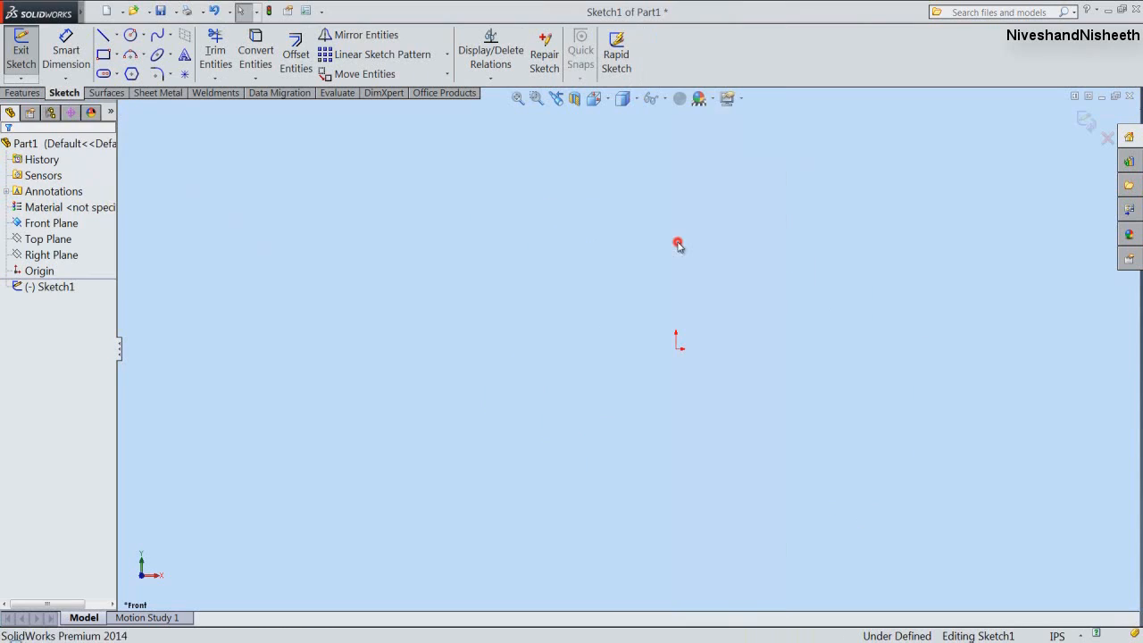
Sketch a circle about 4.56 in in diameter centred on the origin.
click(677, 350)
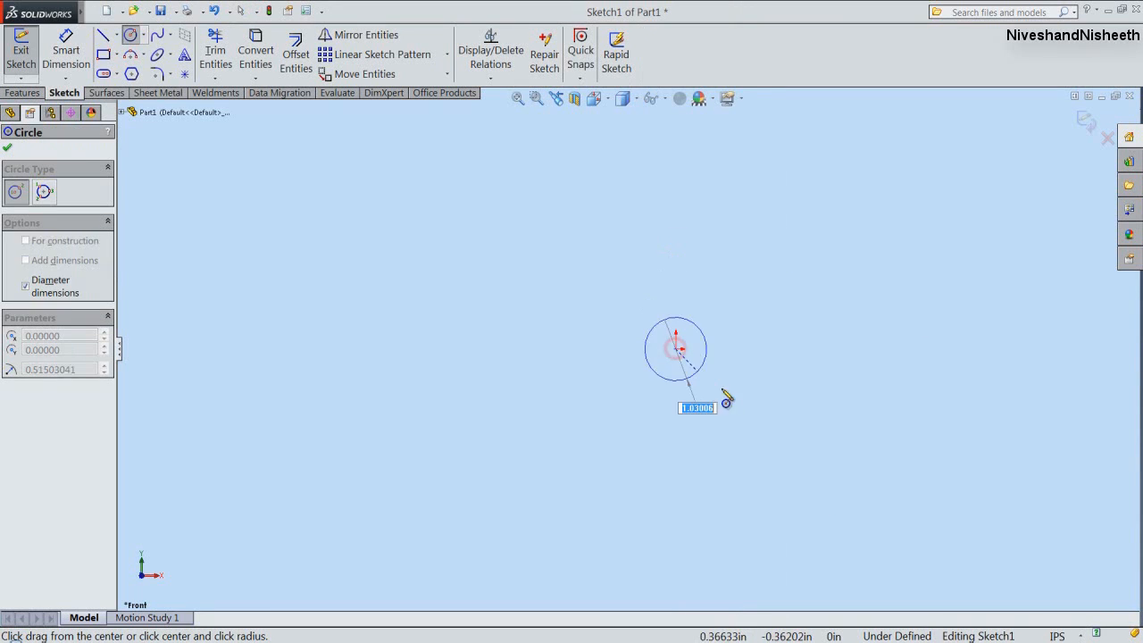
click(785, 439)
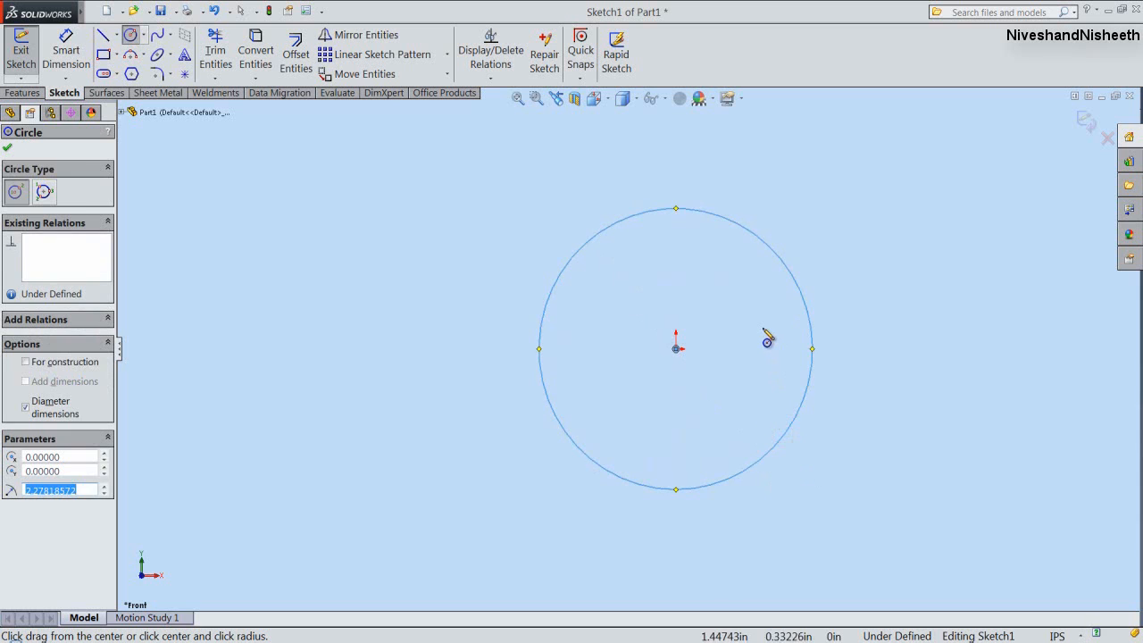
right_click(765, 334)
click(820, 155)
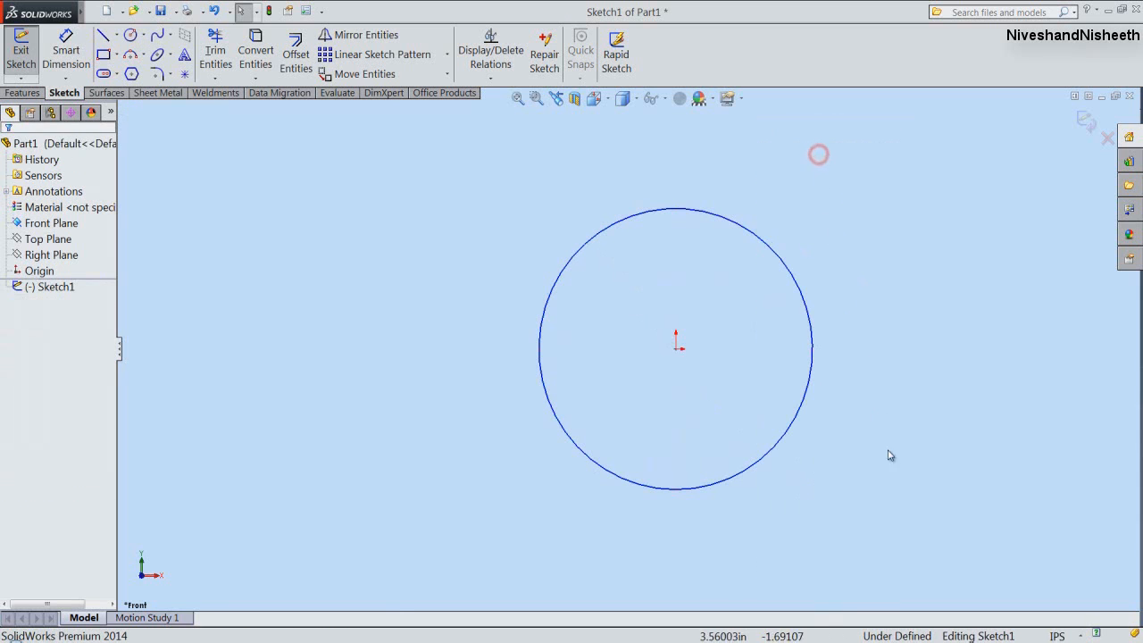
Configure the document's basic length unit in the IPS system to display as fractions of an inch.
click(1083, 635)
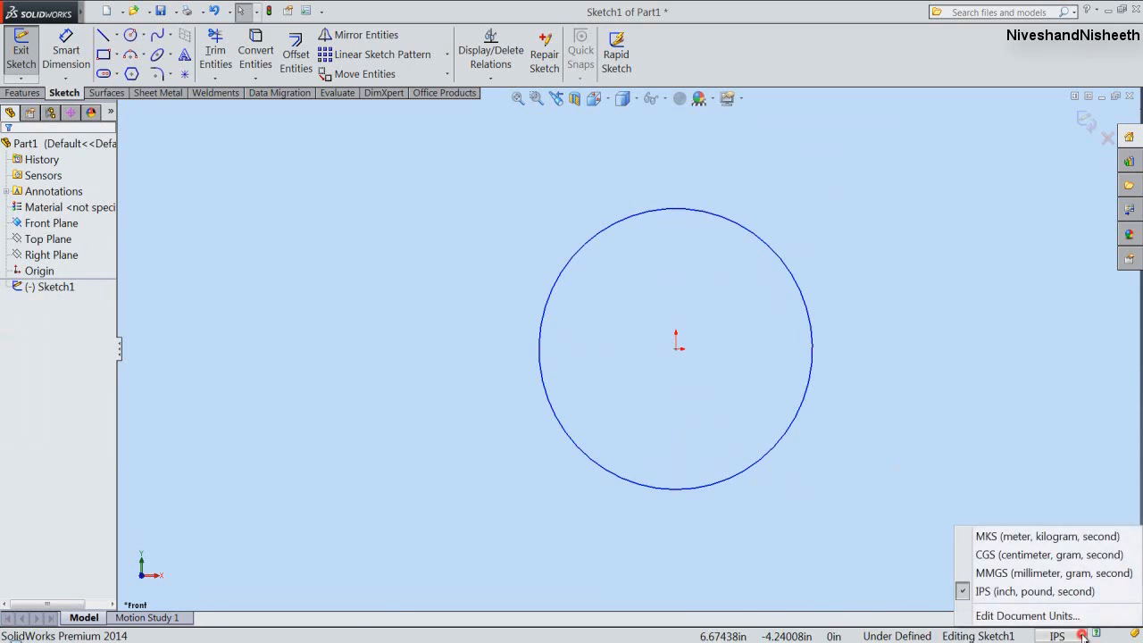
click(1056, 614)
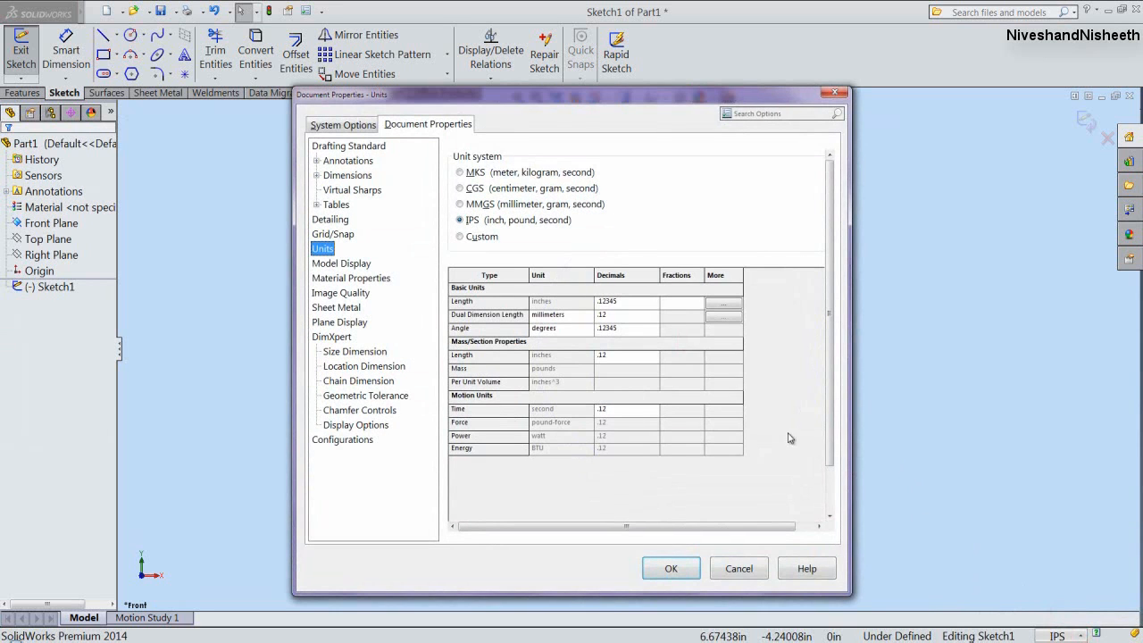
click(680, 303)
key(Tab)
click(685, 570)
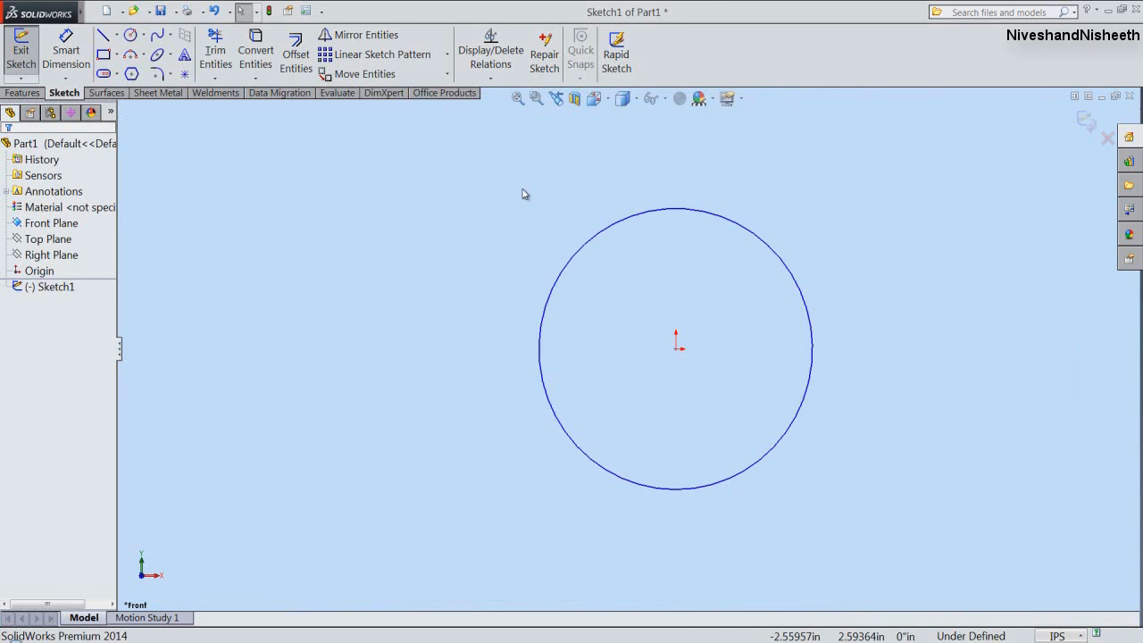
Dimension the circle's diameter and set it to 5/8 in.
click(65, 51)
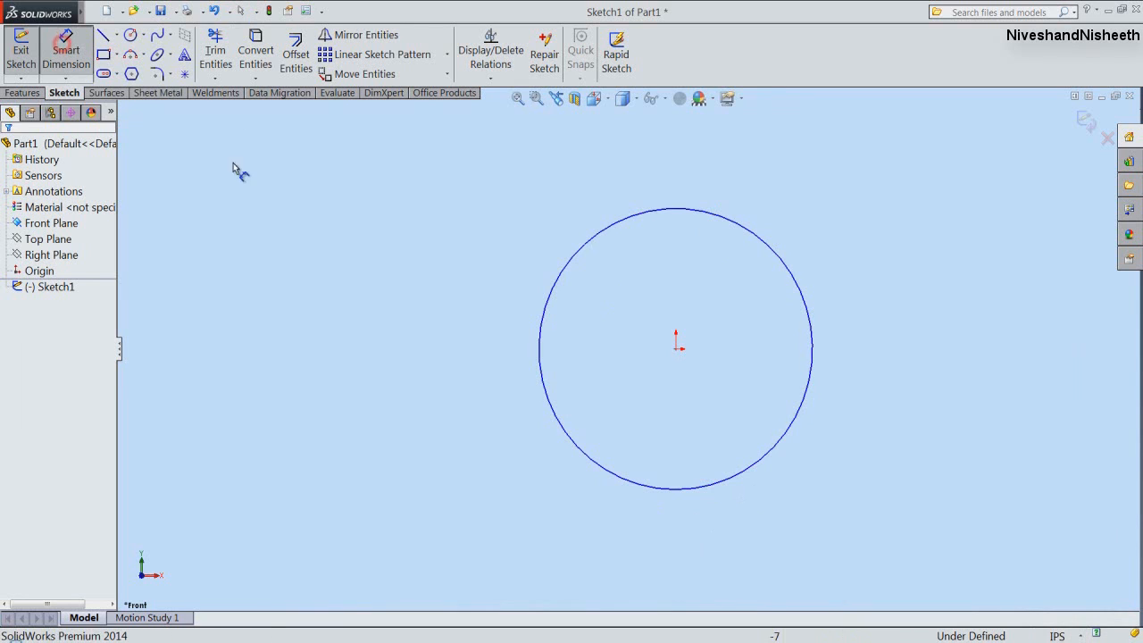
click(701, 214)
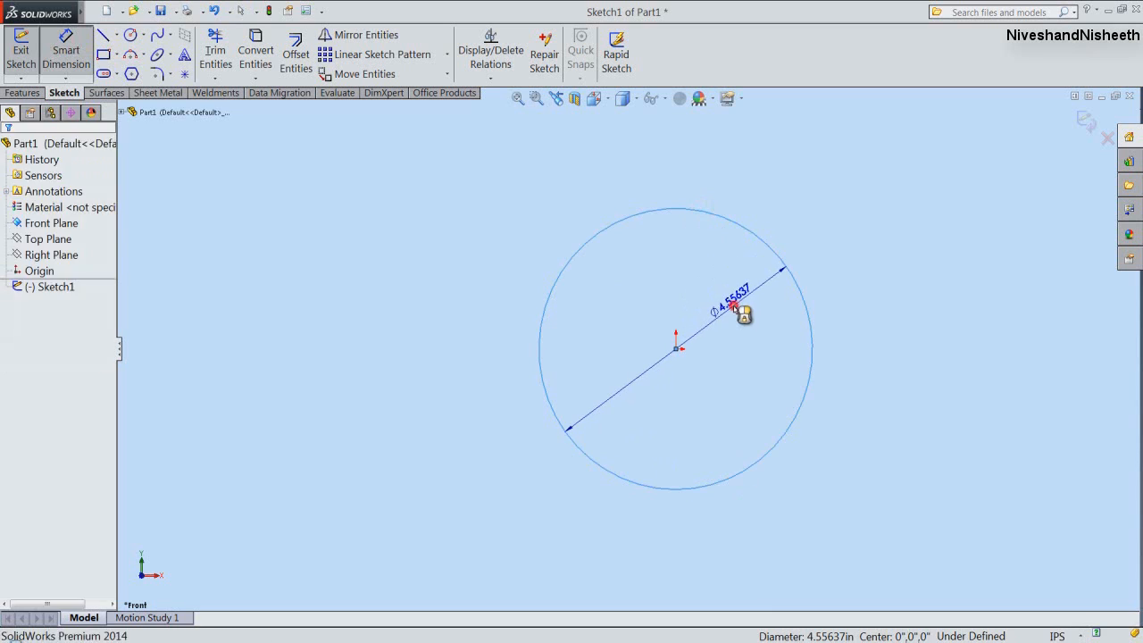
click(734, 307)
text(8)
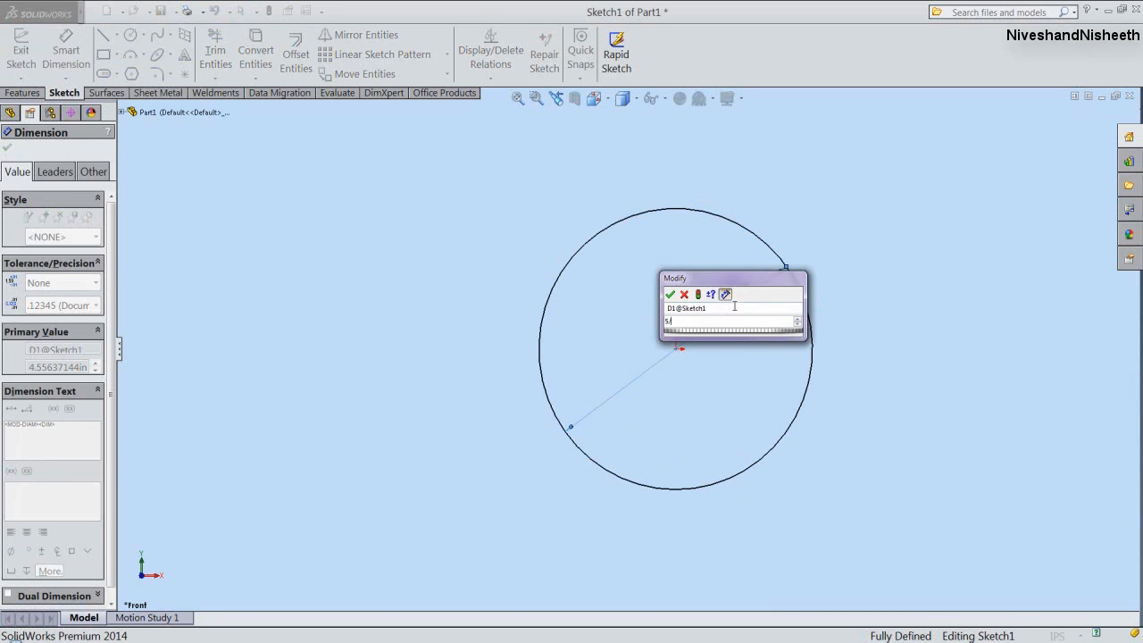
key(Return)
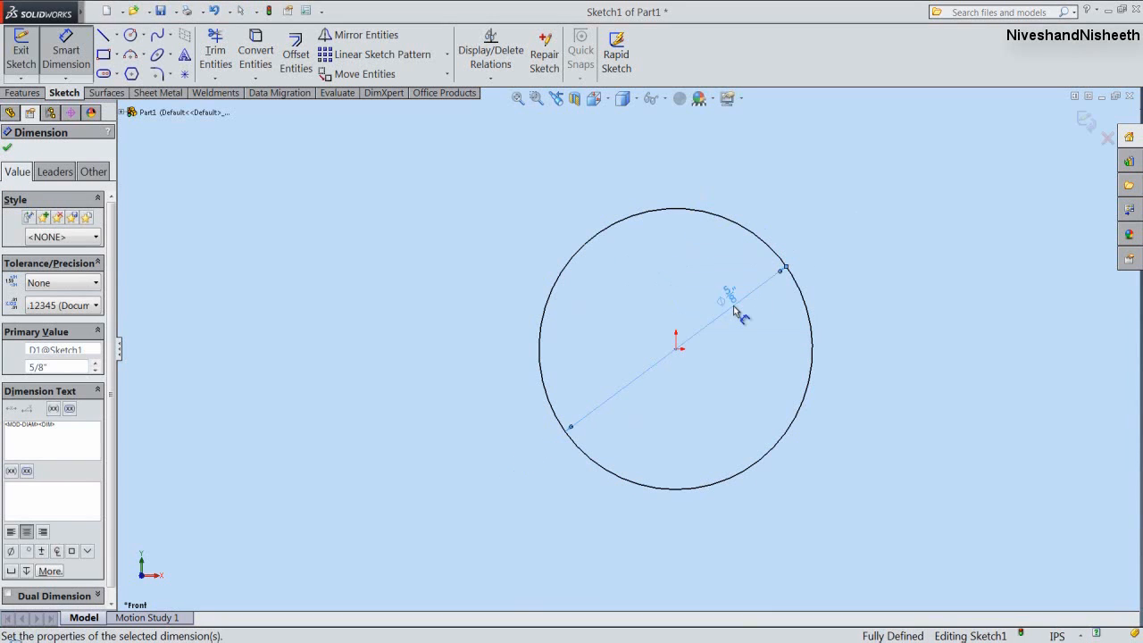
right_click(811, 207)
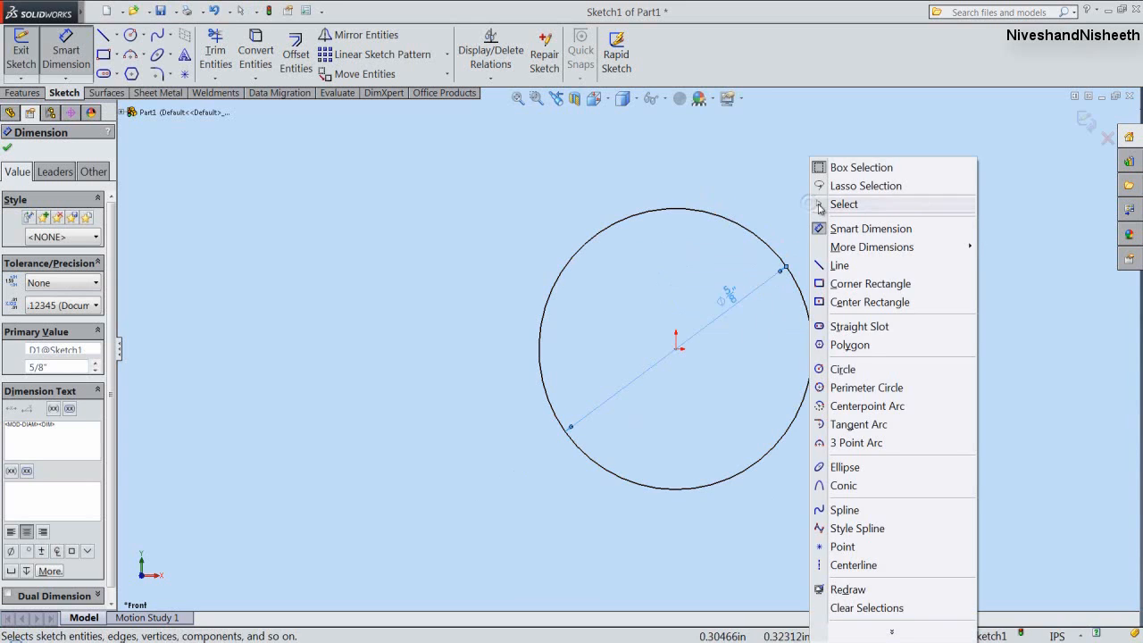
click(825, 204)
Finish the circle sketch and extrude it 3 in with the Mid Plane end condition.
click(518, 99)
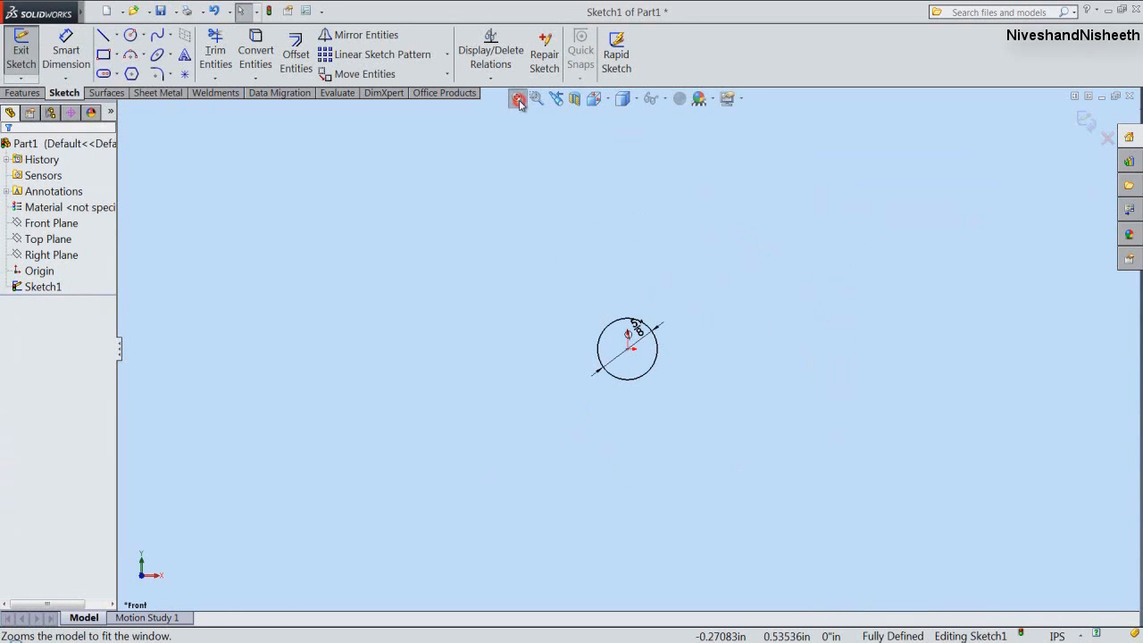
click(1089, 125)
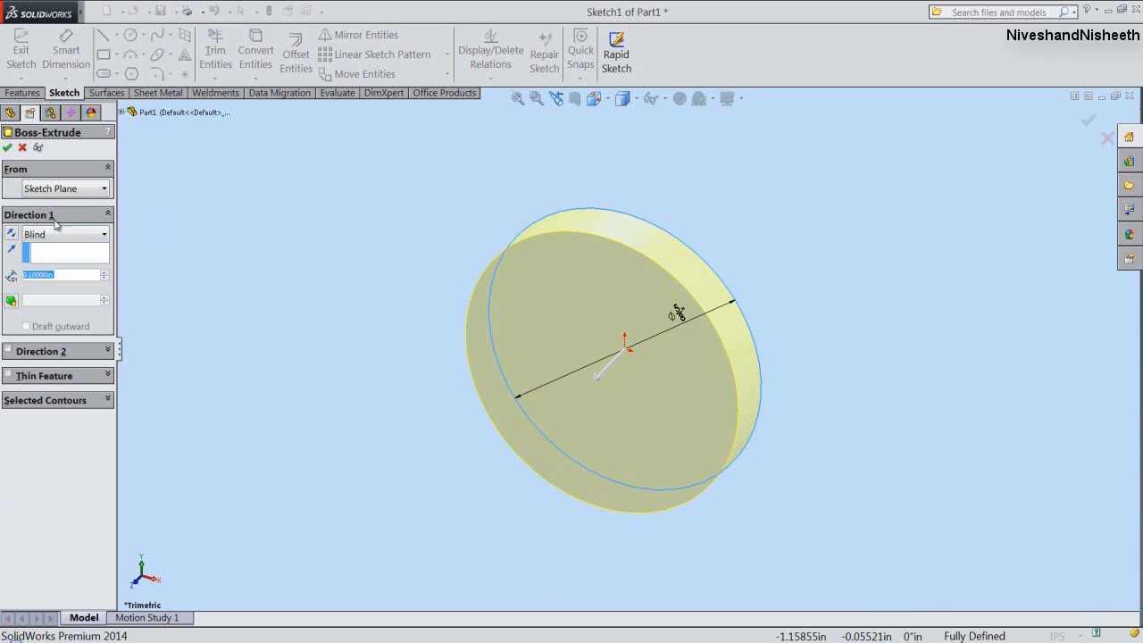
click(97, 236)
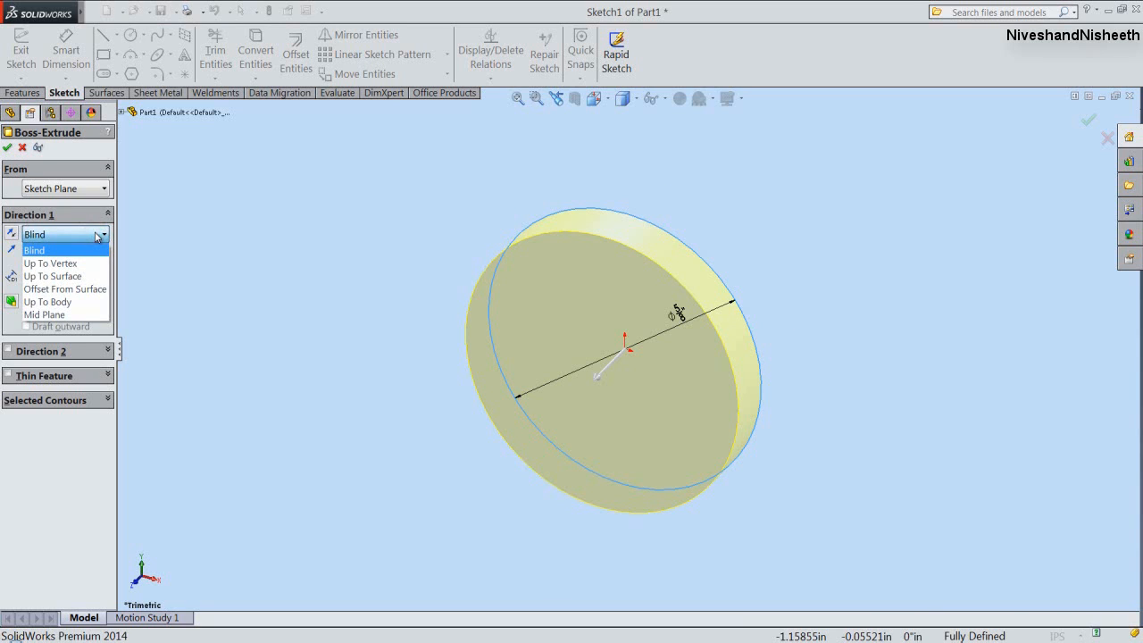
click(74, 315)
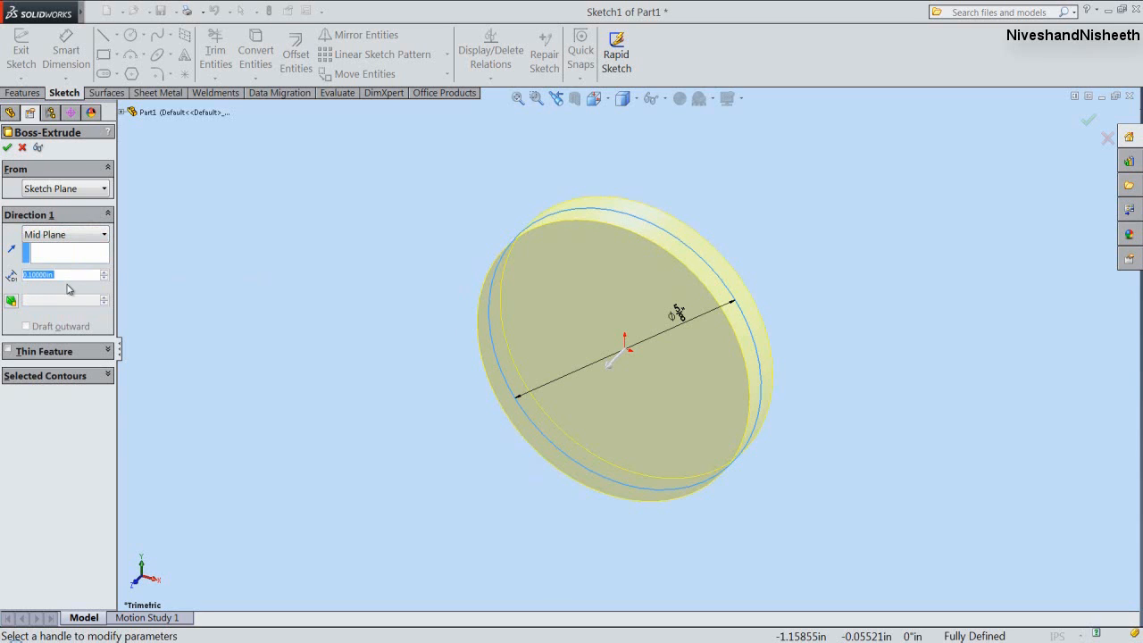
text(3)
key(Return)
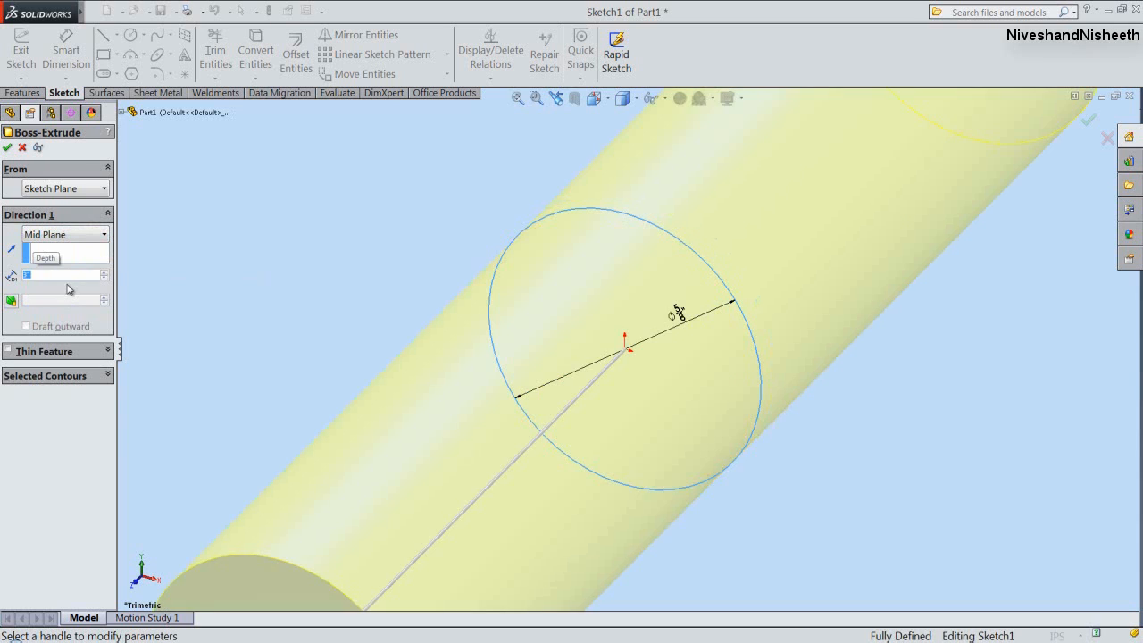
right_click(201, 279)
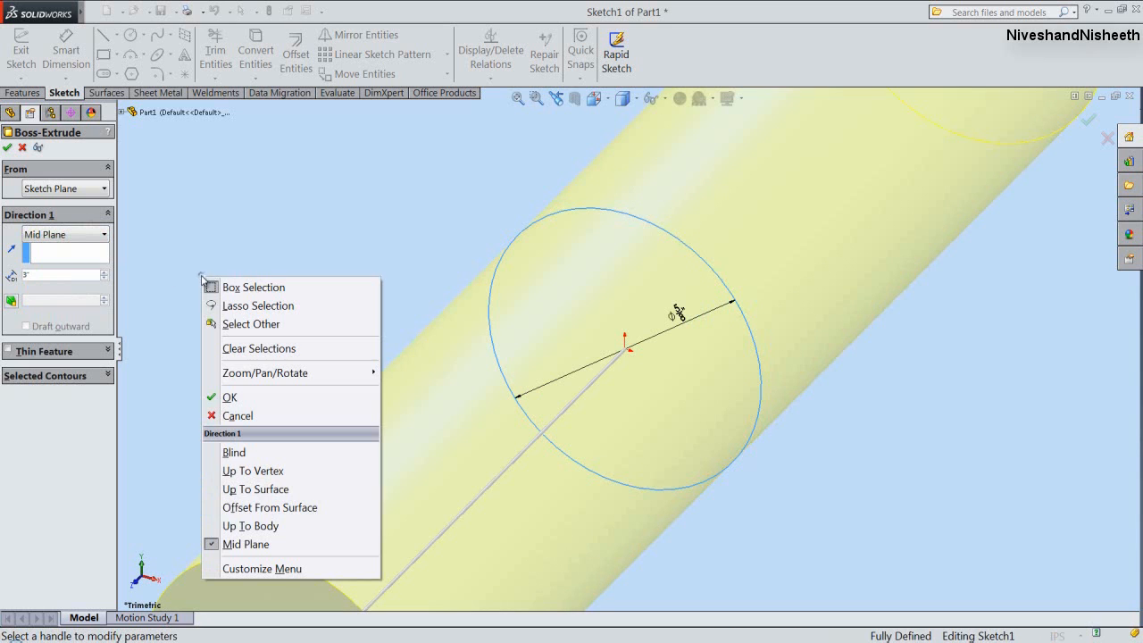
click(227, 399)
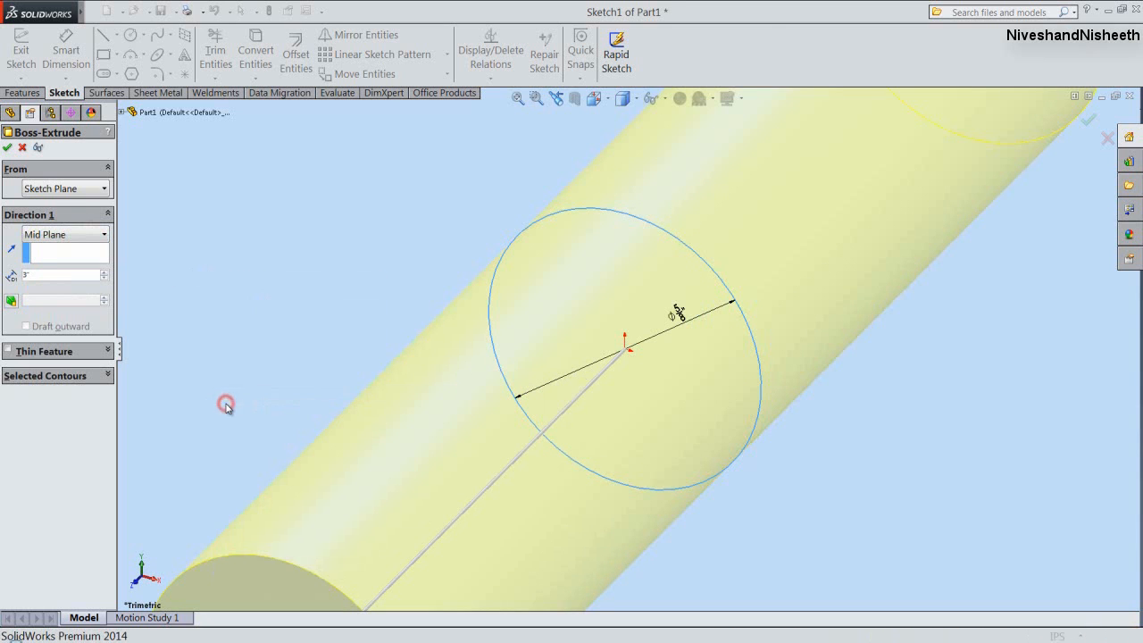
Apply the polished steel appearance from the Metal > Steel category to the whole part.
click(518, 98)
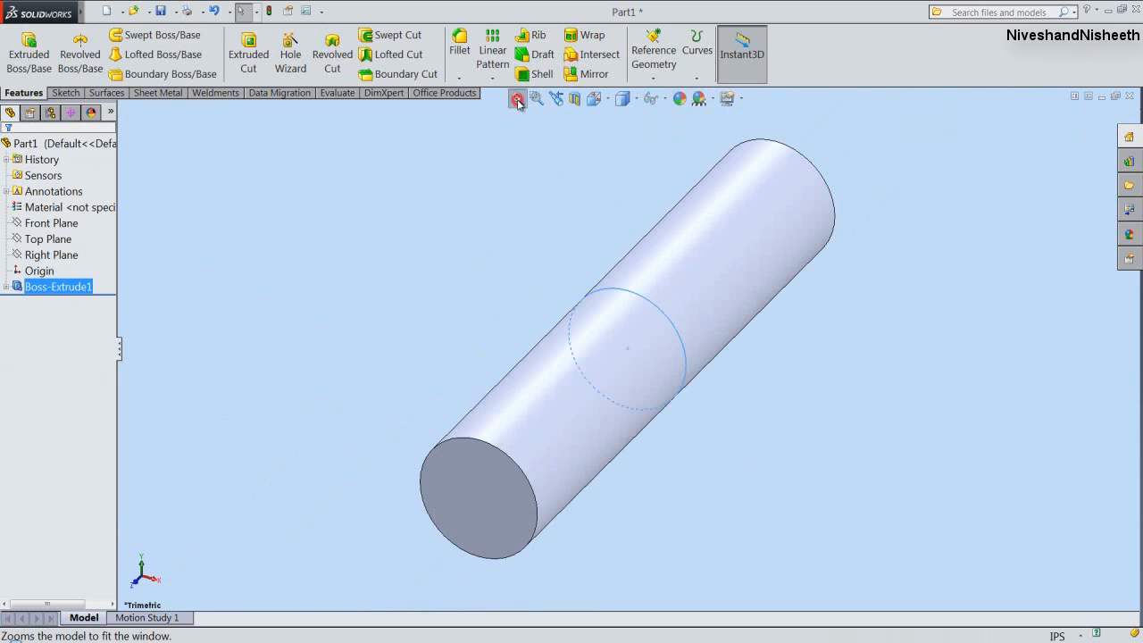
click(595, 100)
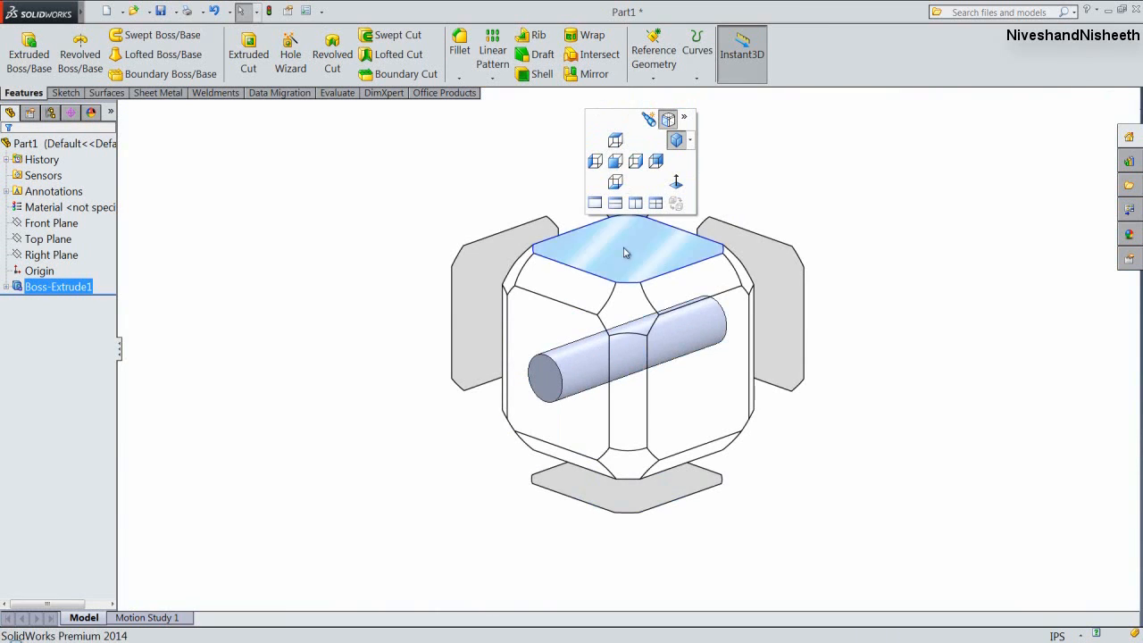
click(625, 304)
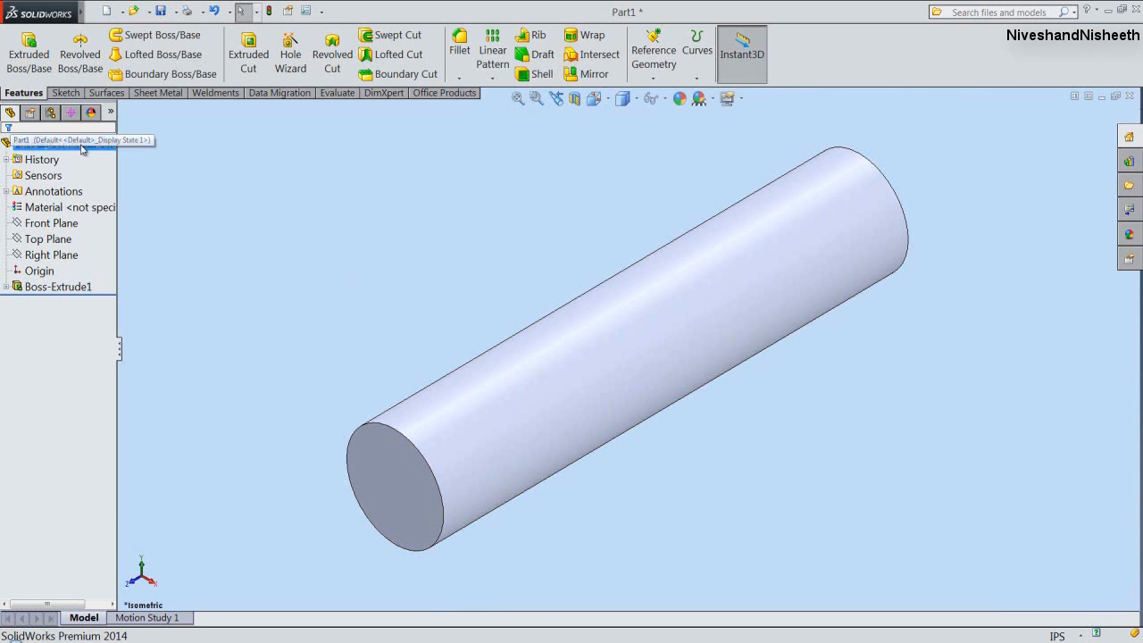
click(53, 143)
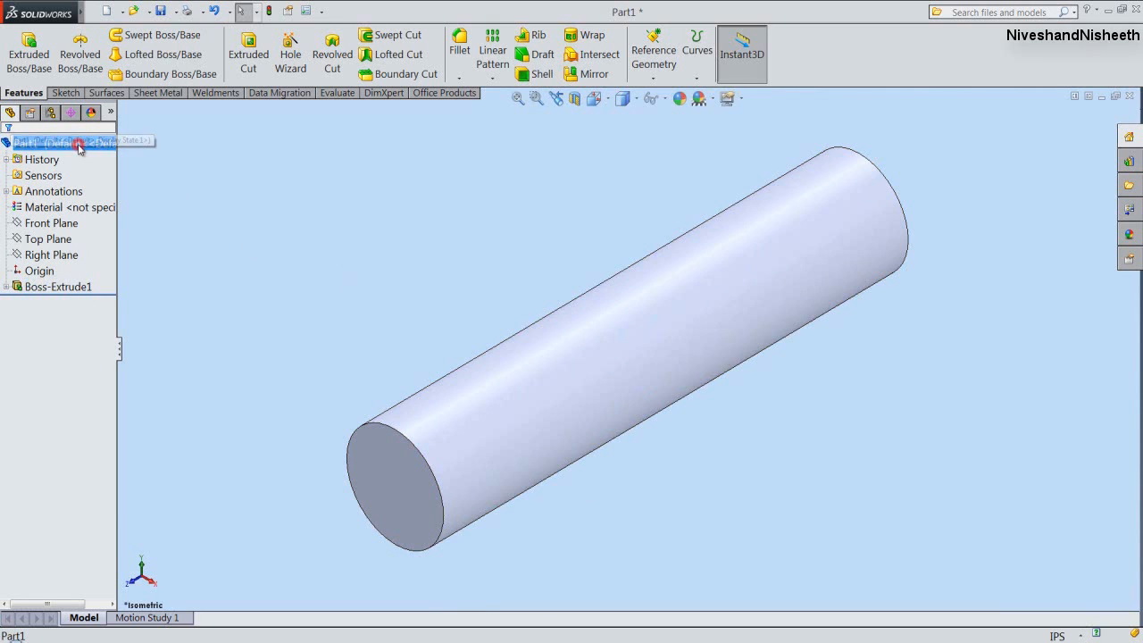
click(679, 102)
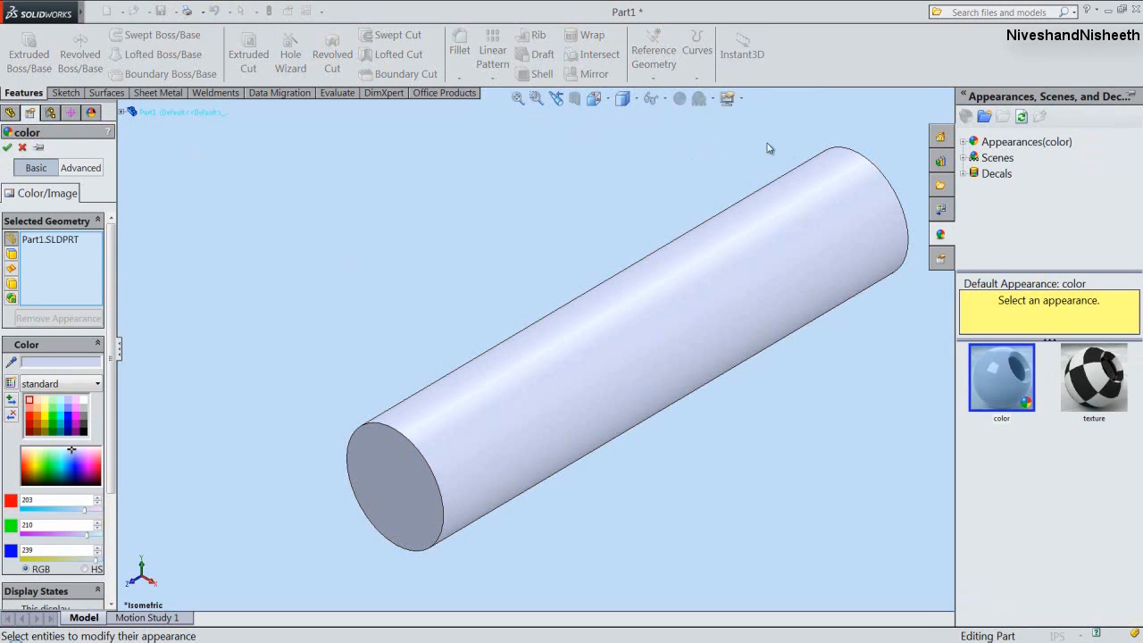
click(963, 142)
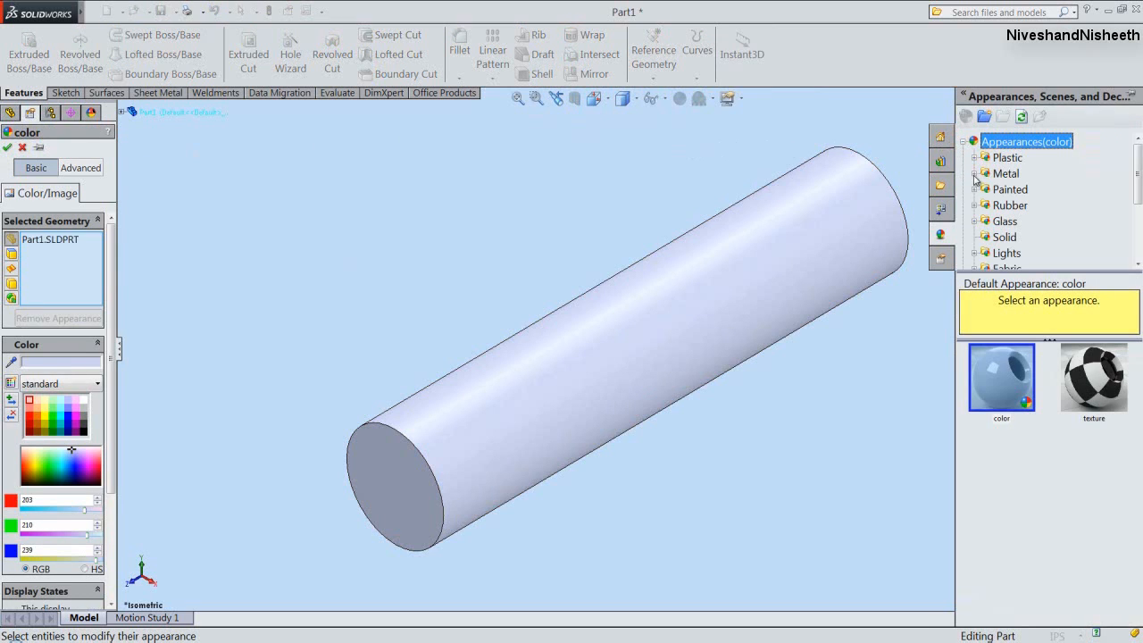
click(974, 175)
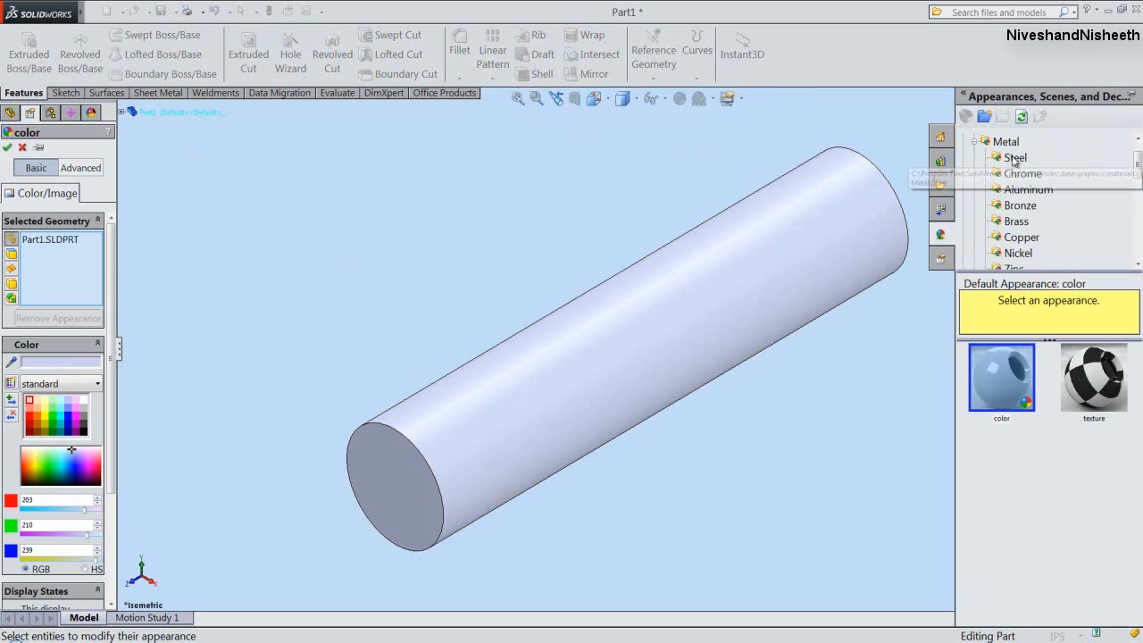
click(1015, 158)
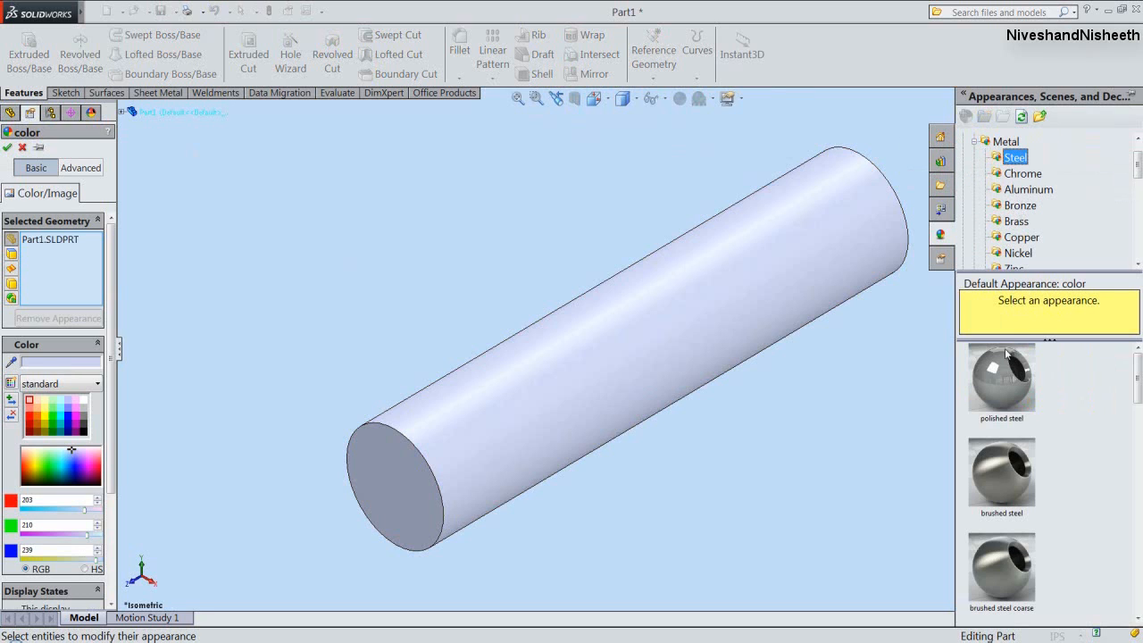
click(1001, 375)
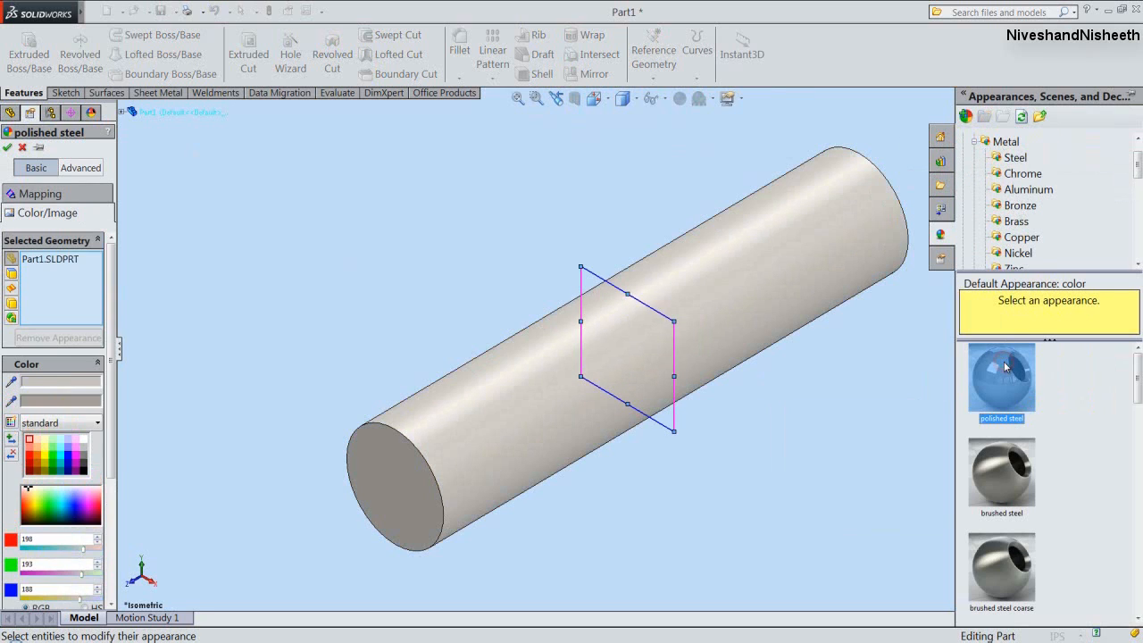
click(7, 147)
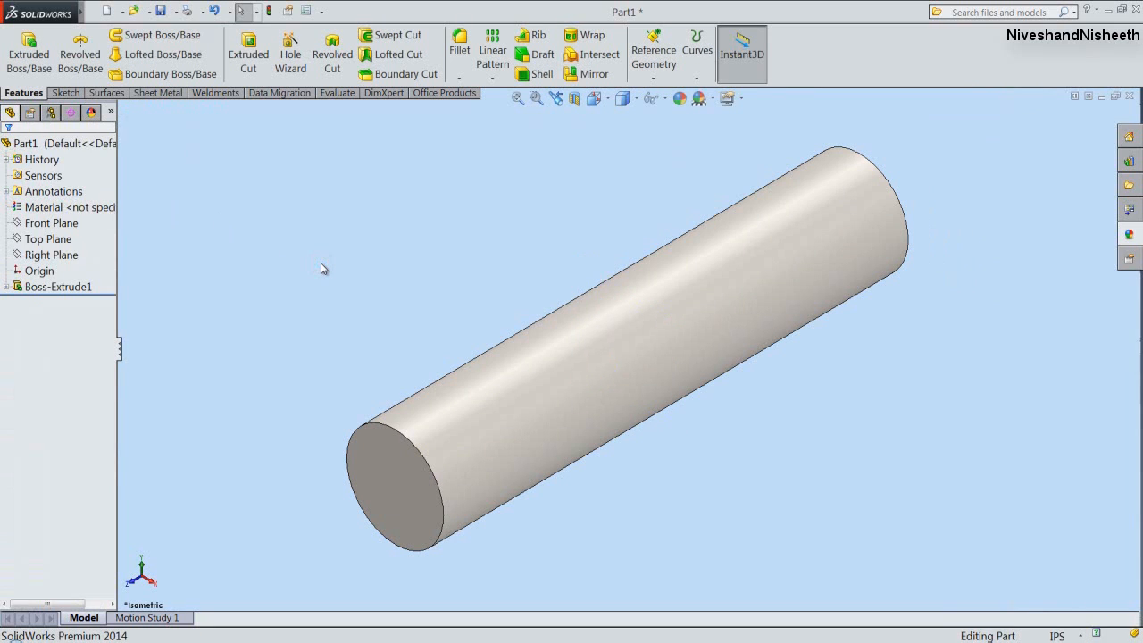
Start saving the part and create a new folder named Pipe Fittings in the current location.
click(162, 11)
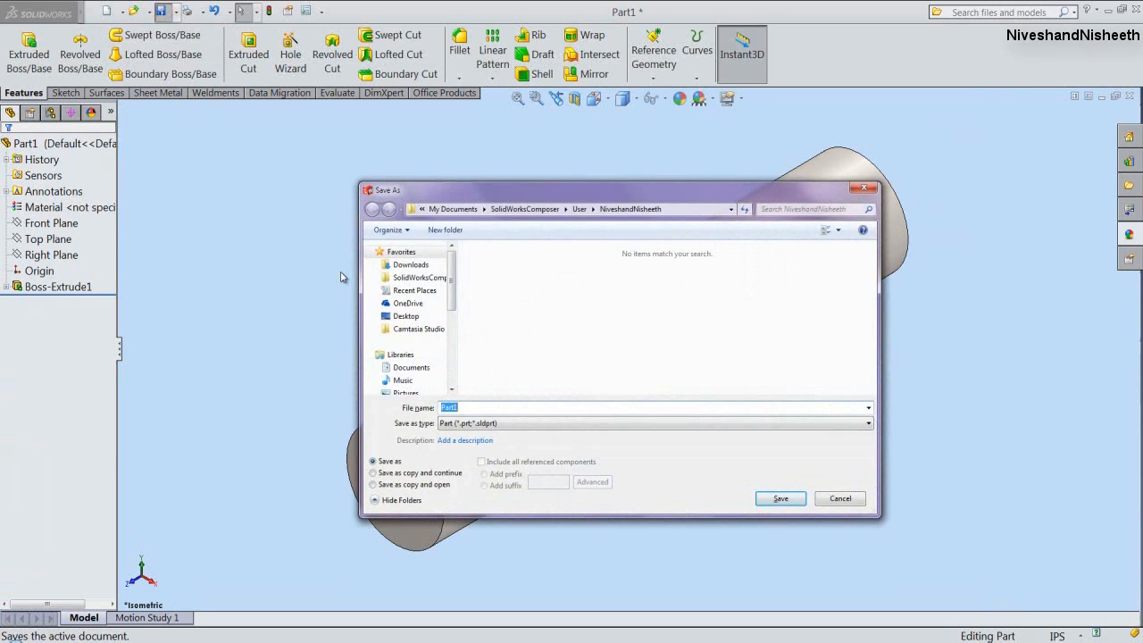
click(451, 229)
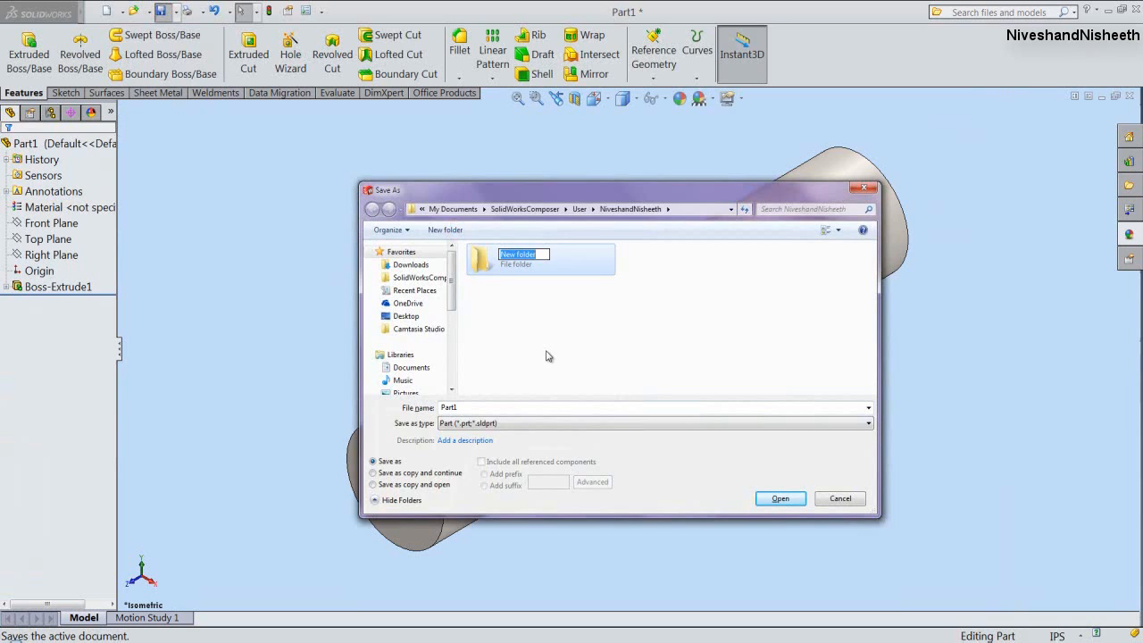
text(Pipe Fittings)
click(563, 366)
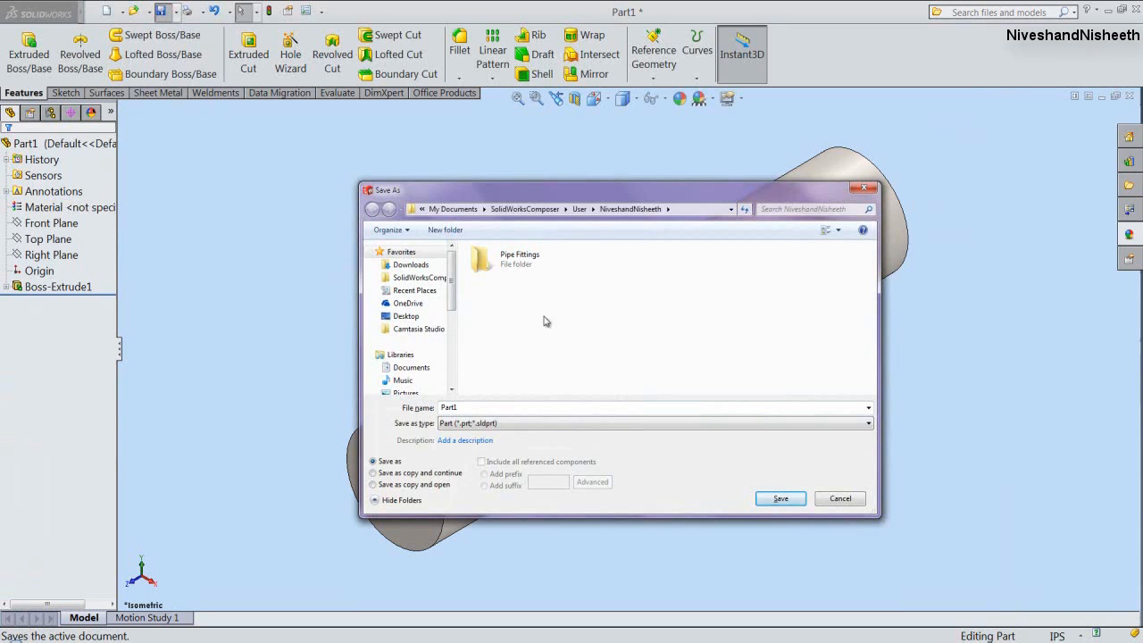
Save the part as Nipple in the Pipe Fittings folder.
click(521, 264)
double_click(521, 264)
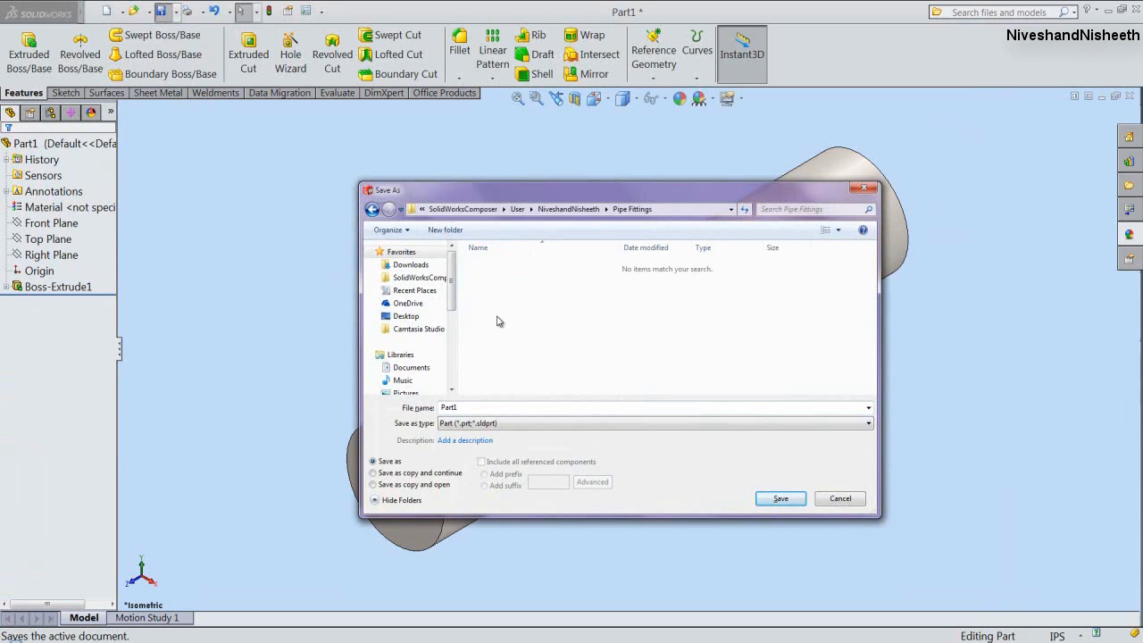
double_click(458, 407)
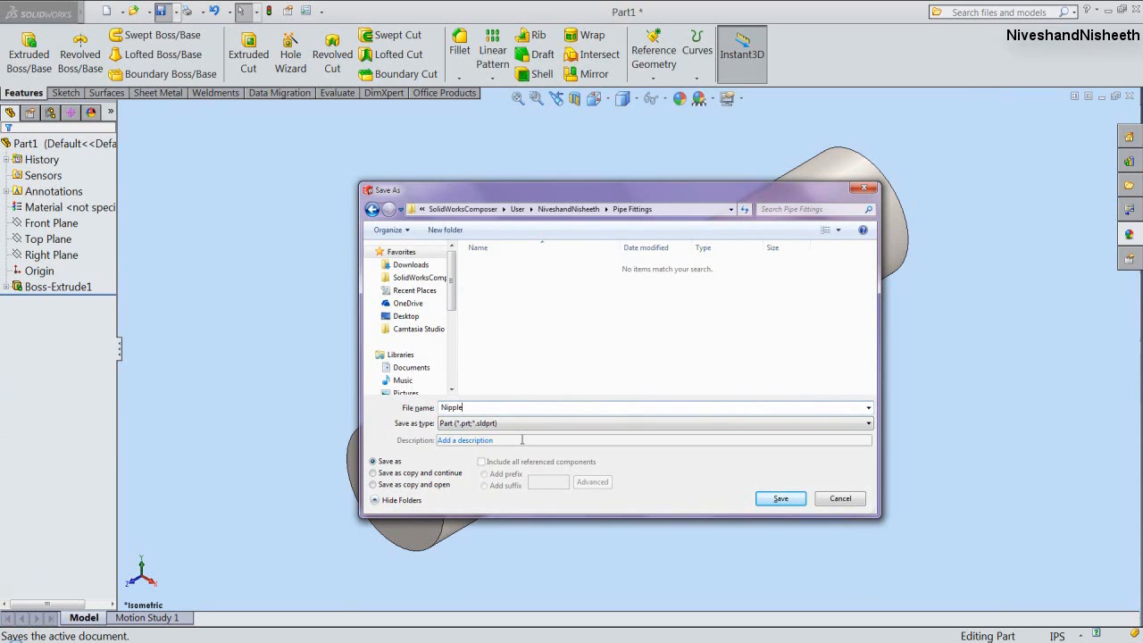
click(779, 500)
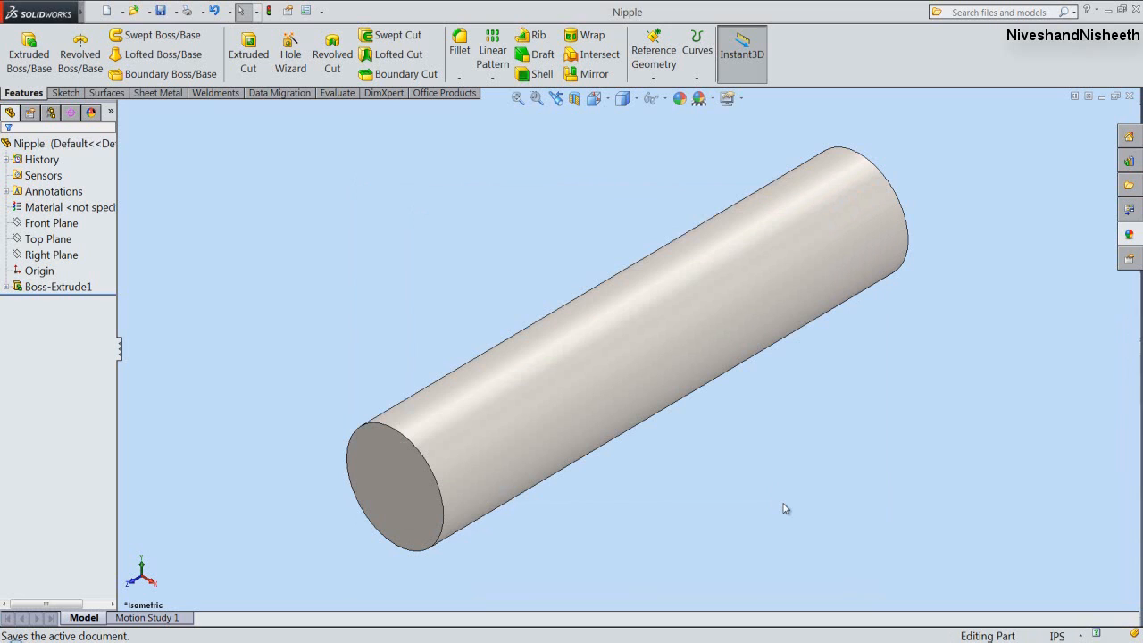
click(765, 470)
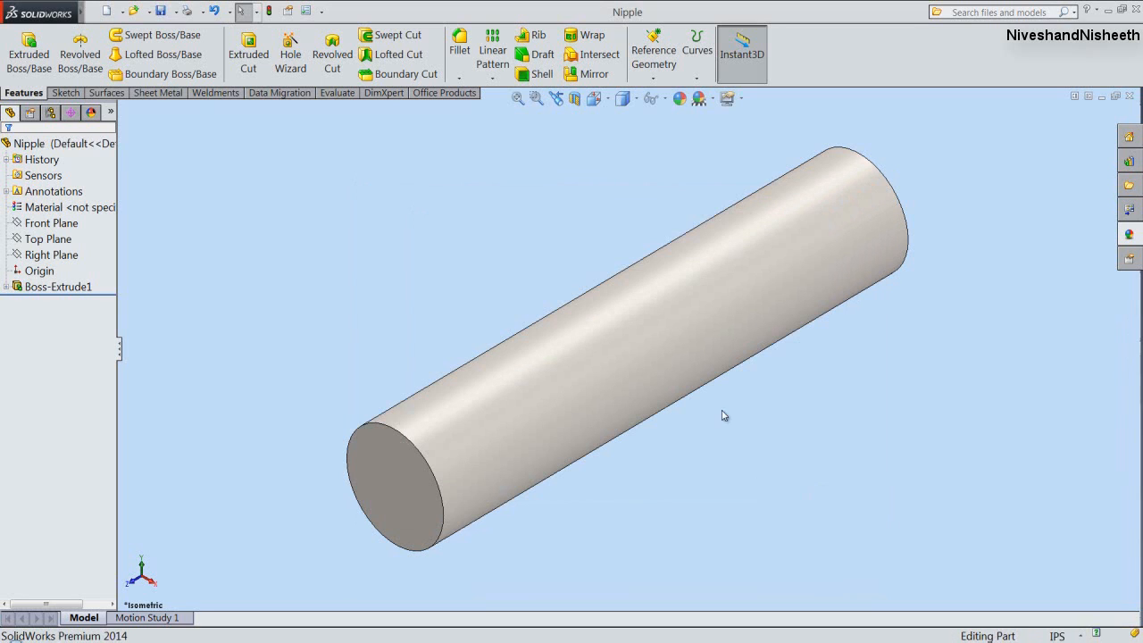
Shell the cylinder to a 1/16 in wall thickness with both end faces removed, and save the part.
click(533, 76)
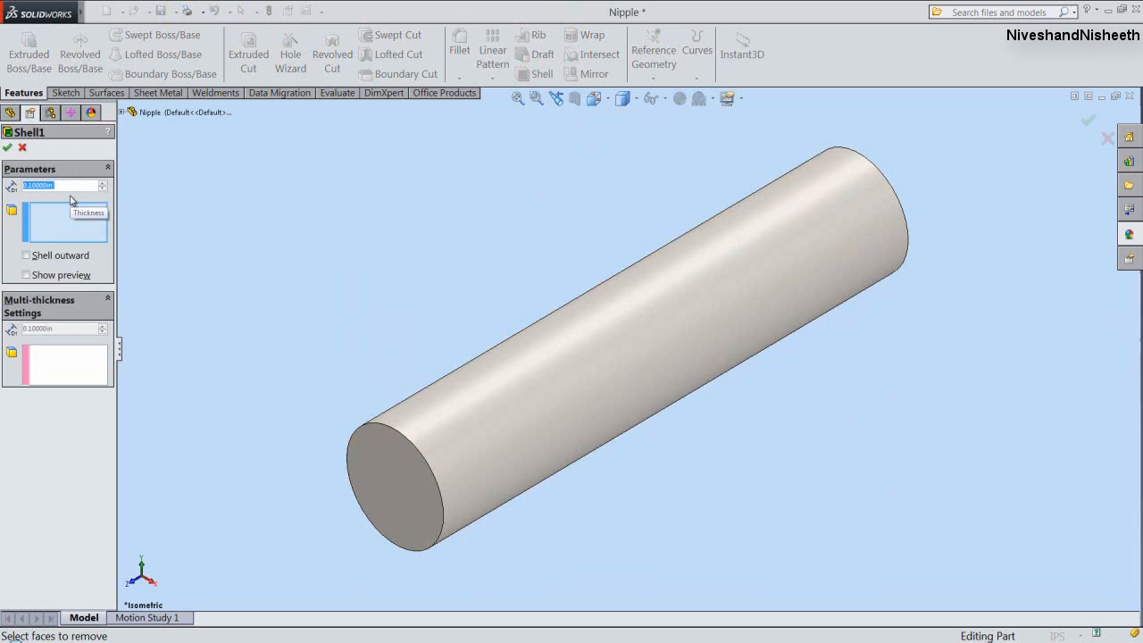
text(1/16)
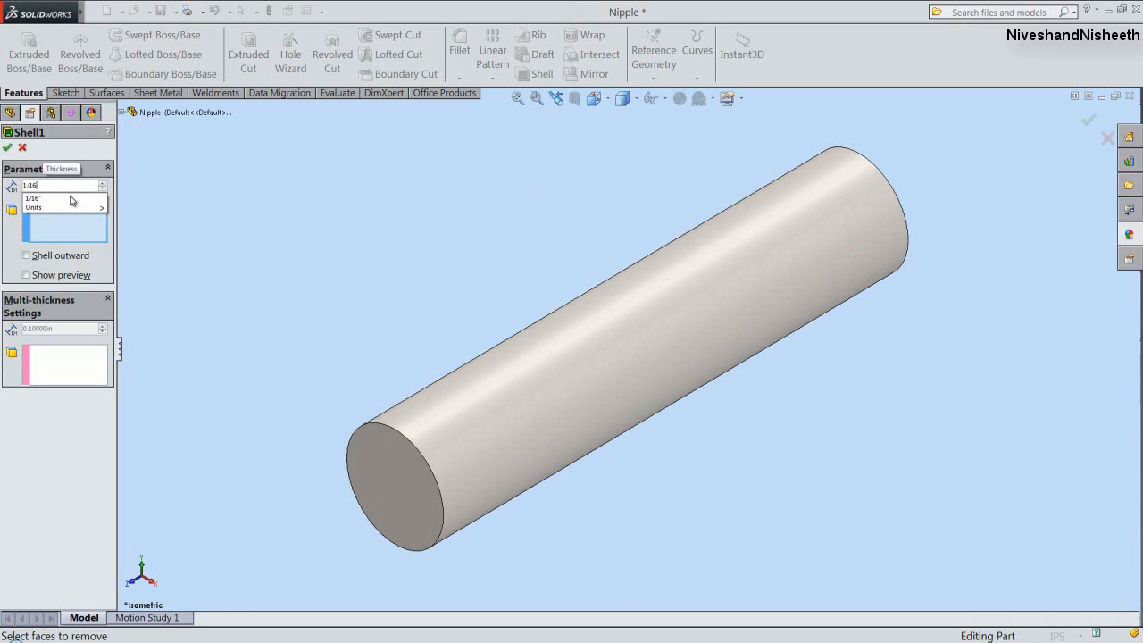
click(71, 198)
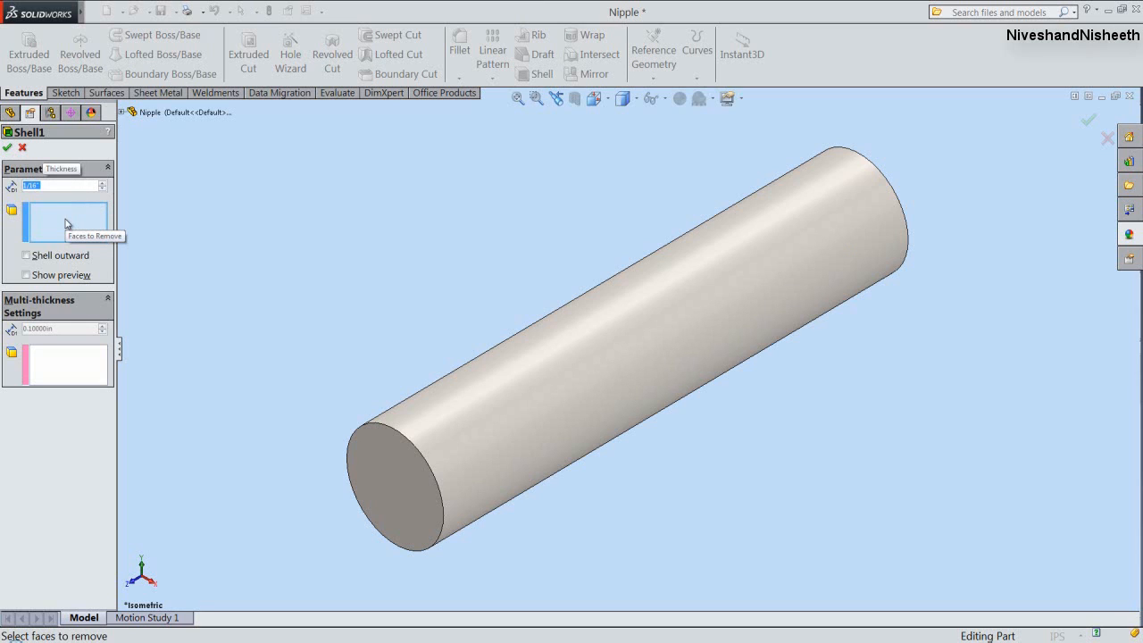
click(401, 496)
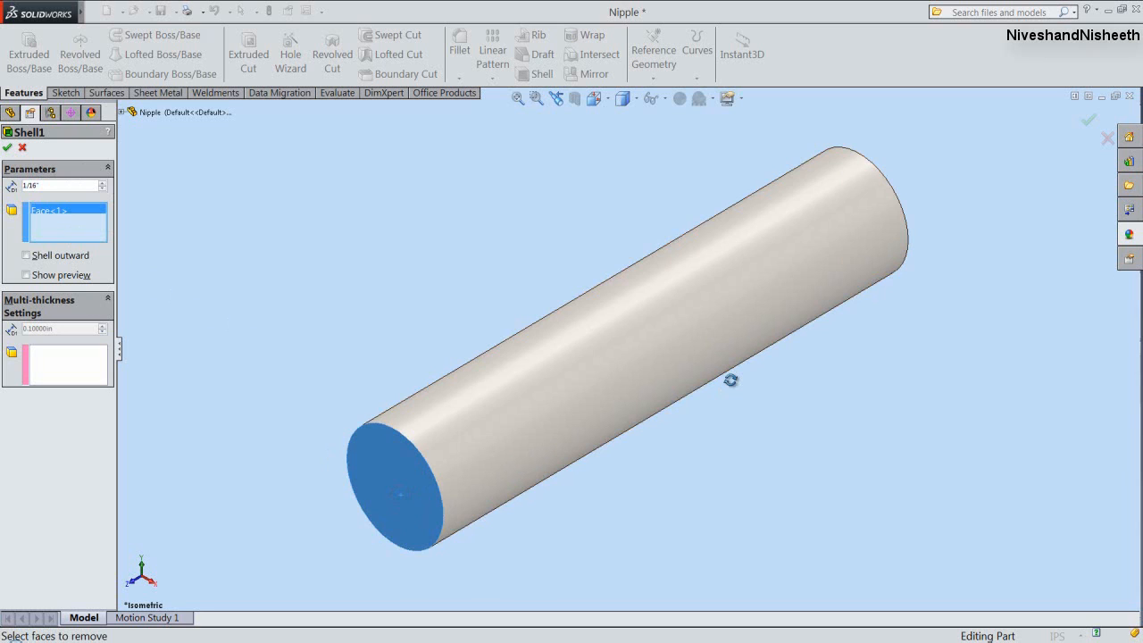
middle_drag(730, 380, 688, 387)
click(763, 295)
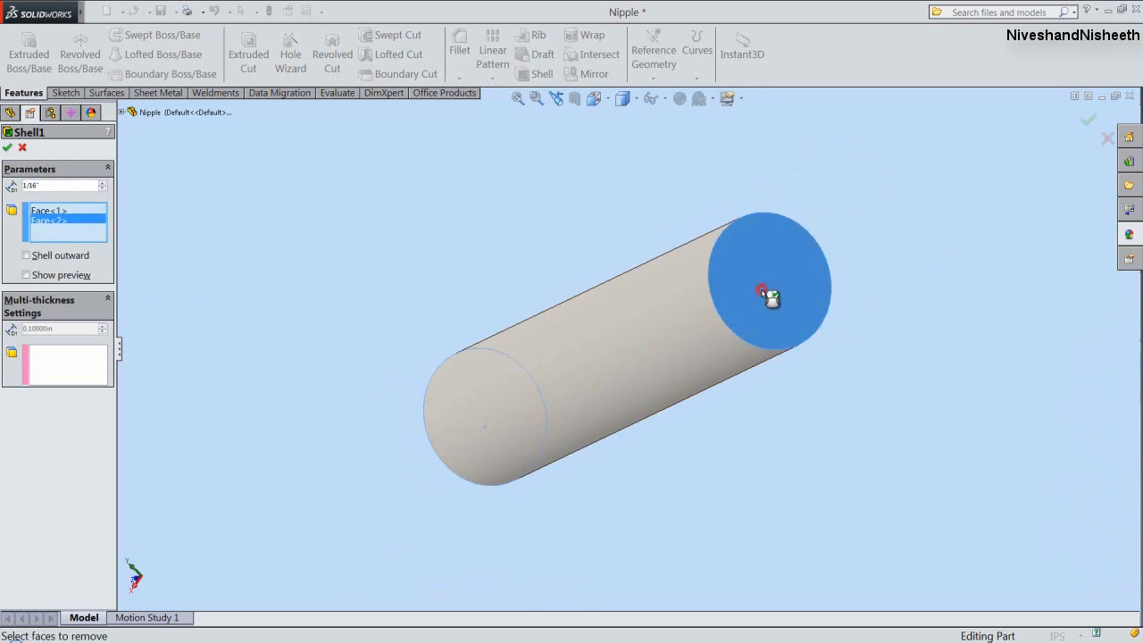
click(556, 98)
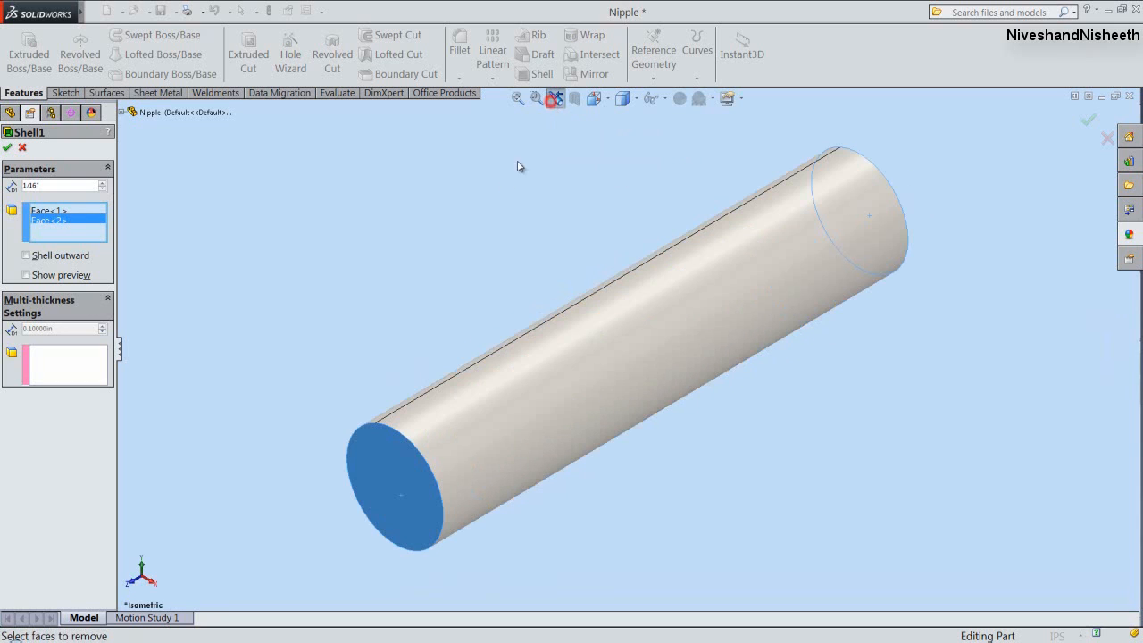
right_click(246, 239)
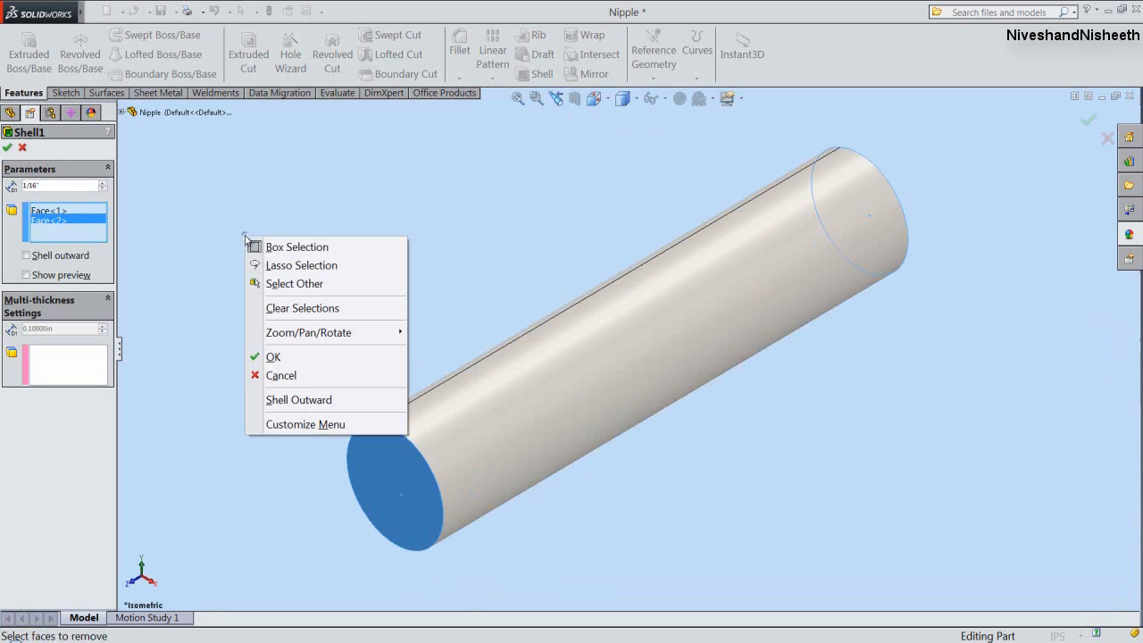
click(284, 357)
click(286, 357)
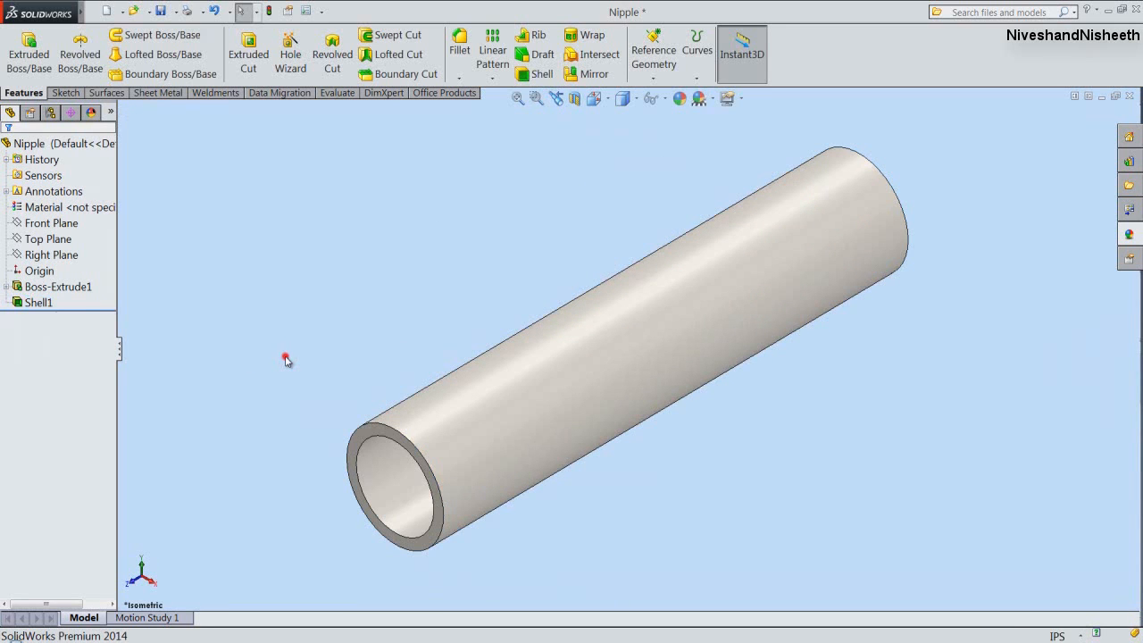
click(162, 12)
click(251, 283)
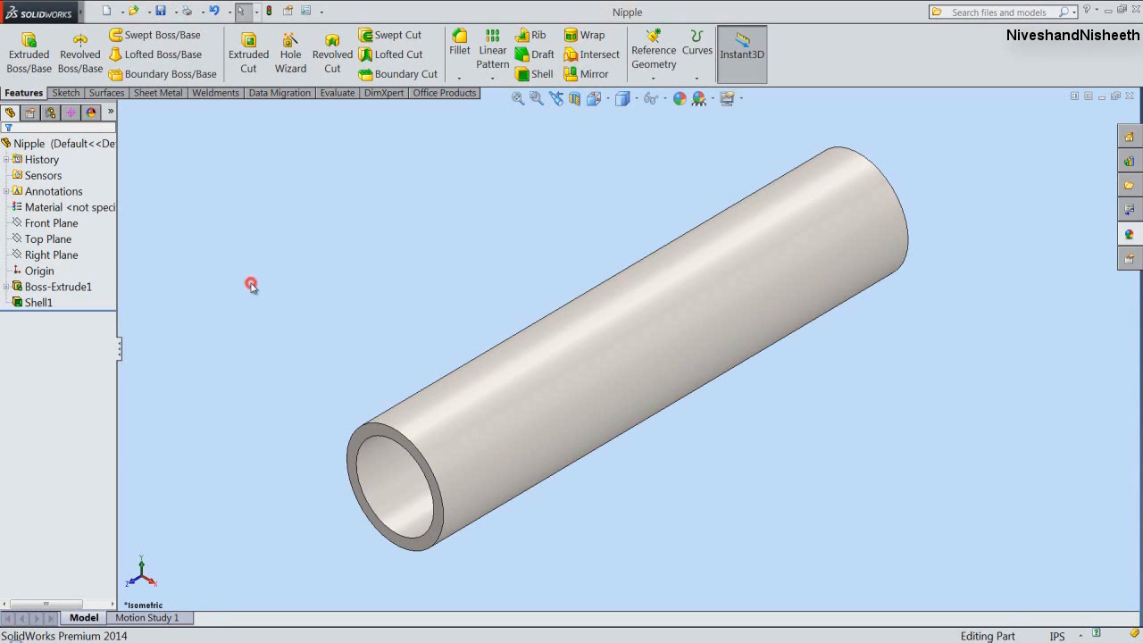
Chamfer the outer circular edges at both ends of the tube with a 1/16 in distance at 45 degrees.
click(461, 78)
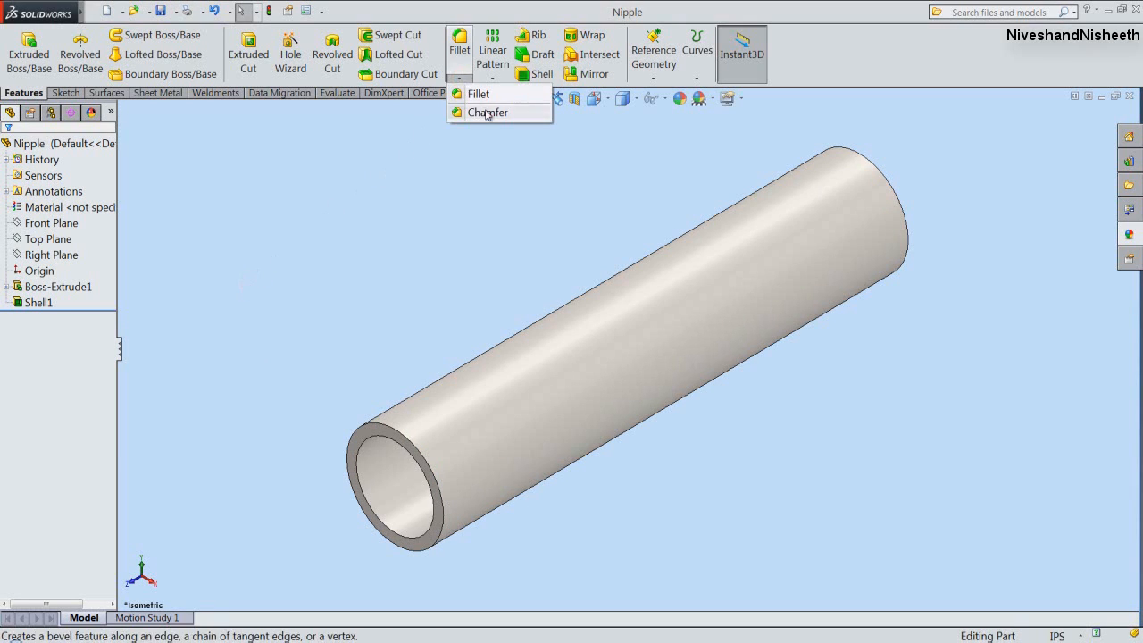
click(488, 113)
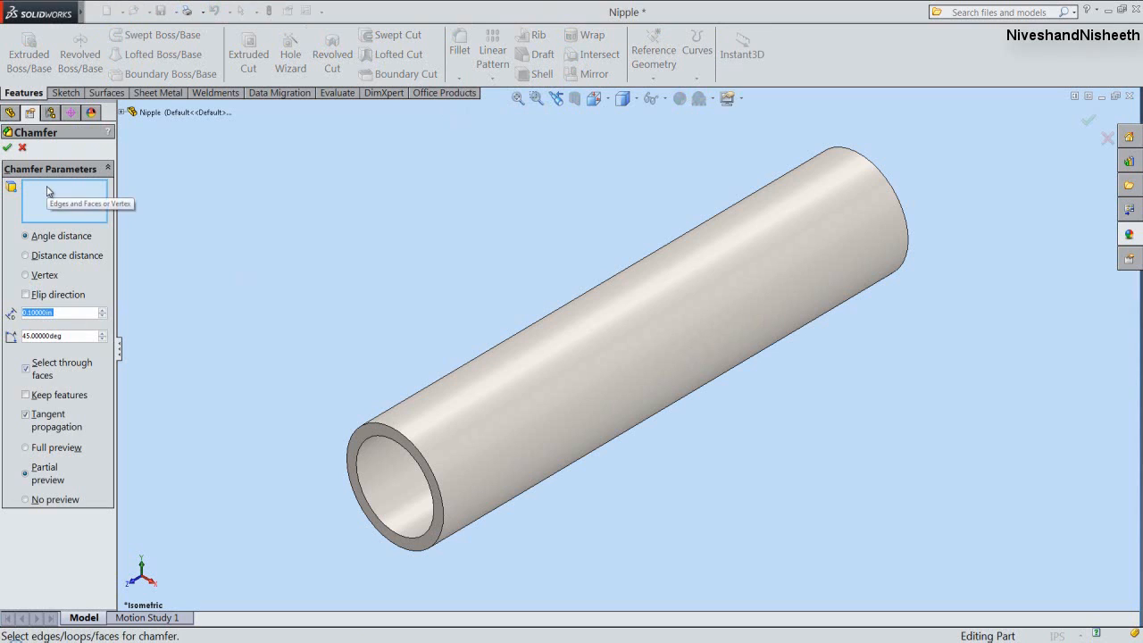
click(399, 429)
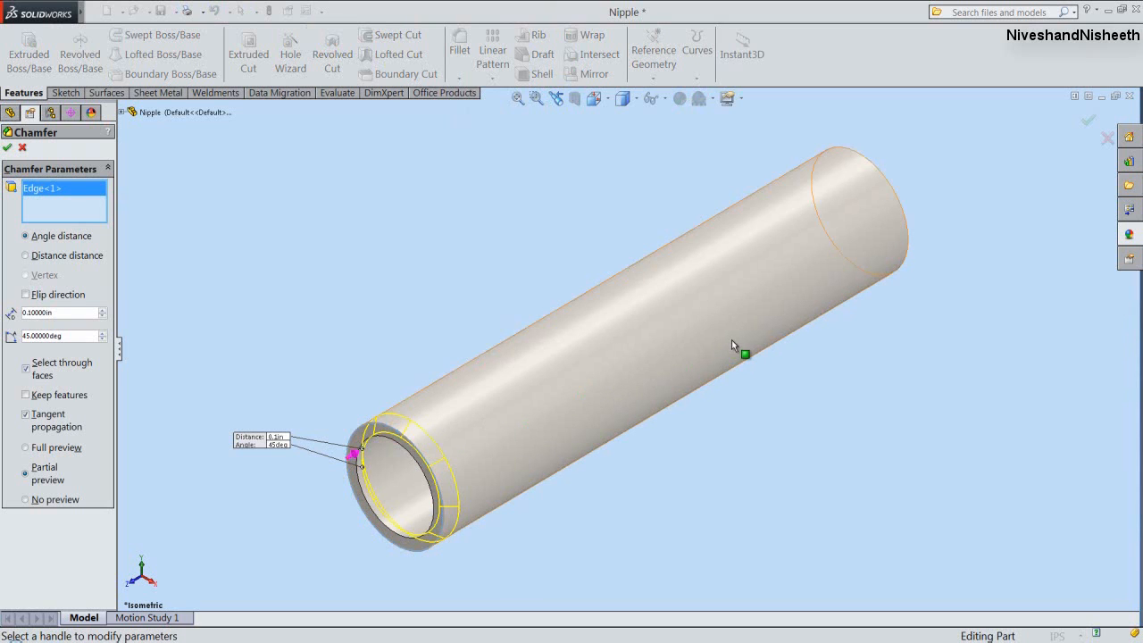
middle_drag(702, 345, 616, 474)
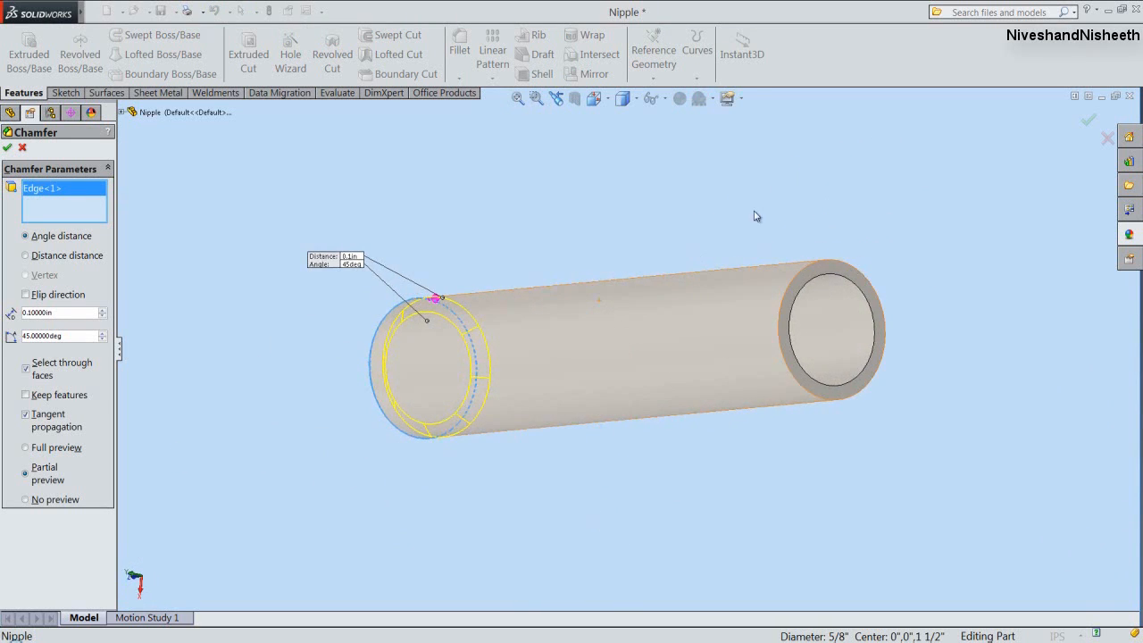
click(837, 264)
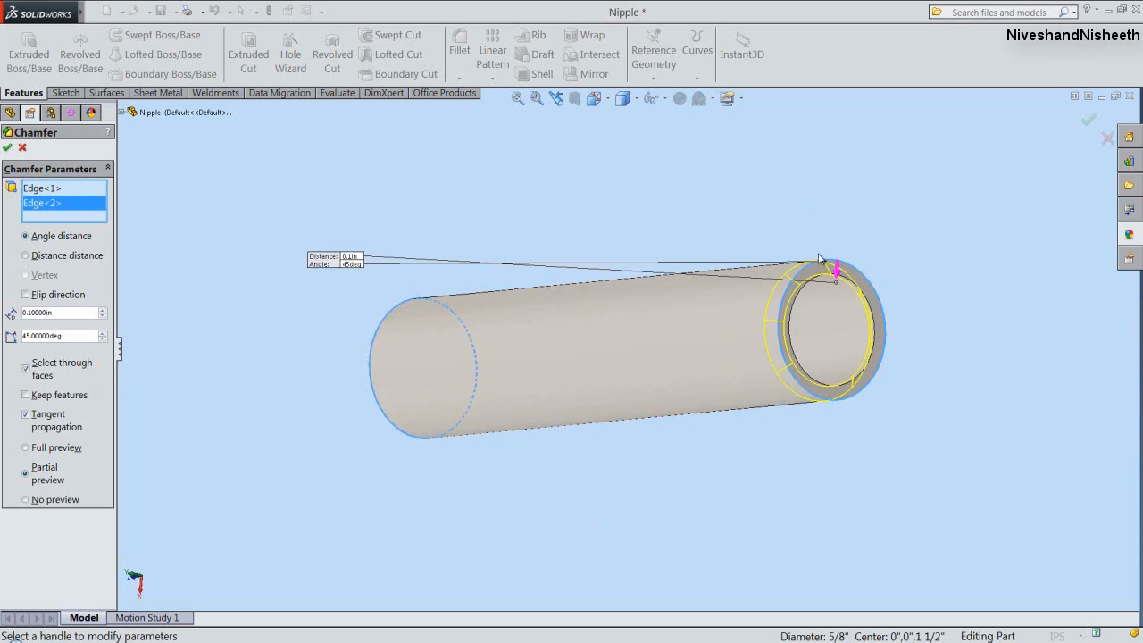
click(556, 97)
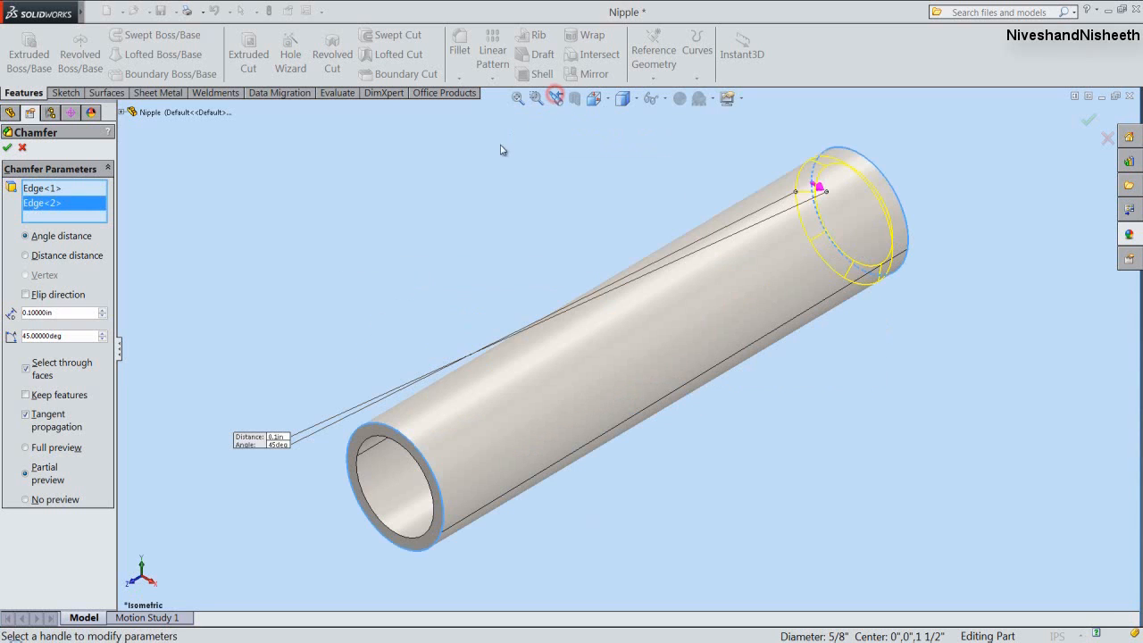
double_click(59, 313)
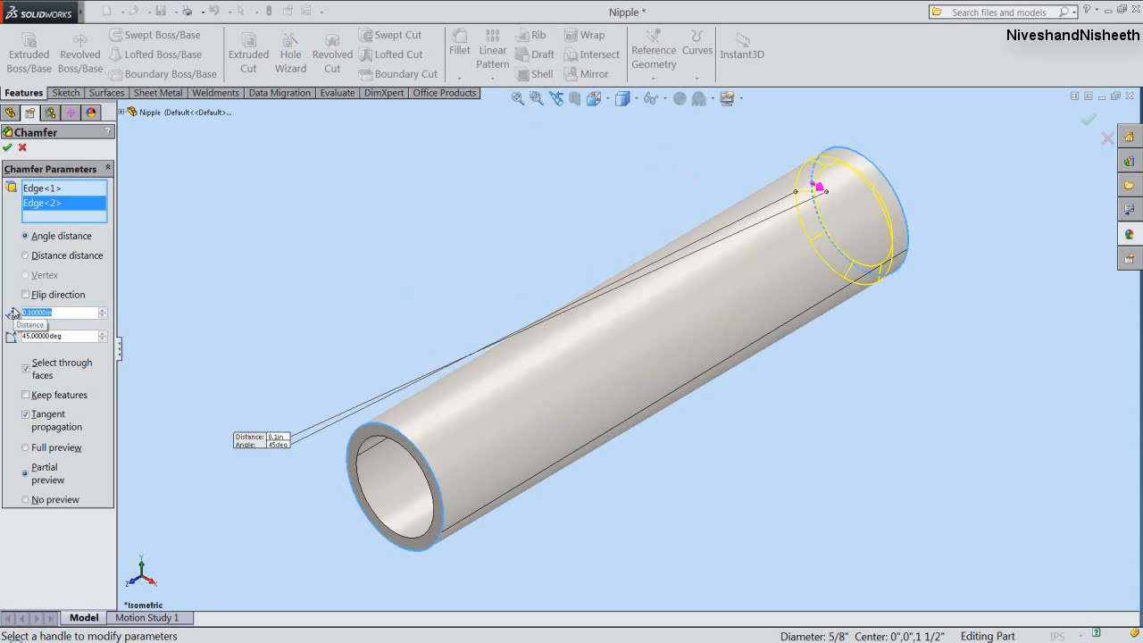
text(1/1)
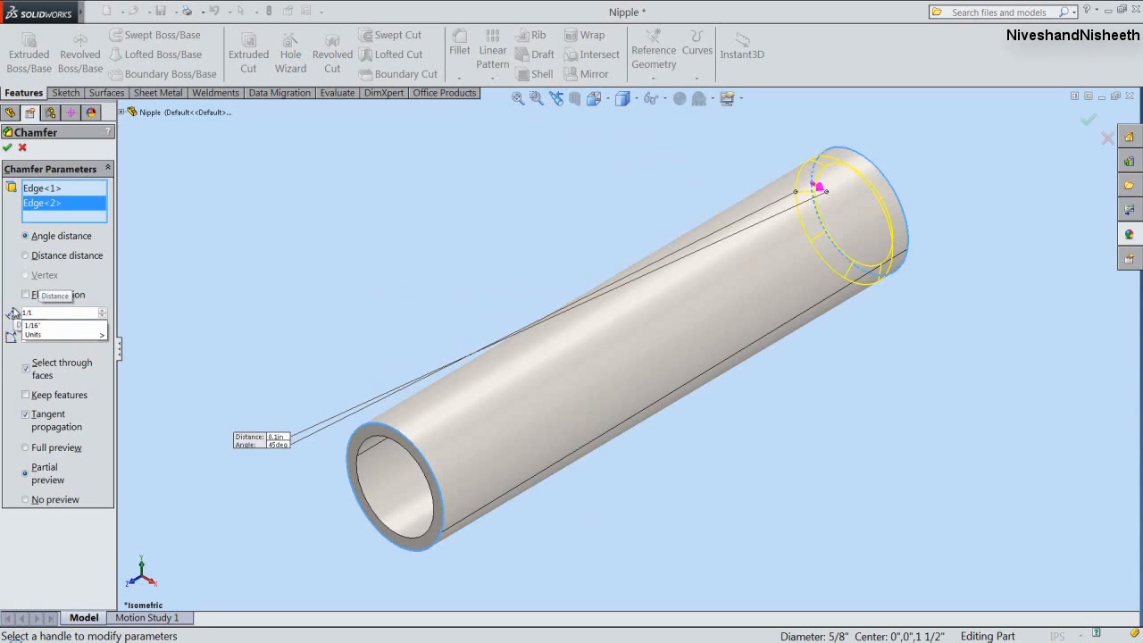
text(6)
key(Return)
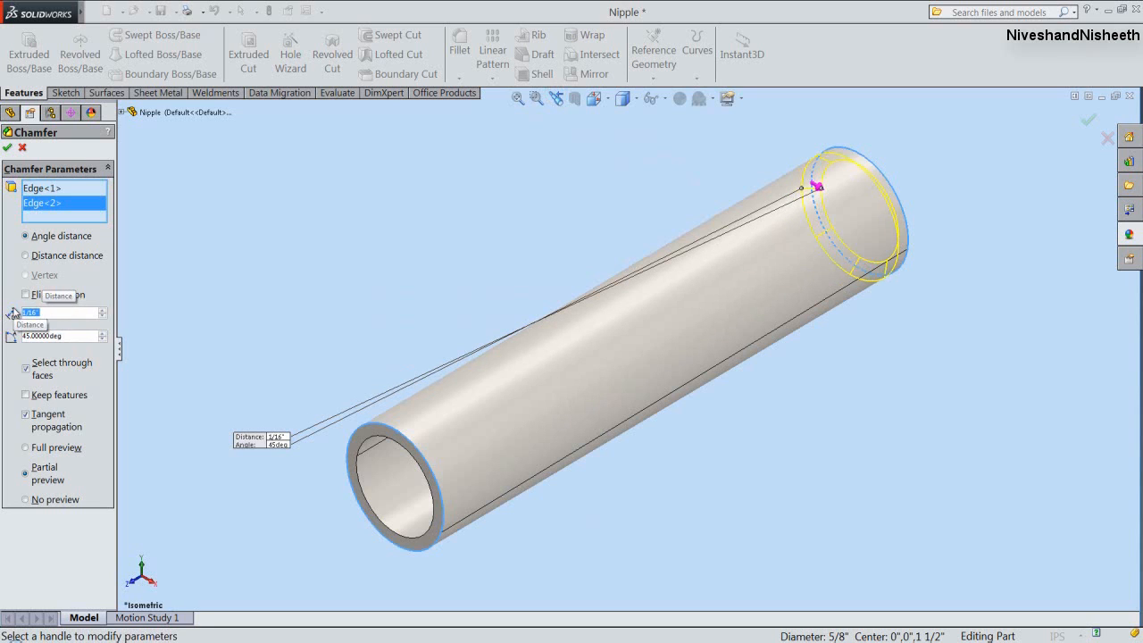
click(72, 336)
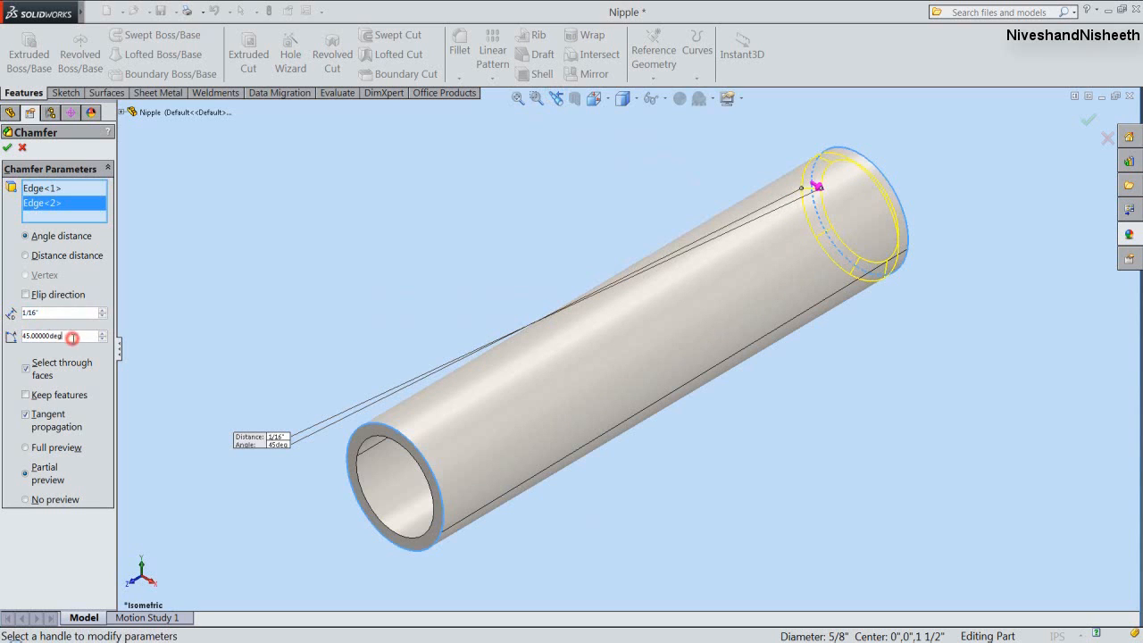
click(7, 147)
click(268, 289)
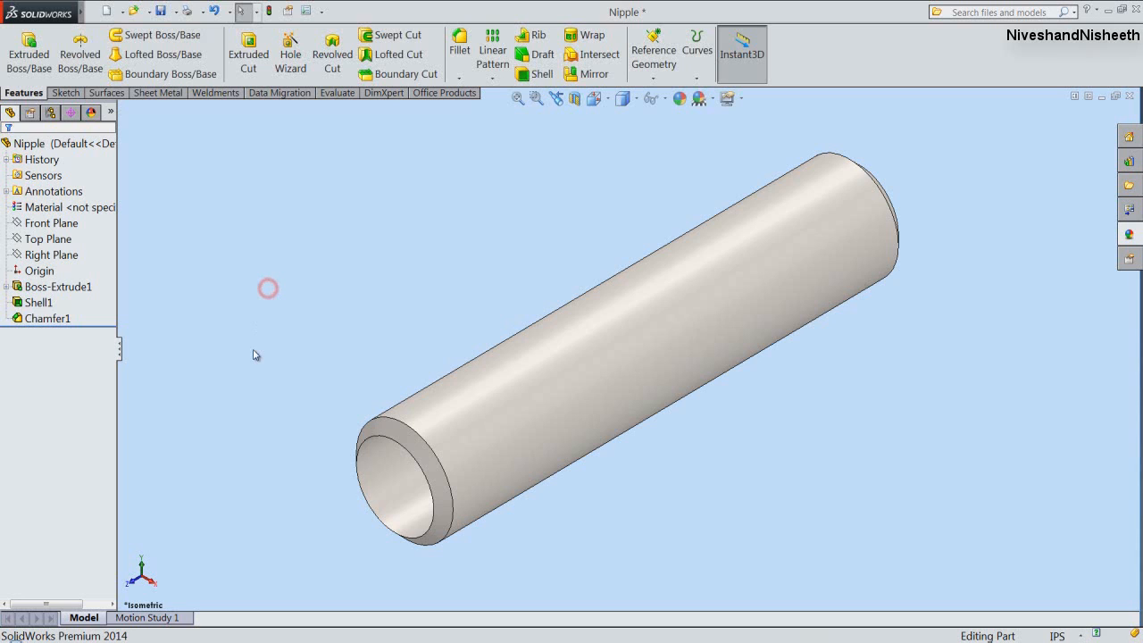
Inspect the tube in a temporary section view cut along the Right Plane, and save the part.
click(576, 100)
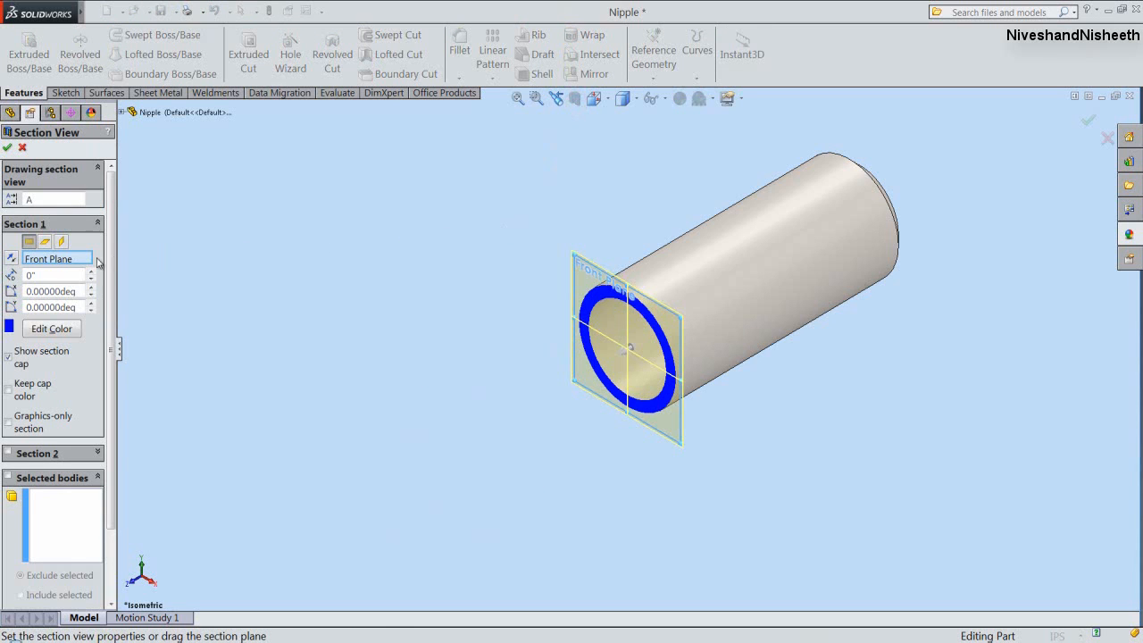
click(62, 242)
click(8, 149)
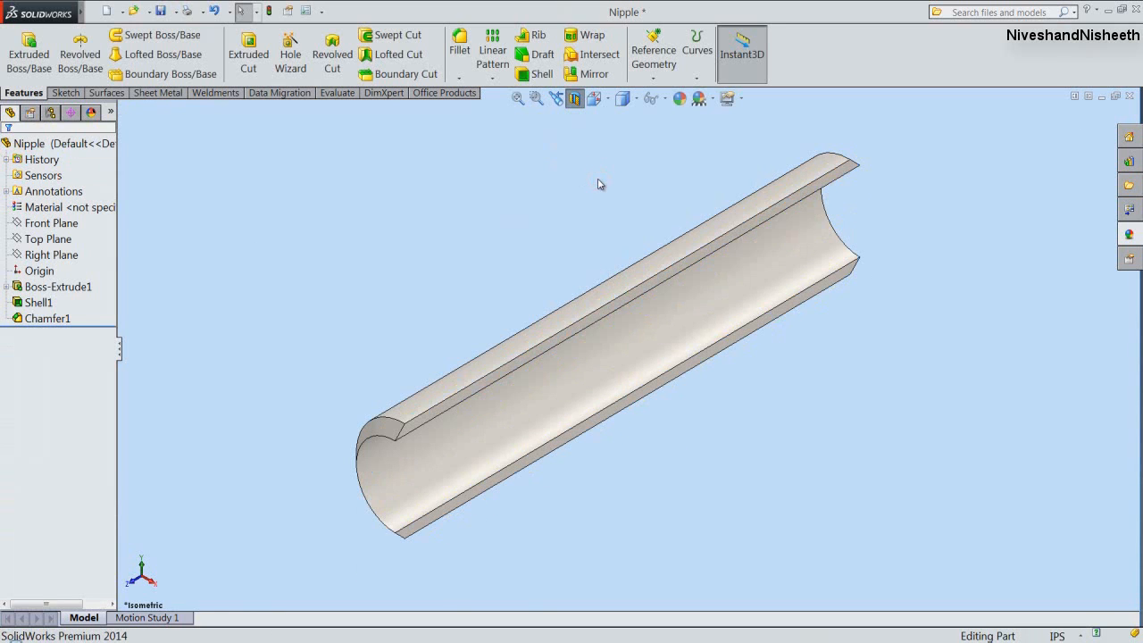
click(574, 98)
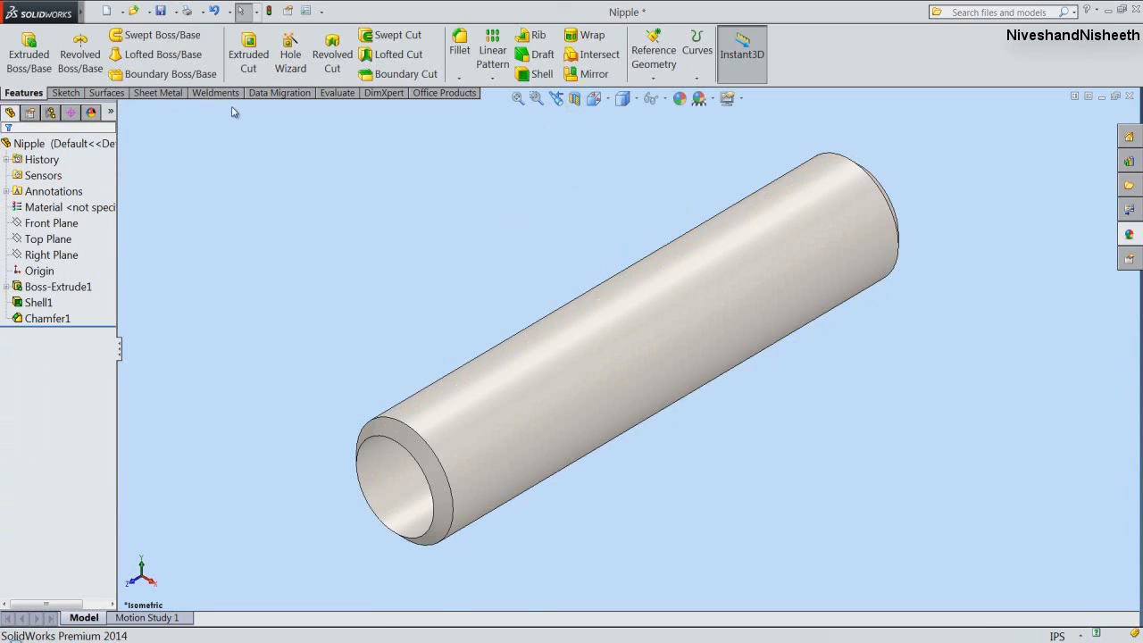
click(160, 10)
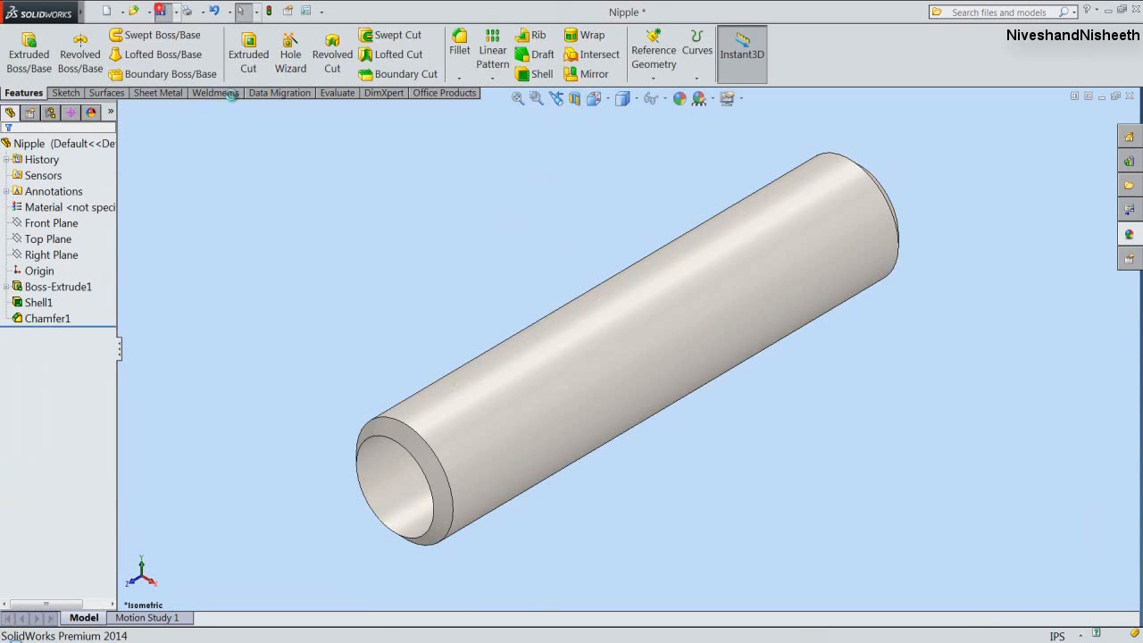
click(395, 250)
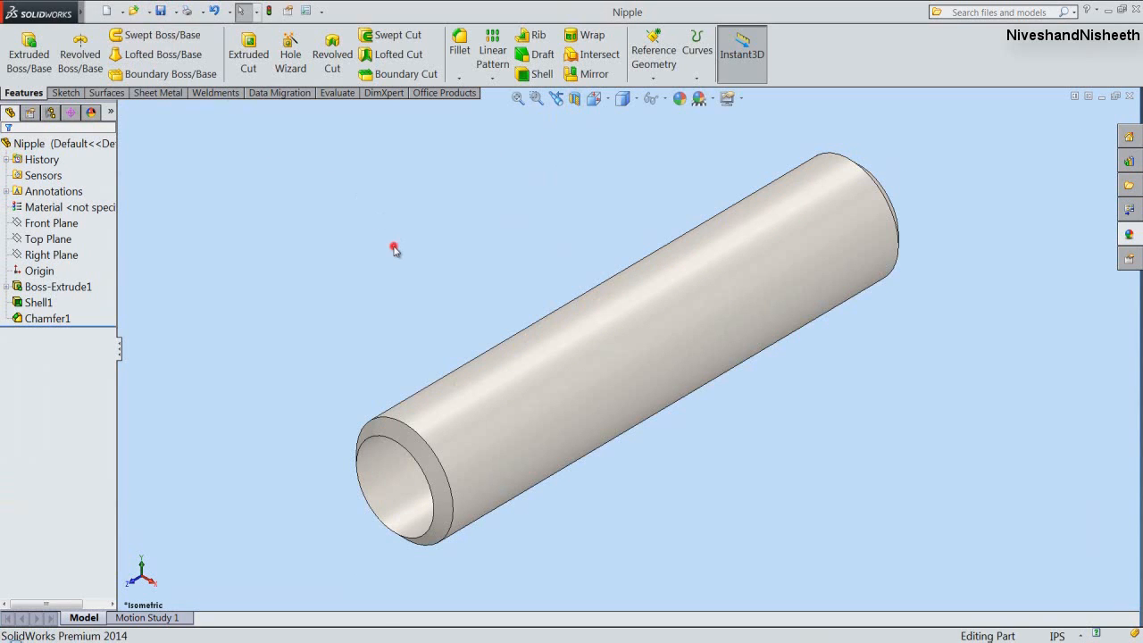
Start a new sketch on the Right Plane of the nipple.
click(66, 92)
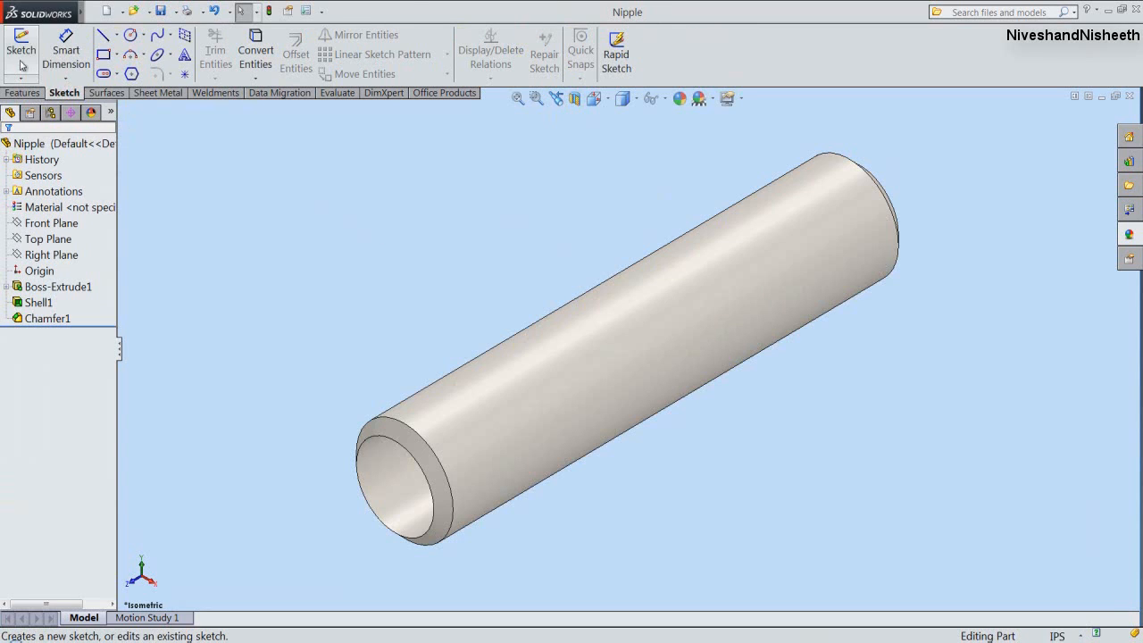
click(20, 54)
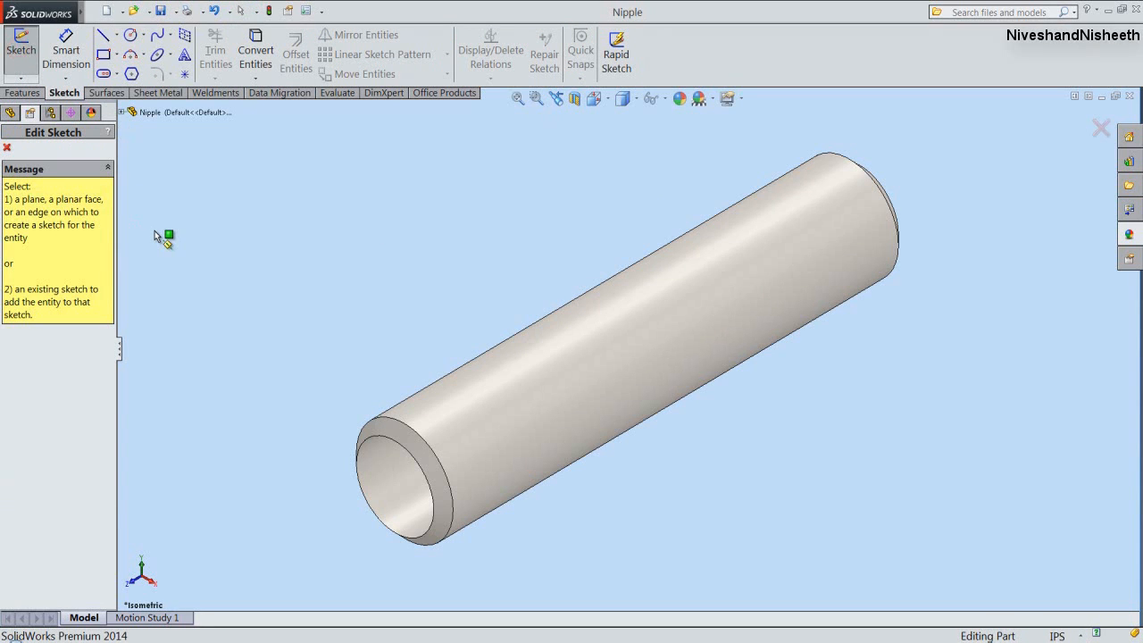
click(122, 112)
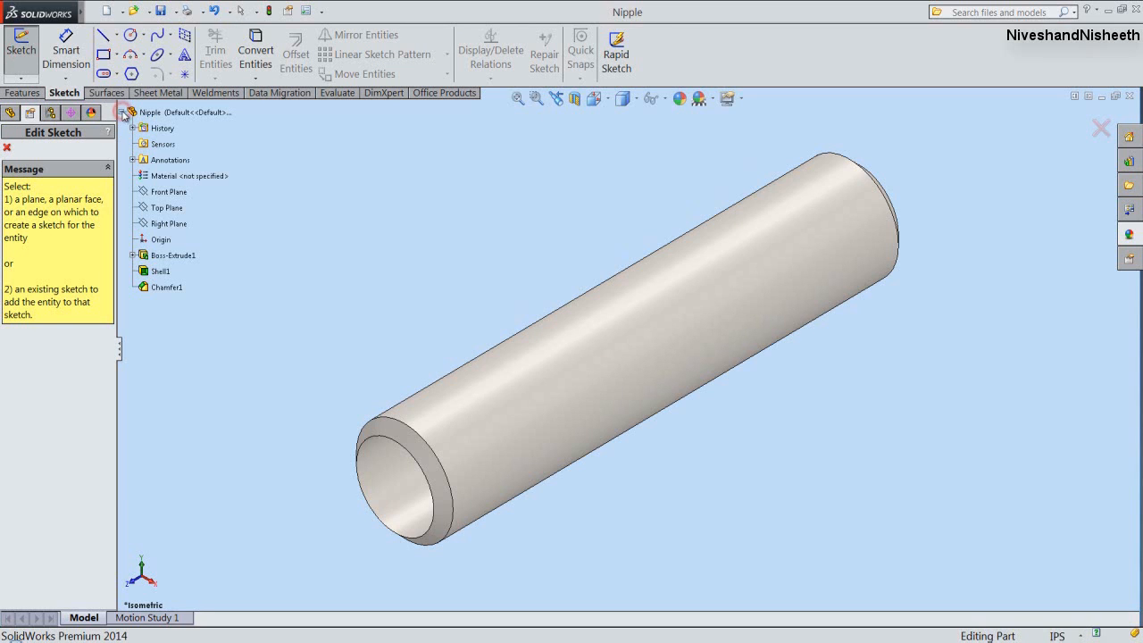
click(163, 229)
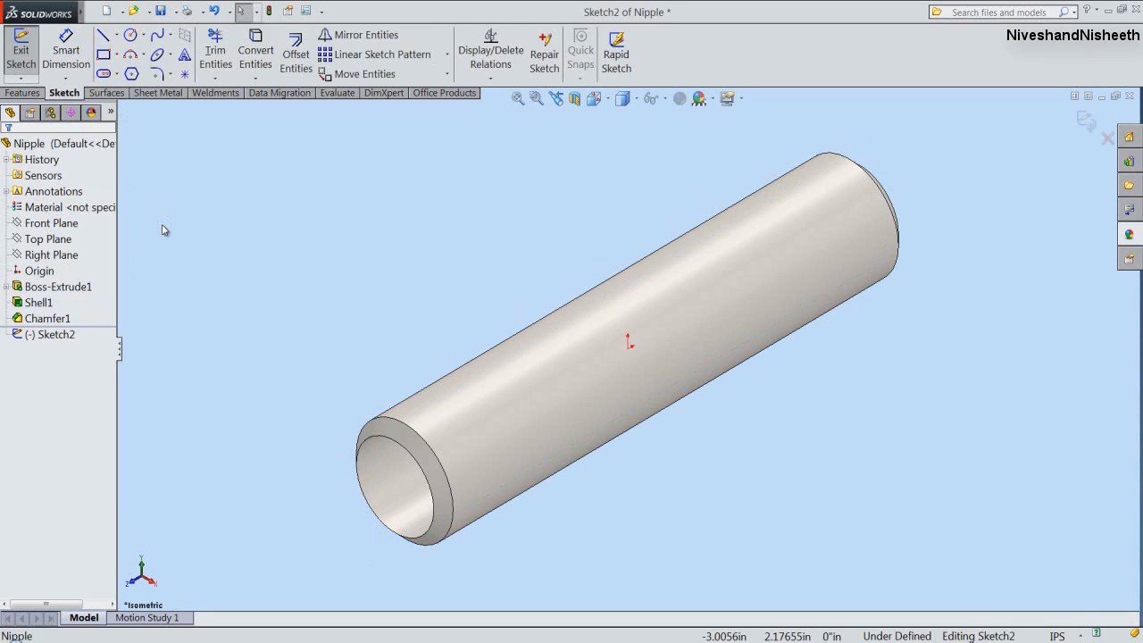
Show the model in section along the Right Plane and orient the sketch to the Right view.
click(575, 98)
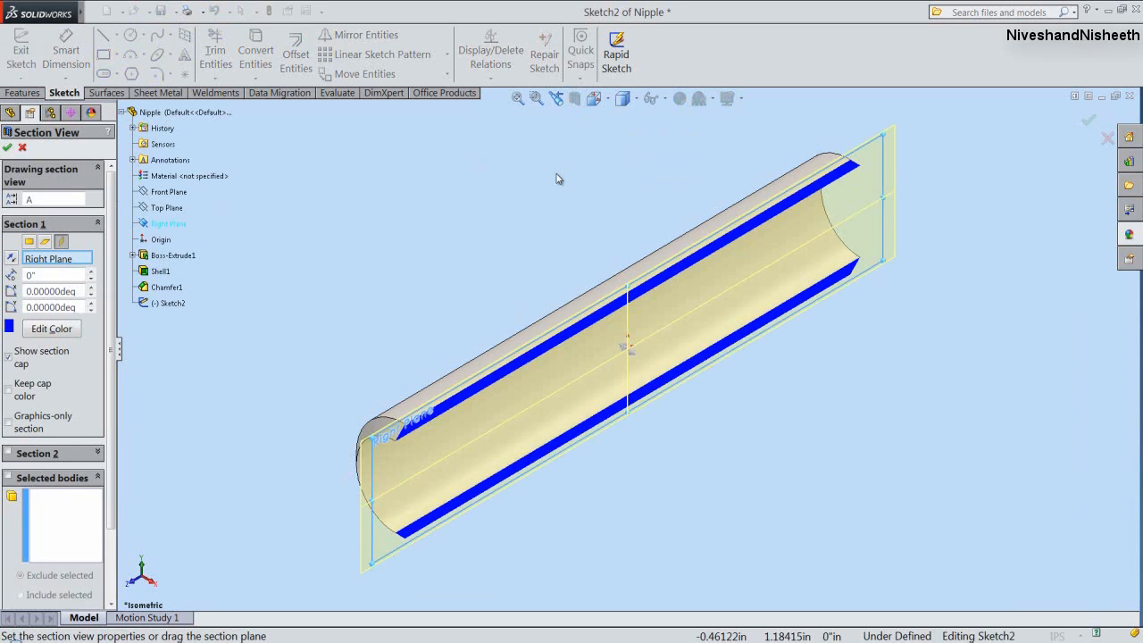
click(9, 148)
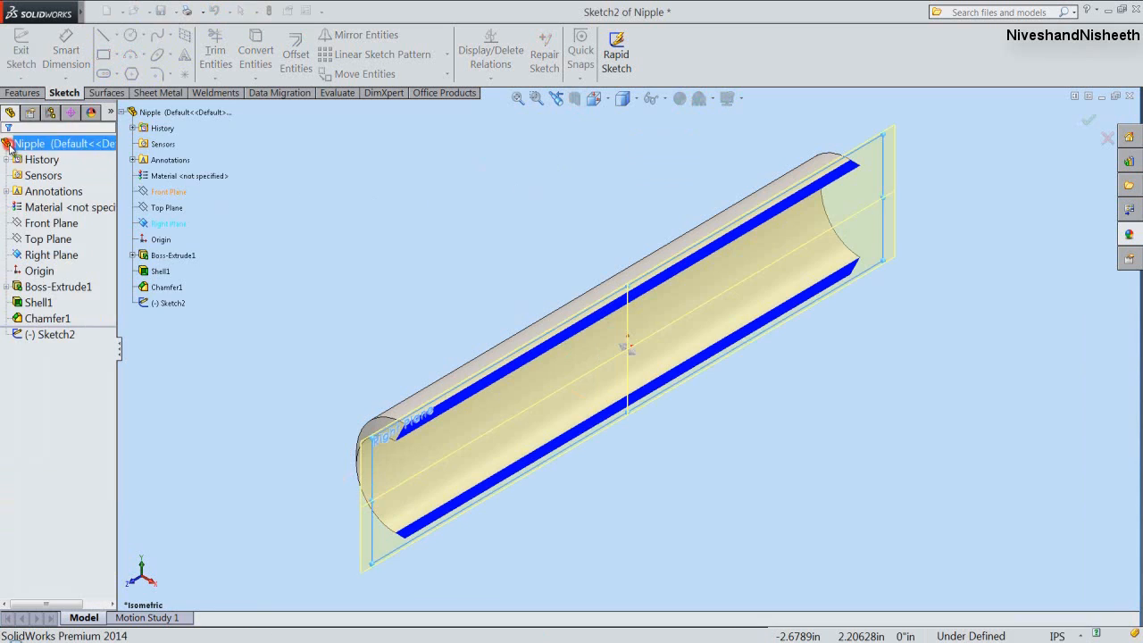
click(595, 99)
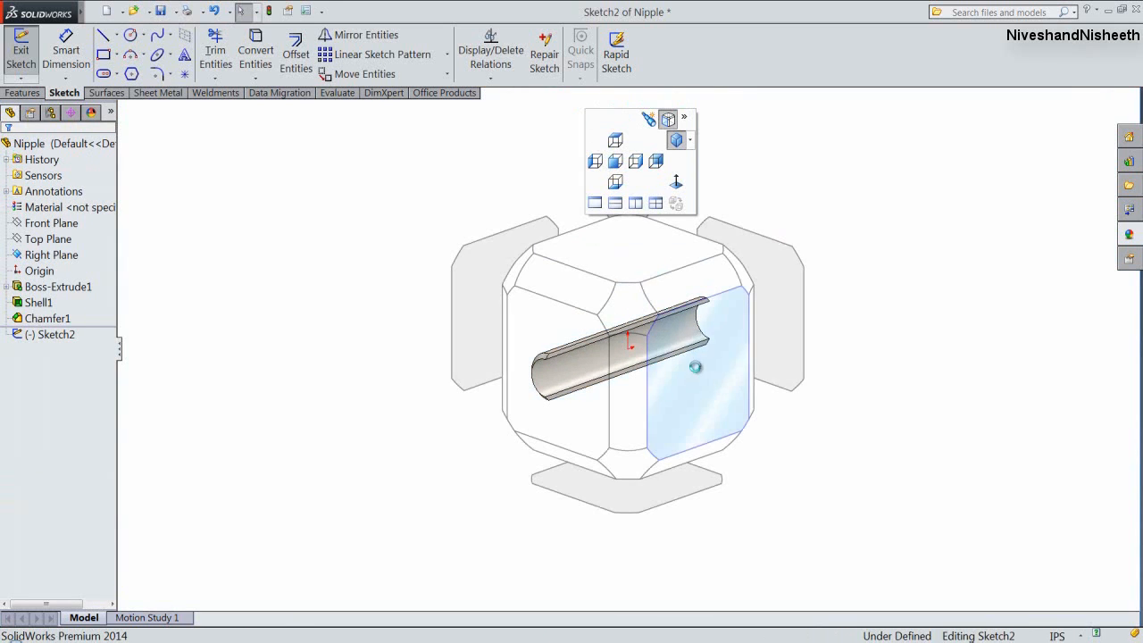
click(696, 367)
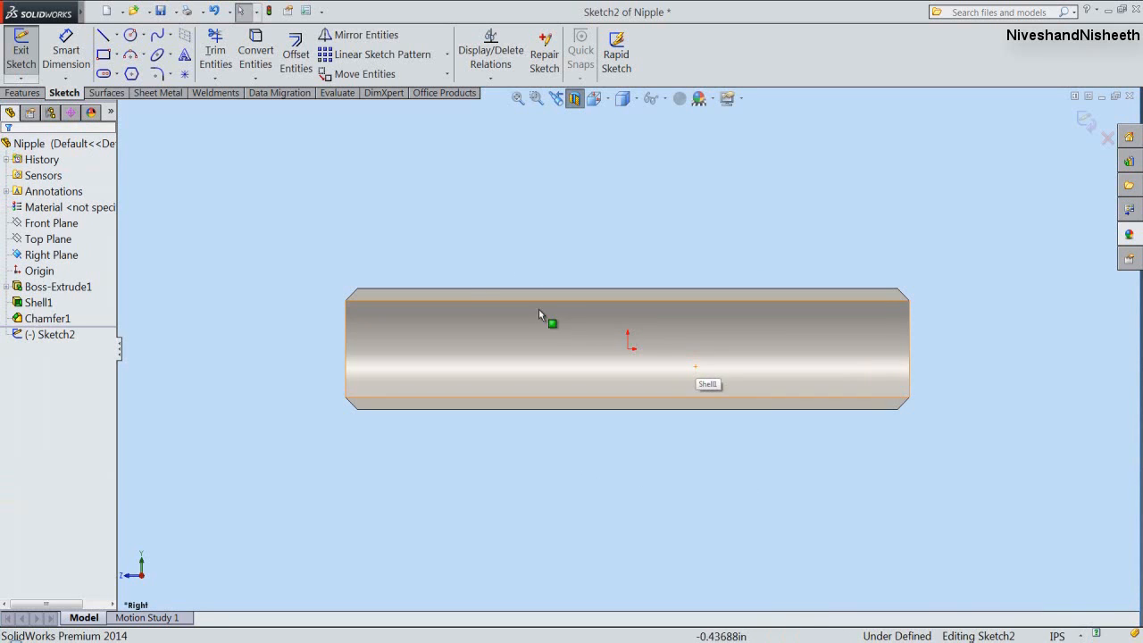
click(203, 206)
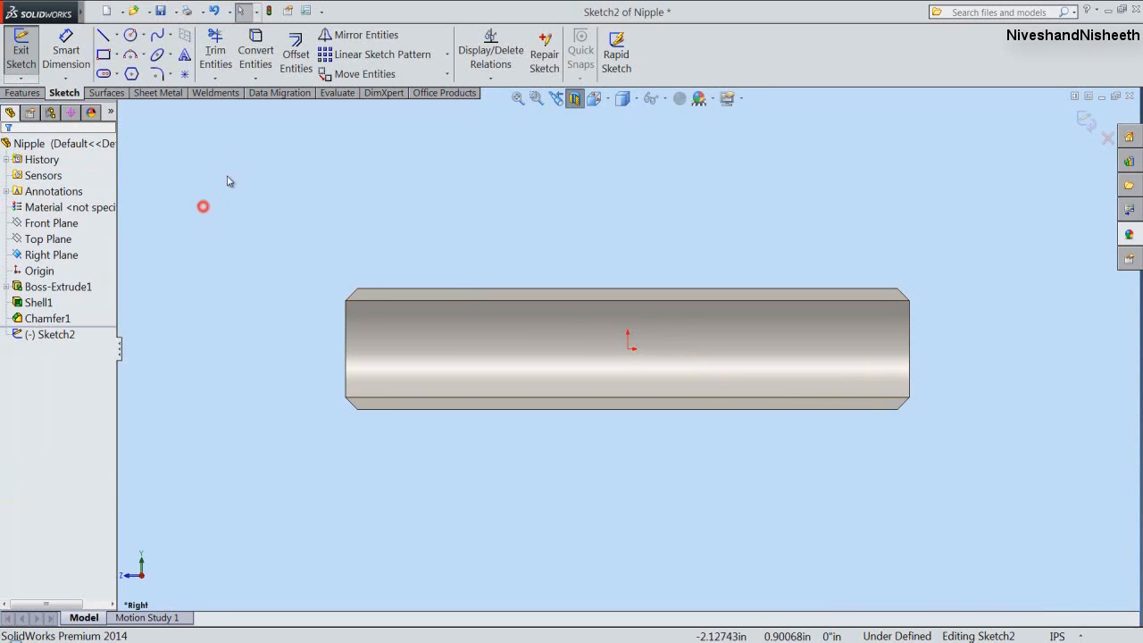
Generate intersection curves between the entire nipple part and the sketch plane.
click(256, 80)
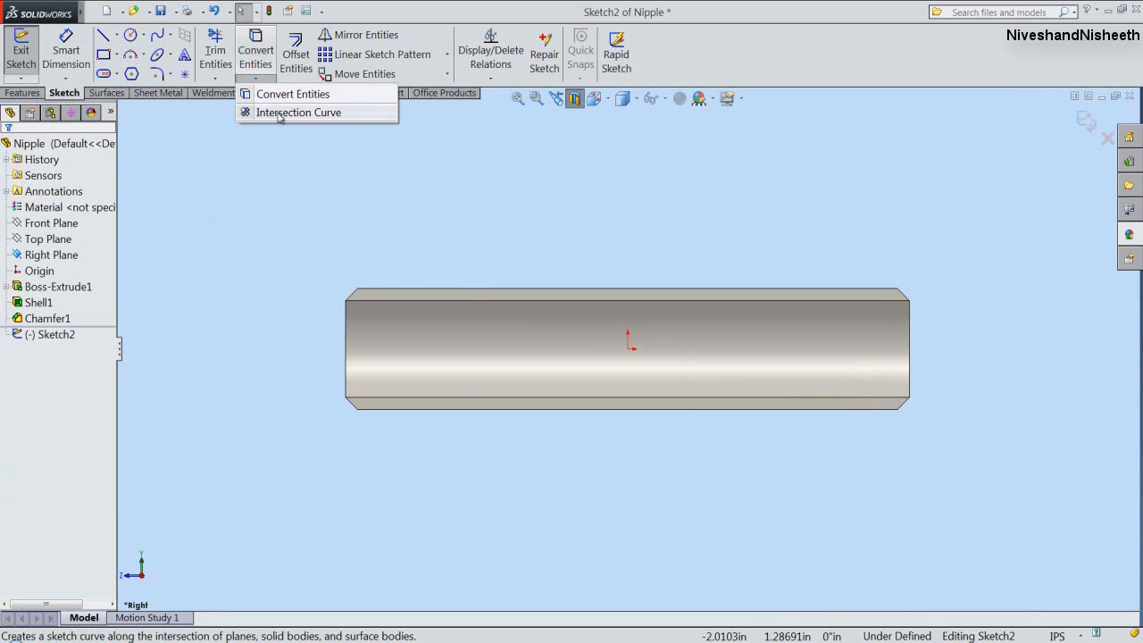
click(280, 113)
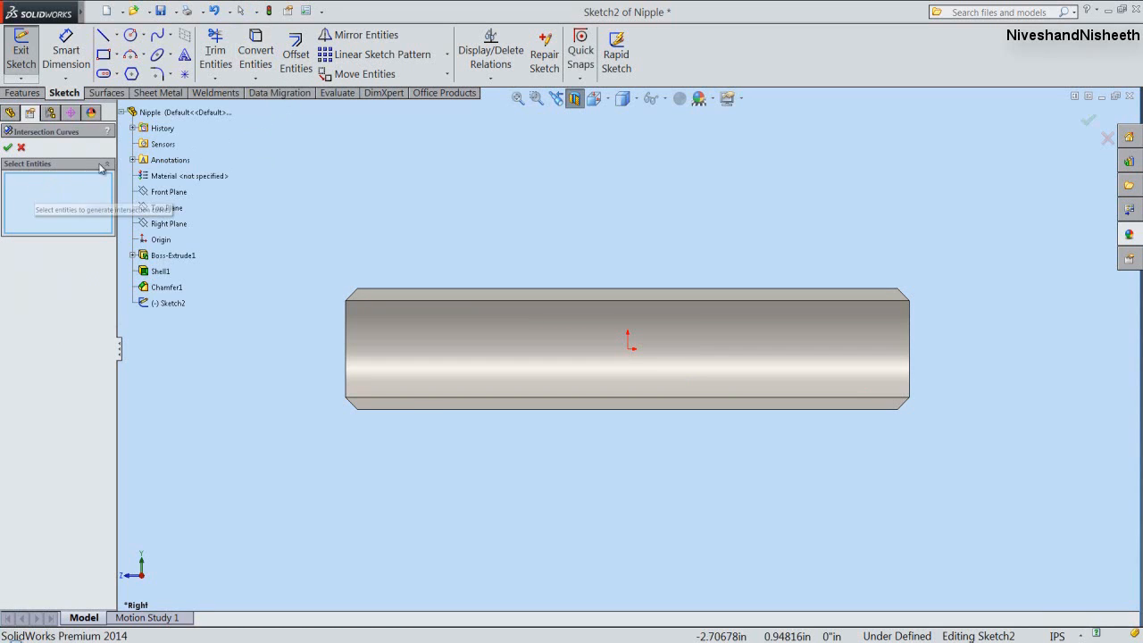
click(161, 114)
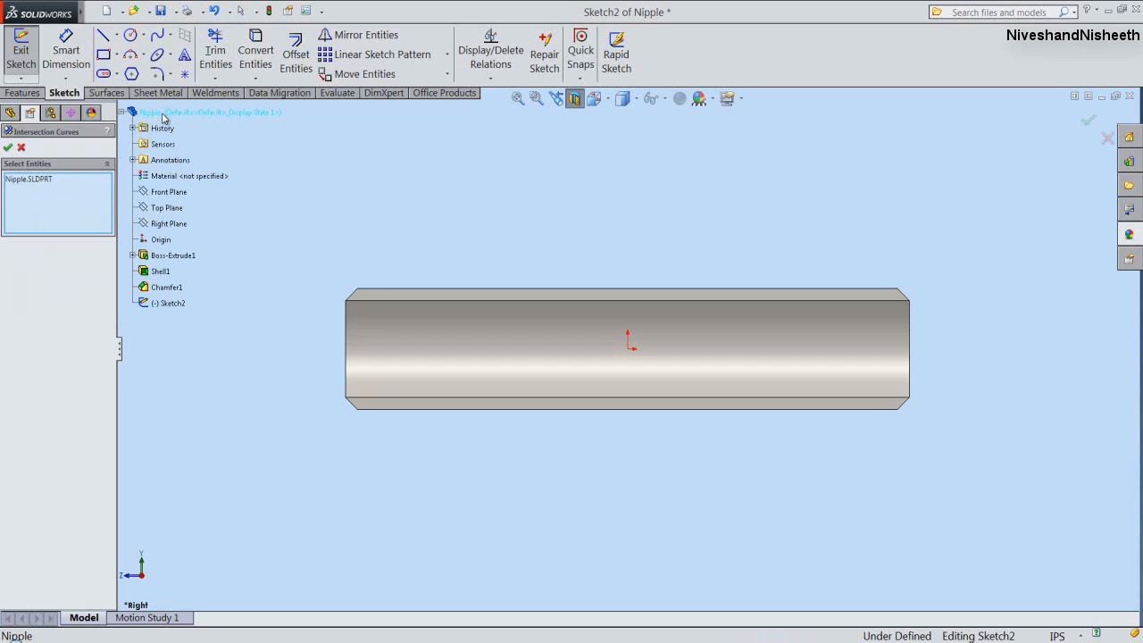
click(7, 149)
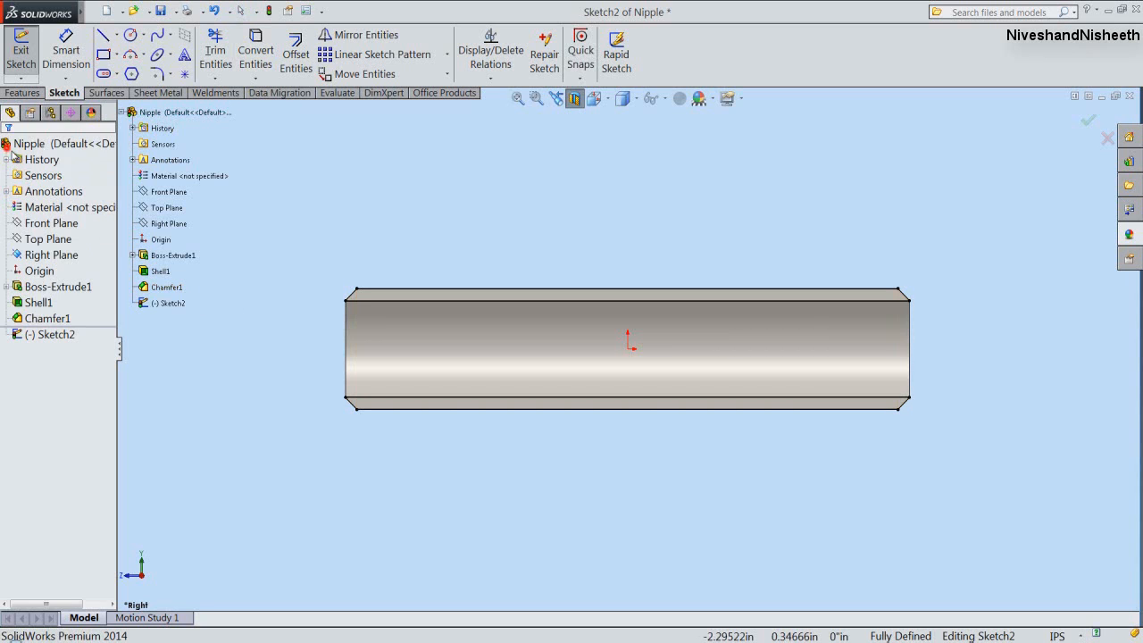
click(255, 291)
Convert all the intersection curves of the tube section to construction geometry.
mouse_move(278, 233)
mouse_down()
mouse_move(562, 357)
mouse_move(944, 458)
mouse_up()
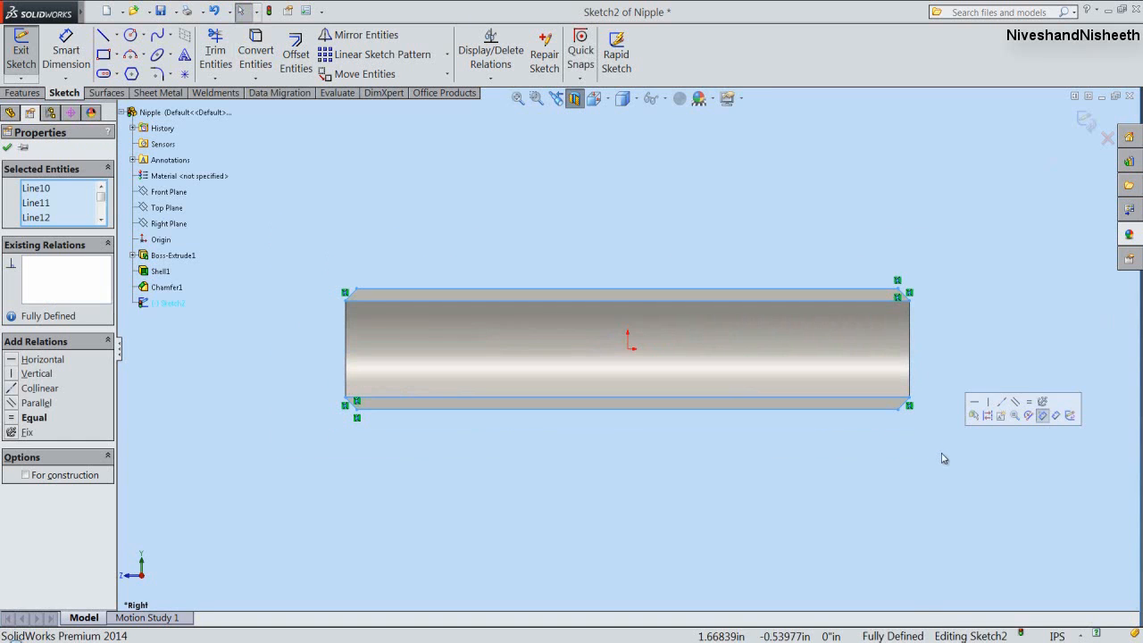
click(987, 415)
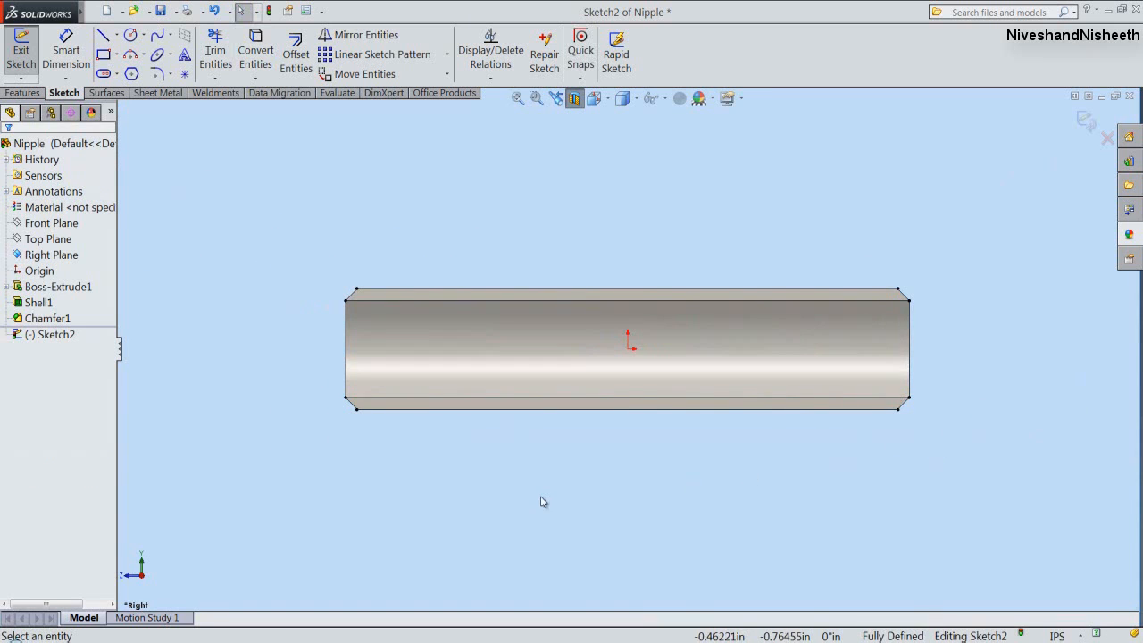
scroll(357, 326, down, 3)
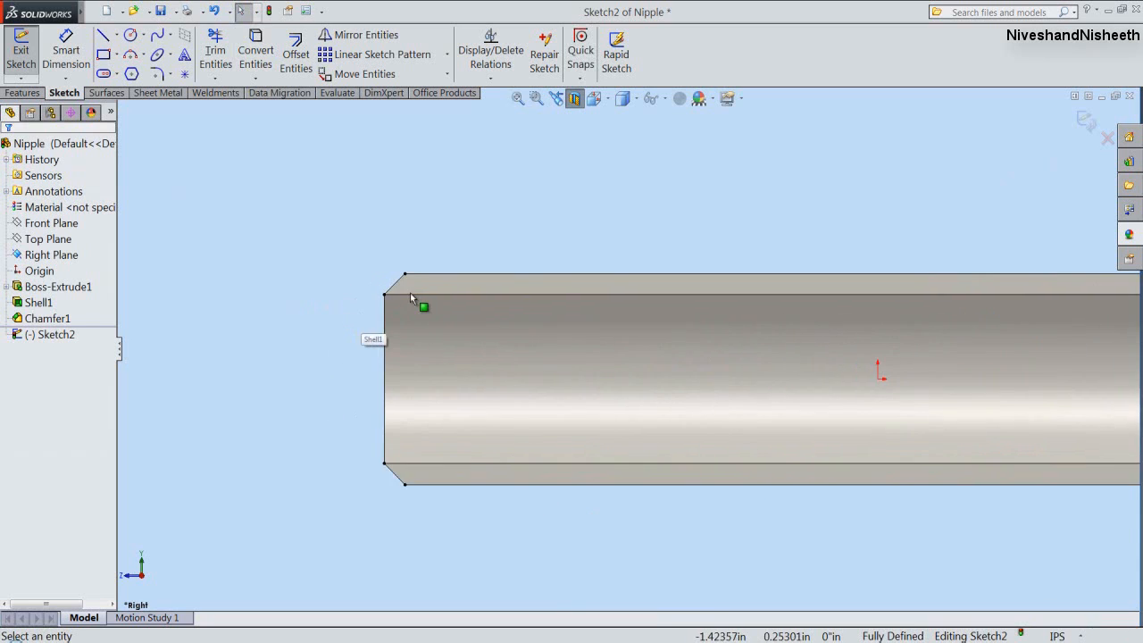
scroll(435, 284, down, 4)
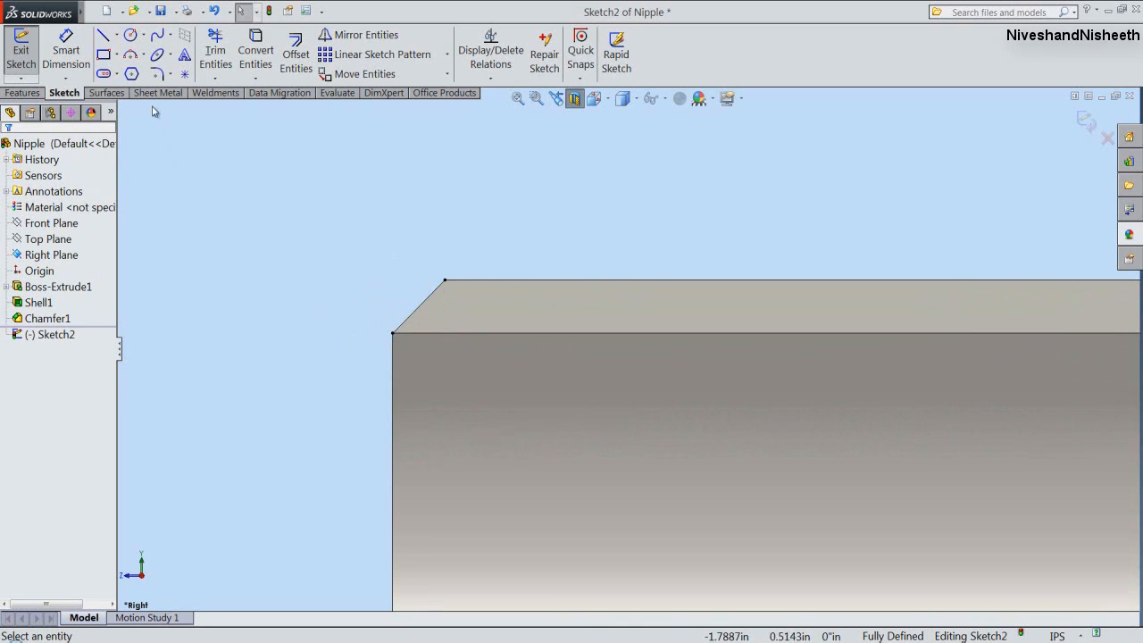
Open the BSP Thread Profile part from the Pipe Fittings folder and open its profile sketch for editing.
click(136, 11)
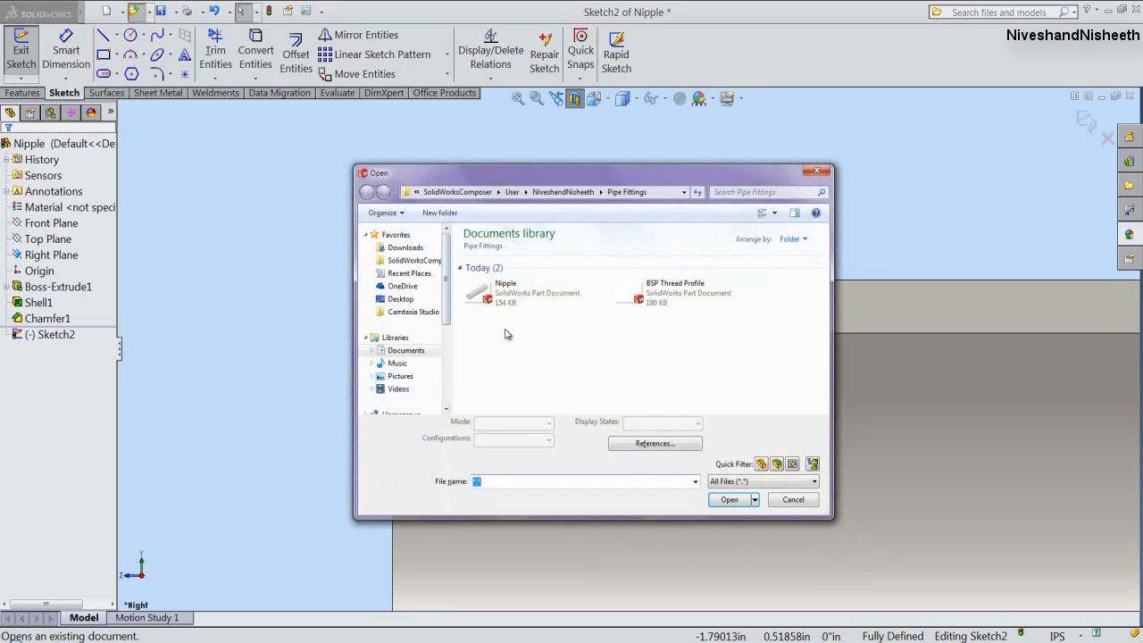
click(680, 295)
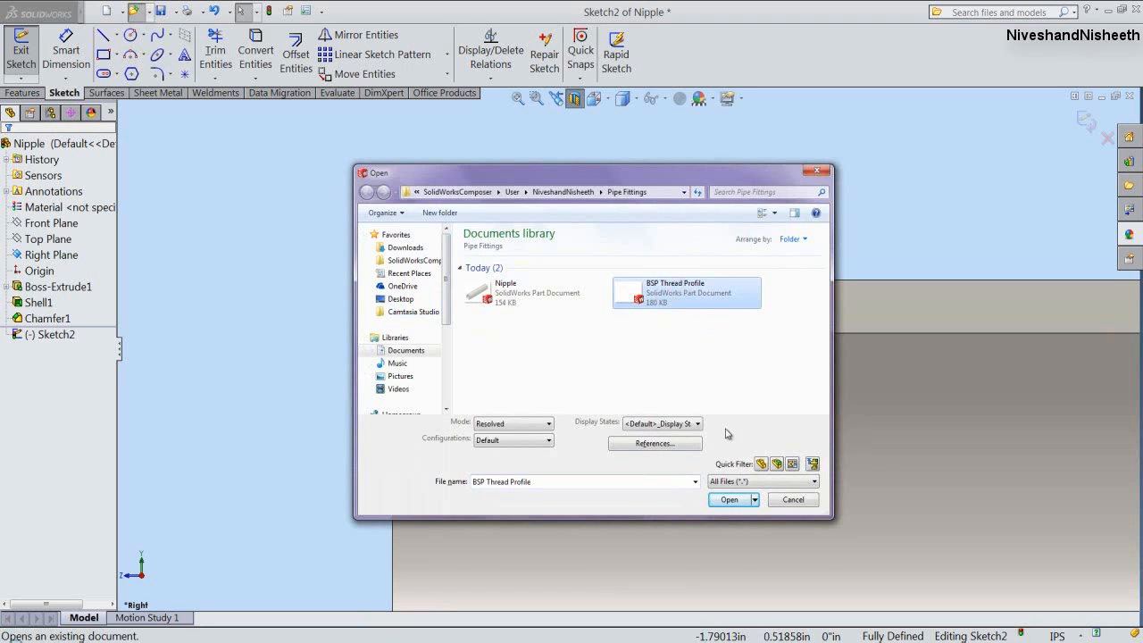
click(730, 499)
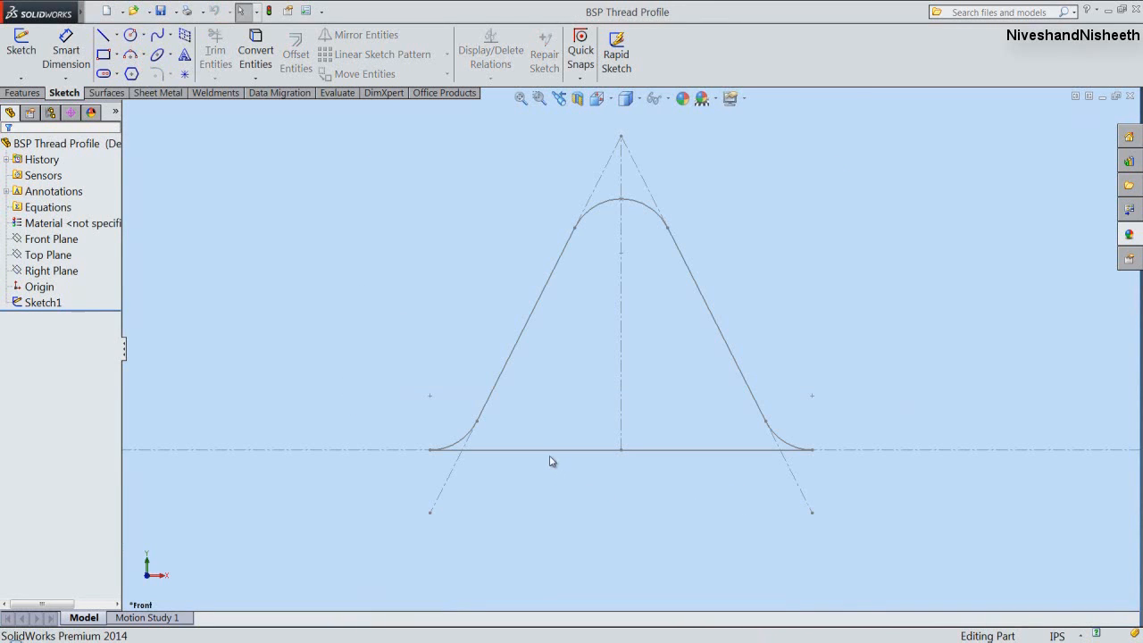
click(547, 451)
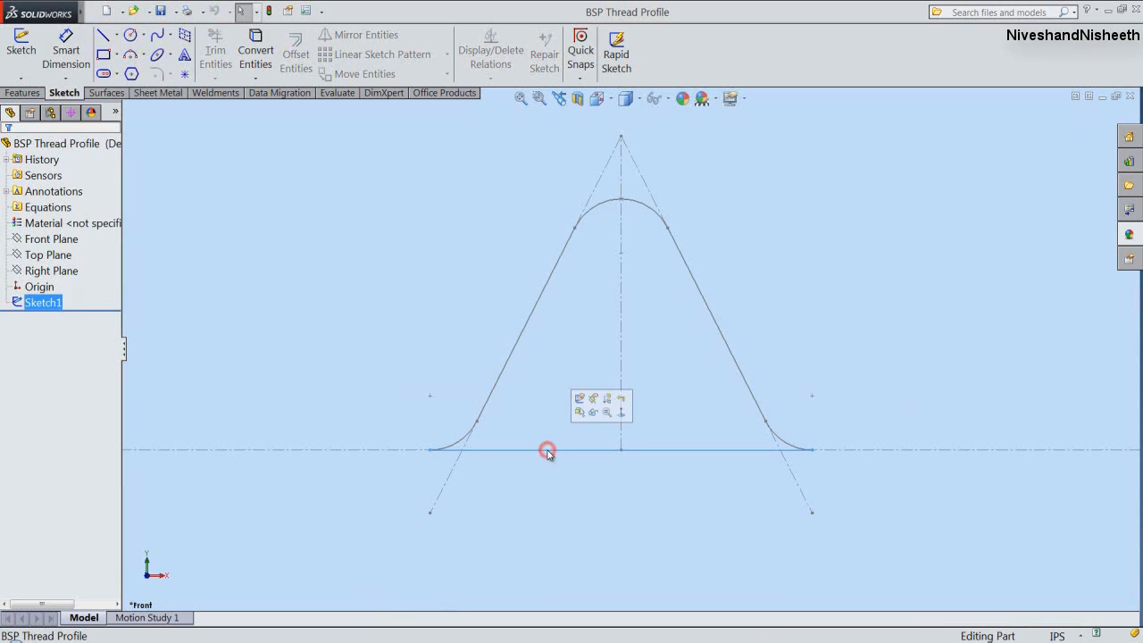
click(580, 399)
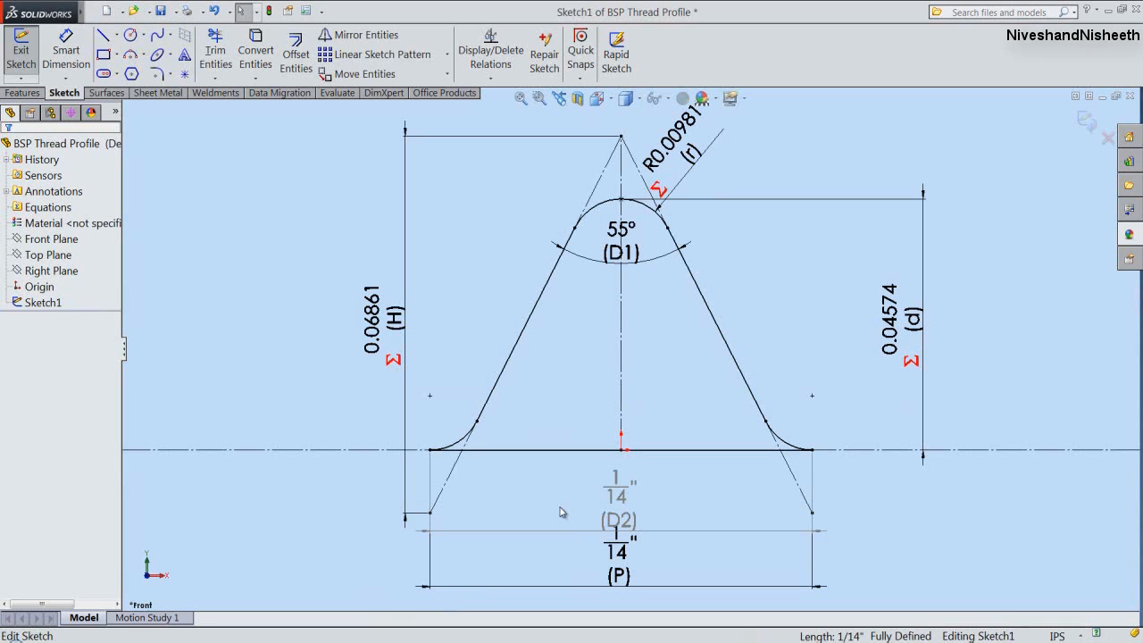
click(561, 509)
click(624, 576)
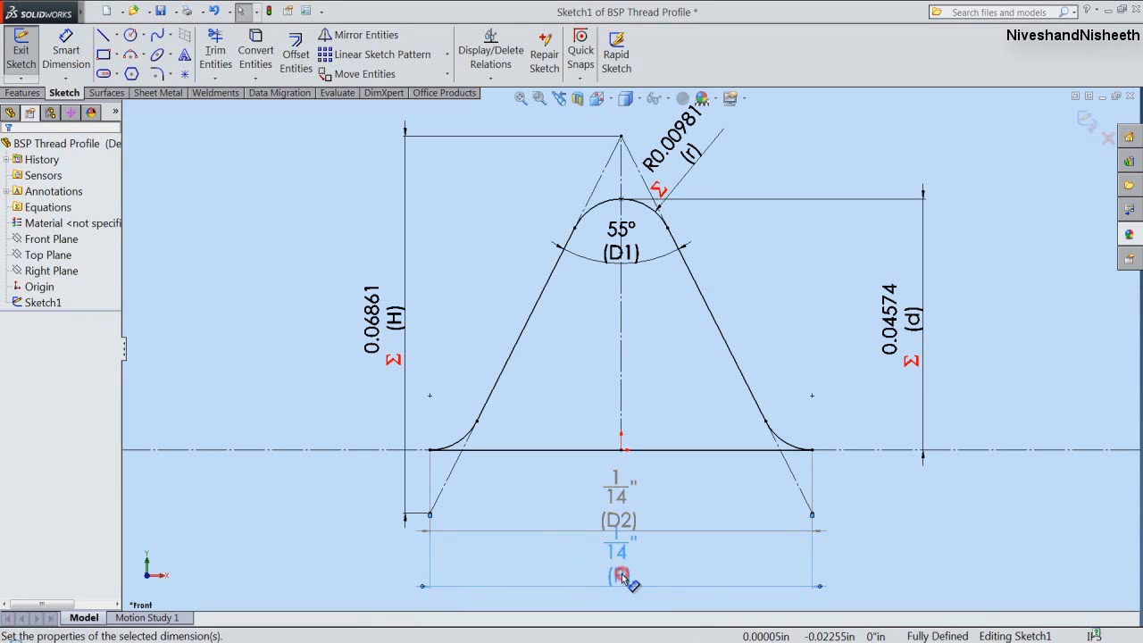
click(532, 490)
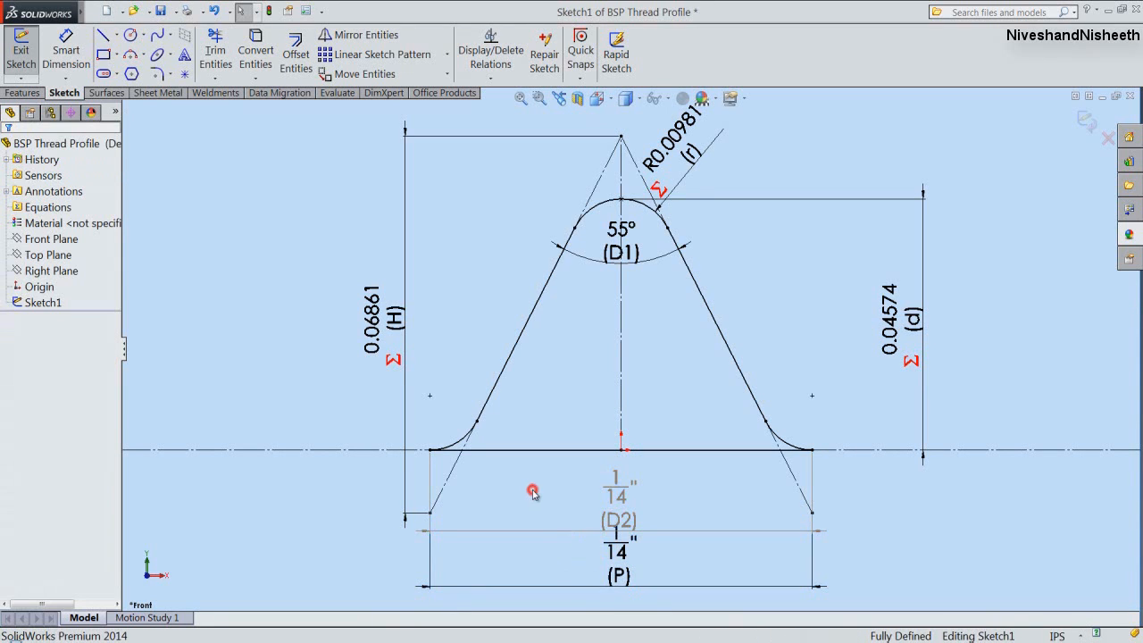
Copy the closed thread profile outline: the base line, both root arcs, both flank lines and the crest arc.
click(523, 451)
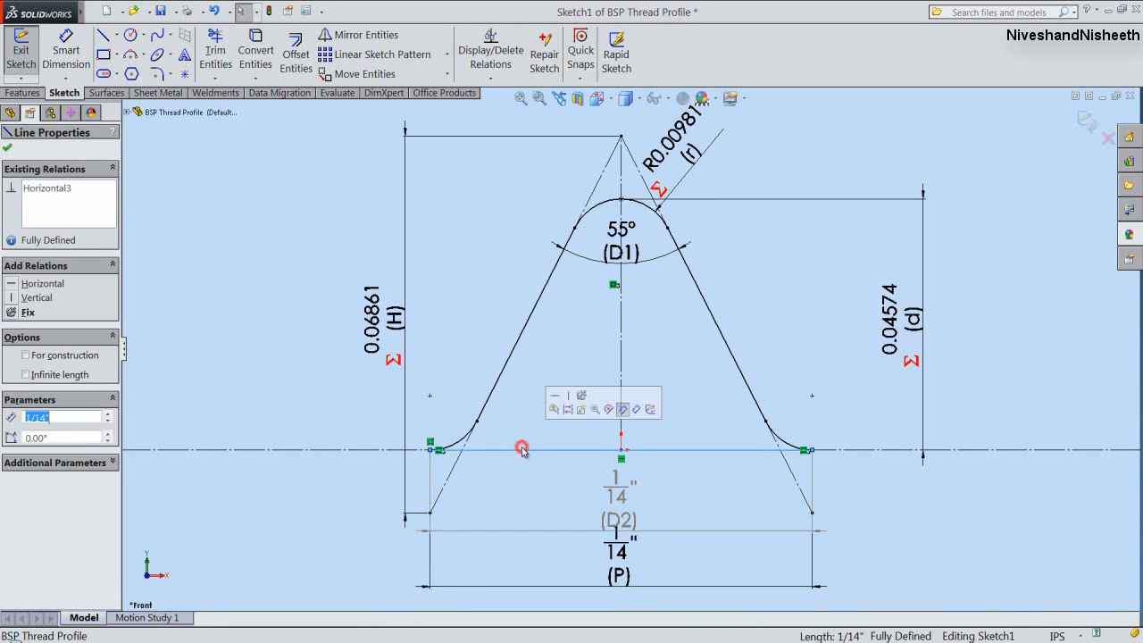
ctrl+click(462, 441)
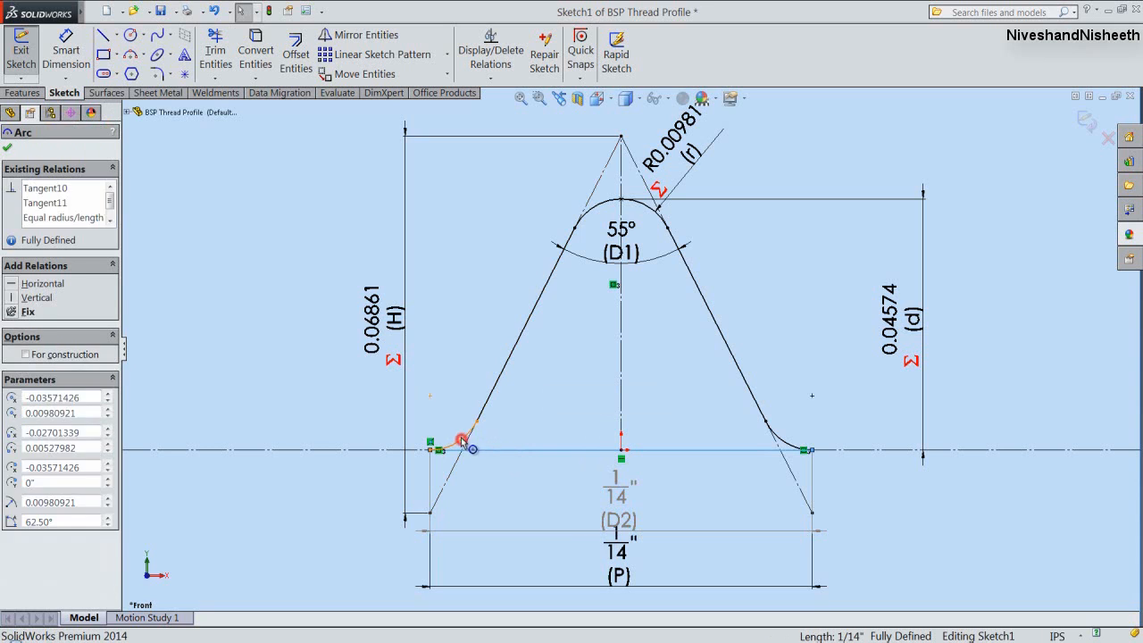
ctrl+click(508, 358)
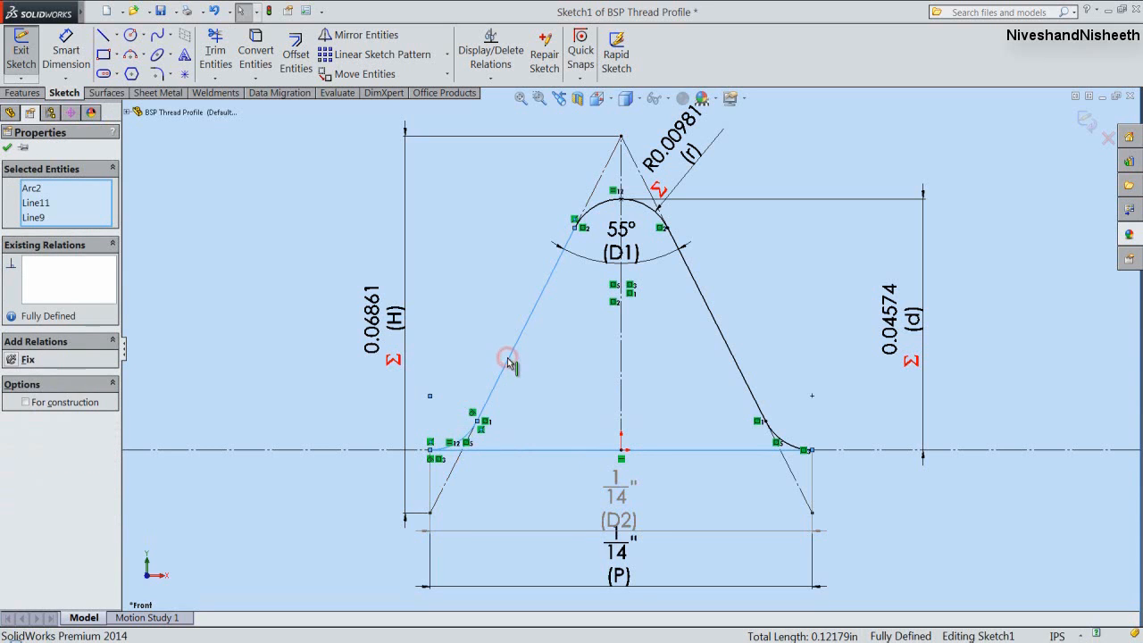
ctrl+click(594, 205)
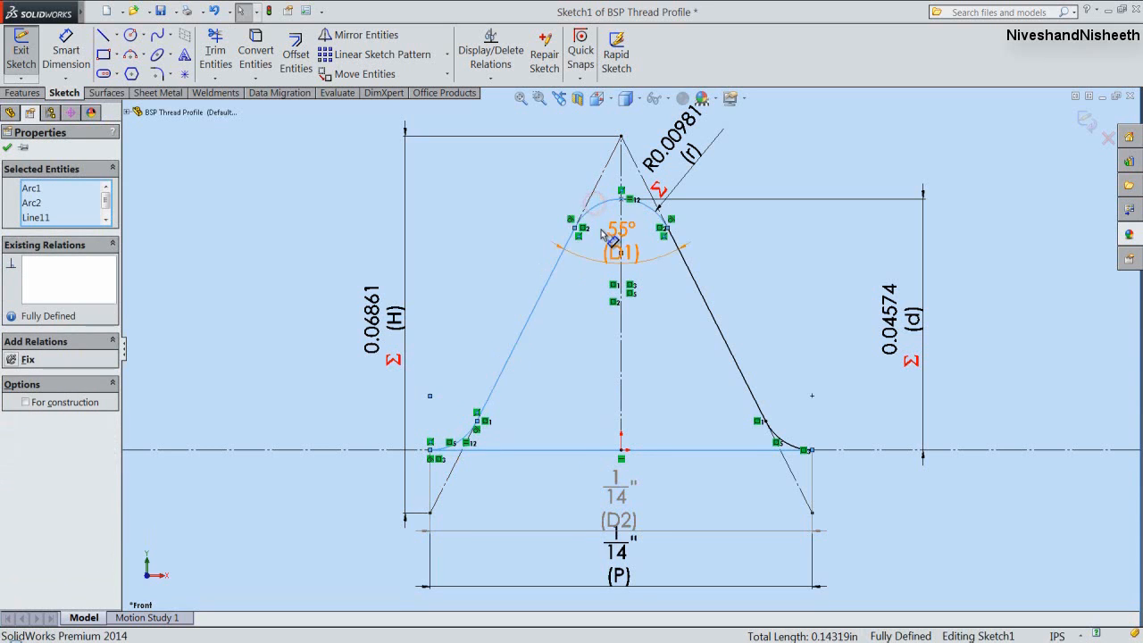
ctrl+click(706, 309)
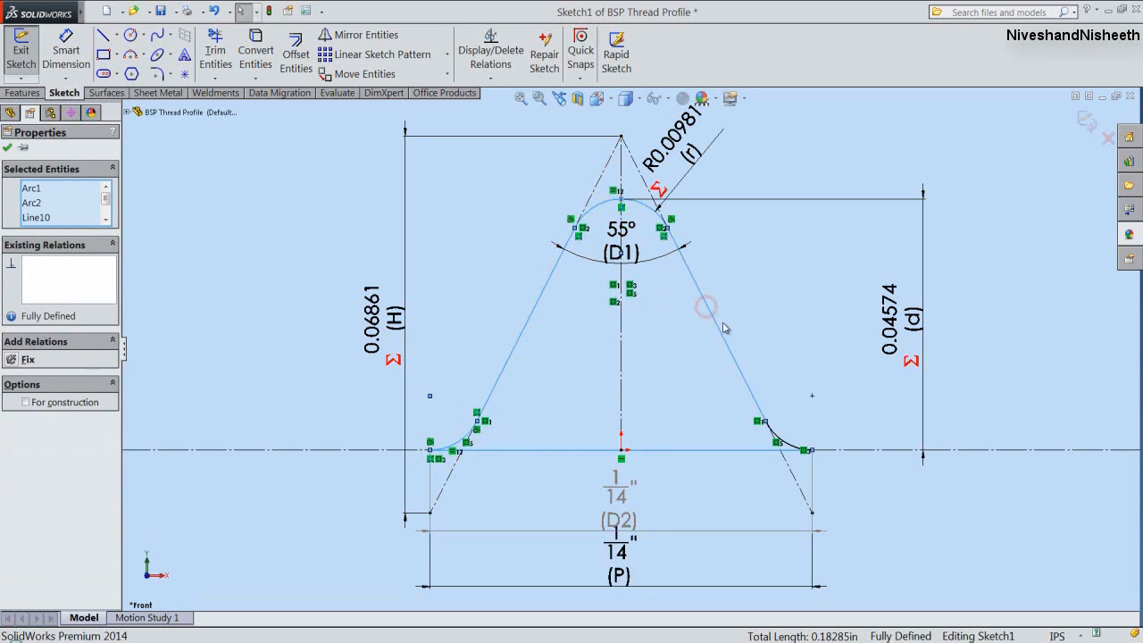
ctrl+click(792, 444)
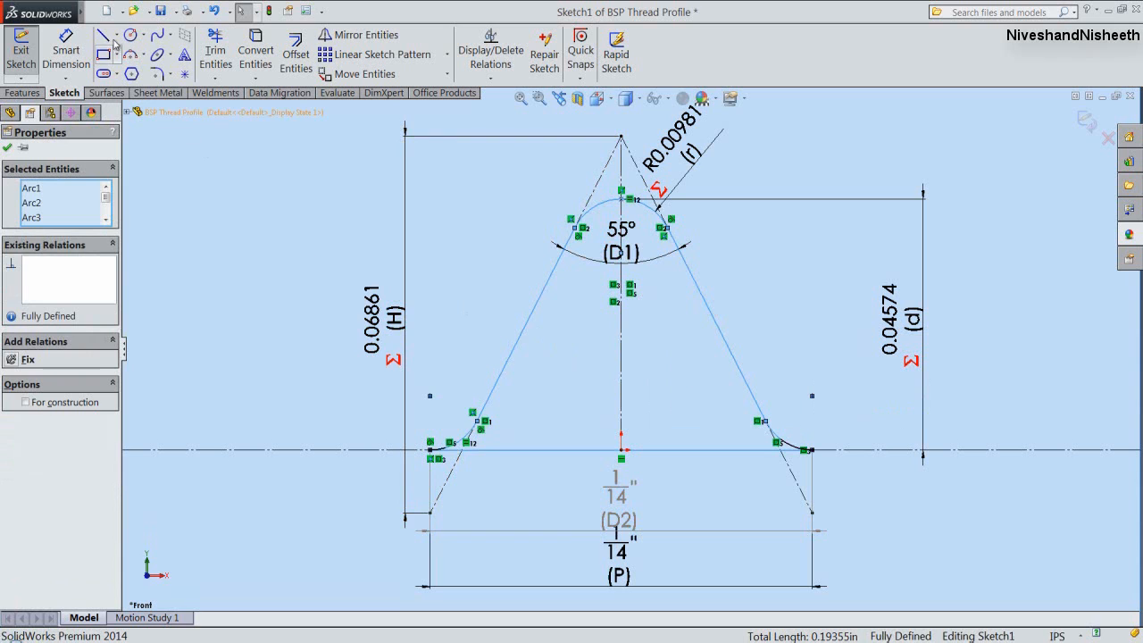
click(92, 12)
mouse_move(121, 13)
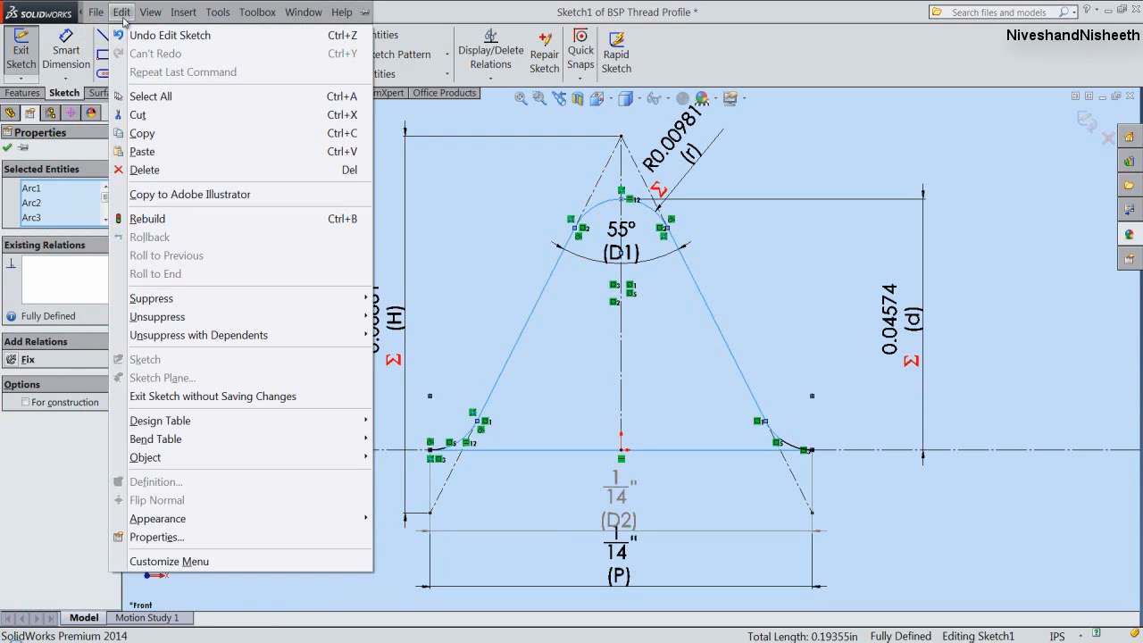
click(140, 133)
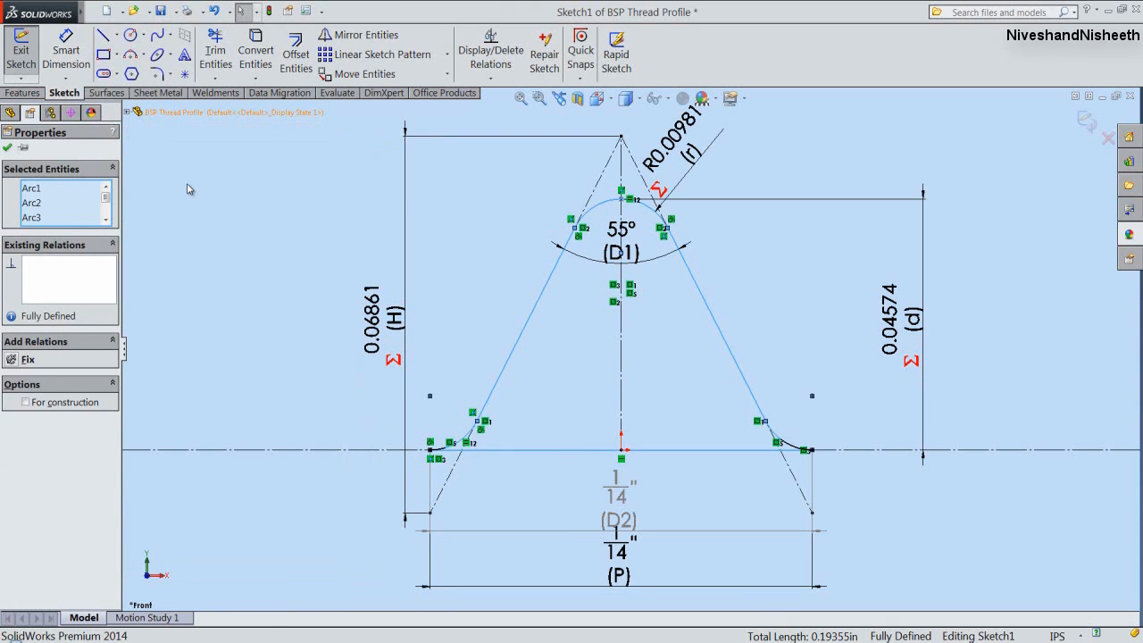
Switch to the Nipple part's sketch and paste the copied thread profile there.
mouse_move(83, 12)
click(124, 11)
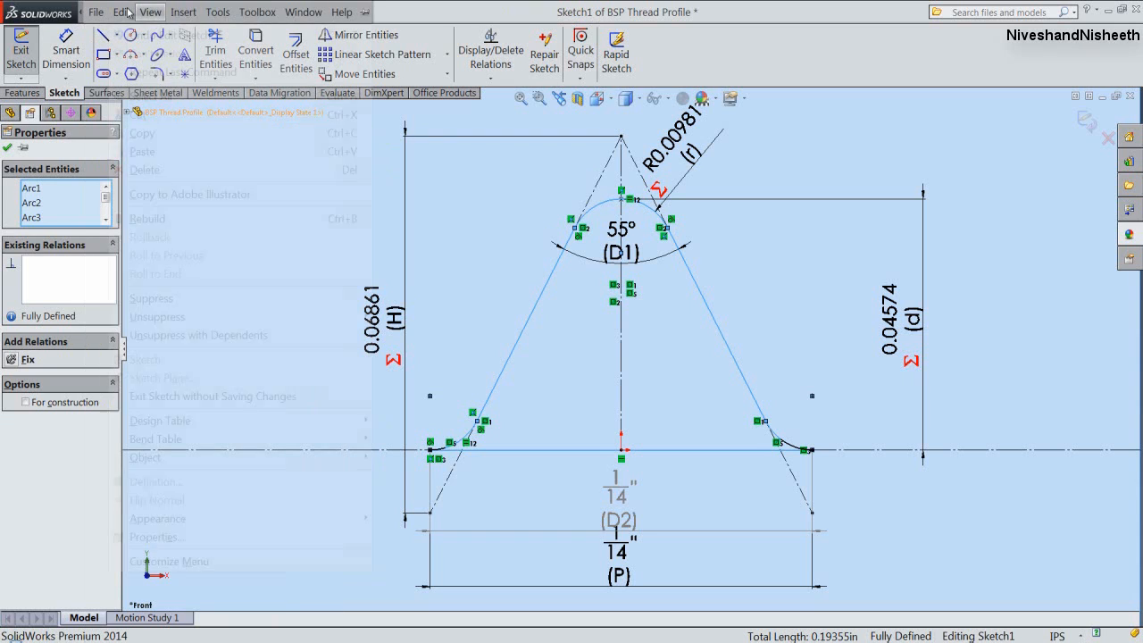
mouse_move(267, 5)
mouse_move(301, 11)
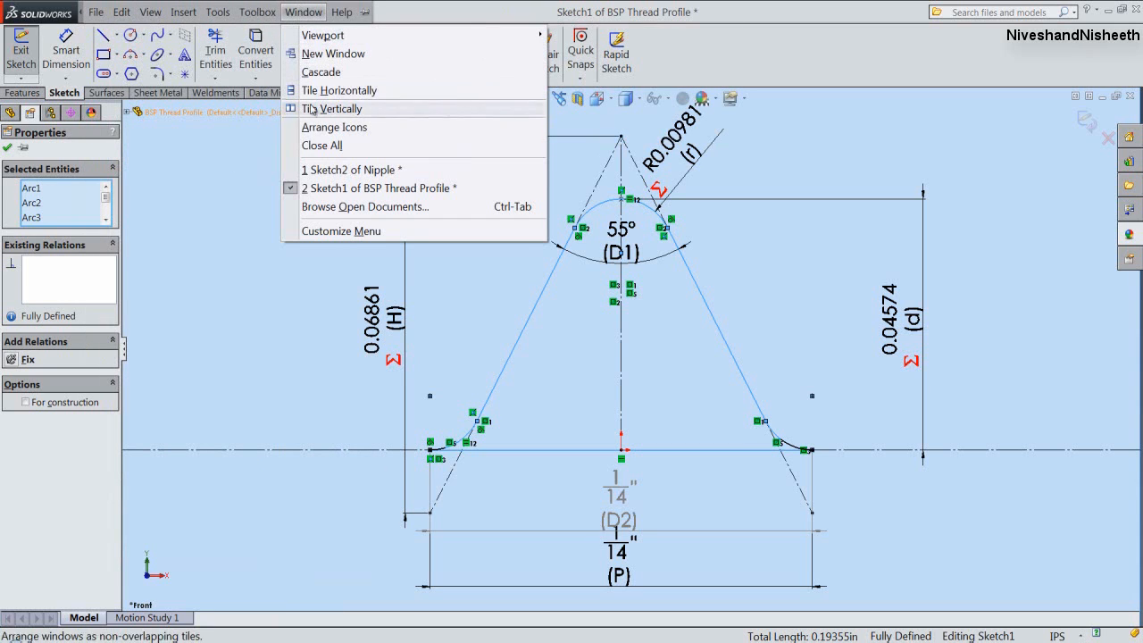
click(322, 173)
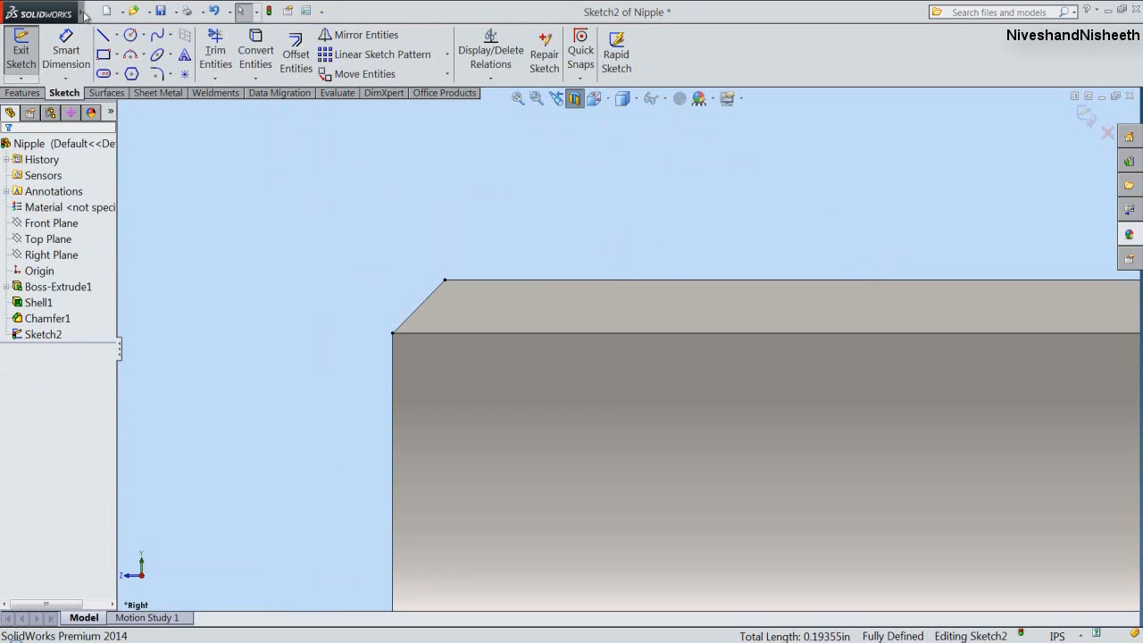
click(119, 12)
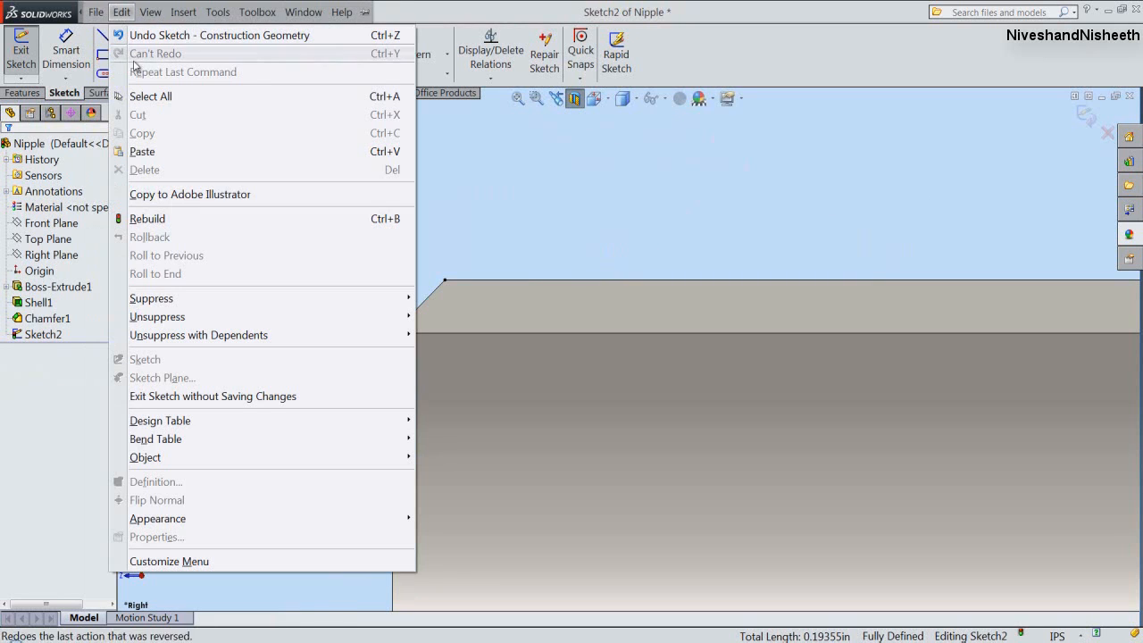
click(142, 151)
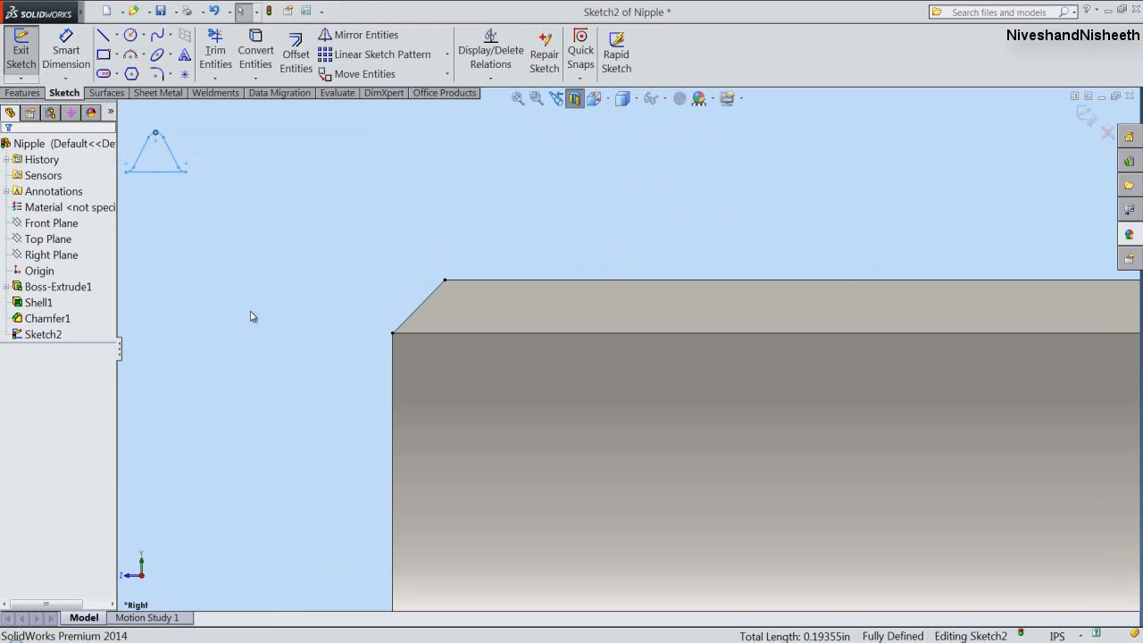
click(251, 312)
Rotate the entire pasted thread profile upside down about the end of its base line nearest the tube, keeping relations.
scroll(319, 311, up, 1)
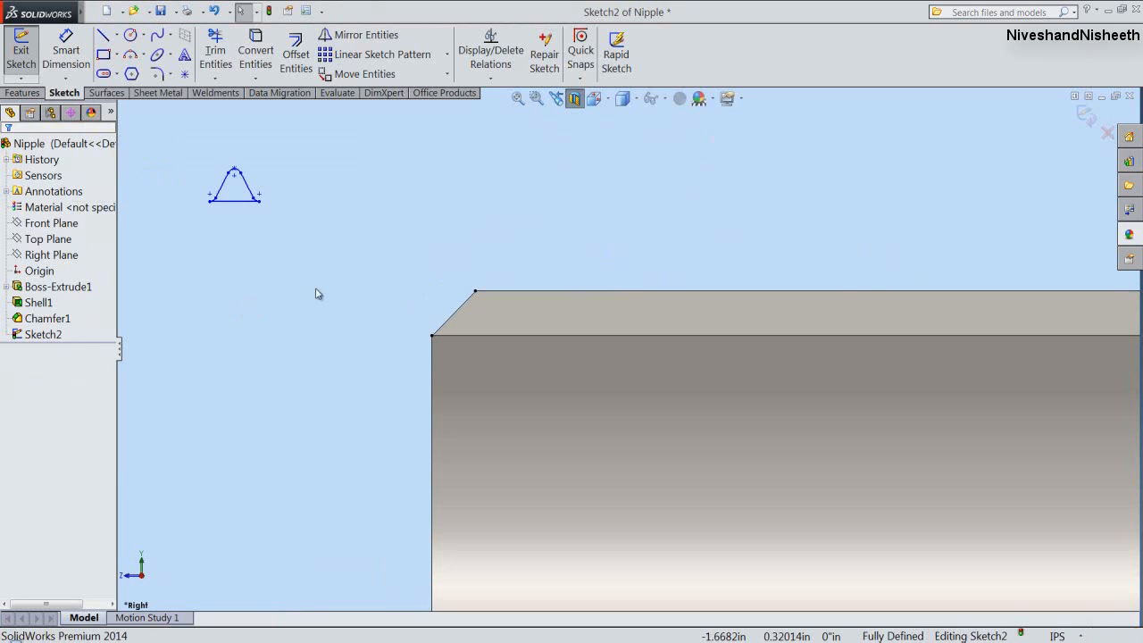
click(434, 188)
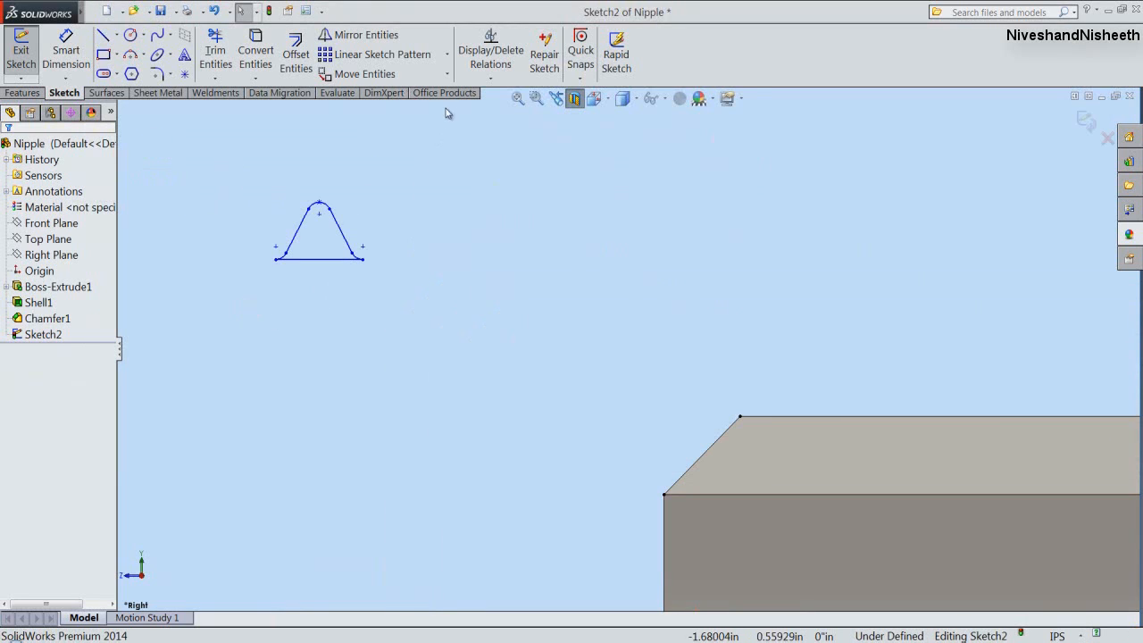
click(447, 75)
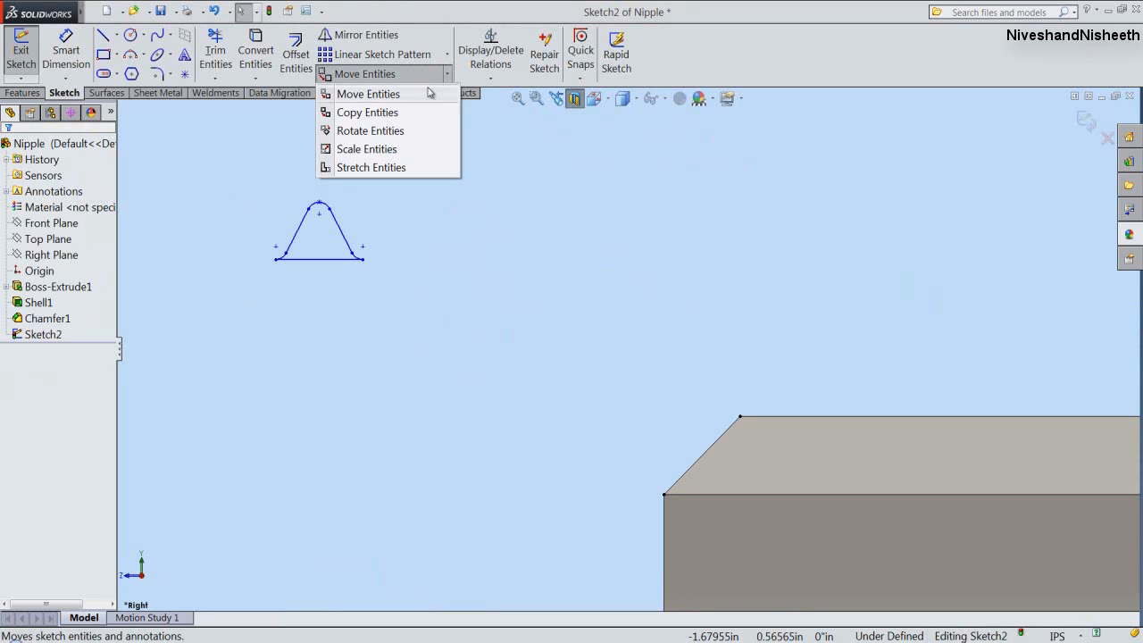
click(392, 132)
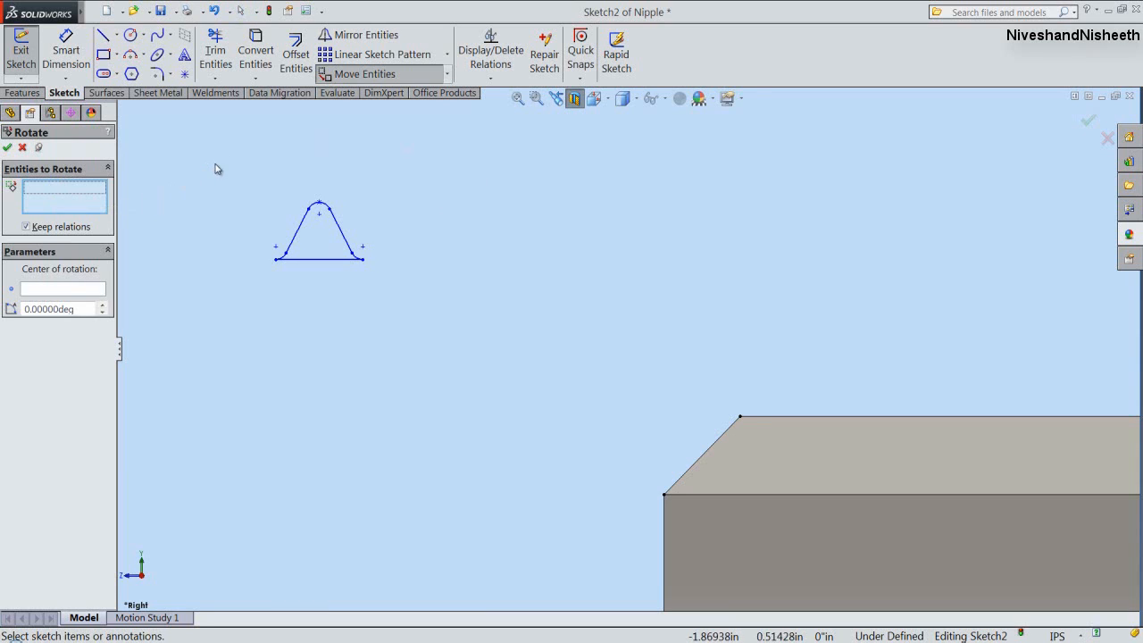
drag(217, 164, 402, 330)
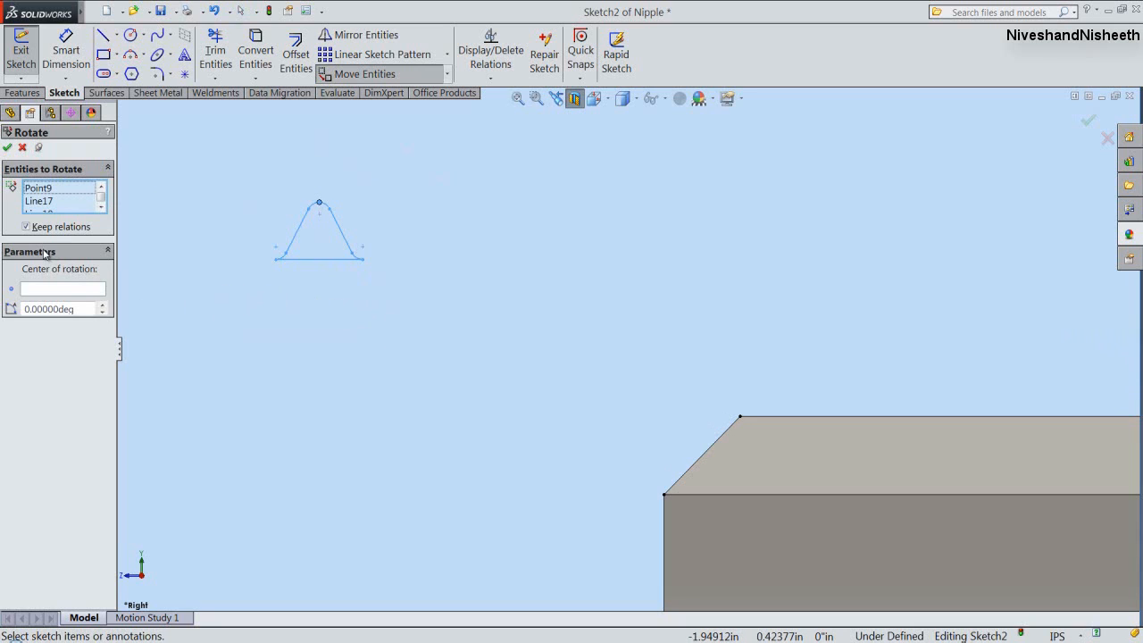
click(64, 290)
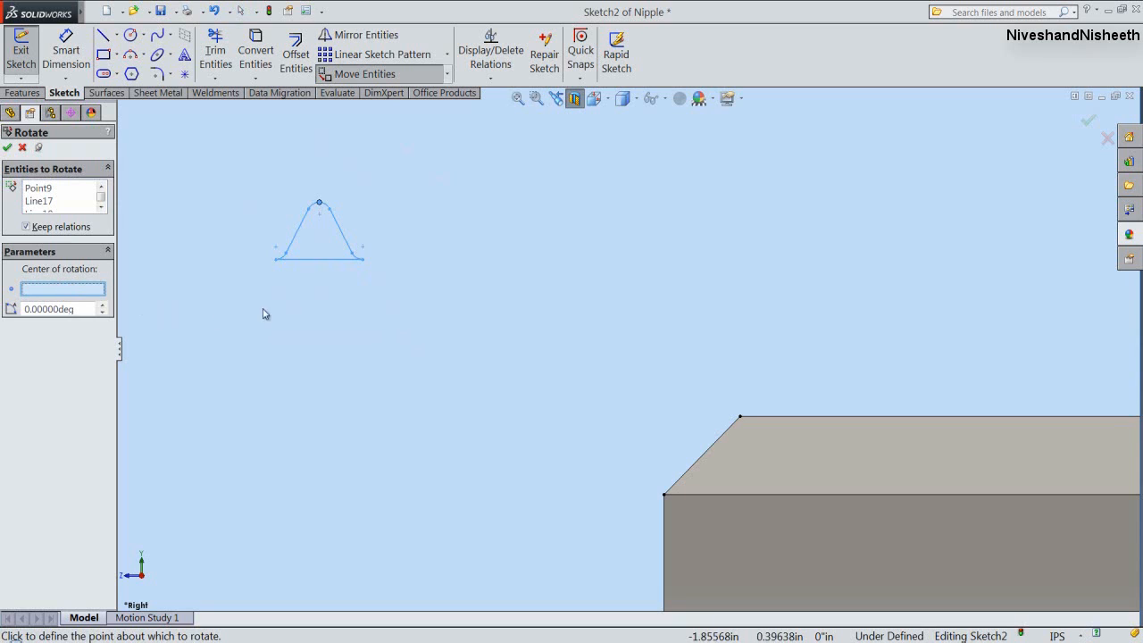
click(363, 260)
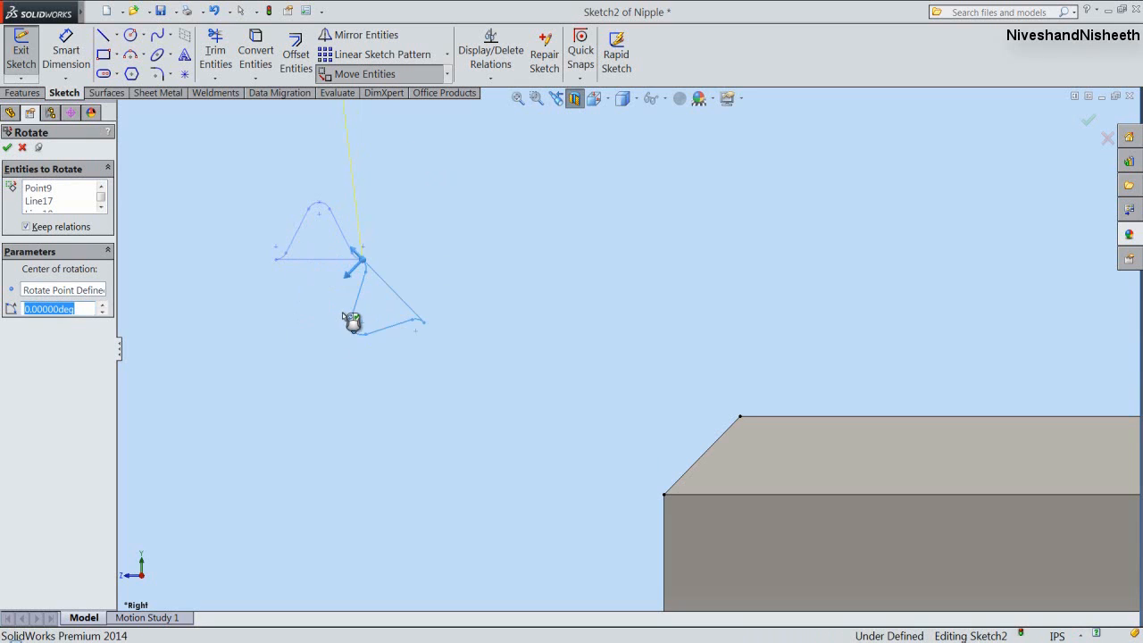
click(399, 324)
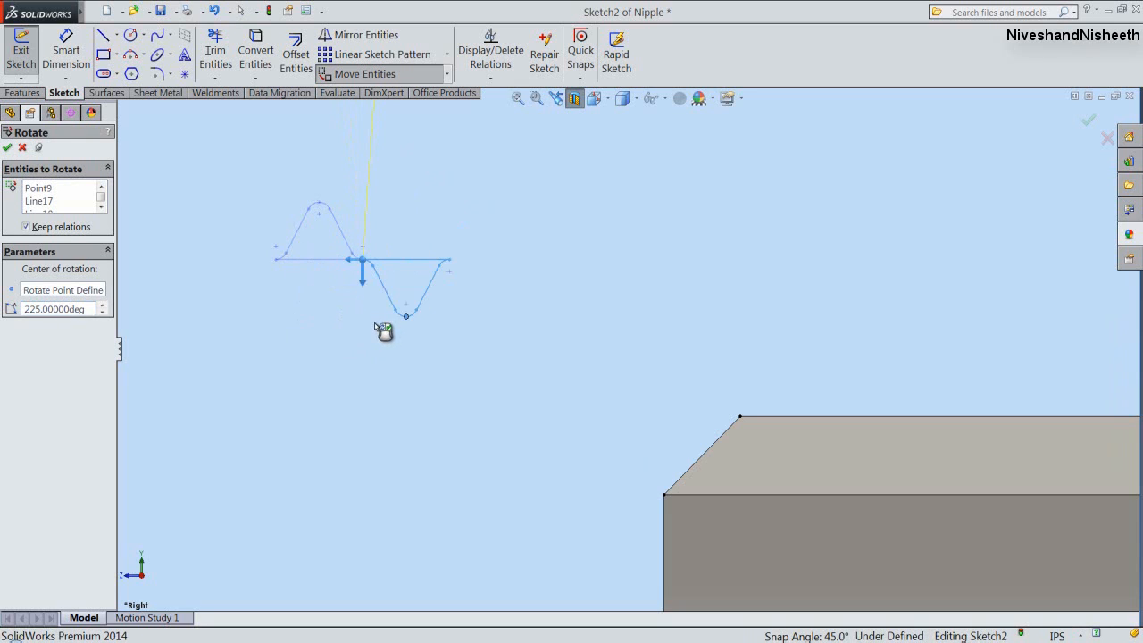
click(374, 327)
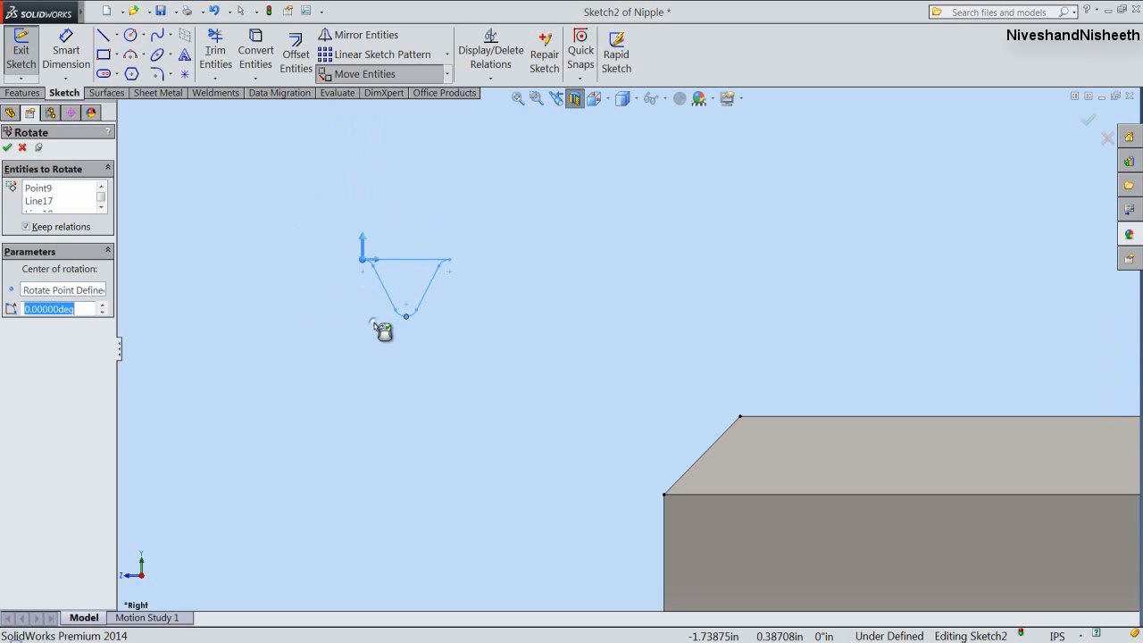
click(22, 148)
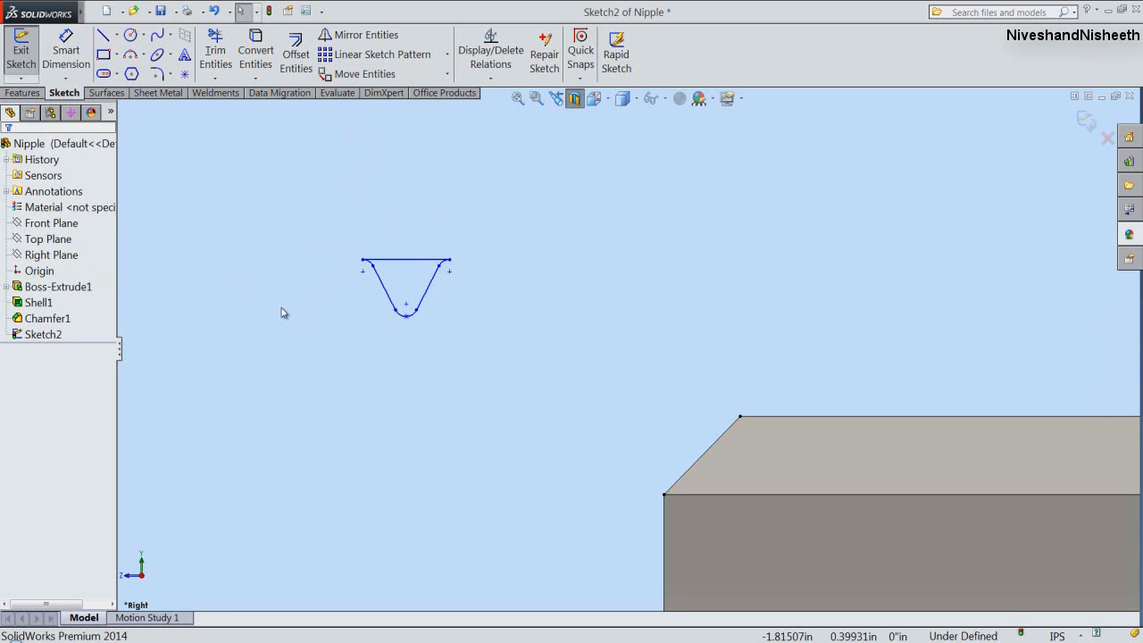
Move the whole thread profile from its base-line end nearest the tube onto the outer corner of the tube's chamfer.
click(379, 76)
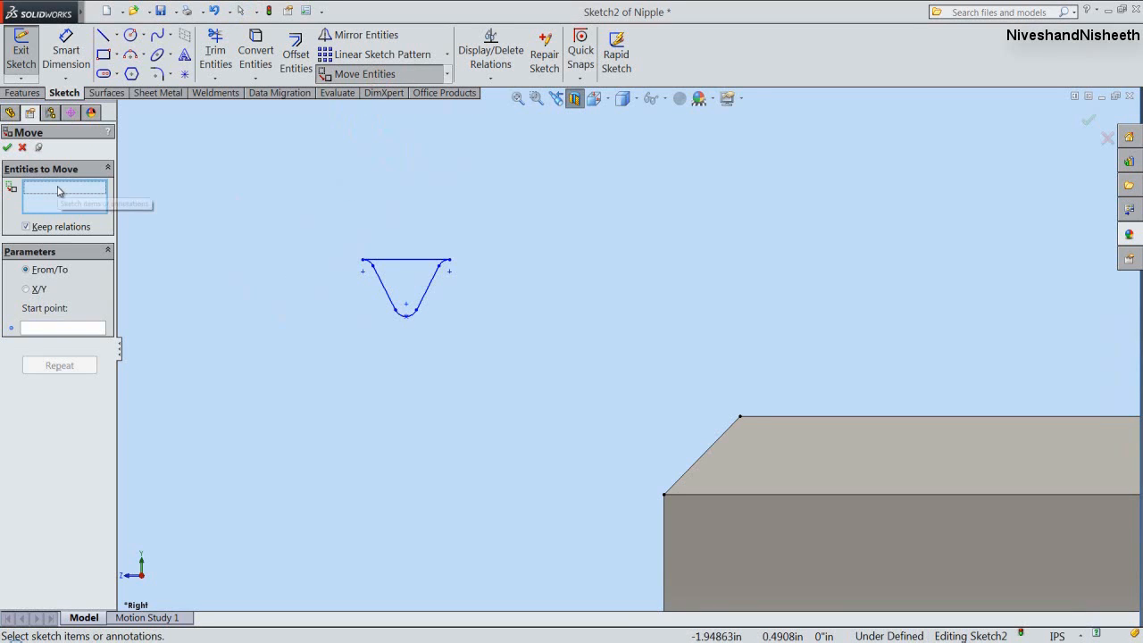
drag(345, 247, 471, 357)
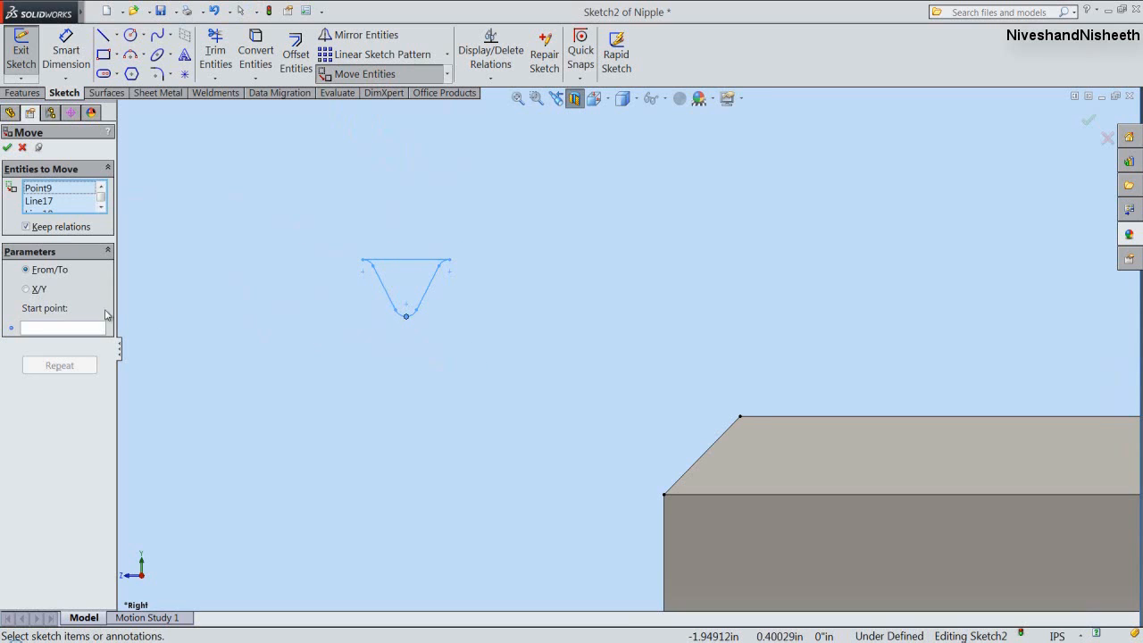
click(77, 328)
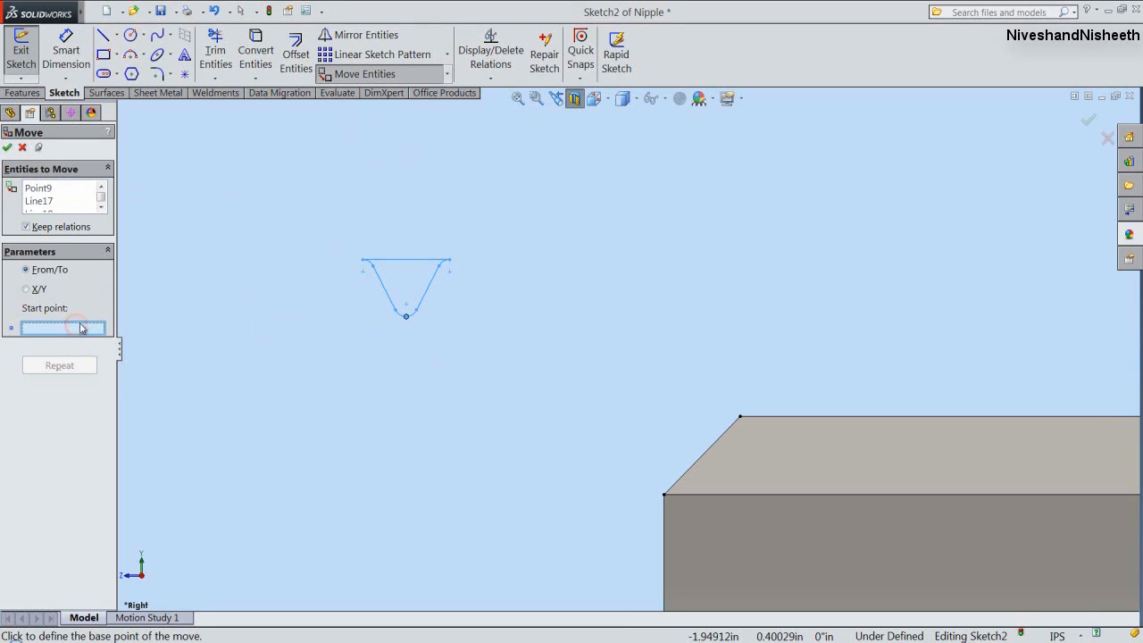
click(451, 262)
scroll(571, 339, up, 3)
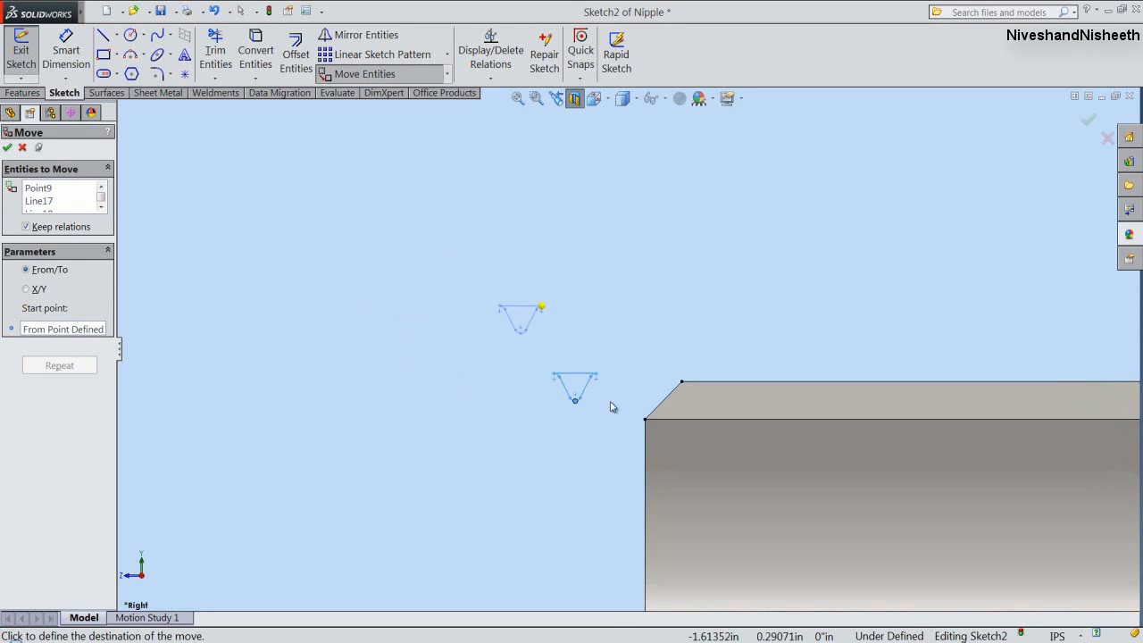
scroll(661, 384, down, 5)
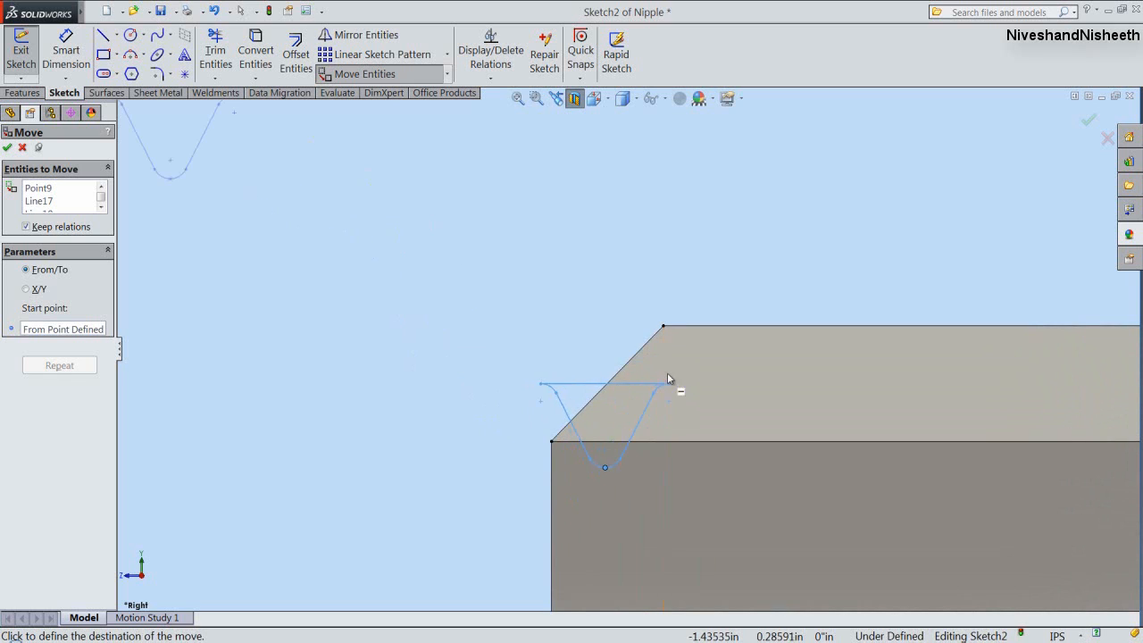
click(665, 329)
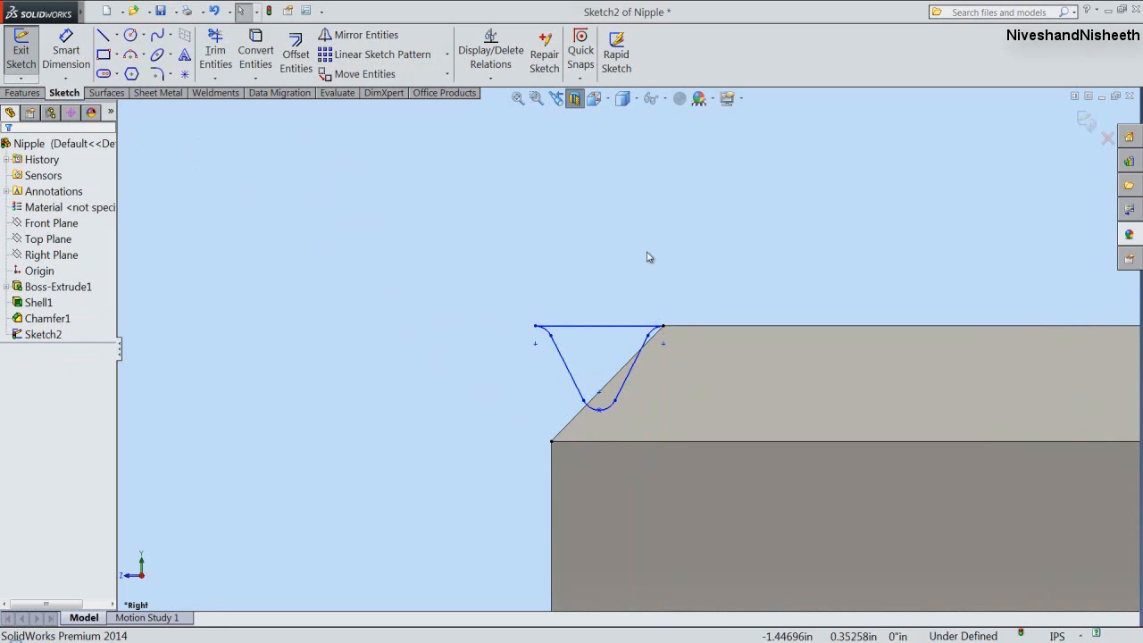
Apply a Fix relation to all the lines and arcs of the thread profile and exit the sketch.
click(543, 331)
click(569, 381)
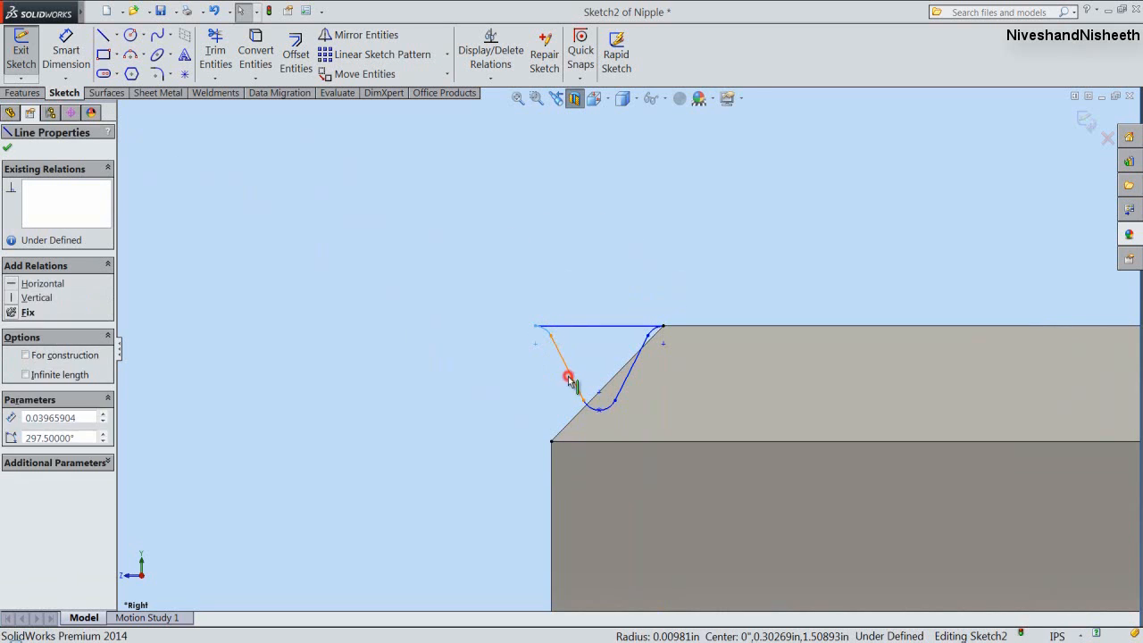
ctrl+click(597, 407)
ctrl+click(605, 406)
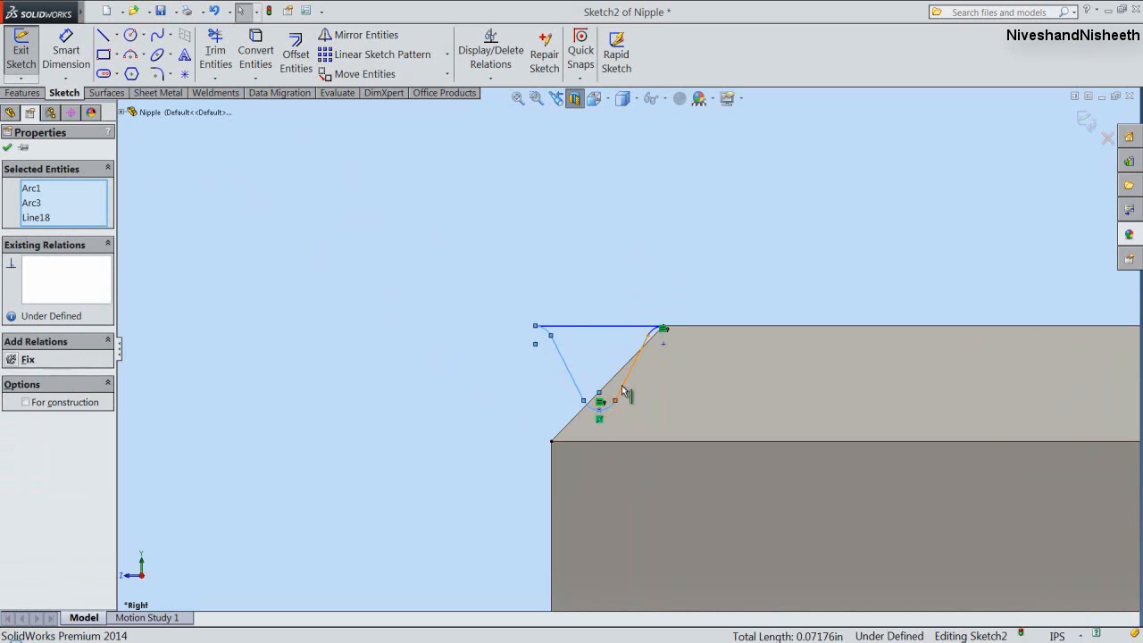
ctrl+click(621, 385)
ctrl+click(653, 331)
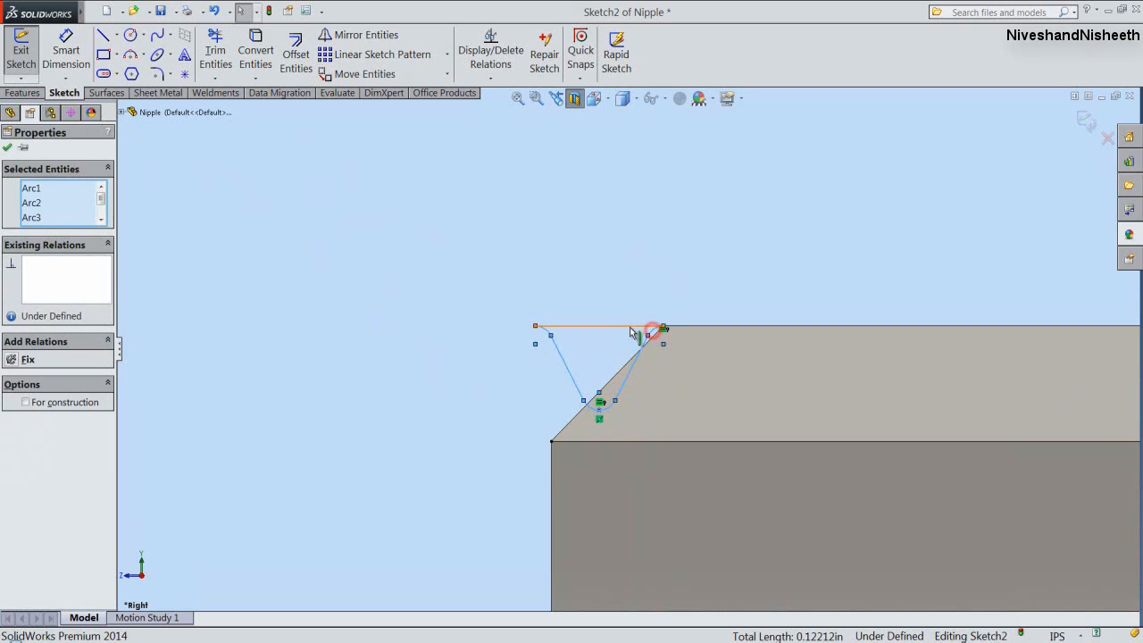
ctrl+click(625, 326)
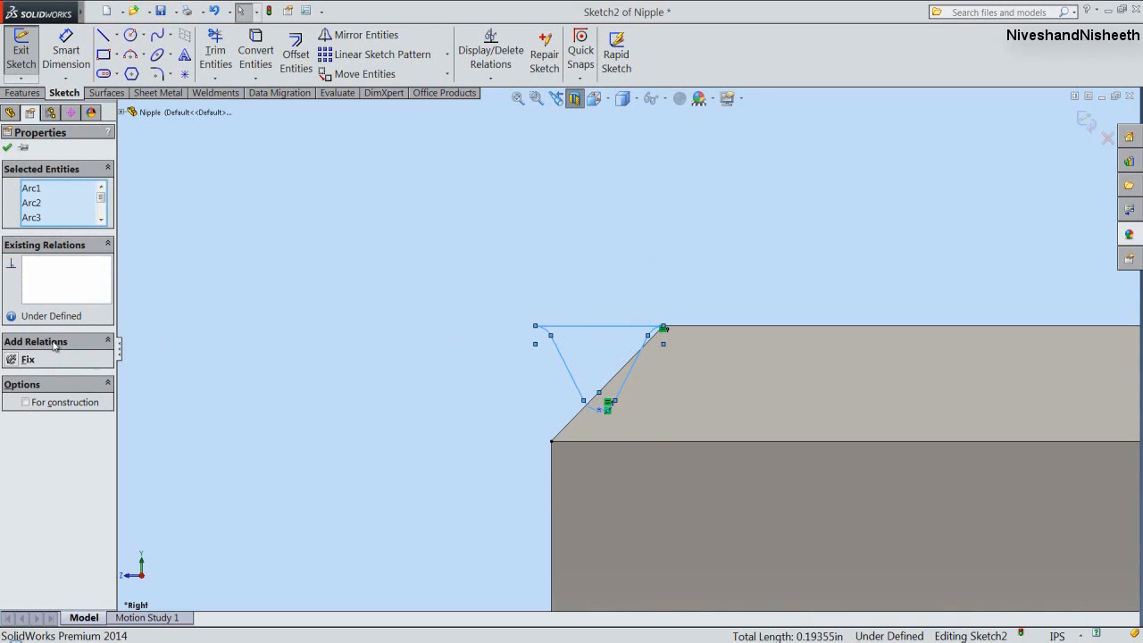
click(16, 361)
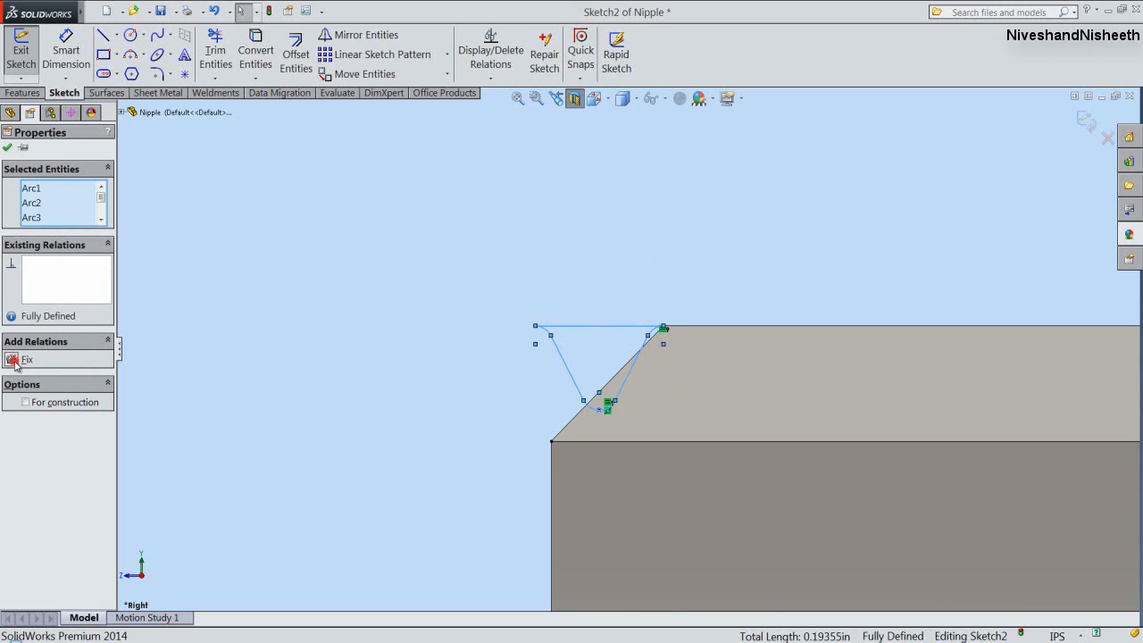
click(7, 149)
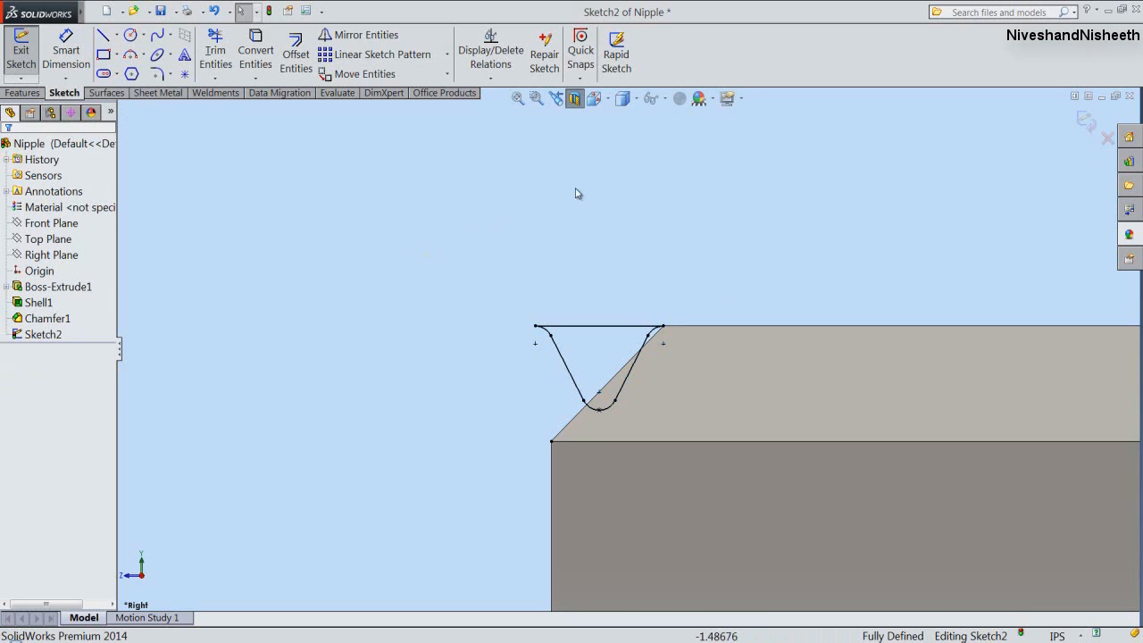
click(1086, 123)
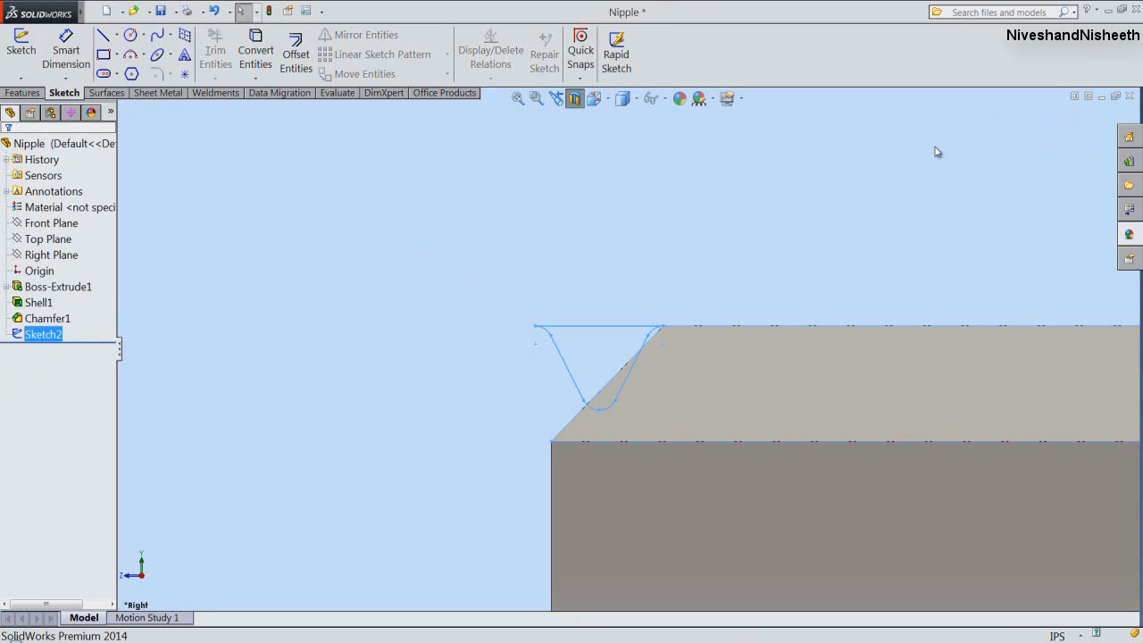
Turn off the section view and save the part in the isometric view.
click(574, 99)
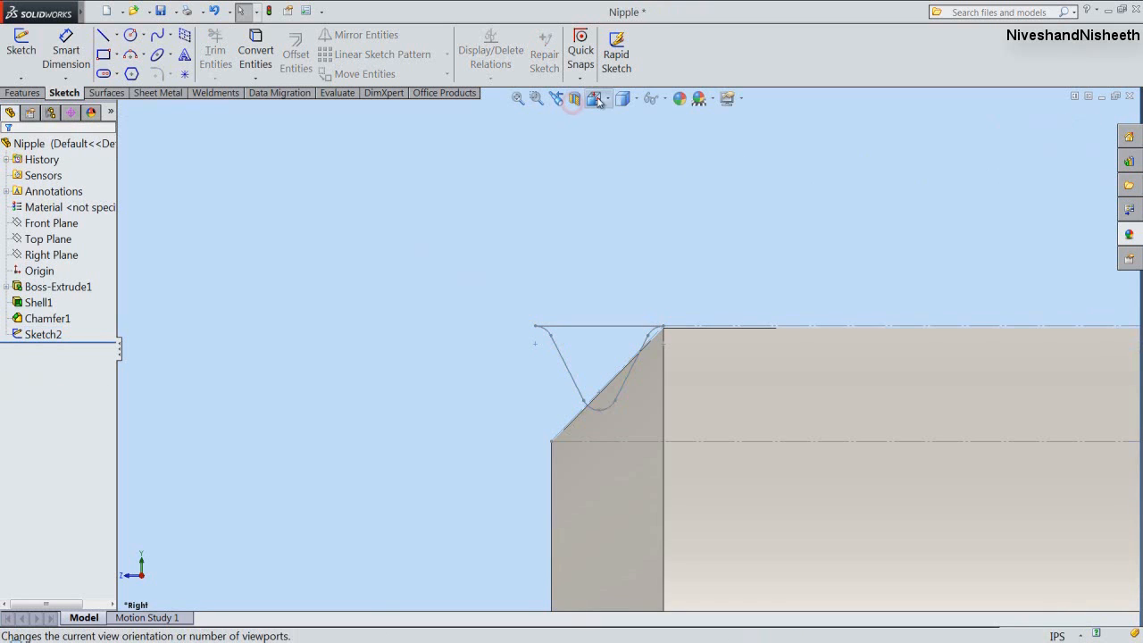
click(605, 98)
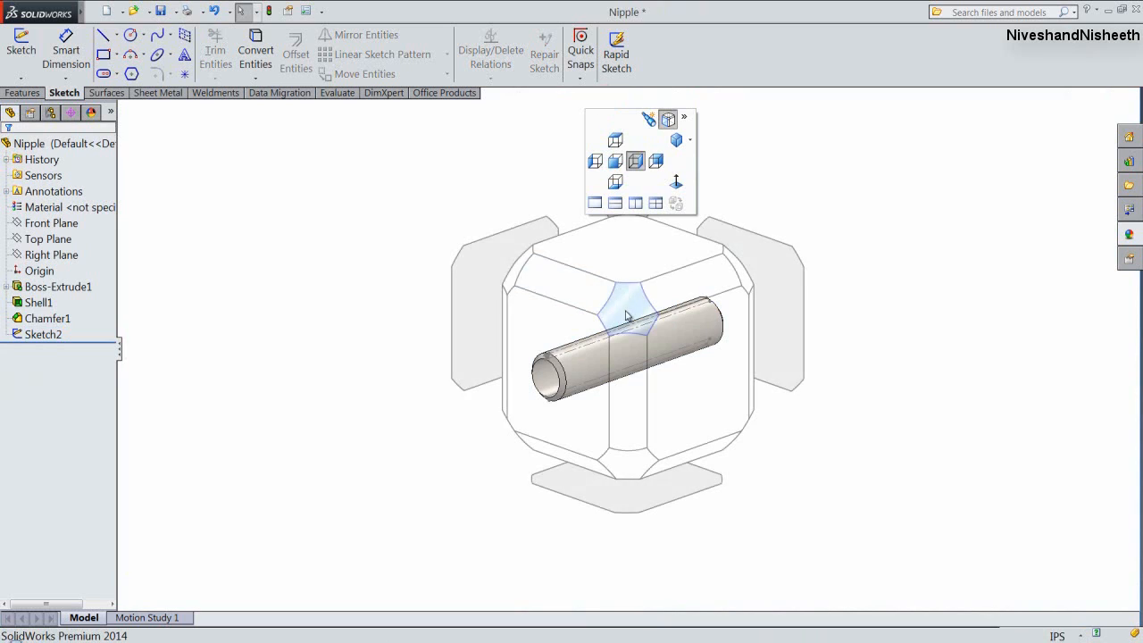
click(622, 311)
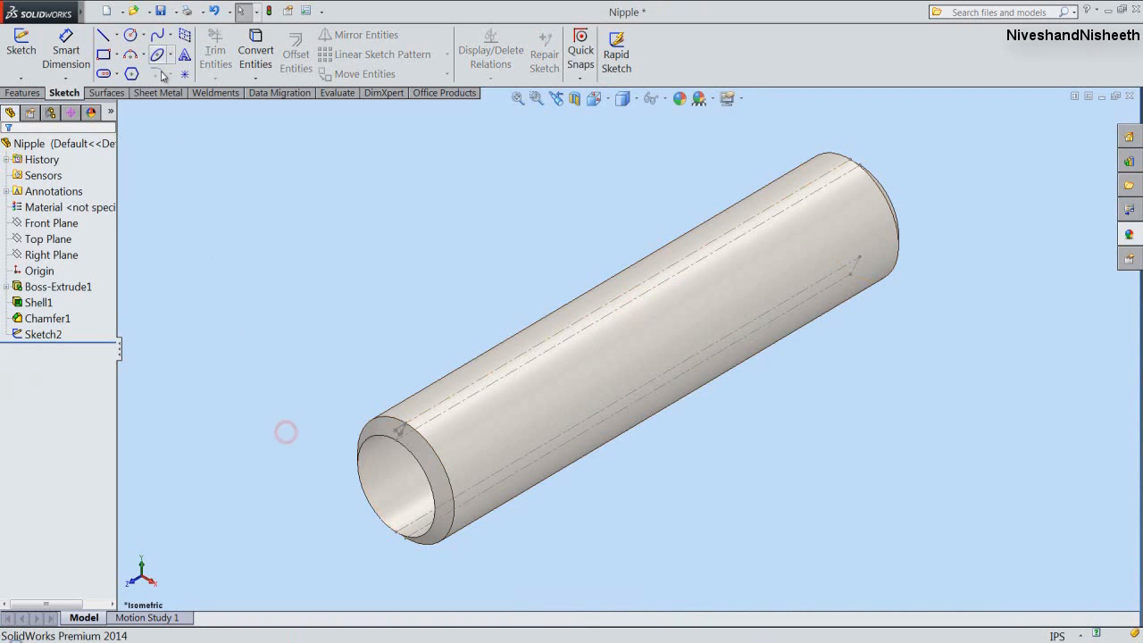
click(161, 10)
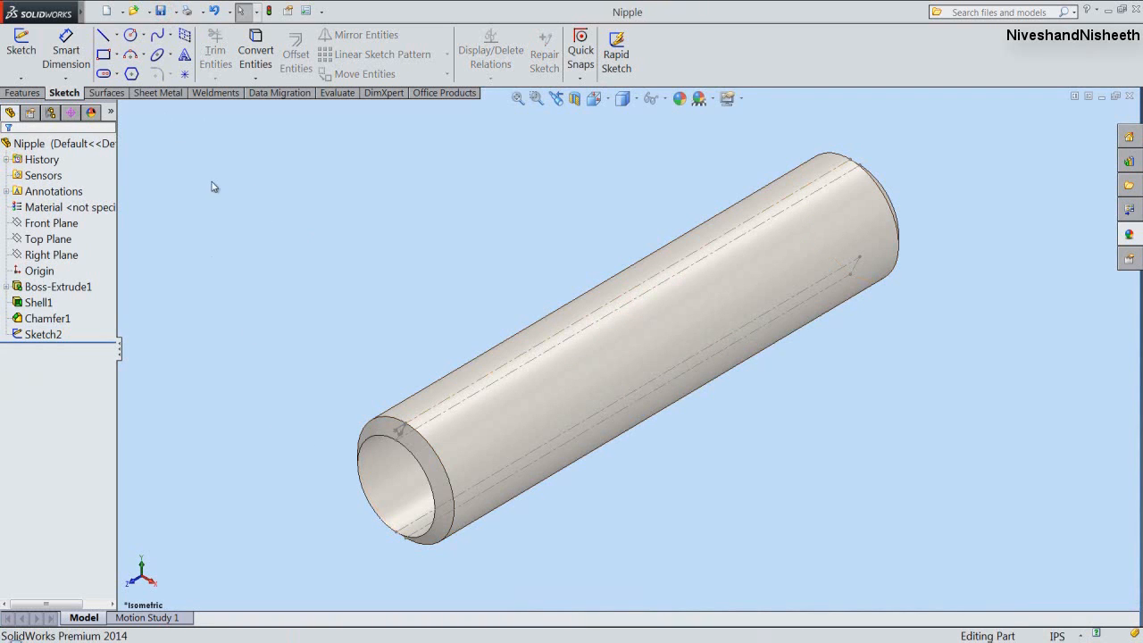
Create a reference plane through the sketch point at the chamfer's outer corner, perpendicular to the tube's outer construction line.
click(19, 93)
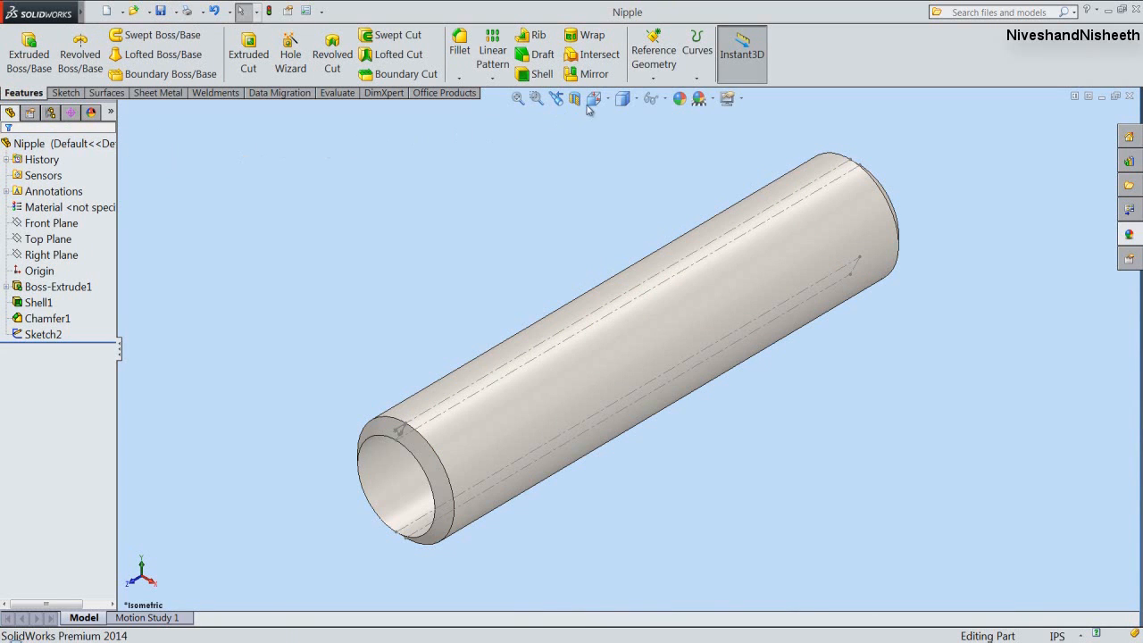
click(655, 75)
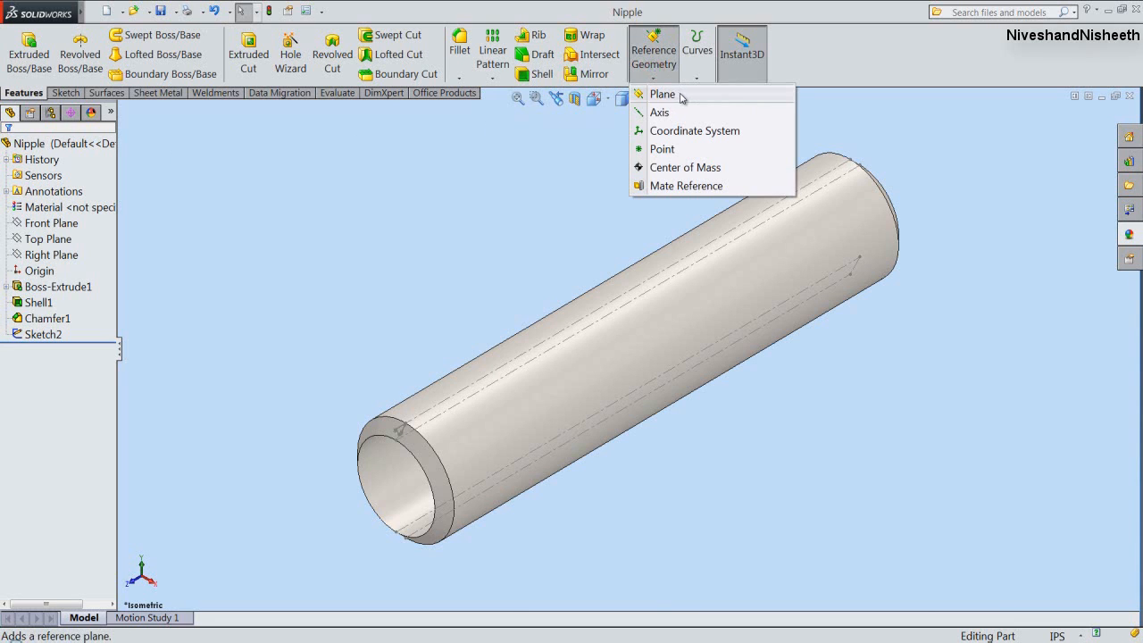
click(680, 94)
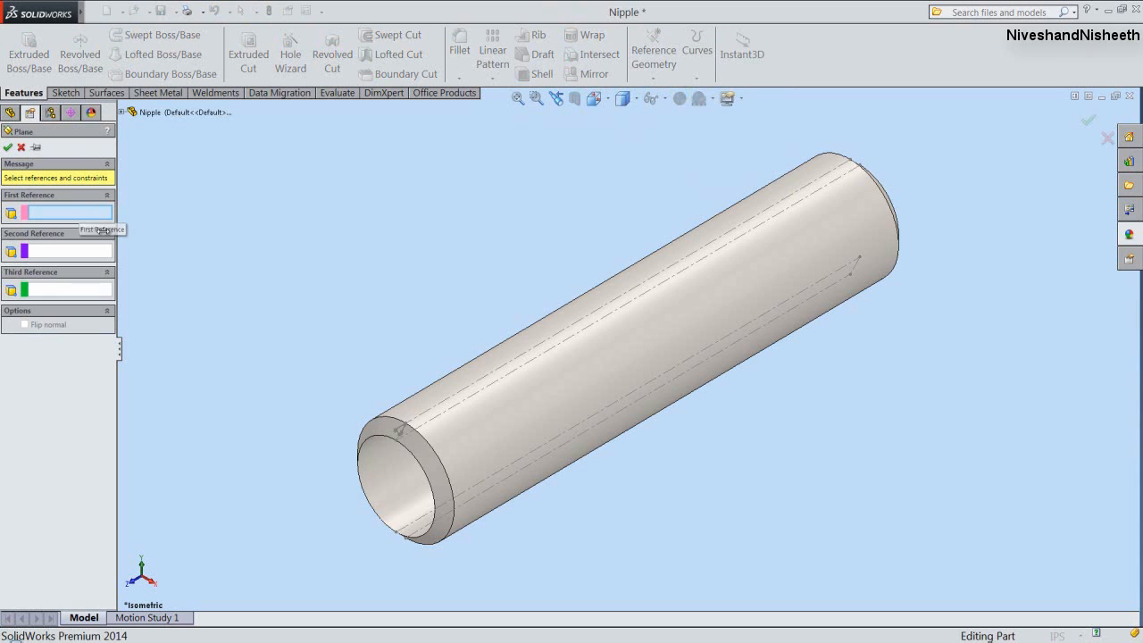
scroll(391, 472, down, 5)
scroll(530, 324, down, 10)
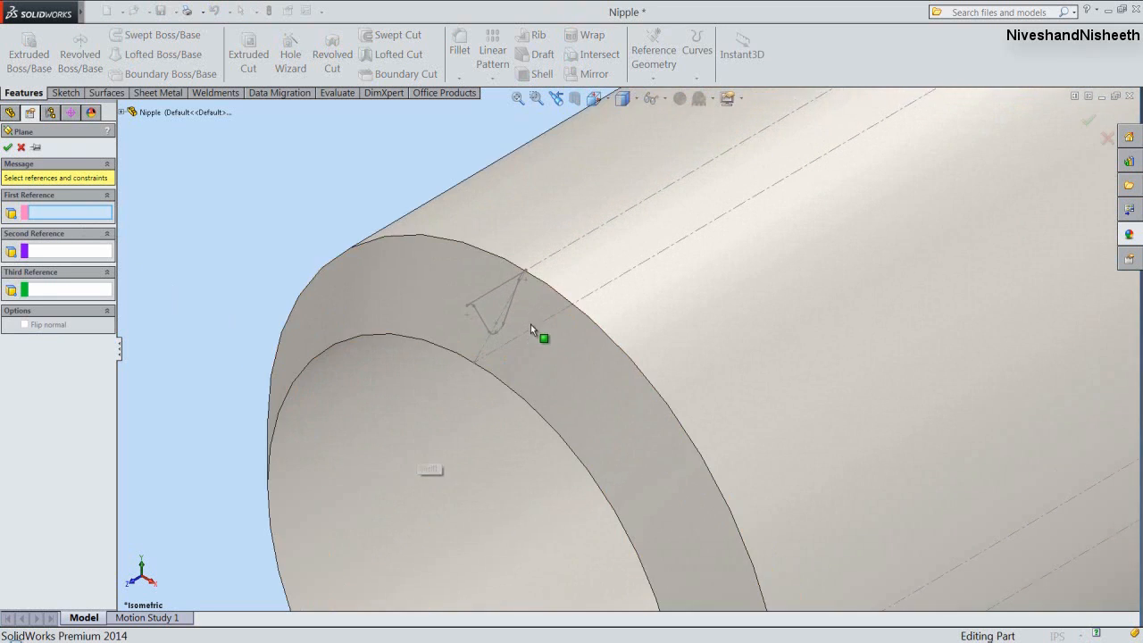
scroll(582, 263, down, 4)
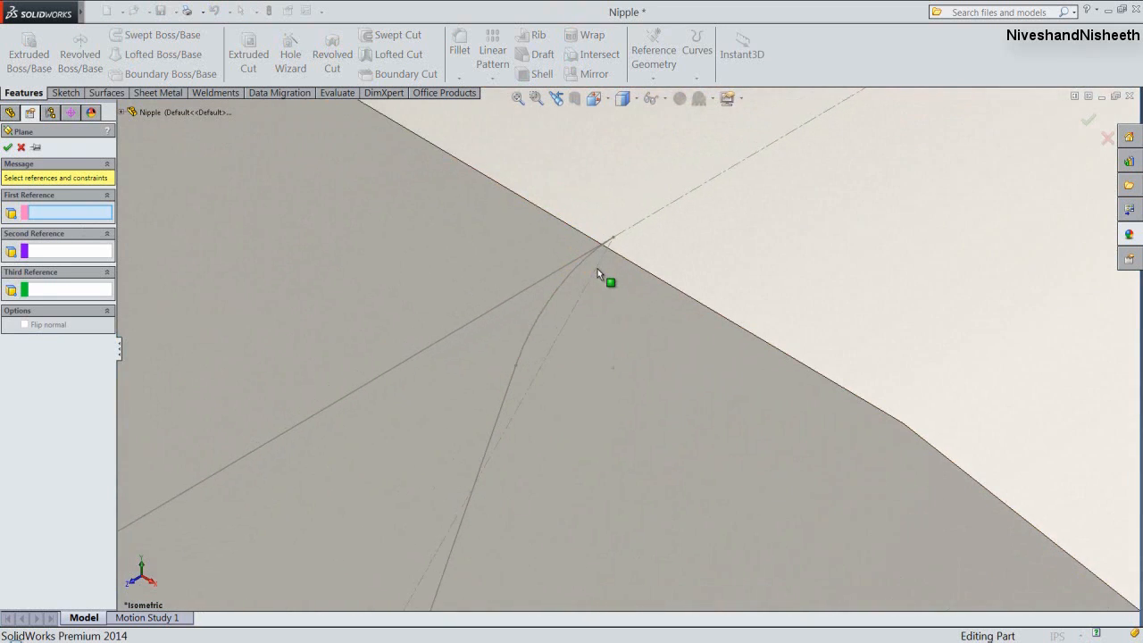
click(624, 236)
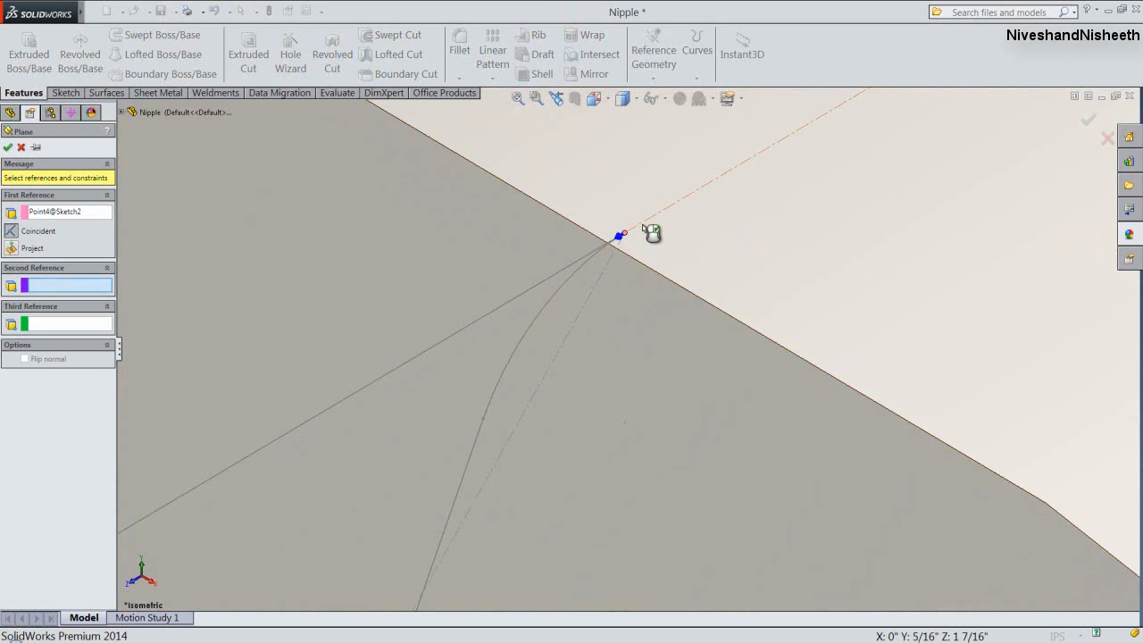
click(642, 225)
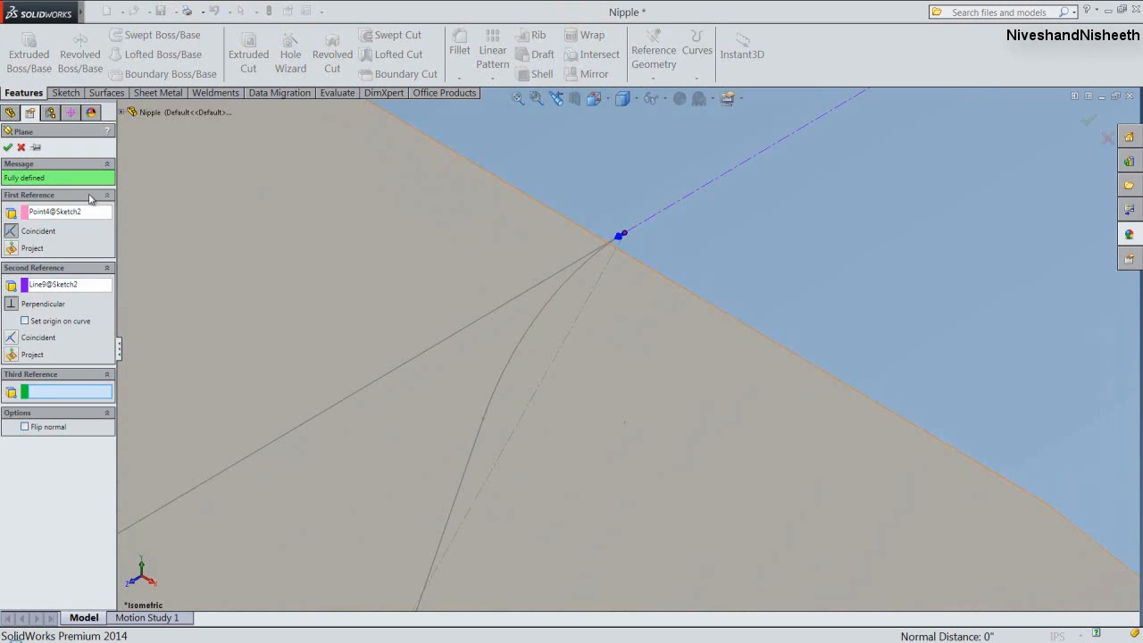
click(7, 148)
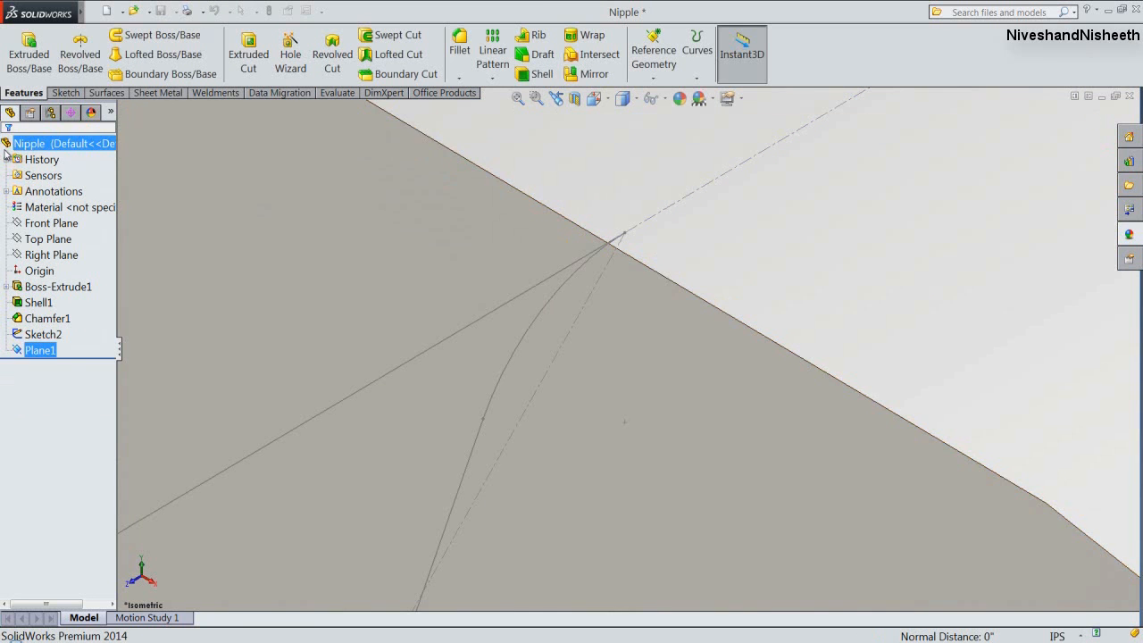
Start a sketch on the new reference plane at the chamfered end and hide that plane.
key(f)
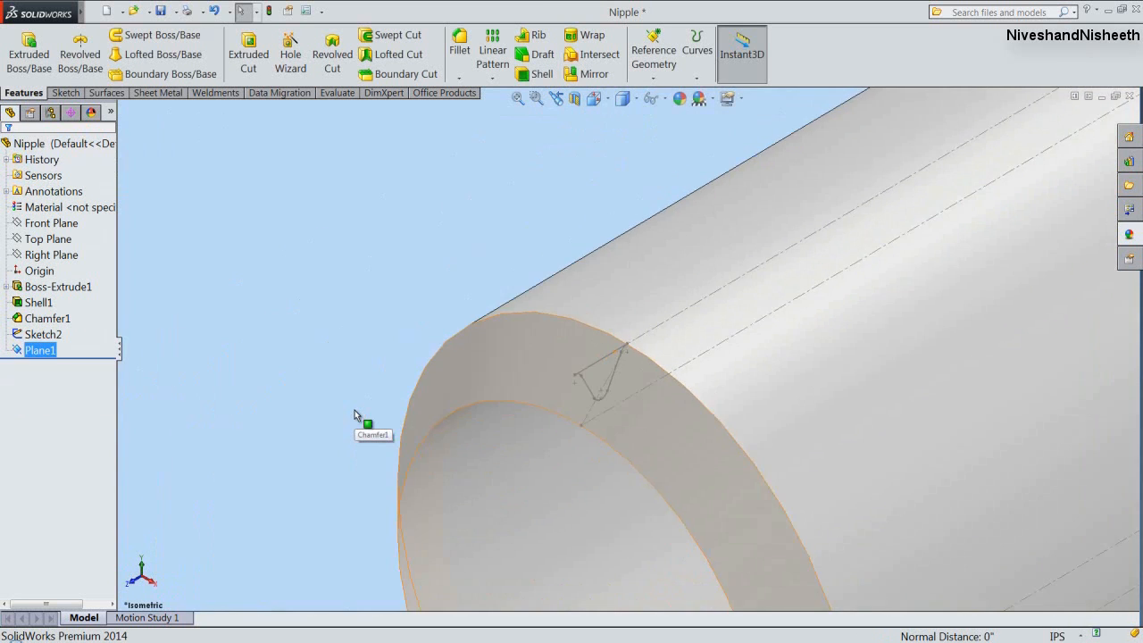
click(377, 251)
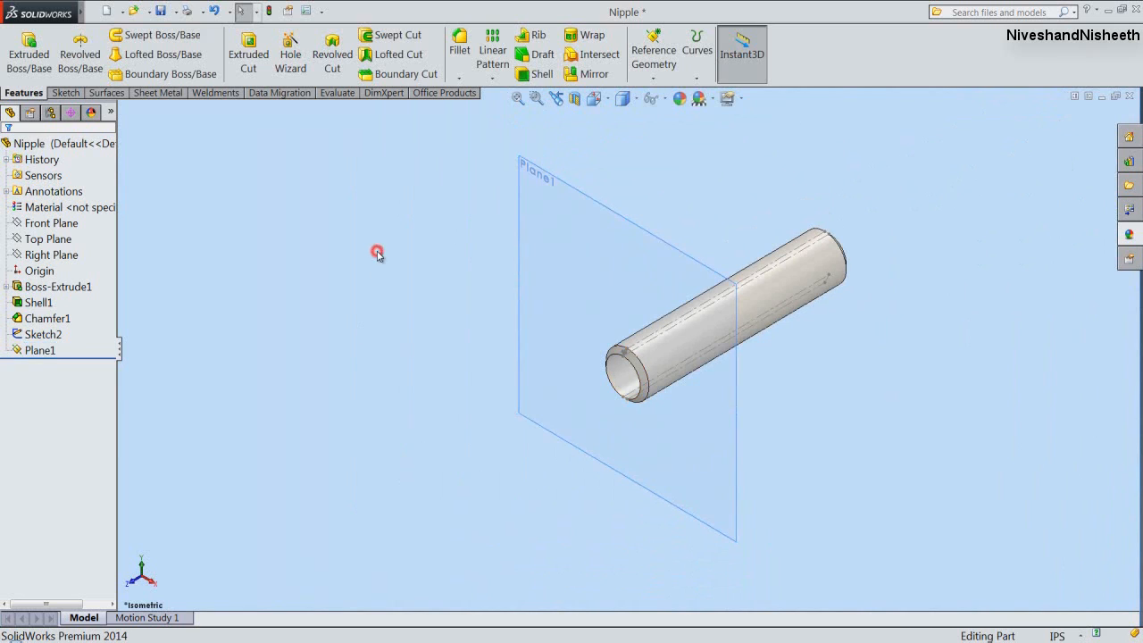
click(520, 167)
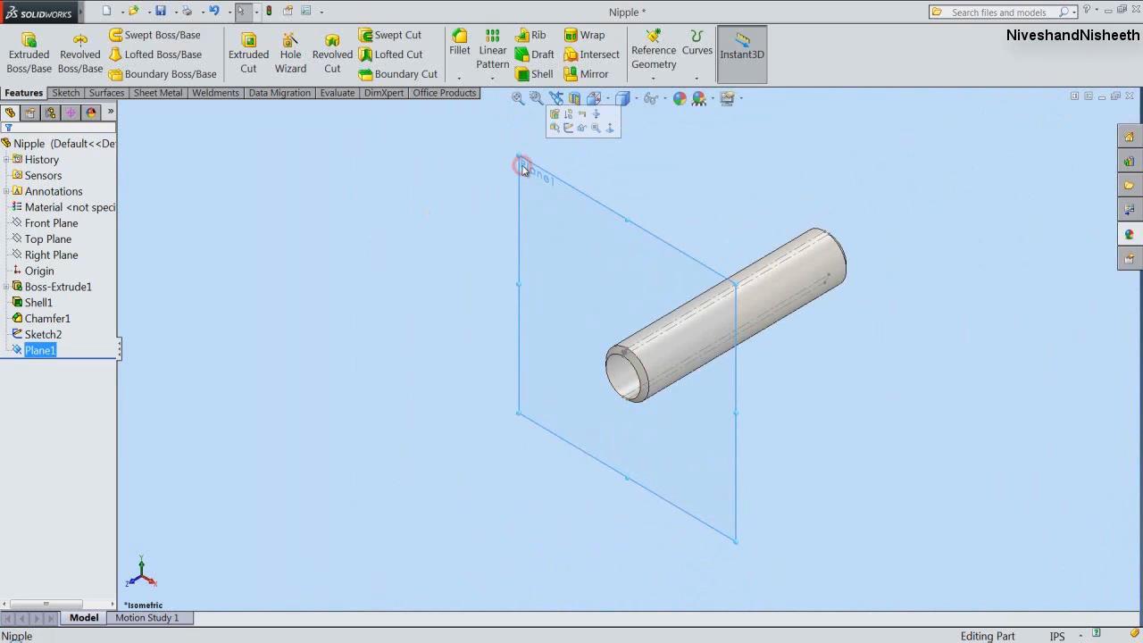
click(569, 130)
click(463, 266)
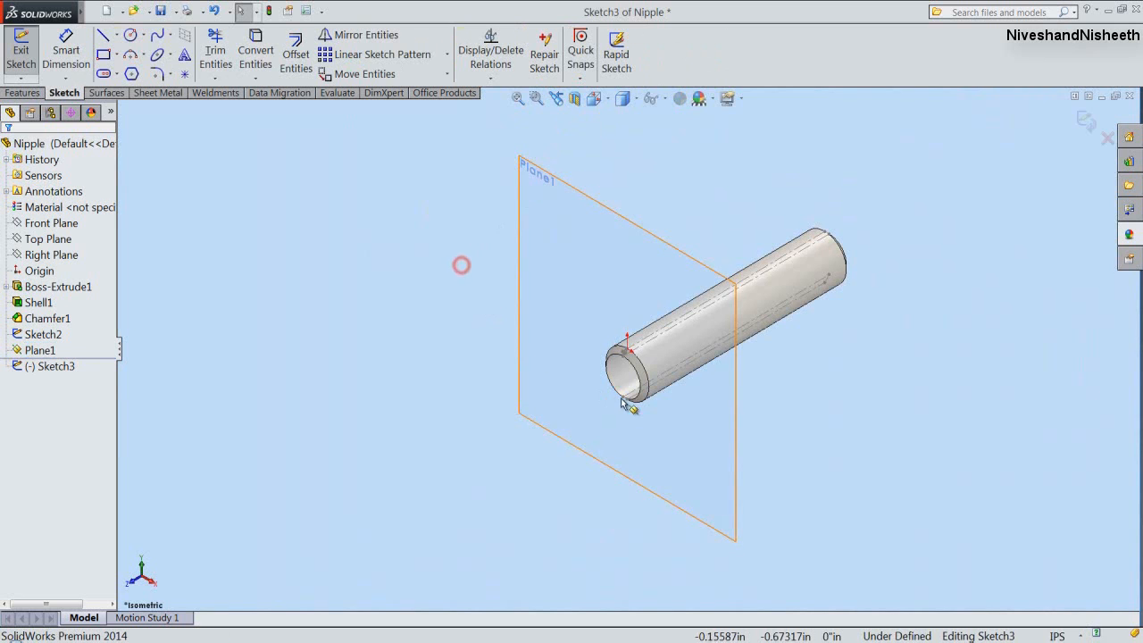
scroll(623, 404, down, 6)
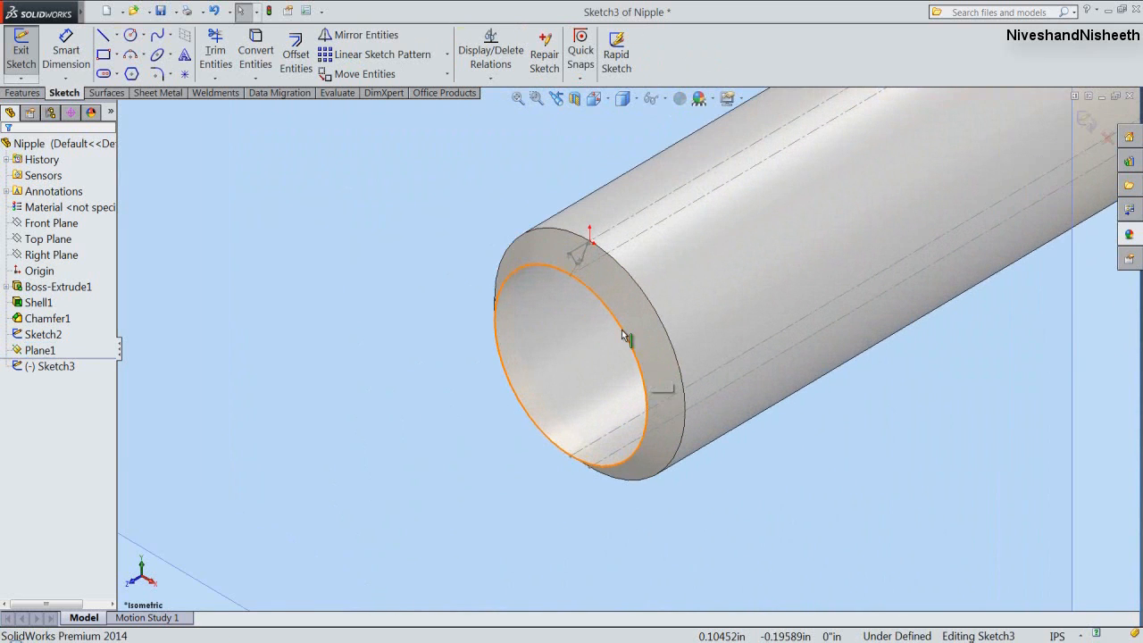
click(41, 350)
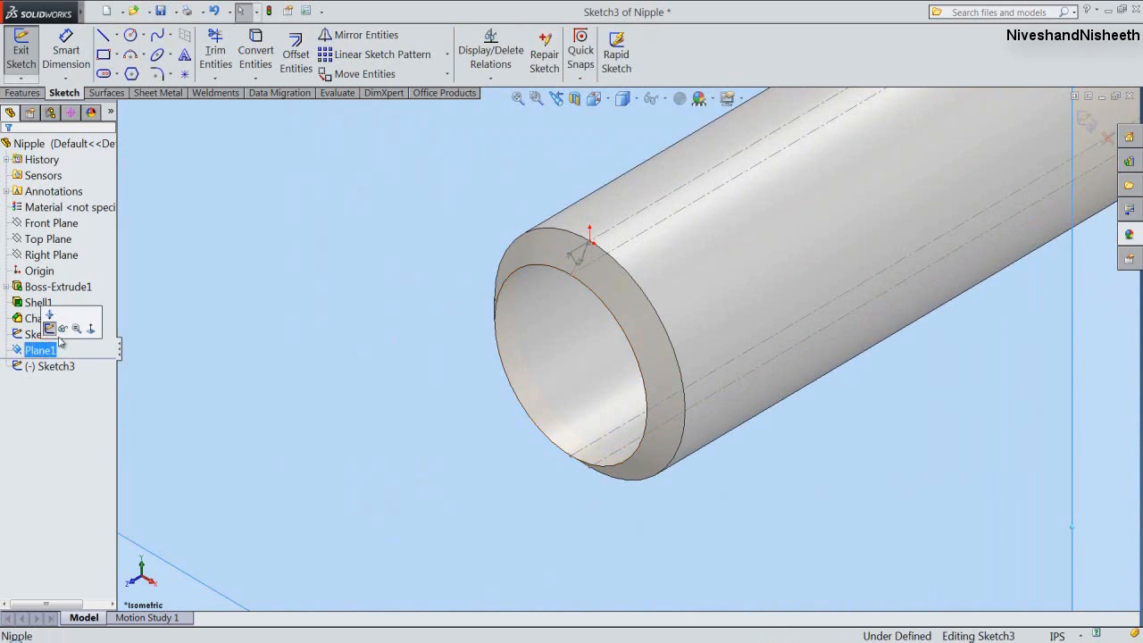
click(63, 329)
scroll(614, 288, down, 2)
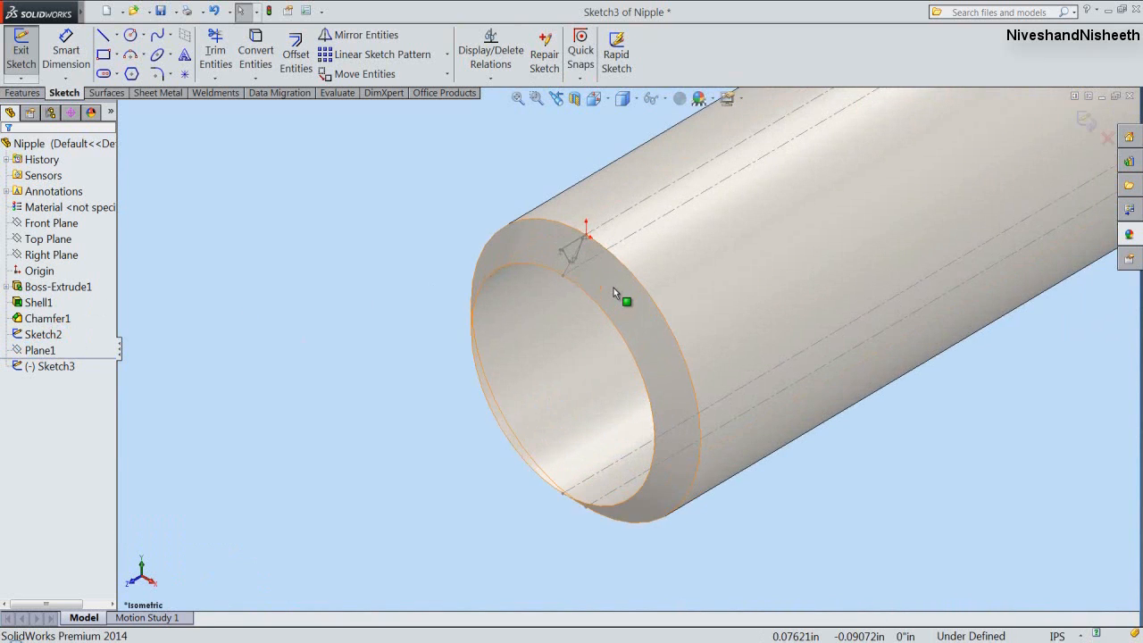
scroll(614, 287, down, 1)
Sketch a 5/8 in diameter circle centred on the tube axis and passing through the sketch origin at the chamfer's outer corner.
right_click(261, 198)
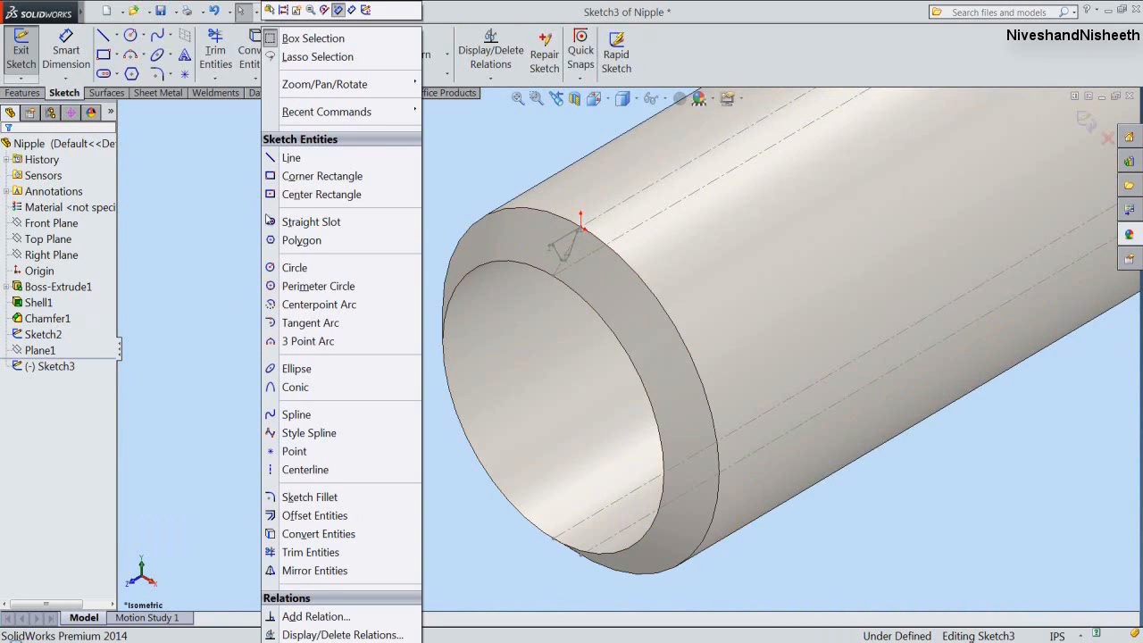
click(295, 267)
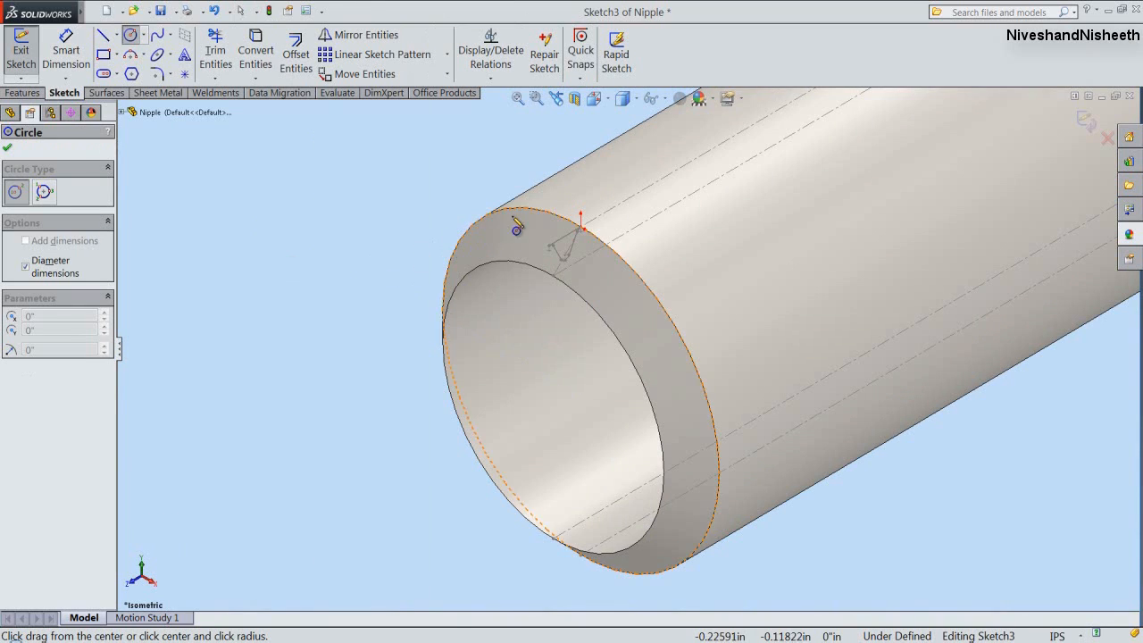
mouse_move(541, 223)
click(580, 390)
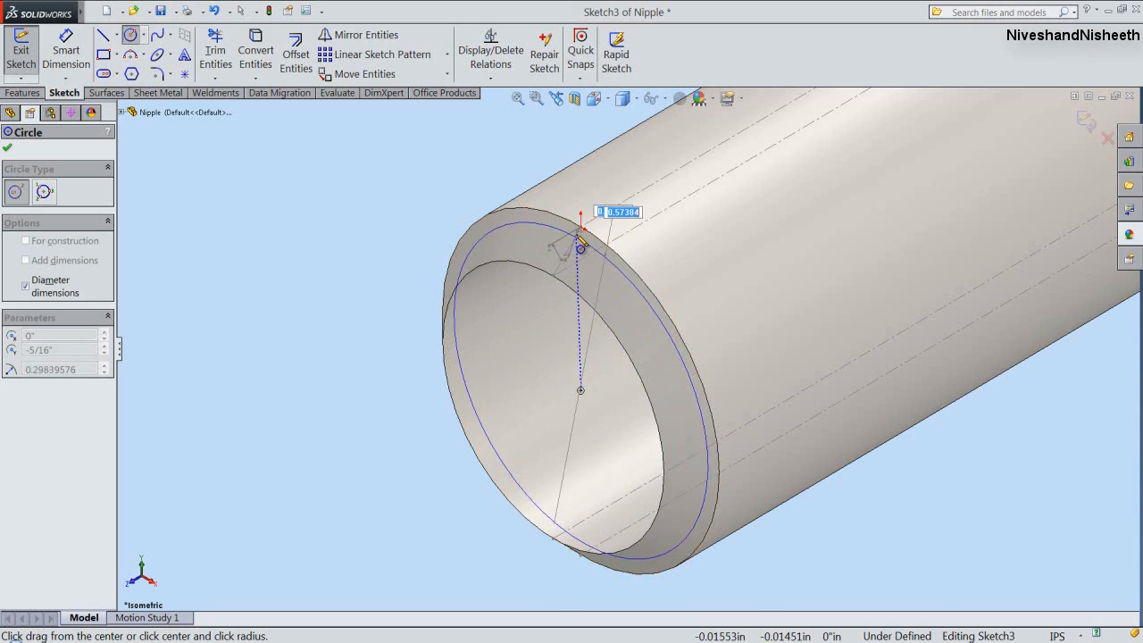
scroll(587, 239, down, 5)
scroll(600, 261, down, 5)
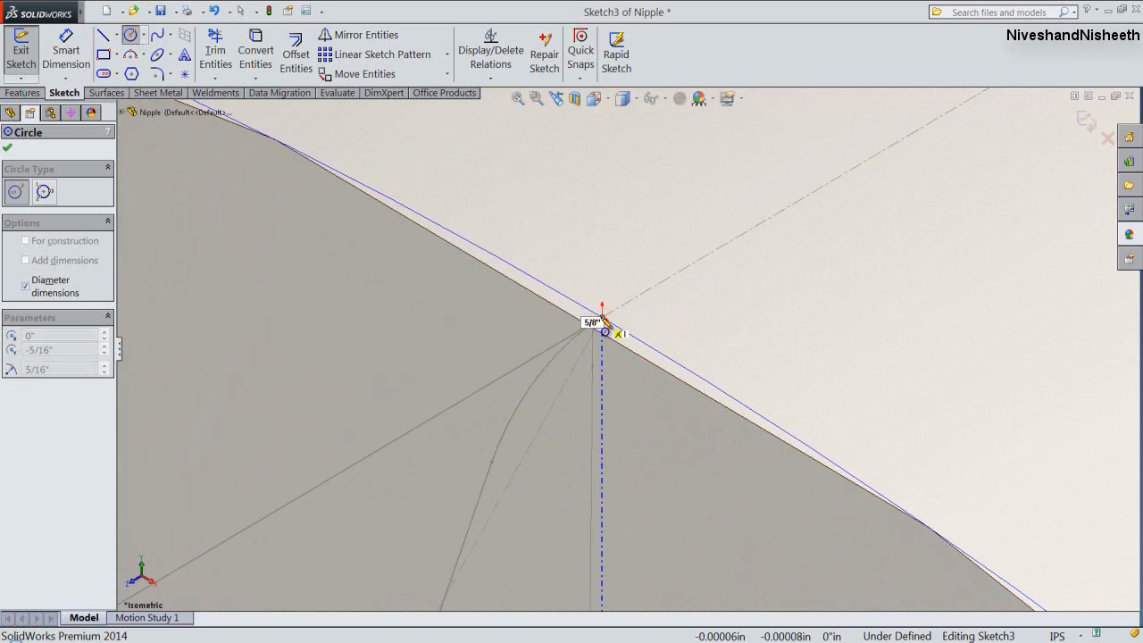
click(601, 317)
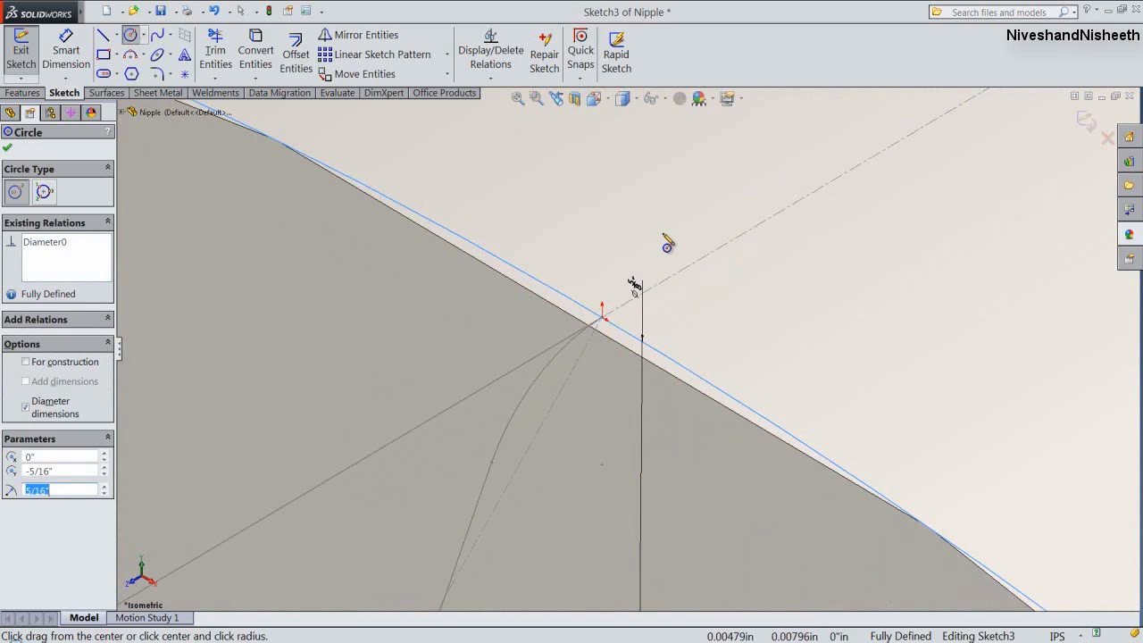
right_click(633, 284)
click(705, 155)
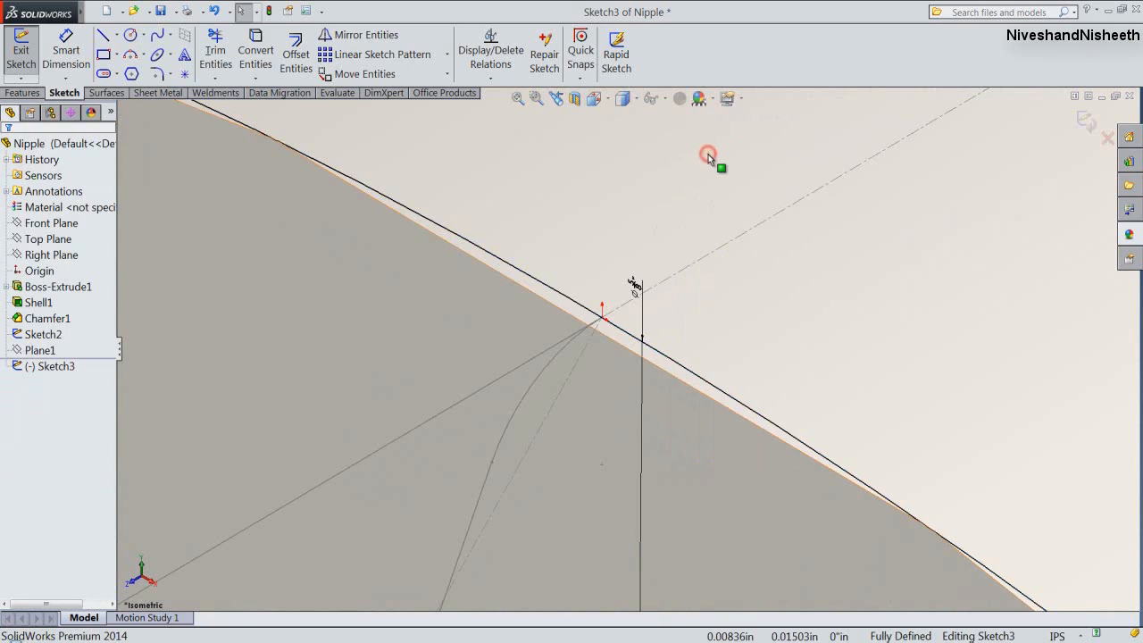
Exit the circle sketch and save the part with the whole tube in view.
click(1086, 123)
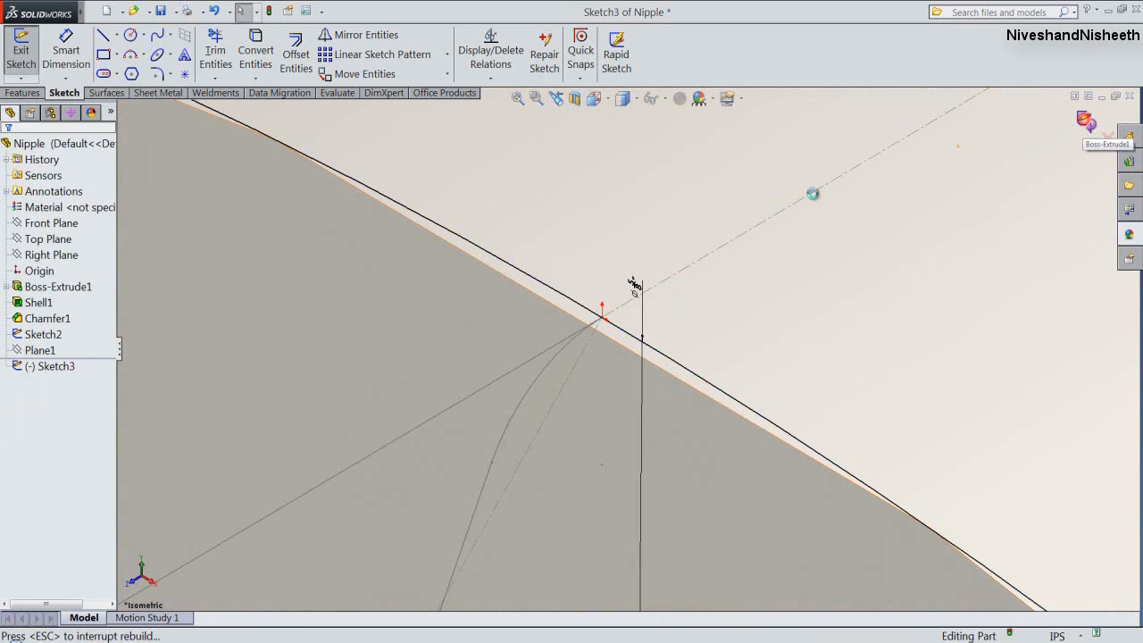
click(520, 101)
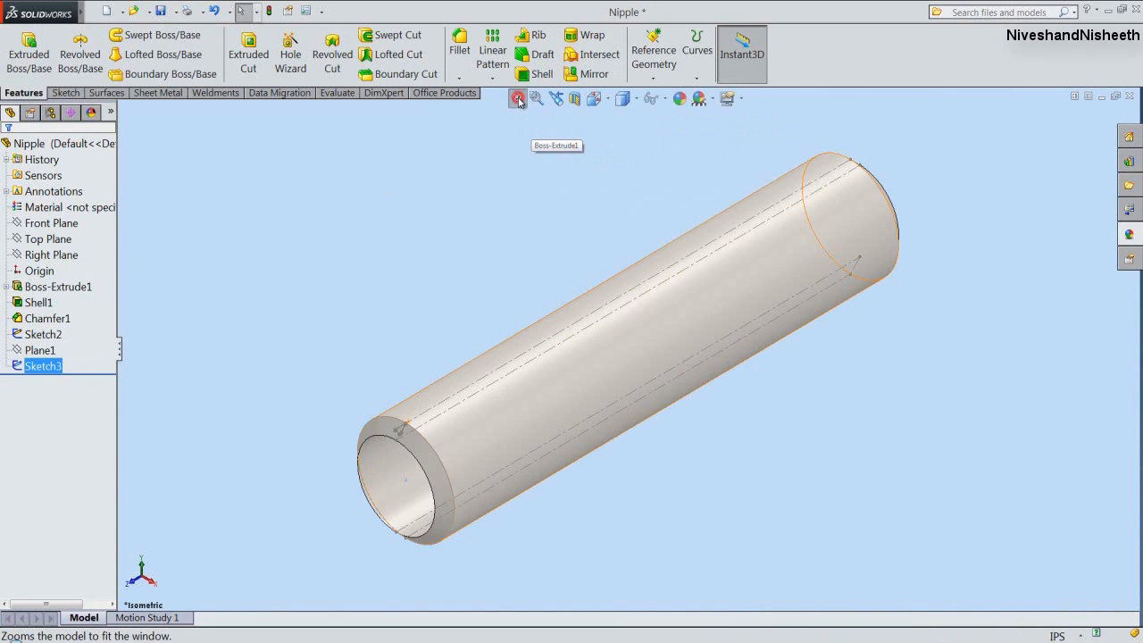
click(416, 298)
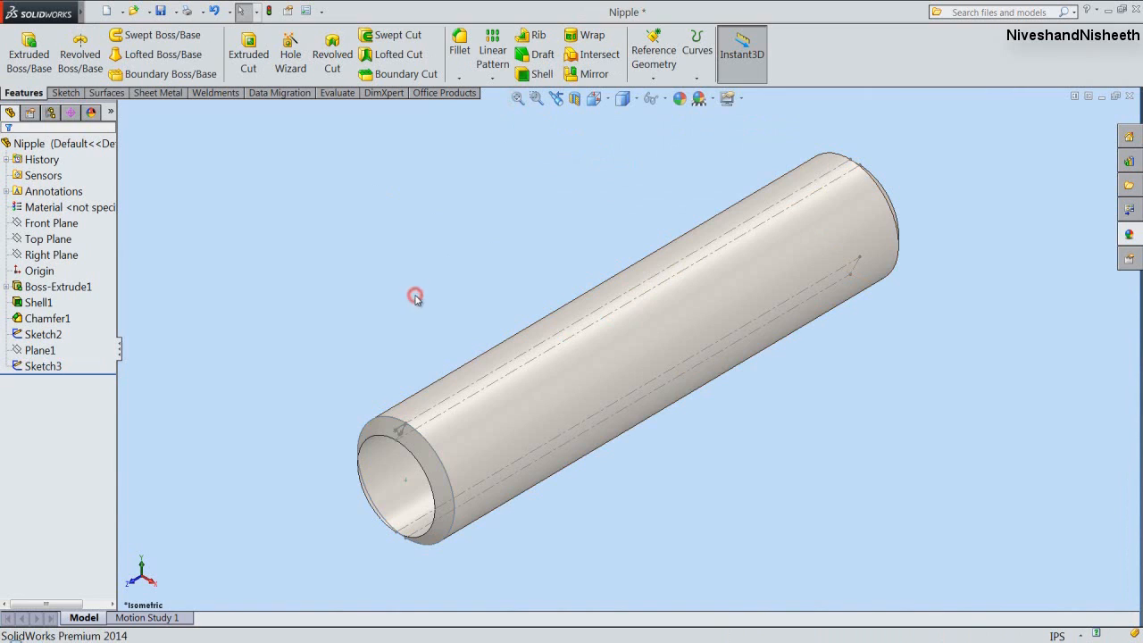
click(160, 10)
Start a helix from the circle at the chamfered end, defined by Height and Pitch.
click(697, 82)
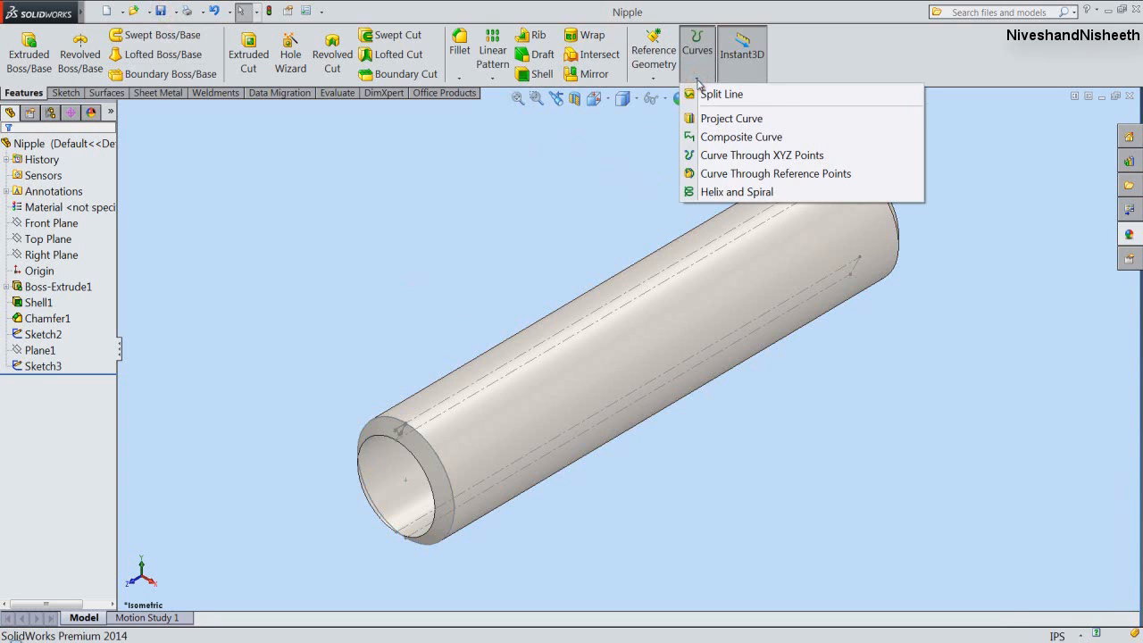
click(734, 192)
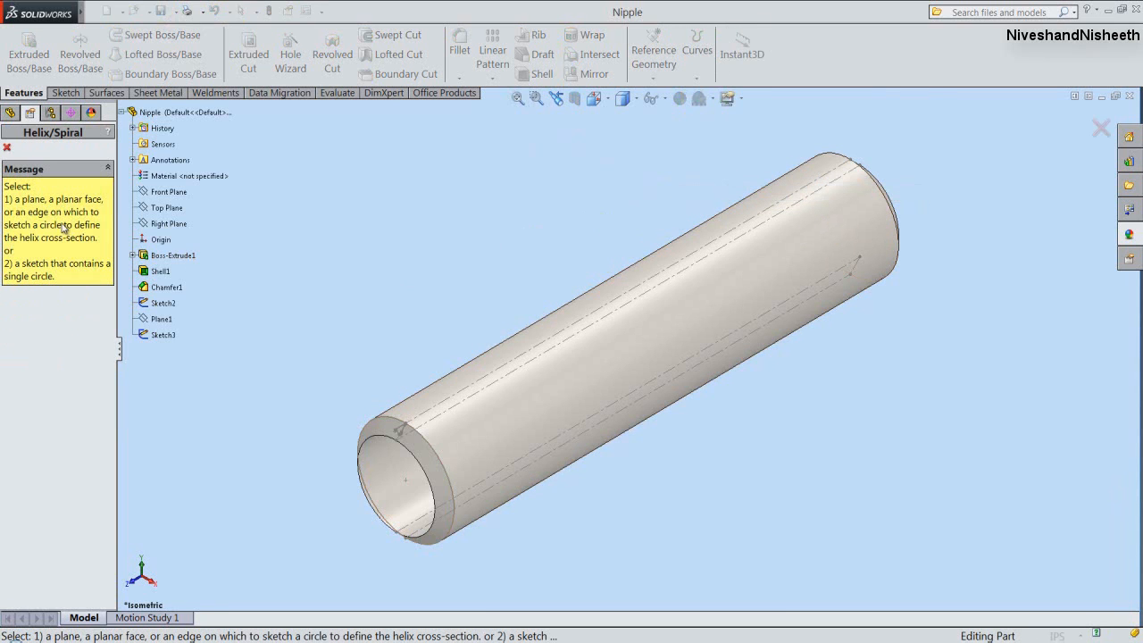
scroll(388, 467, down, 6)
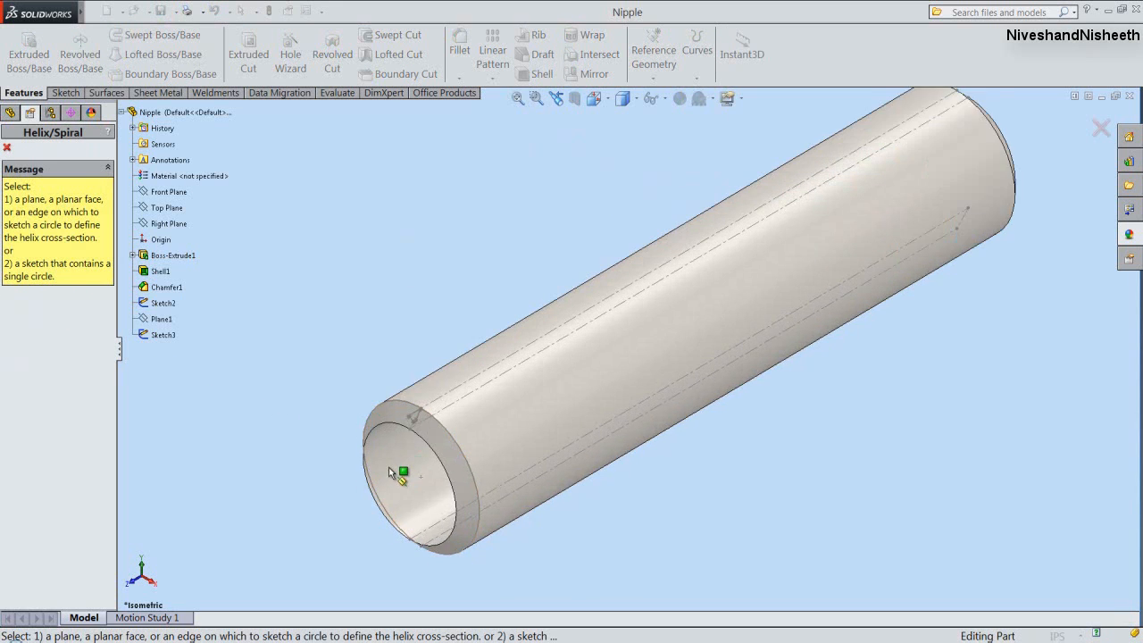
scroll(522, 389, down, 2)
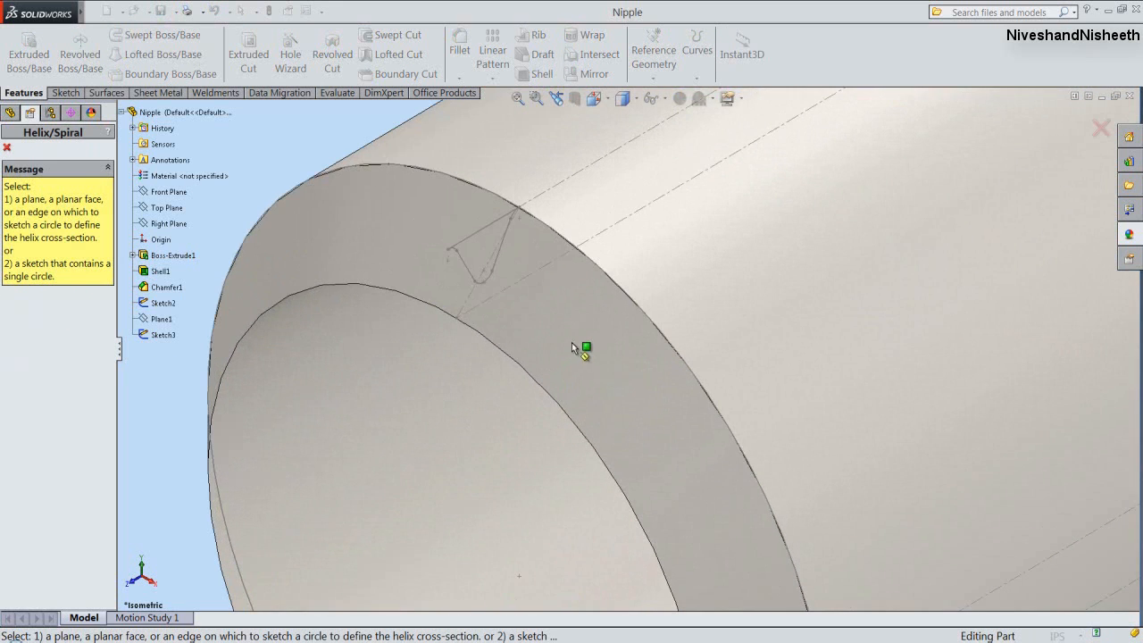
click(638, 308)
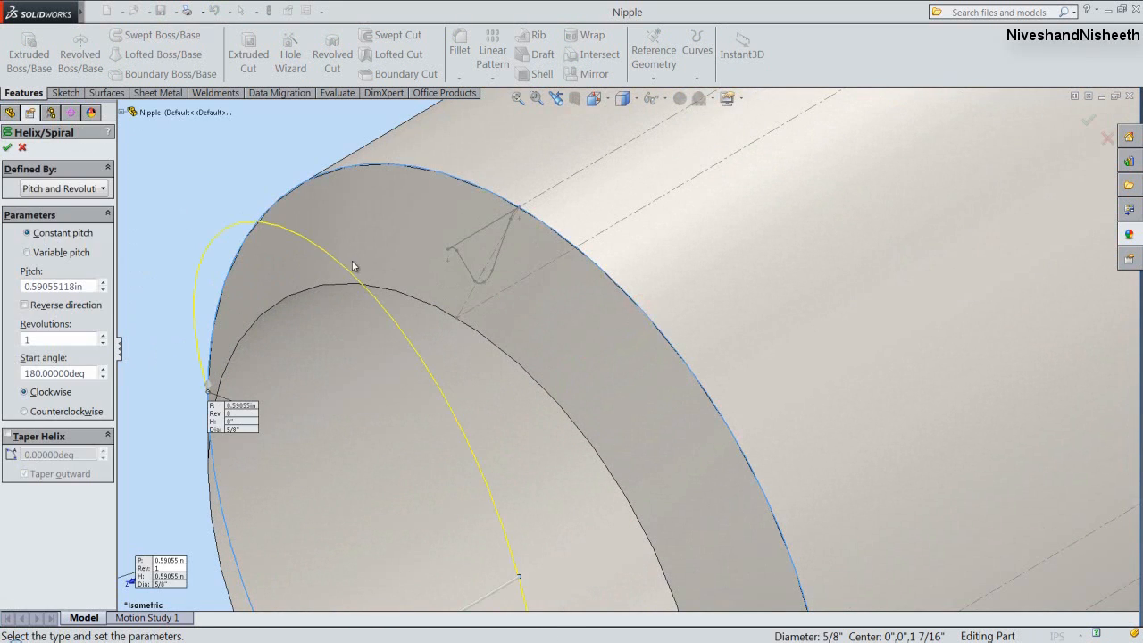
scroll(625, 357, up, 6)
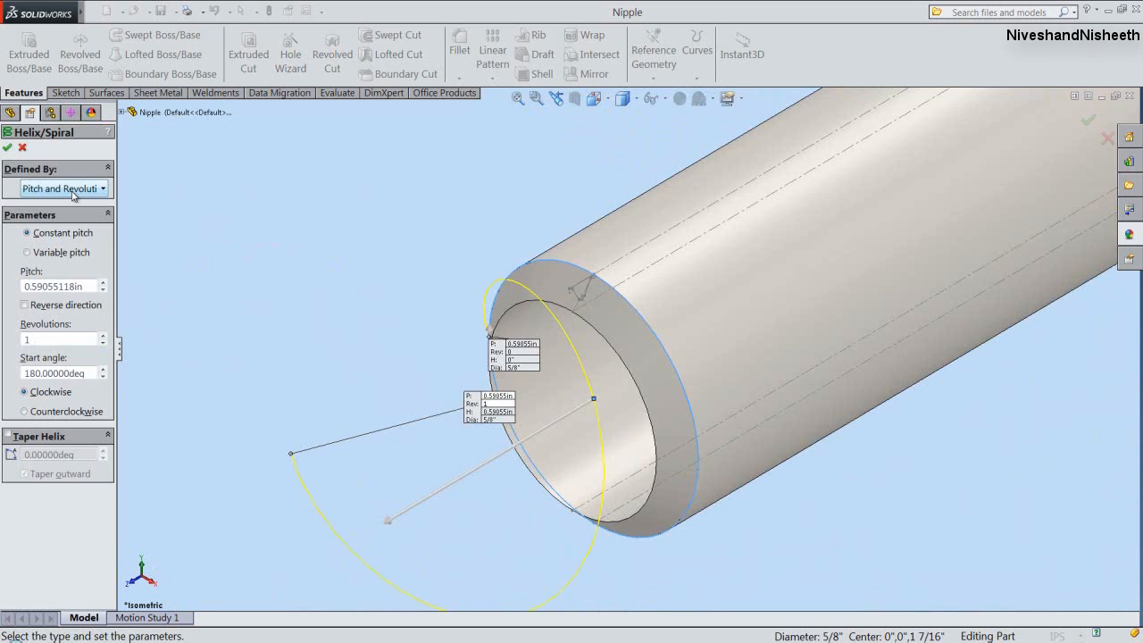
click(73, 192)
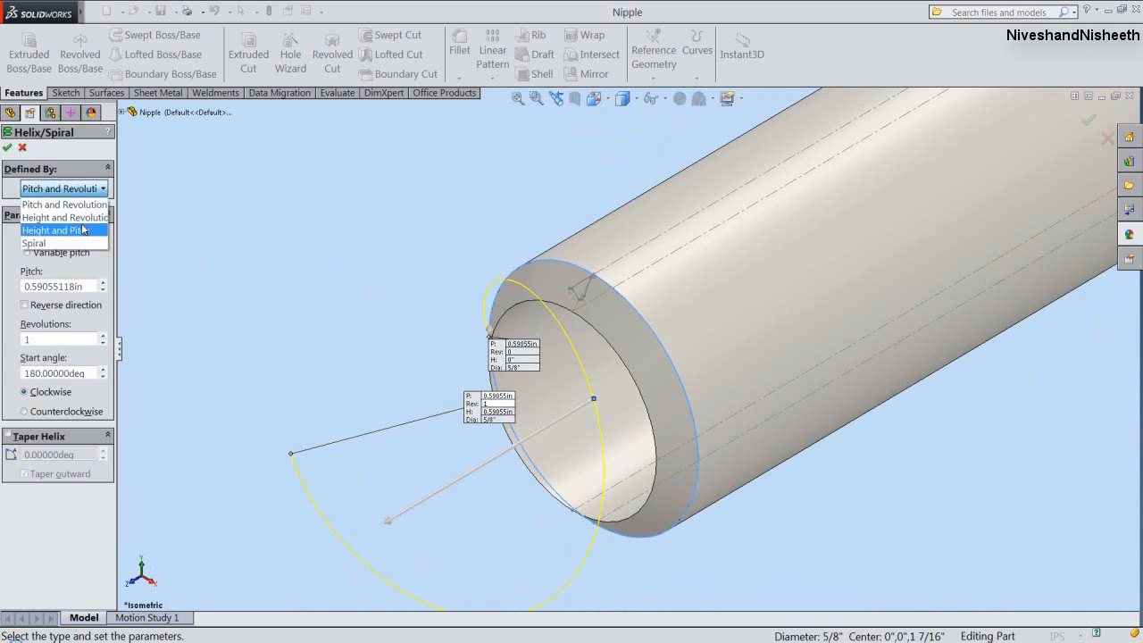
click(83, 231)
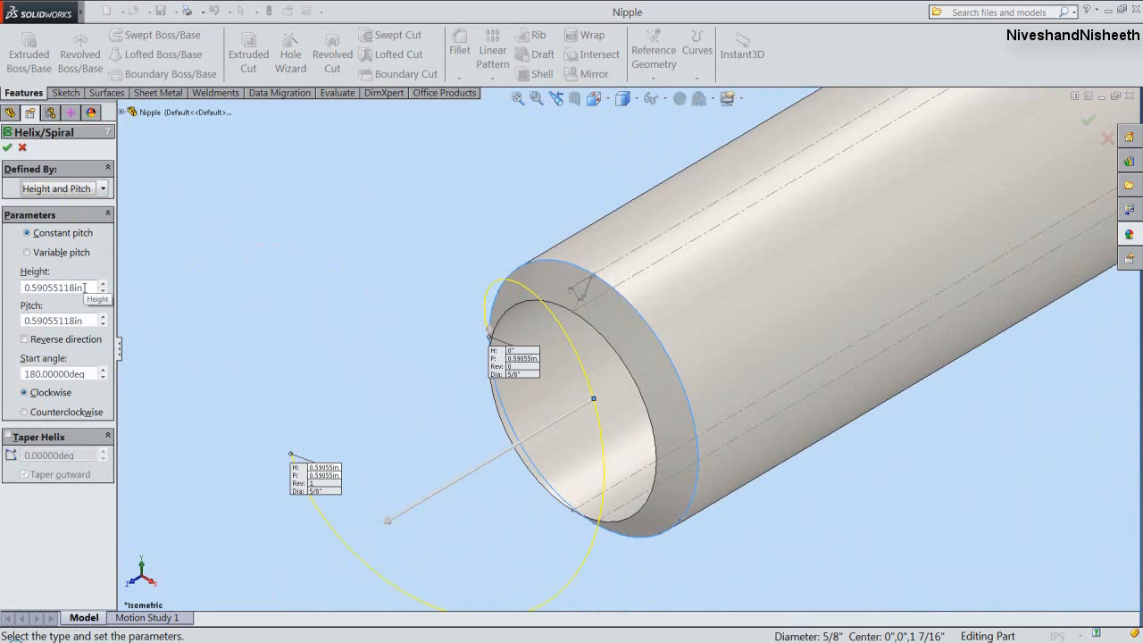
Set the helix height to 9/16 in and its constant pitch to 1/14+.001 in.
drag(85, 286, 20, 287)
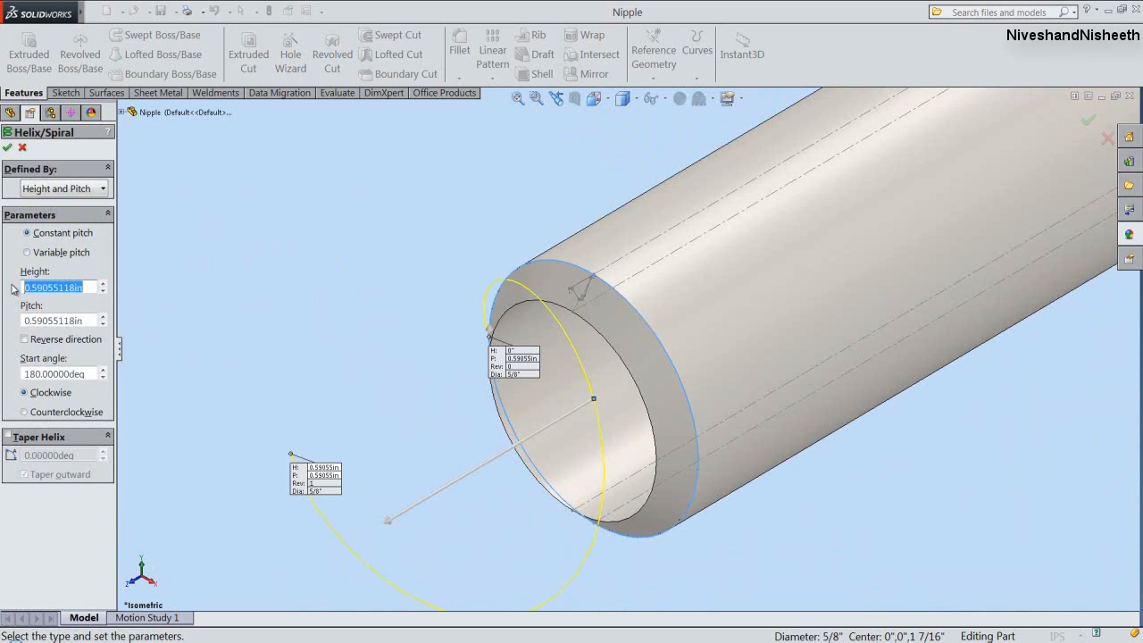
text(9/16)
key(Return)
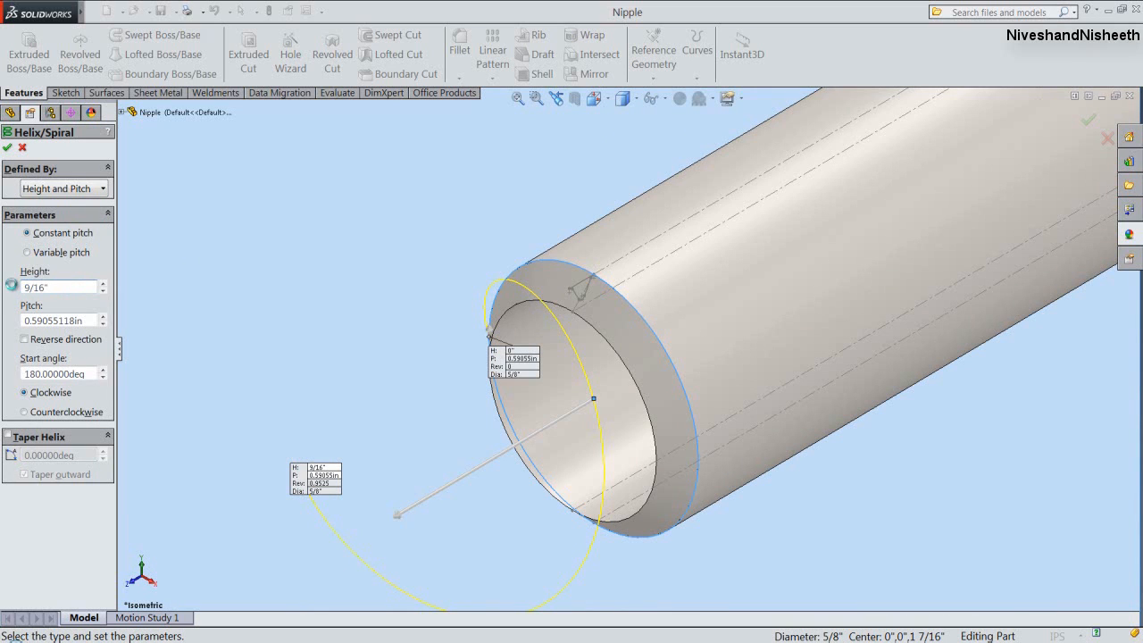
double_click(85, 318)
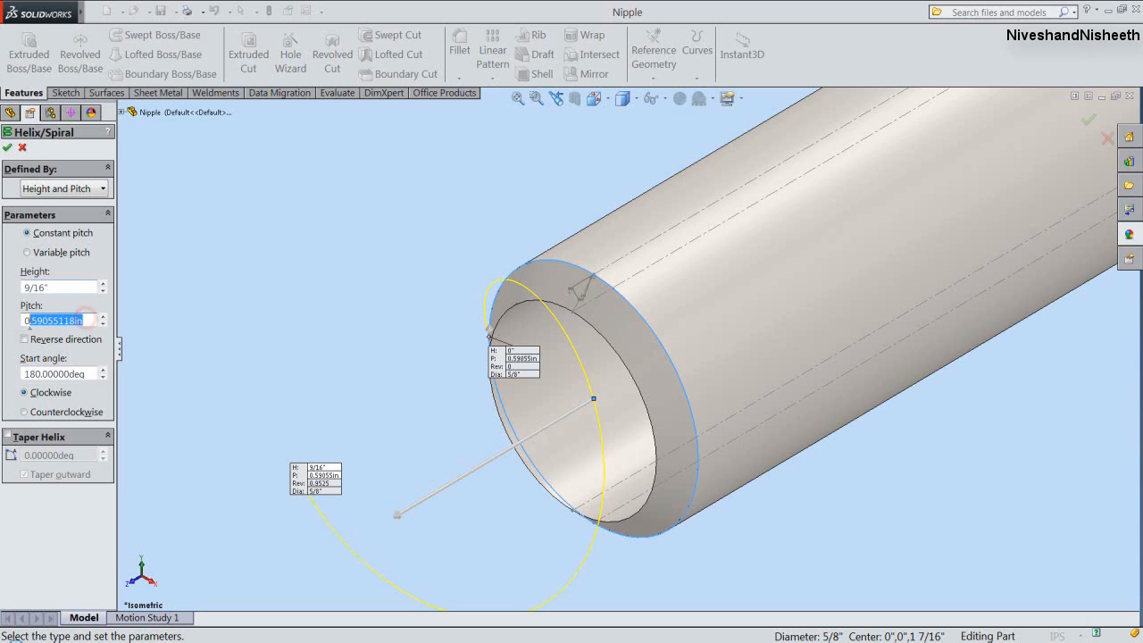
text(1/14+.001)
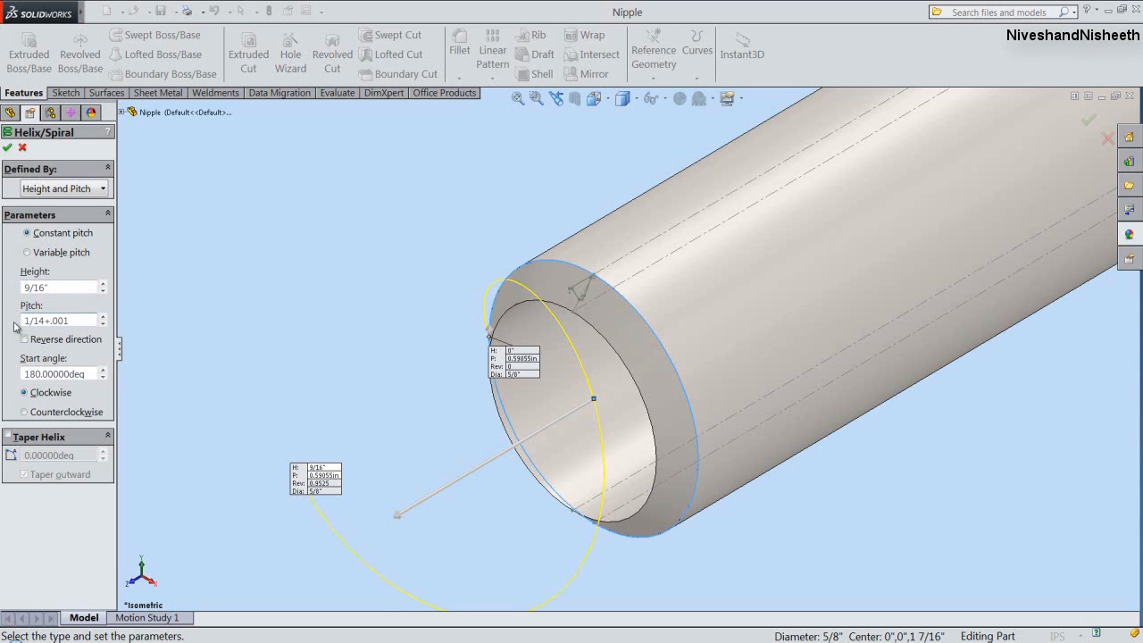
key(Return)
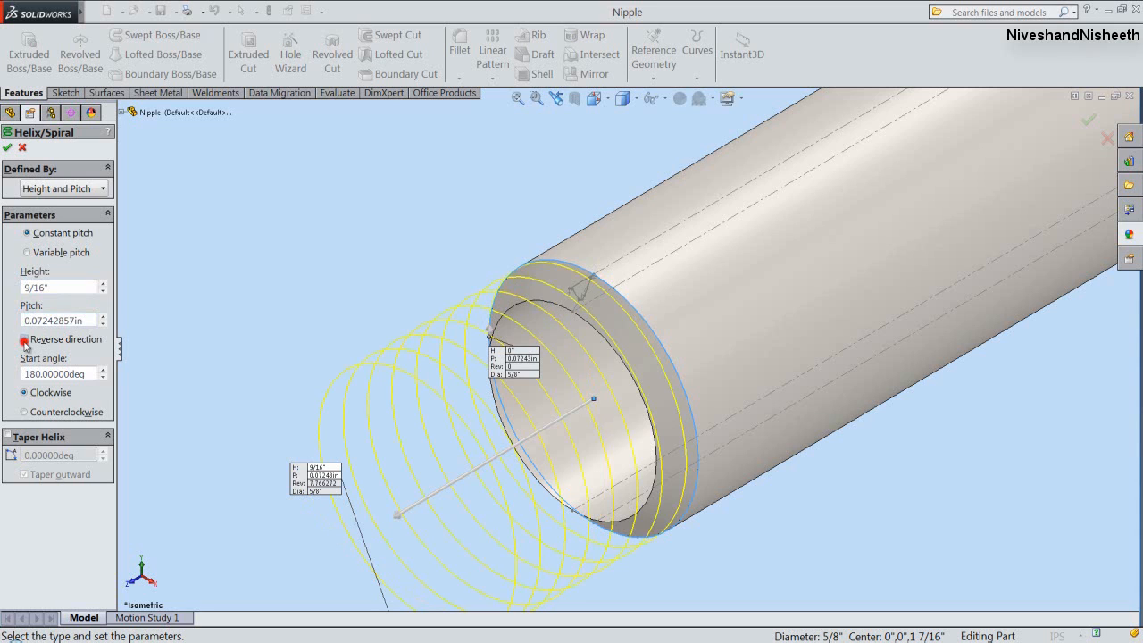
Reverse the helix direction onto the tube, create it with a 90° clockwise start angle, and save the part.
click(25, 343)
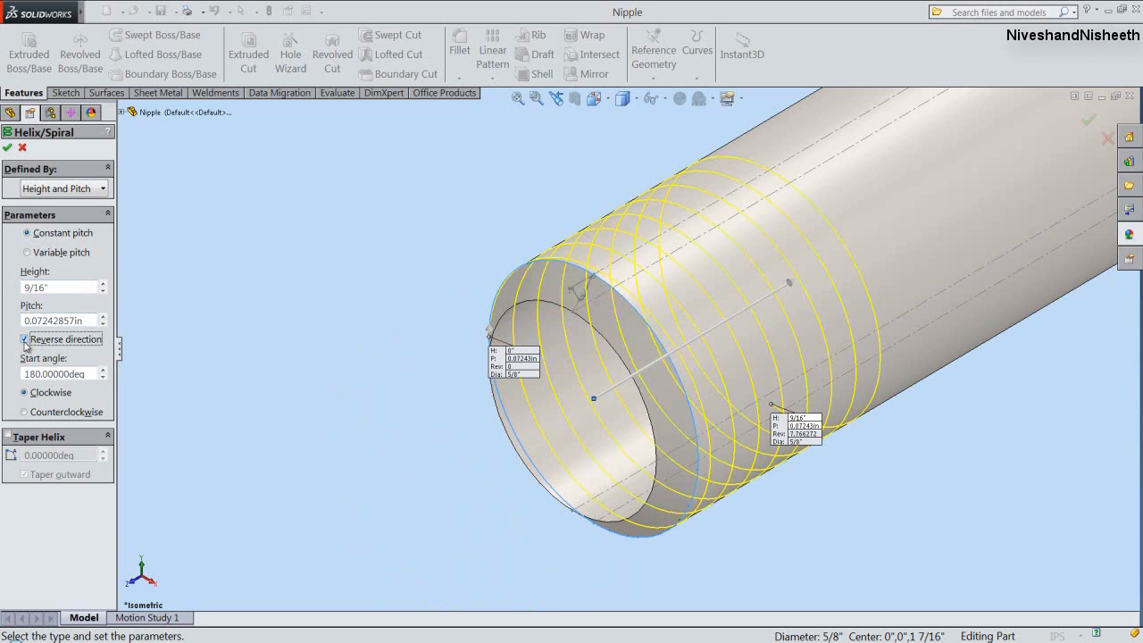
drag(23, 375, 38, 377)
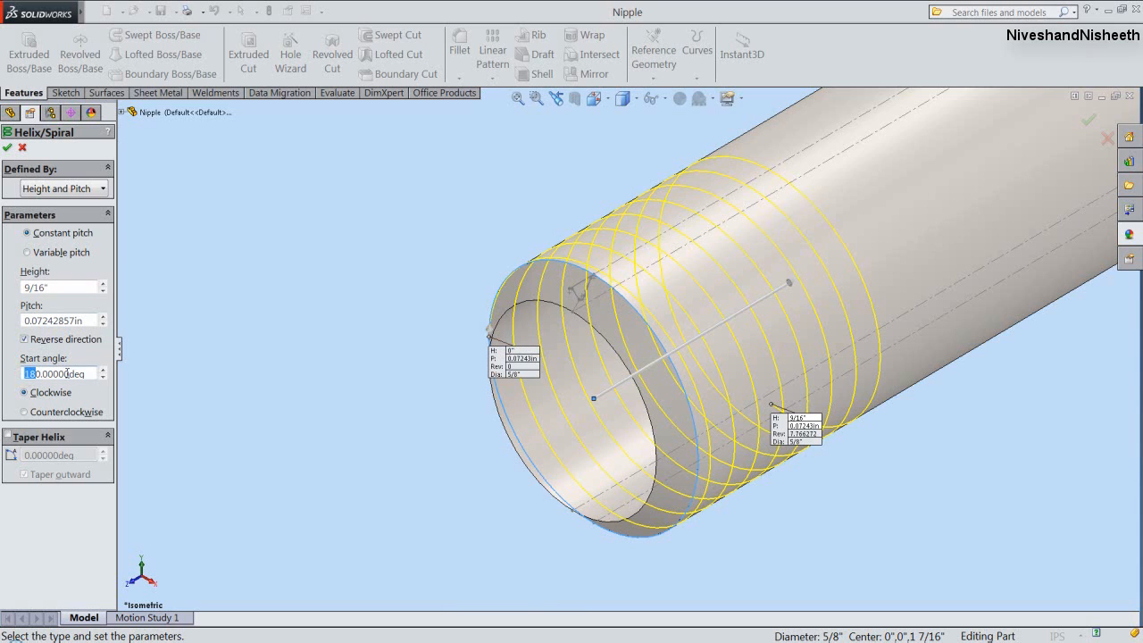
text(9)
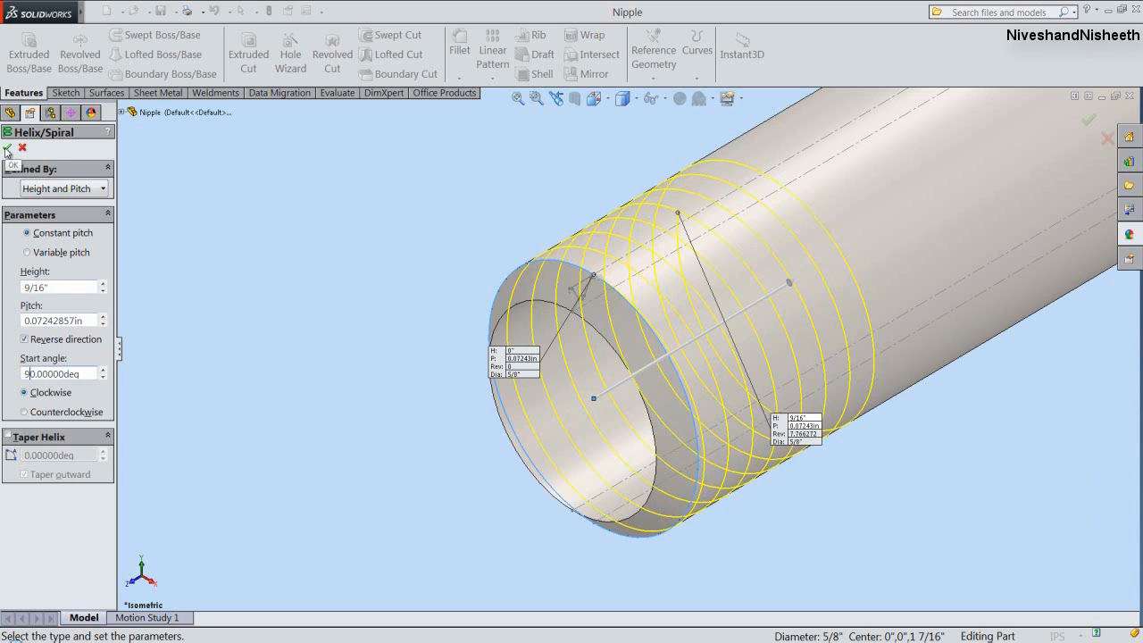
key(Return)
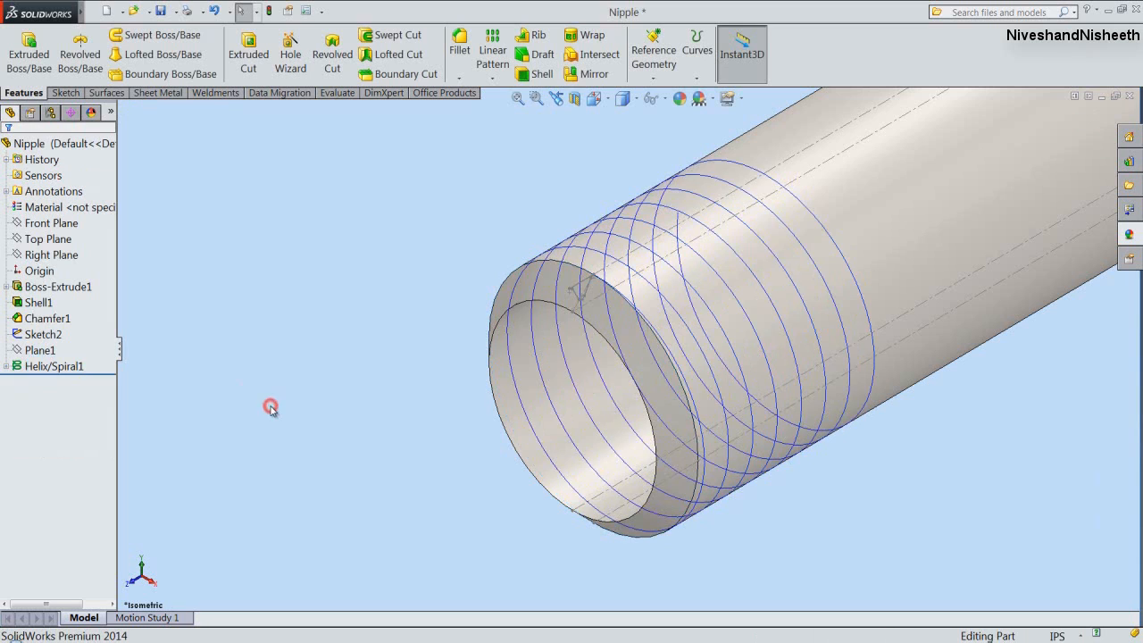
click(160, 10)
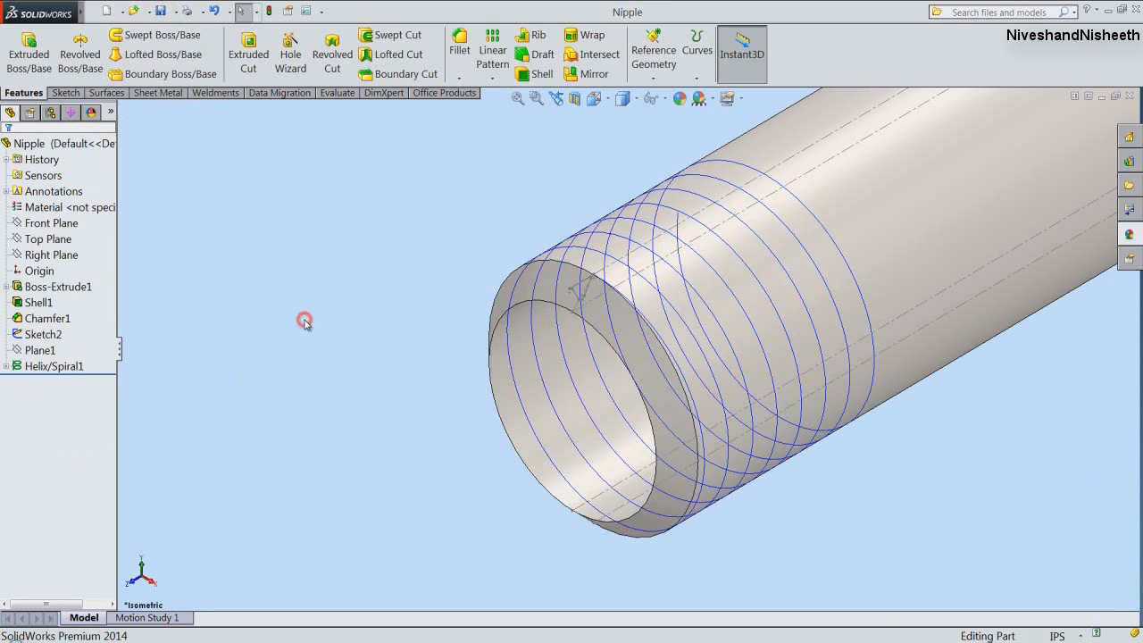
Sweep-cut the thread profile sketch along the helix at the chamfered end of the tube, and save the part.
click(398, 35)
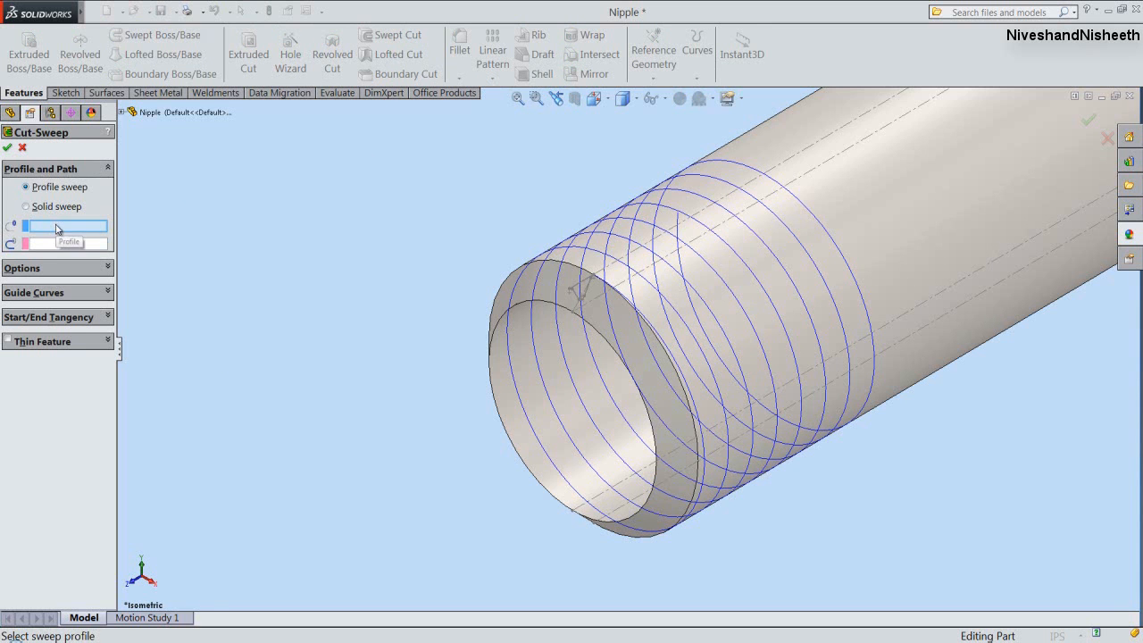
scroll(585, 299, down, 8)
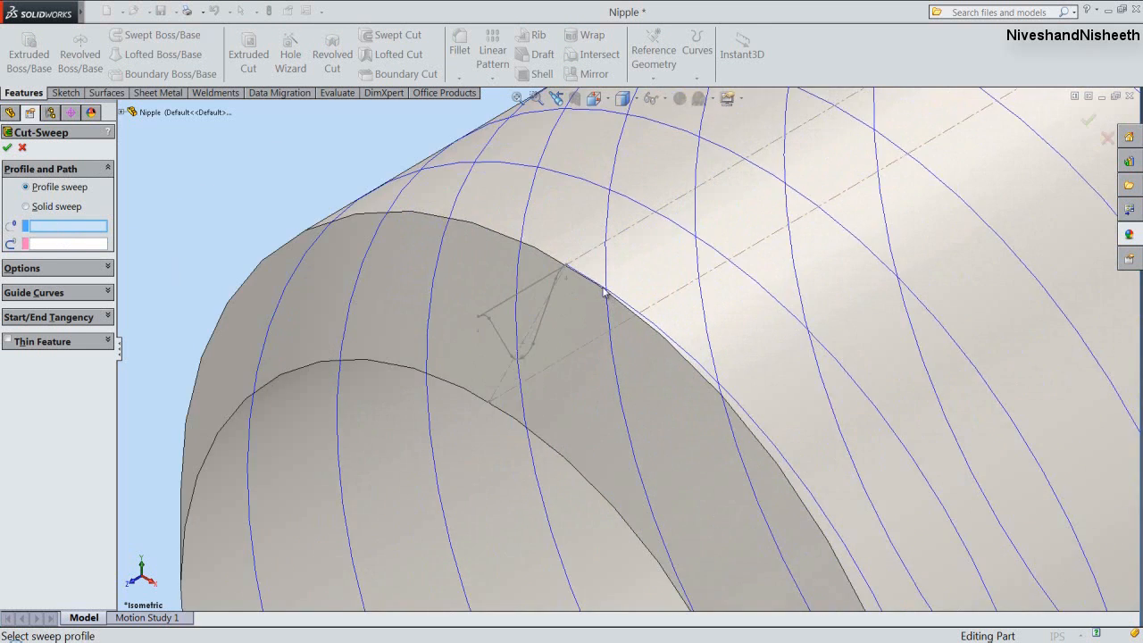
scroll(536, 279, down, 3)
click(552, 307)
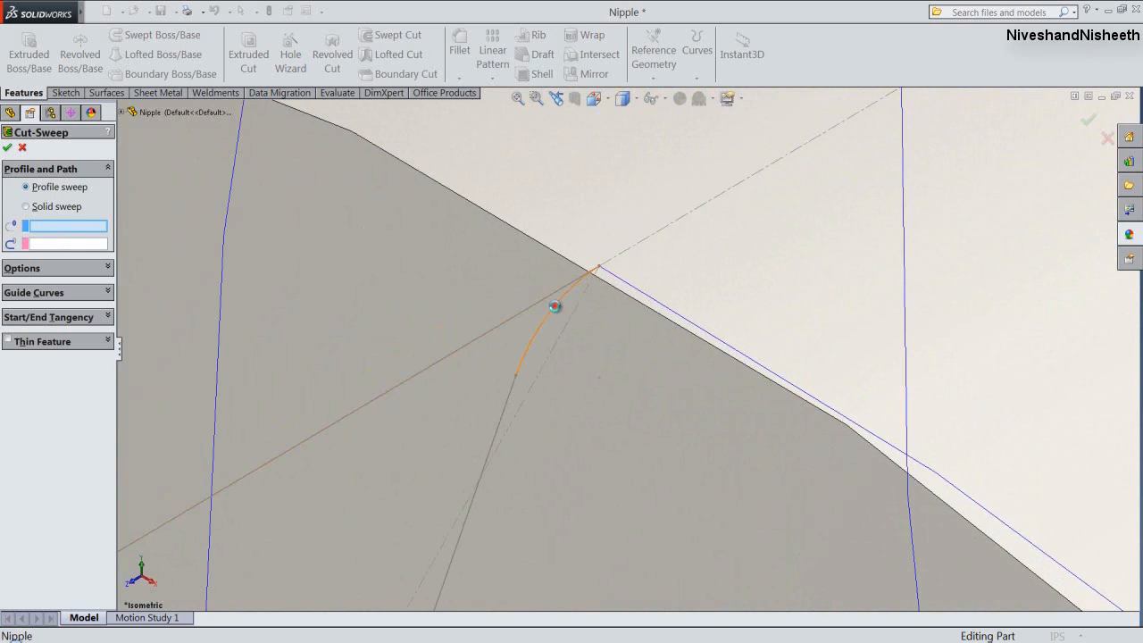
click(641, 289)
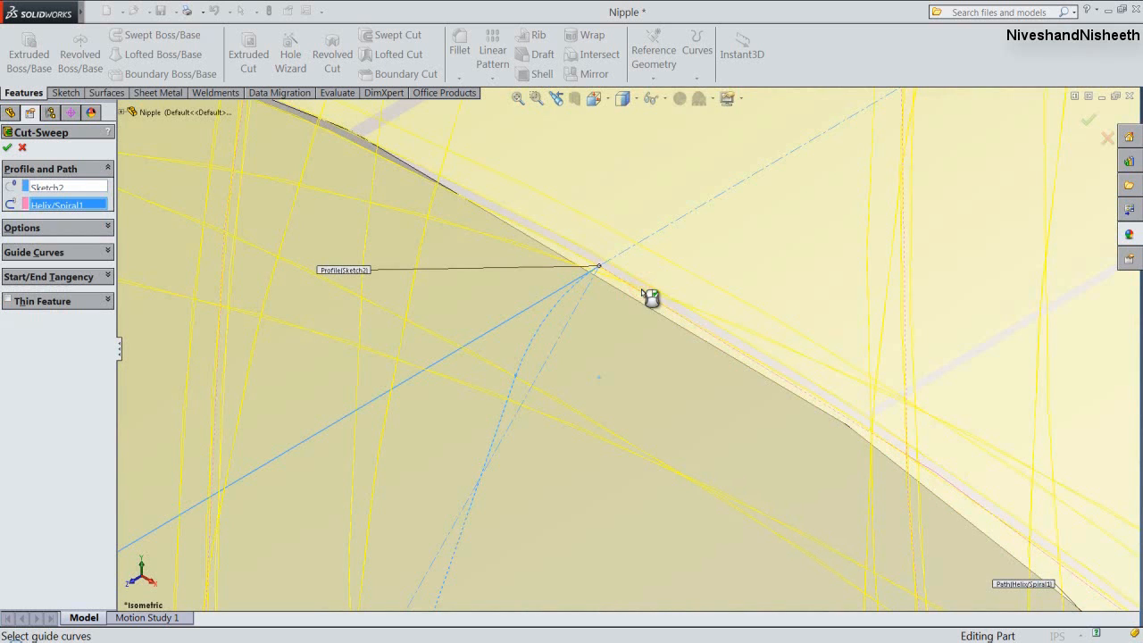
click(517, 98)
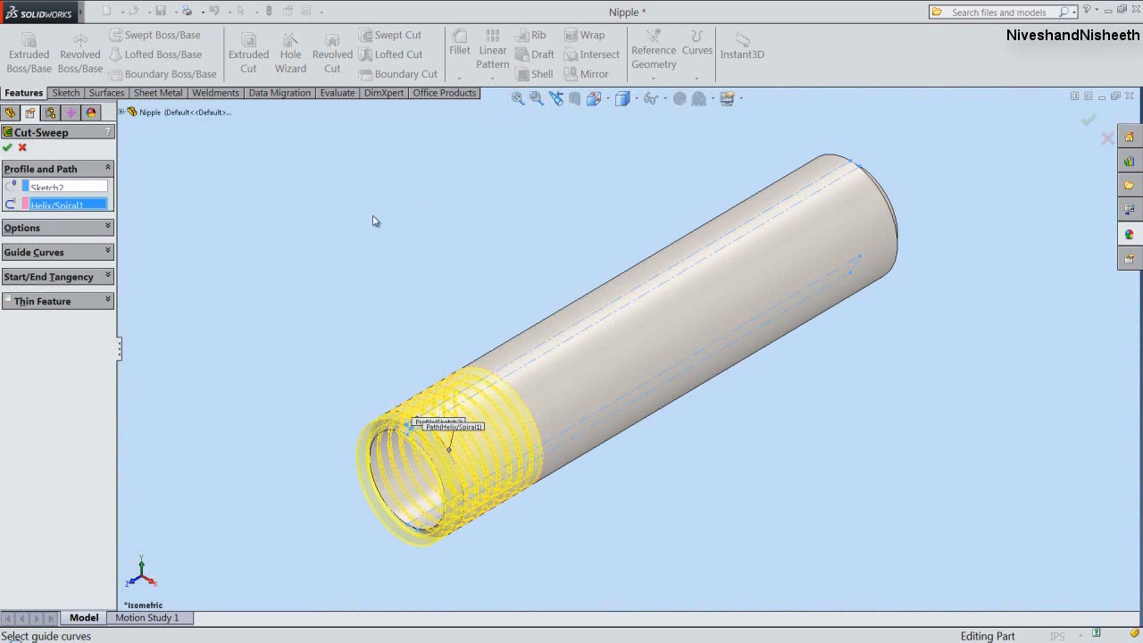
click(8, 149)
click(312, 389)
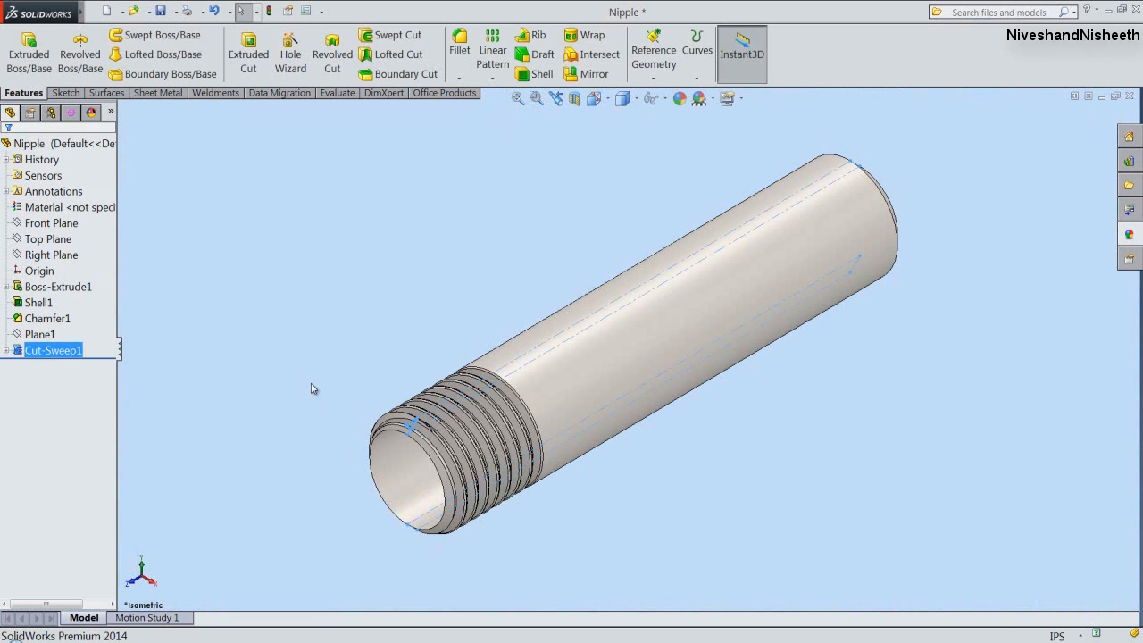
click(161, 11)
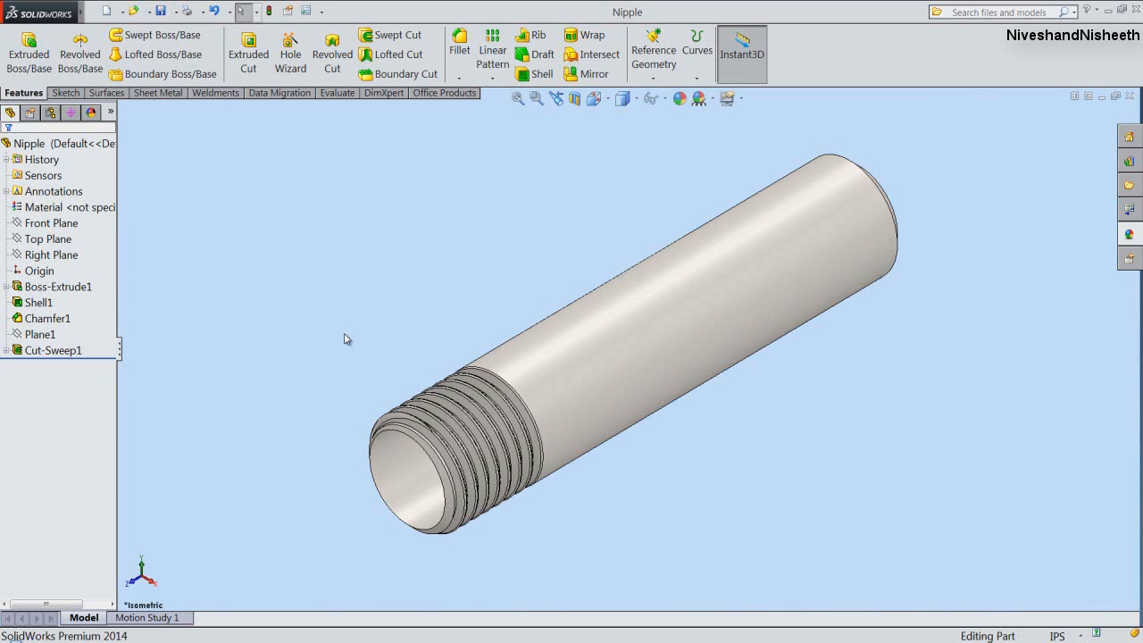
Examine the cut thread in a Right Plane section viewed from the right, then restore the isometric view and save.
click(574, 98)
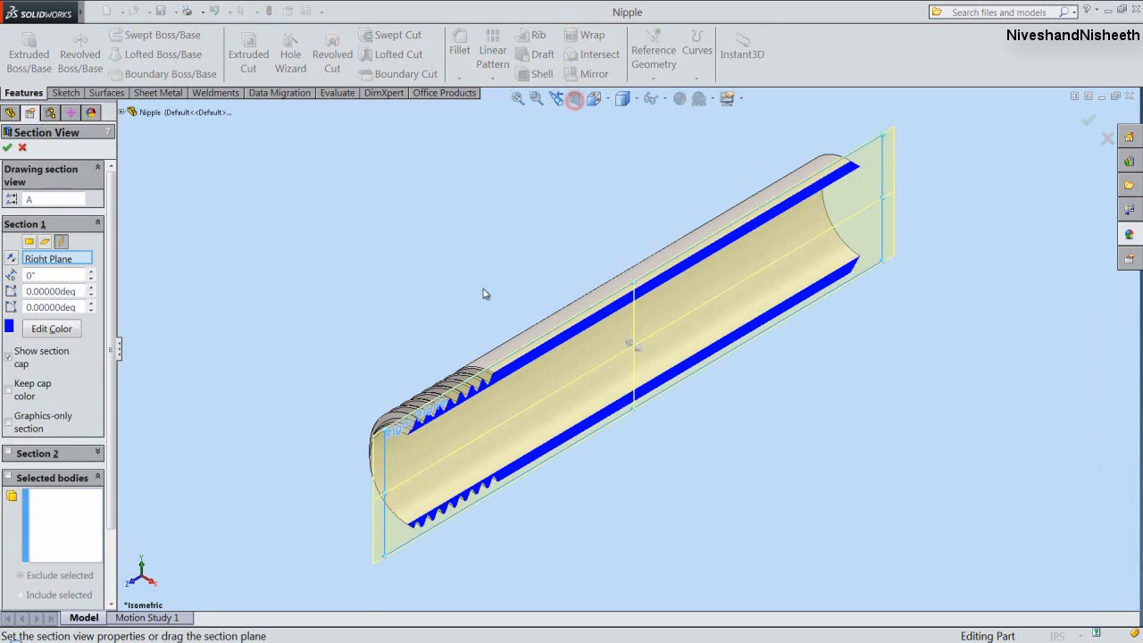
click(7, 147)
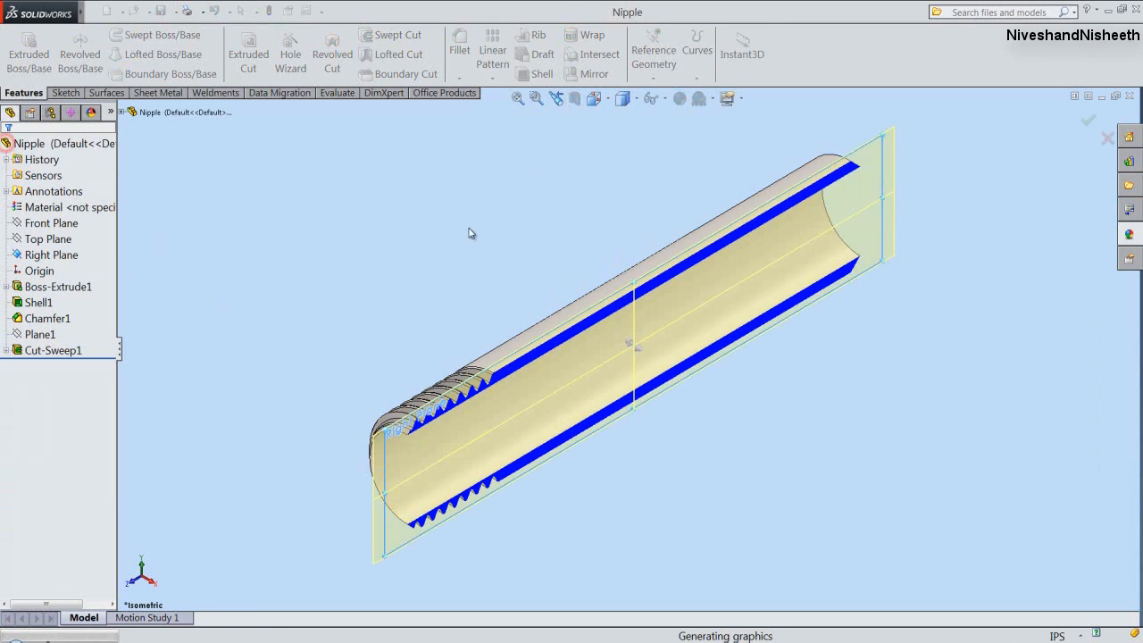
click(594, 98)
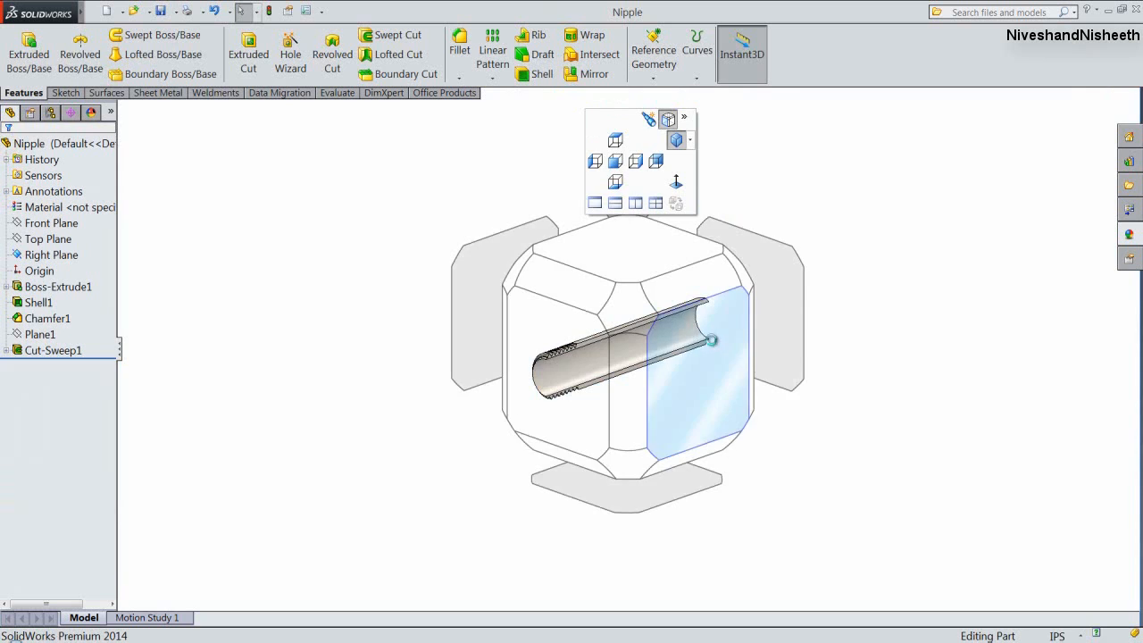
click(669, 339)
scroll(405, 330, down, 5)
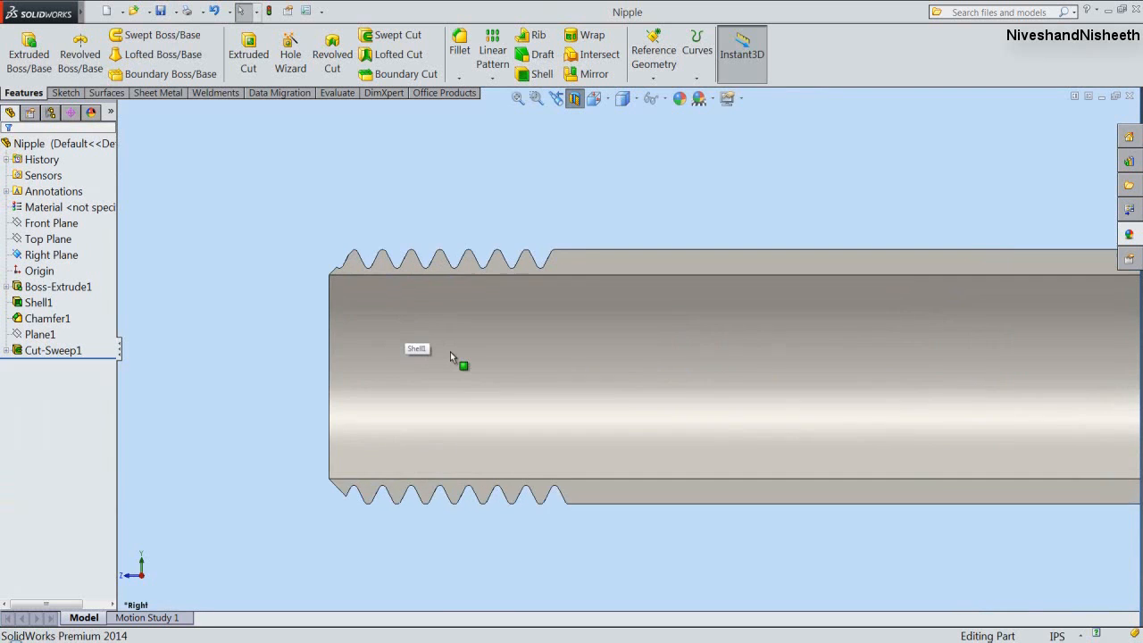
click(593, 98)
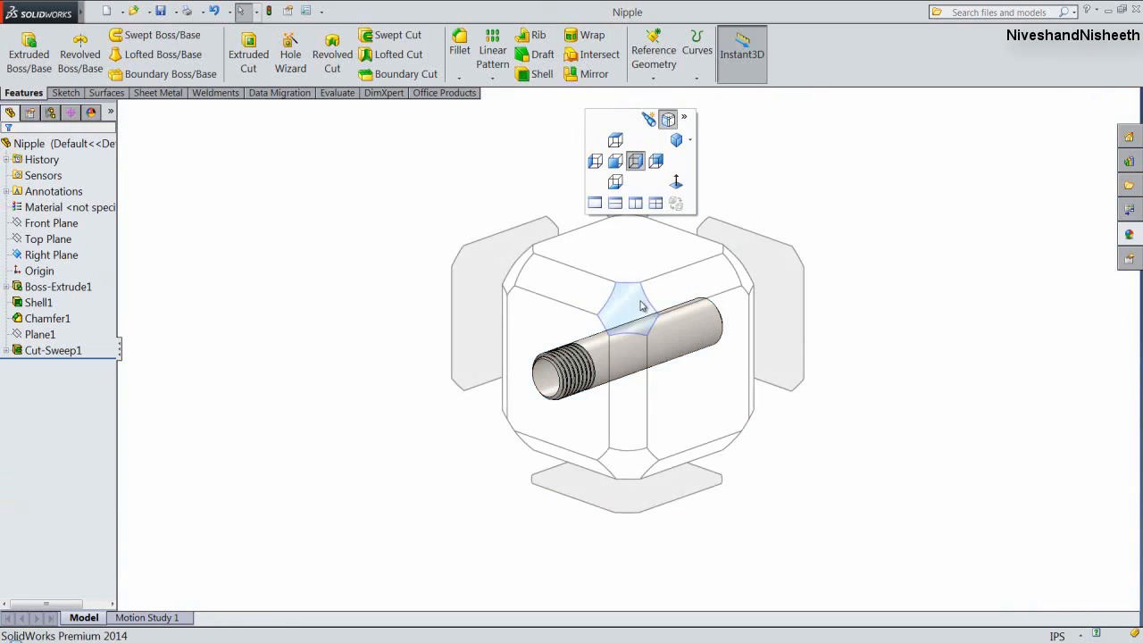
click(634, 265)
click(163, 12)
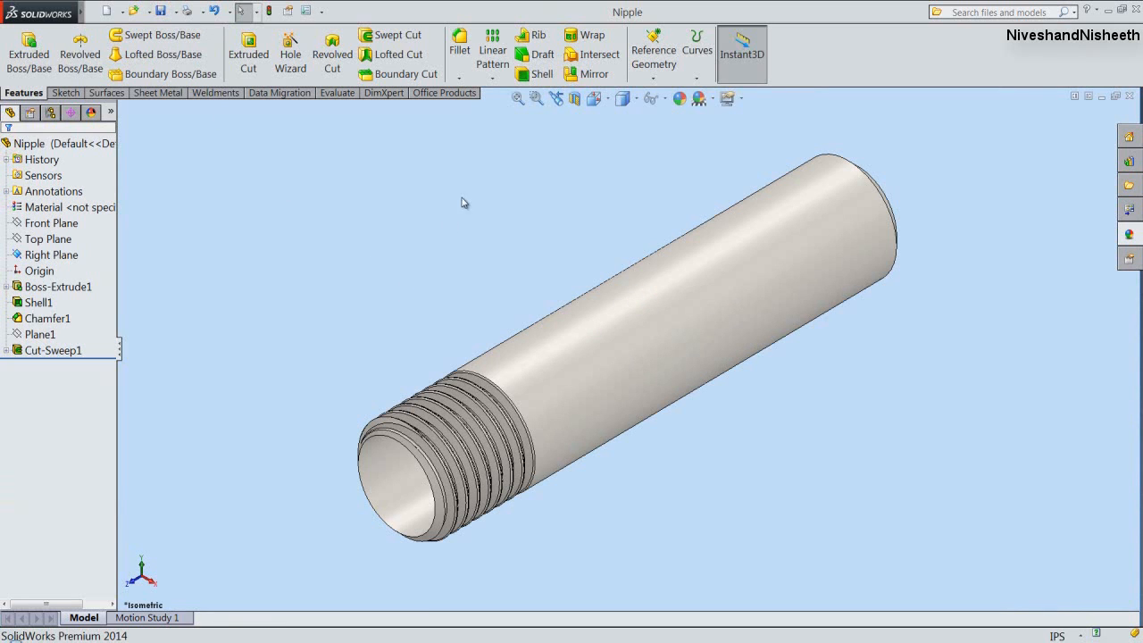
Mirror the swept thread cut about the Front Plane onto the other end of the nipple.
click(580, 75)
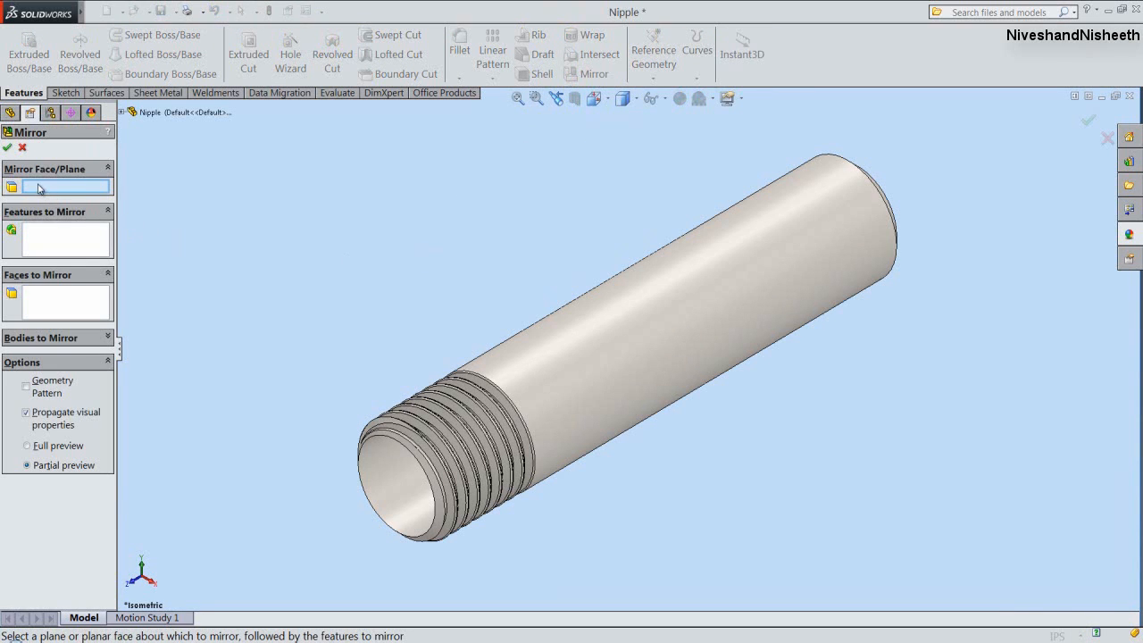
click(121, 112)
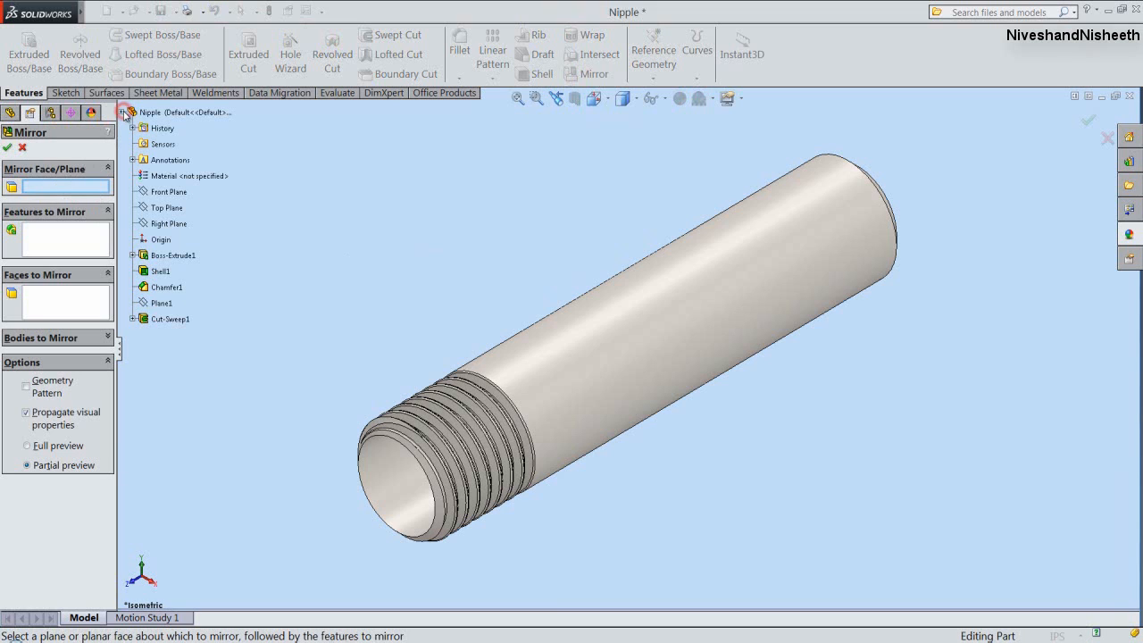
click(162, 193)
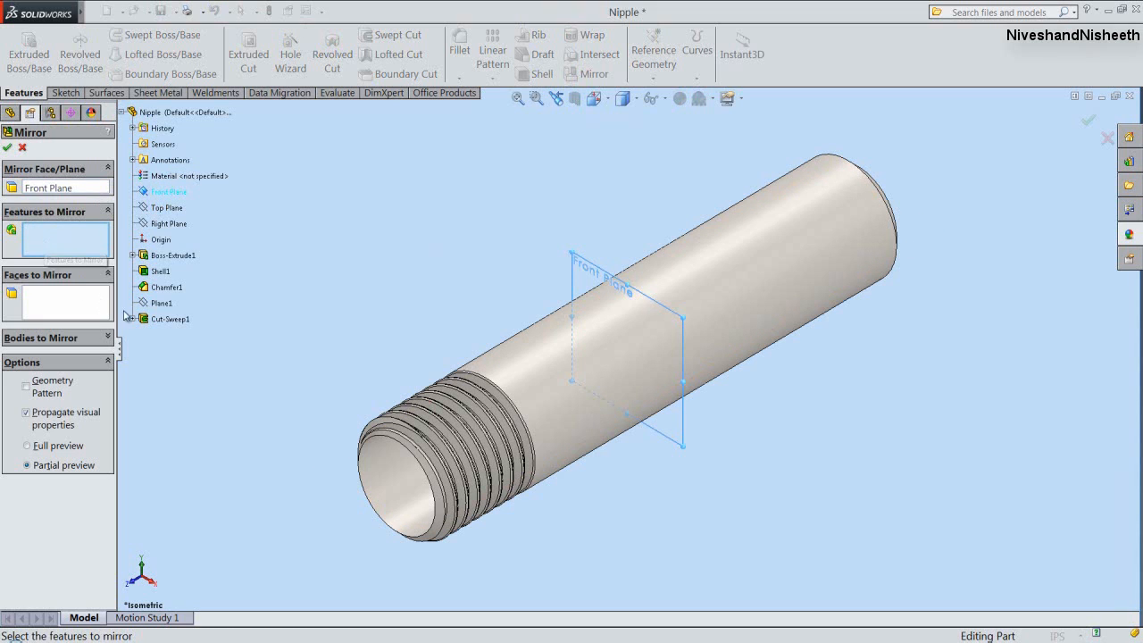
click(157, 319)
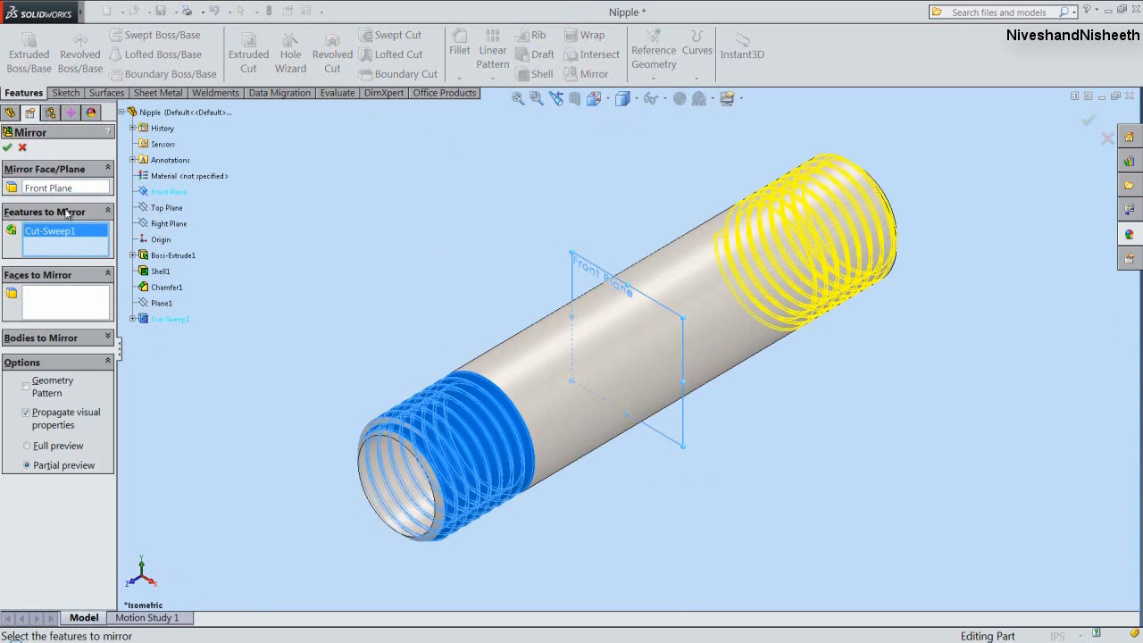
click(260, 269)
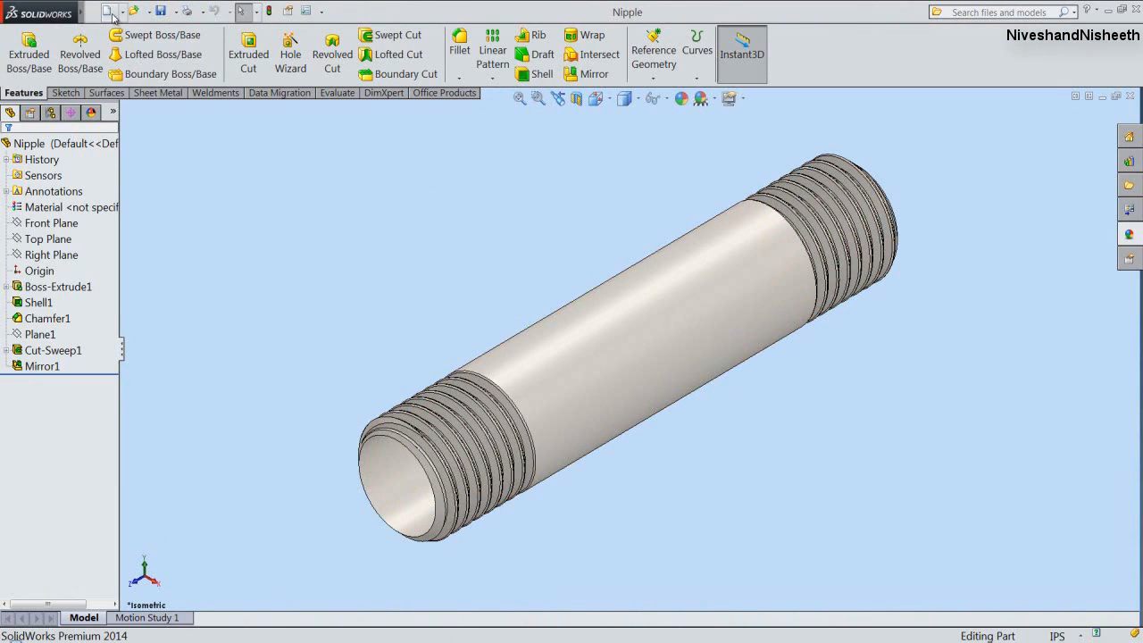
Create a new part from the custom IPS part template and start an extrude sketch on its Front Plane.
click(109, 12)
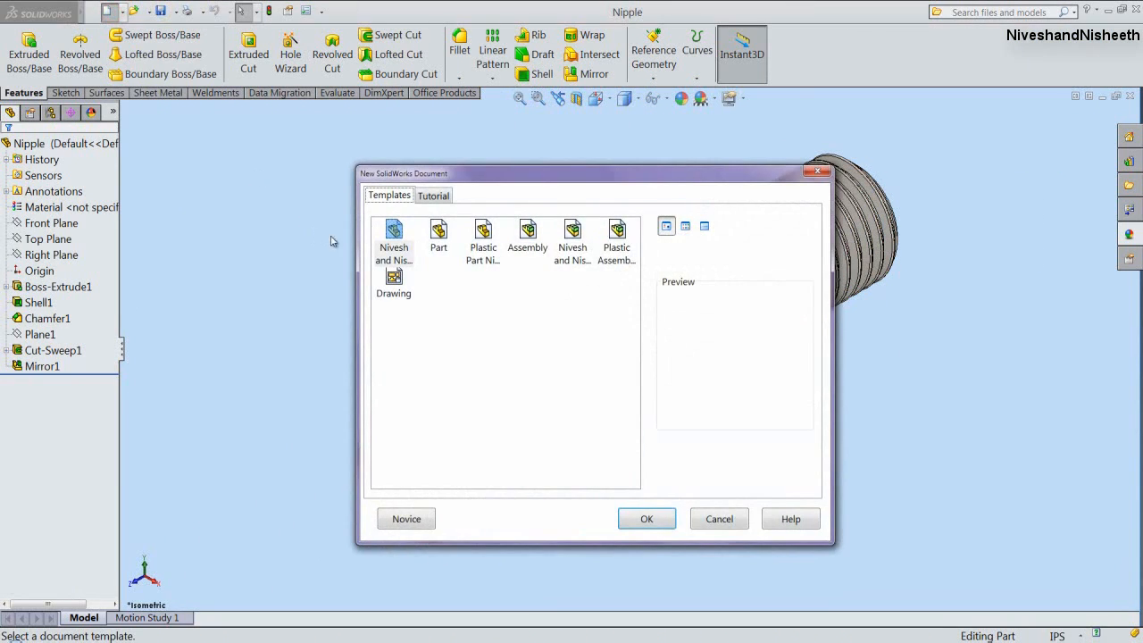
double_click(399, 236)
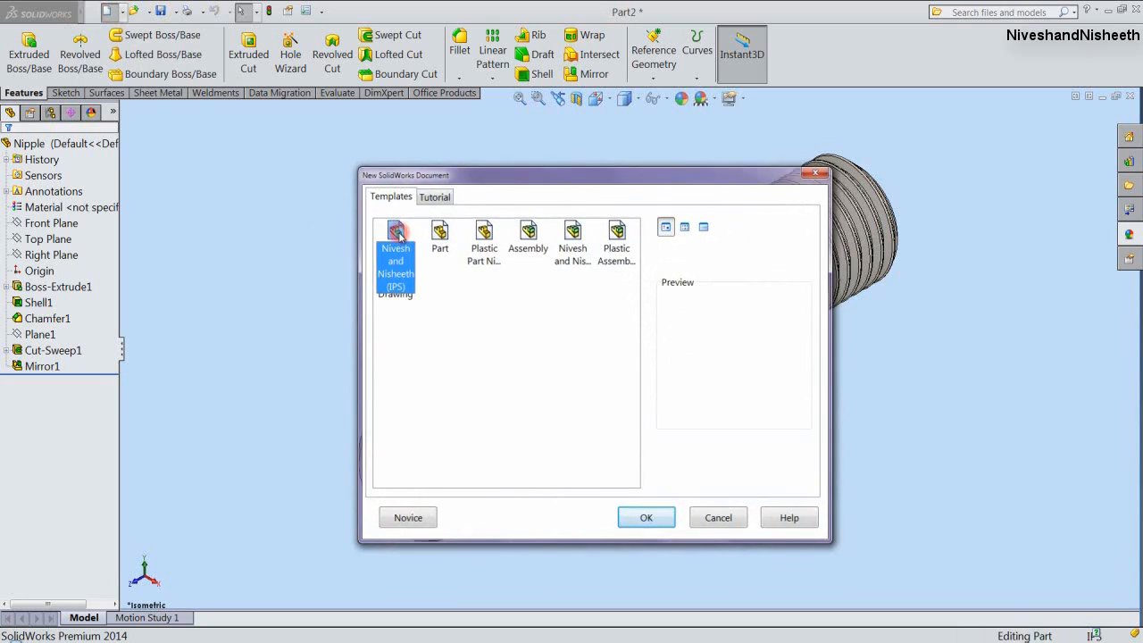
click(399, 235)
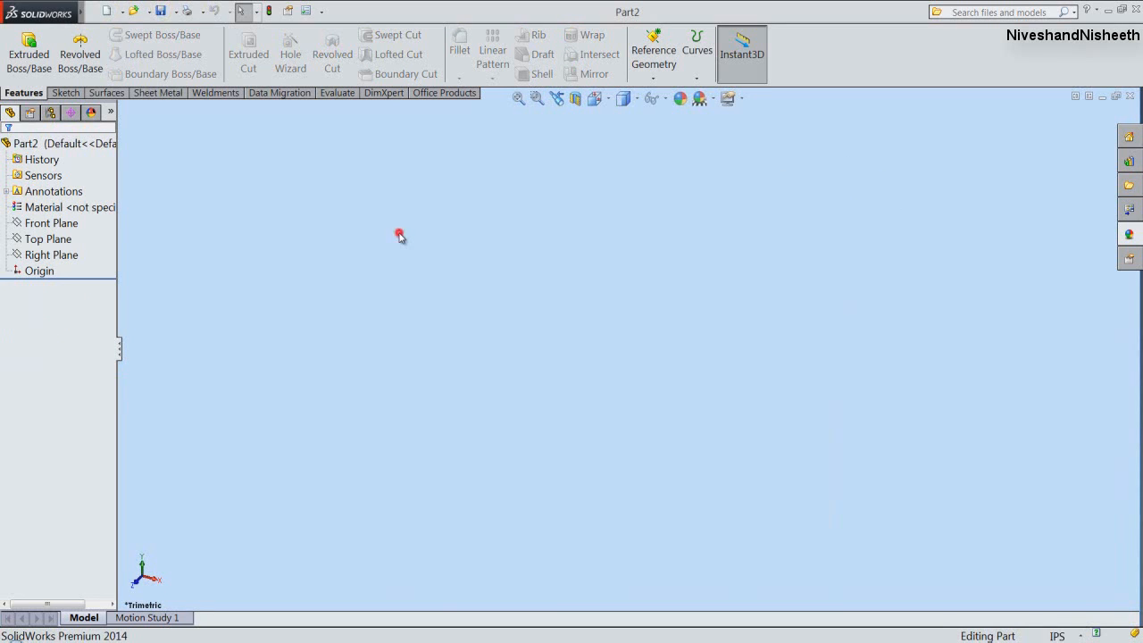
click(29, 59)
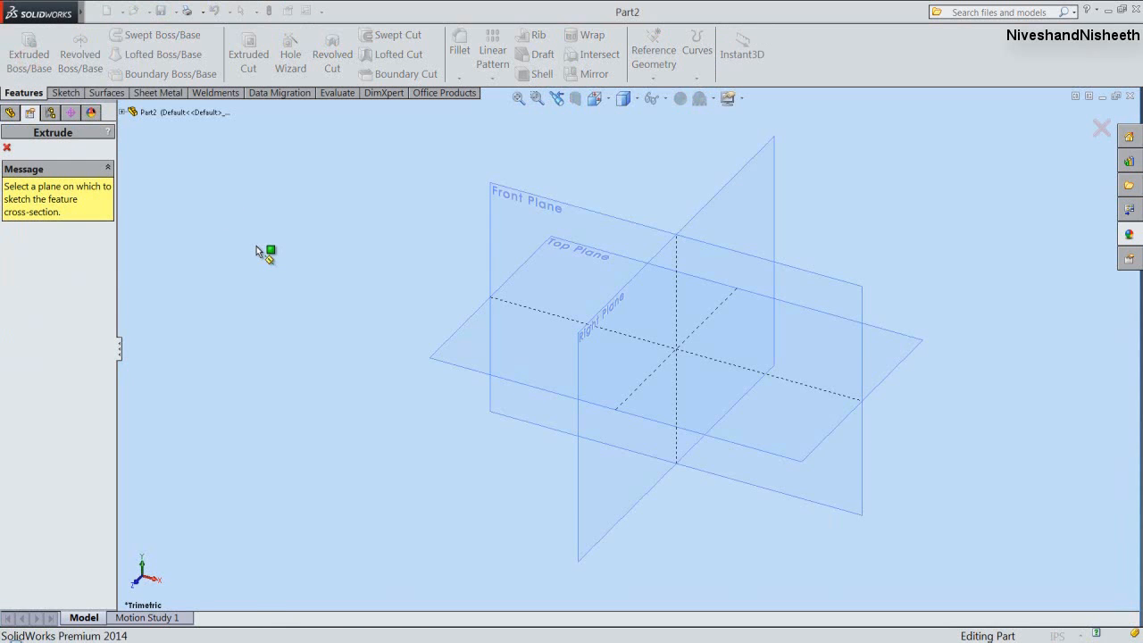
click(490, 228)
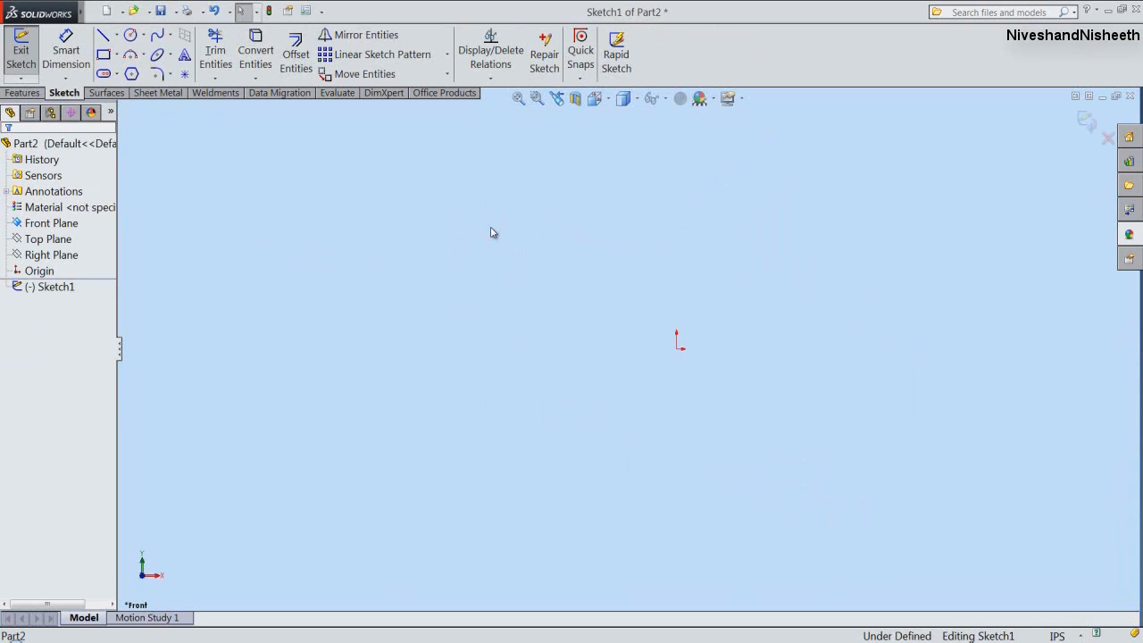
Switch back to the Nipple part and start a new sketch on its Right Plane.
mouse_move(76, 10)
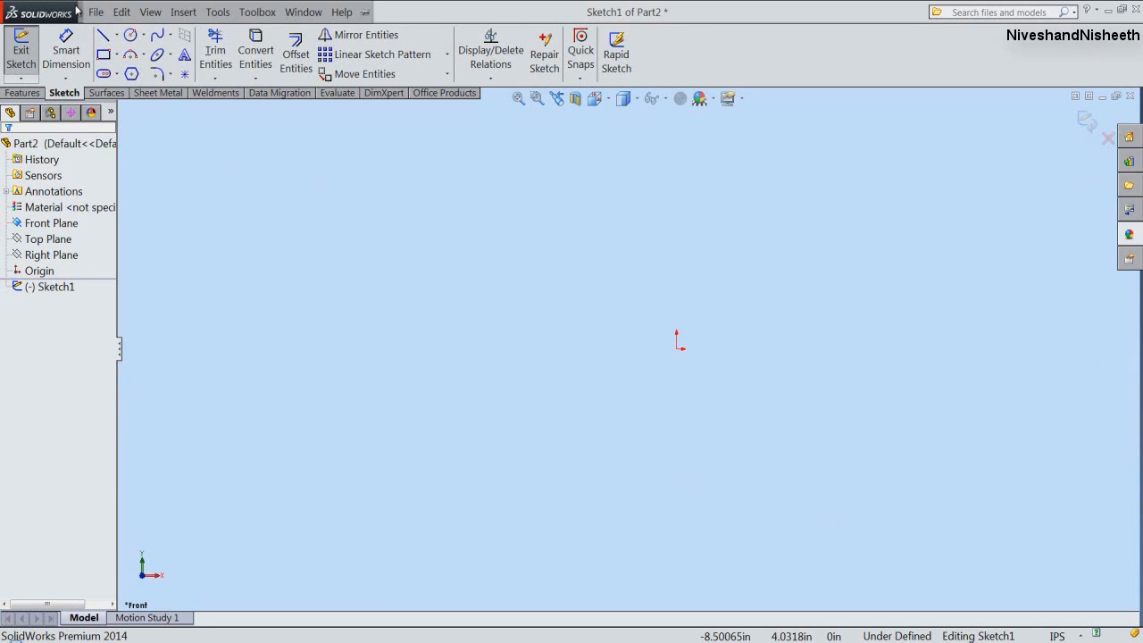
click(183, 12)
mouse_move(303, 12)
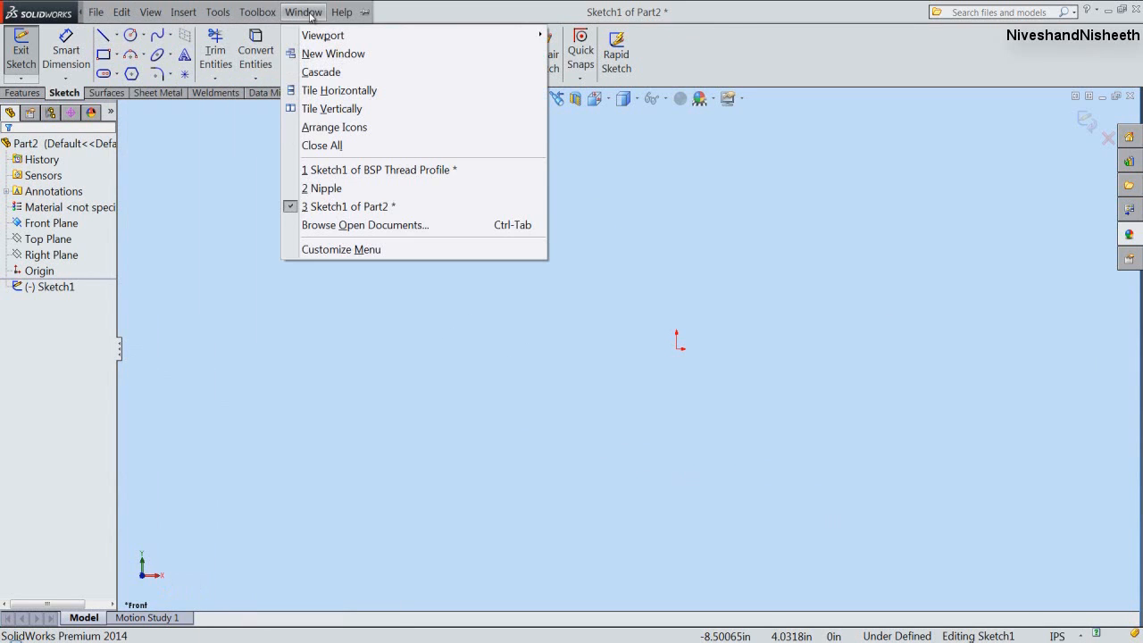
click(366, 188)
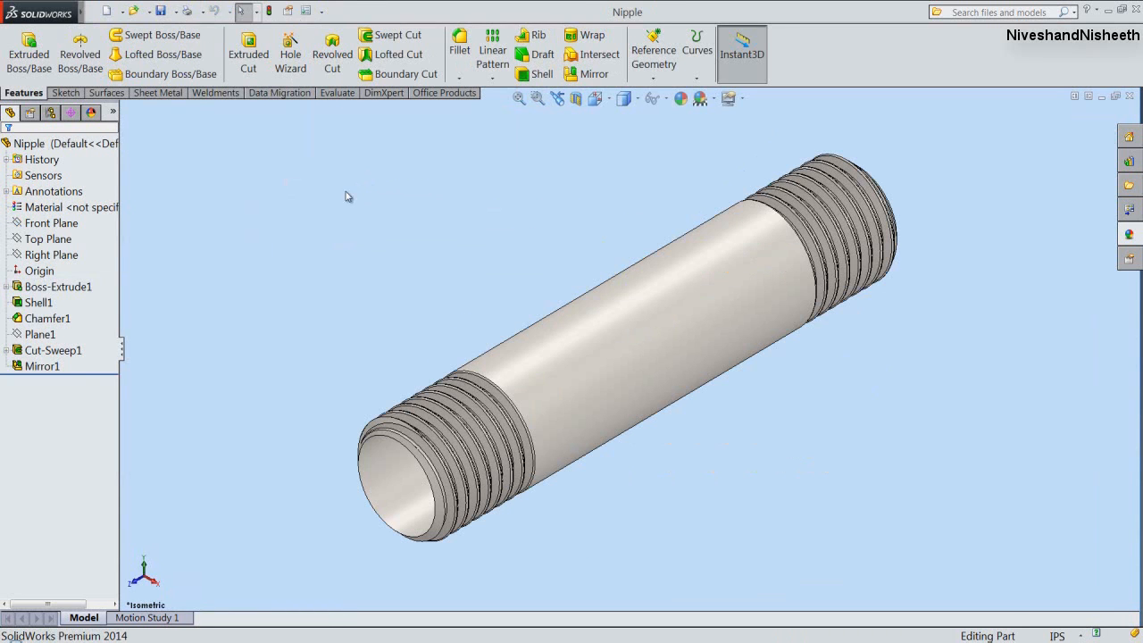
click(56, 224)
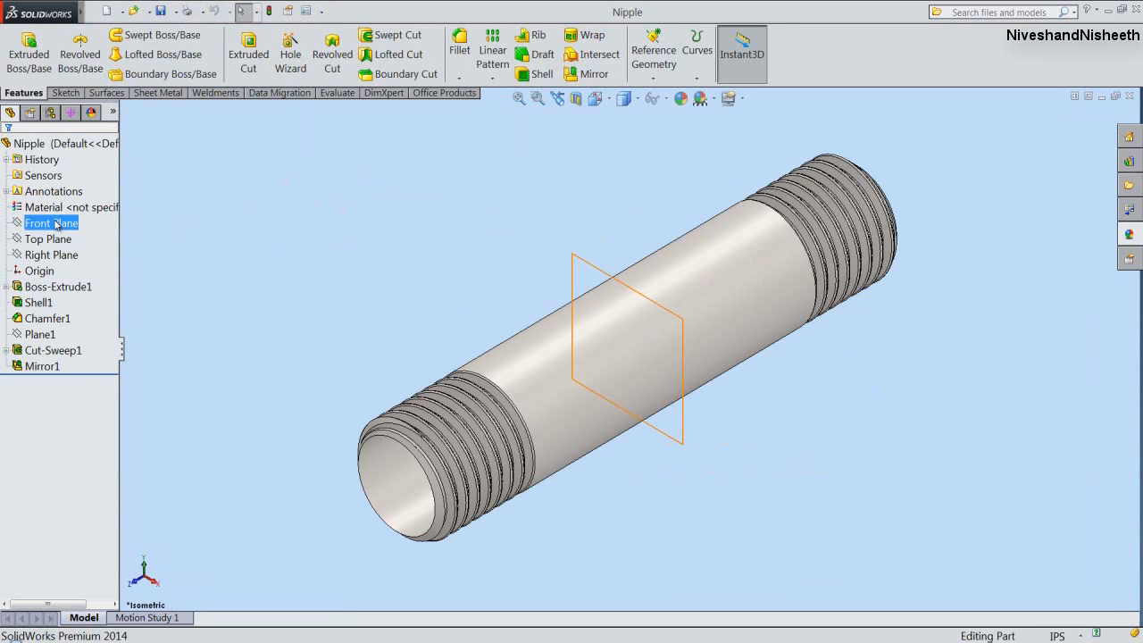
click(49, 242)
click(51, 256)
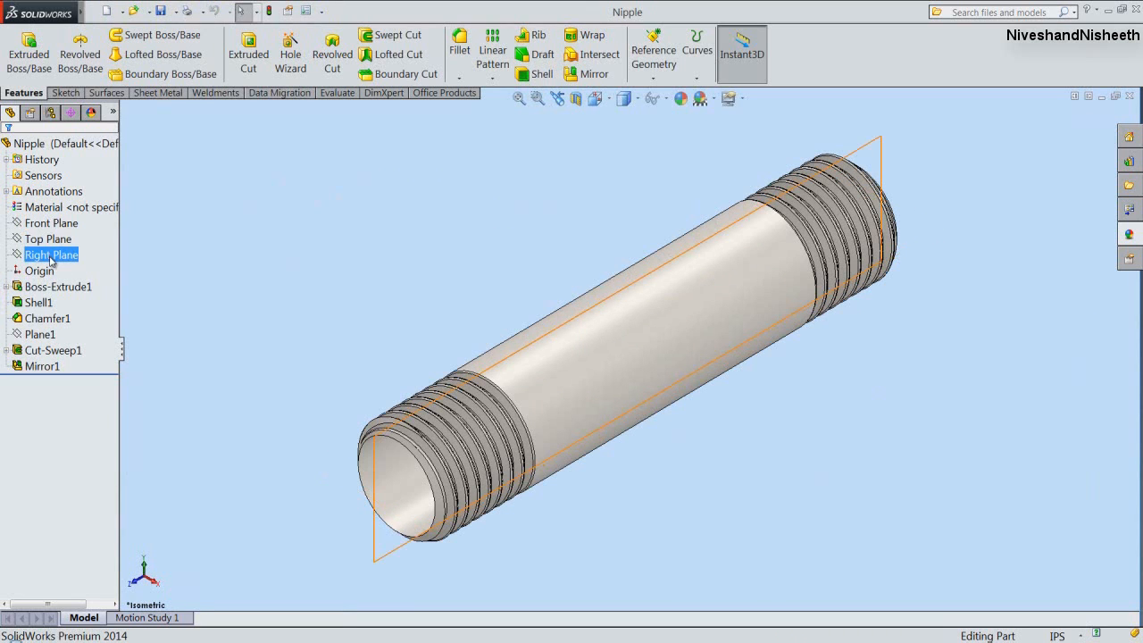
click(58, 240)
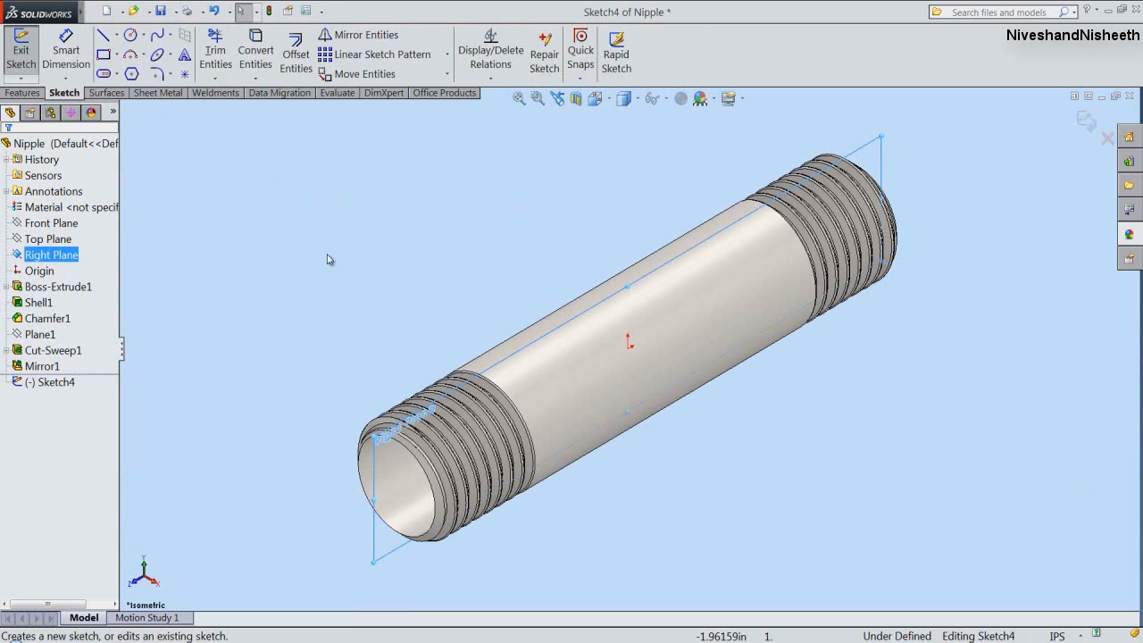
Section the nipple at the Right Plane with zero offset and view the cut face from the right.
click(576, 100)
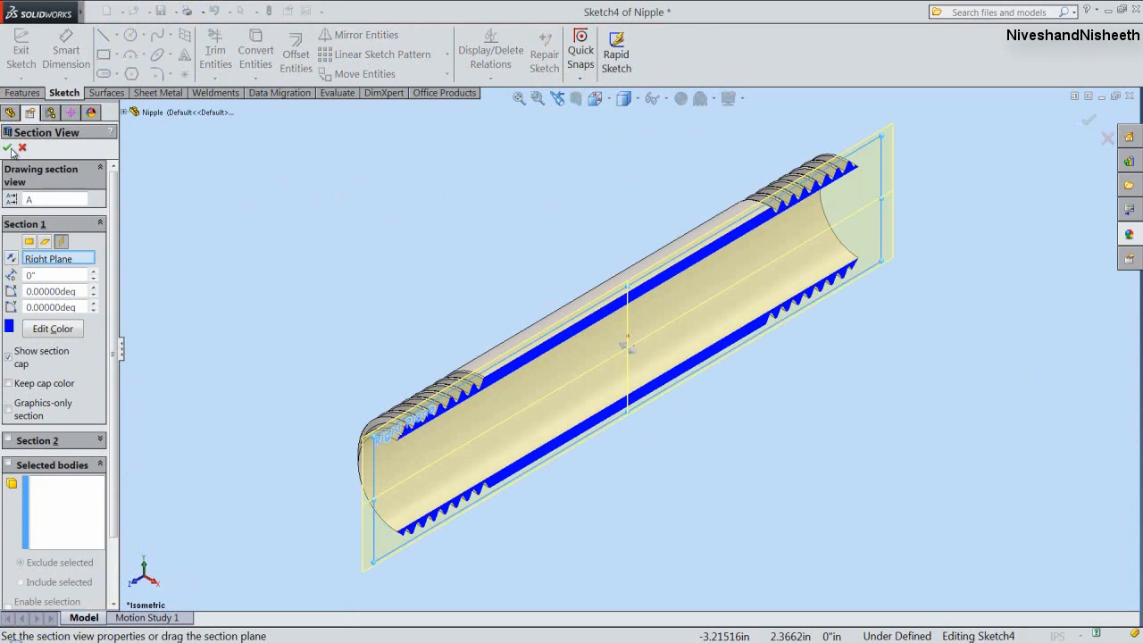
click(9, 149)
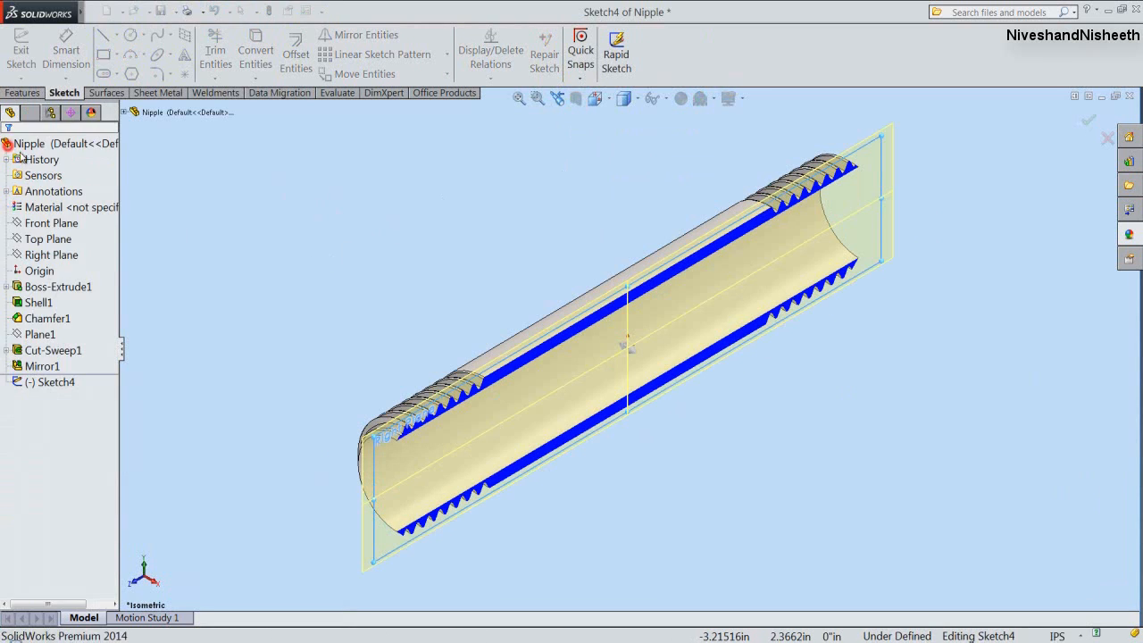
click(595, 99)
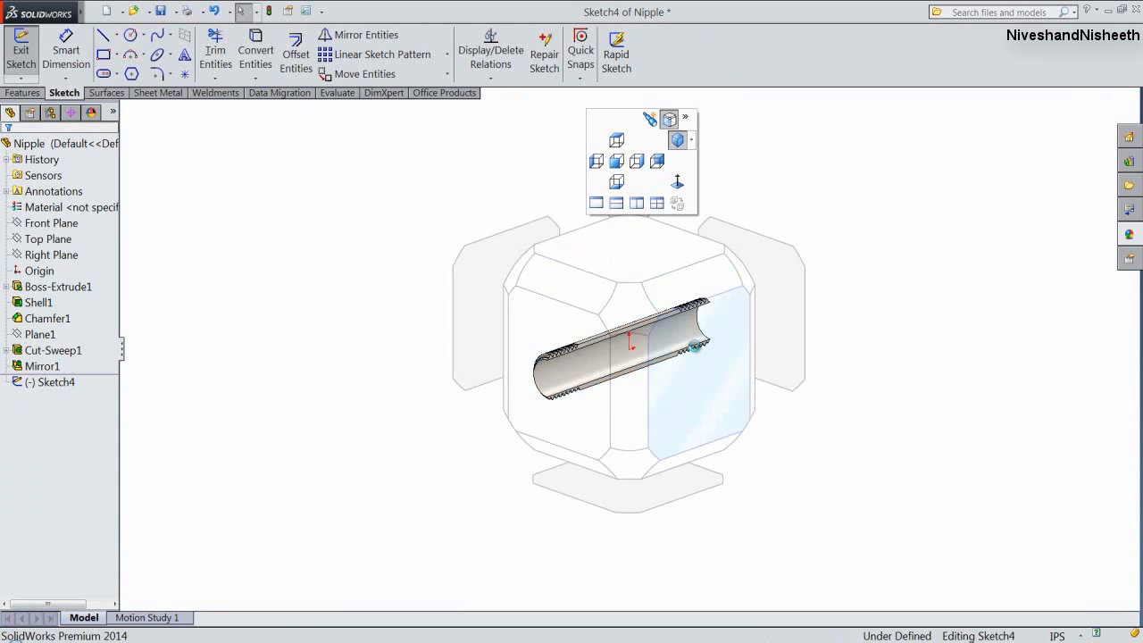
click(695, 345)
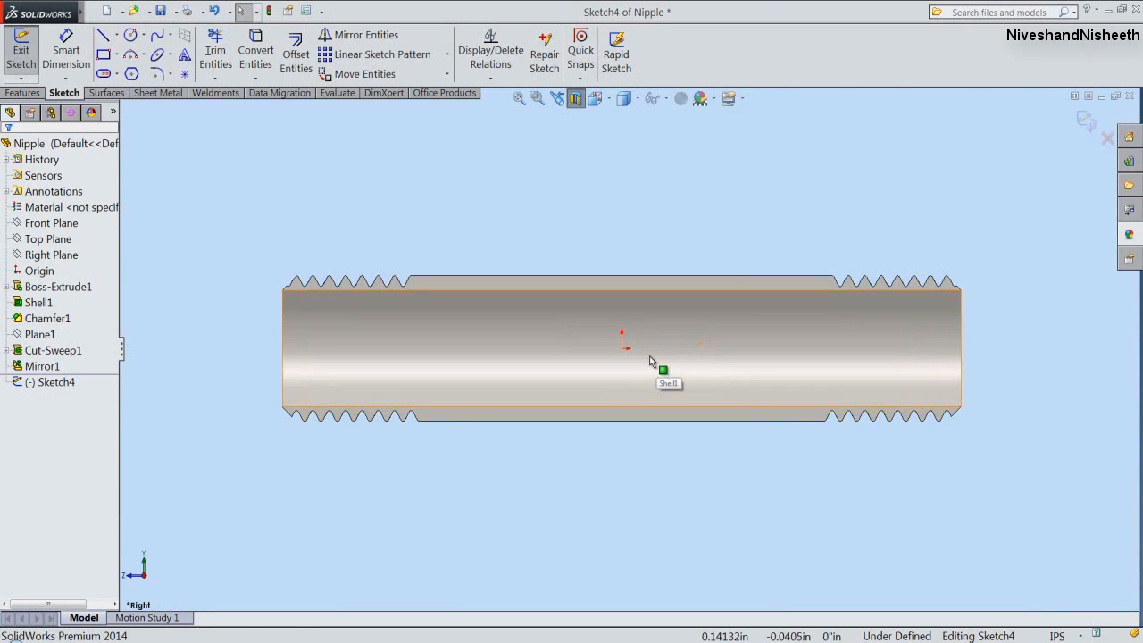
Create intersection curves where the sketch plane cuts the threaded nipple's section.
click(282, 175)
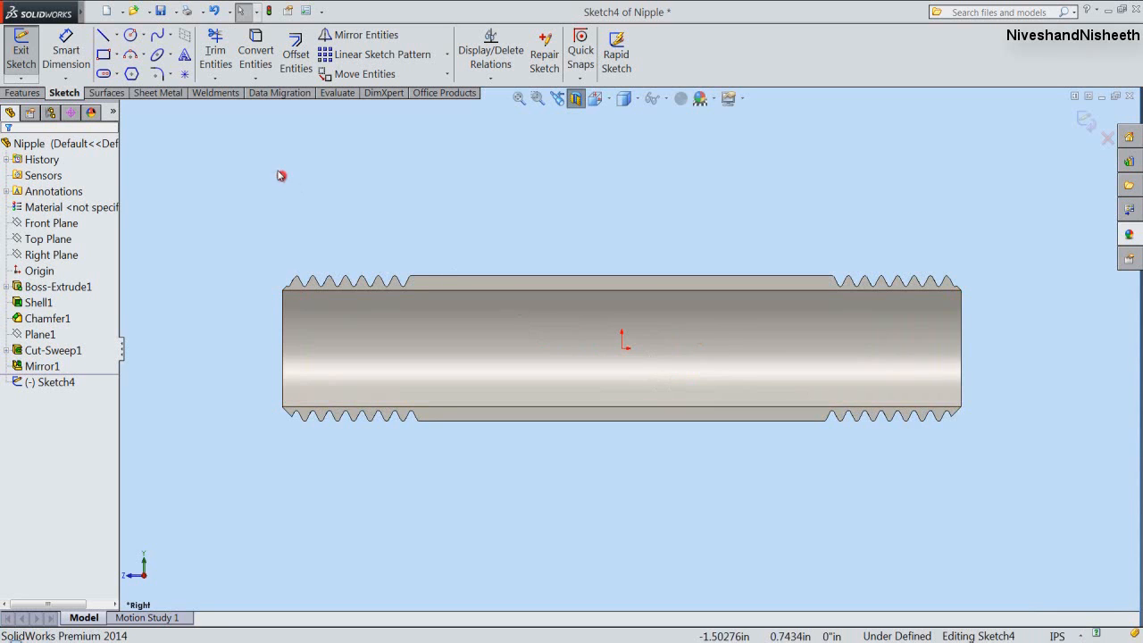
click(255, 80)
click(268, 113)
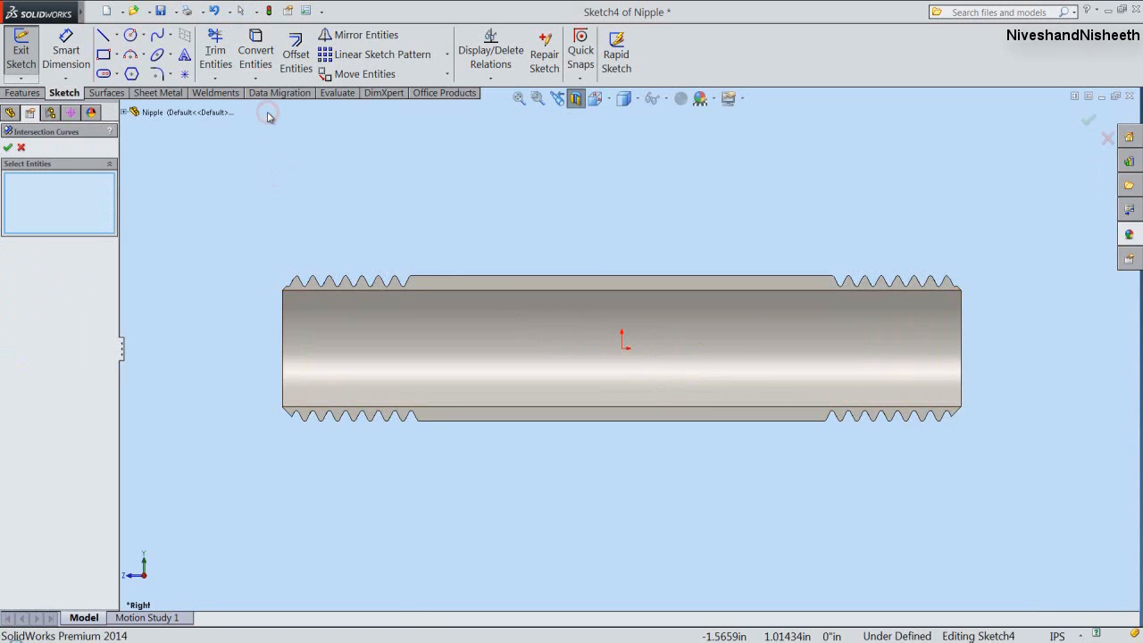
click(8, 149)
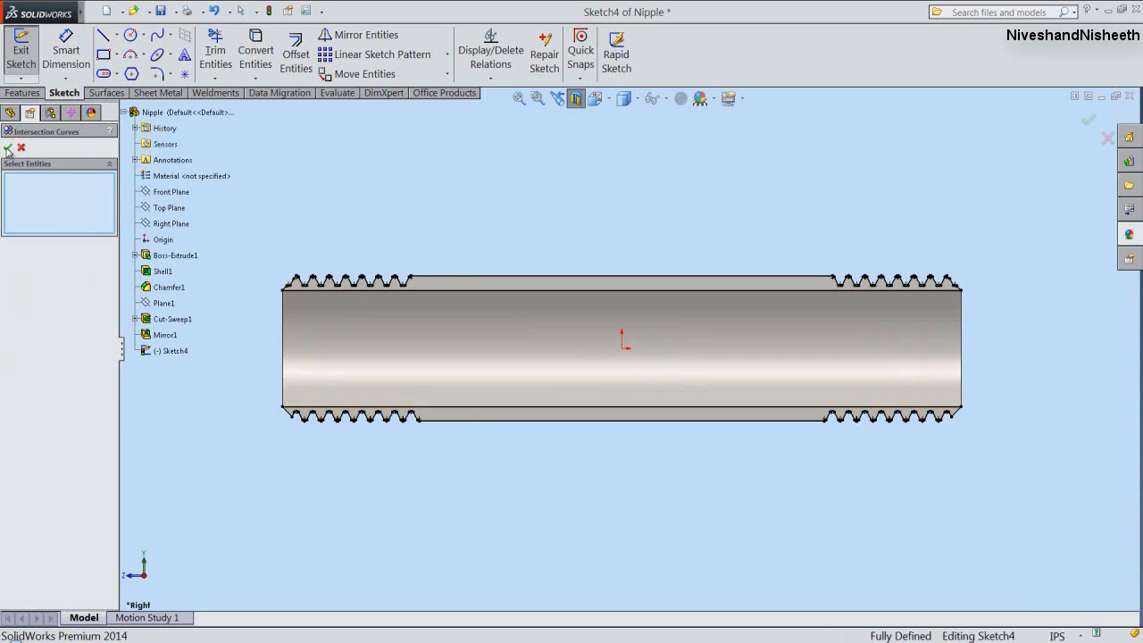
Convert all the intersection curves in the sketch to construction geometry.
drag(259, 245, 982, 489)
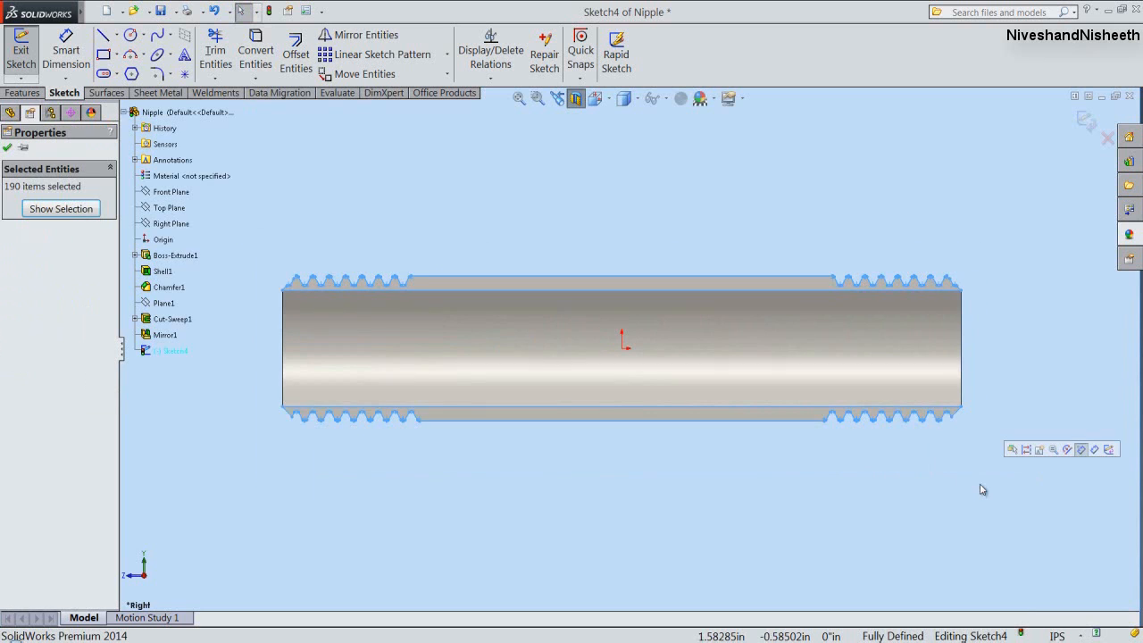
click(1025, 449)
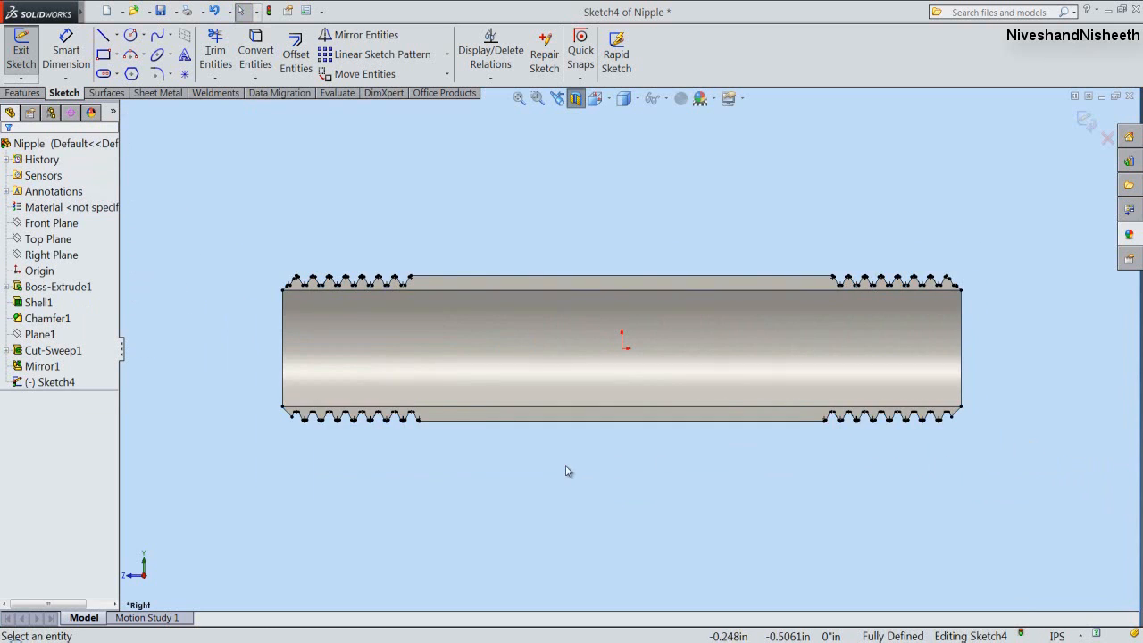
scroll(566, 471, up, 1)
click(523, 459)
scroll(406, 380, down, 1)
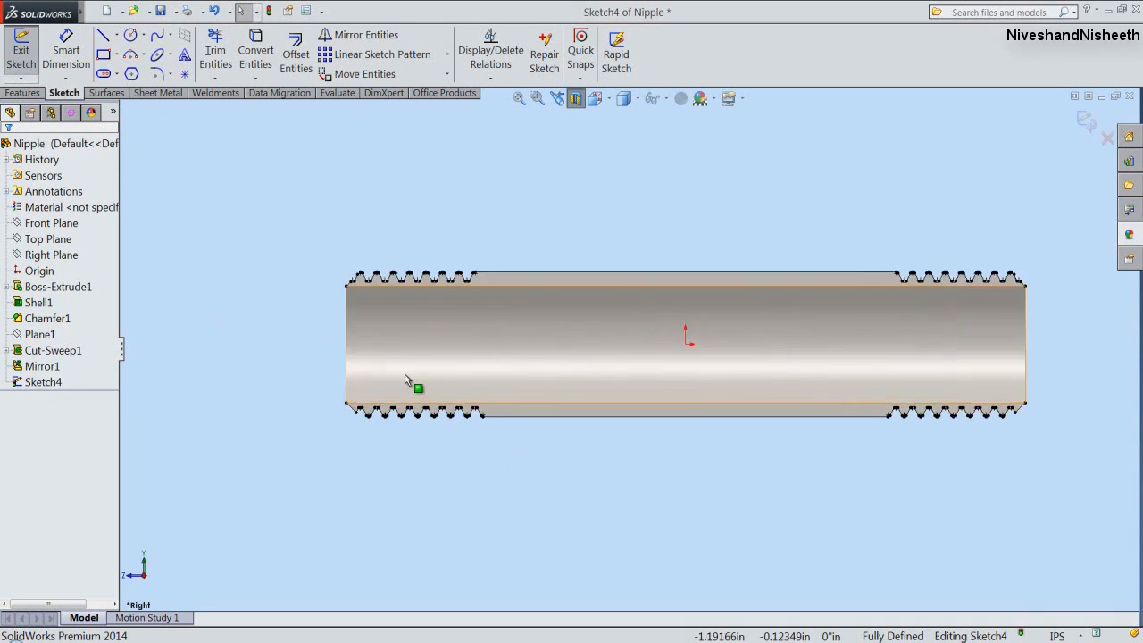
scroll(406, 380, down, 4)
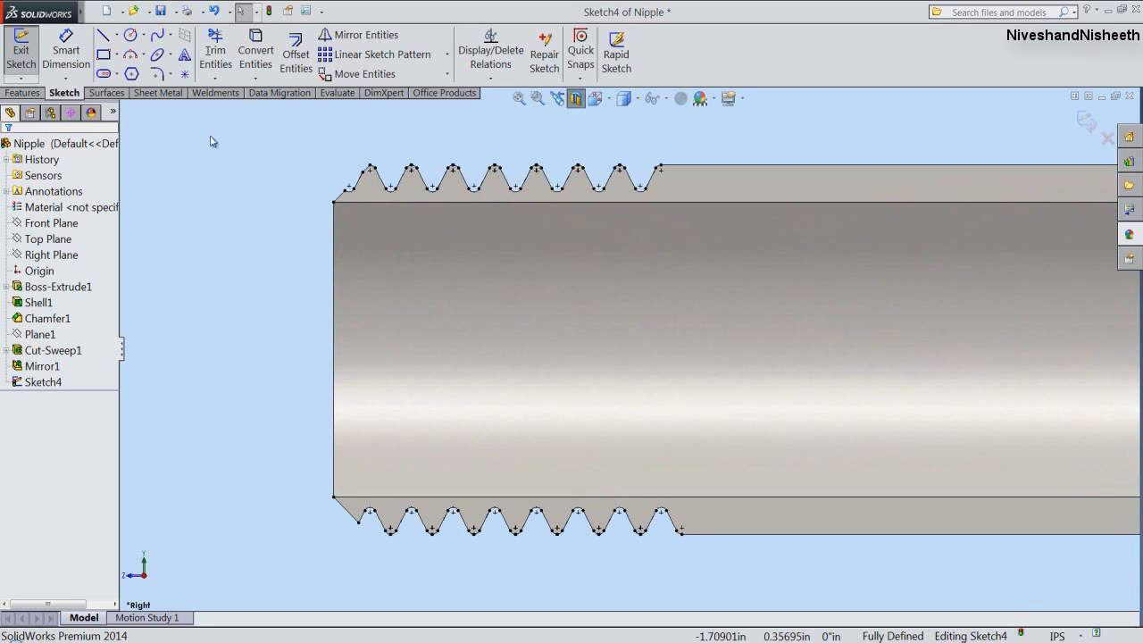
Sketch a corner rectangle about 0.60 in long and 0.53 in high spanning the thread roots at the nipple's +Z end.
click(103, 58)
scroll(359, 211, down, 2)
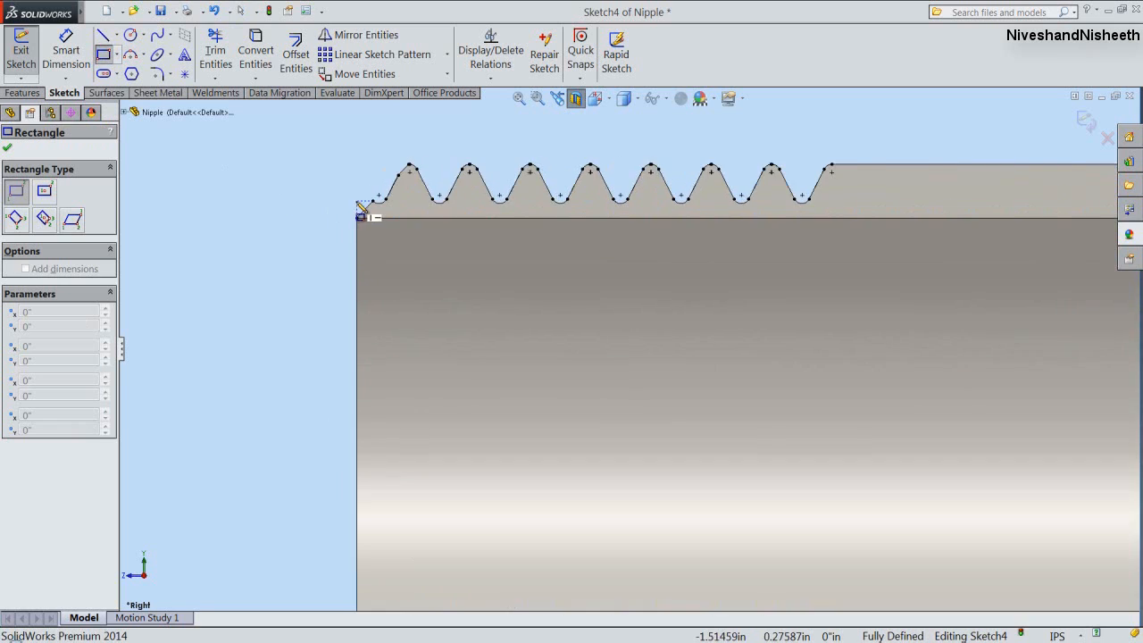
scroll(359, 210, down, 2)
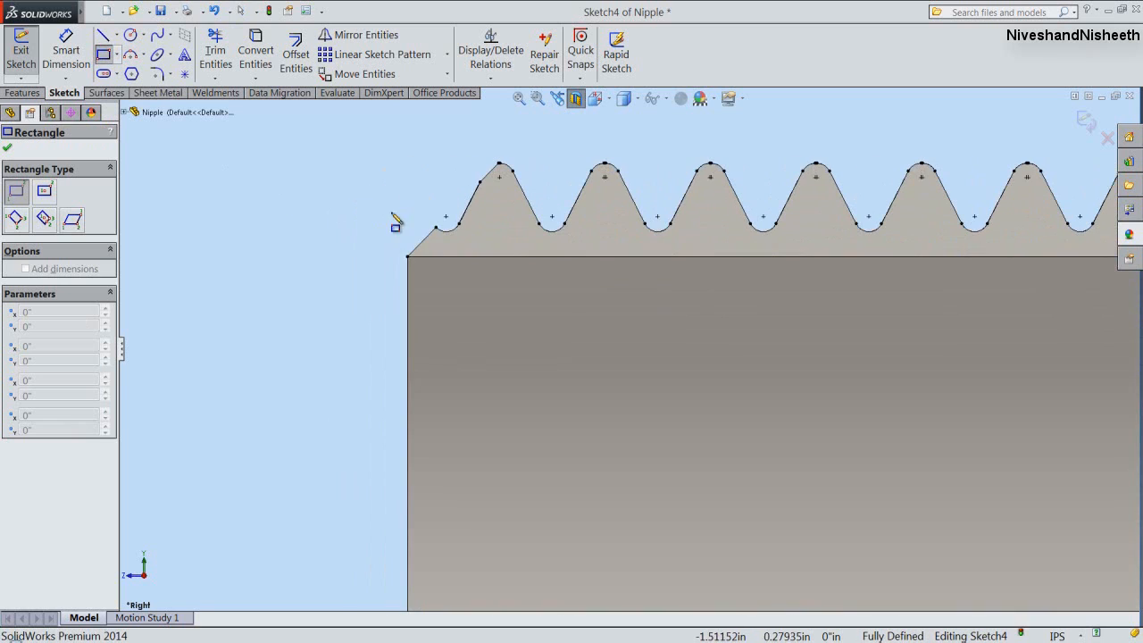
click(455, 238)
scroll(482, 274, up, 2)
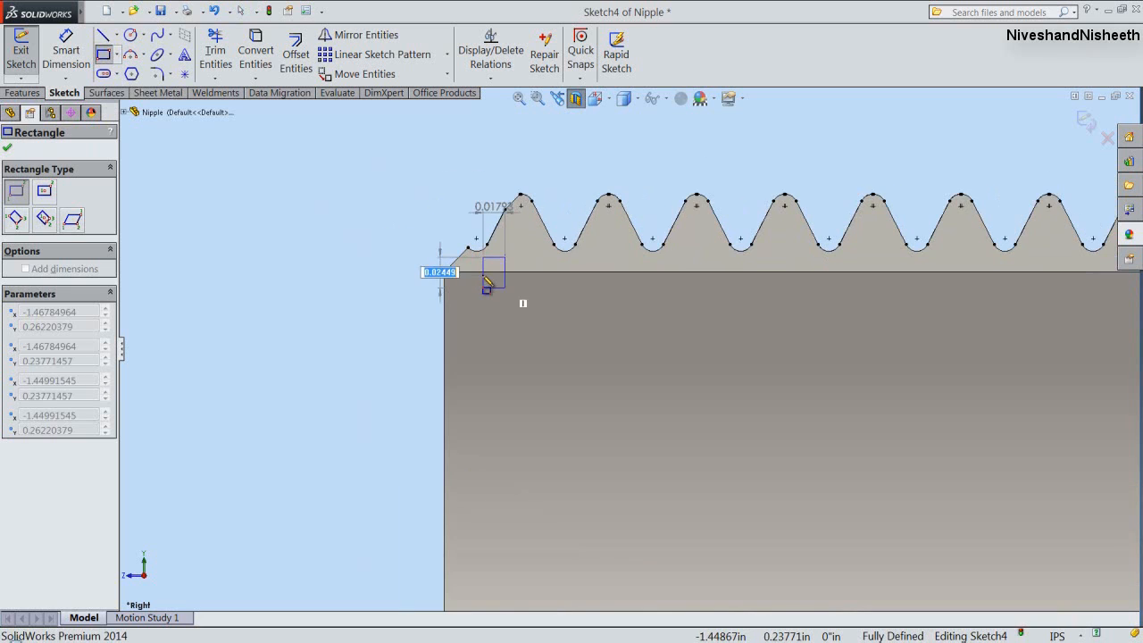
scroll(486, 284, up, 3)
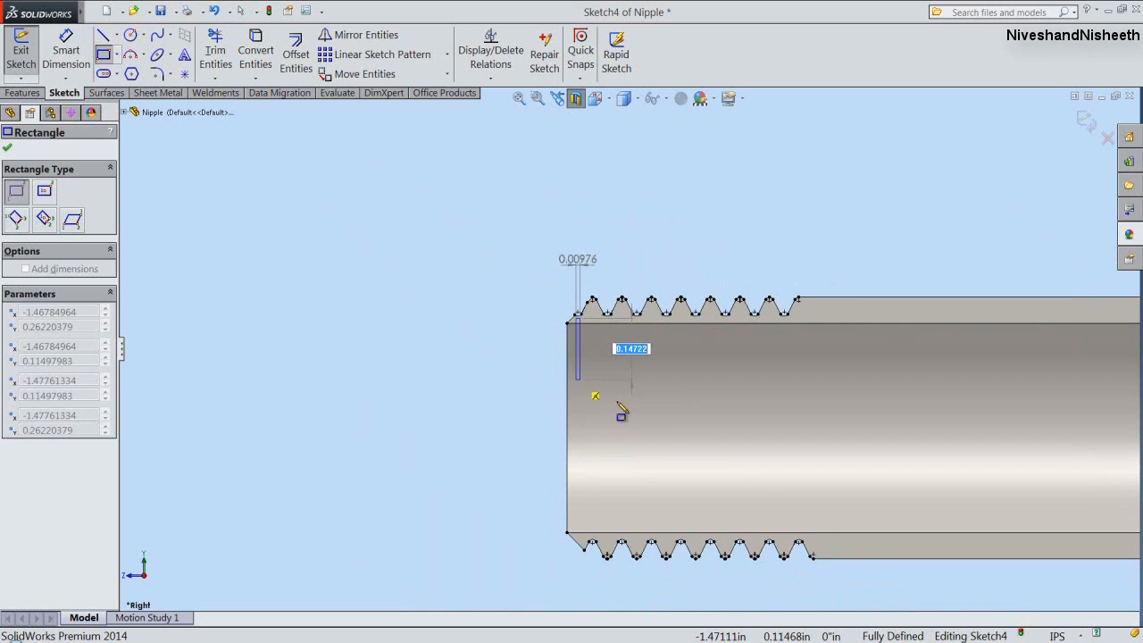
click(826, 541)
right_click(607, 234)
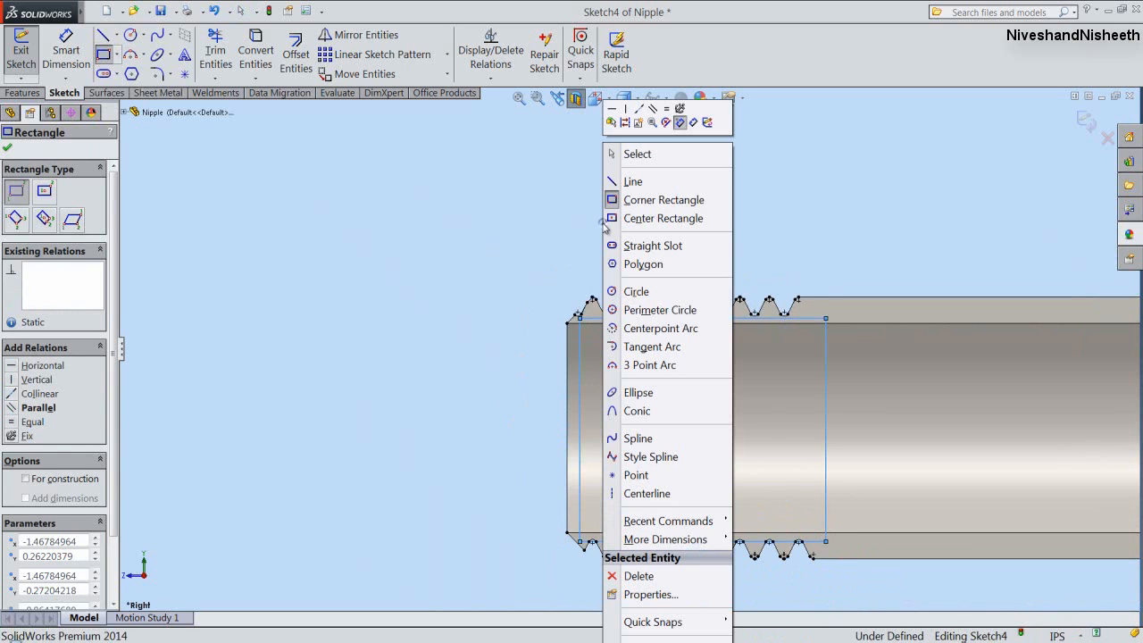
click(636, 155)
Make the rectangle's upper line tangent to a root arc of the upper thread profile.
scroll(616, 329, down, 4)
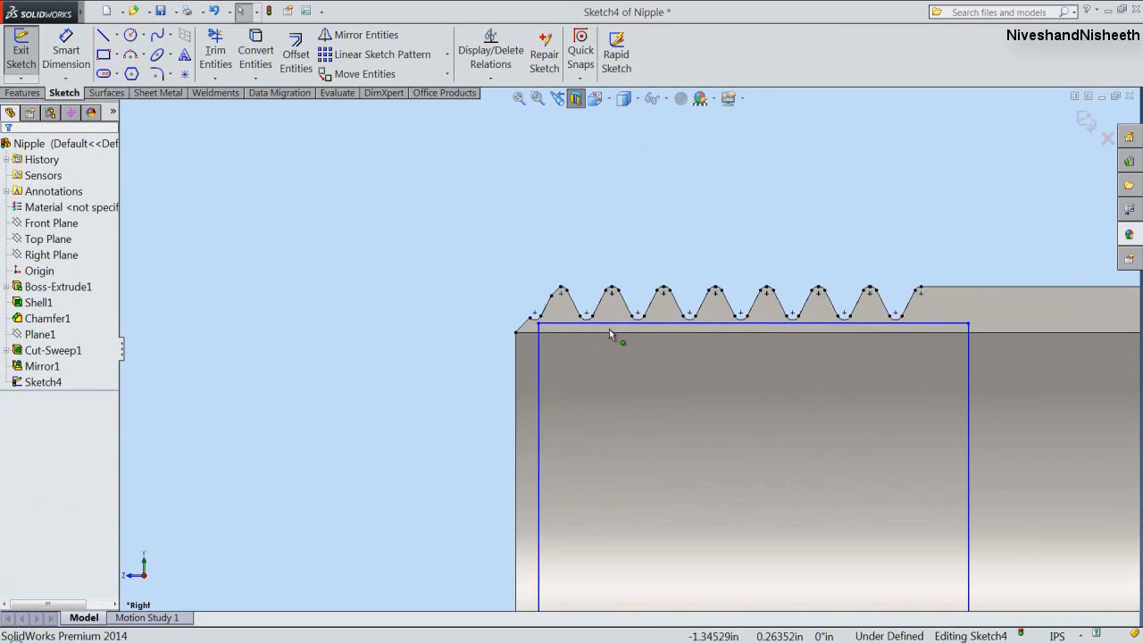
scroll(589, 337, down, 2)
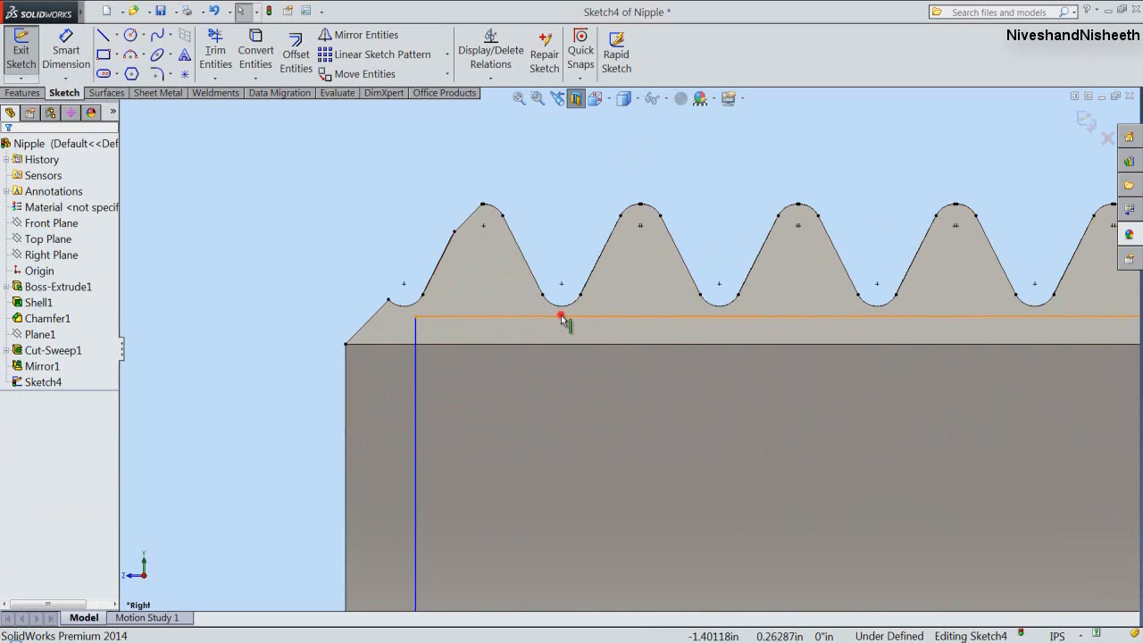
click(565, 316)
ctrl+click(565, 306)
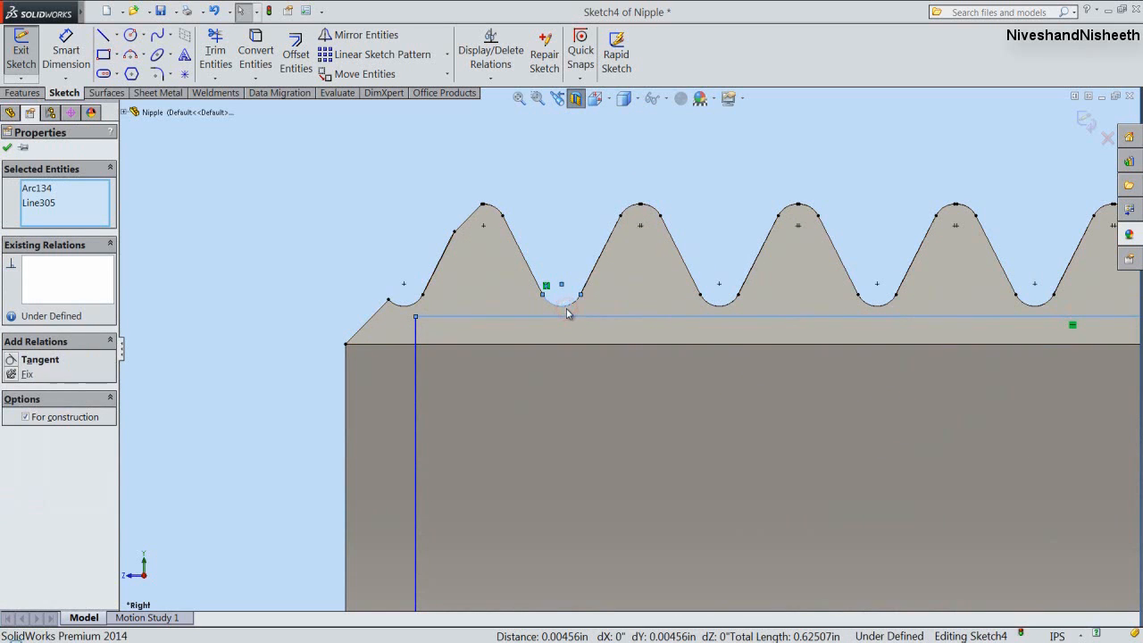
click(598, 257)
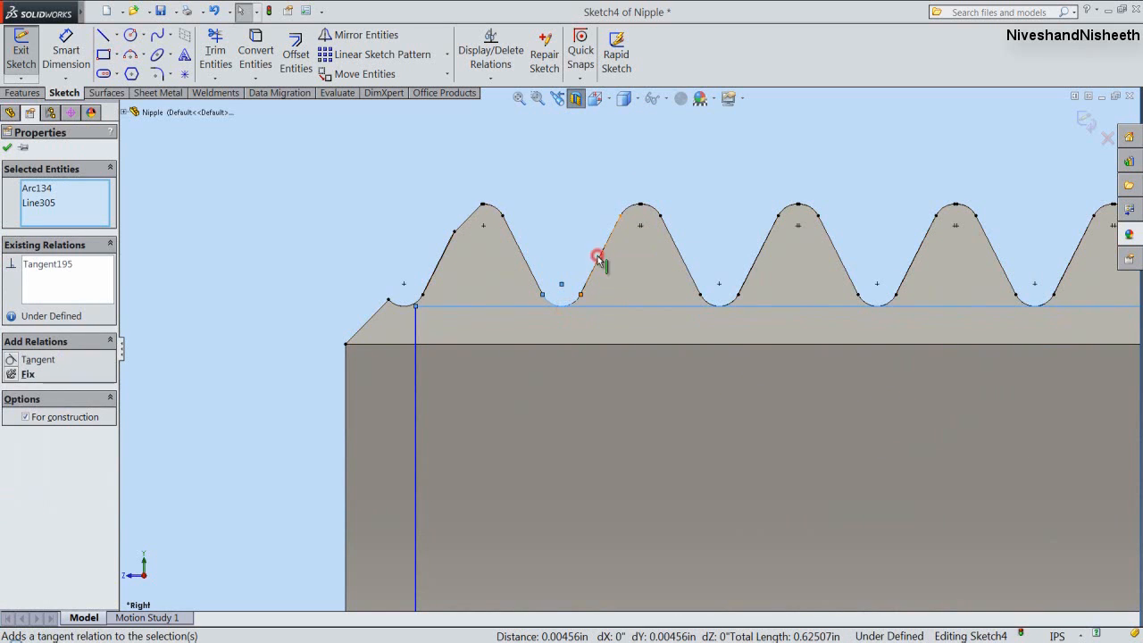
click(561, 217)
Make the rectangle's lower line tangent to a root arc of the lower thread profile.
scroll(561, 217, up, 5)
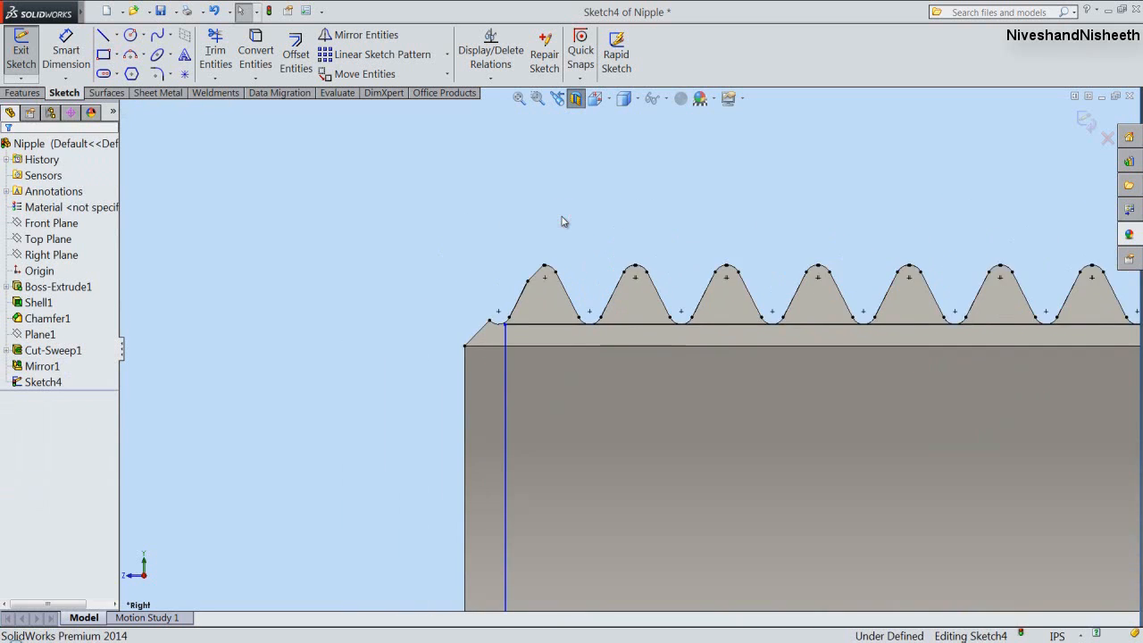
scroll(685, 394, up, 2)
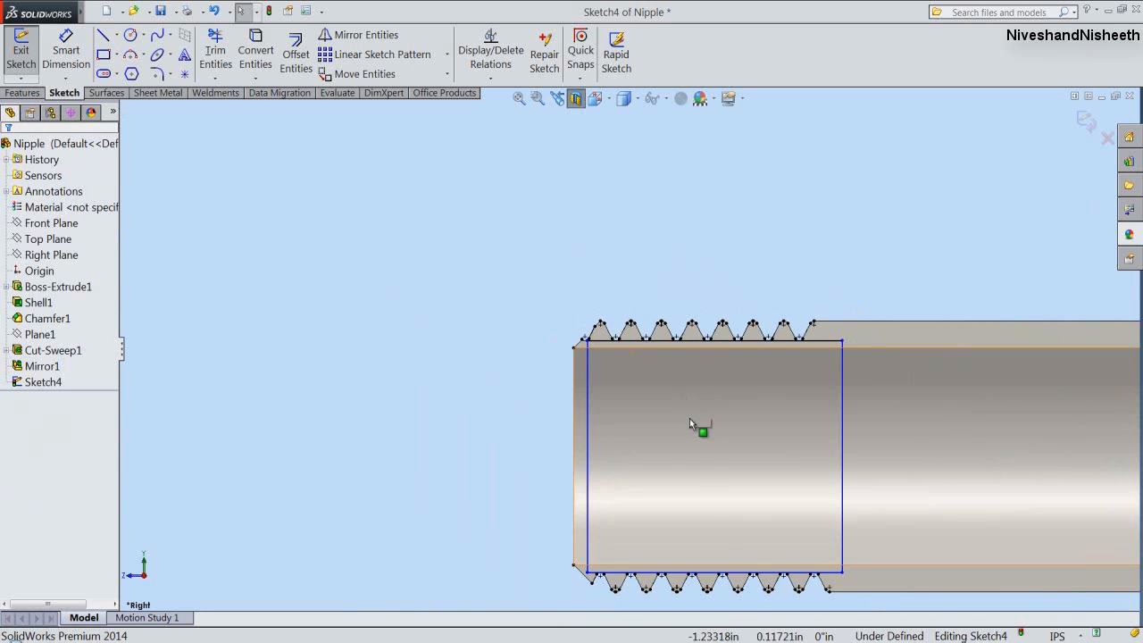
click(740, 571)
scroll(739, 576, down, 5)
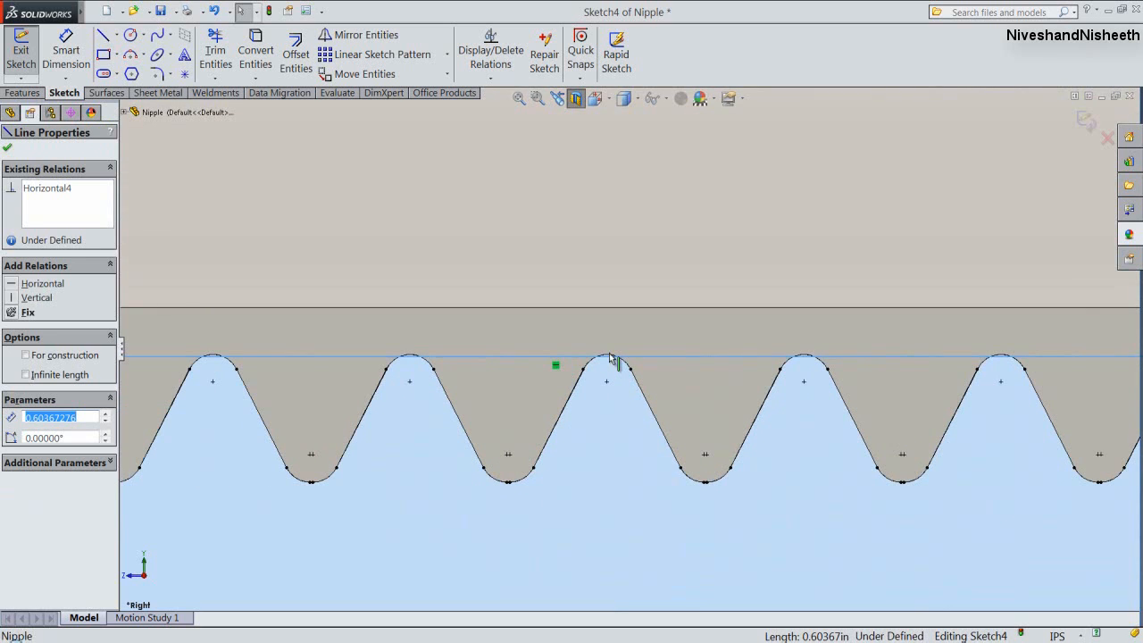
click(626, 364)
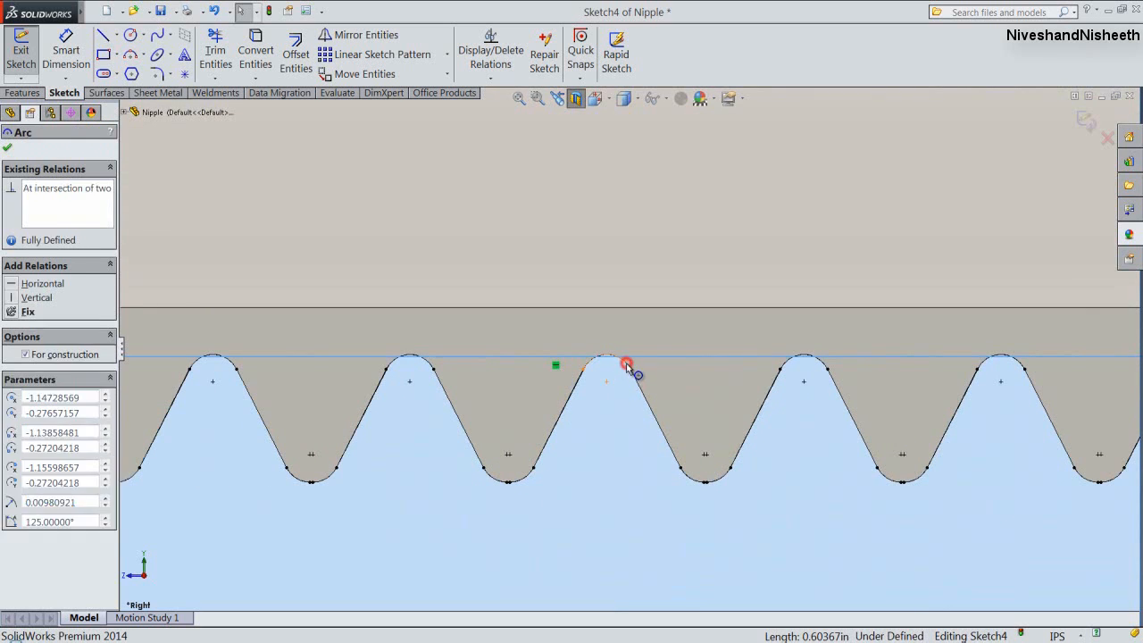
ctrl+click(633, 373)
click(627, 376)
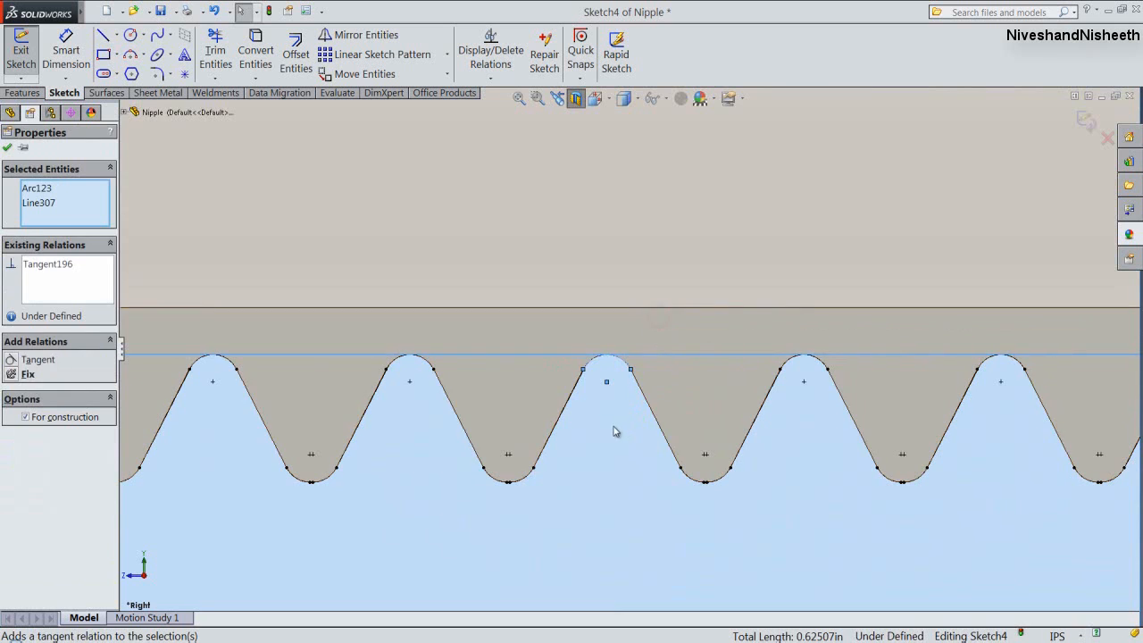
click(613, 427)
click(518, 98)
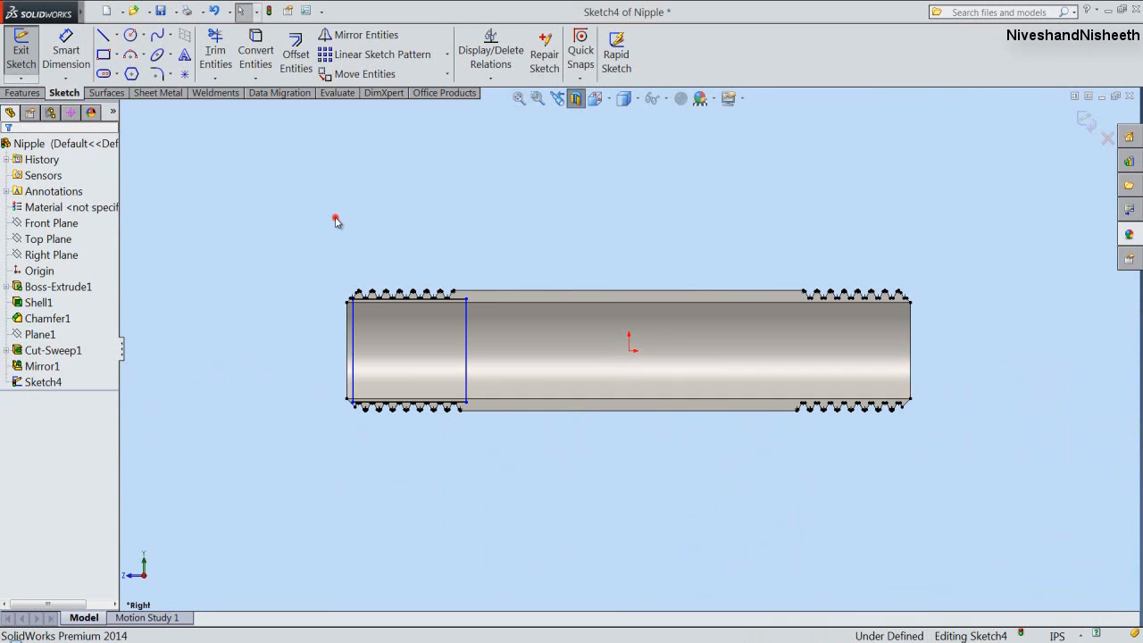
Add a driven dimension between the rectangle's upper and lower lines to capture the thread's root diameter.
scroll(415, 336, down, 3)
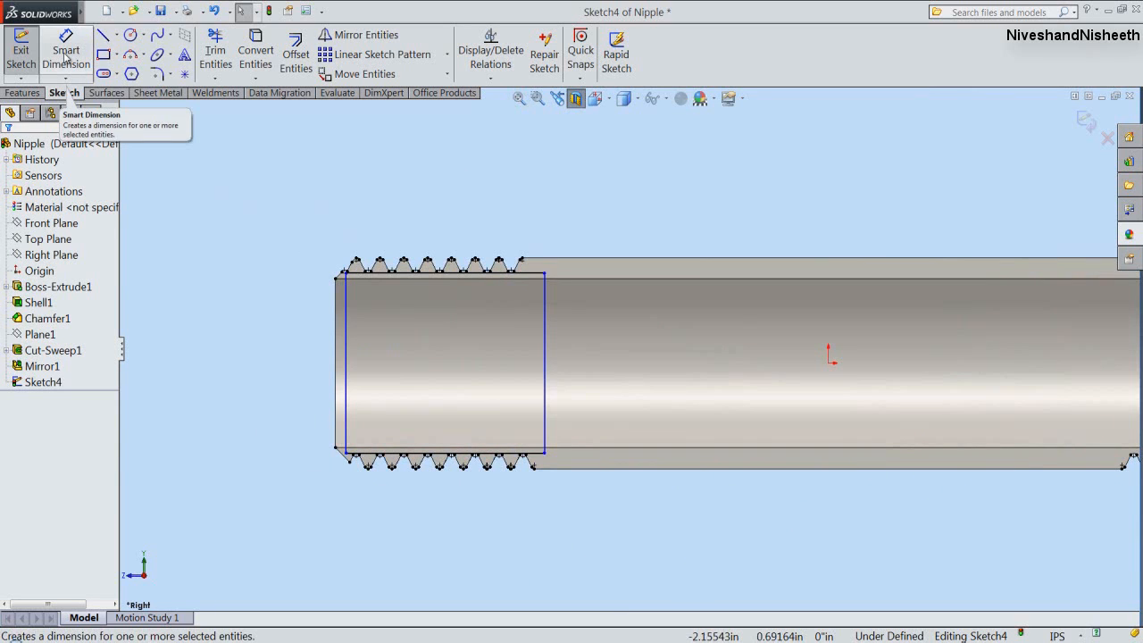
click(64, 55)
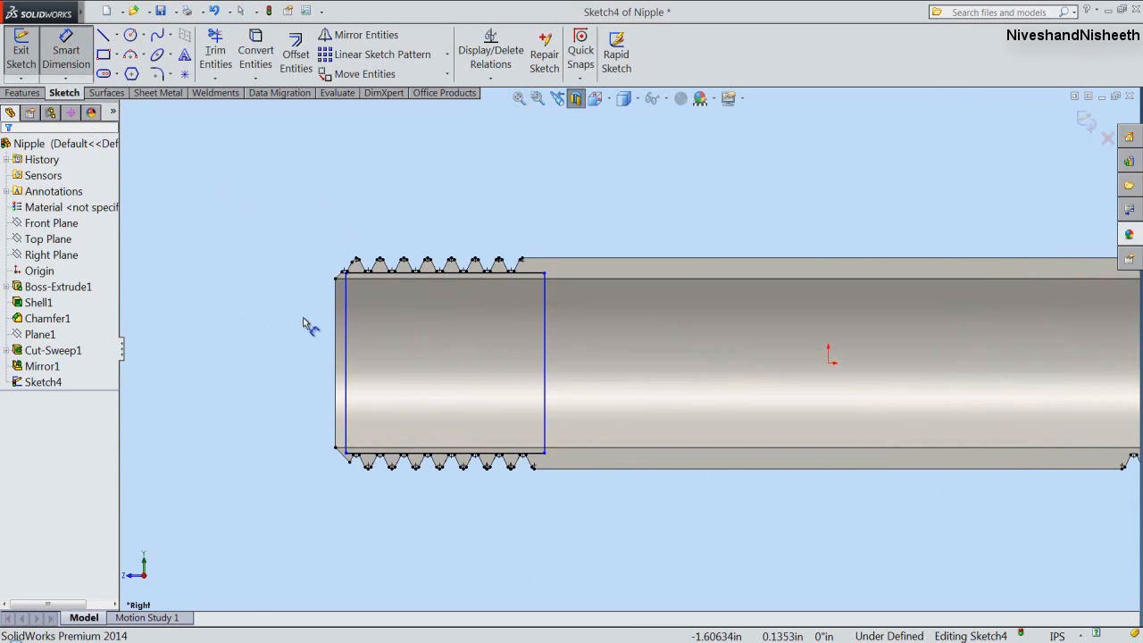
click(379, 274)
scroll(374, 402, down, 3)
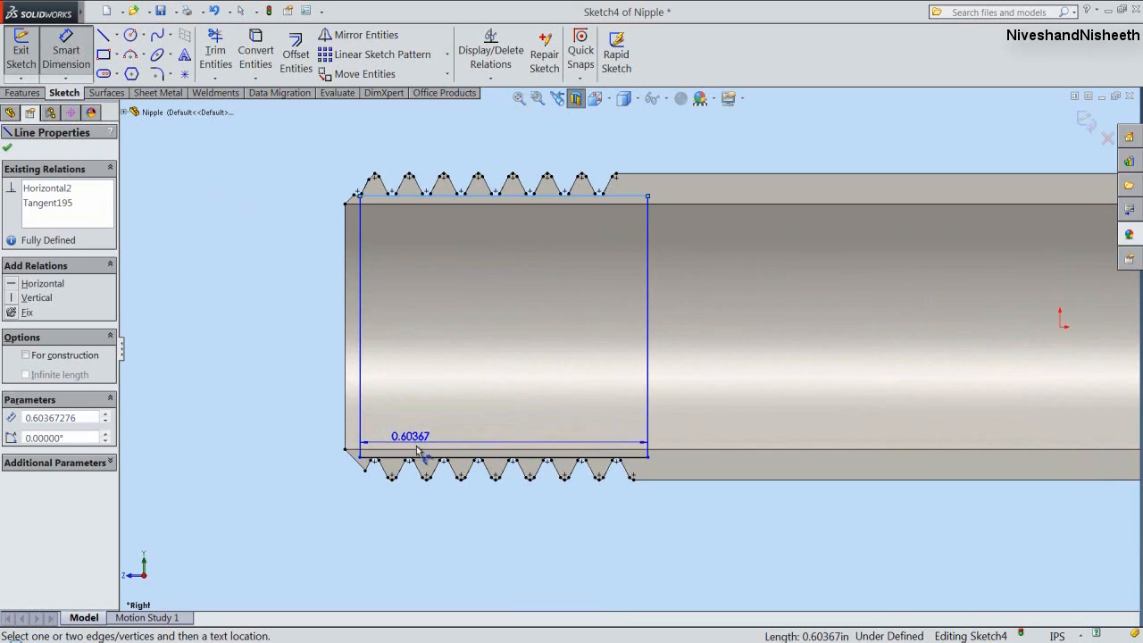
click(427, 453)
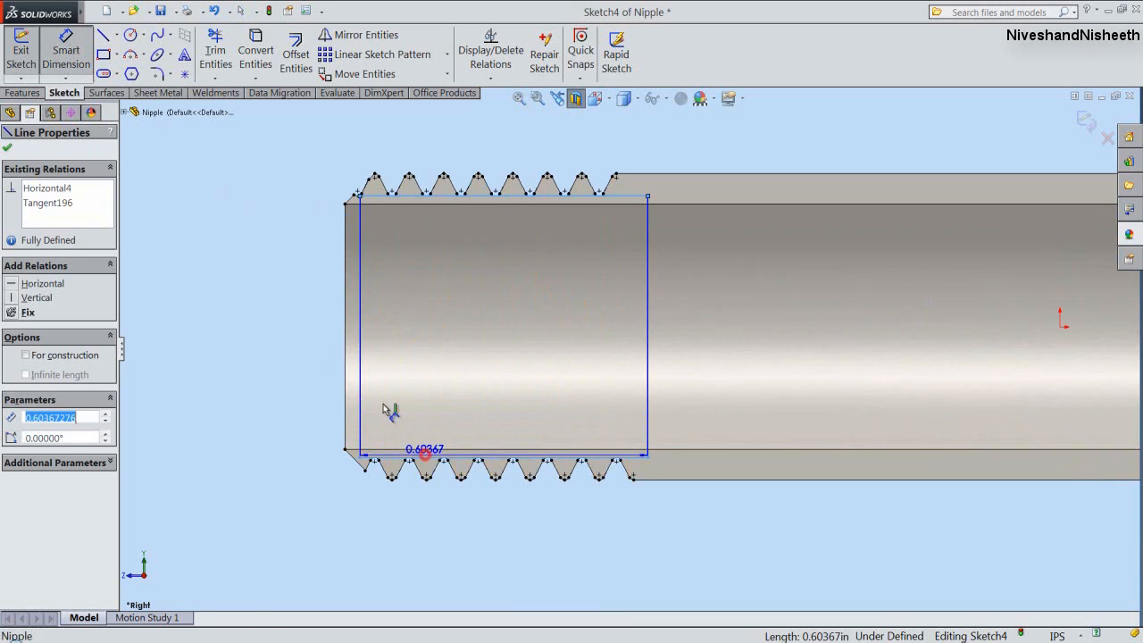
click(314, 335)
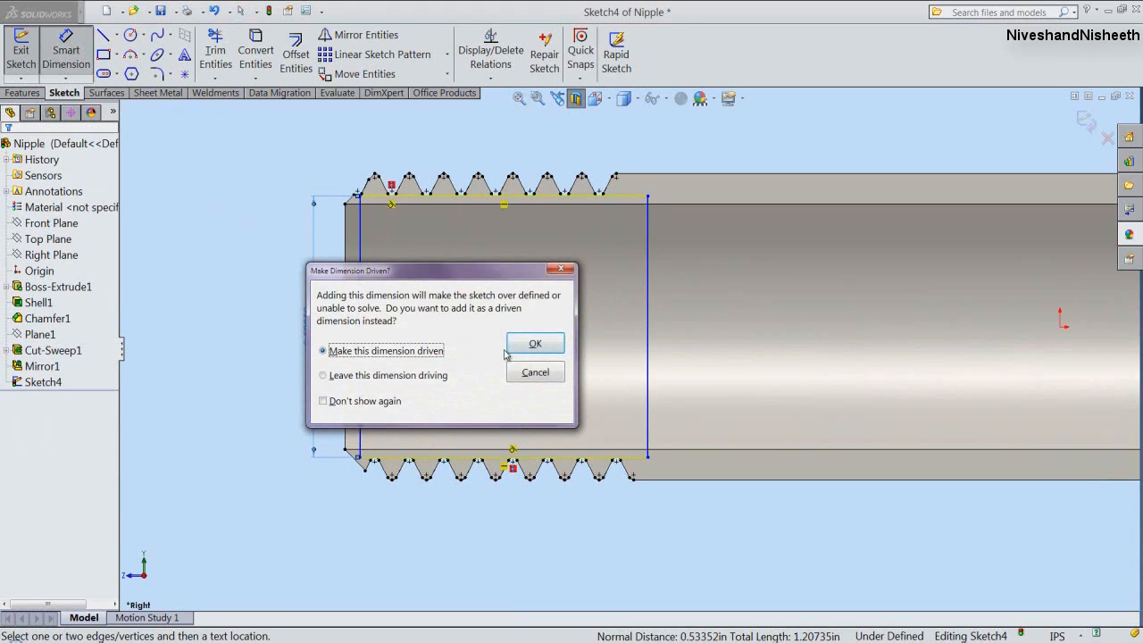
click(534, 344)
click(297, 355)
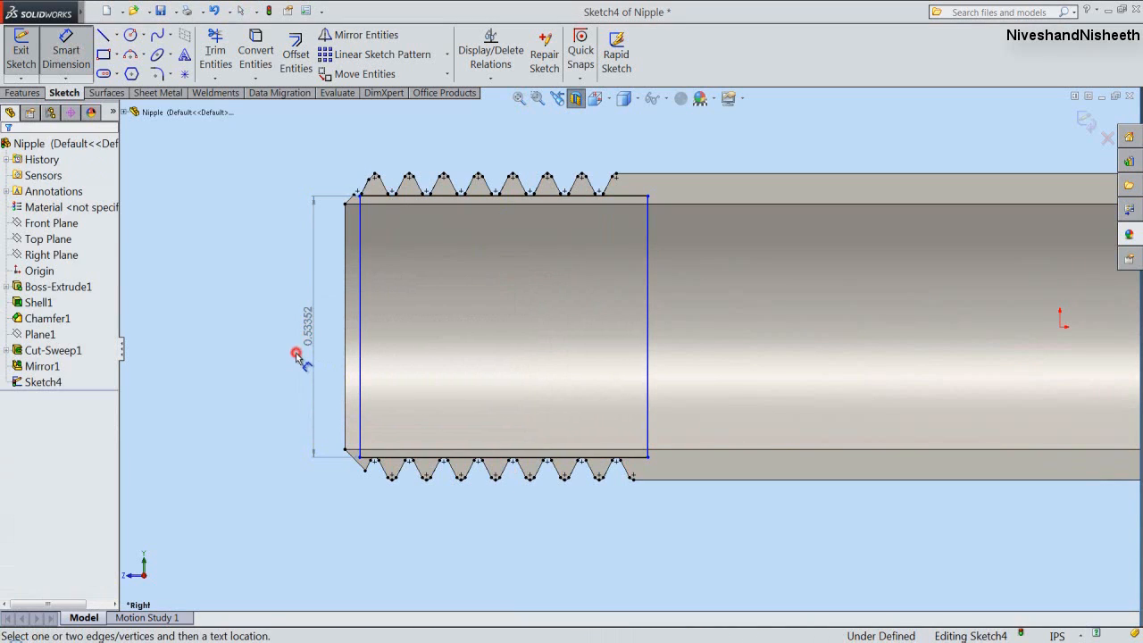
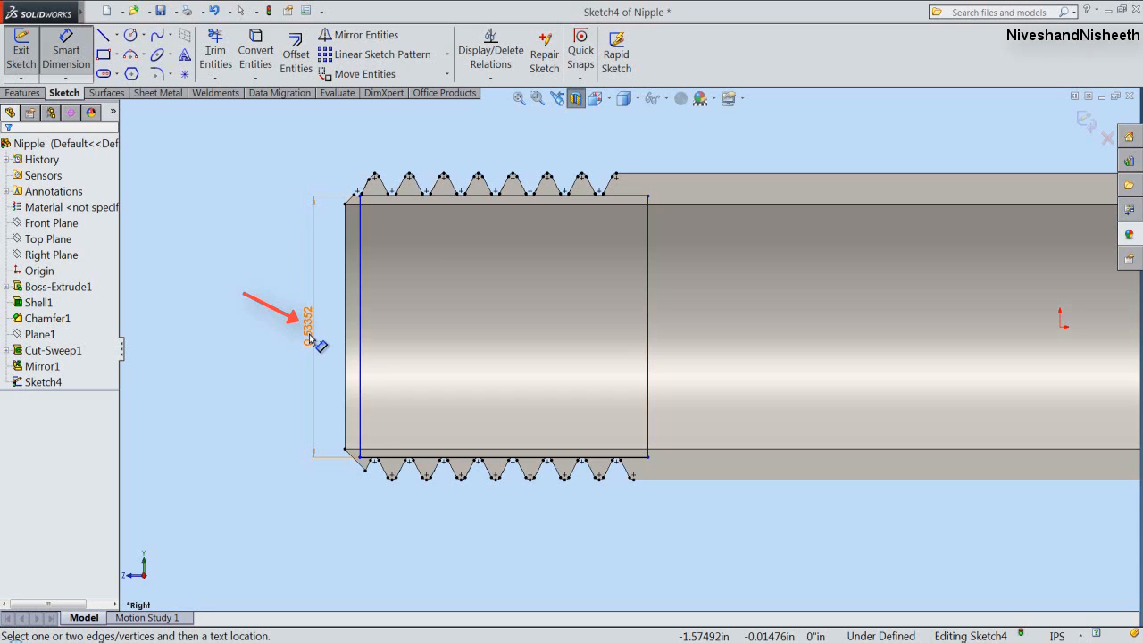
click(309, 337)
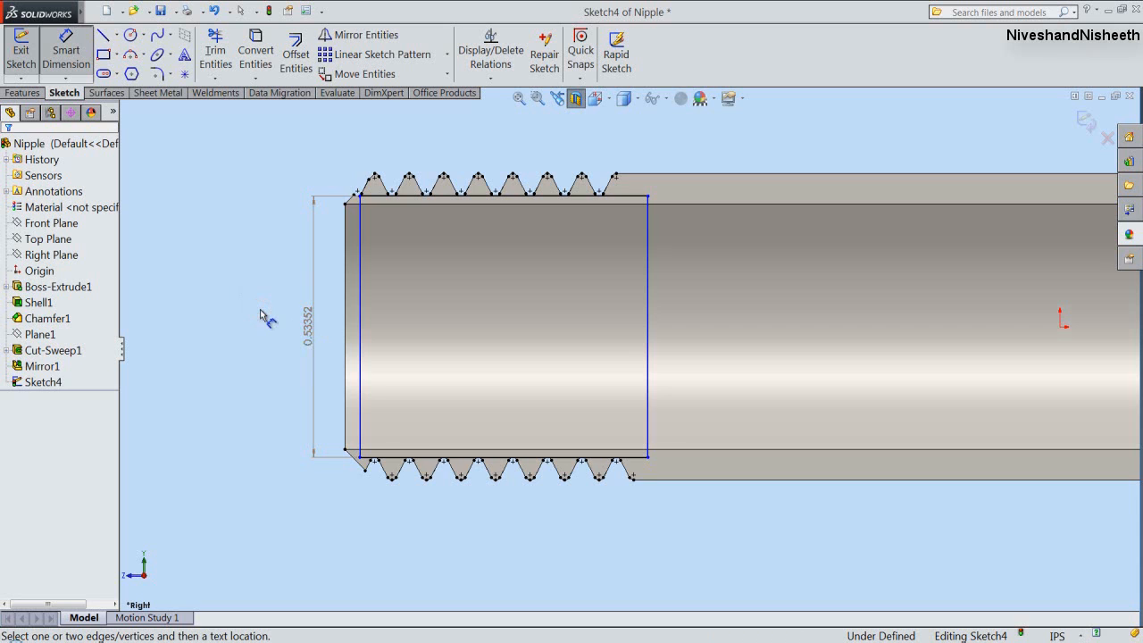
Convert the rectangle to construction geometry and exit the sketch with the section view turned off.
right_click(260, 314)
click(284, 203)
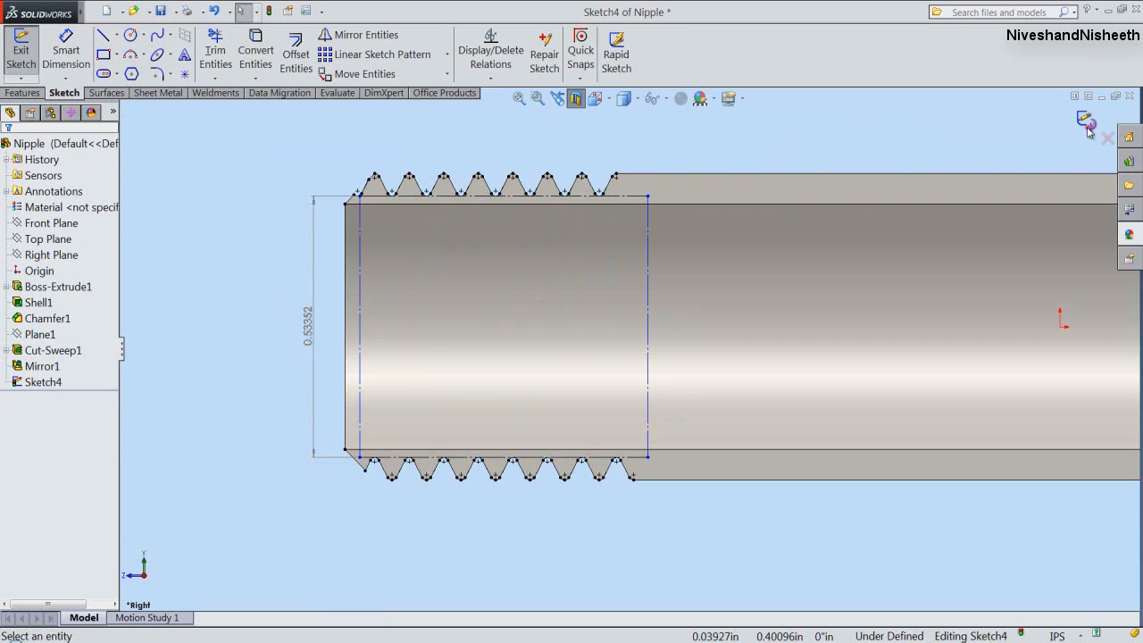
click(577, 102)
Save the nipple part in isometric view and close it to return to the new part's open sketch.
click(598, 106)
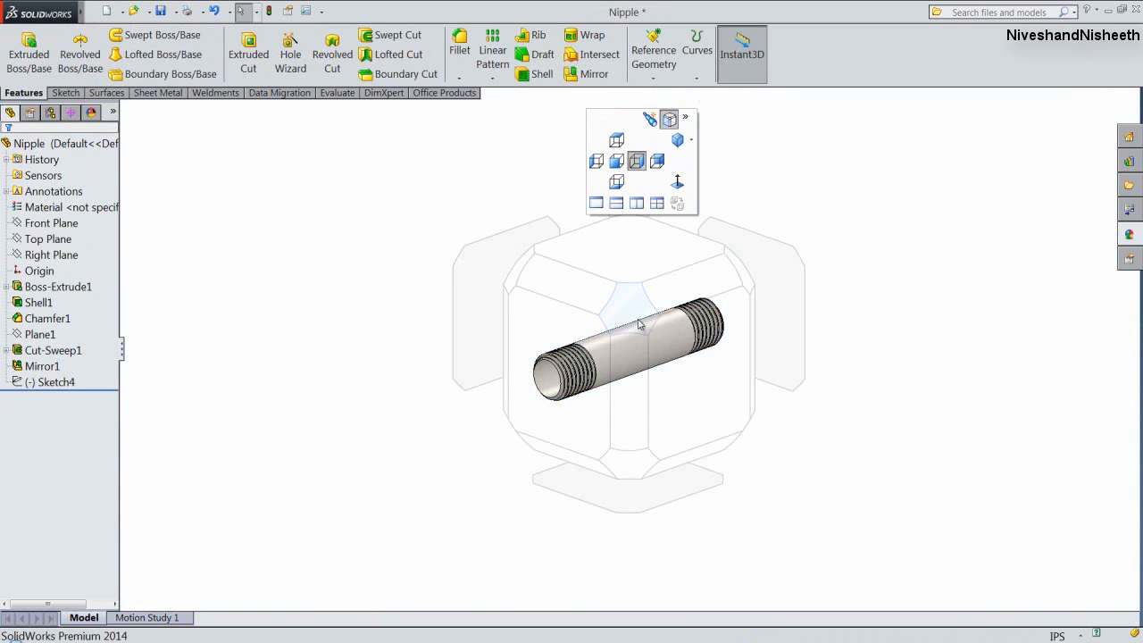
click(634, 314)
key(ctrl+s)
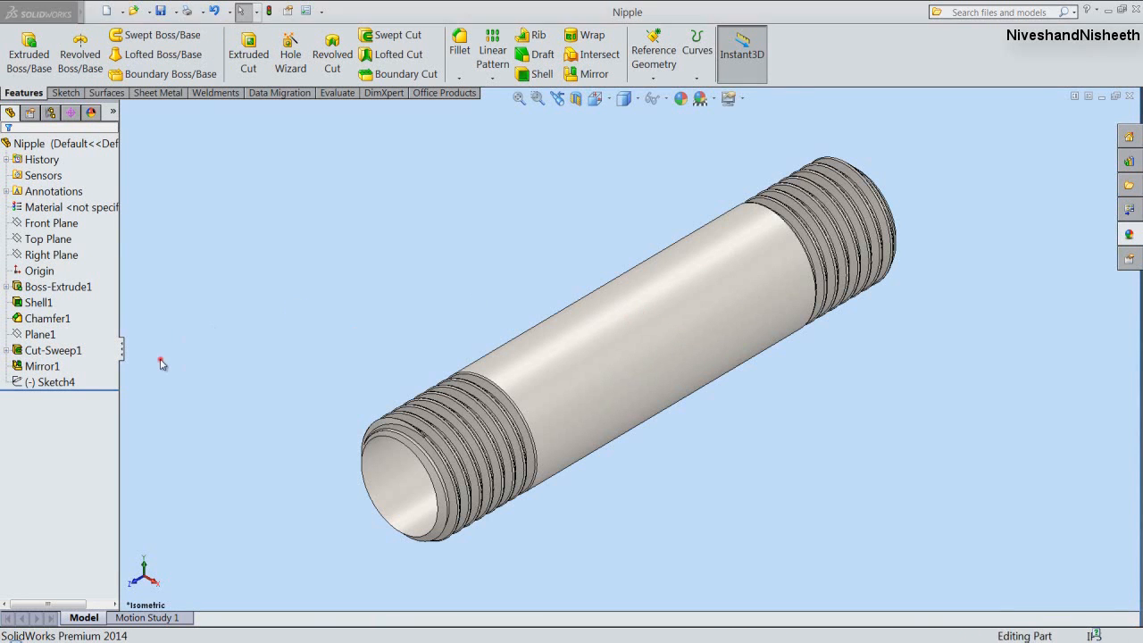
click(1129, 97)
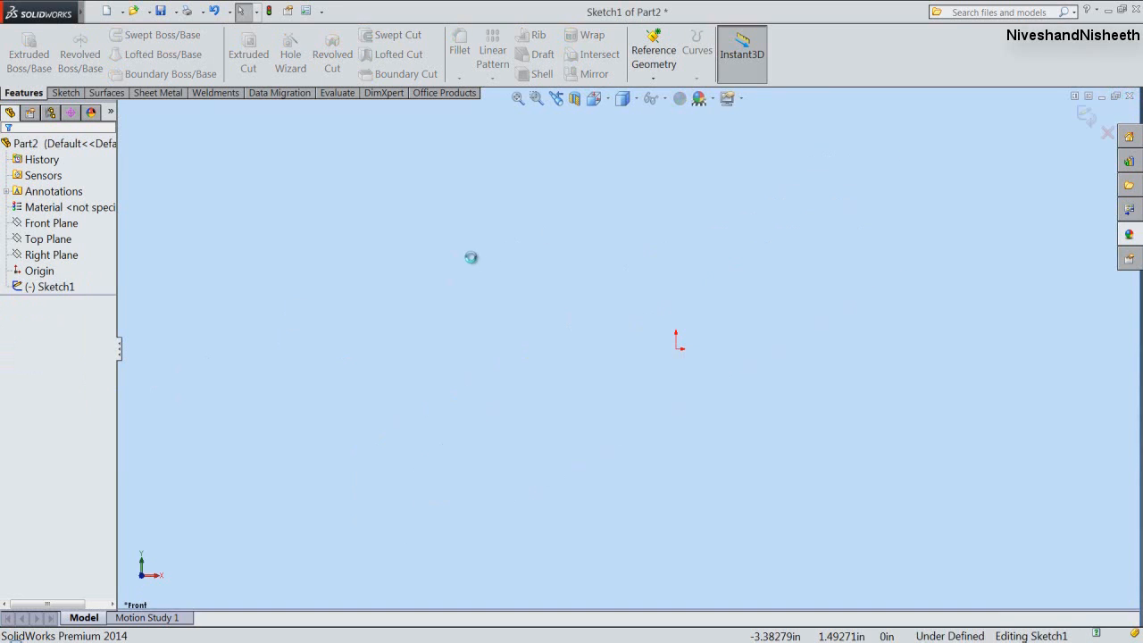
click(556, 292)
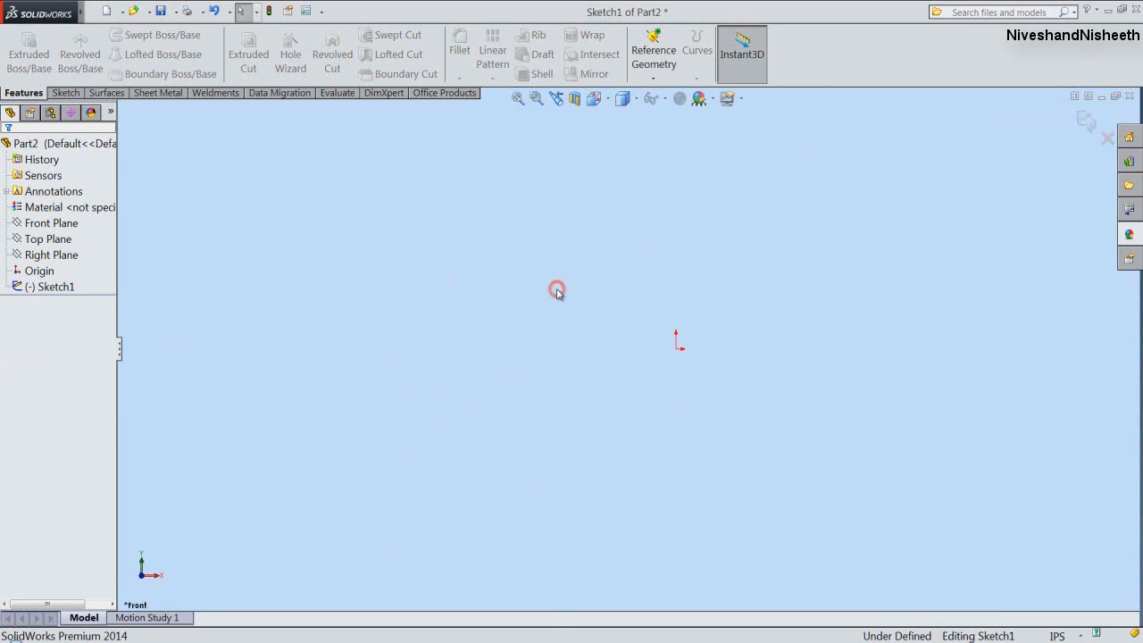
Sketch a circle centred on the origin with a diameter of 0.53352 in.
right_click(557, 293)
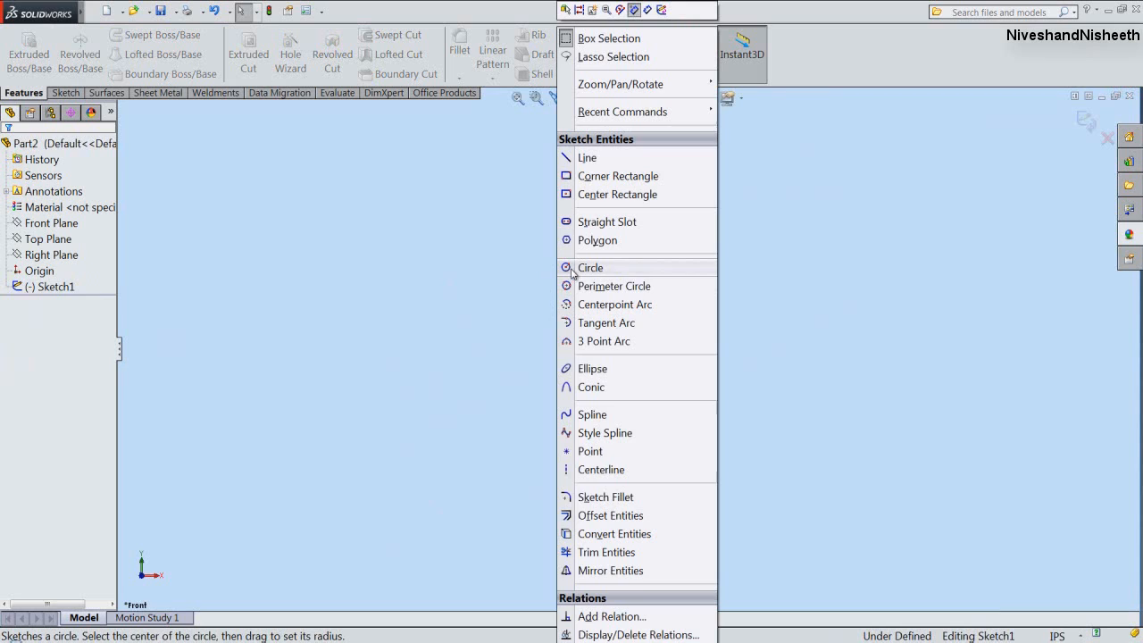
click(590, 267)
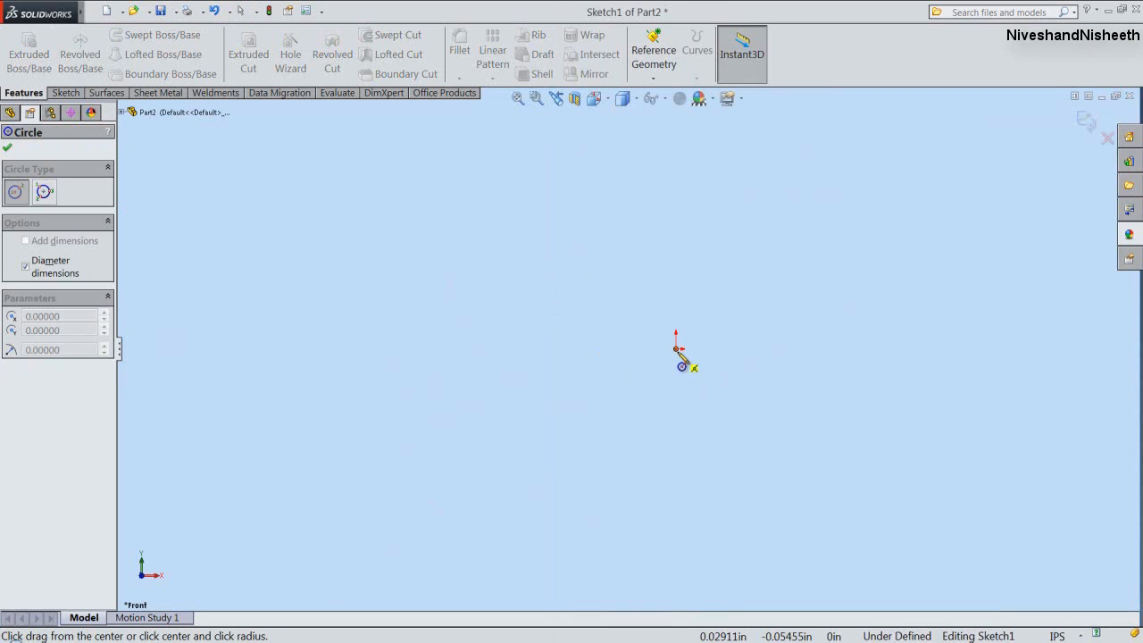
drag(676, 348, 759, 439)
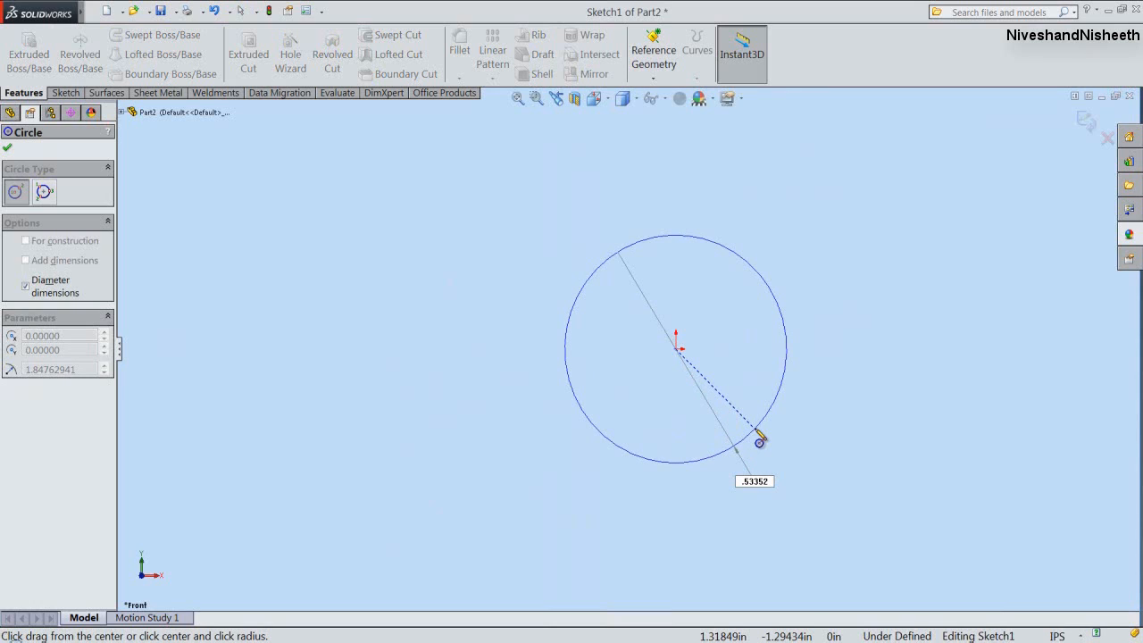
key(Return)
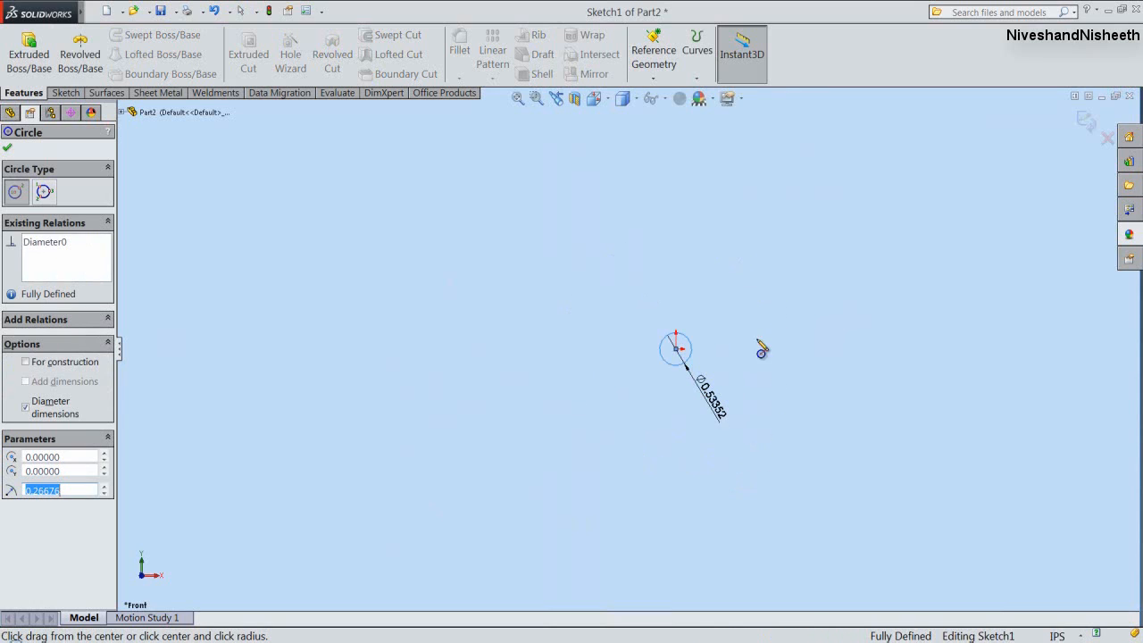
right_click(768, 352)
click(803, 156)
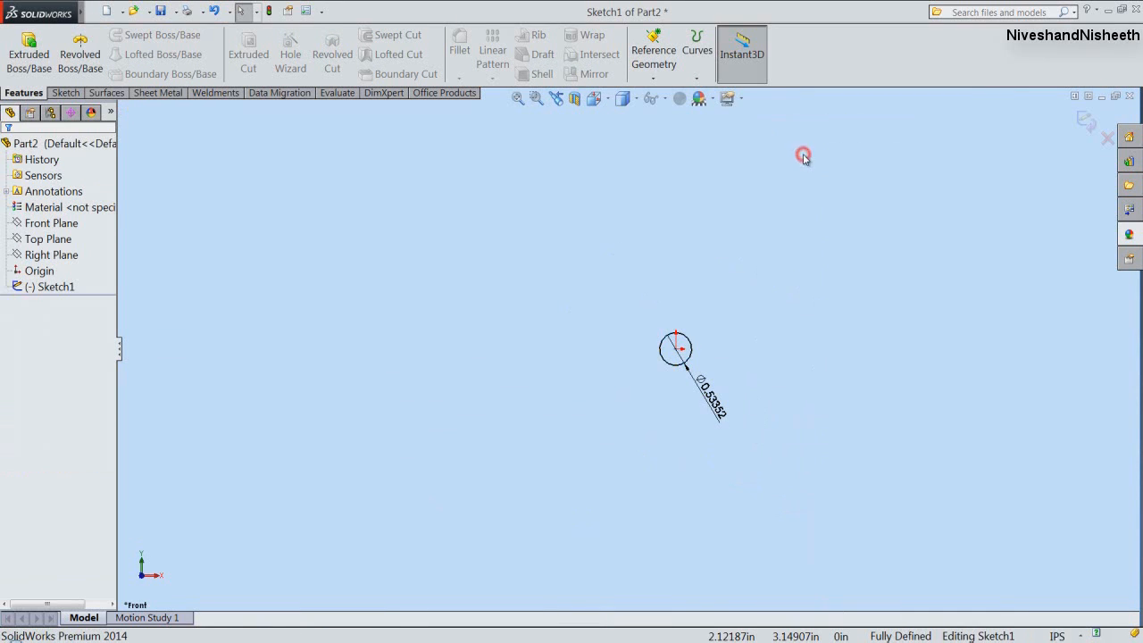
Reposition the circle's diameter dimension so its text sits inside the circle.
click(518, 99)
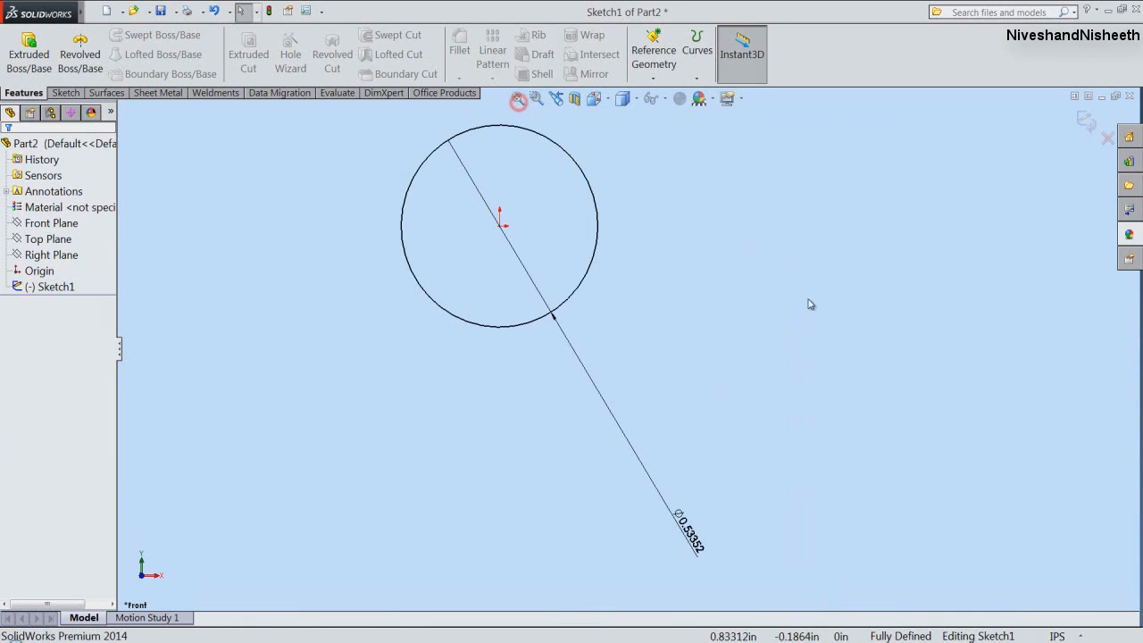
click(816, 324)
drag(690, 536, 561, 174)
click(675, 272)
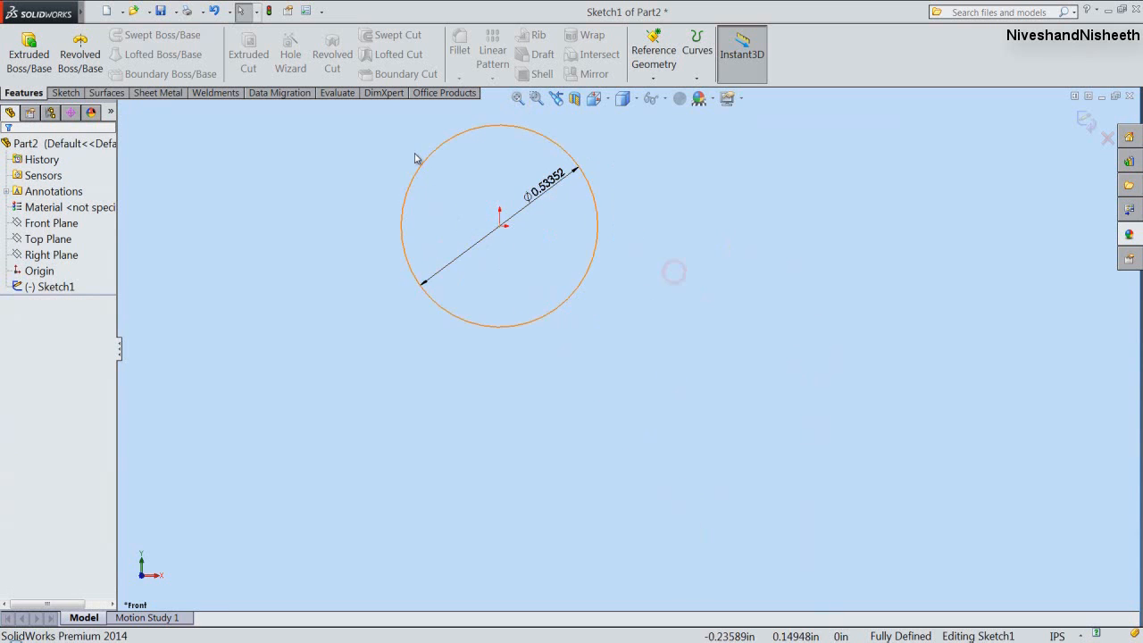
key(f)
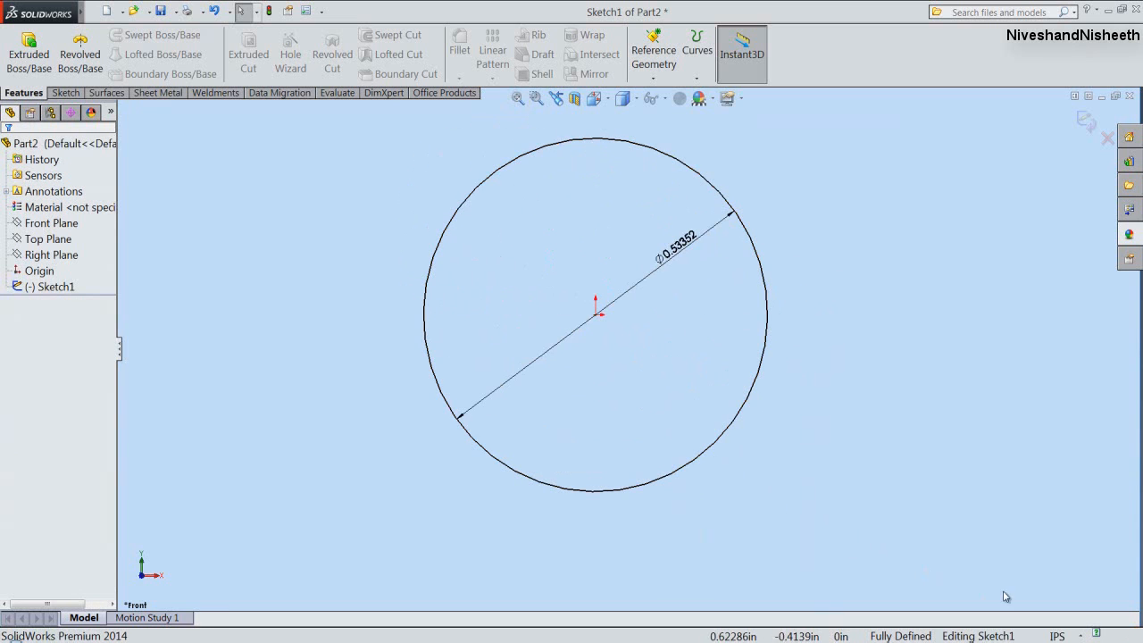
Set the document's length units to fractional inches with a denominator of 32 and no decimals.
click(1057, 636)
click(1005, 539)
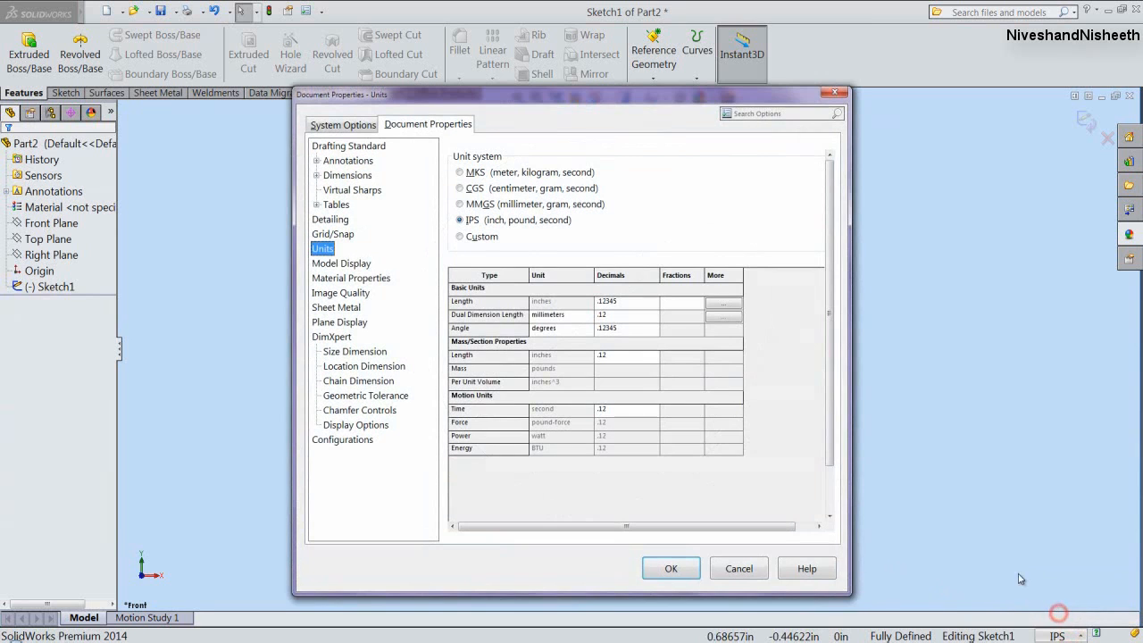
click(691, 304)
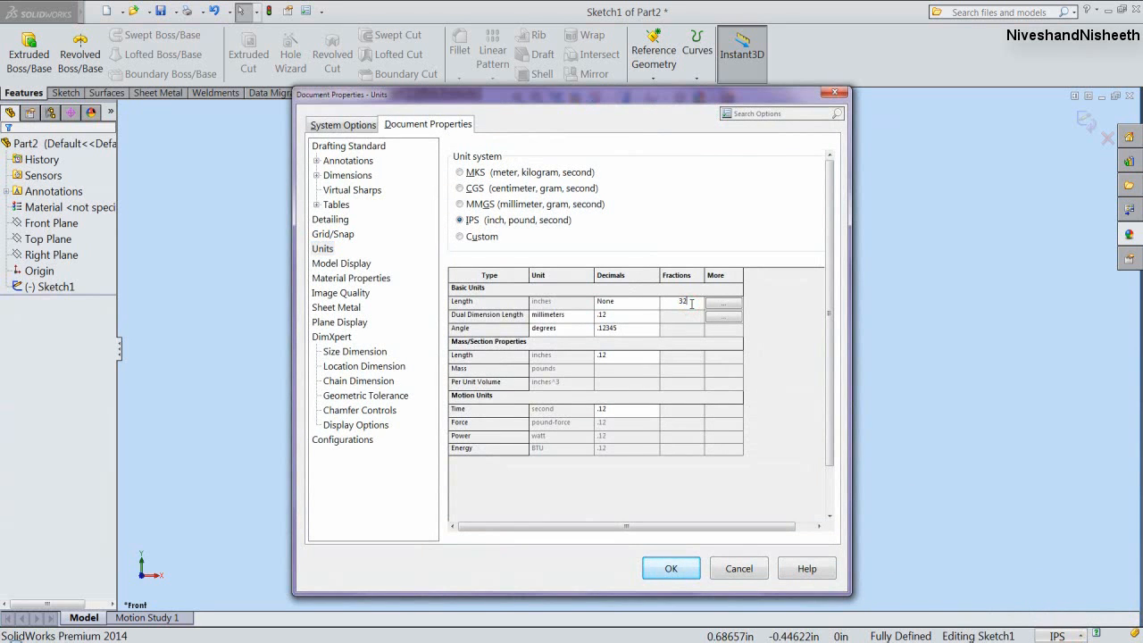
click(678, 574)
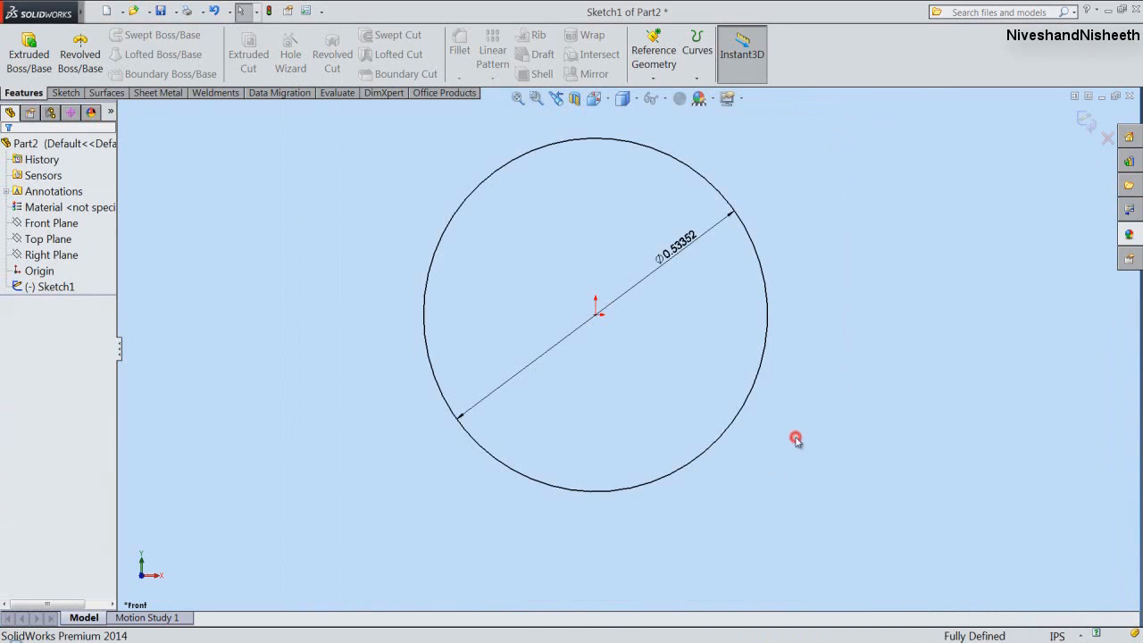
Offset the circle outward by 1/16" to form the tube's wall profile.
click(65, 92)
click(230, 175)
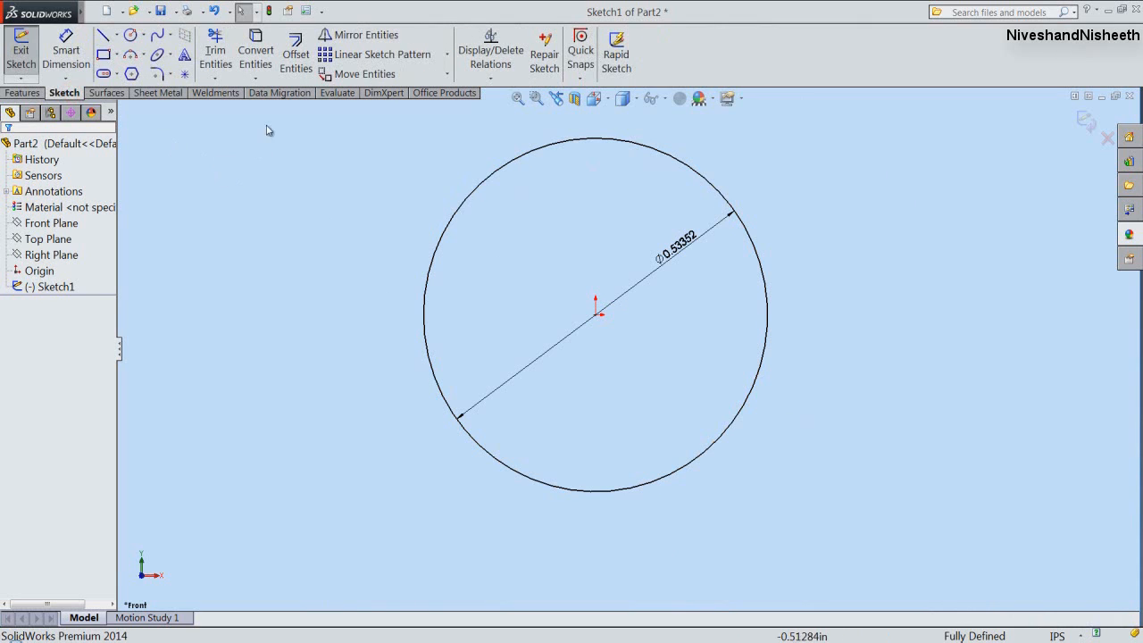
click(296, 63)
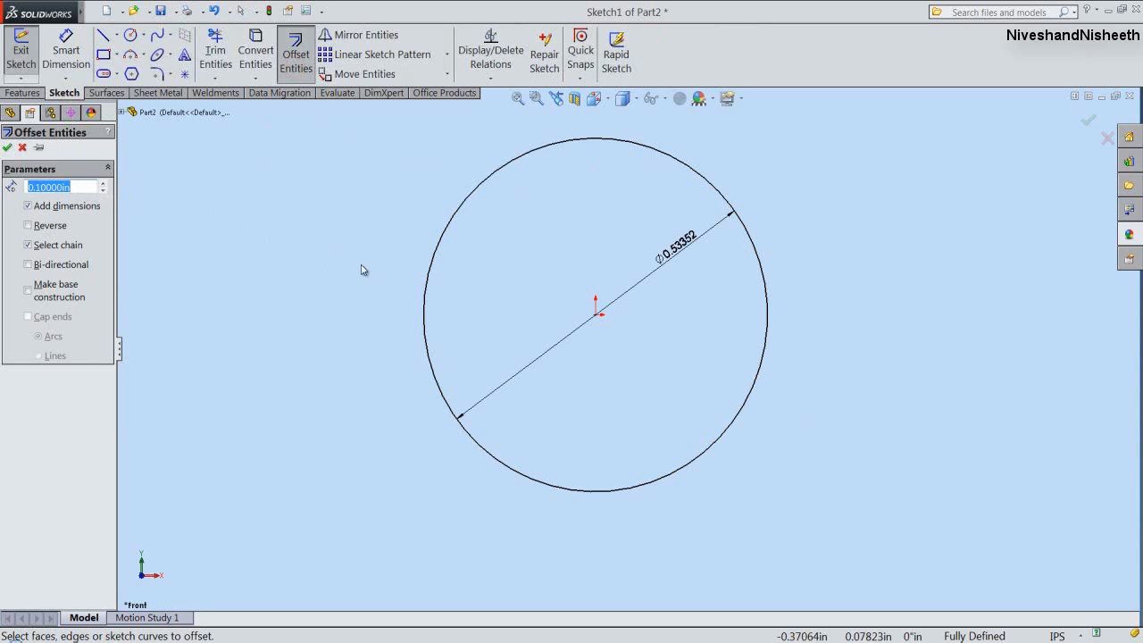
click(426, 297)
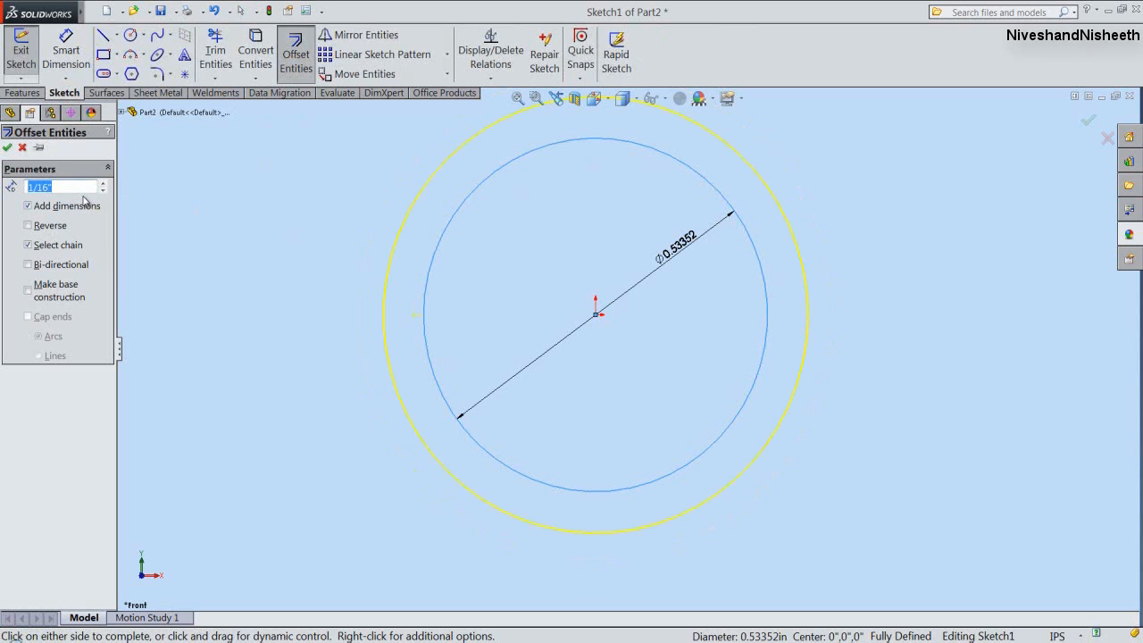
click(8, 149)
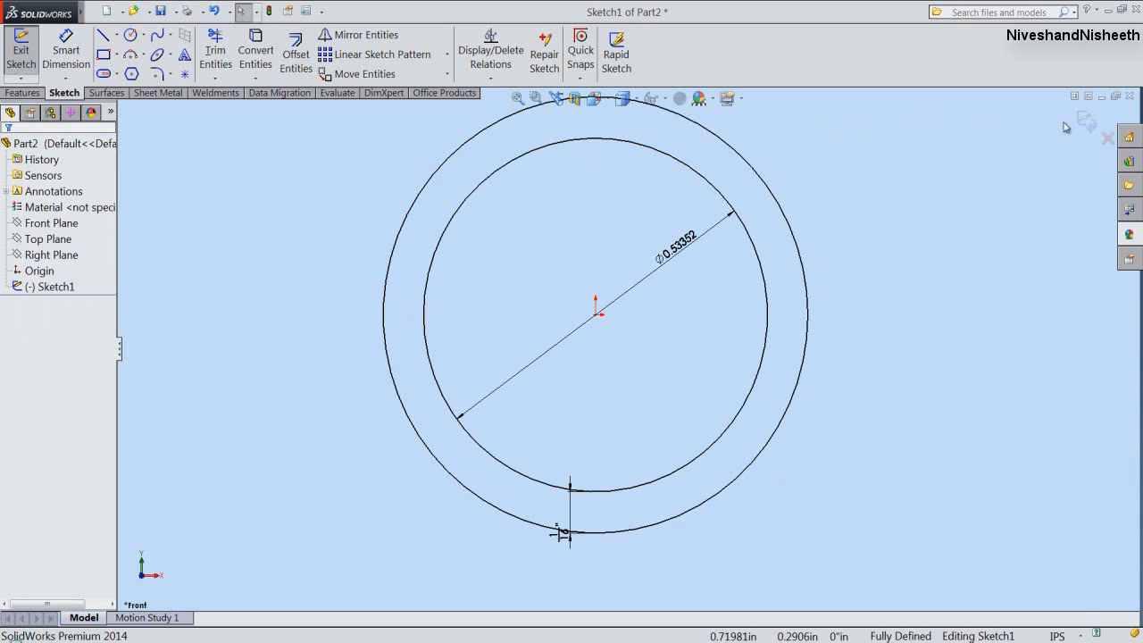
Finish the sketch and extrude the ring profile 1 1/2" with the Mid Plane end condition.
click(1086, 126)
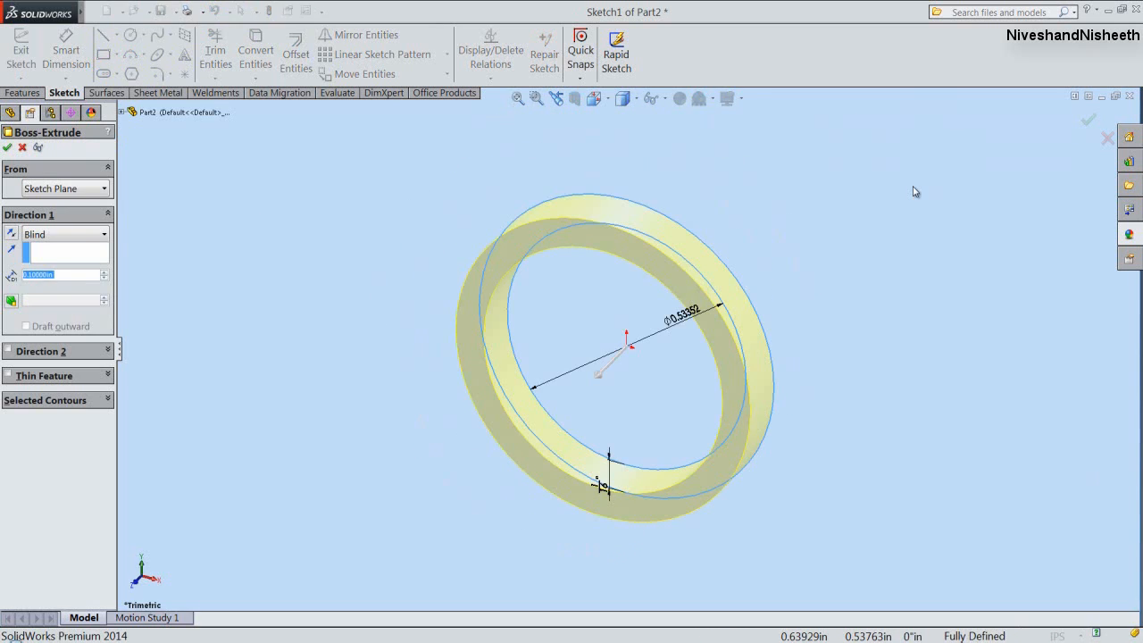
click(71, 274)
double_click(65, 274)
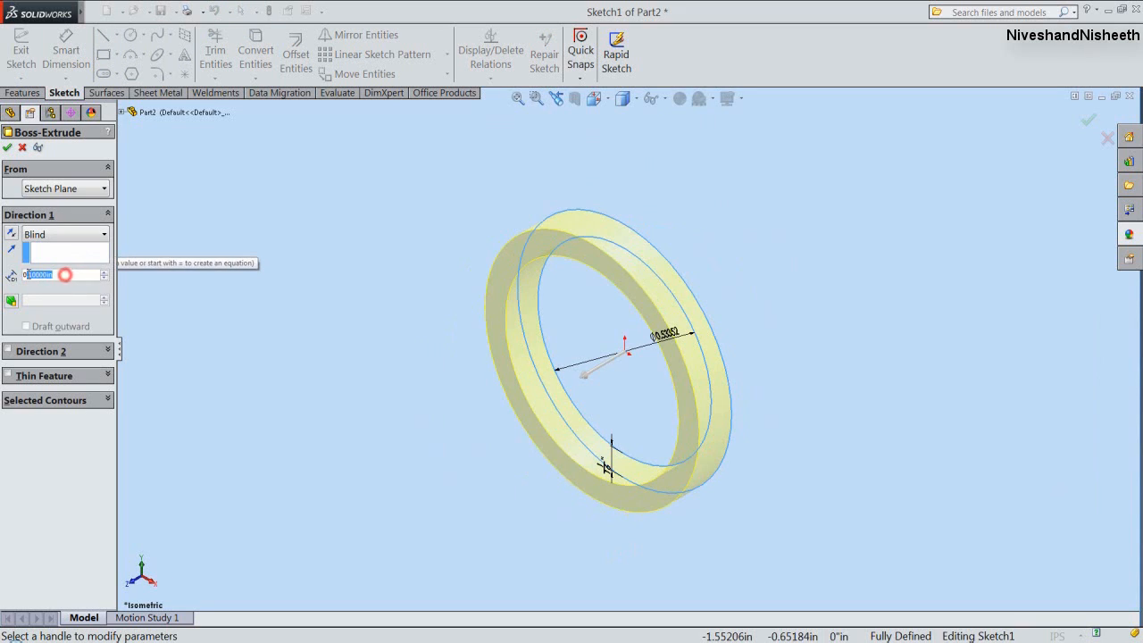
text(1)
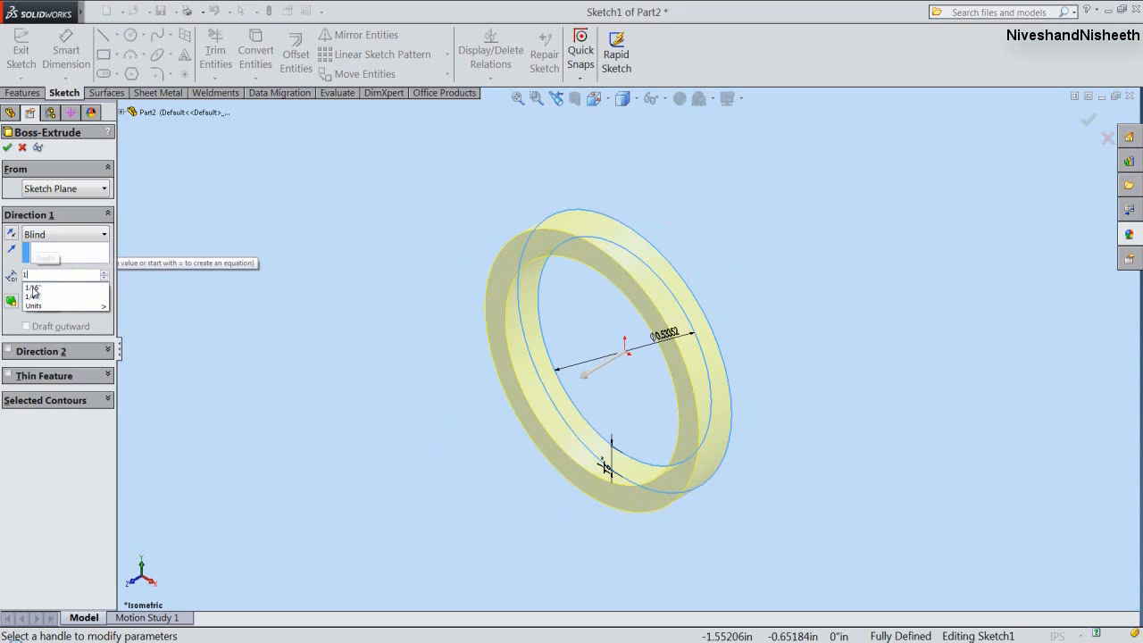
text( 1/2)
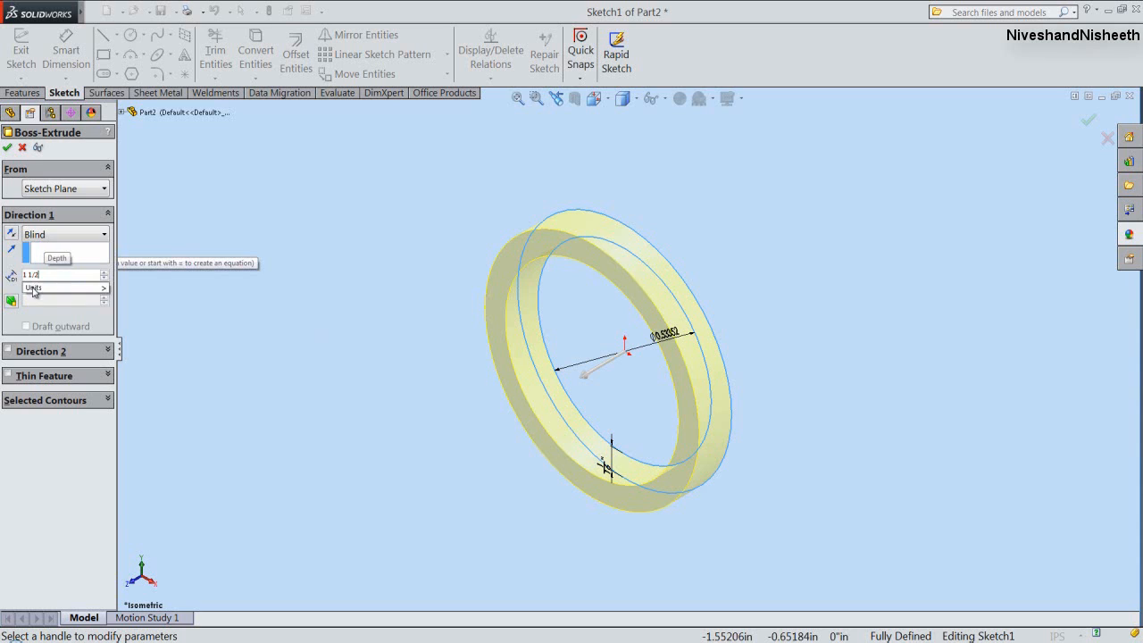
key(Return)
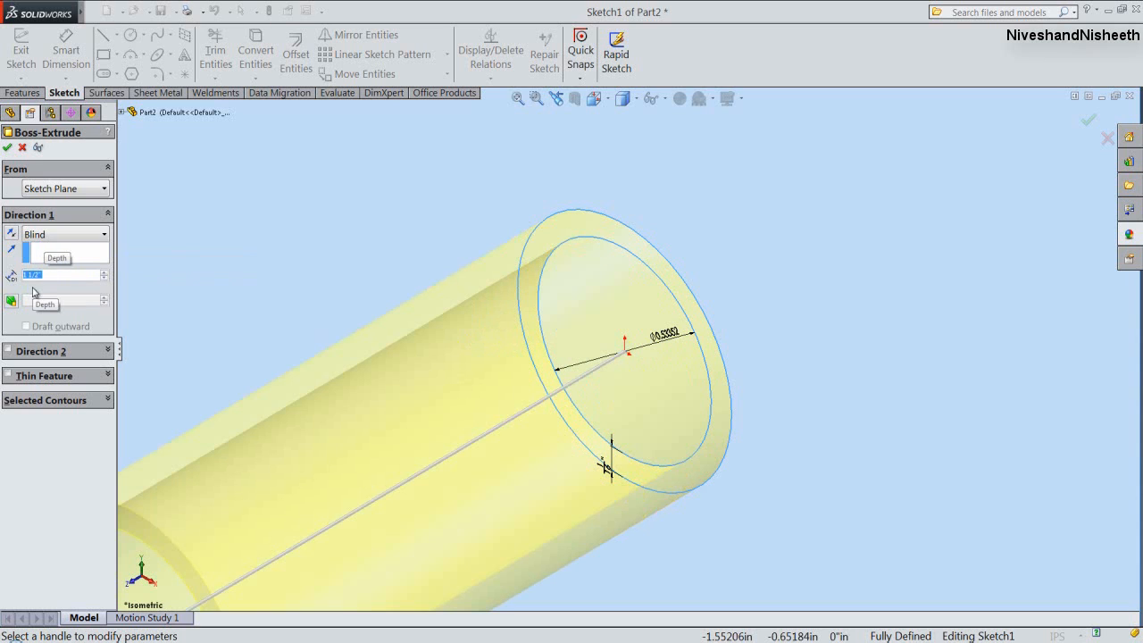
click(75, 234)
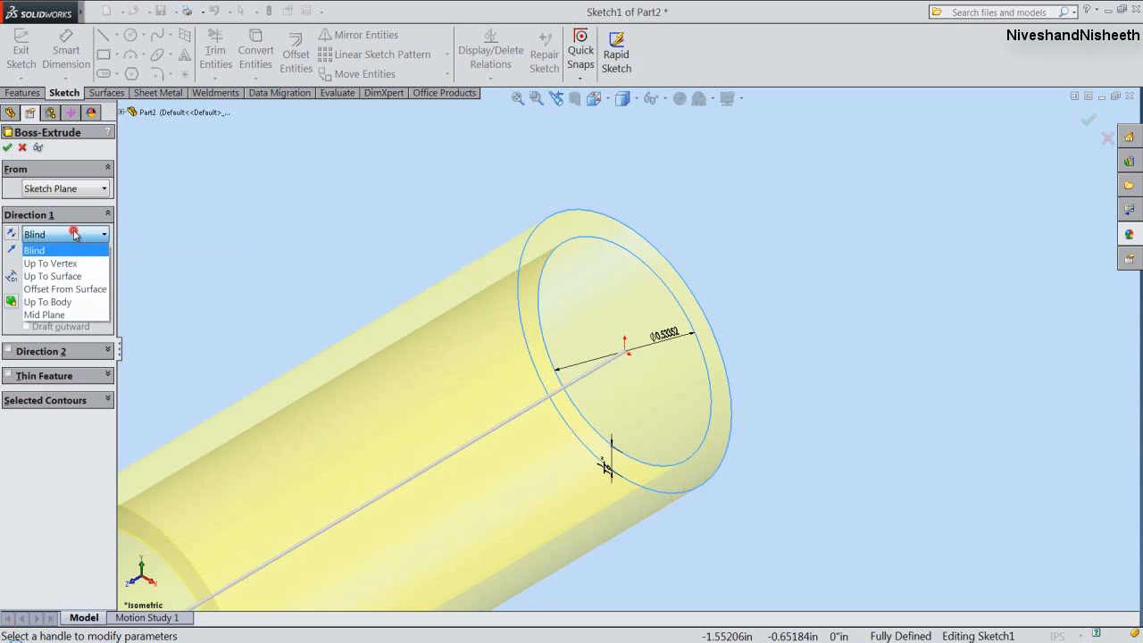
click(57, 314)
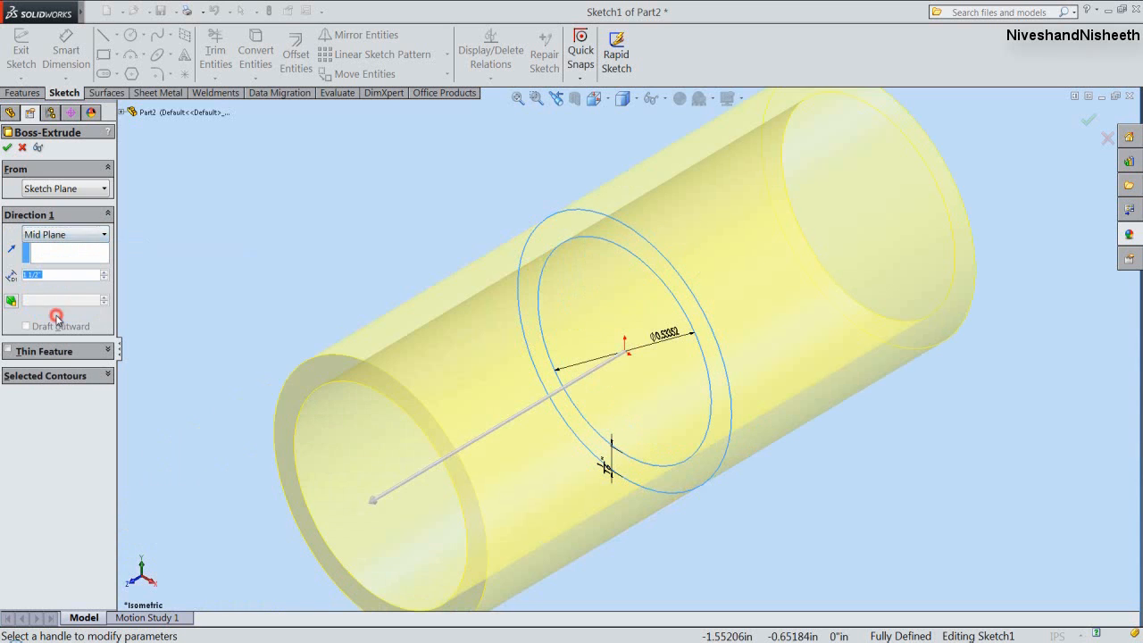
right_click(197, 256)
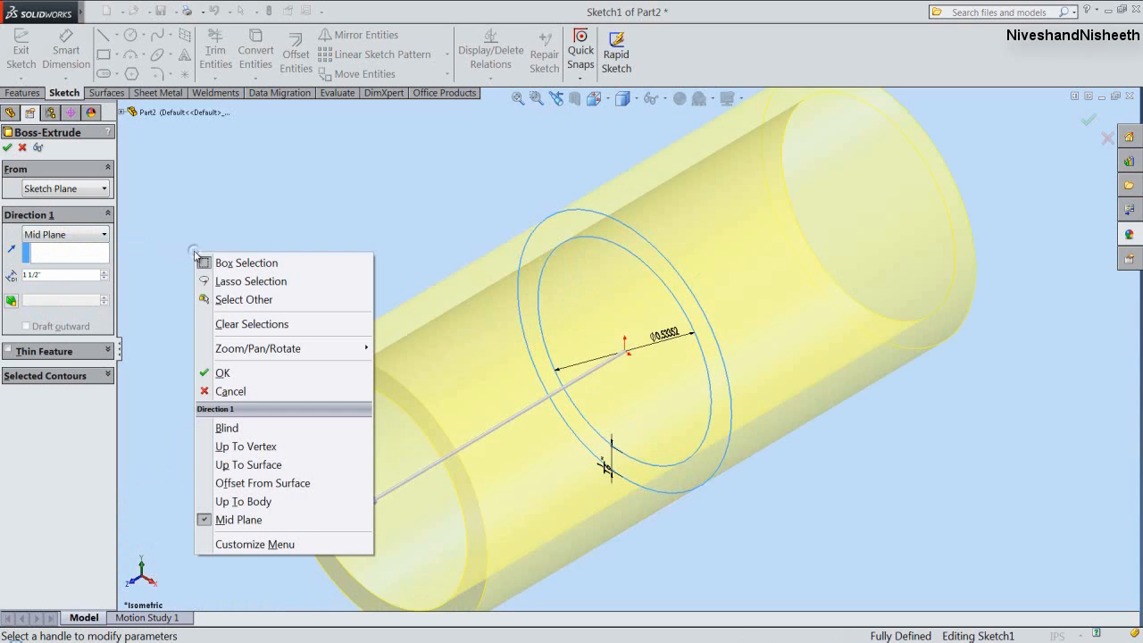
click(225, 375)
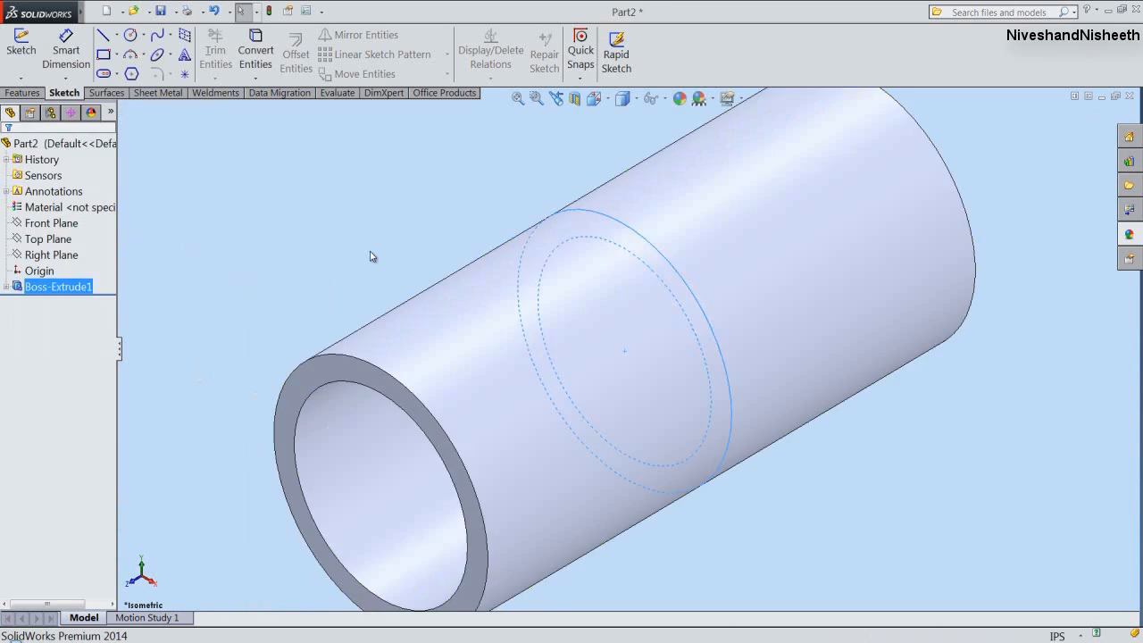
Save the part as Socket in the Pipe Fittings folder.
click(370, 251)
click(518, 98)
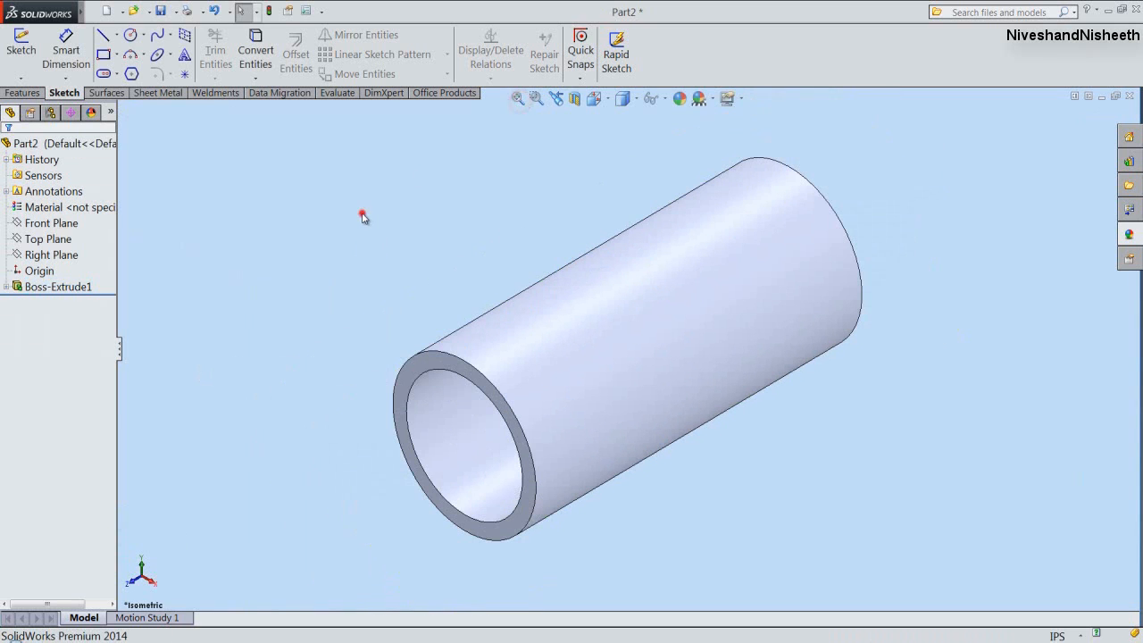
key(ctrl+s)
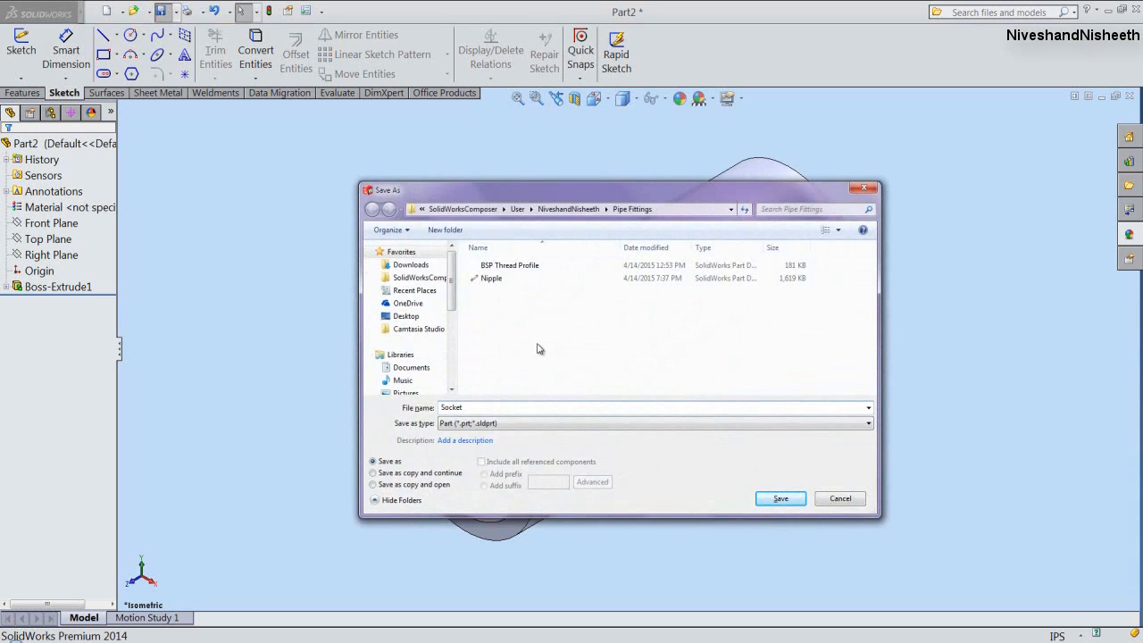
click(780, 499)
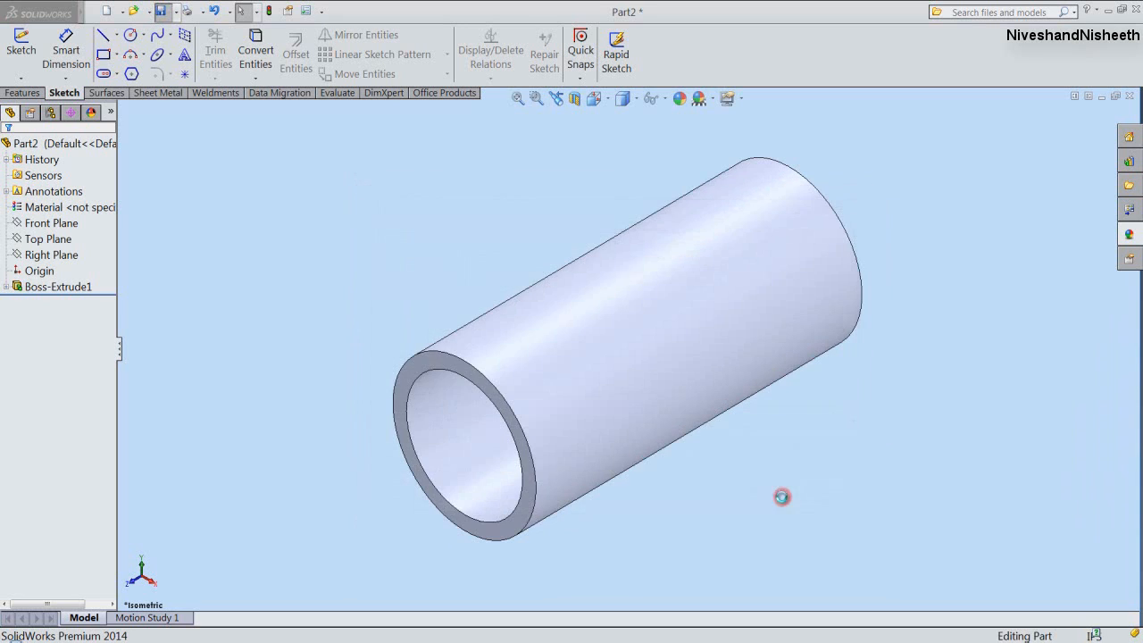
Apply the polished steel appearance to the whole Socket part and save it.
click(69, 142)
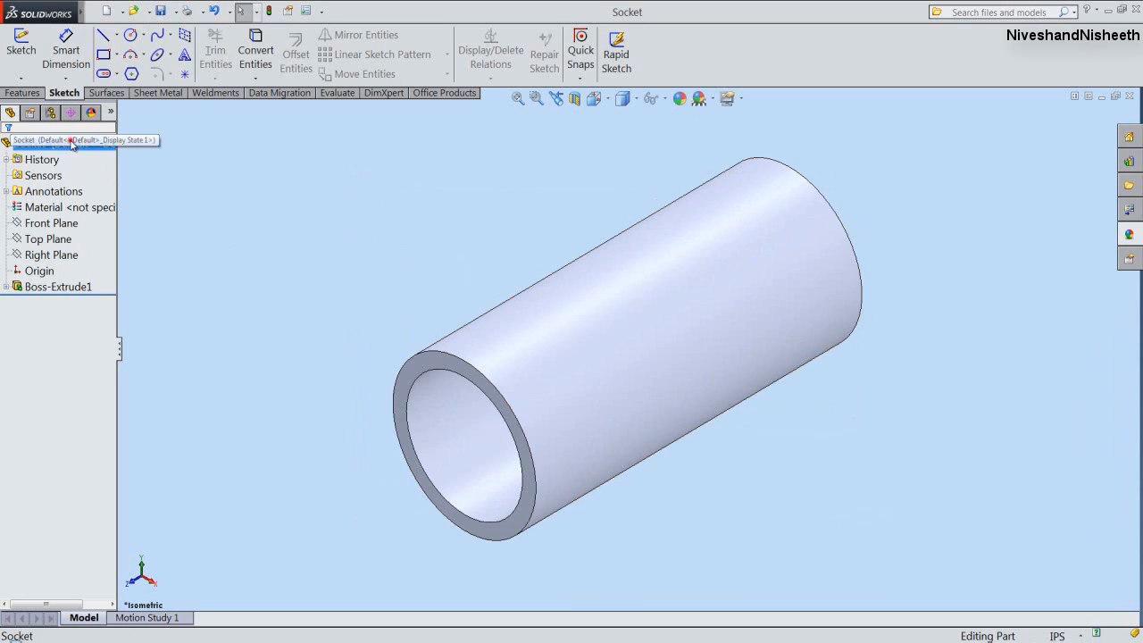
click(680, 98)
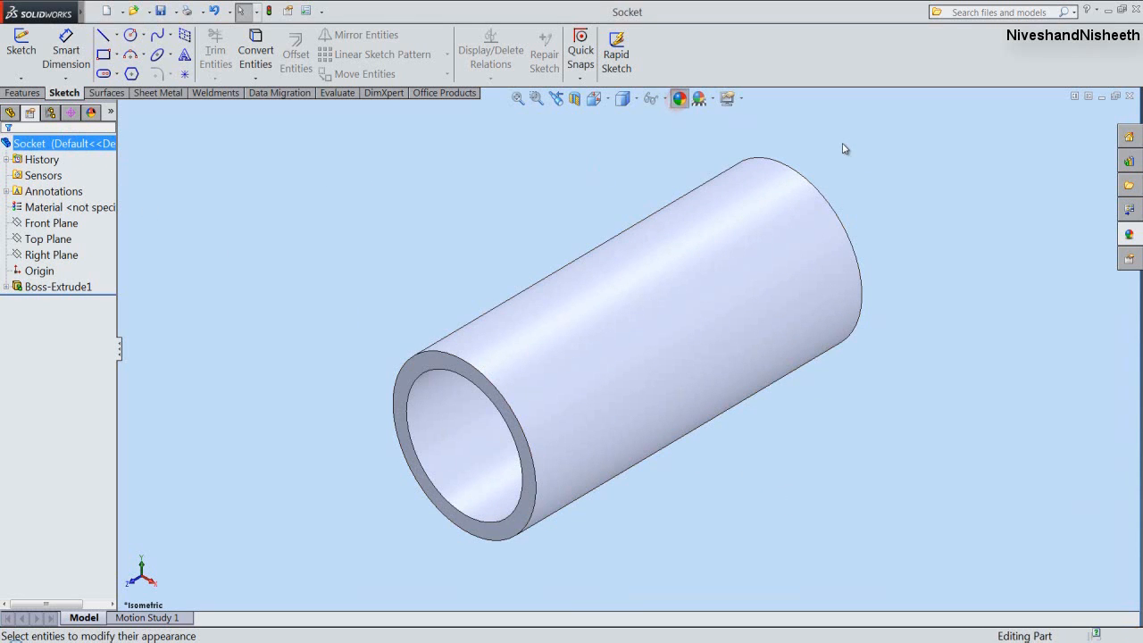
click(1016, 190)
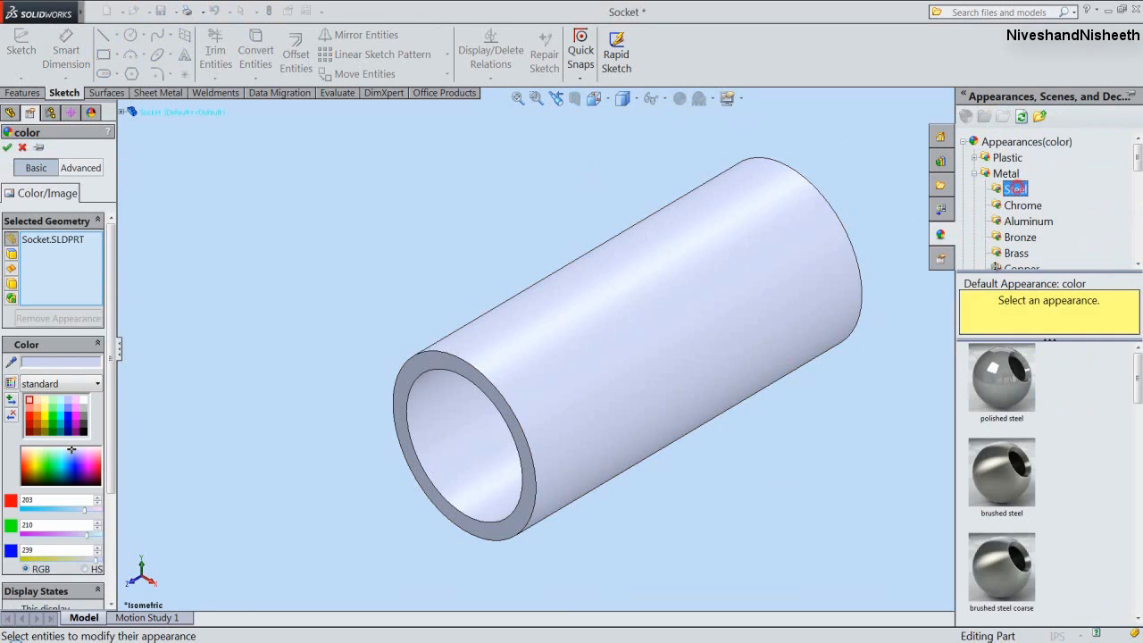
click(1001, 376)
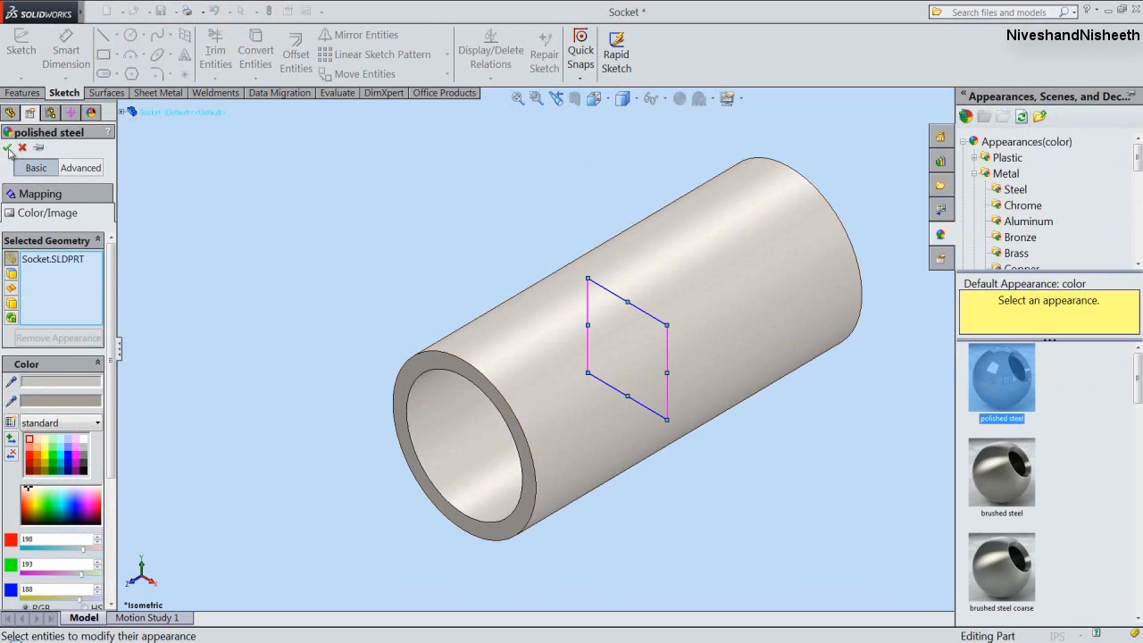
click(8, 149)
key(ctrl+s)
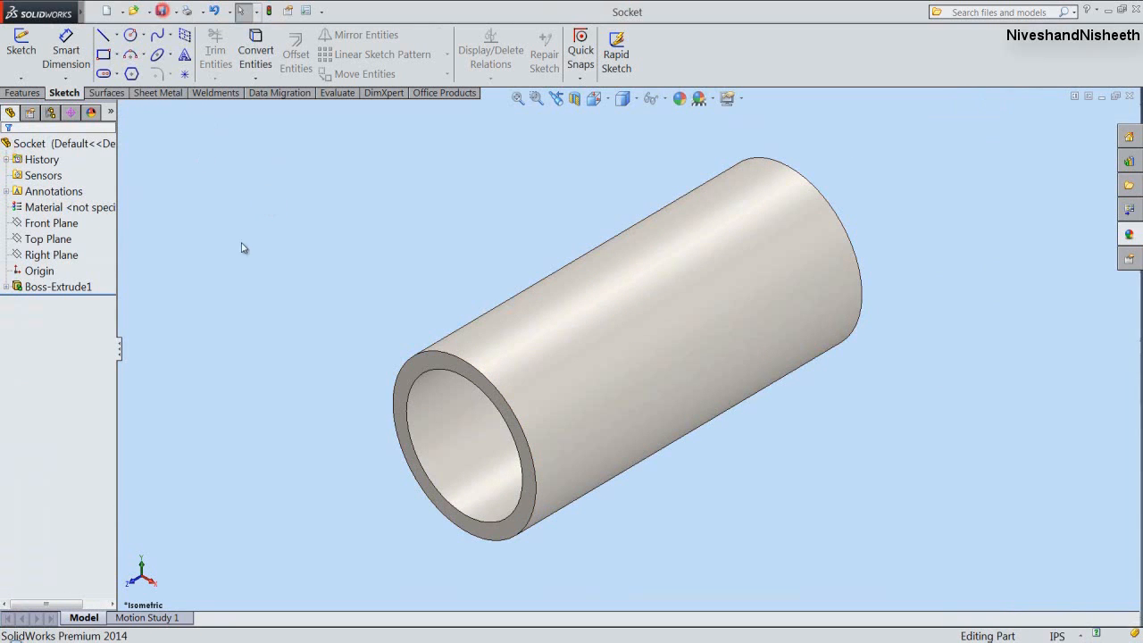
Chamfer the inner edges at both ends of the tube with a 1/16" distance and a 45° angle.
click(264, 285)
click(23, 93)
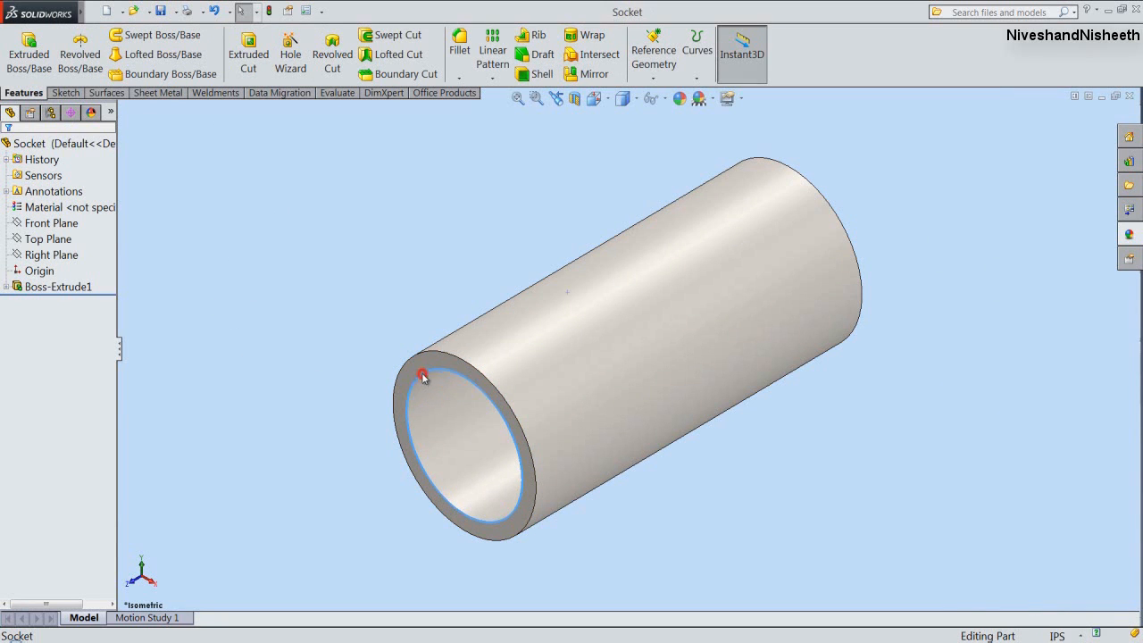
mouse_move(421, 378)
middle_down()
mouse_move(691, 367)
mouse_move(603, 406)
mouse_move(566, 459)
middle_up()
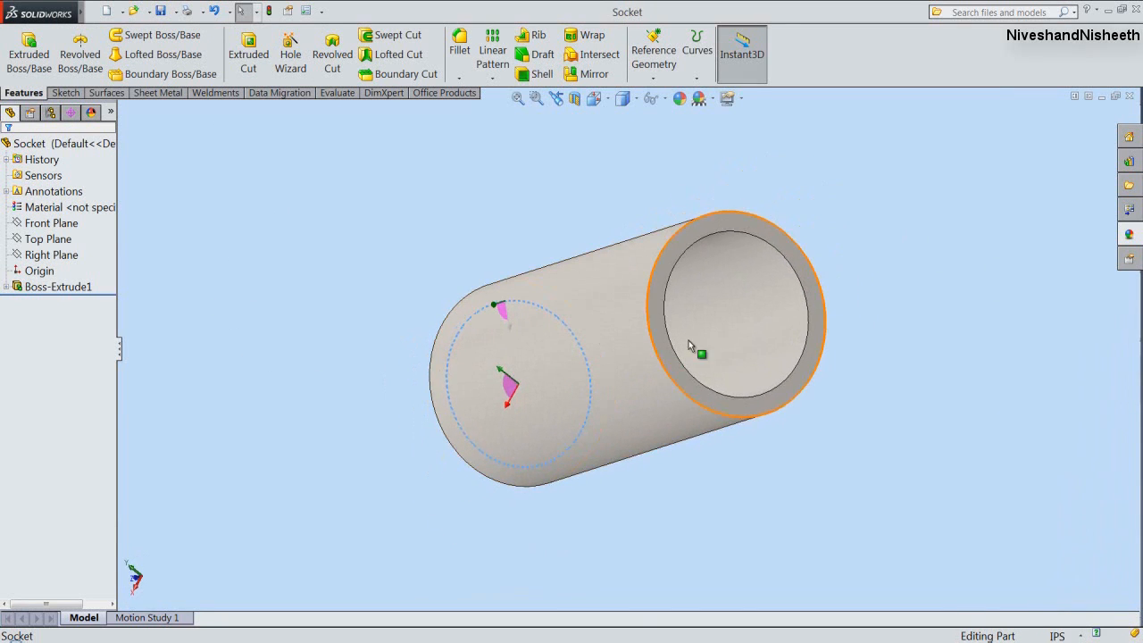
click(739, 232)
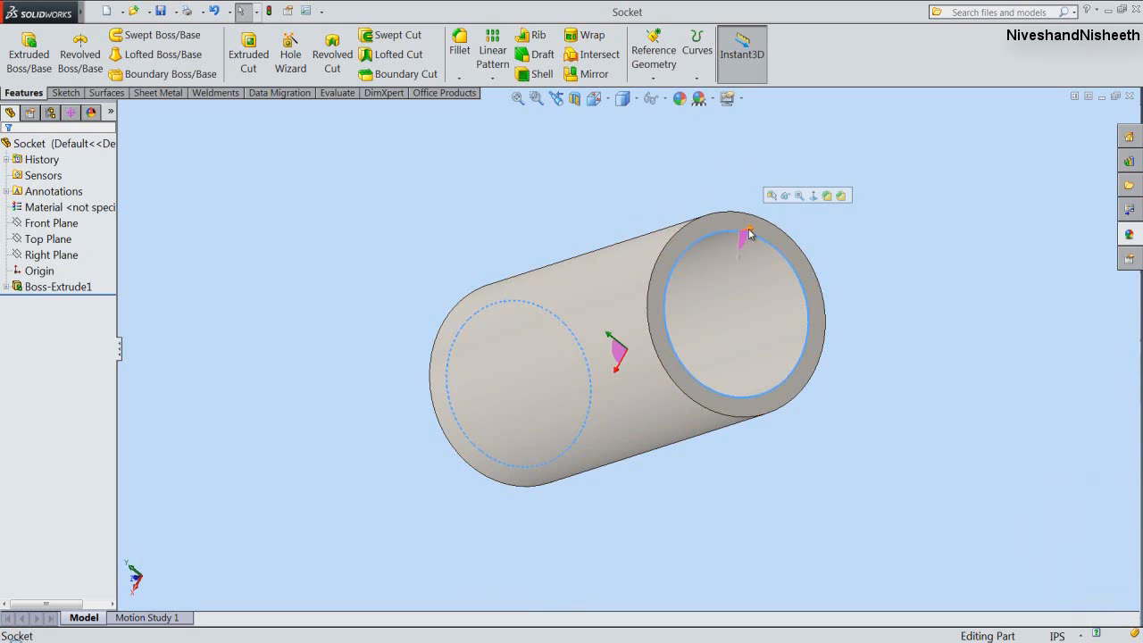
click(841, 195)
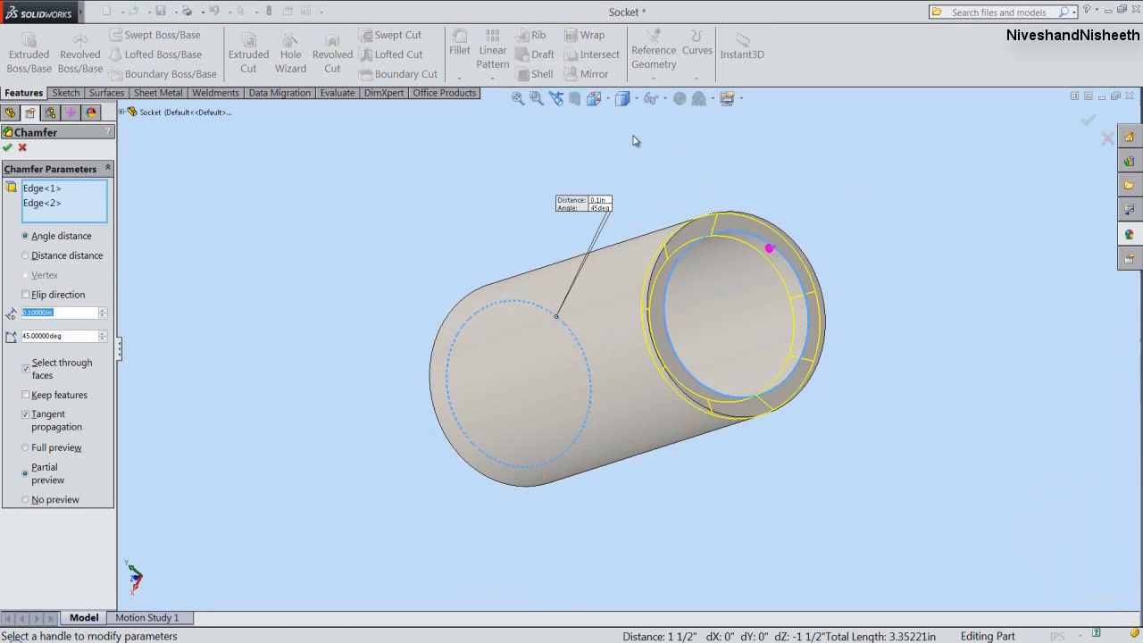
click(555, 99)
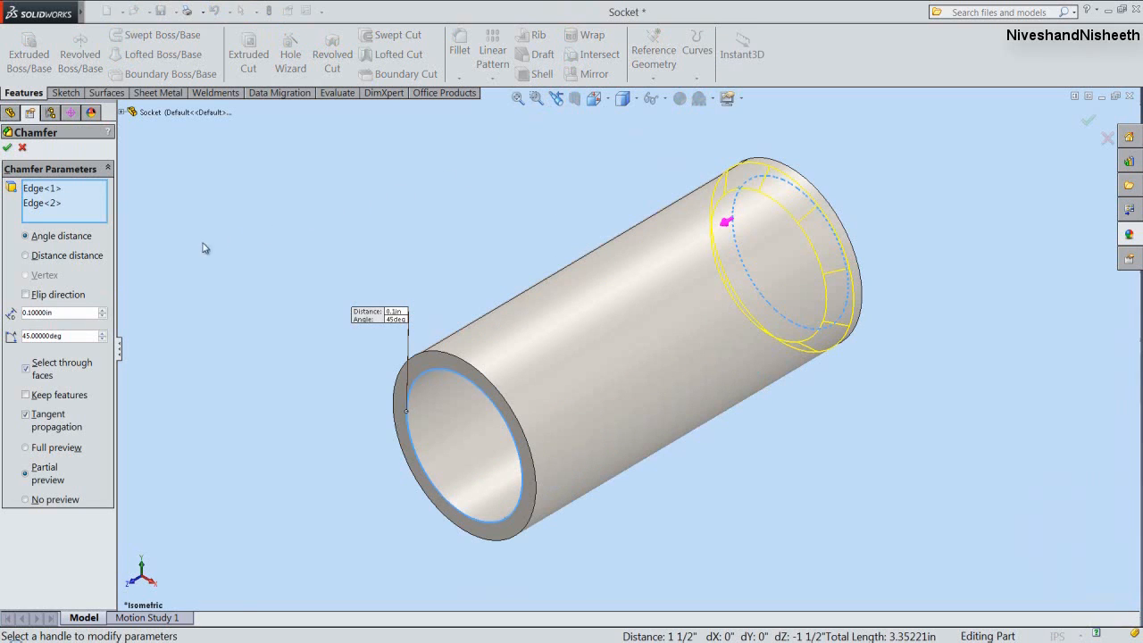
click(66, 312)
text(1/1)
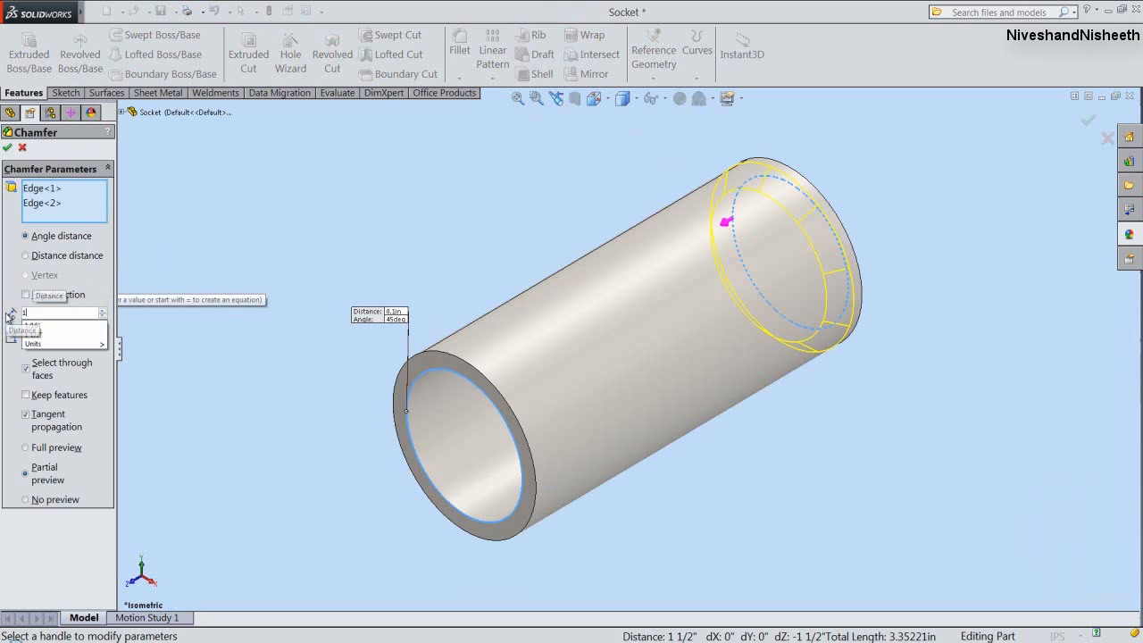
text(6)
key(Return)
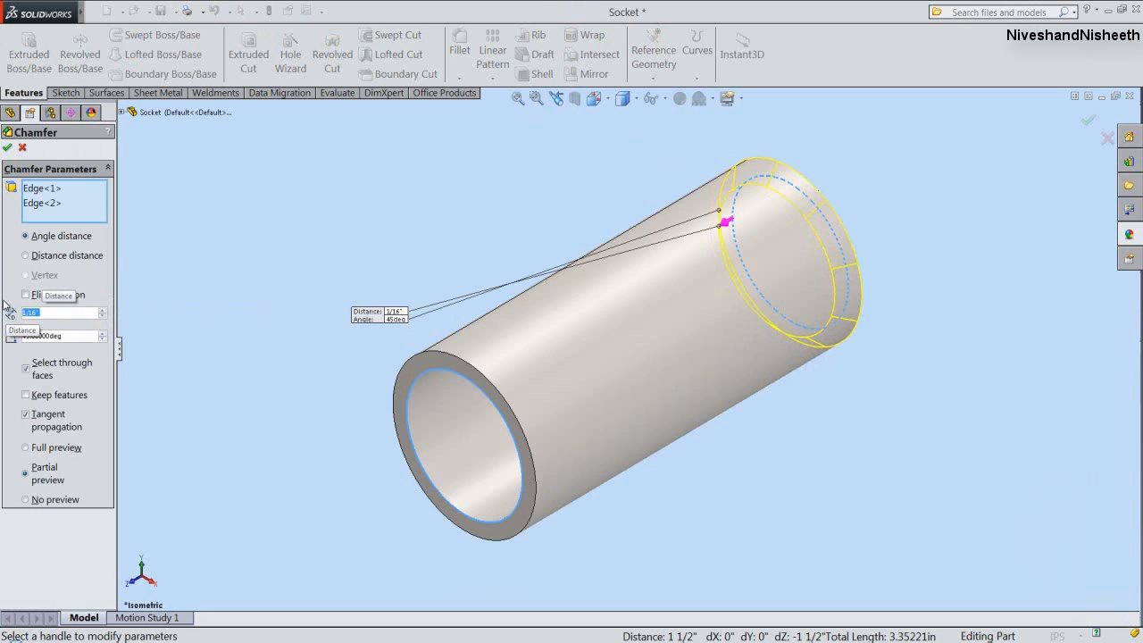
click(9, 149)
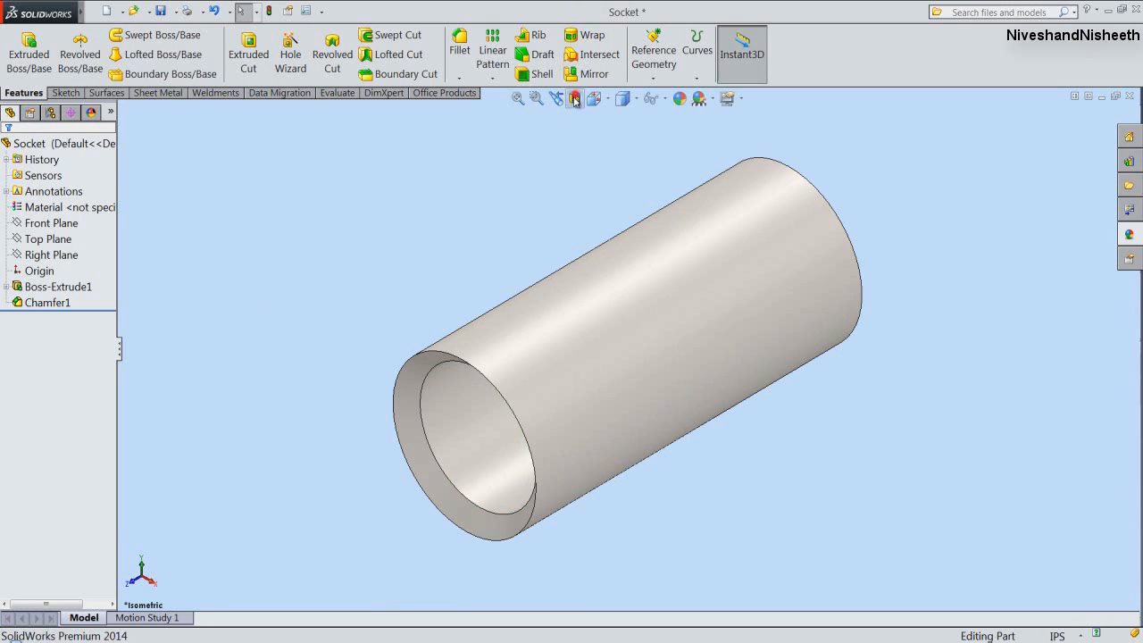
Inspect the chamfered bore in a section view through the Right Plane, restore the full model and save the part.
click(574, 98)
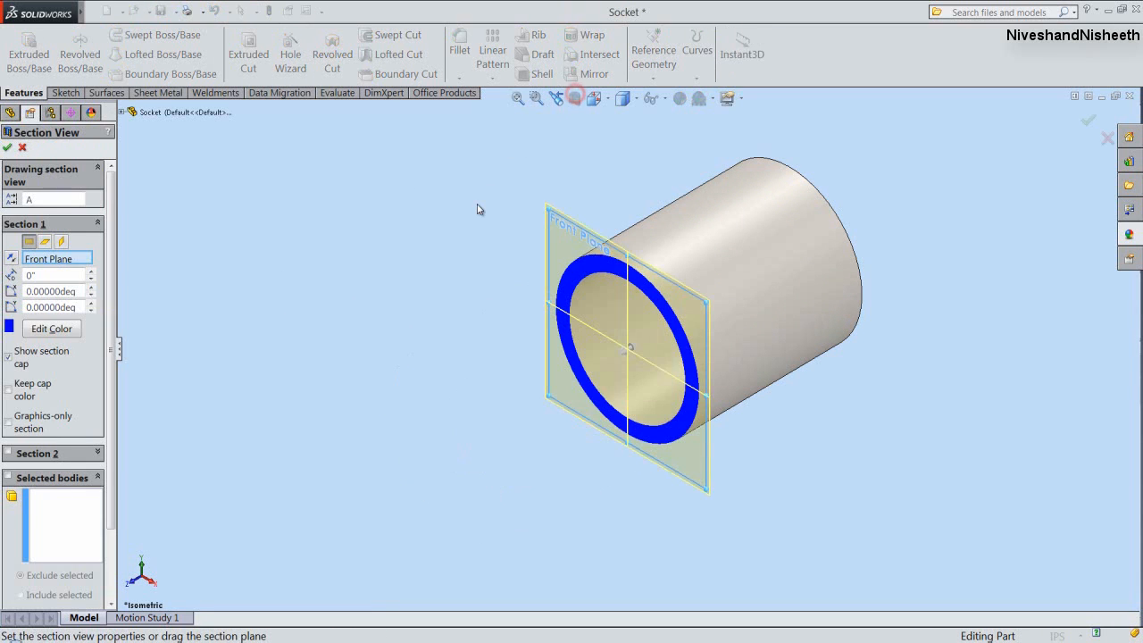
click(61, 242)
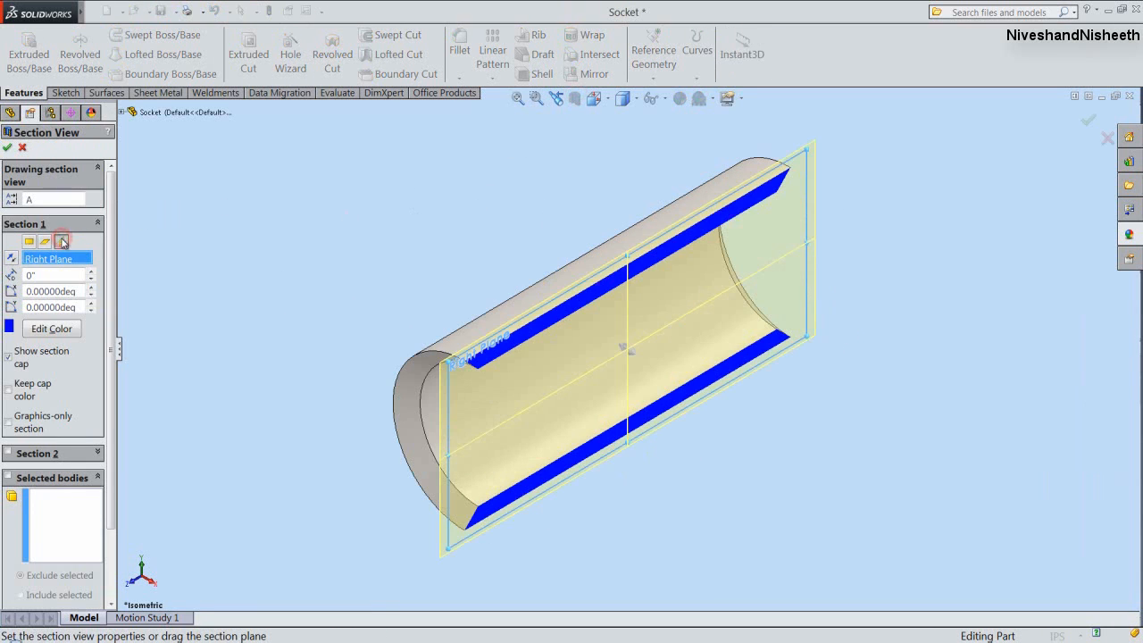
click(8, 149)
click(452, 259)
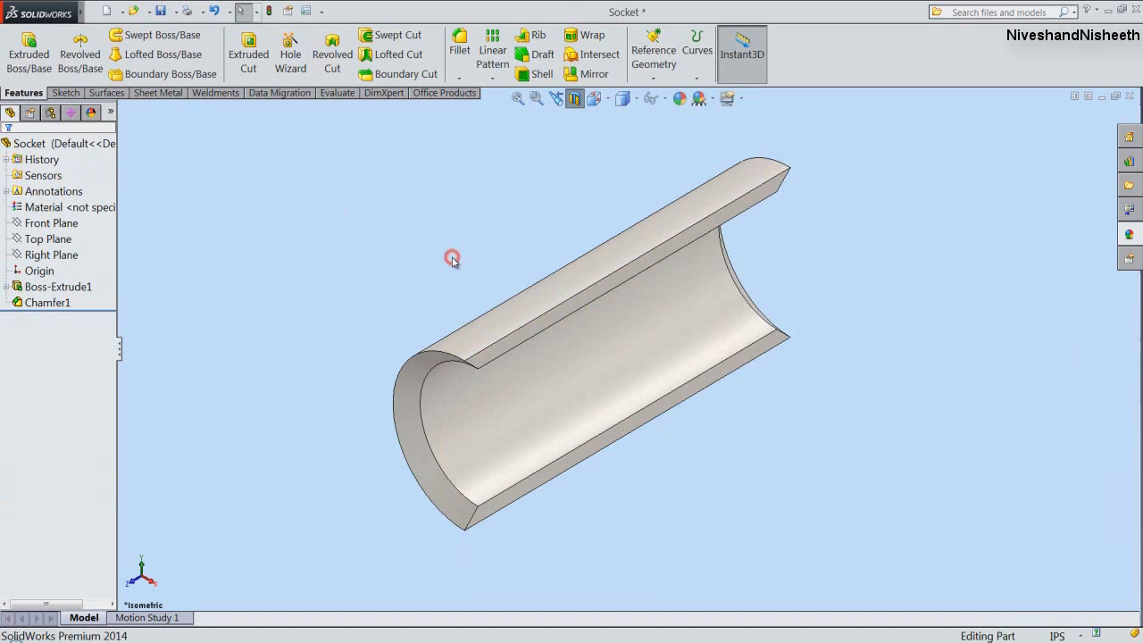
click(576, 100)
click(385, 191)
key(ctrl+s)
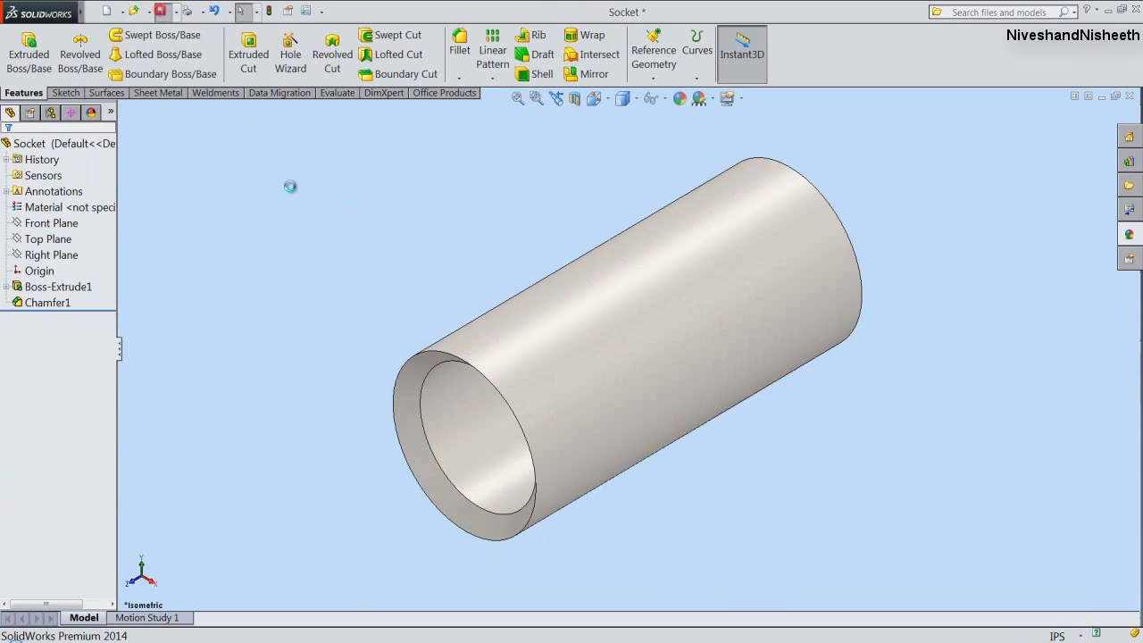
click(381, 244)
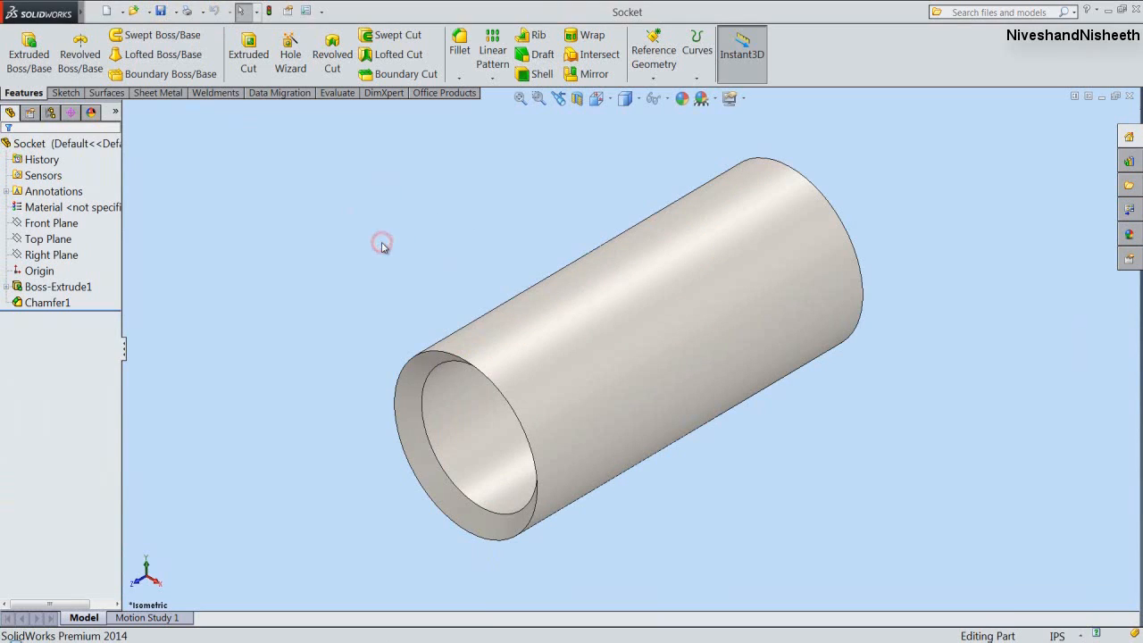
Start a sketch on the Right Plane and section the model at that plane, viewed from the Right orientation.
click(64, 255)
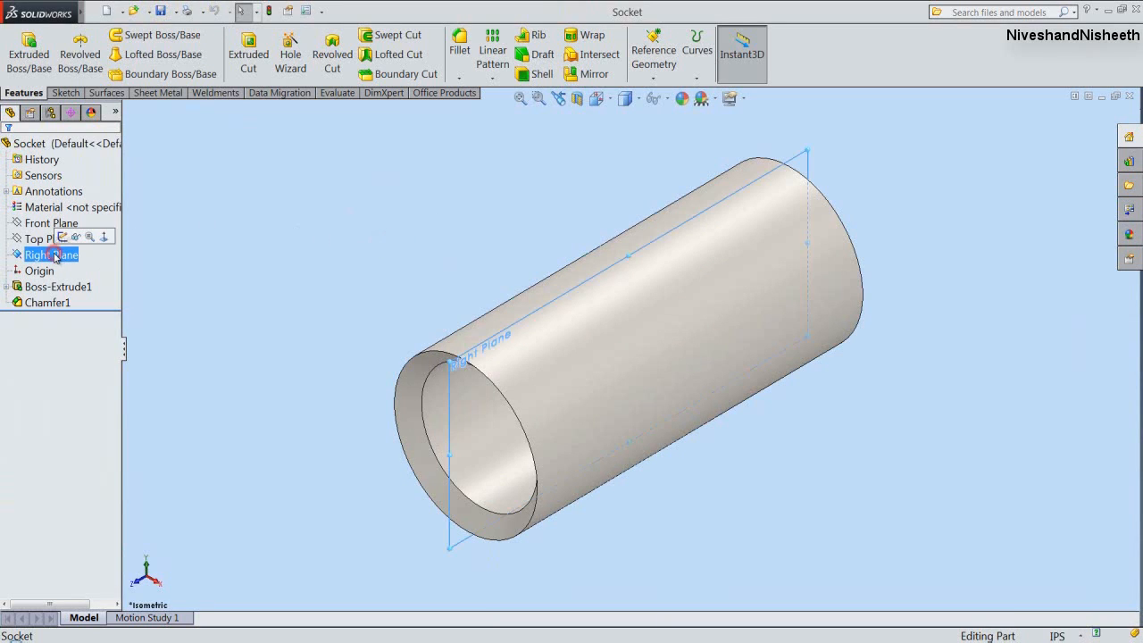
click(63, 237)
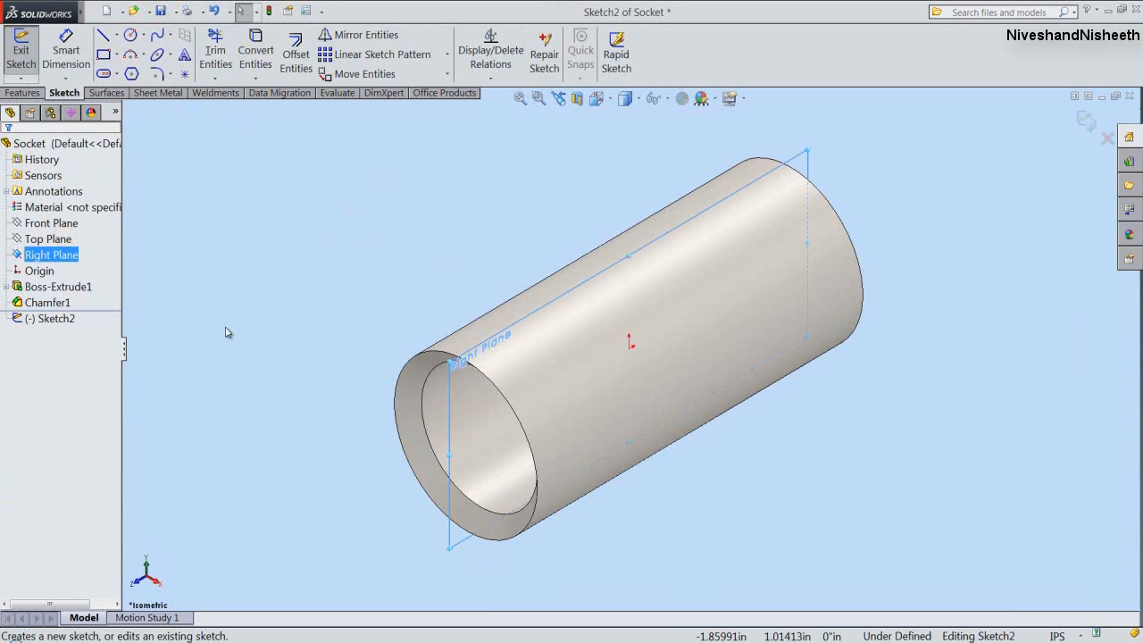
click(577, 98)
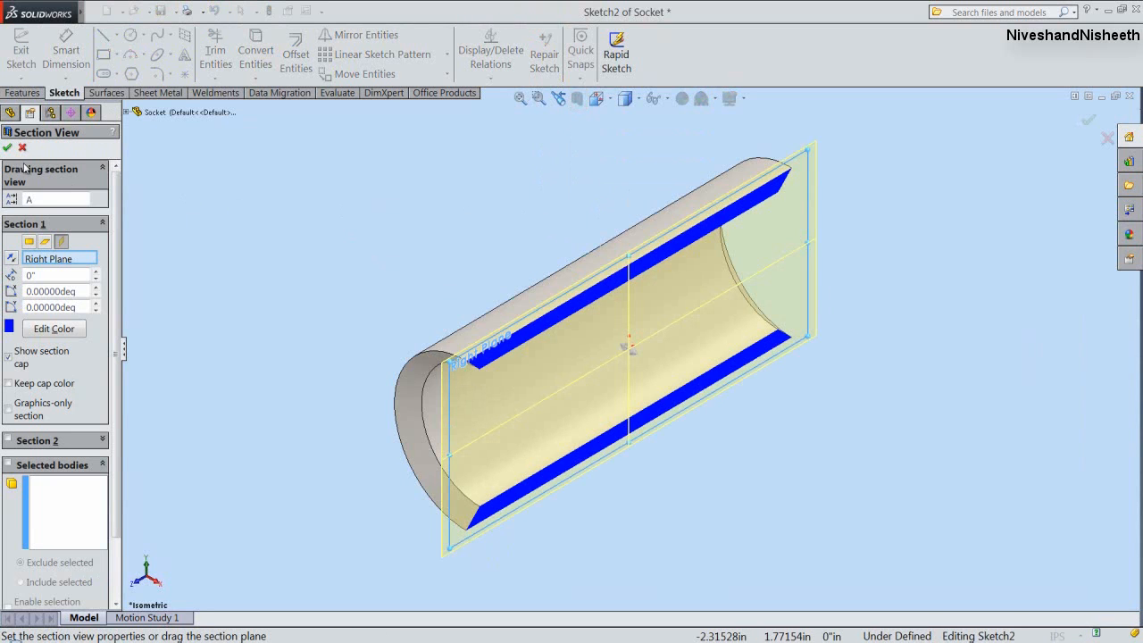
click(8, 148)
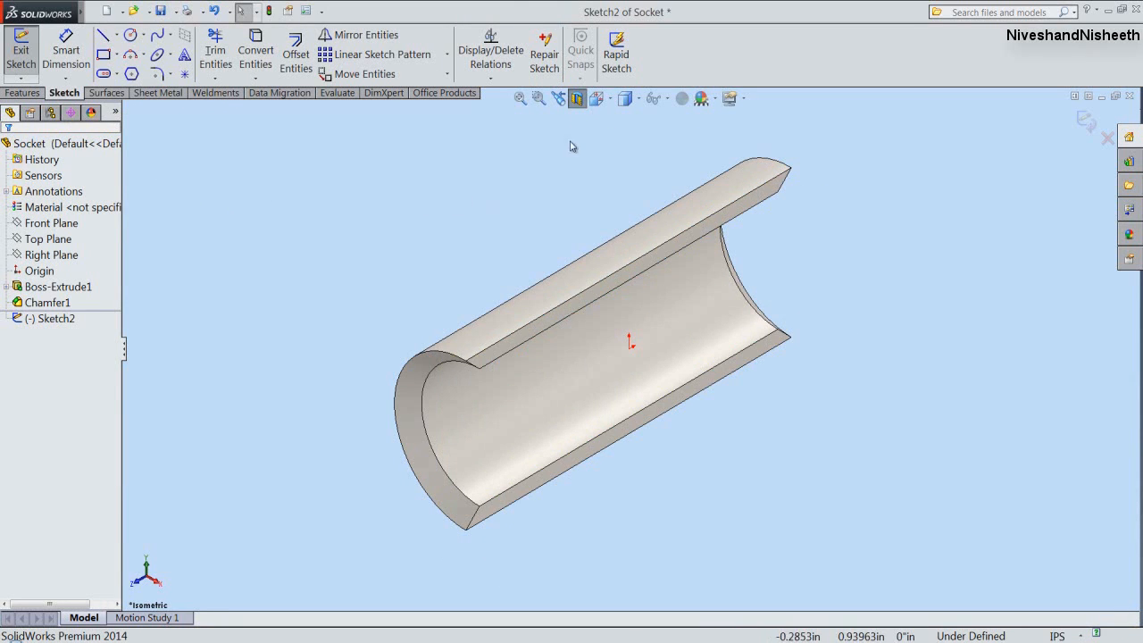
click(604, 99)
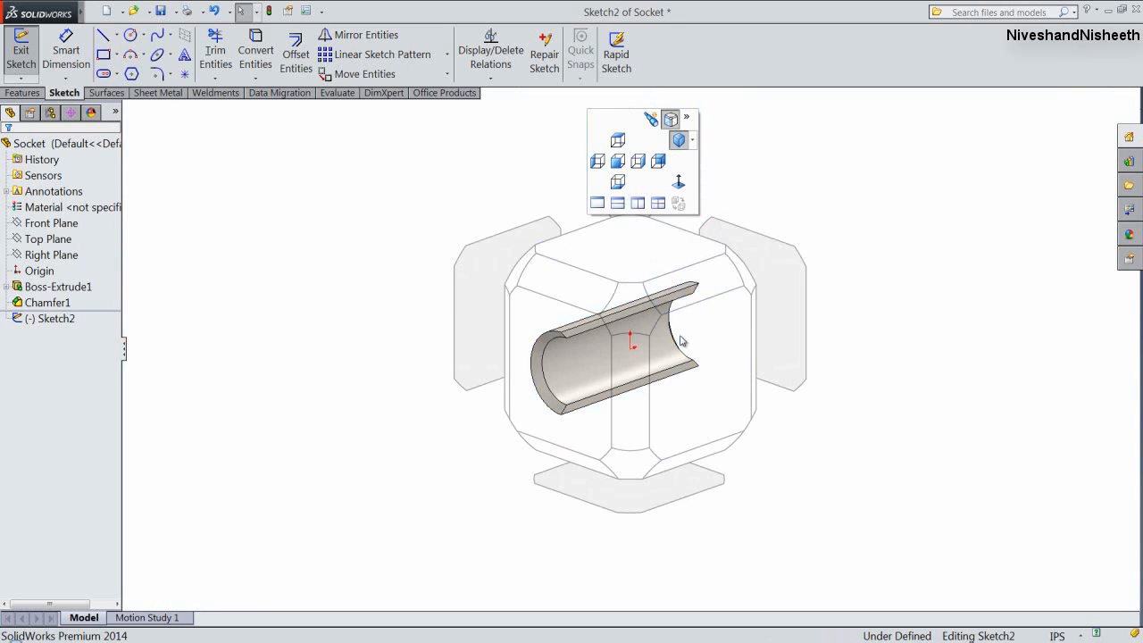
click(687, 351)
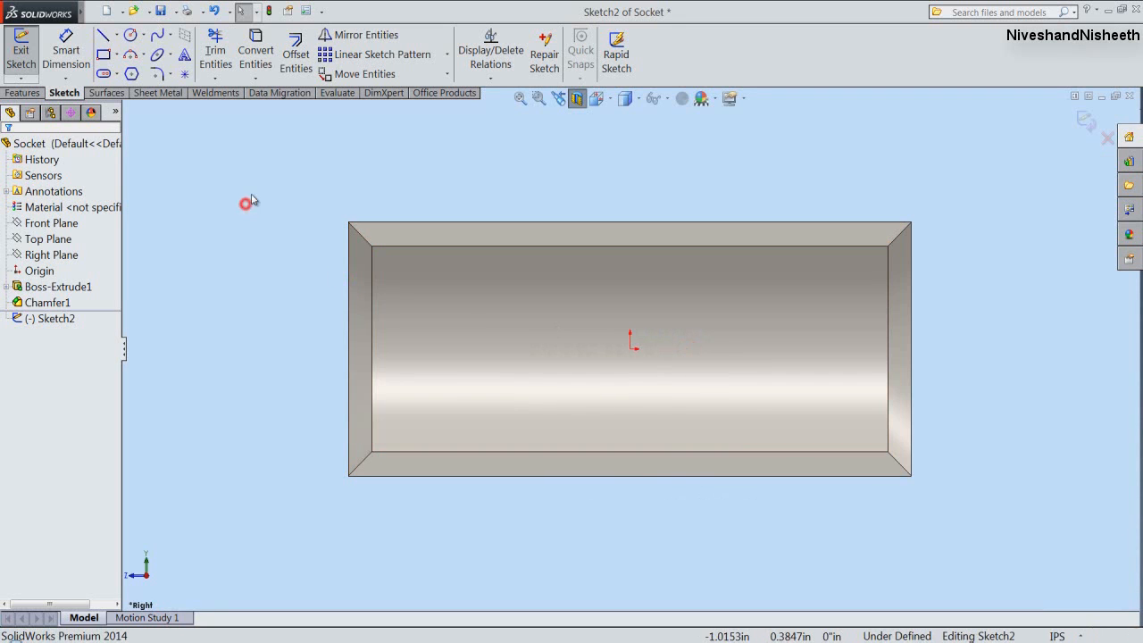
Generate intersection curves in the sketch from the whole Socket part.
click(259, 82)
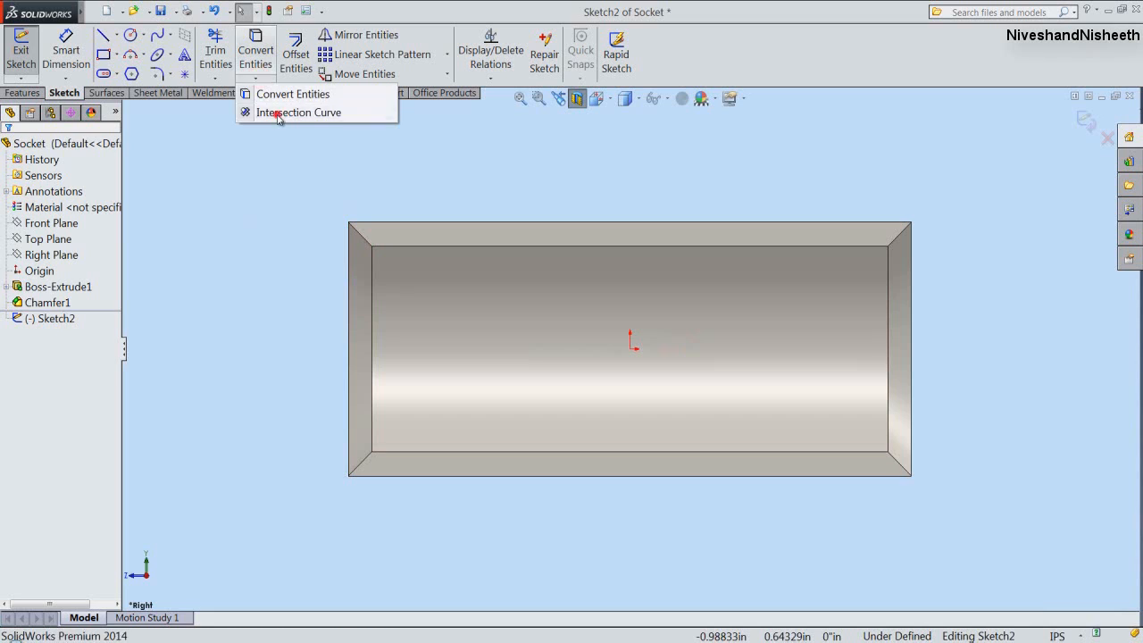
click(275, 114)
click(162, 115)
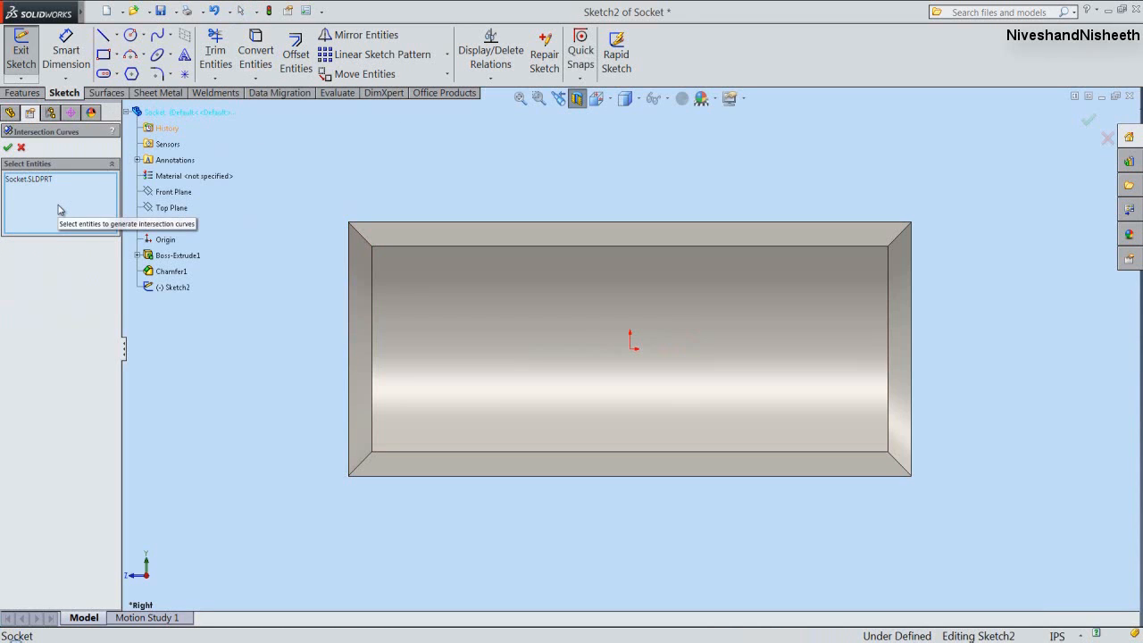
click(7, 148)
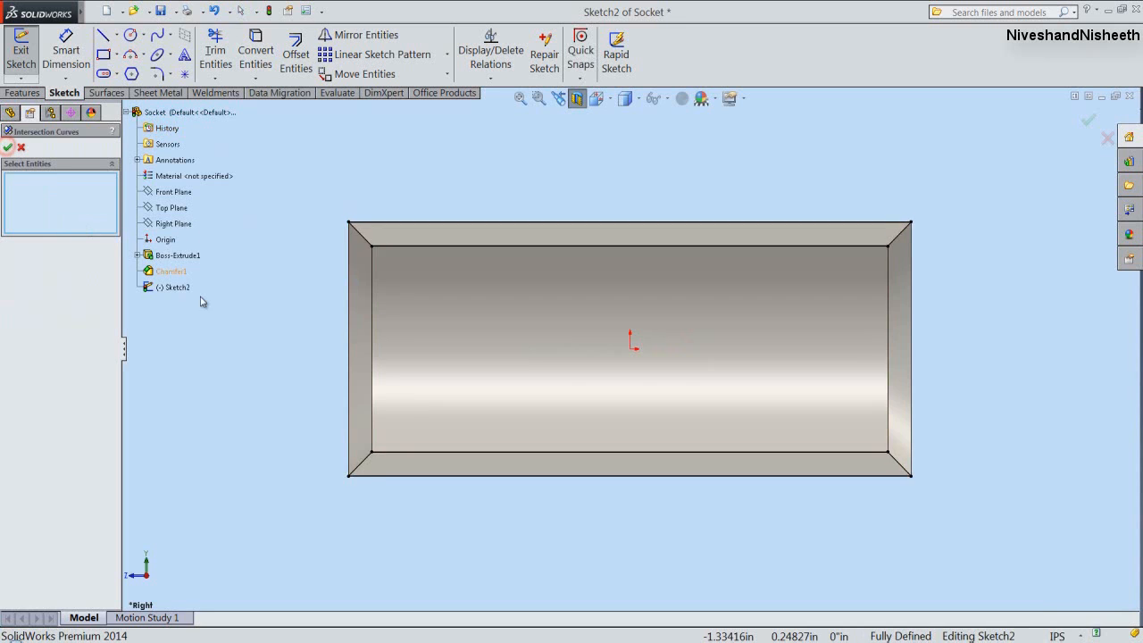
click(7, 148)
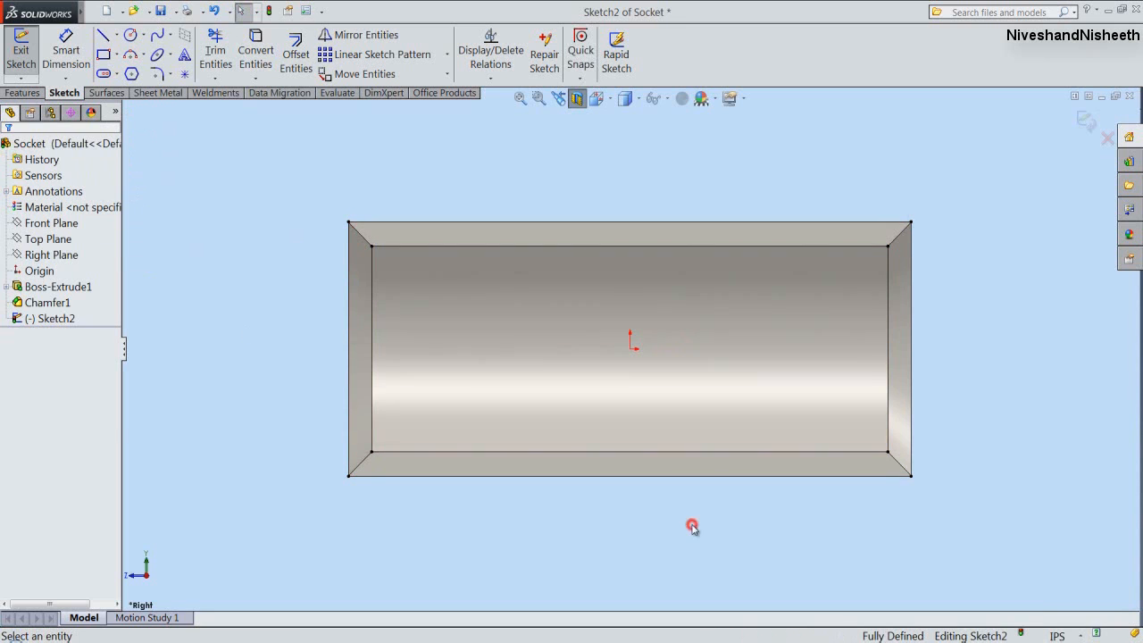
In the BSP Thread Profile sketch, copy the closed thread outline made of its three arcs, two flank lines and base line.
mouse_move(79, 14)
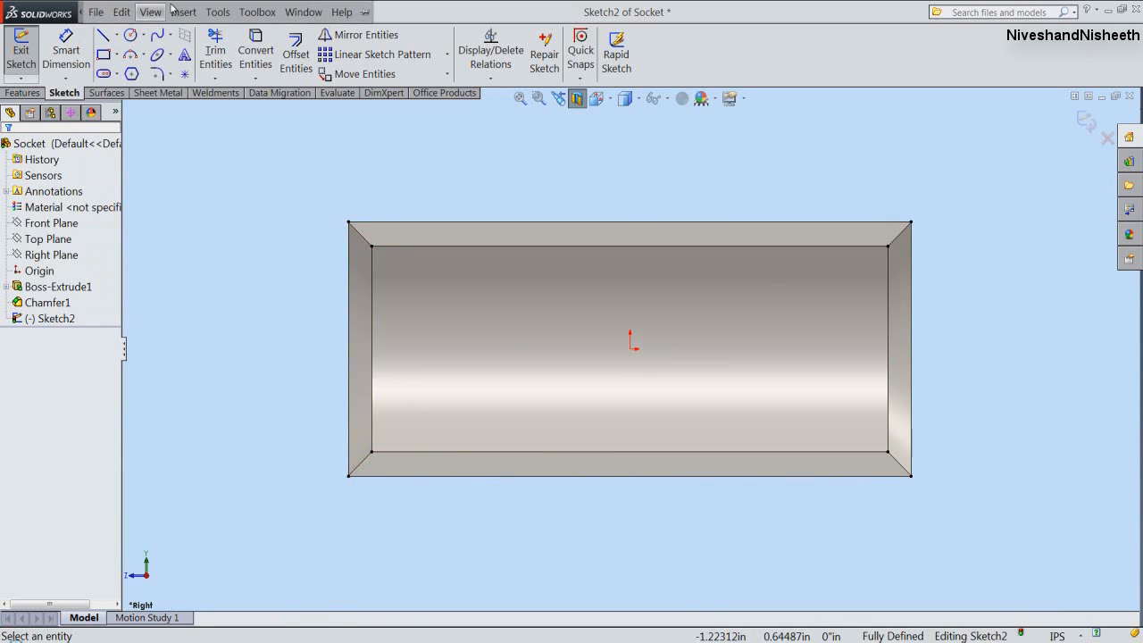
click(257, 12)
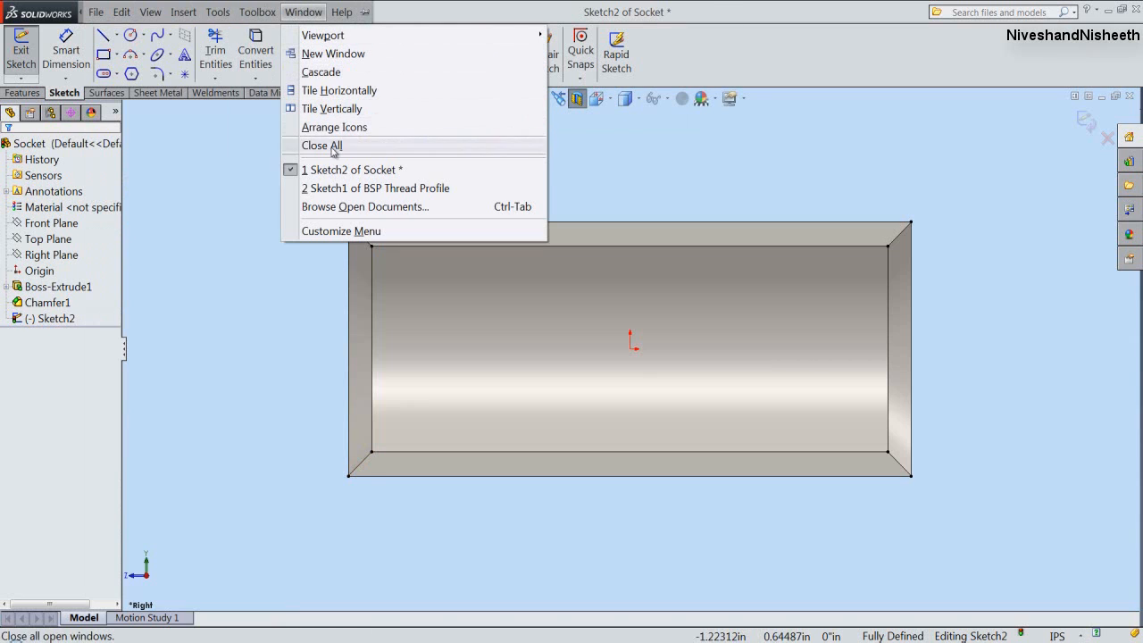
click(339, 188)
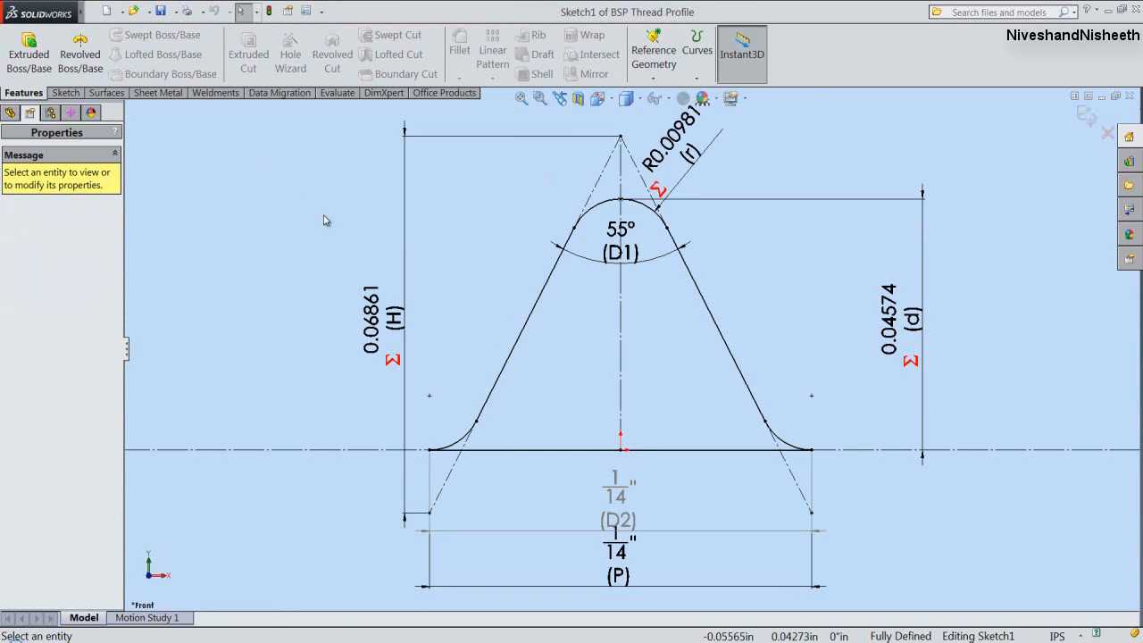
click(460, 446)
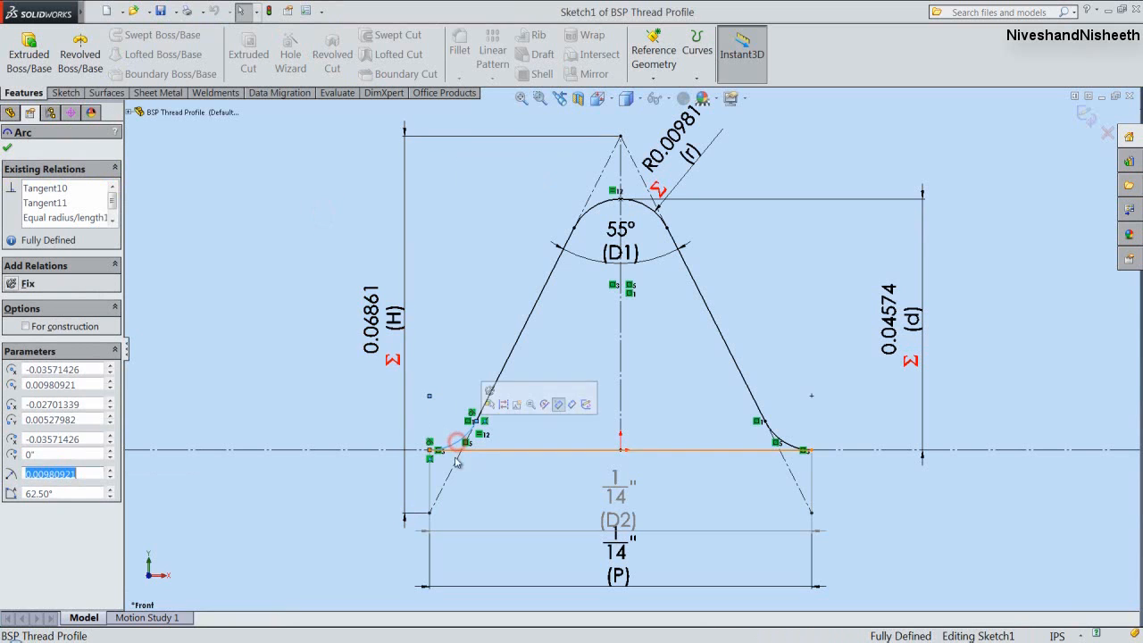
ctrl+click(503, 450)
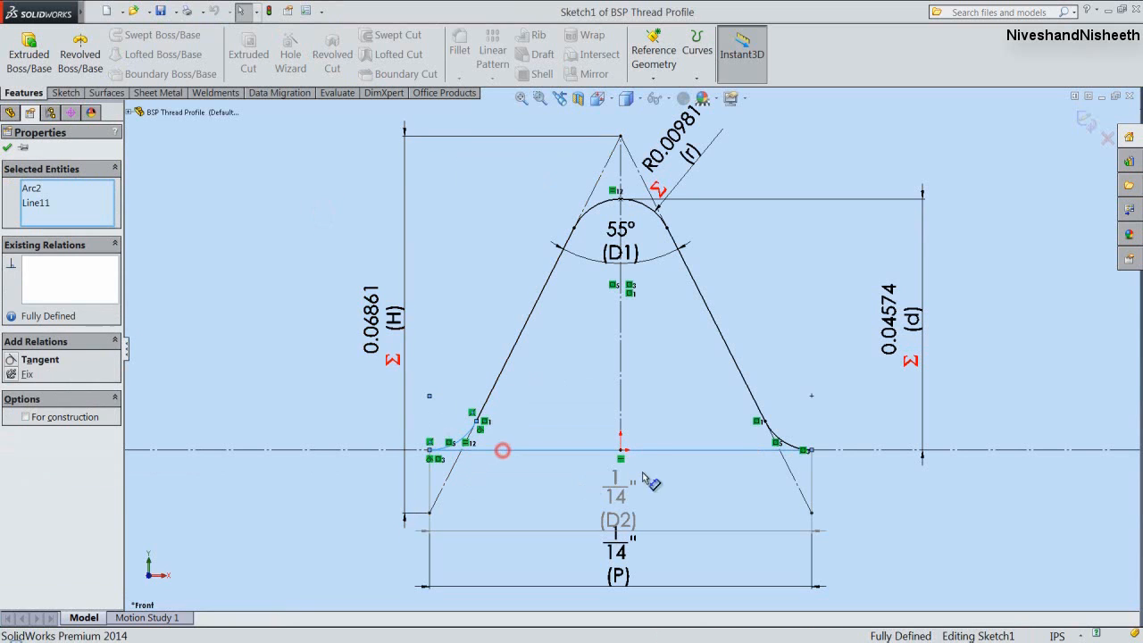
ctrl+click(786, 451)
click(714, 325)
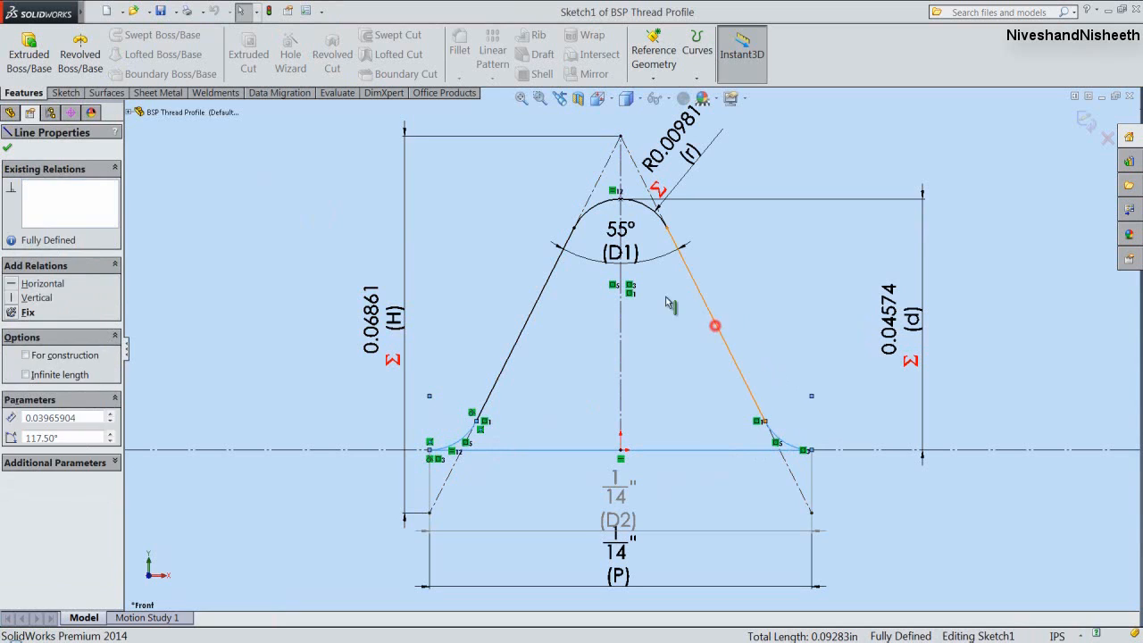
ctrl+click(600, 204)
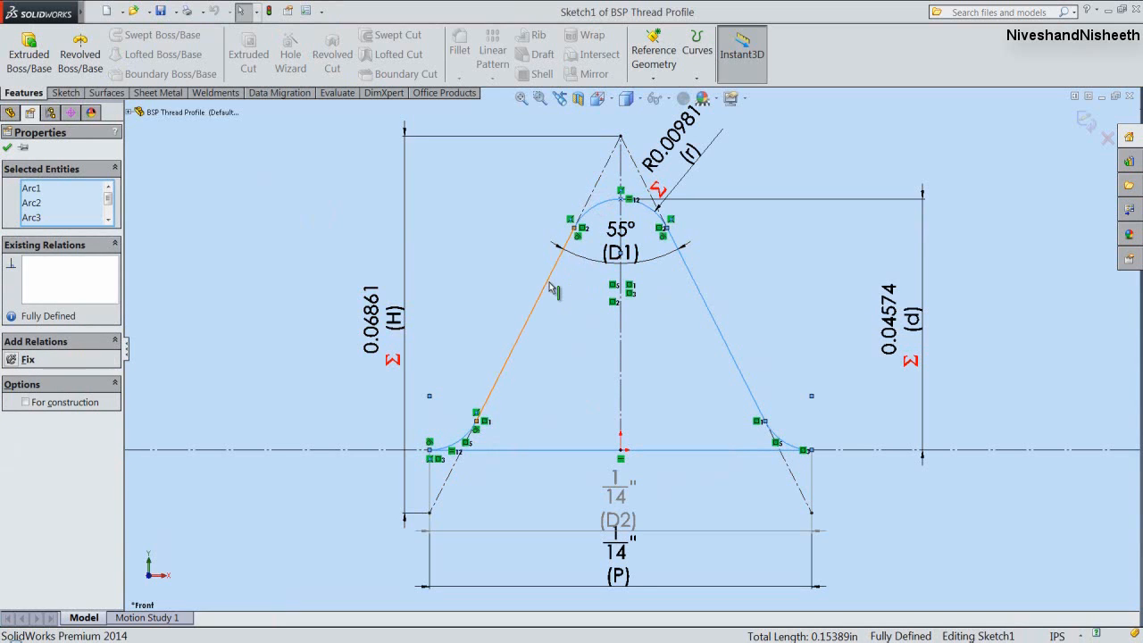
ctrl+click(552, 290)
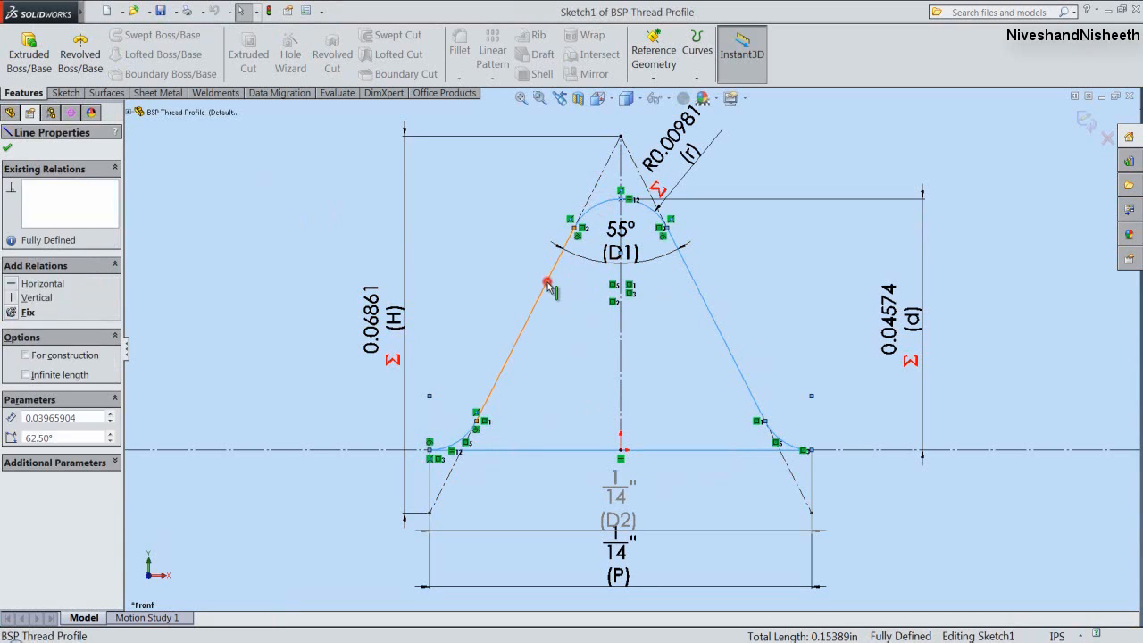
click(121, 12)
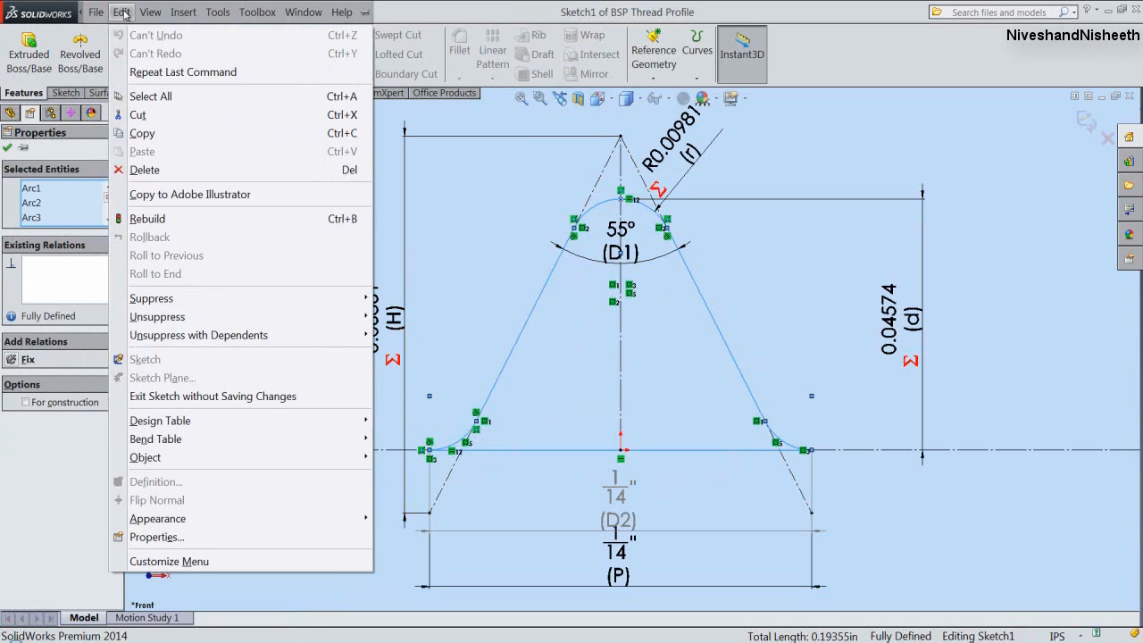
click(166, 135)
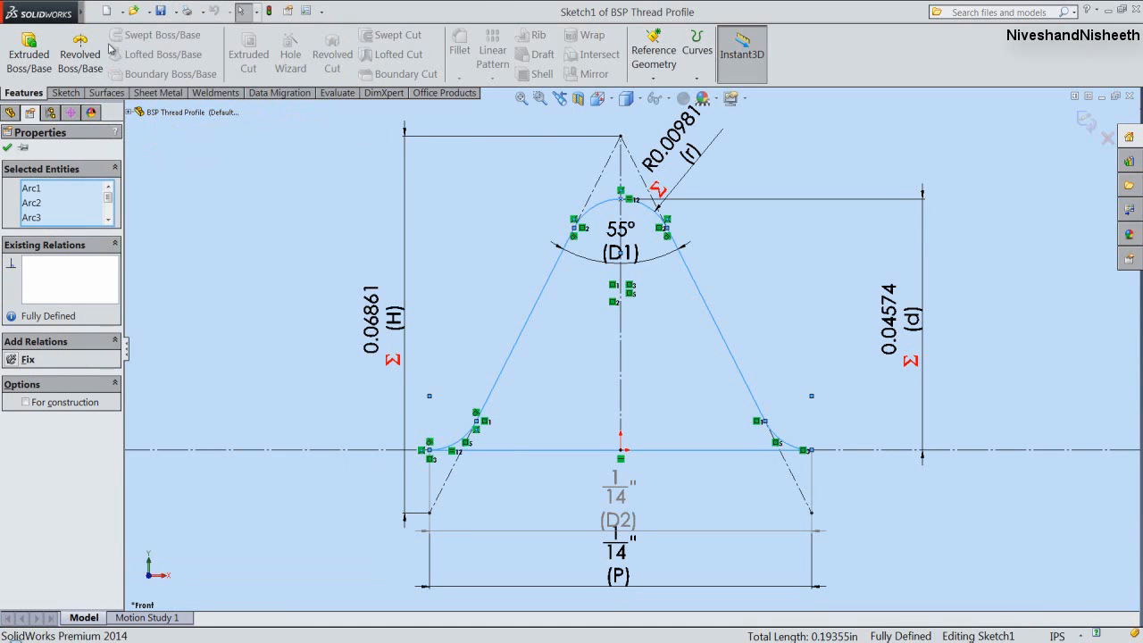
Return to the open sketch of the Socket part.
click(150, 12)
click(149, 11)
click(303, 12)
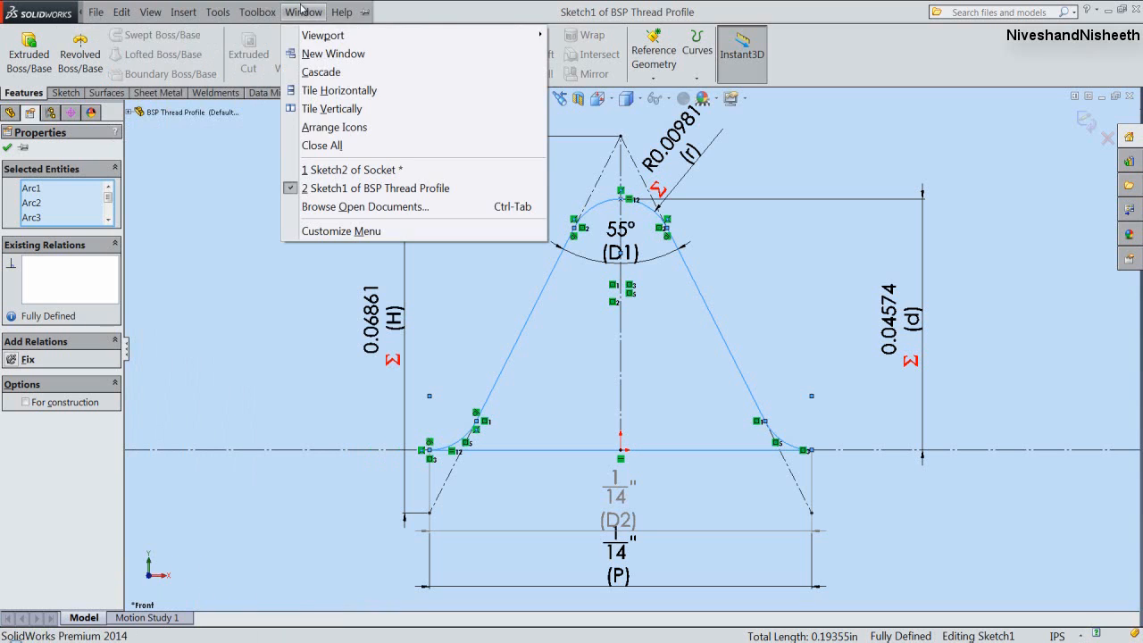
click(348, 170)
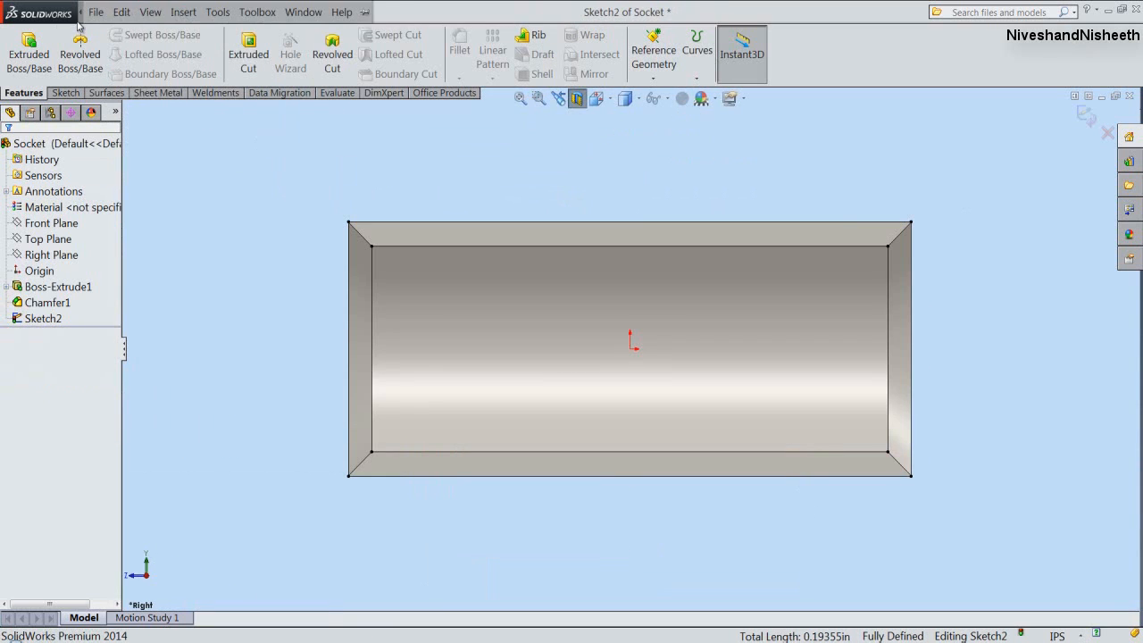
Paste the copied BSP thread outline into the Socket's open Right Plane sketch, outside the sectioned body.
click(93, 11)
mouse_move(119, 12)
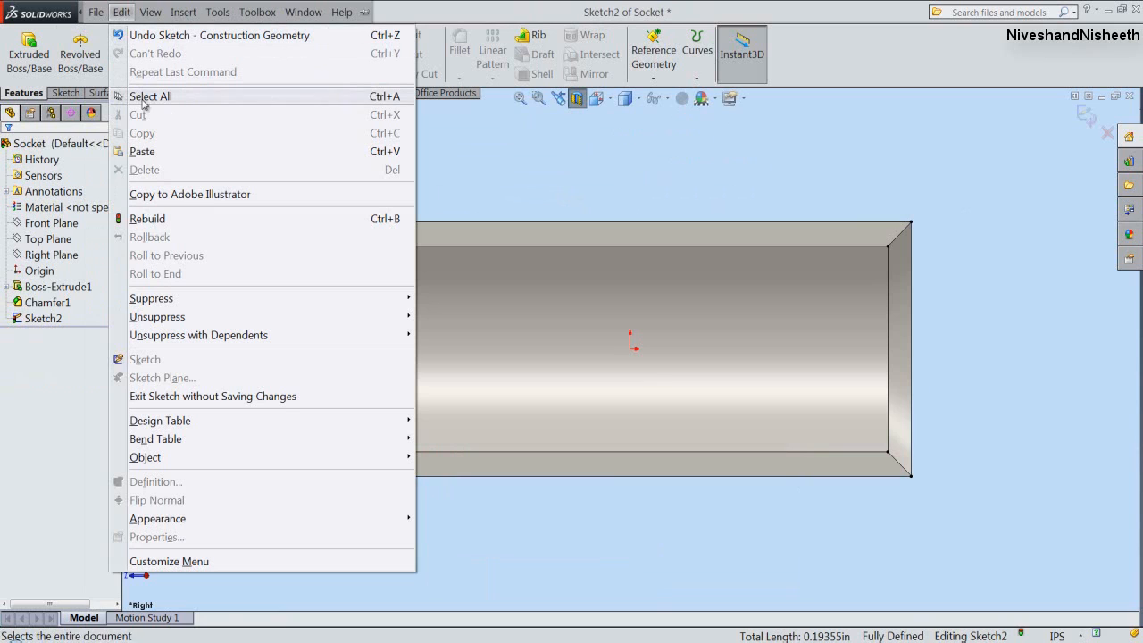
click(178, 151)
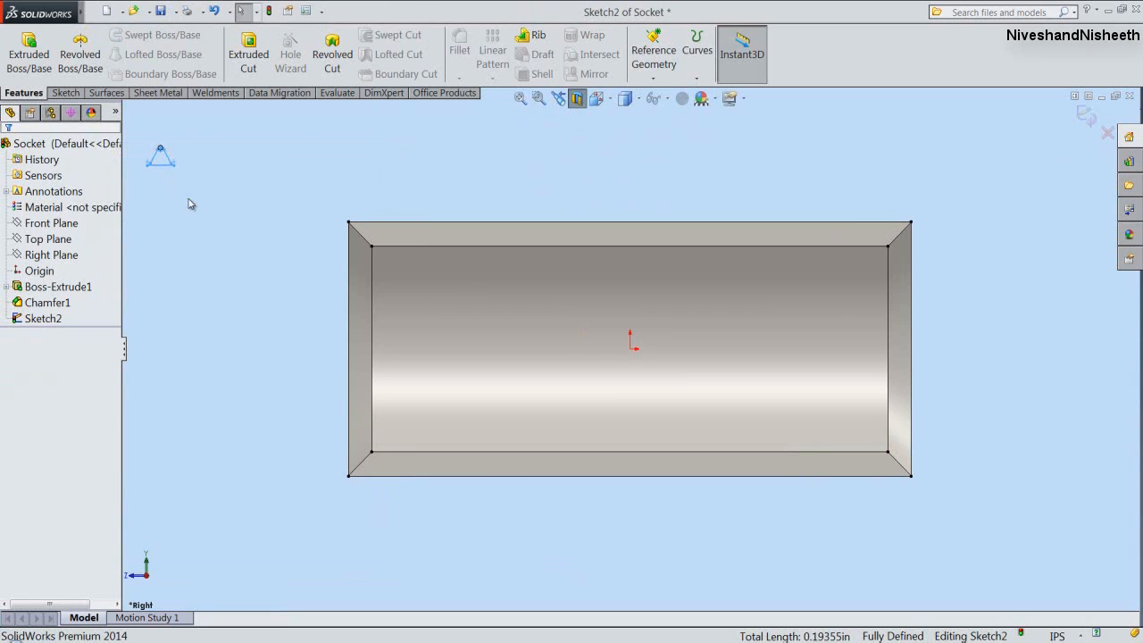
click(224, 268)
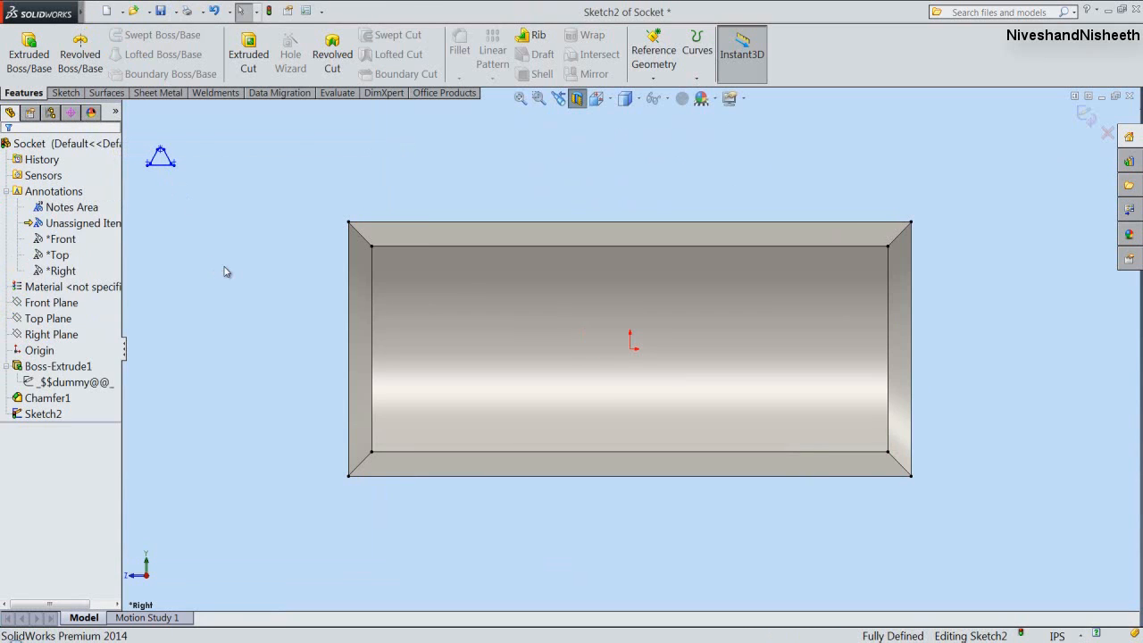
click(242, 273)
Move the whole pasted thread outline, based at its base line's midpoint, to the Socket's upper inner bore edge beside the chamfer.
scroll(135, 152, down, 5)
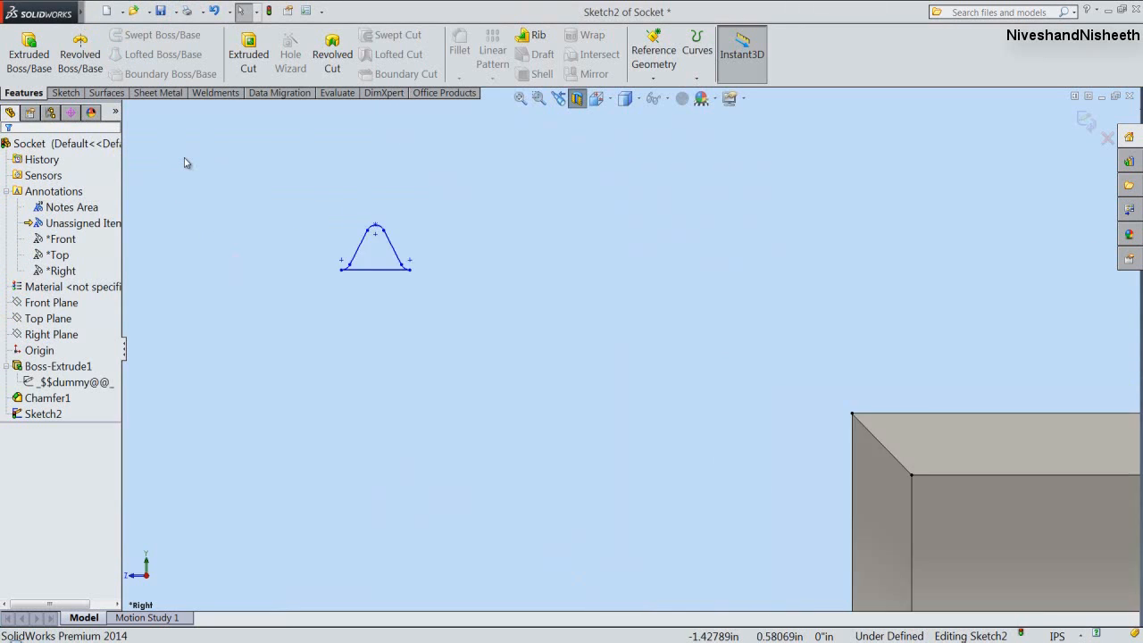
click(59, 93)
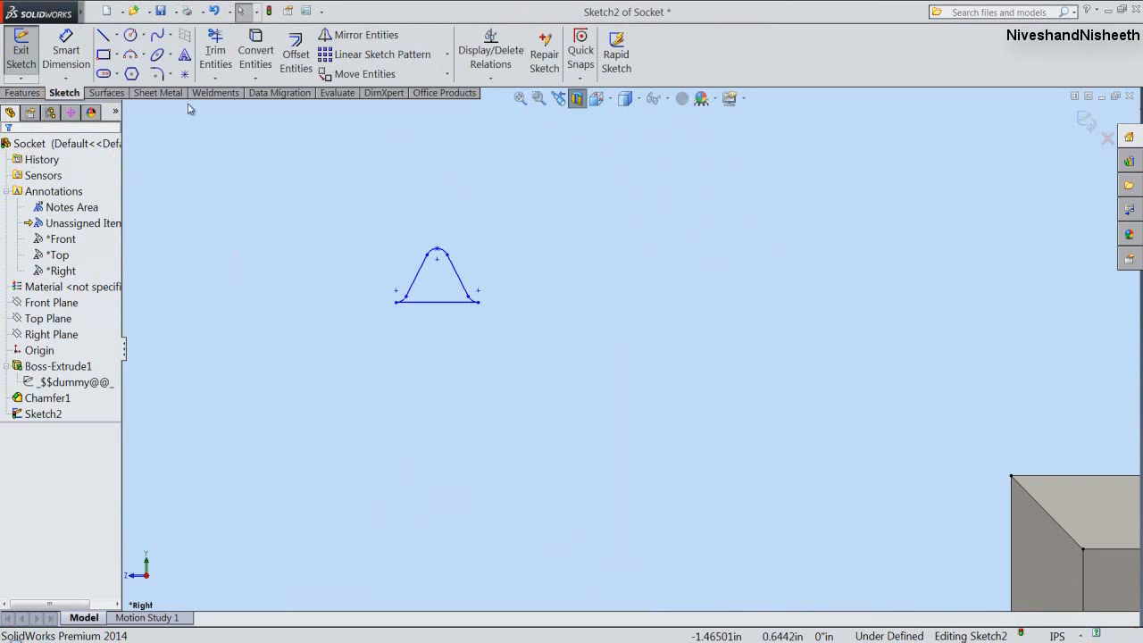
click(416, 75)
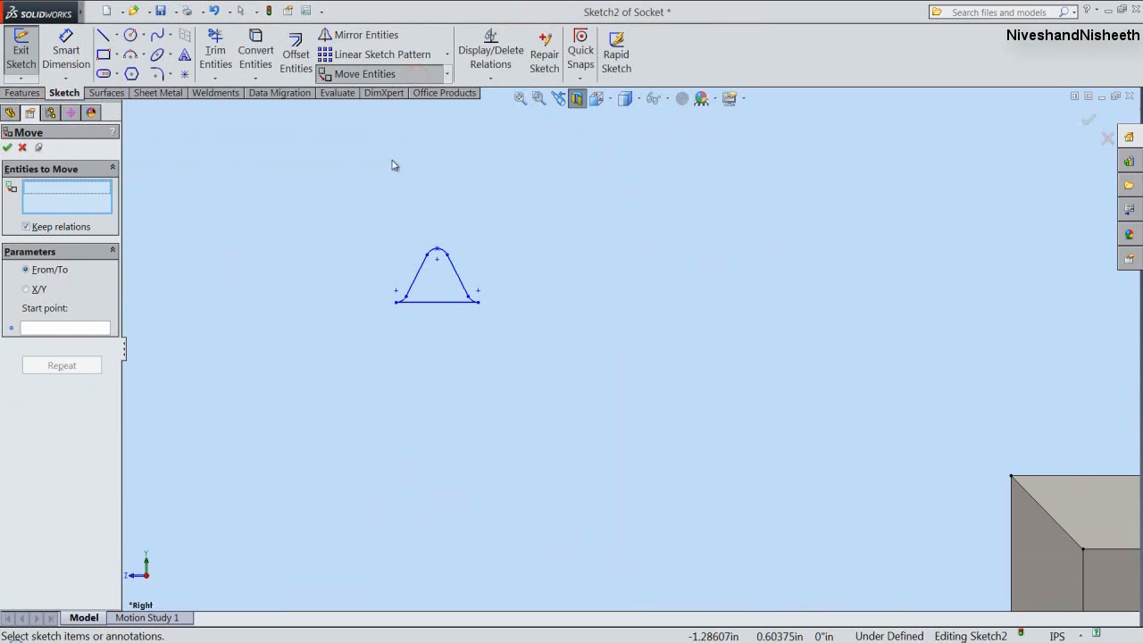
drag(367, 213, 530, 359)
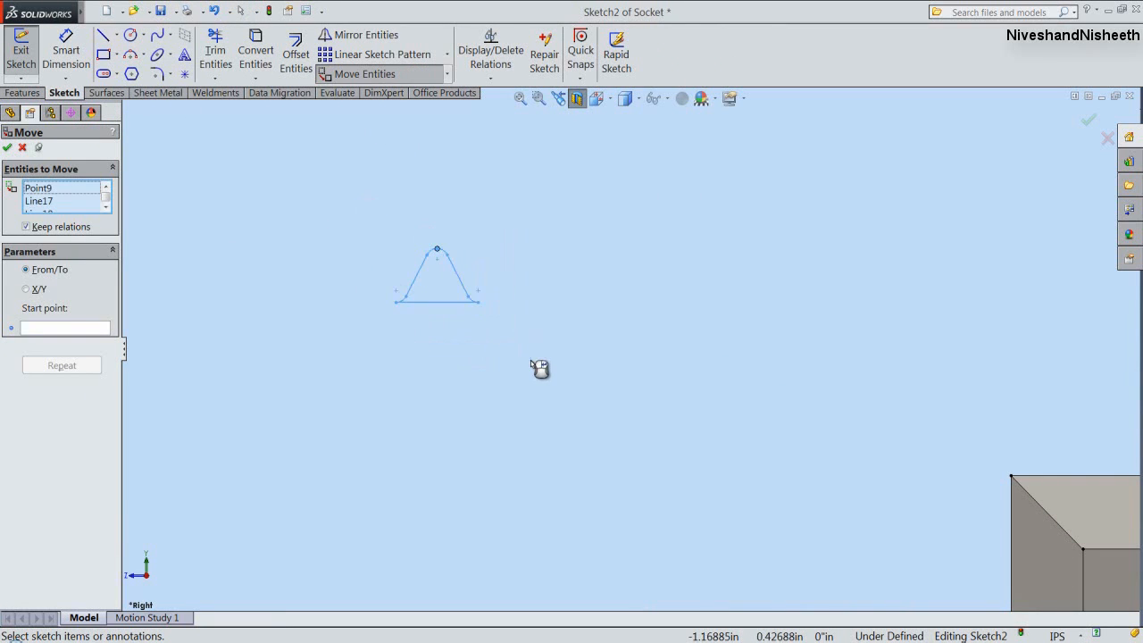
right_click(513, 321)
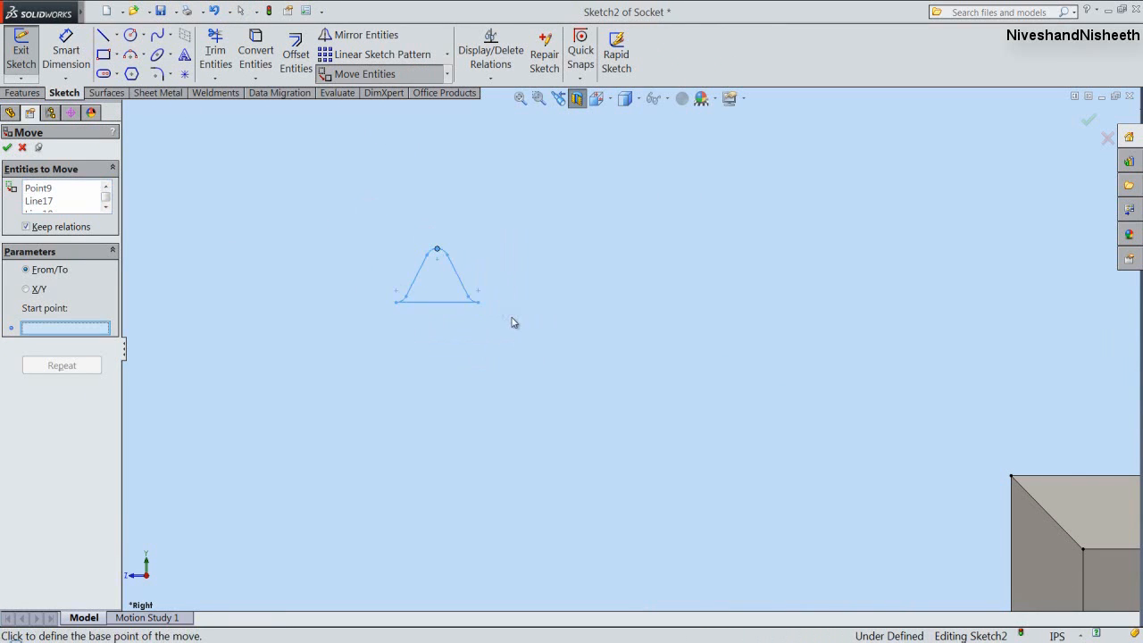
click(437, 303)
scroll(530, 383, up, 4)
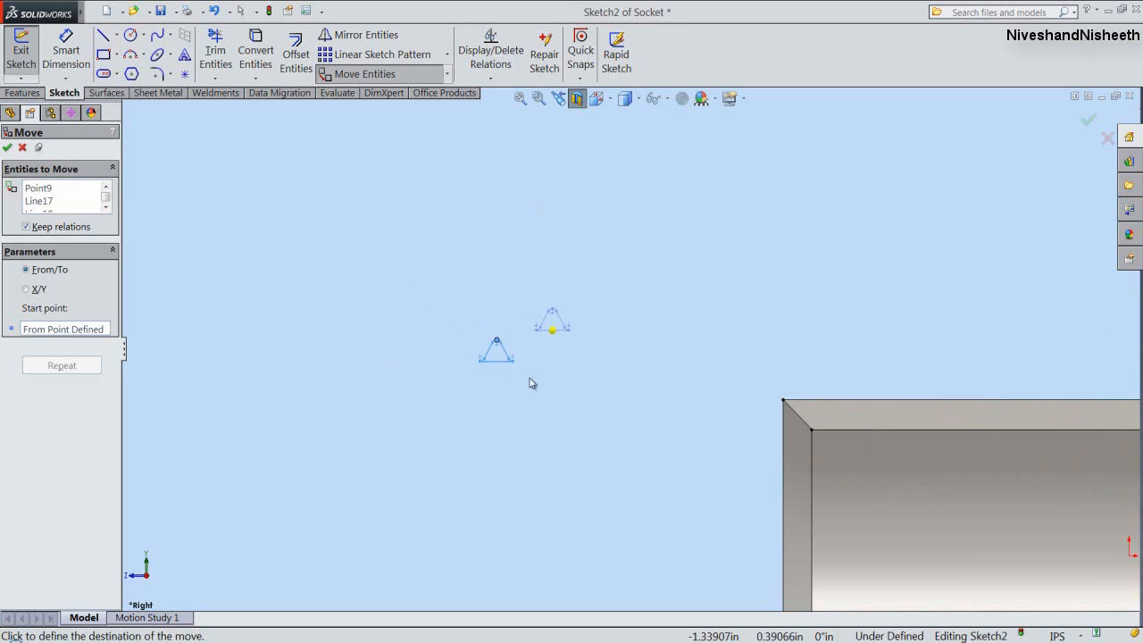
scroll(804, 442, down, 5)
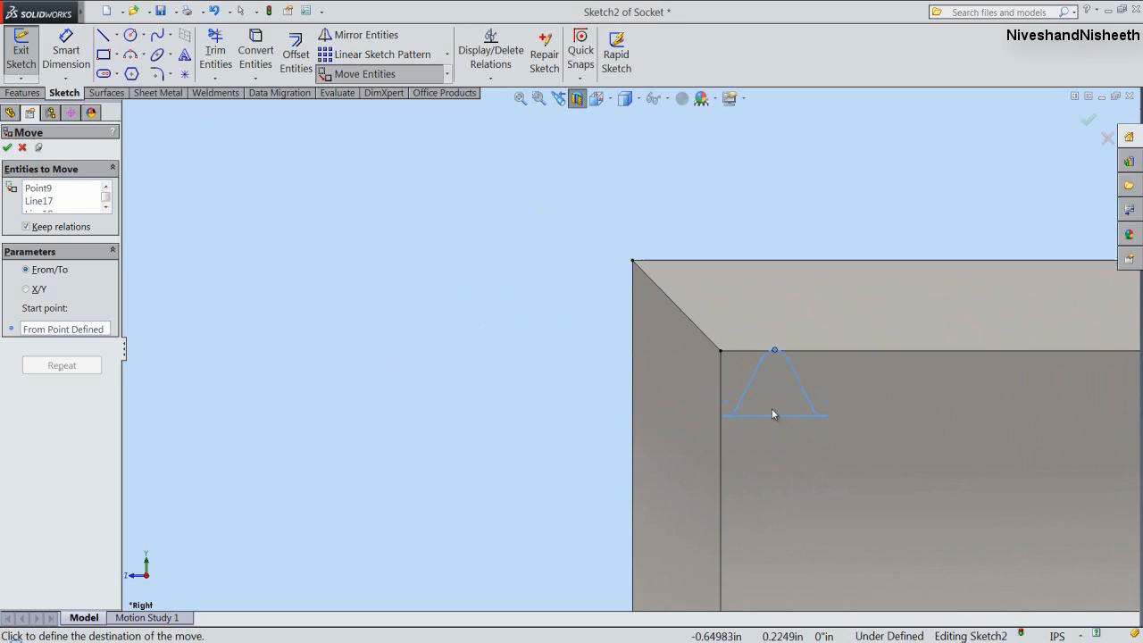
Move the thread profile so its base midpoint sits on the chamfer's inner corner, and fix all of the sketch's entities.
scroll(770, 407, down, 2)
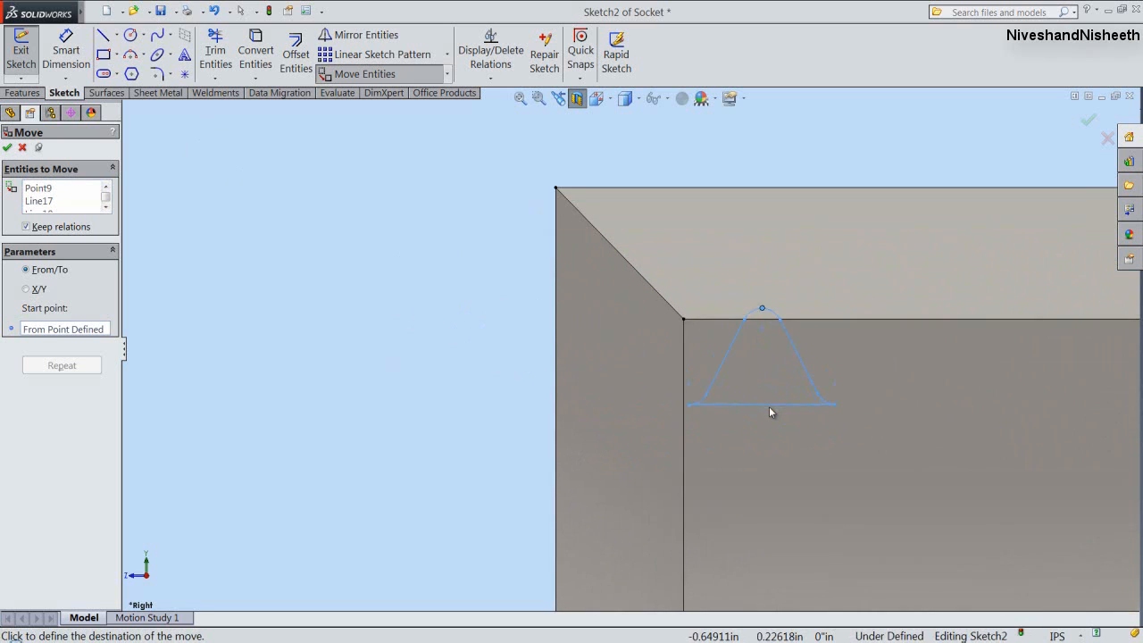
click(686, 320)
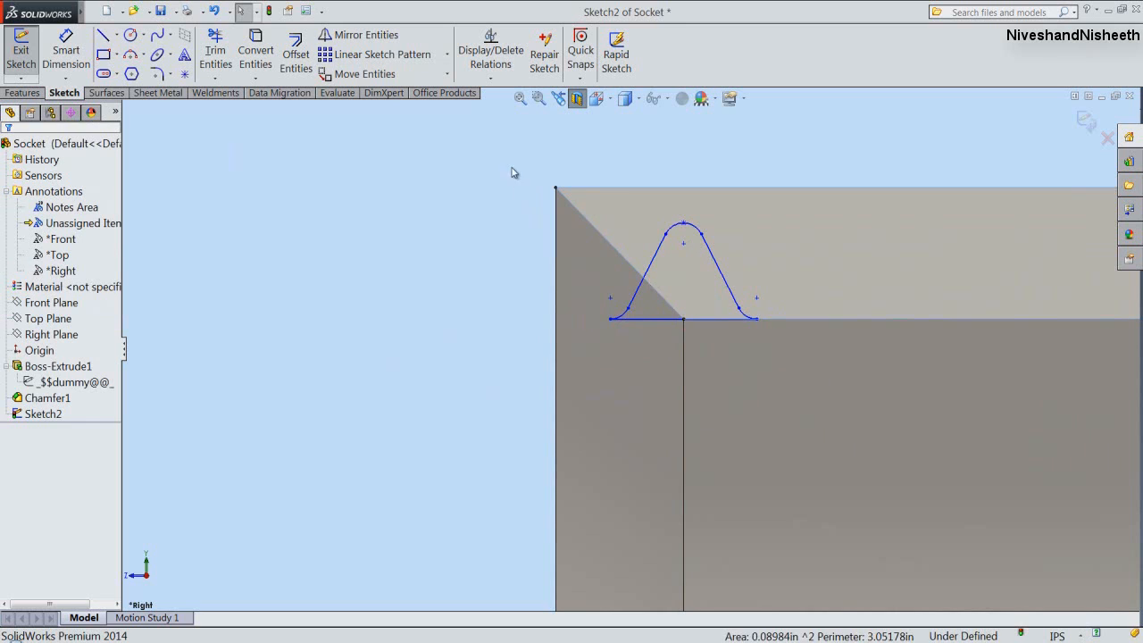
drag(511, 166, 764, 357)
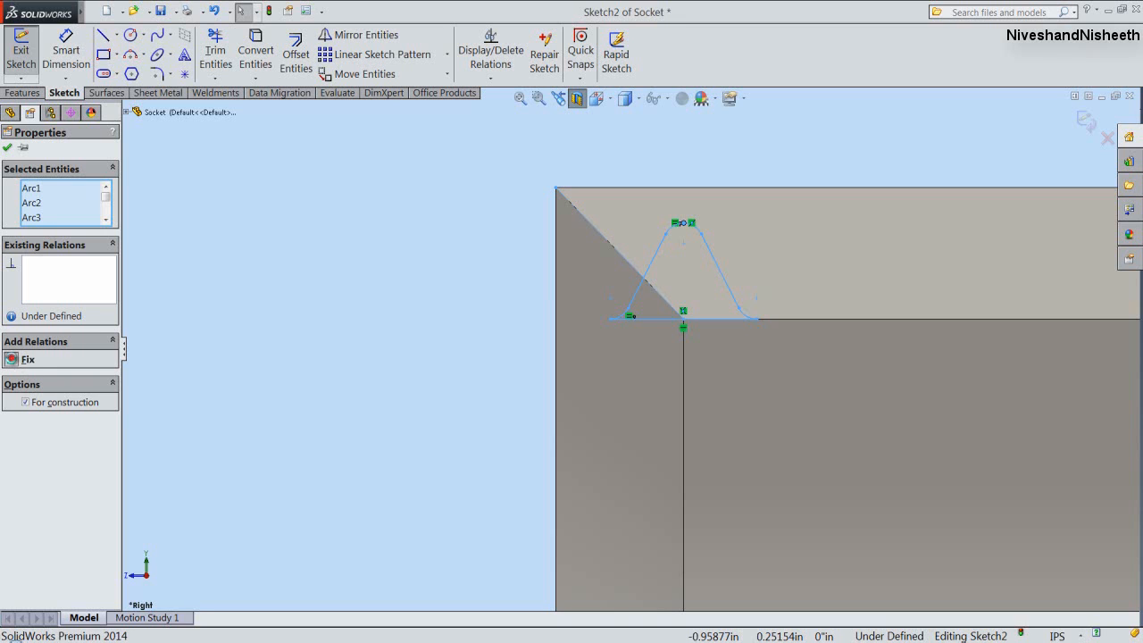
click(13, 359)
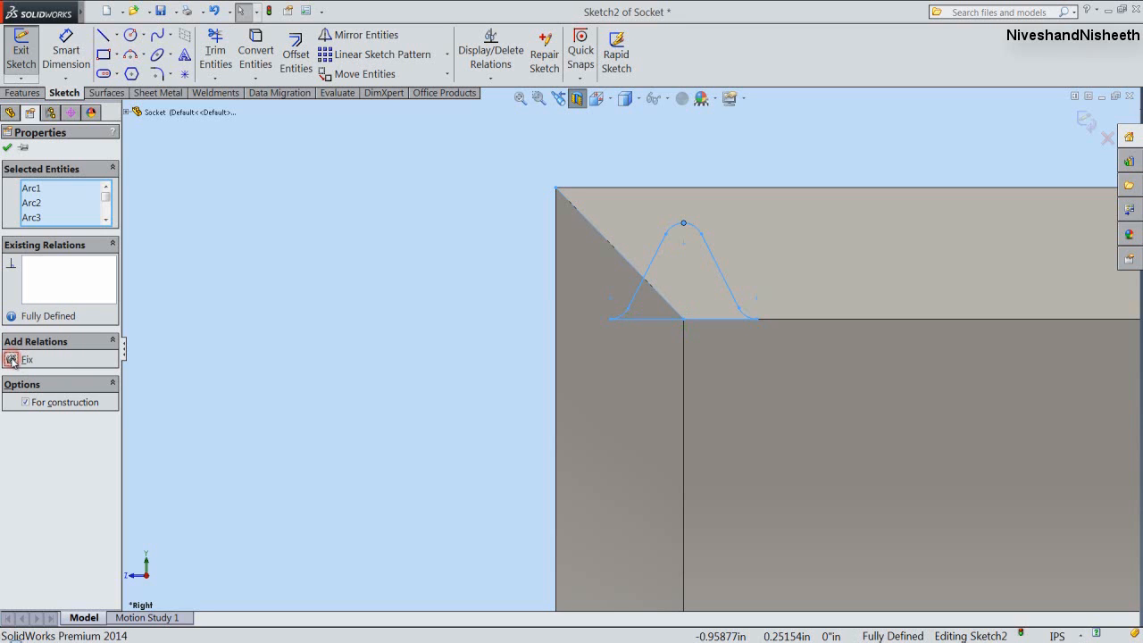
click(9, 148)
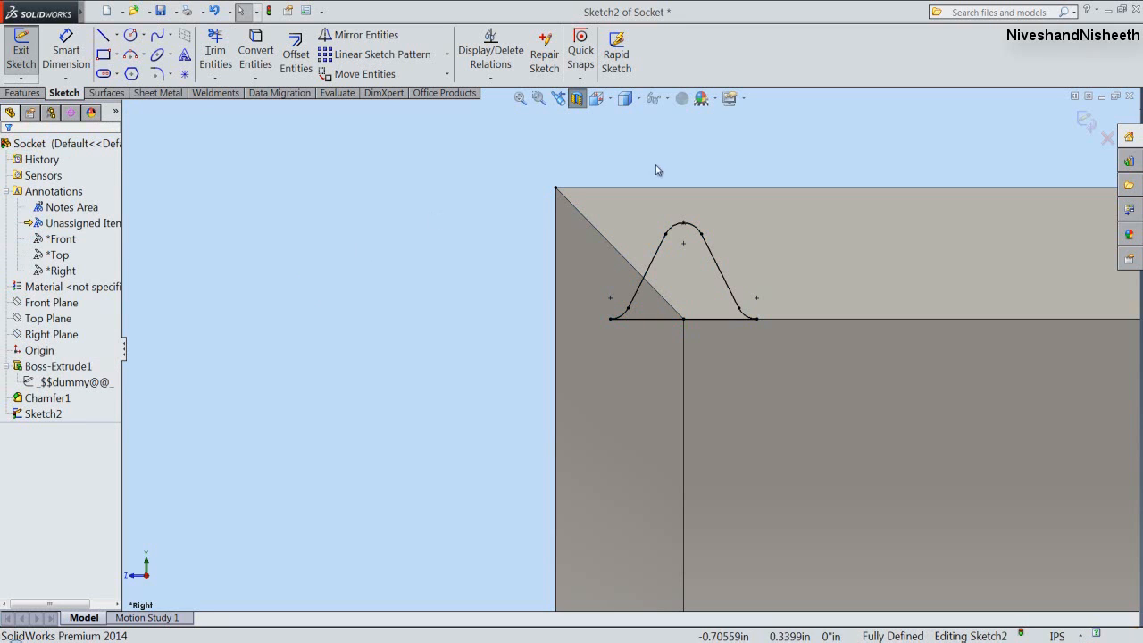
click(1084, 121)
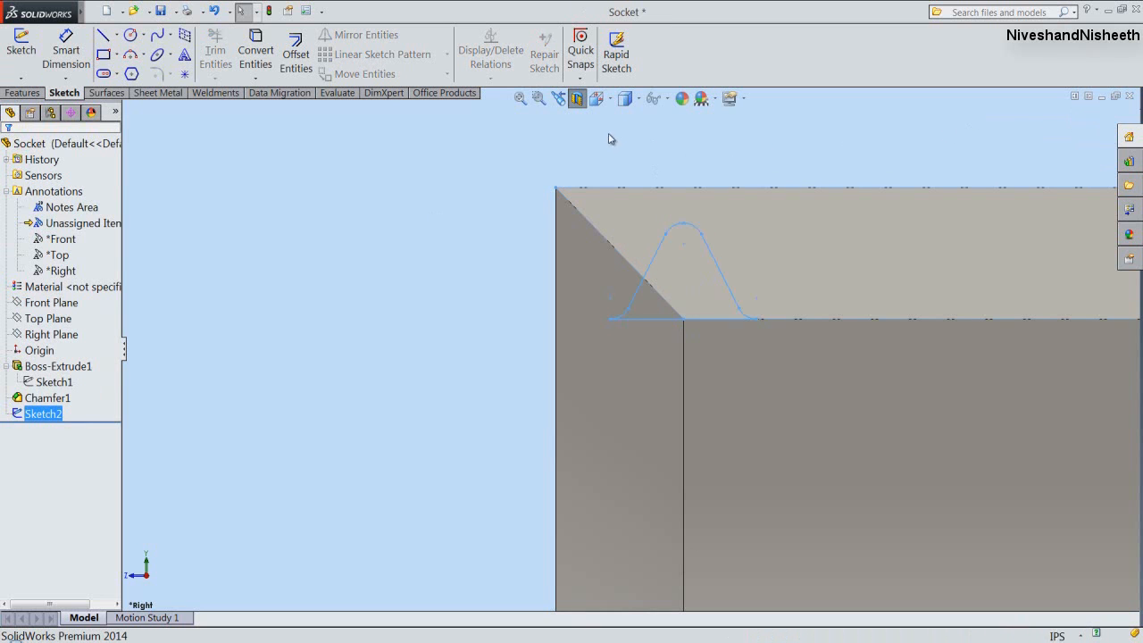
Turn off the section view and save the part in isometric orientation.
click(576, 98)
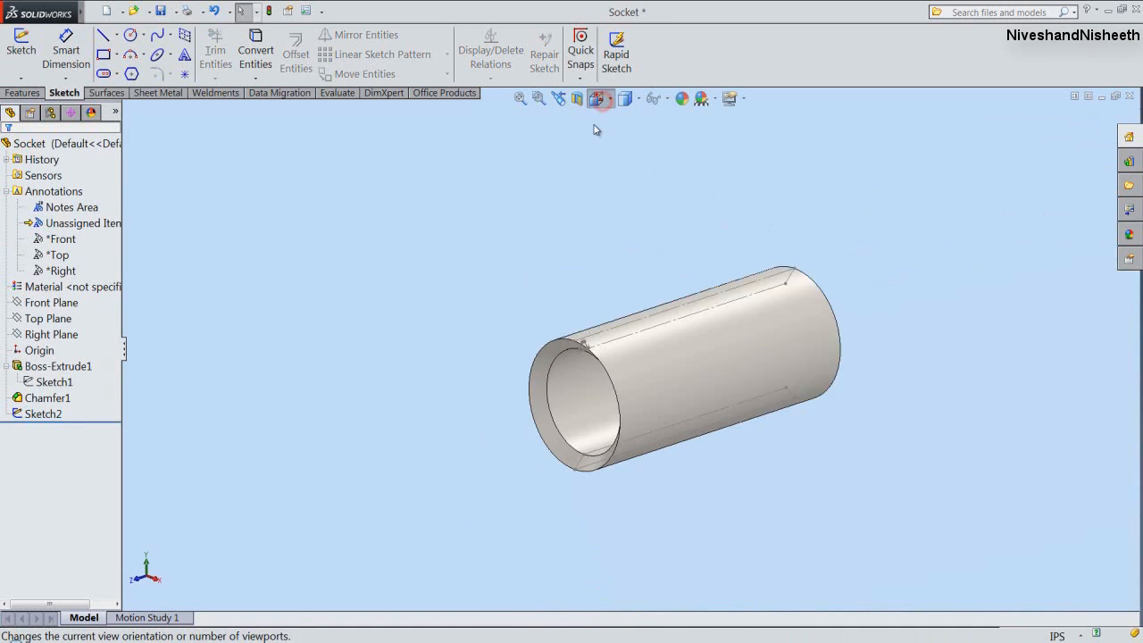
click(598, 100)
click(624, 319)
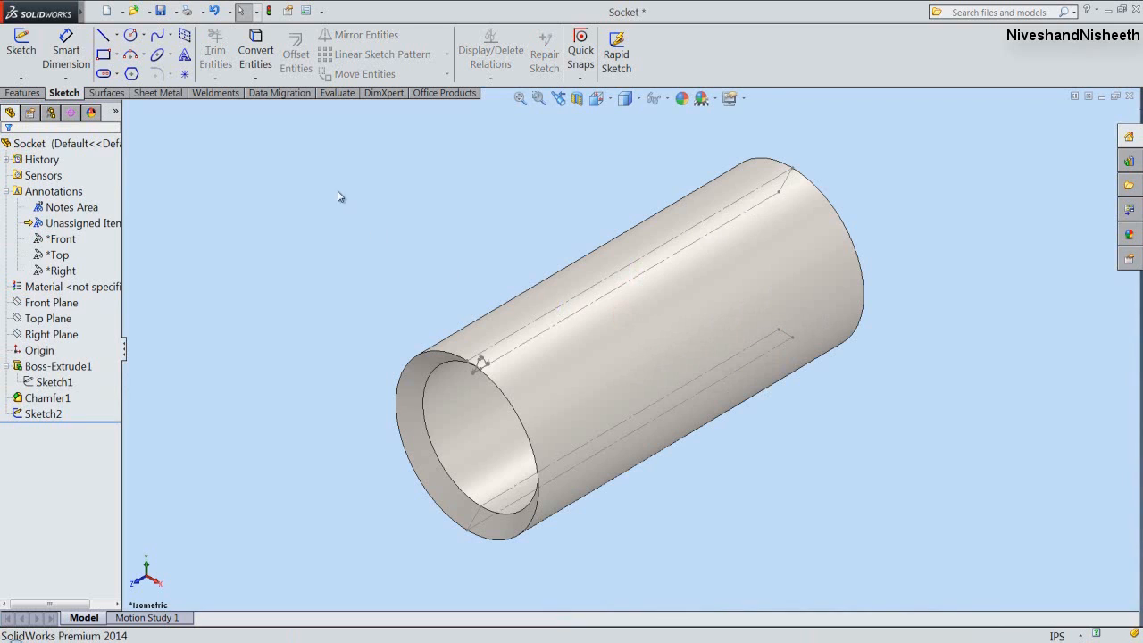
click(161, 11)
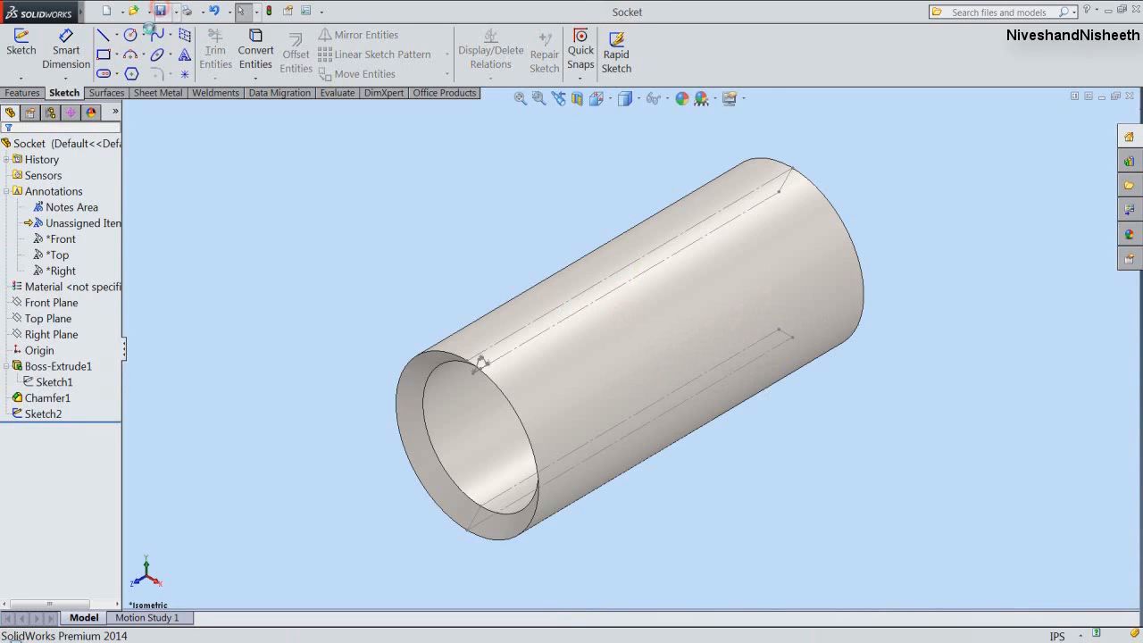
Collapse all expanded items in the feature tree.
click(36, 93)
right_click(87, 184)
click(109, 194)
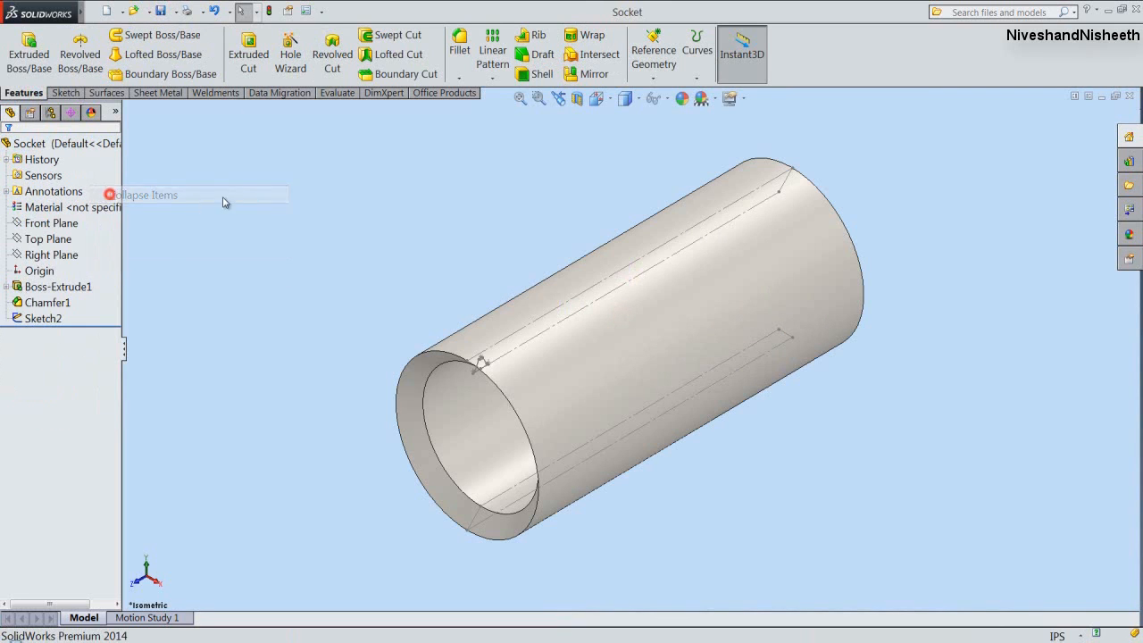
Create a reference plane coincident with the midpoint of the thread profile's base line and perpendicular to that line.
click(651, 80)
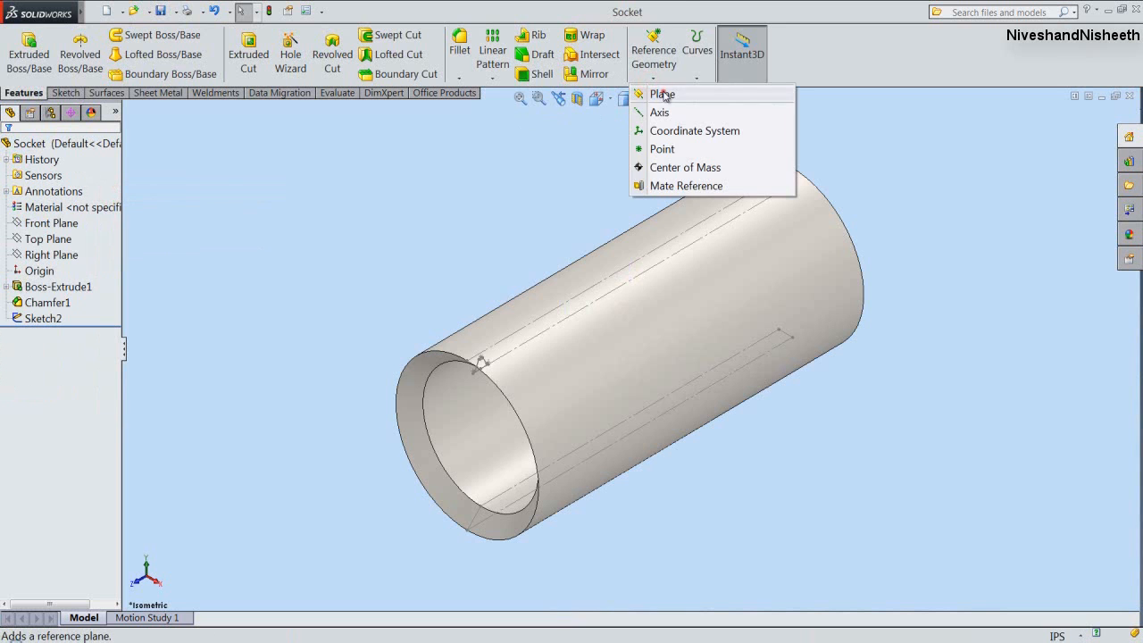
click(662, 94)
scroll(475, 395, down, 6)
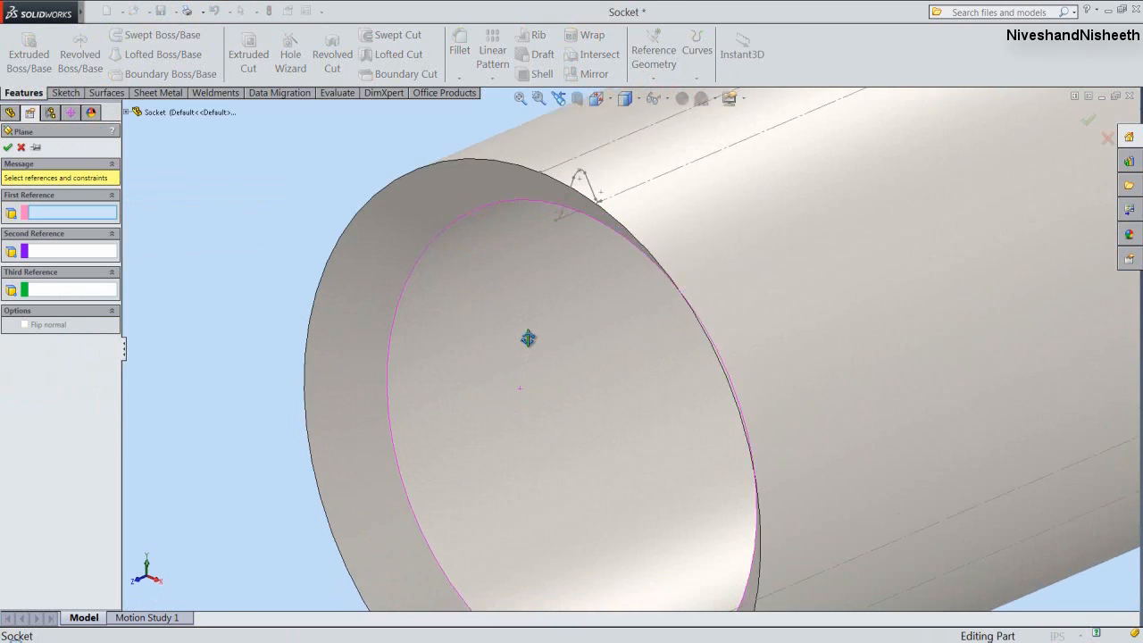
scroll(616, 183, down, 6)
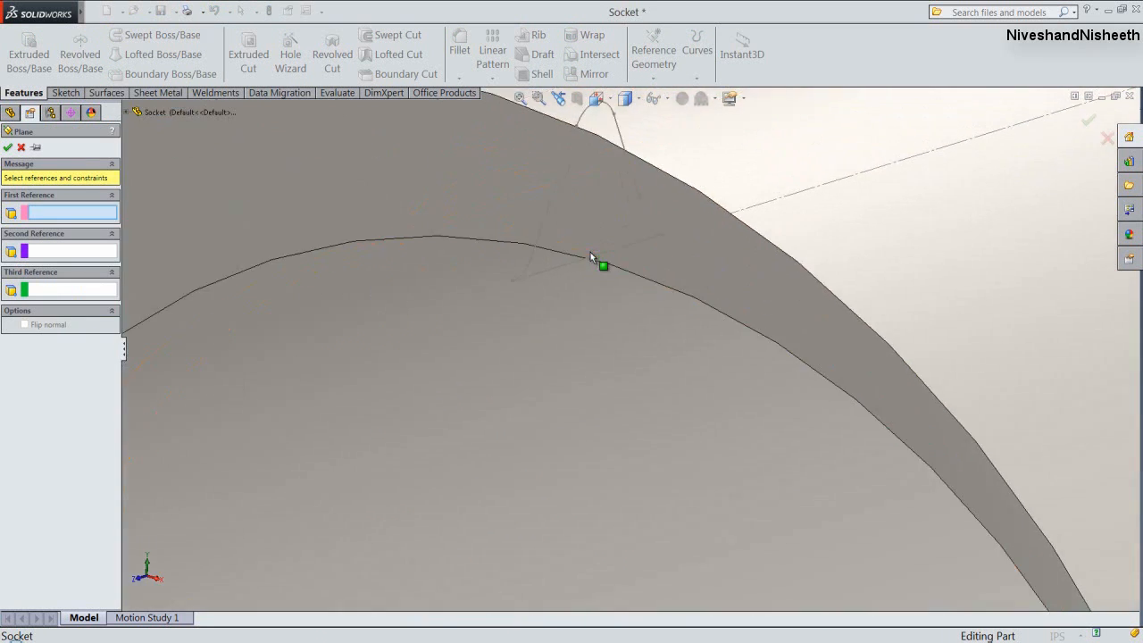
scroll(594, 267, down, 3)
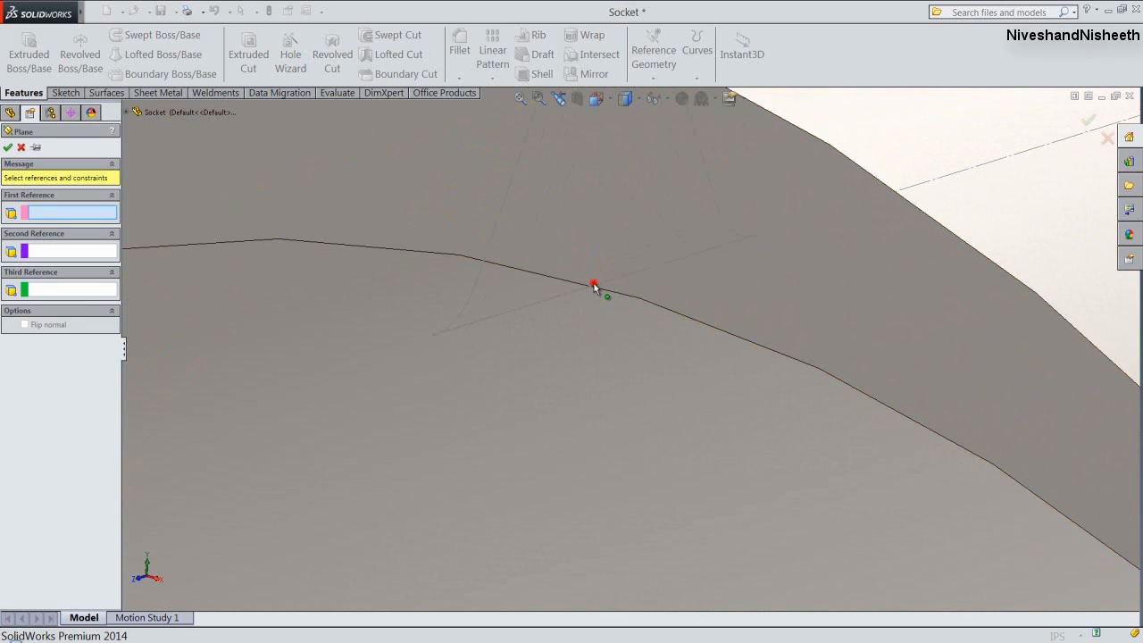
click(594, 283)
click(615, 279)
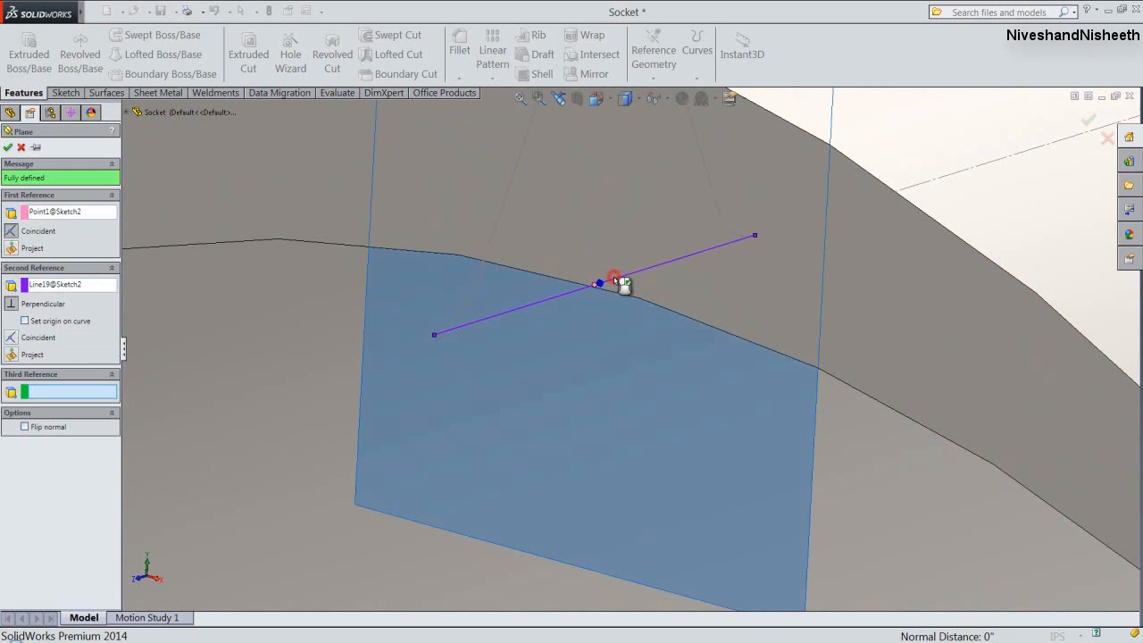
click(9, 152)
Start a sketch on the new reference plane at the tube's open end and hide the plane.
click(610, 103)
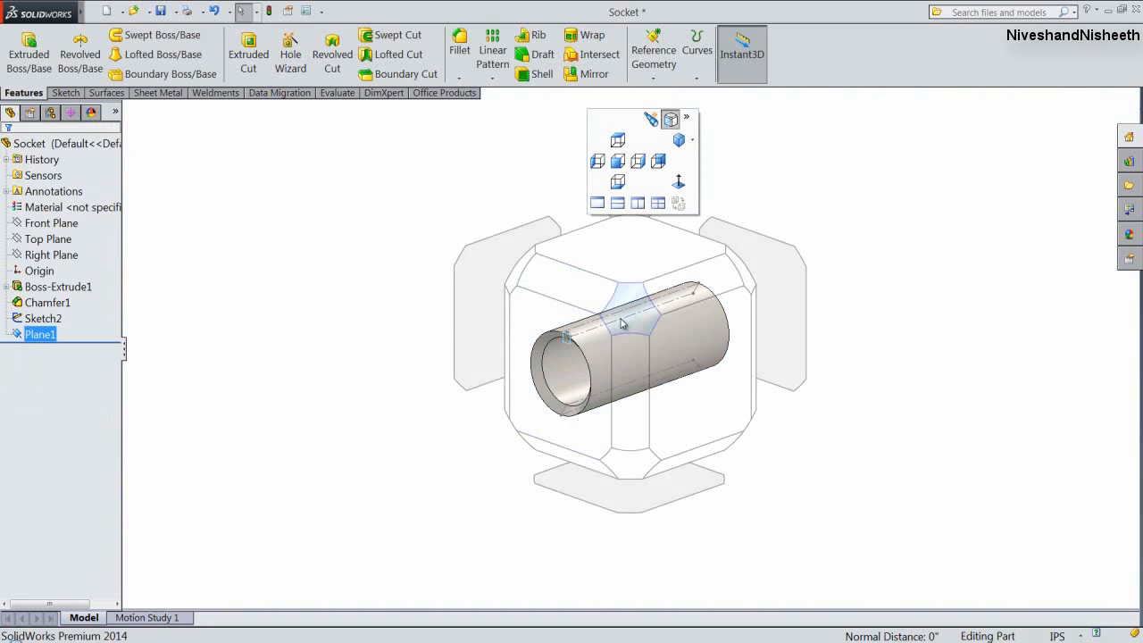
click(620, 319)
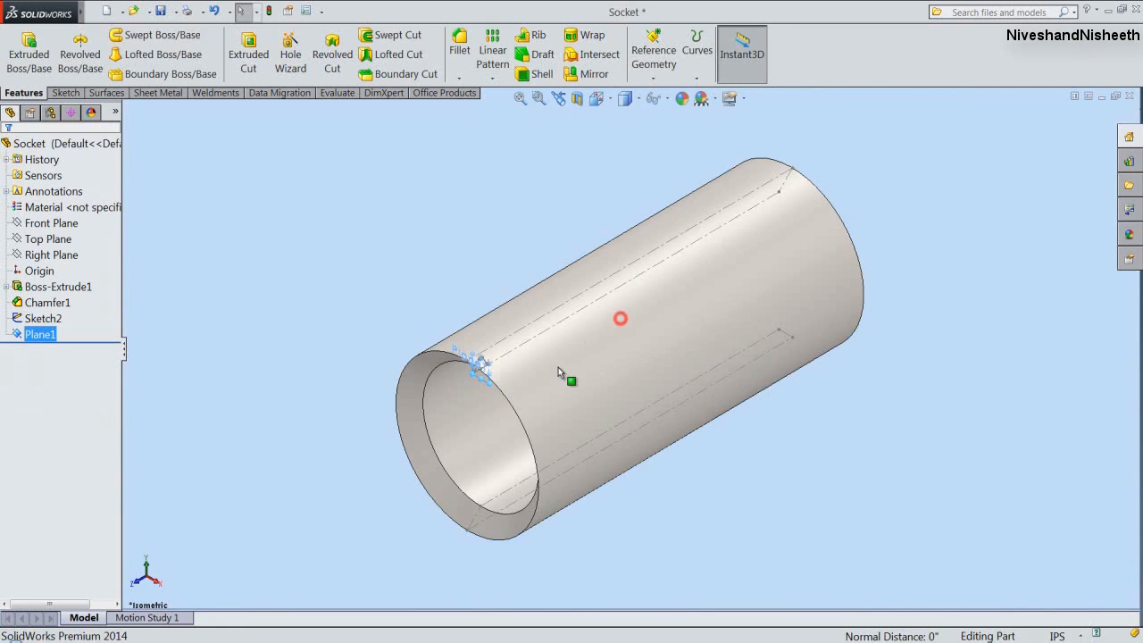
scroll(506, 398, down, 2)
scroll(492, 382, up, 2)
click(306, 319)
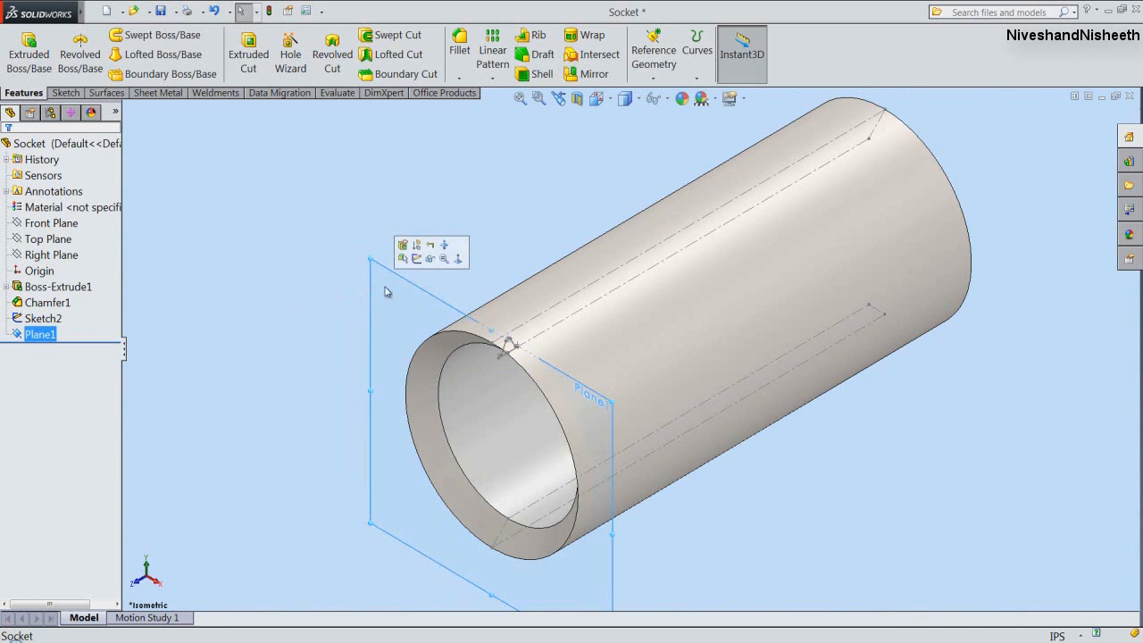
click(417, 258)
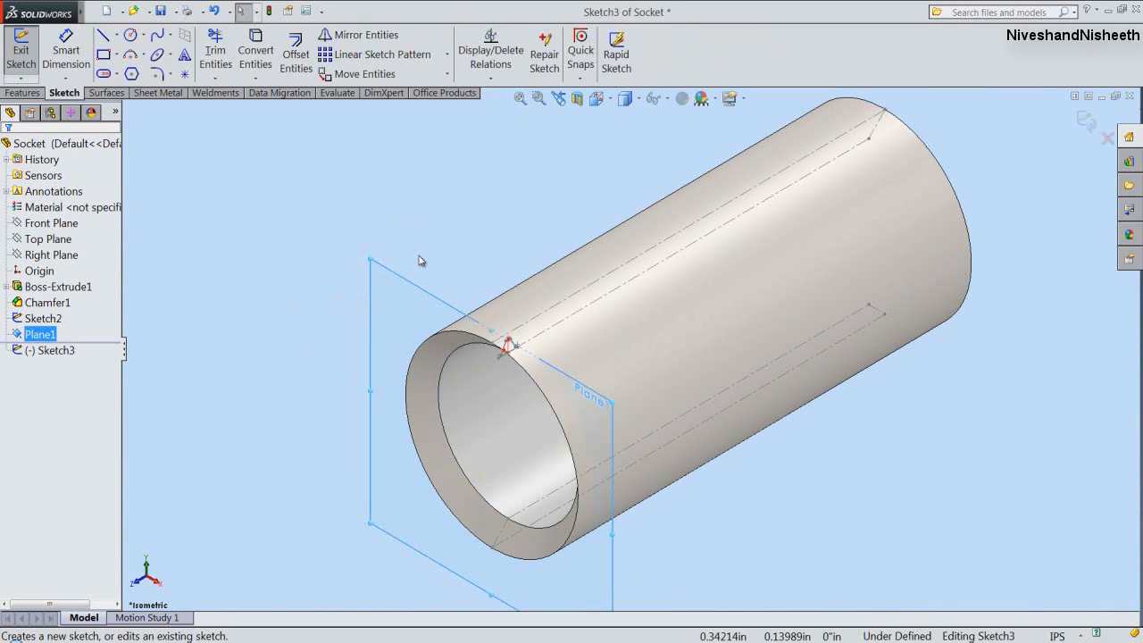
scroll(458, 493, down, 3)
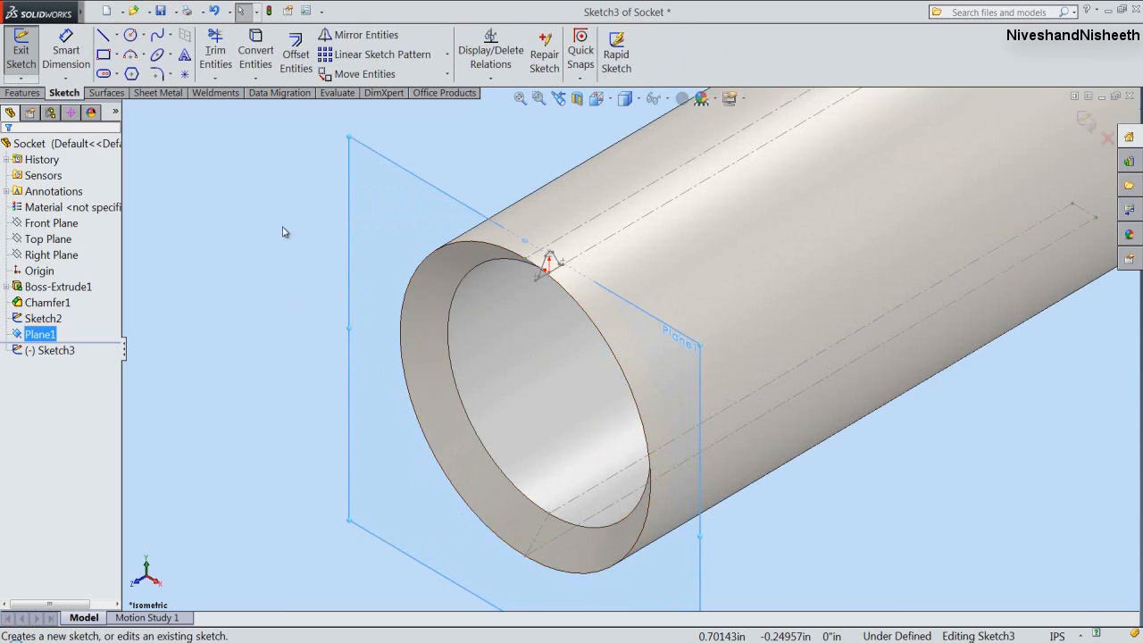
click(37, 337)
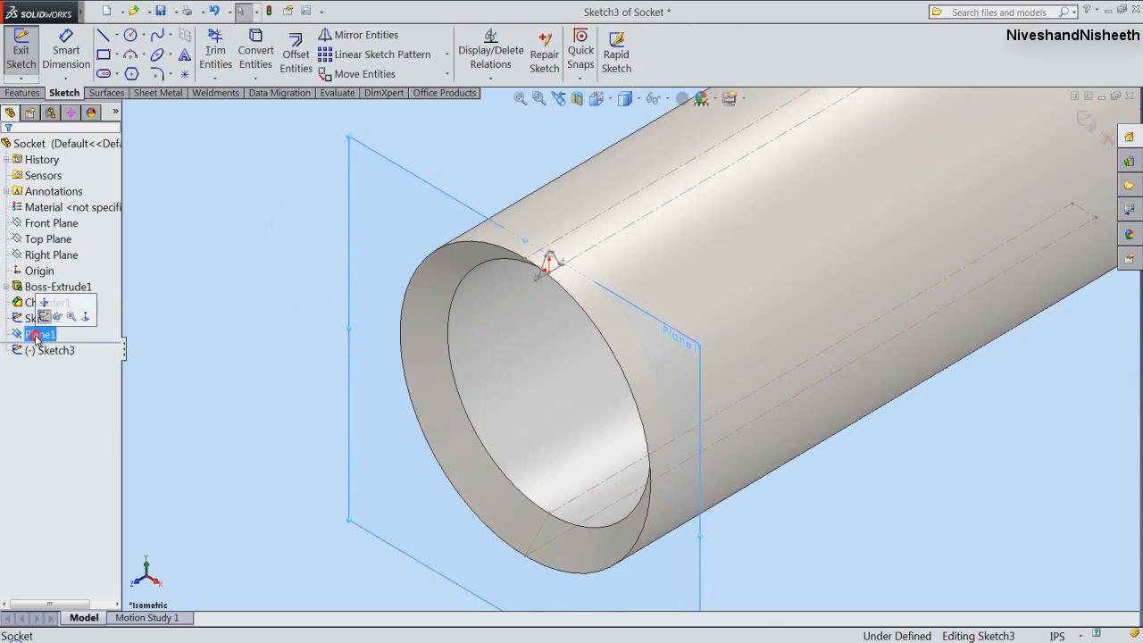
click(58, 316)
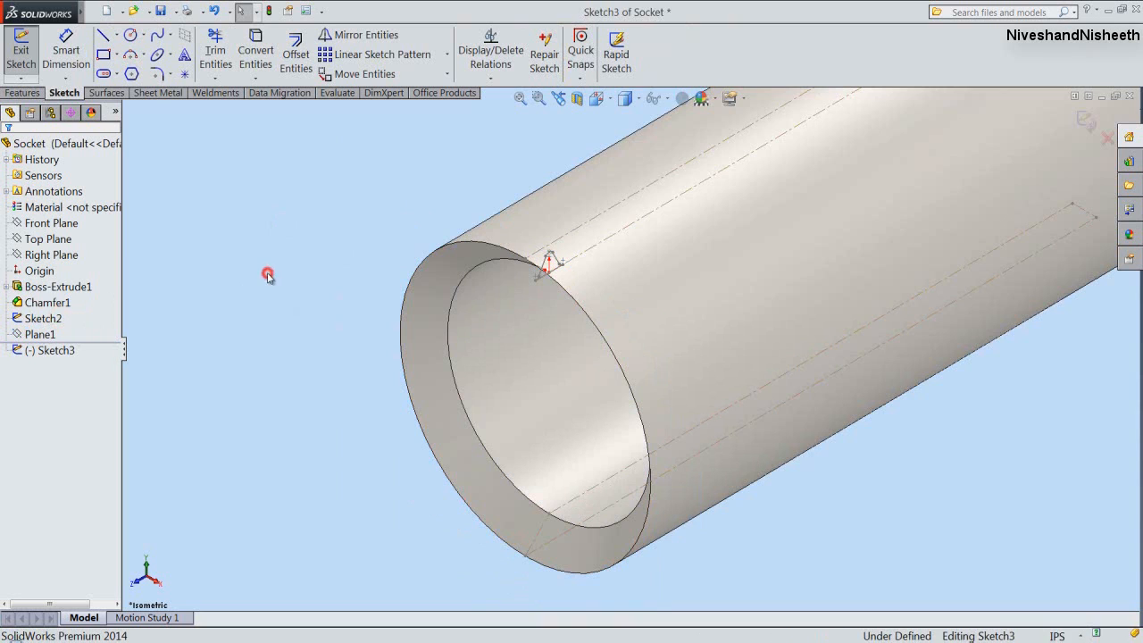
Sketch a circle centred on the tube's axis through the midpoint of the profile's base line, and save the part.
click(131, 35)
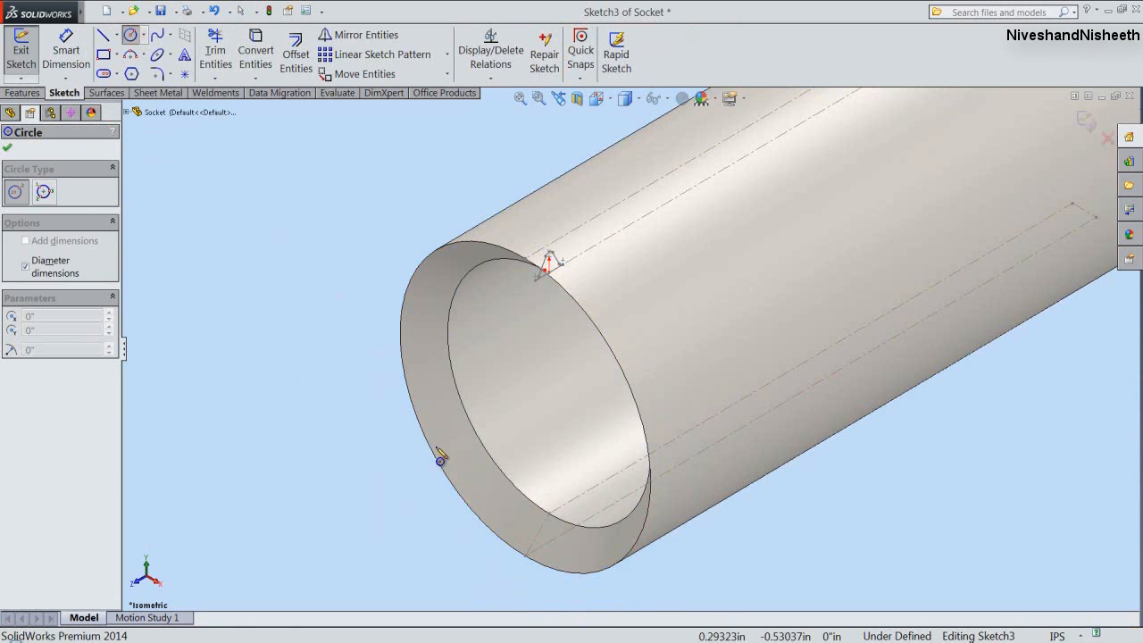
click(551, 397)
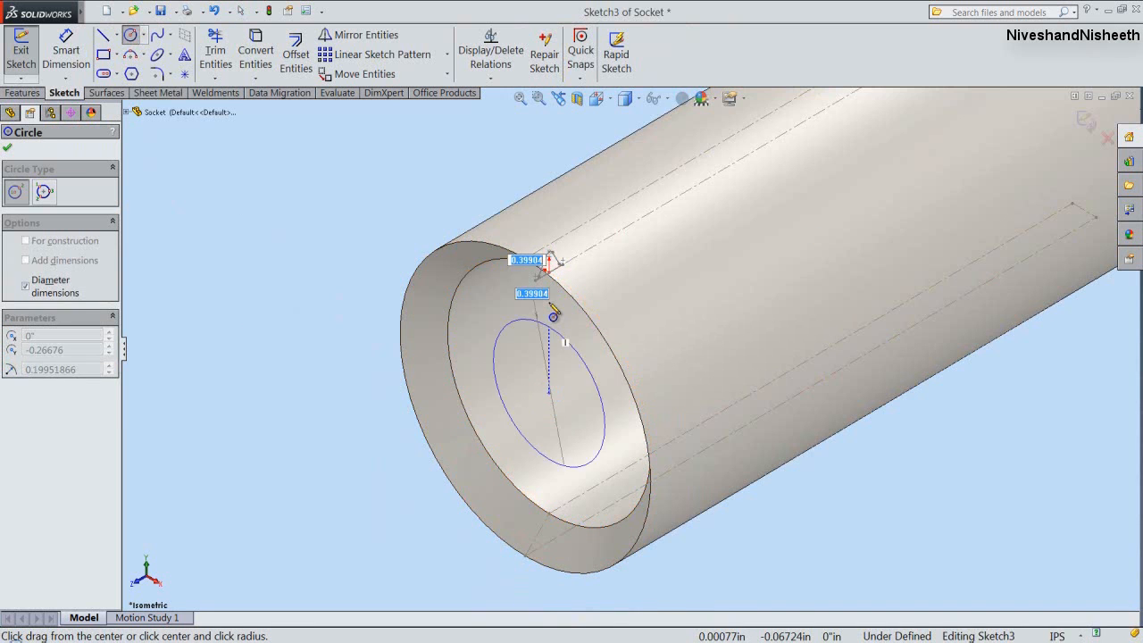
scroll(554, 299, down, 2)
scroll(554, 299, down, 5)
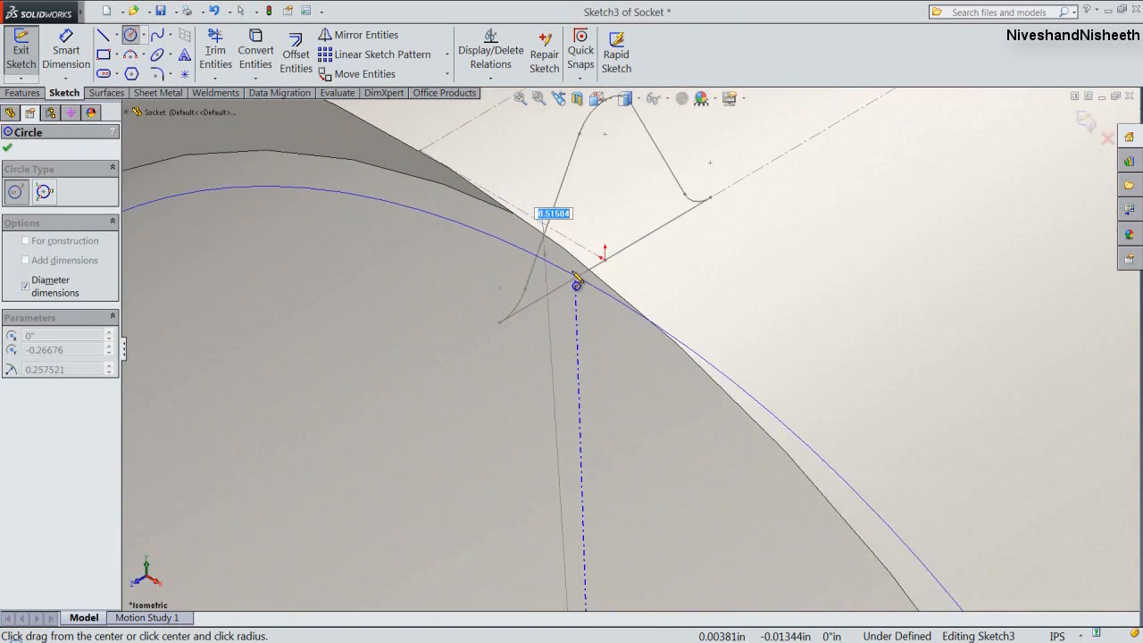
scroll(620, 288, down, 4)
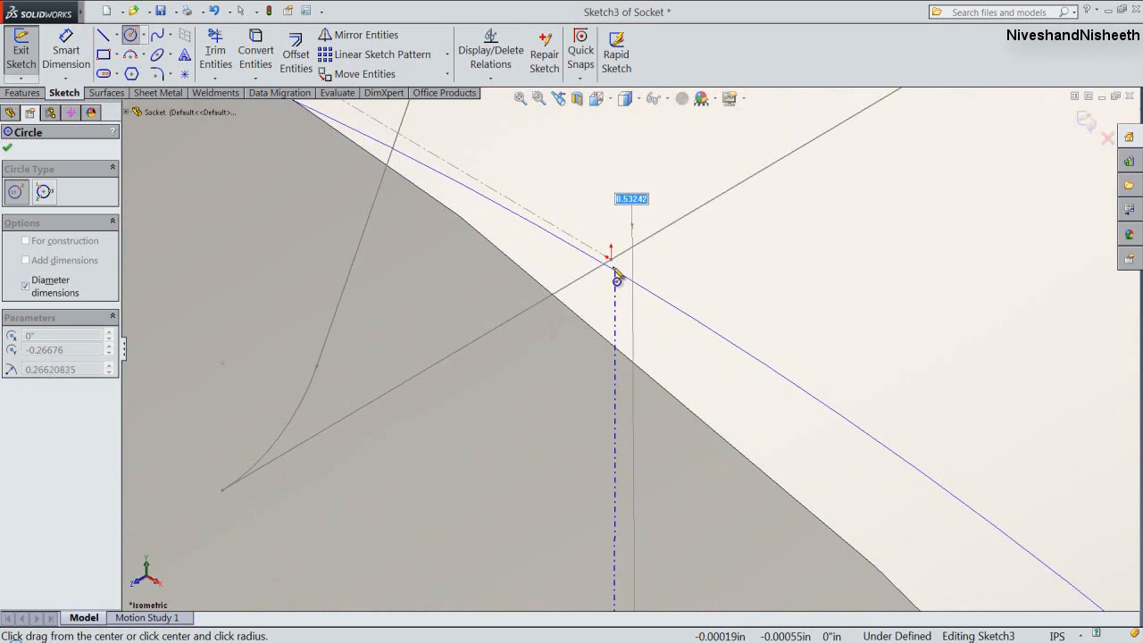
click(612, 261)
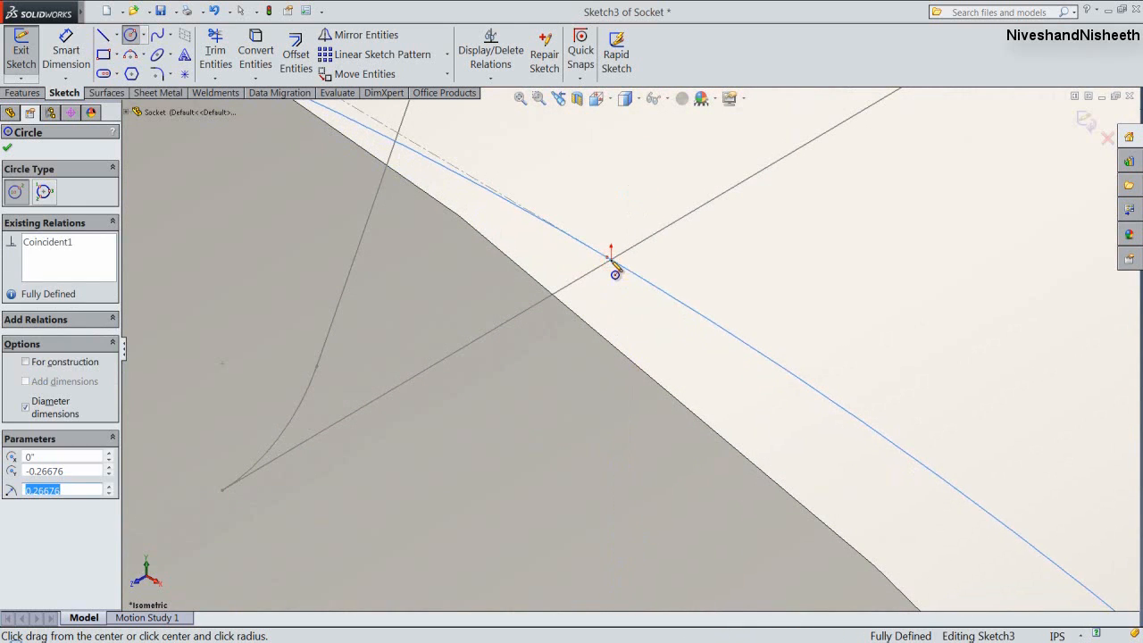
click(1086, 122)
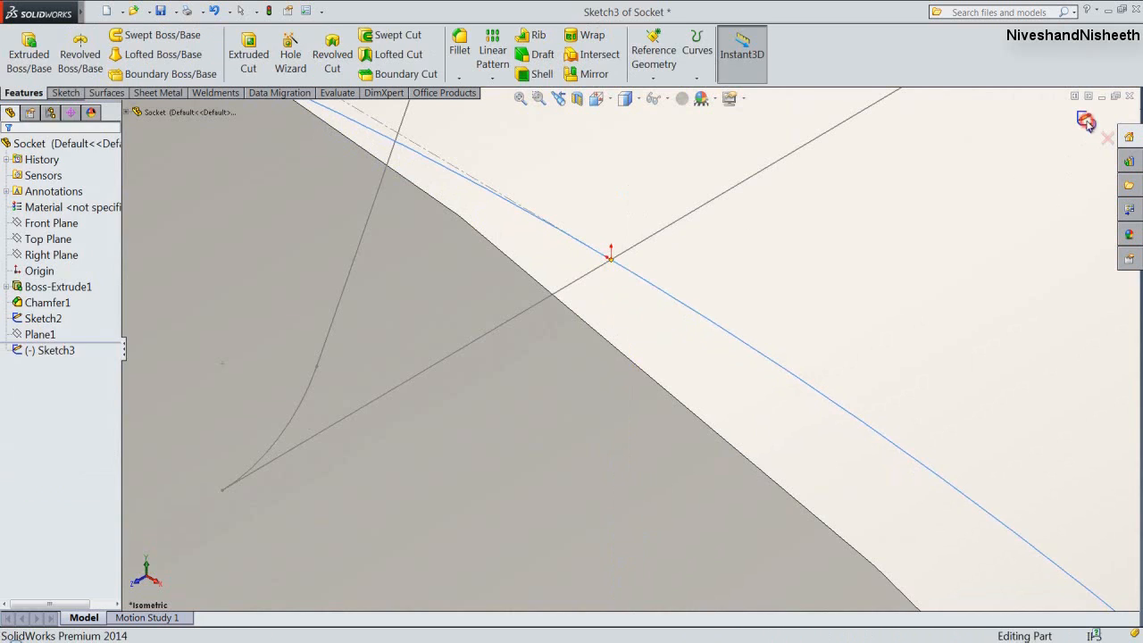
click(521, 98)
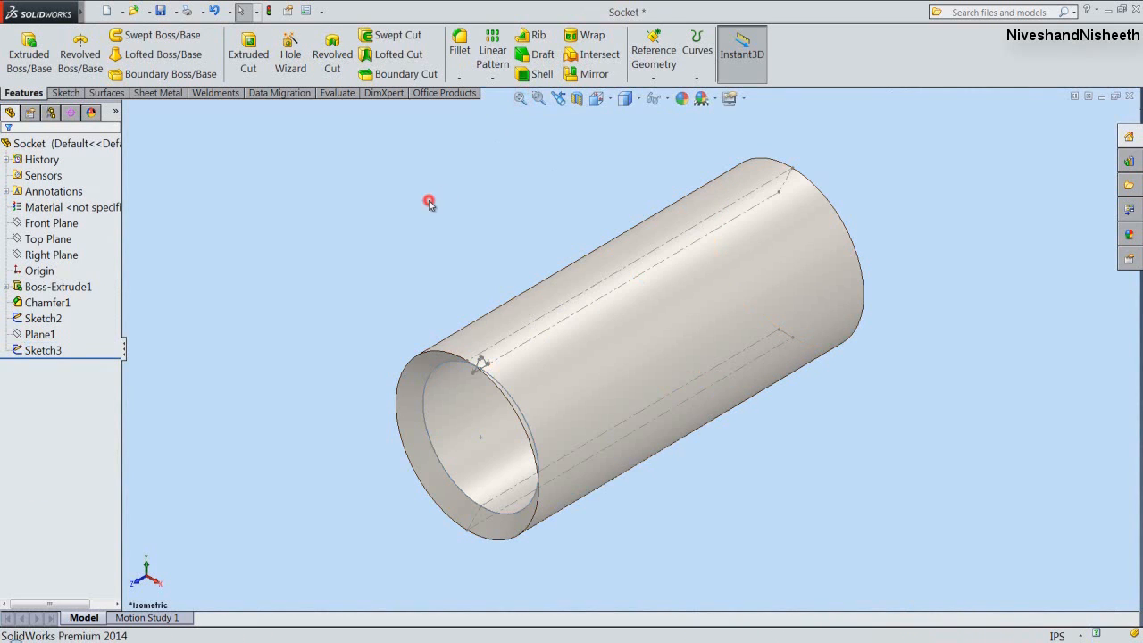
click(162, 10)
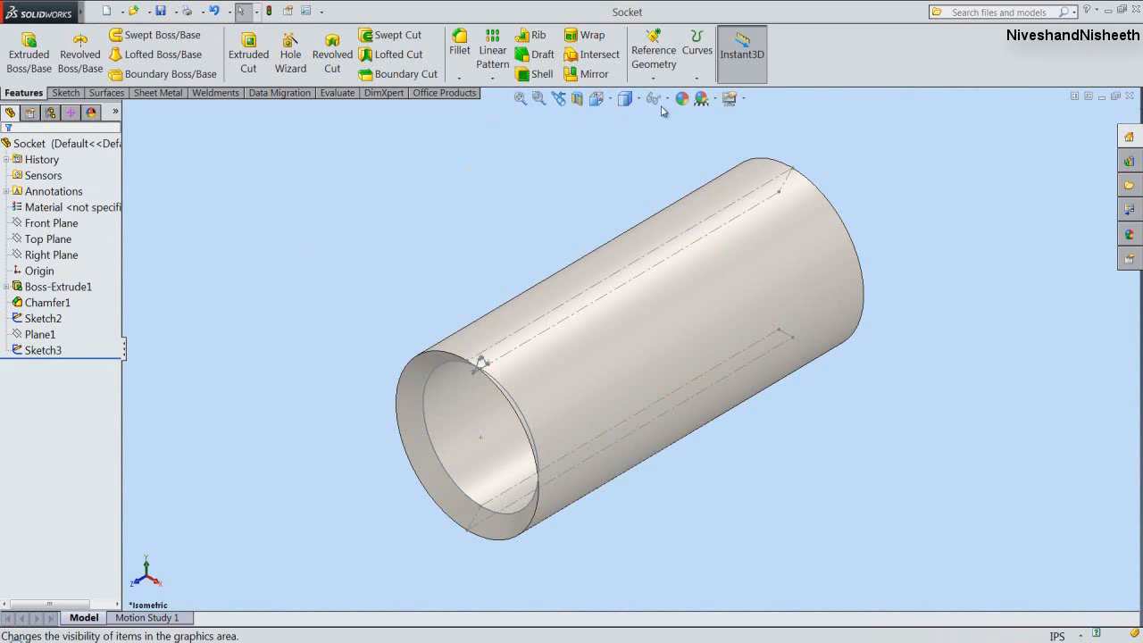
Start a helix from the circle sketch at the tube's open end and define it by height and pitch.
click(699, 82)
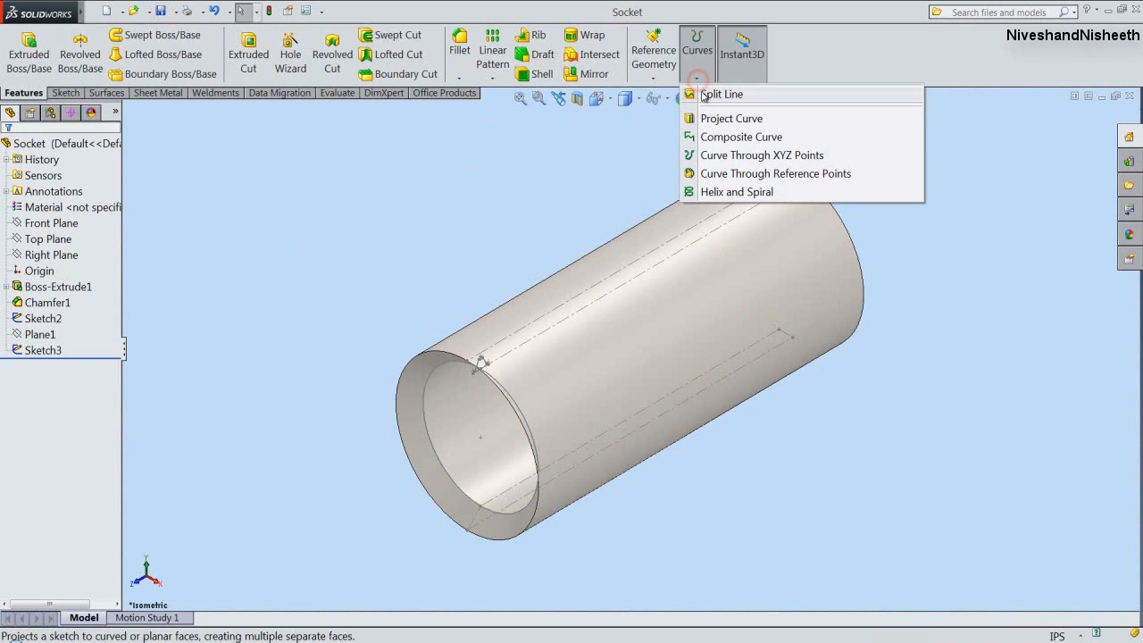
click(730, 192)
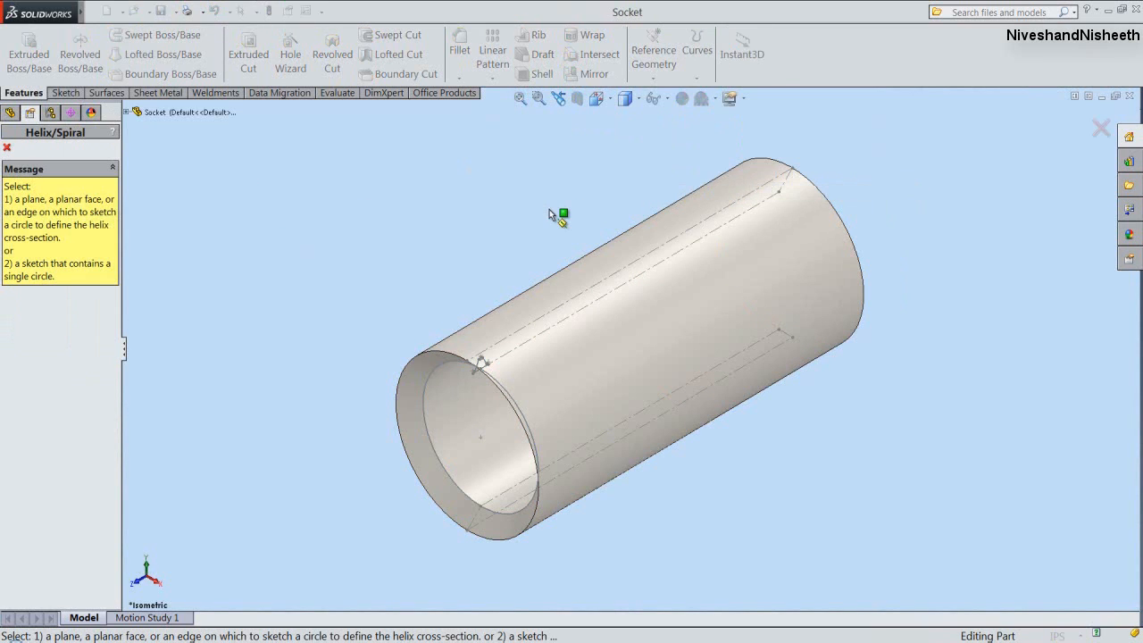
scroll(454, 429, down, 3)
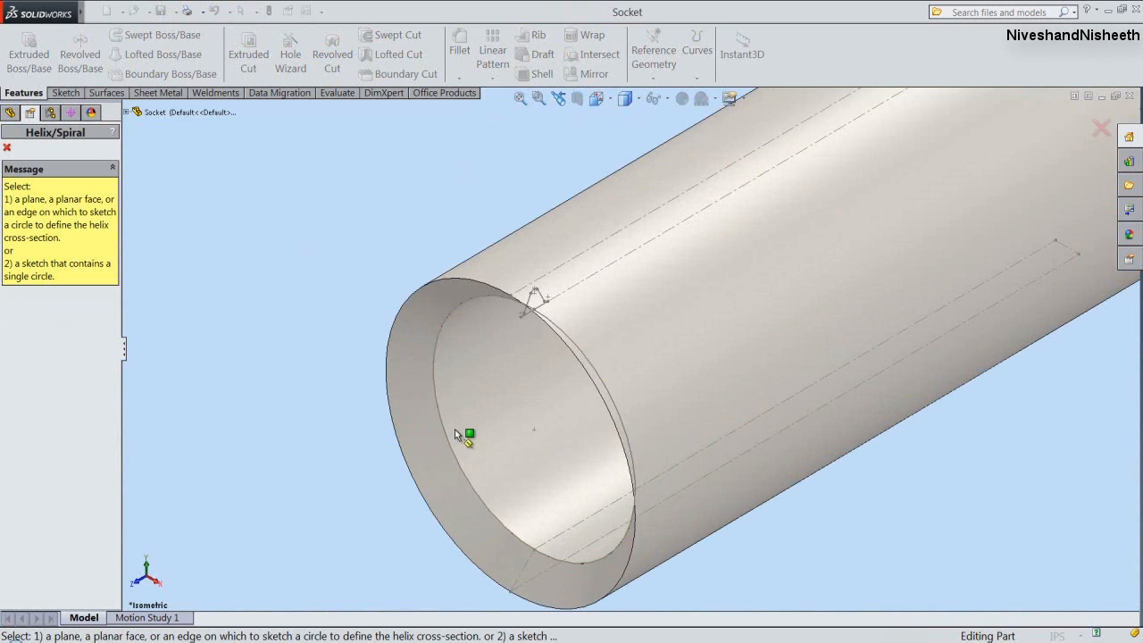
click(602, 379)
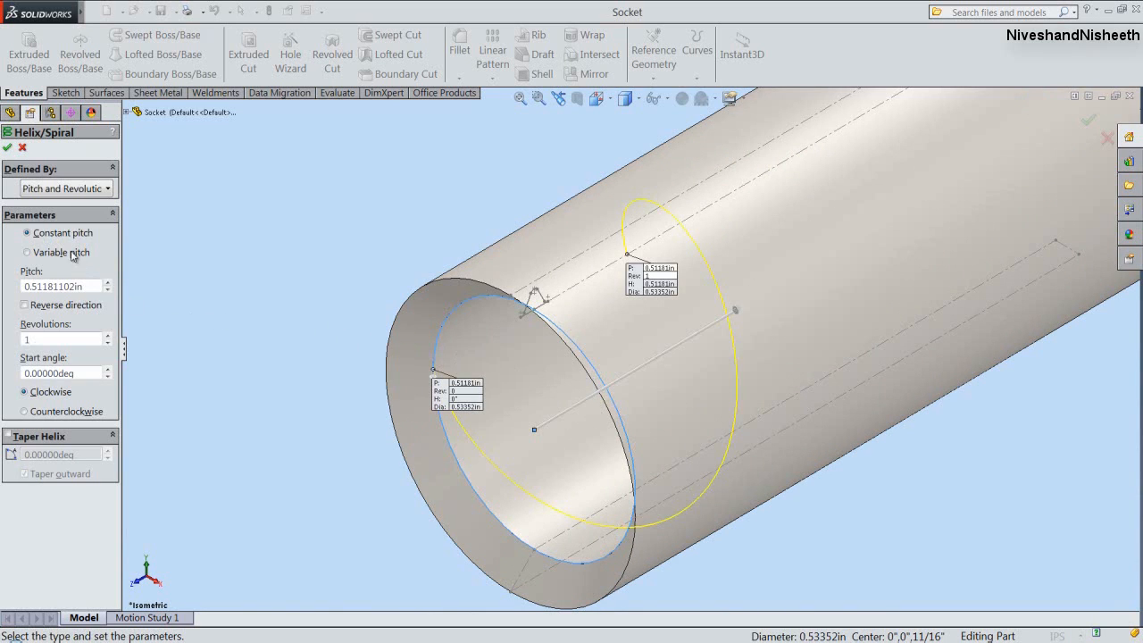
click(85, 189)
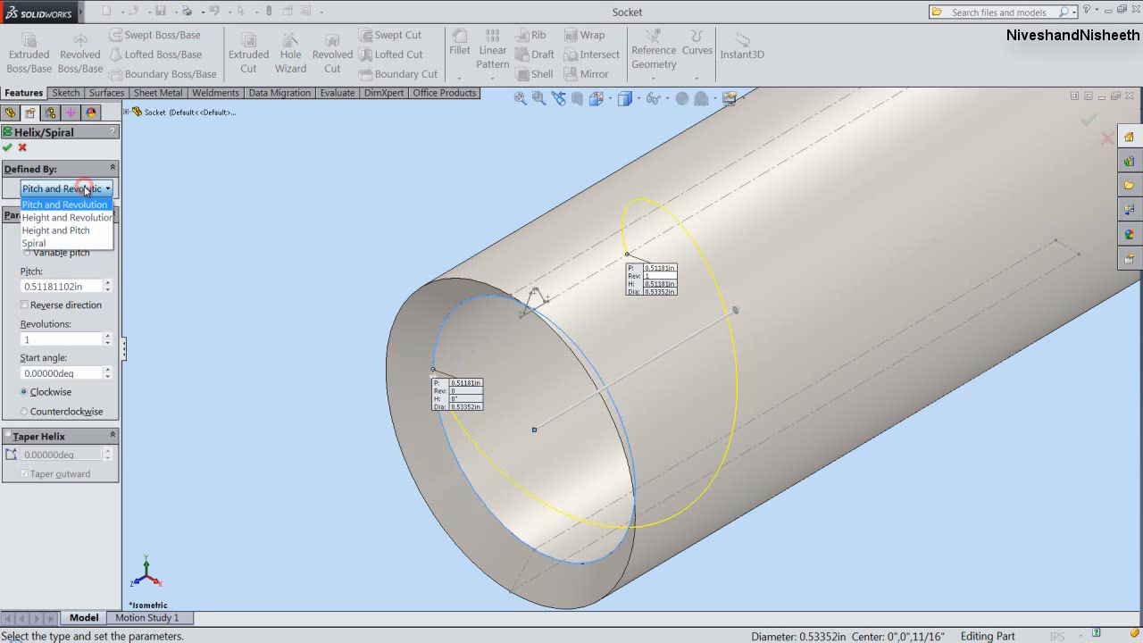
click(67, 230)
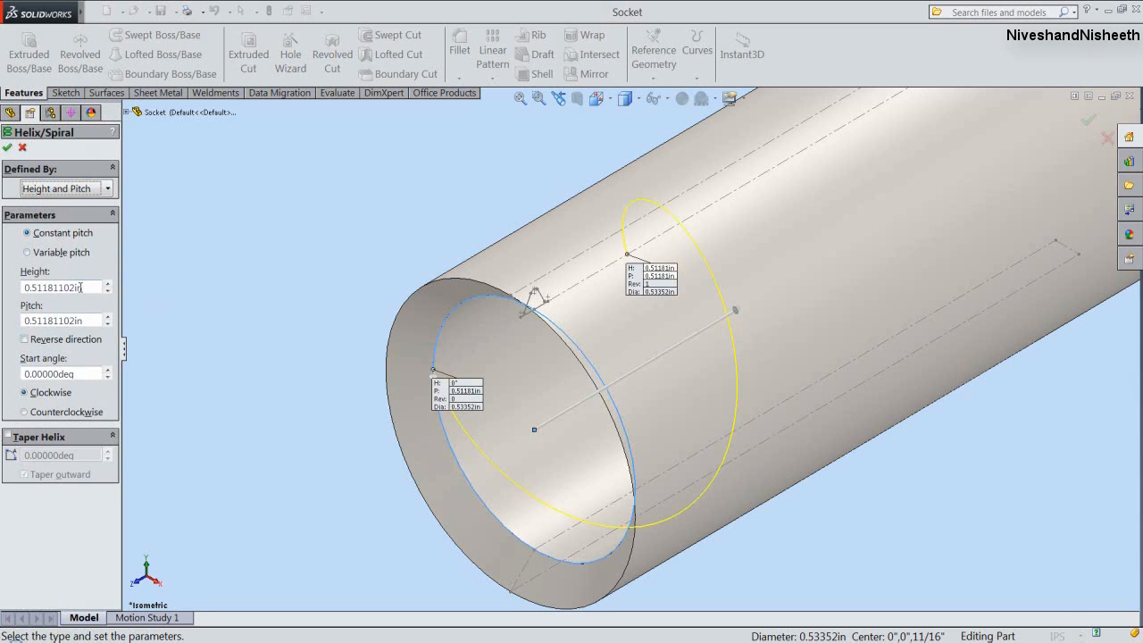
Create the helix with a height of 9/16 in, a constant pitch of 1/14+.001 in and a start angle of 90 degrees.
drag(82, 288, 15, 297)
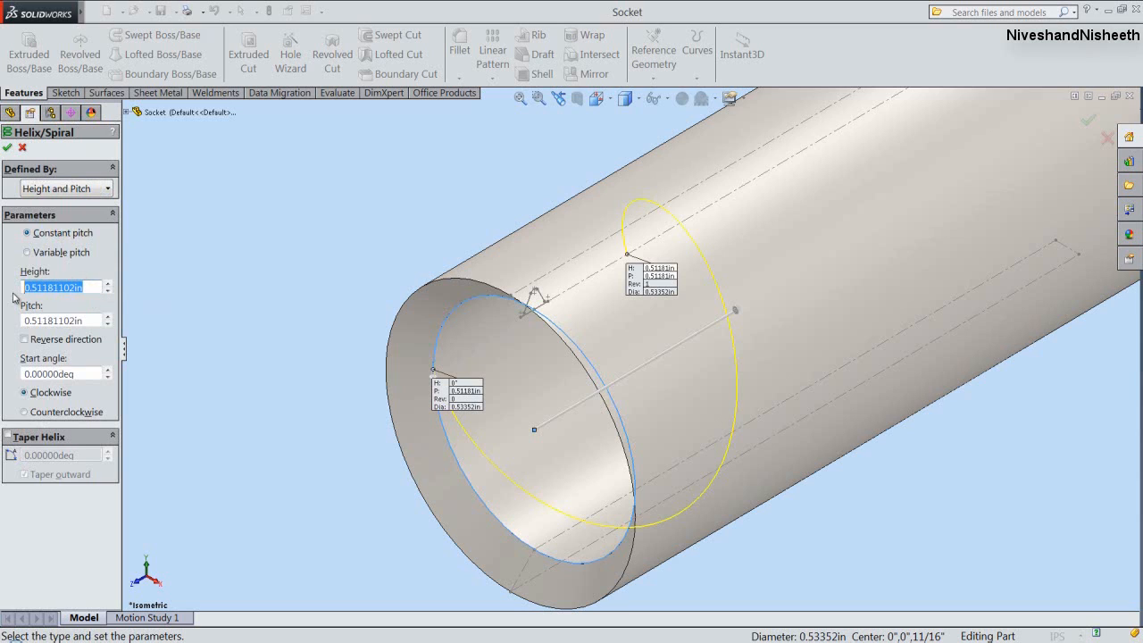
text(9/16)
key(Return)
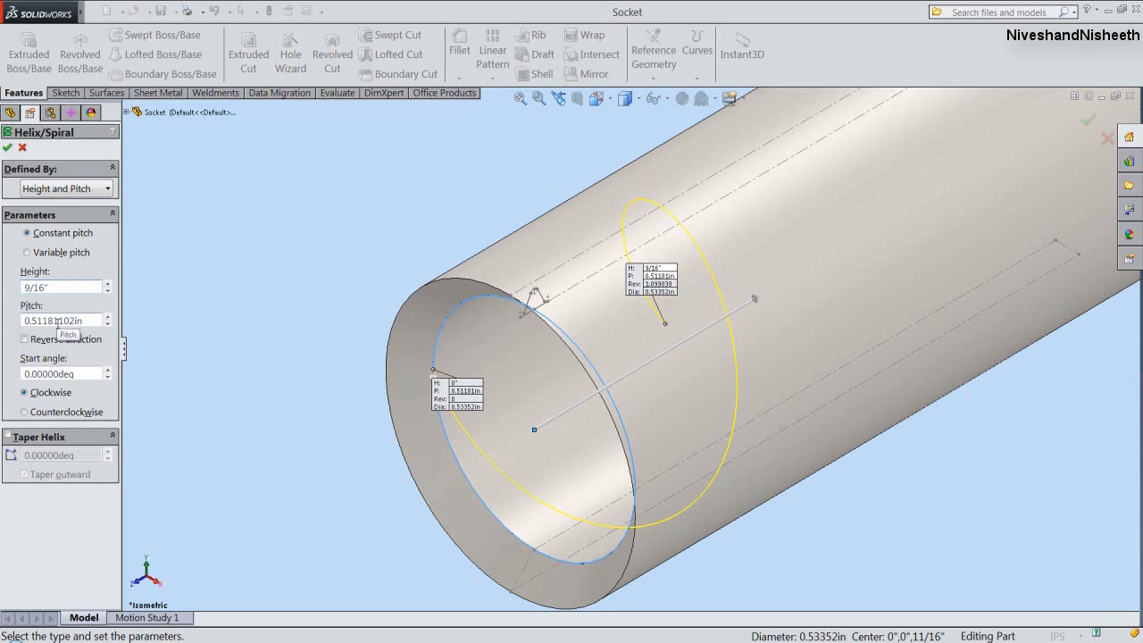
drag(90, 320, 26, 327)
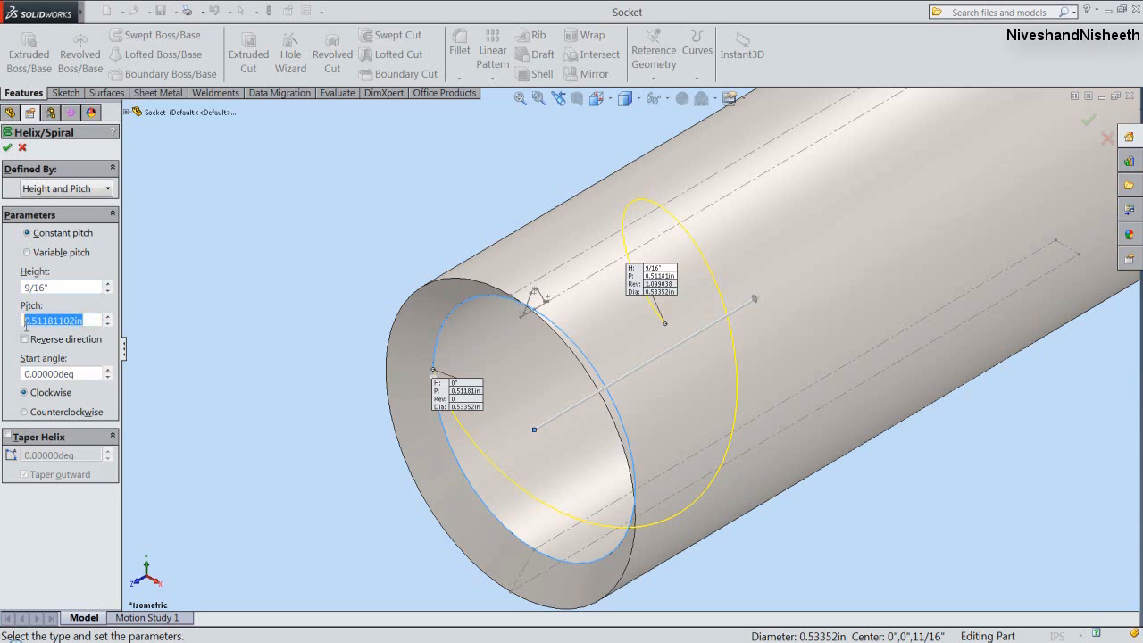
text(1/14+.001)
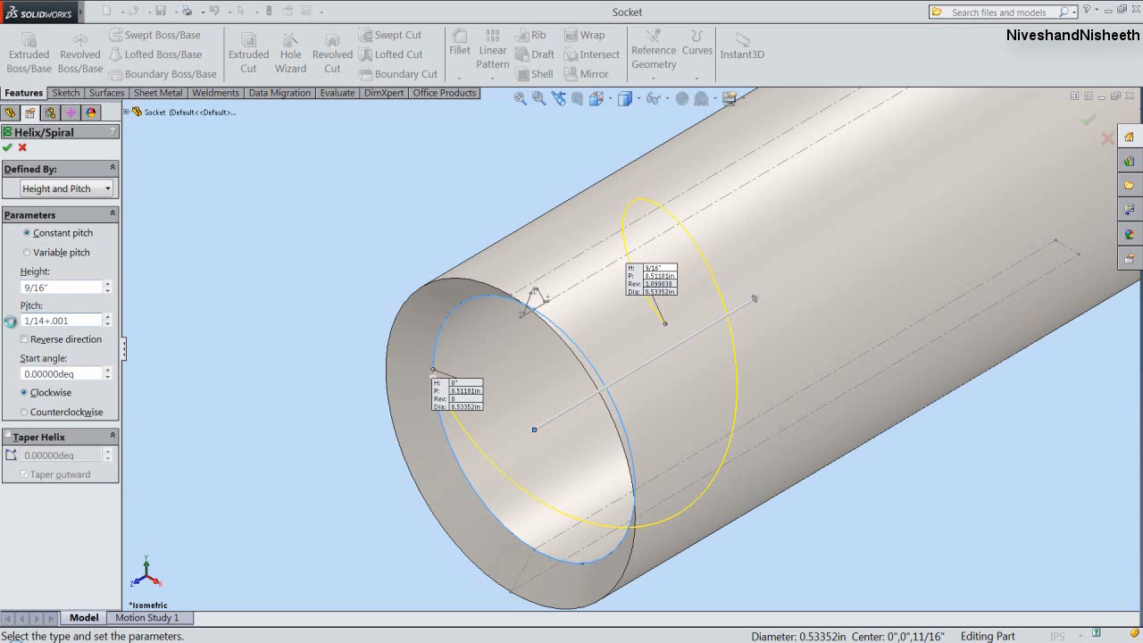
key(Return)
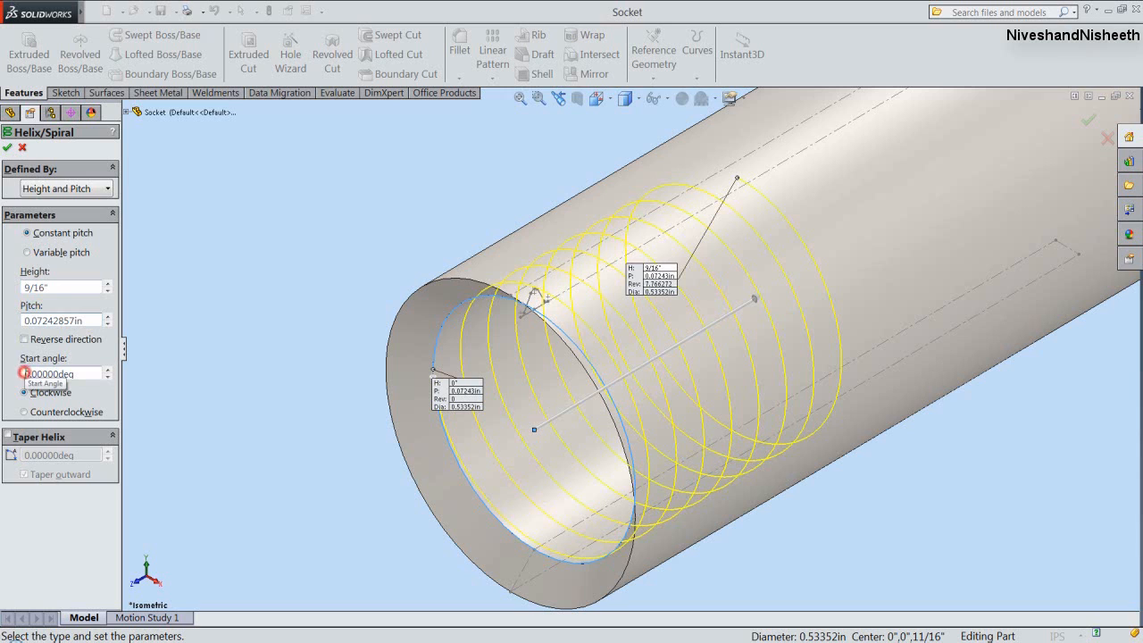
click(24, 373)
text(9)
key(Return)
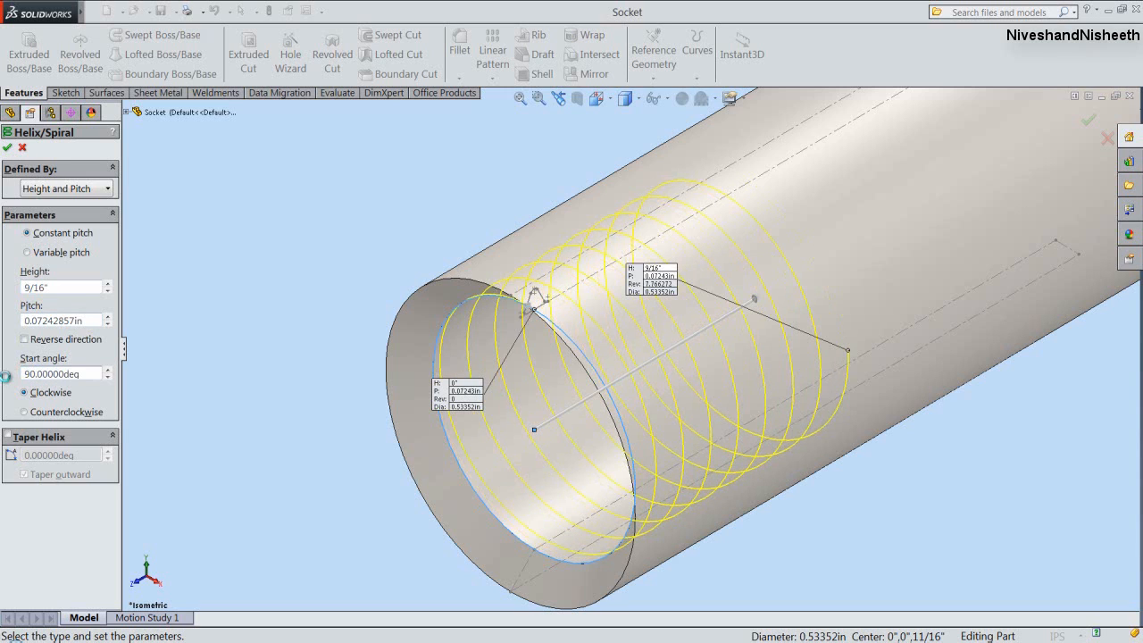
click(8, 150)
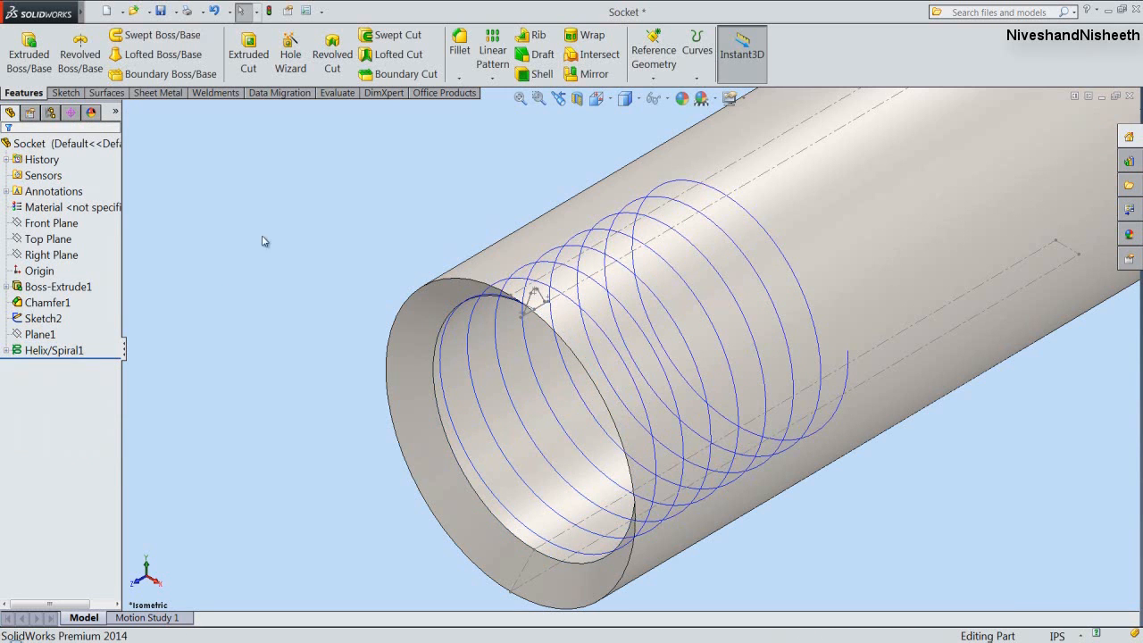
Cut the internal thread by sweeping the thread profile sketch along the helix, and save the part.
click(396, 38)
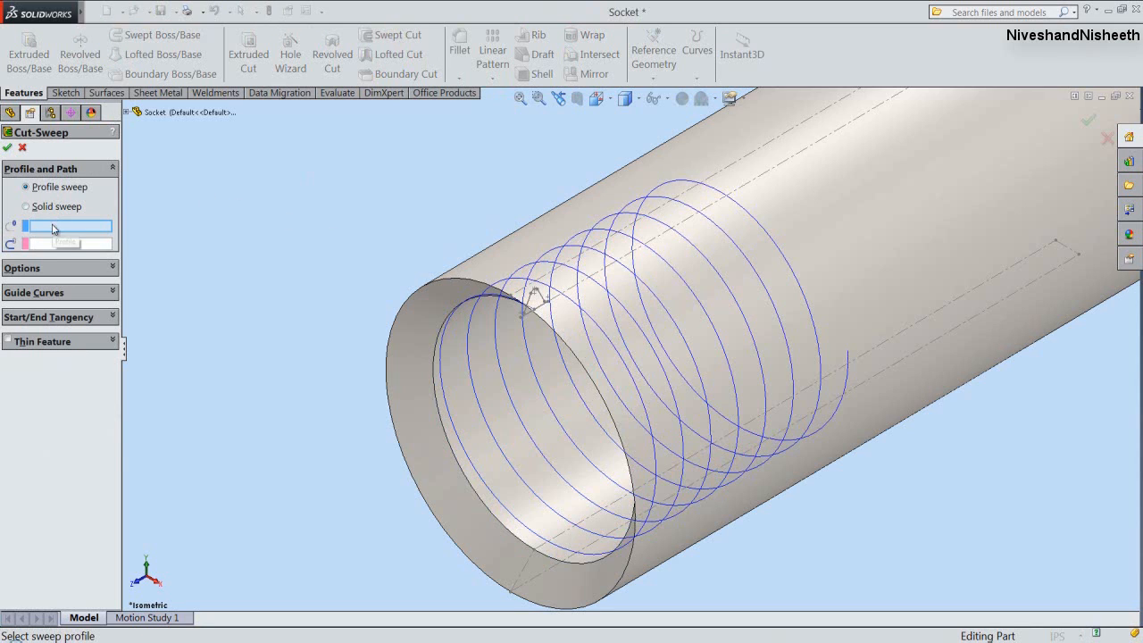
scroll(532, 313, up, 3)
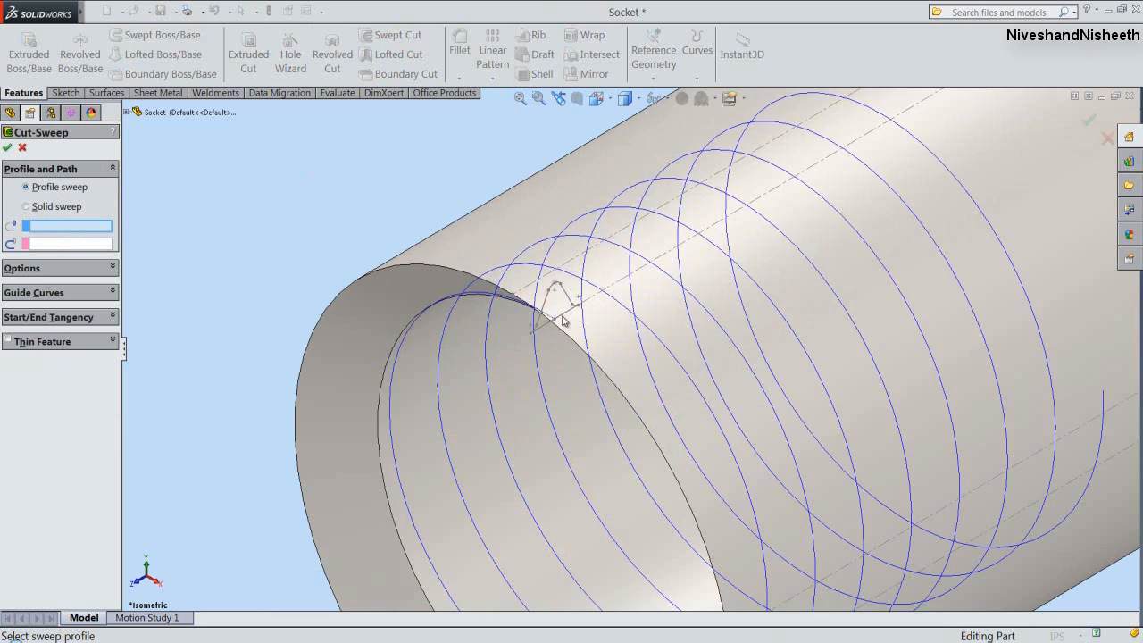
scroll(563, 321, down, 5)
click(610, 341)
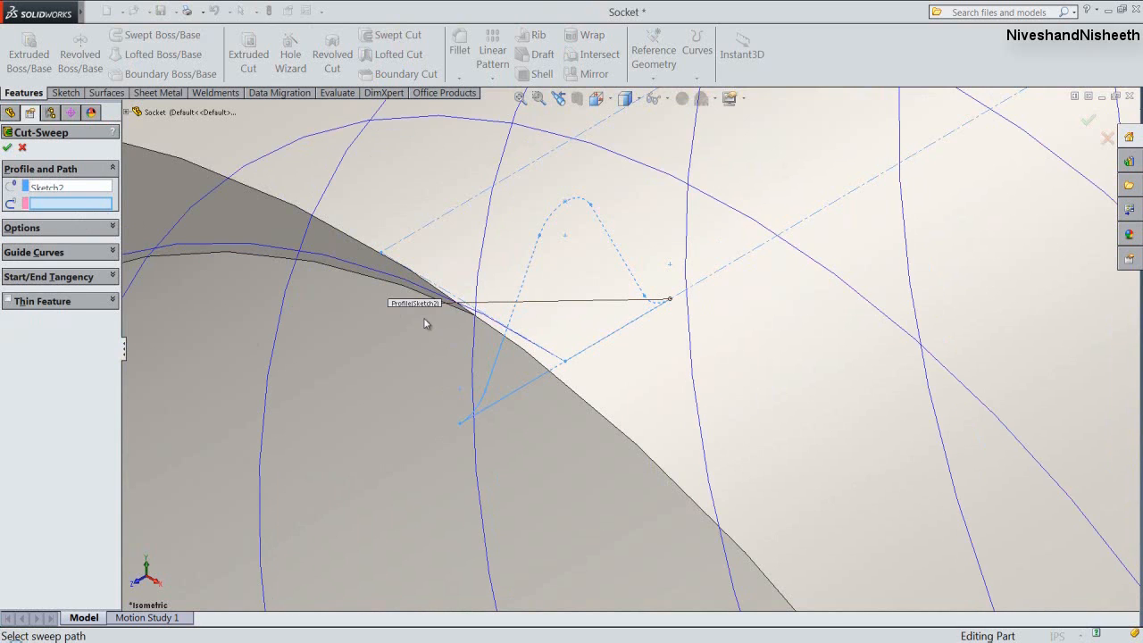
click(418, 289)
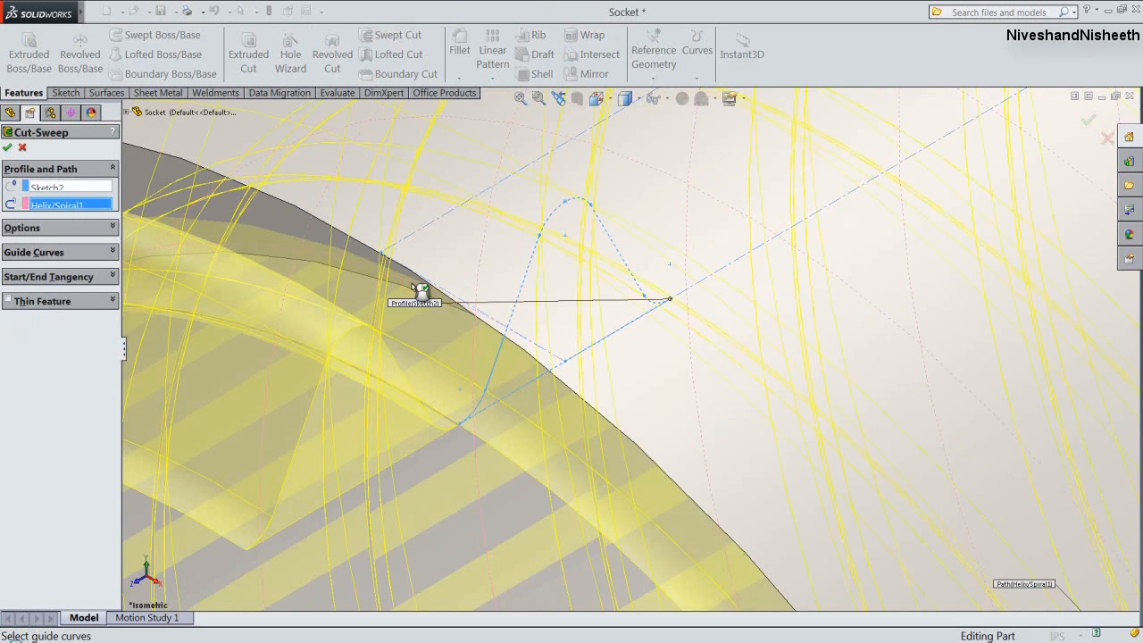
click(10, 148)
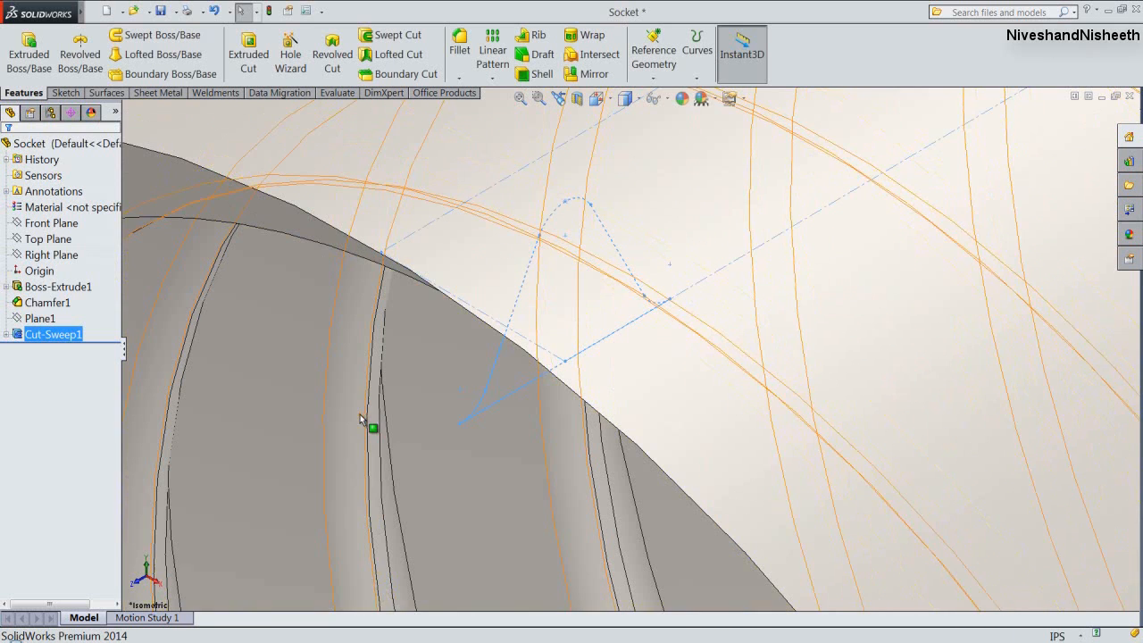
click(520, 99)
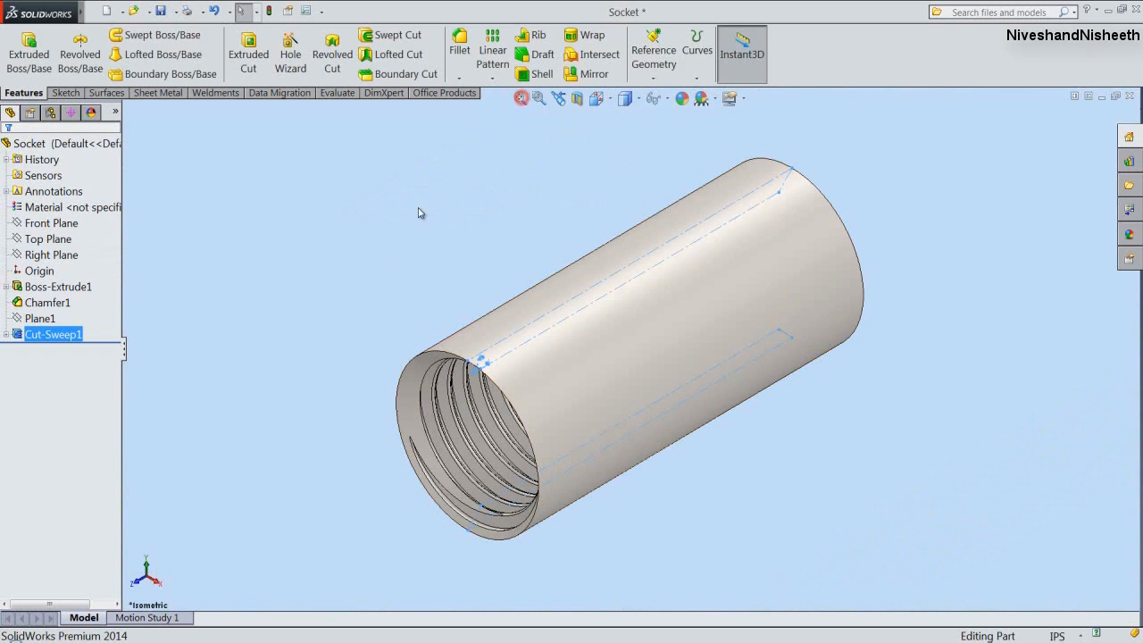
click(385, 261)
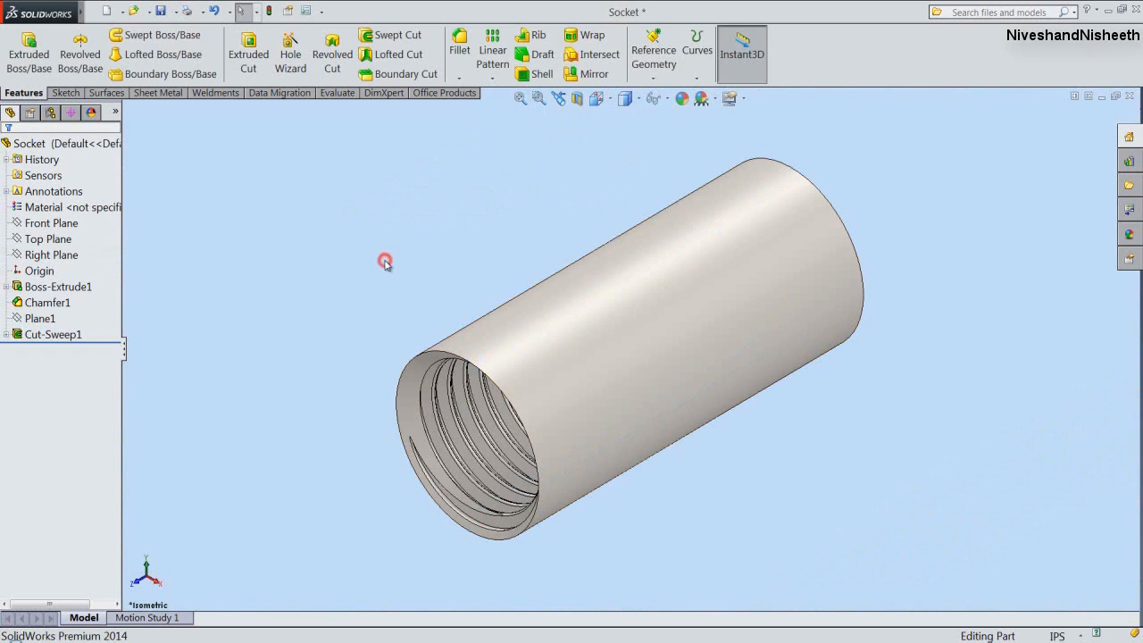
click(161, 11)
Section the part at the Right Plane and examine the internal thread in the right view.
click(577, 98)
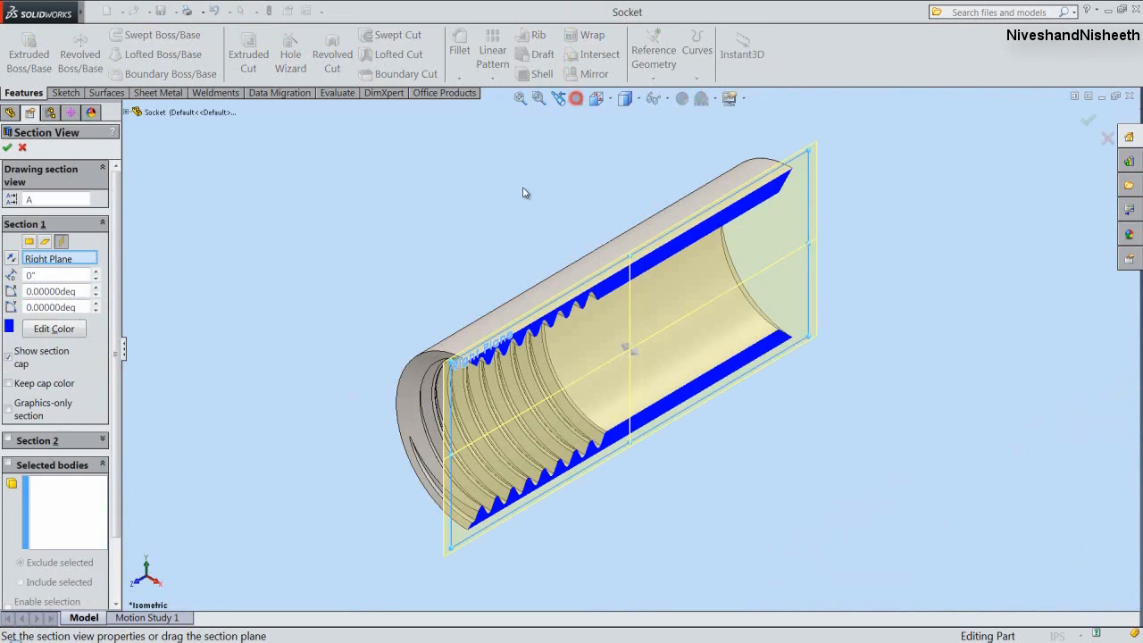
click(8, 148)
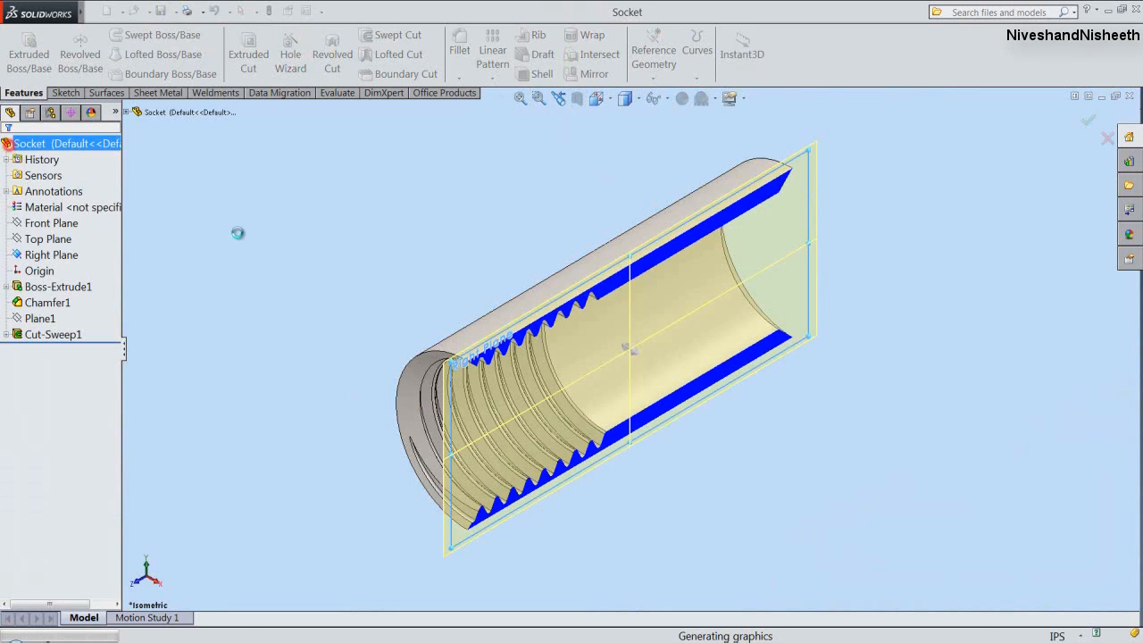
click(597, 98)
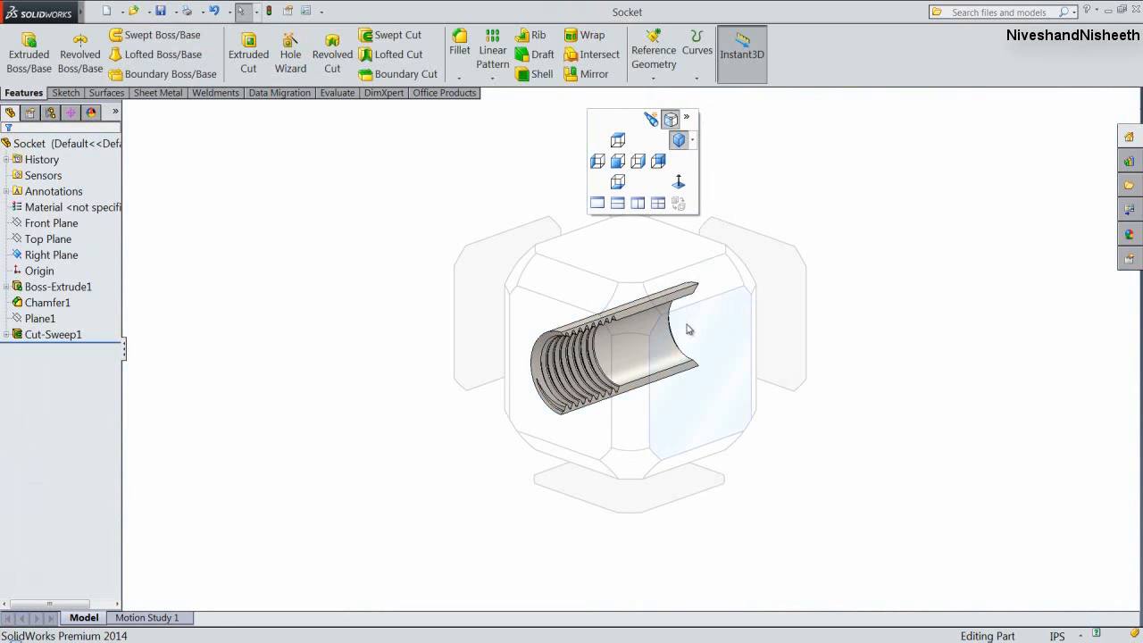
click(696, 336)
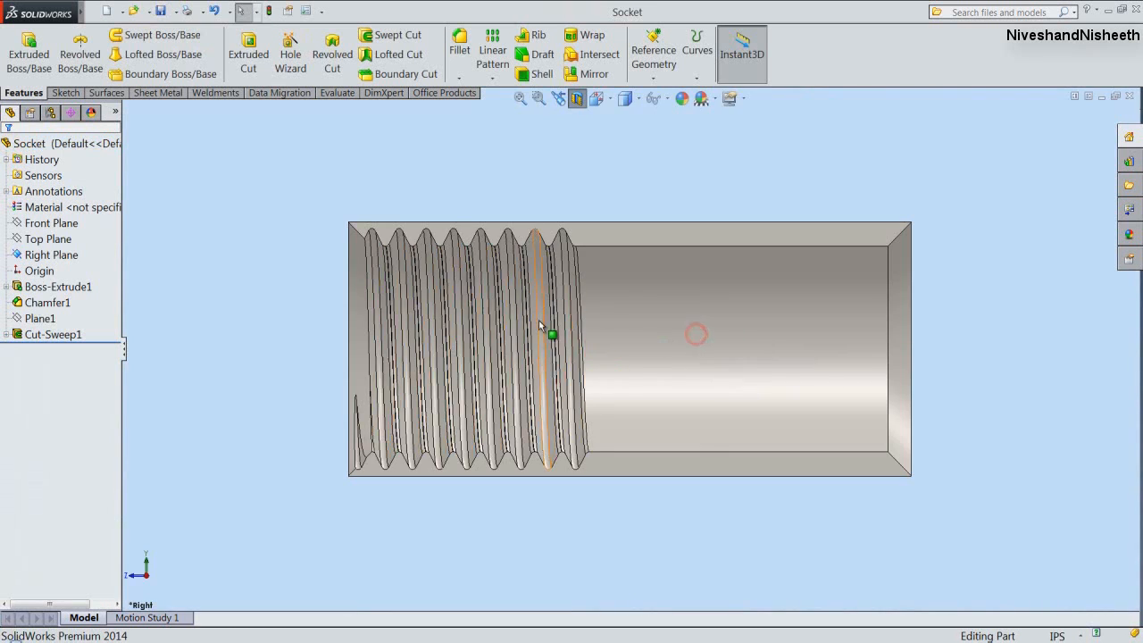
scroll(542, 328, down, 3)
scroll(541, 326, up, 1)
scroll(542, 327, up, 1)
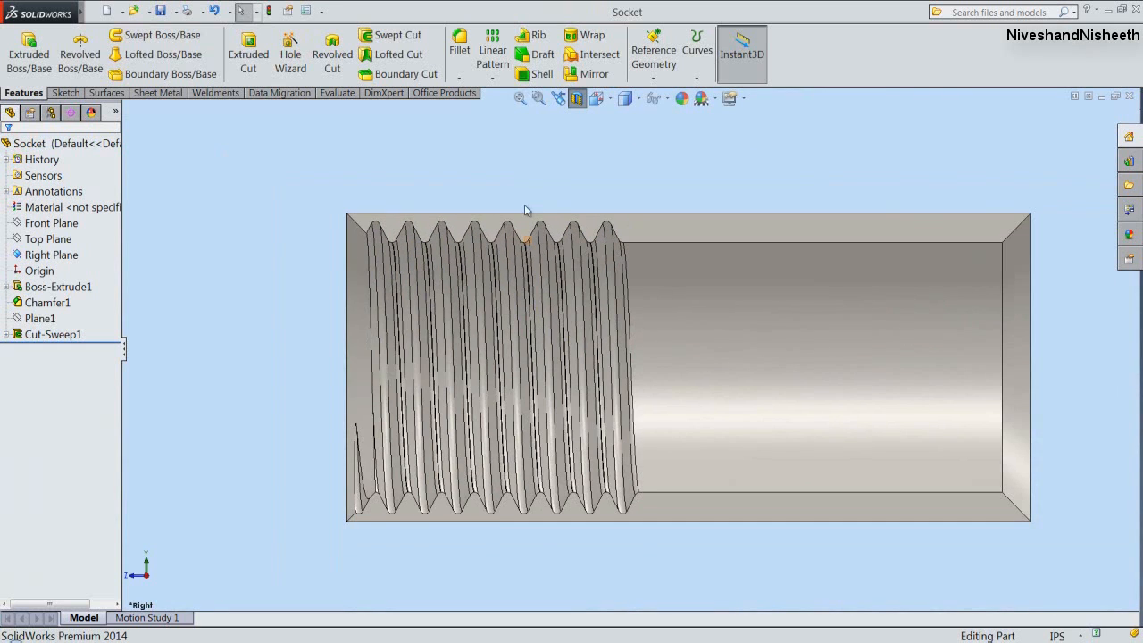
Mirror the swept thread cut about the Front Plane to thread the other end of the bore.
click(582, 76)
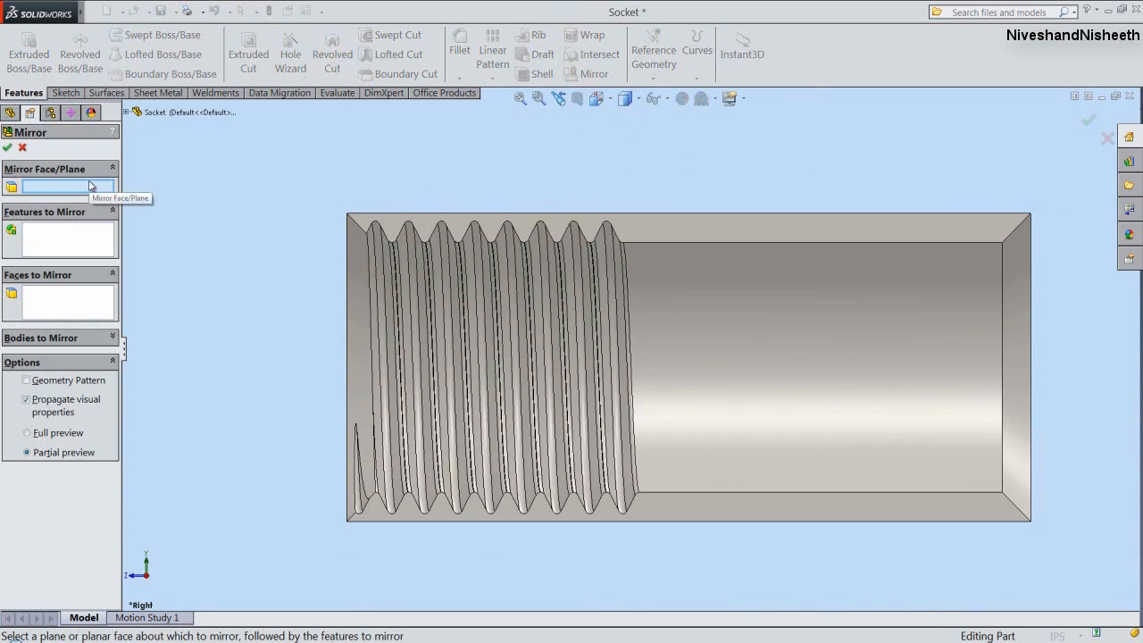
click(127, 113)
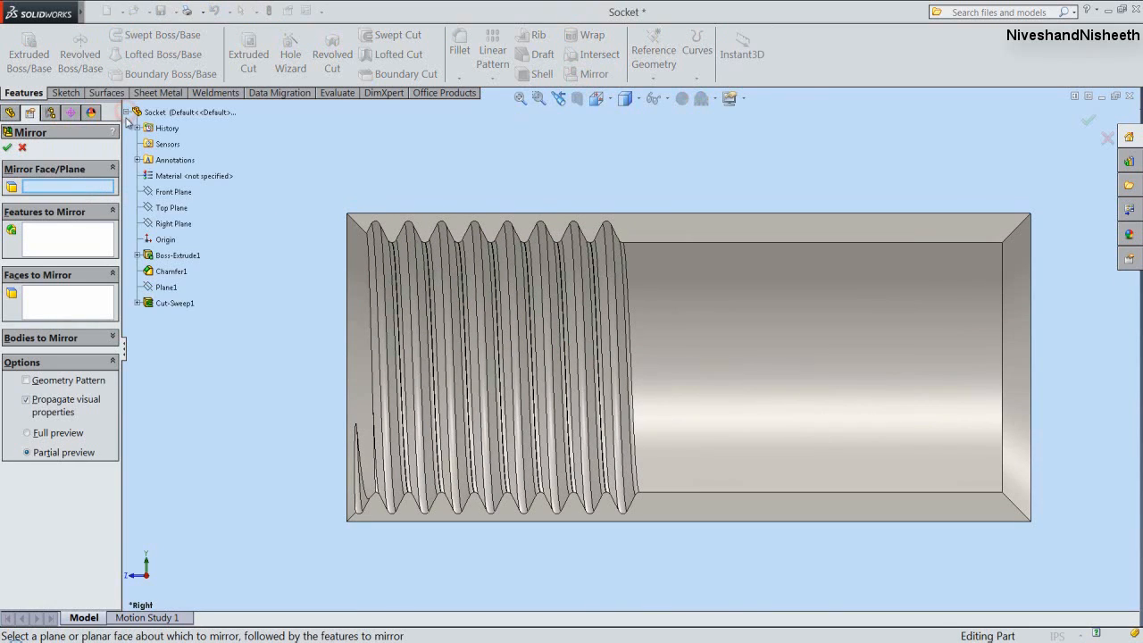
click(163, 191)
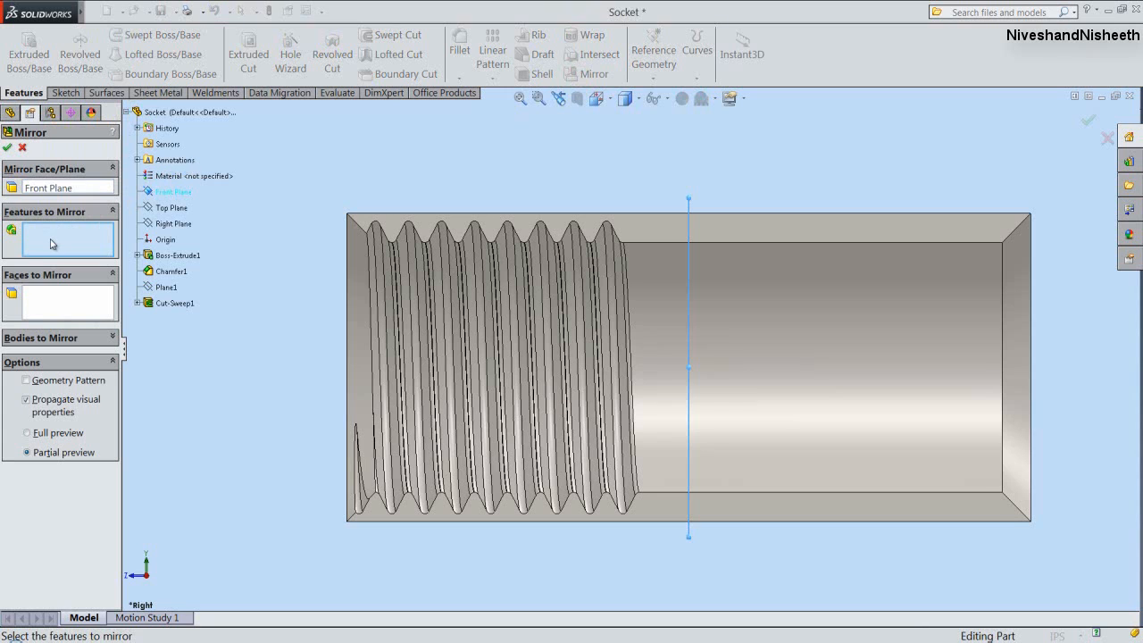
click(171, 303)
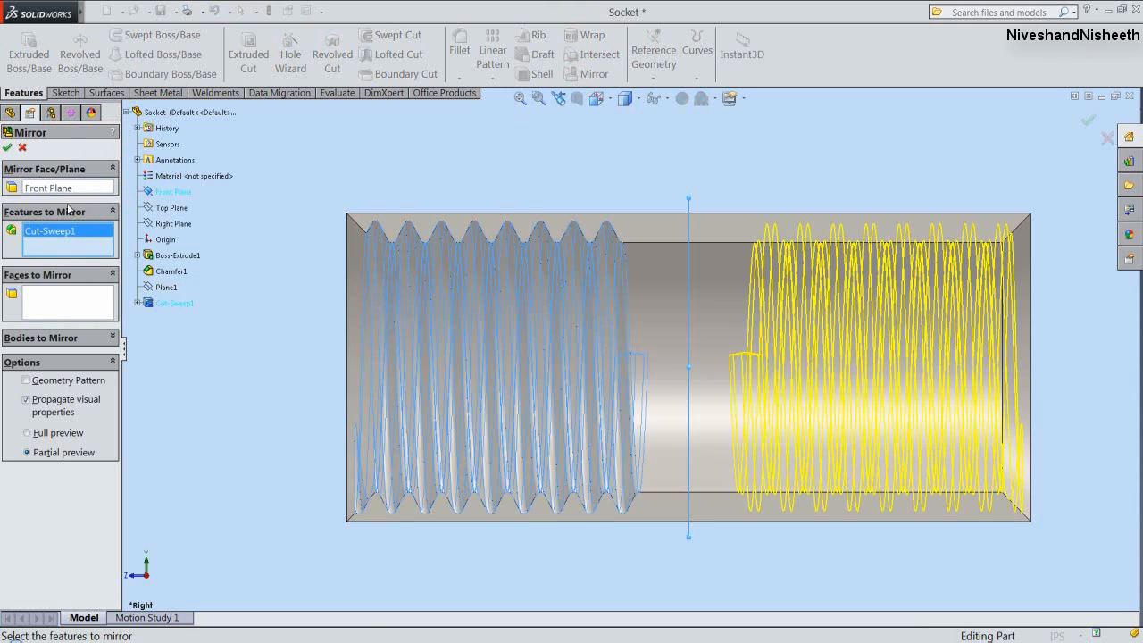
click(8, 148)
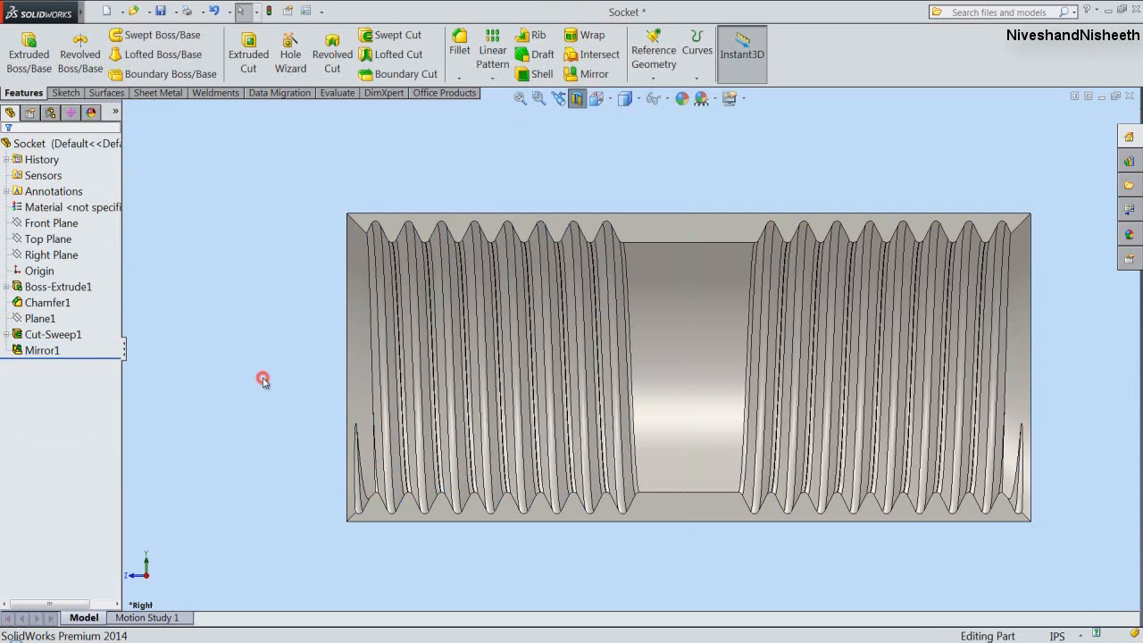
Turn off the section view, show the whole socket in isometric view, and save the part.
click(576, 98)
click(606, 98)
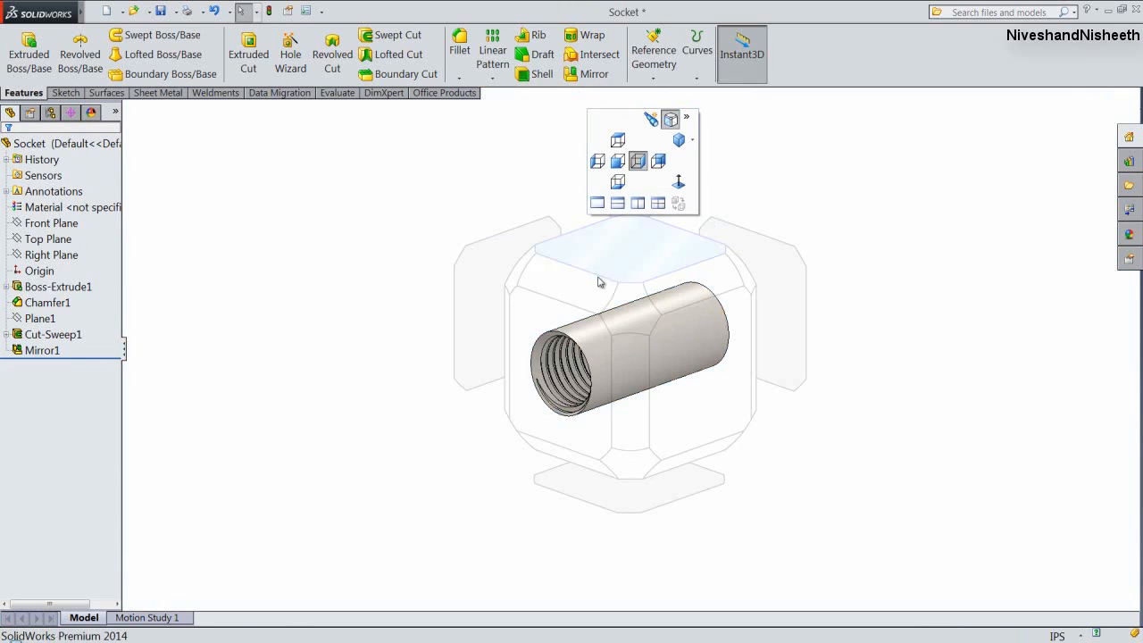
click(624, 307)
key(ctrl+s)
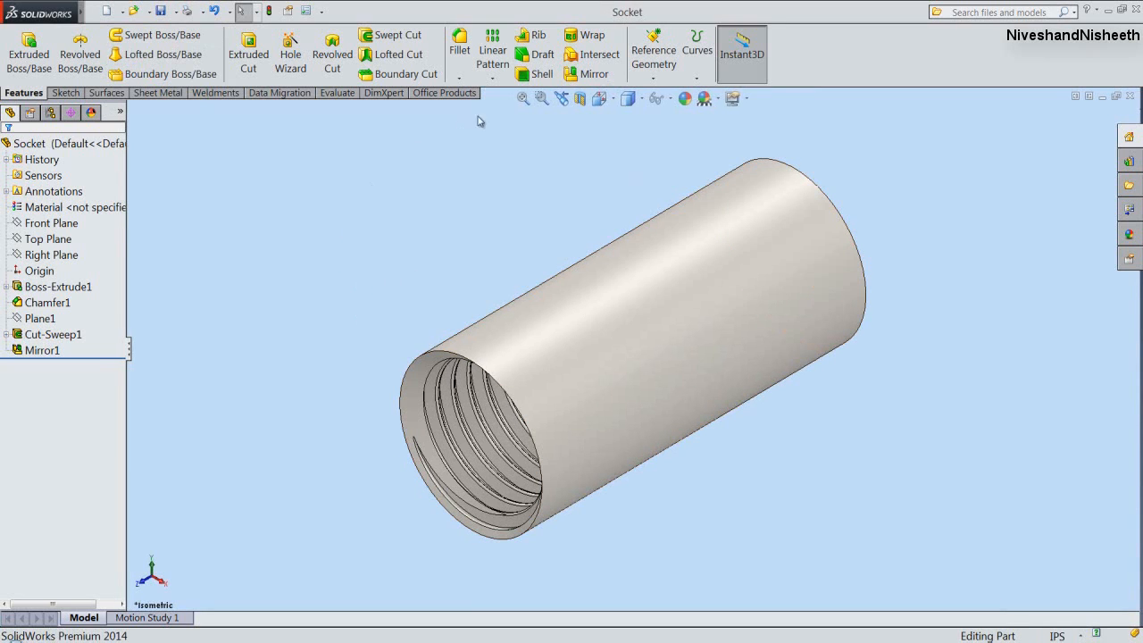
Add a reference plane tangent to the socket's outer cylindrical face and perpendicular to the Top Plane.
click(653, 77)
click(658, 93)
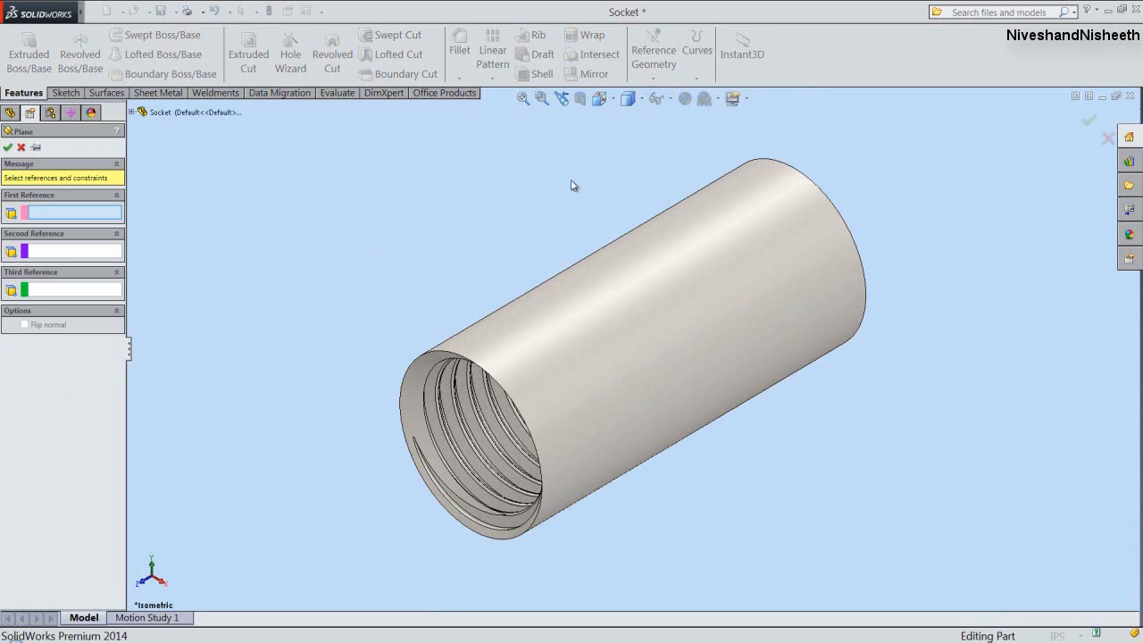
click(693, 402)
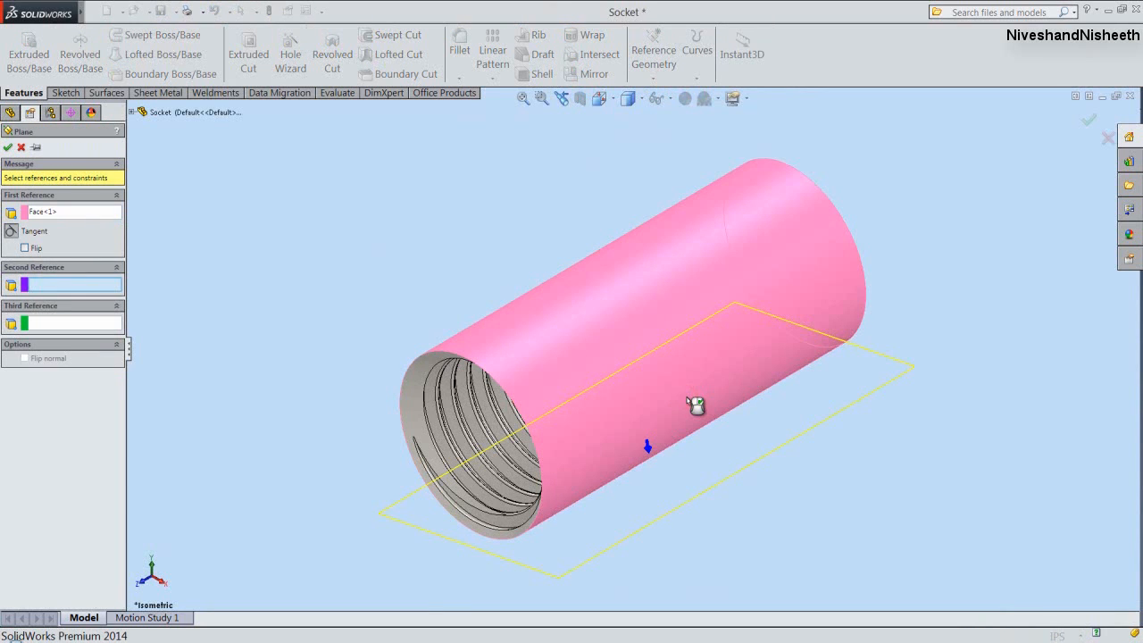
click(133, 114)
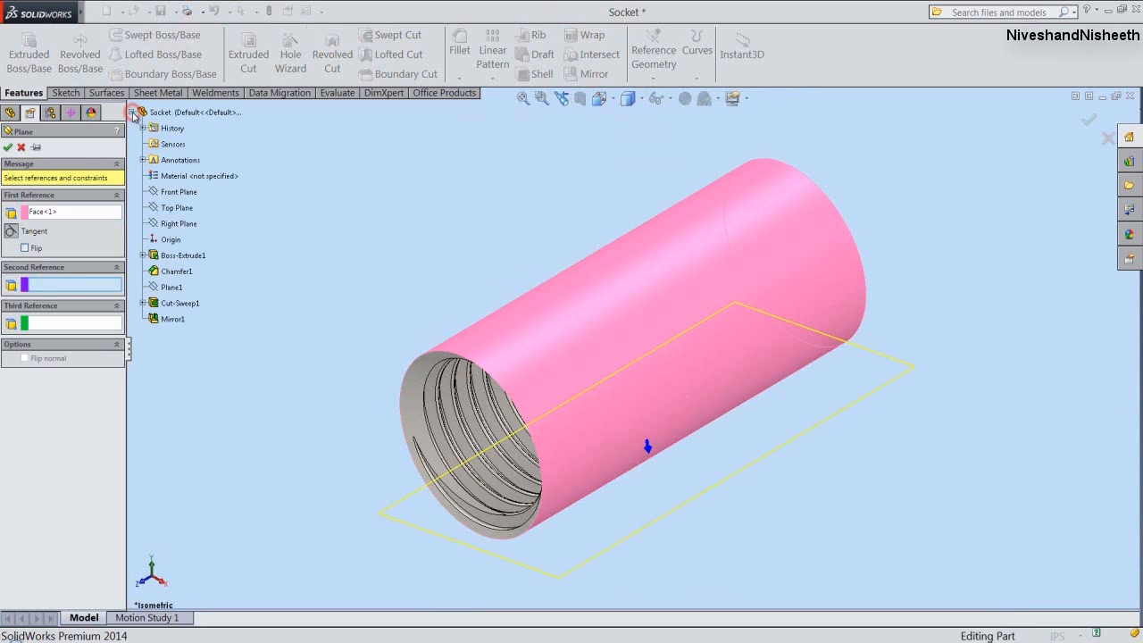
click(166, 211)
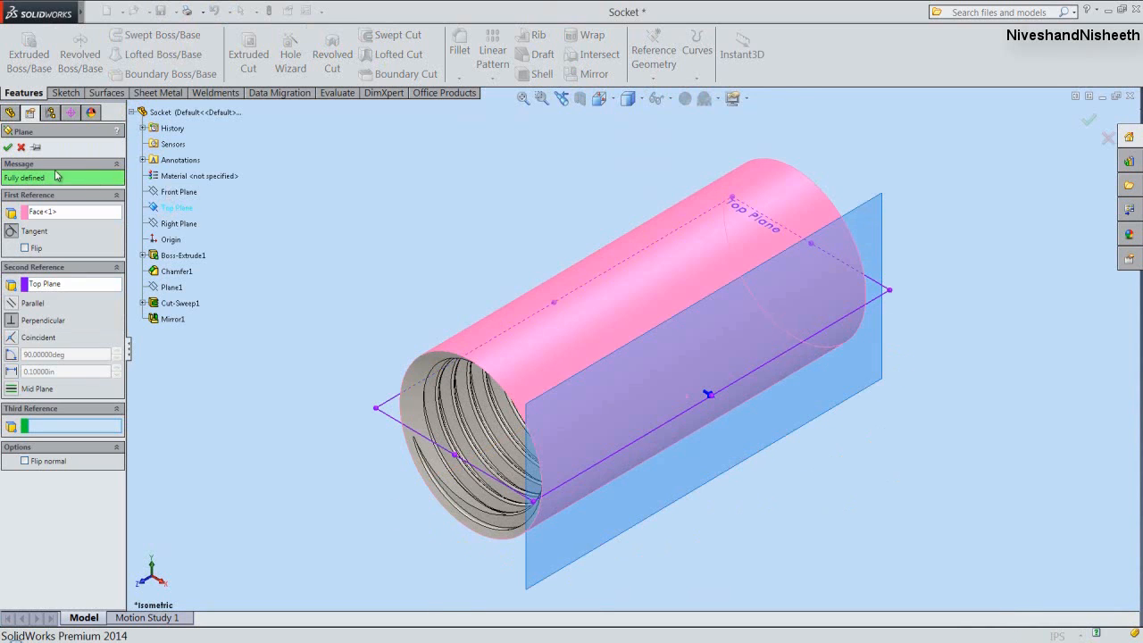
click(8, 146)
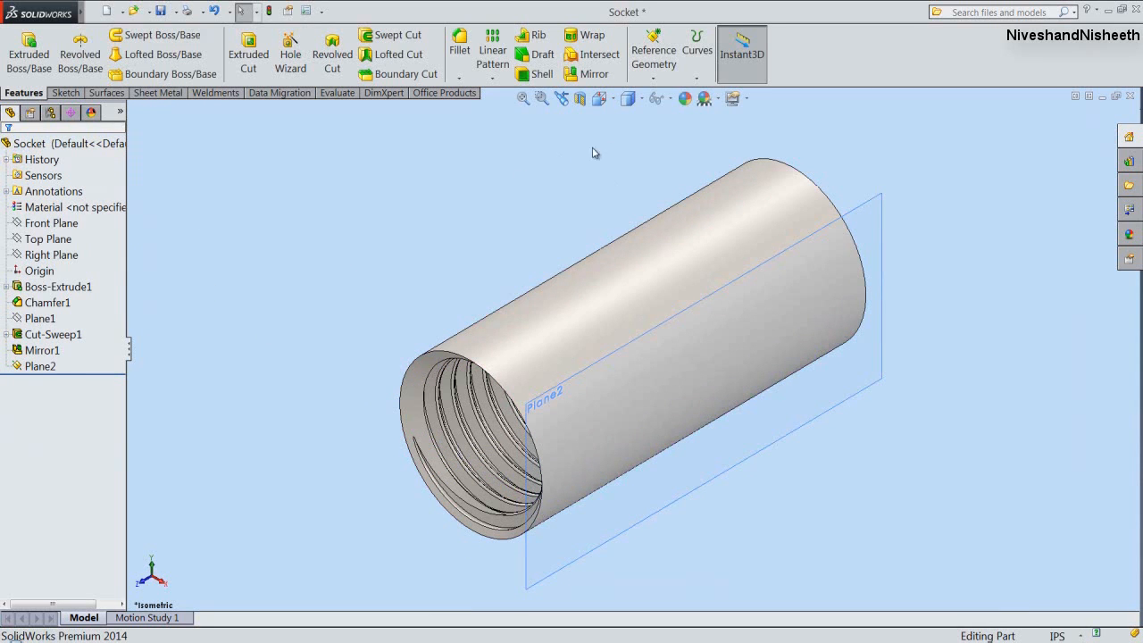
Add a plane offset 1/32 in outward from the tangent plane, and hide the tangent plane.
click(860, 205)
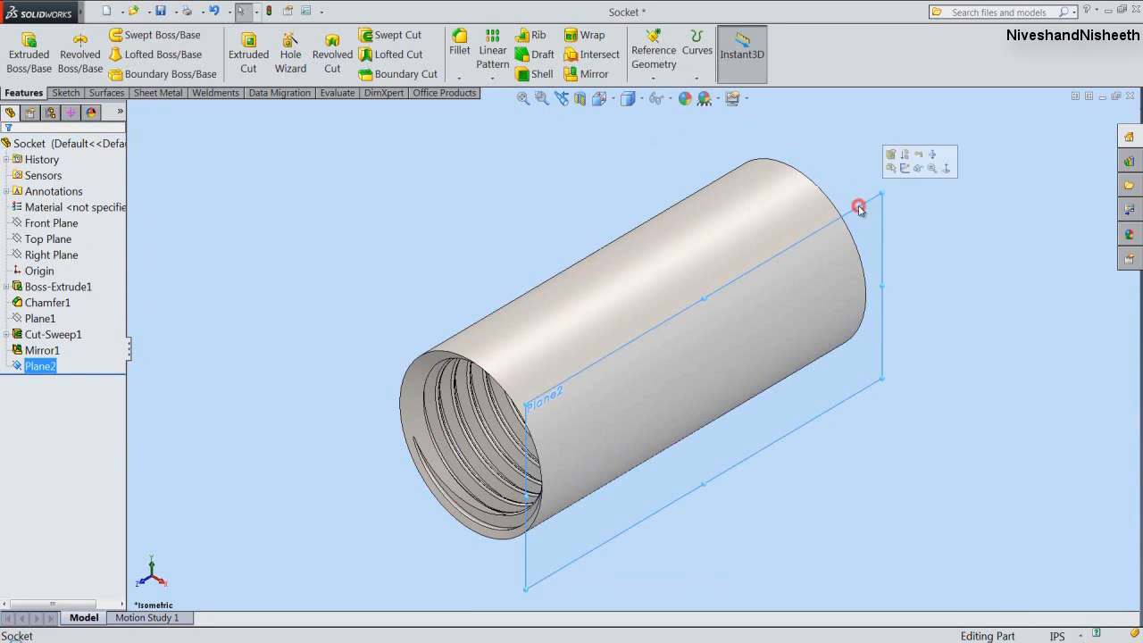
click(661, 79)
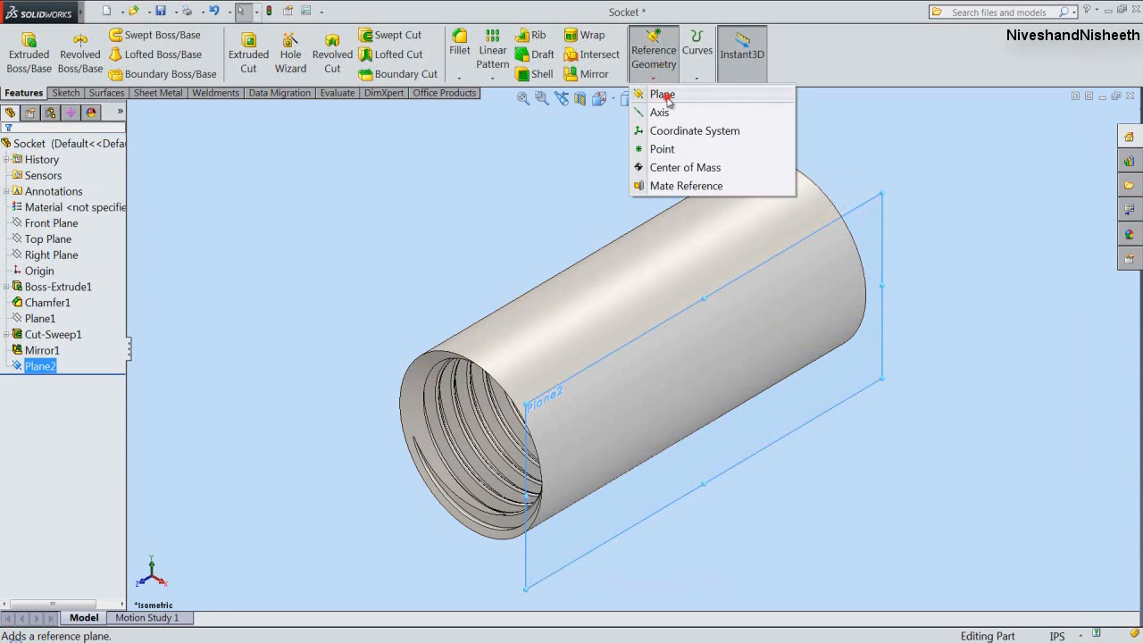
click(665, 96)
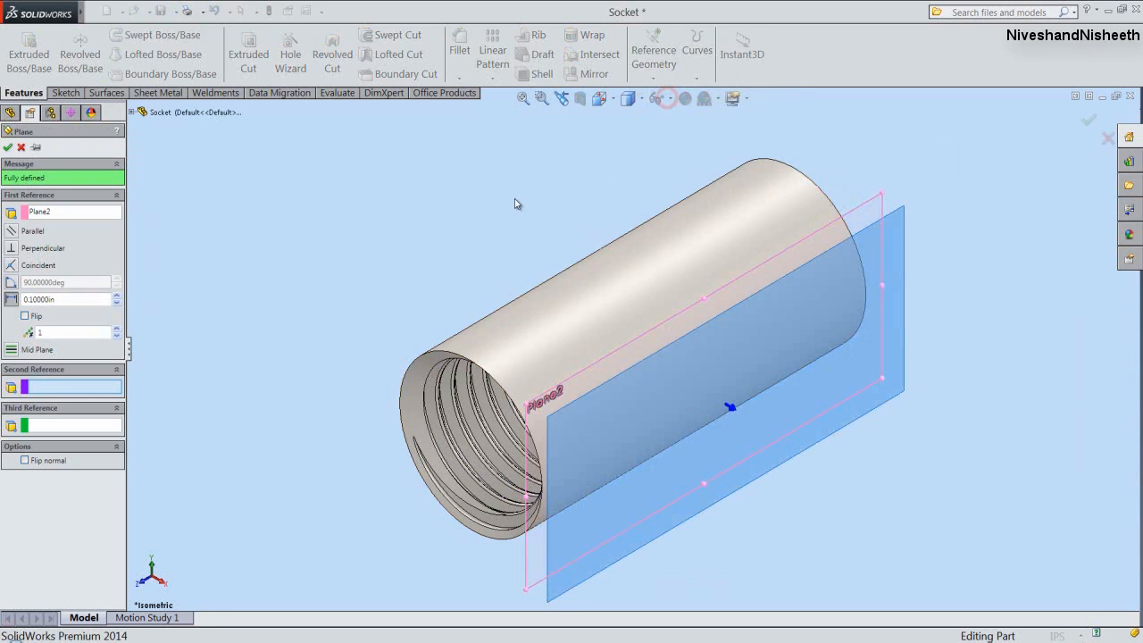
click(88, 299)
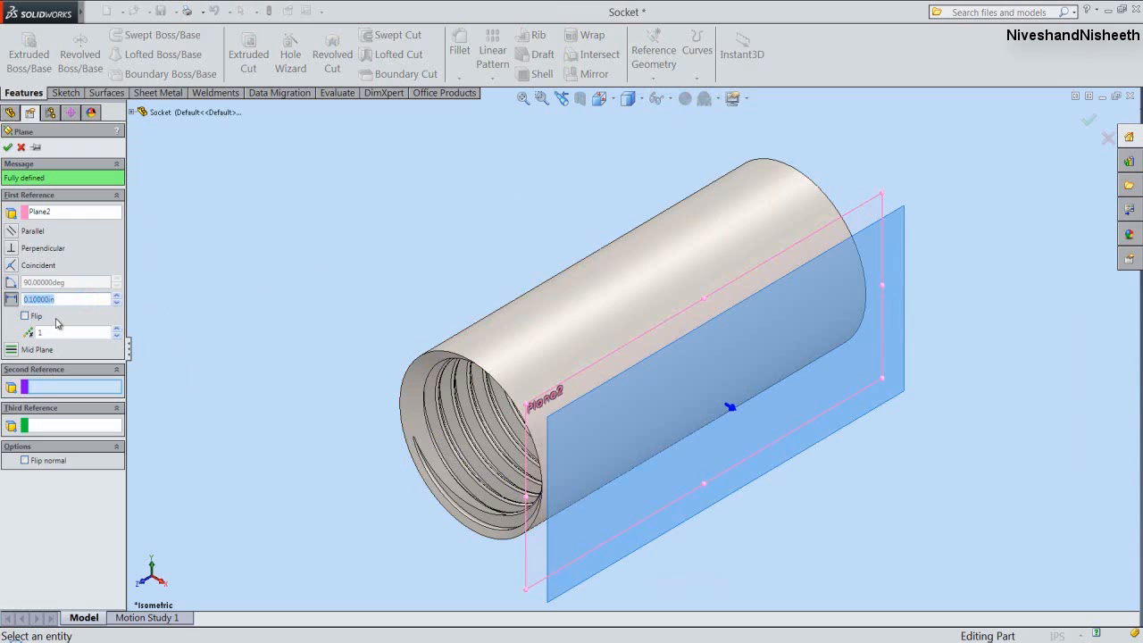
text(1/32)
key(Return)
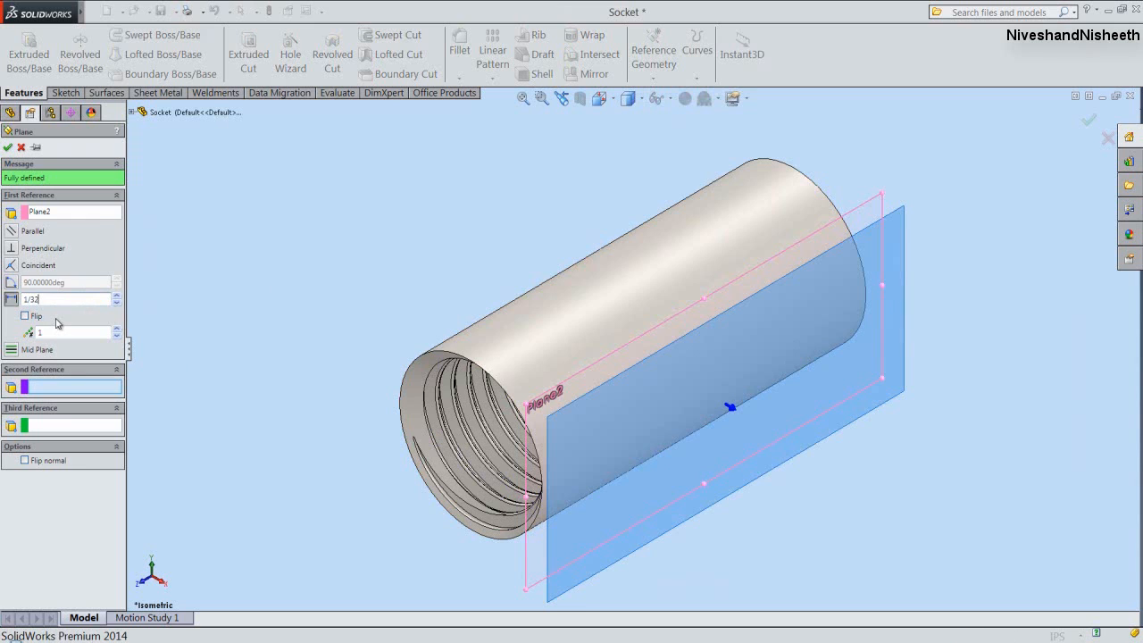
click(8, 147)
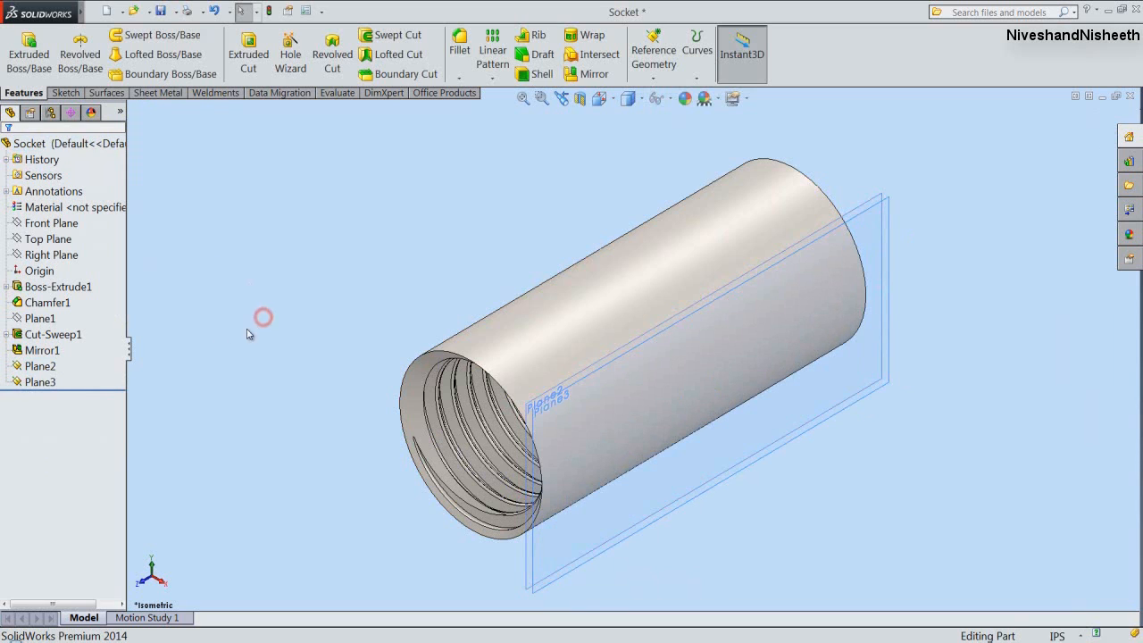
click(41, 366)
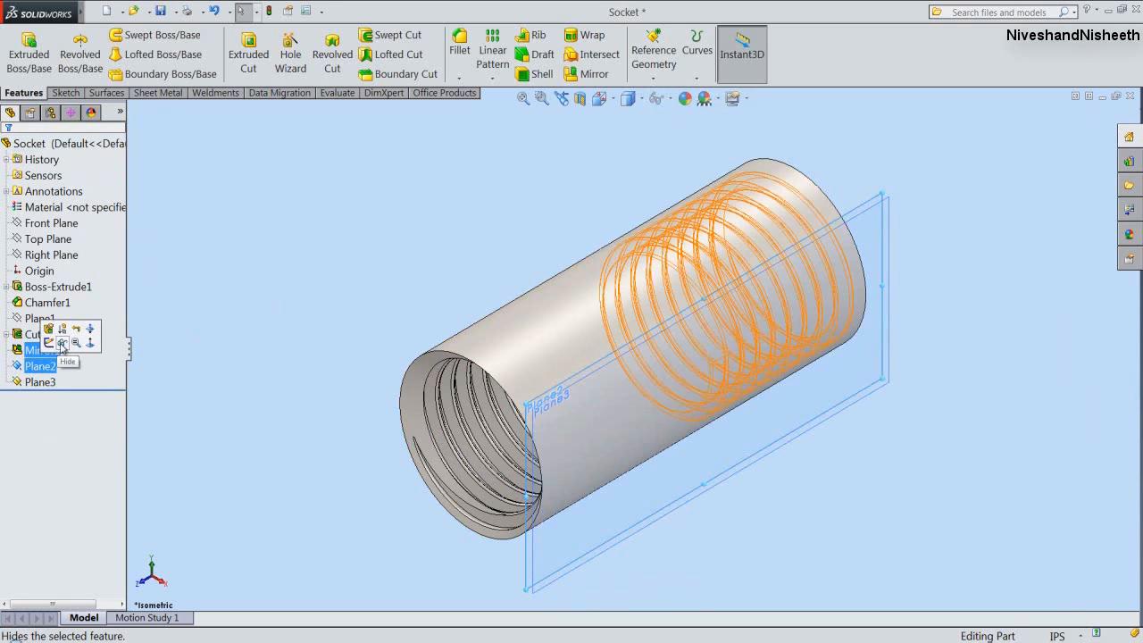
click(63, 343)
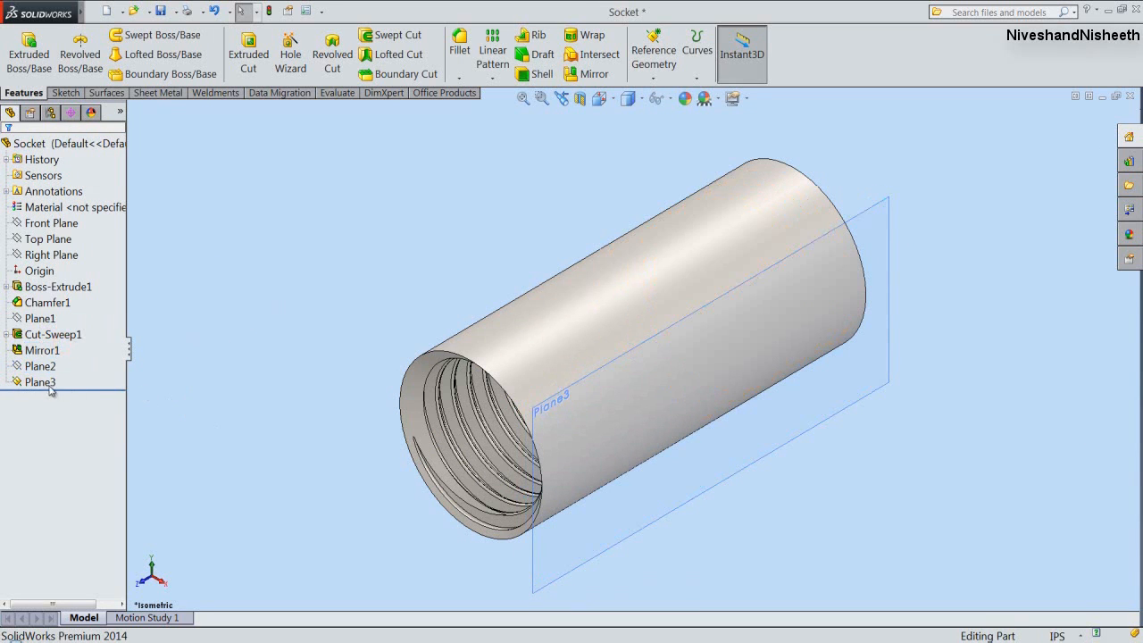
On the offset plane, sketch a horizontal centerpoint slot at the origin, about 0.93 in between arc centers and 0.096 in wide.
click(52, 383)
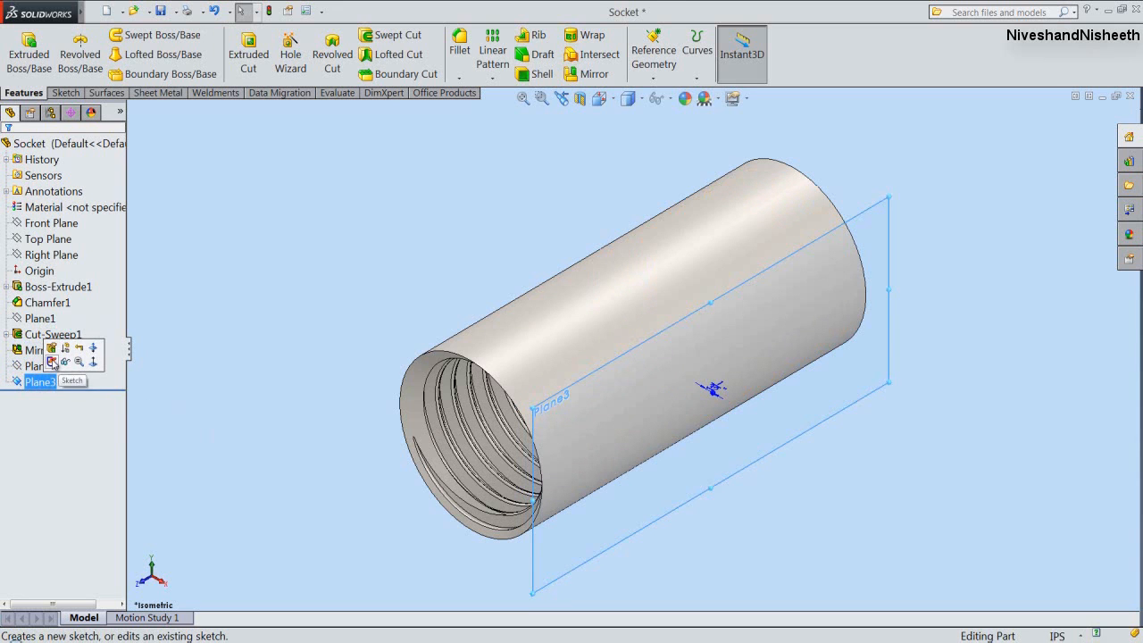
click(52, 361)
click(598, 98)
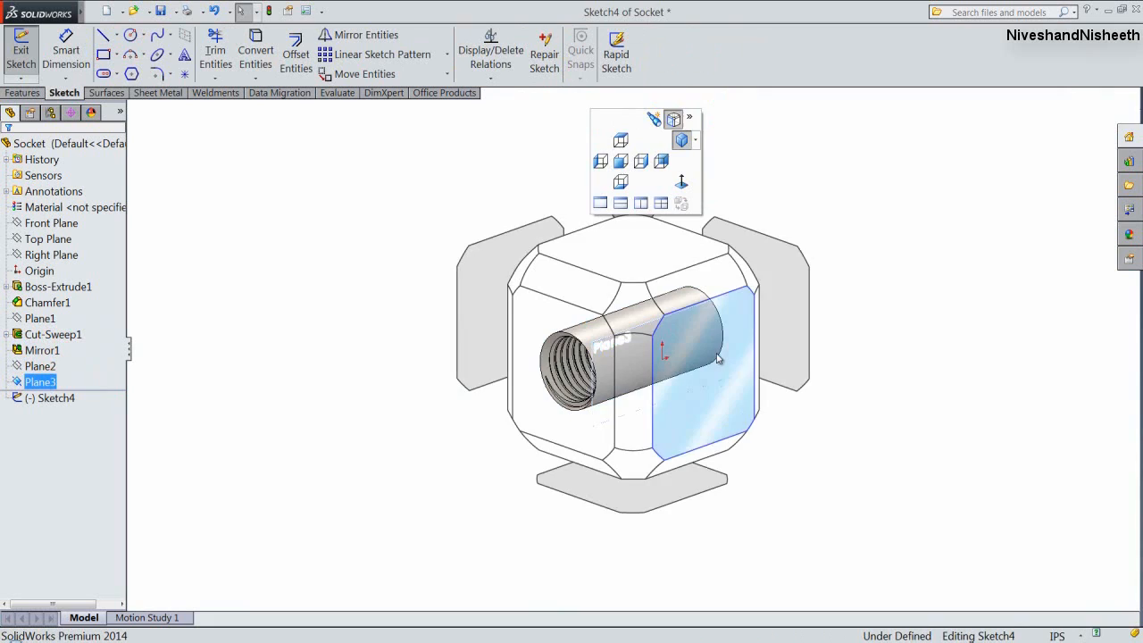
click(716, 353)
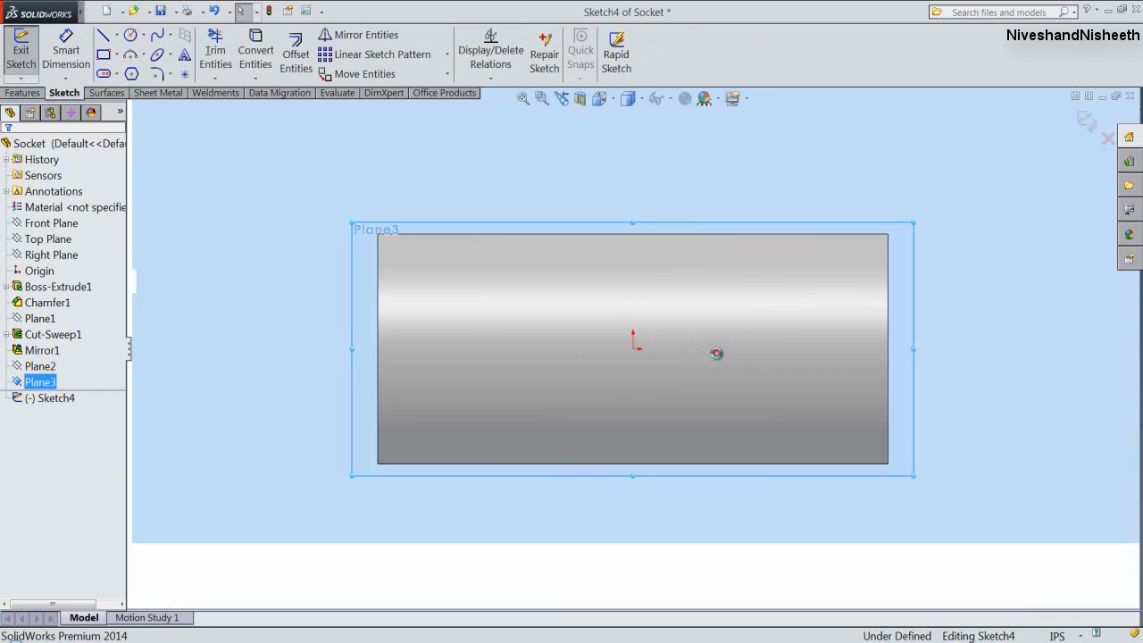
click(535, 178)
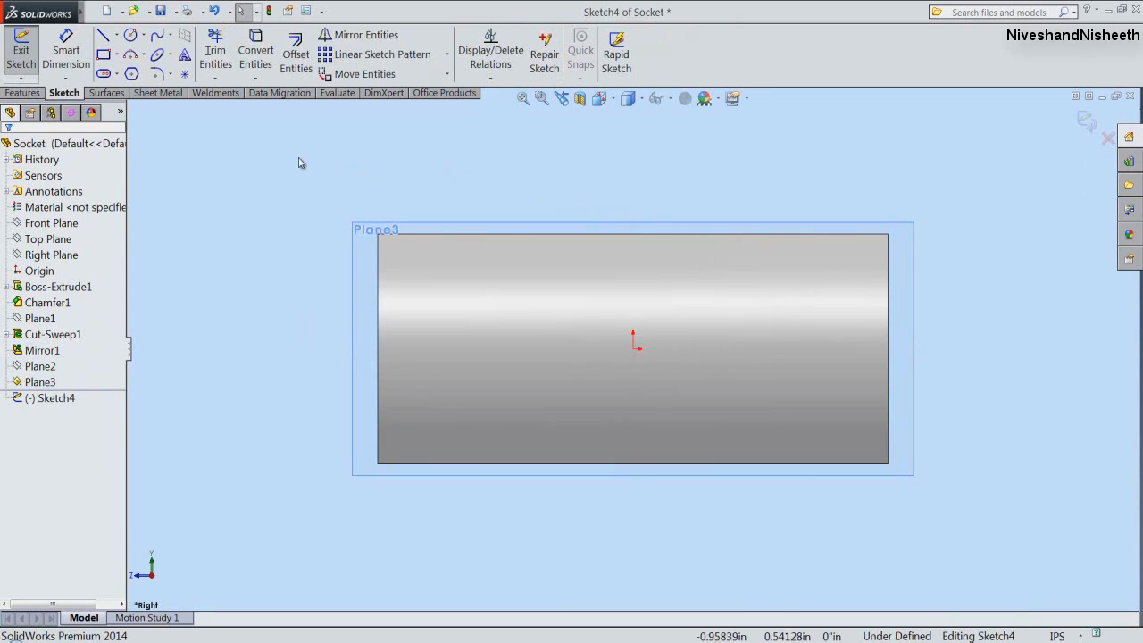
click(103, 75)
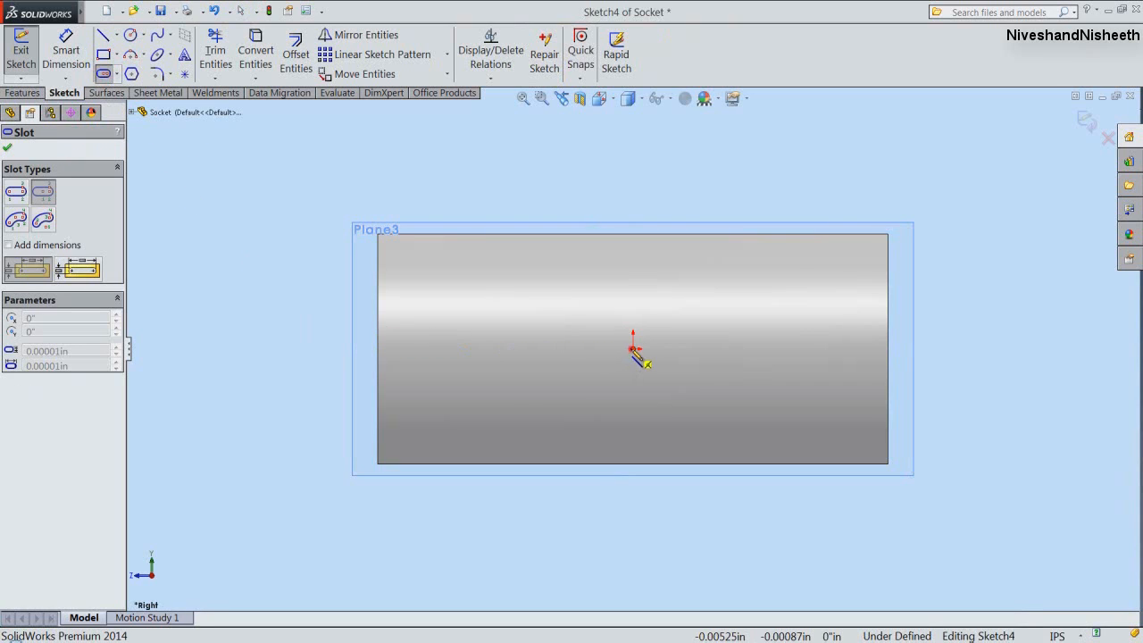
click(633, 349)
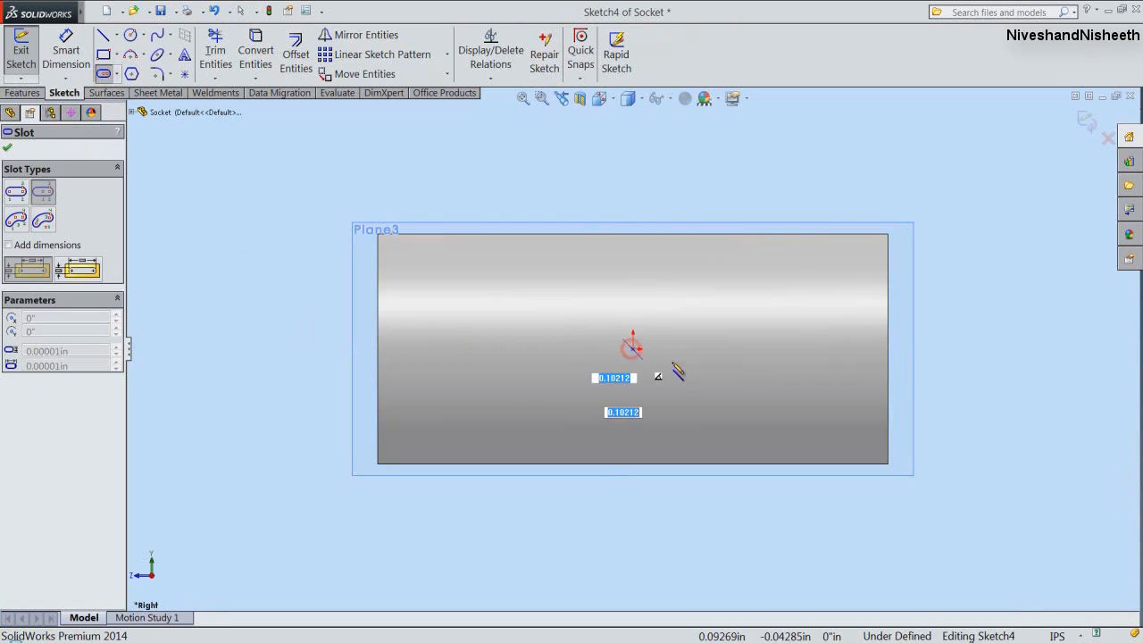
click(792, 349)
click(783, 334)
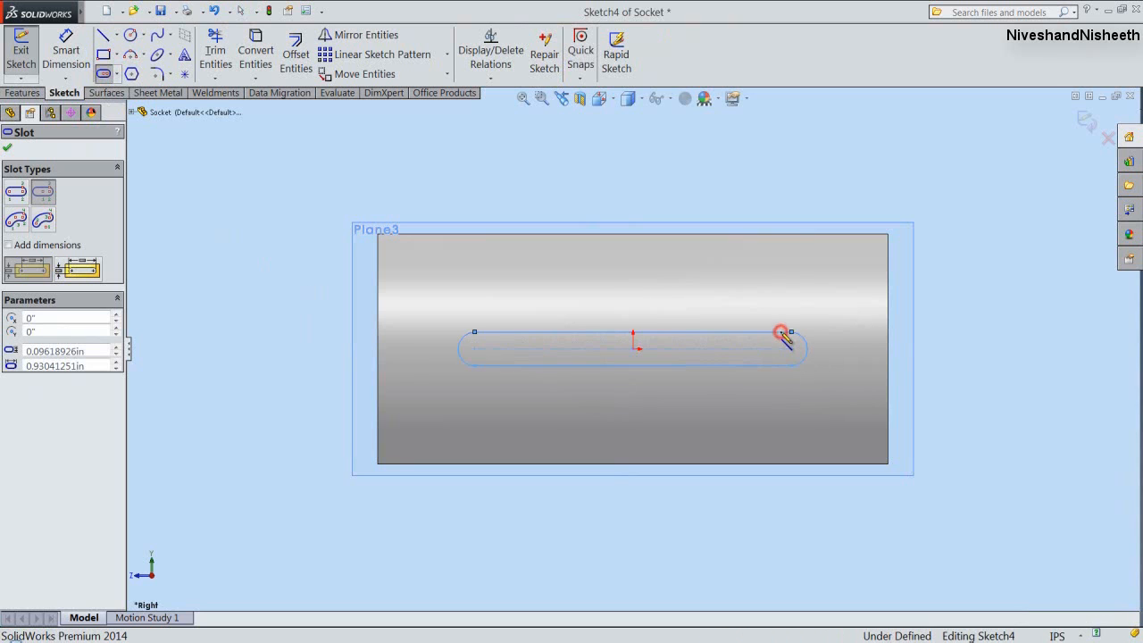
Dimension the slot's center-to-center length as 3/4 in.
right_click(784, 335)
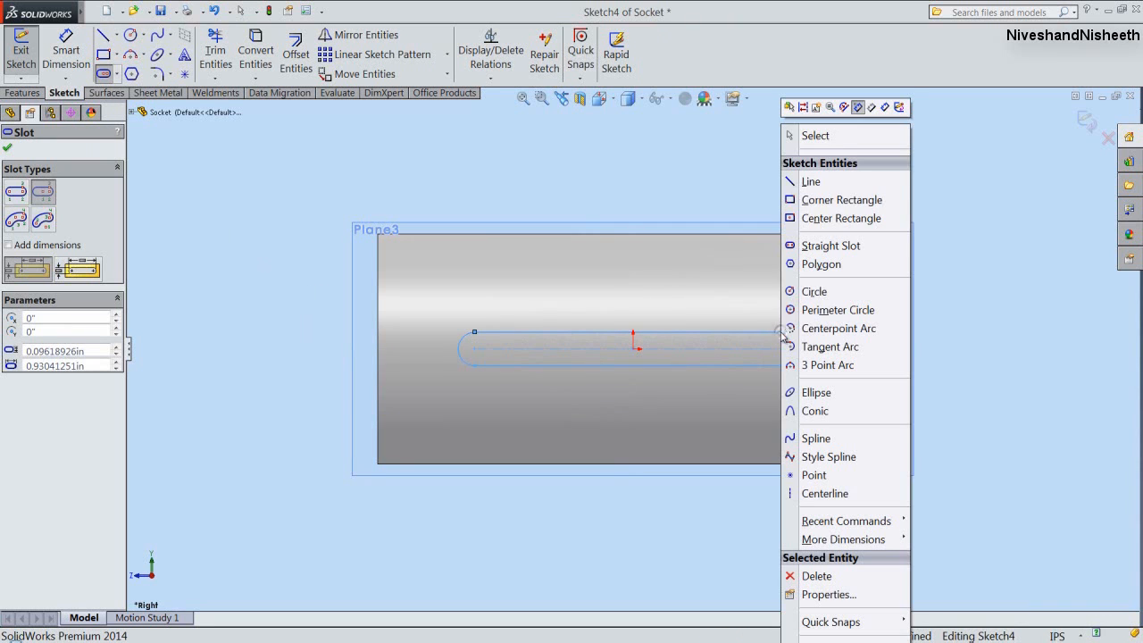
click(885, 107)
click(689, 353)
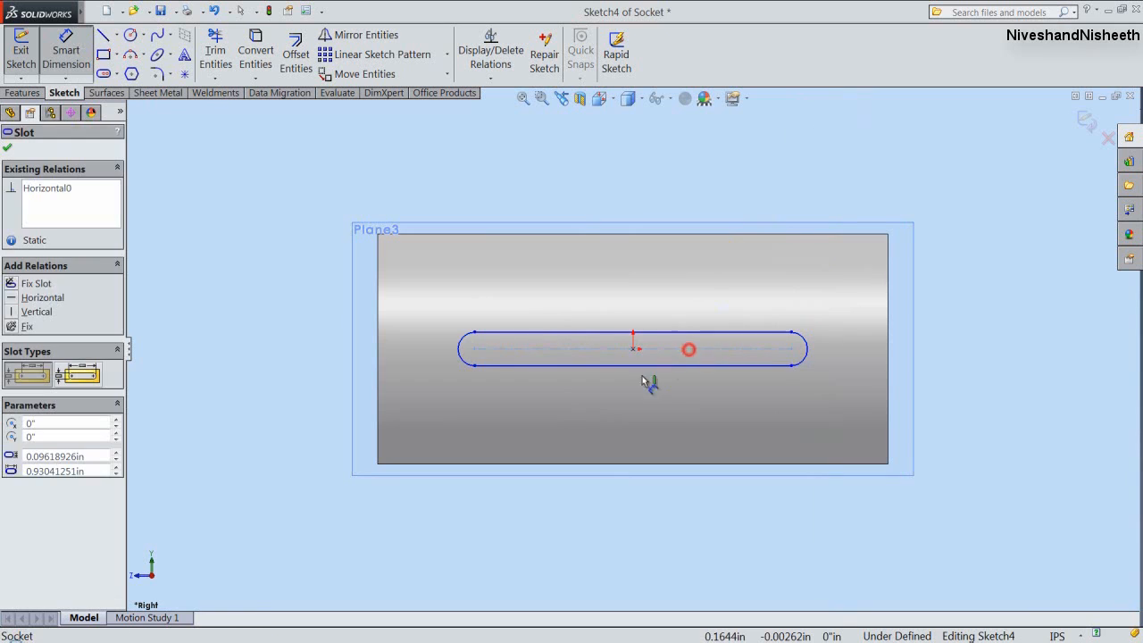
click(636, 384)
text(3/4)
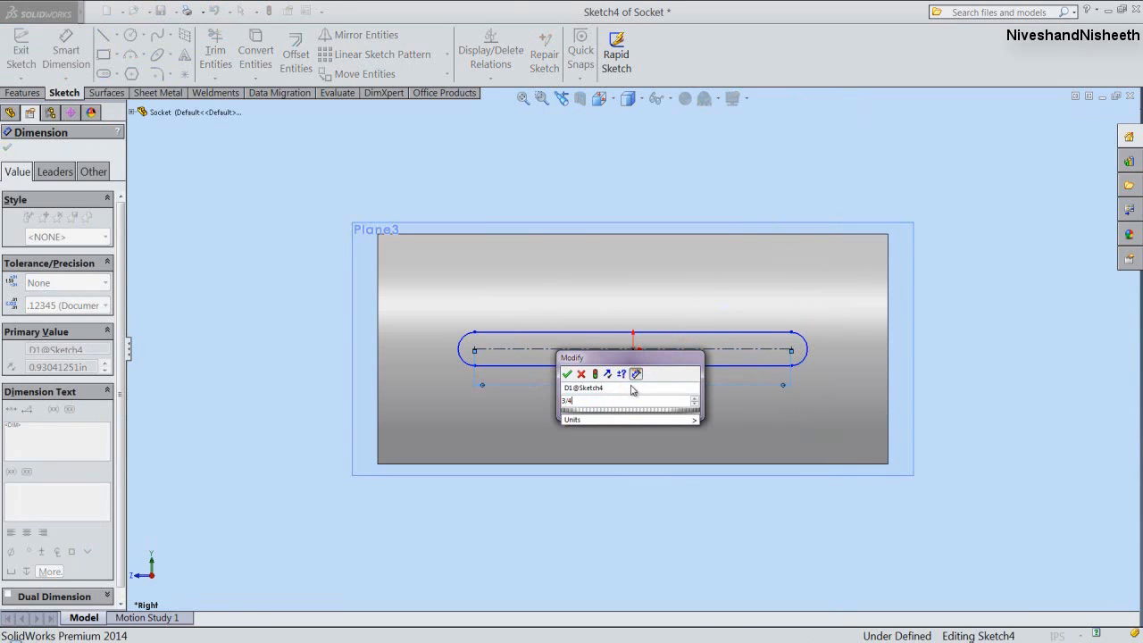
key(Return)
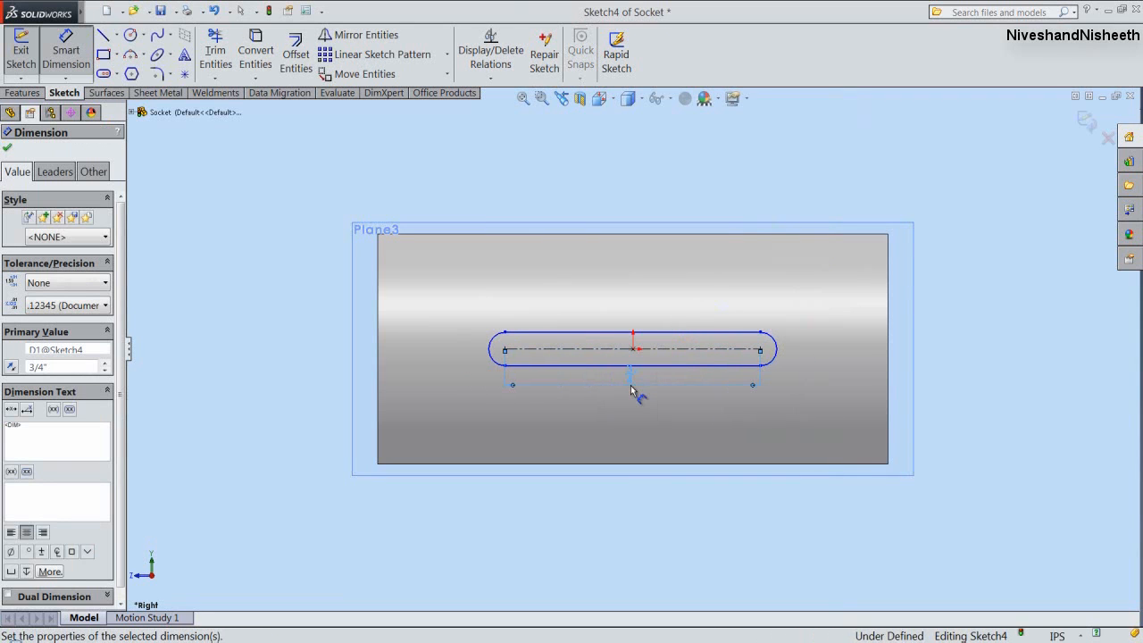
Dimension the slot's width between its two straight edges as 1/4 in, and close the sketch.
click(688, 335)
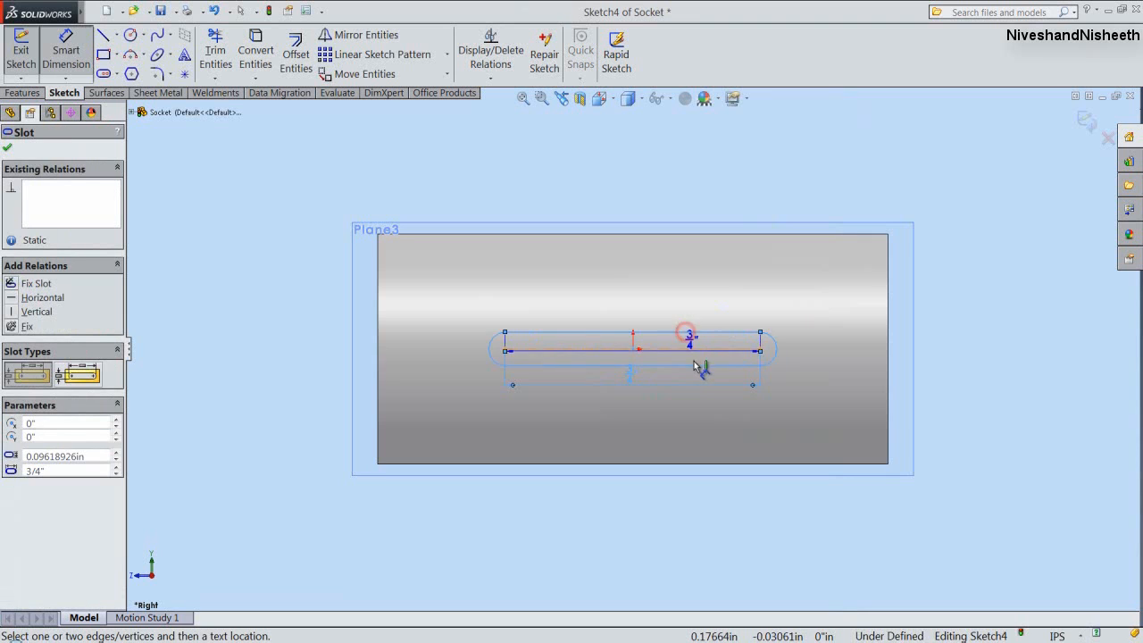
click(746, 366)
click(813, 357)
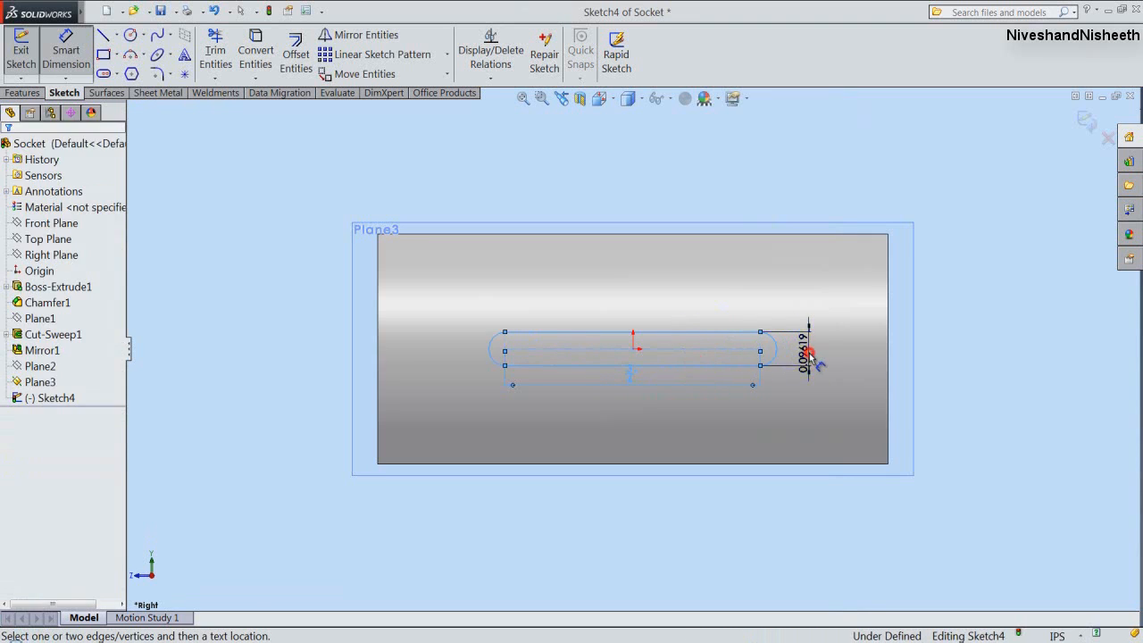
text(1/4)
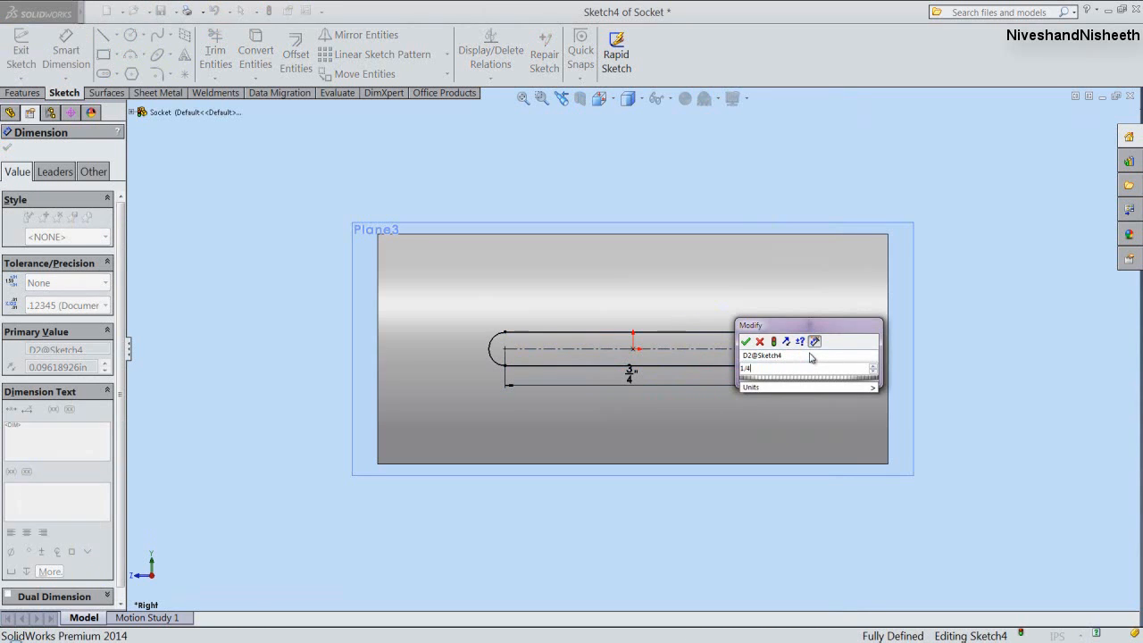
key(Return)
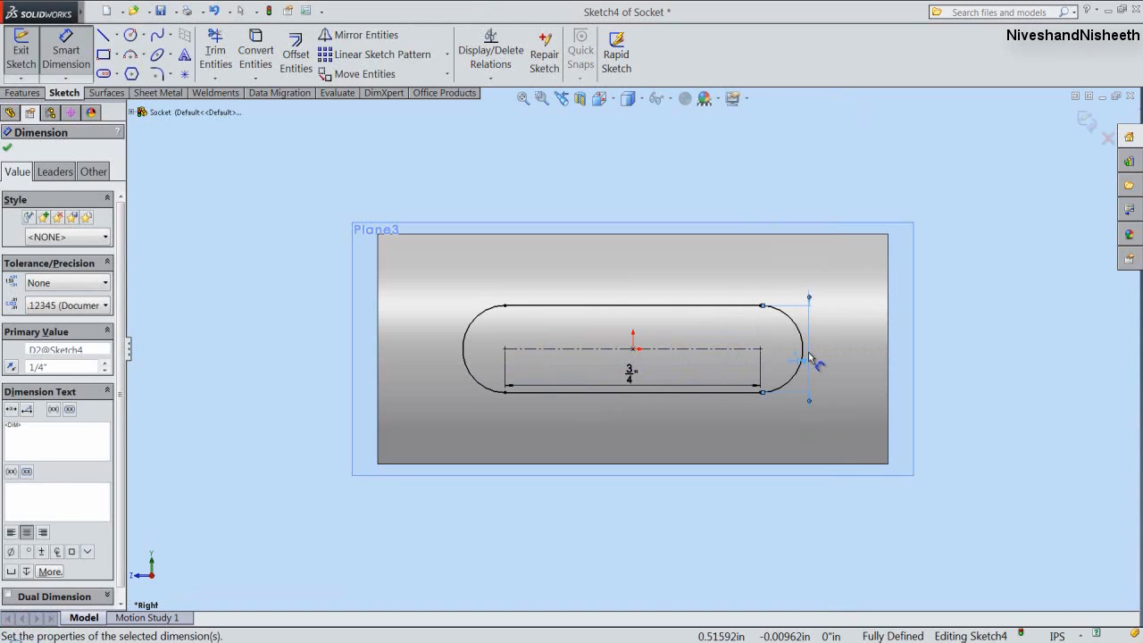
right_click(813, 198)
click(819, 204)
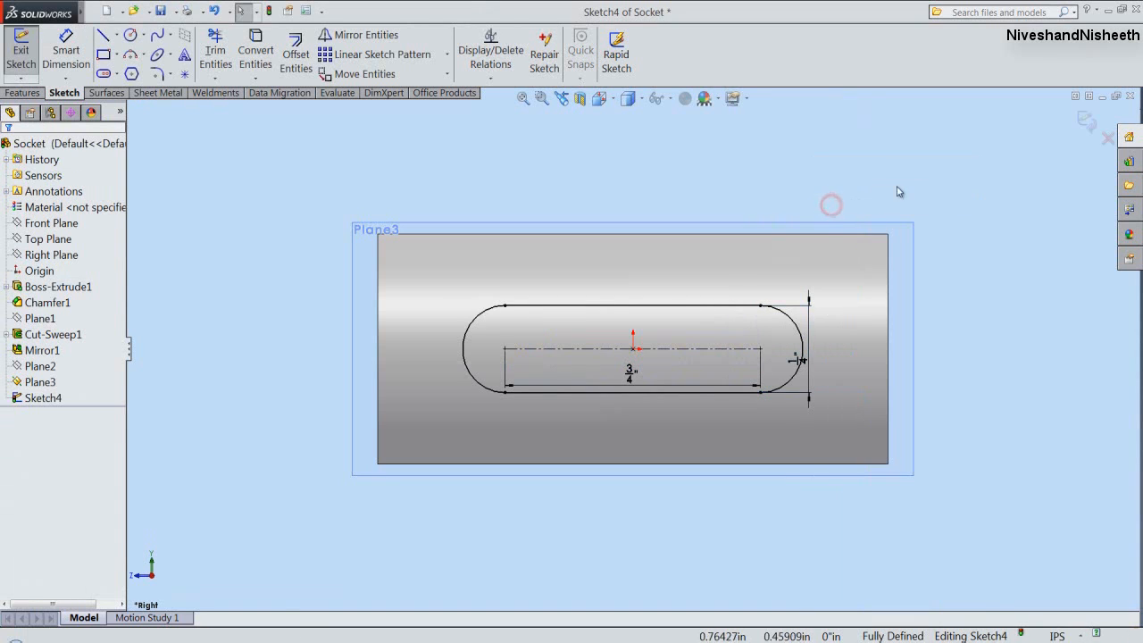
key(ctrl+b)
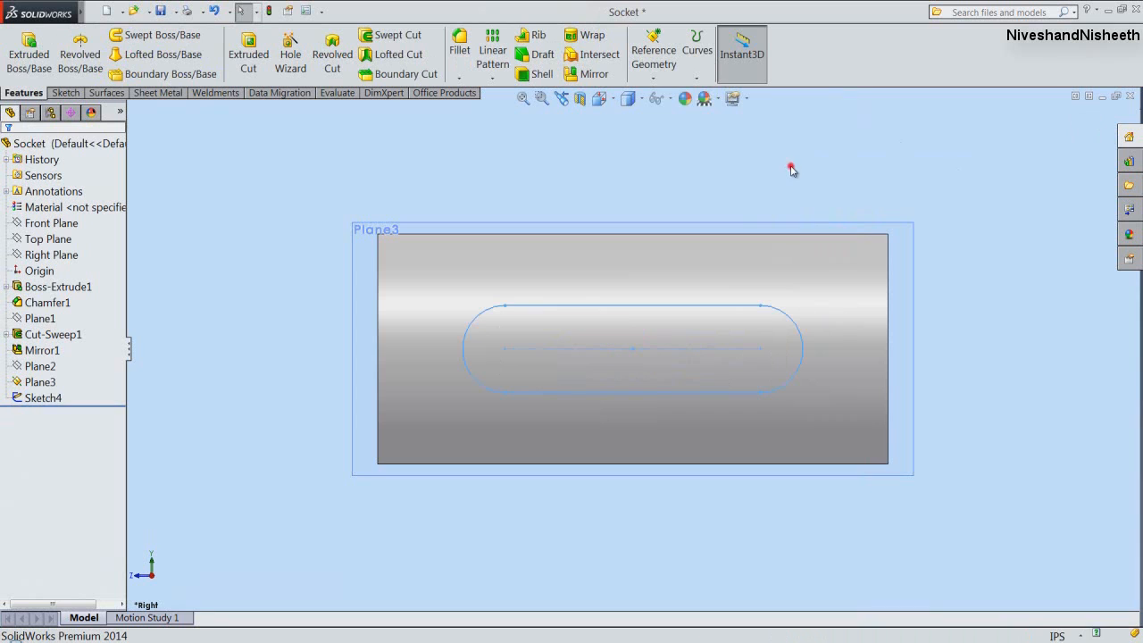
Show the socket in isometric view and hide the offset plane that carries the slot sketch.
click(605, 100)
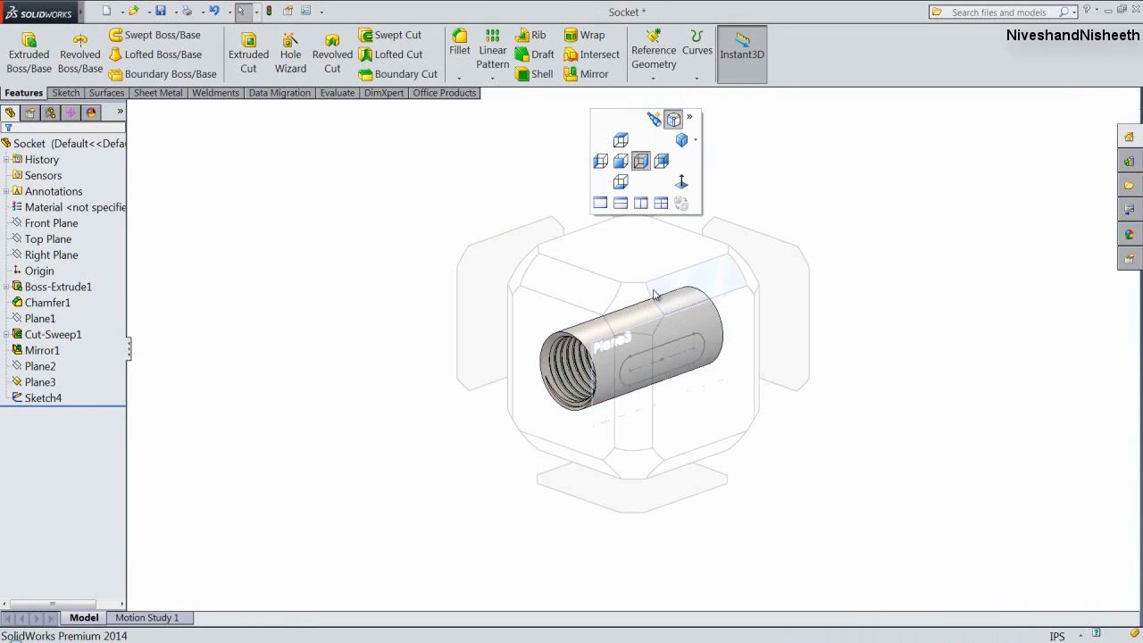
click(641, 309)
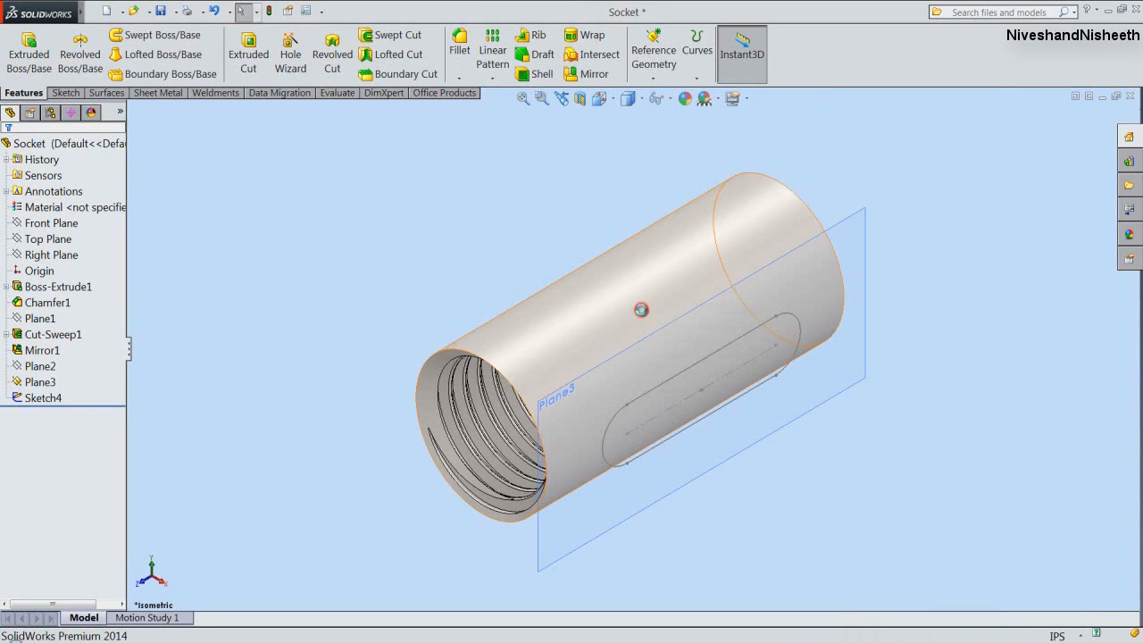
click(867, 232)
click(924, 190)
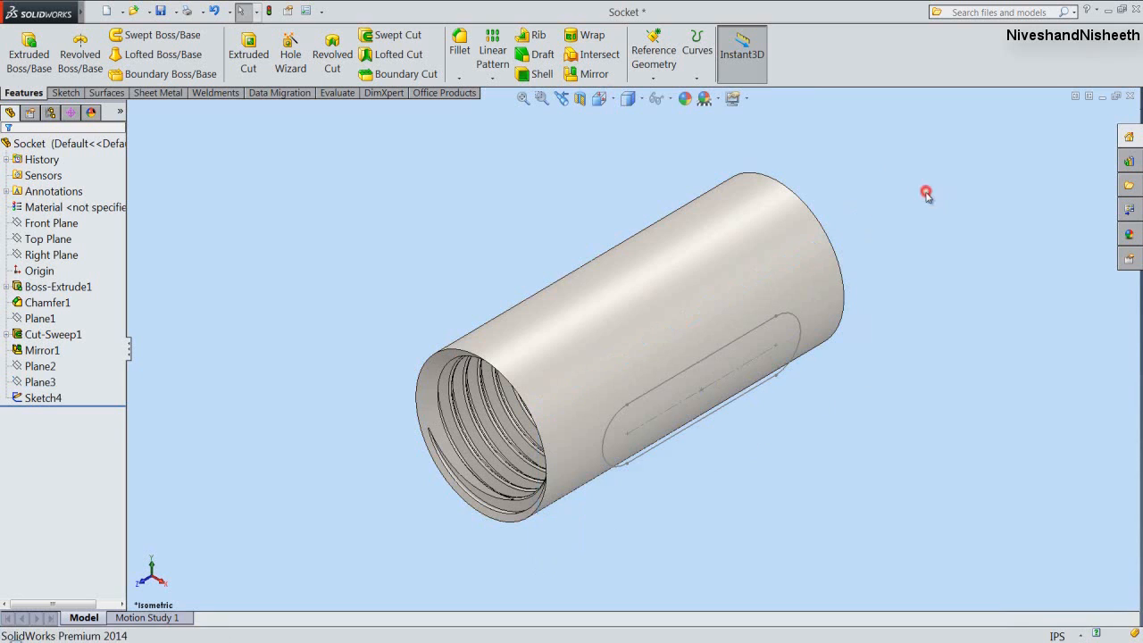
Extrude the slot sketch in the reversed direction up to the socket's outer cylindrical surface, merging it with the body.
click(912, 323)
click(736, 399)
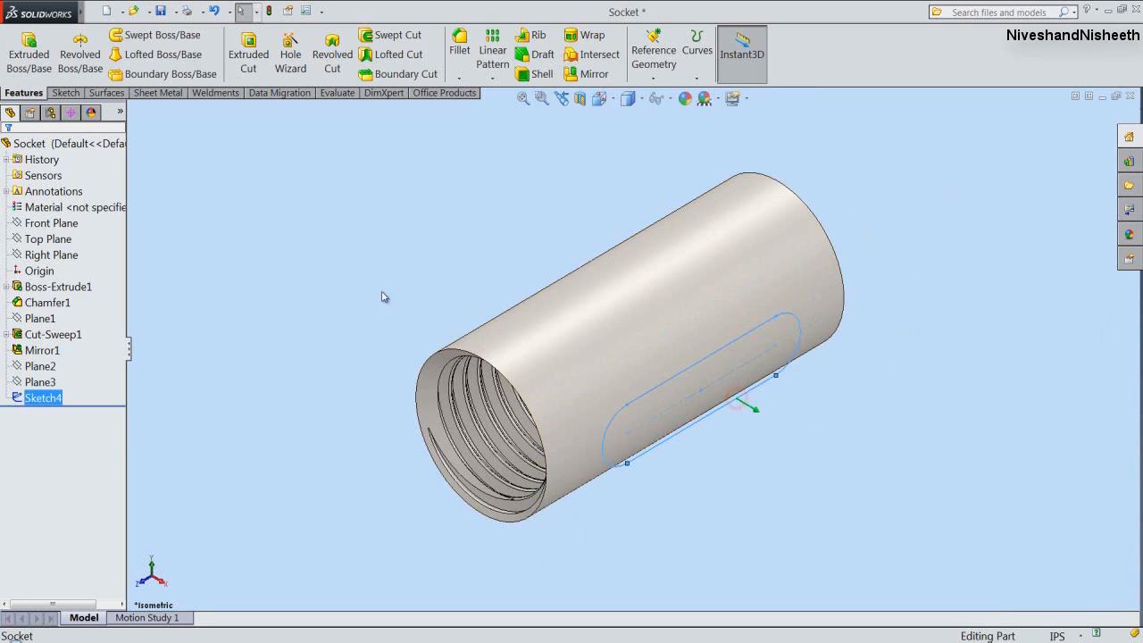
click(29, 54)
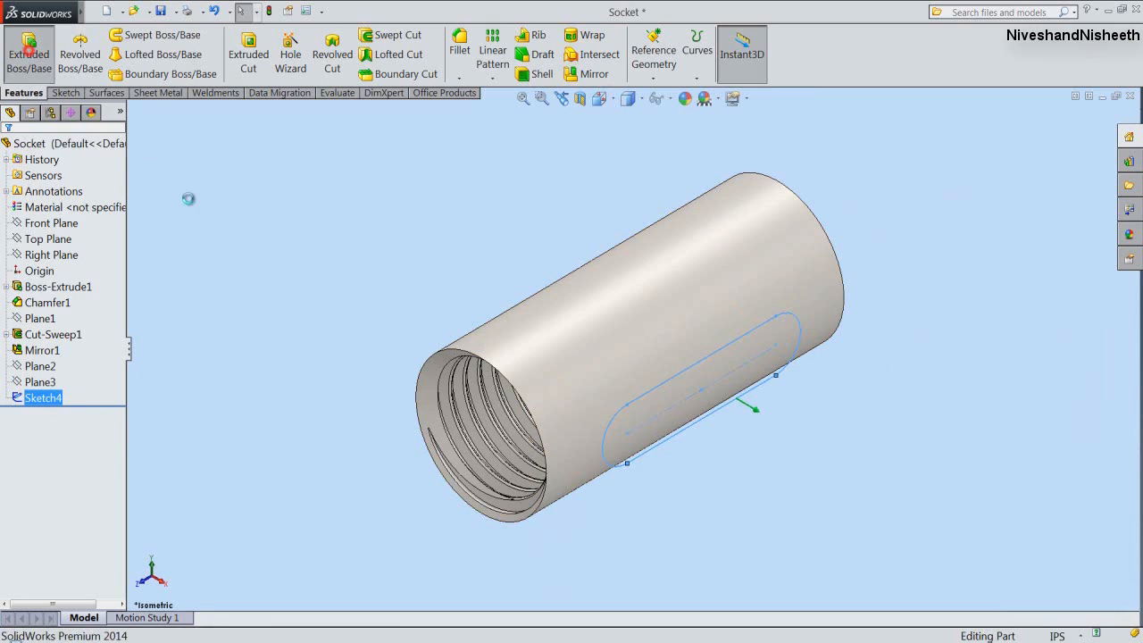
right_click(229, 237)
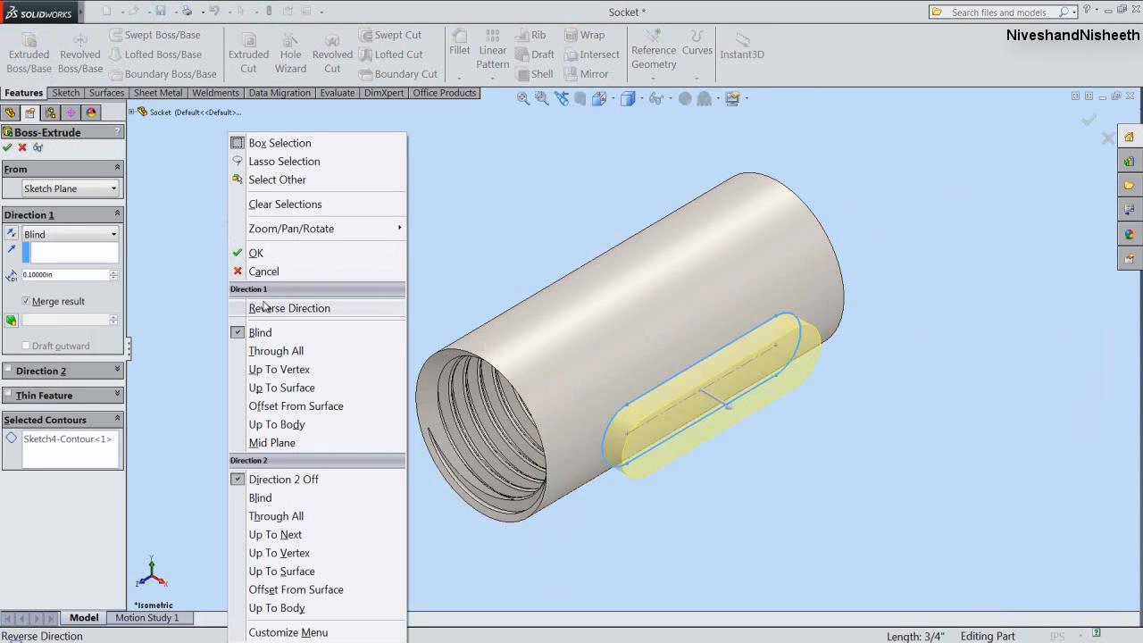
click(306, 390)
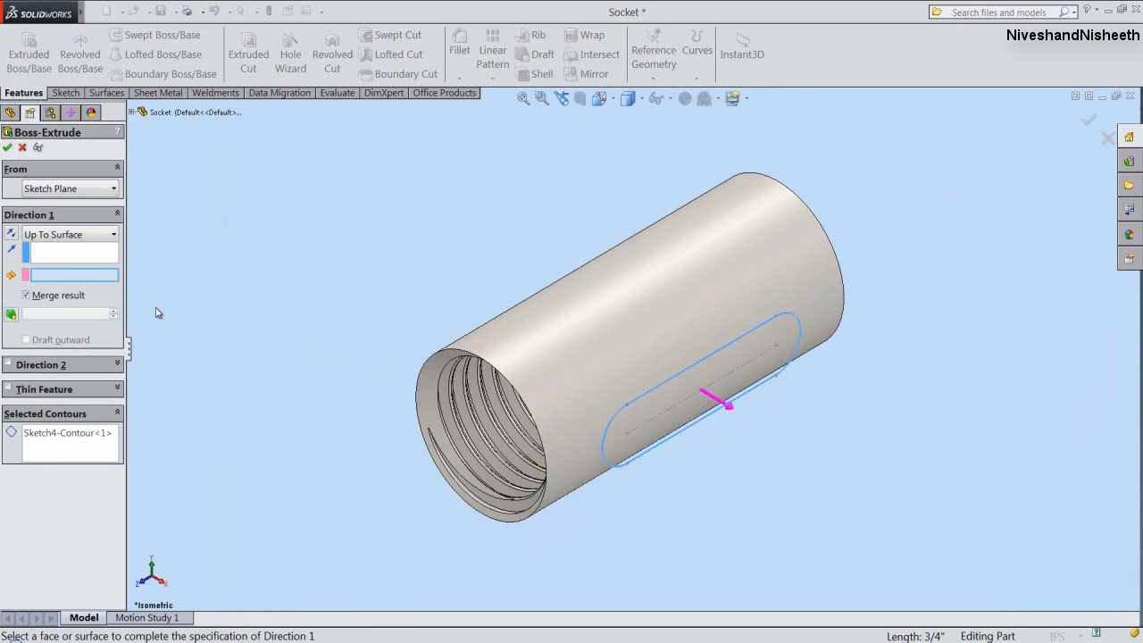
click(10, 235)
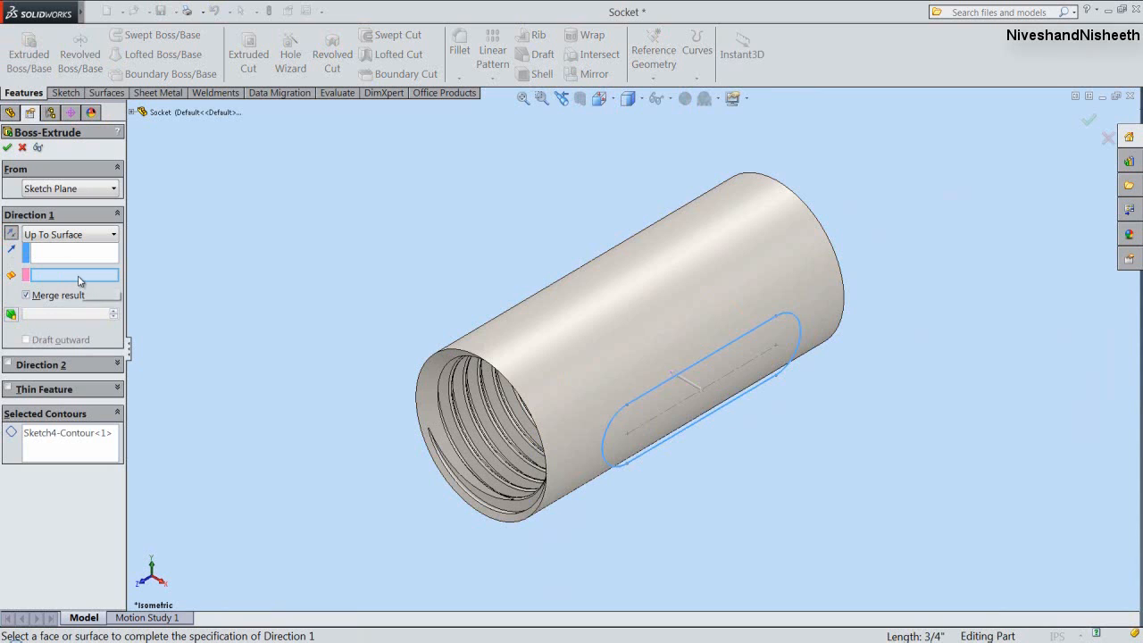
click(542, 344)
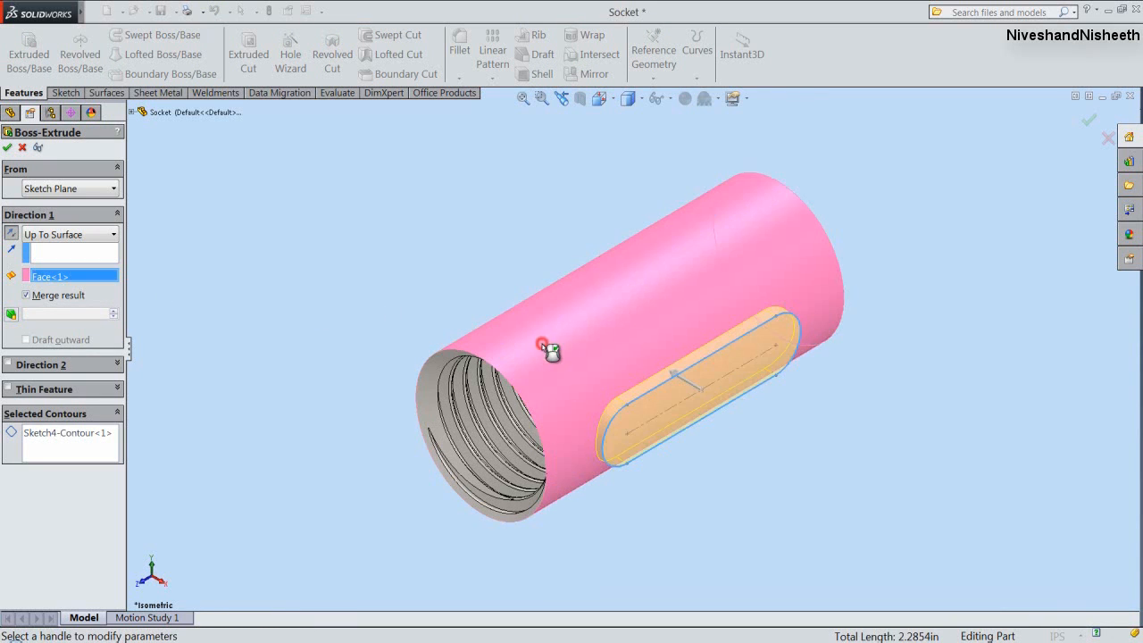
right_click(313, 303)
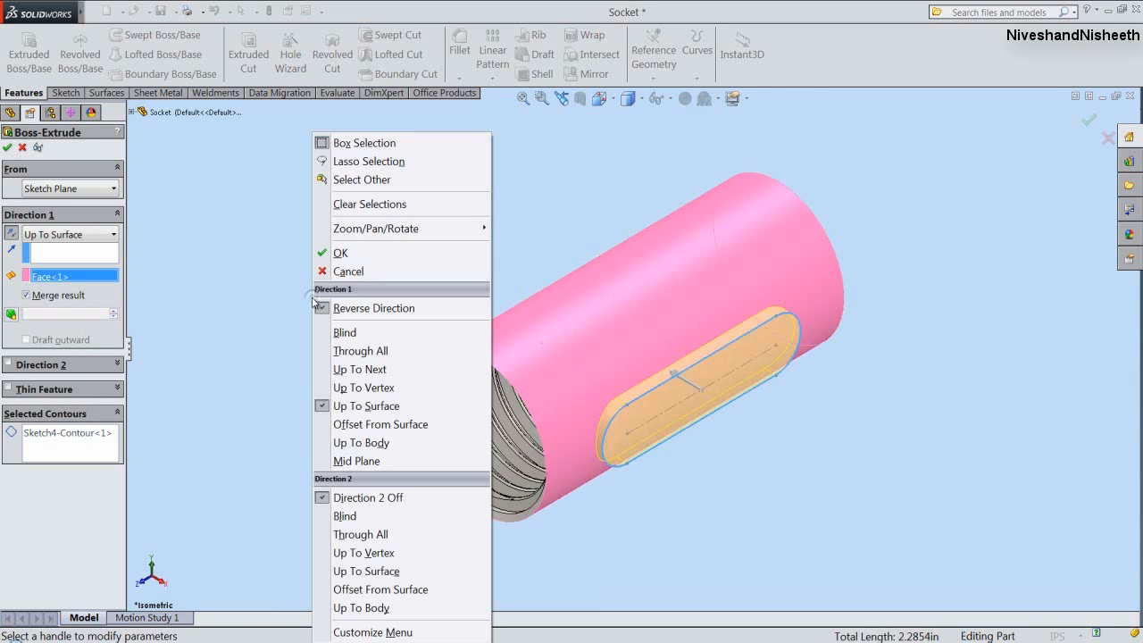
click(332, 248)
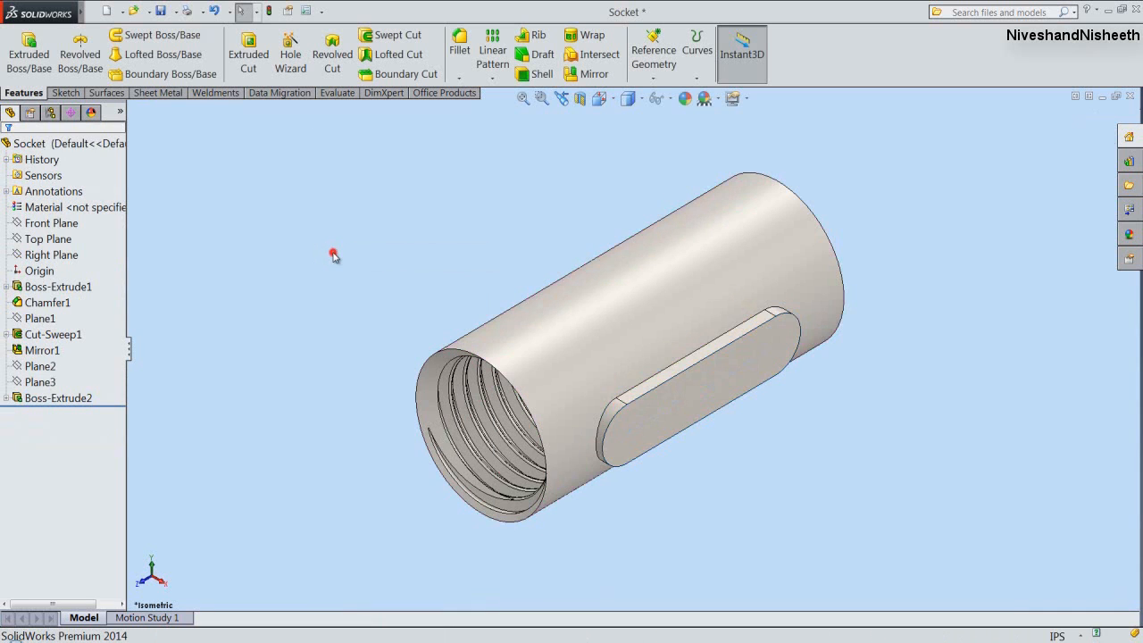
Rebuild the part and mirror the slot-shaped boss about the Right Plane to the opposite side of the socket.
middle_drag(620, 444, 510, 293)
click(560, 98)
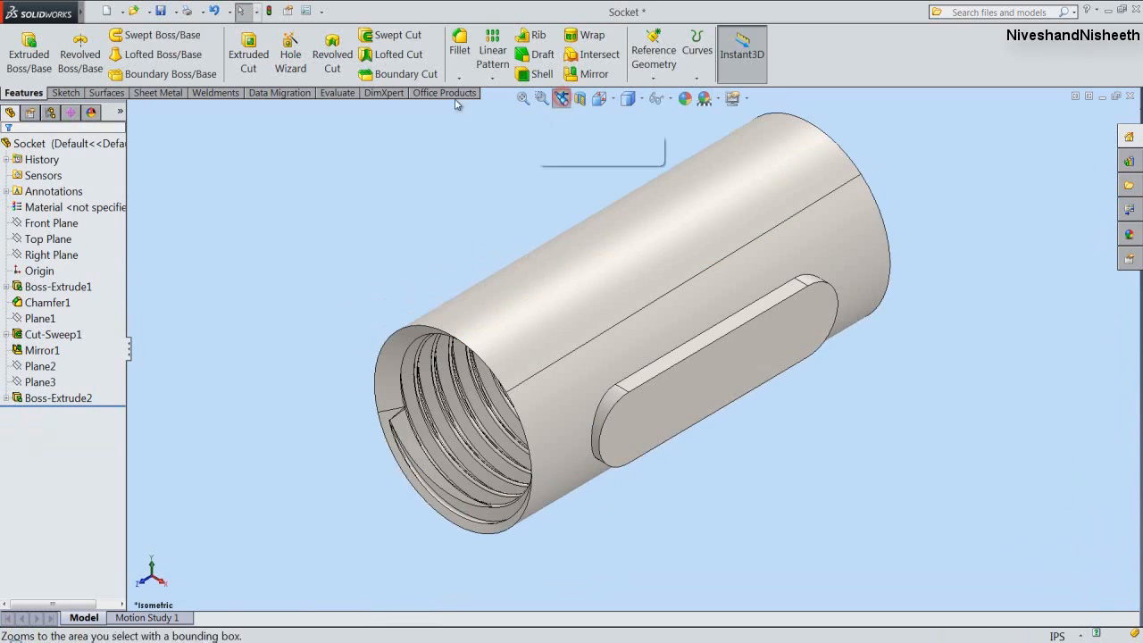
click(271, 10)
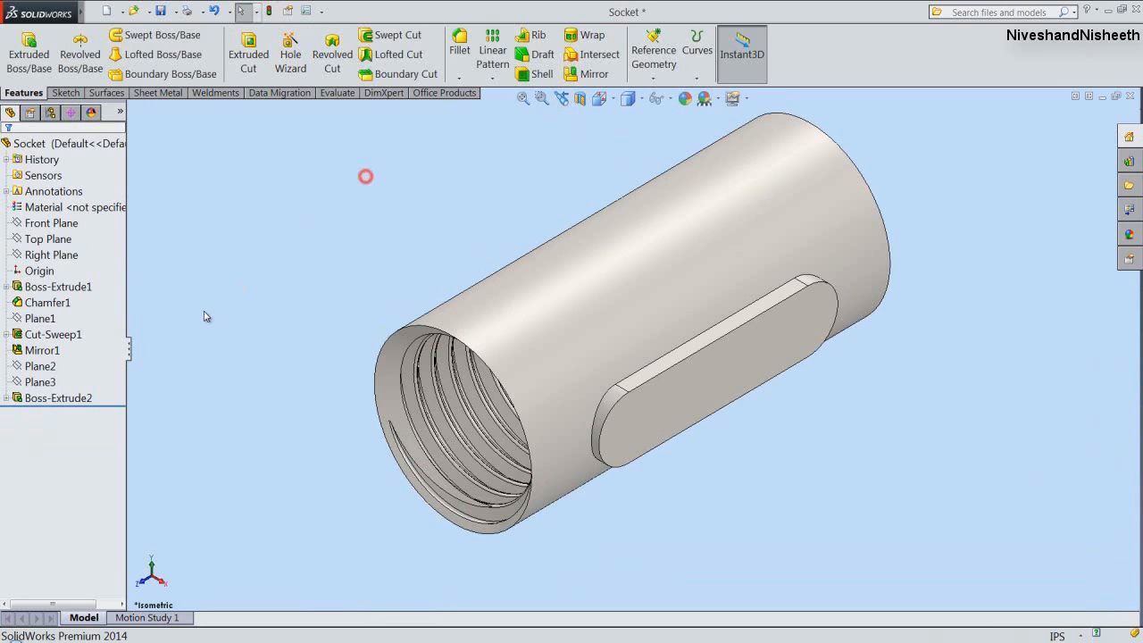
click(62, 398)
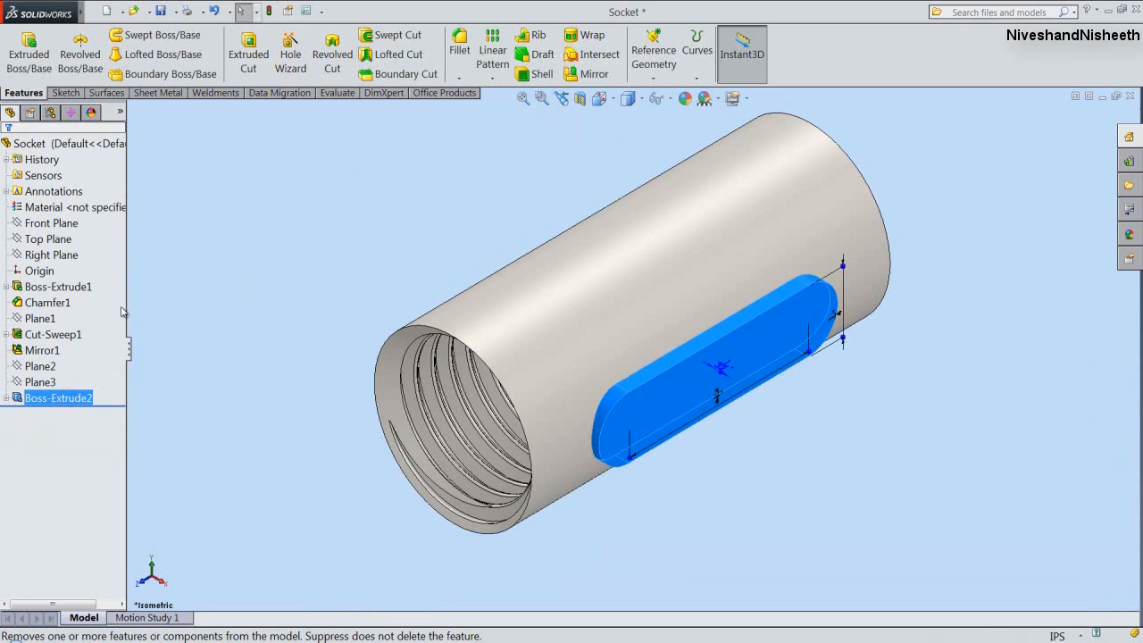
ctrl+click(56, 255)
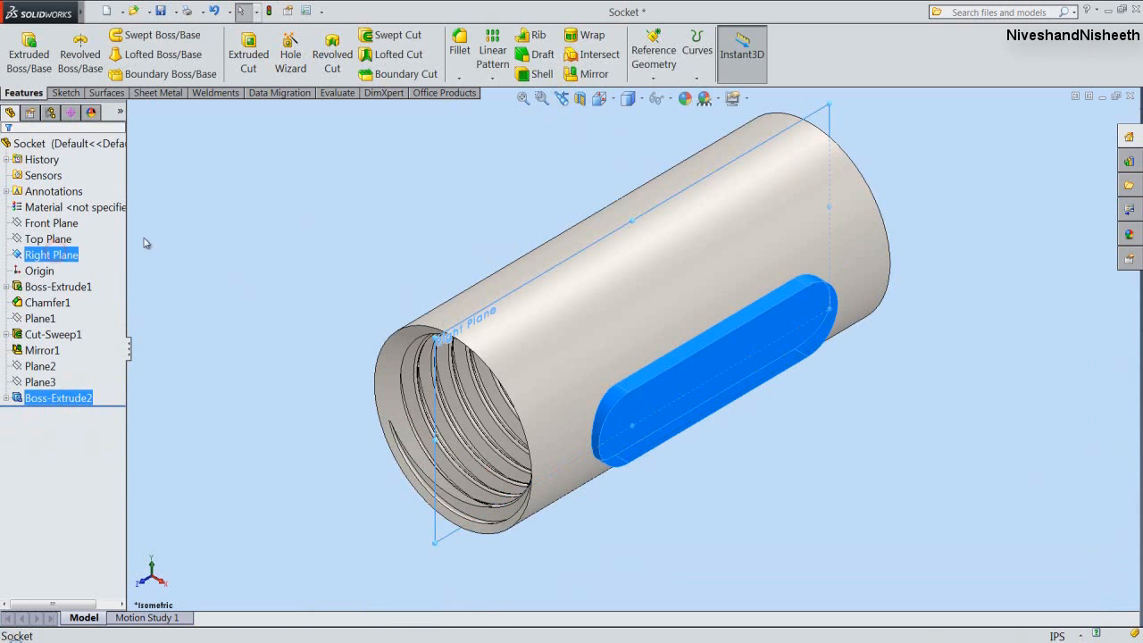
click(590, 74)
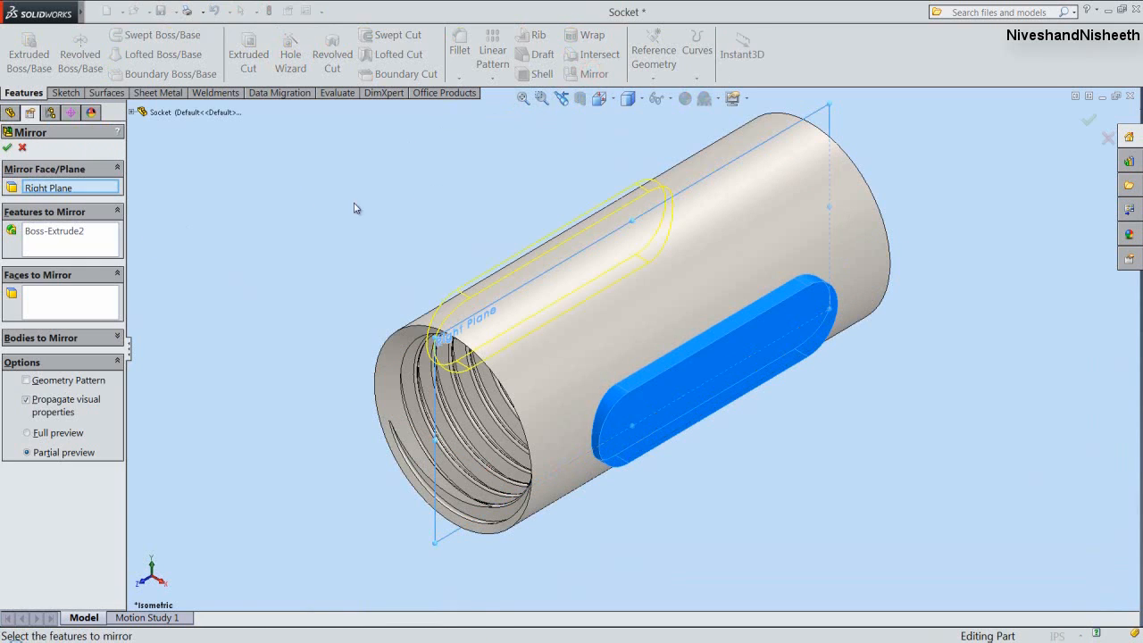
click(10, 148)
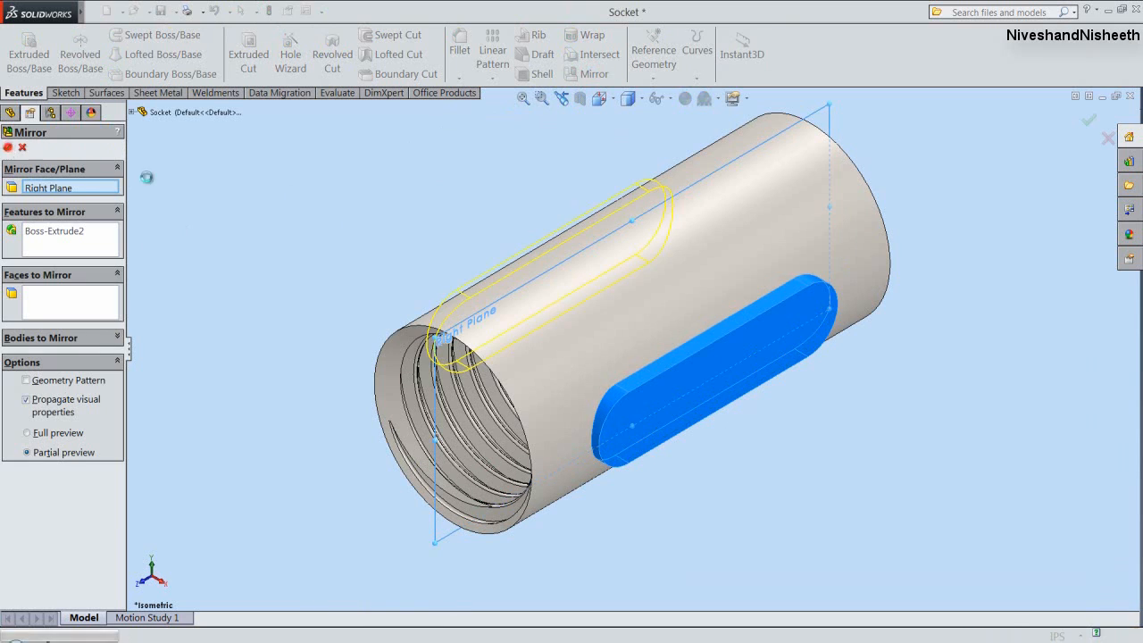
click(477, 208)
Save the socket part in isometric view and close it.
click(598, 98)
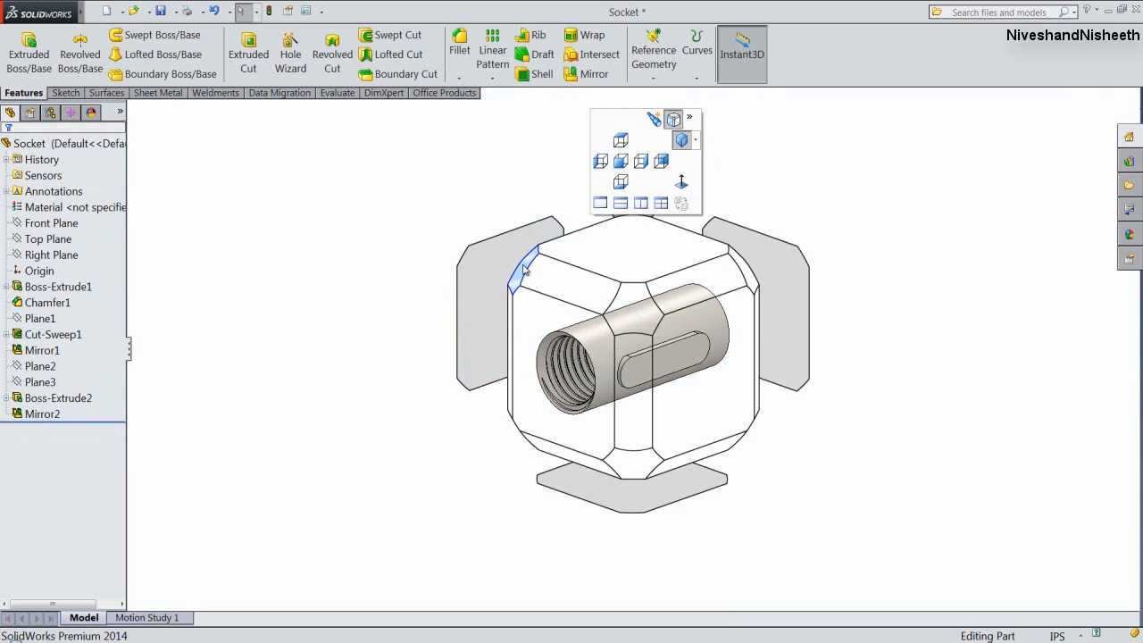
click(522, 265)
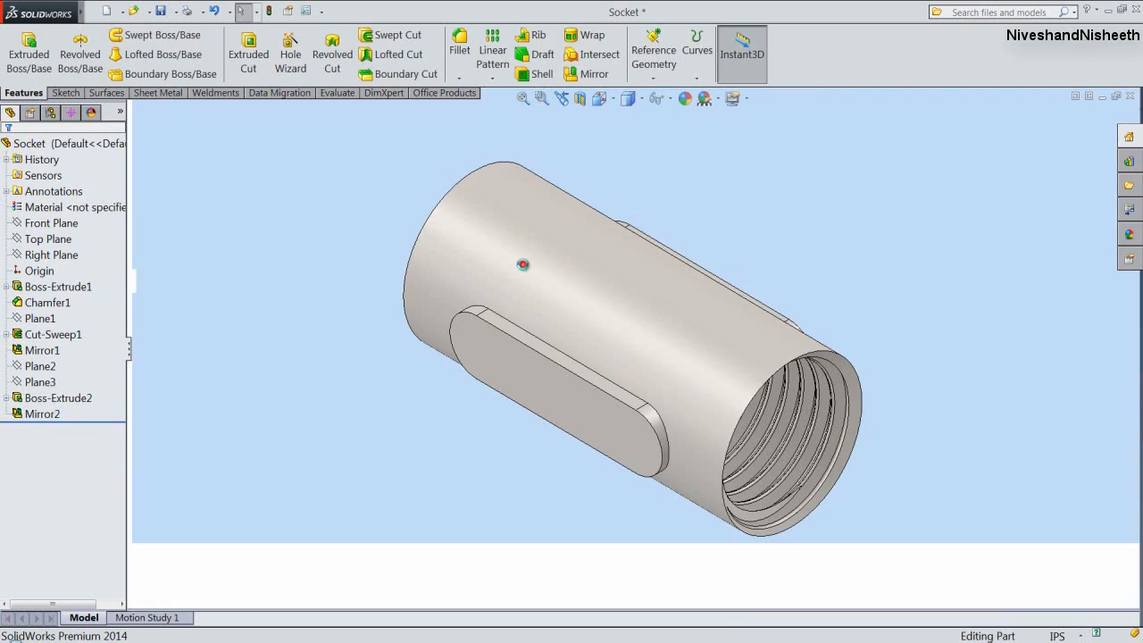
click(598, 98)
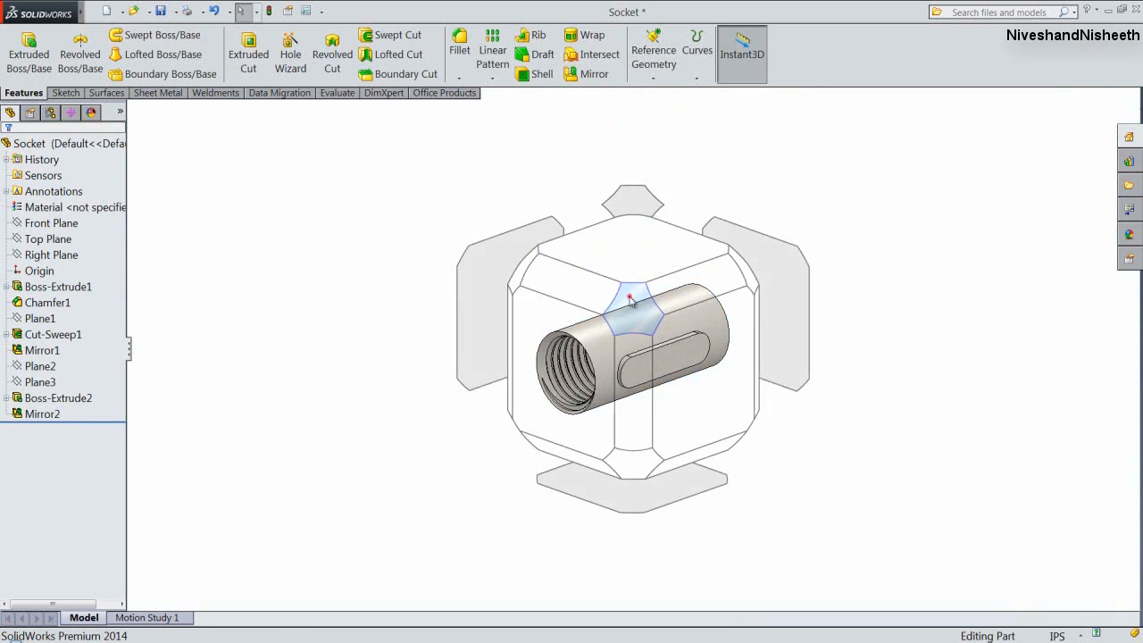
click(645, 260)
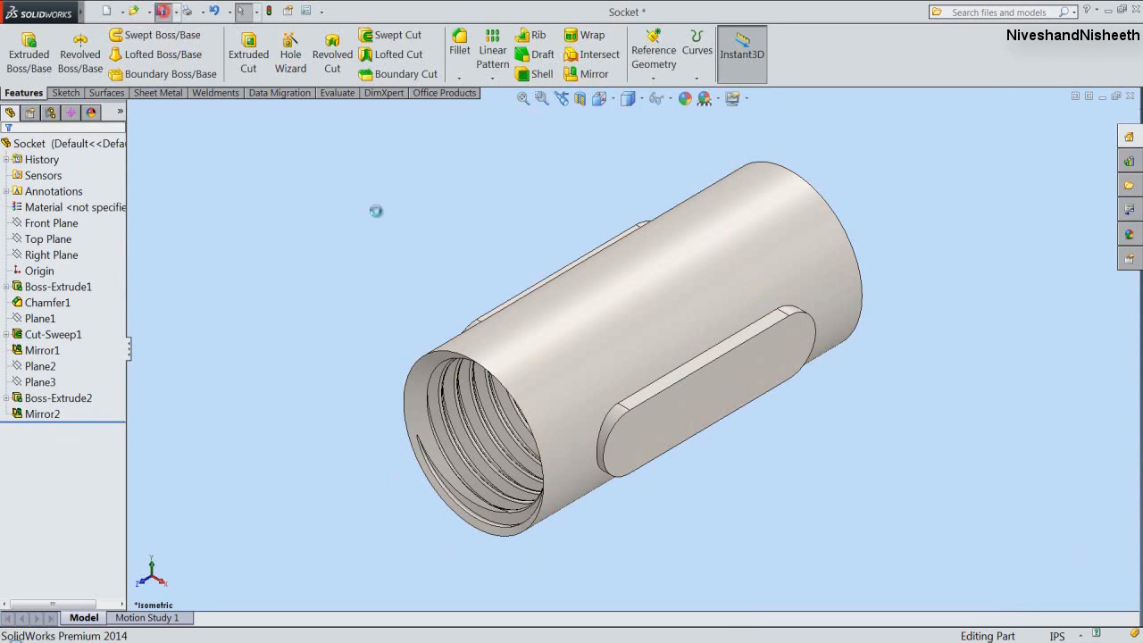
click(162, 11)
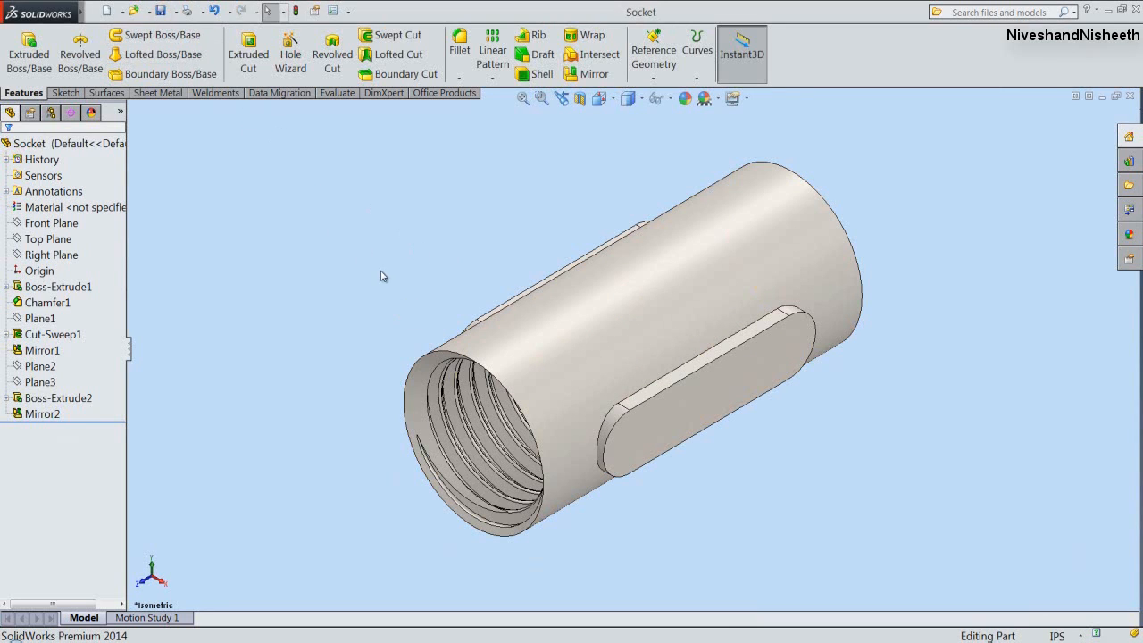
click(1129, 96)
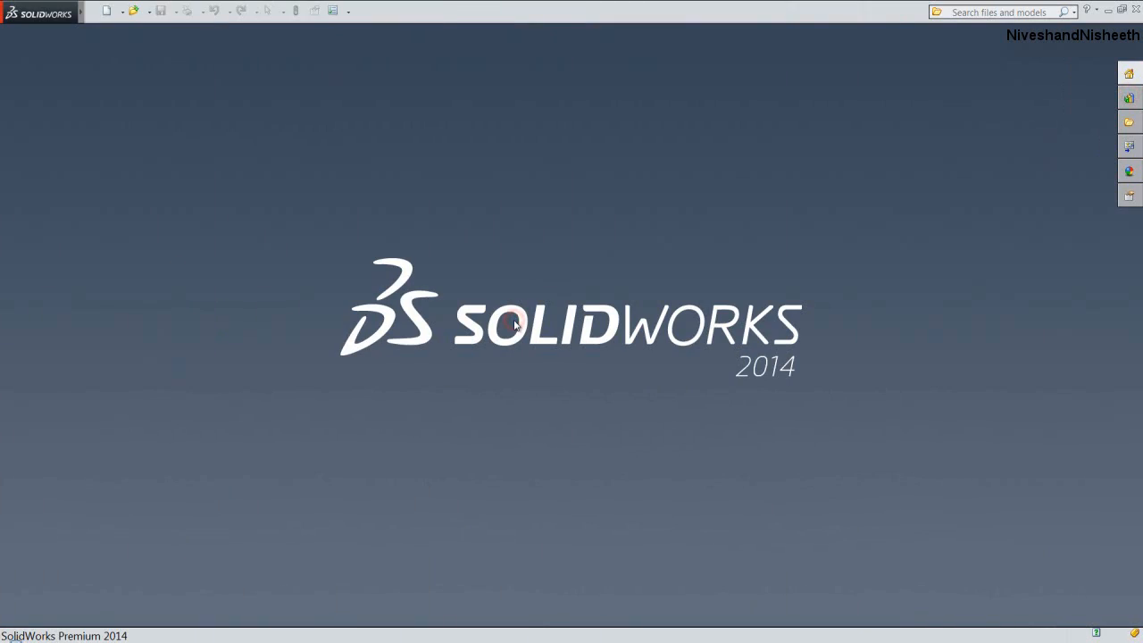
click(521, 287)
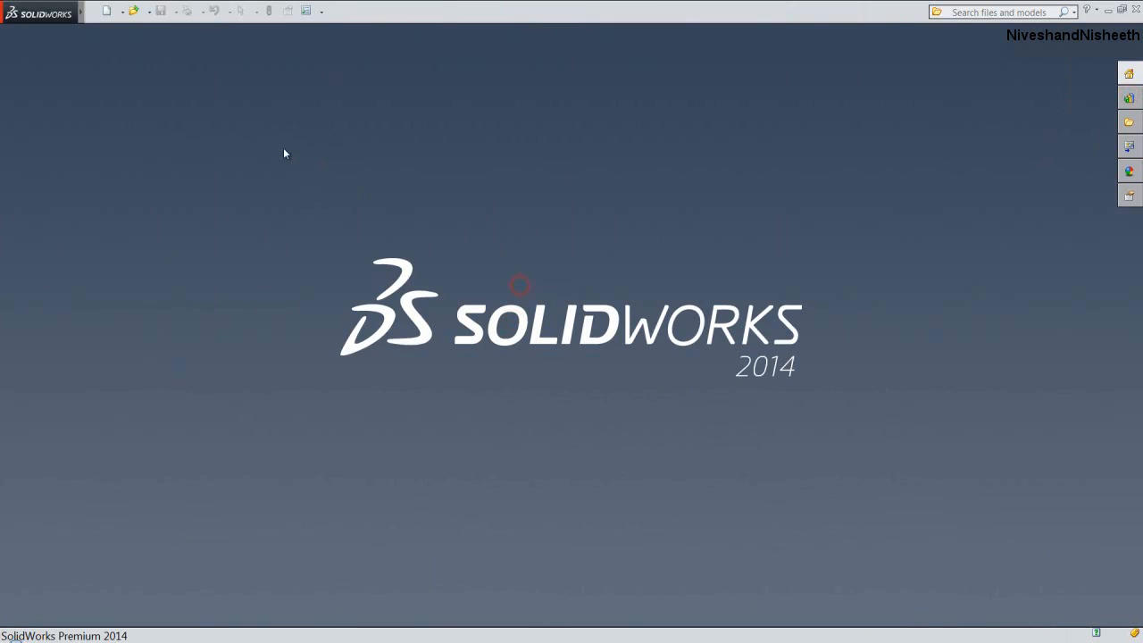
Create a new part from the first custom part template and start a sketch on the Top Plane.
click(109, 12)
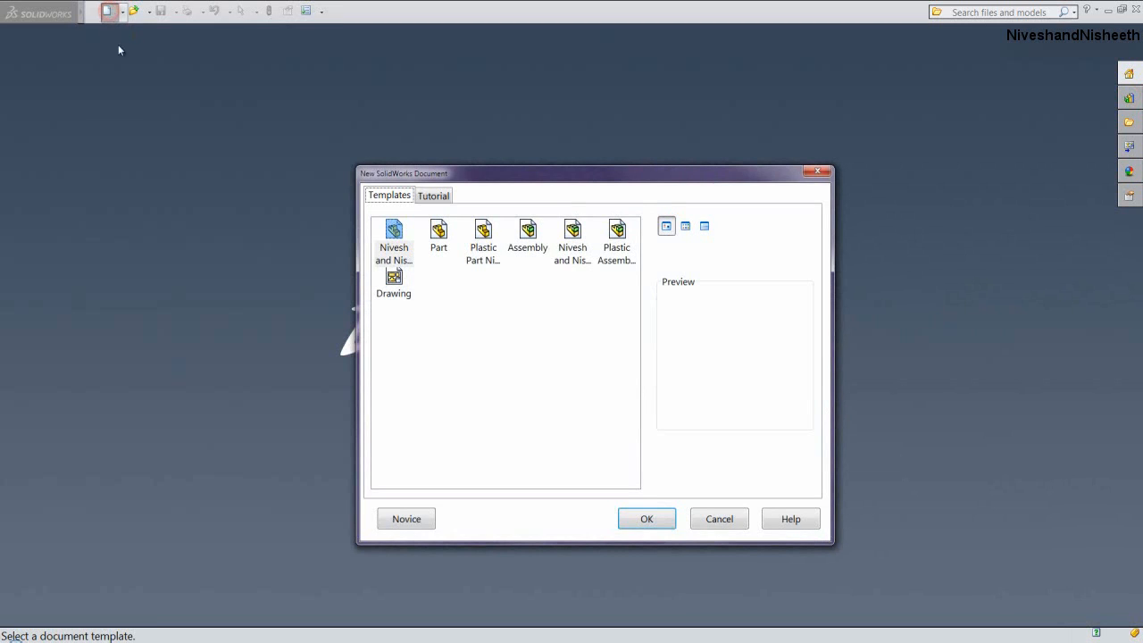
double_click(392, 230)
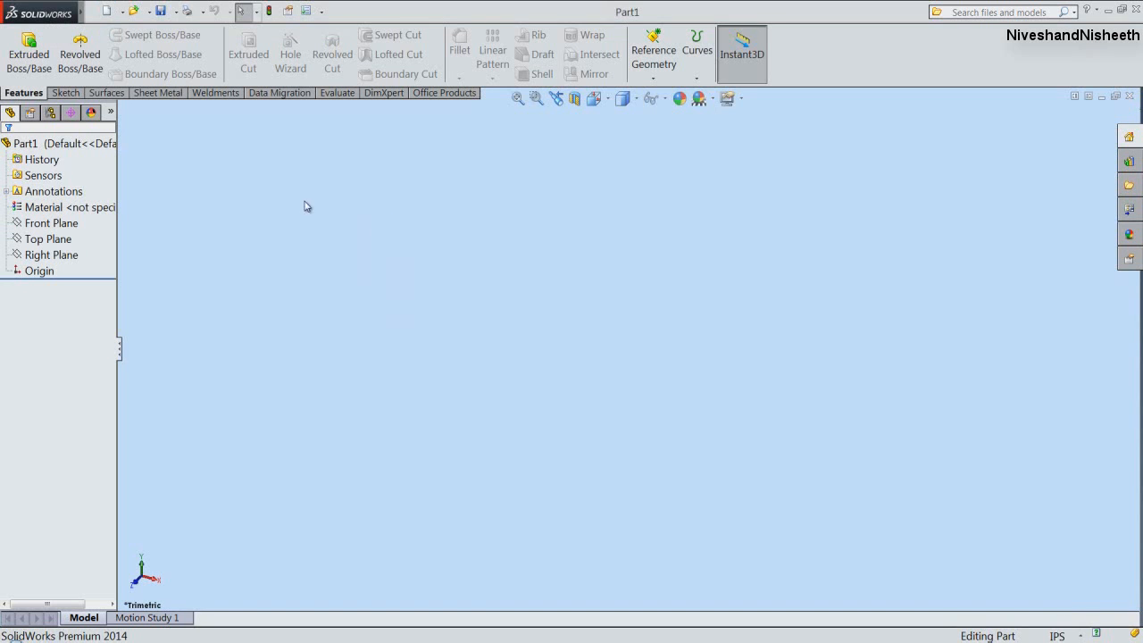
click(65, 93)
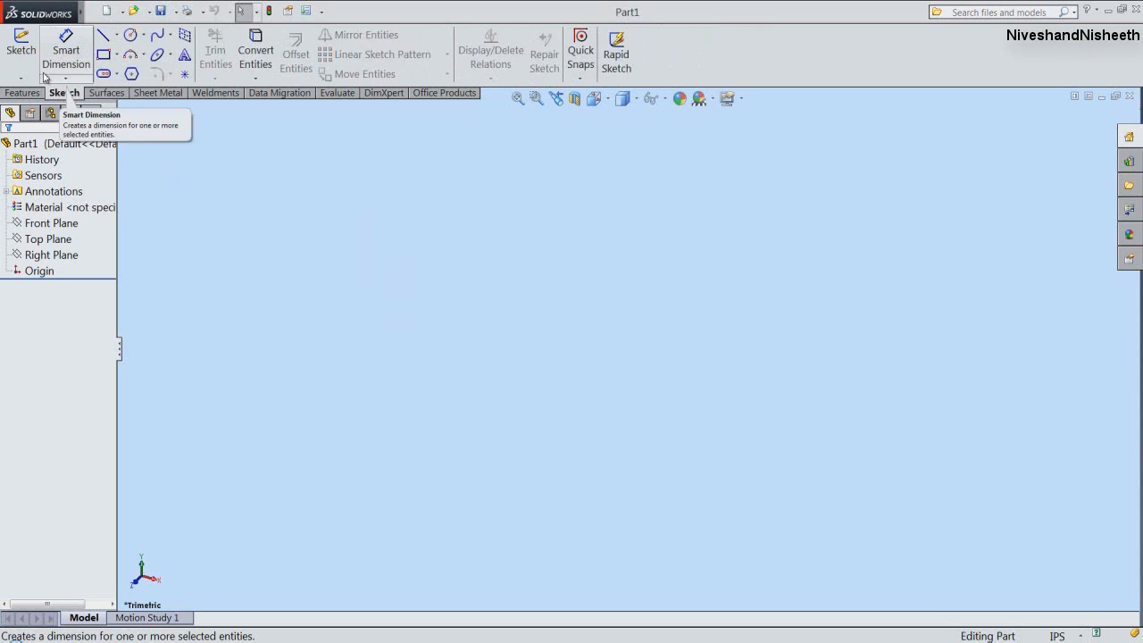
click(21, 52)
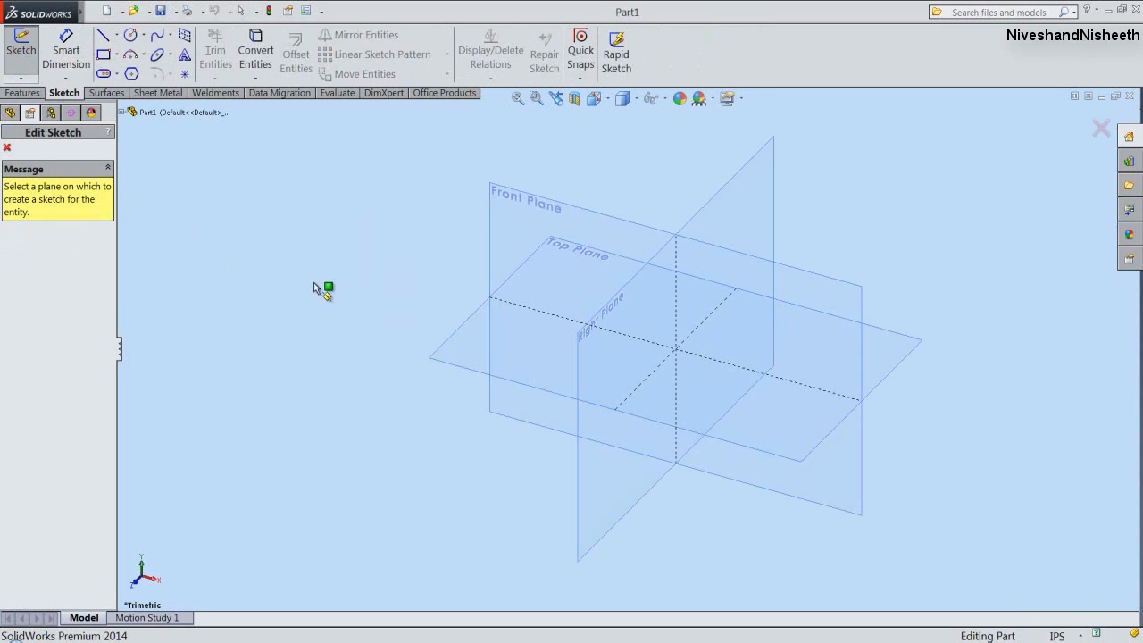
click(454, 338)
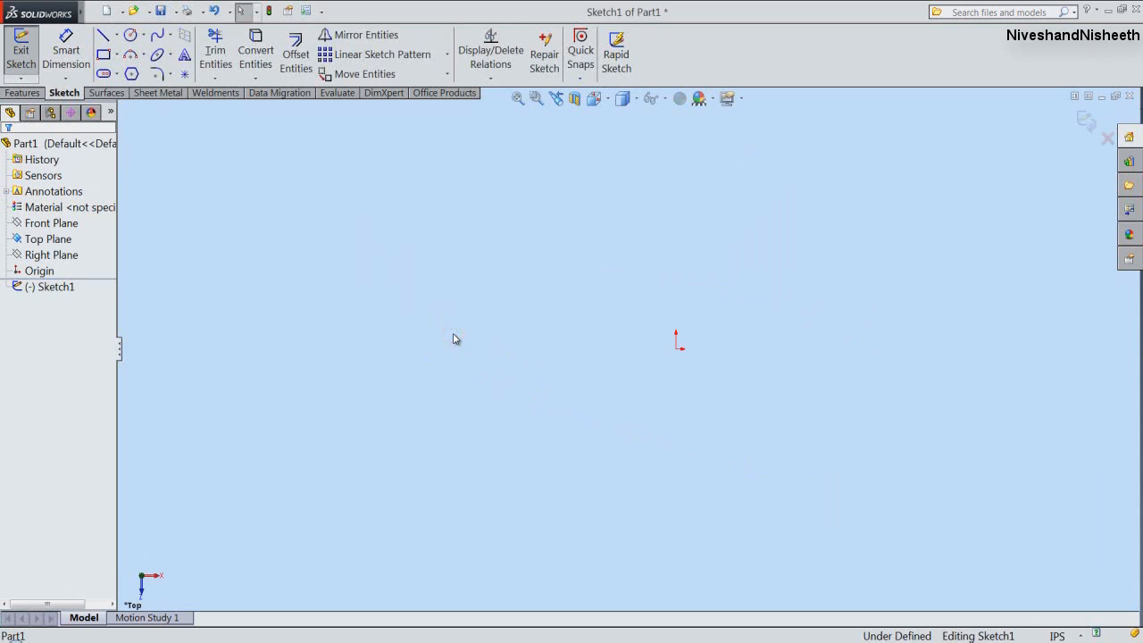
Sketch a horizontal line about 3.12 in long from the origin in the positive X direction.
right_click(542, 251)
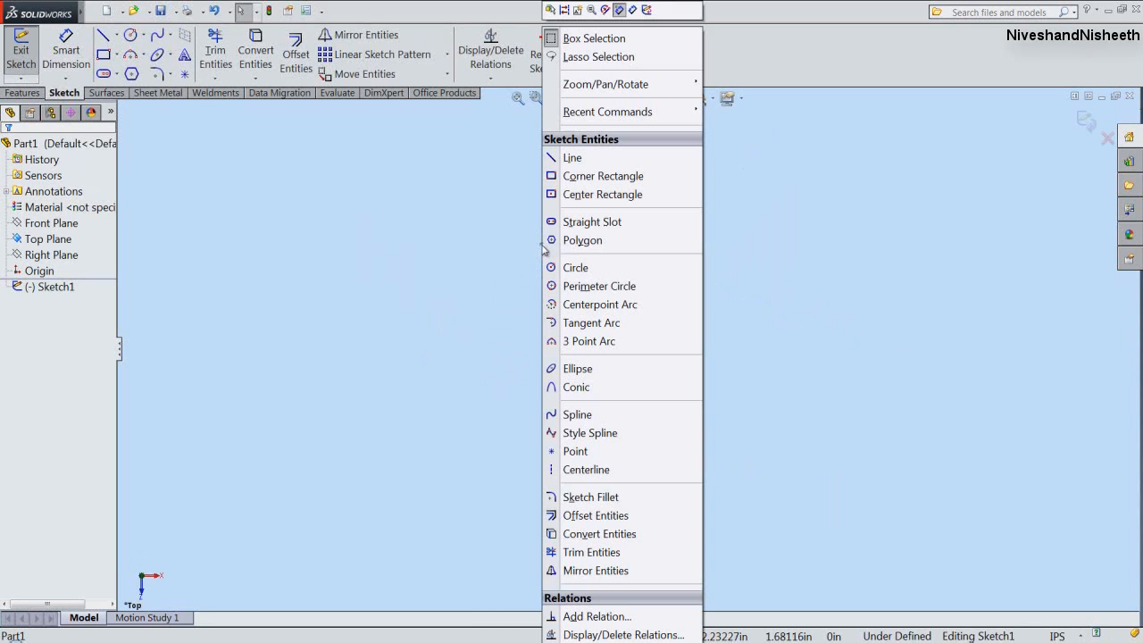
click(555, 159)
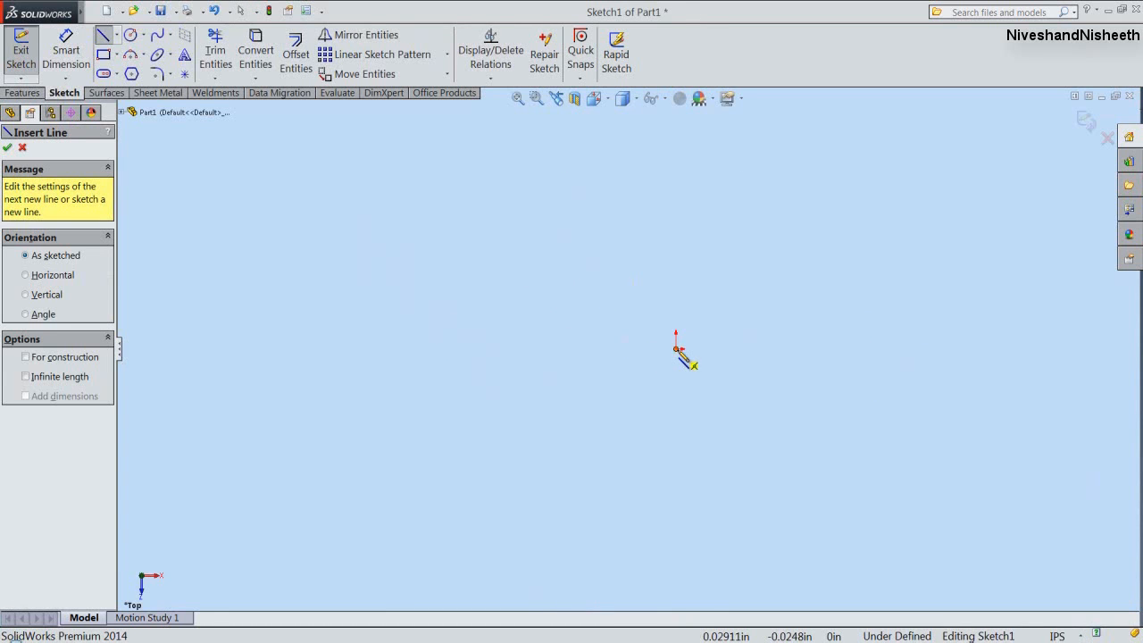
click(677, 349)
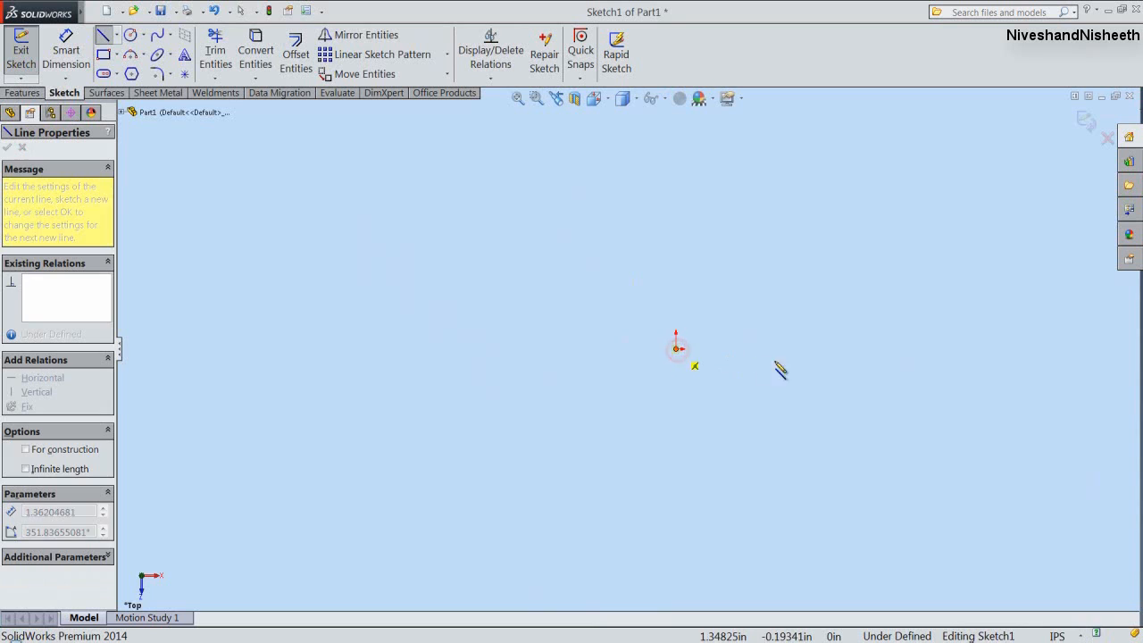
click(863, 350)
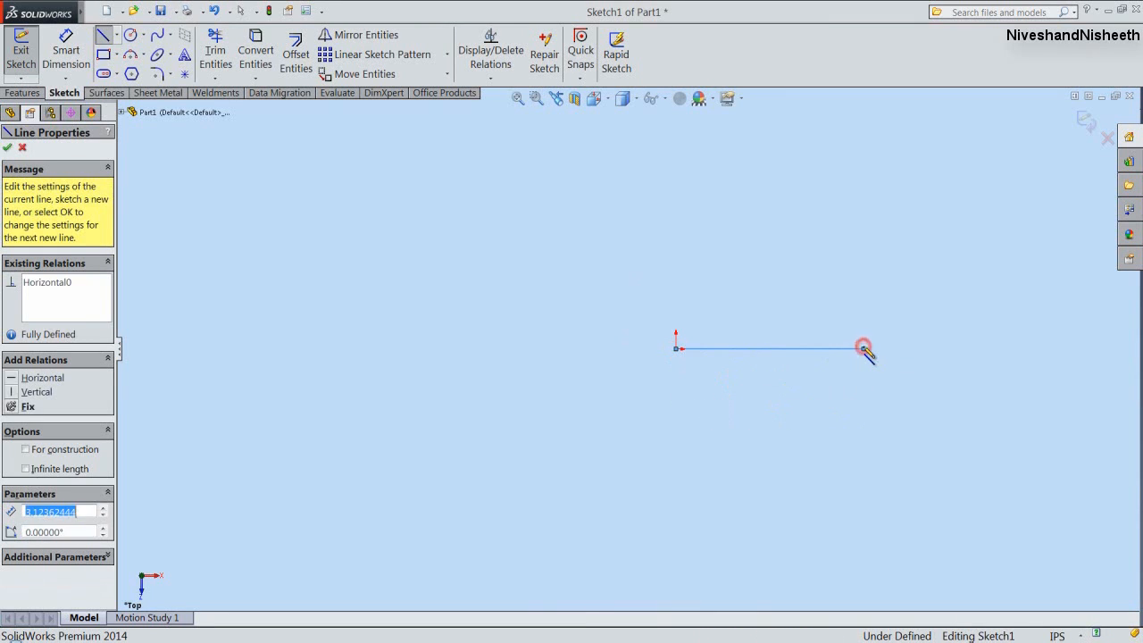
double_click(876, 381)
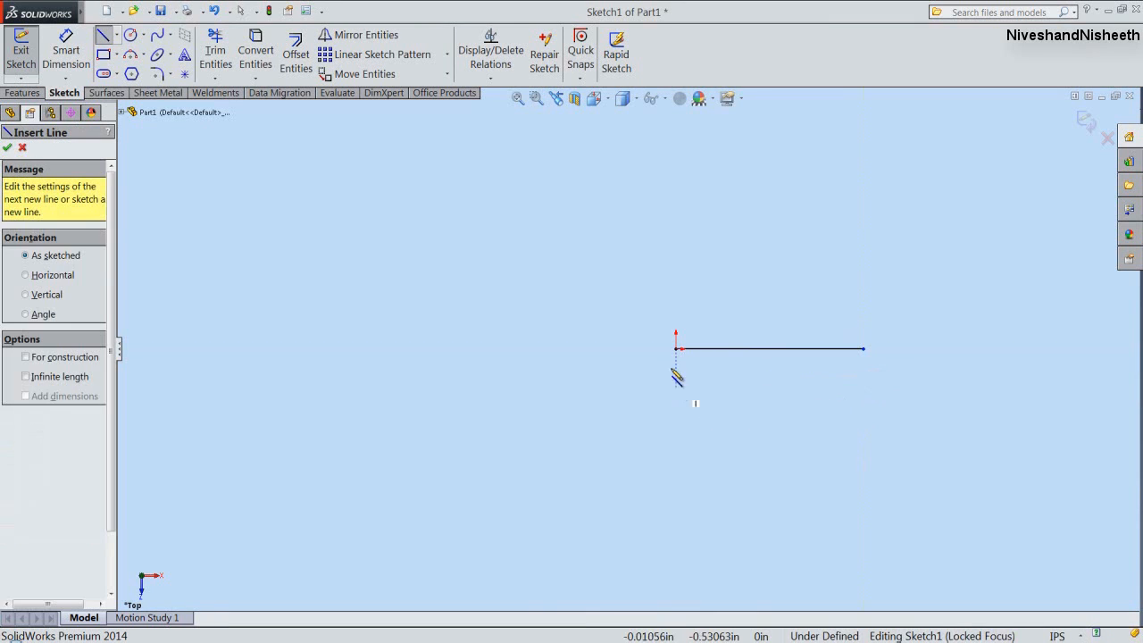
Sketch a vertical line straight down from the origin, slightly shorter than the horizontal line, and leave the Line tool.
click(678, 349)
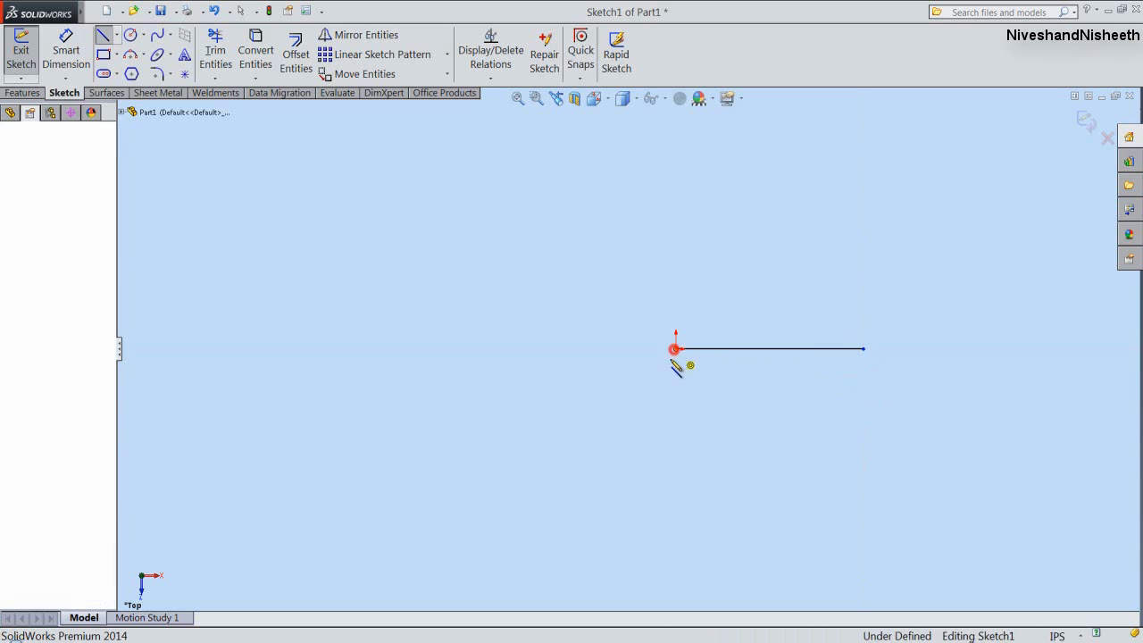
click(675, 500)
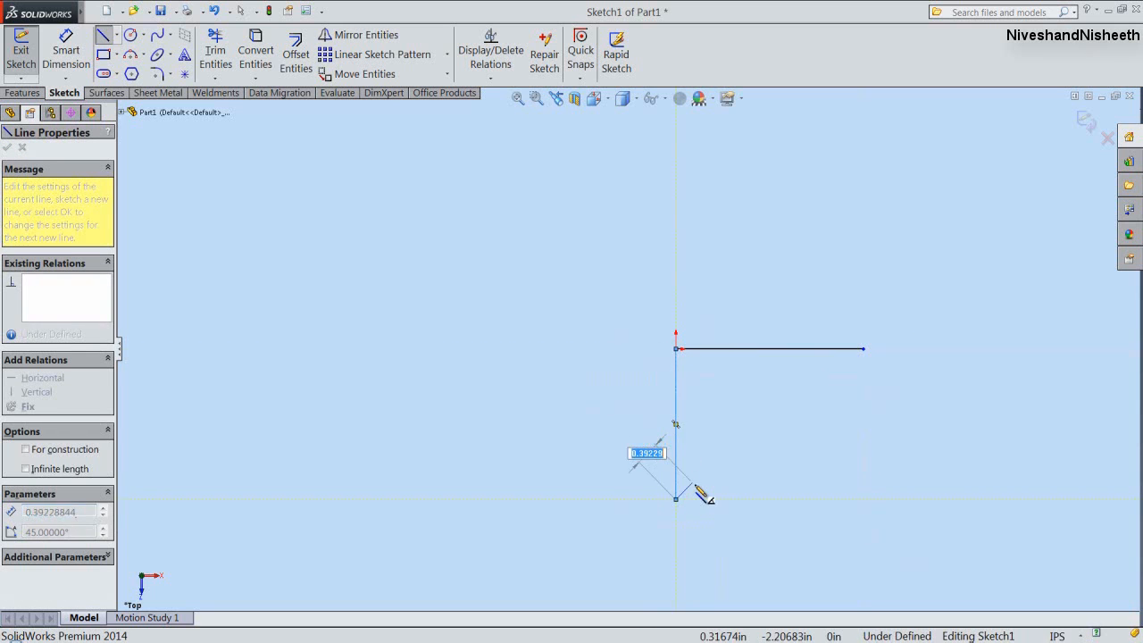
double_click(676, 497)
right_click(759, 440)
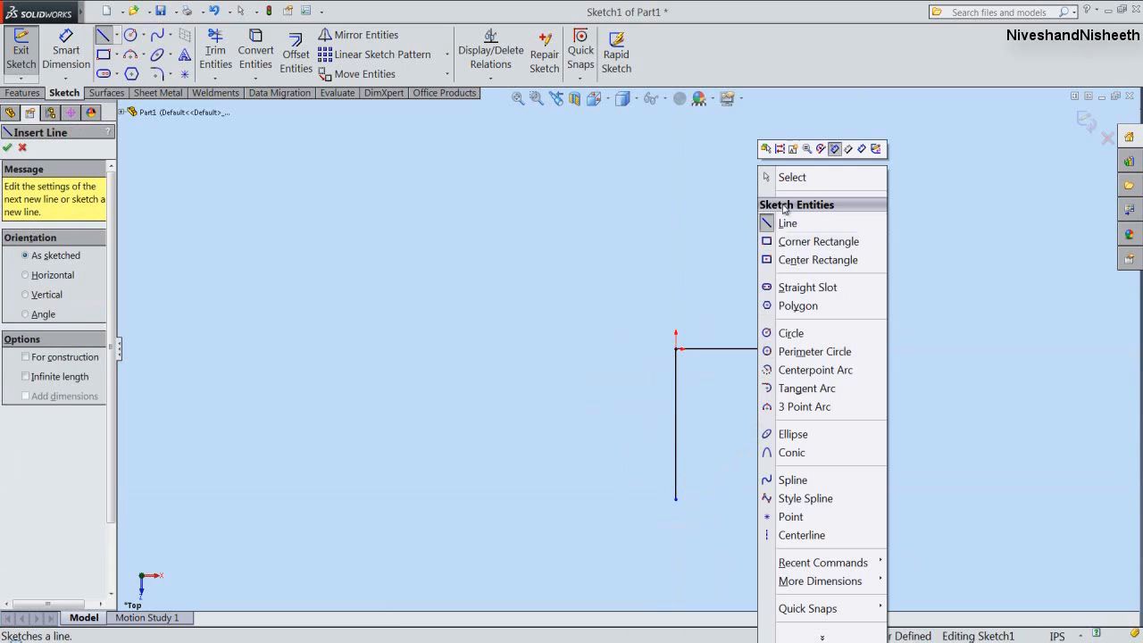
click(789, 177)
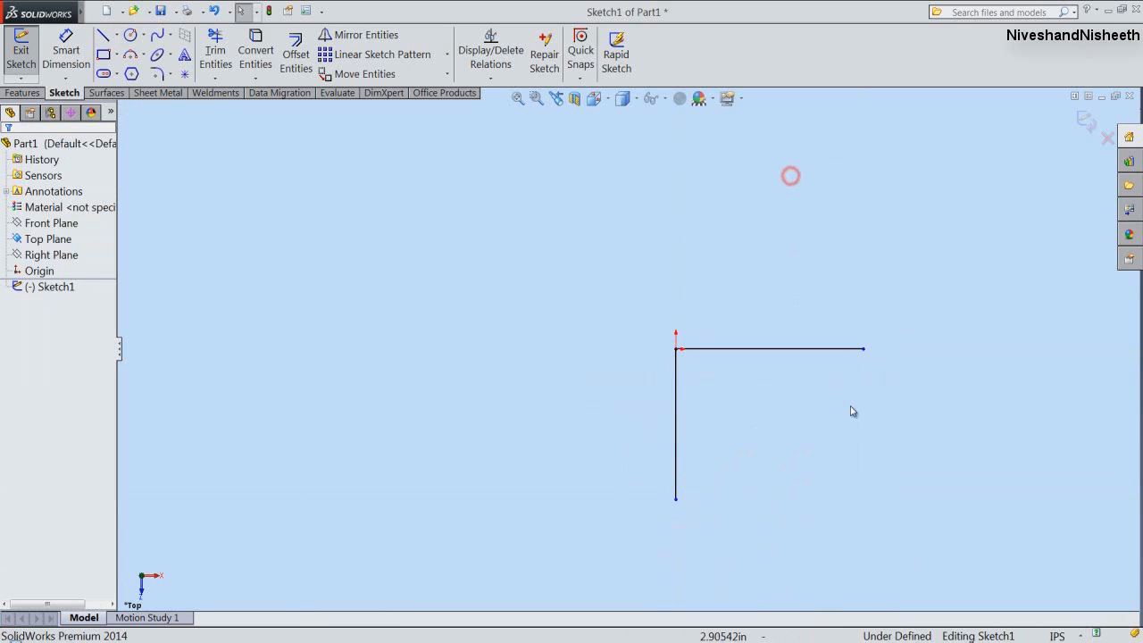
Set the document's length units to fractional inches with a denominator of 32.
click(1058, 636)
click(1047, 613)
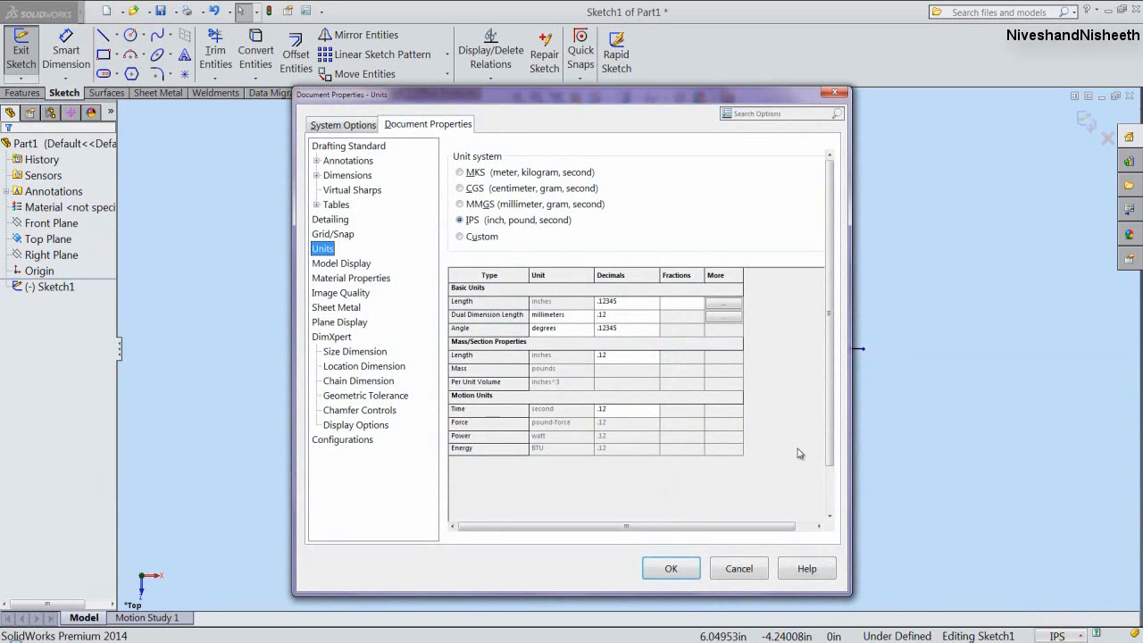
click(680, 304)
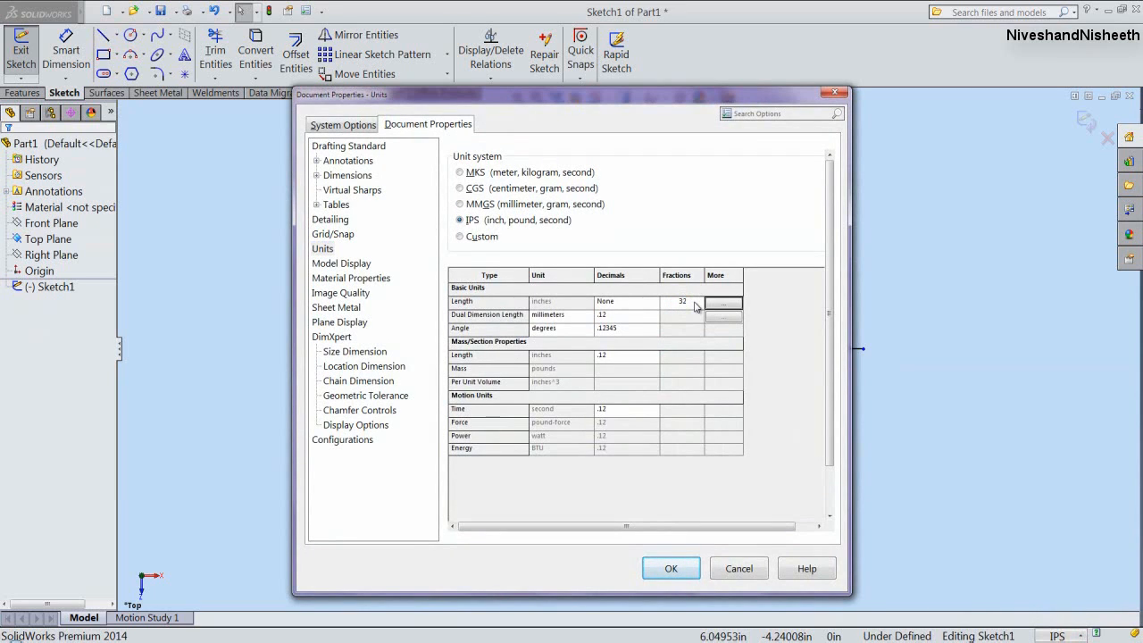
click(686, 567)
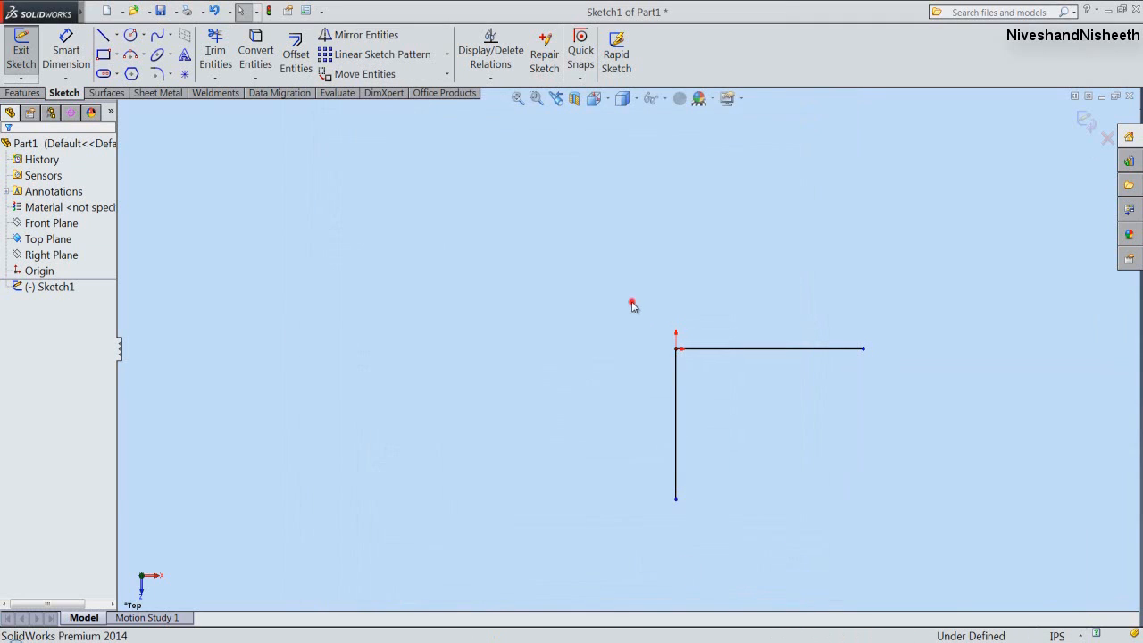
Dimension the vertical line of the L-shaped sketch to 1 1/2 in.
right_click(597, 229)
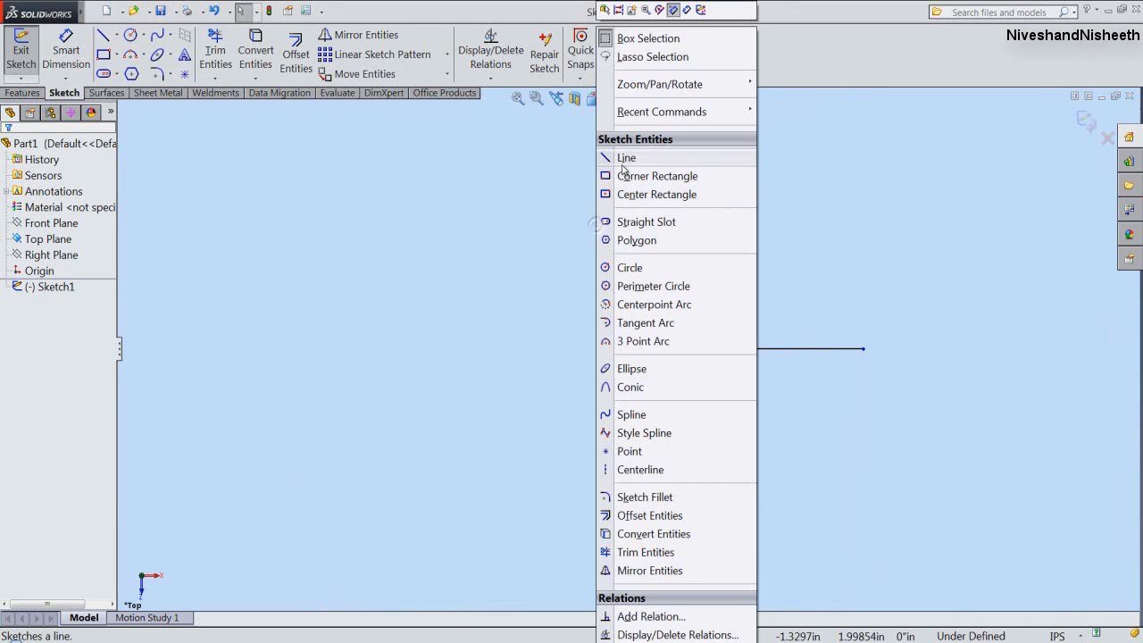
click(673, 9)
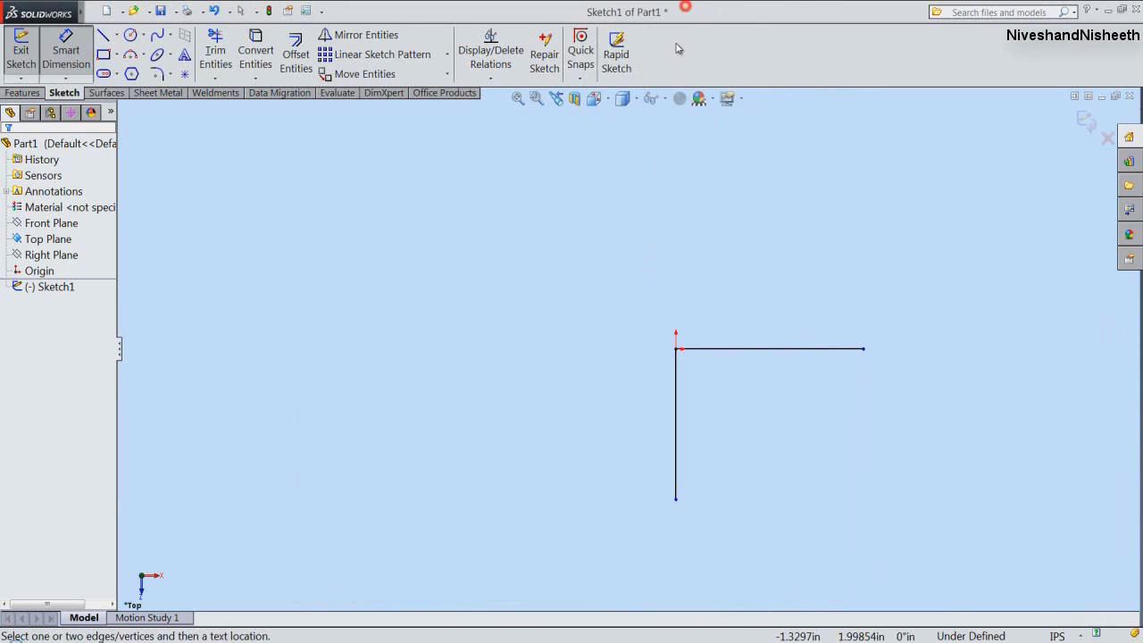
click(676, 412)
click(637, 418)
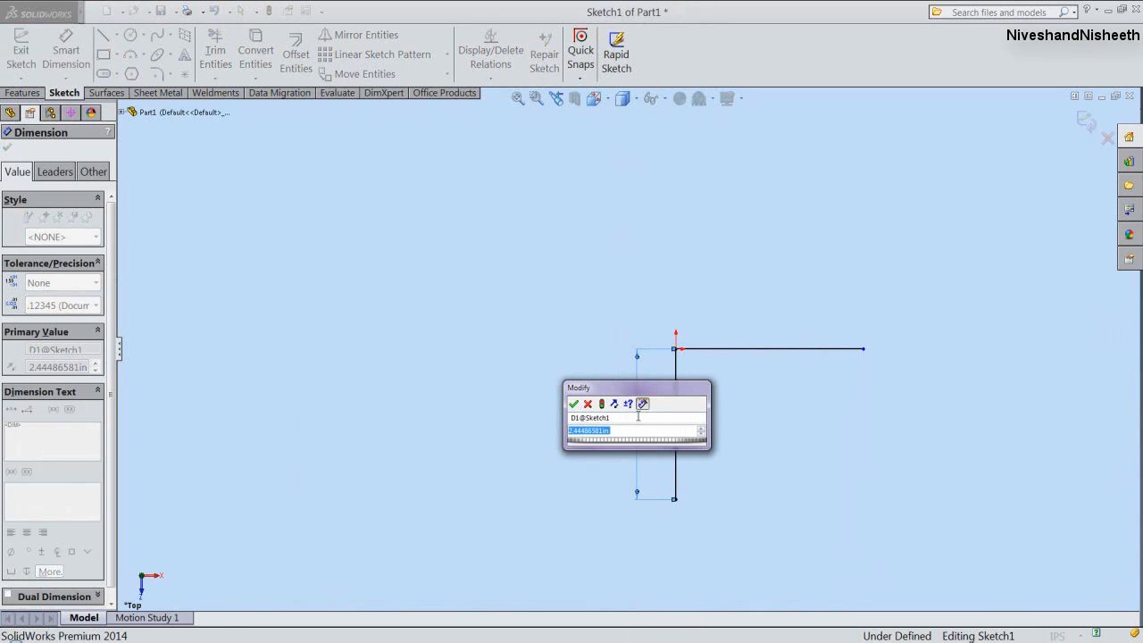
text(1 1/2)
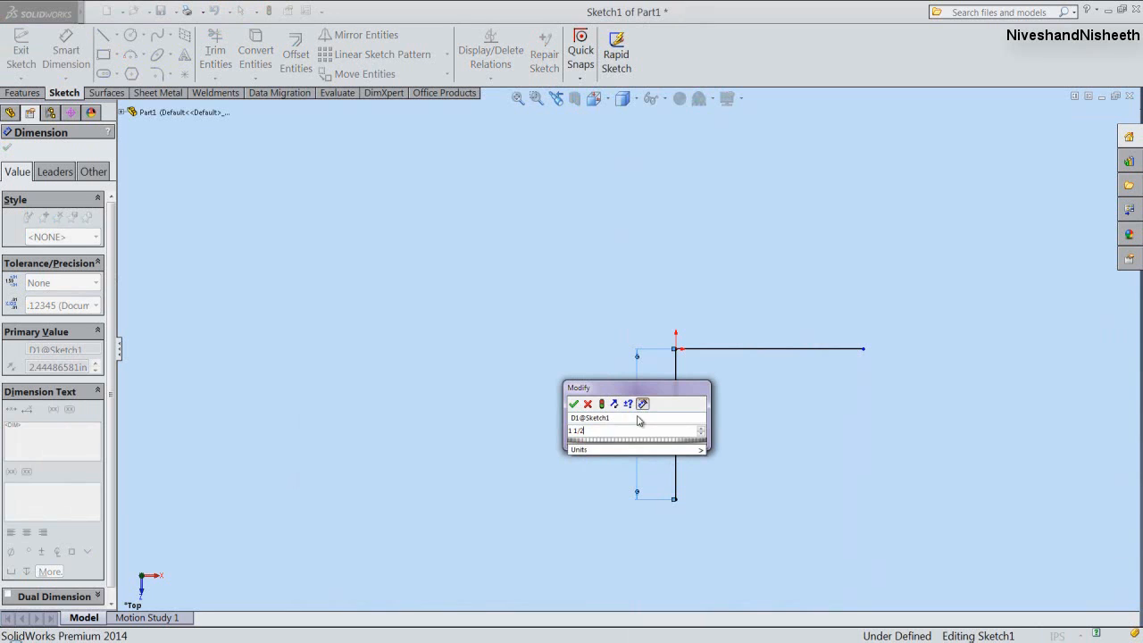
key(Return)
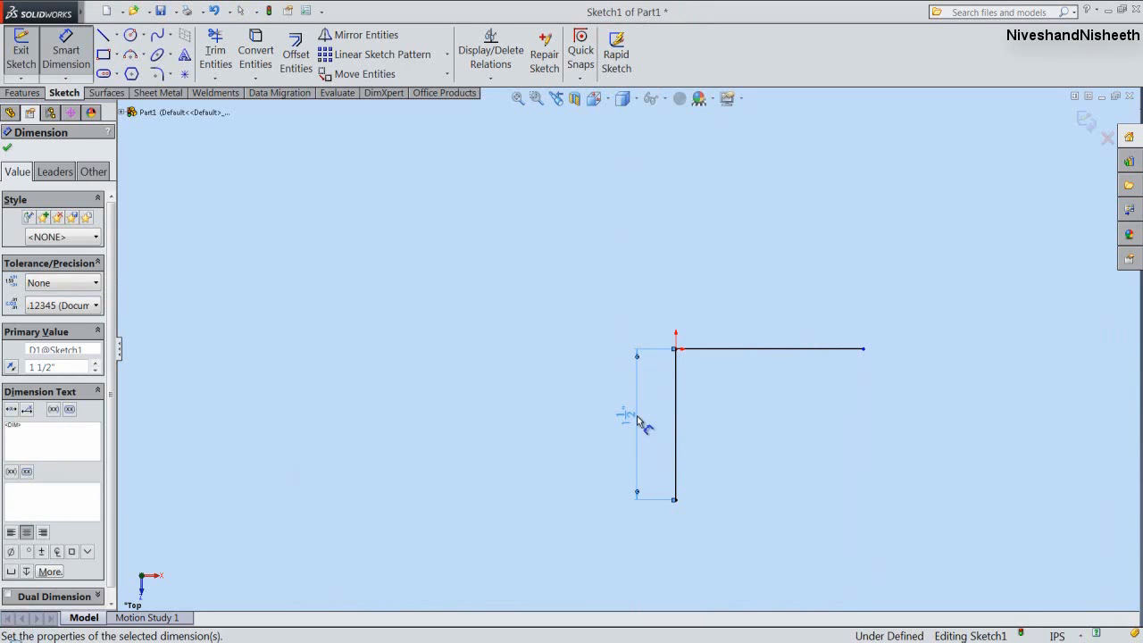
click(760, 461)
Dimension the horizontal line and link its length by equation to the vertical line's dimension.
scroll(768, 451, up, 2)
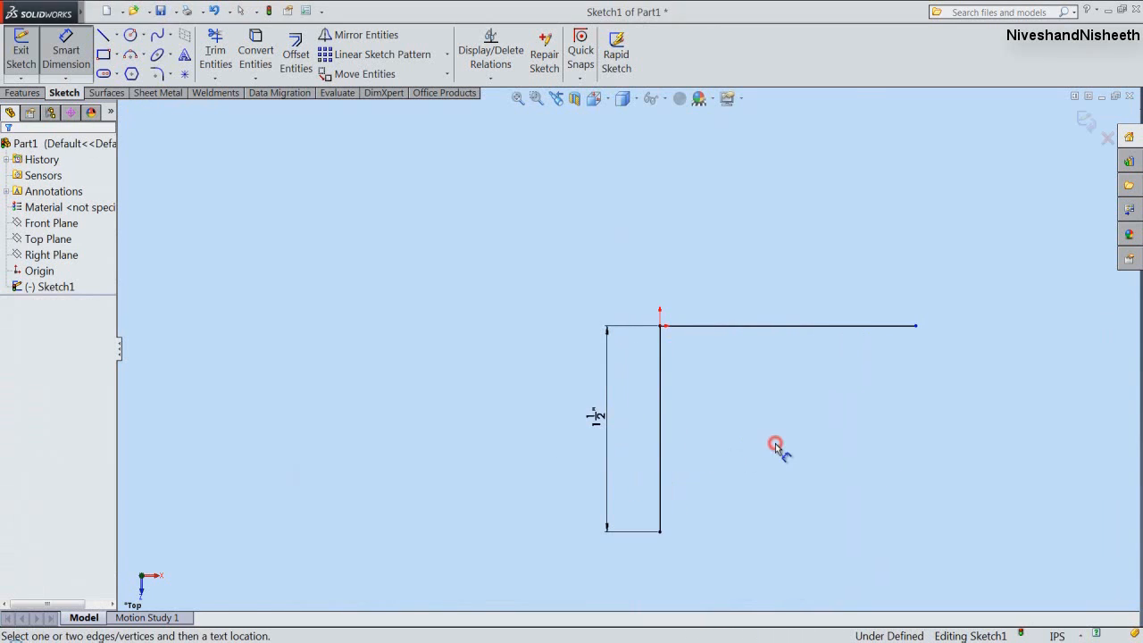
scroll(777, 449, up, 1)
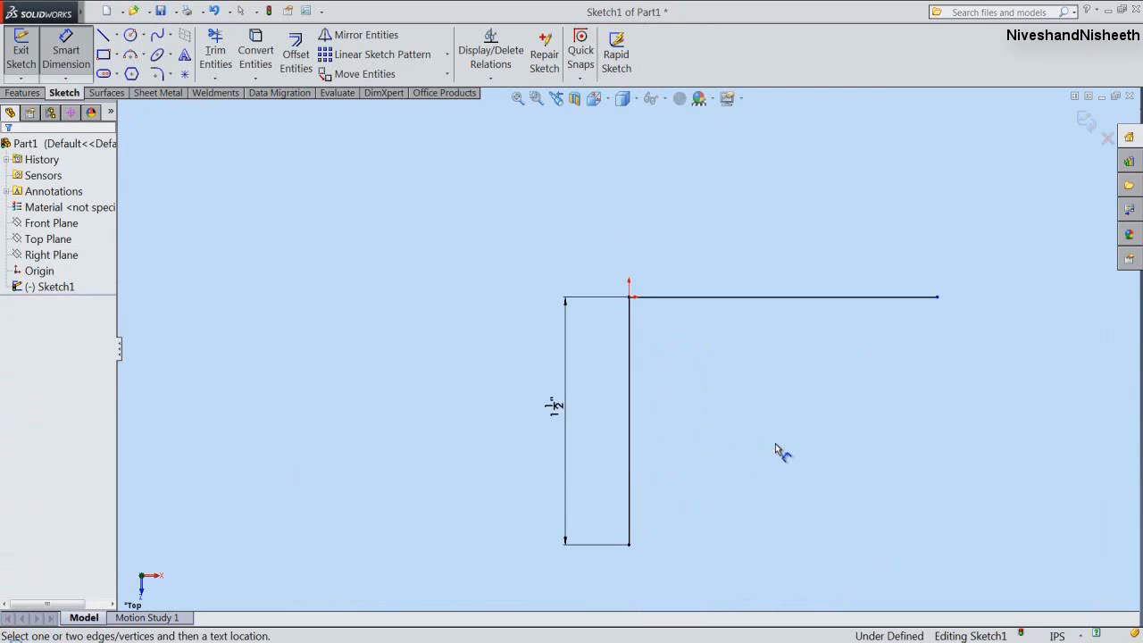
click(765, 298)
click(773, 265)
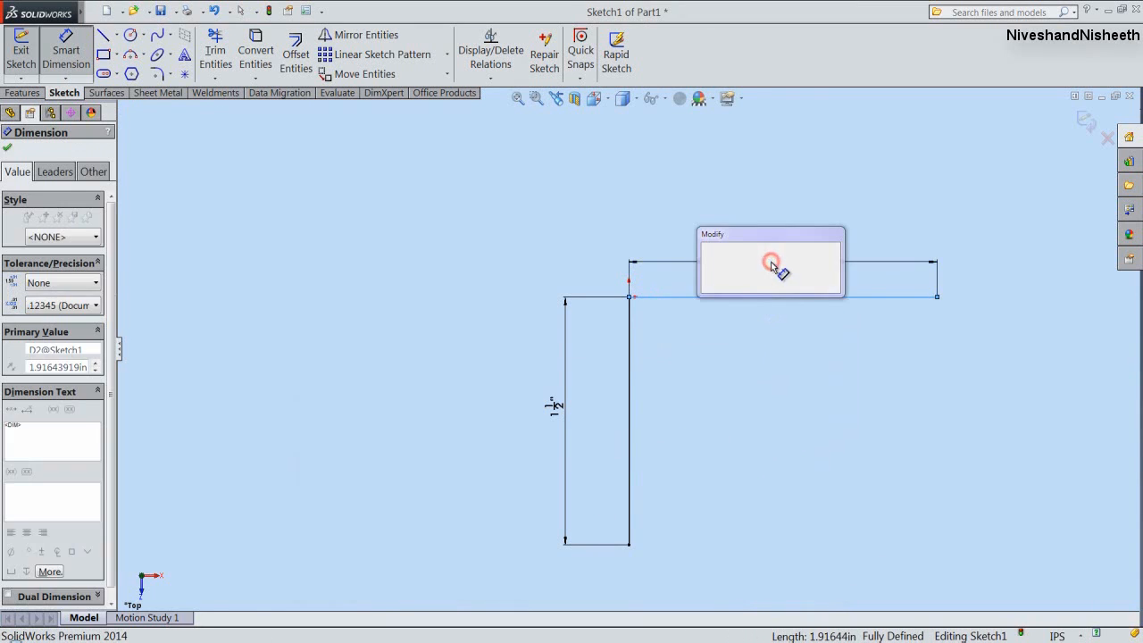
text(=)
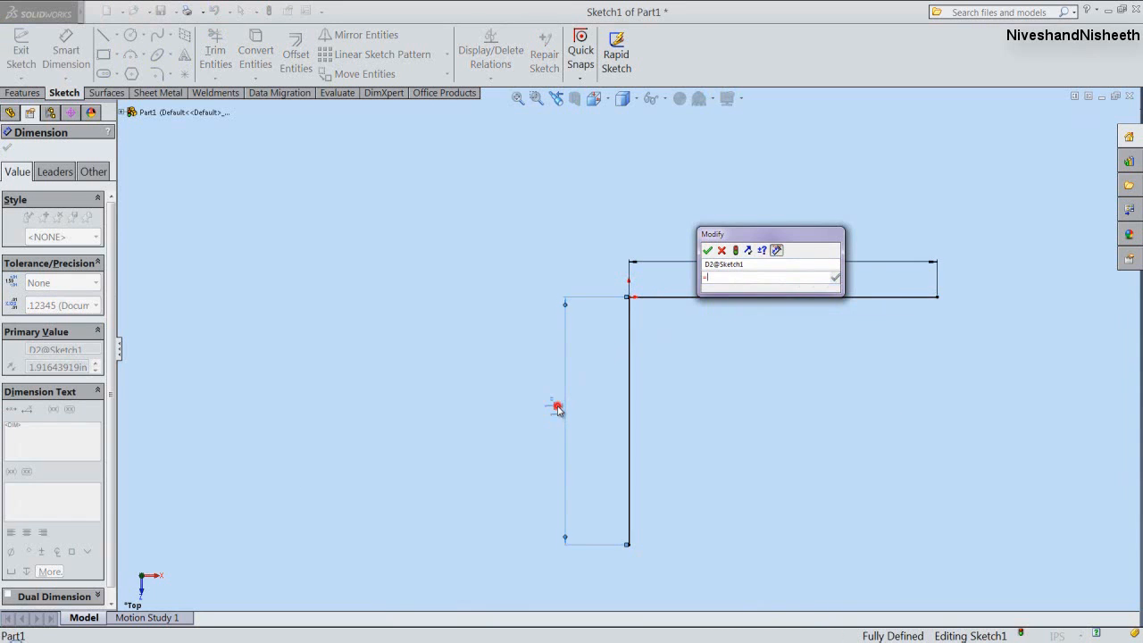
click(554, 407)
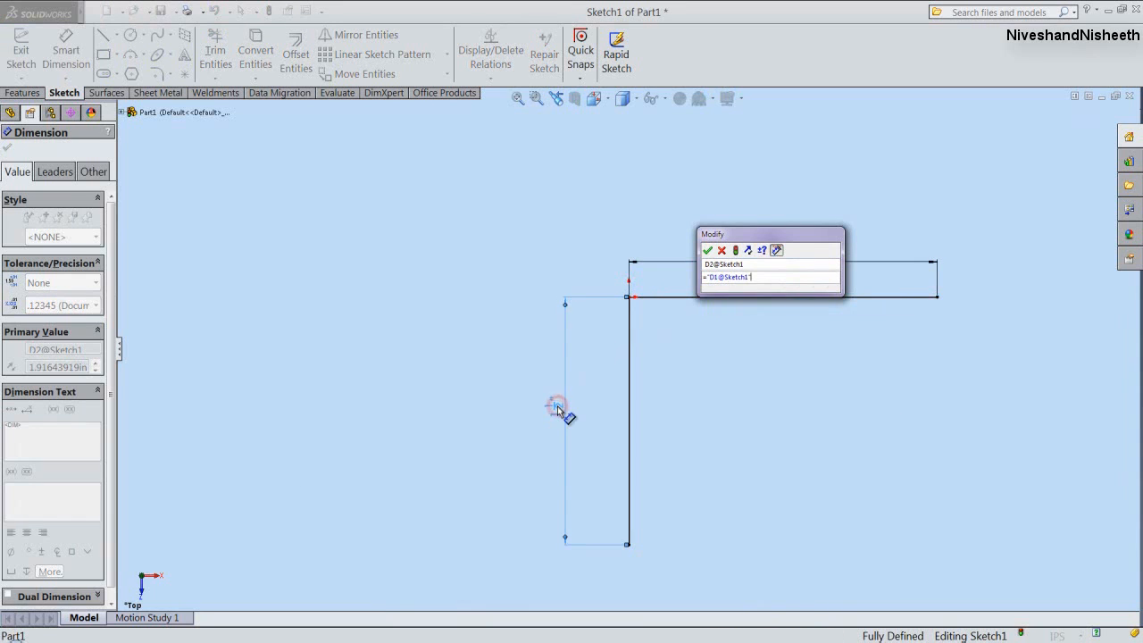
click(707, 250)
click(716, 368)
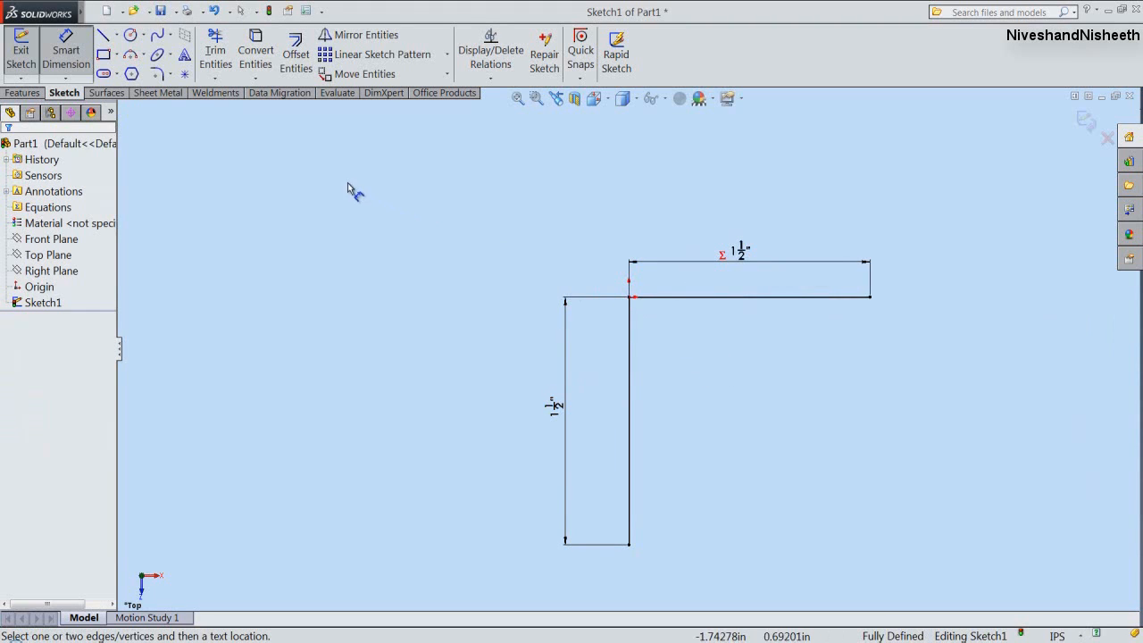
Round the corner between the vertical and horizontal lines with a 3/4 in sketch fillet.
click(159, 74)
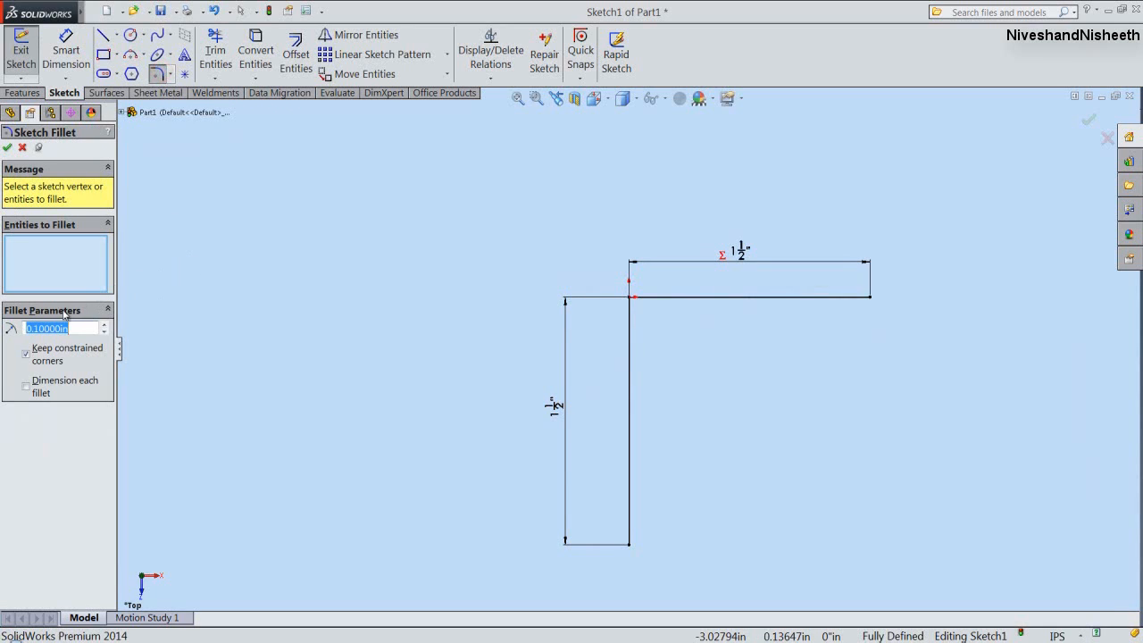
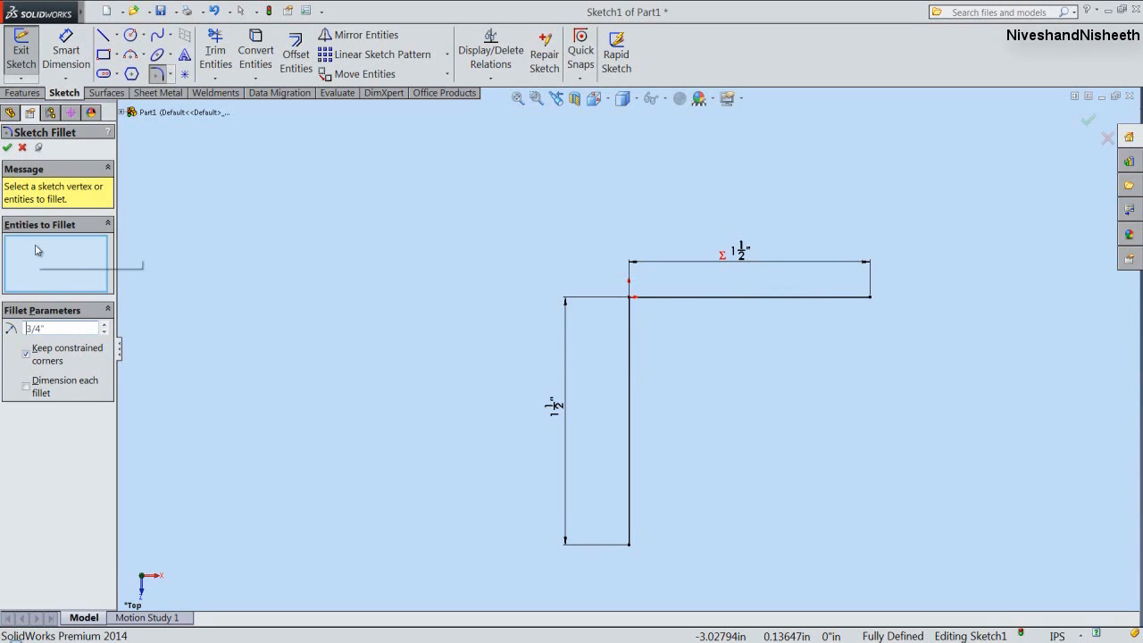
click(630, 354)
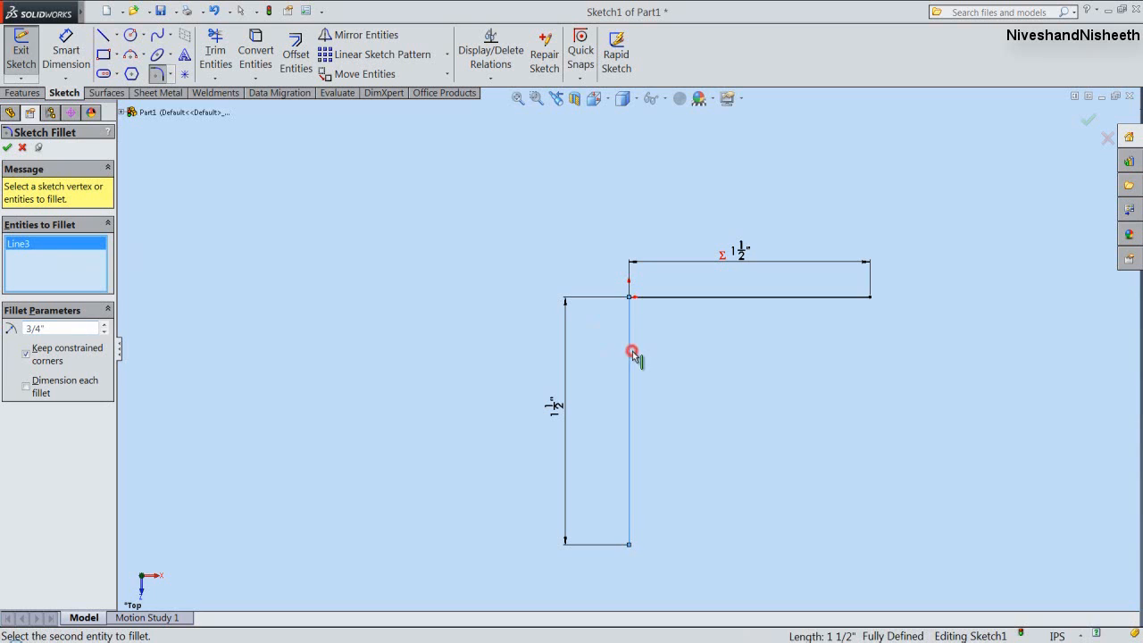
click(721, 304)
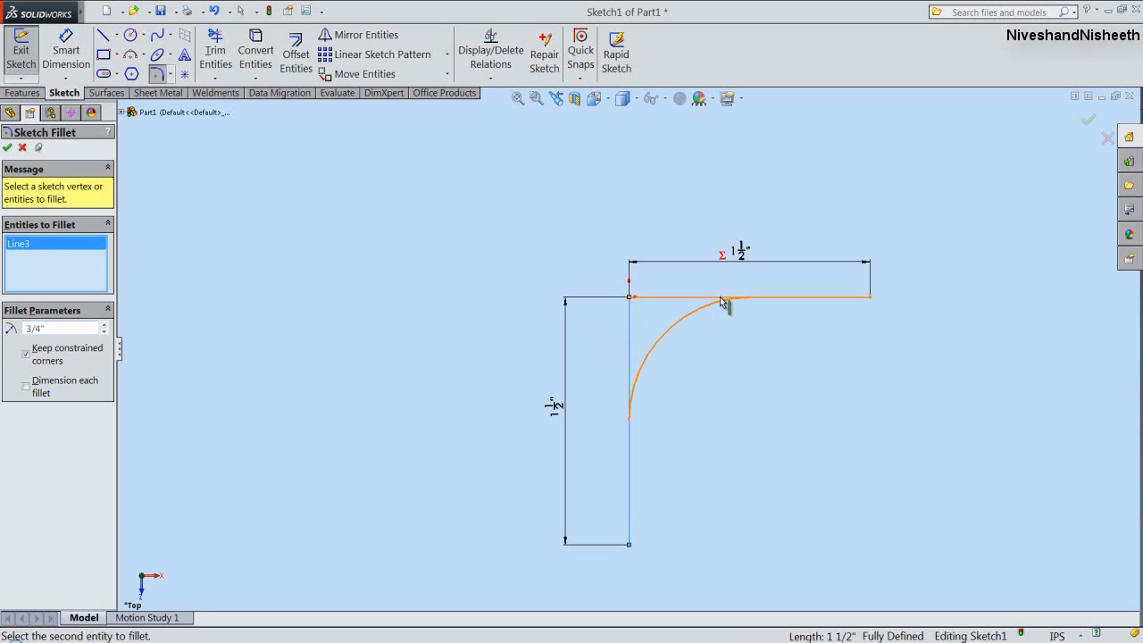
right_click(446, 245)
click(472, 364)
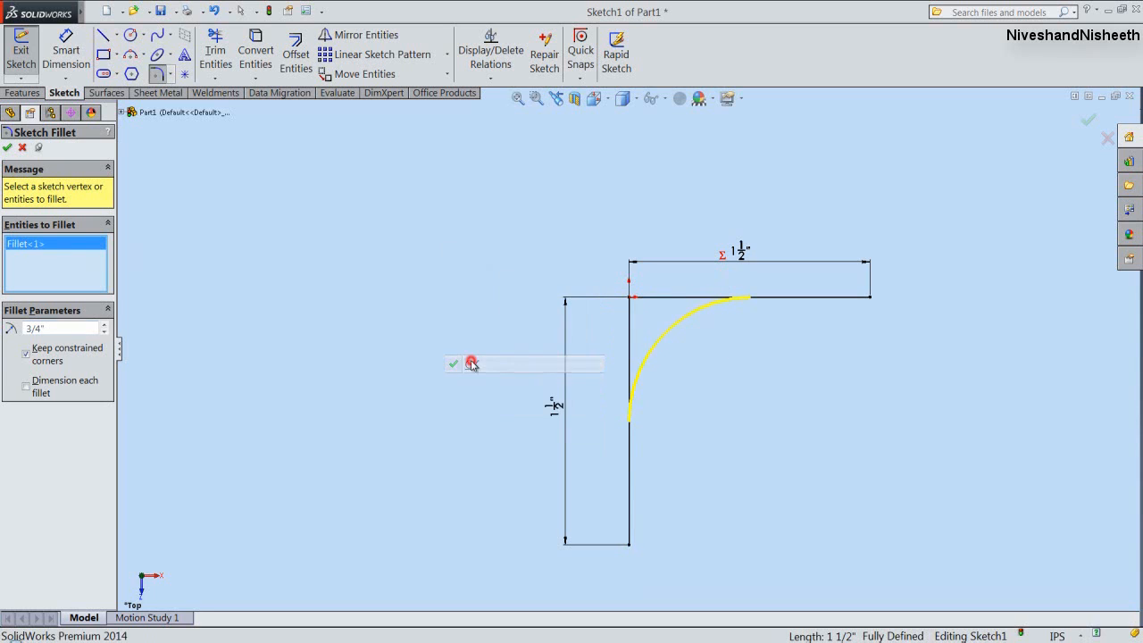
right_click(787, 198)
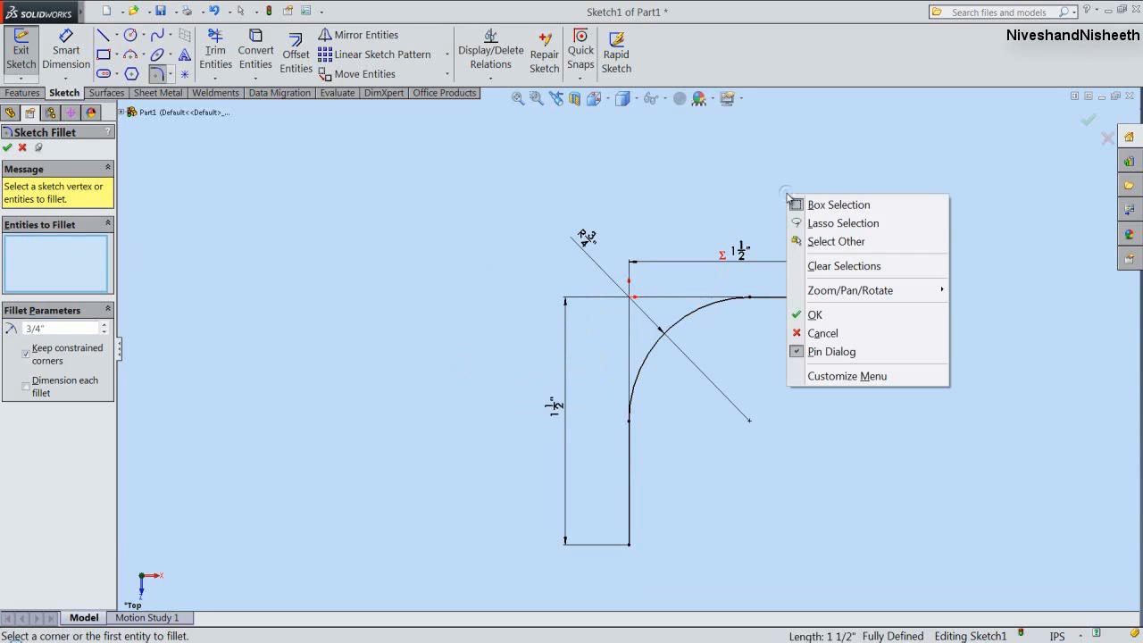
click(822, 317)
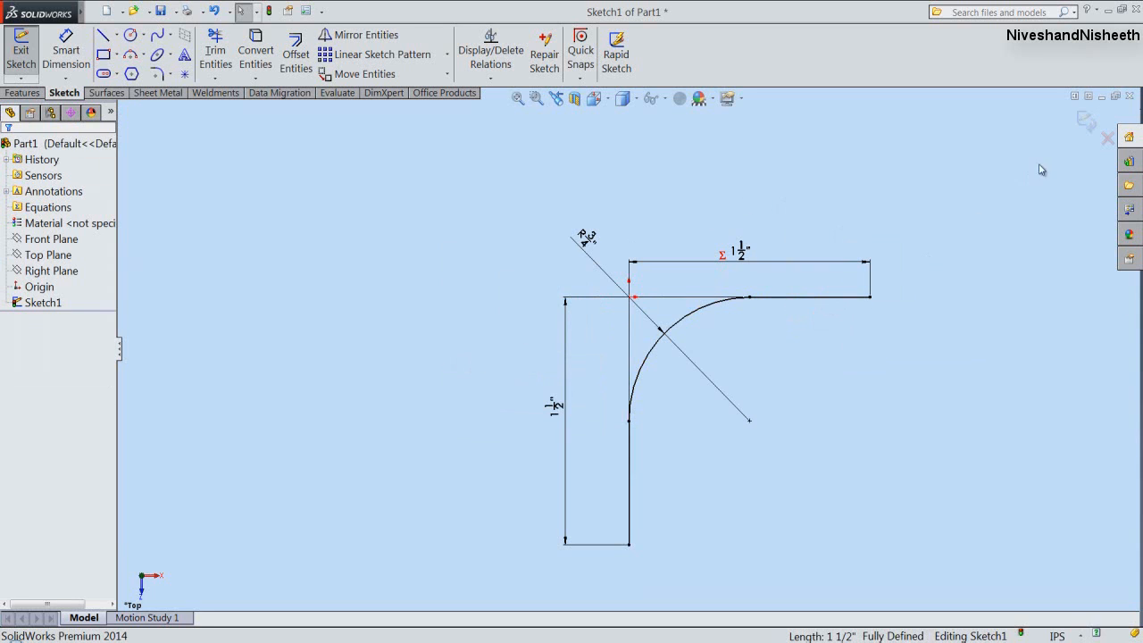
Exit the elbow path sketch and switch to the isometric view.
click(1085, 122)
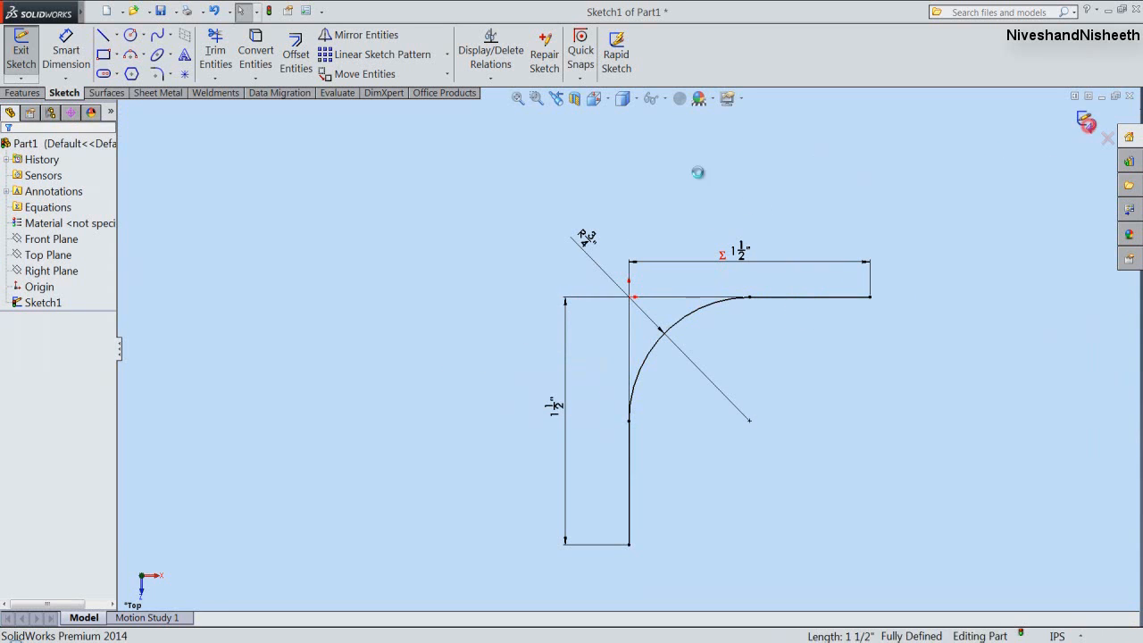
click(595, 99)
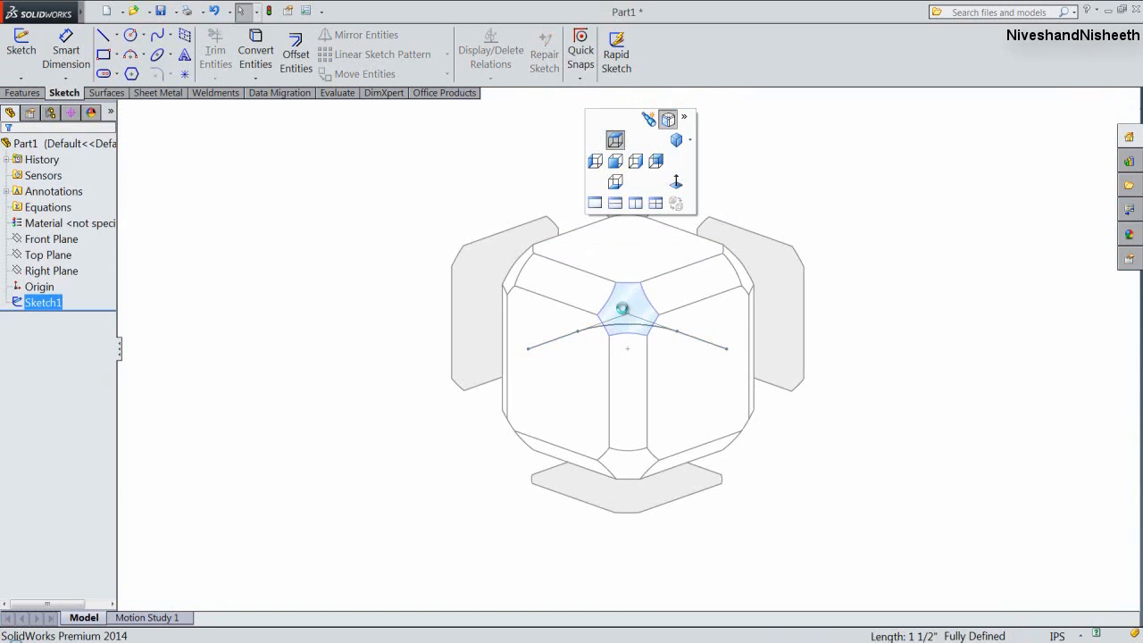
click(623, 310)
click(431, 240)
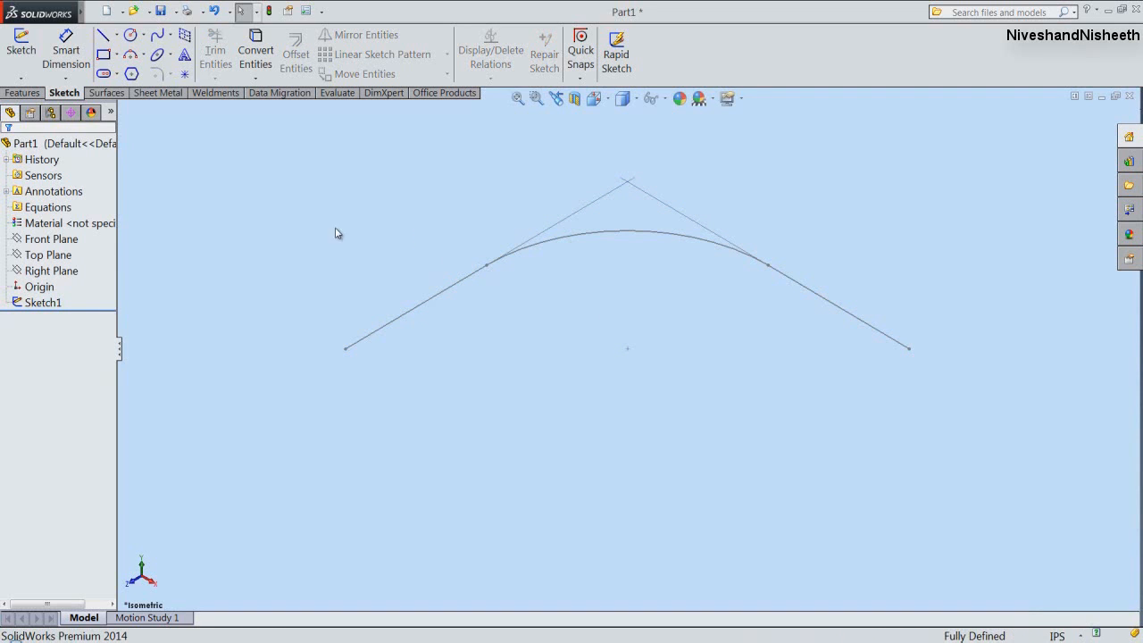
Save the part as Elbow in the Pipe Fittings folder.
click(35, 93)
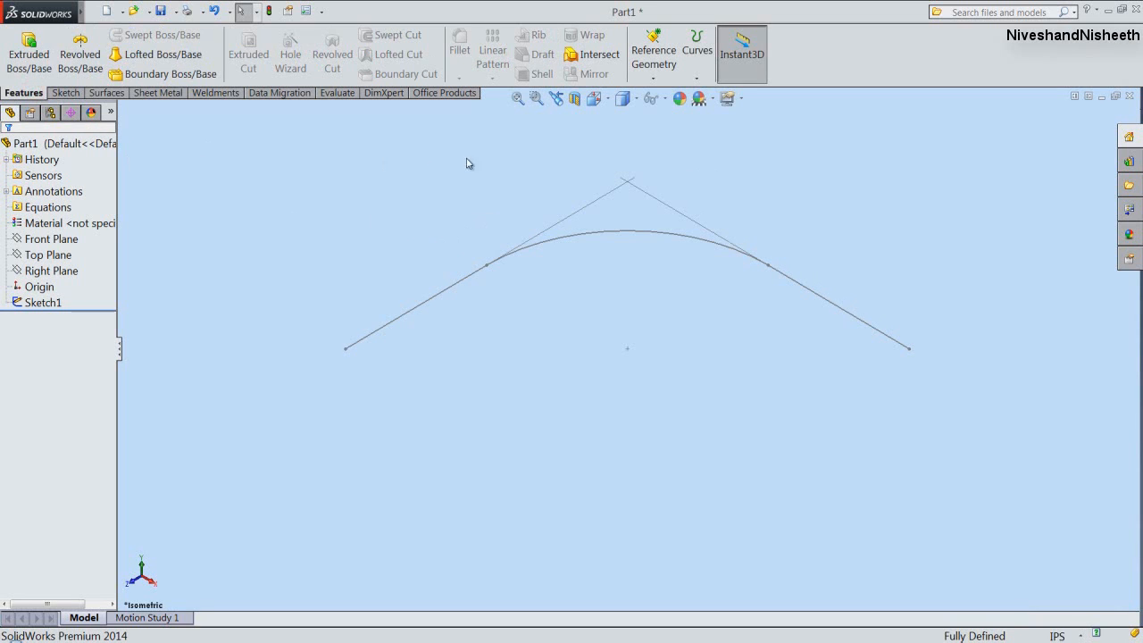
click(555, 132)
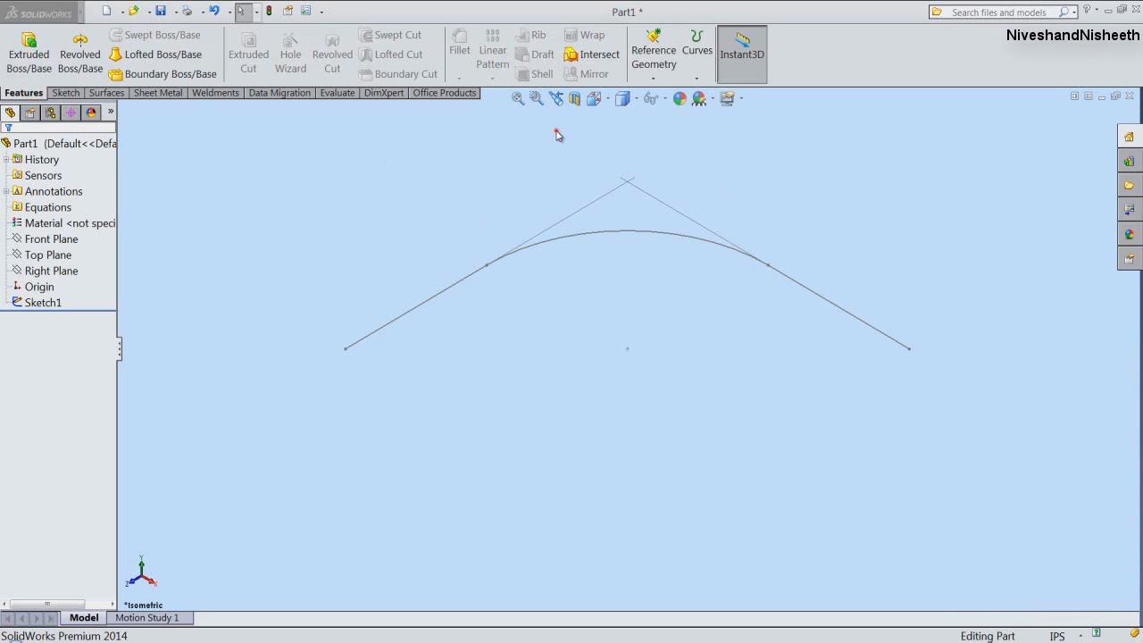
click(161, 14)
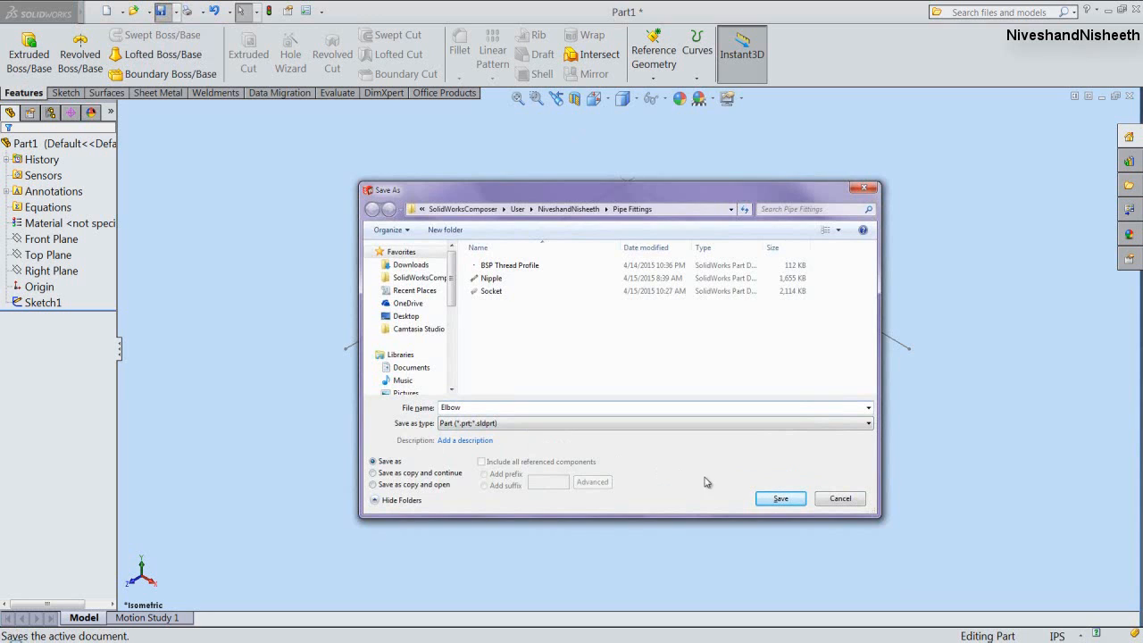
click(779, 499)
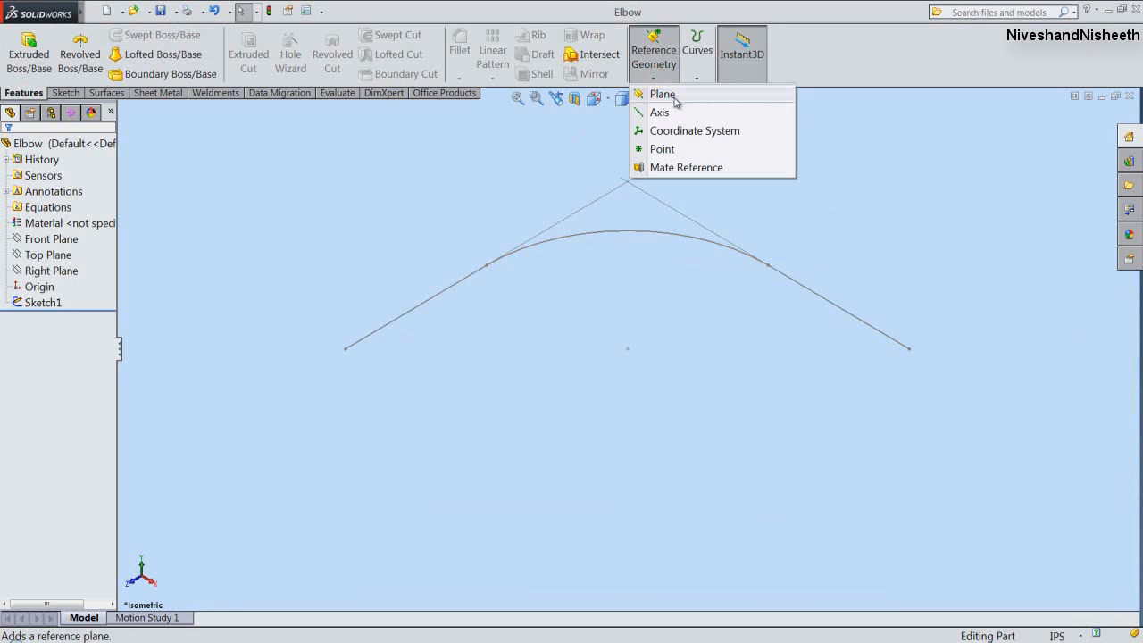
Create a reference plane through the free endpoint of the path's Z-direction line, perpendicular to that line.
click(663, 95)
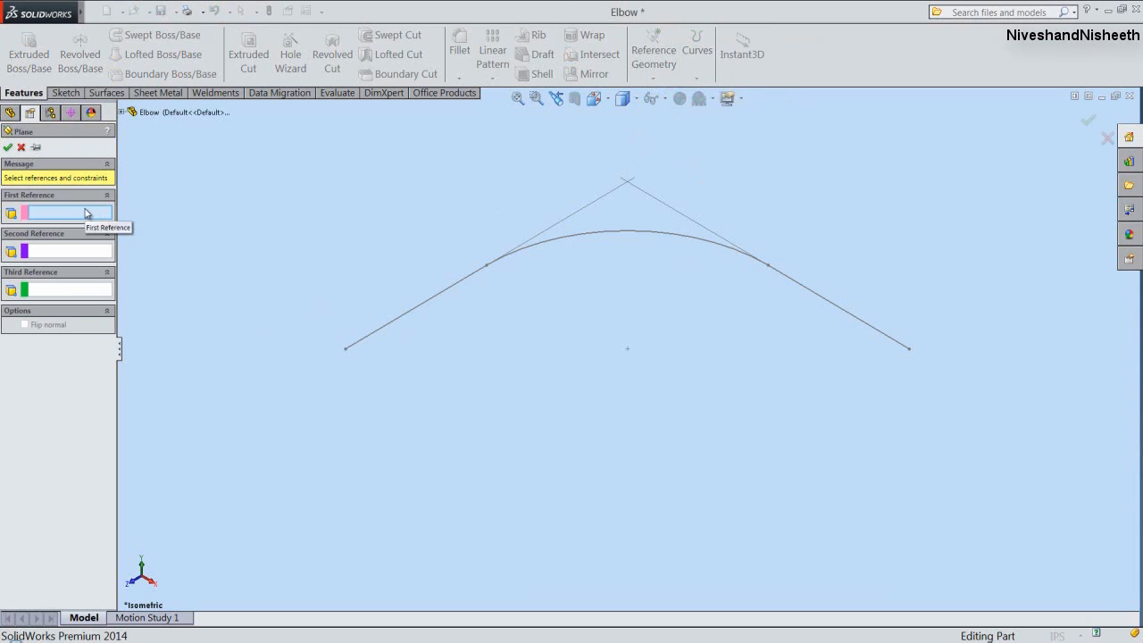
click(345, 349)
click(378, 334)
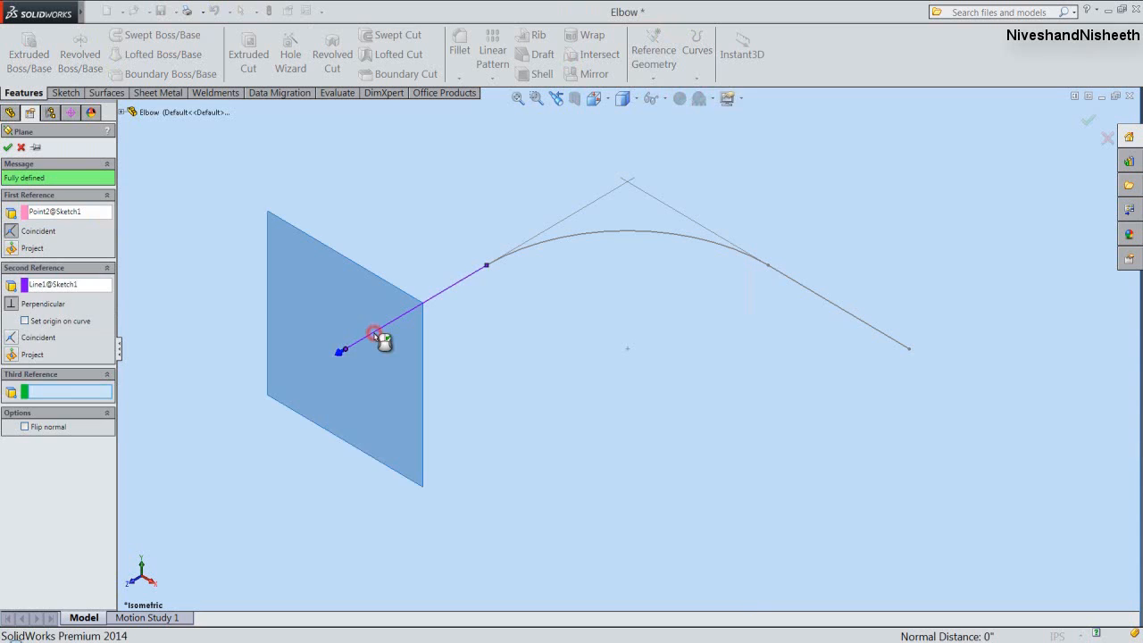
right_click(210, 250)
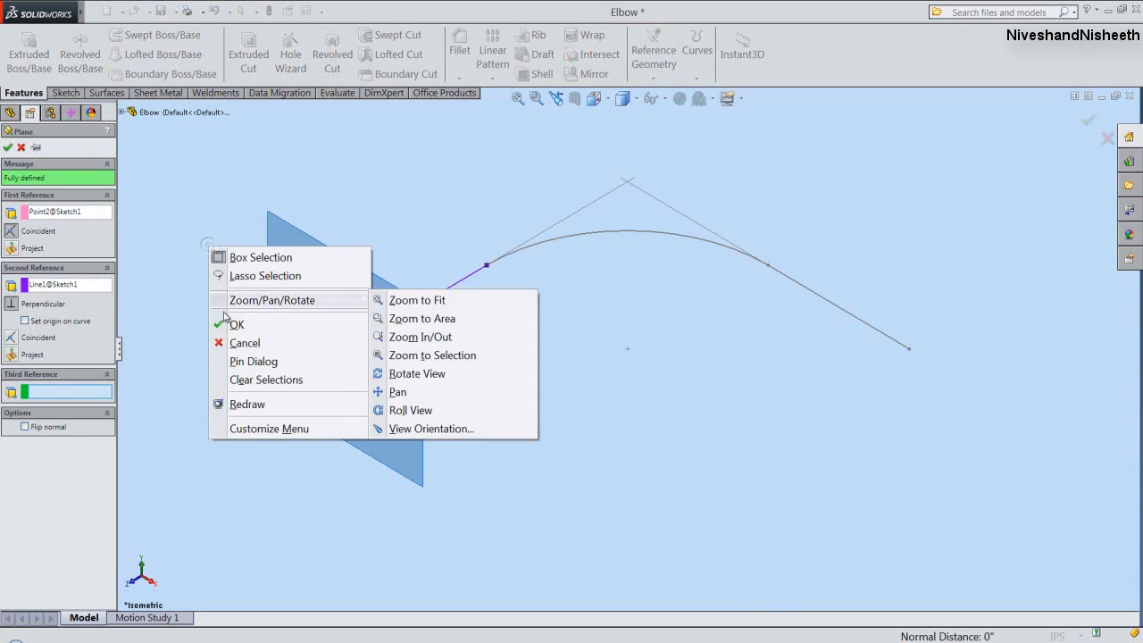
click(232, 326)
click(231, 328)
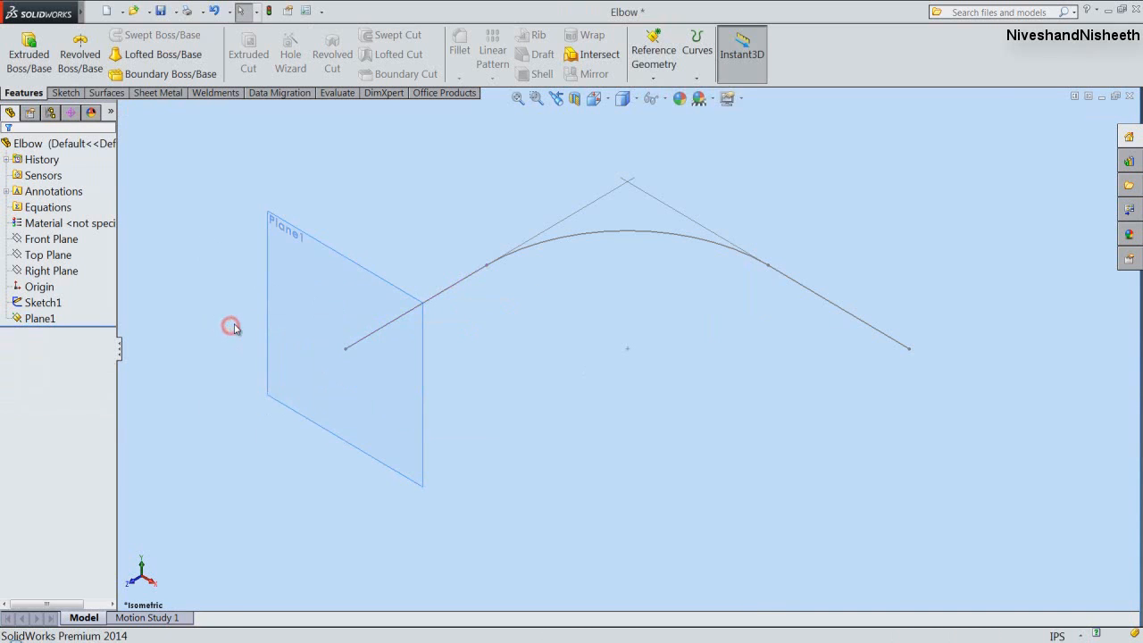
Sketch a 0.53352 in diameter circle on the reference plane, centred on the free endpoint of the elbow path.
click(269, 290)
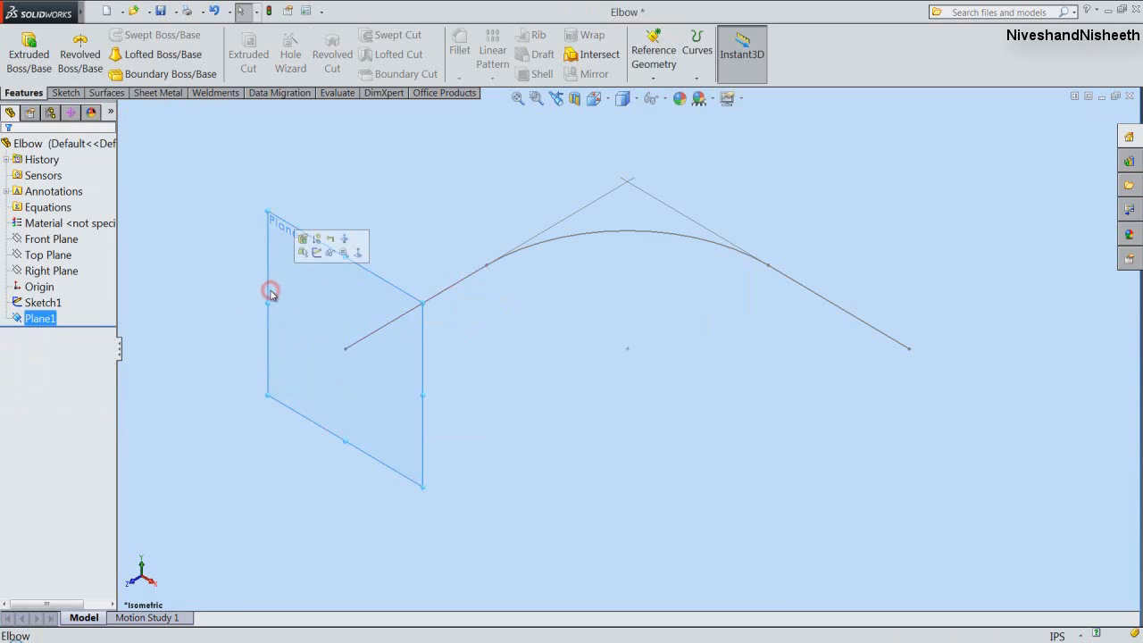
click(317, 253)
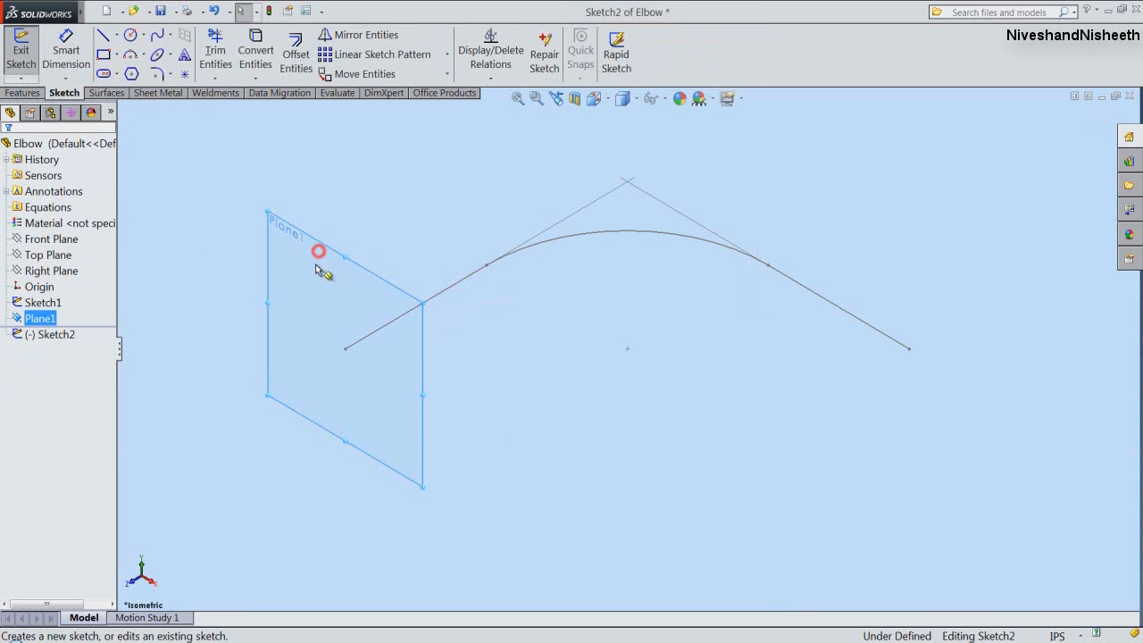
click(295, 448)
right_click(316, 460)
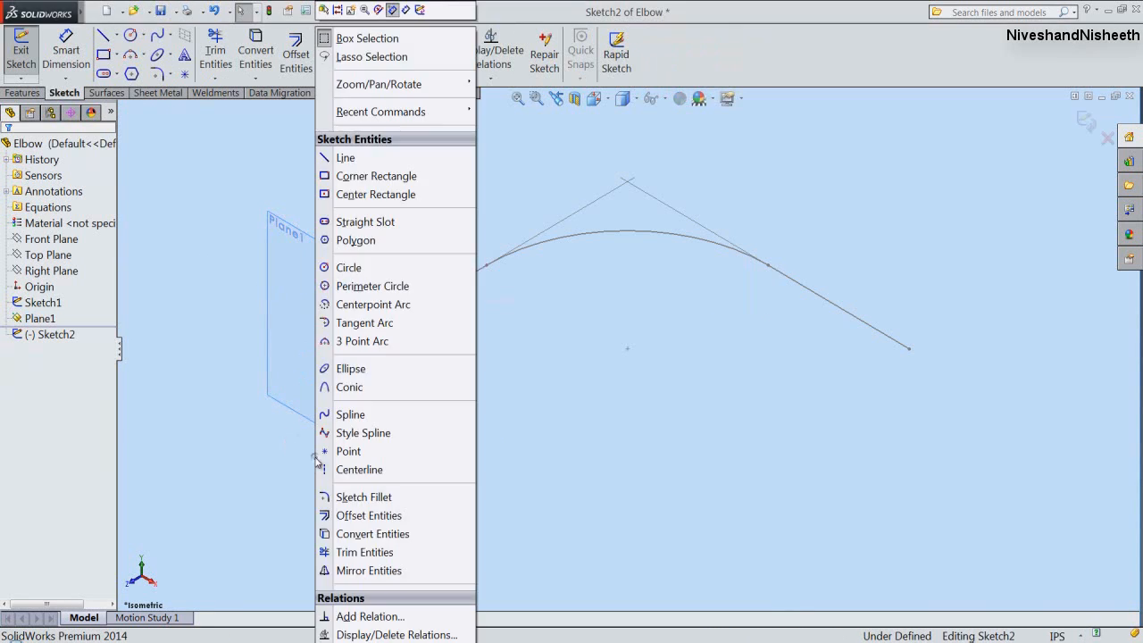
click(348, 267)
scroll(340, 334, down, 2)
scroll(339, 336, down, 2)
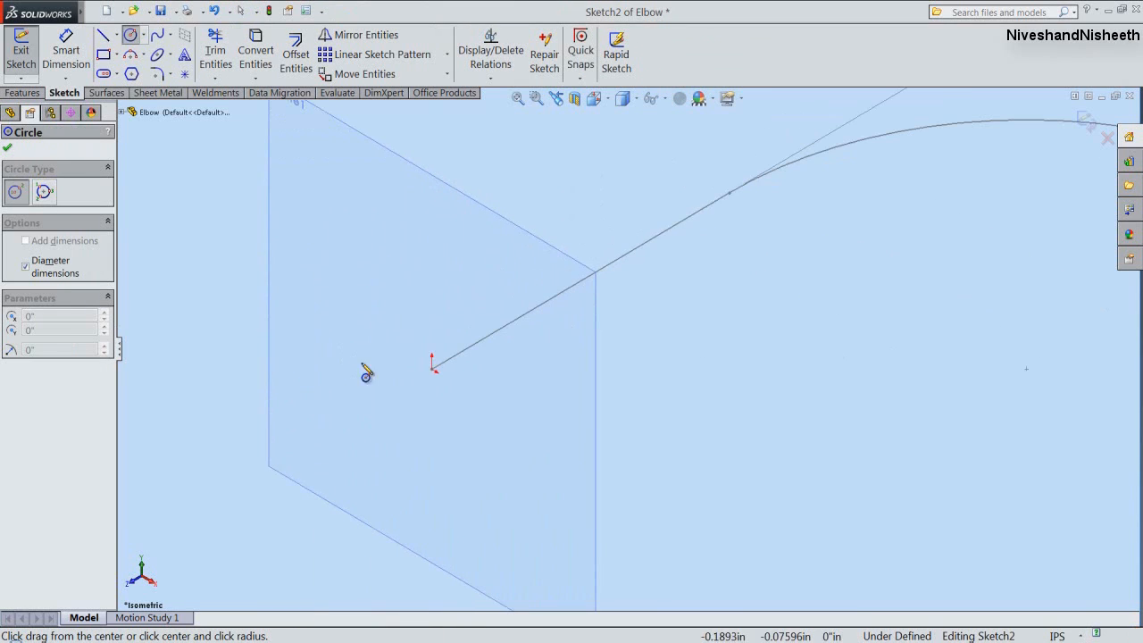
click(433, 368)
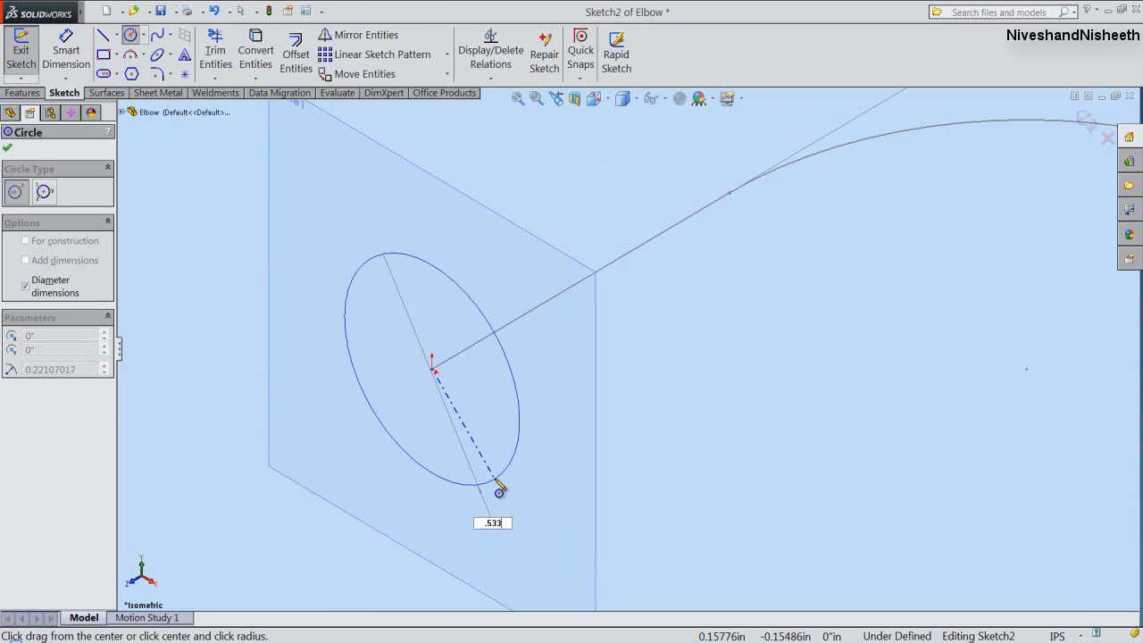
text(.53352)
key(Return)
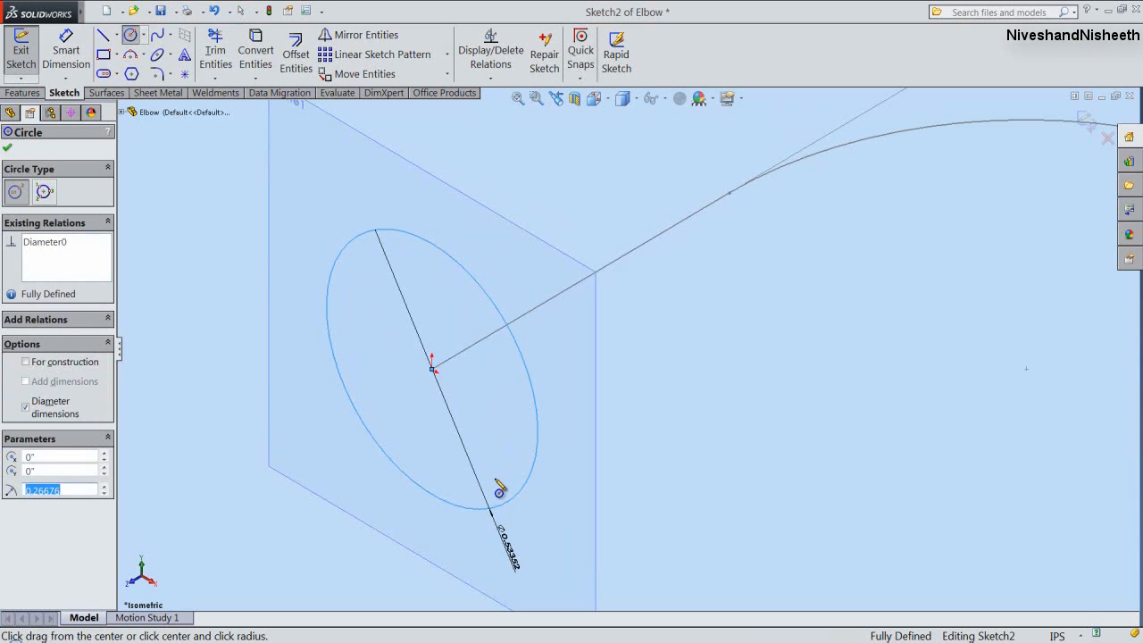
right_click(645, 363)
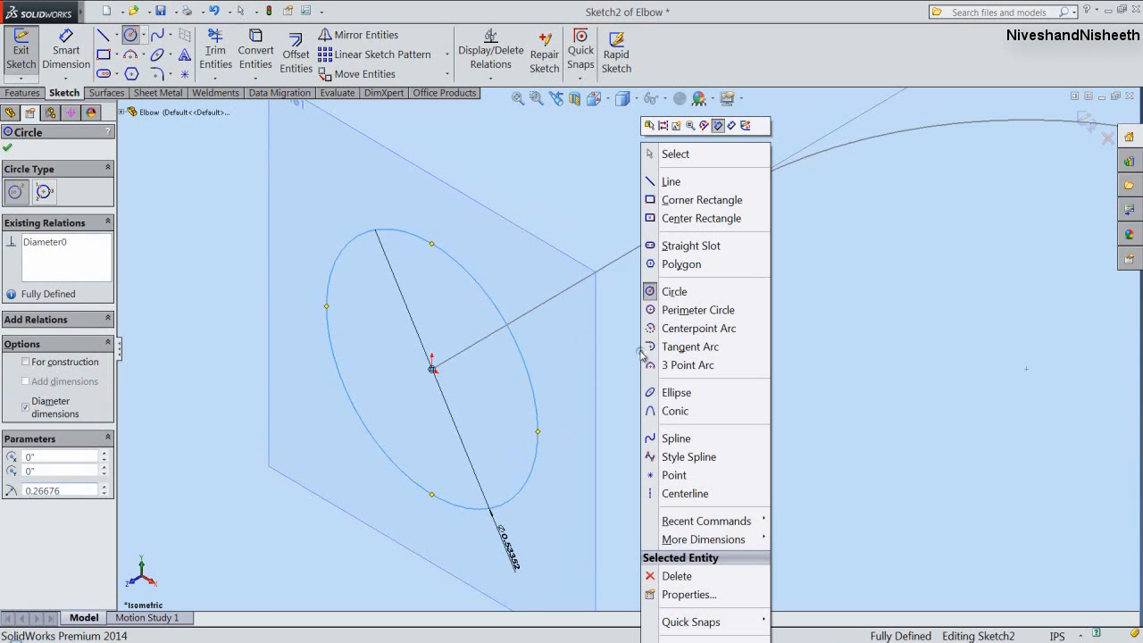
click(680, 154)
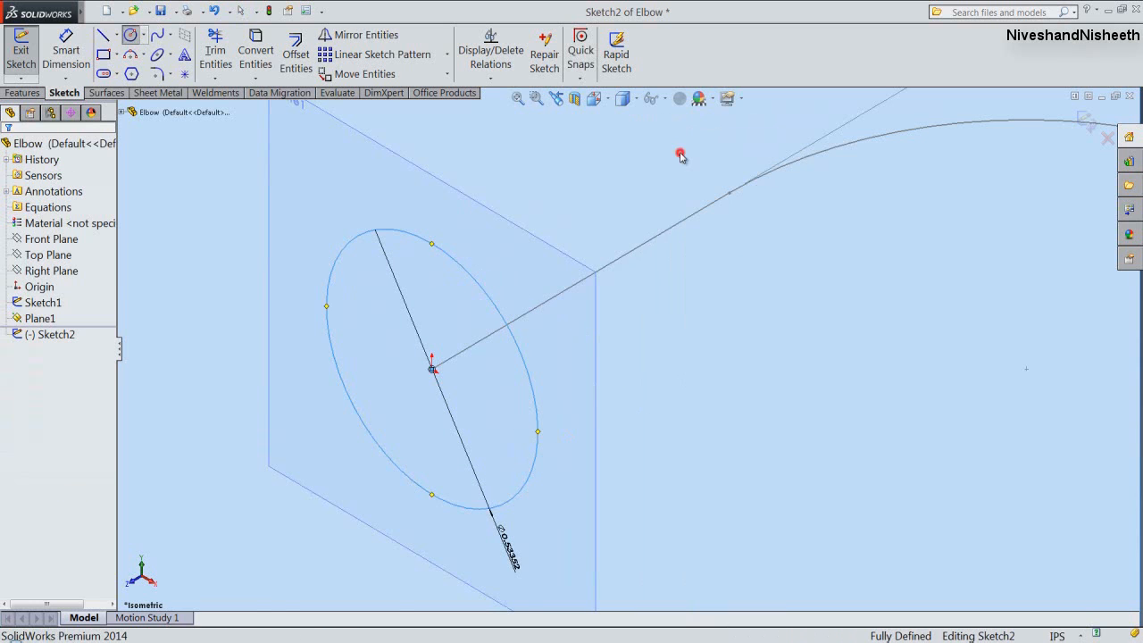
Hide the reference plane and offset the profile circle outward by 1/16 in with a dimension.
click(40, 318)
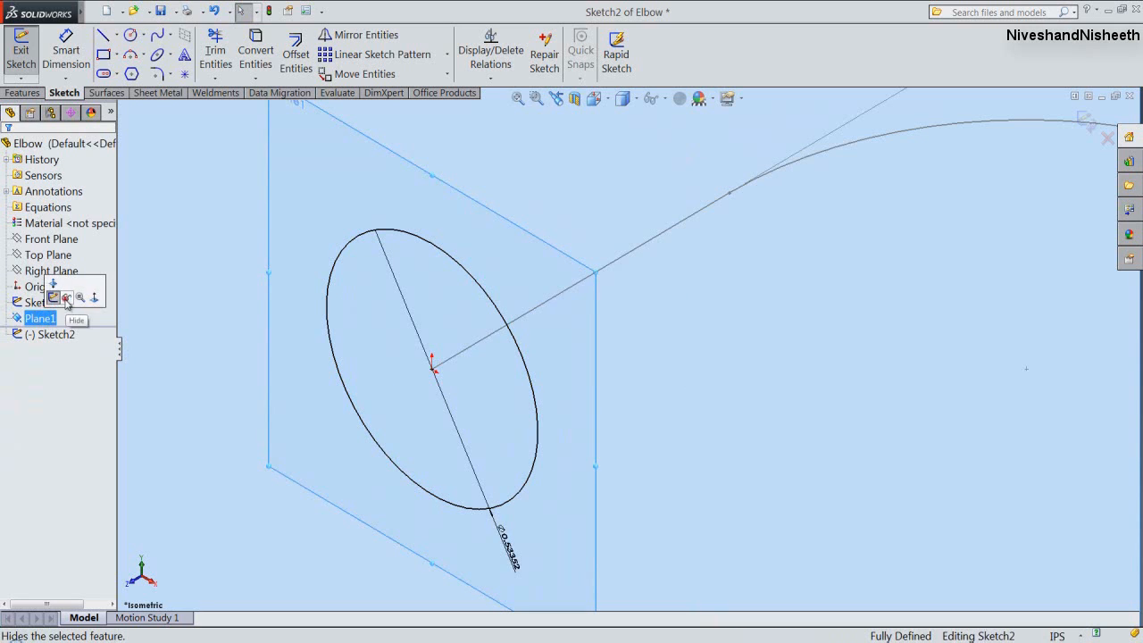
click(67, 300)
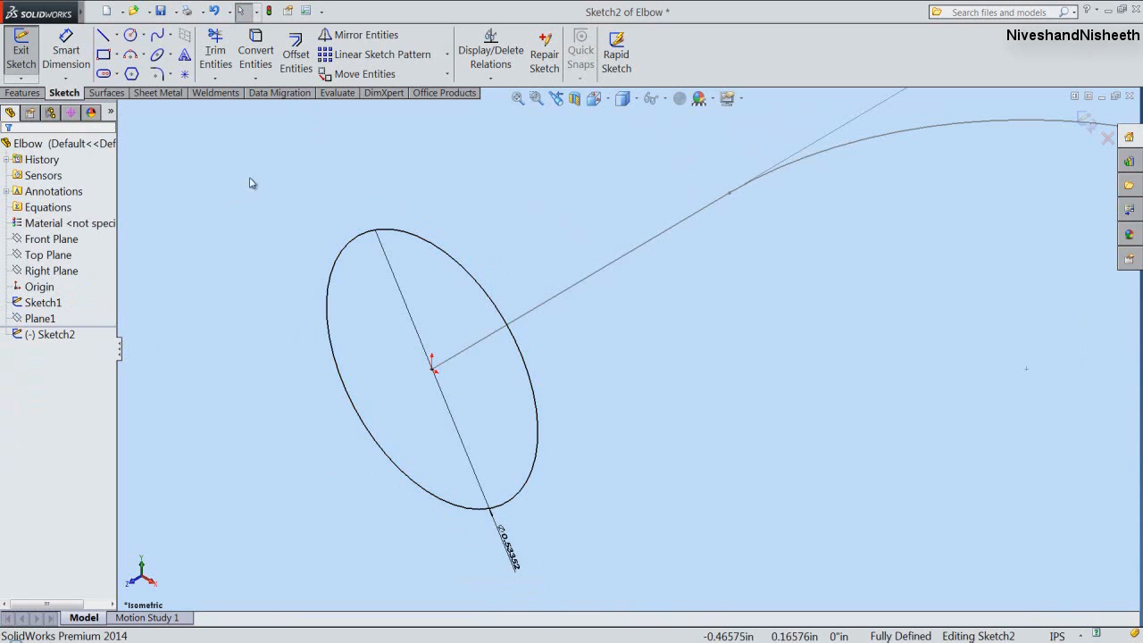
click(296, 68)
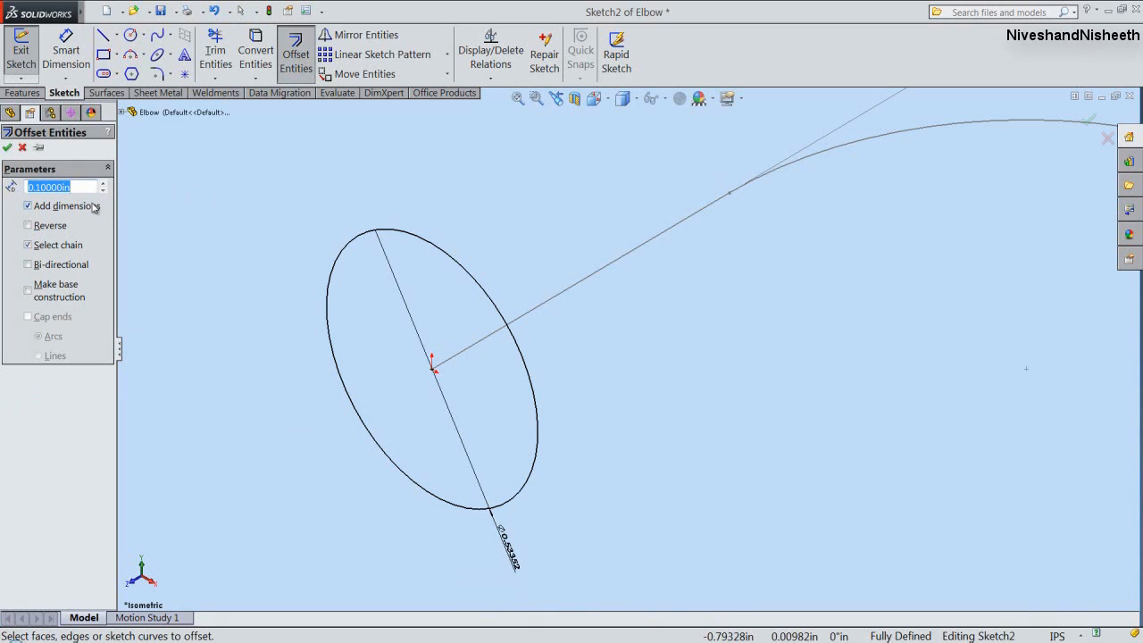
text(1/16")
click(351, 243)
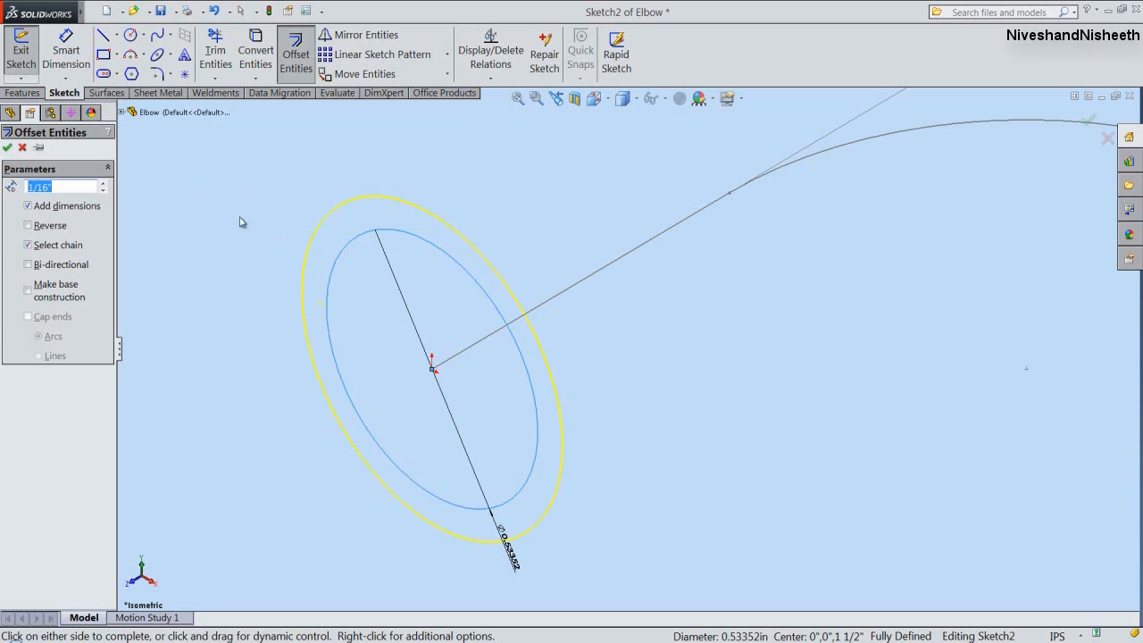
right_click(204, 215)
click(232, 354)
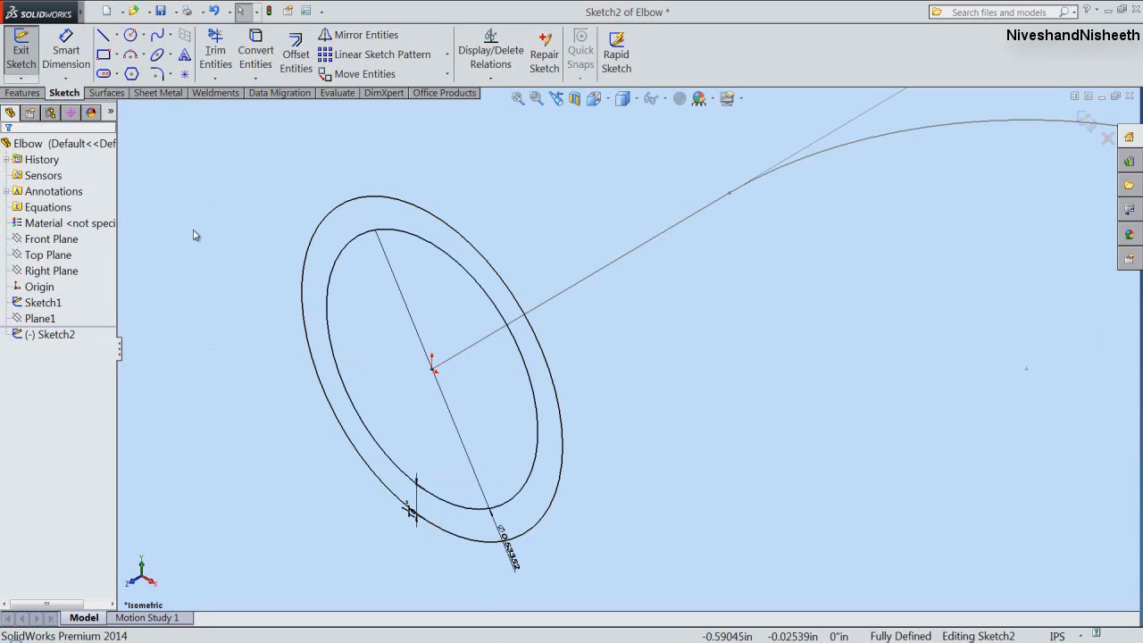
click(189, 167)
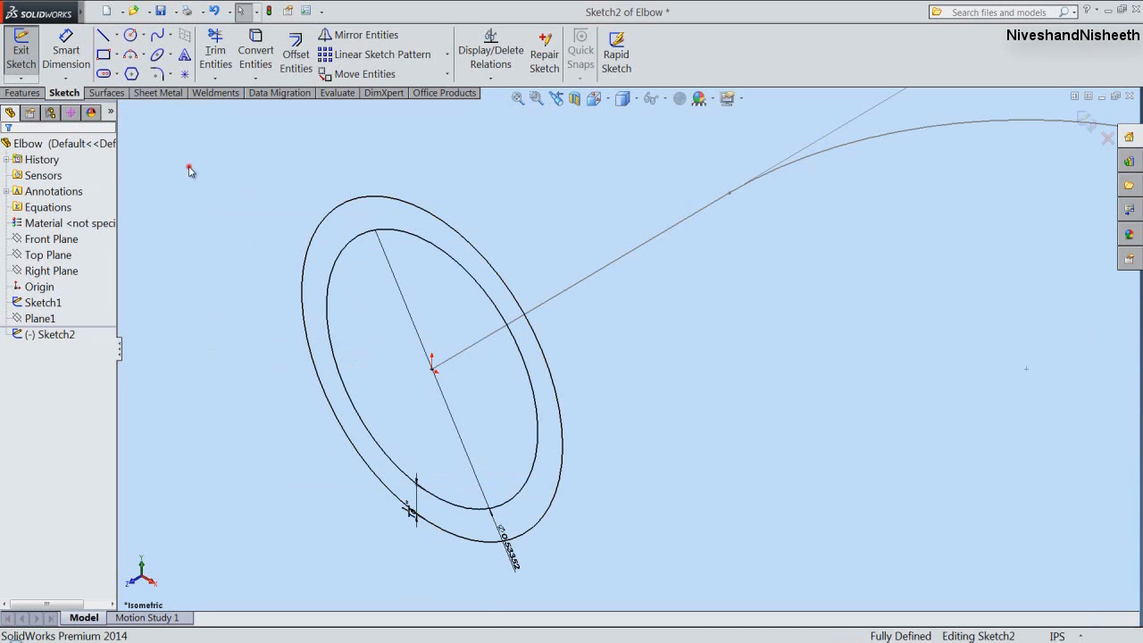
Exit the two-circle profile sketch and fit the whole model in view.
click(21, 54)
click(214, 246)
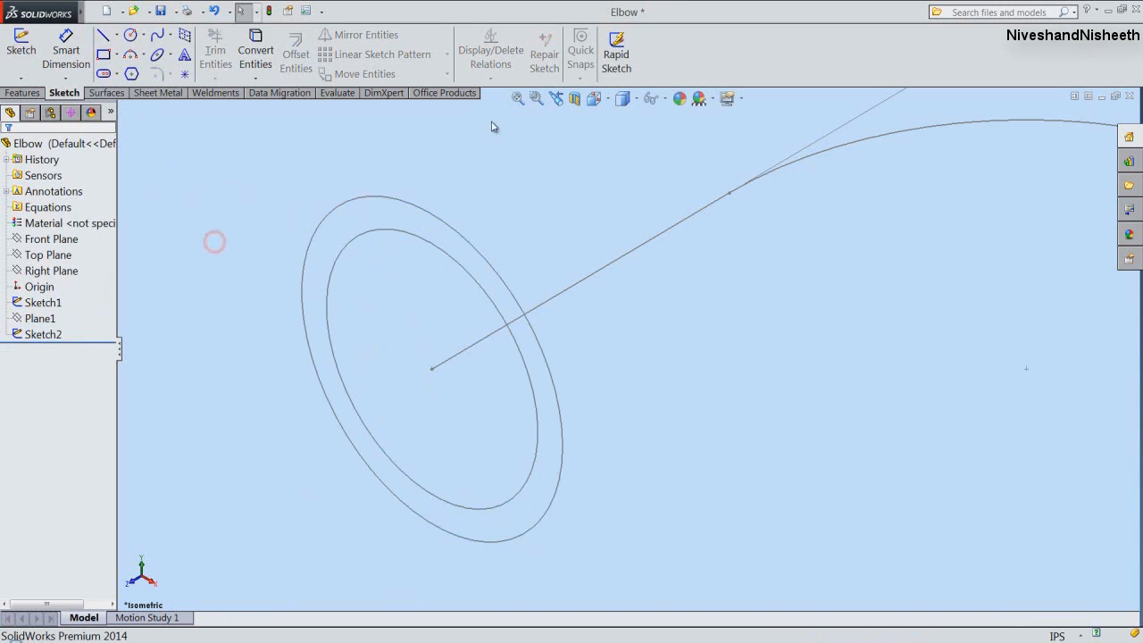
click(518, 98)
click(360, 168)
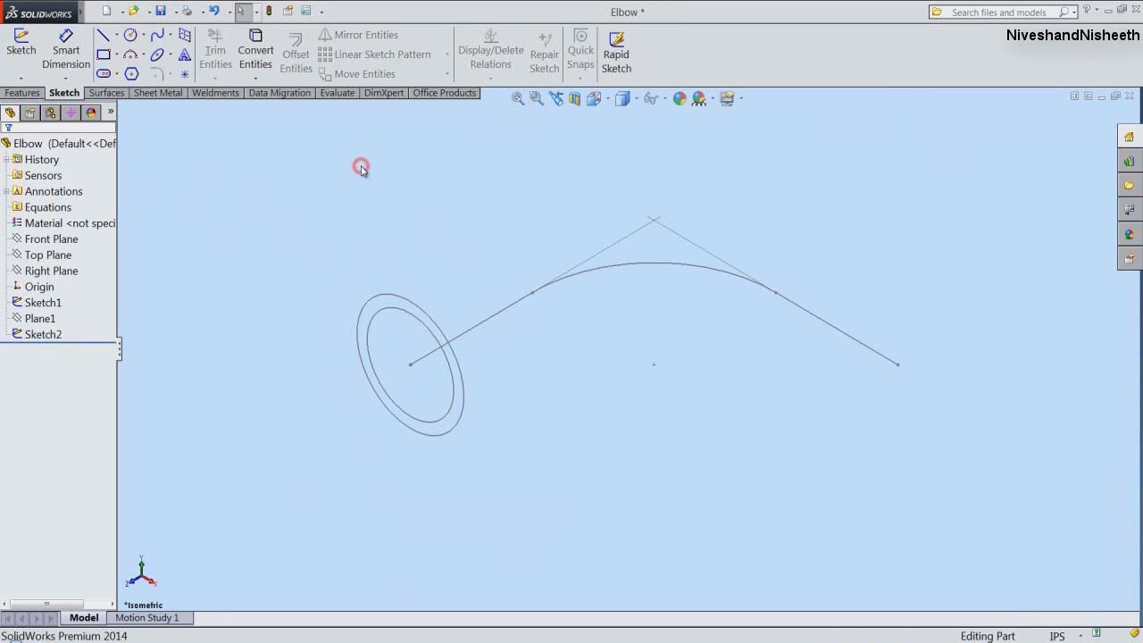
Create a swept boss using the ring-shaped region between the two circles as profile and the filleted sketch as path.
click(23, 93)
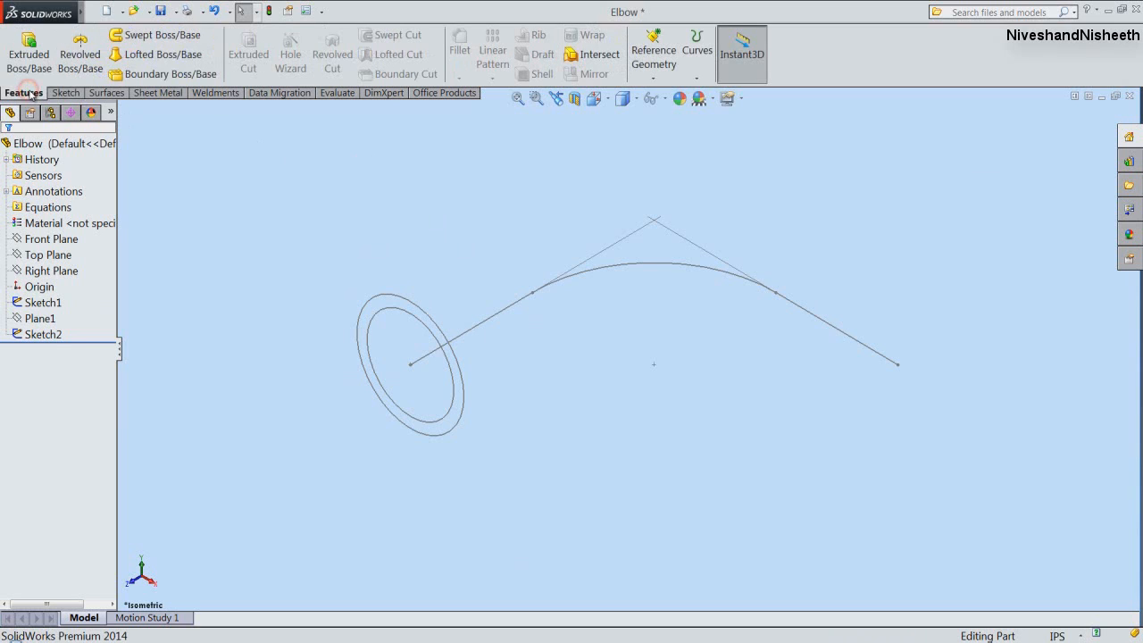
click(170, 35)
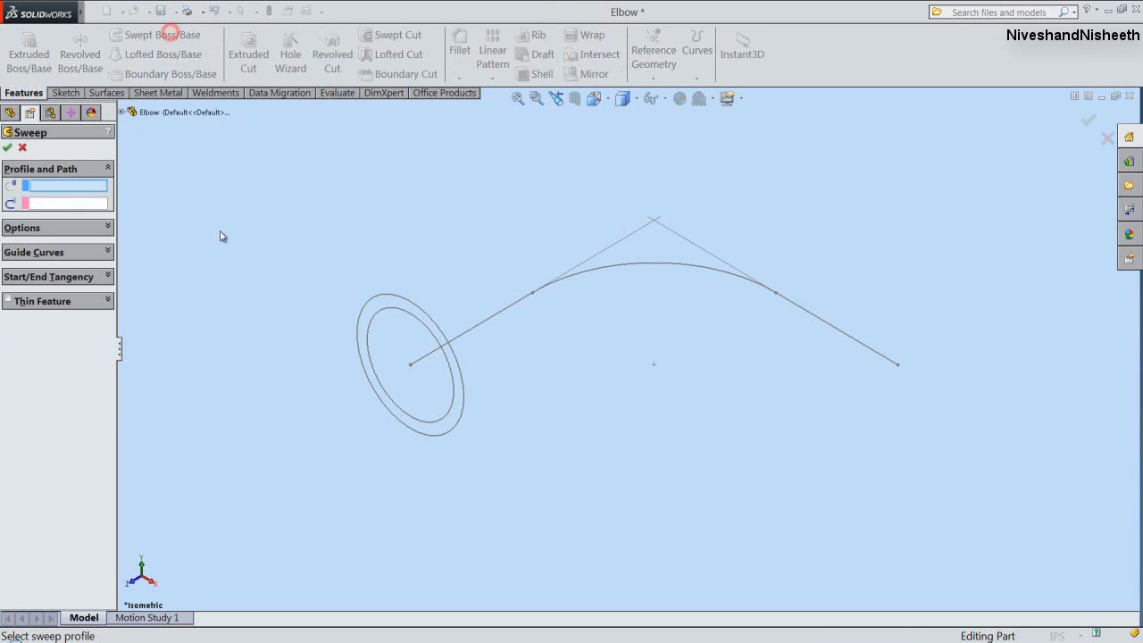
click(70, 187)
right_click(315, 349)
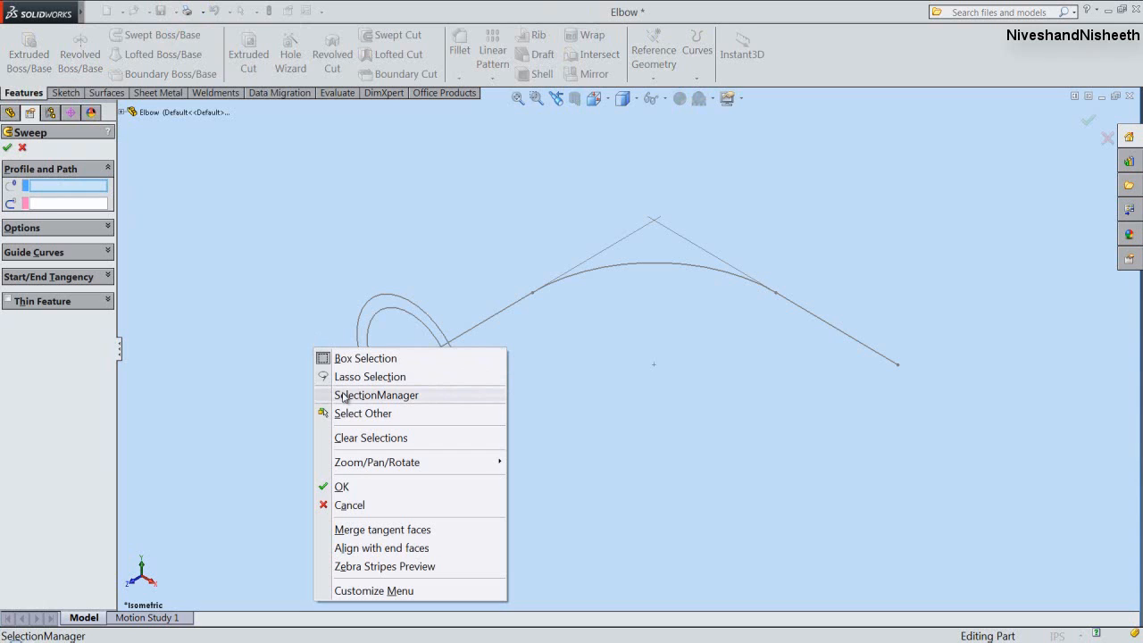
click(345, 396)
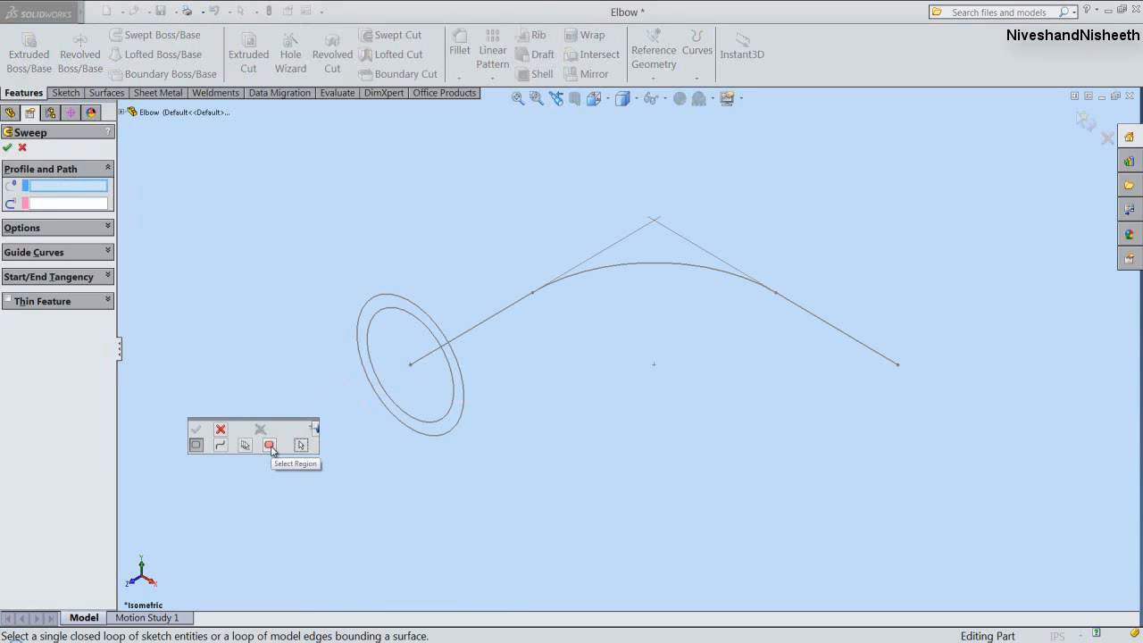
click(270, 446)
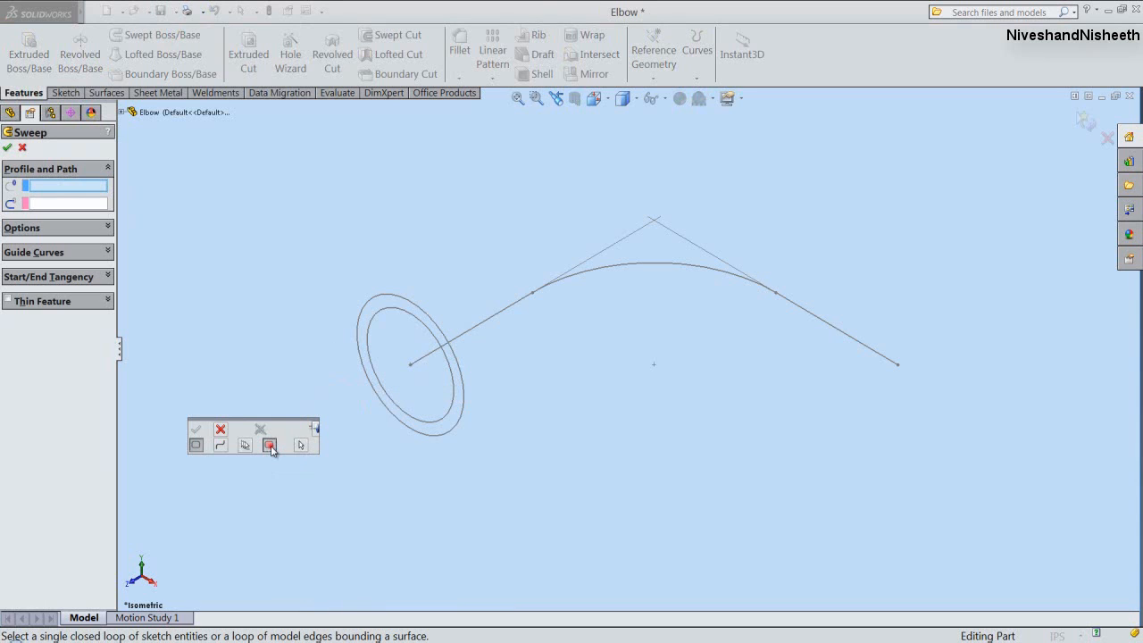
click(379, 390)
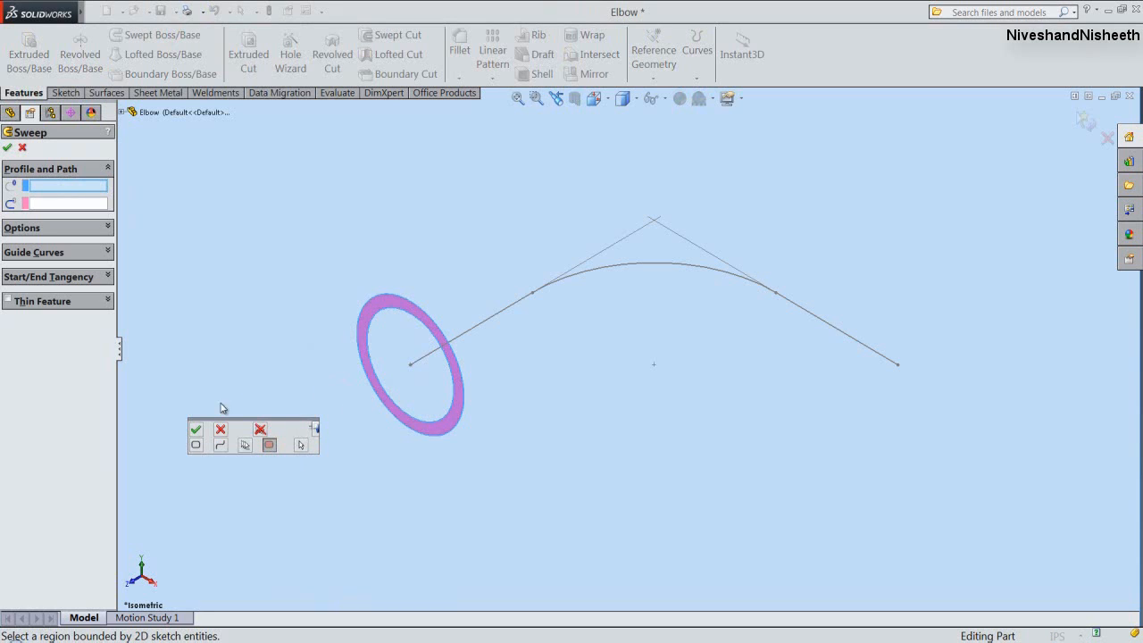
click(196, 429)
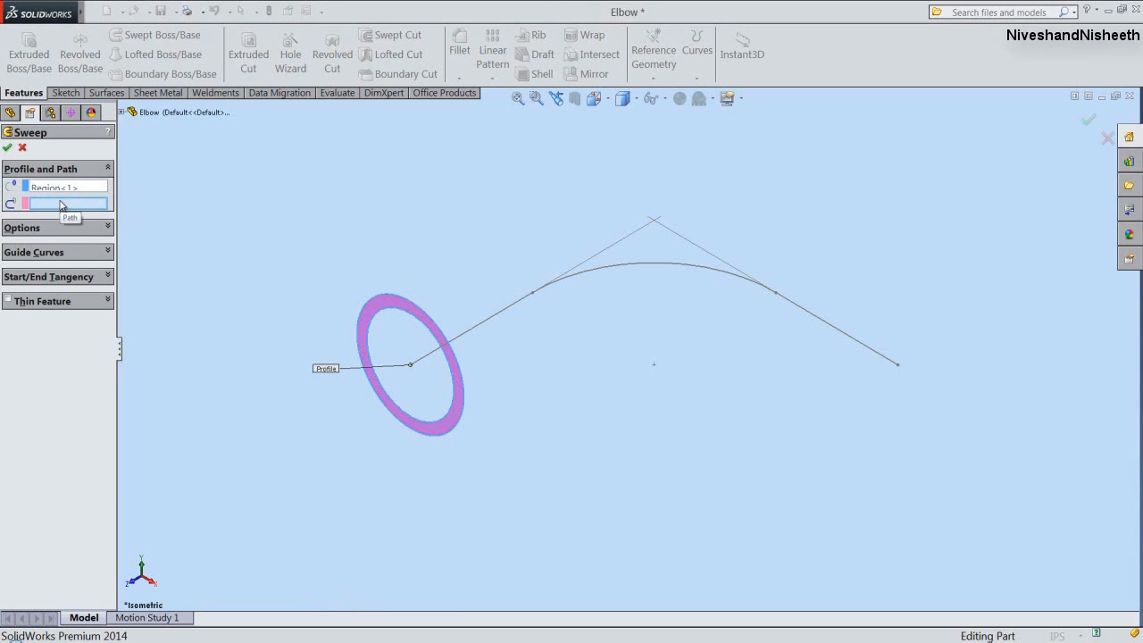
click(483, 325)
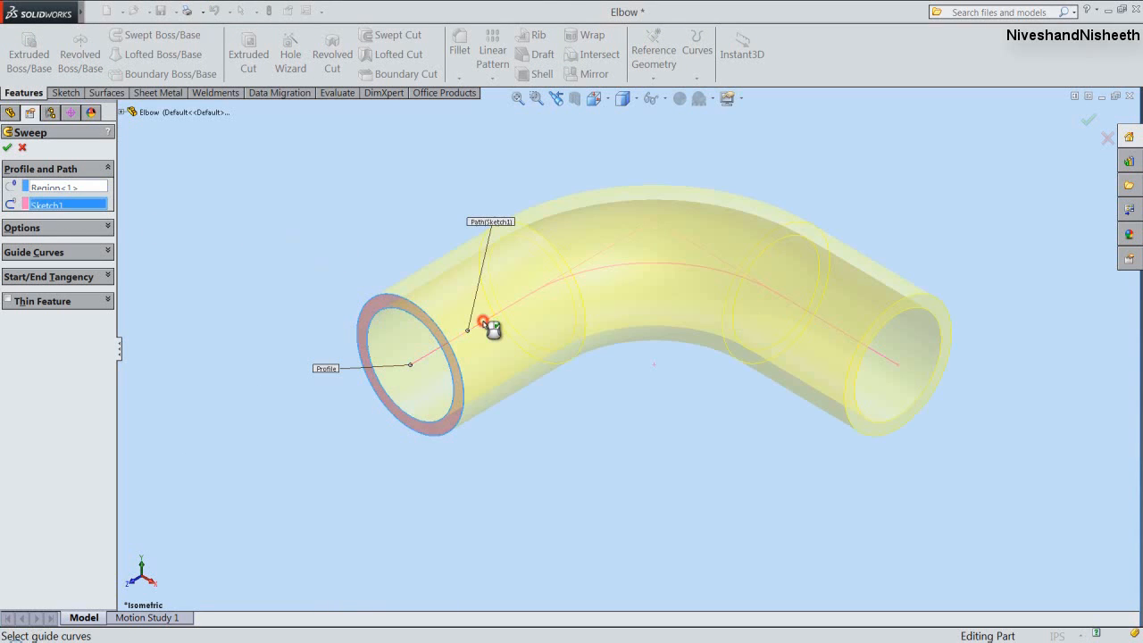
right_click(283, 283)
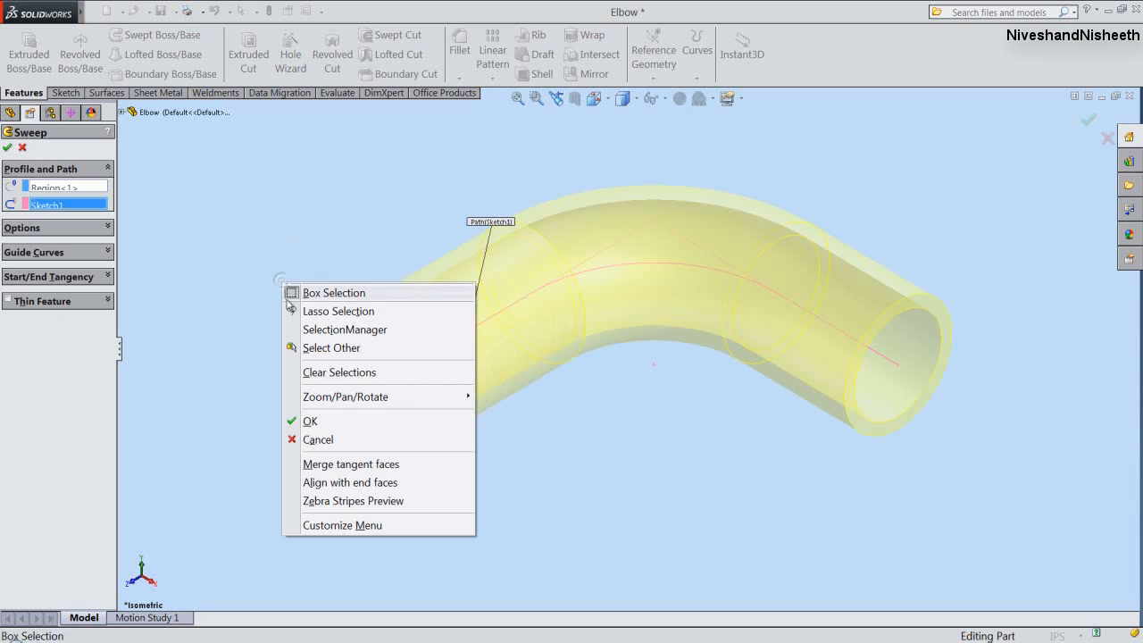
click(309, 421)
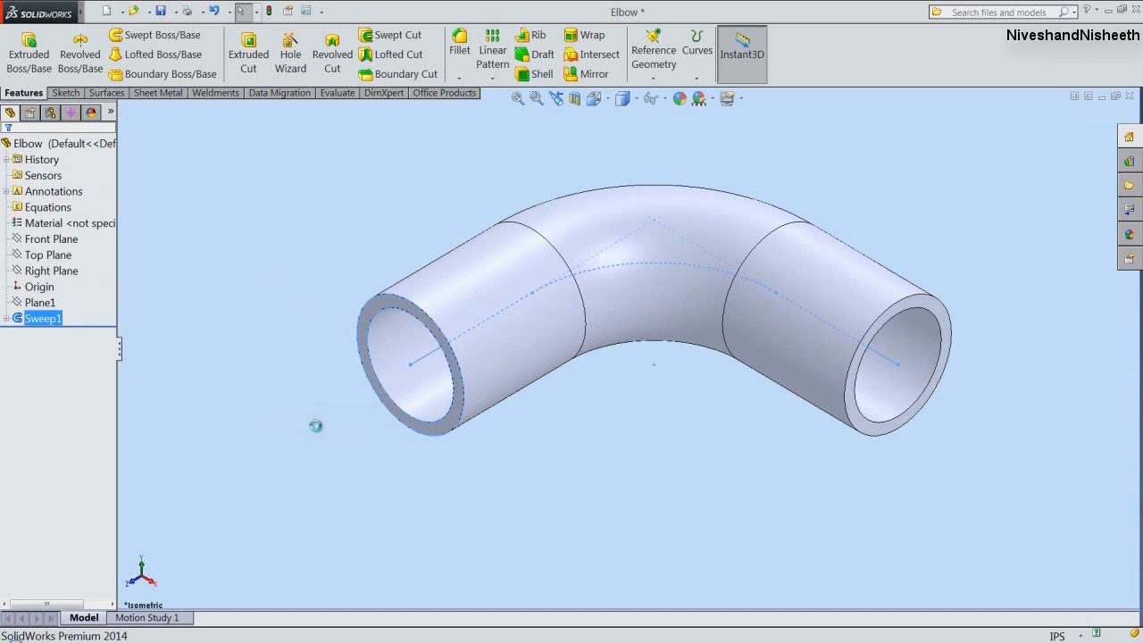
Apply the polished steel appearance to the whole elbow part.
click(40, 143)
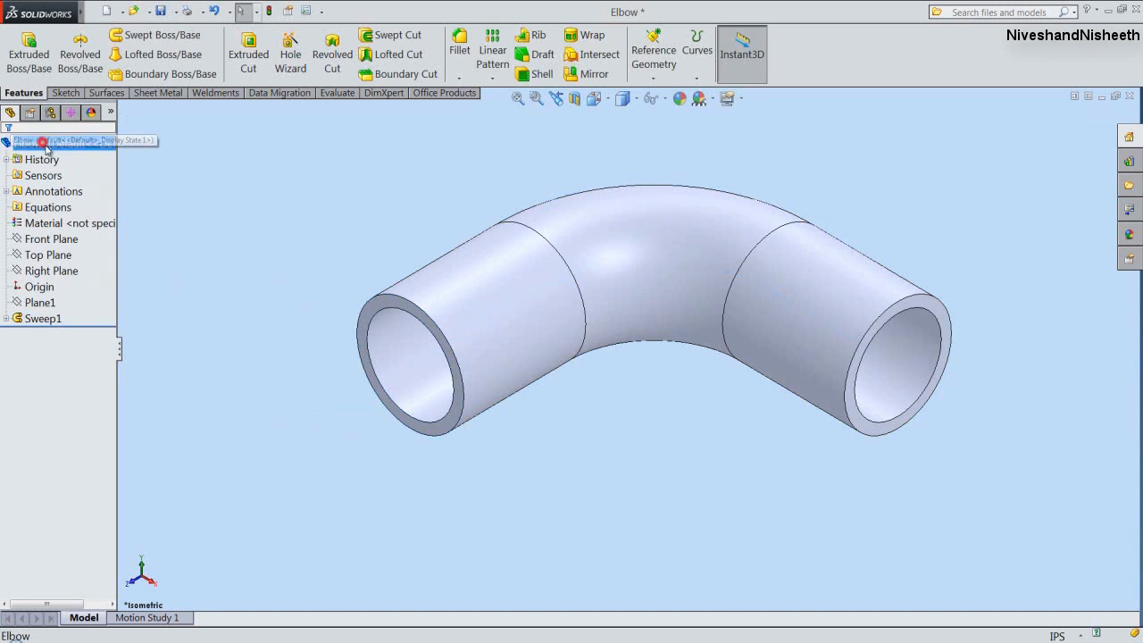
click(678, 98)
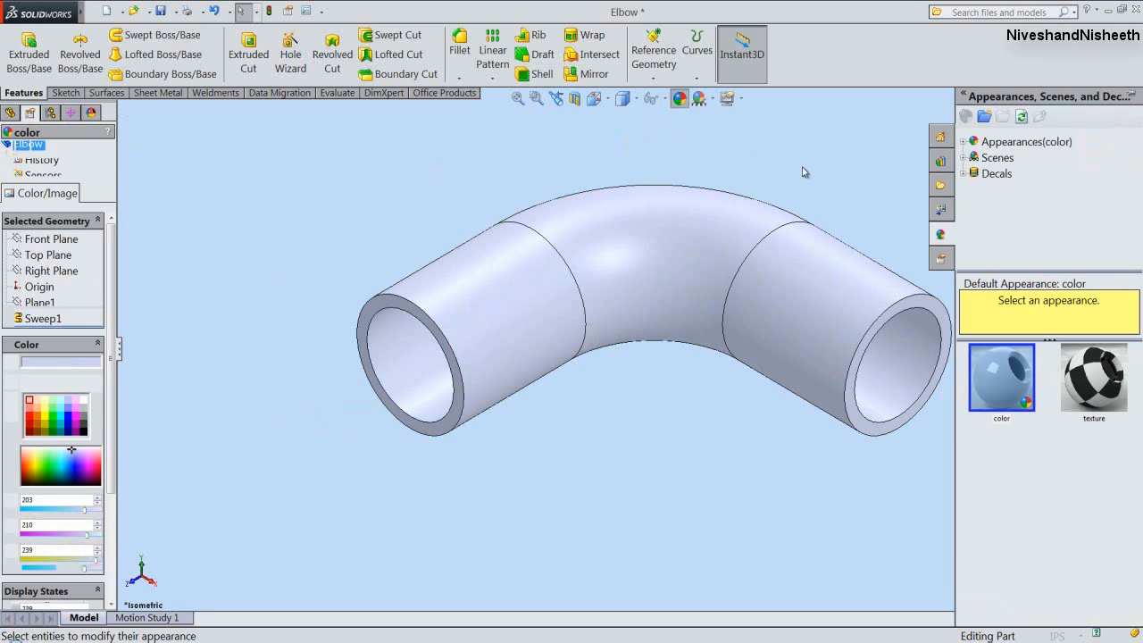
click(962, 142)
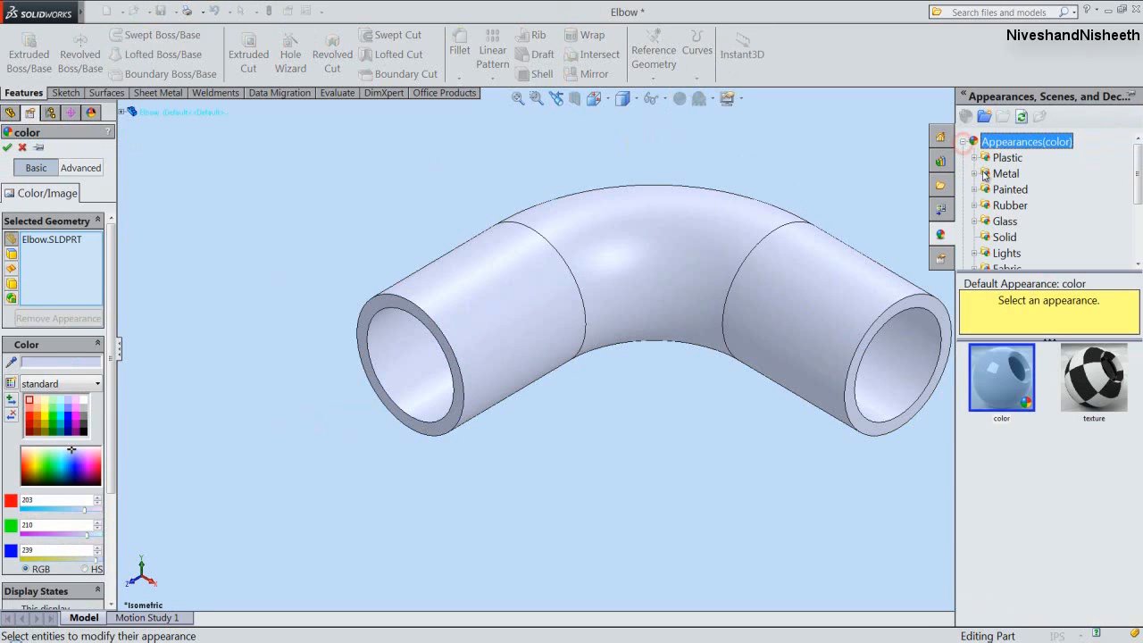
click(974, 173)
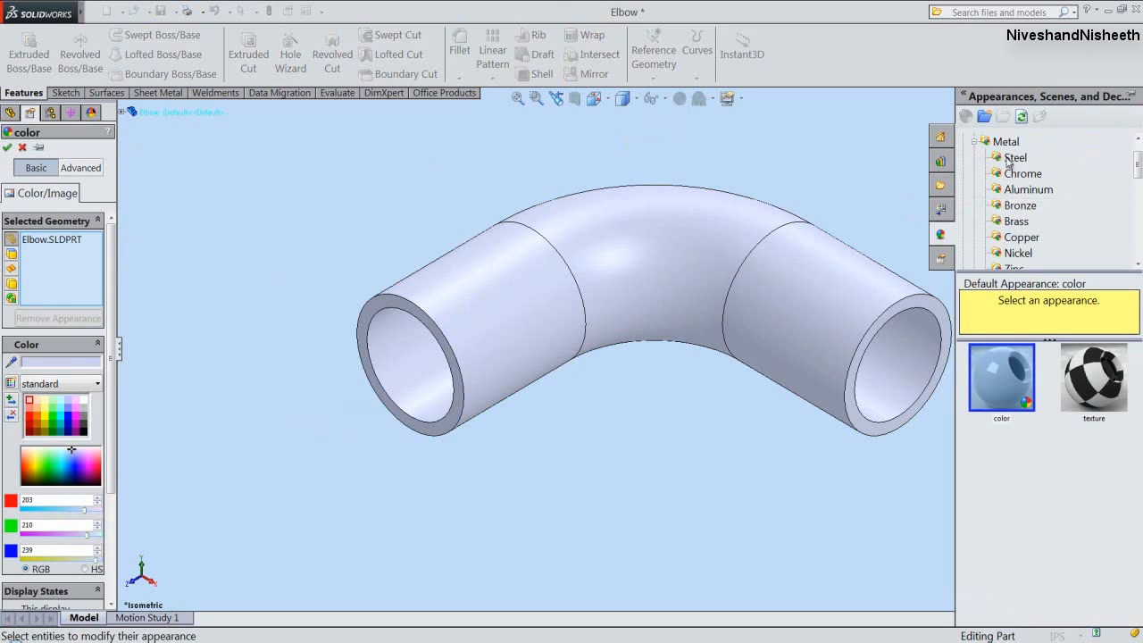
click(998, 352)
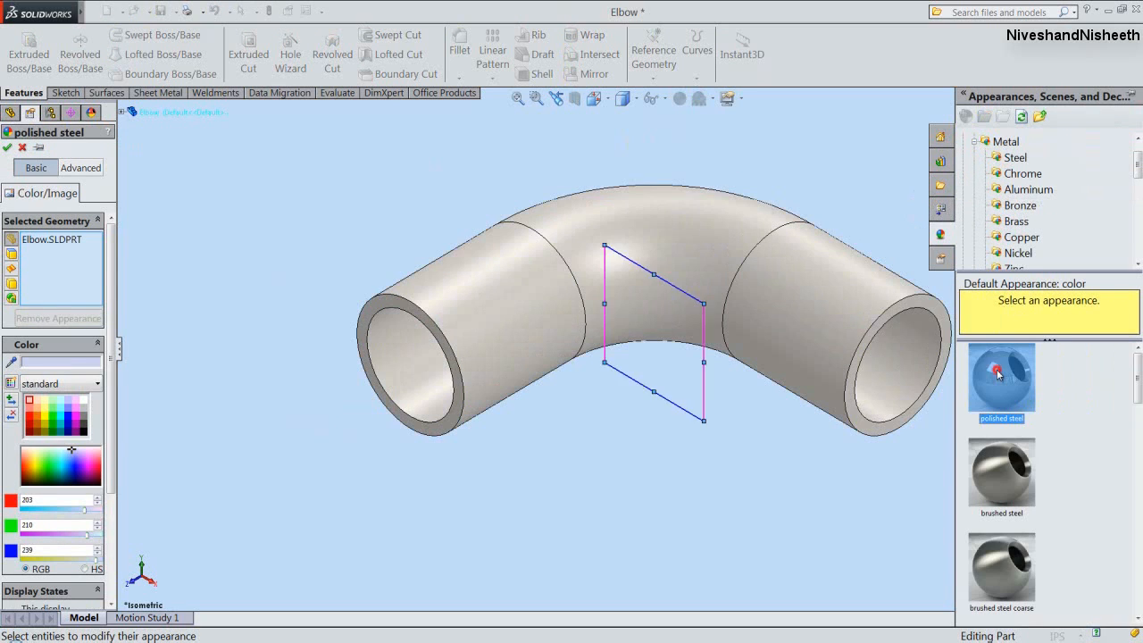
click(8, 148)
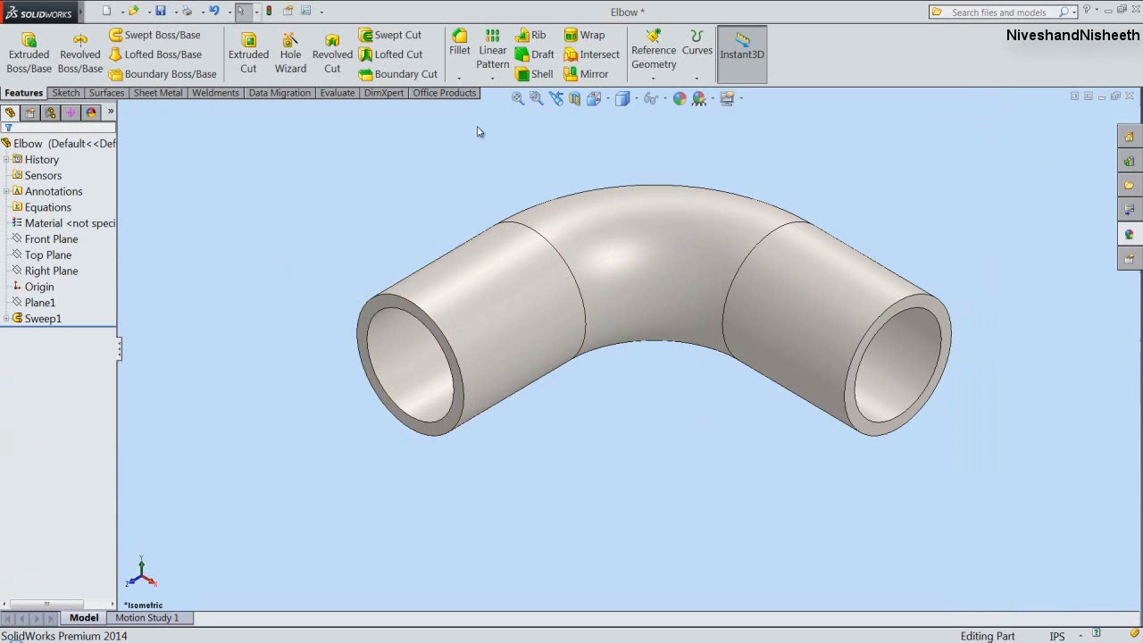
Chamfer the inner circular edges at both open ends of the elbow by 1/16 in at 45 degrees.
click(517, 98)
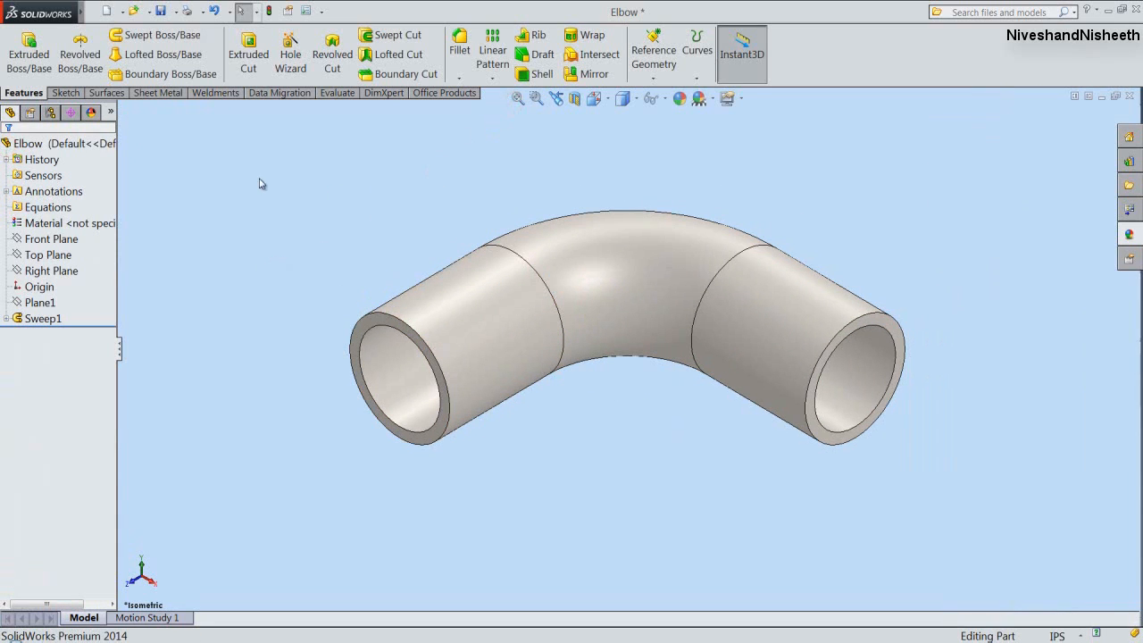
click(365, 331)
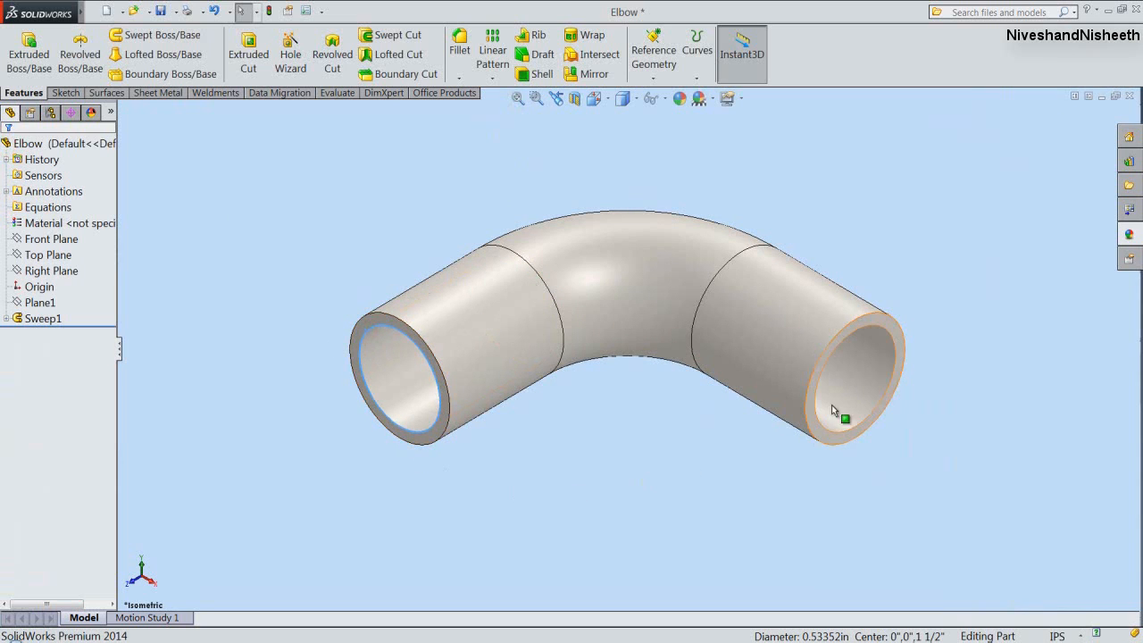
ctrl+click(882, 331)
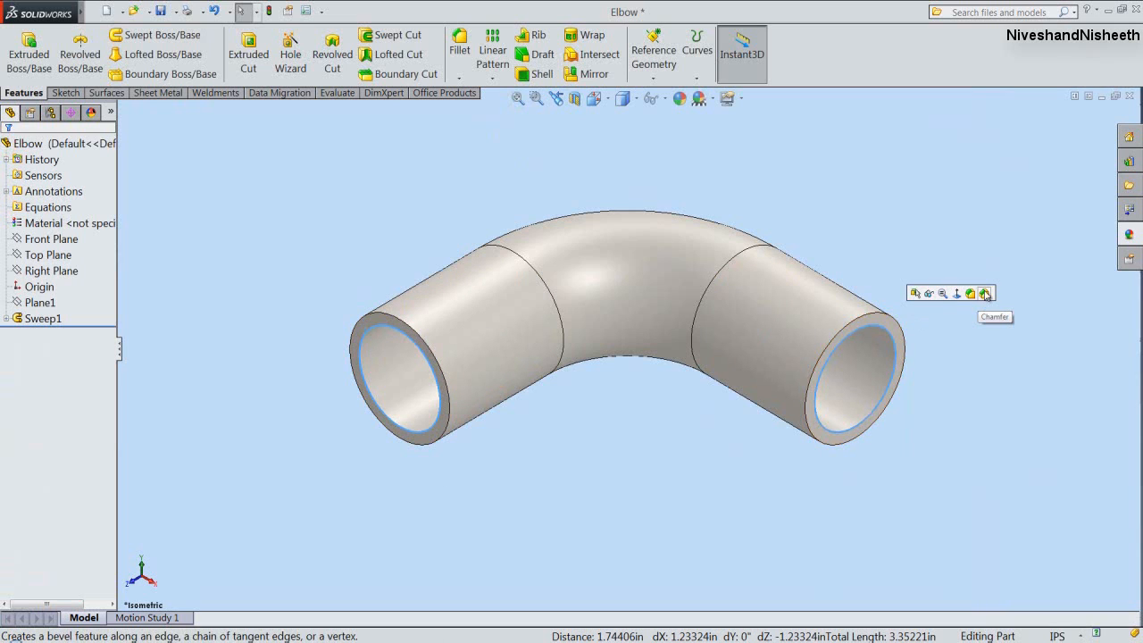
click(984, 293)
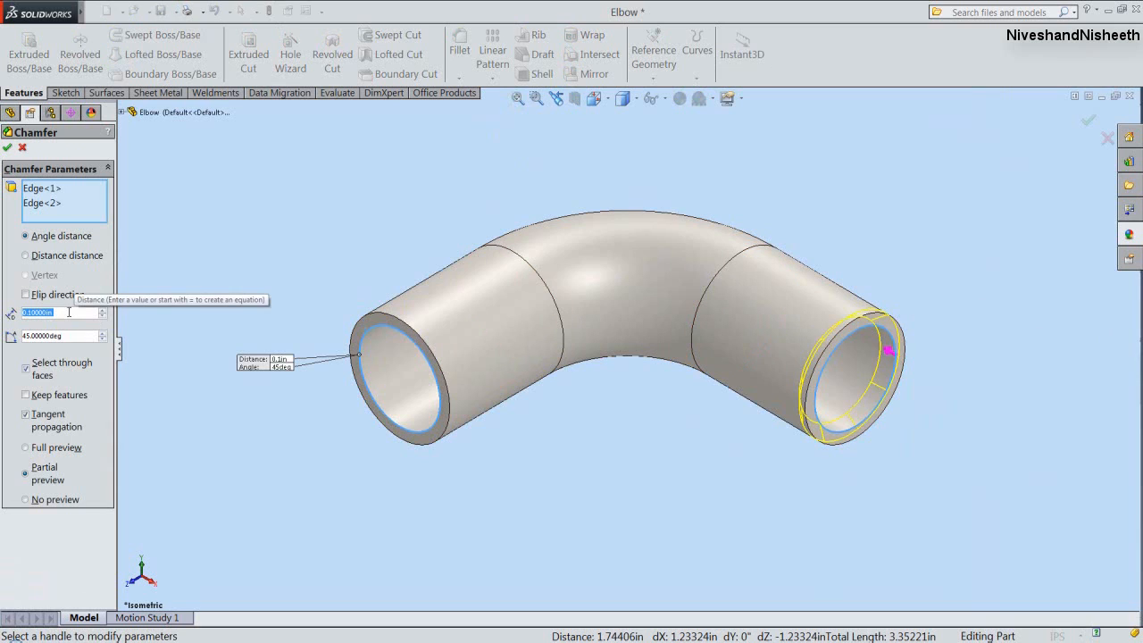
text(1/16)
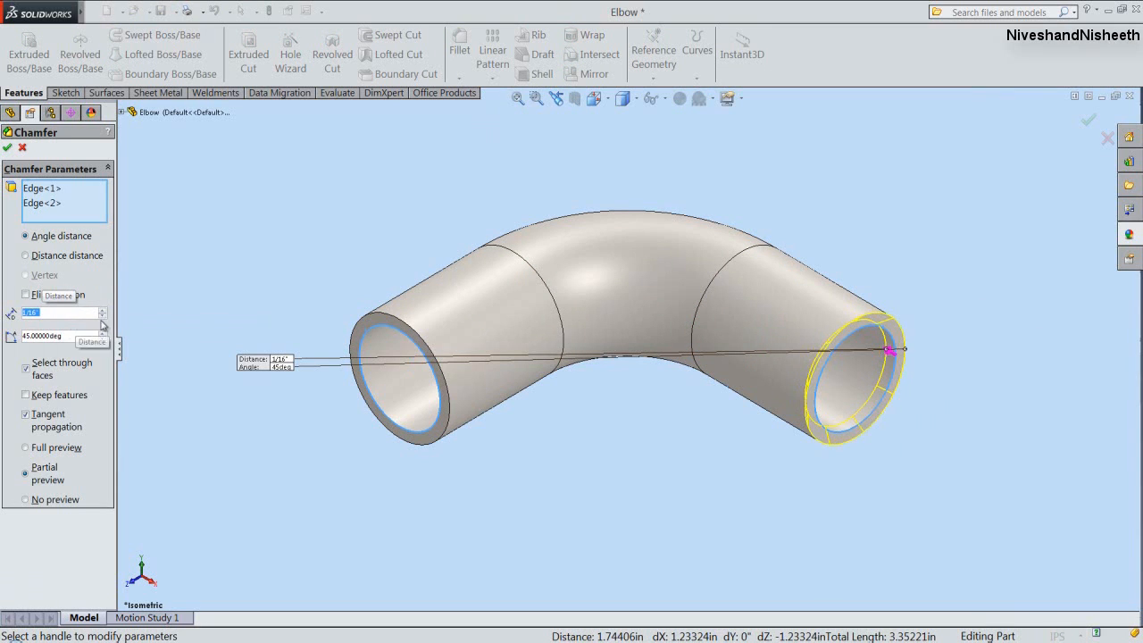
right_click(178, 292)
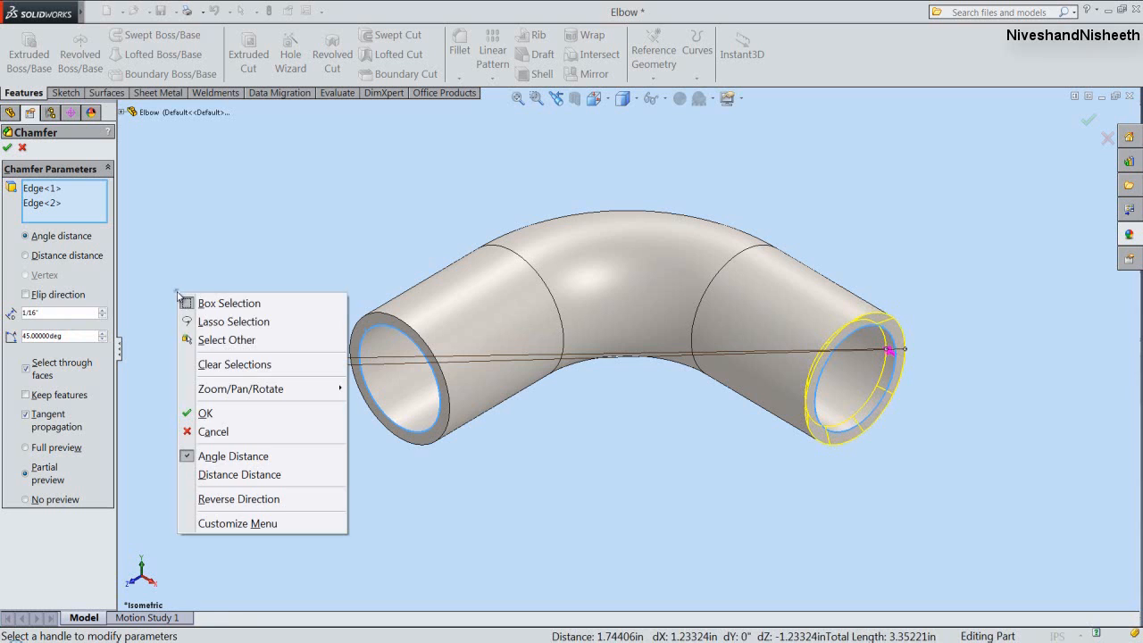
click(214, 411)
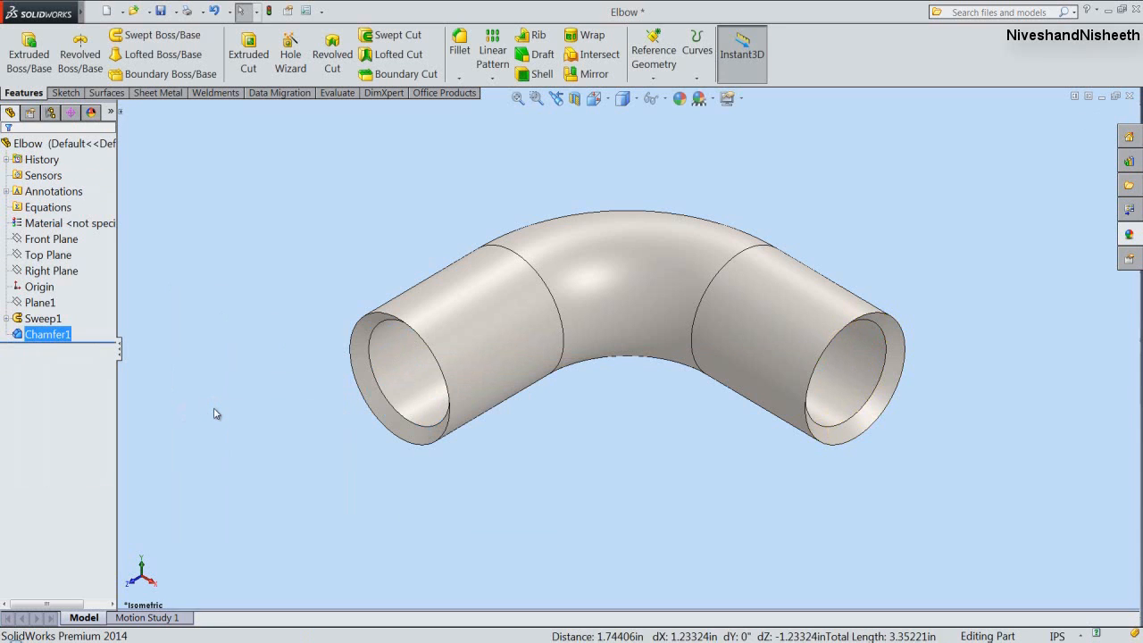
Apply a section view that cuts the elbow along the Top Plane.
click(574, 98)
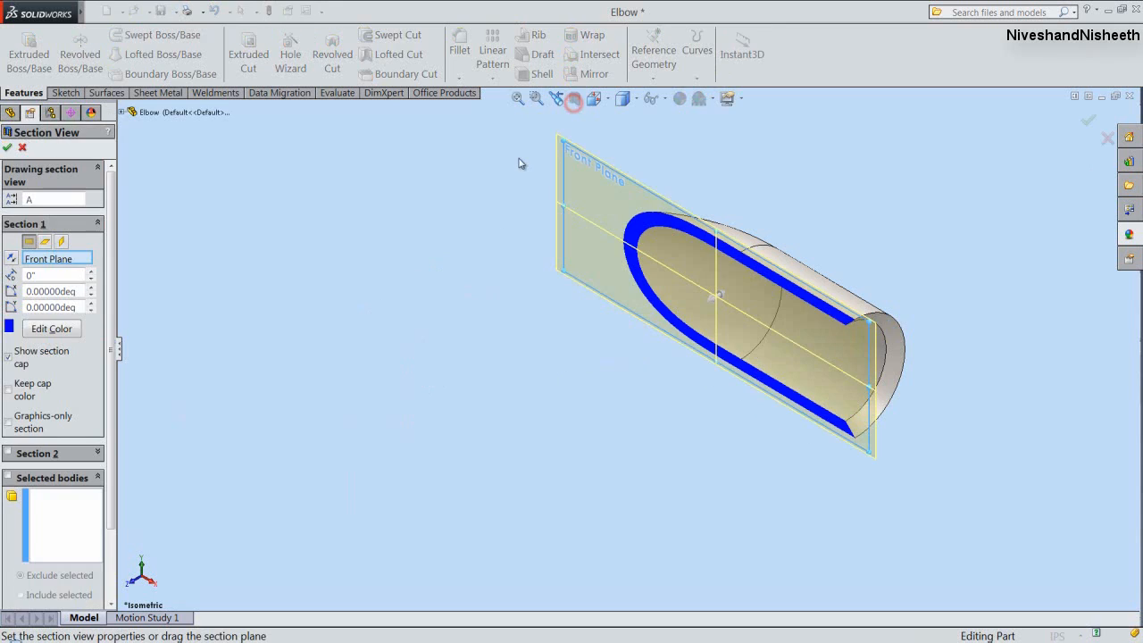
click(61, 242)
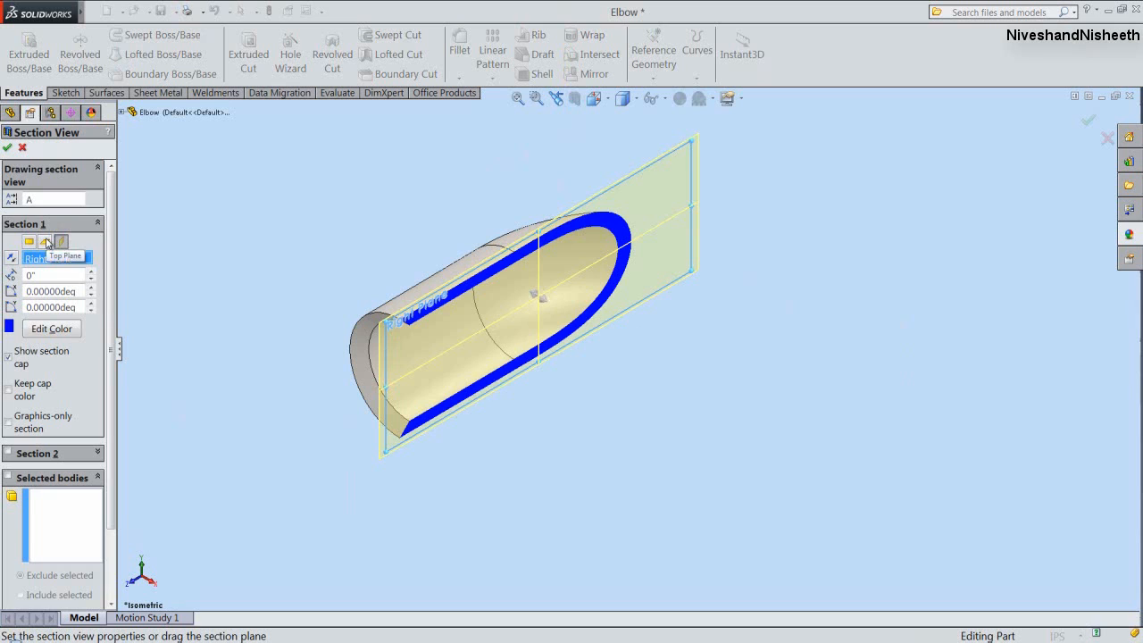
click(46, 242)
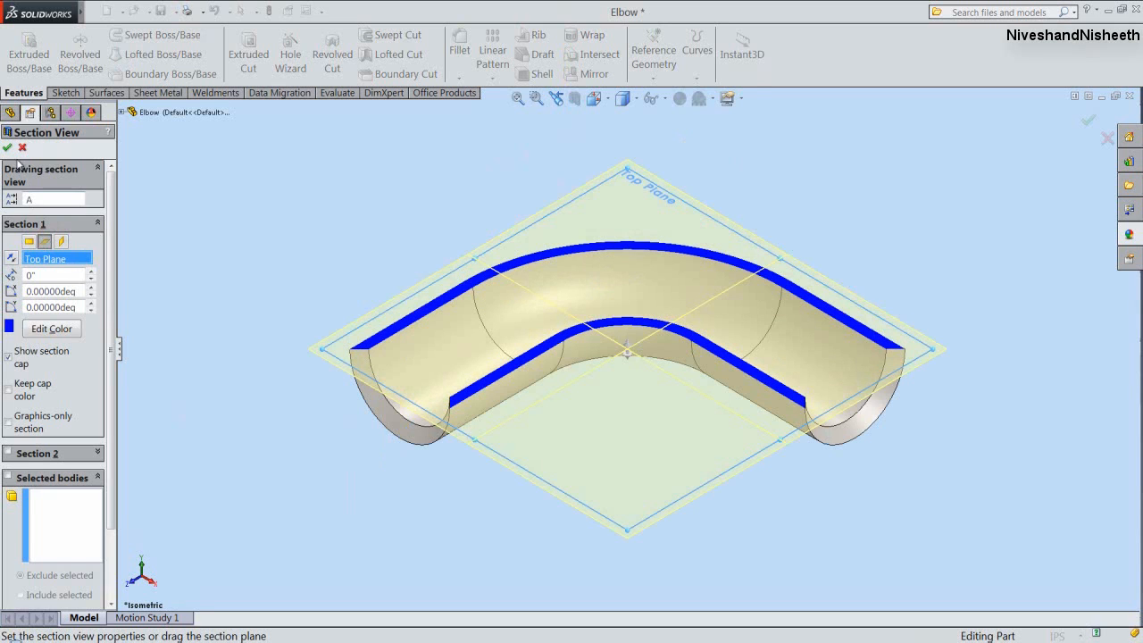
click(8, 149)
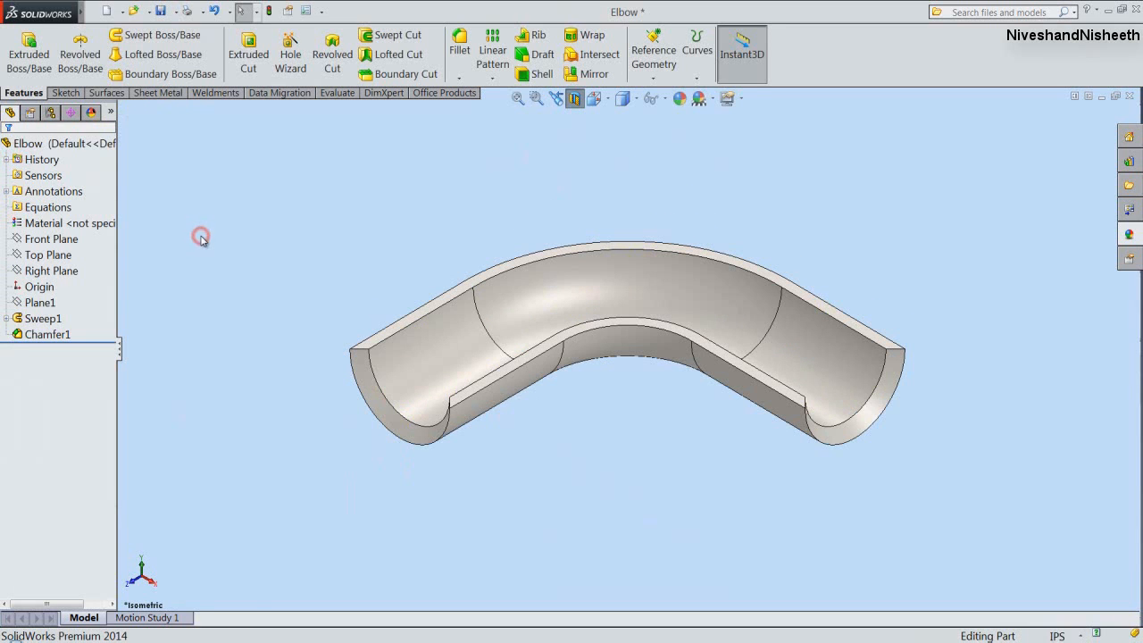
Start a sketch on the Top Plane, viewed from the top and rotated so one leg of the elbow lies horizontally with its open end facing left.
click(49, 256)
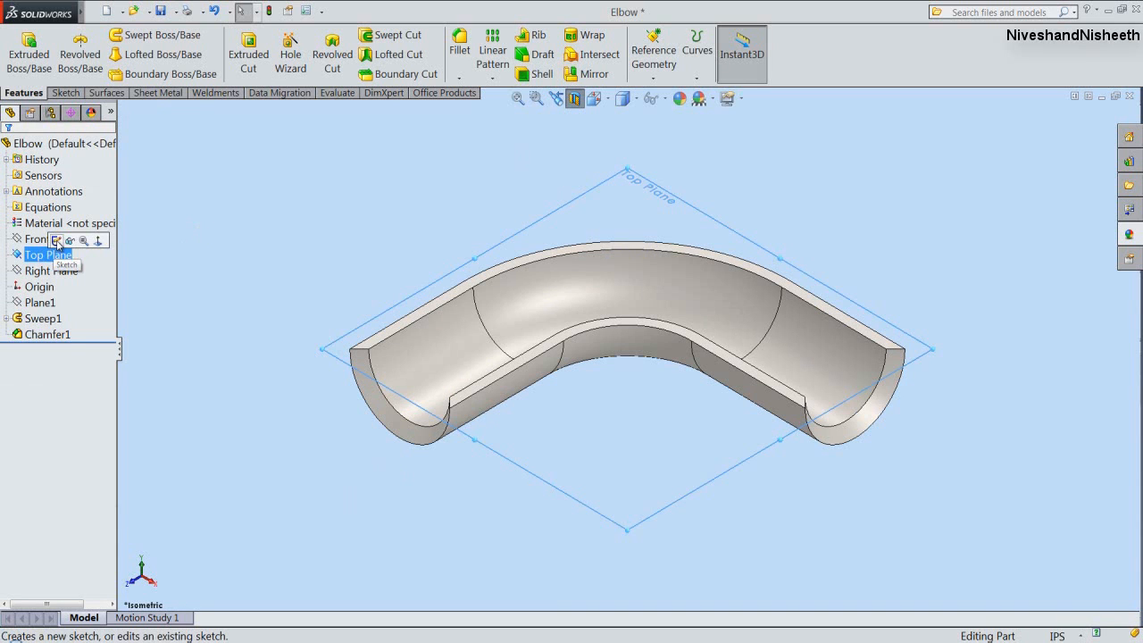
click(56, 241)
click(275, 254)
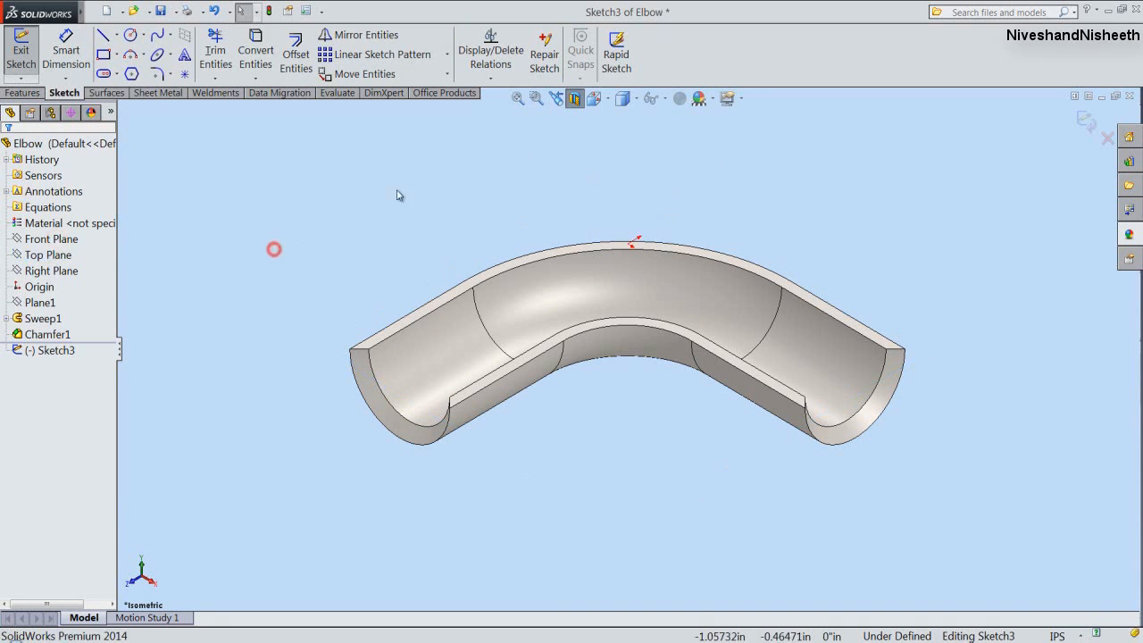
click(593, 98)
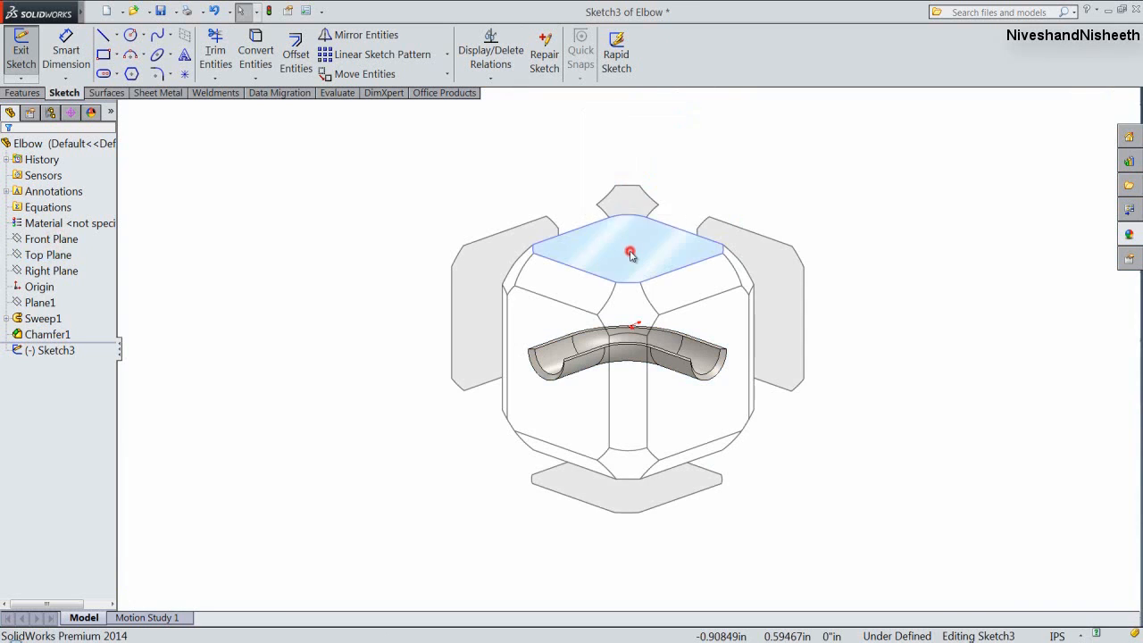
click(630, 254)
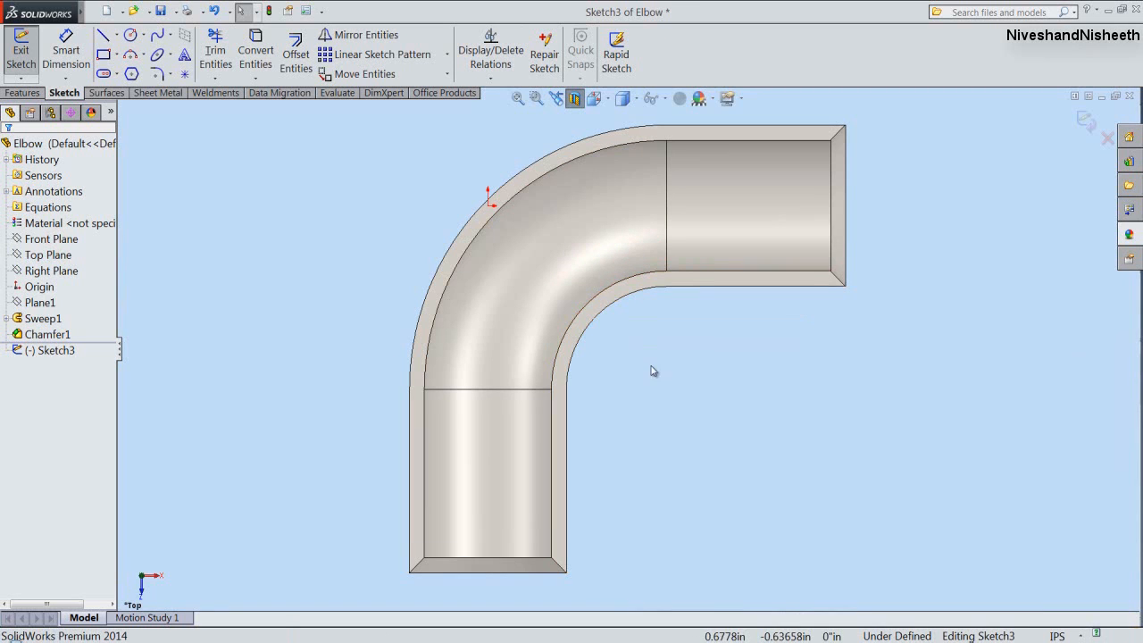
click(658, 401)
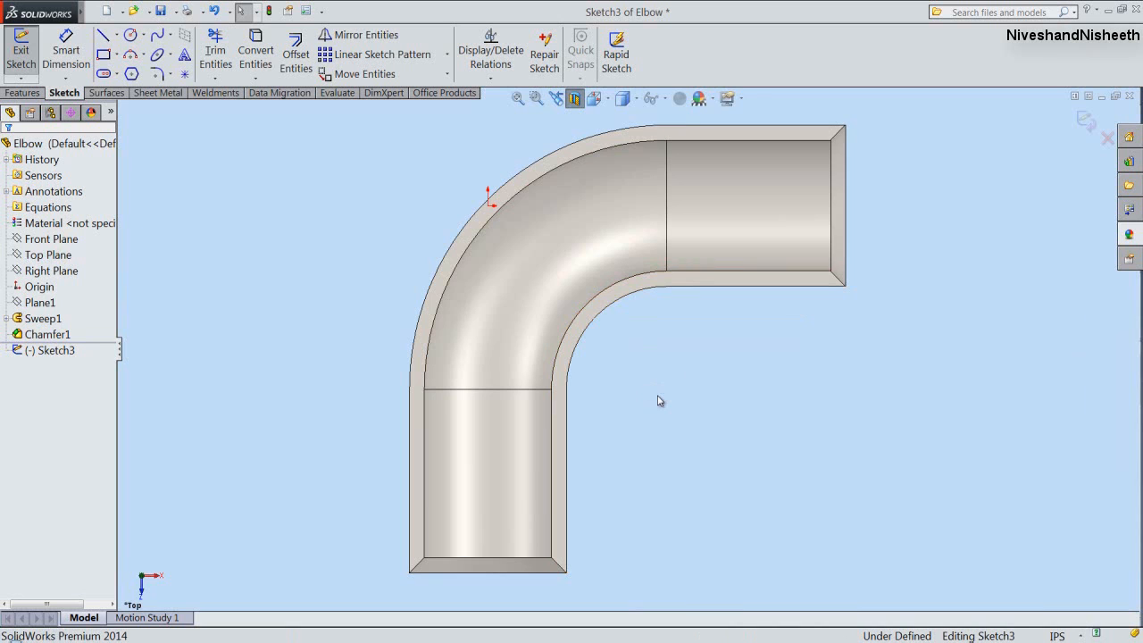
key(alt+Right)
key(alt+Right)
key(alt+Right)
key(alt+Right)
key(alt+Right)
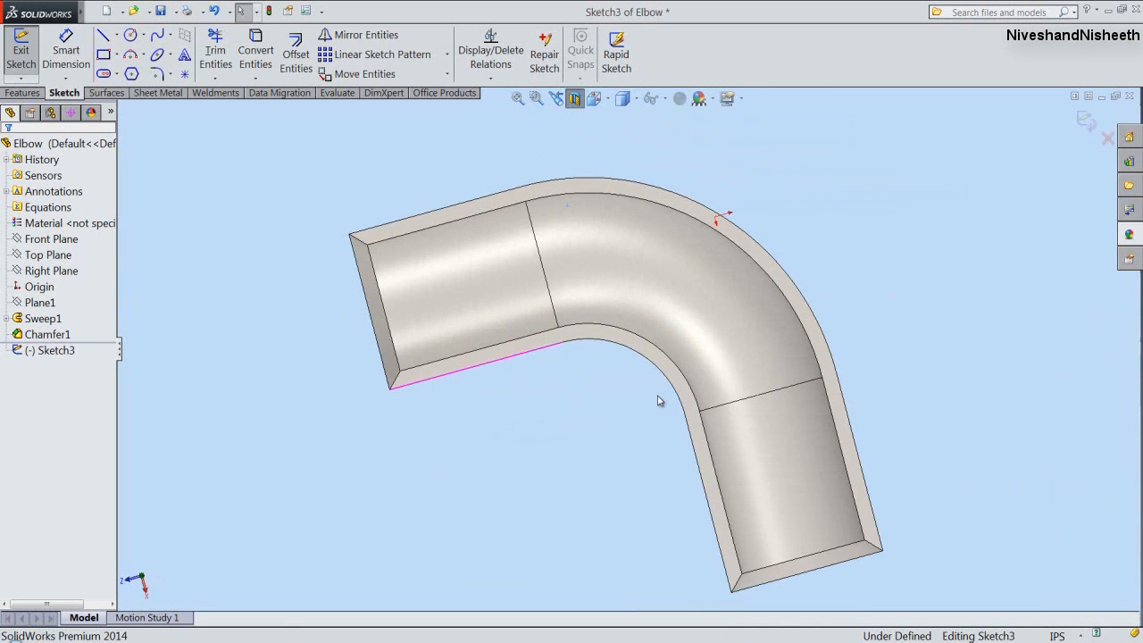
key(alt+Right)
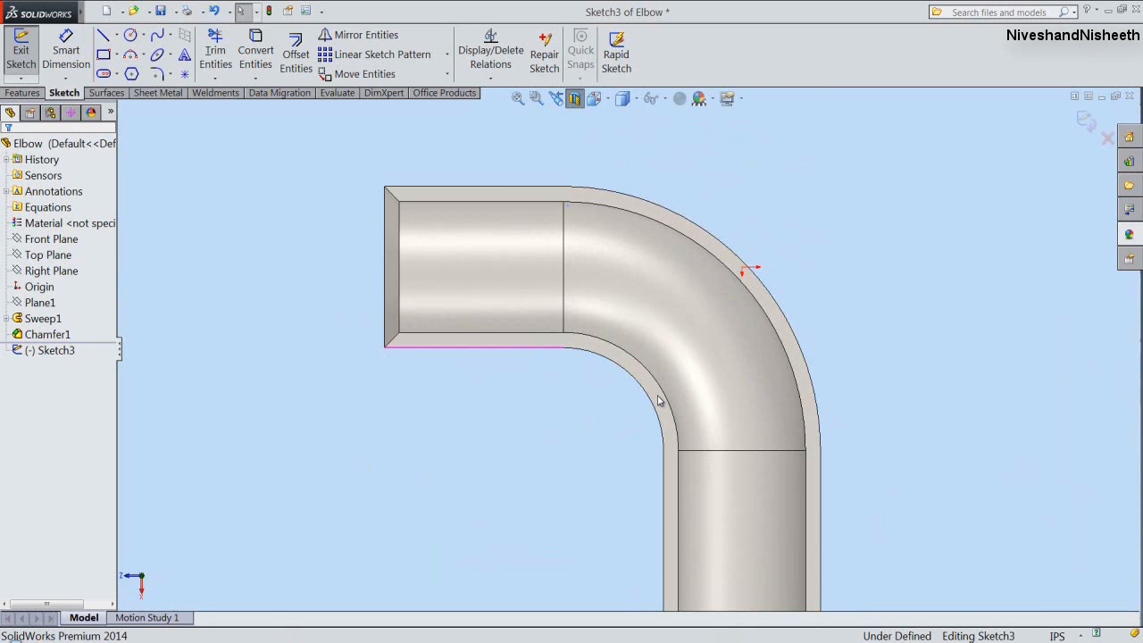
Create intersection curves in the sketch where the whole Elbow part crosses the Top Plane.
click(268, 79)
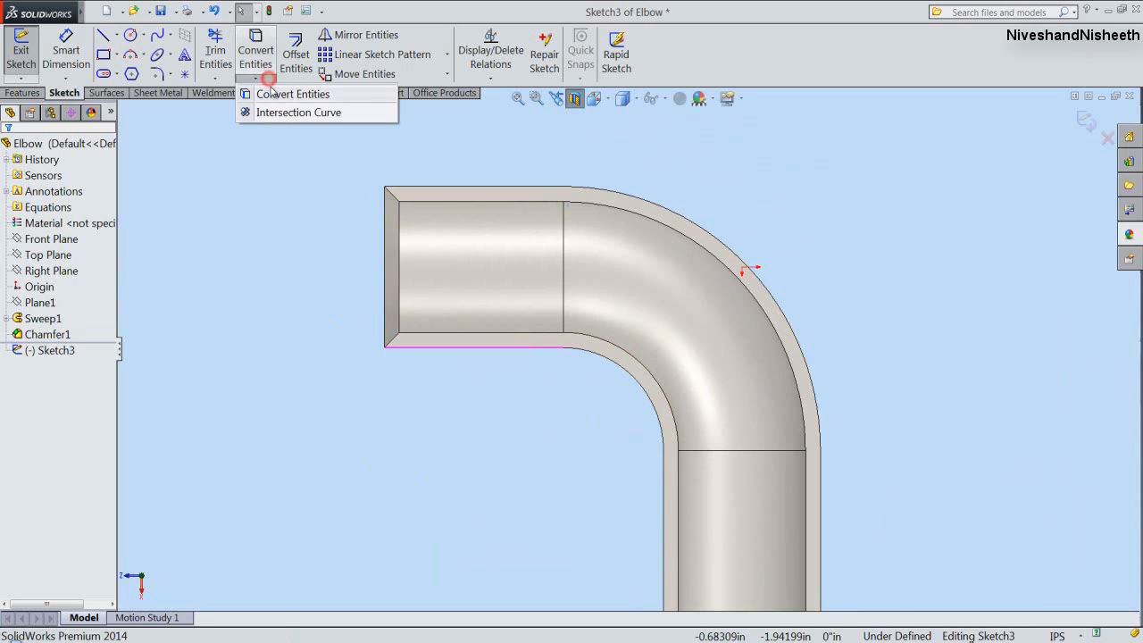
click(291, 113)
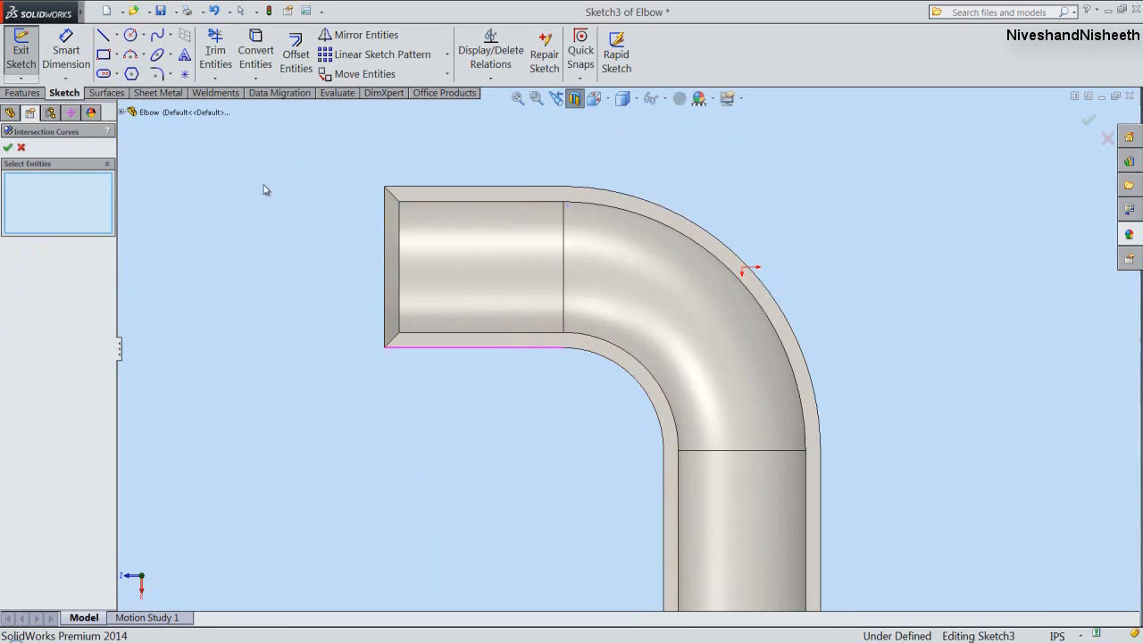
click(147, 113)
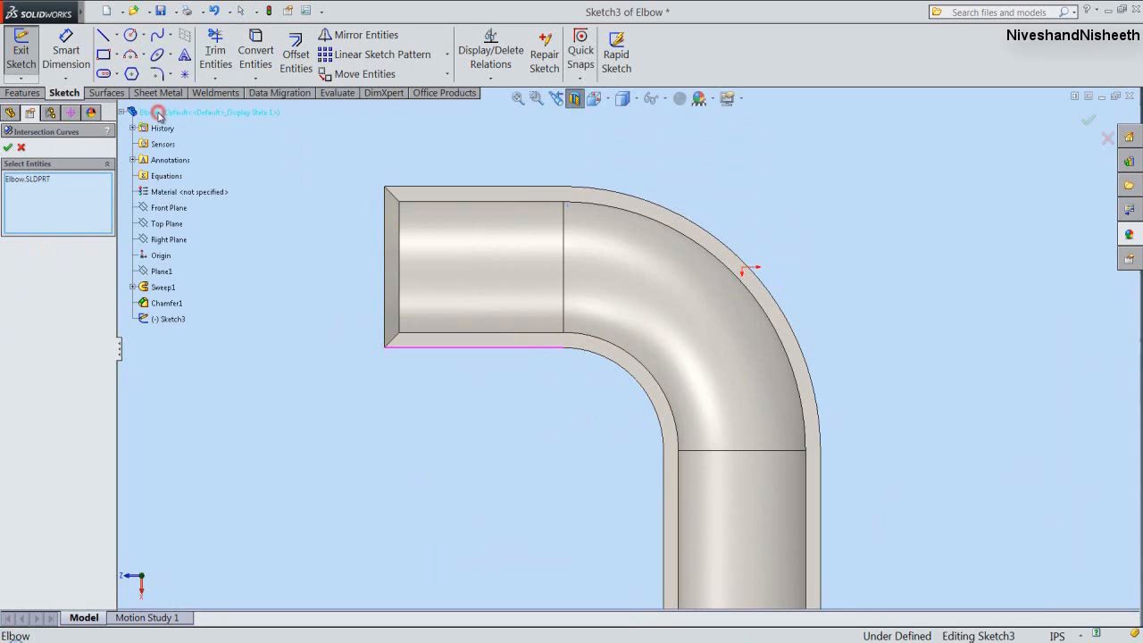
click(8, 147)
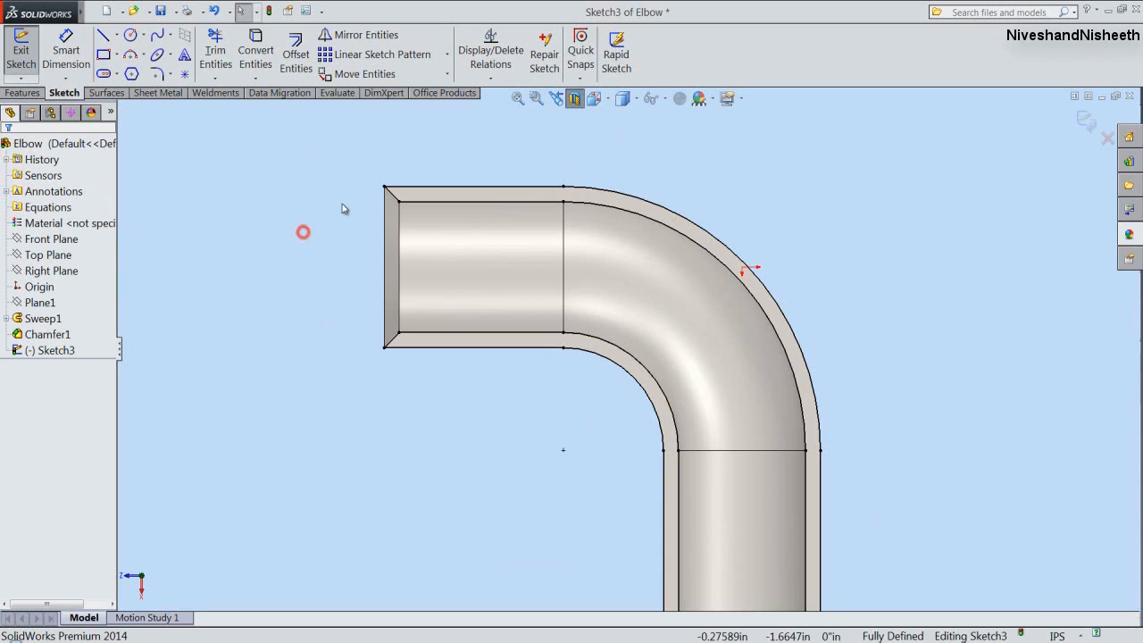
key(z)
key(z)
mouse_move(364, 184)
mouse_down()
mouse_move(671, 375)
mouse_move(777, 531)
mouse_up()
click(822, 487)
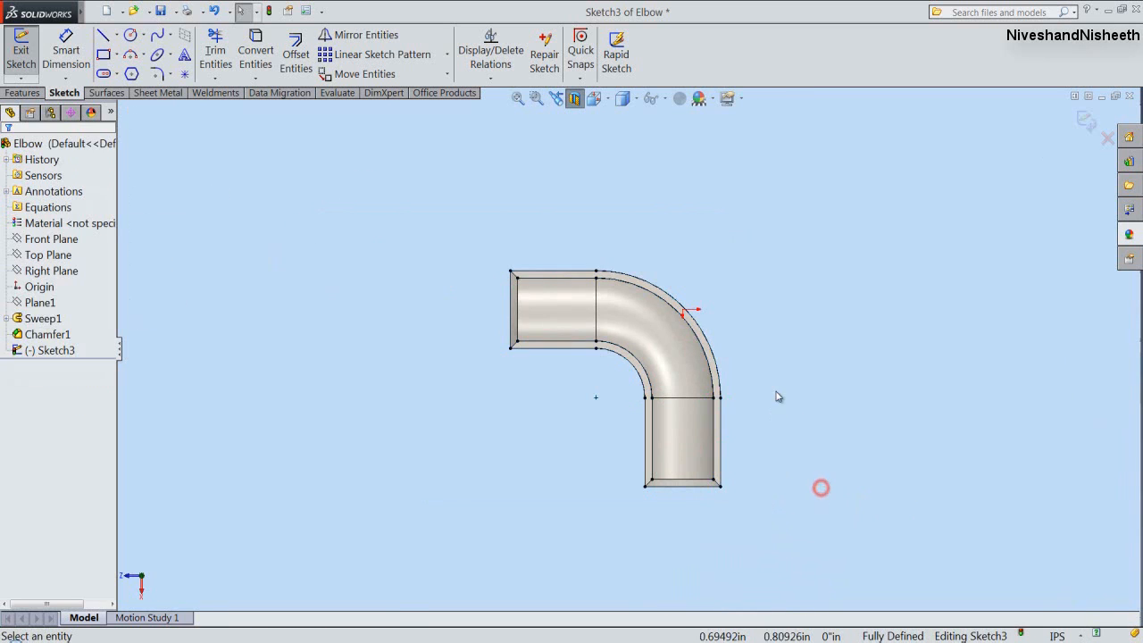
click(775, 391)
scroll(529, 313, down, 5)
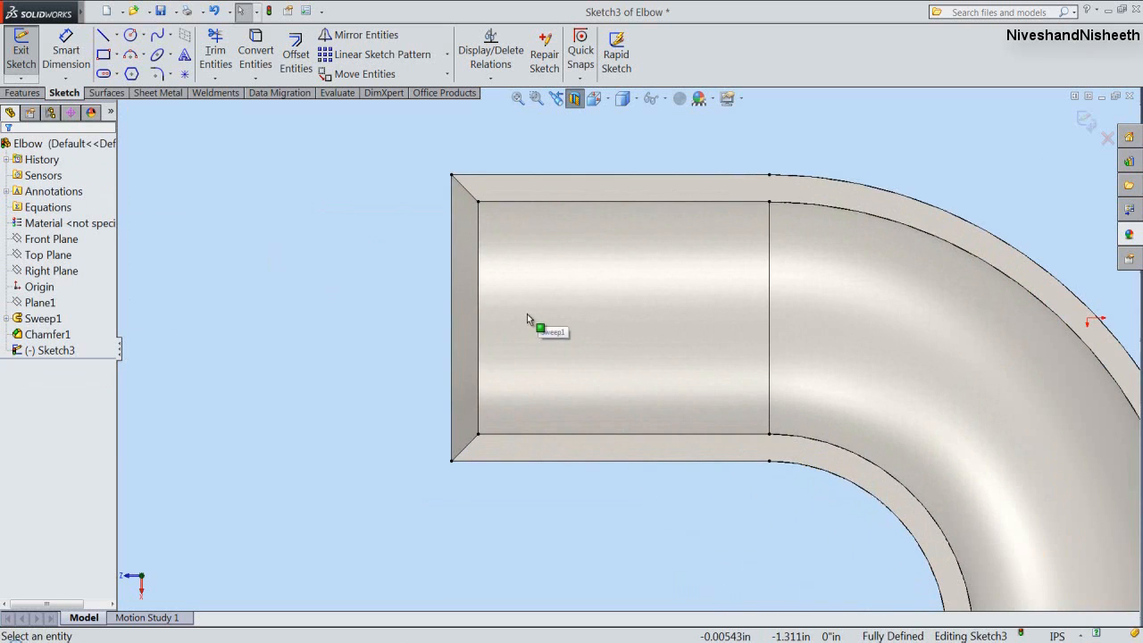
click(399, 228)
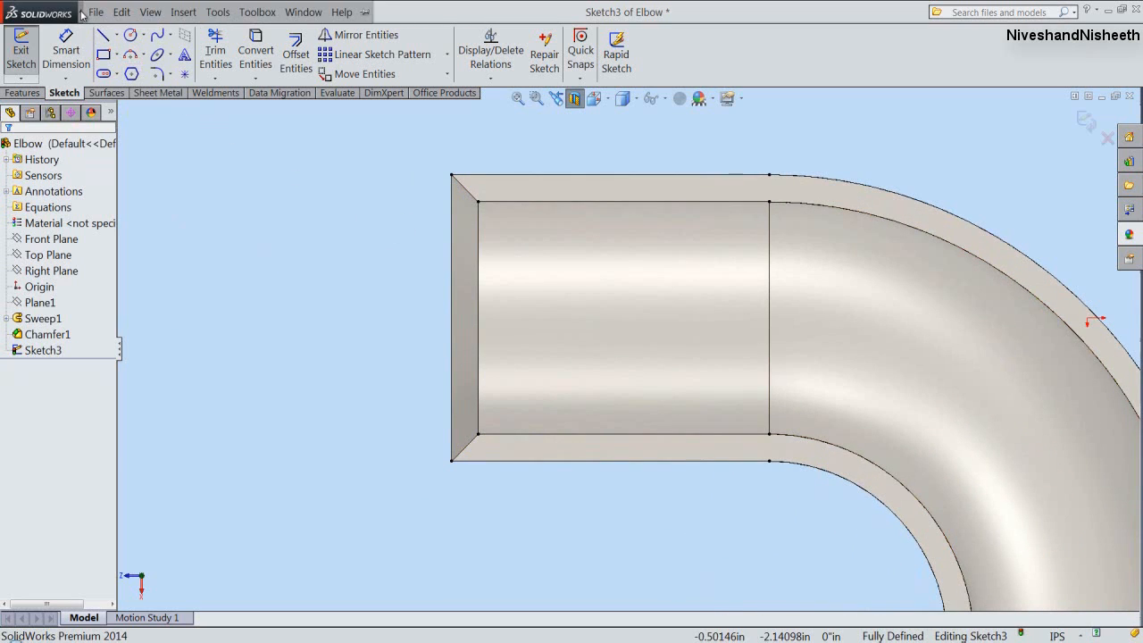
Switch to the open sketch of the BSP Thread Profile part.
click(95, 12)
mouse_move(303, 13)
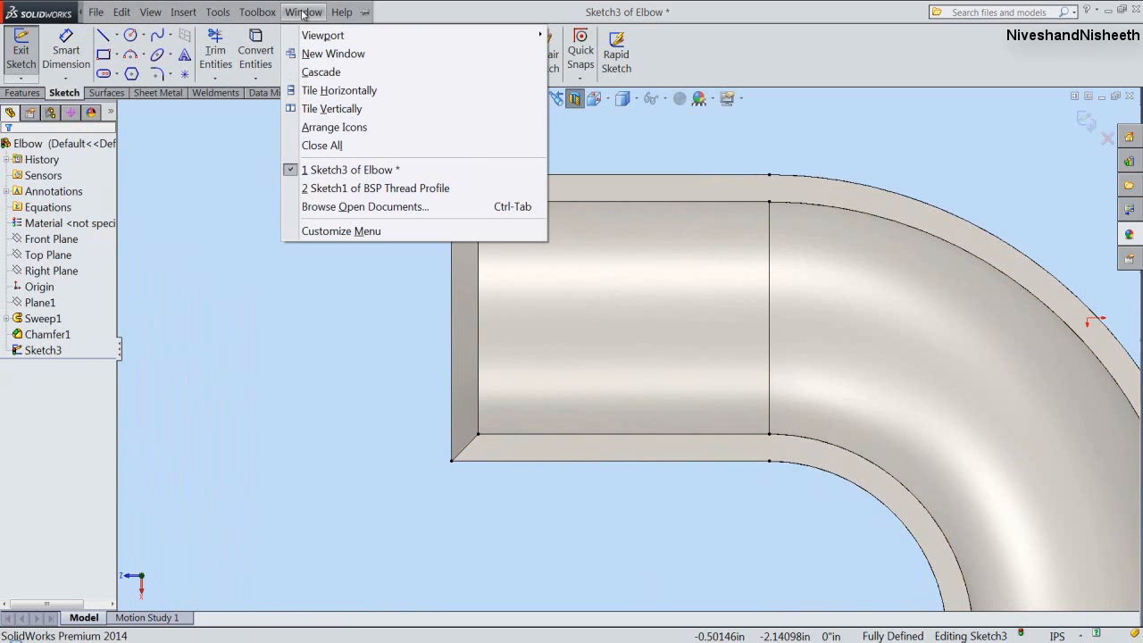
click(358, 189)
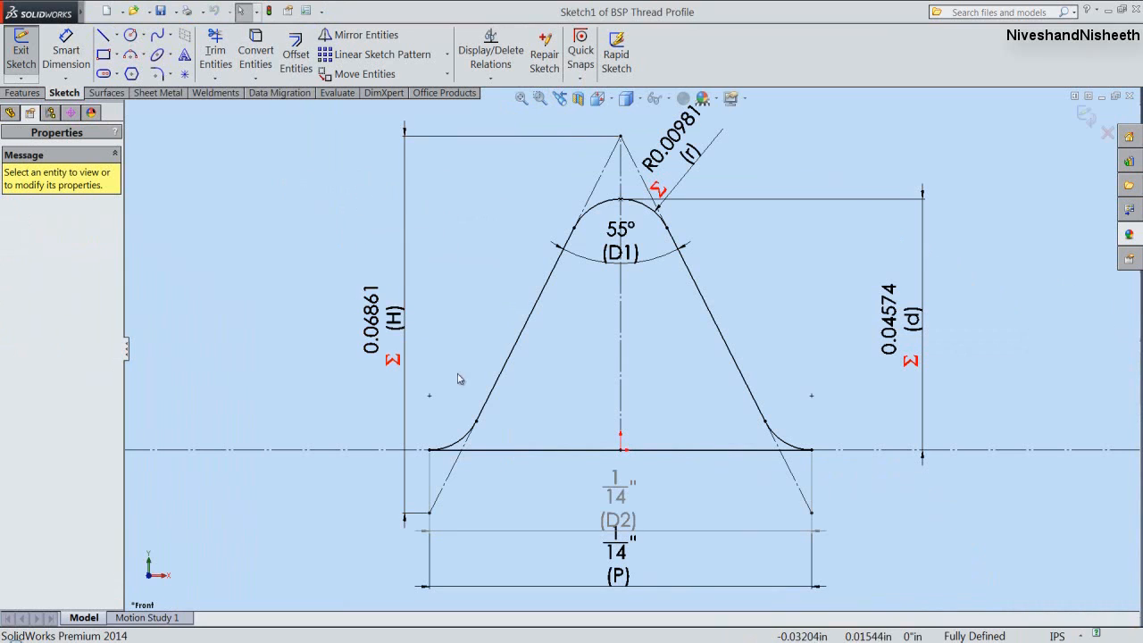
Copy the closed thread outline, made of the crest arc, both root arcs, both slanted flanks and the base line.
click(460, 379)
click(465, 439)
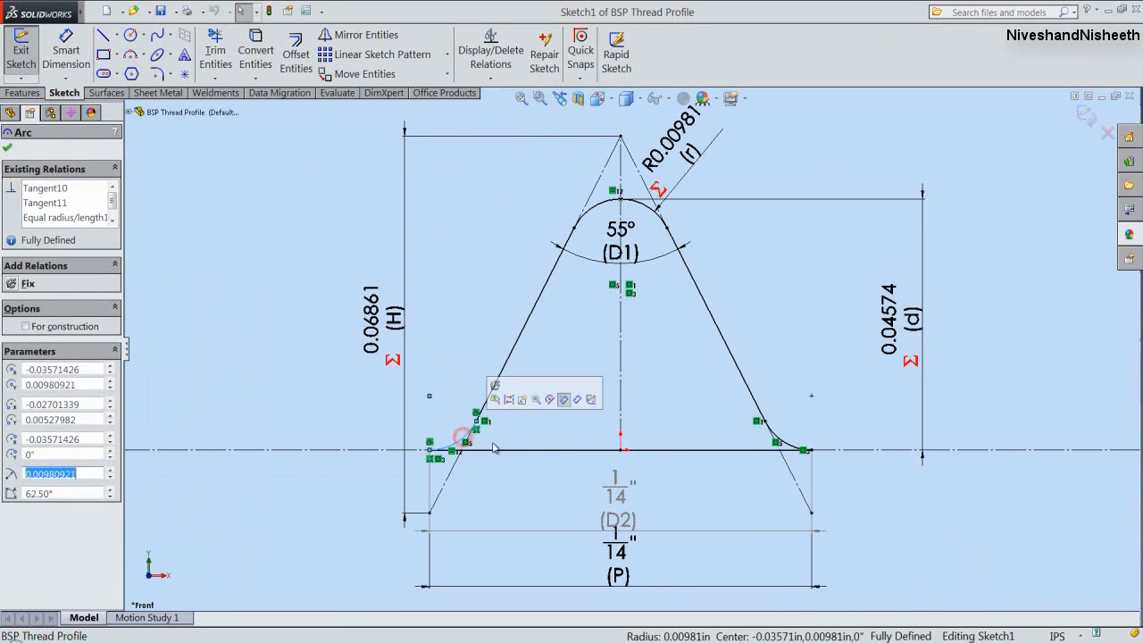
ctrl+click(503, 453)
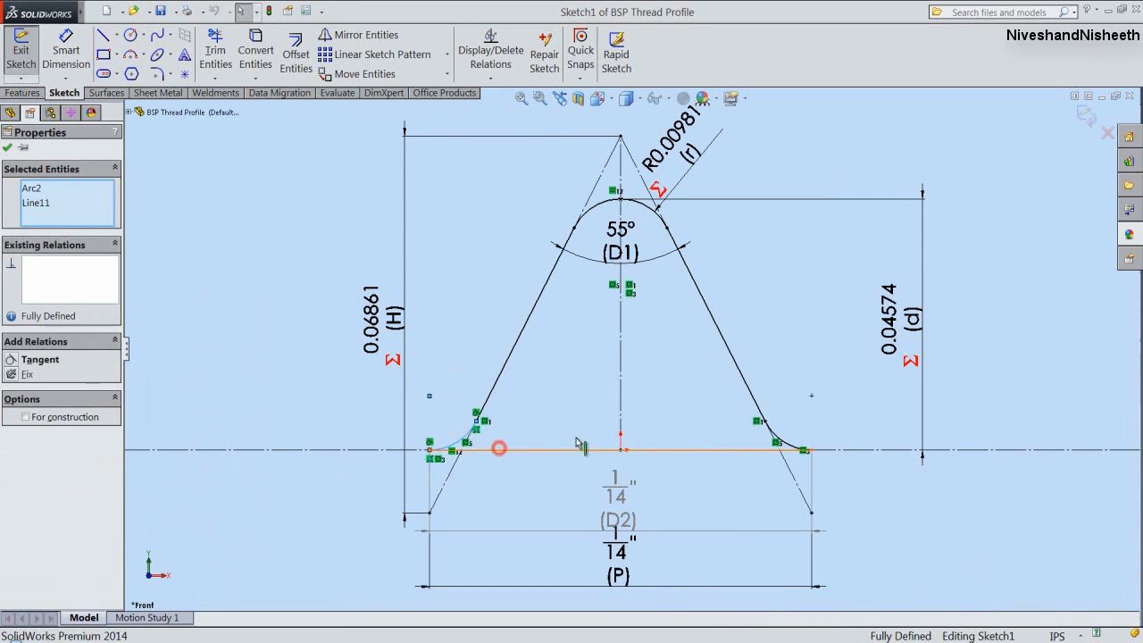
ctrl+click(783, 437)
ctrl+click(736, 359)
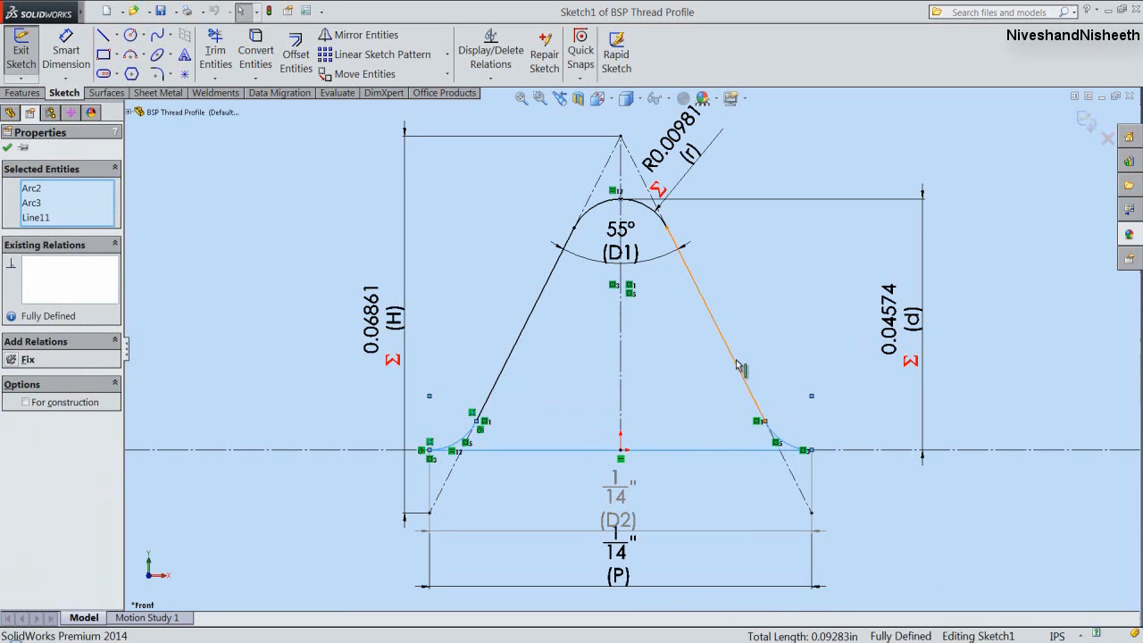
ctrl+click(650, 204)
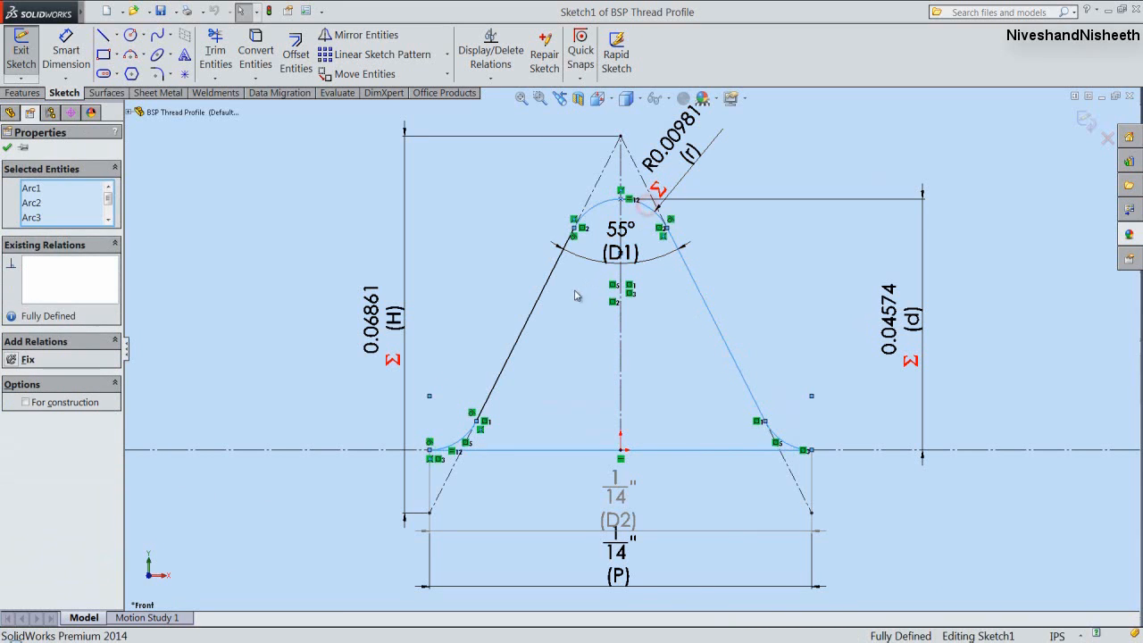
ctrl+click(537, 306)
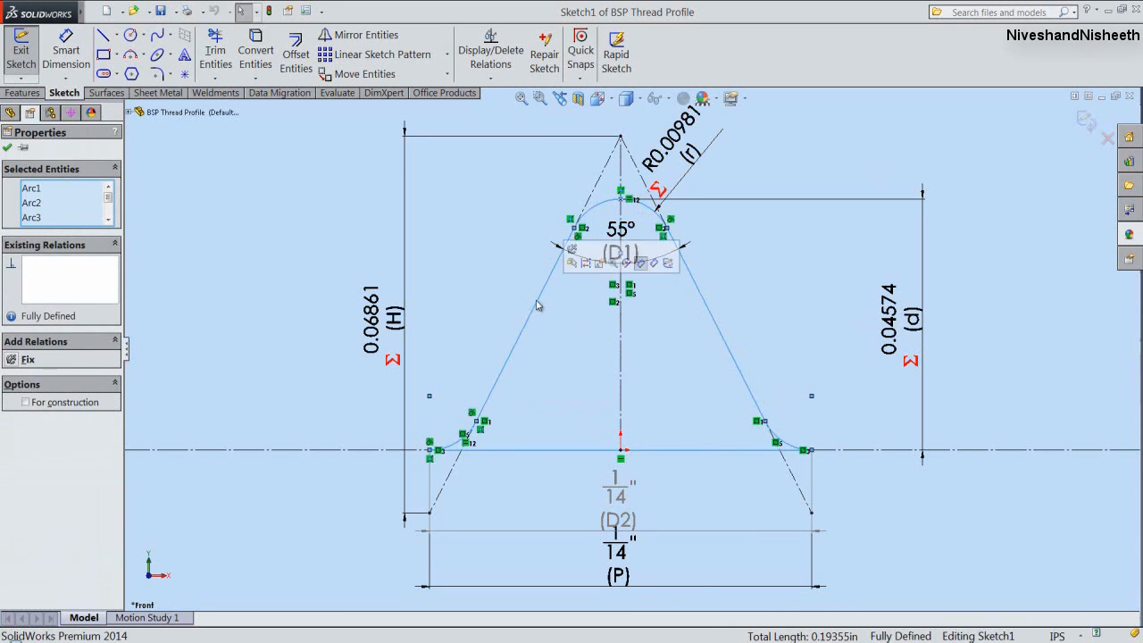
click(122, 11)
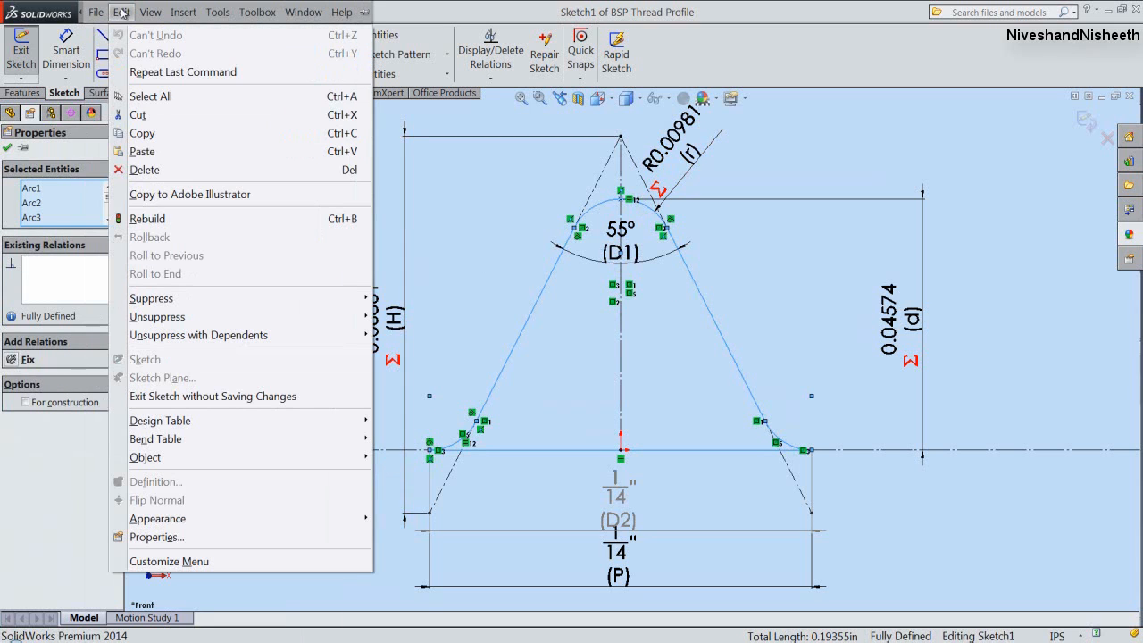
click(146, 133)
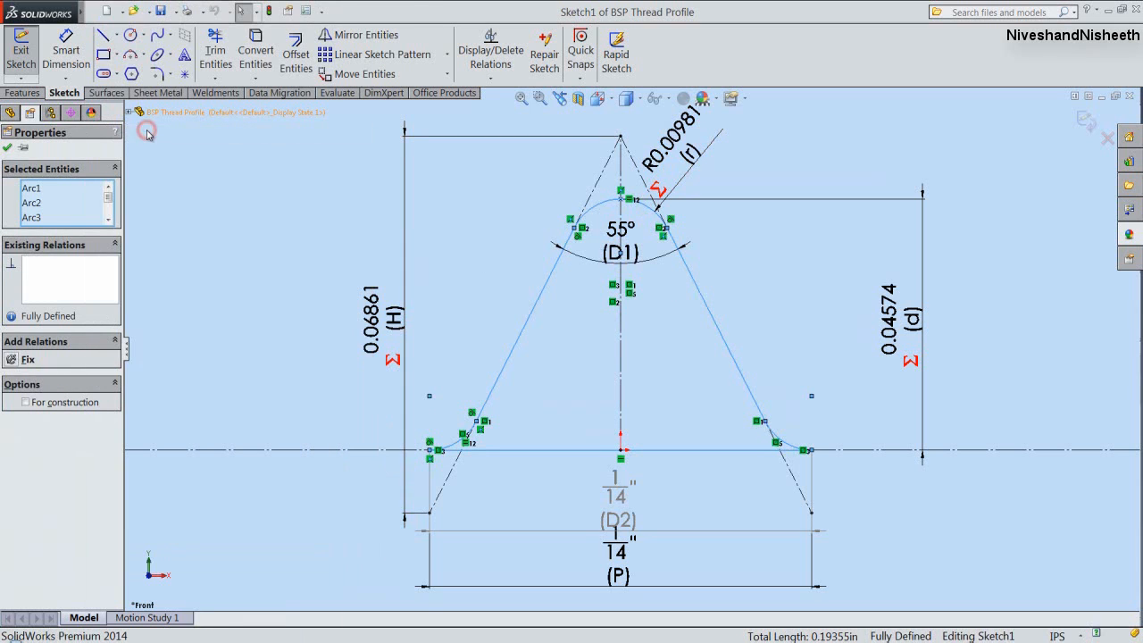
Return to the open sketch of the Elbow part and paste the copied thread outline beside the elbow's open end.
mouse_move(82, 12)
click(292, 12)
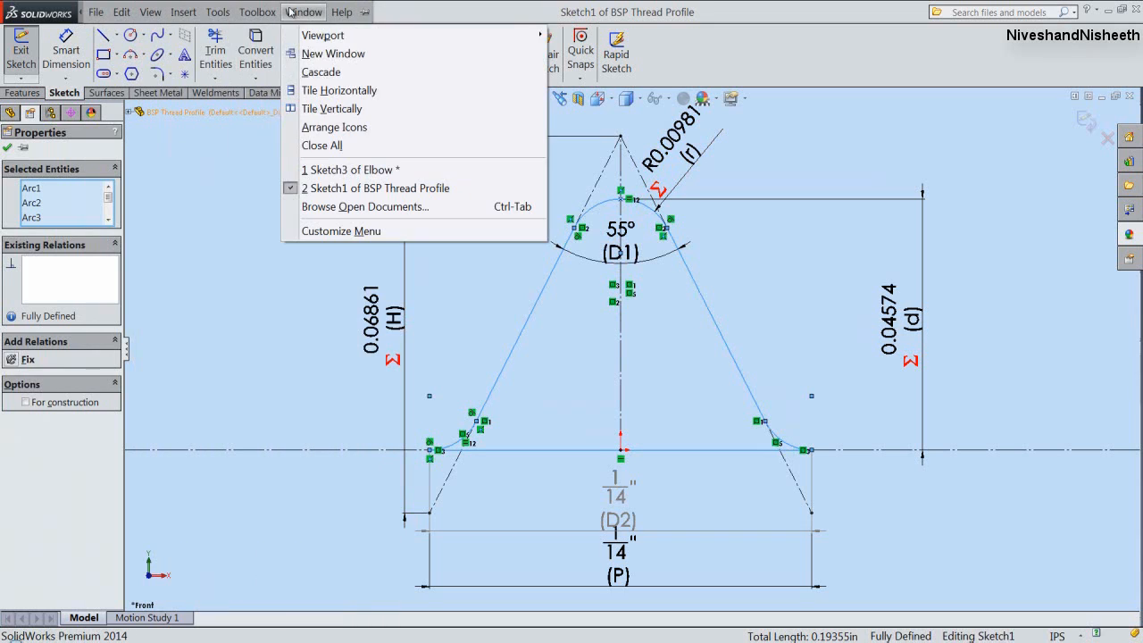
click(348, 171)
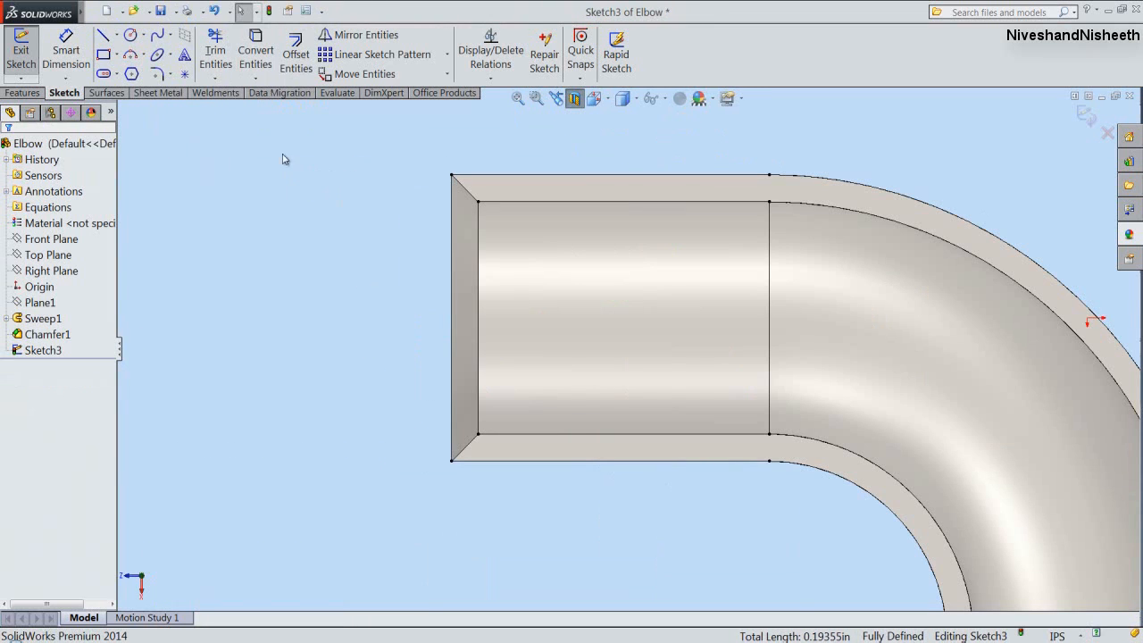
click(122, 11)
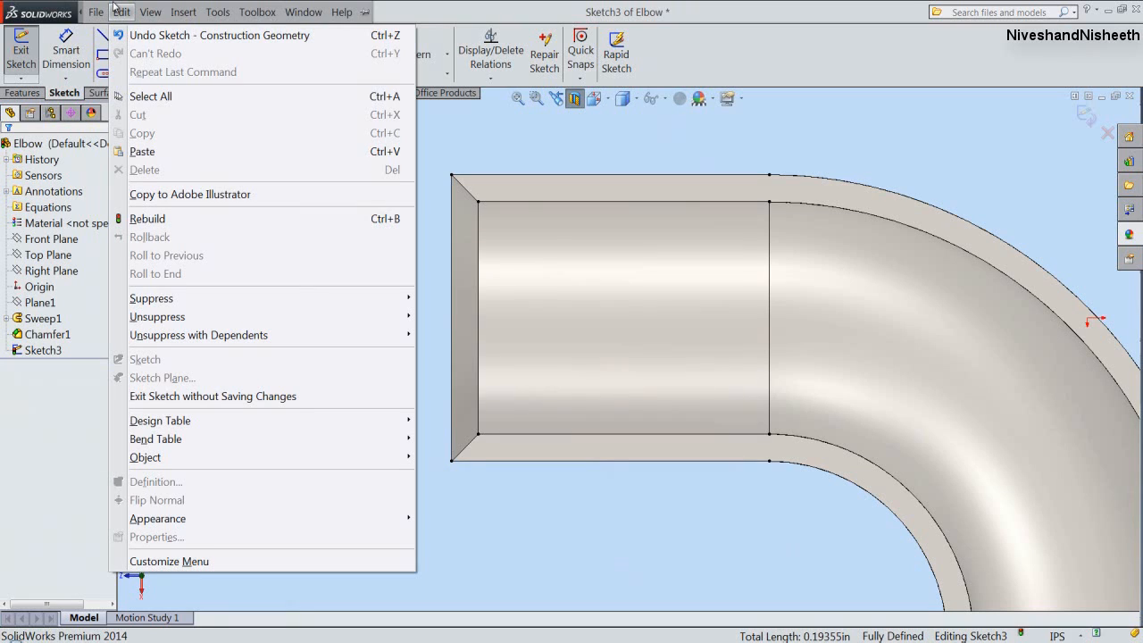
click(157, 149)
click(338, 317)
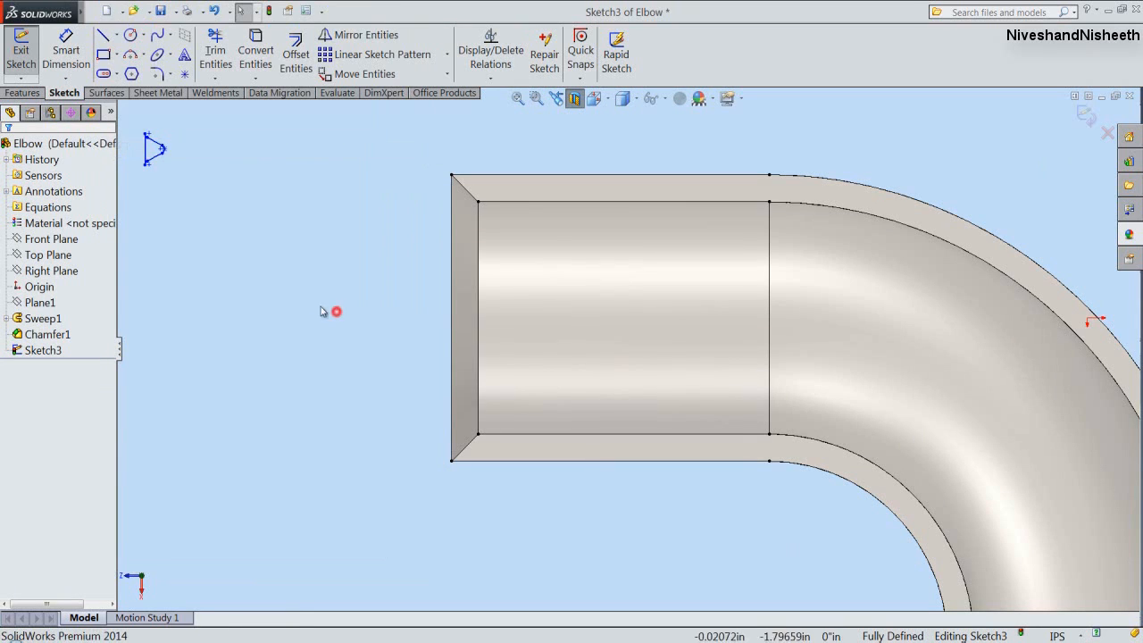
Rotate the pasted thread outline 90 degrees about the midpoint of its base line so the crest points up.
scroll(134, 136, down, 3)
scroll(134, 136, down, 2)
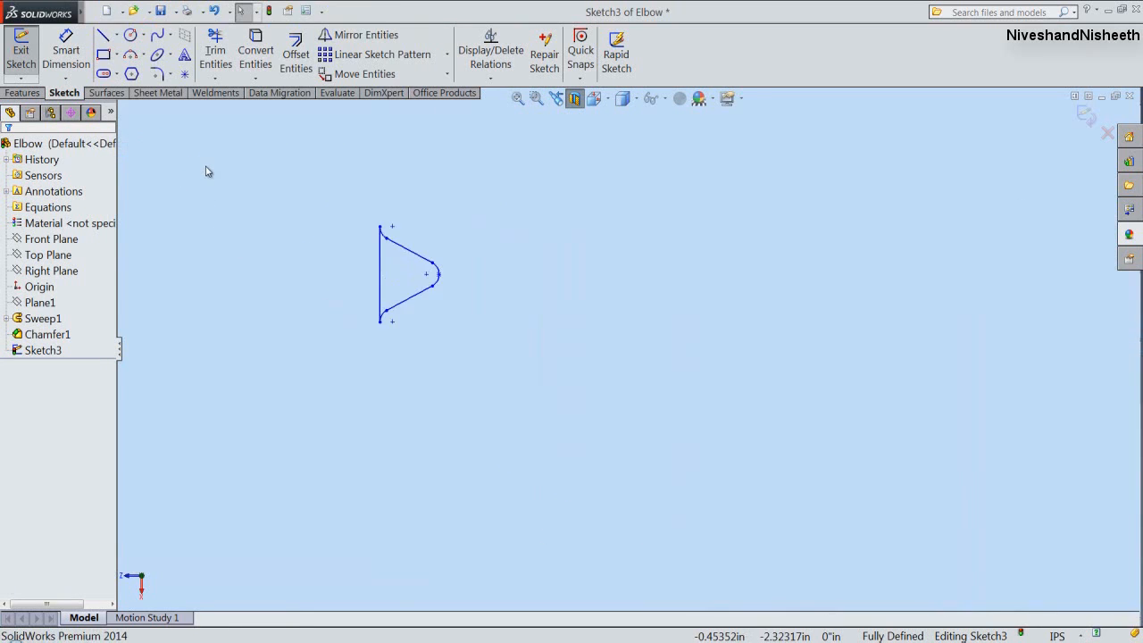
click(448, 75)
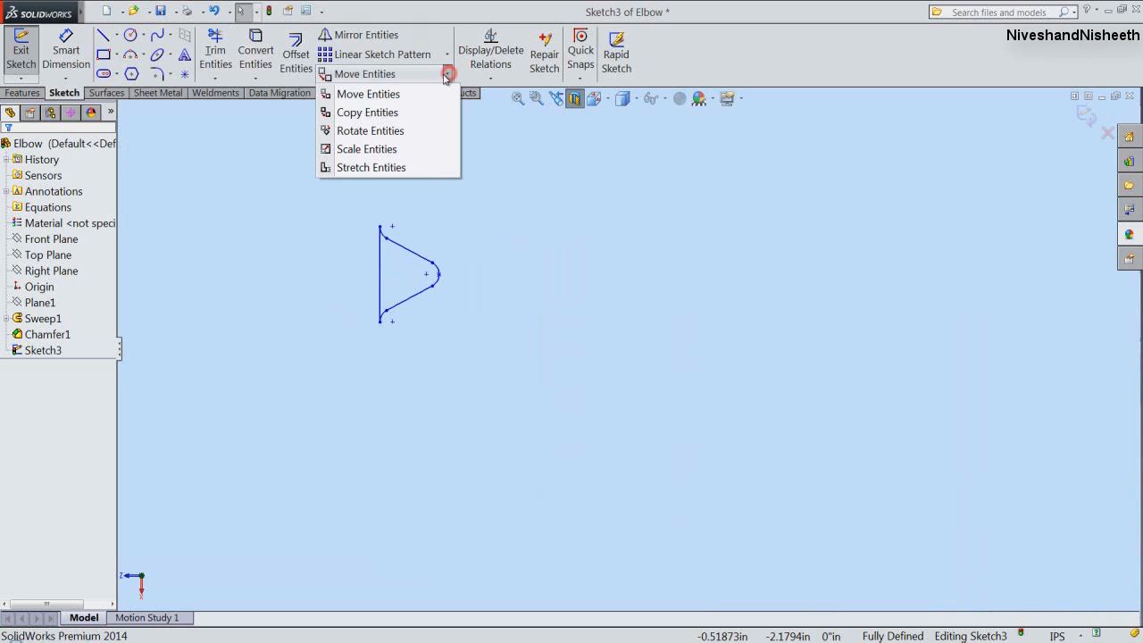
click(386, 132)
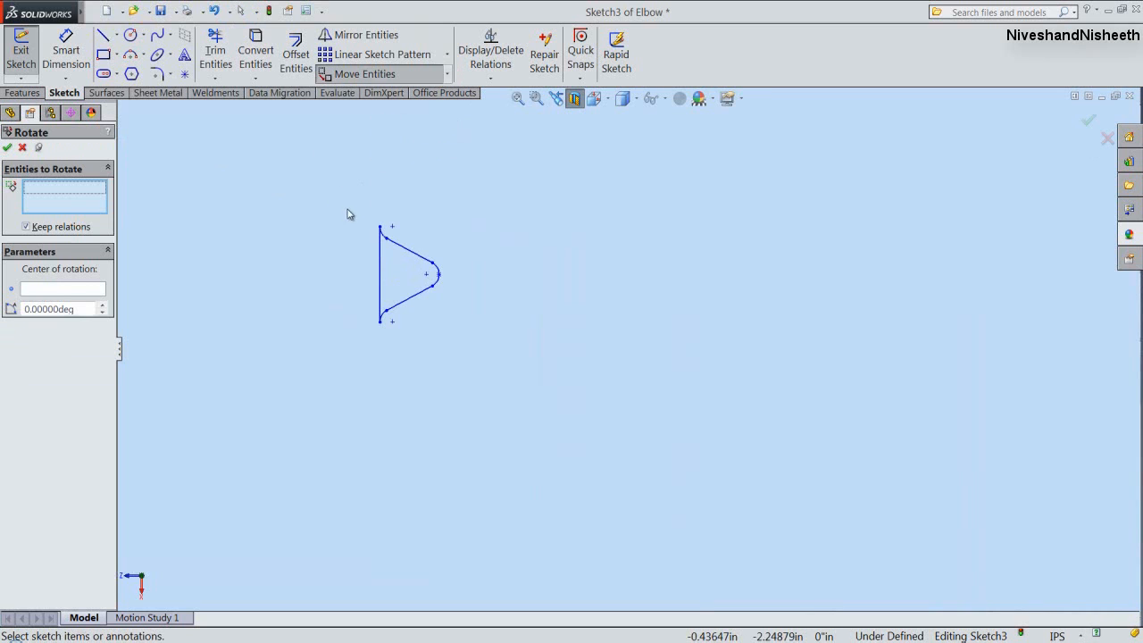
drag(349, 211, 489, 369)
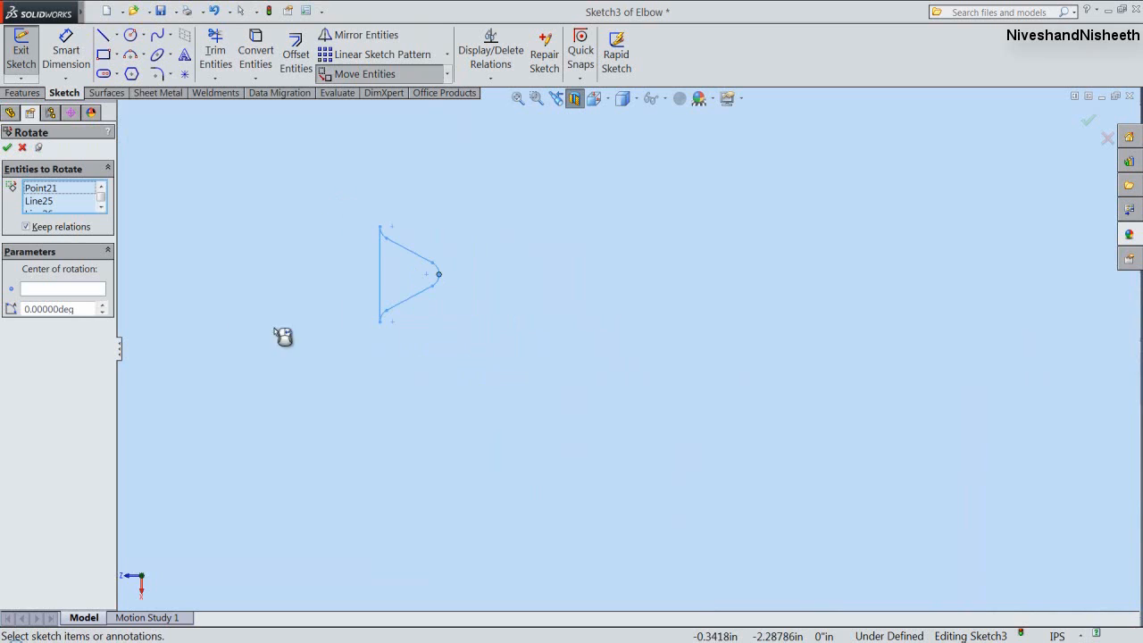
click(82, 291)
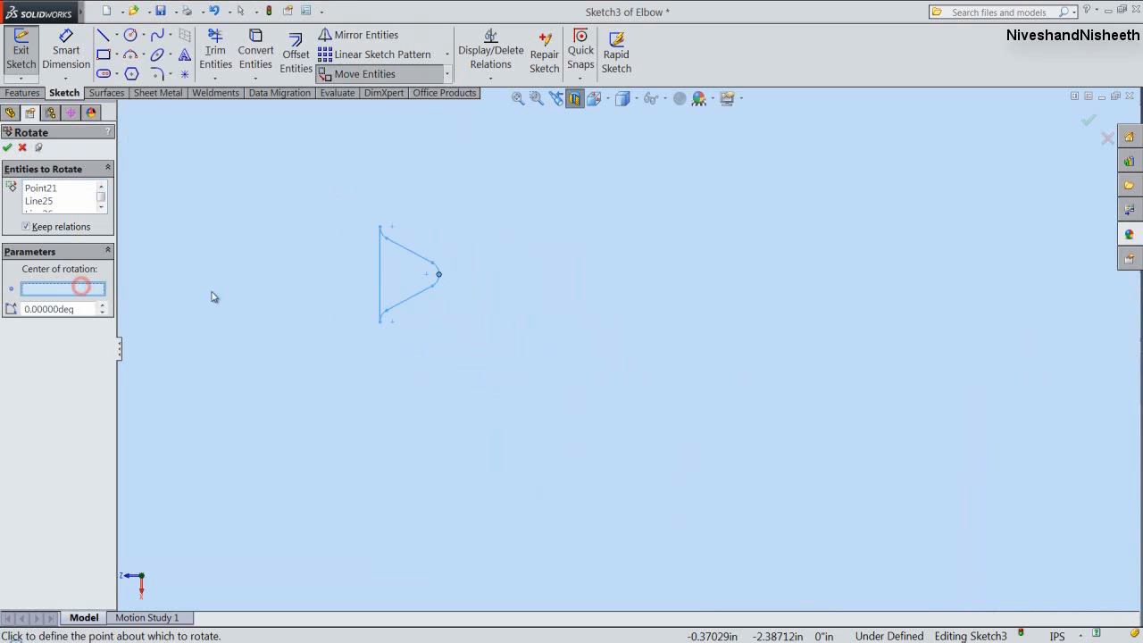
click(379, 275)
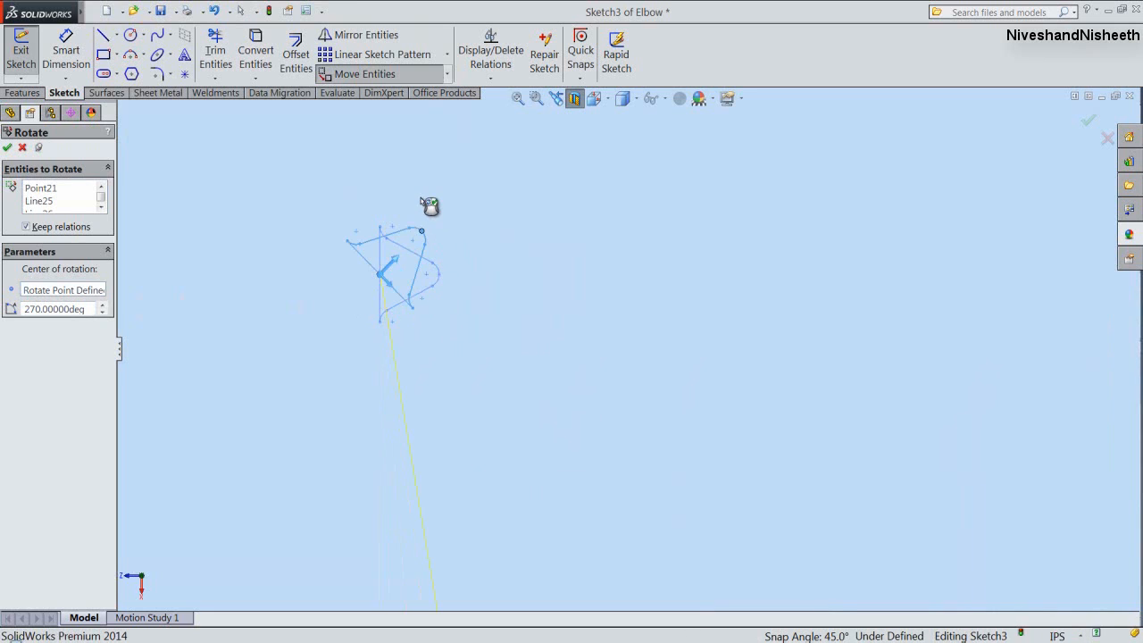
click(370, 173)
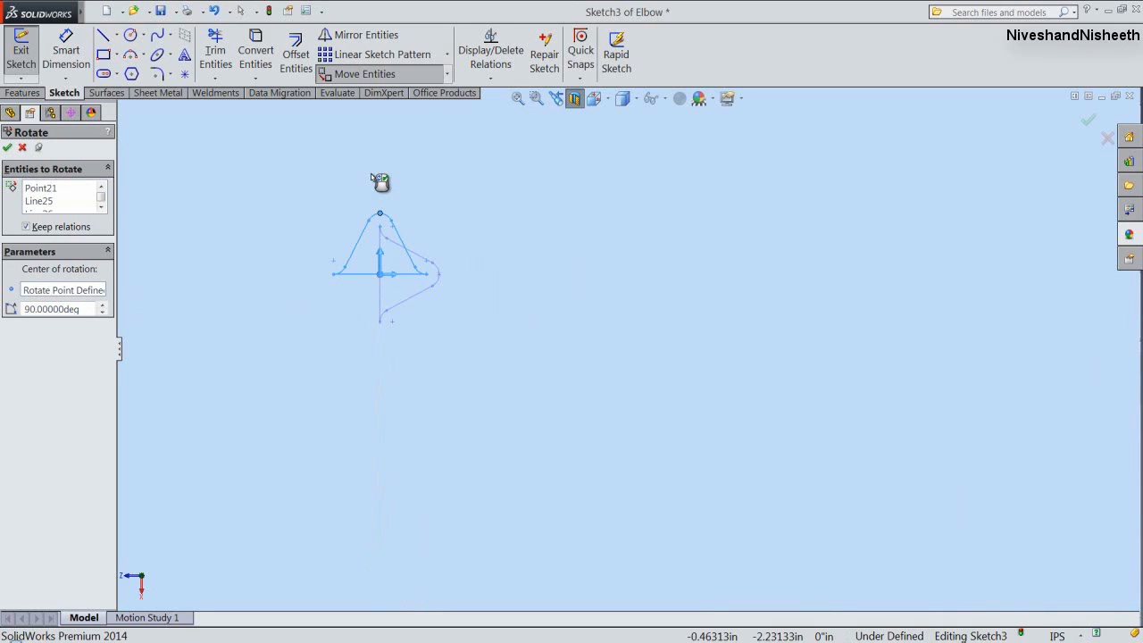
right_click(371, 173)
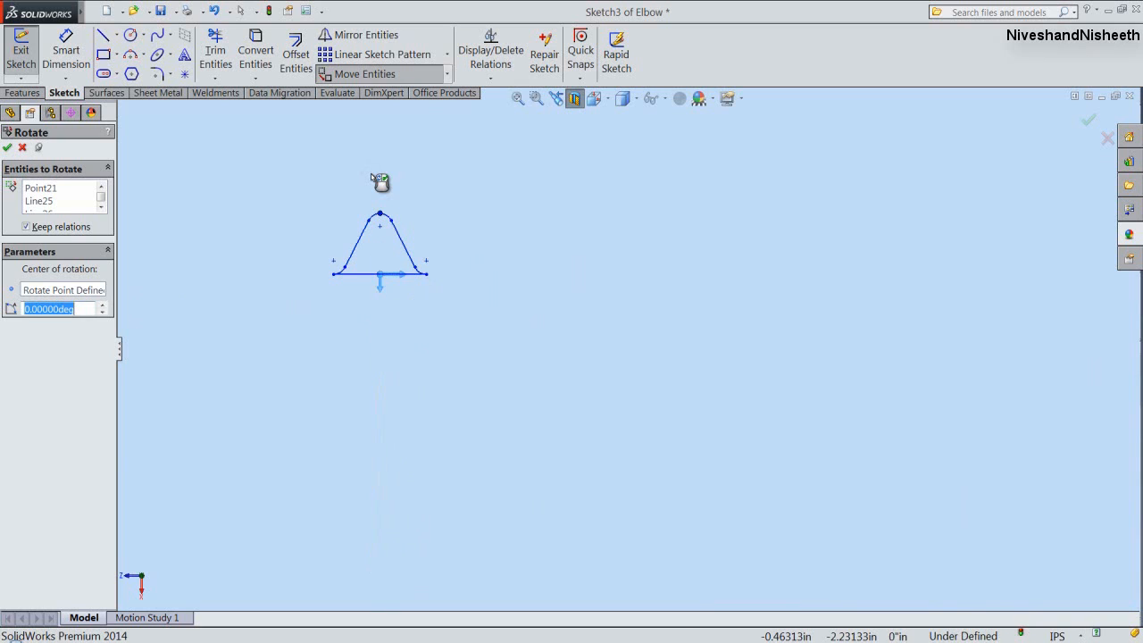
click(371, 173)
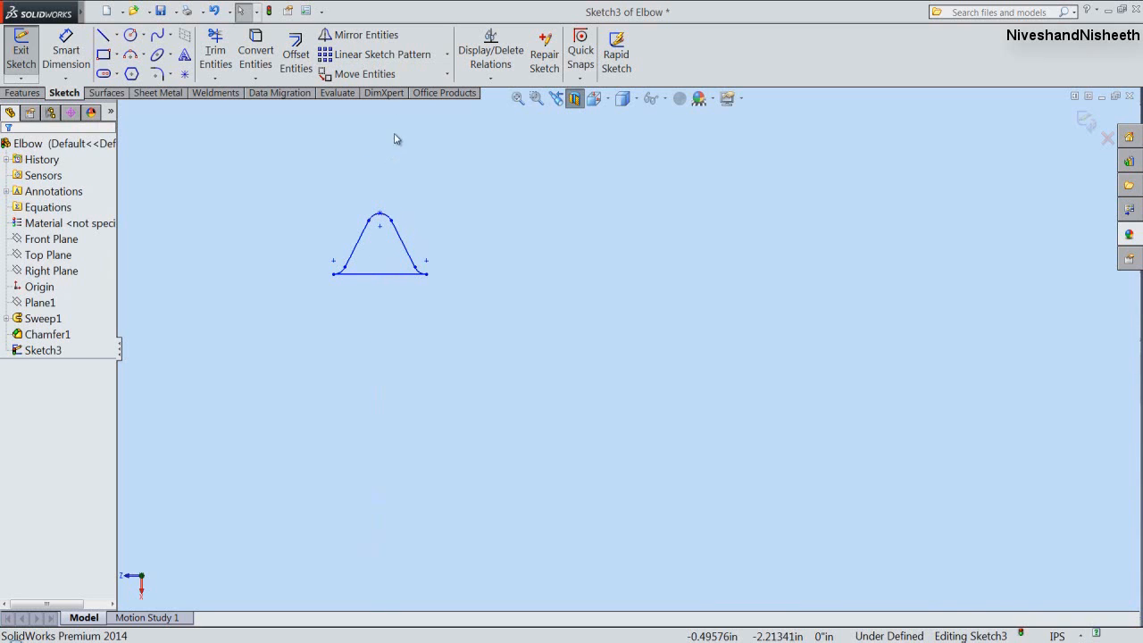
Move the thread outline from its base line midpoint onto the upper inner corner of the chamfer at the open end.
click(375, 74)
drag(304, 182, 438, 313)
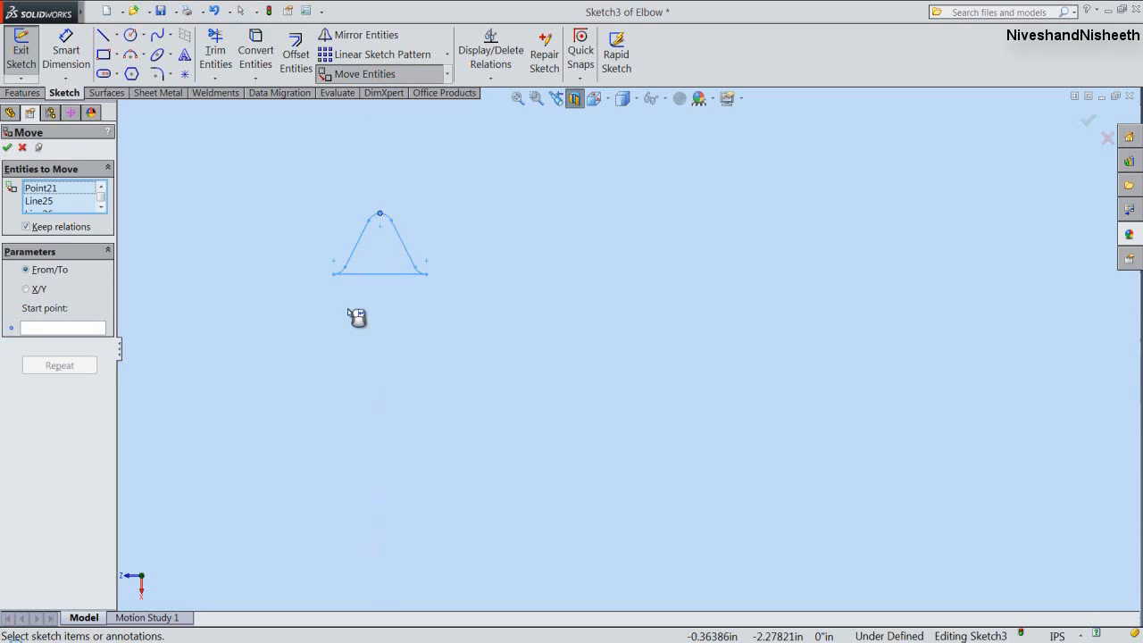
click(72, 330)
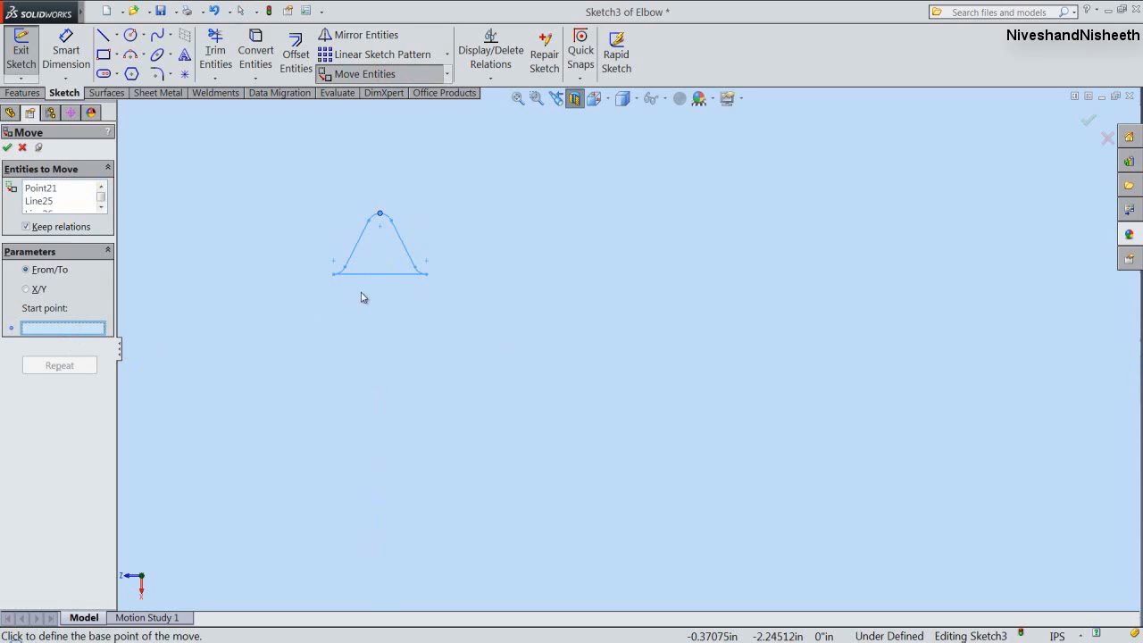
click(380, 276)
scroll(339, 301, up, 5)
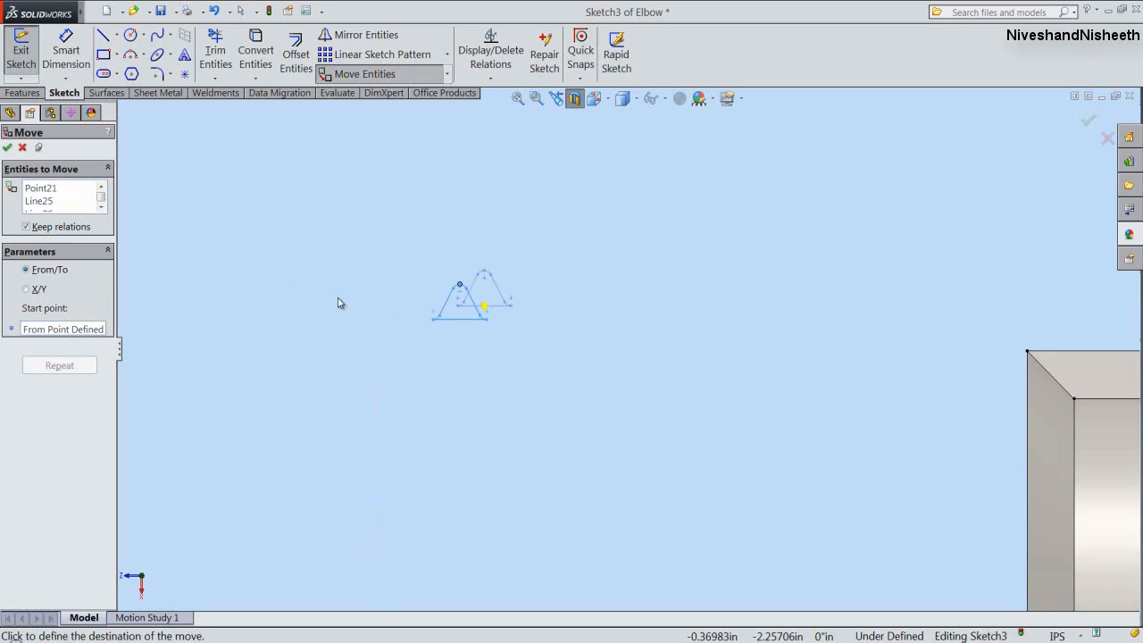
scroll(884, 399, down, 6)
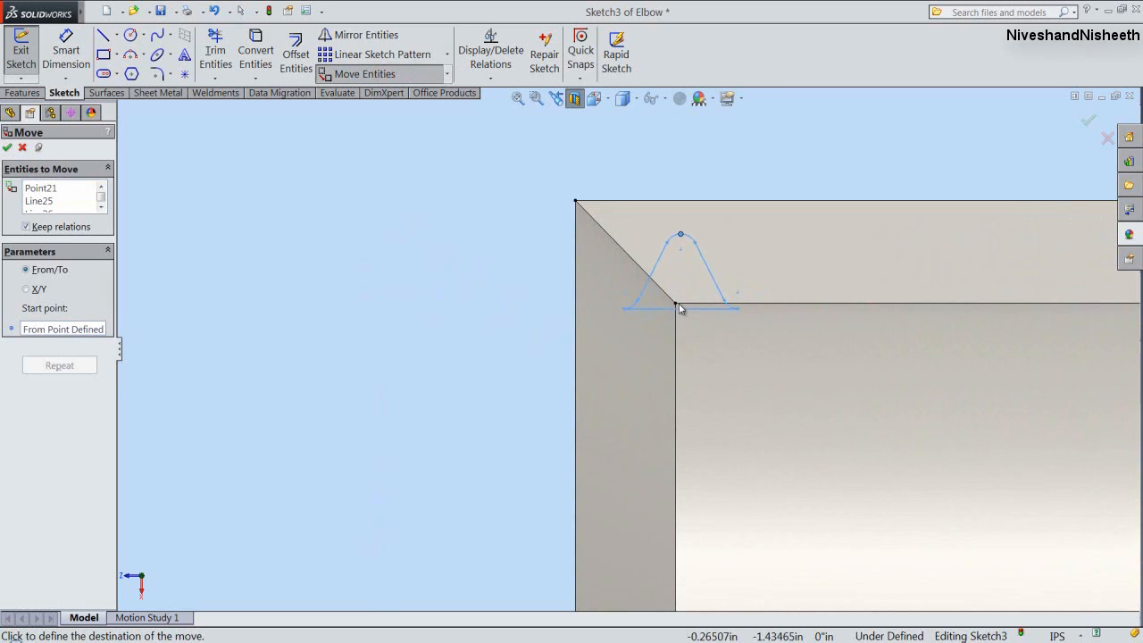
click(675, 305)
key(Escape)
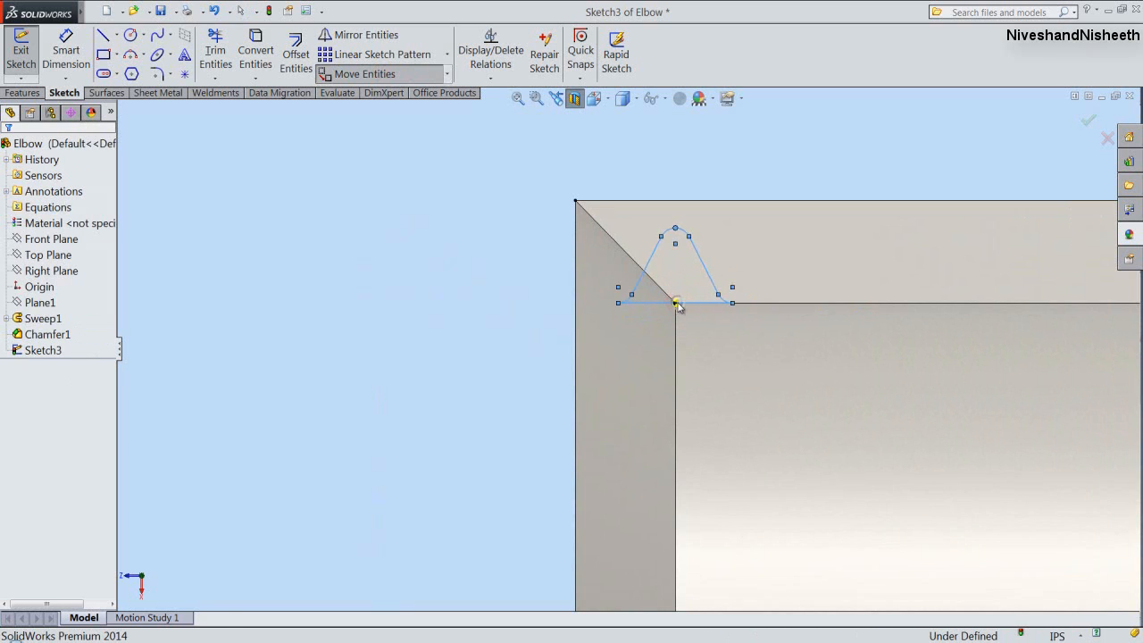
Apply a Fix relation to all entities of the placed thread outline and exit the sketch.
drag(567, 185, 749, 332)
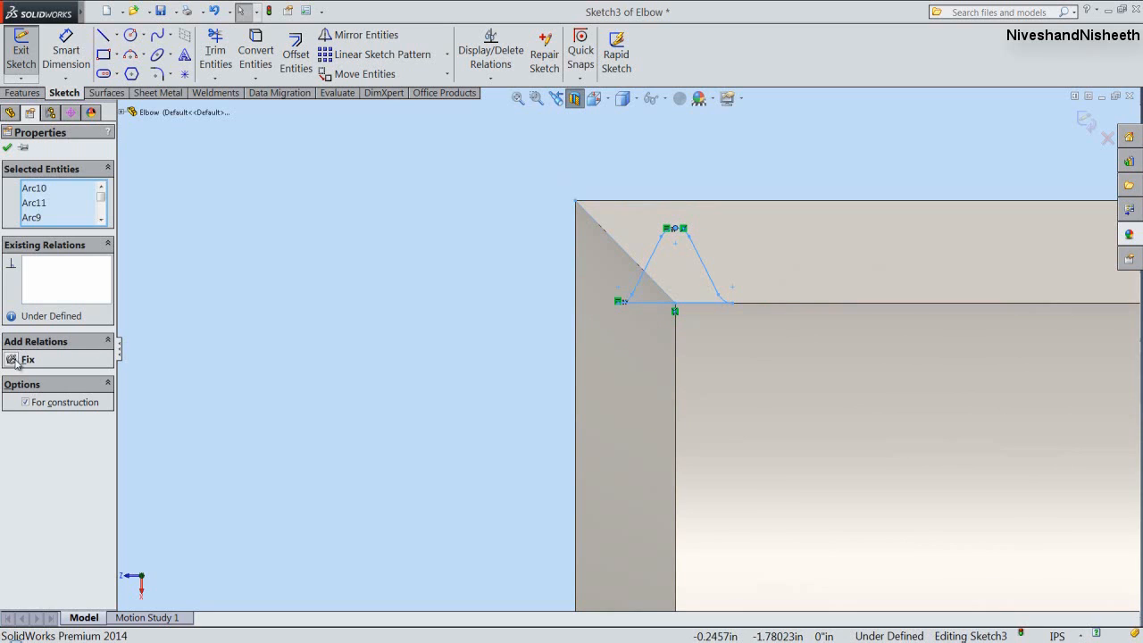
click(12, 360)
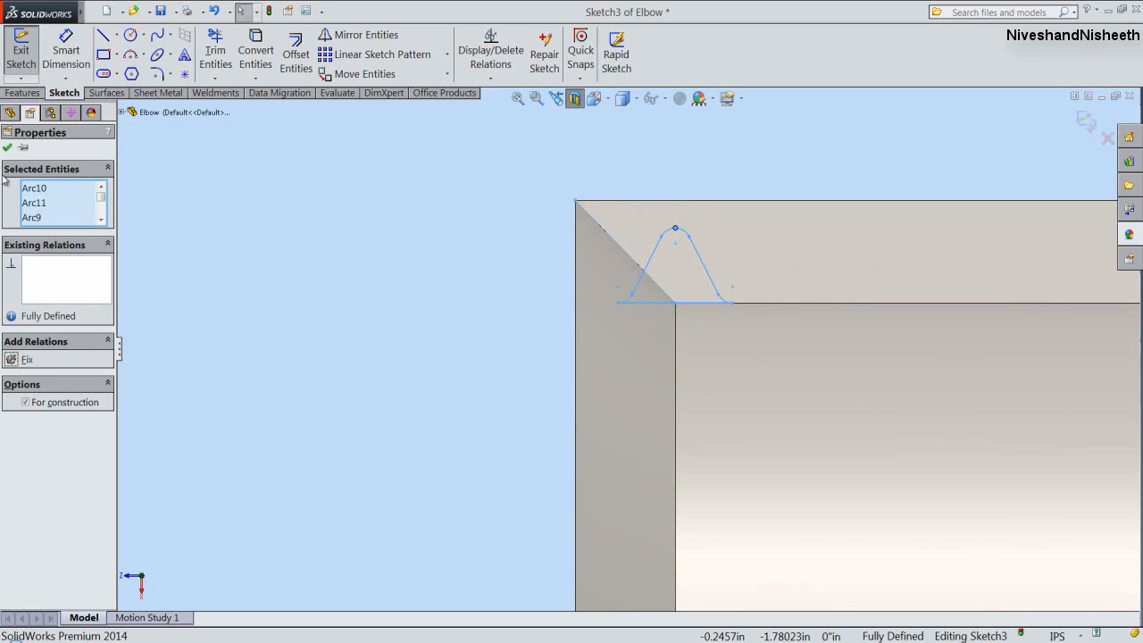
click(8, 148)
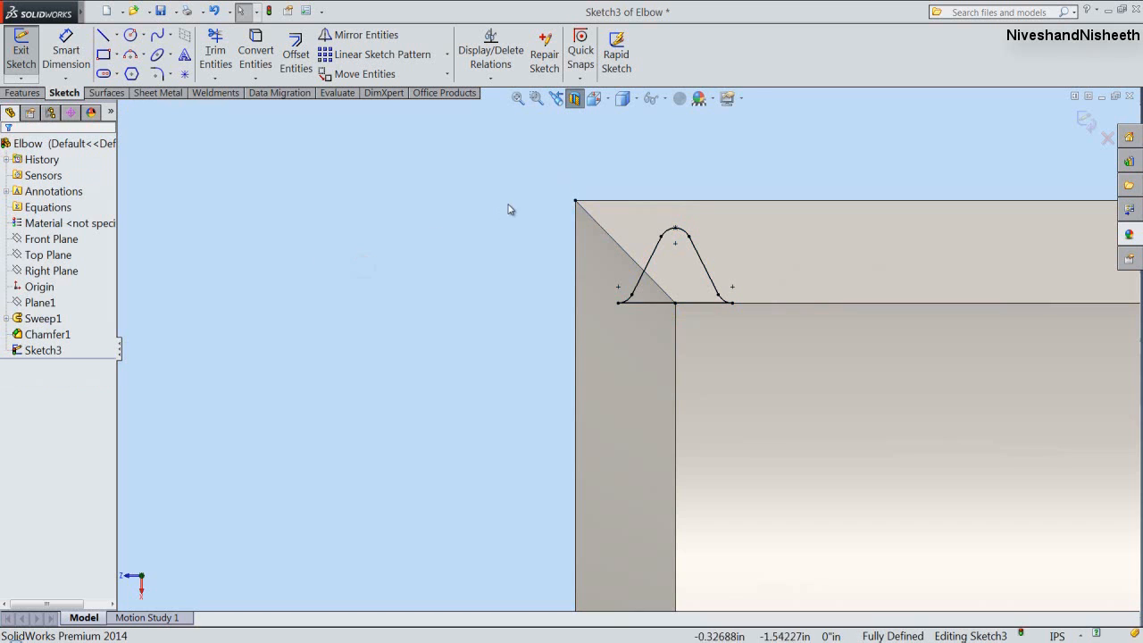
click(1086, 122)
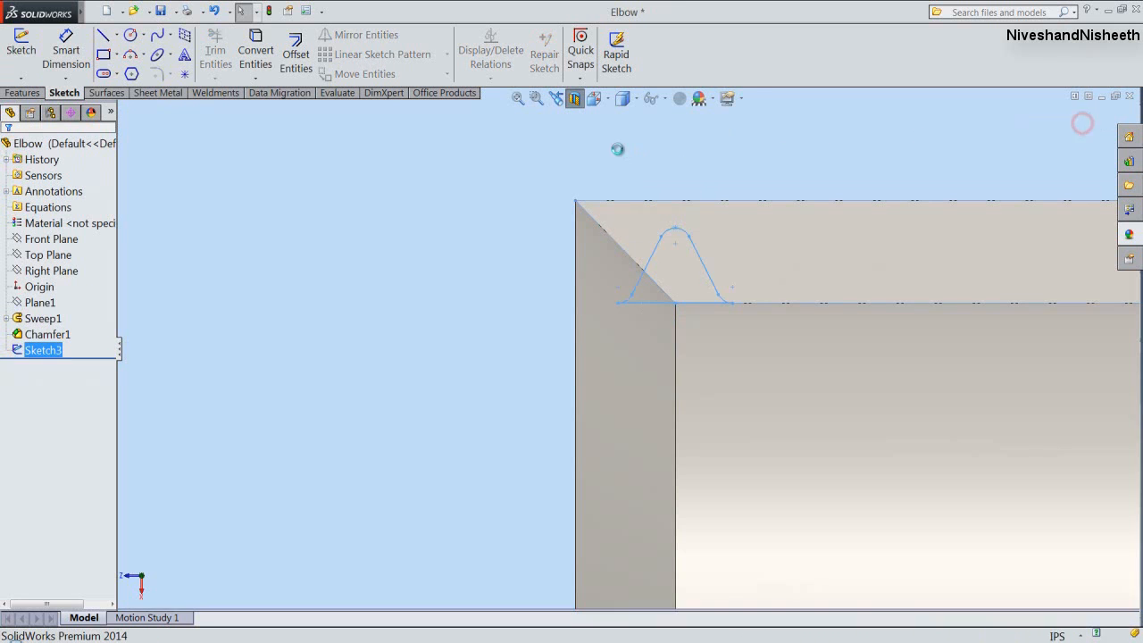
Show the whole elbow in isometric view with the section view turned off, and save the part.
click(593, 99)
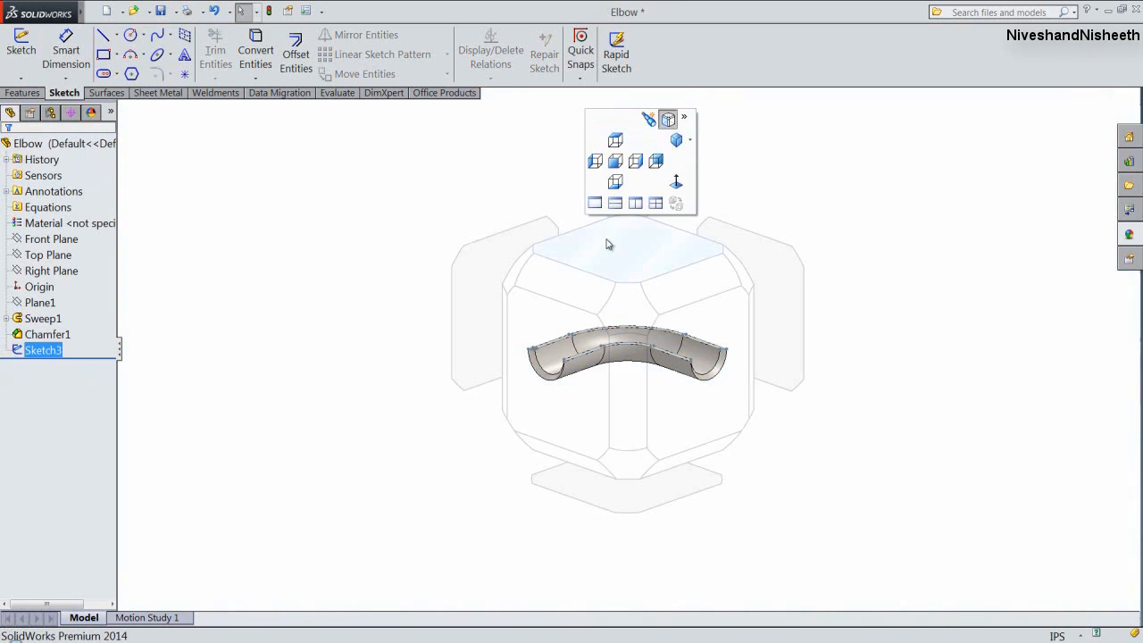
click(628, 307)
scroll(385, 347, down, 3)
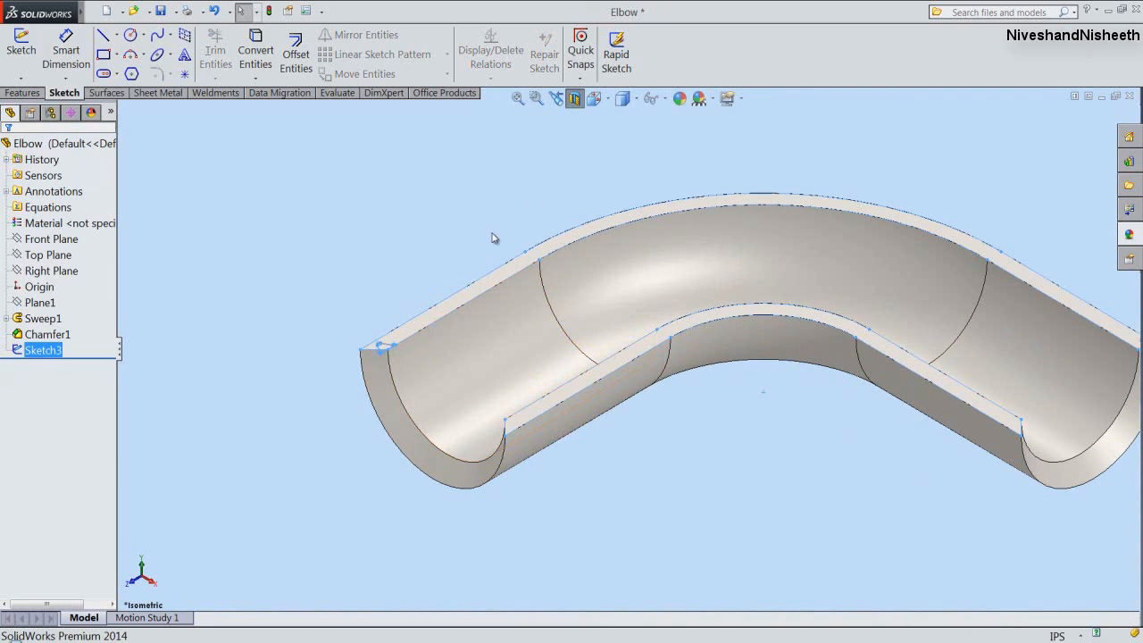
click(579, 100)
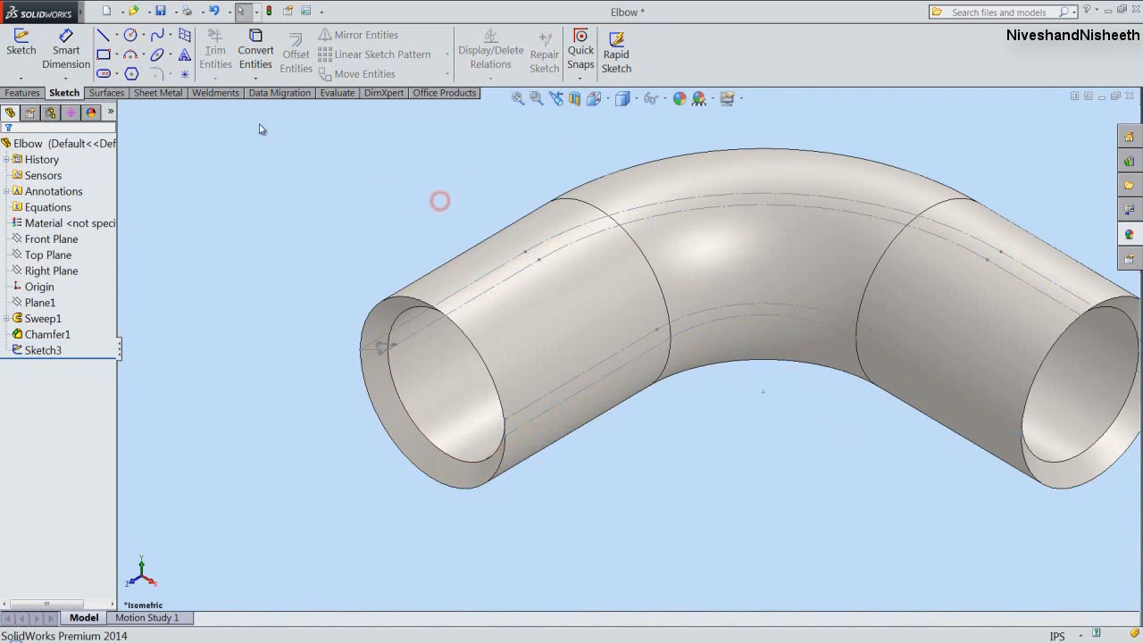
click(162, 11)
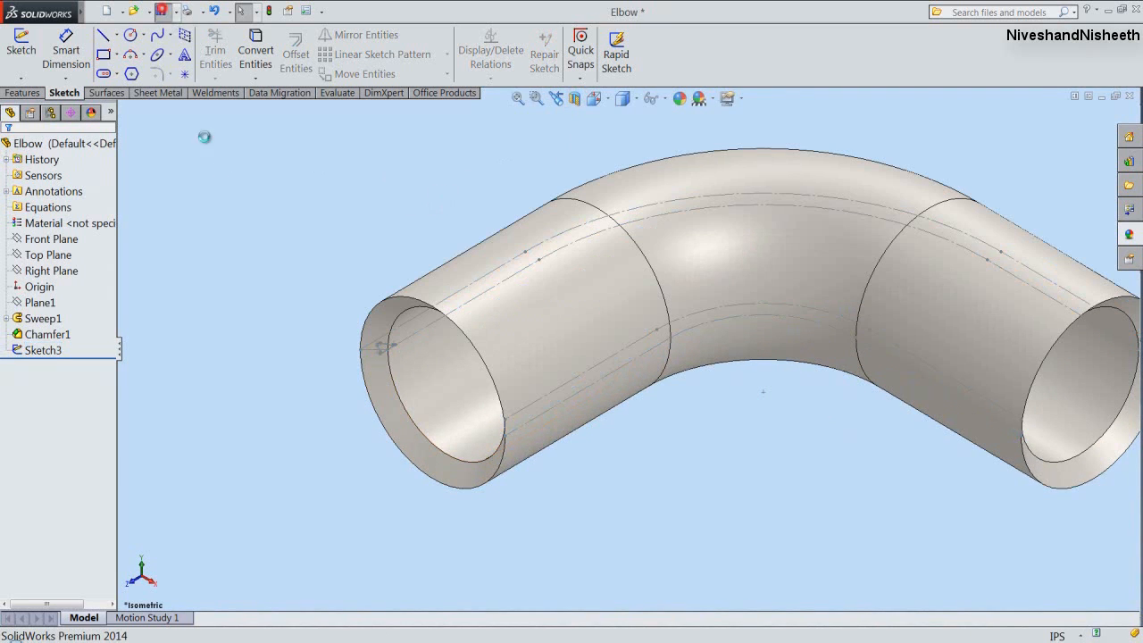
Create a reference plane through the thread outline's inward base endpoint, perpendicular to the sketched inner wall line.
click(27, 93)
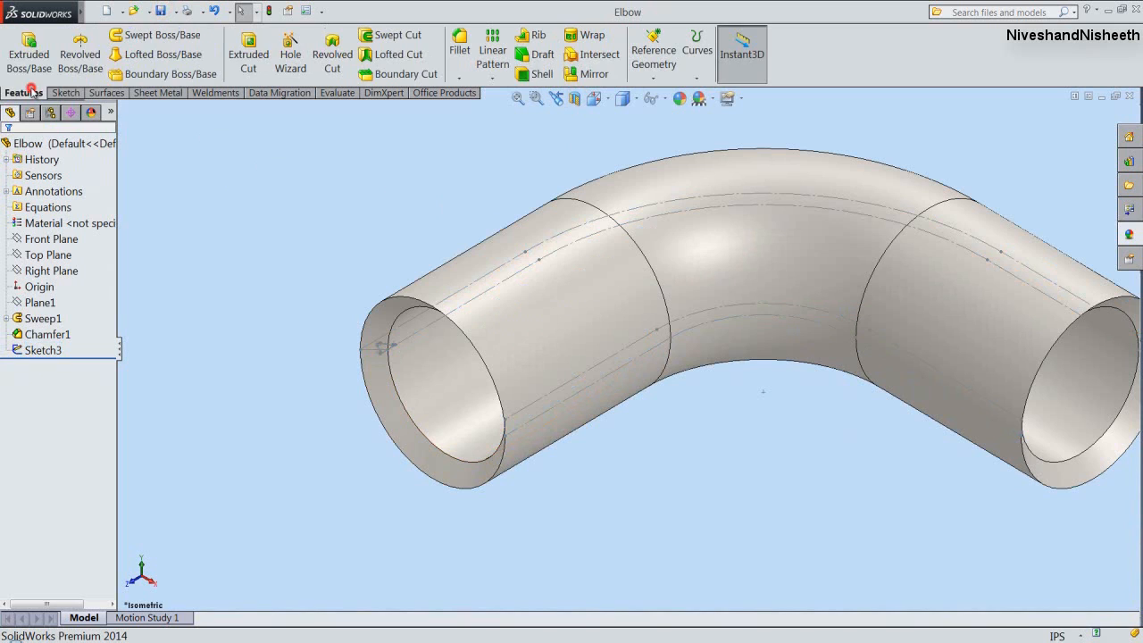
click(647, 83)
click(657, 96)
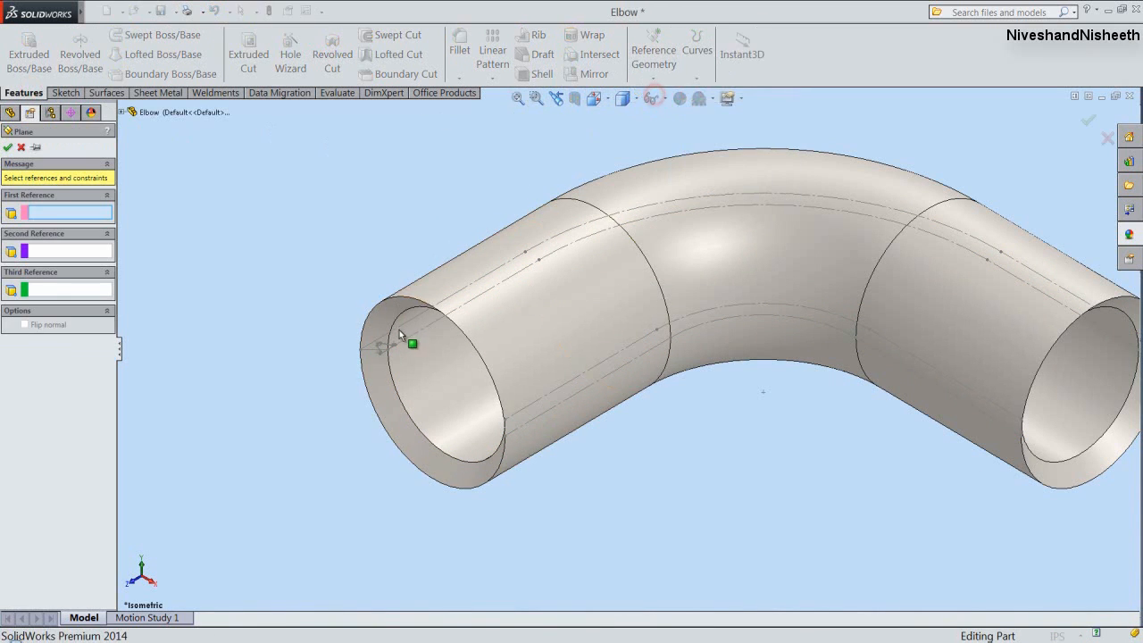
scroll(402, 344, down, 4)
scroll(514, 337, down, 6)
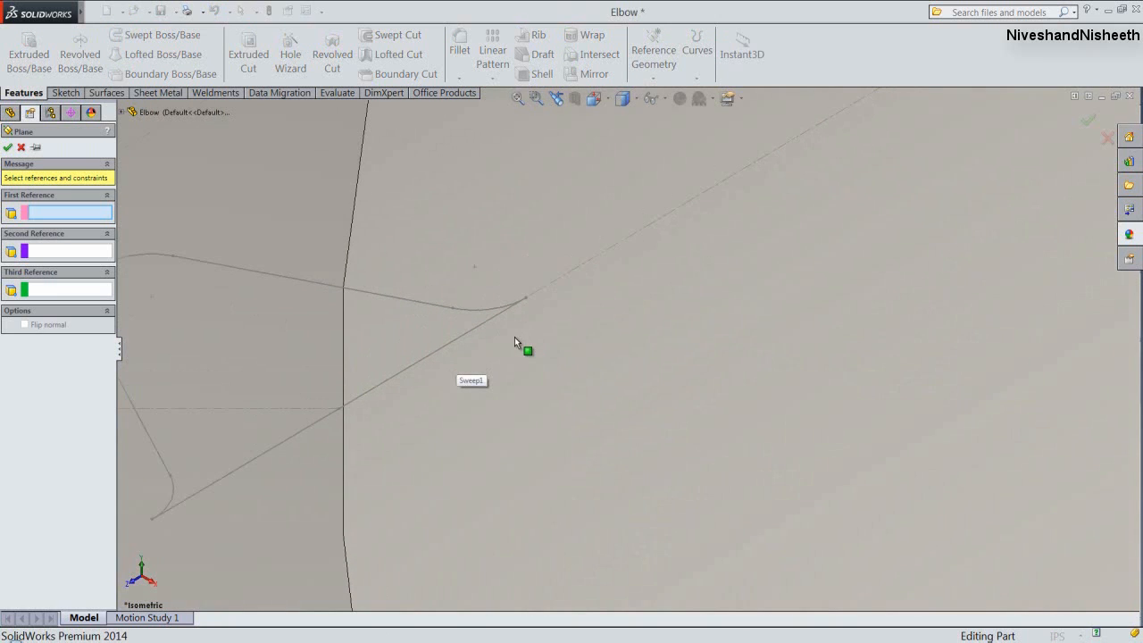
click(526, 297)
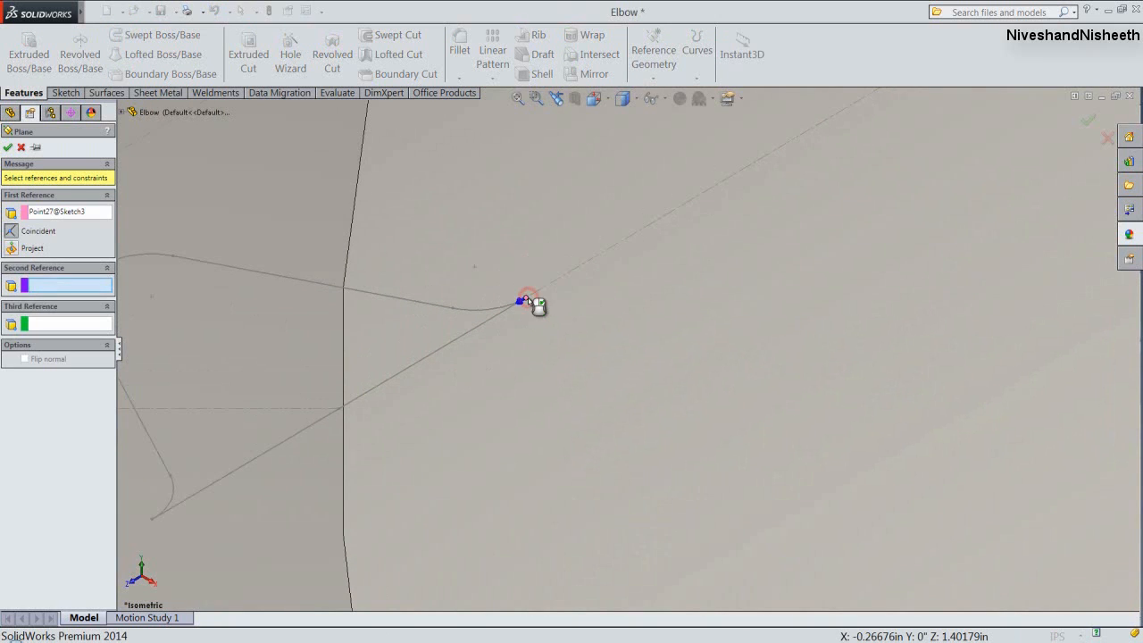
click(543, 291)
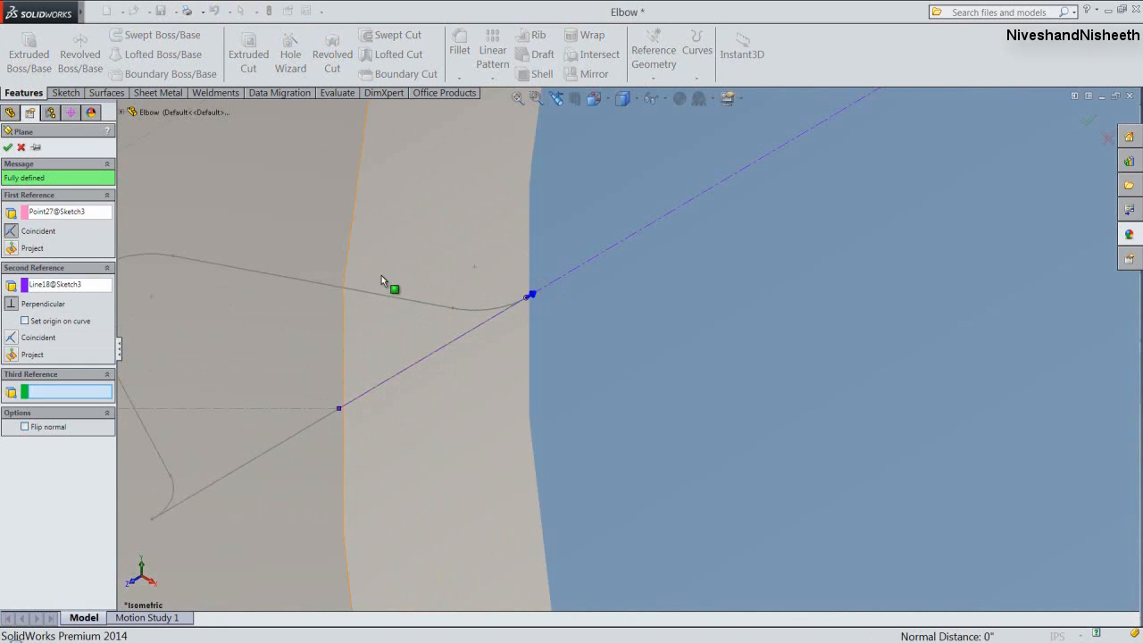
click(7, 147)
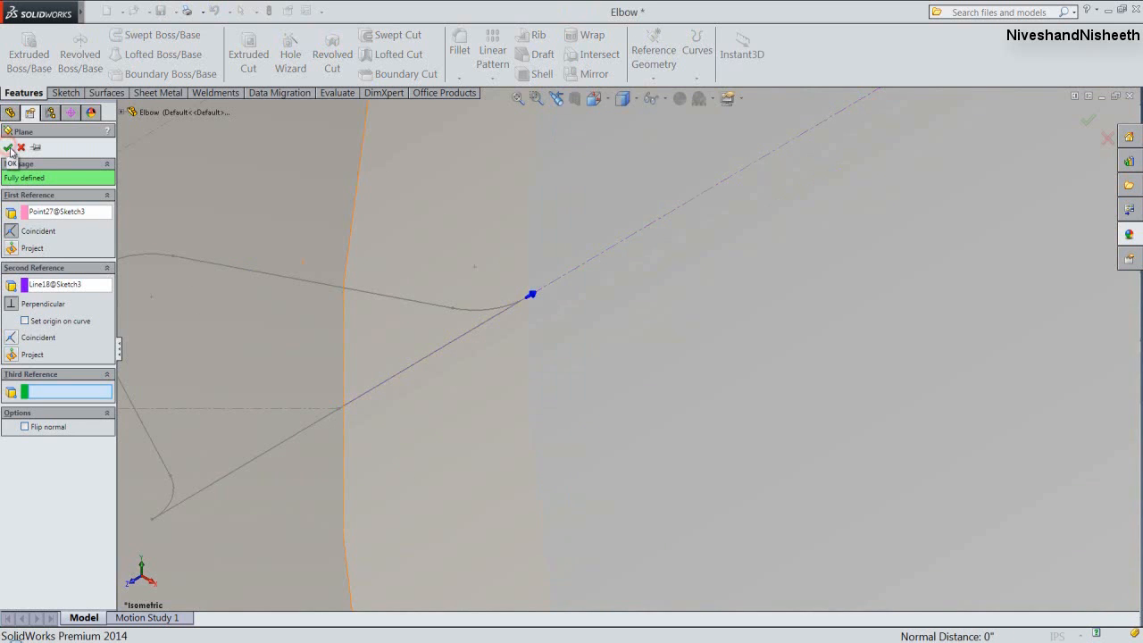
Widen the new reference plane at the elbow's open end so that it extends past the pipe's far wall.
scroll(314, 284, up, 3)
scroll(315, 284, up, 5)
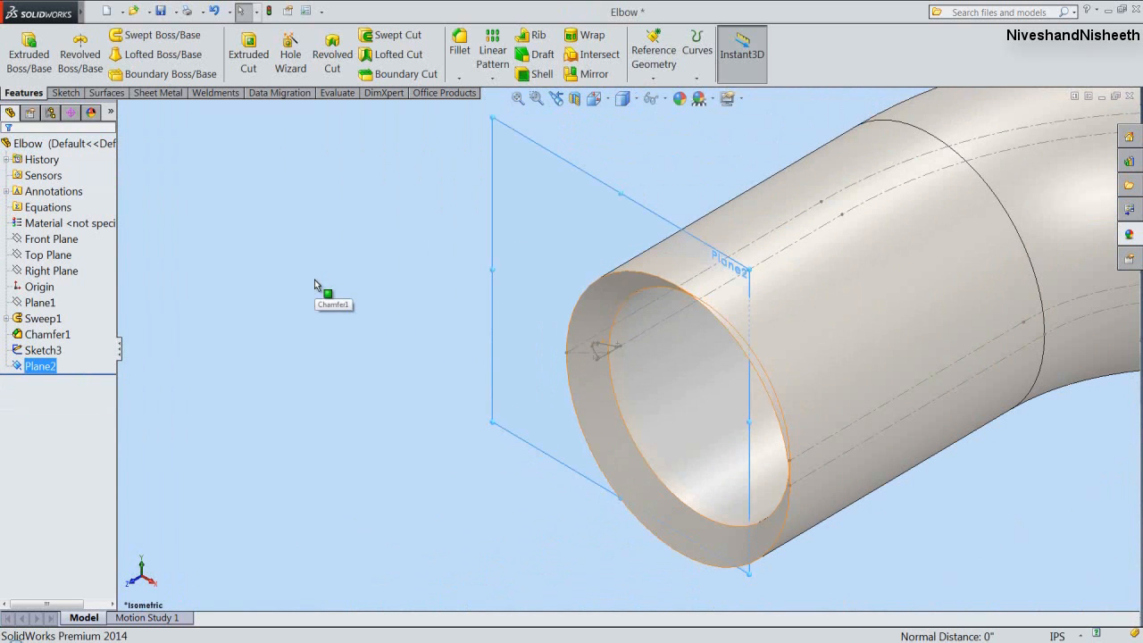
click(296, 284)
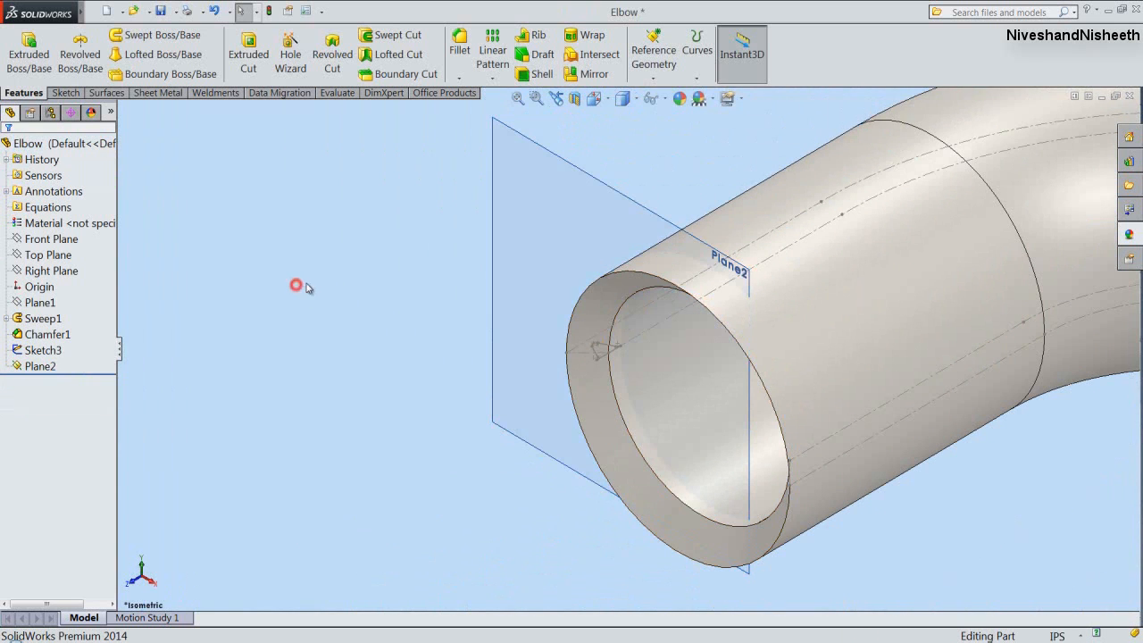
click(494, 291)
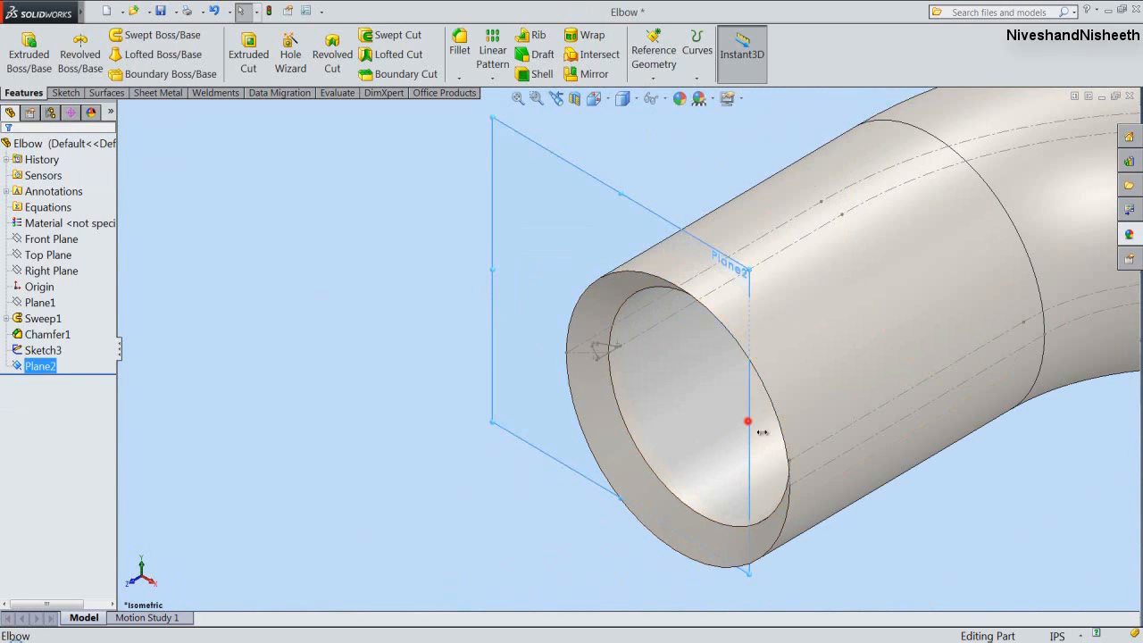
drag(761, 433, 869, 432)
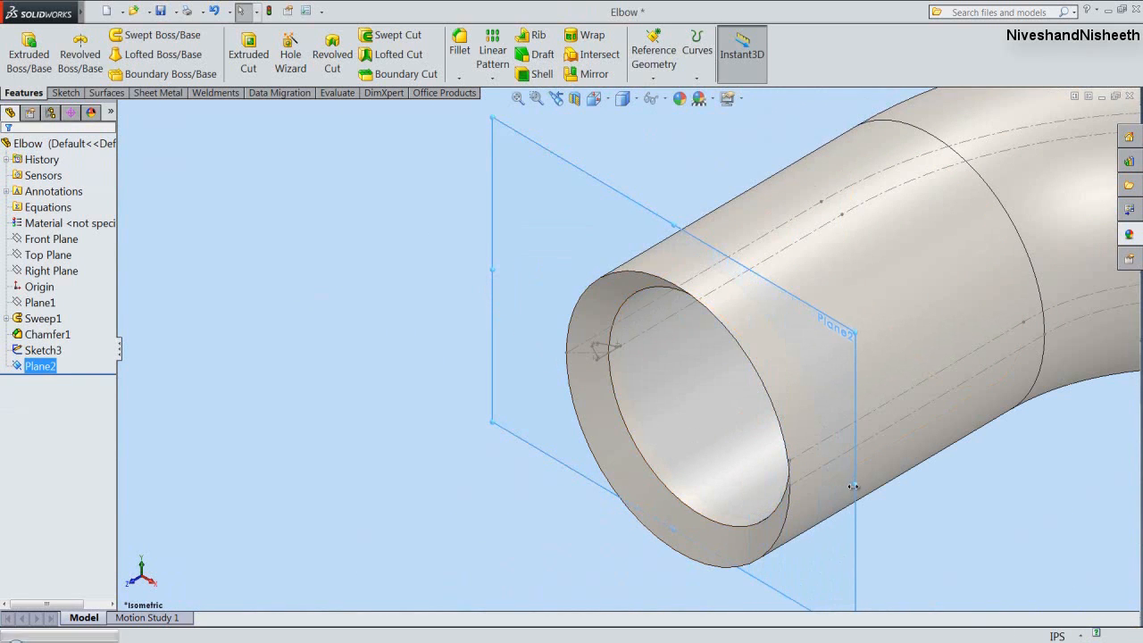
Start a sketch on the reference plane at the open end and hide that plane.
right_click(504, 207)
click(528, 189)
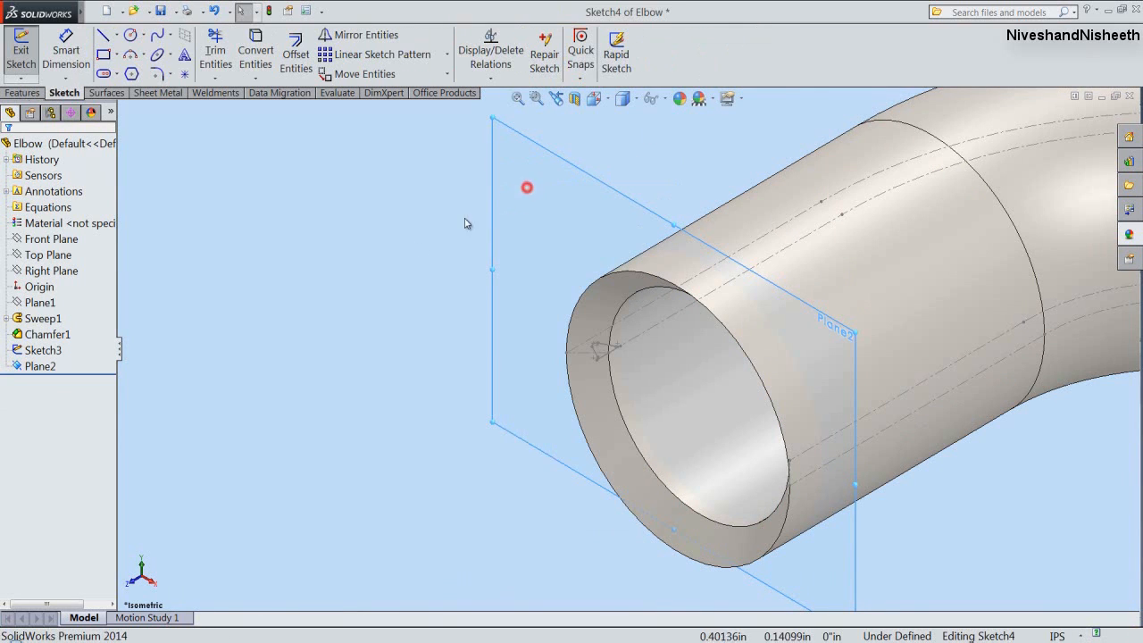
click(416, 247)
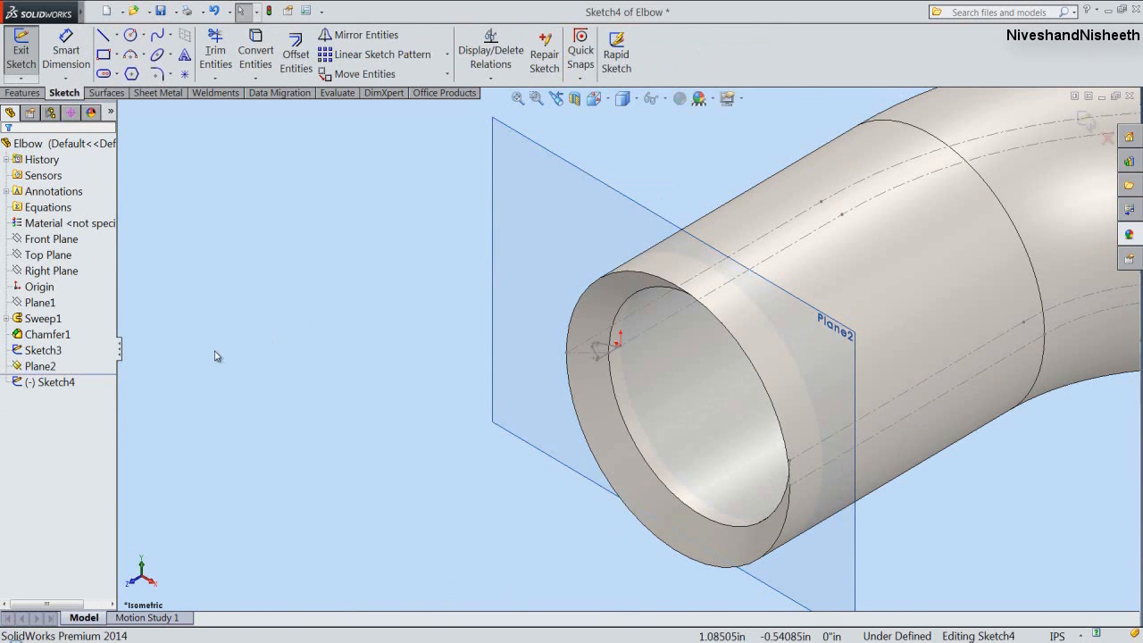
click(39, 366)
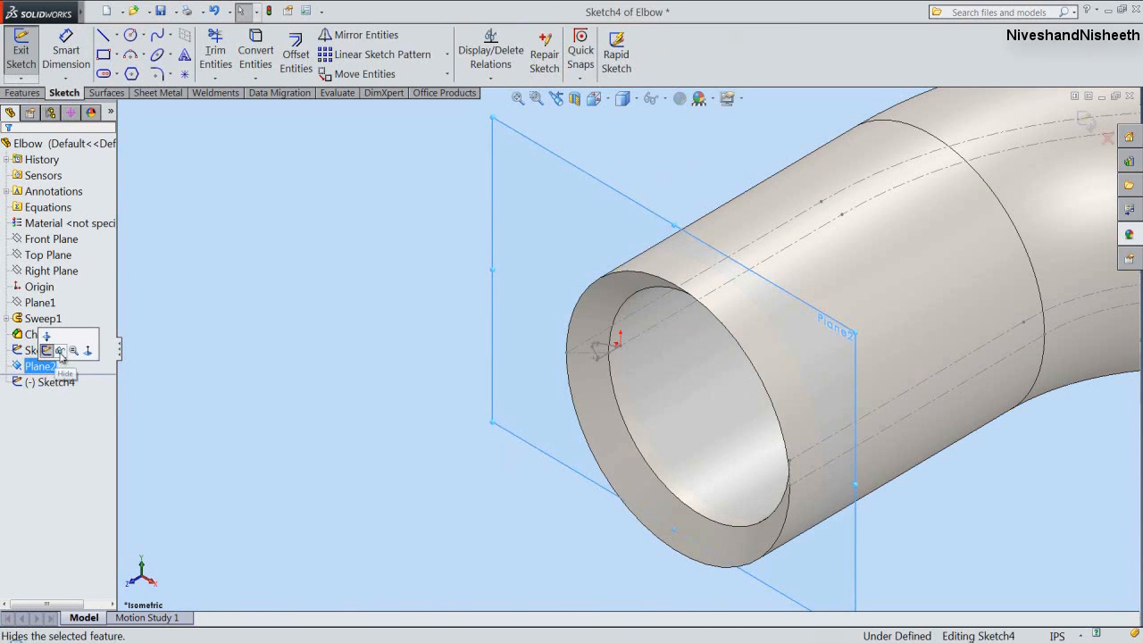
click(60, 352)
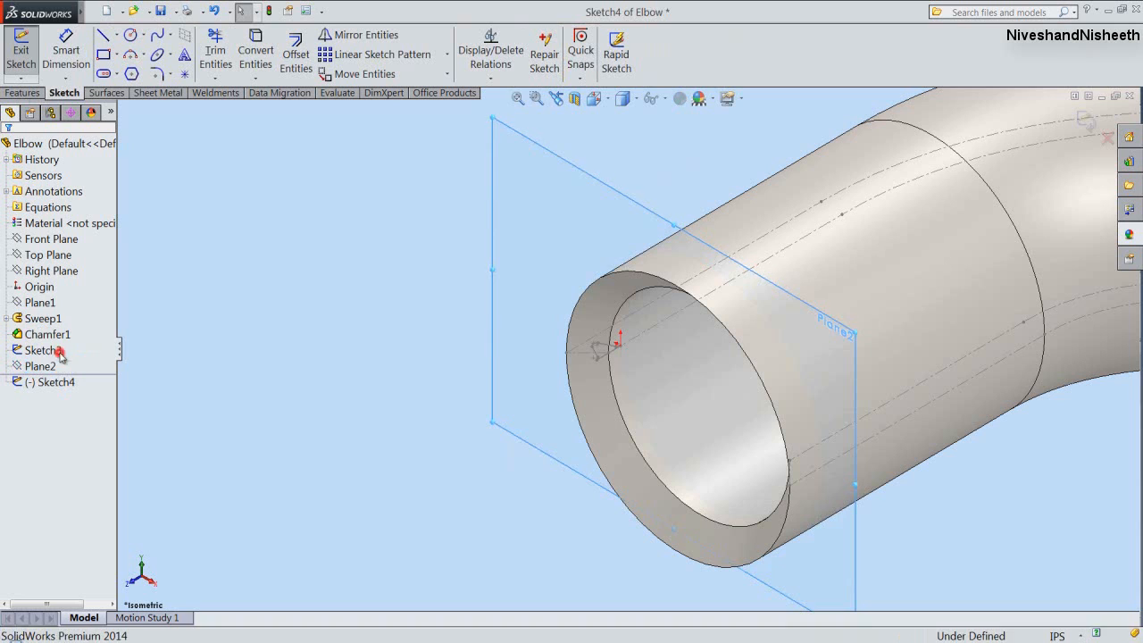
Sketch a circle centred on the pipe bore through the thread outline's inward base endpoint, and exit the sketch.
right_click(438, 226)
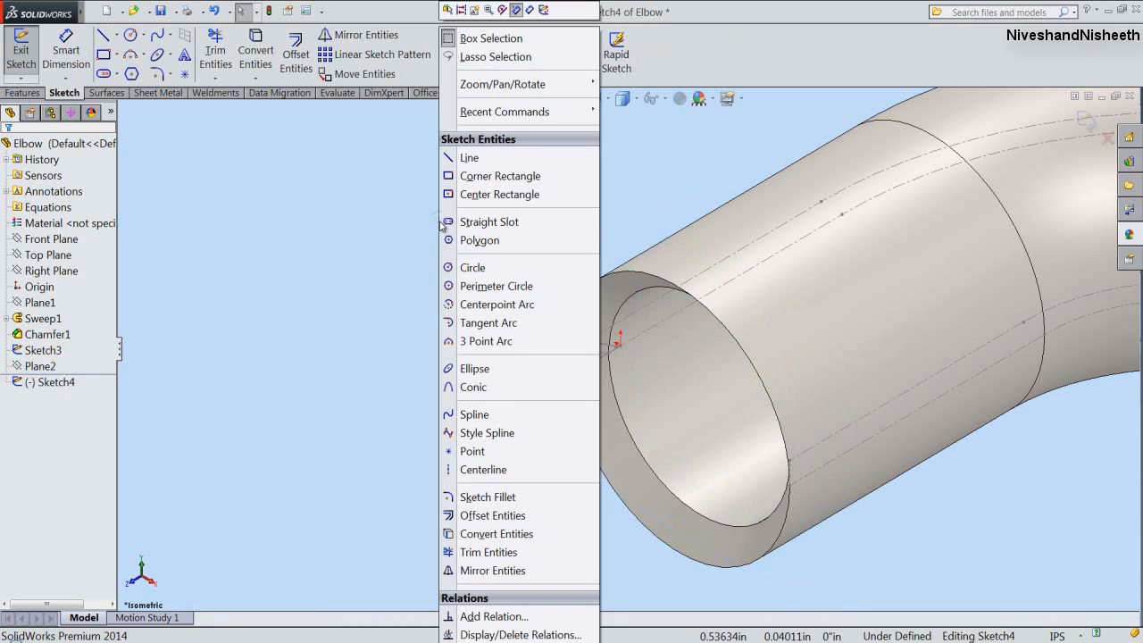
click(497, 268)
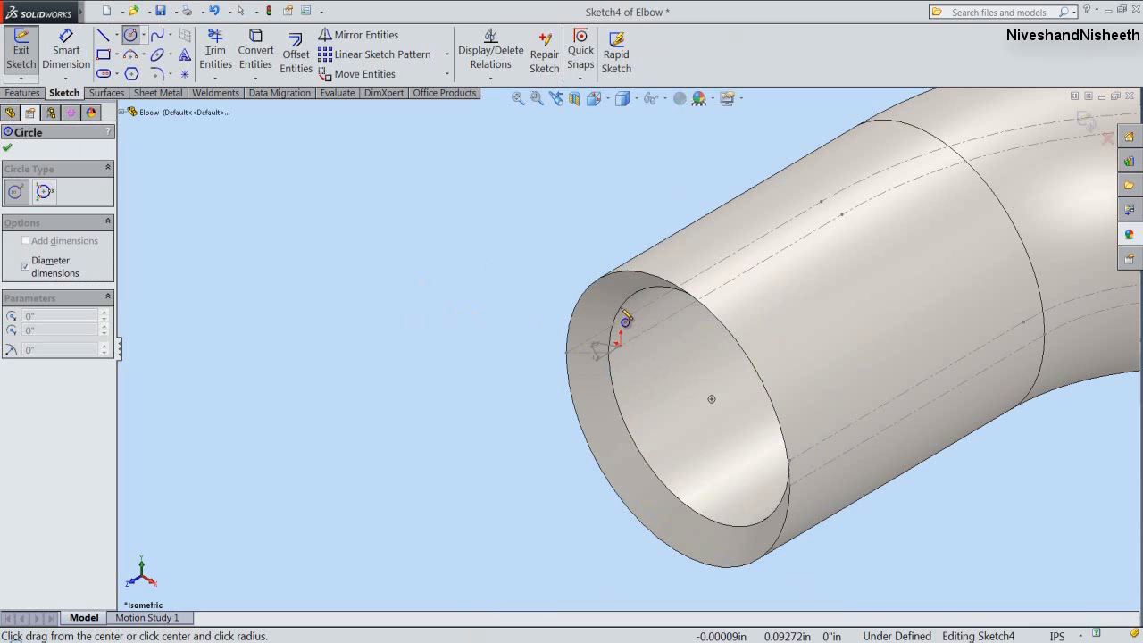
click(711, 399)
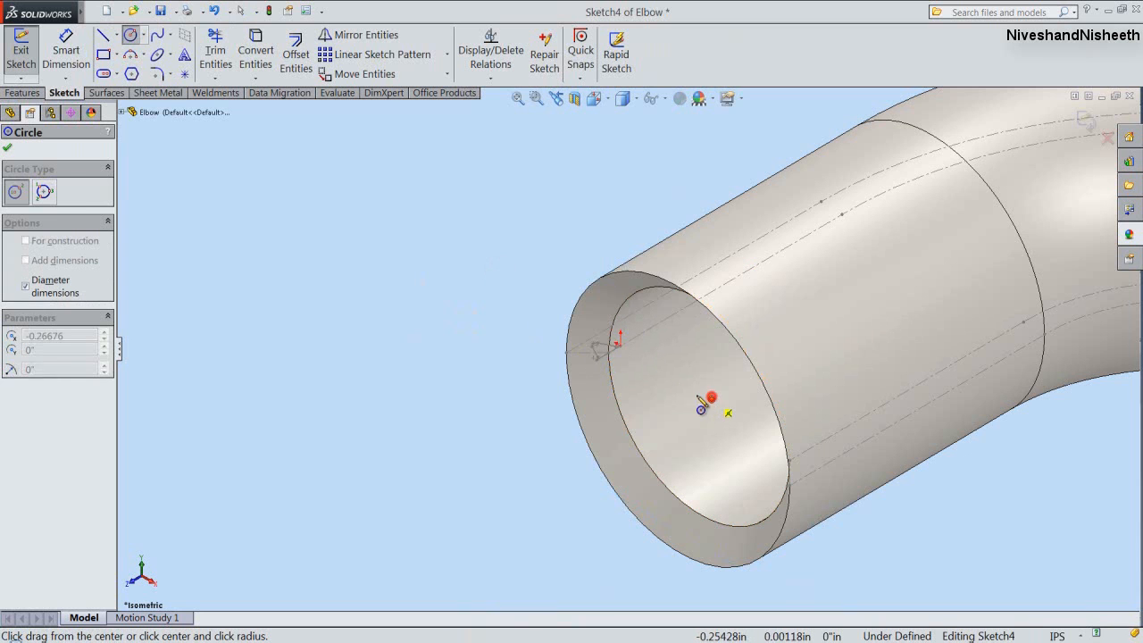
scroll(648, 384, down, 6)
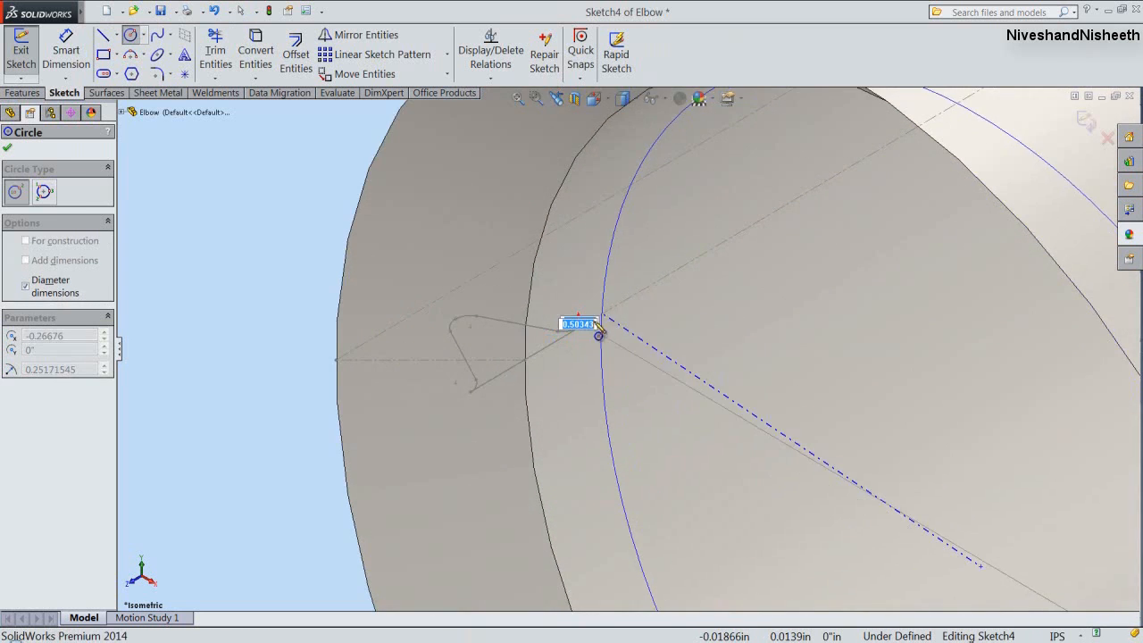
scroll(598, 329, down, 8)
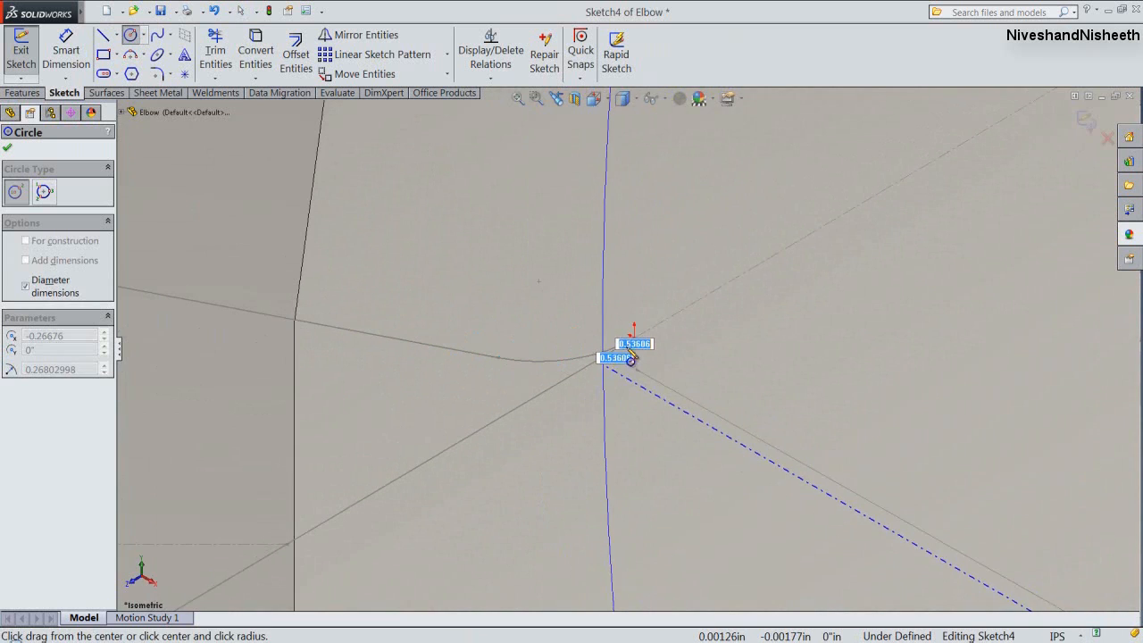
click(639, 343)
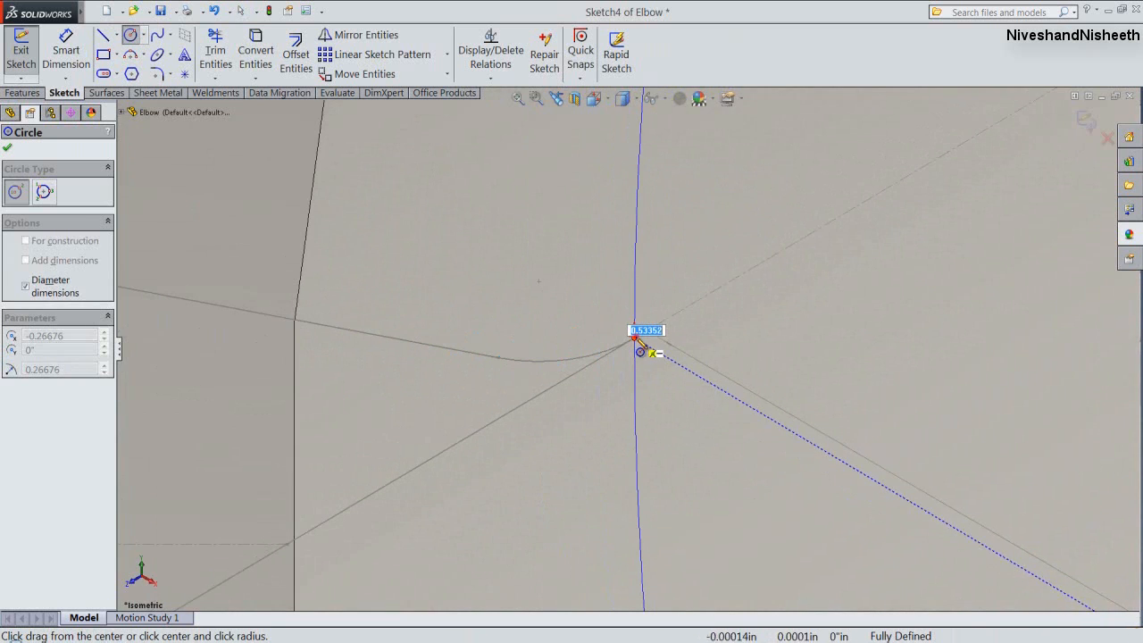
right_click(698, 299)
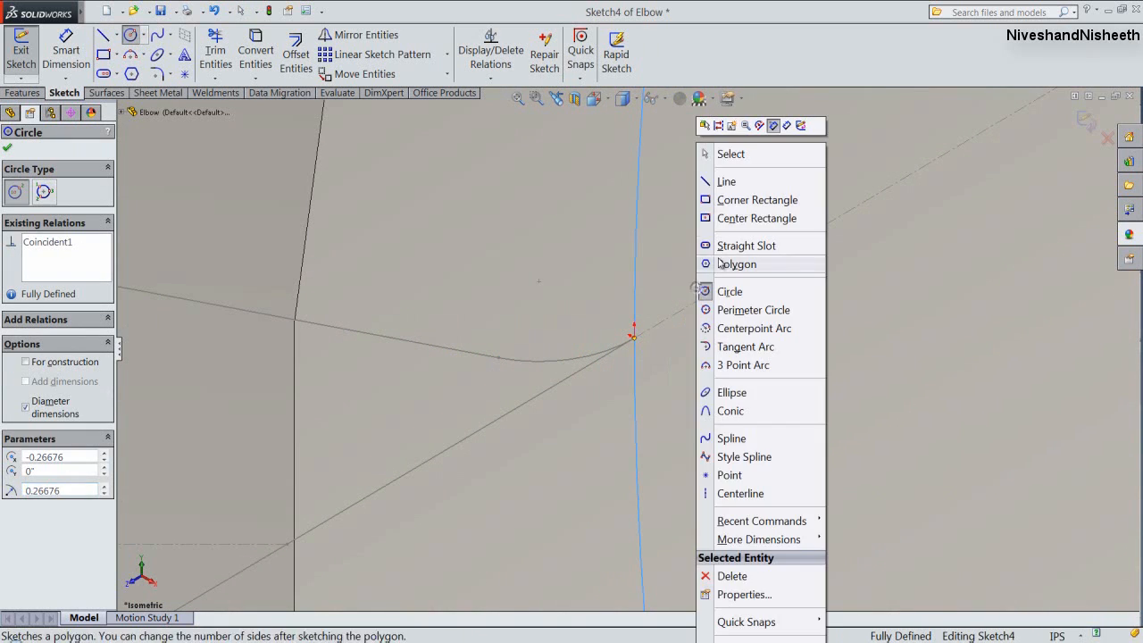
click(801, 127)
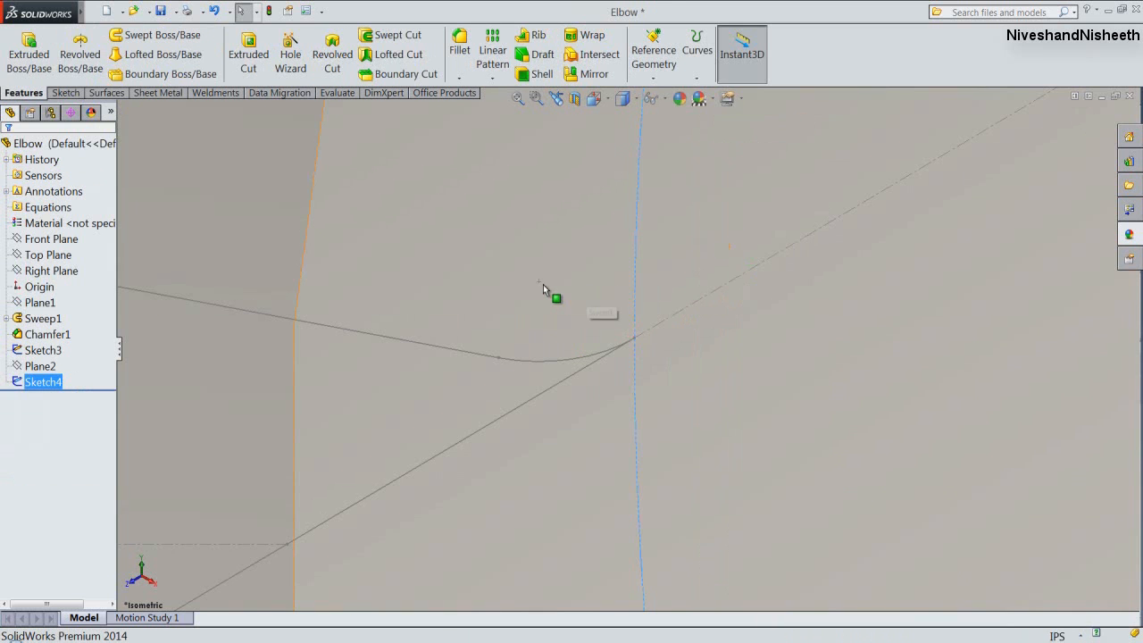
Start a helix from the circle sketch, defined by Height and Pitch, with a height of 9/16".
scroll(543, 284, up, 5)
scroll(543, 284, up, 3)
scroll(709, 423, down, 3)
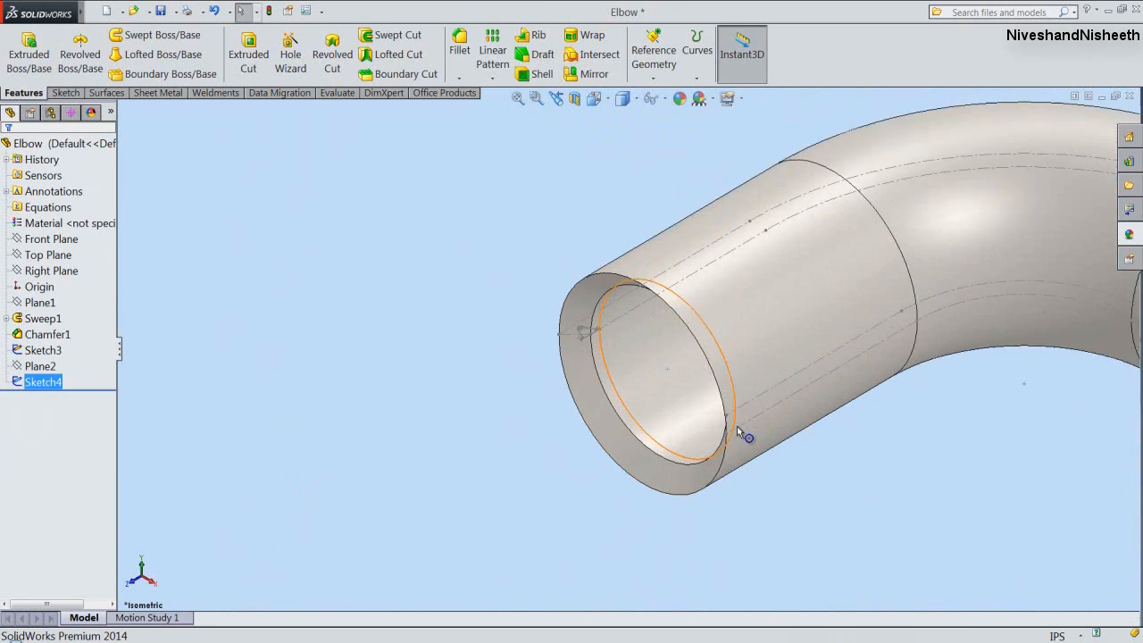
click(695, 80)
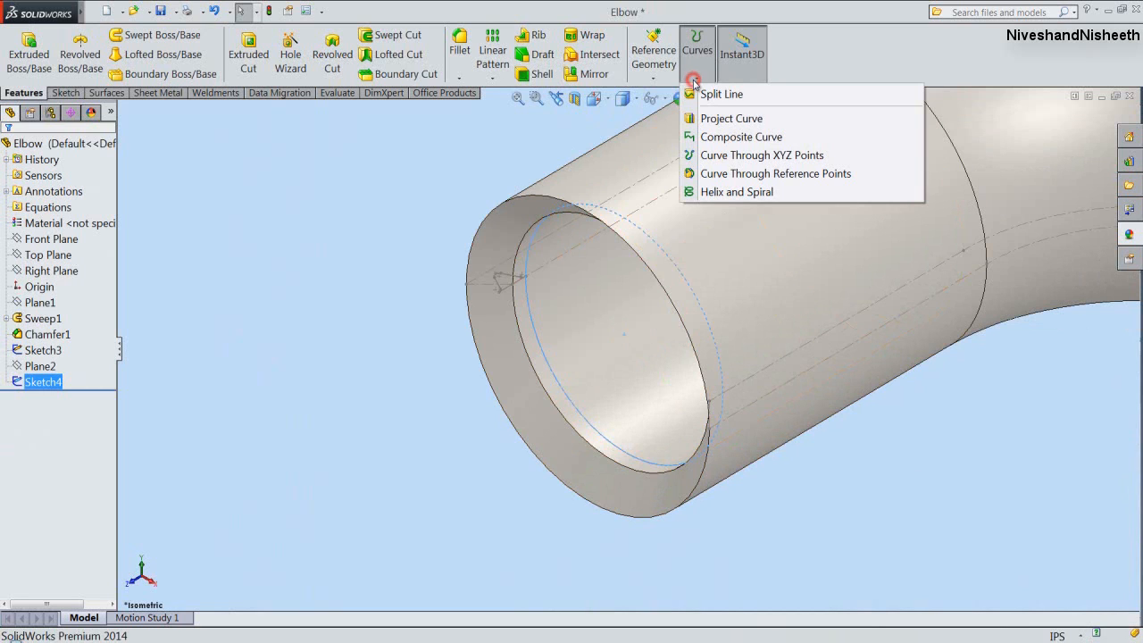
click(732, 194)
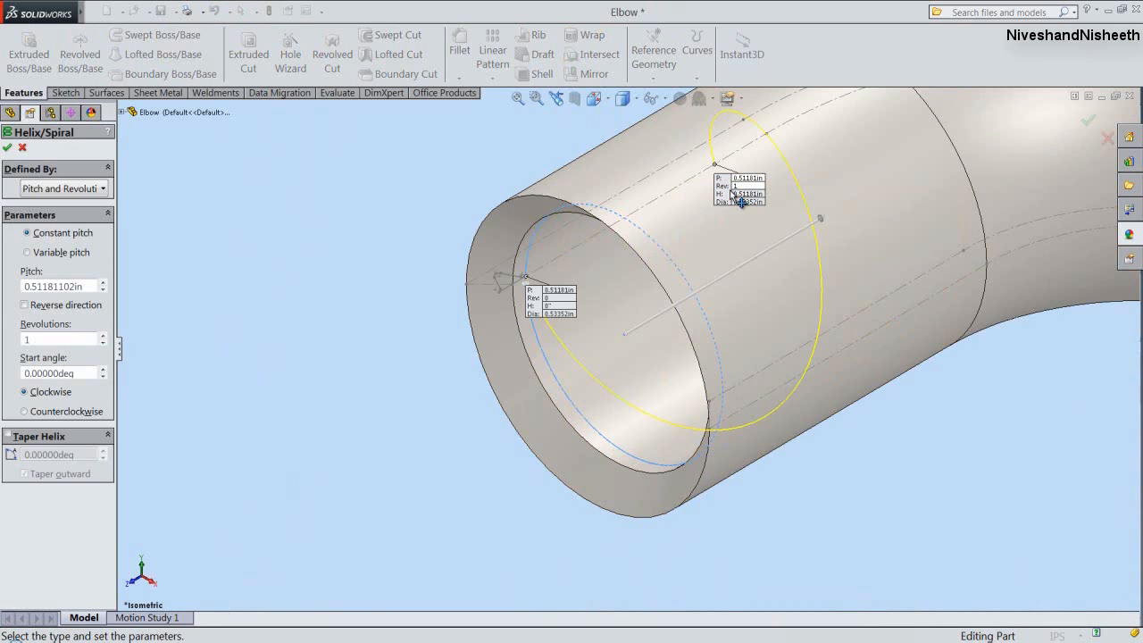
scroll(509, 498, up, 2)
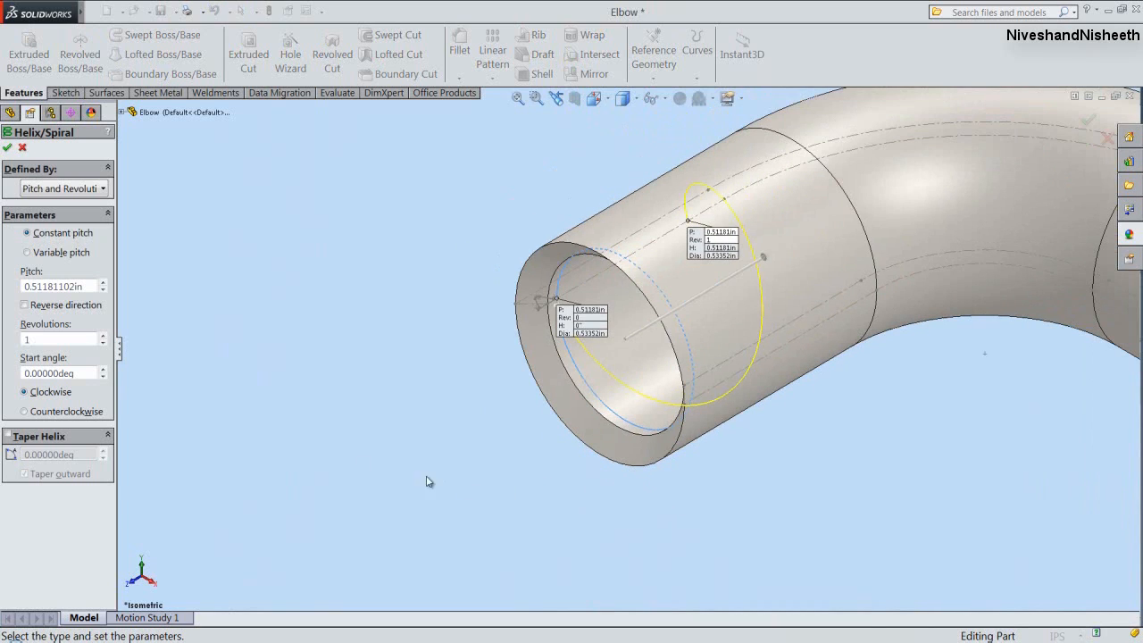
click(77, 188)
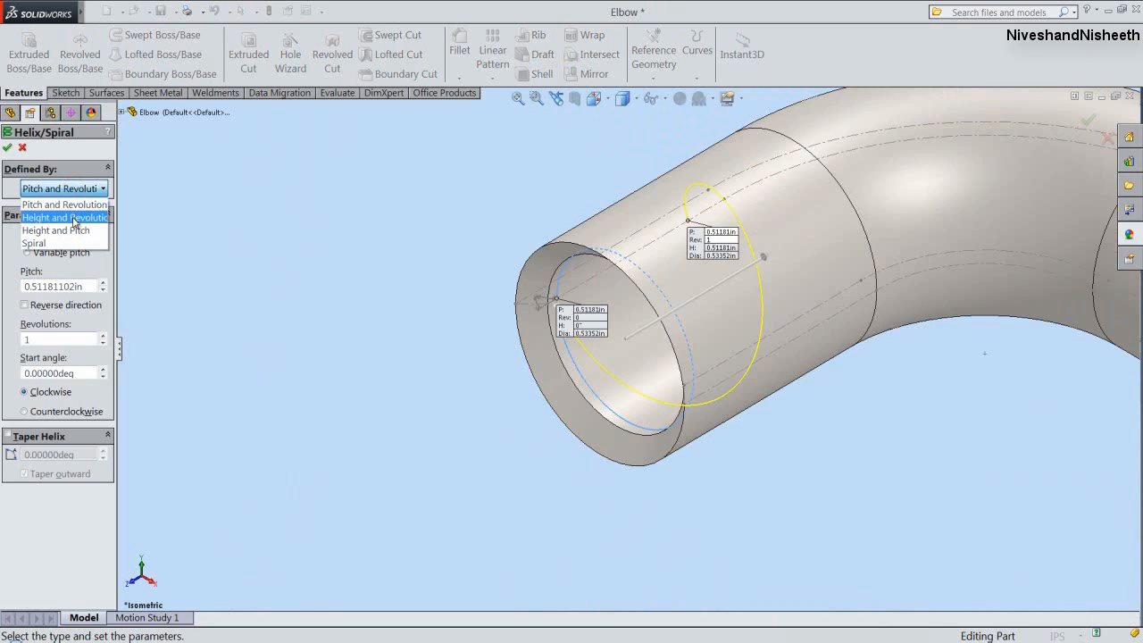
click(76, 230)
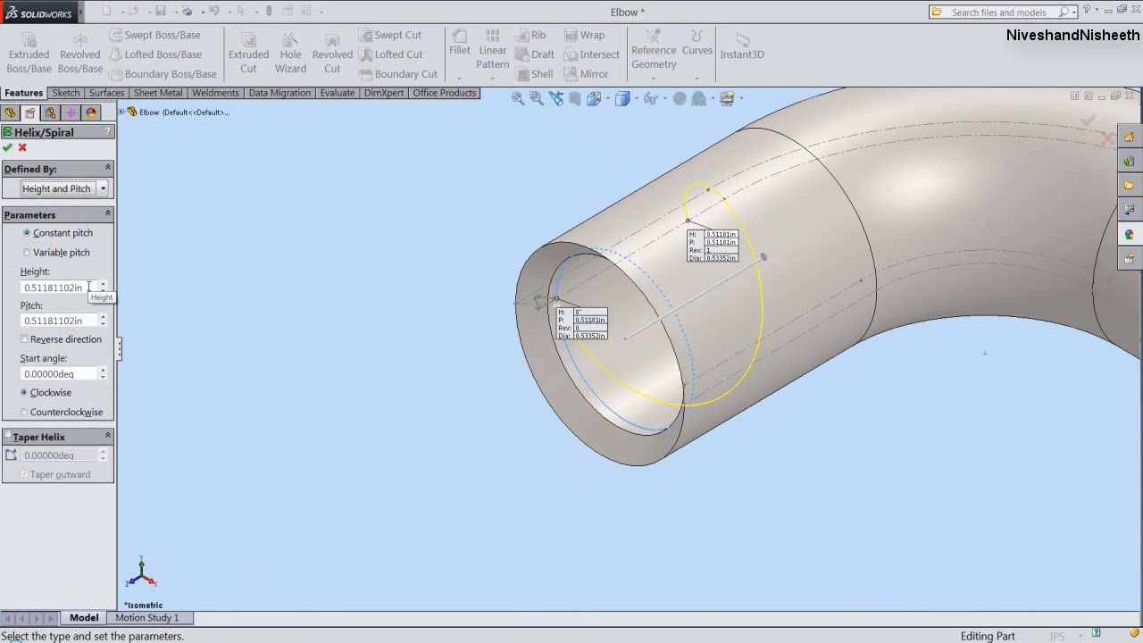
drag(88, 286, 23, 295)
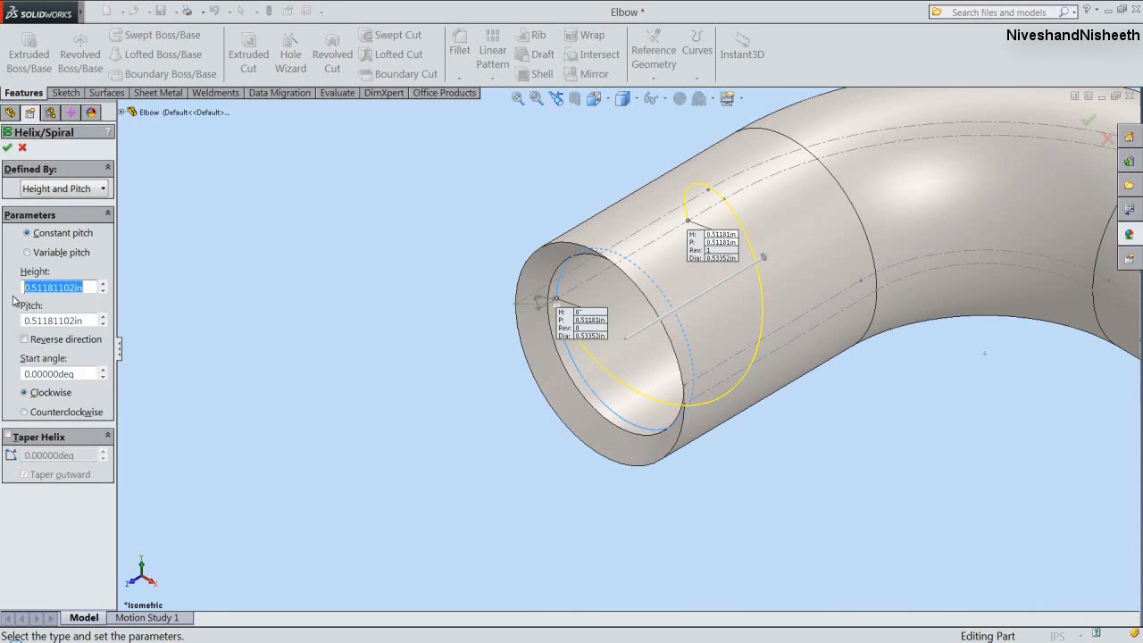
text(9/16)
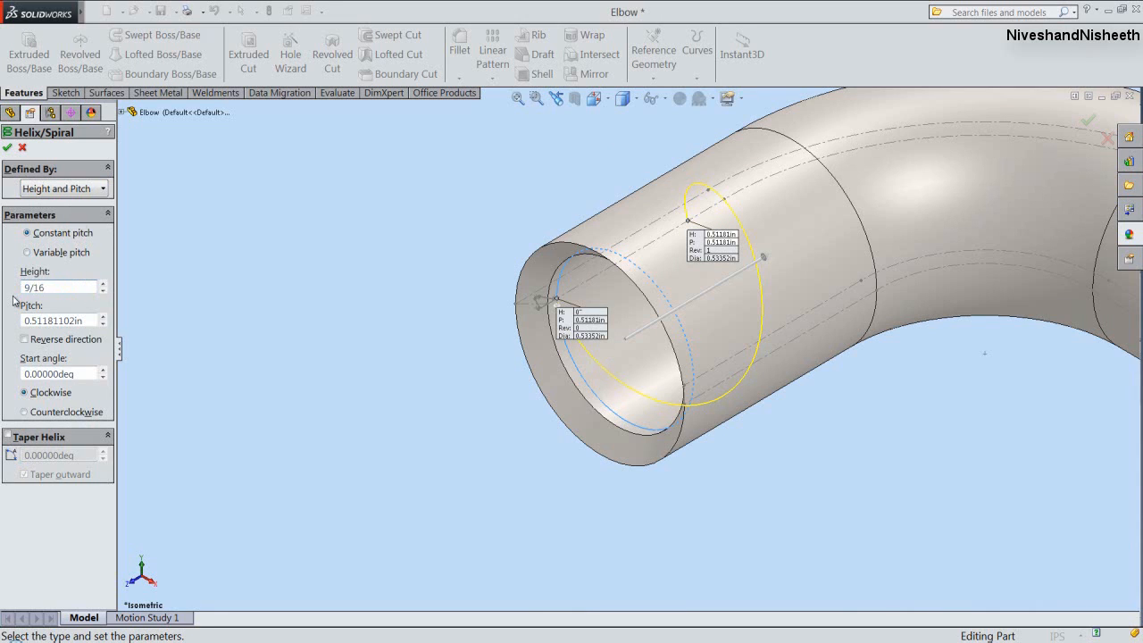
text(")
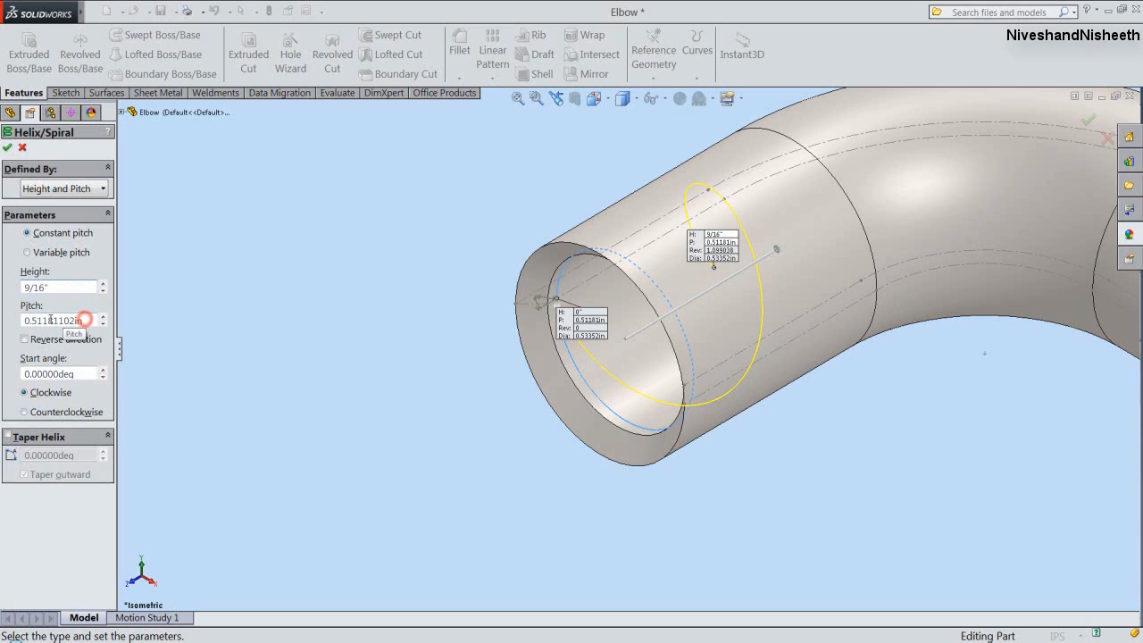
Set the helix's constant pitch to 1/14+.001 in and create the helix.
drag(51, 319, 14, 319)
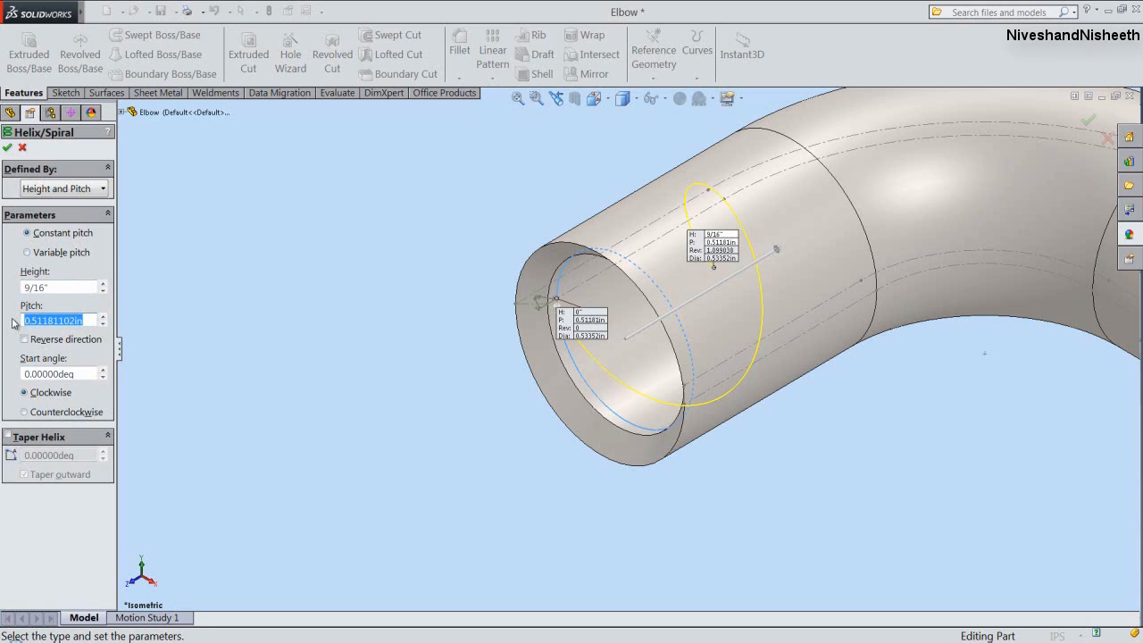
text(1/14+)
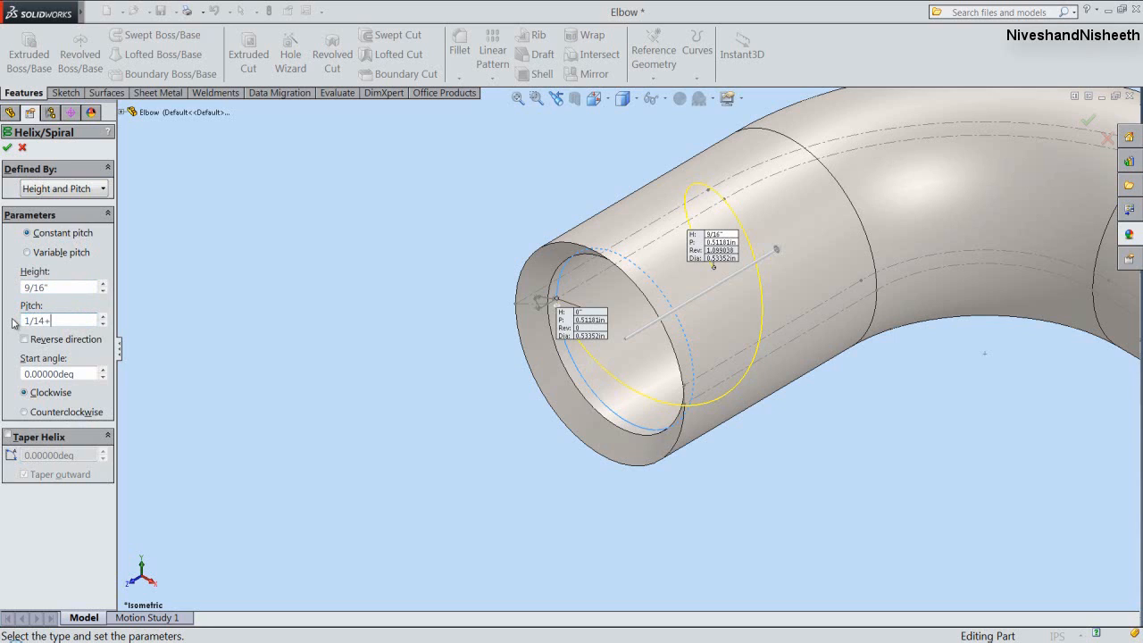
text(.001)
key(Return)
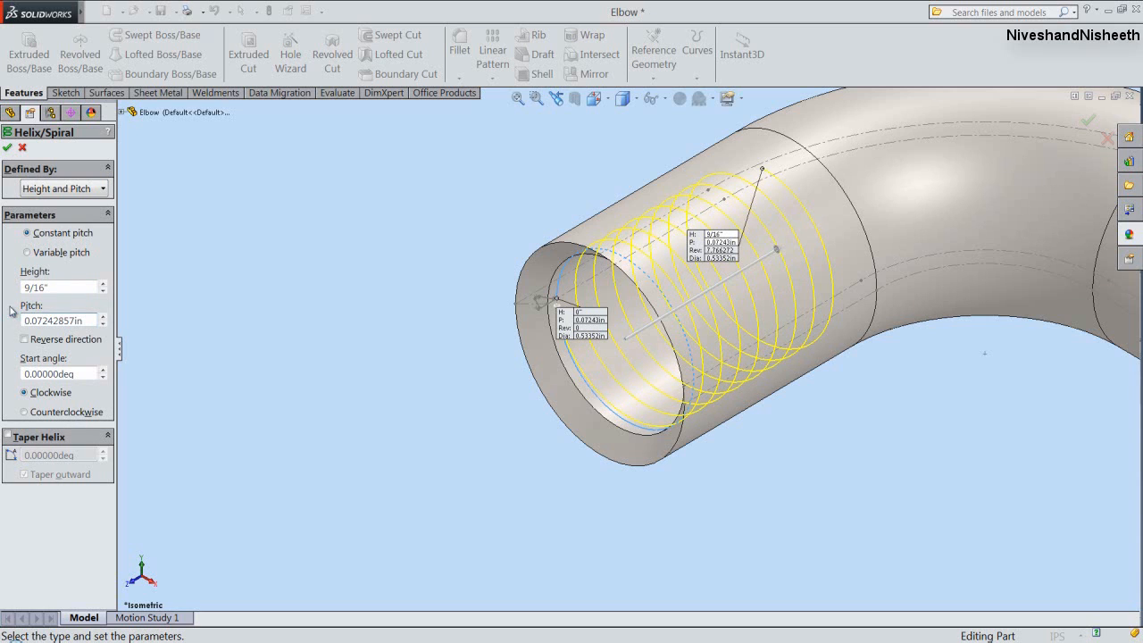
click(7, 148)
click(258, 330)
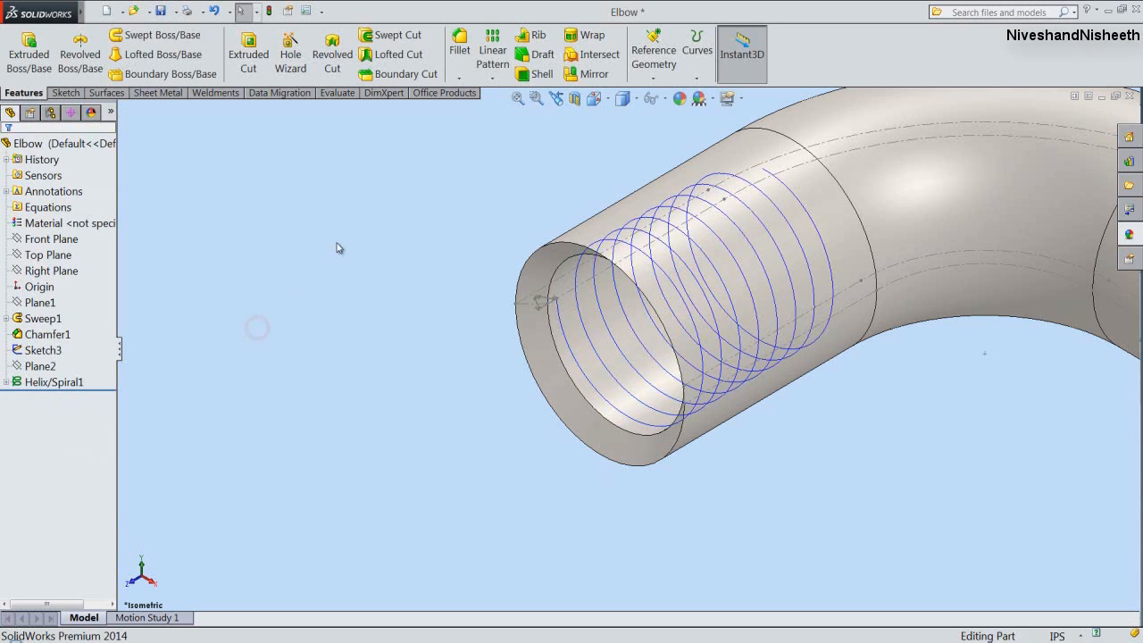
Make a swept cut with the thread outline sketch as the profile and the helix as the path.
click(407, 38)
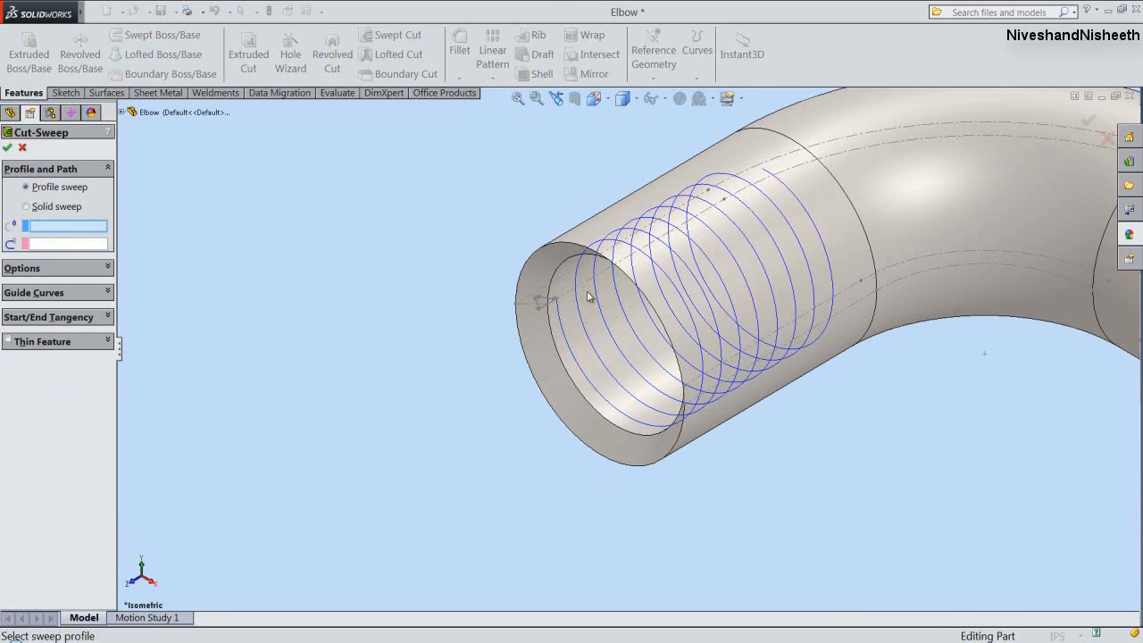
scroll(554, 353, down, 6)
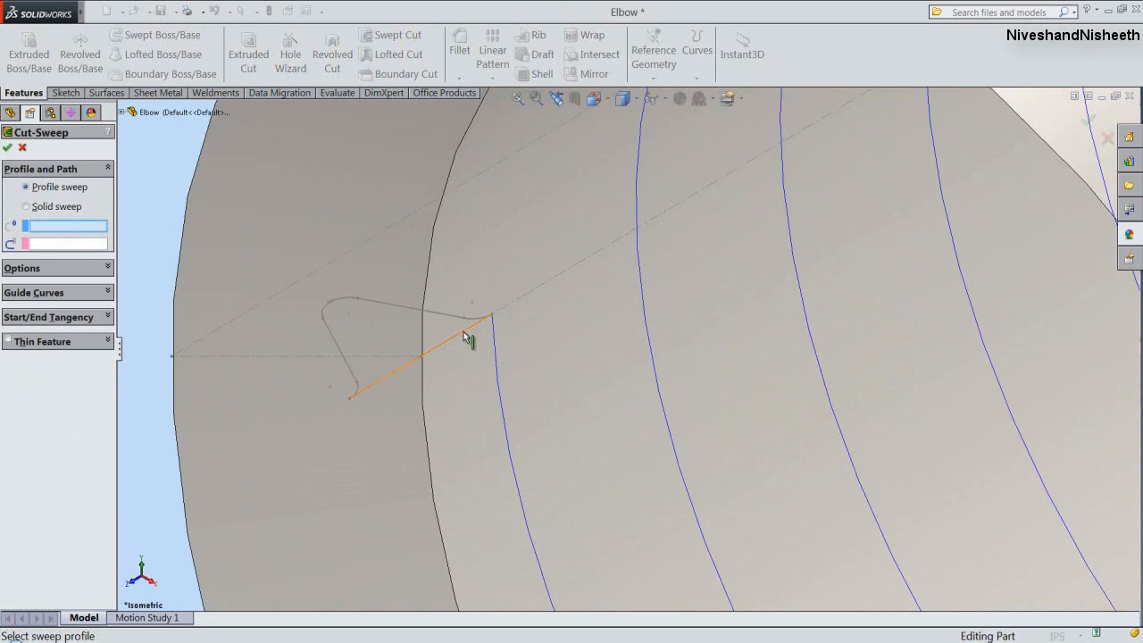
click(463, 331)
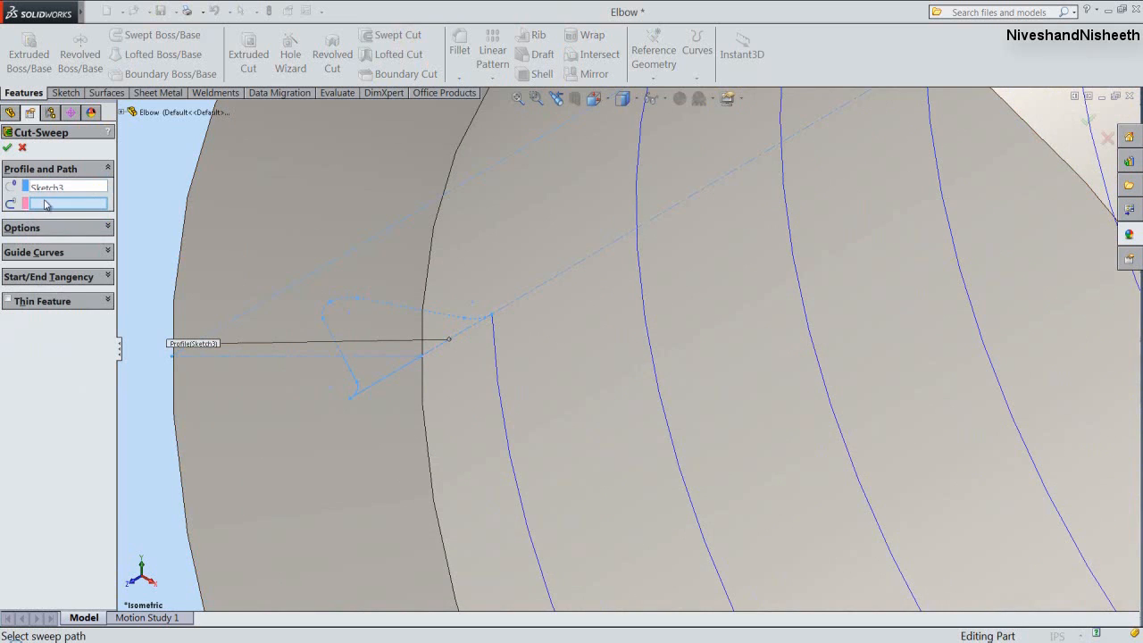
click(493, 348)
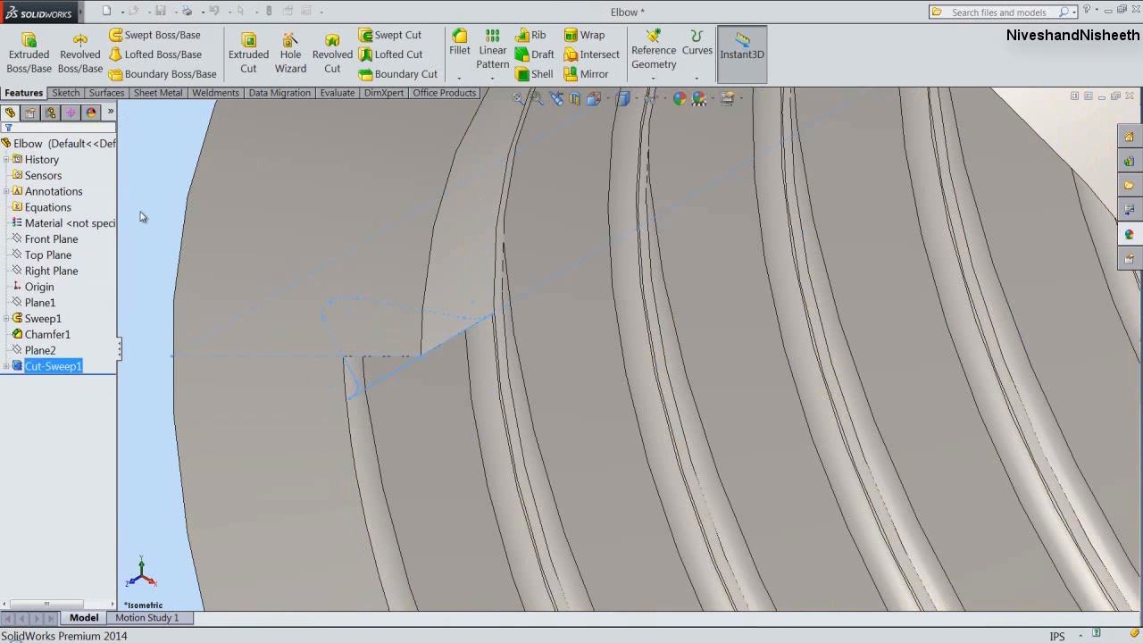
Fit the whole elbow in the view and save the part.
click(140, 212)
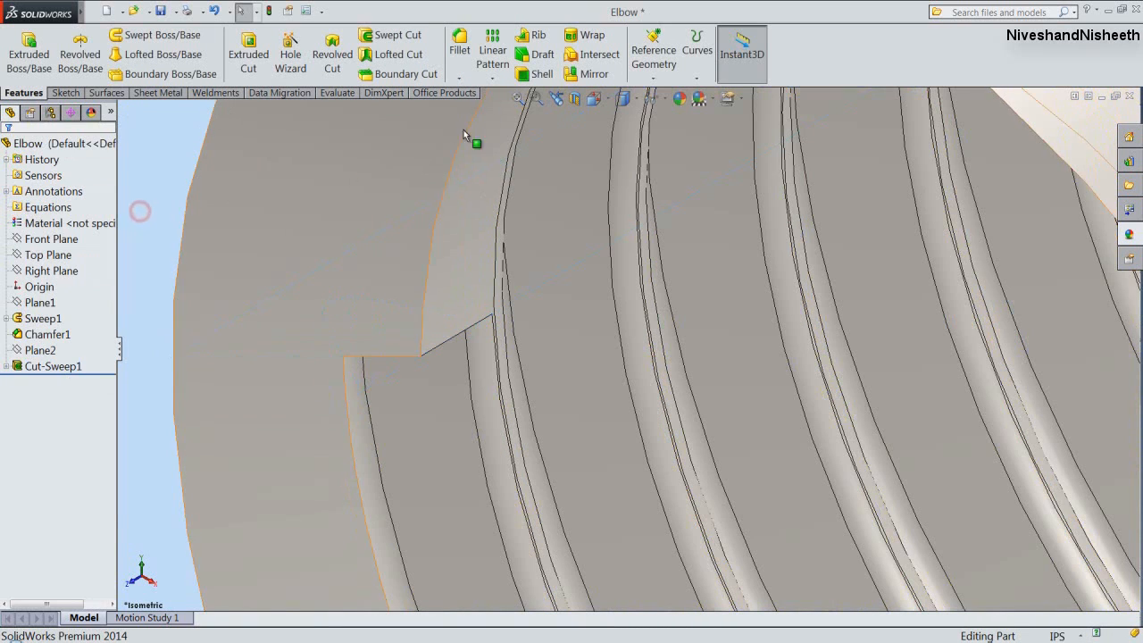
click(518, 98)
click(384, 207)
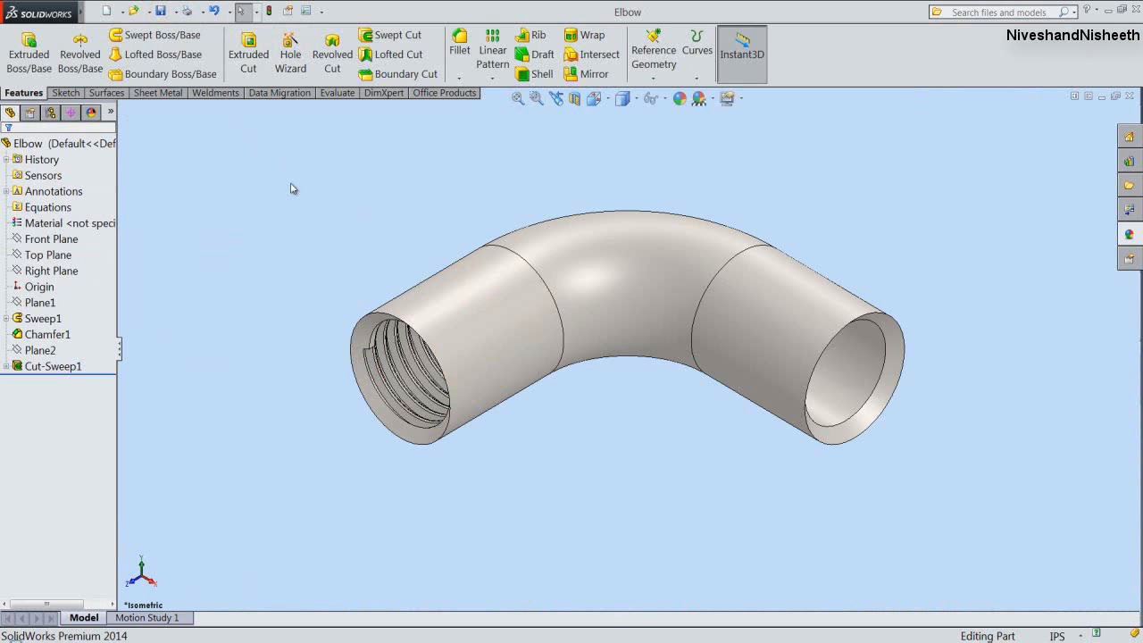
Section the elbow view at the Top Plane and create a reference axis through the origin, perpendicular to the Top Plane.
click(574, 98)
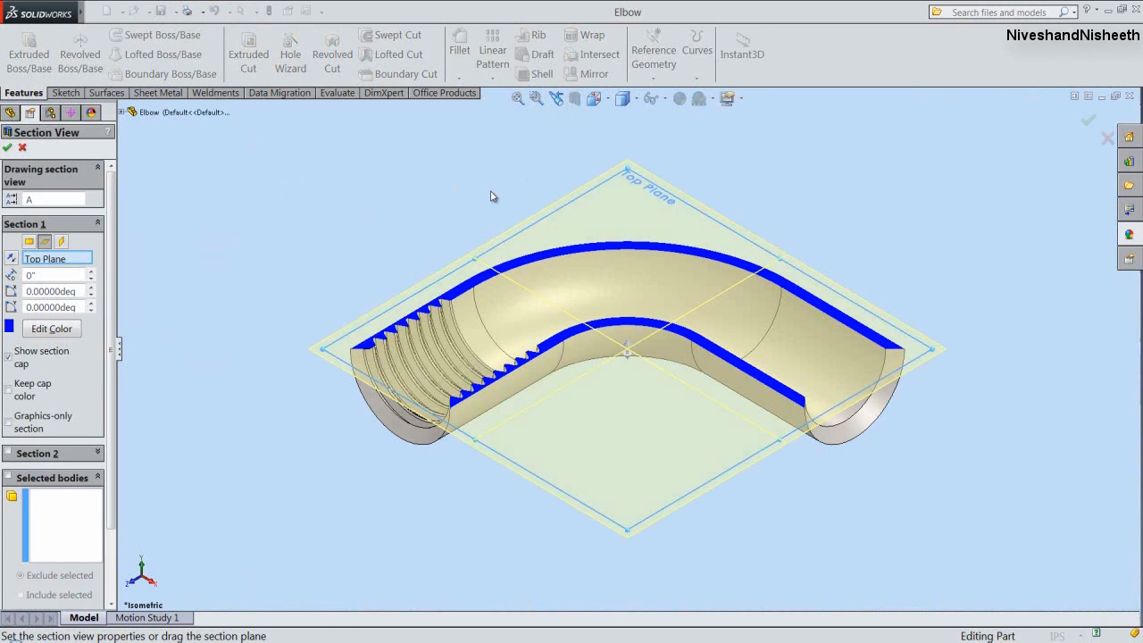
click(9, 149)
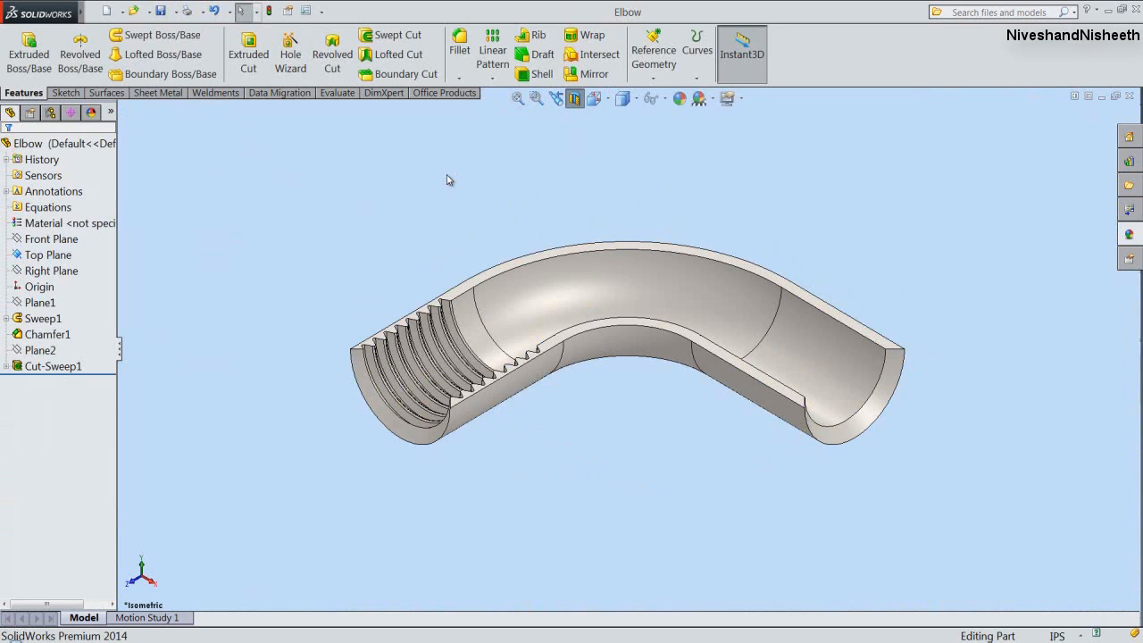
click(654, 73)
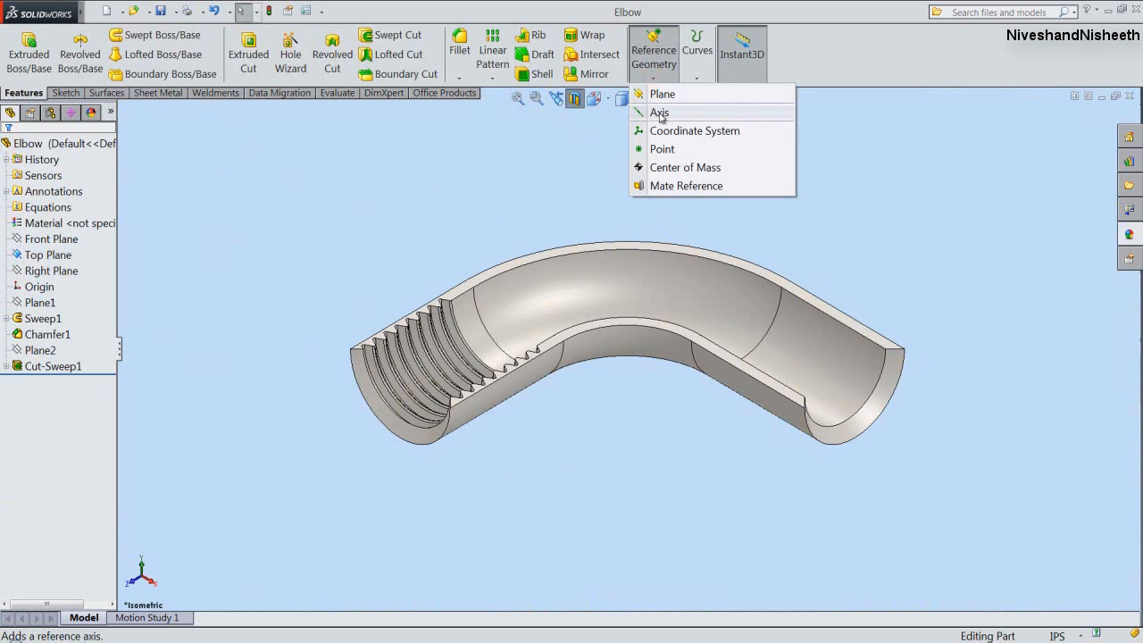
click(660, 114)
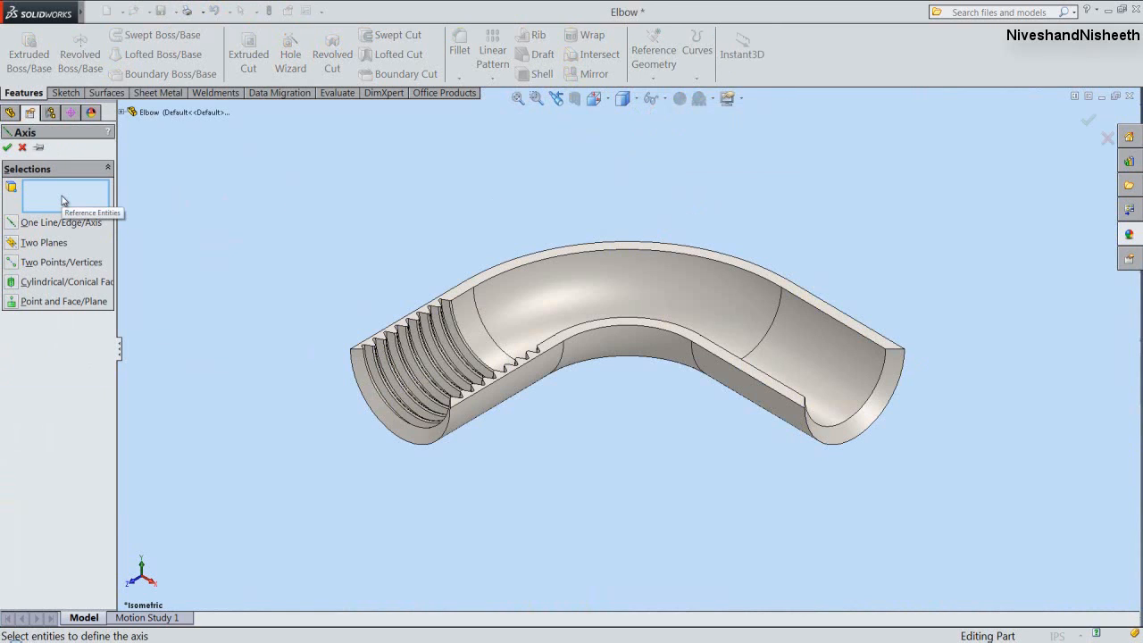
click(121, 111)
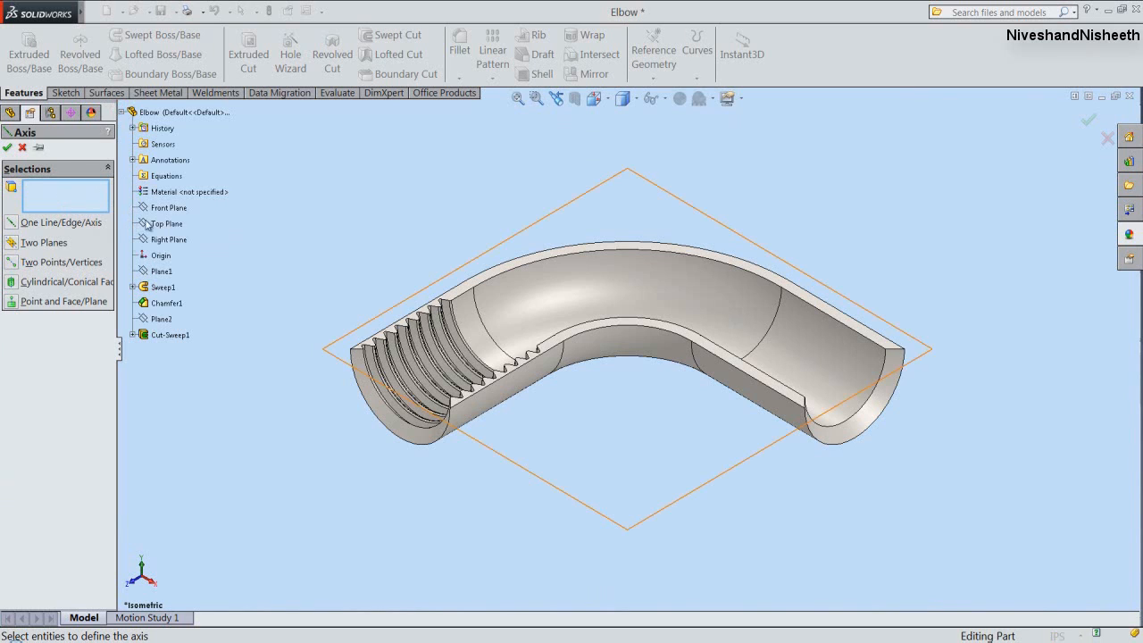
click(163, 227)
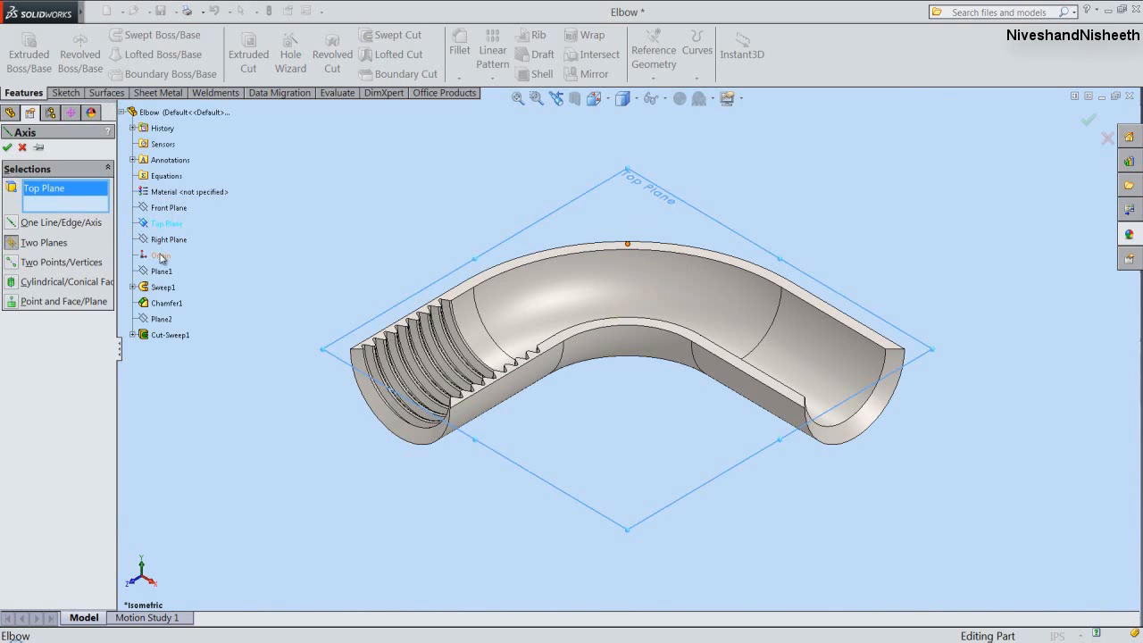
click(160, 256)
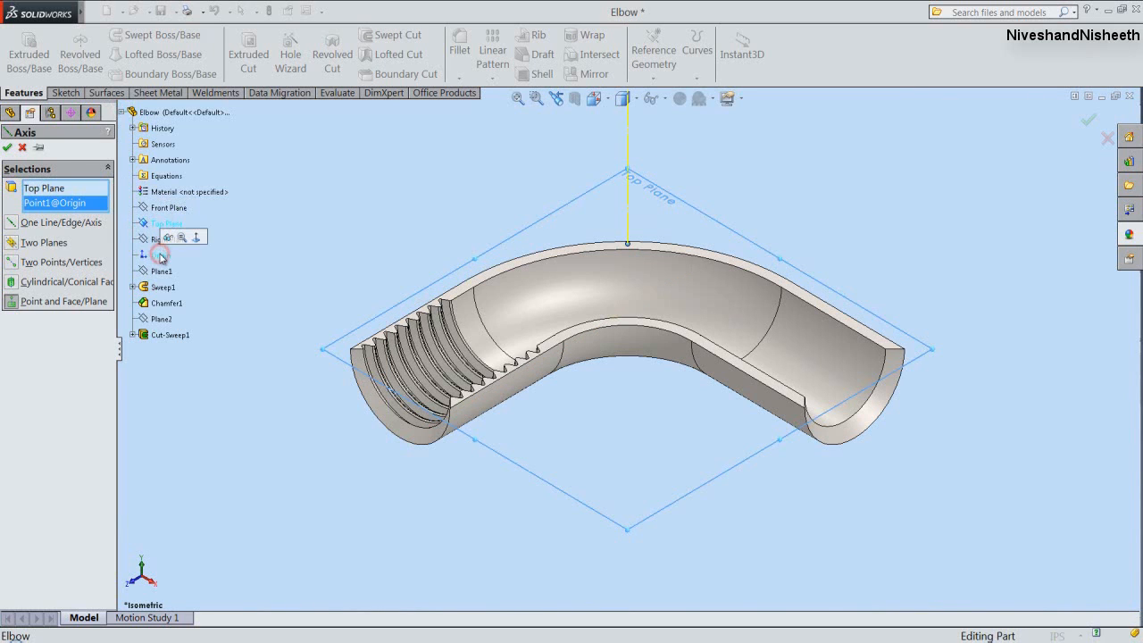
click(7, 148)
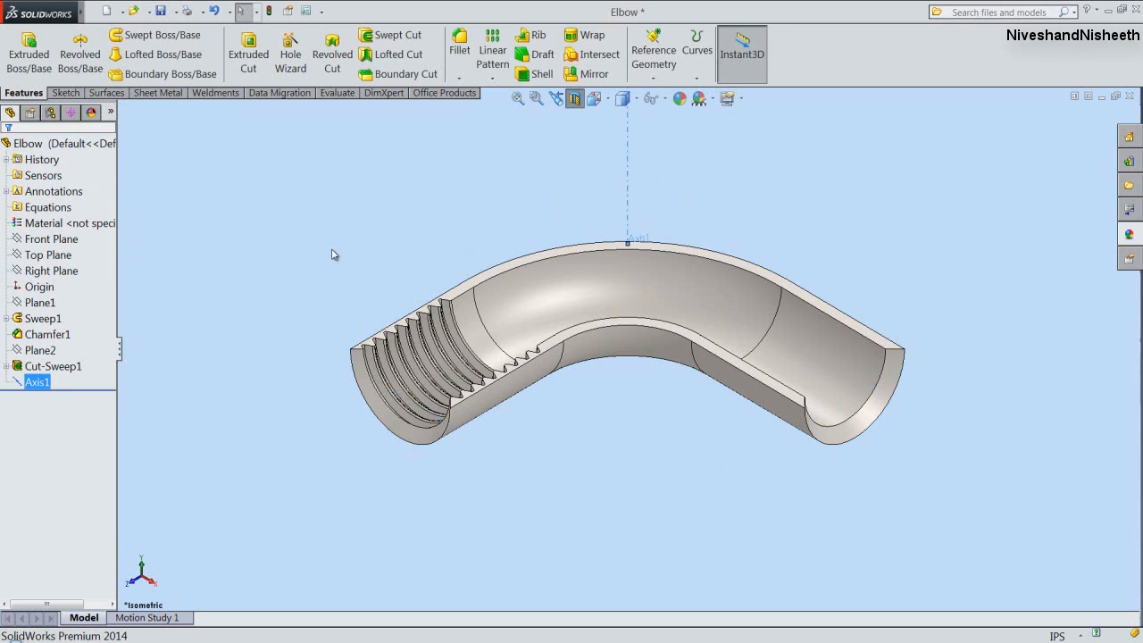
Circular-pattern the thread cut about the reference axis with 2 instances at 270°, reversing the direction to thread the elbow's other end.
scroll(616, 491, up, 2)
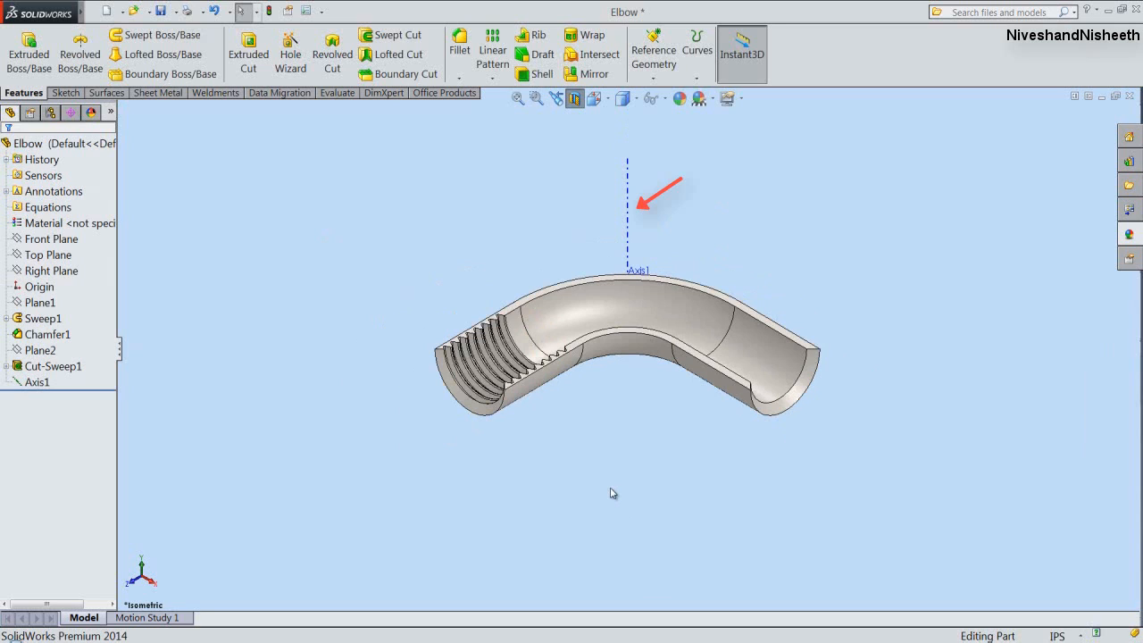
click(490, 82)
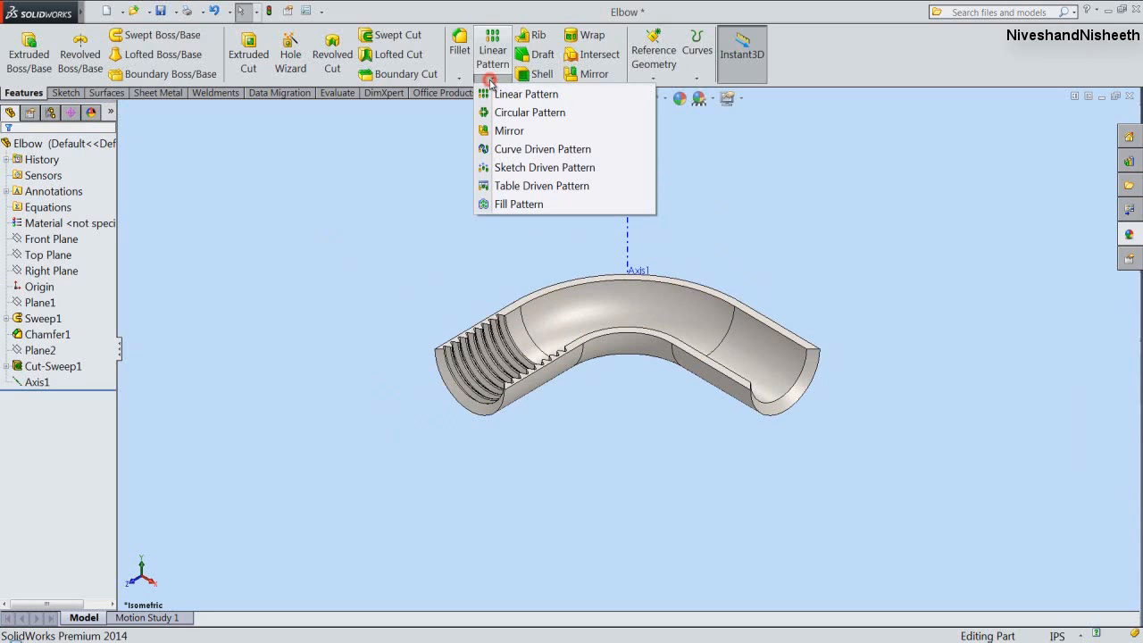
click(524, 113)
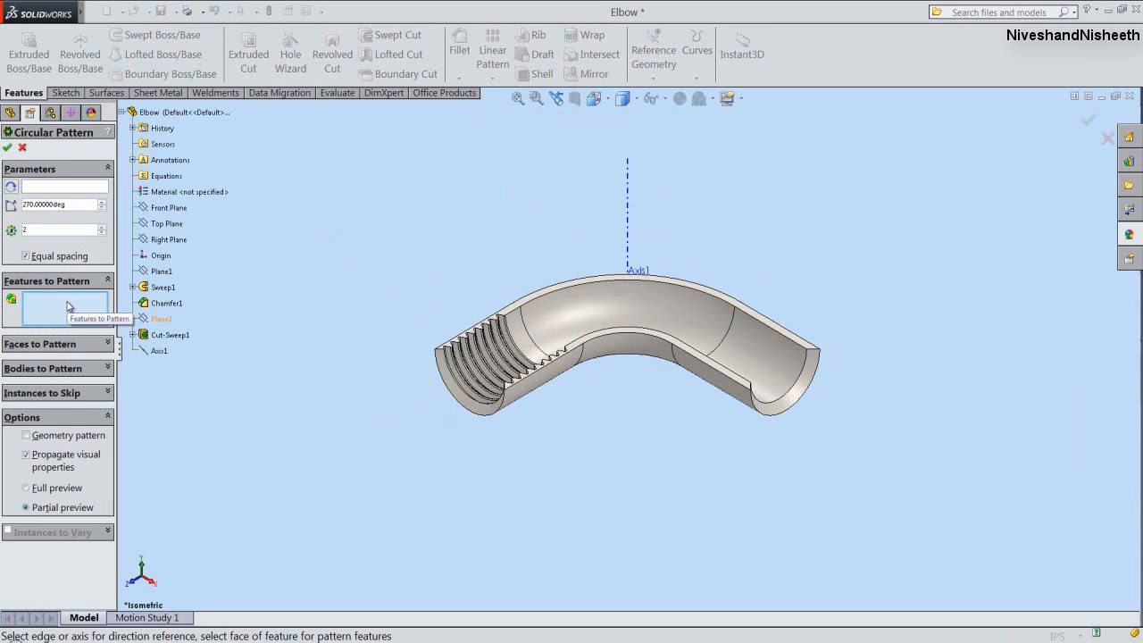
click(161, 338)
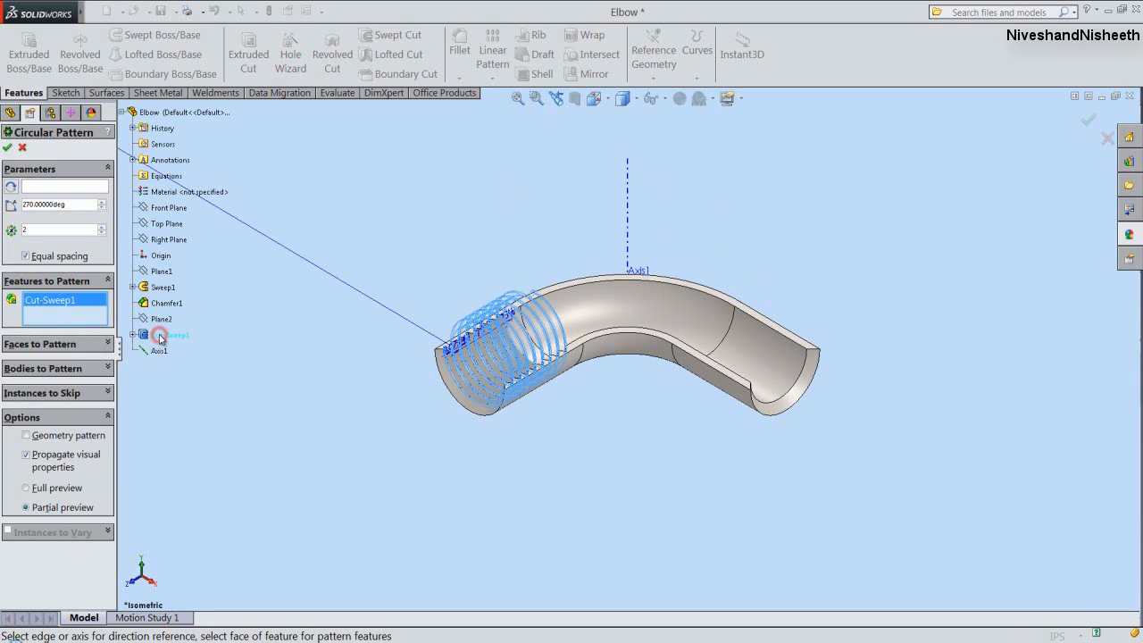
click(63, 187)
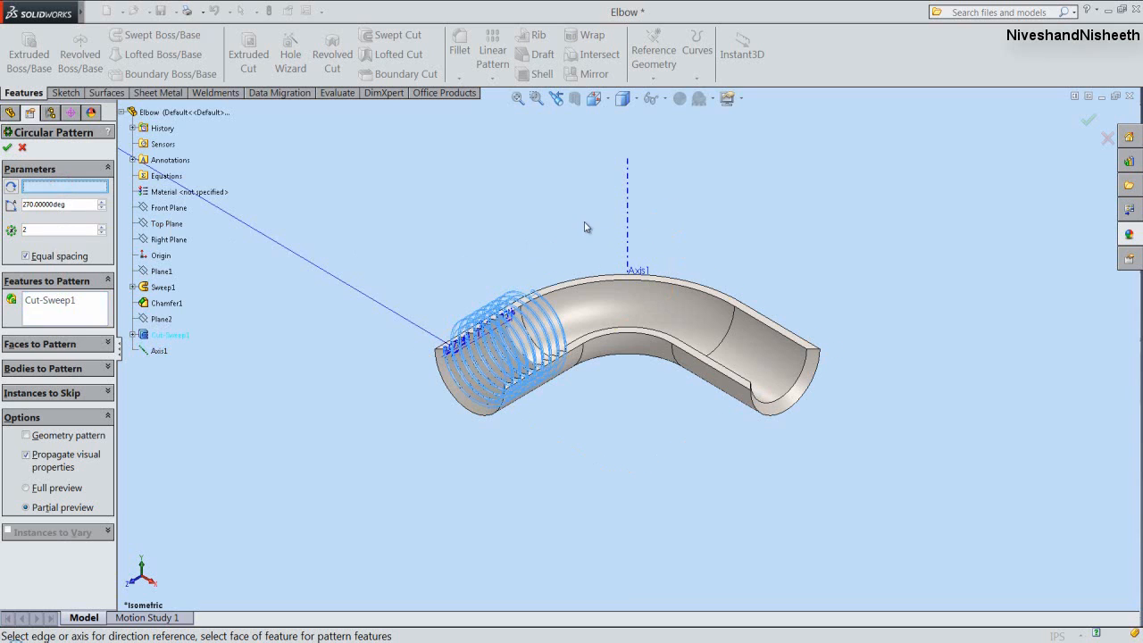
click(629, 228)
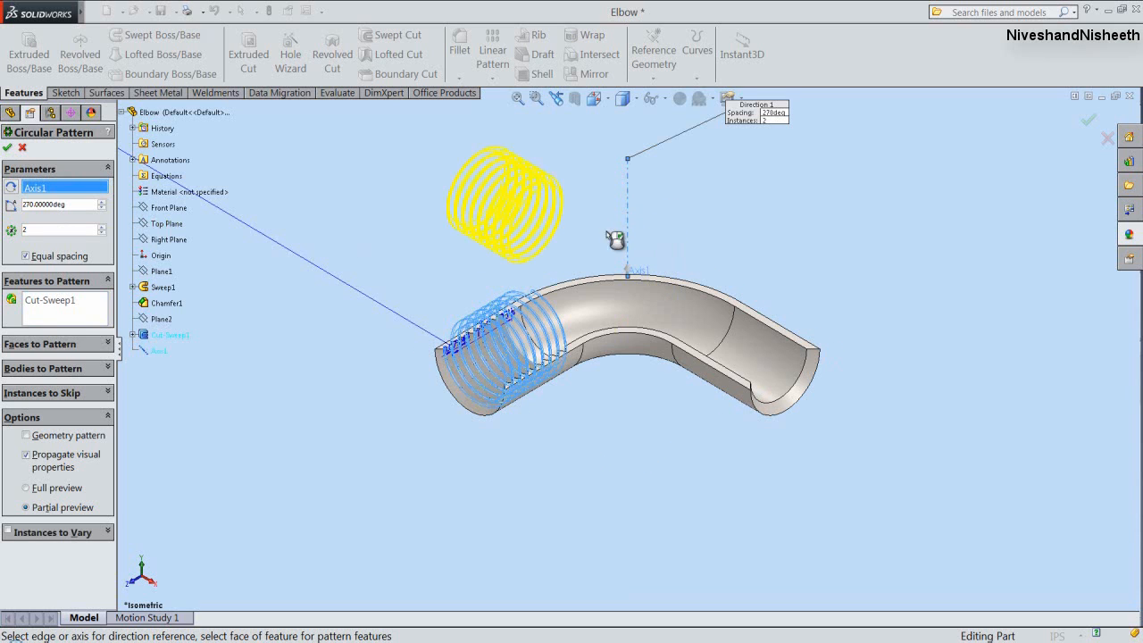
click(12, 187)
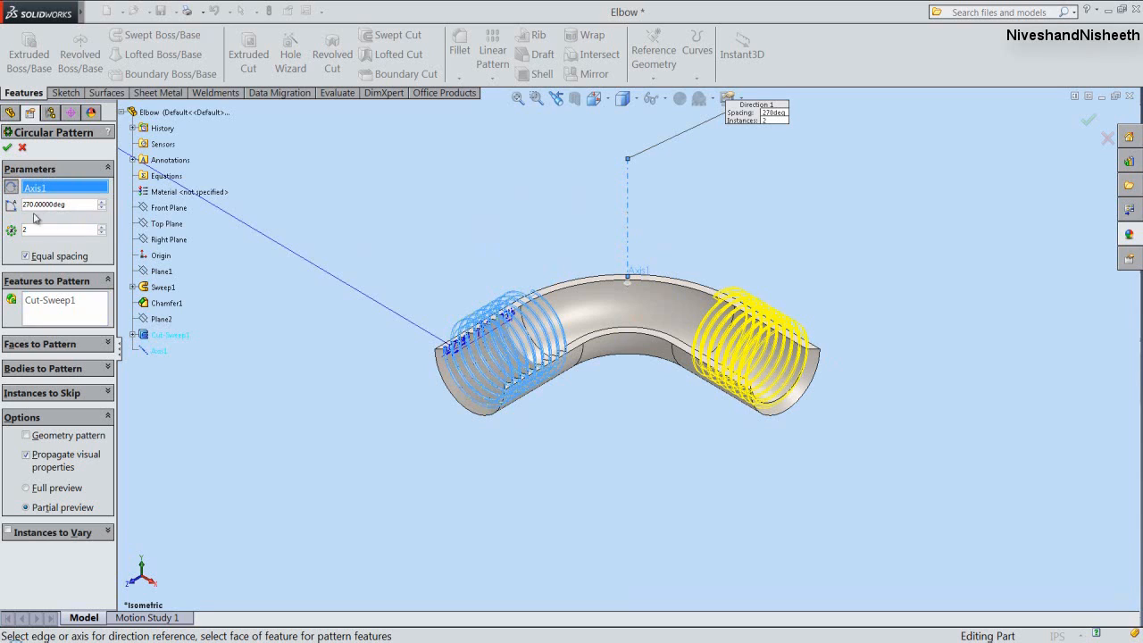
click(9, 149)
click(334, 418)
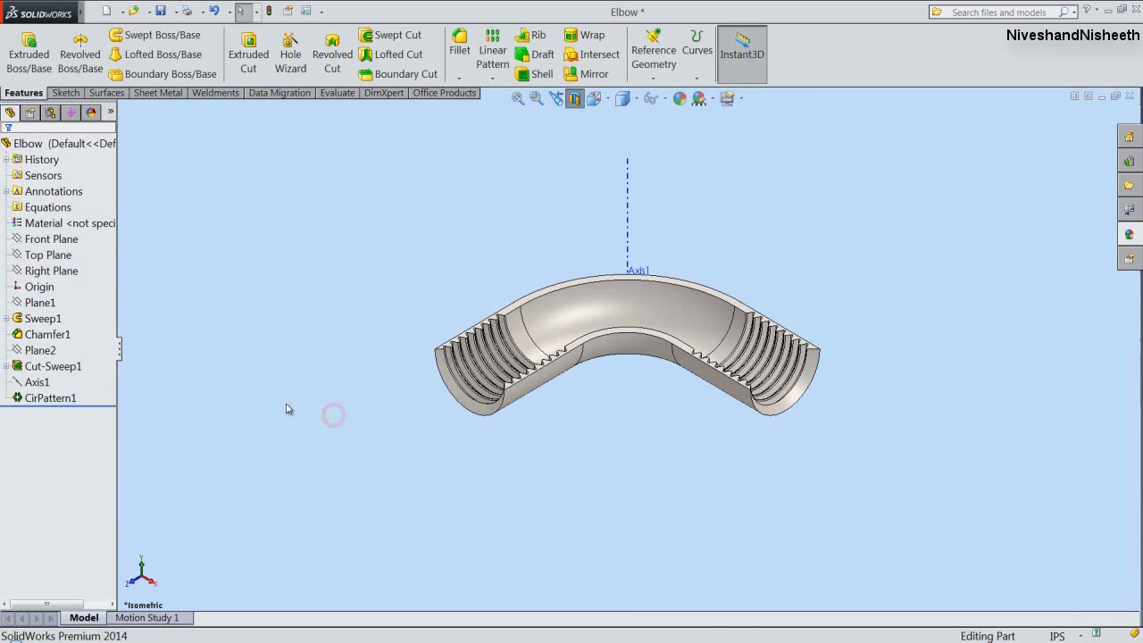
Hide Axis1 in the elbow model.
click(36, 382)
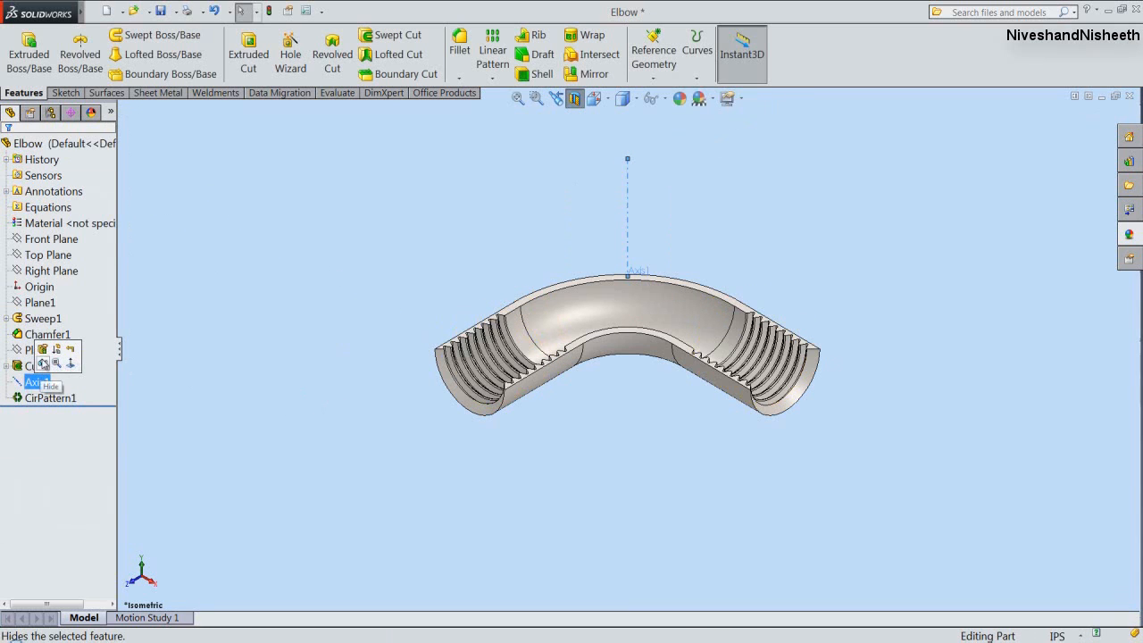
click(42, 363)
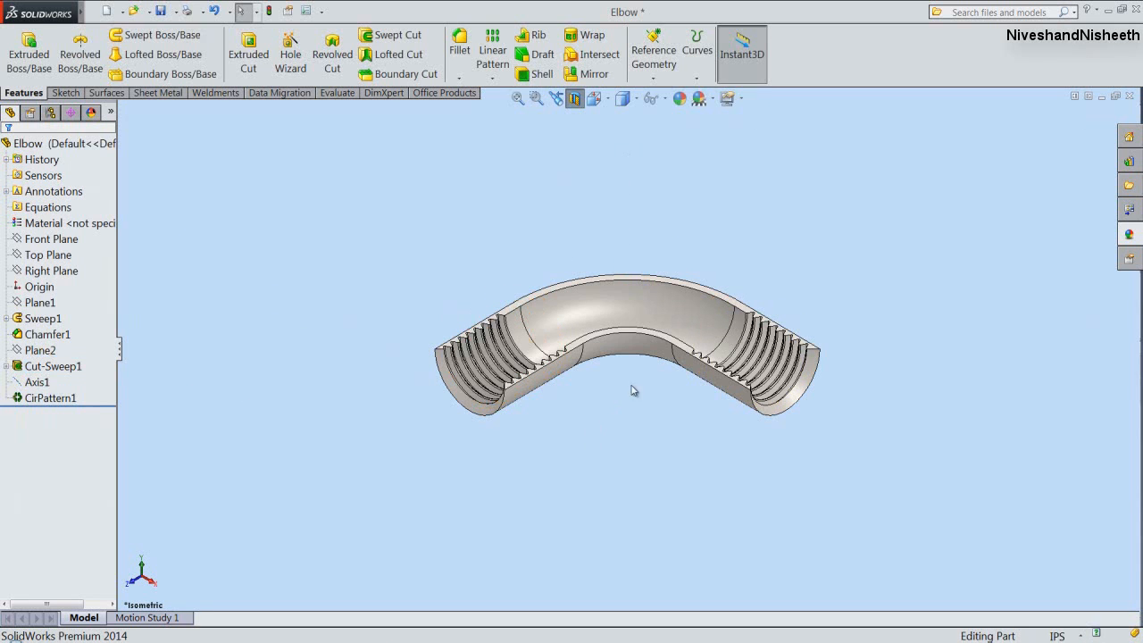
scroll(654, 348, down, 5)
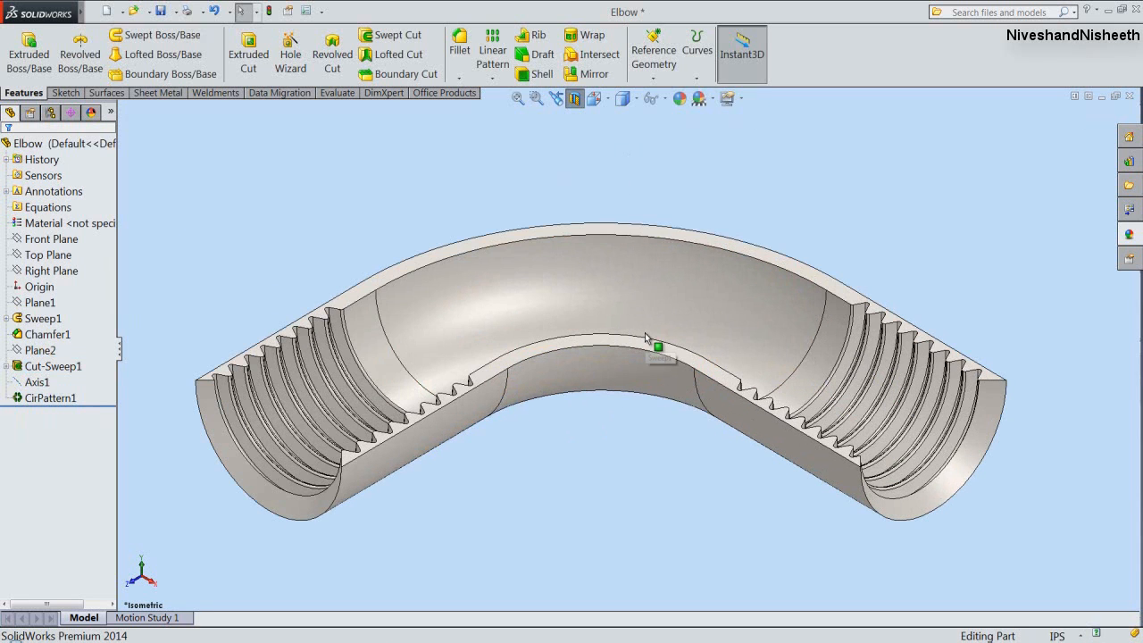
Inspect the sectioned elbow's threads from the top, turn off the section view and return to the isometric orientation.
click(592, 105)
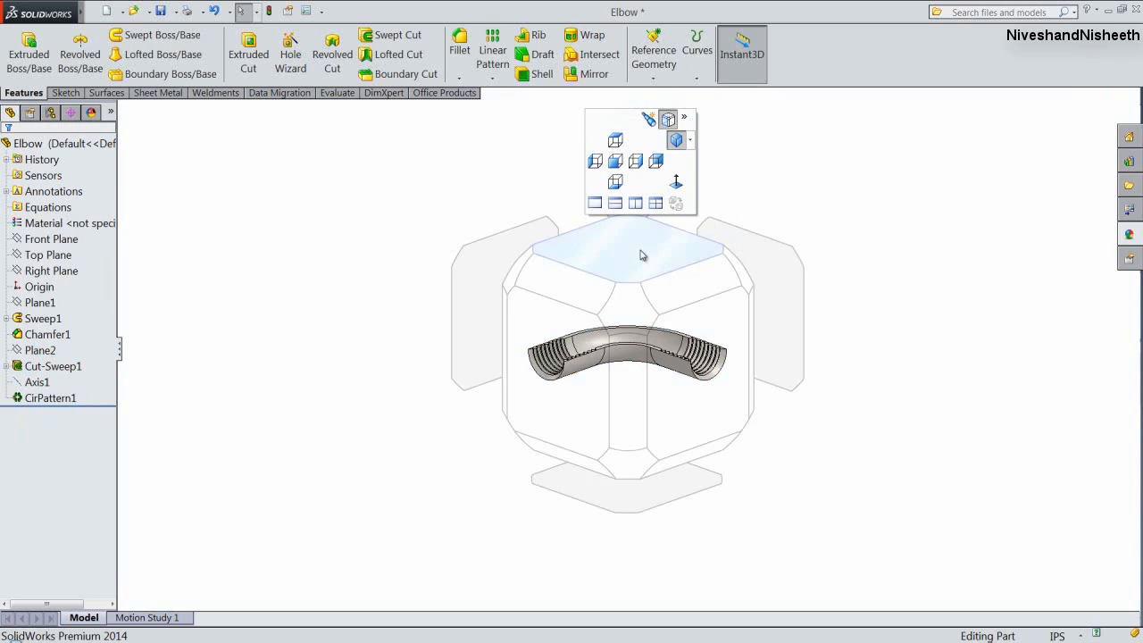
click(640, 252)
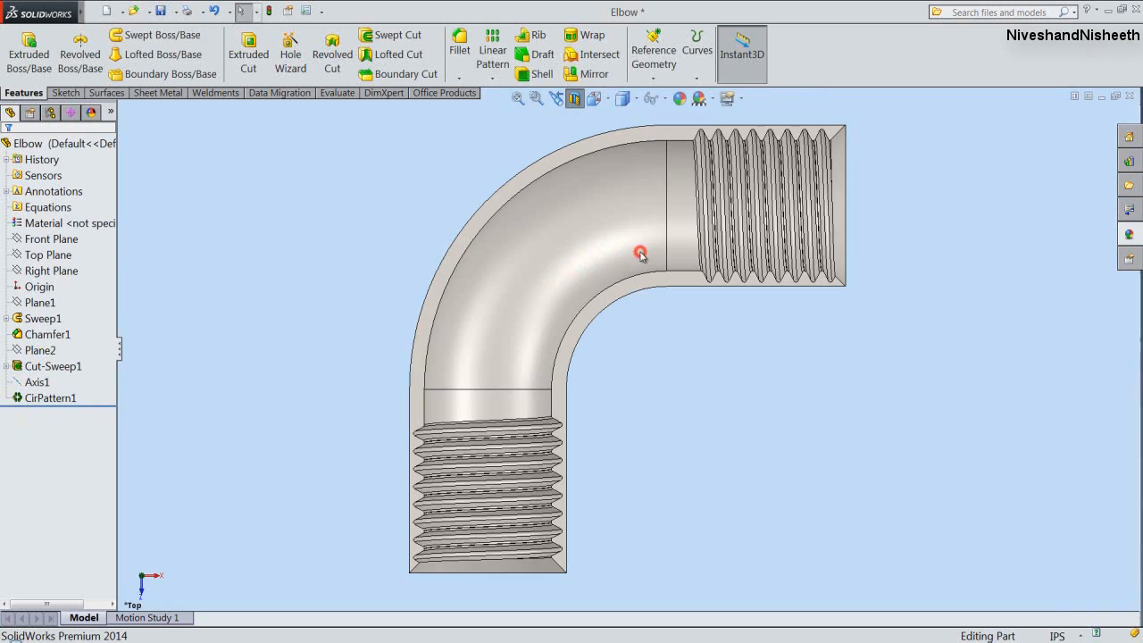
scroll(777, 178, down, 5)
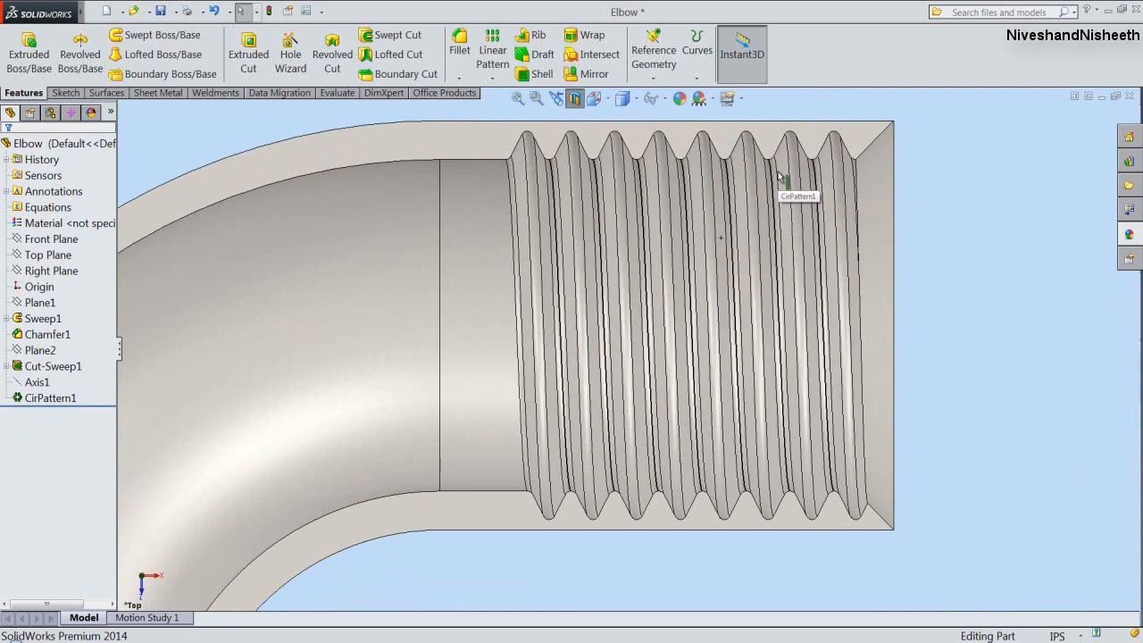
scroll(778, 174, up, 8)
scroll(497, 538, down, 4)
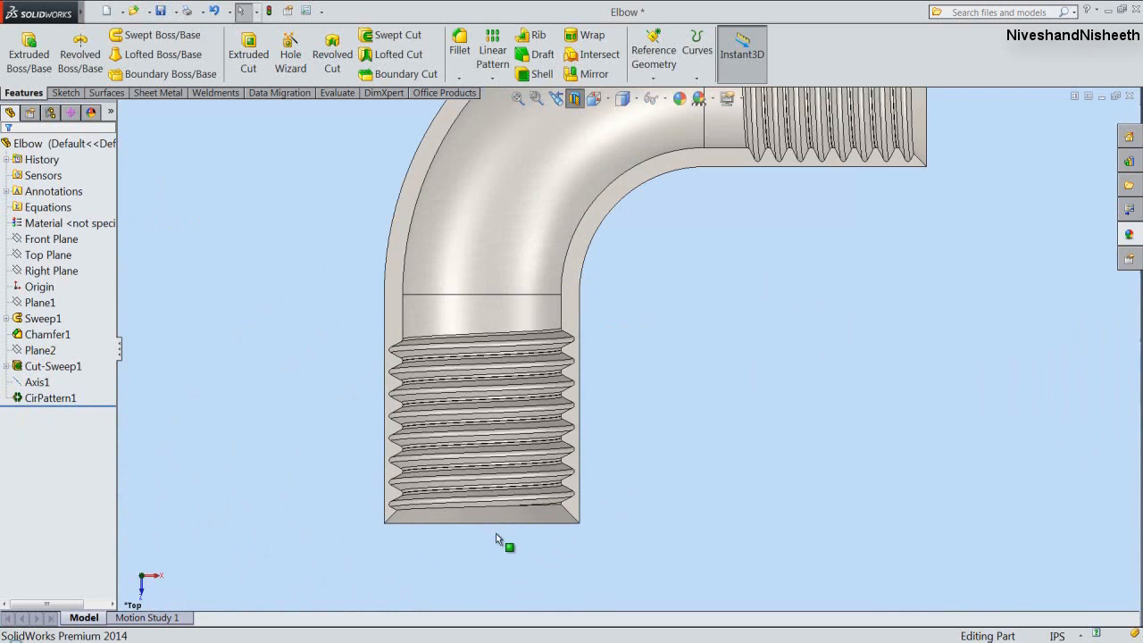
click(577, 102)
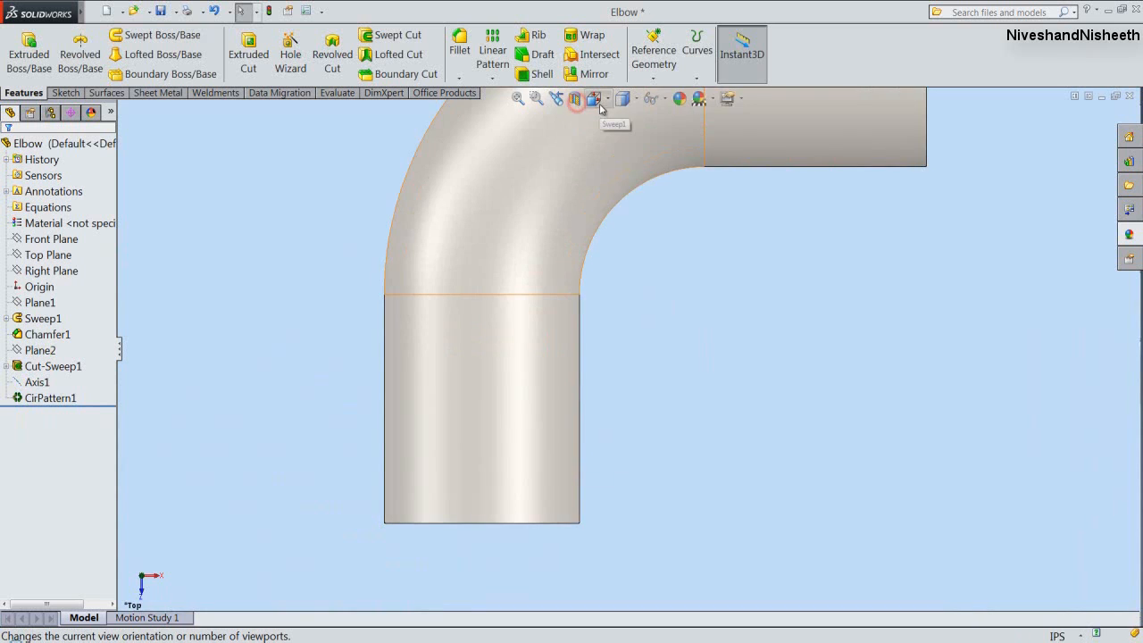
click(600, 104)
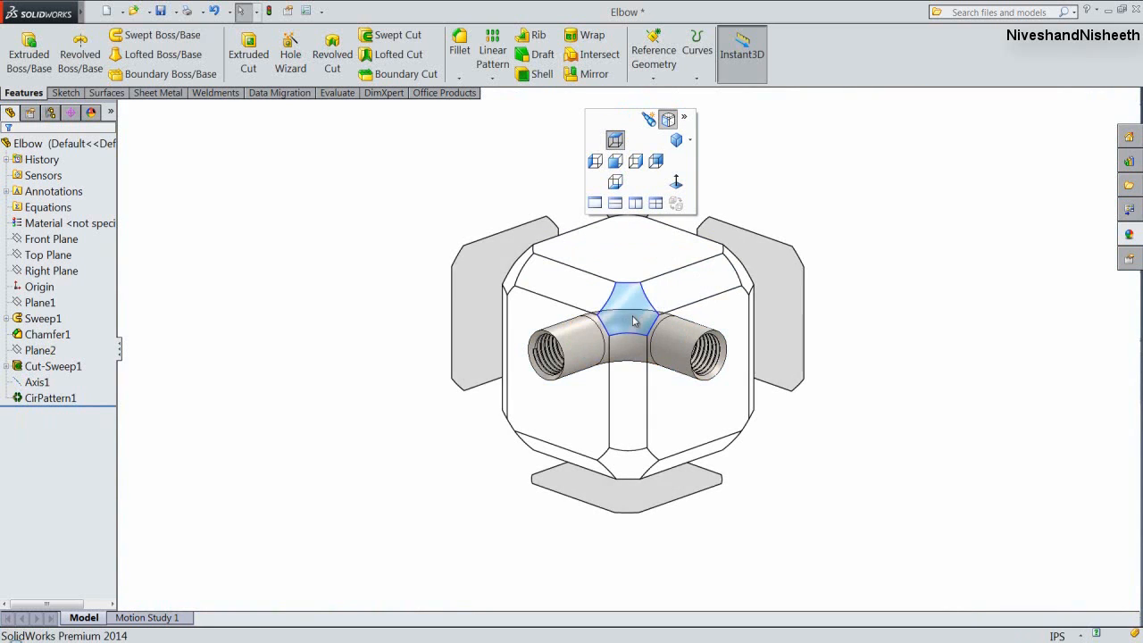
click(633, 320)
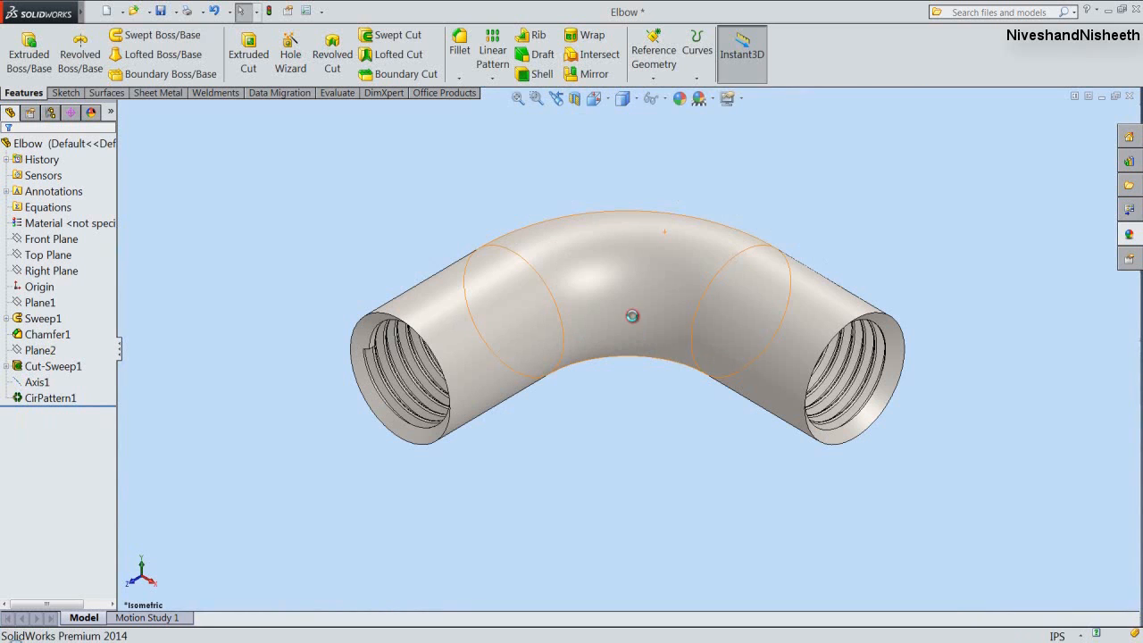
Save the elbow part and close it, keeping all modifications.
click(162, 12)
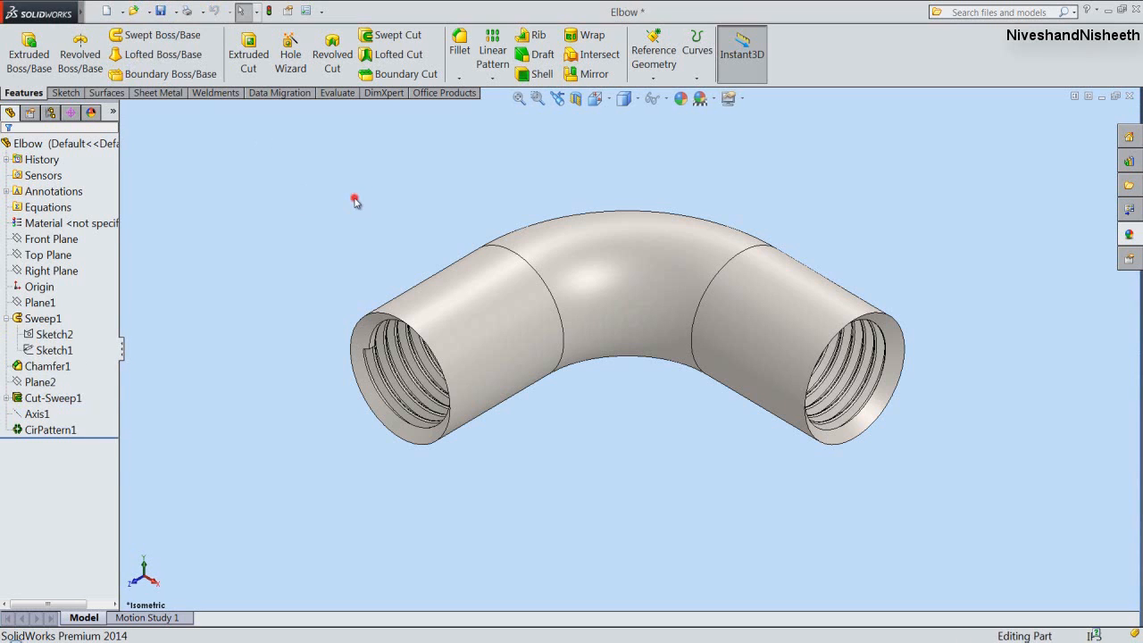
click(1129, 95)
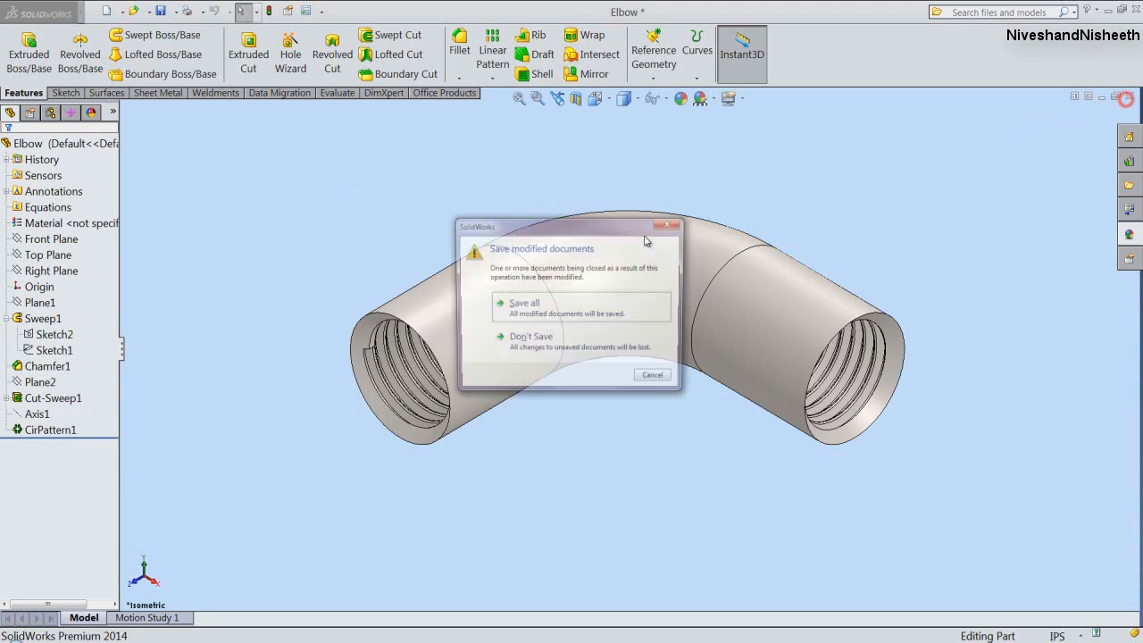
click(497, 307)
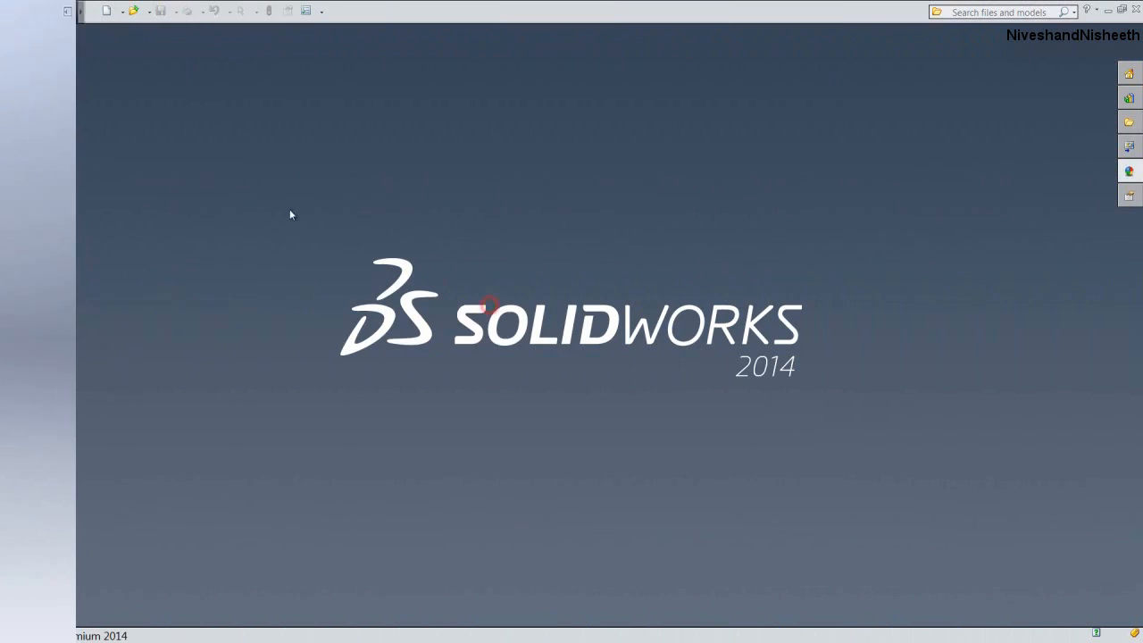
Create a new part from the custom IPS part template.
click(109, 11)
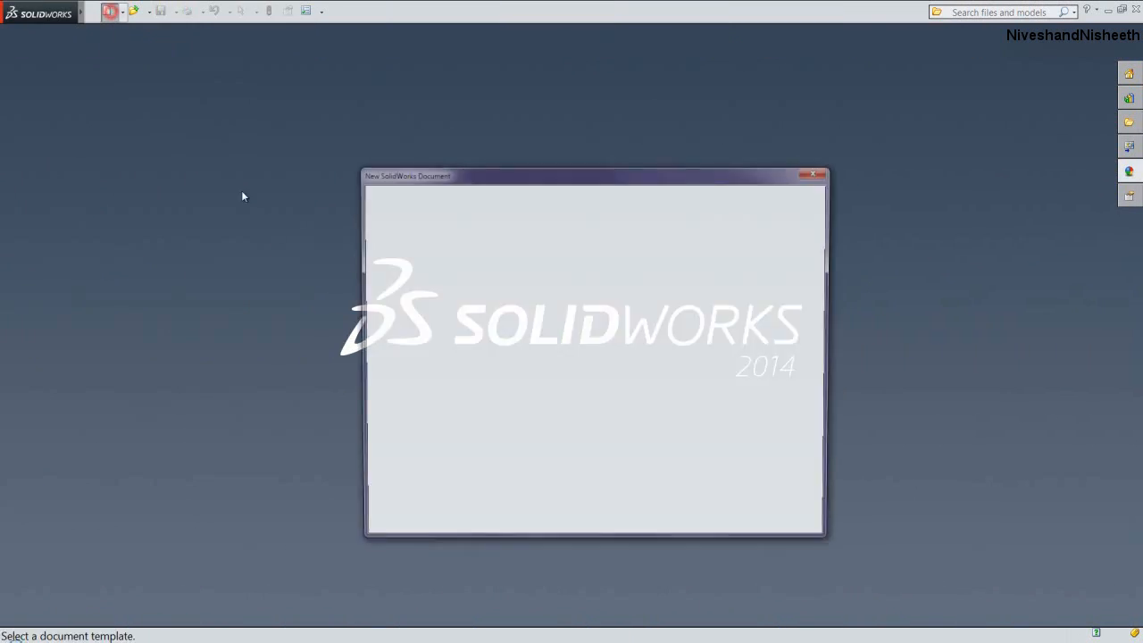
double_click(391, 245)
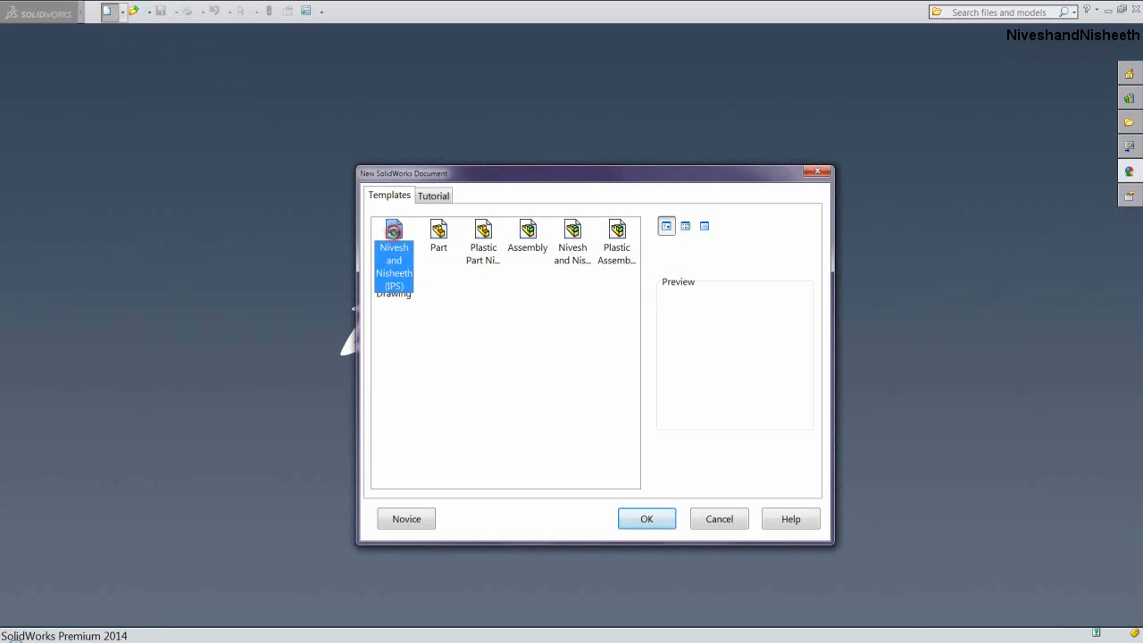
click(414, 294)
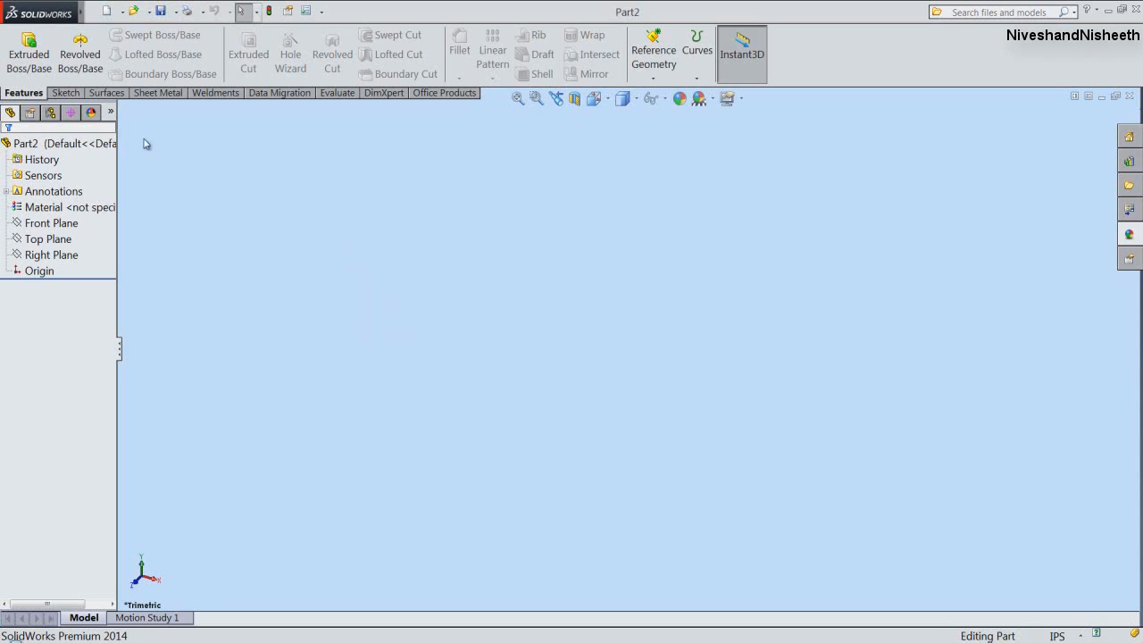
Start a new sketch on the Front Plane.
click(65, 93)
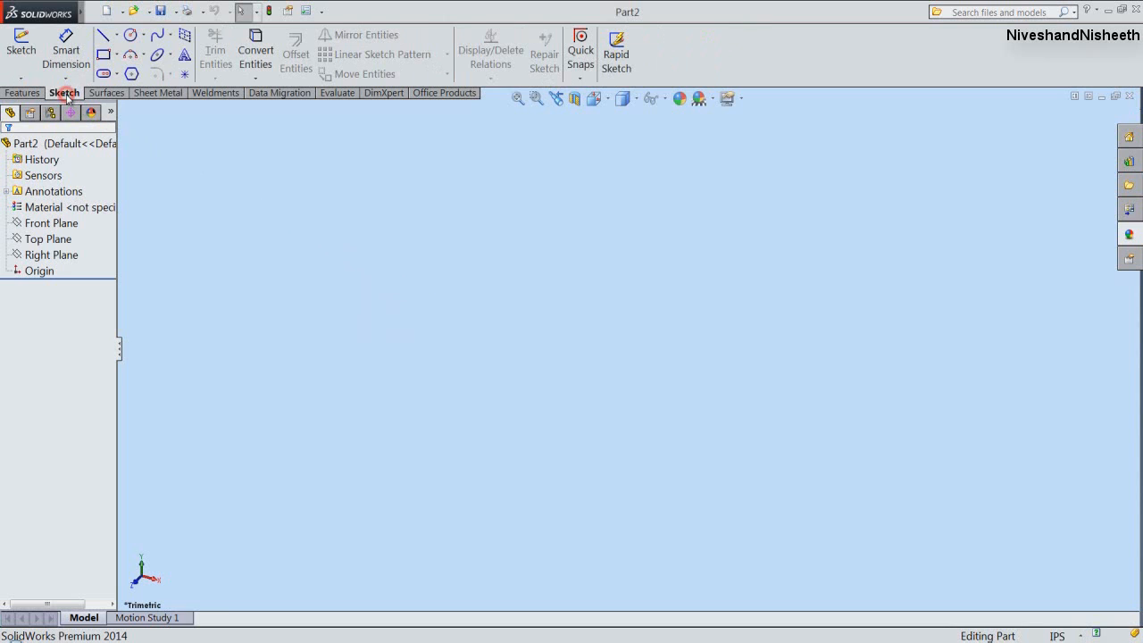
click(21, 54)
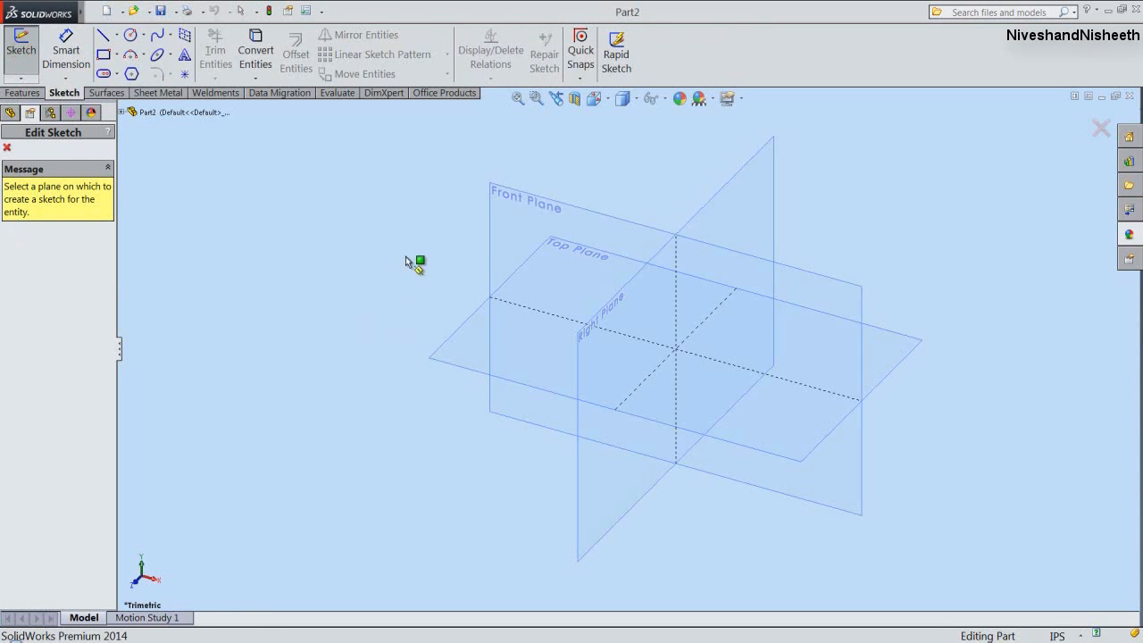
click(493, 231)
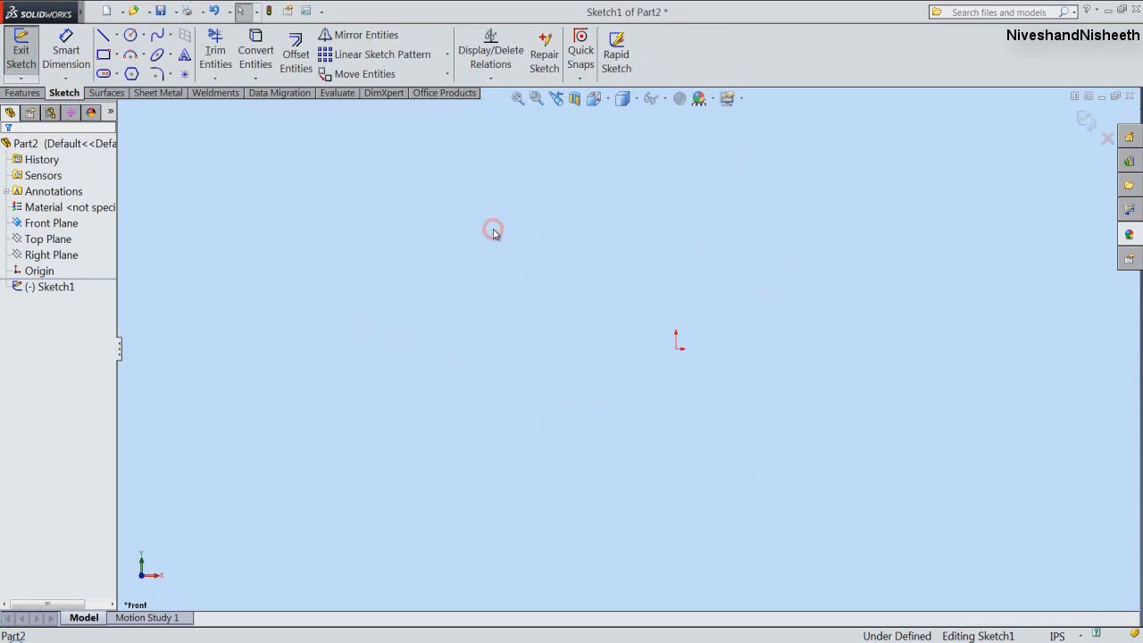
click(475, 281)
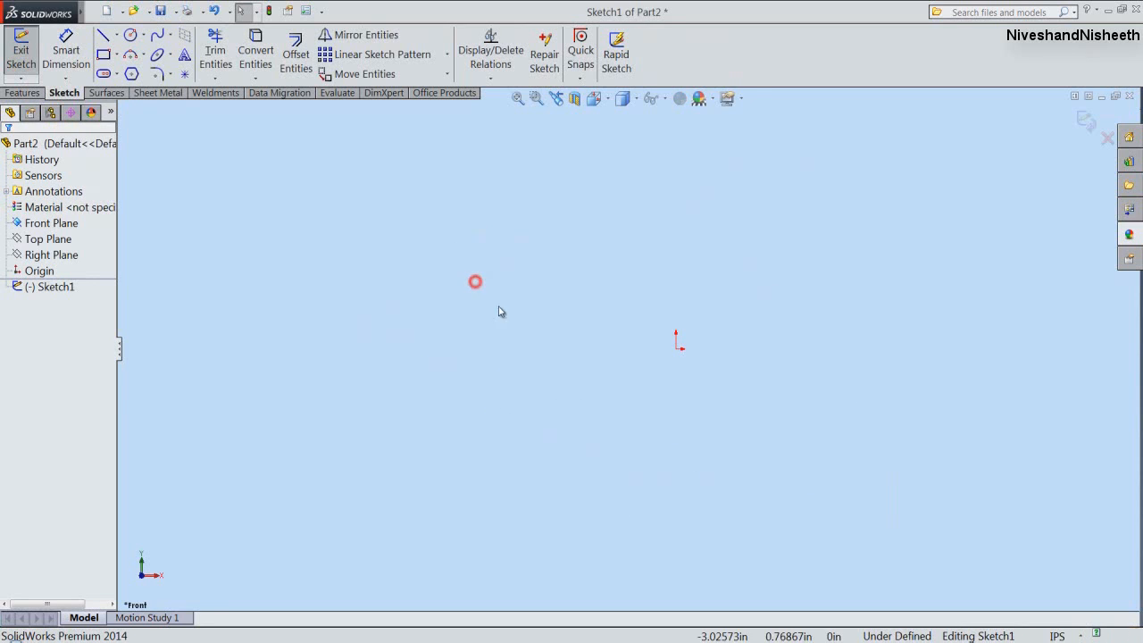
Set the document's basic length unit to fractional inches with a denominator of 32.
click(1058, 636)
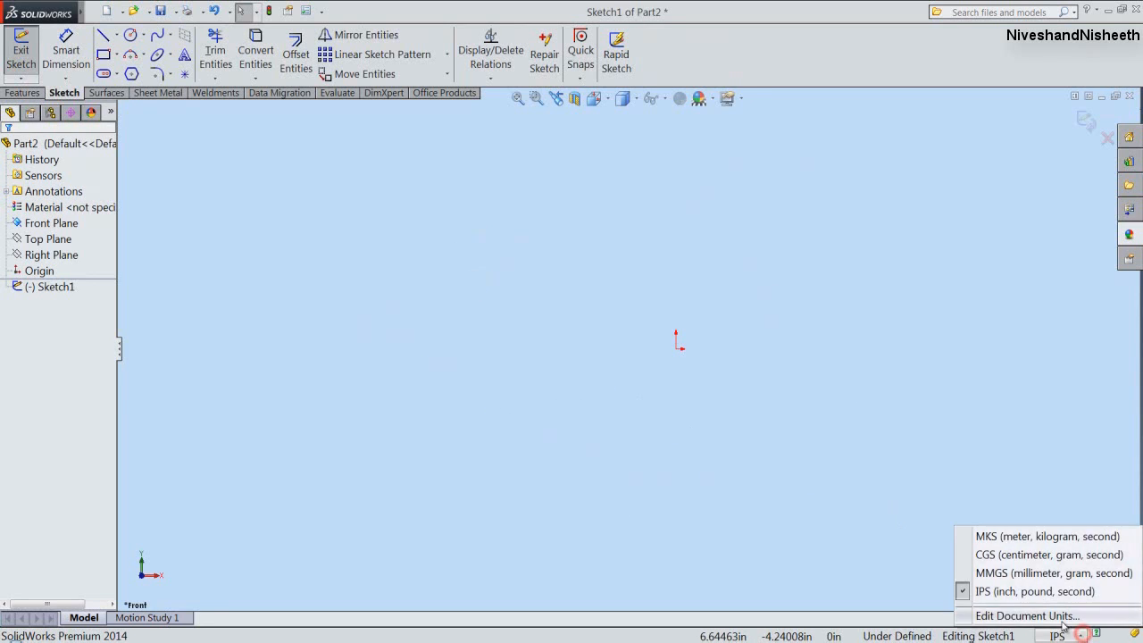
click(1053, 615)
click(681, 302)
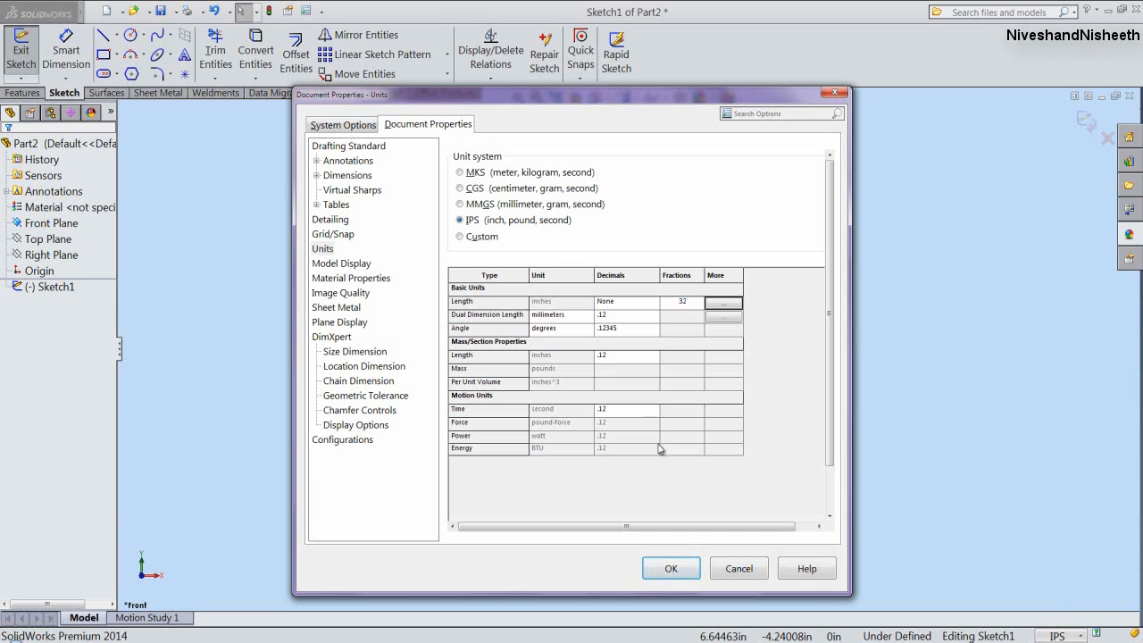
click(674, 568)
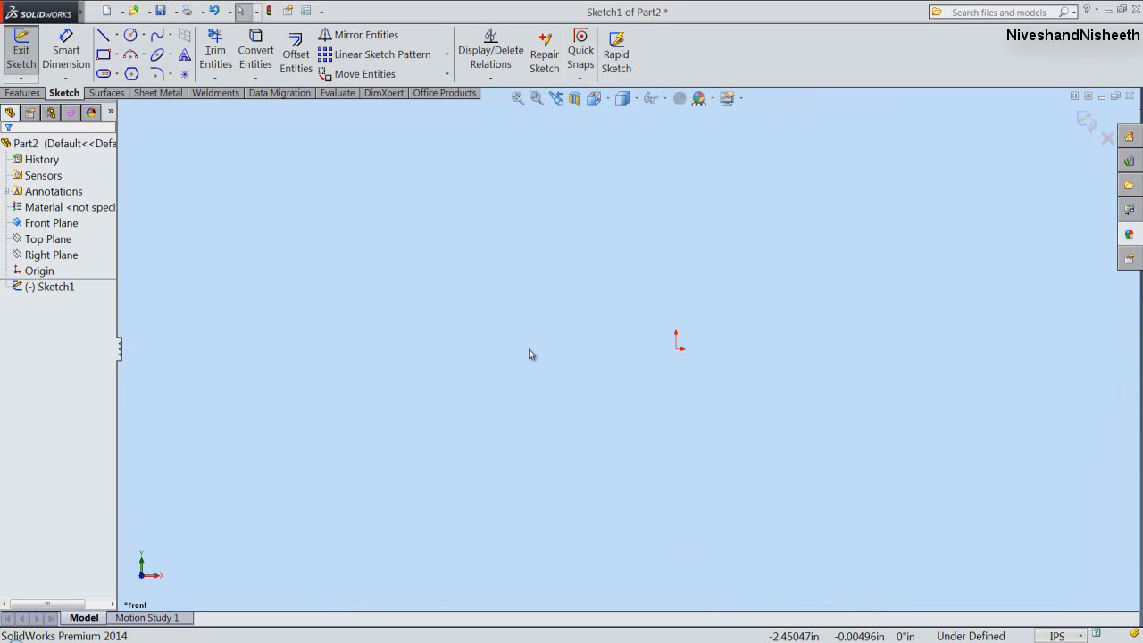
Sketch a circle centred on the origin with a diameter of 0.53352 in.
right_click(599, 366)
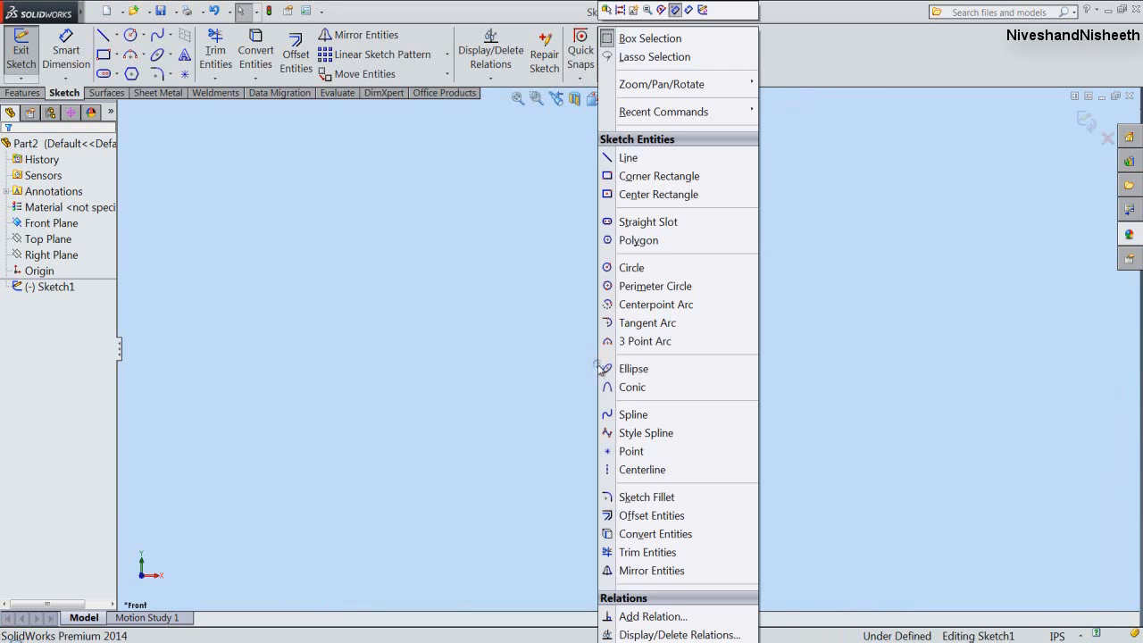
click(625, 267)
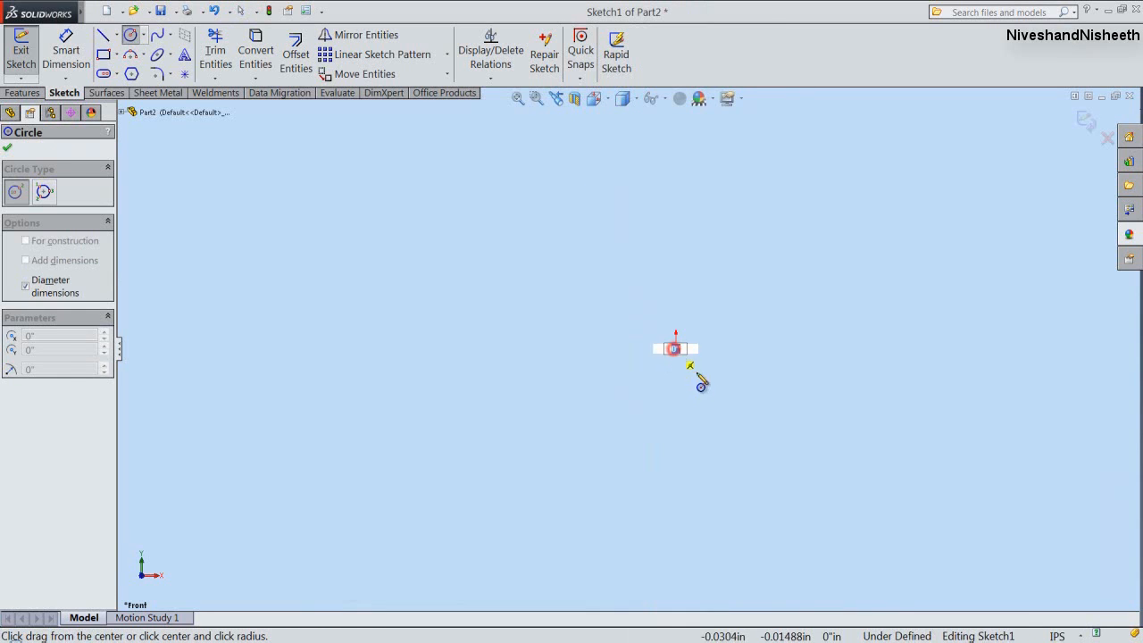
click(675, 348)
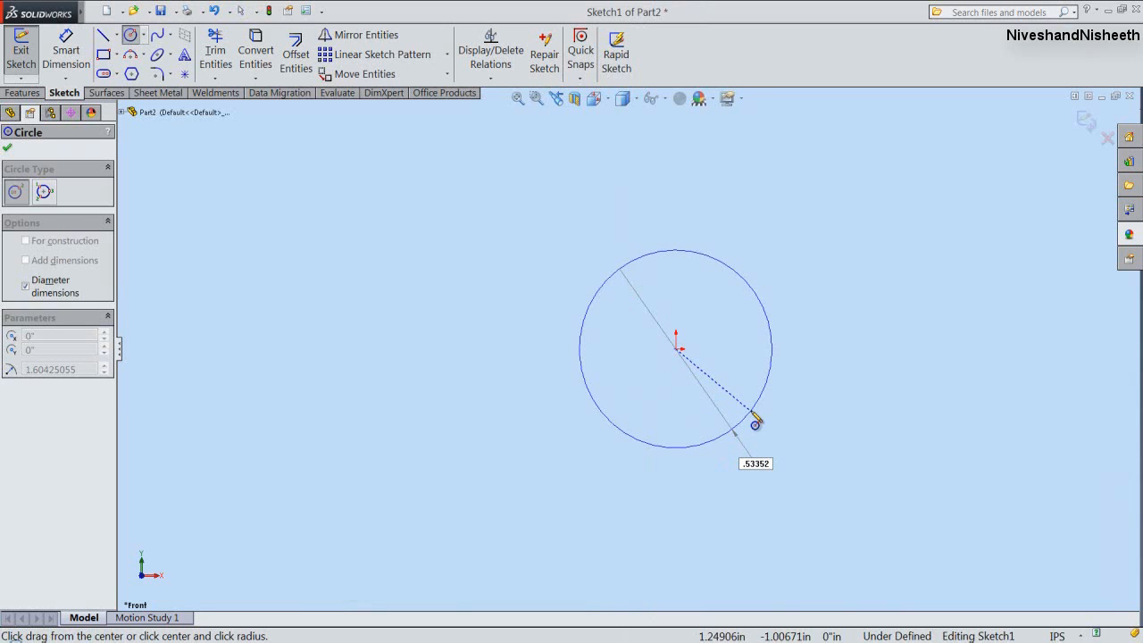
key(Return)
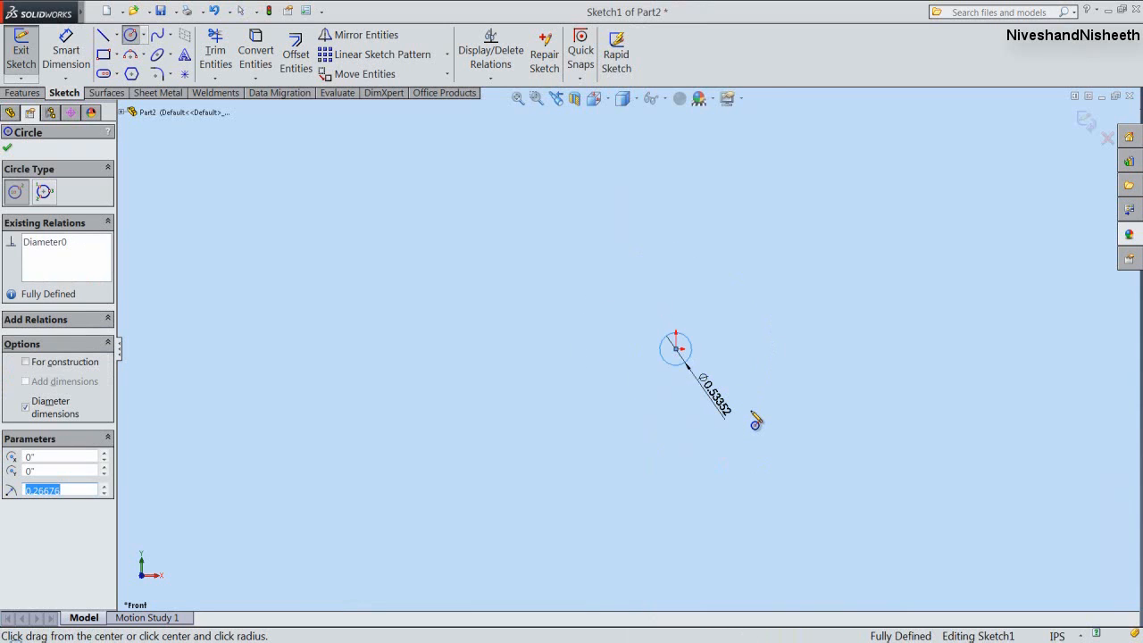
right_click(737, 320)
click(765, 156)
Reposition the diameter dimension so that it lies inside the circle.
scroll(631, 354, down, 5)
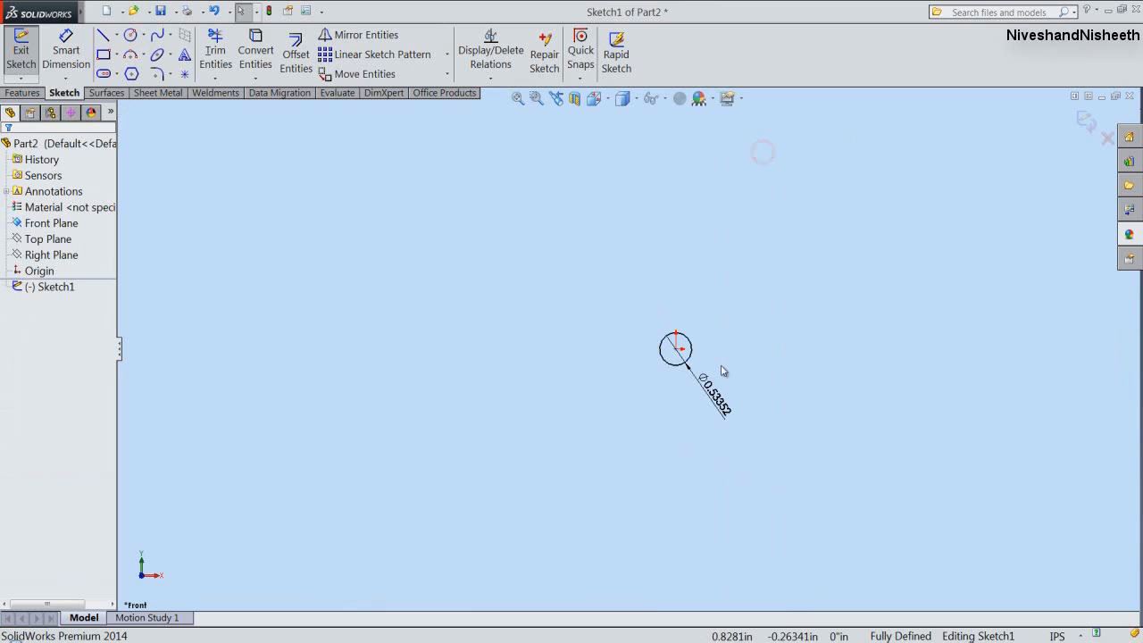
drag(692, 503, 582, 302)
click(646, 343)
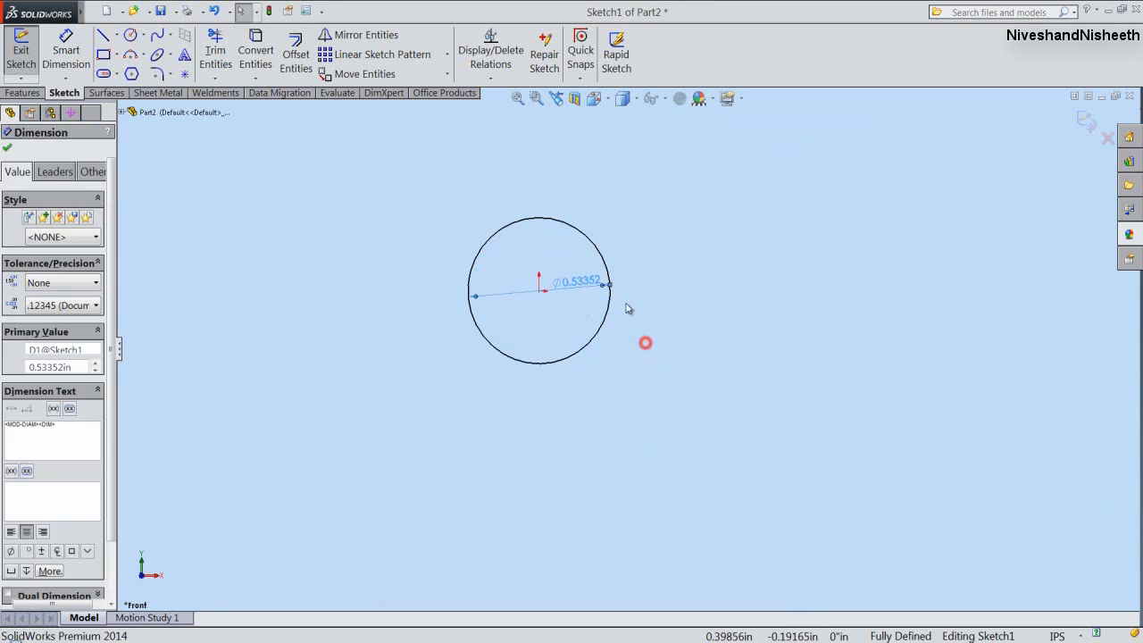
click(516, 99)
click(443, 182)
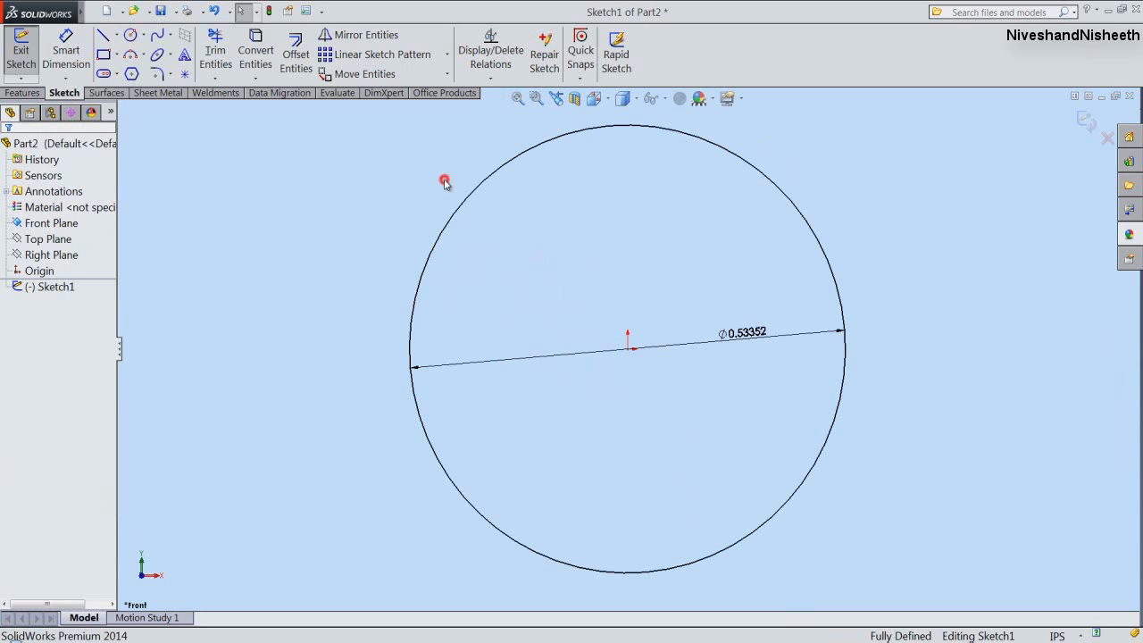
Offset the circle outward by 1/16 in with an added dimension.
click(302, 63)
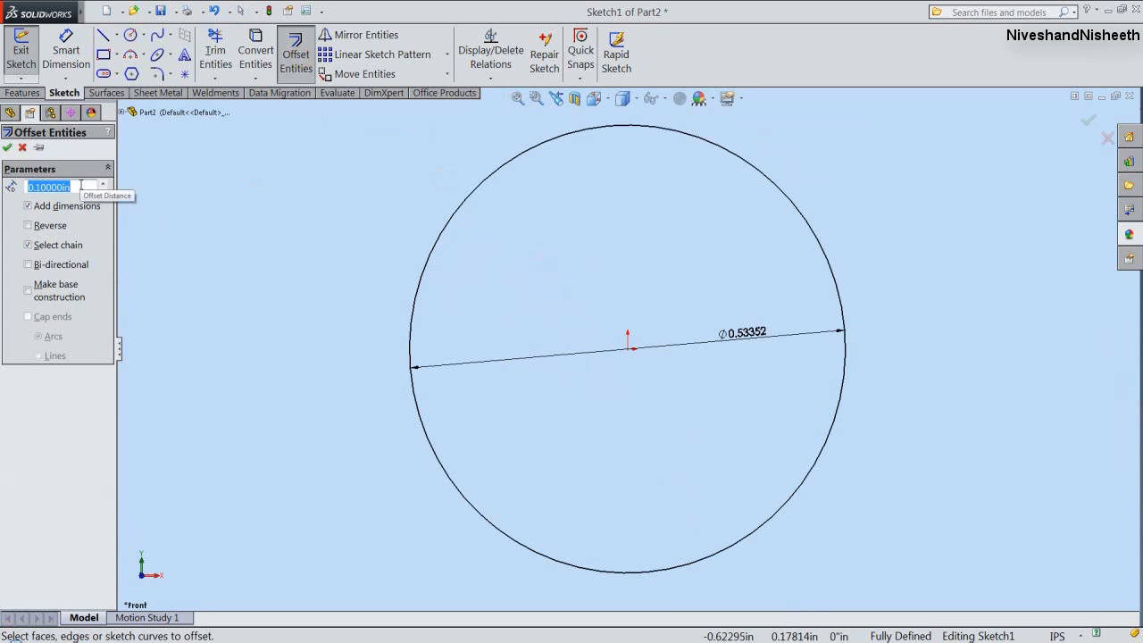
text(1/16")
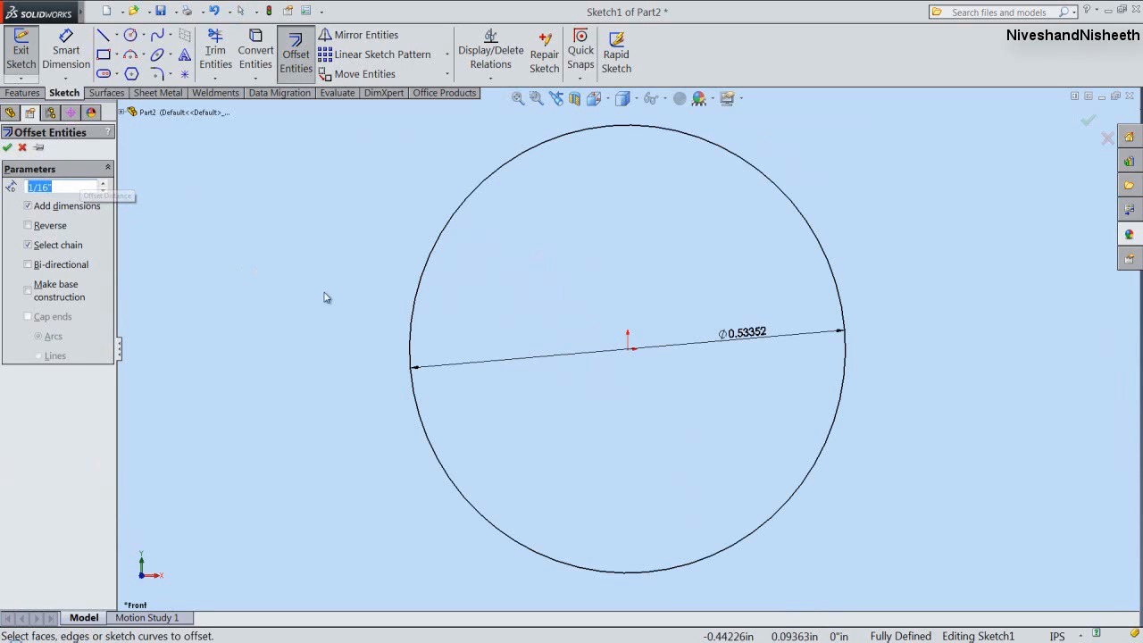
click(412, 326)
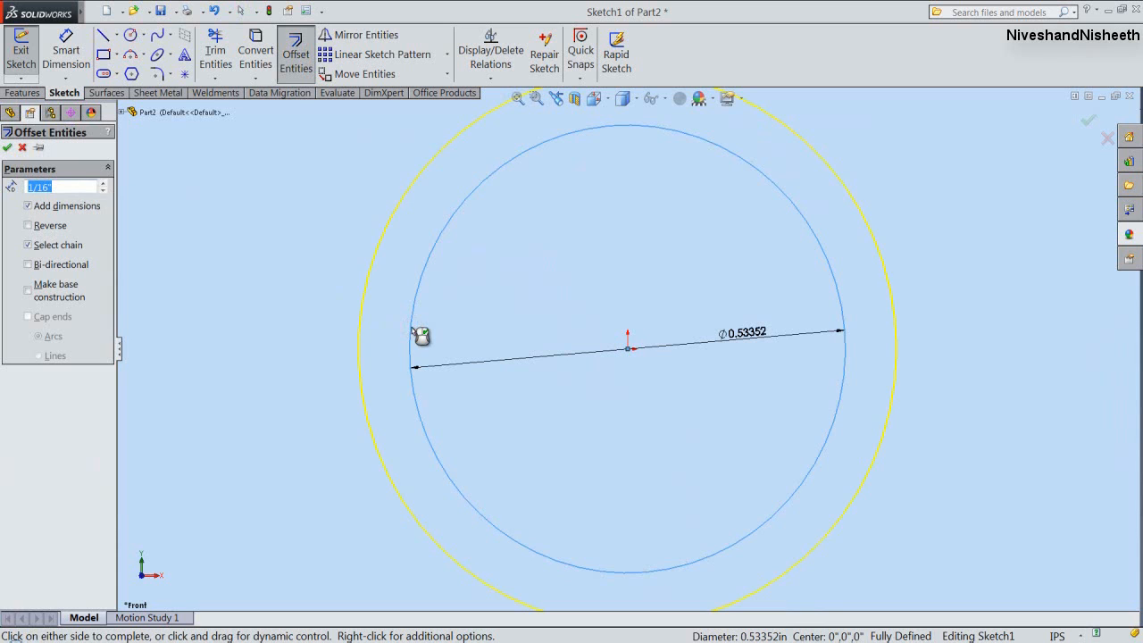
right_click(249, 267)
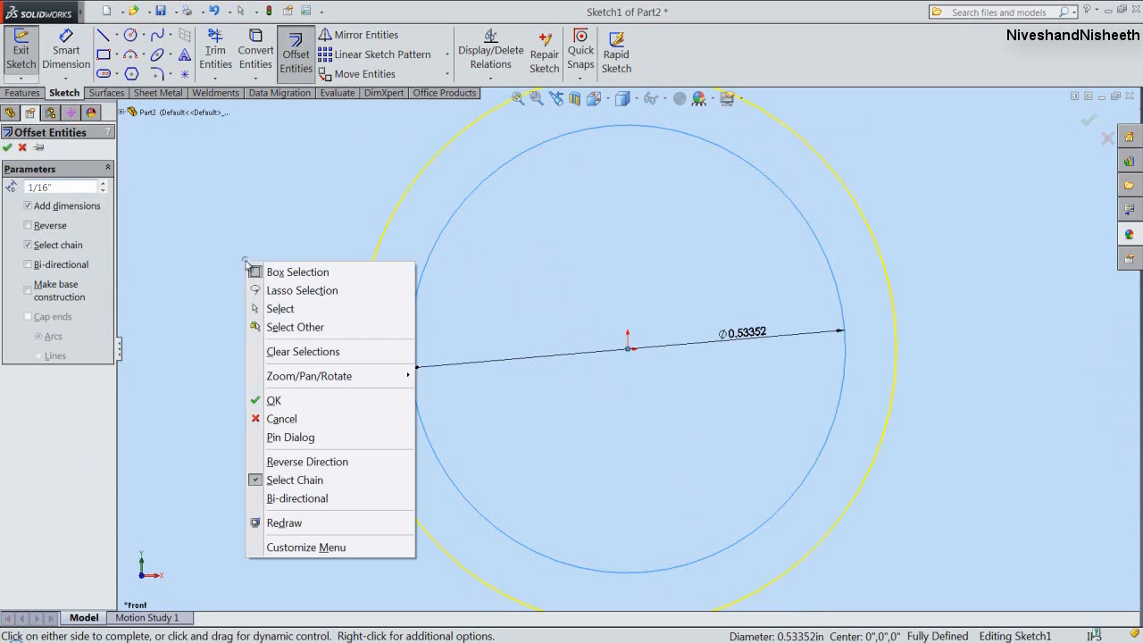
click(270, 402)
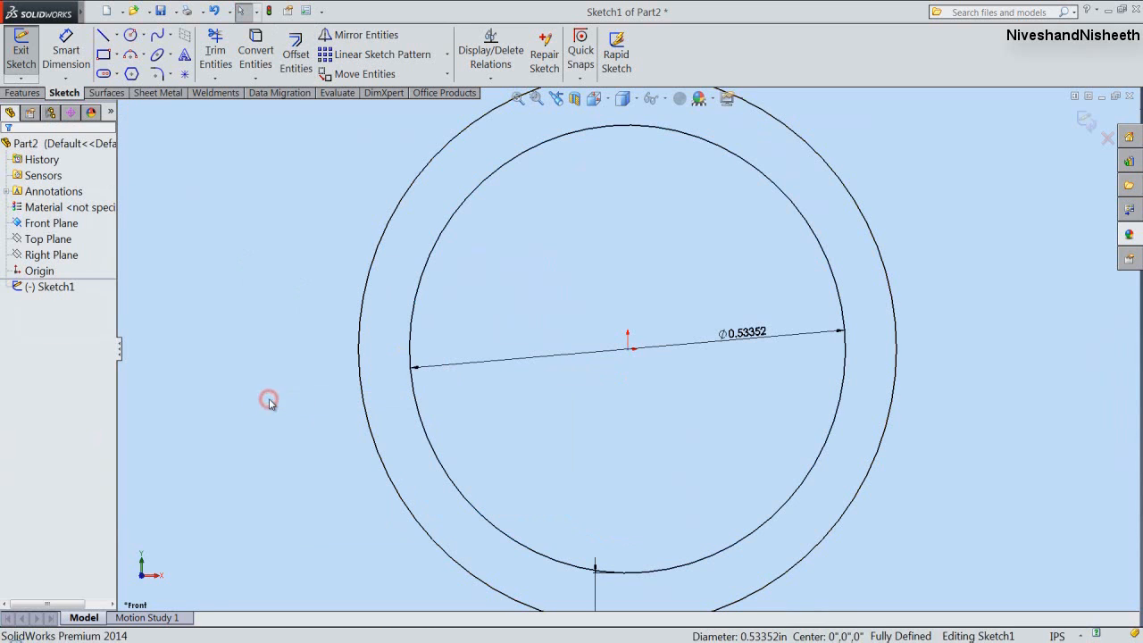
Extrude the ring profile symmetrically about its sketch plane using Mid Plane with a total depth of 2 1/8 in.
click(593, 98)
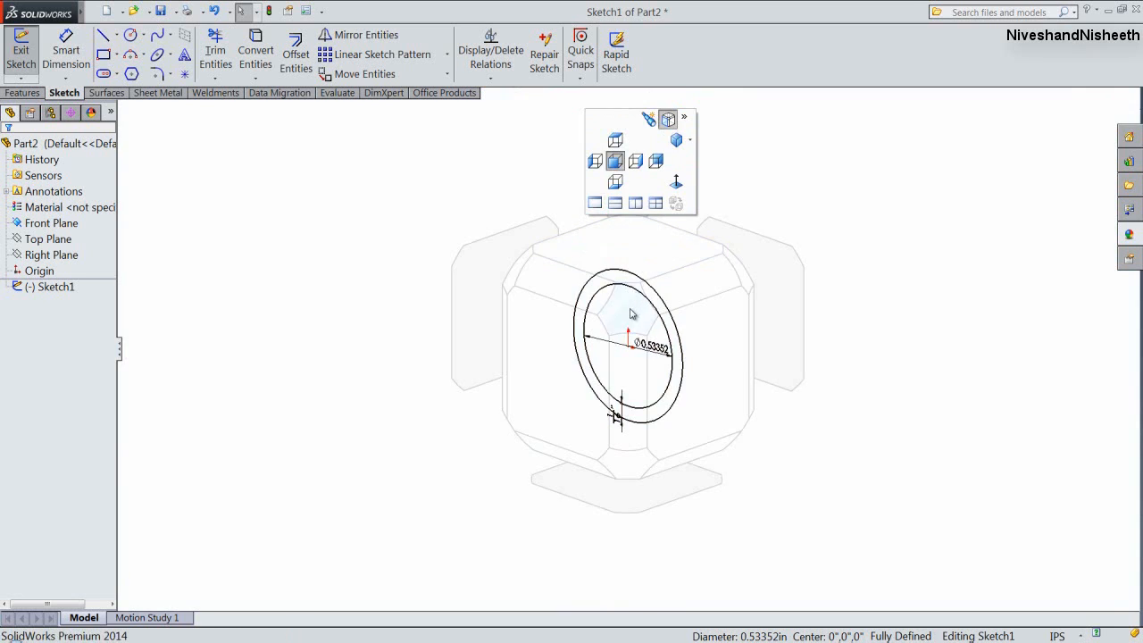
click(631, 313)
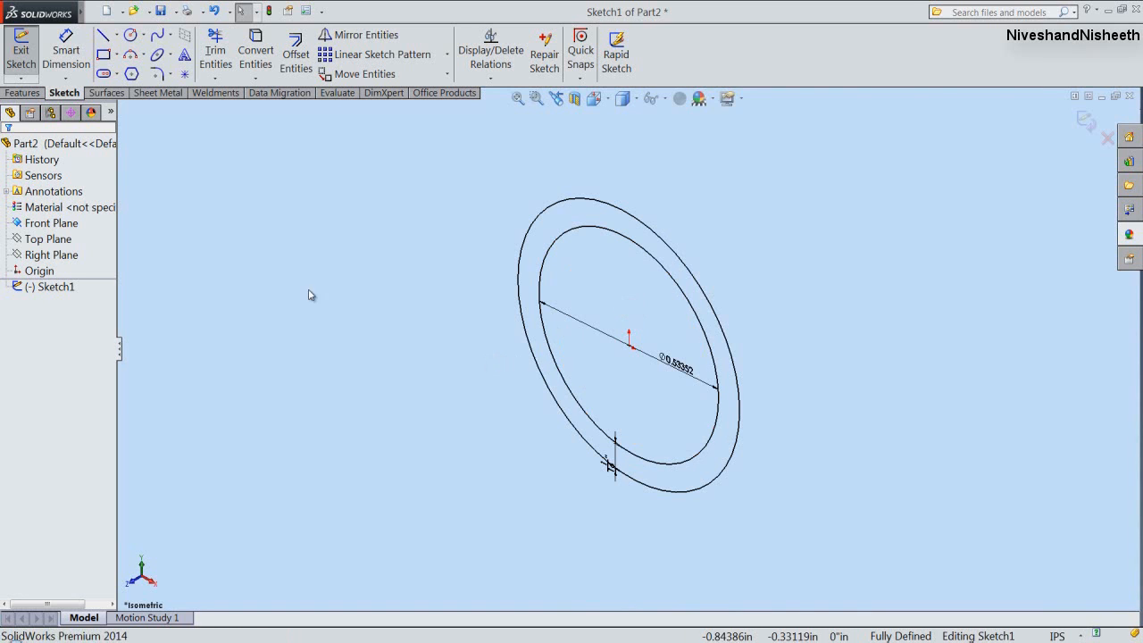
click(33, 93)
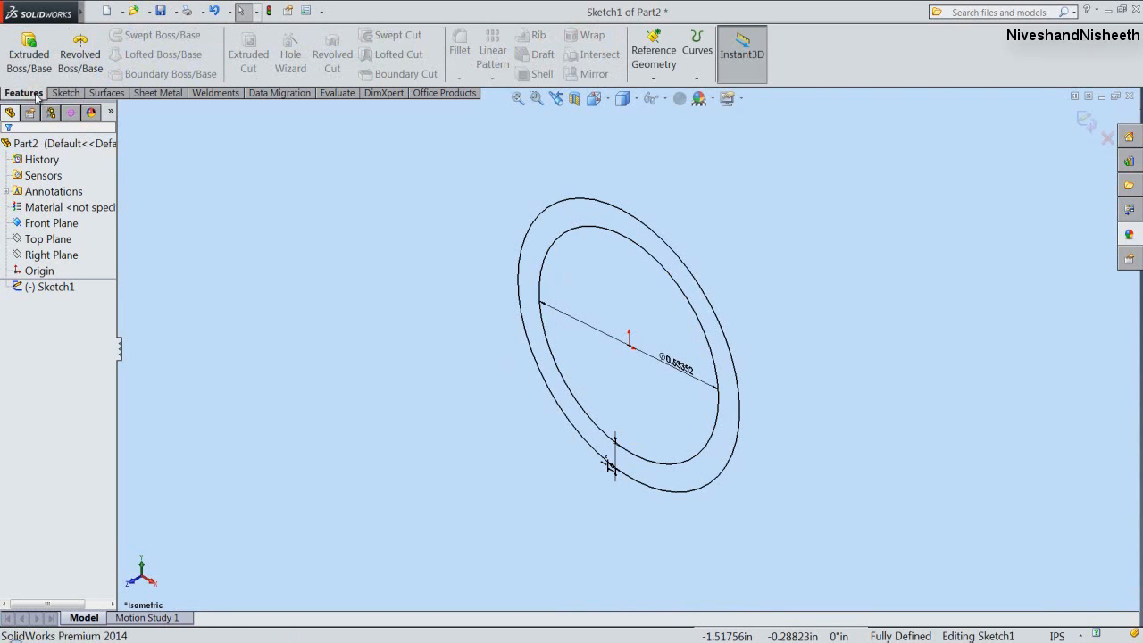
click(17, 59)
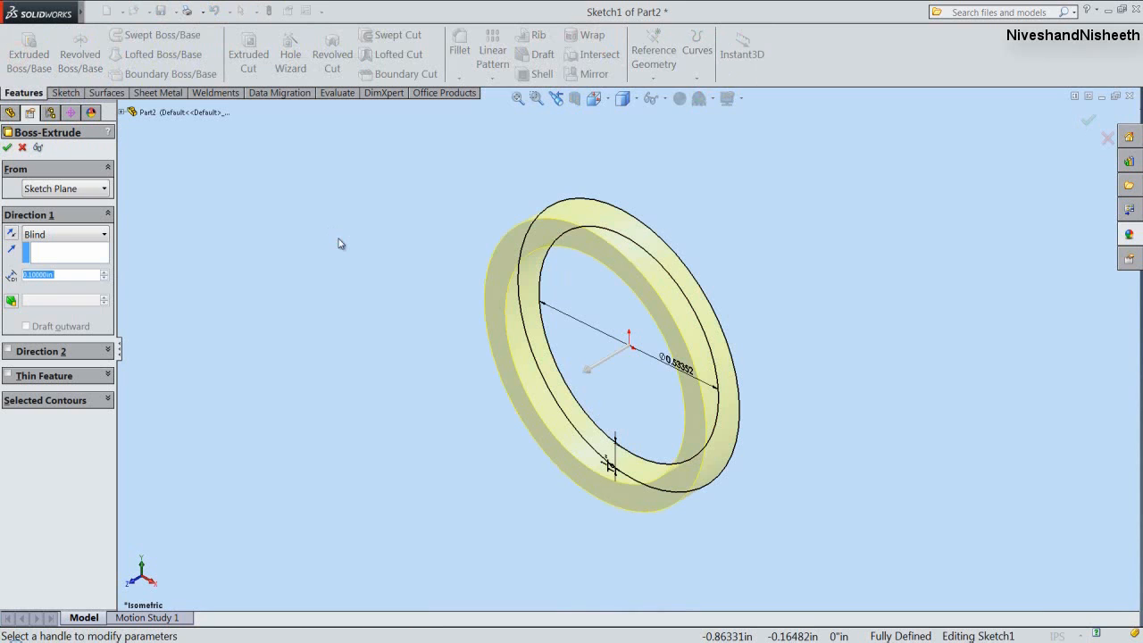
click(103, 234)
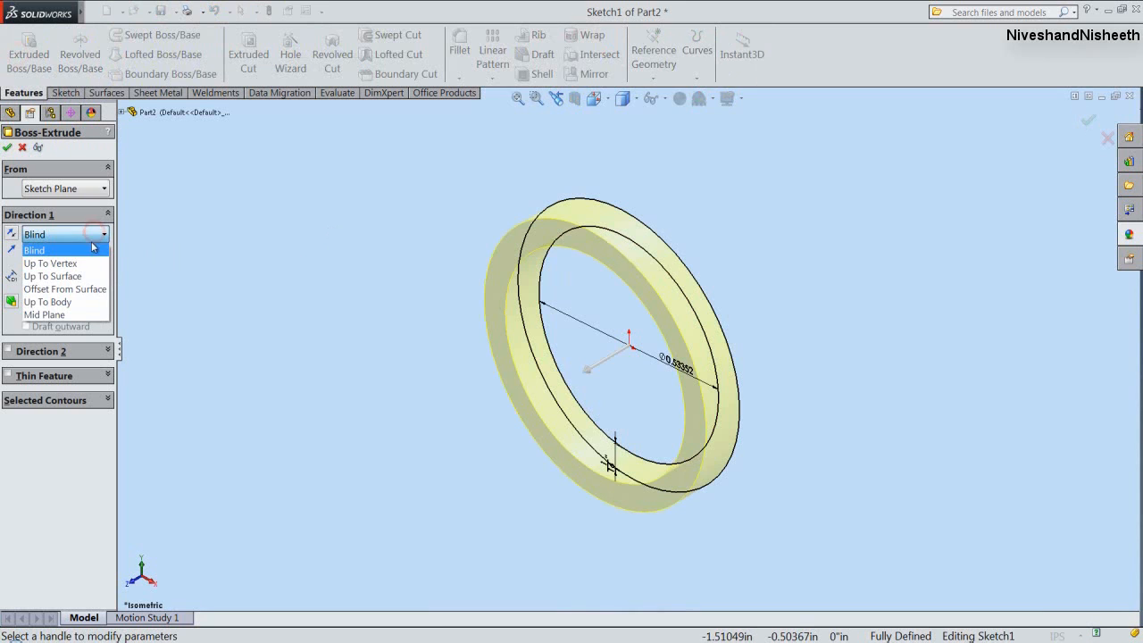
click(45, 315)
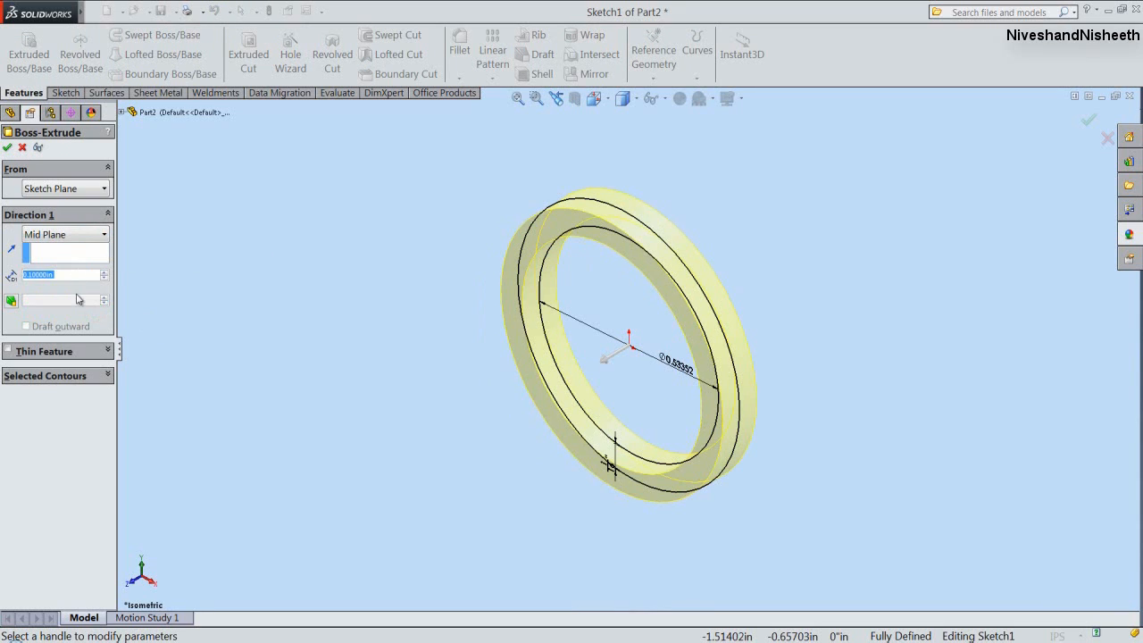
text(2 1/8)
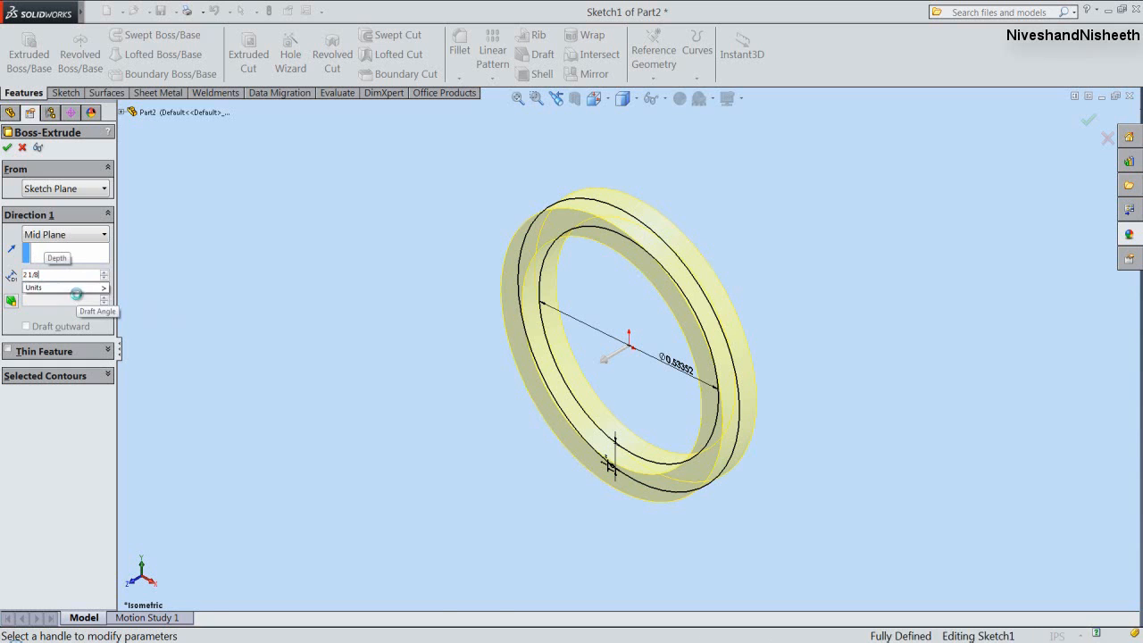
key(Return)
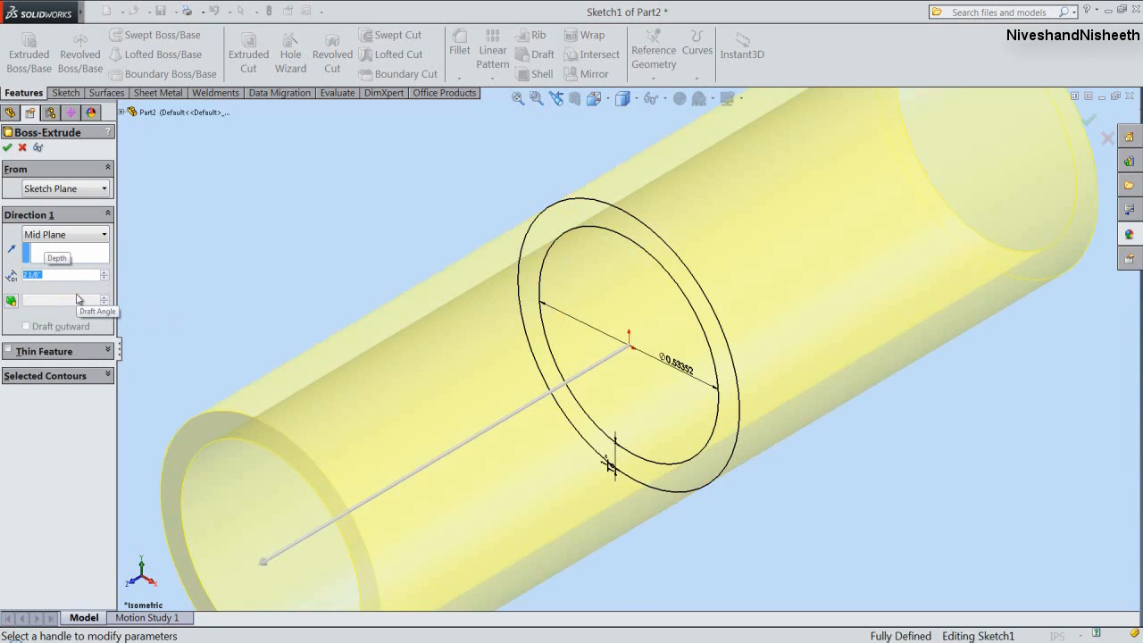
click(7, 147)
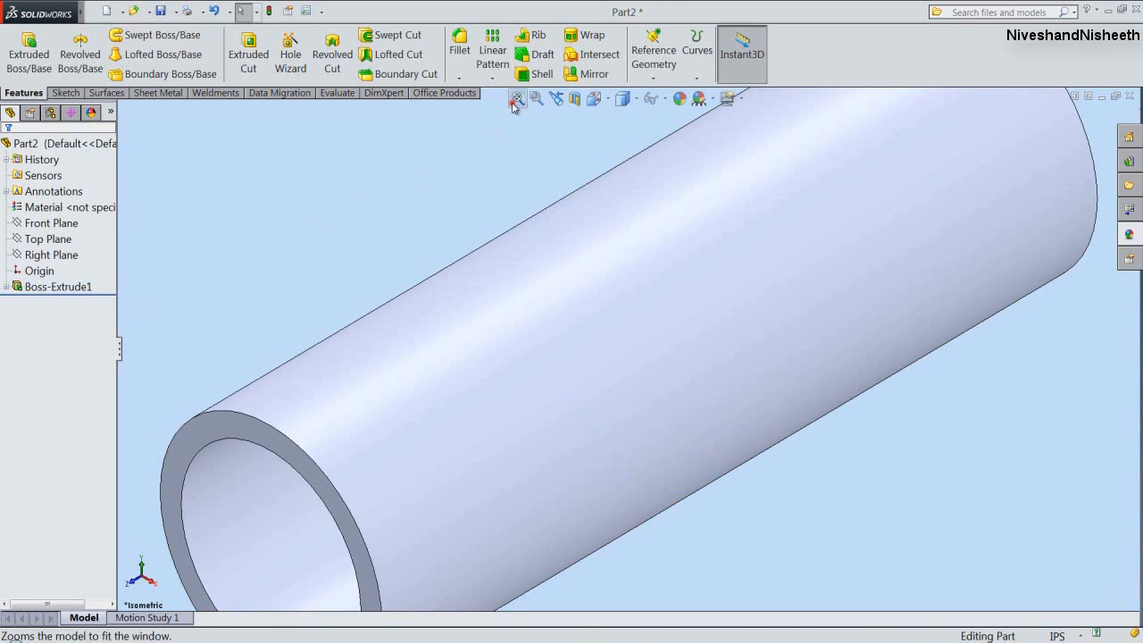
click(517, 98)
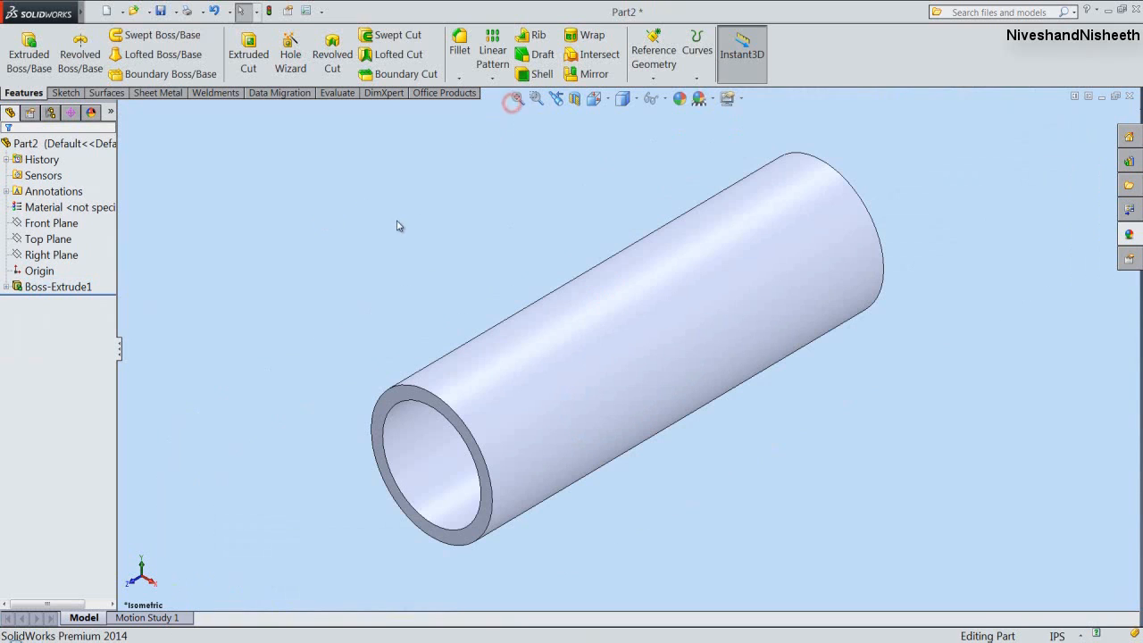
Apply the polished steel appearance to the whole part.
click(64, 143)
click(679, 99)
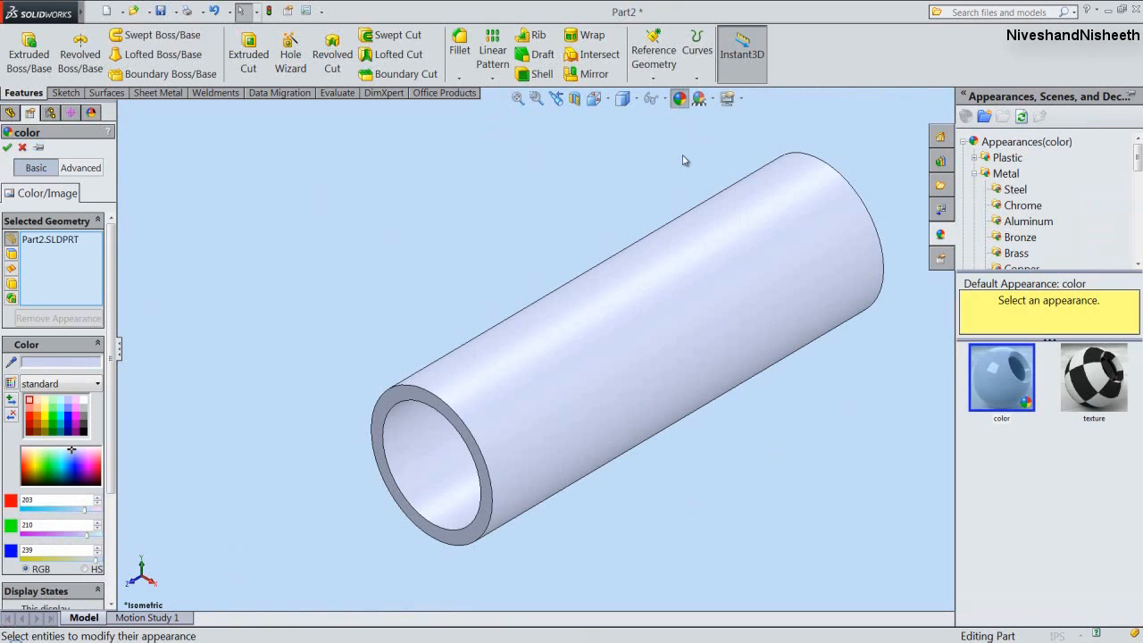
click(997, 192)
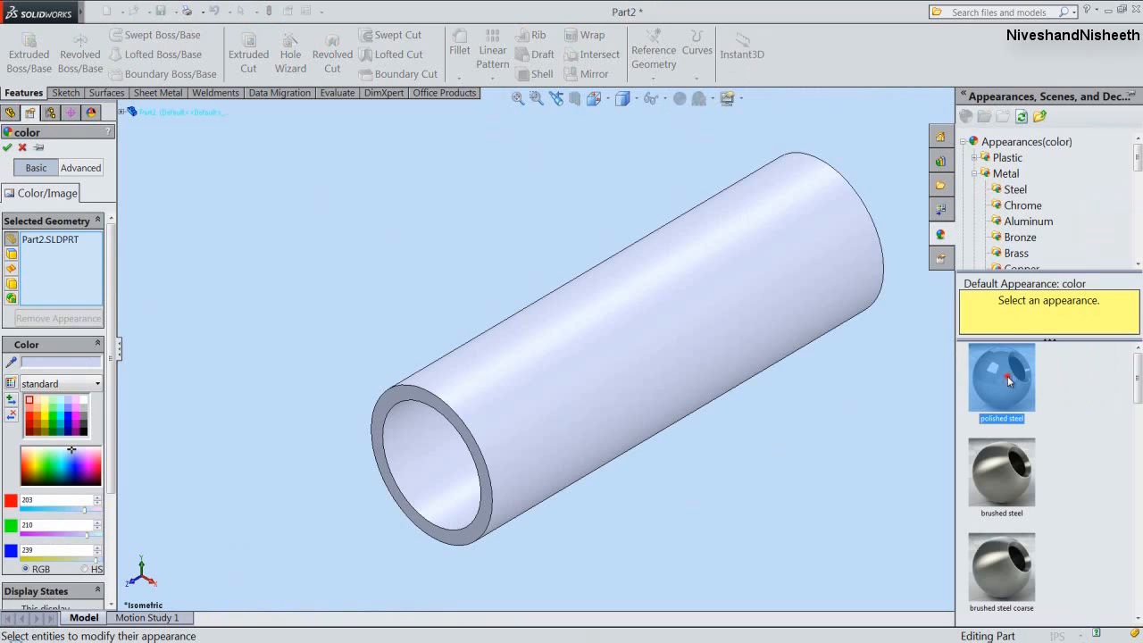
click(1003, 376)
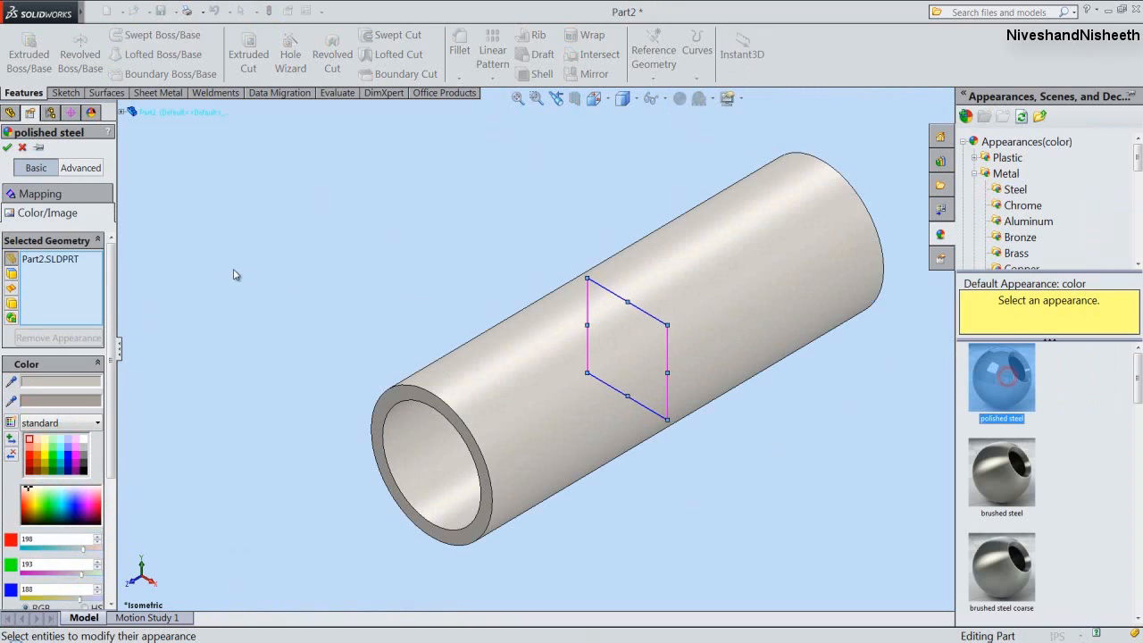
click(7, 148)
Save the part as Tee in the Pipe Fittings folder.
click(162, 11)
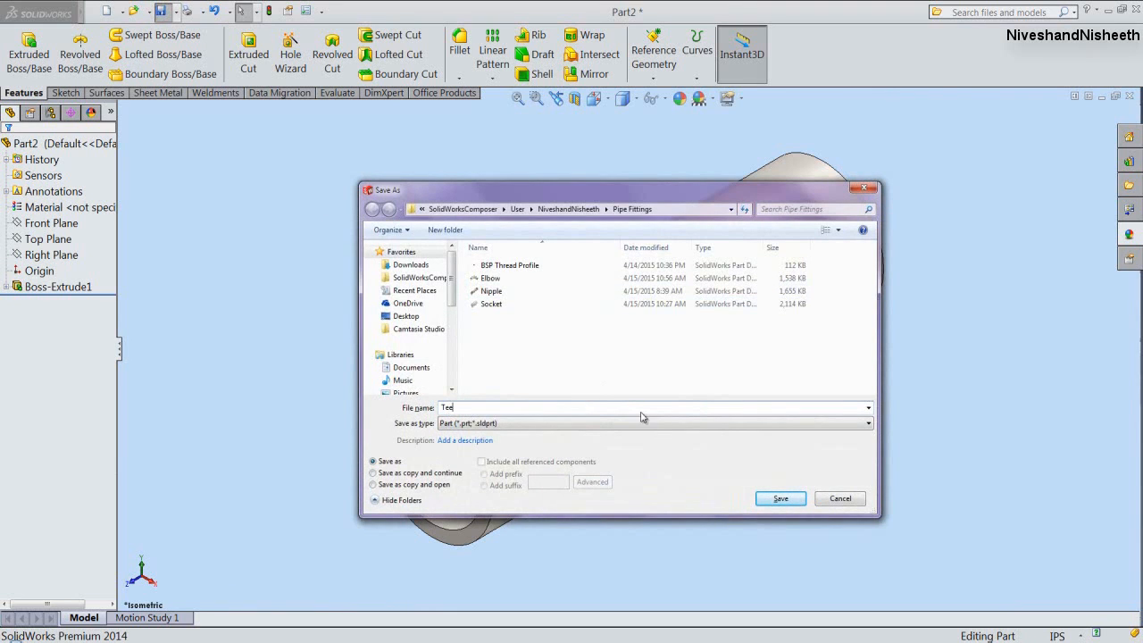
text(Tee)
click(781, 499)
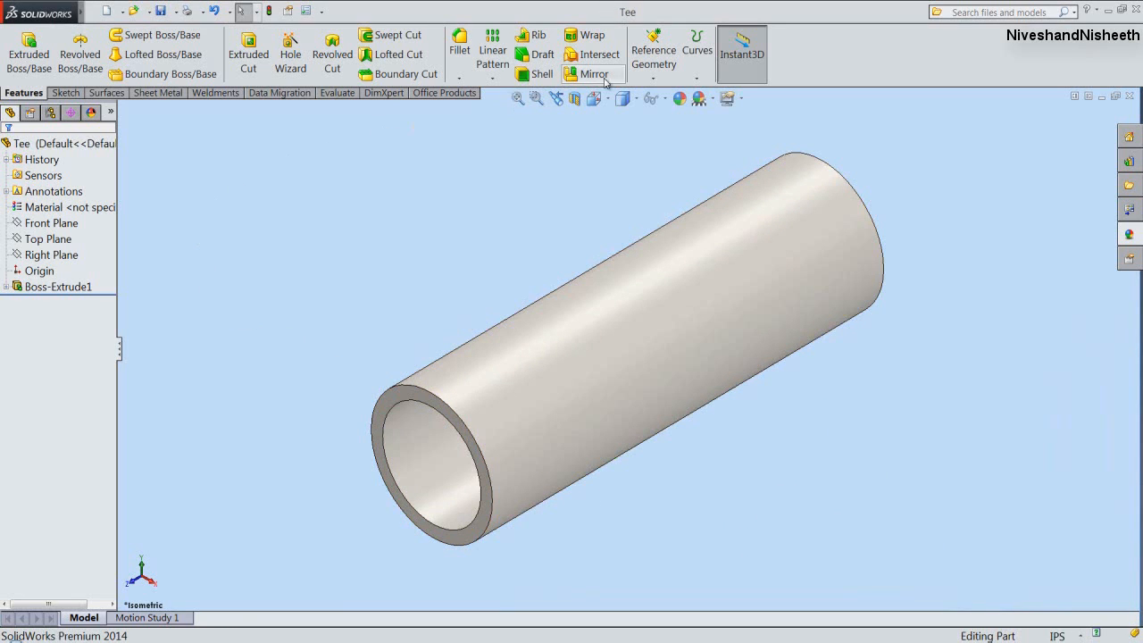
Create a reference plane parallel to the Right Plane at an offset distance of 1 1/16 in.
click(652, 70)
click(662, 95)
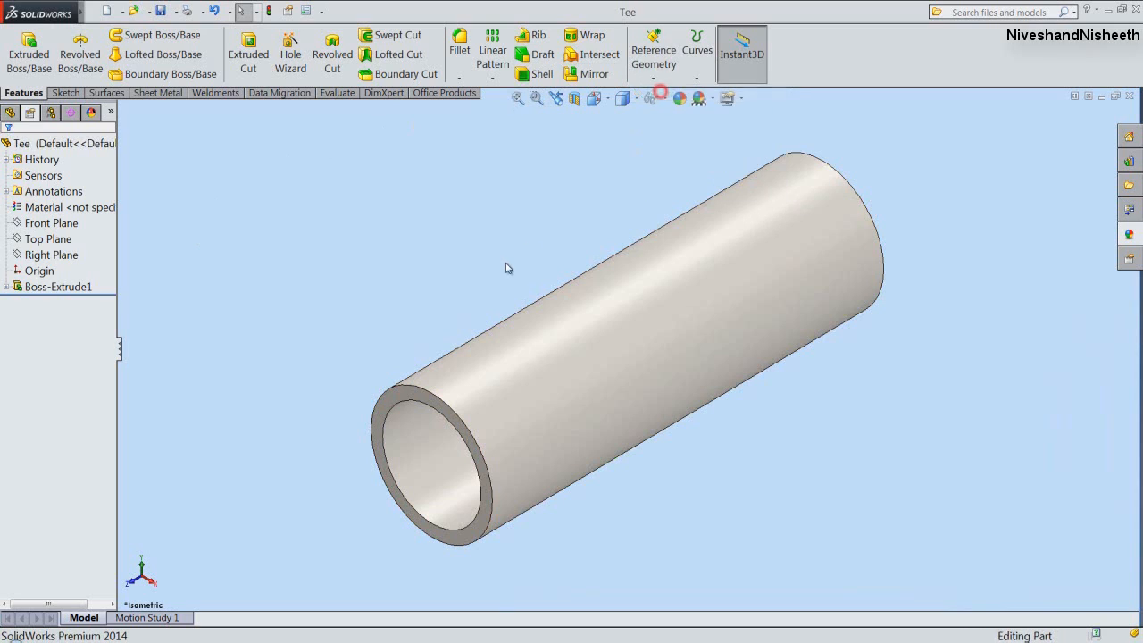
click(121, 112)
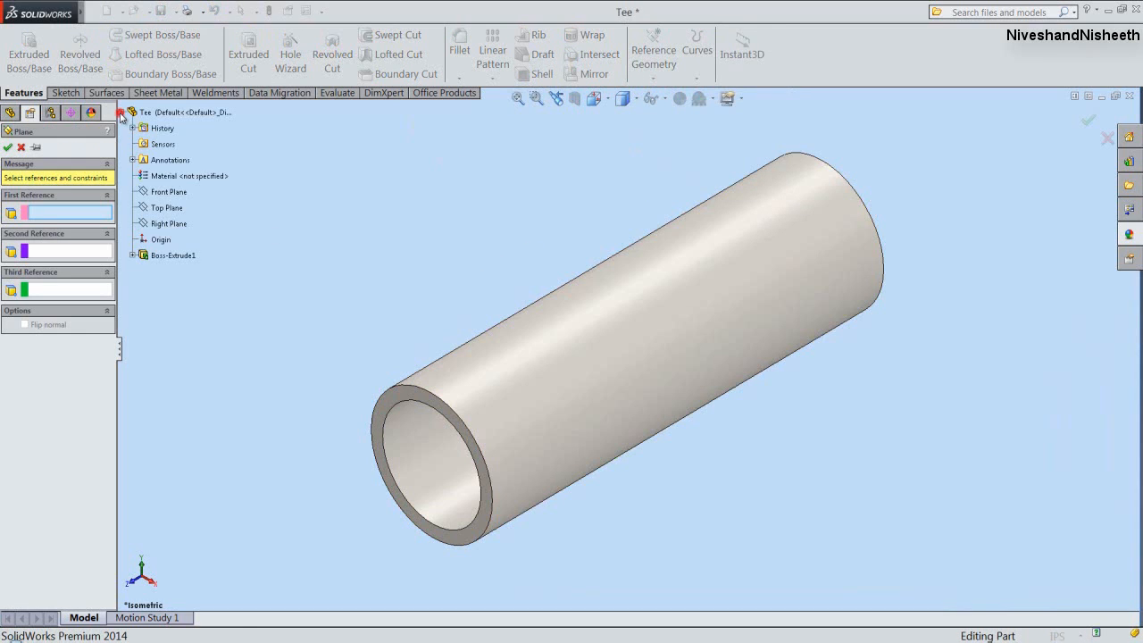
click(162, 225)
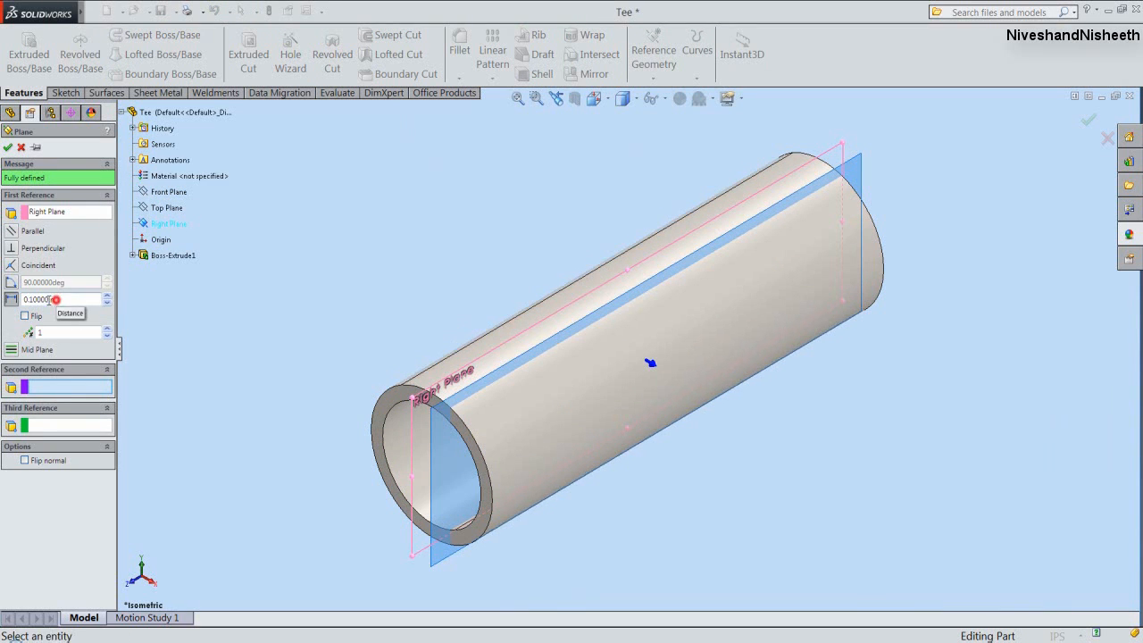
double_click(56, 300)
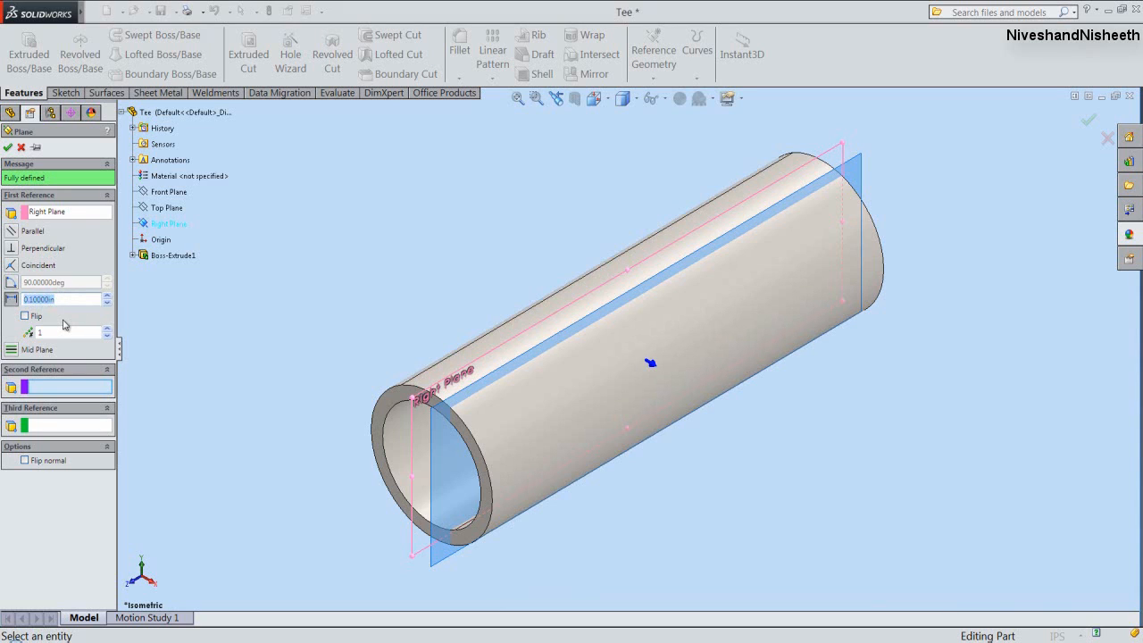
text(1 1/16)
key(Return)
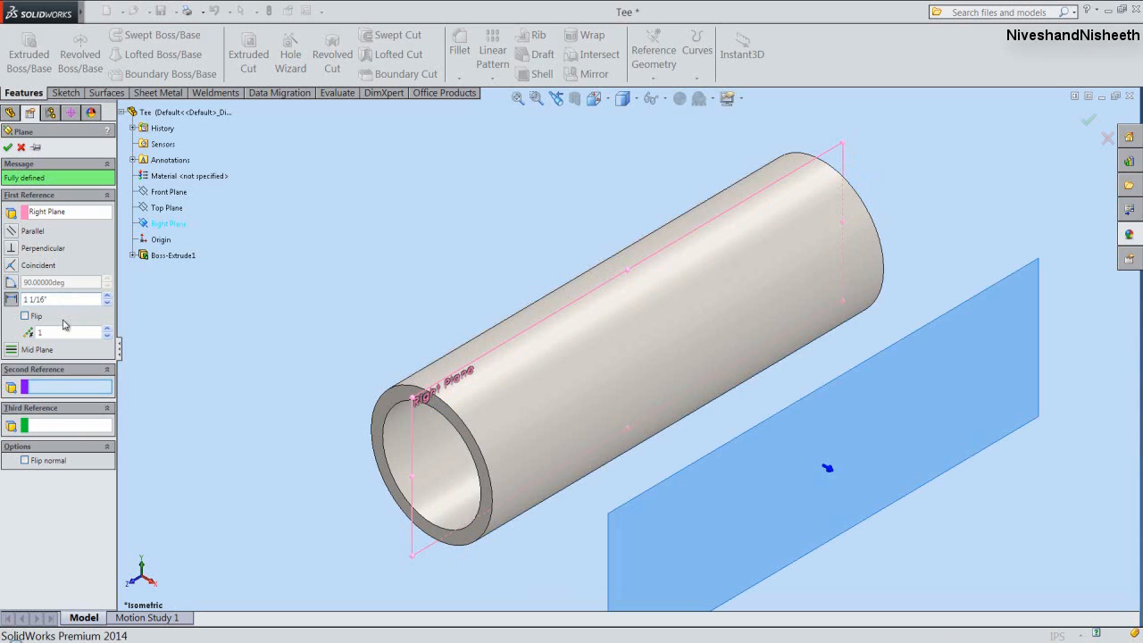
click(8, 150)
click(364, 282)
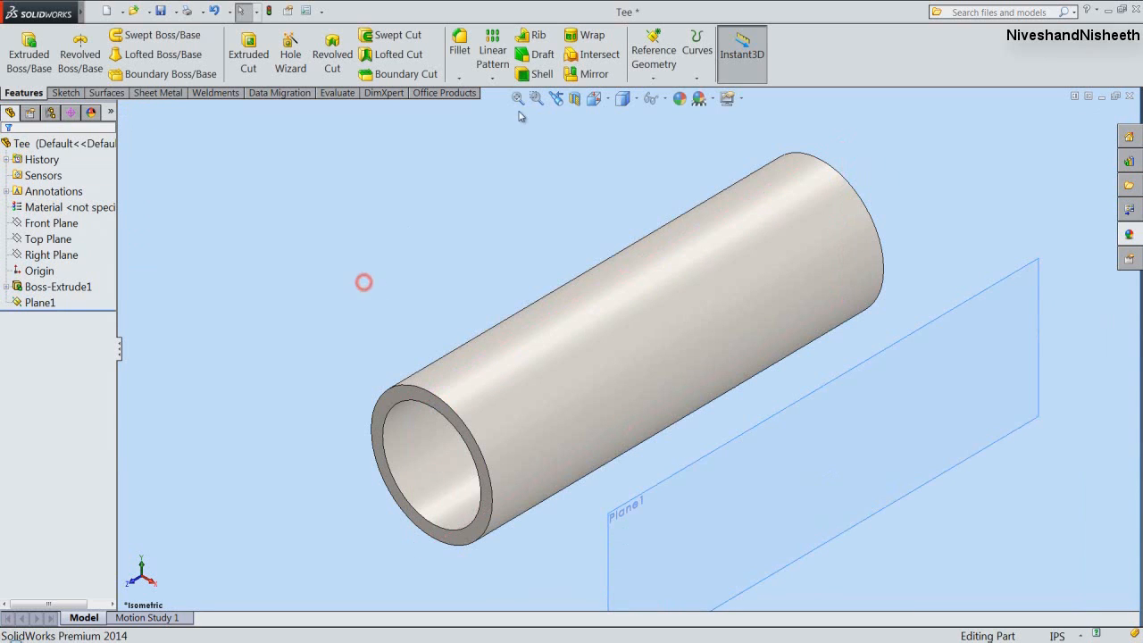
click(518, 99)
click(449, 192)
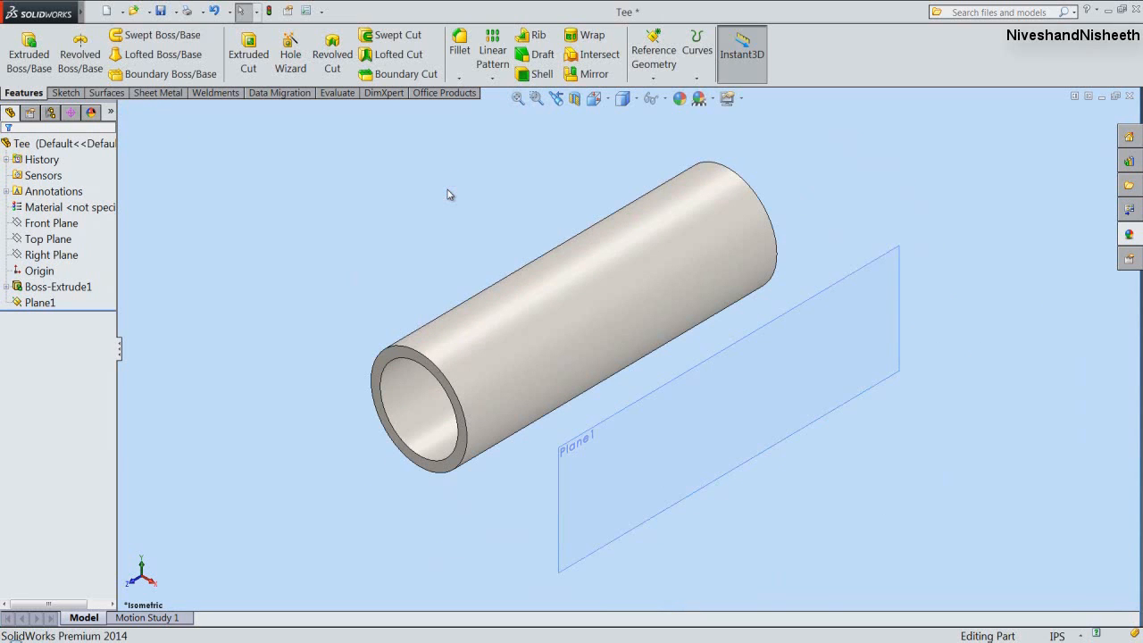
Start a sketch on the offset plane and draw a circle centred on the origin with a diameter of 0.53352 in.
click(634, 407)
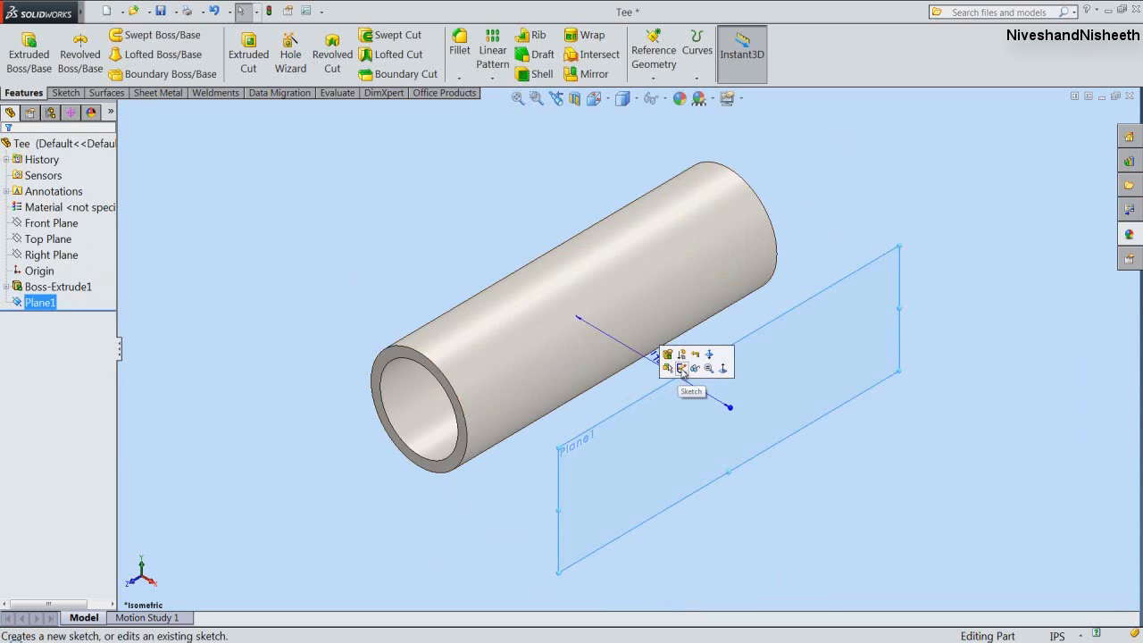
click(682, 369)
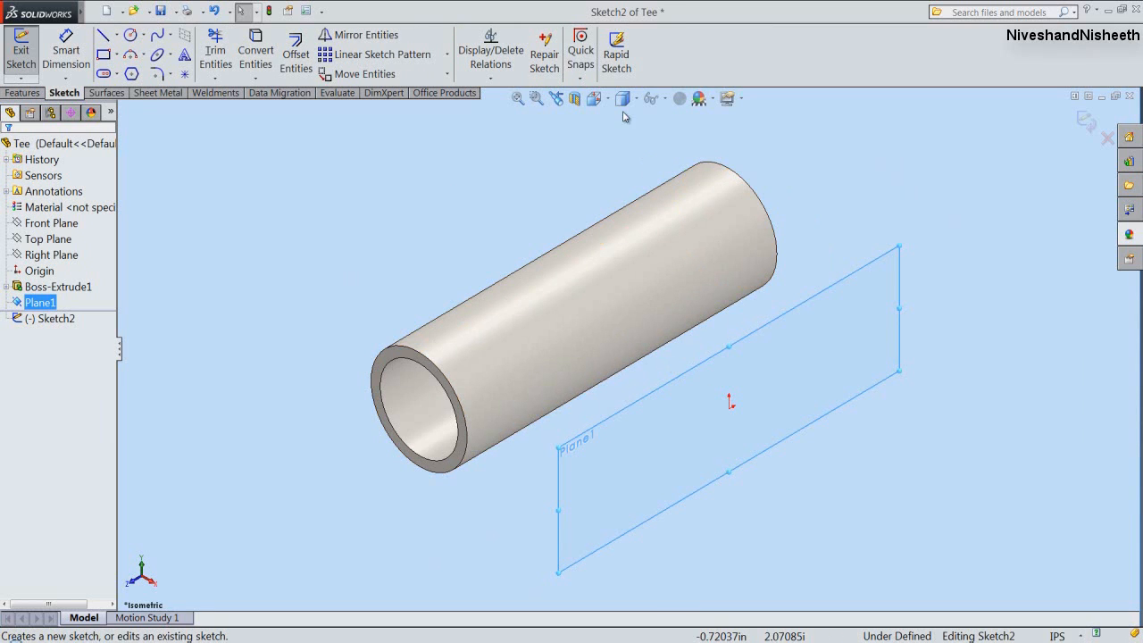
click(595, 98)
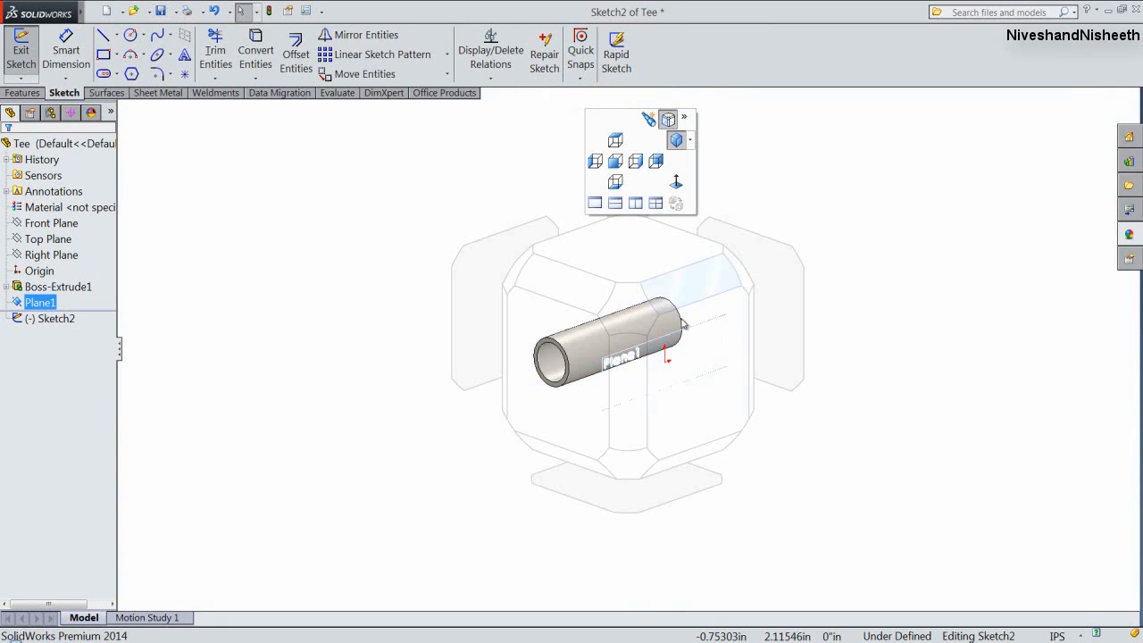
click(694, 350)
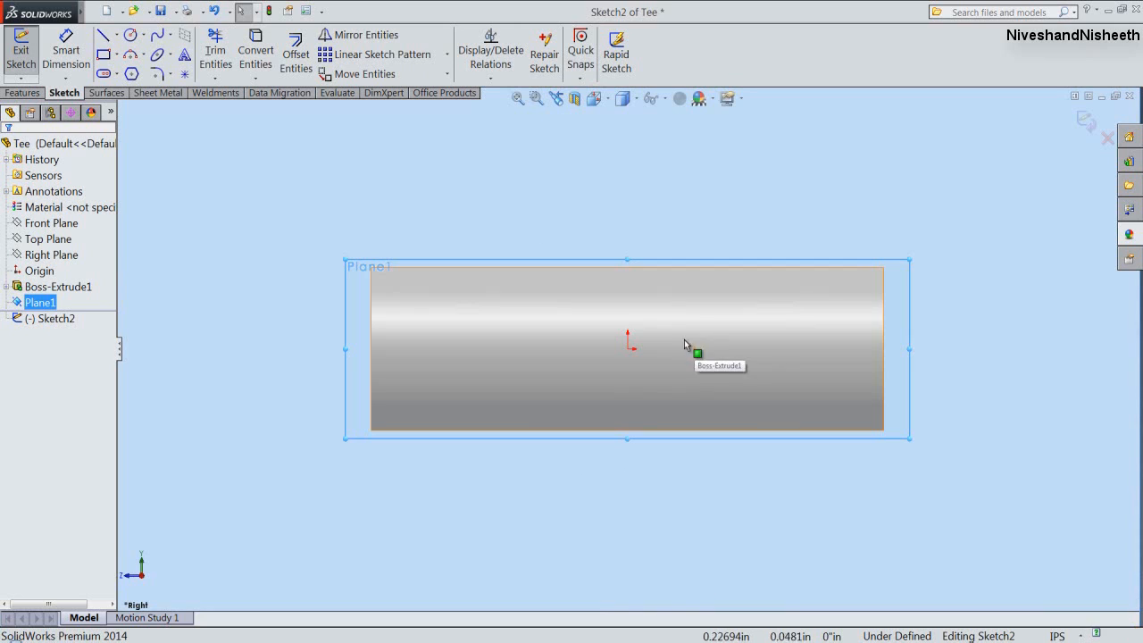
click(626, 212)
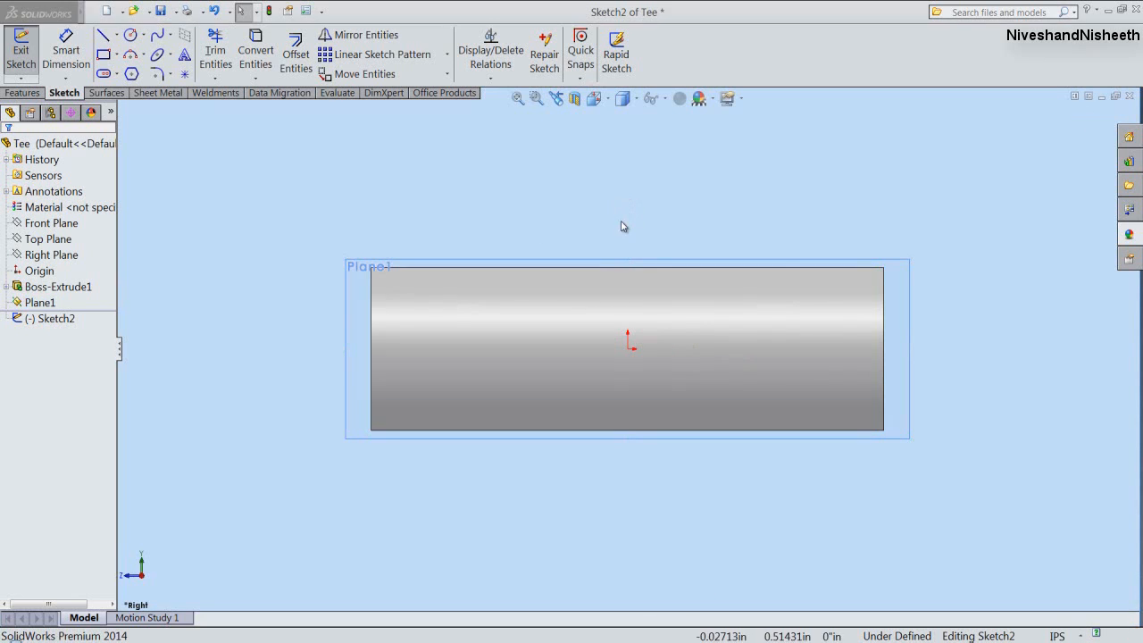
right_click(624, 223)
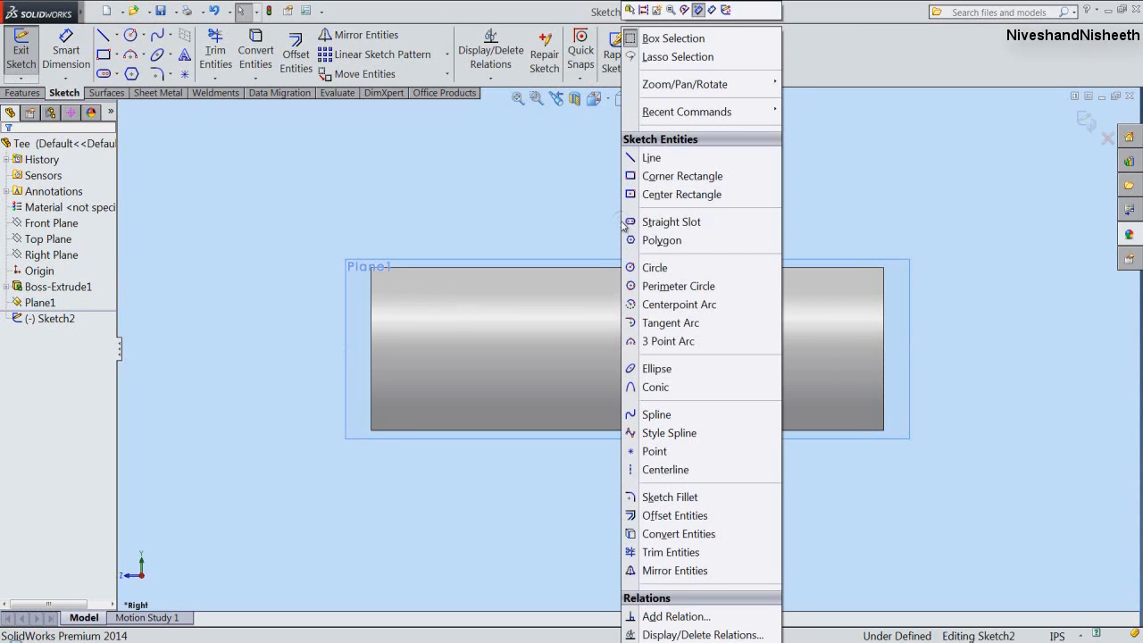
click(656, 268)
click(629, 349)
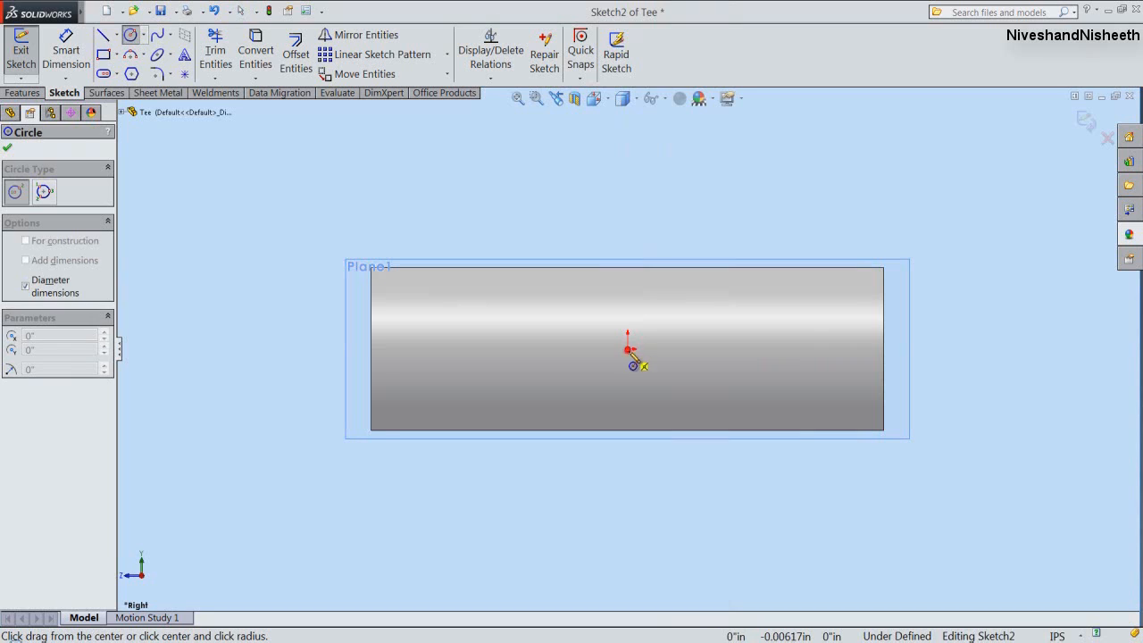
click(671, 394)
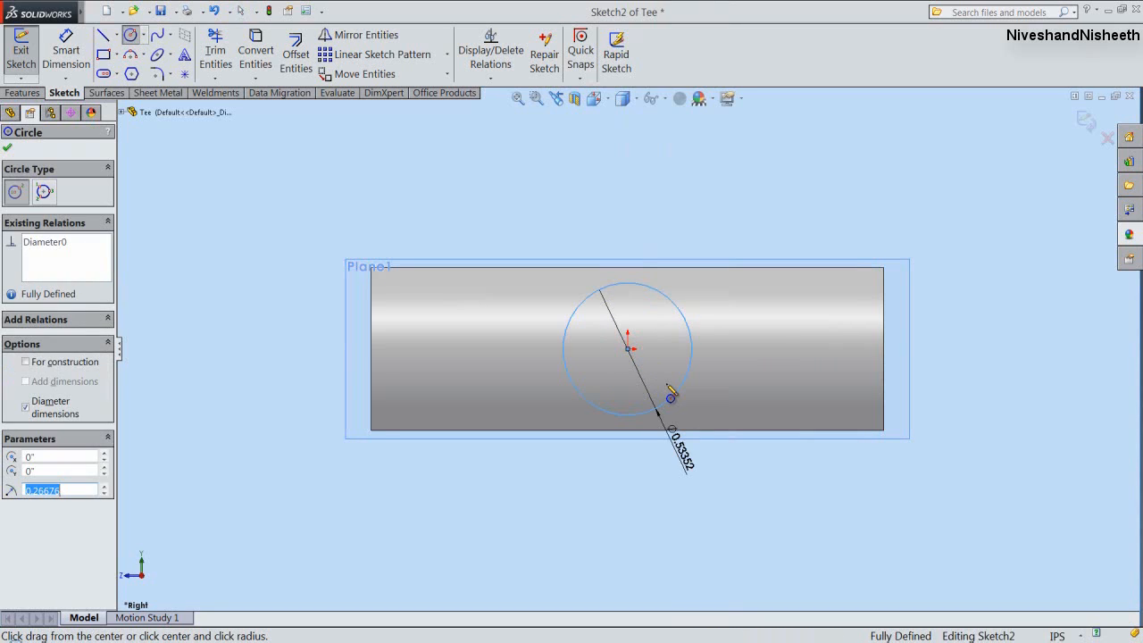
right_click(678, 242)
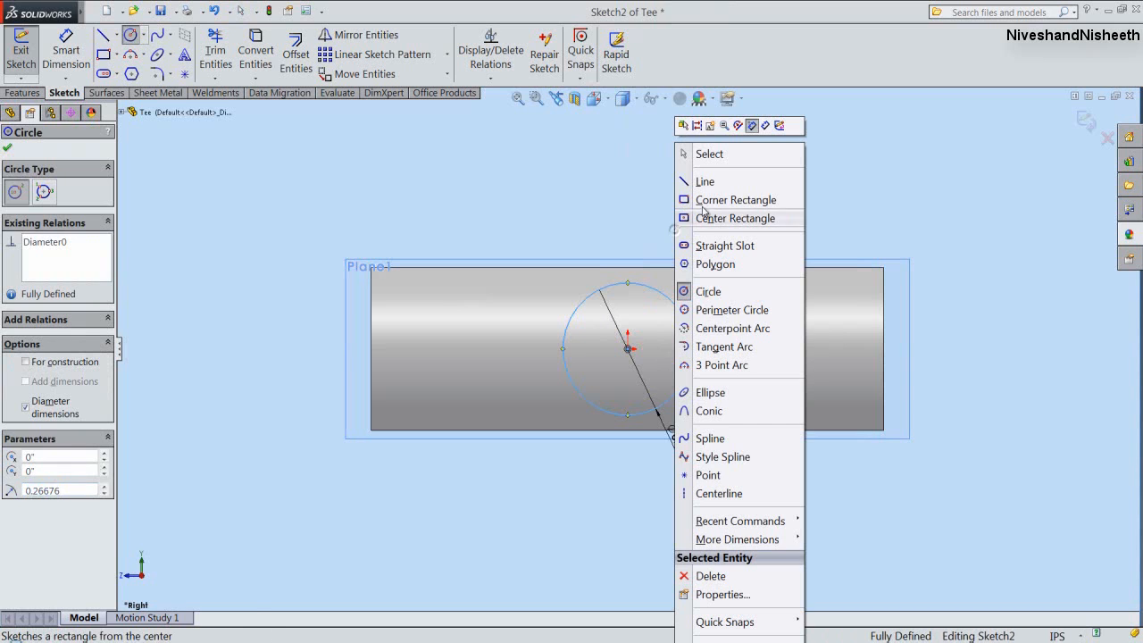
click(702, 155)
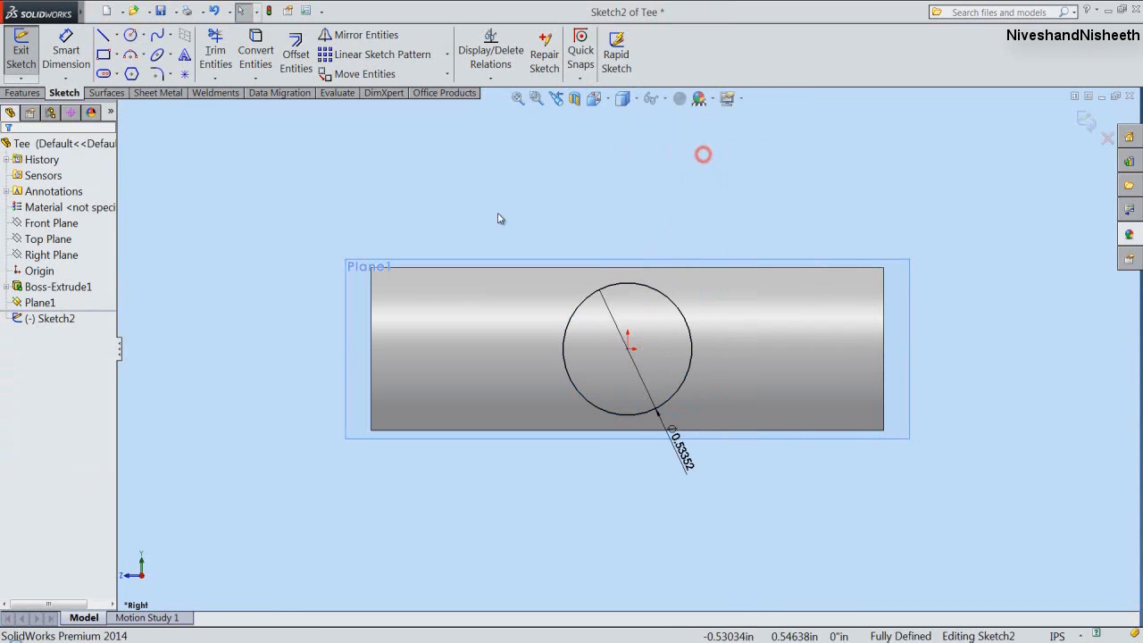
Offset the branch circle outward by 1/16 in with an added dimension.
click(295, 63)
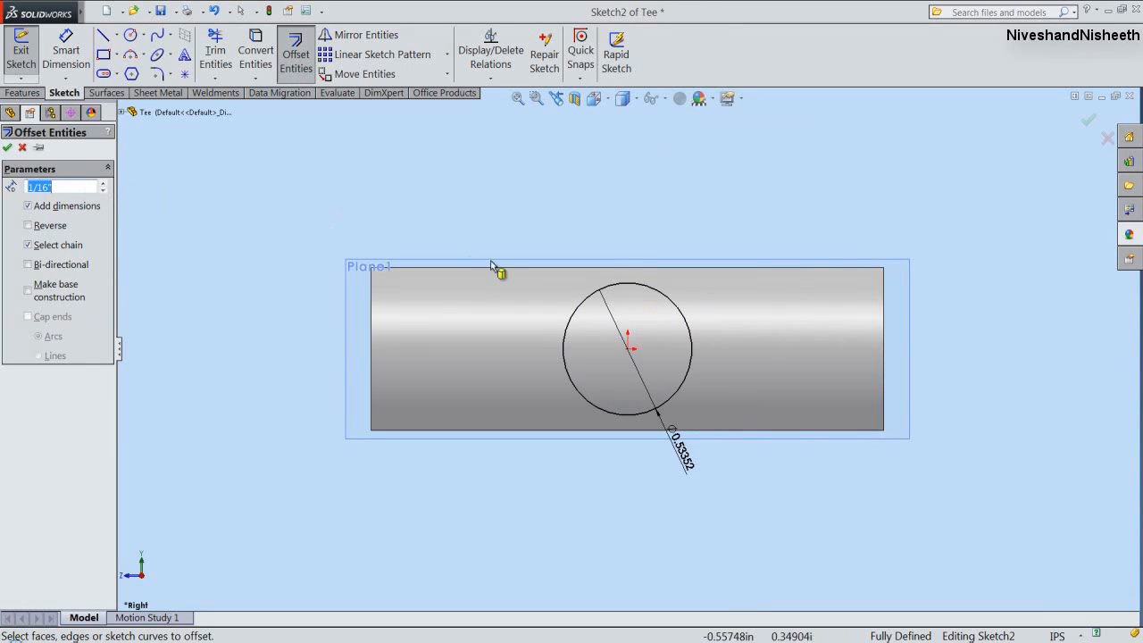
click(573, 311)
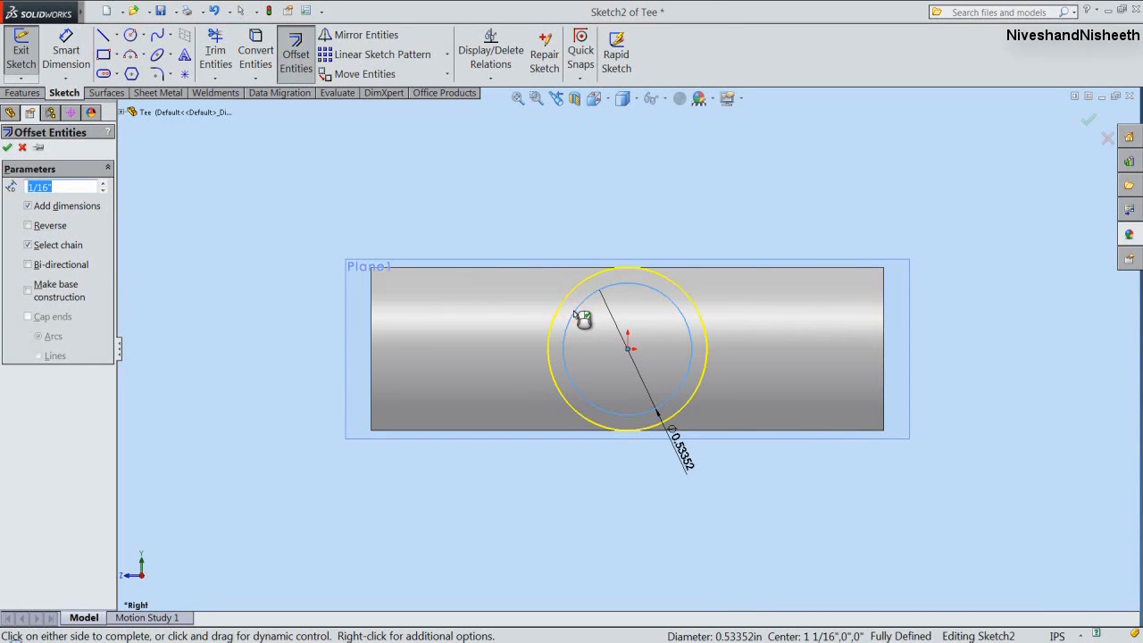
click(8, 149)
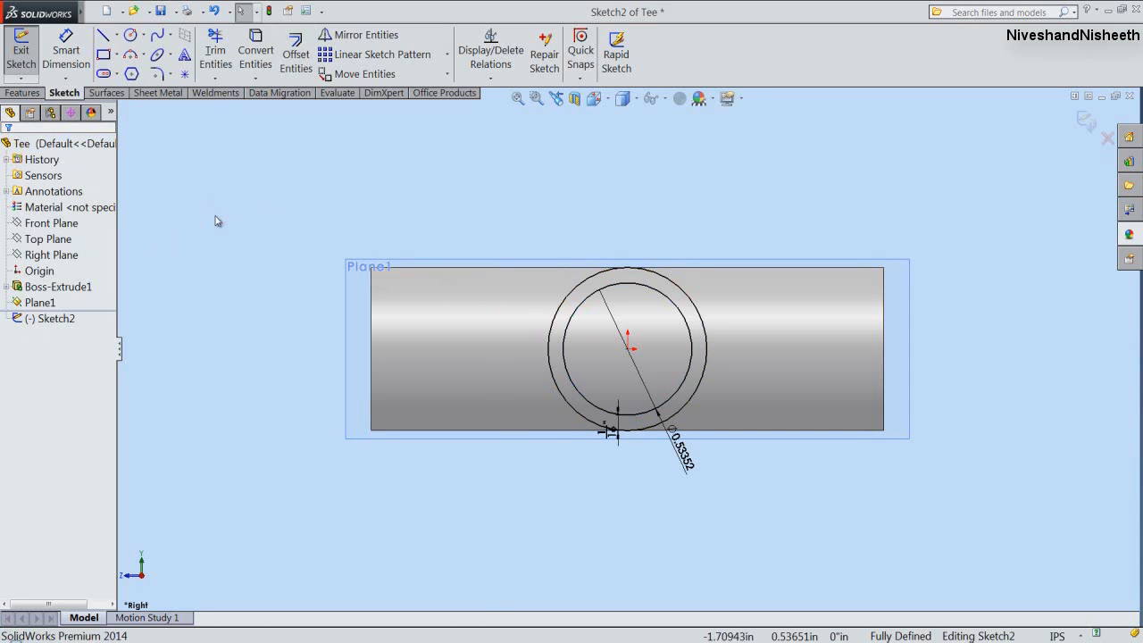
Finish the branch pipe's ring sketch and hide the offset reference plane.
click(1084, 121)
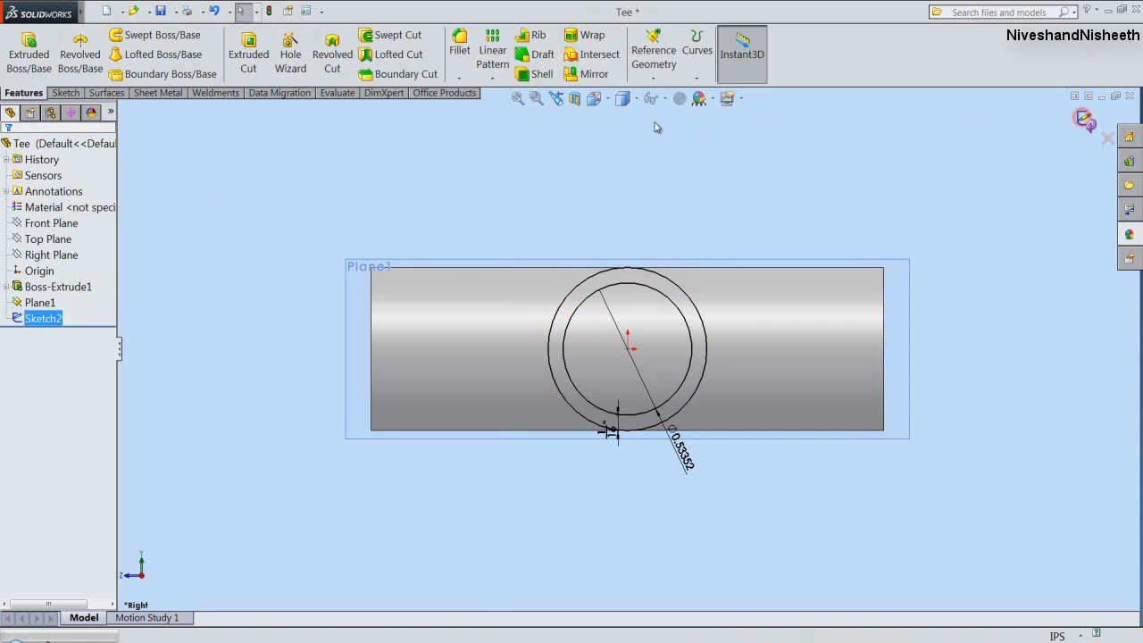
click(600, 100)
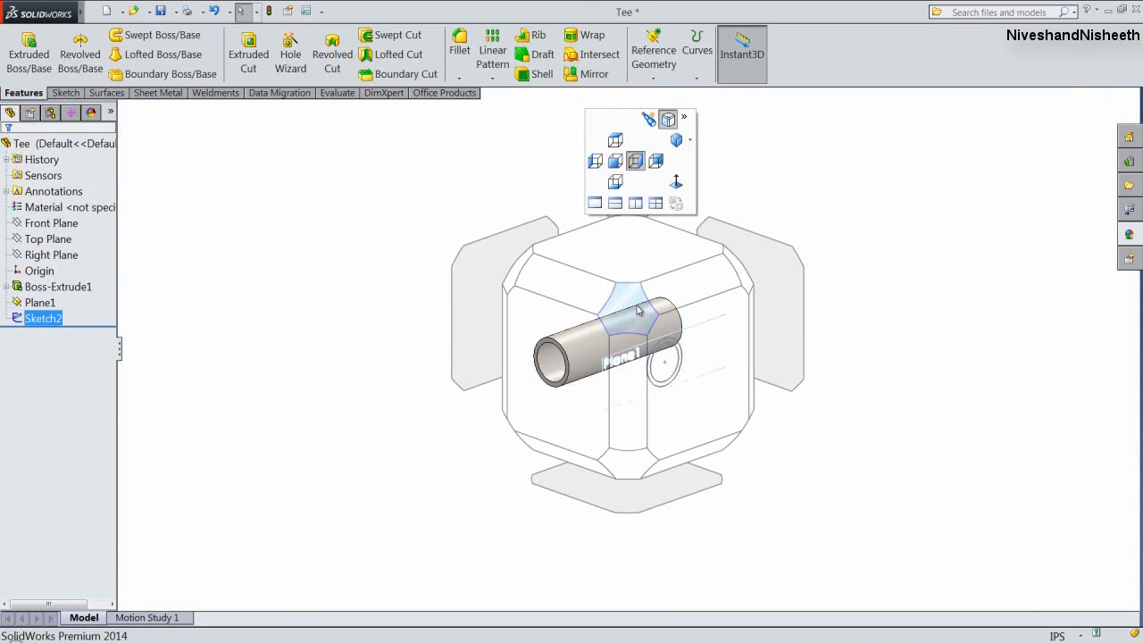
click(645, 295)
click(814, 298)
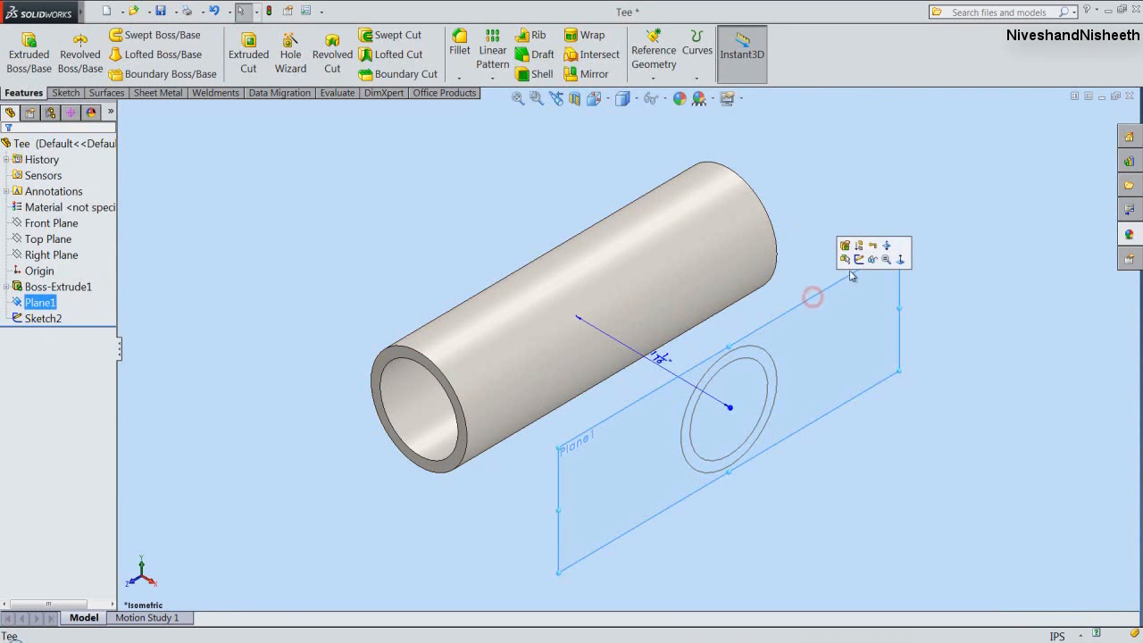
click(869, 257)
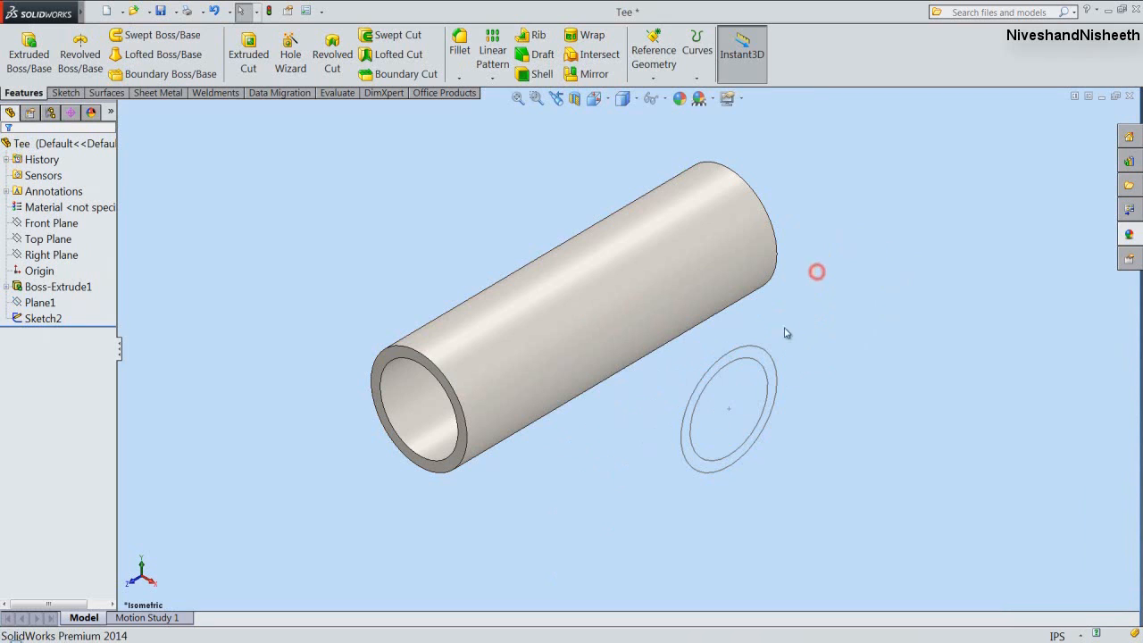
Extrude the branch ring sketch in the reversed direction, Up To Surface on the main pipe's outer face, and save the part.
click(768, 356)
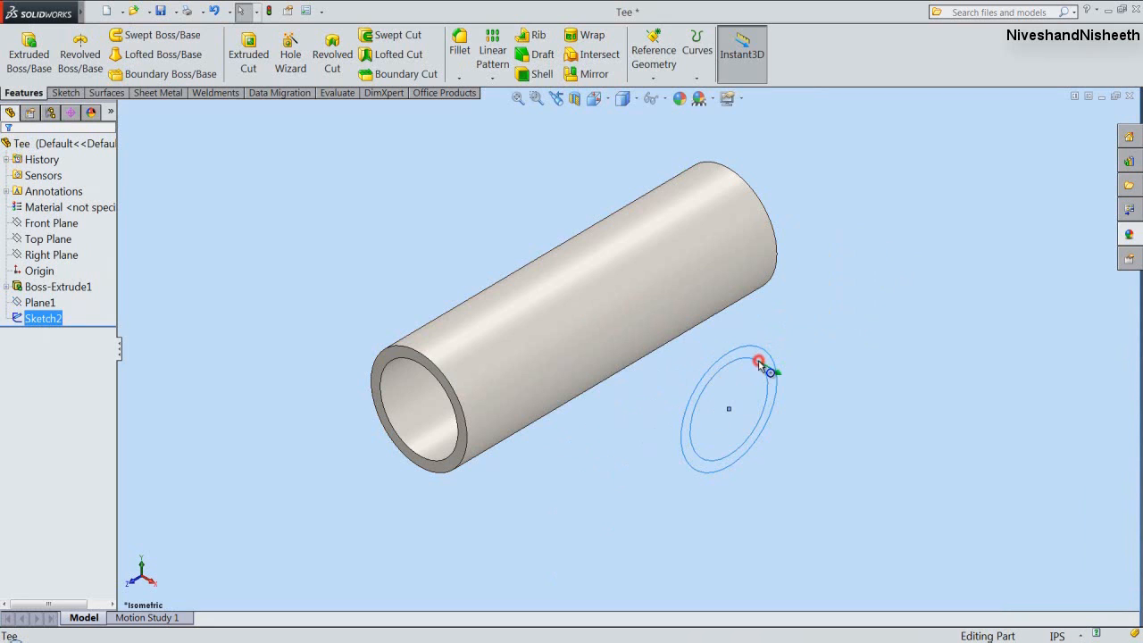
click(31, 53)
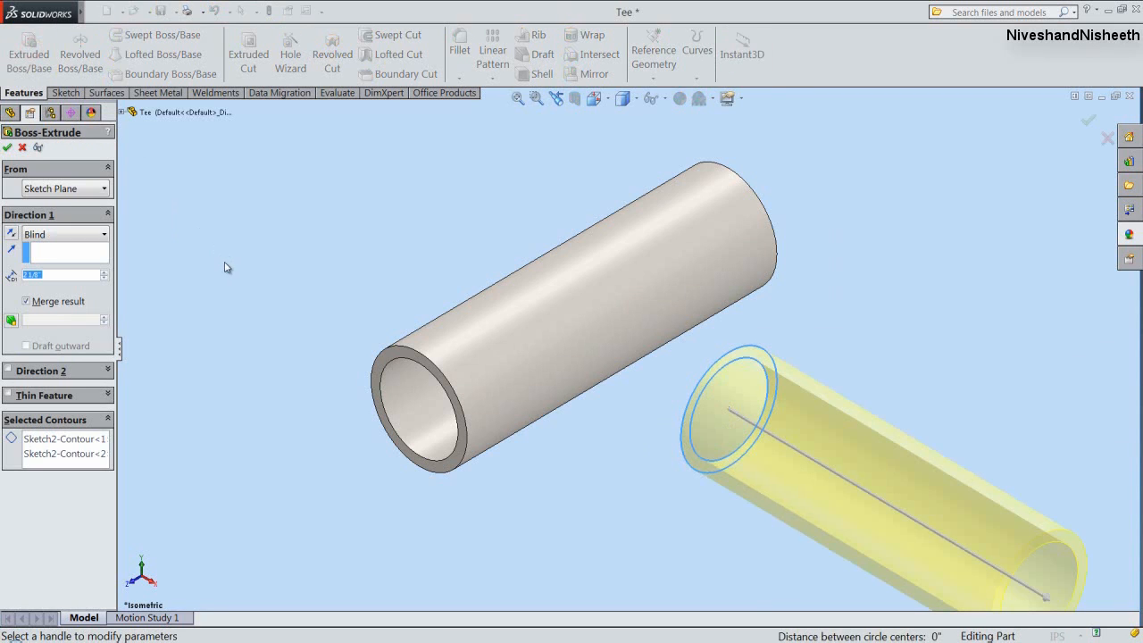
right_click(133, 240)
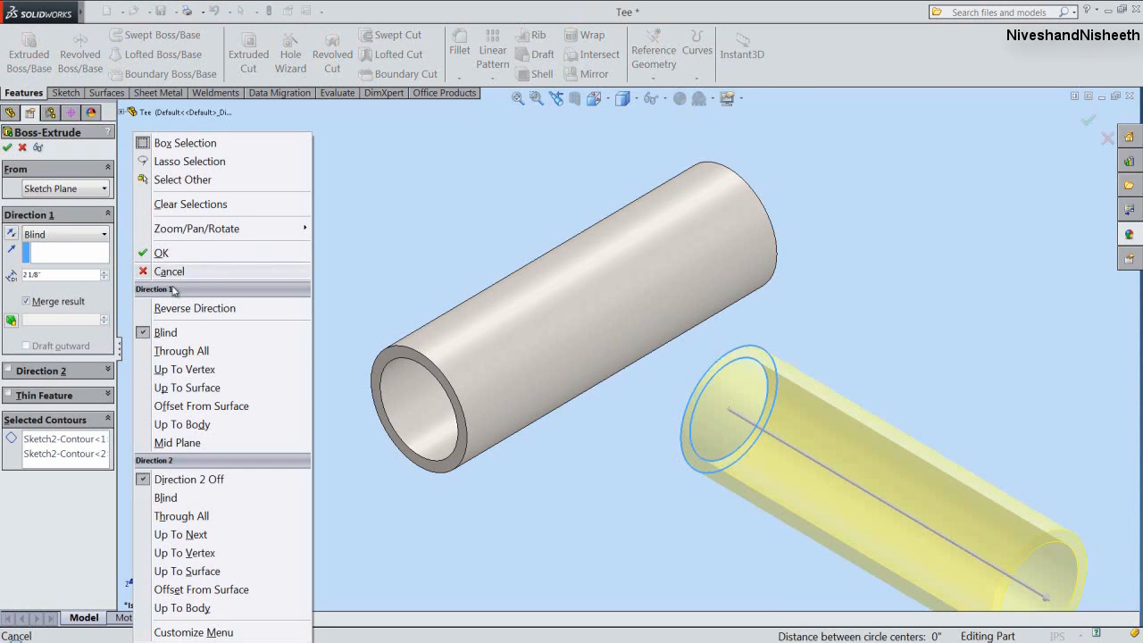
click(213, 386)
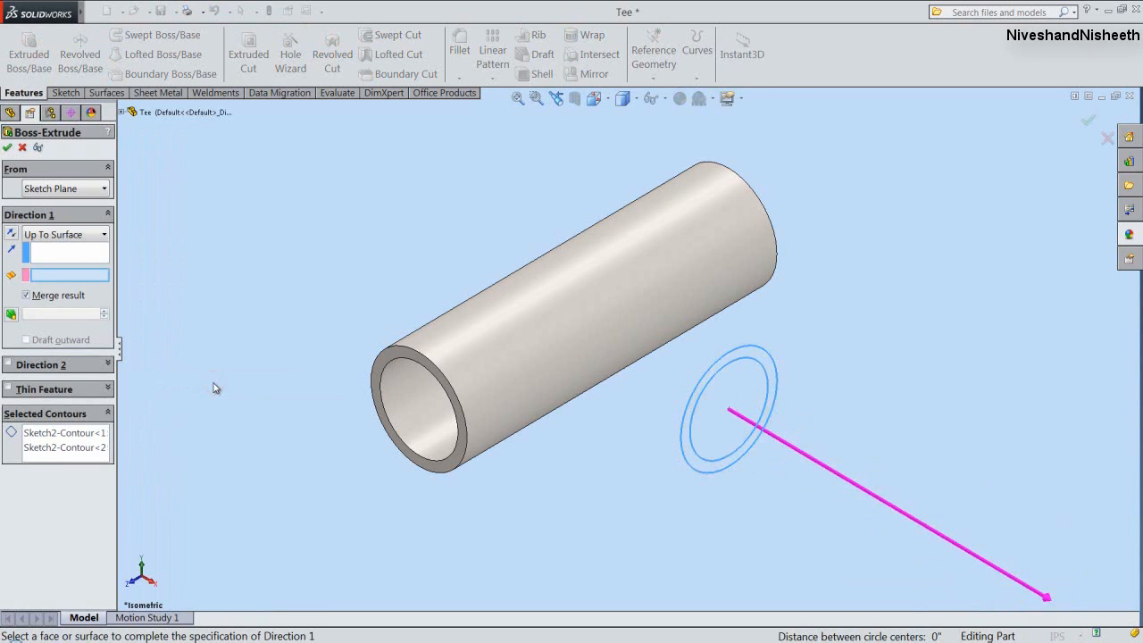
click(12, 234)
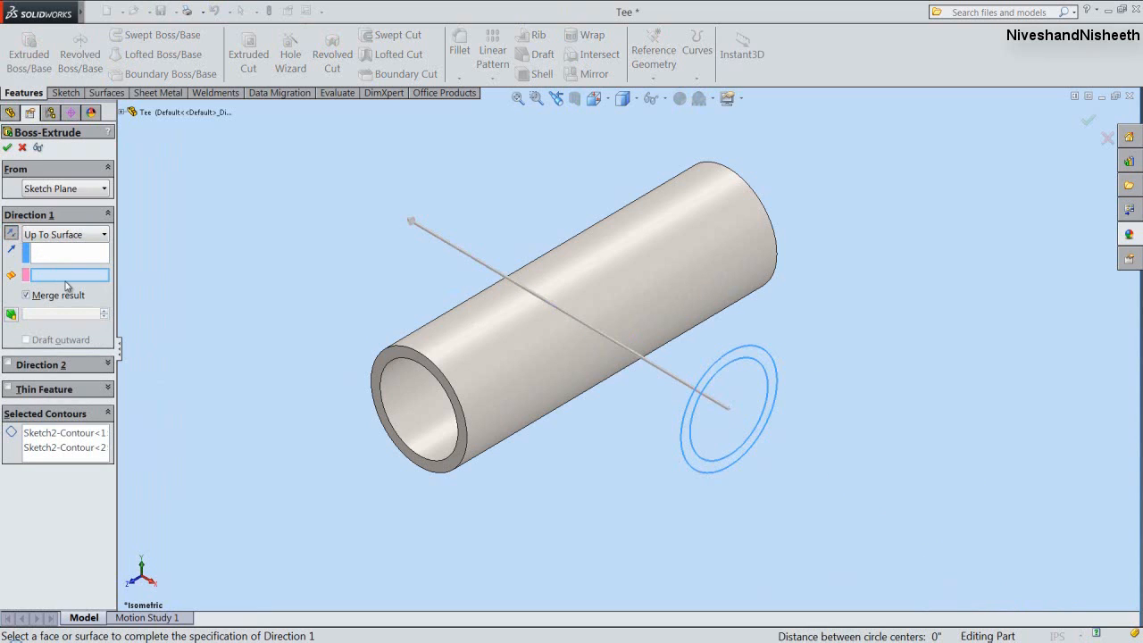
click(511, 351)
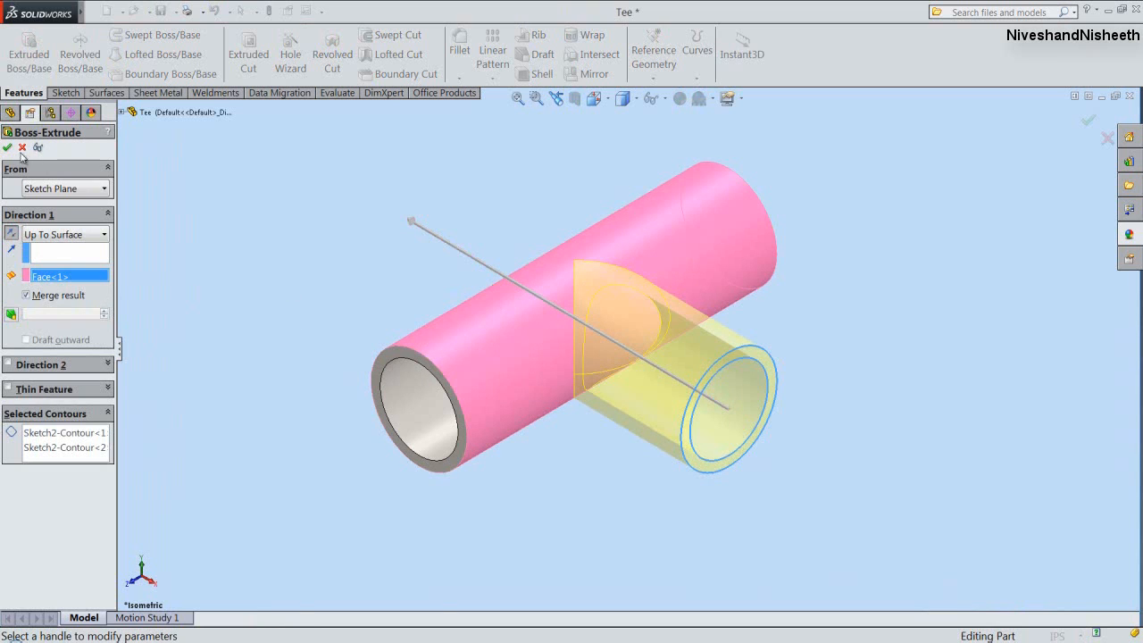
right_click(342, 273)
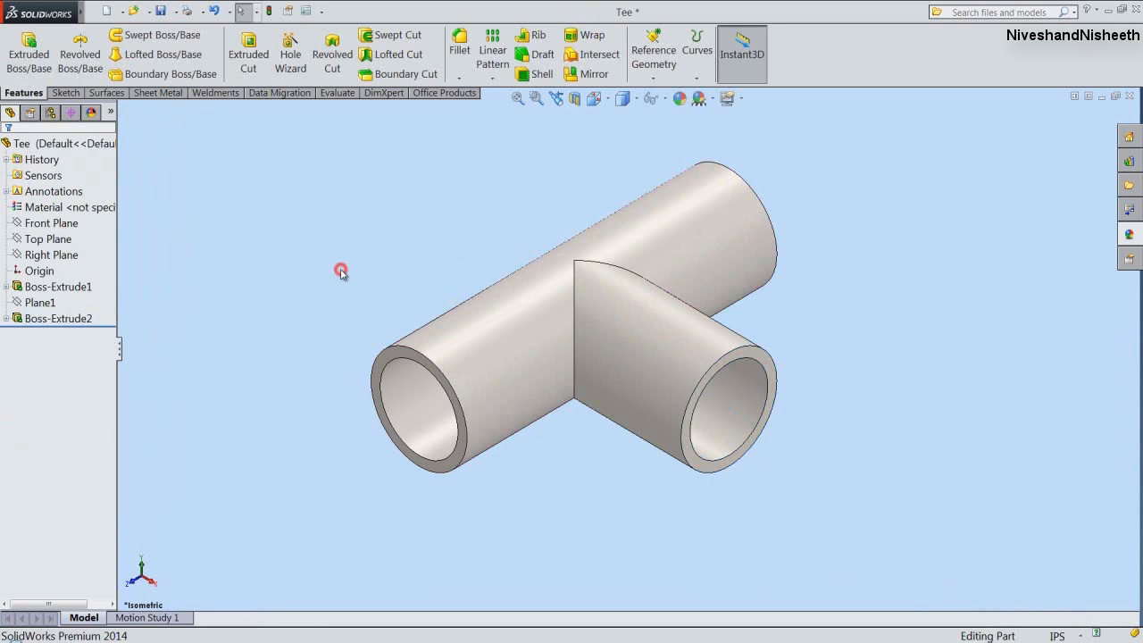
key(ctrl+s)
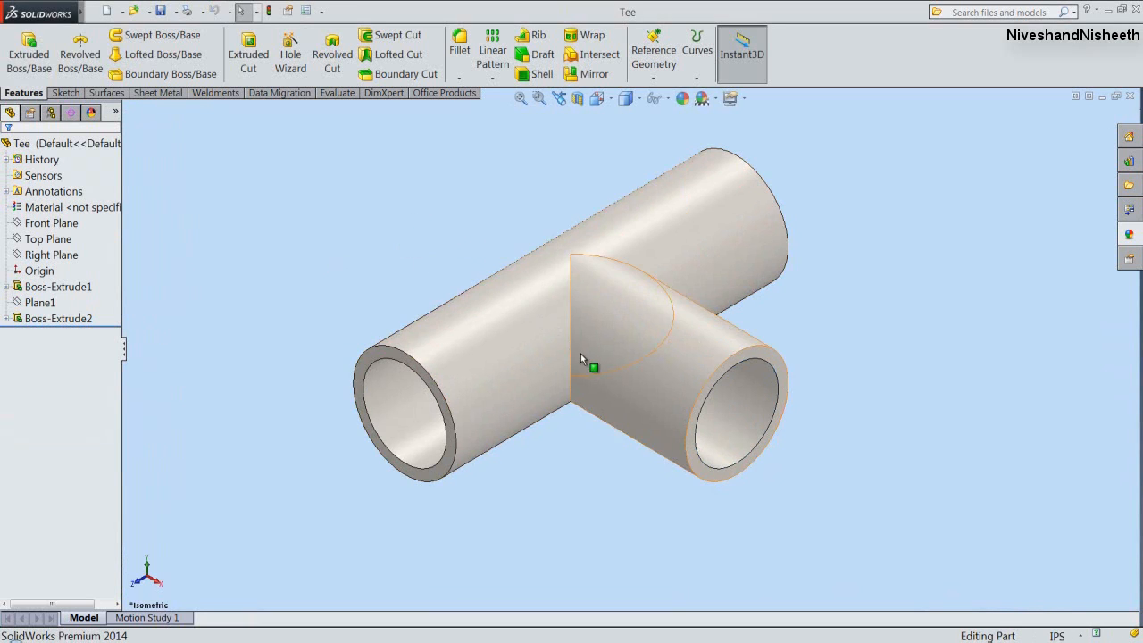
Rebuild the part and show the ring sketch used by the branch extrusion.
middle_drag(586, 363, 676, 196)
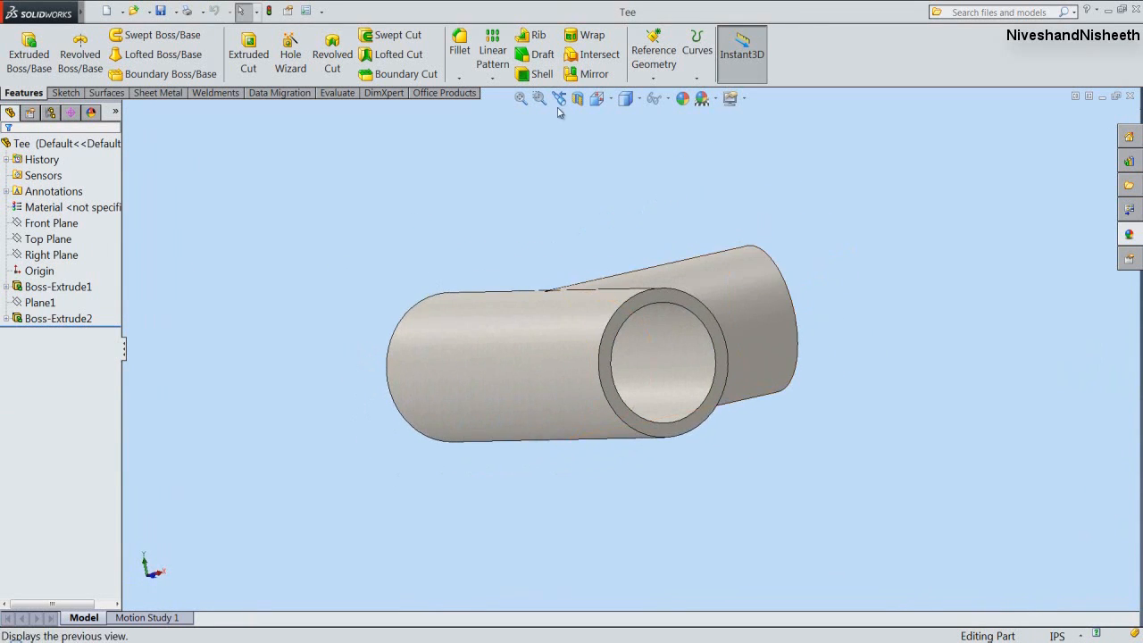
click(559, 100)
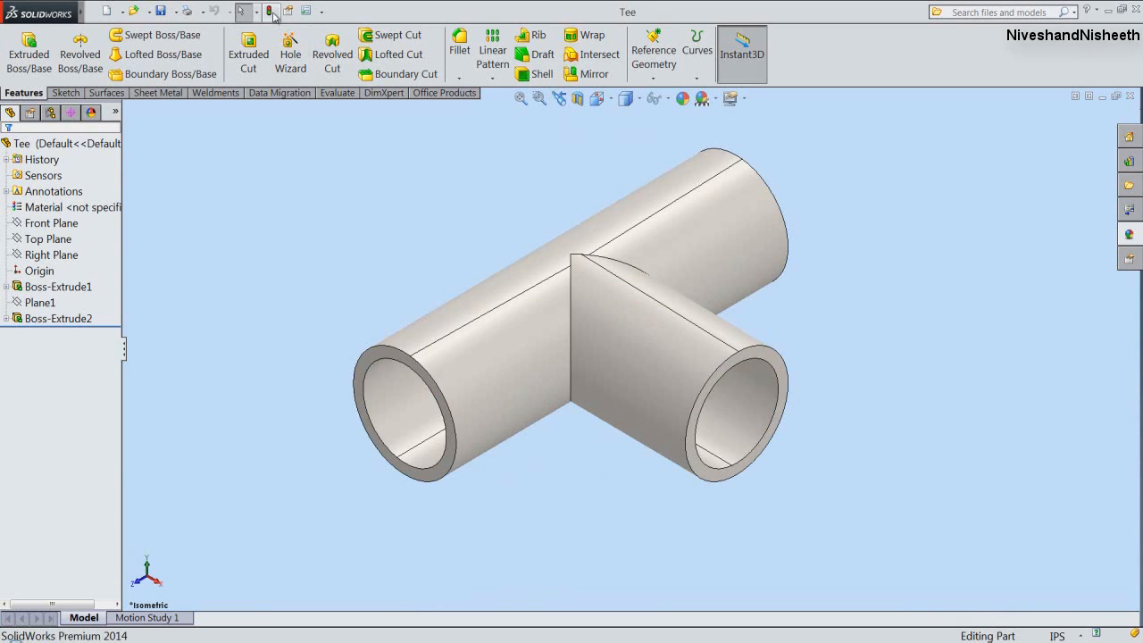
click(271, 13)
click(398, 269)
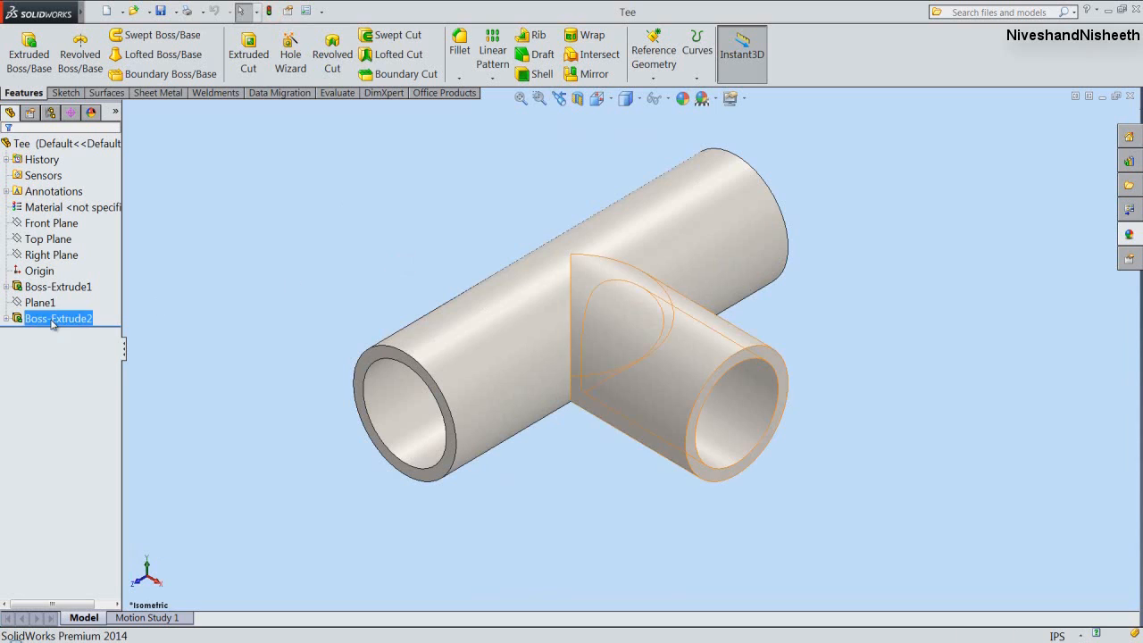
click(7, 319)
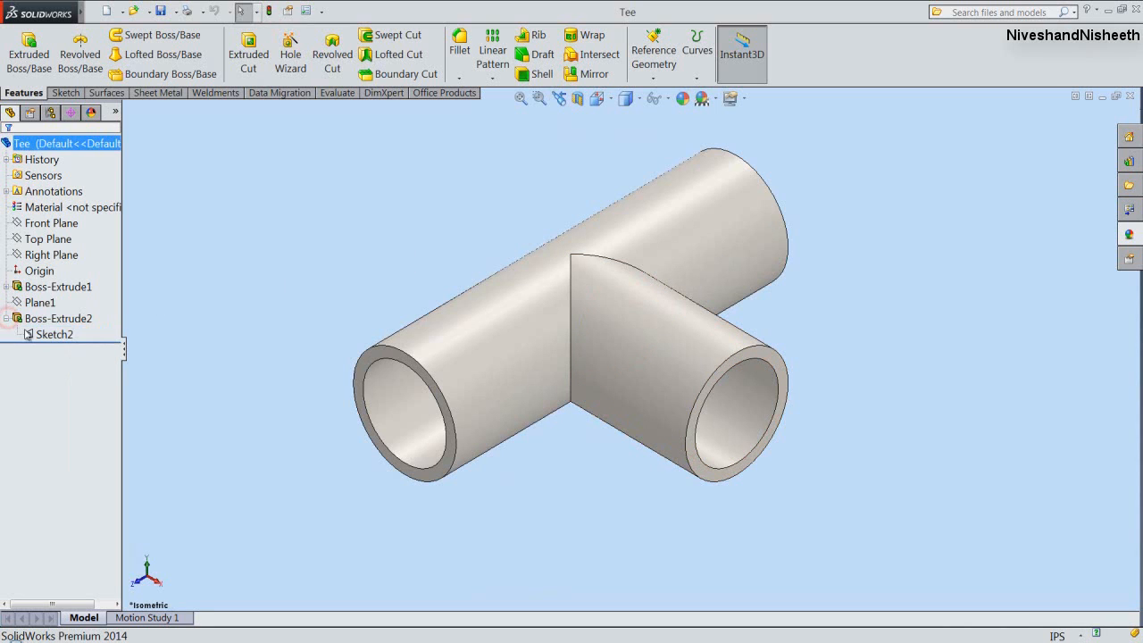
click(44, 334)
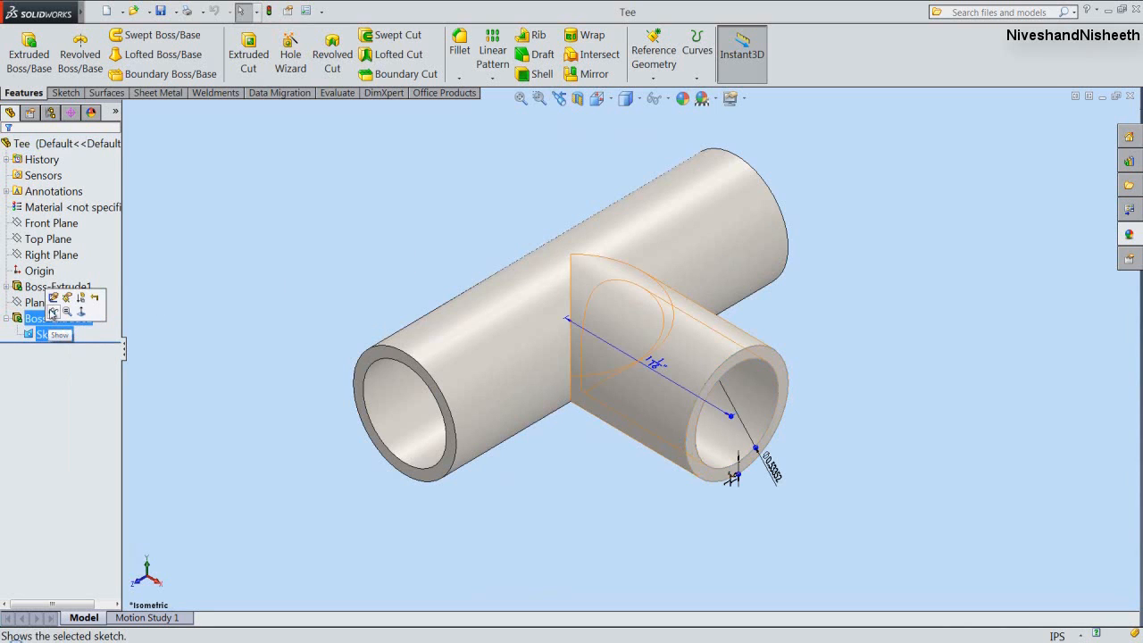
click(51, 312)
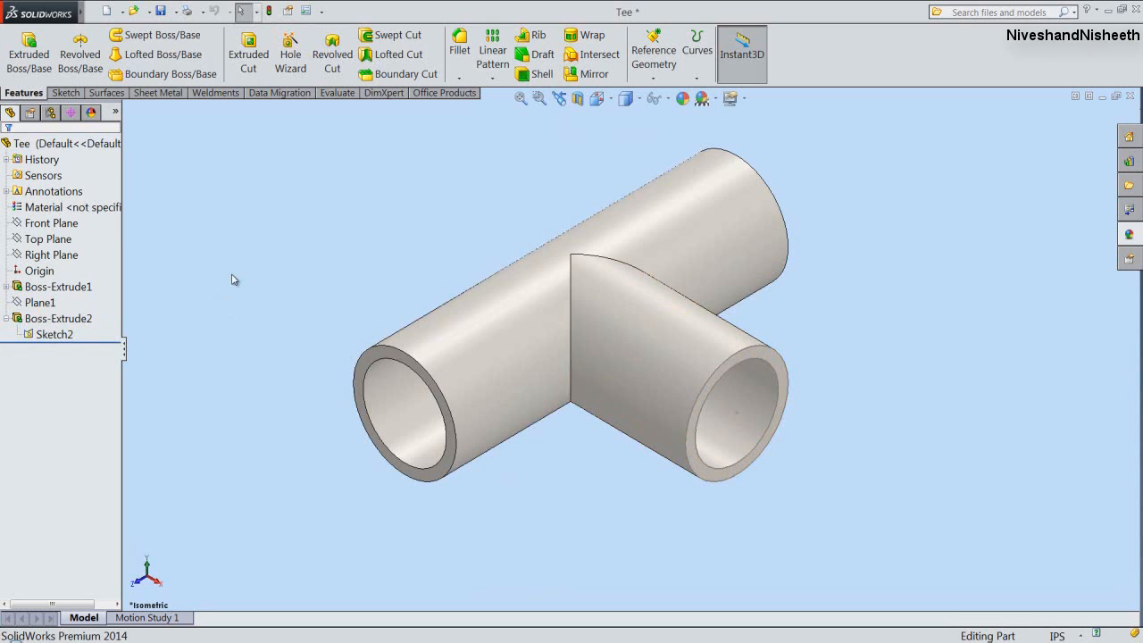
Cut-extrude the branch sketch's inner circle Up To Surface on the main pipe's inner face, and save the part.
click(250, 67)
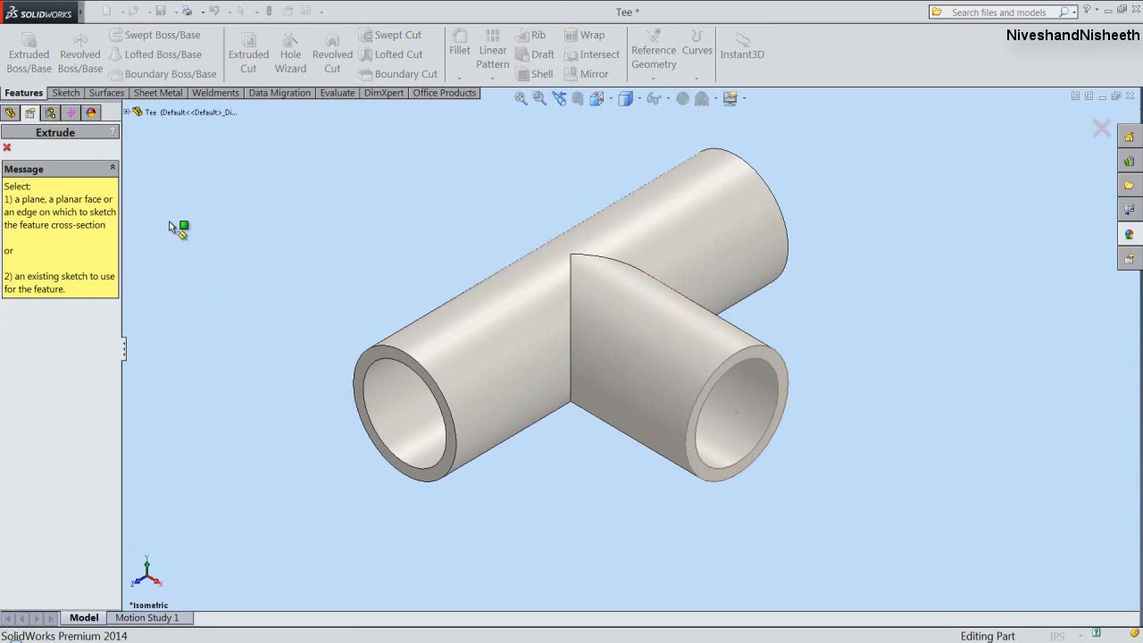
click(776, 370)
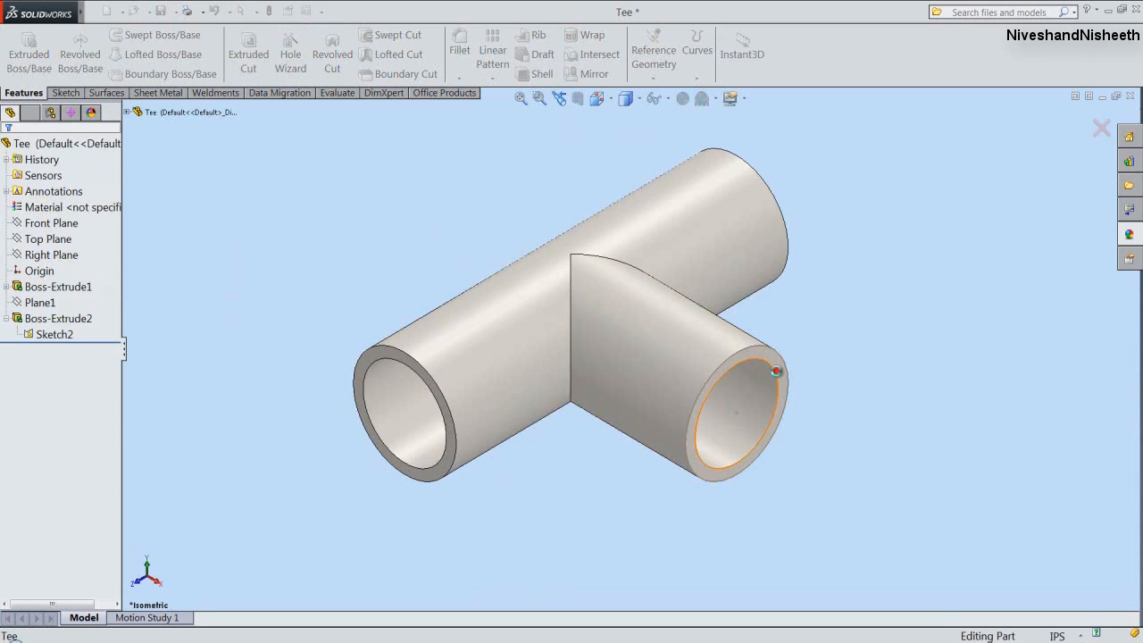
right_click(900, 307)
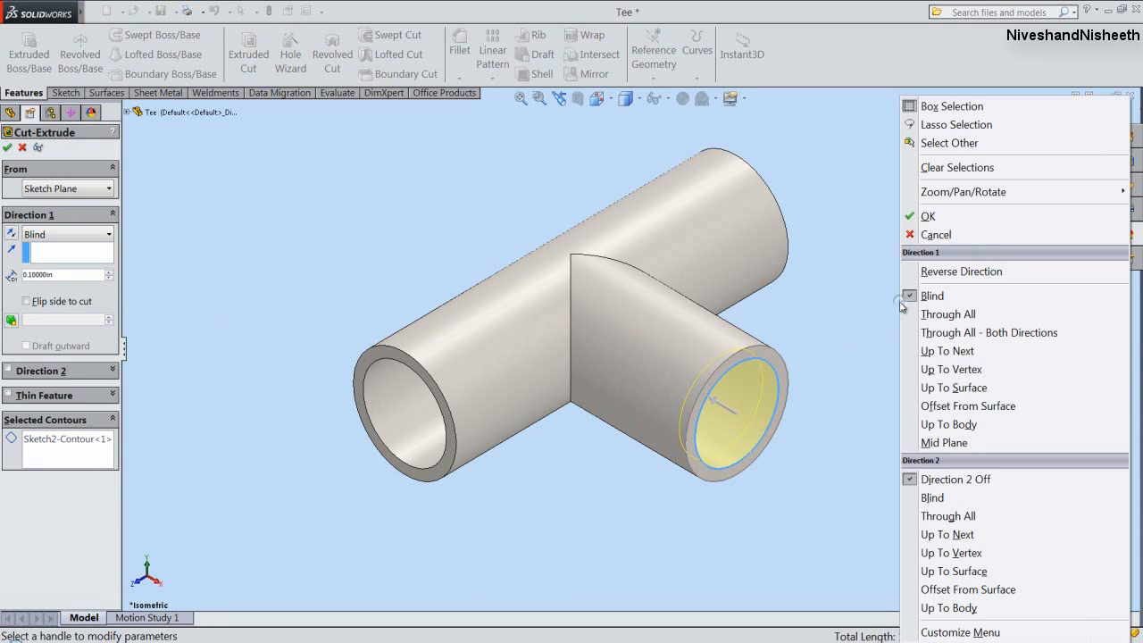
click(948, 387)
middle_drag(636, 538, 705, 412)
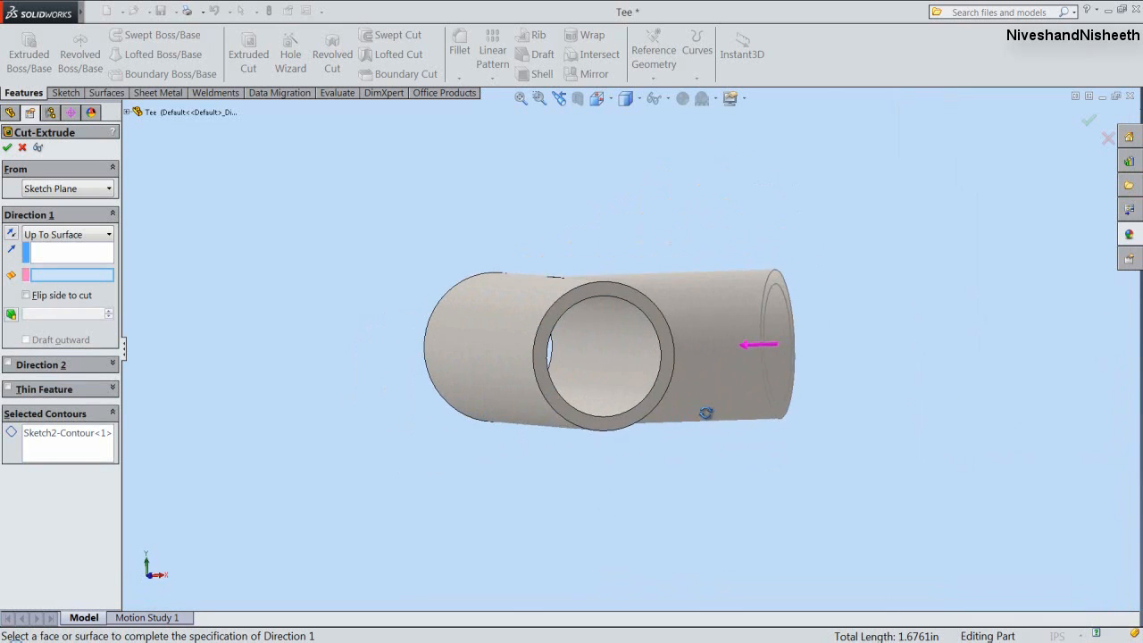
scroll(589, 349, down, 5)
click(589, 349)
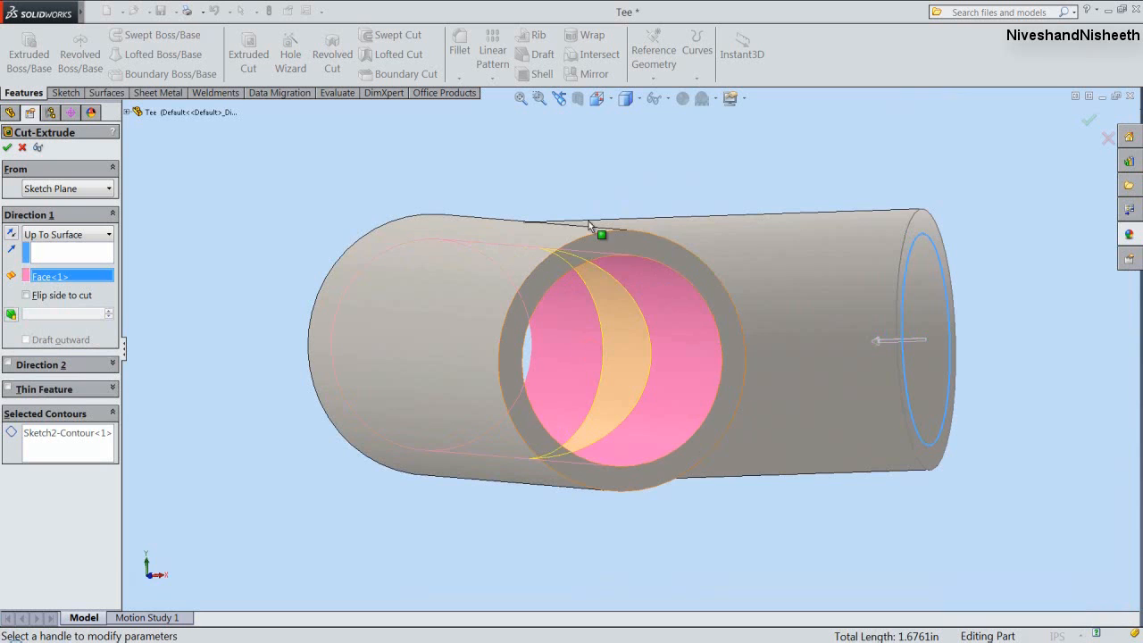
right_click(594, 160)
click(616, 216)
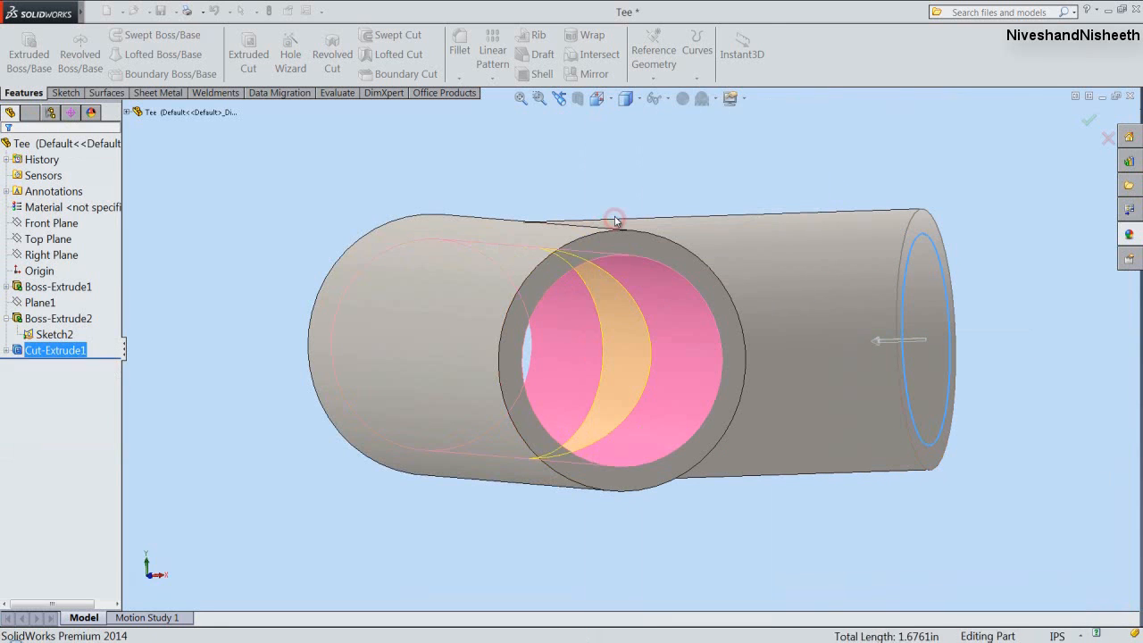
middle_drag(627, 413, 492, 385)
click(603, 98)
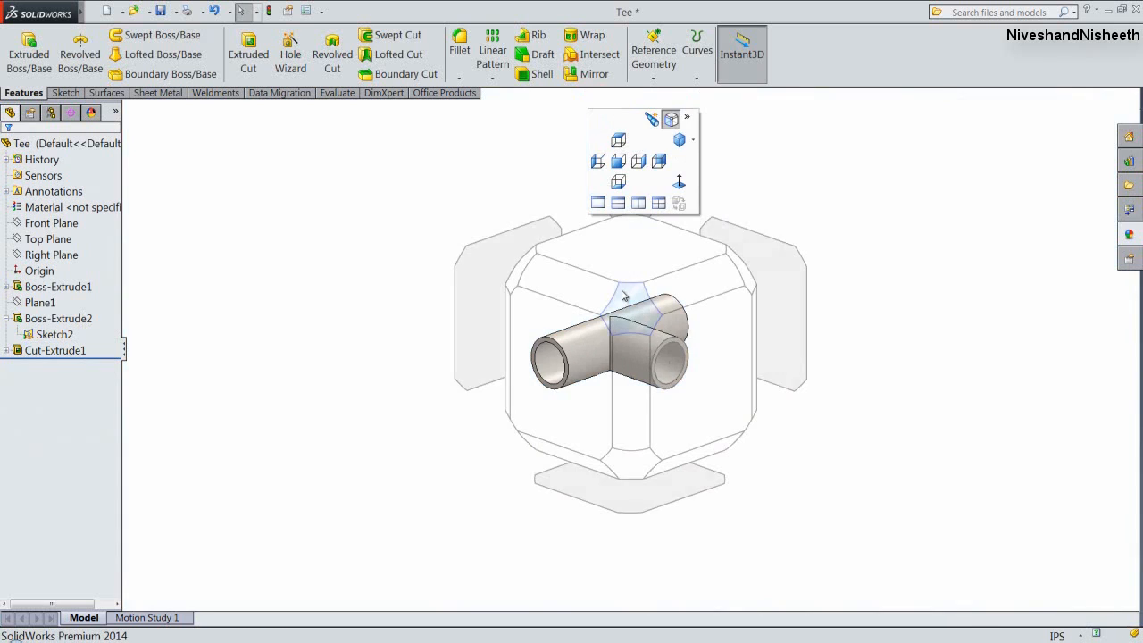
click(622, 291)
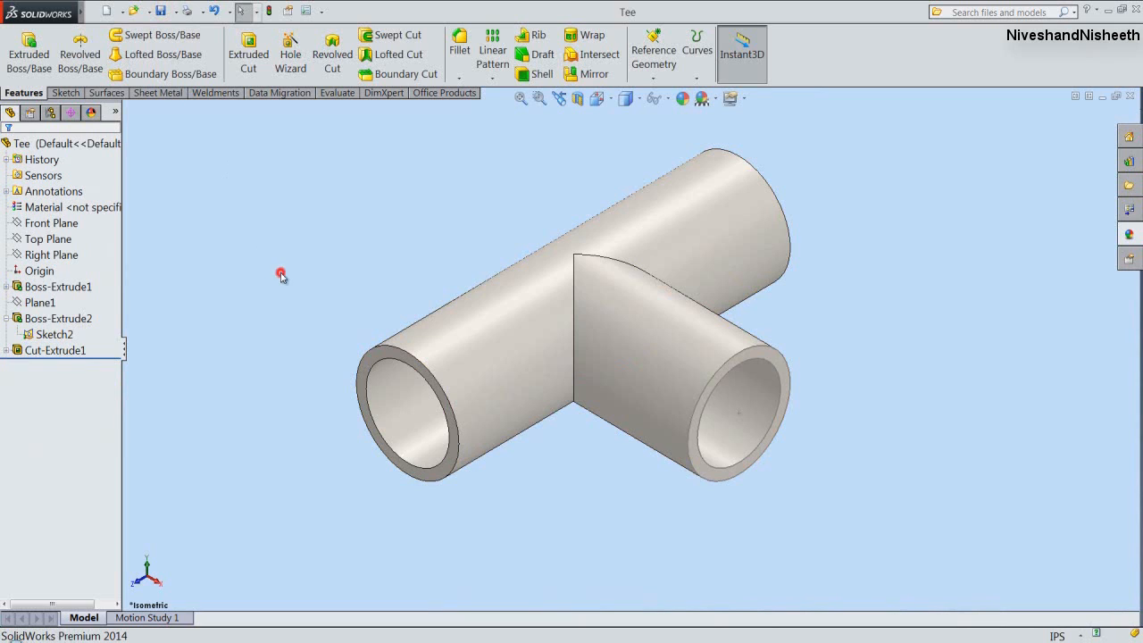
Hide the branch ring sketch again and collapse all items in the feature tree.
click(342, 307)
click(57, 335)
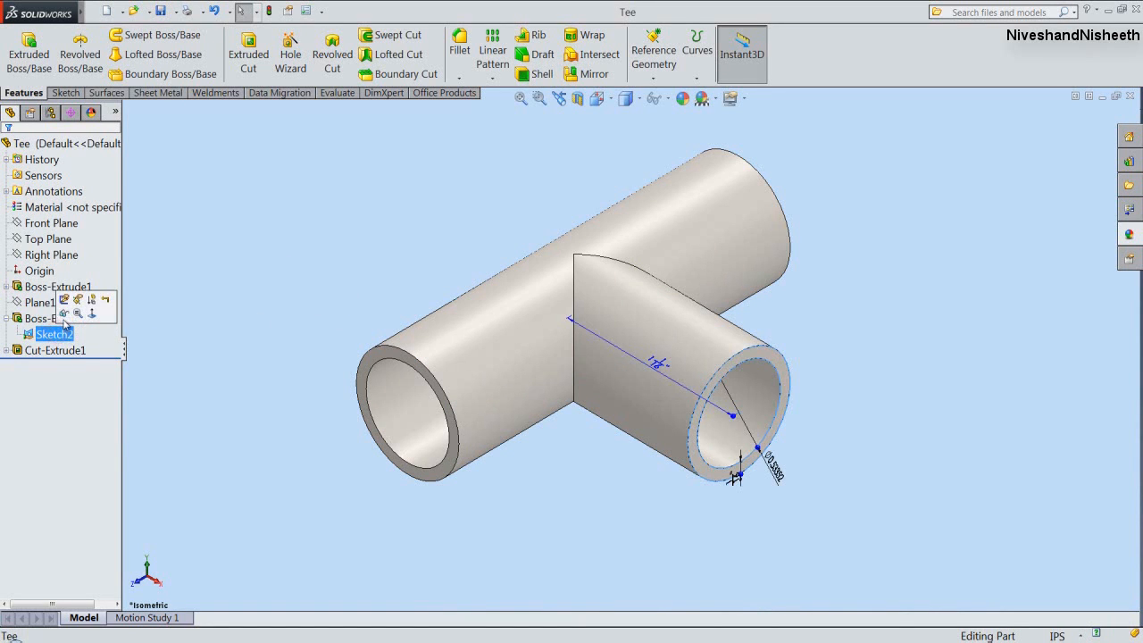
click(64, 313)
right_click(102, 263)
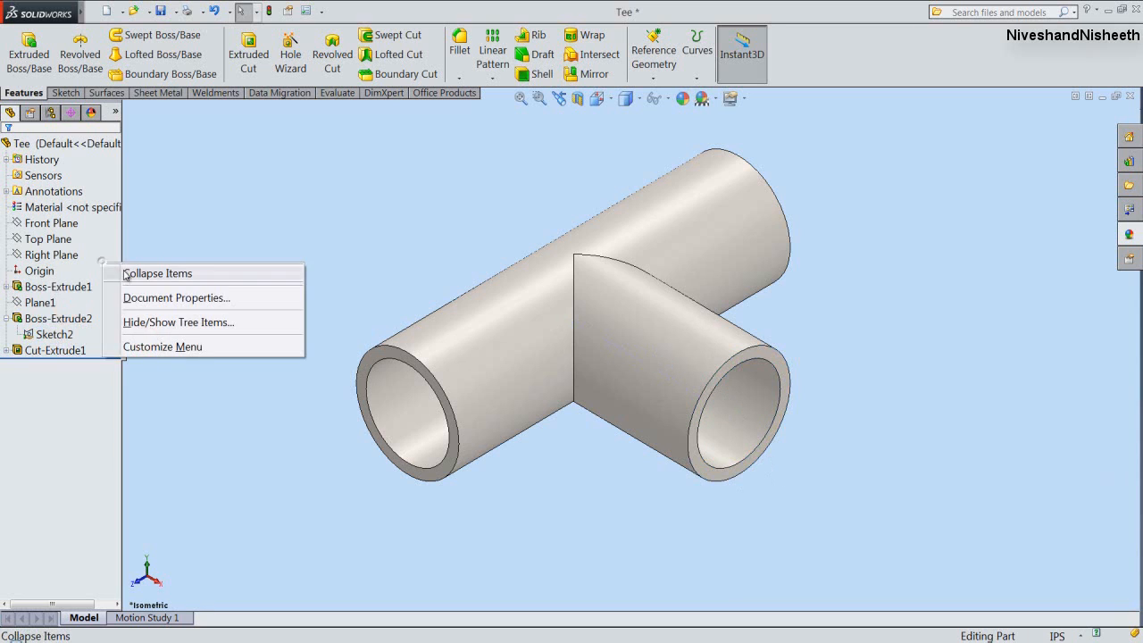
click(125, 275)
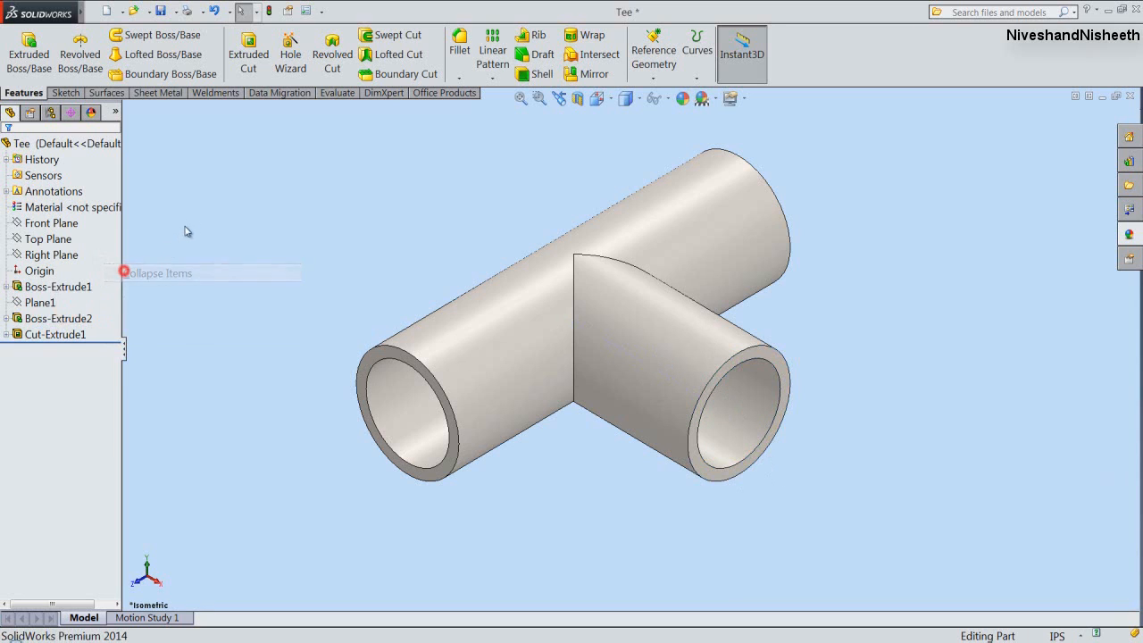
Chamfer the inner edges of all three pipe openings with a distance of 1/16 in at 45 degrees, restore the isometric view and rebuild the part.
click(375, 370)
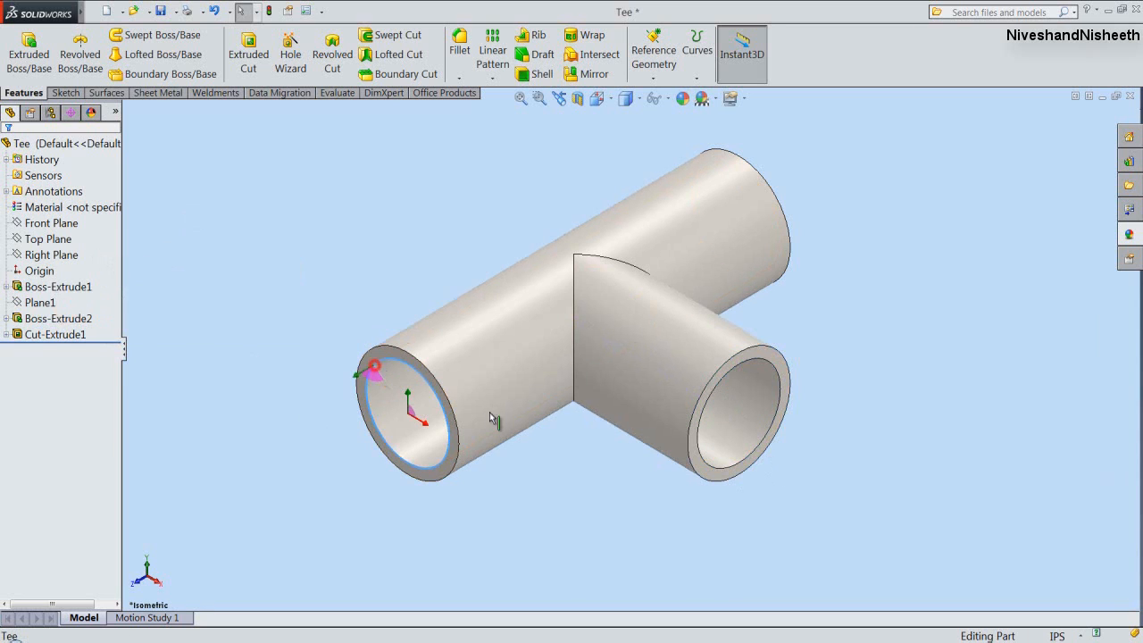
ctrl+click(779, 385)
middle_drag(812, 369, 743, 474)
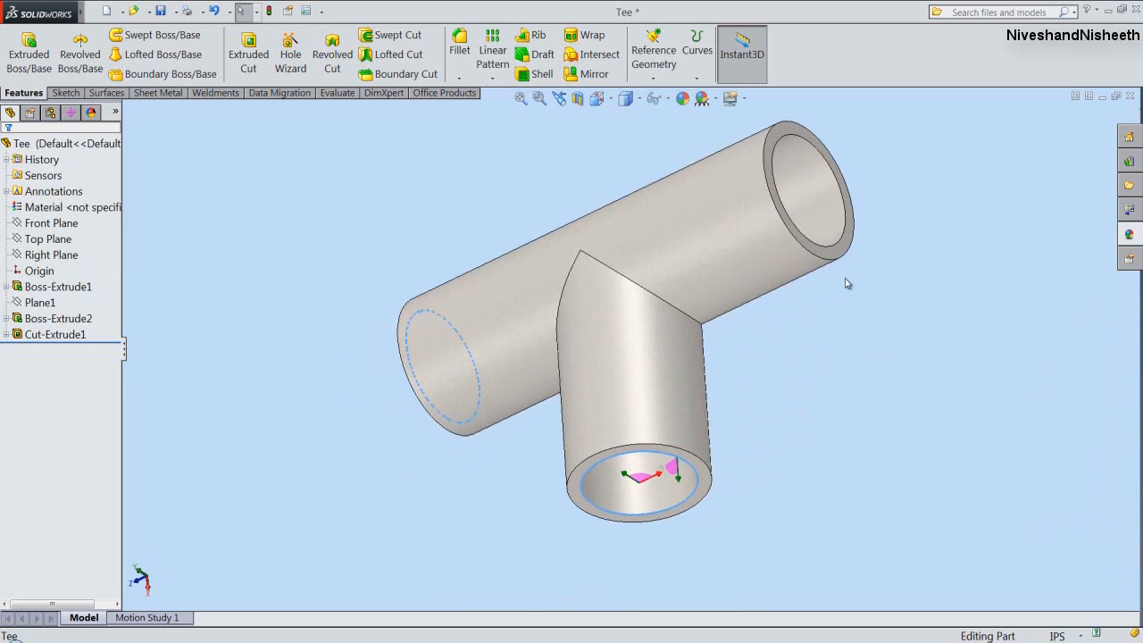
ctrl+click(857, 236)
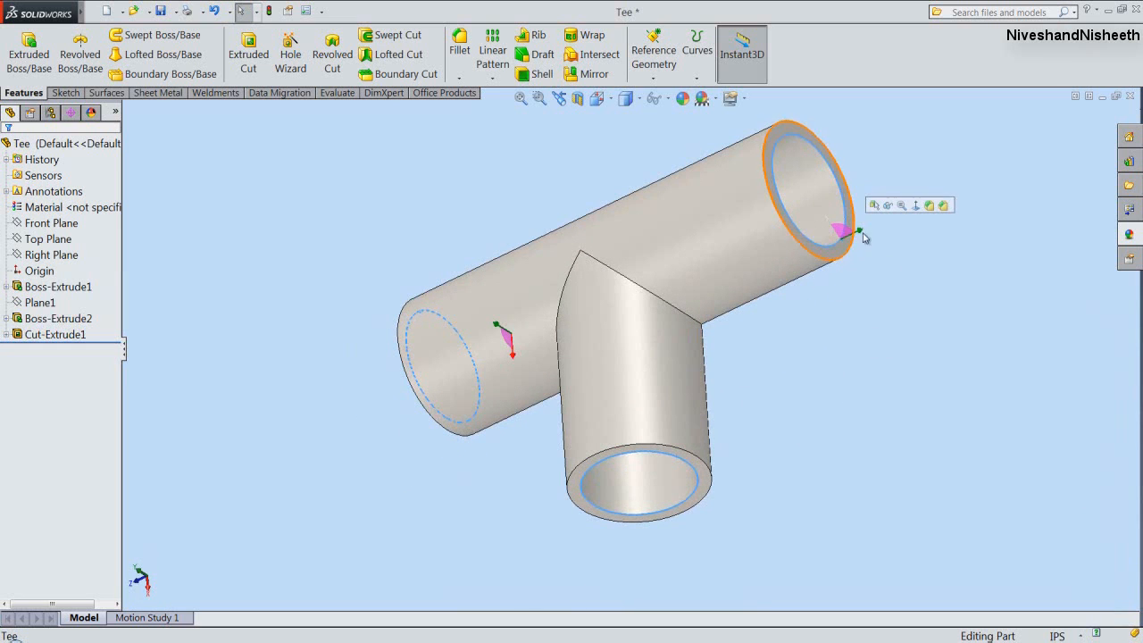
click(943, 206)
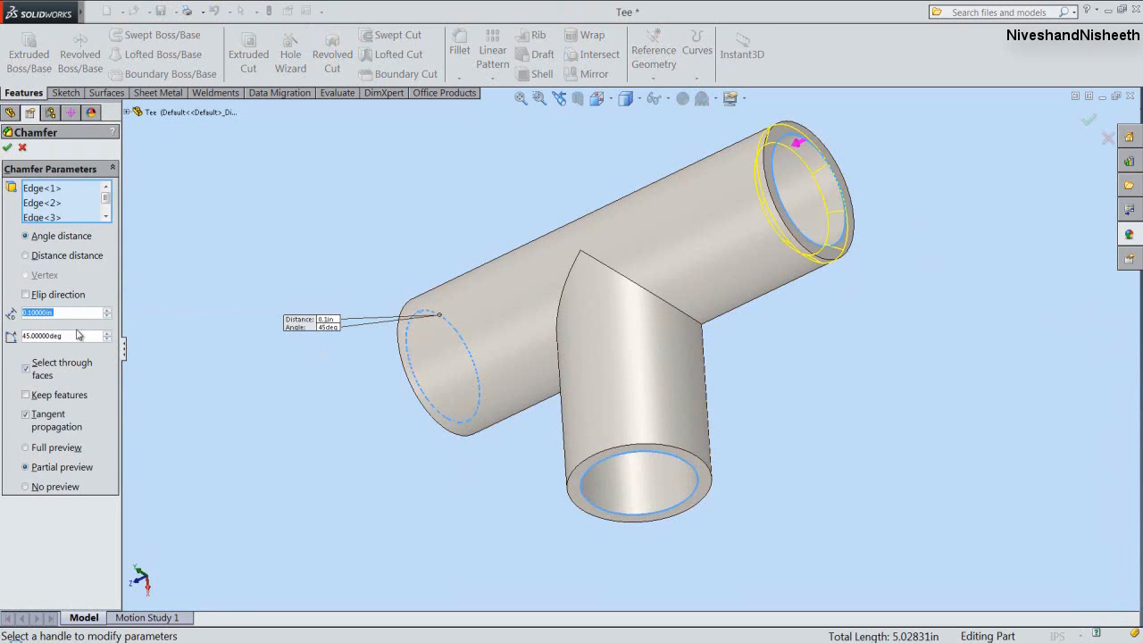
text(1/16)
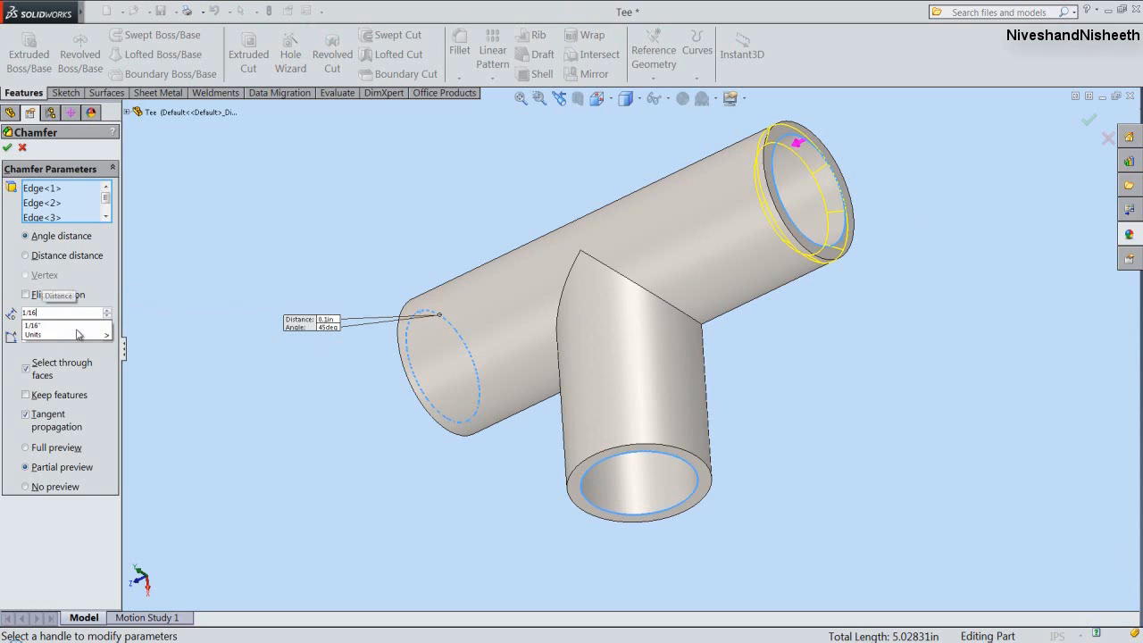
key(Return)
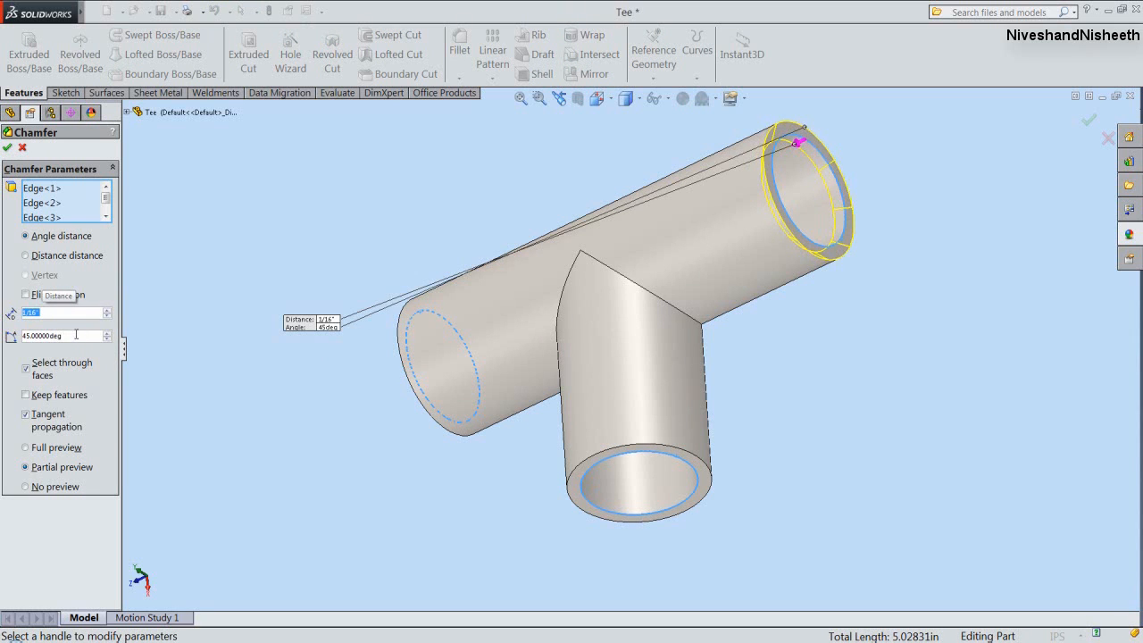
click(7, 148)
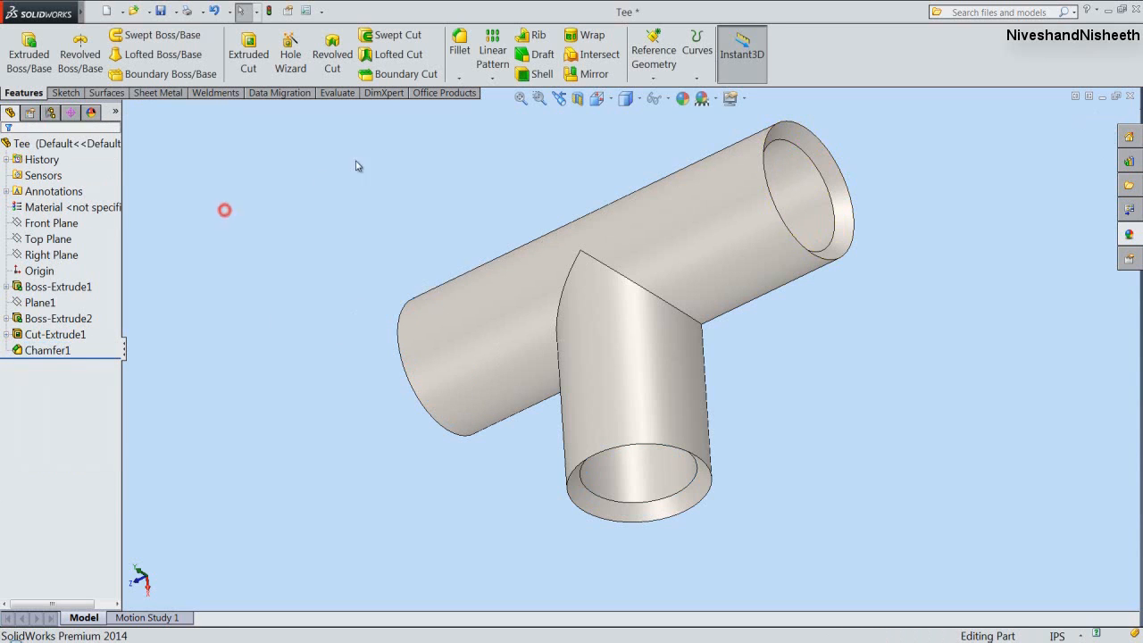
click(559, 98)
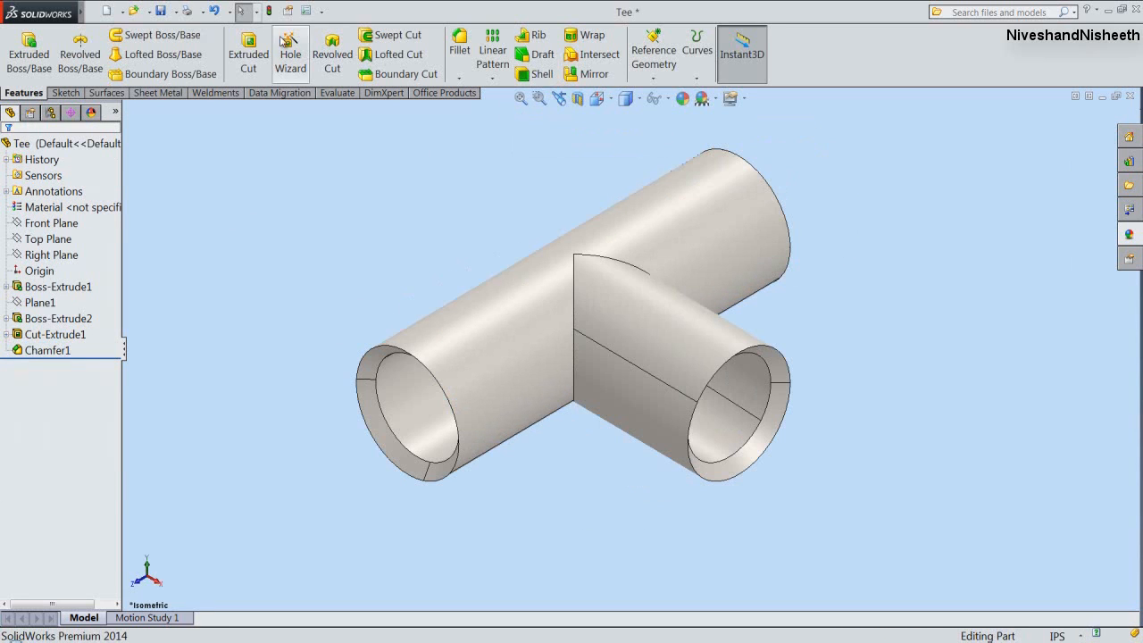
click(266, 12)
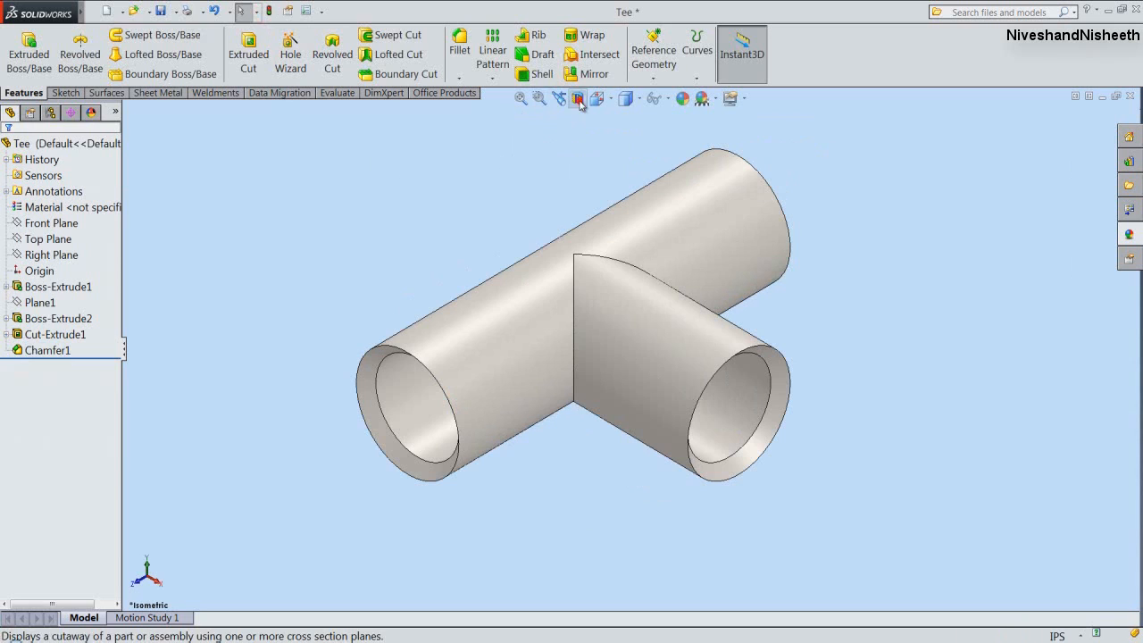
Section the tee along the Top Plane and view the cut from the top.
click(578, 98)
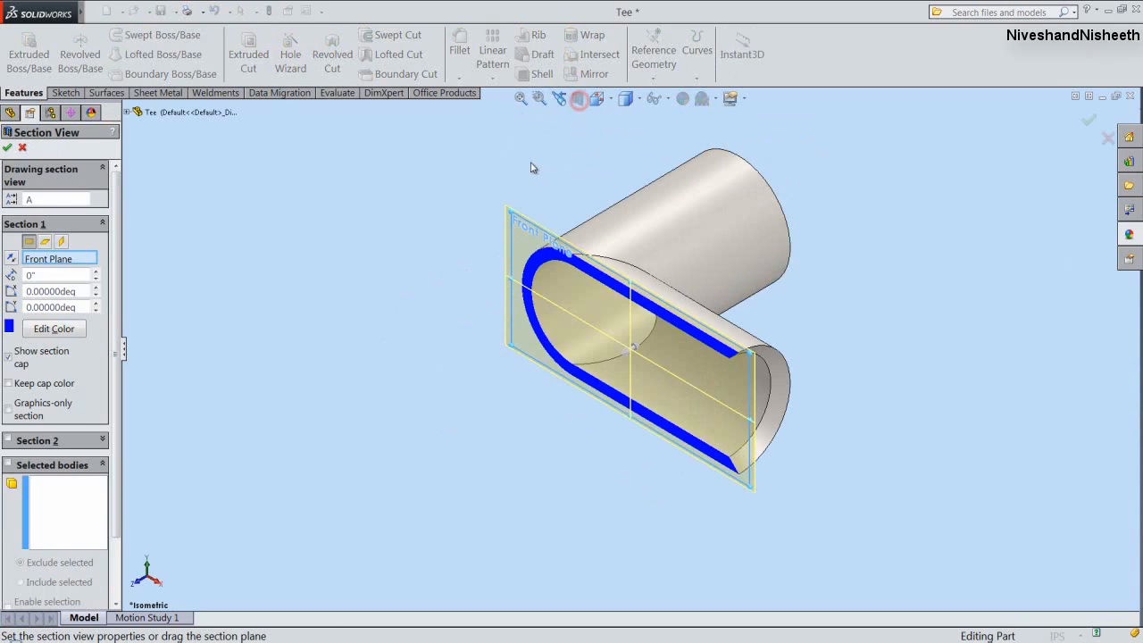
click(44, 242)
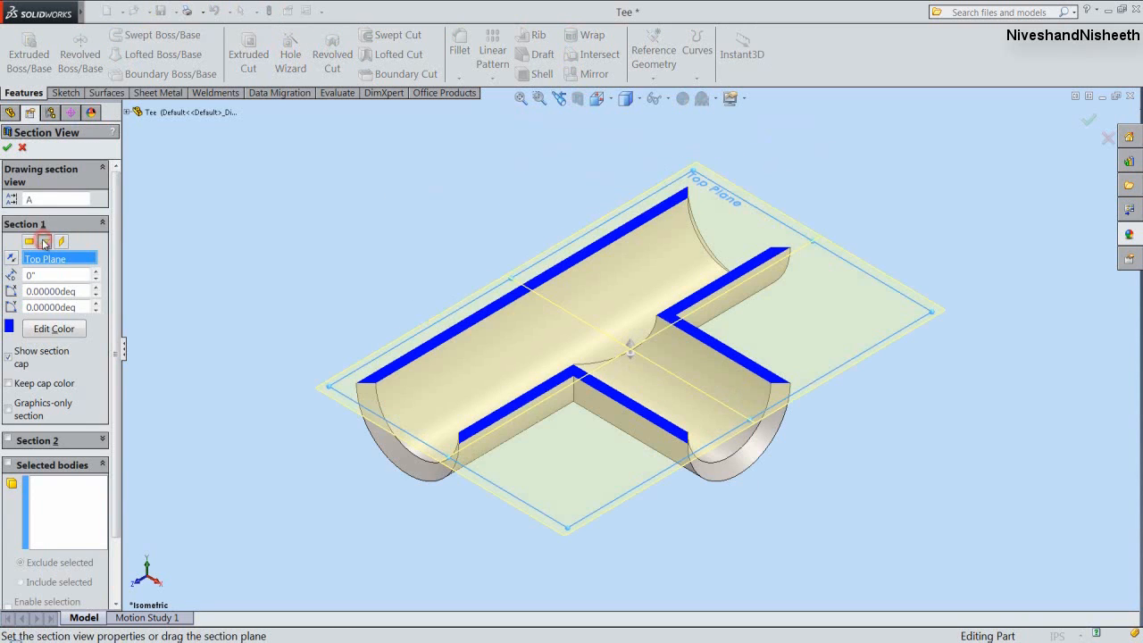
click(6, 148)
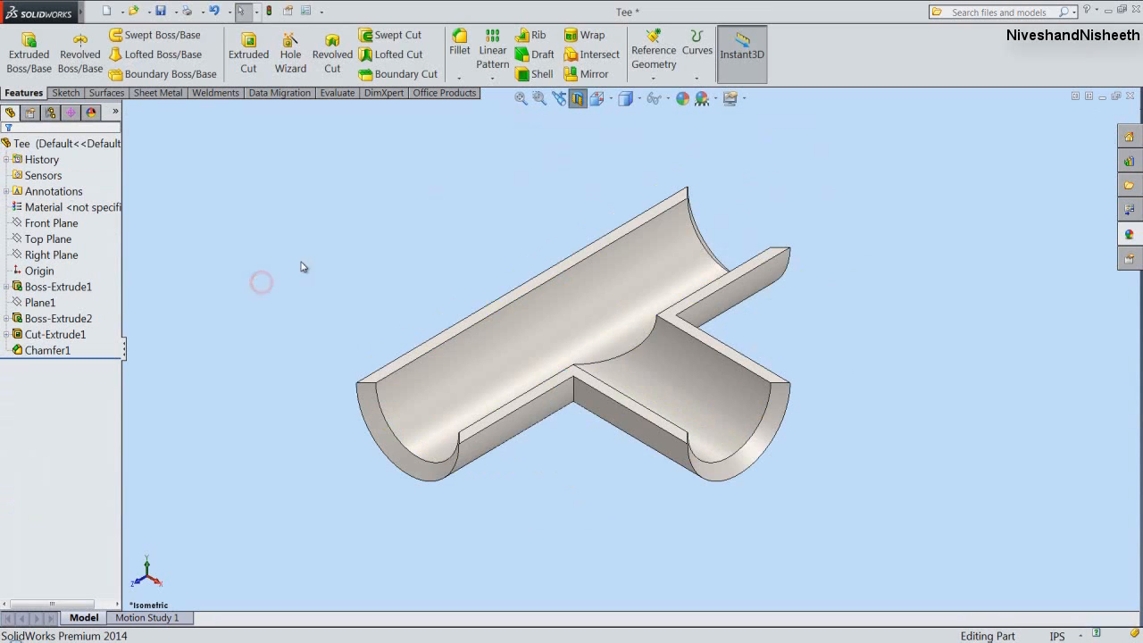
click(625, 98)
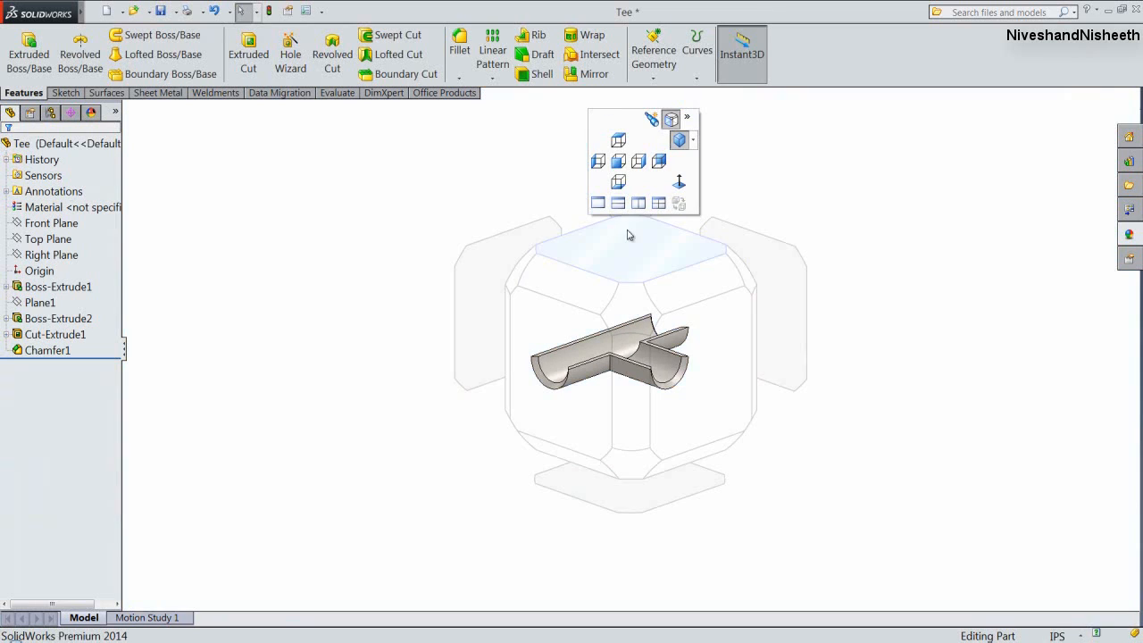
click(632, 260)
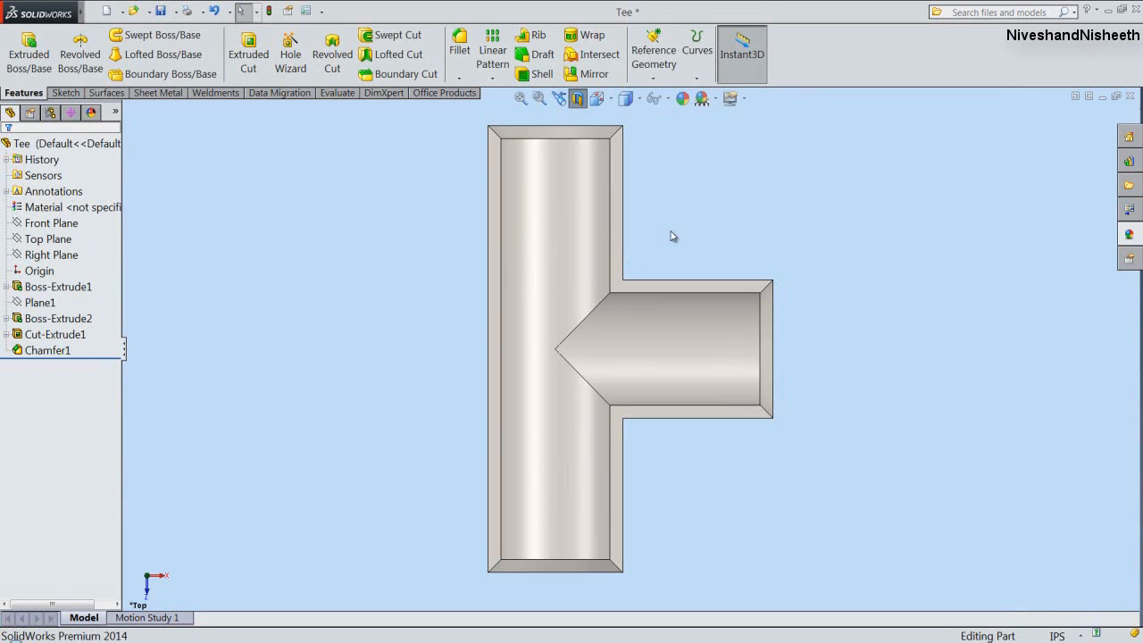
Start a sketch on the Top Plane and create the tee's section outline with Intersection Curve.
click(49, 238)
ctrl+click(45, 224)
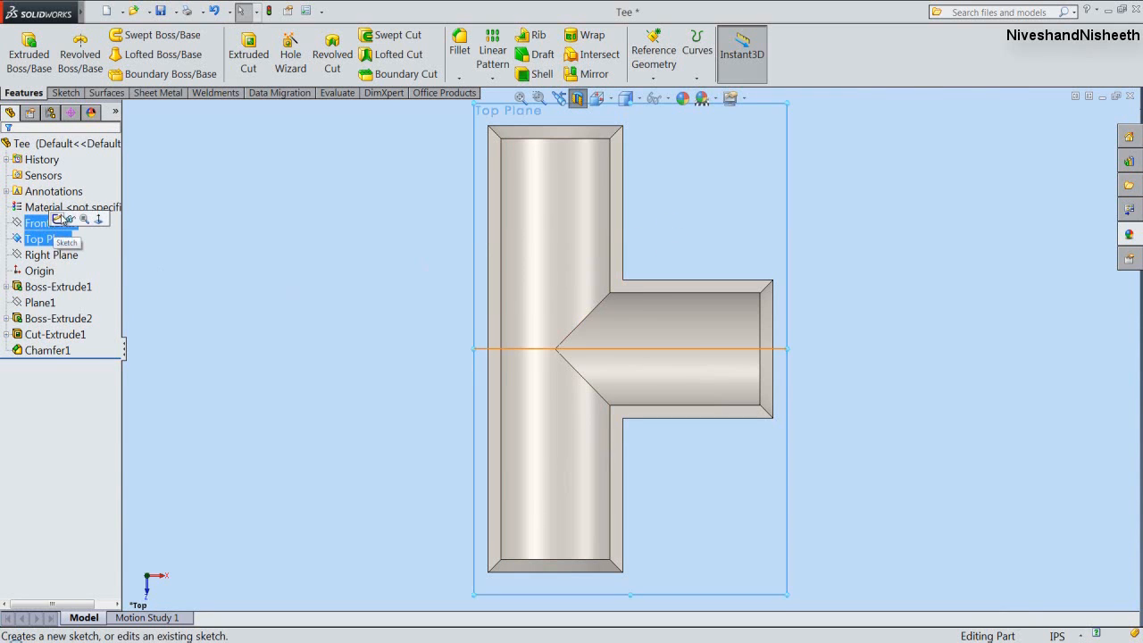
click(59, 219)
click(238, 341)
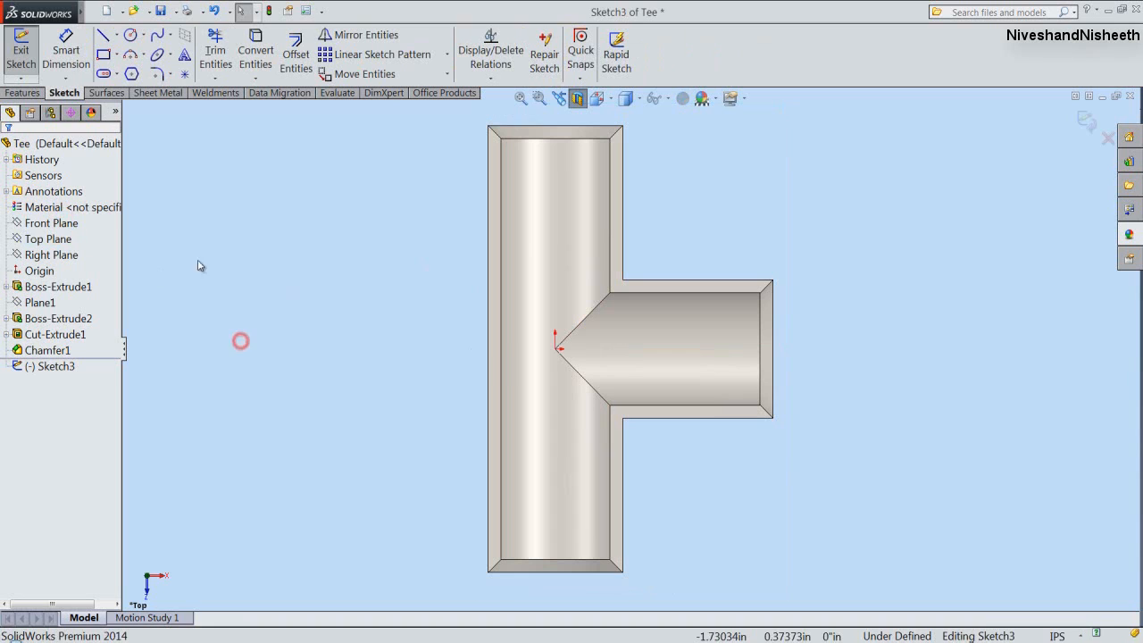
click(256, 79)
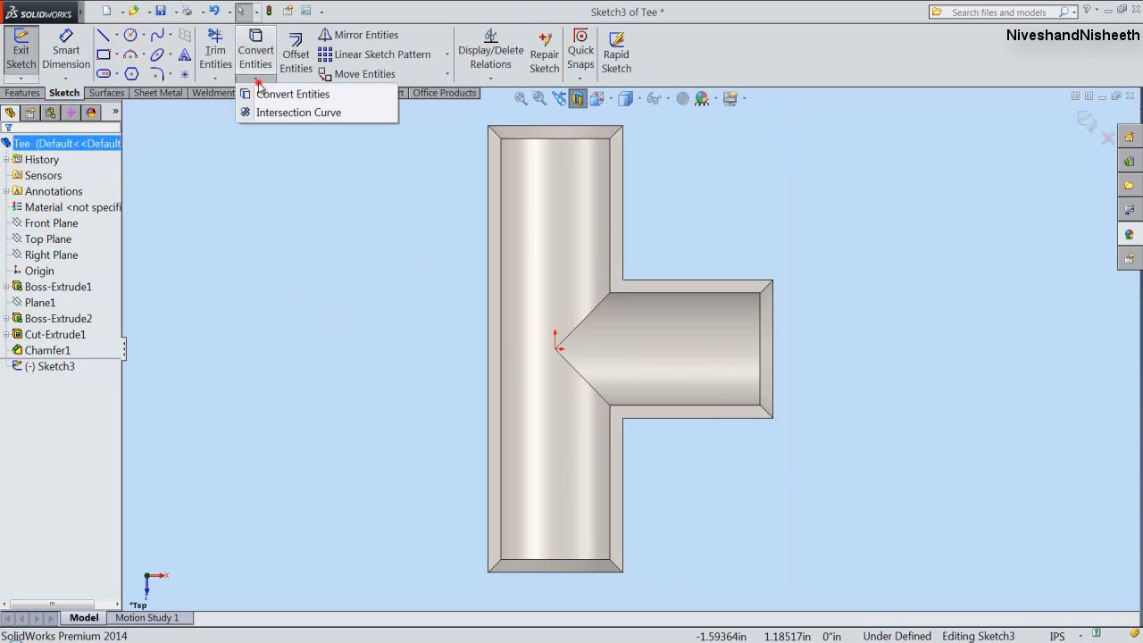
click(260, 112)
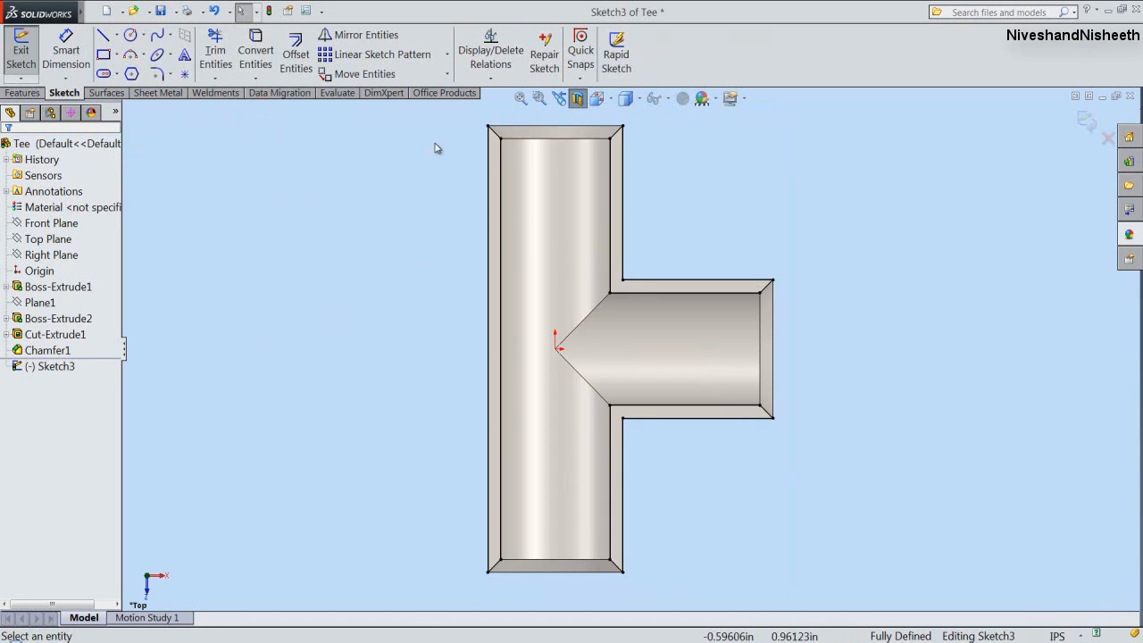
Convert all the intersection curve lines in the sketch to construction geometry.
mouse_move(444, 112)
mouse_down()
mouse_move(734, 230)
mouse_move(816, 593)
mouse_up()
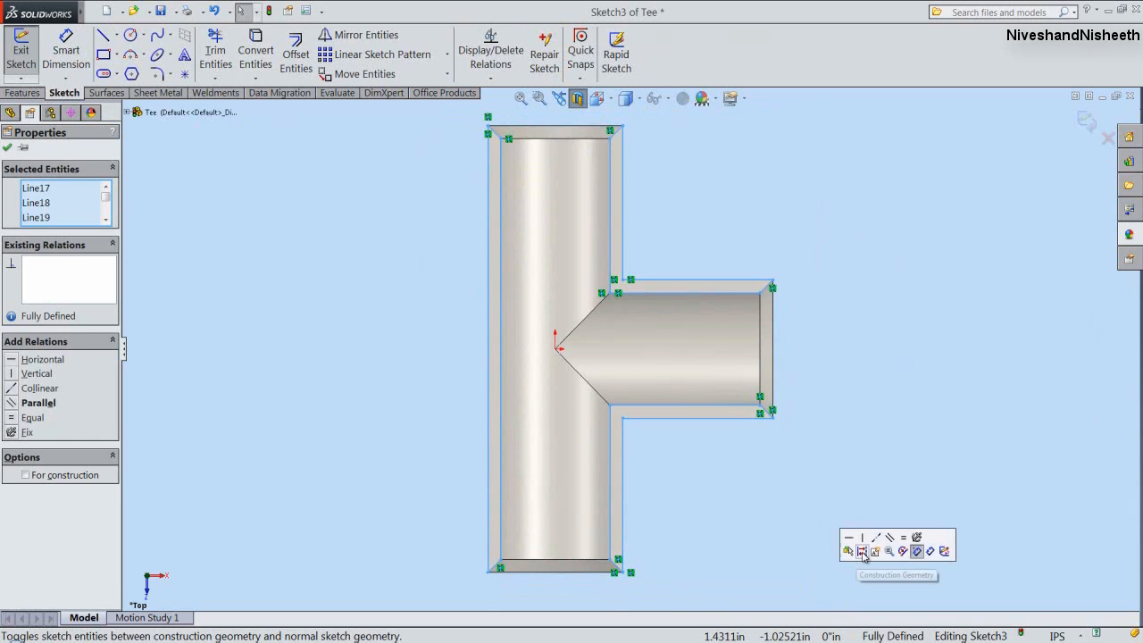
click(862, 551)
click(840, 435)
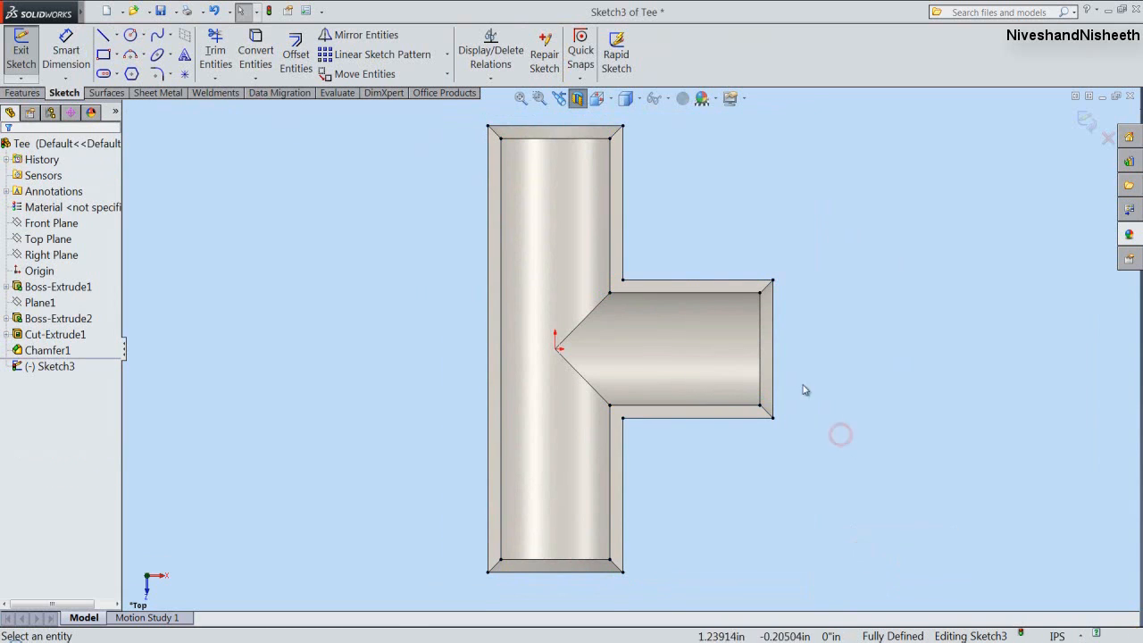
Switch to the open BSP Thread Profile document, leaving the tee sketch open near the branch's upper end corner.
scroll(783, 312, down, 5)
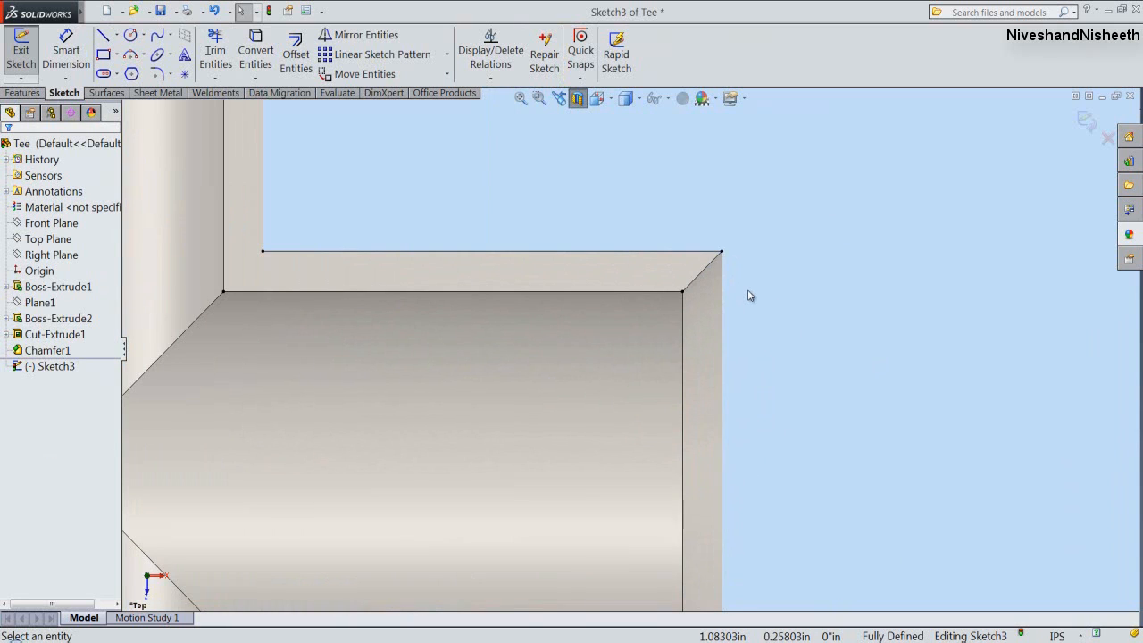
click(720, 259)
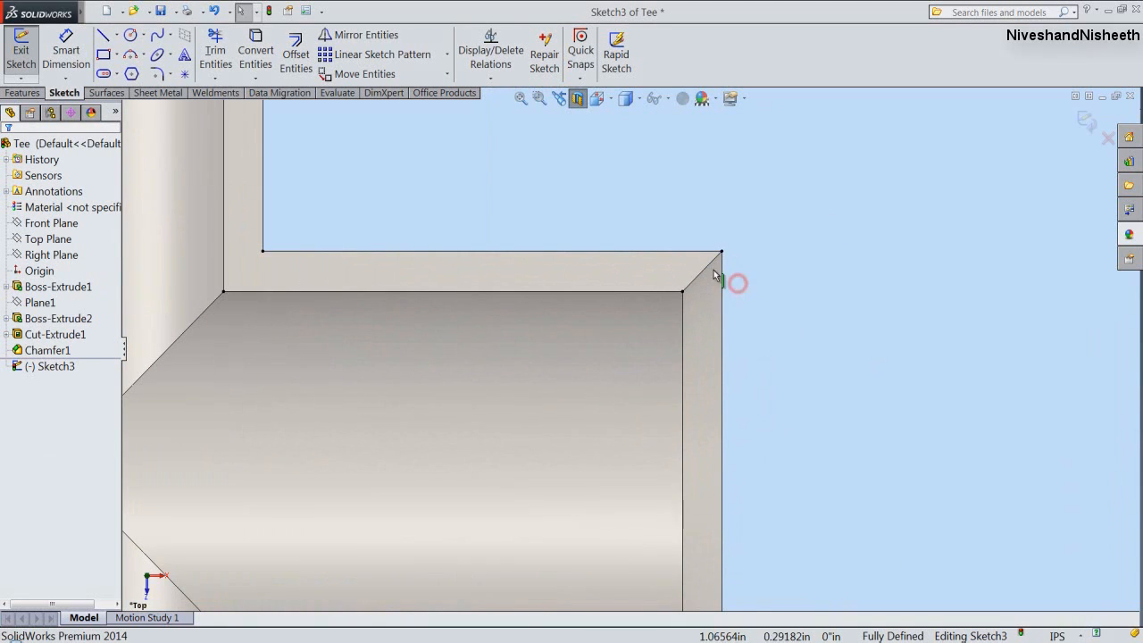
mouse_move(79, 16)
click(157, 17)
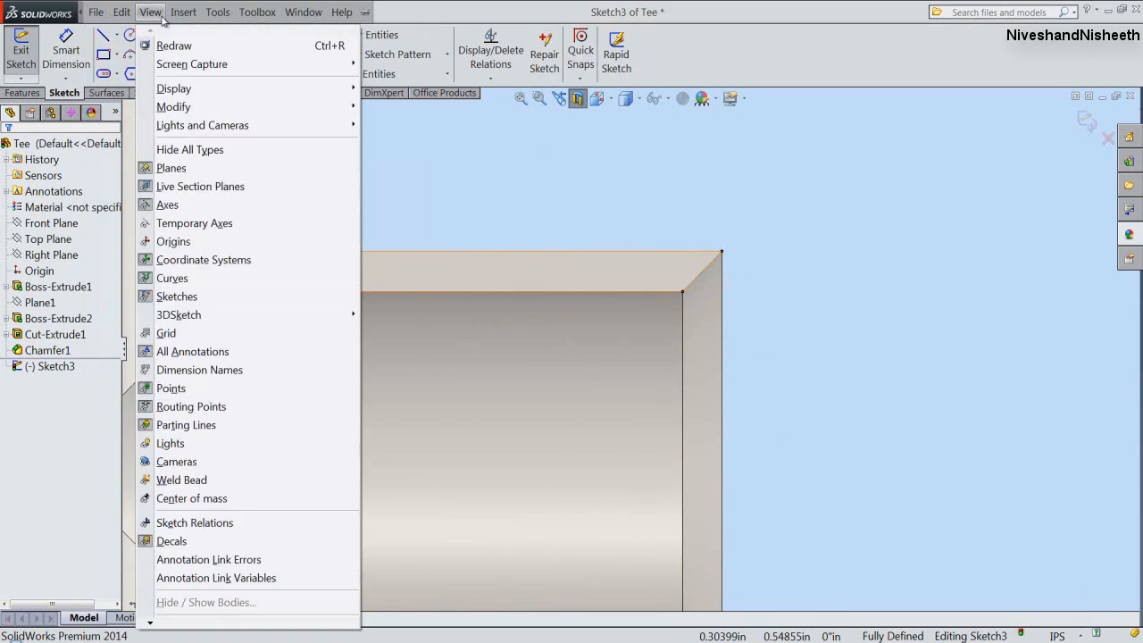
mouse_move(296, 18)
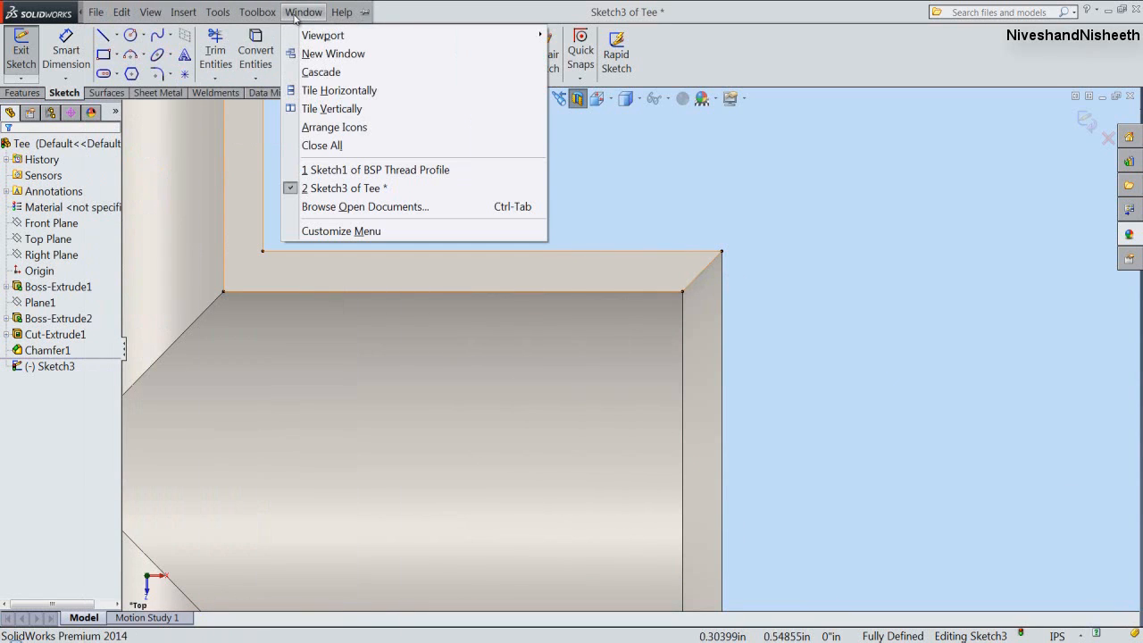
click(338, 170)
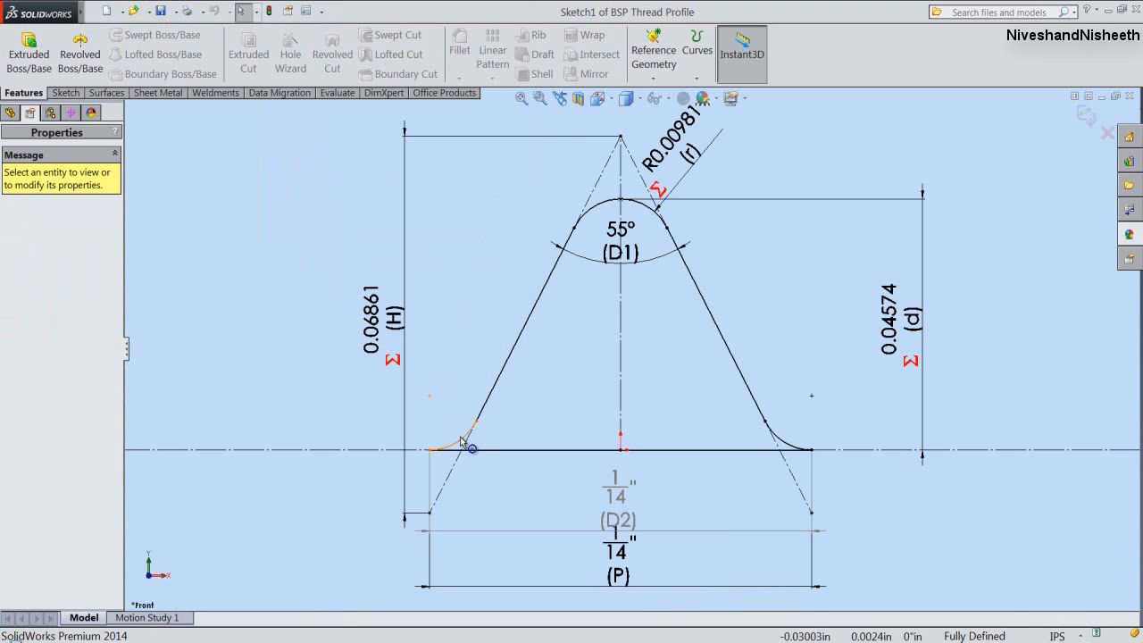
Copy the closed thread profile: both root arcs, the base line, both flanks and the crest arc, without the construction lines.
click(465, 444)
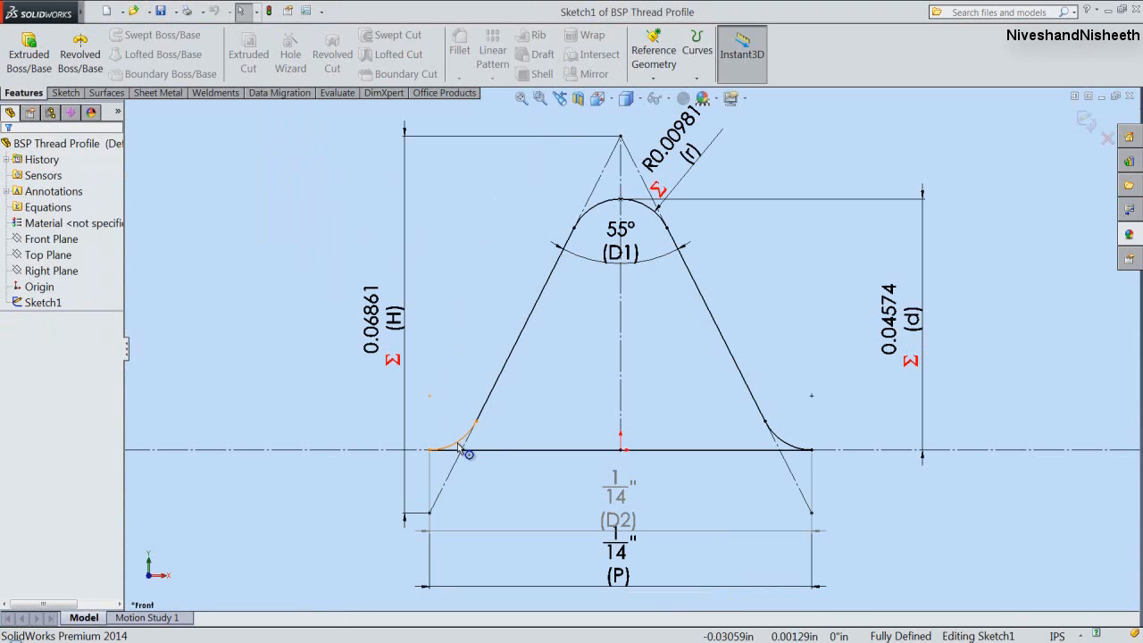
ctrl+click(511, 449)
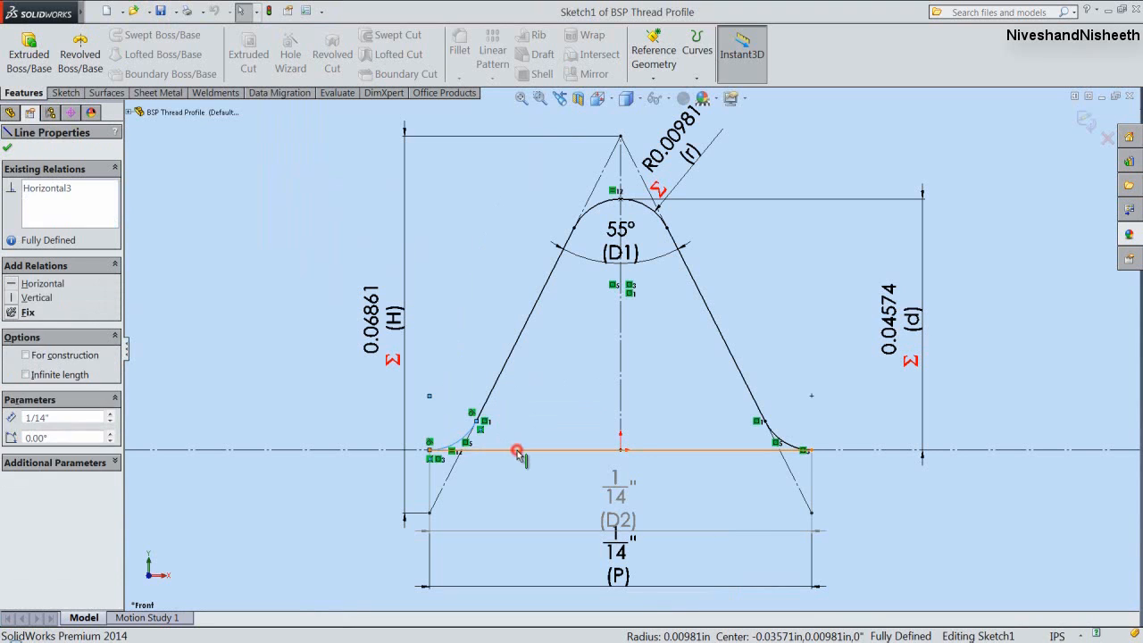
ctrl+click(787, 446)
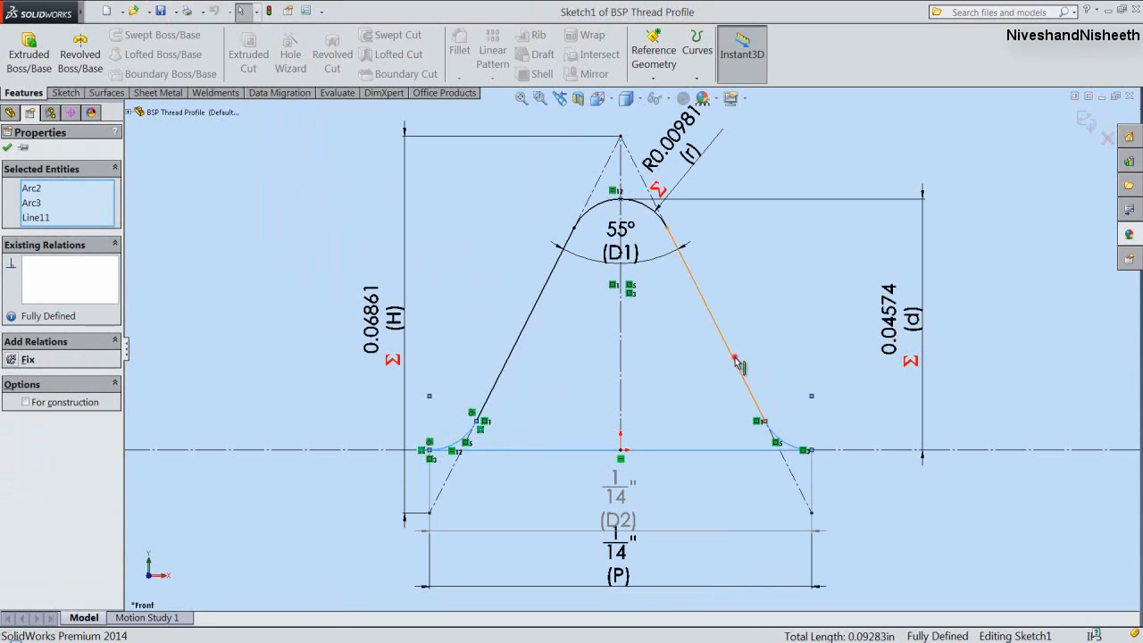
ctrl+click(735, 358)
ctrl+click(644, 205)
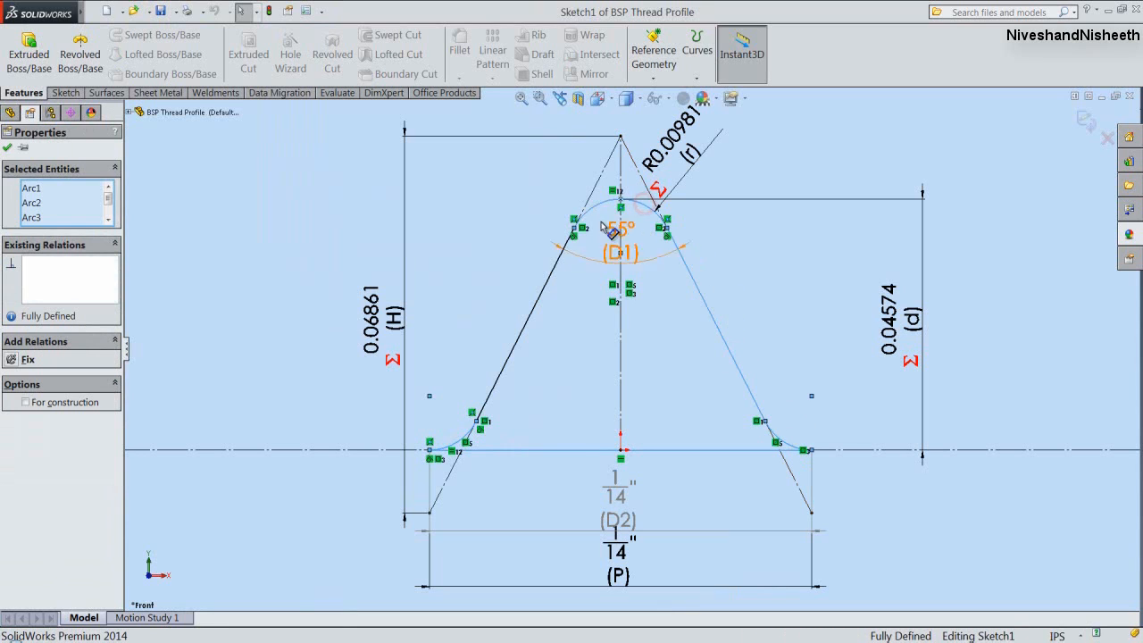
ctrl+click(558, 259)
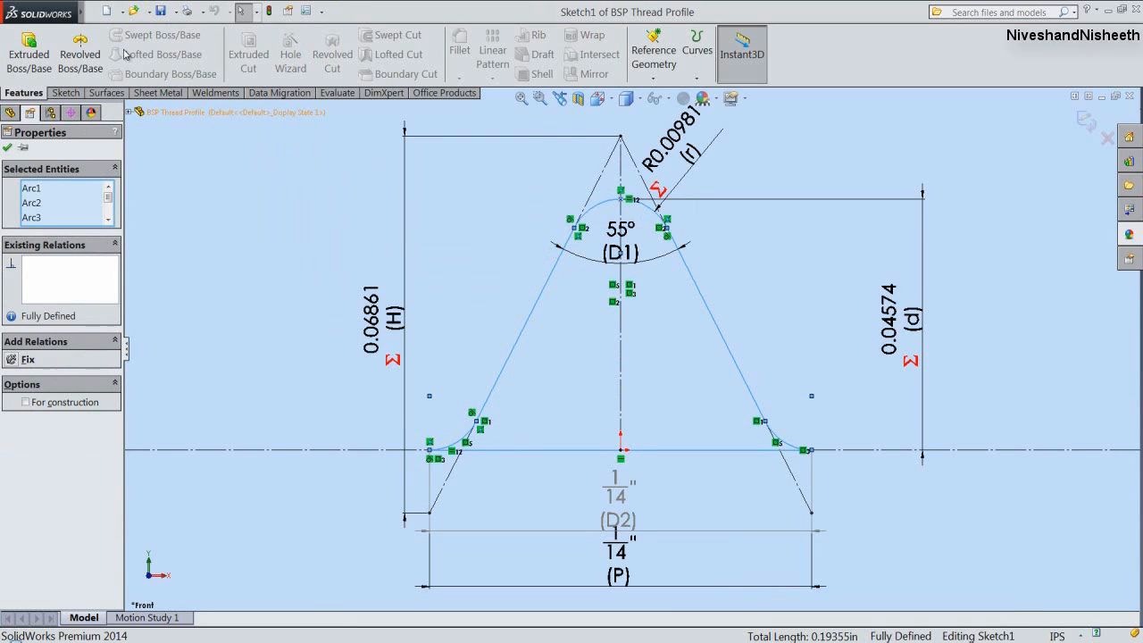
click(121, 12)
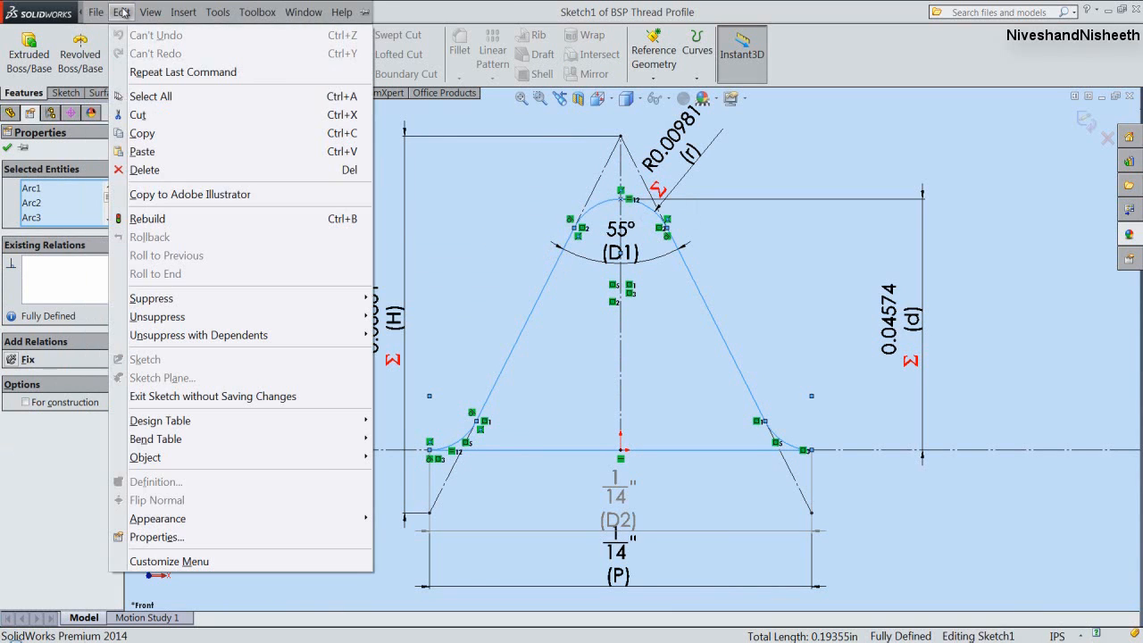
click(163, 134)
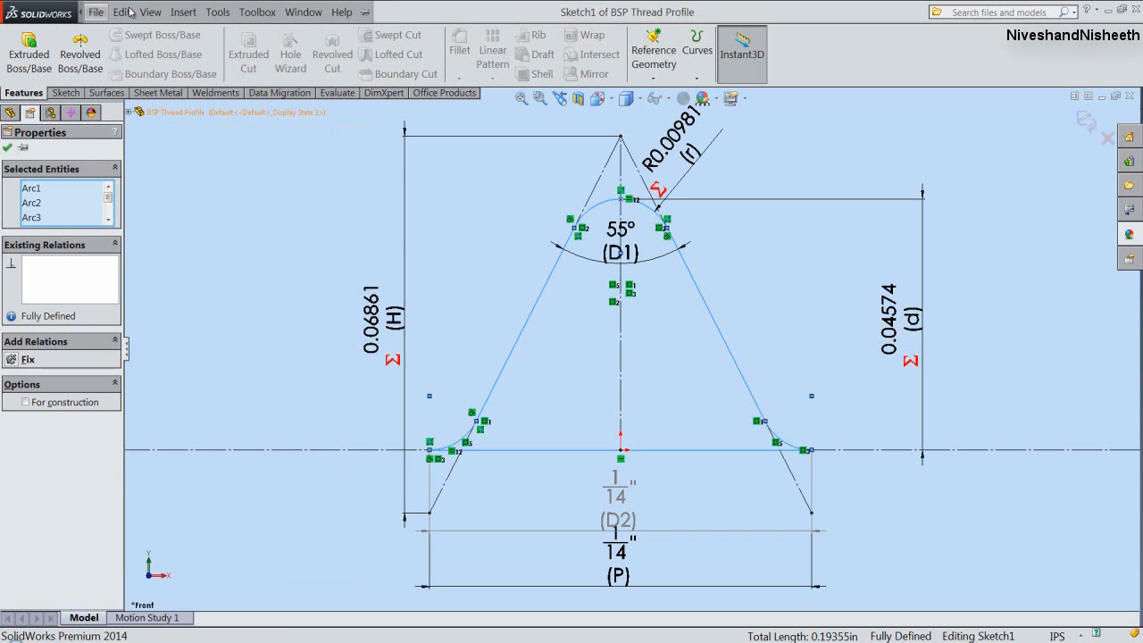
Return to the Tee document and paste the copied thread profile into the open Top Plane sketch.
click(290, 13)
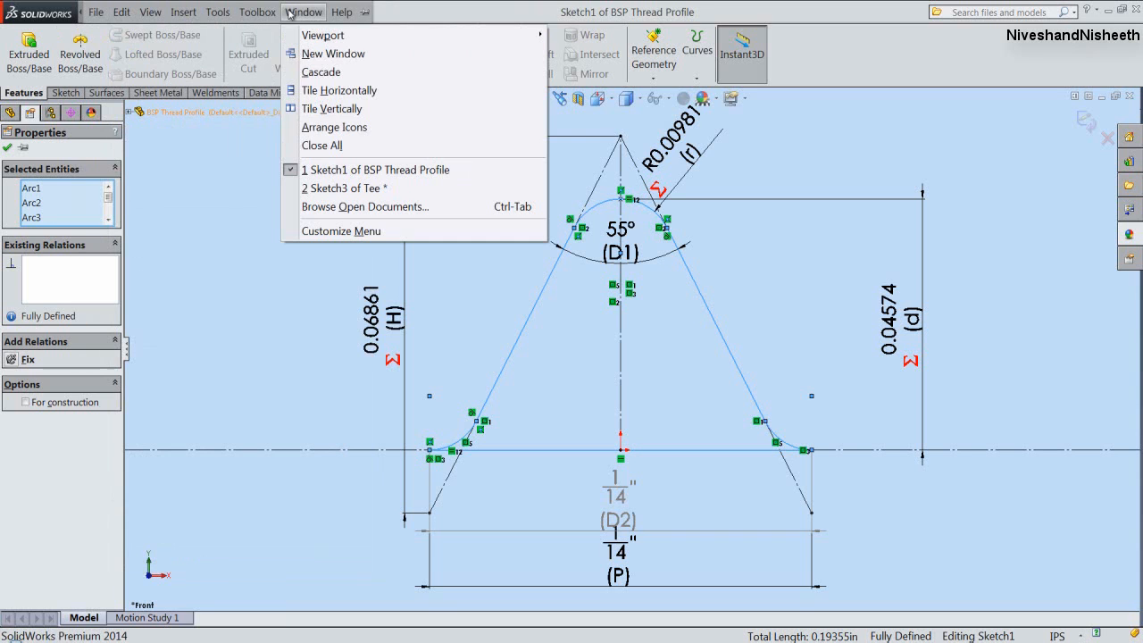
click(325, 189)
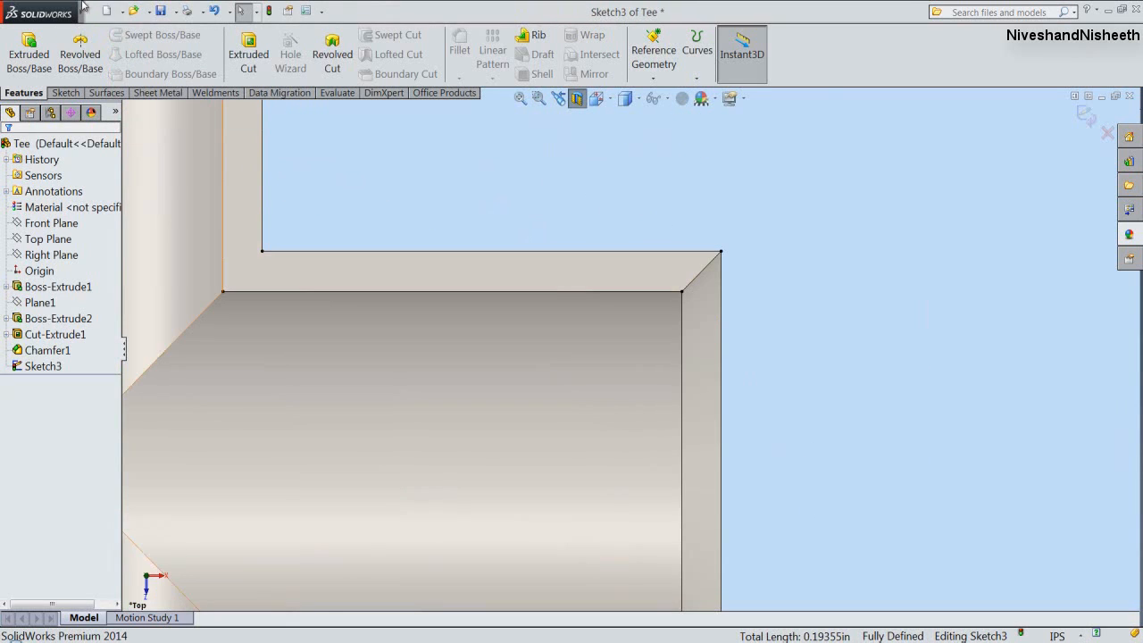
click(122, 11)
click(142, 150)
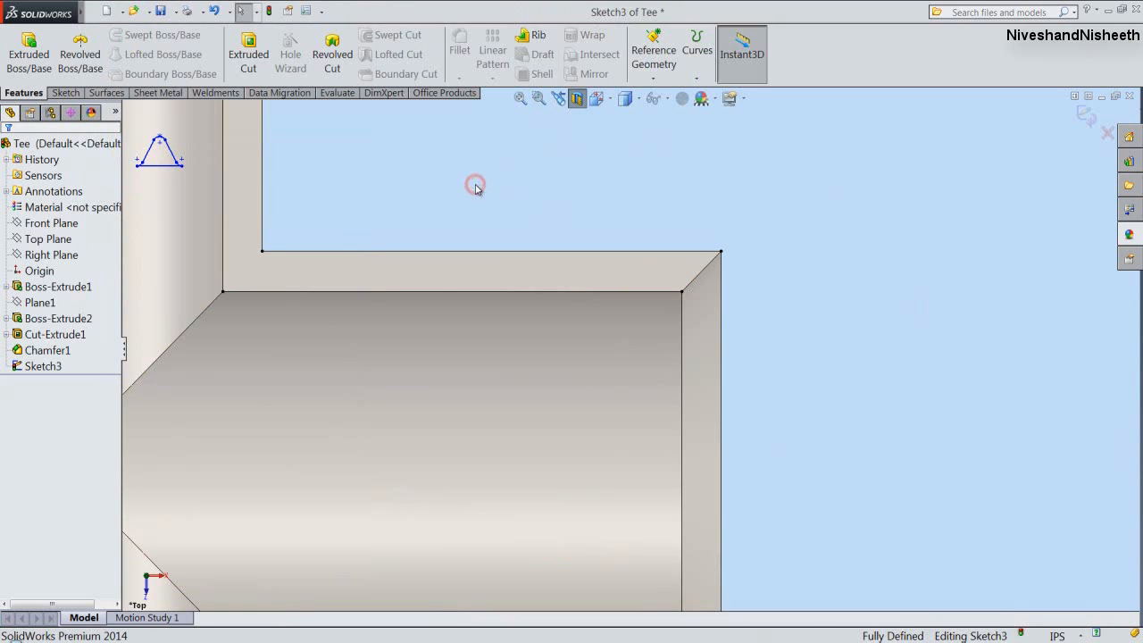
Move the pasted thread profile from its base line's midpoint onto the inner chamfer corner at the branch end, keeping its relations.
key(z)
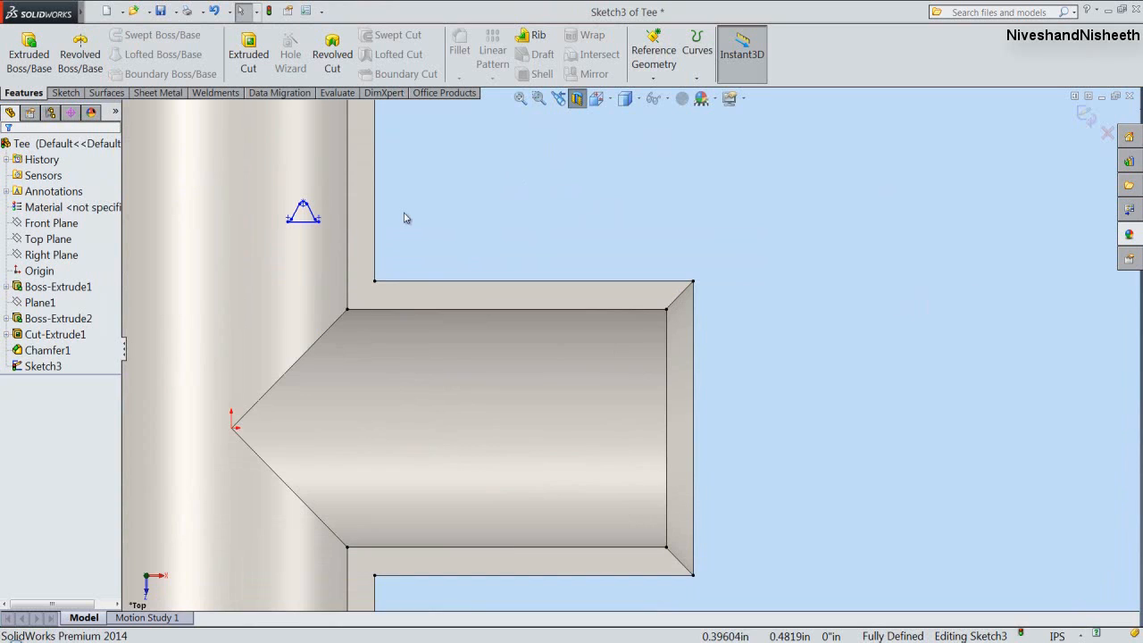
click(65, 93)
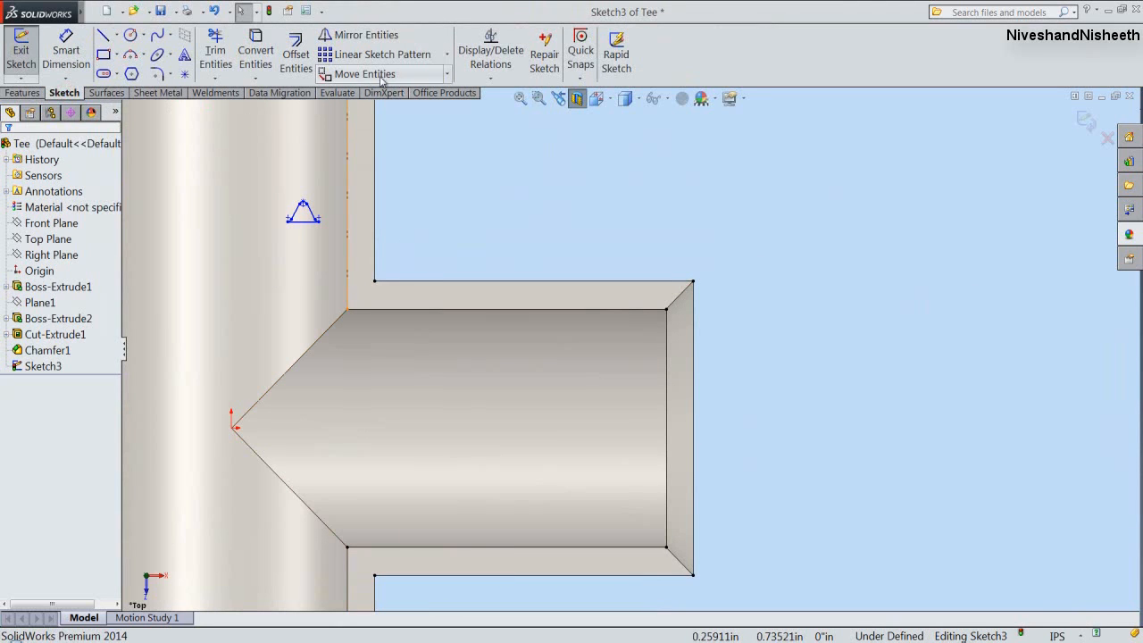
click(386, 74)
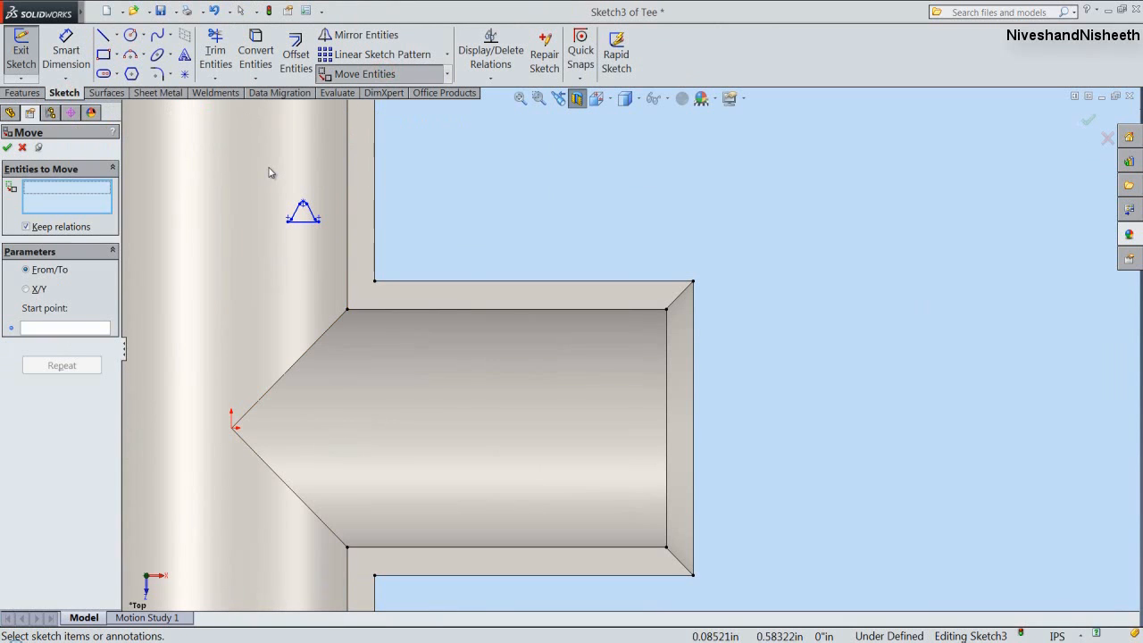
drag(312, 226, 330, 250)
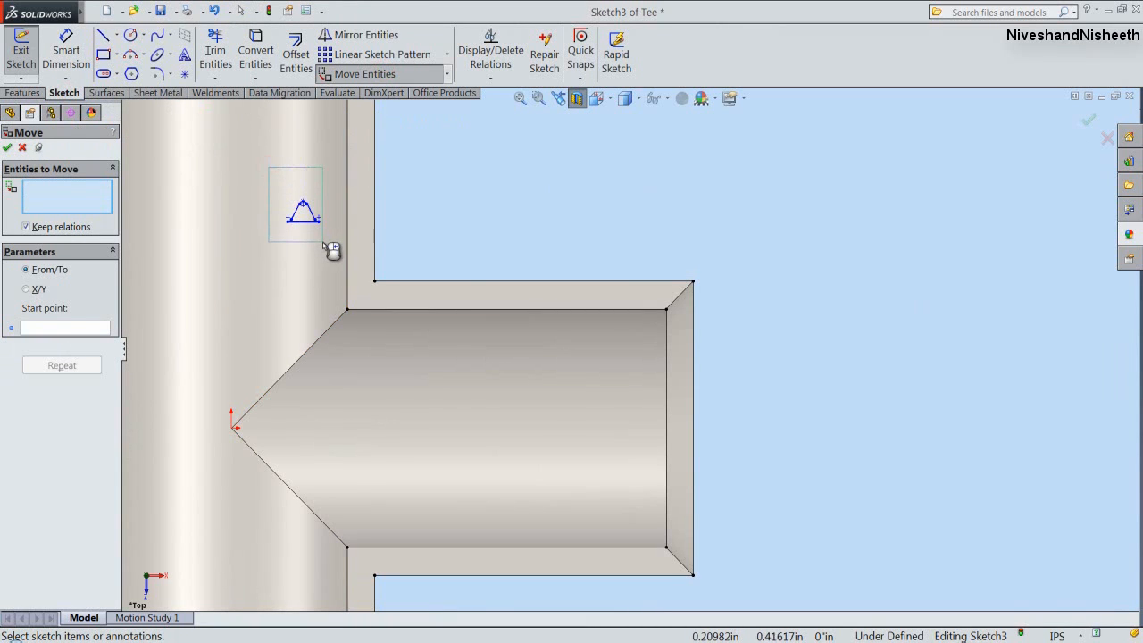
right_click(410, 201)
scroll(333, 235, down, 2)
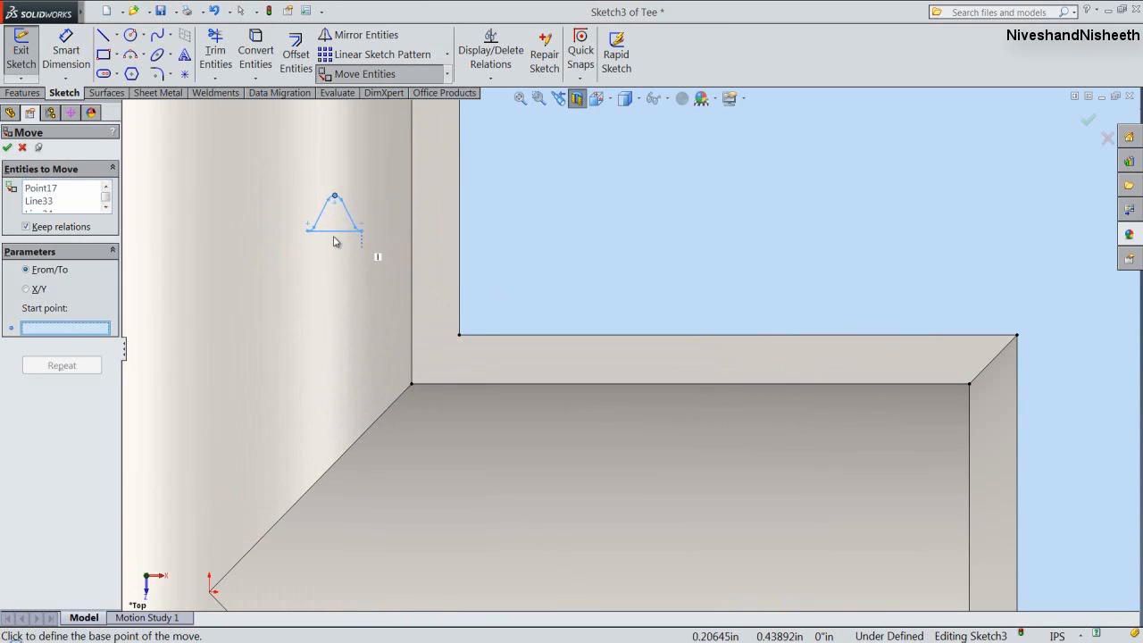
click(333, 232)
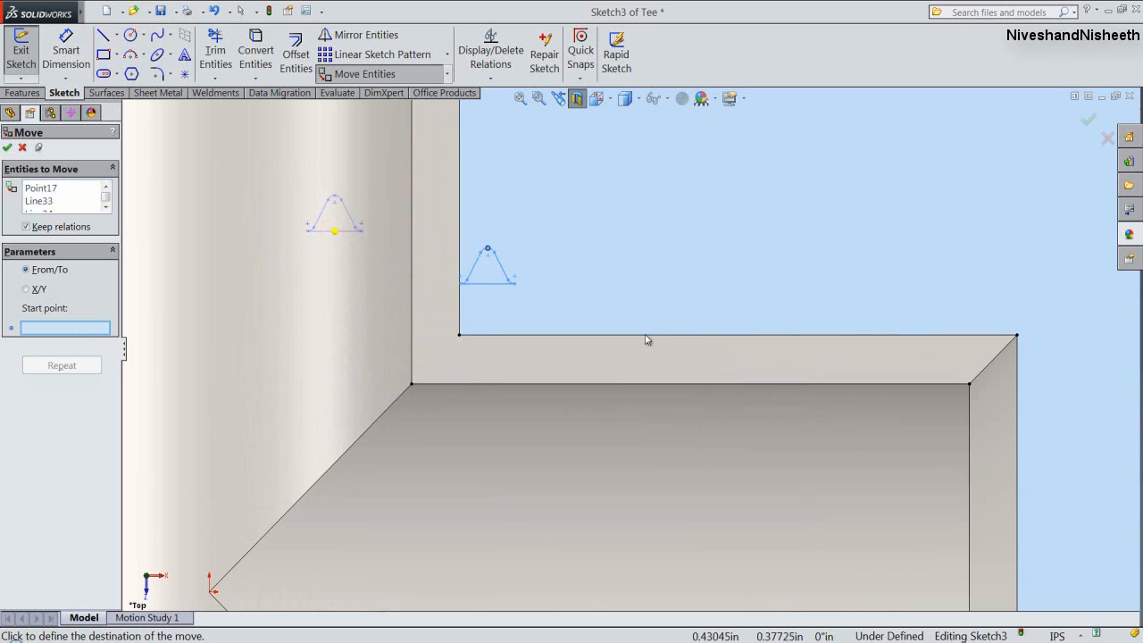
scroll(978, 393, down, 3)
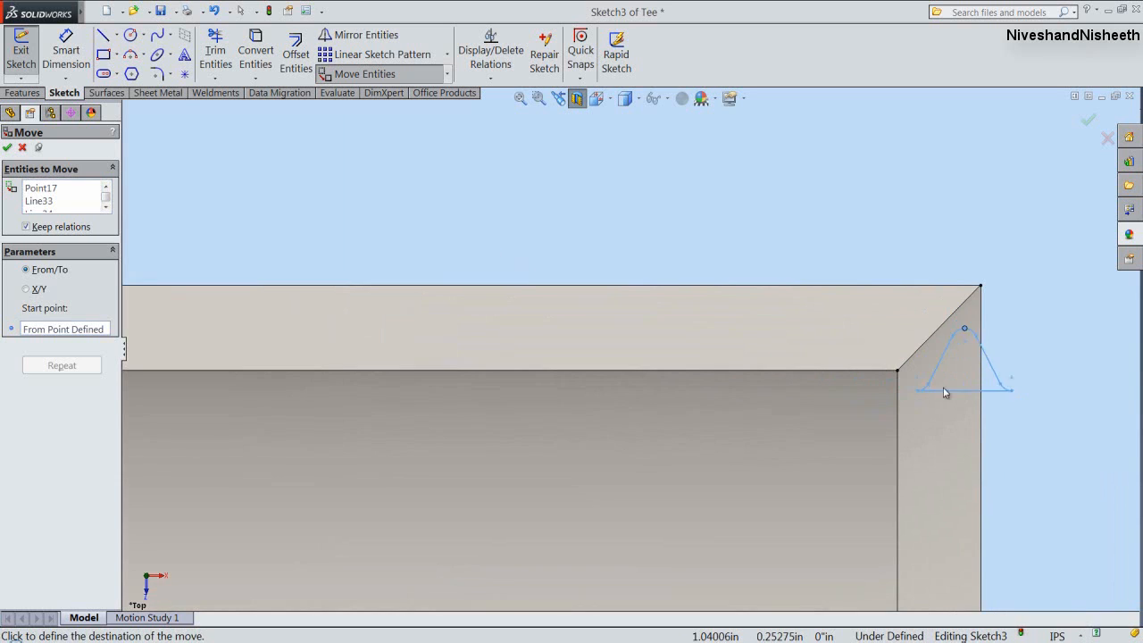
click(898, 371)
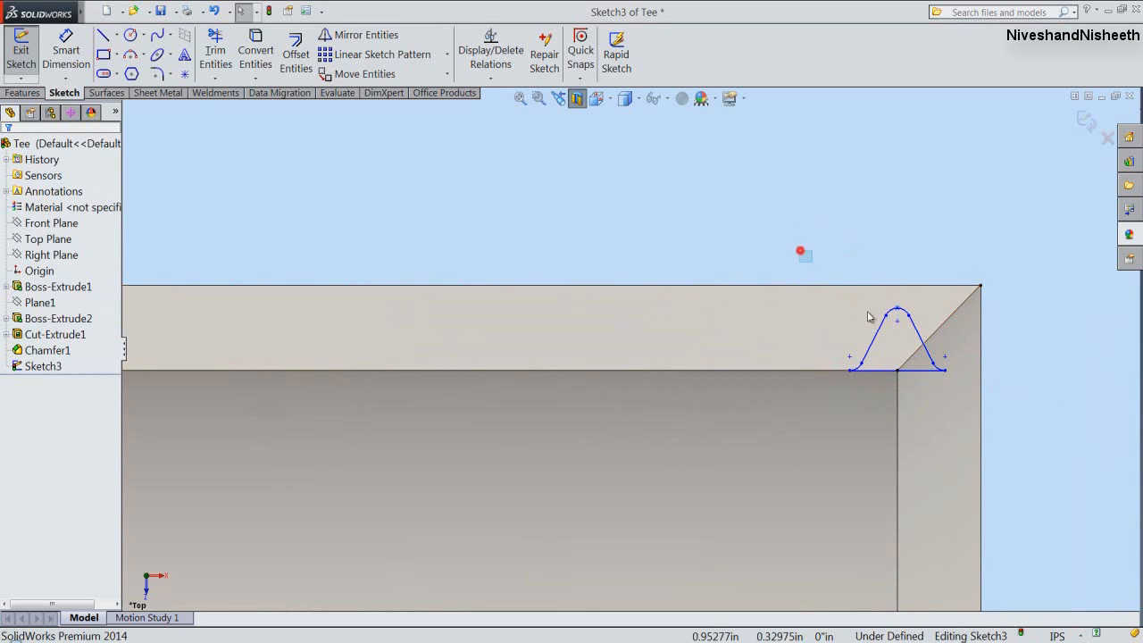
Apply a Fix relation to all entities of the thread profile and close the sketch.
drag(799, 250, 965, 387)
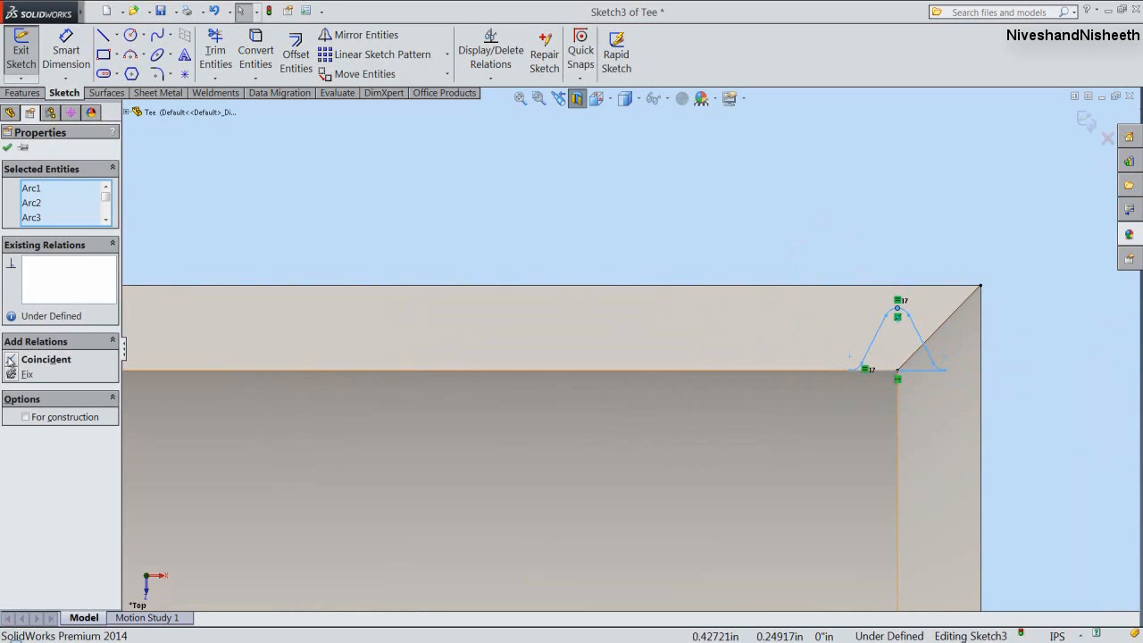
click(13, 375)
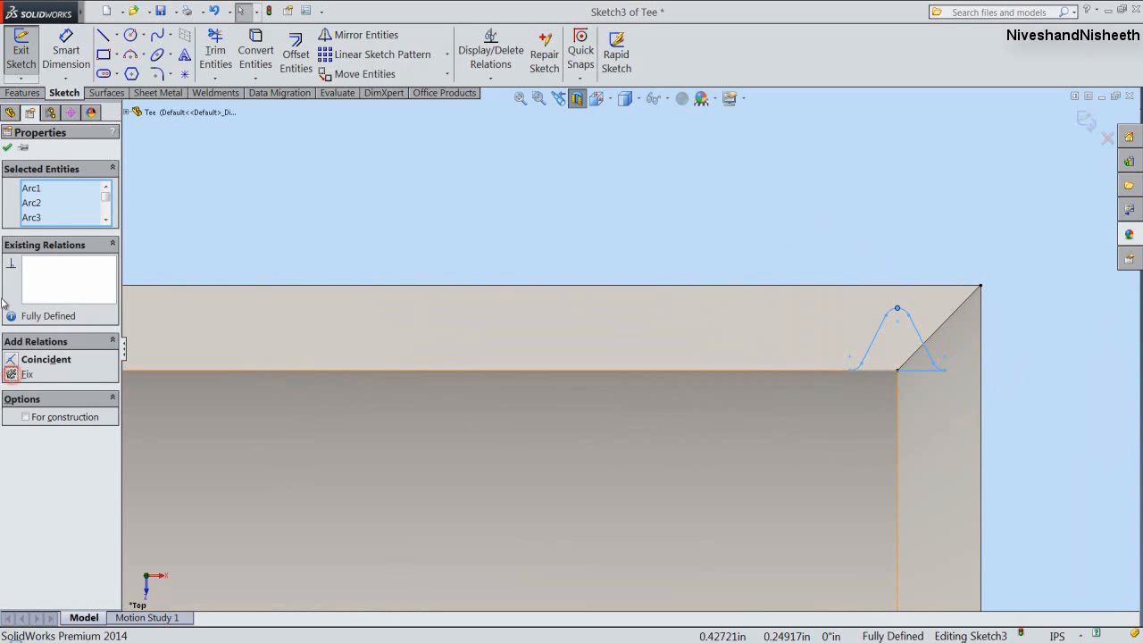
click(7, 148)
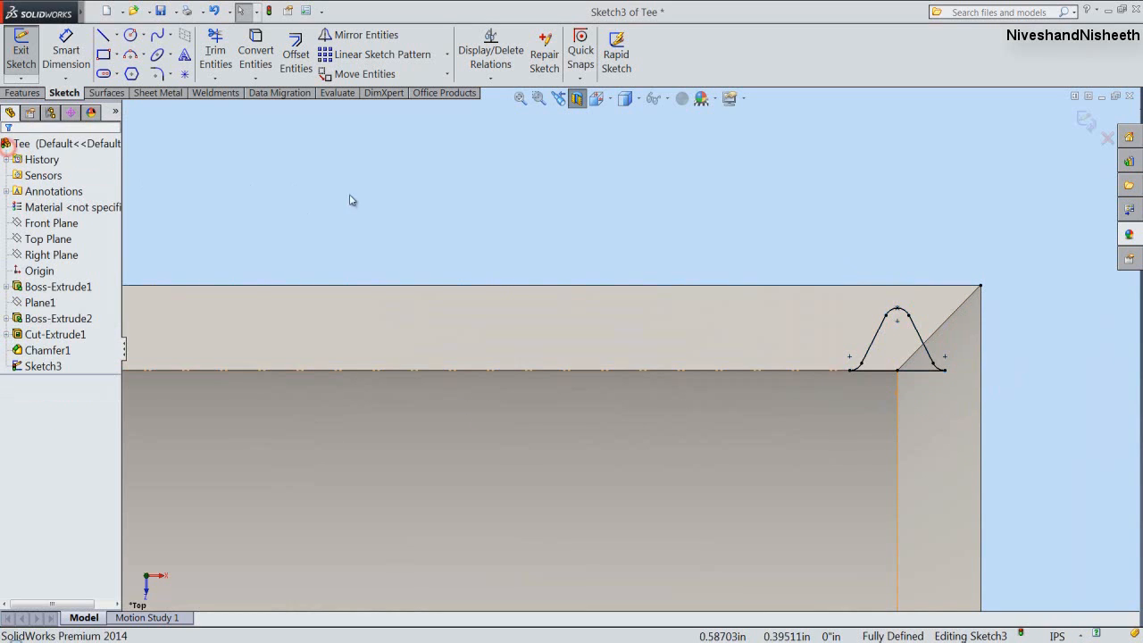
click(1083, 122)
Turn off the section view and show the branch opening in isometric view.
click(579, 100)
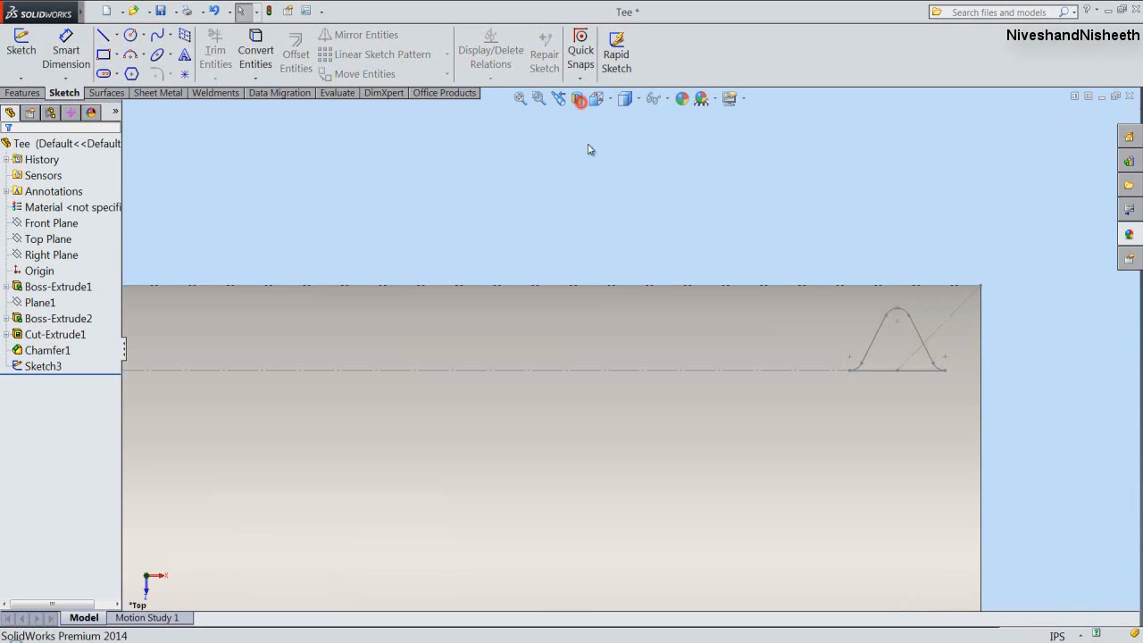
click(624, 99)
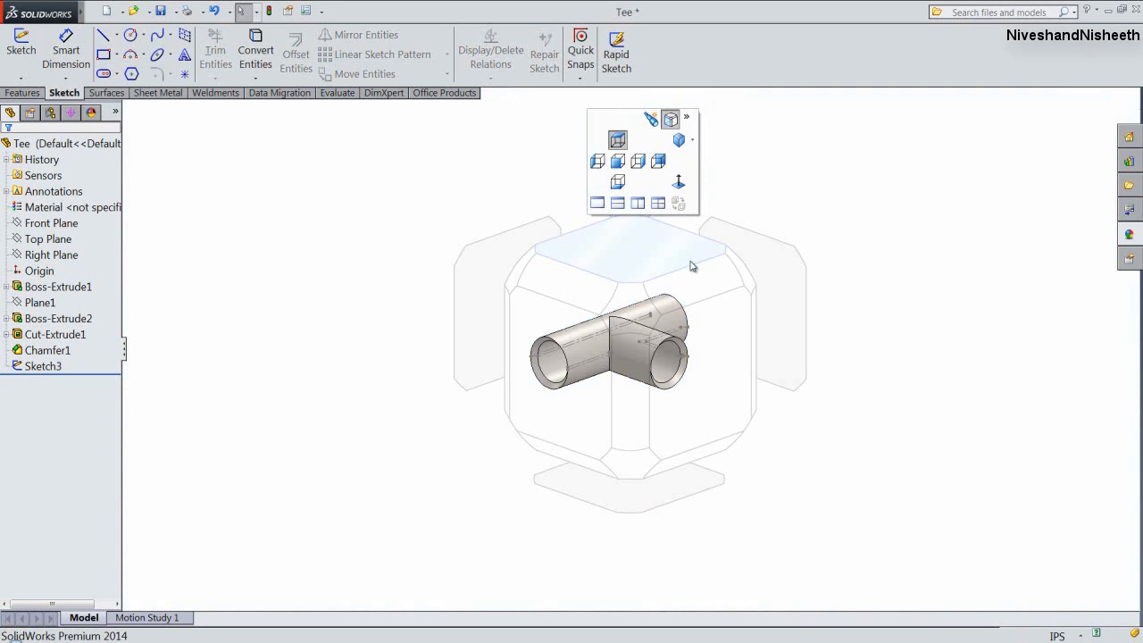
click(661, 311)
scroll(732, 378, down, 5)
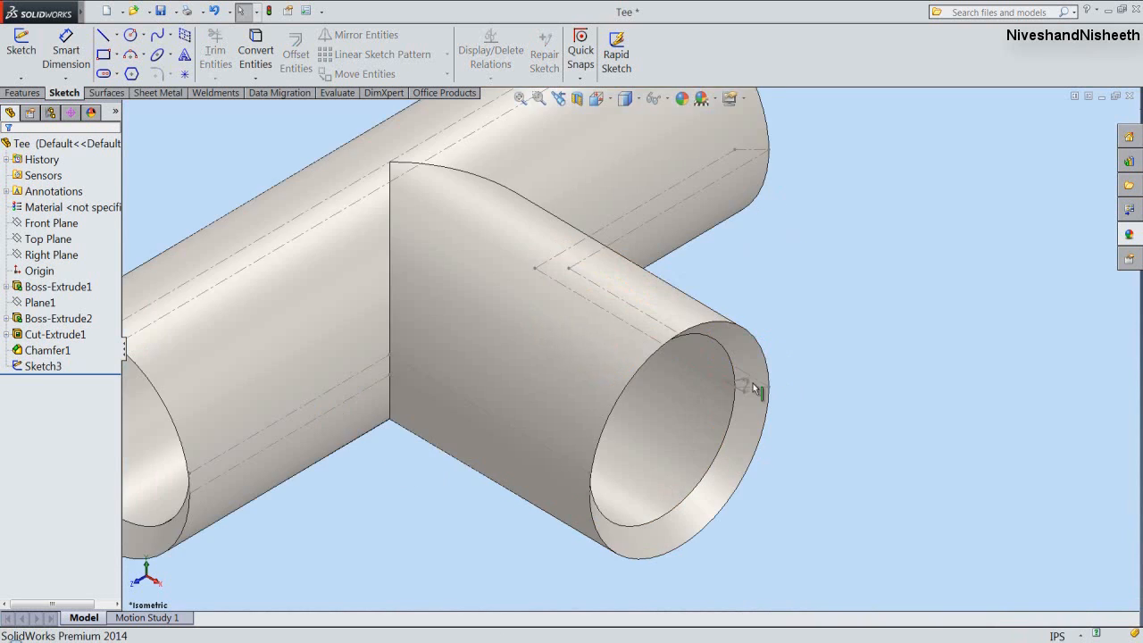
scroll(732, 378, down, 2)
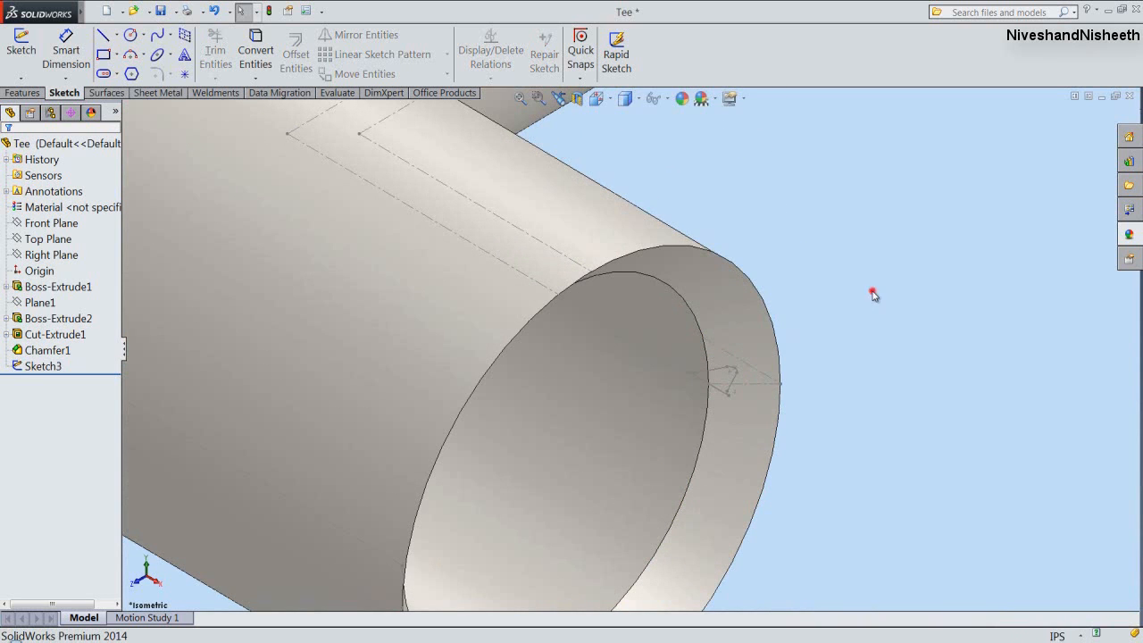
Create a reference plane through the thread profile's inboard base endpoint, perpendicular to the construction line along the branch bore.
click(25, 93)
click(653, 72)
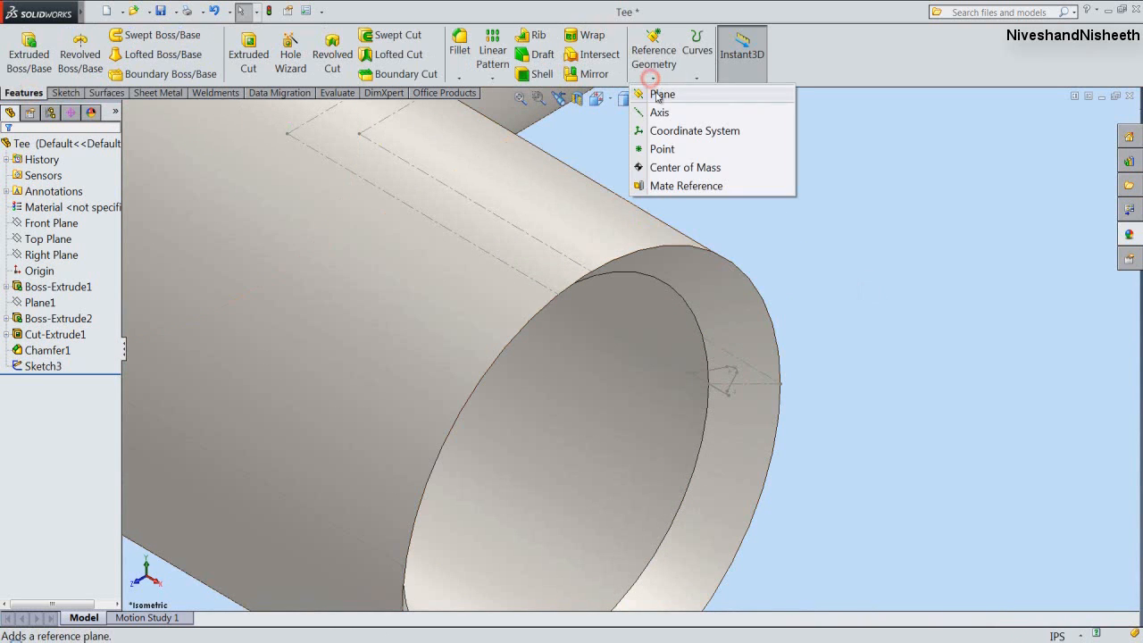
click(657, 94)
scroll(684, 387, down, 6)
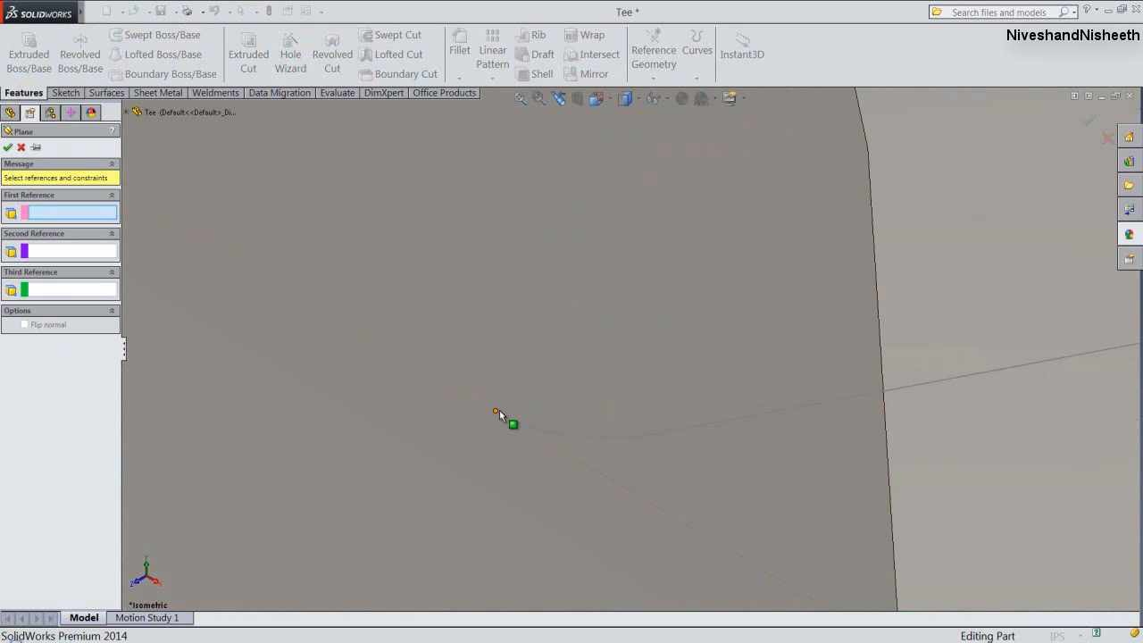
click(497, 412)
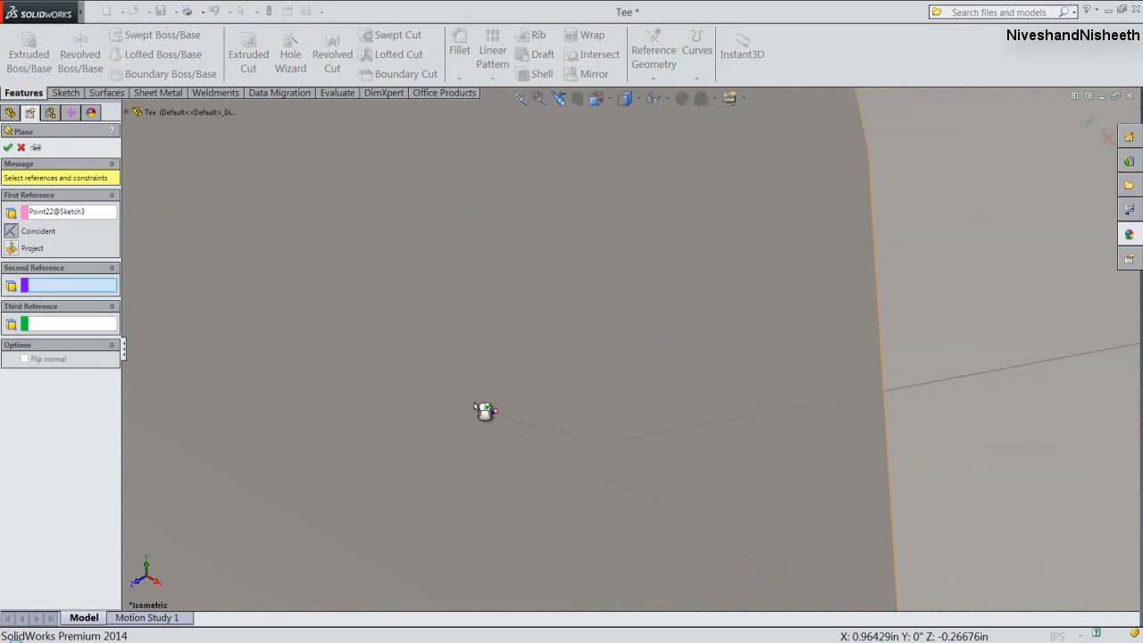
click(483, 408)
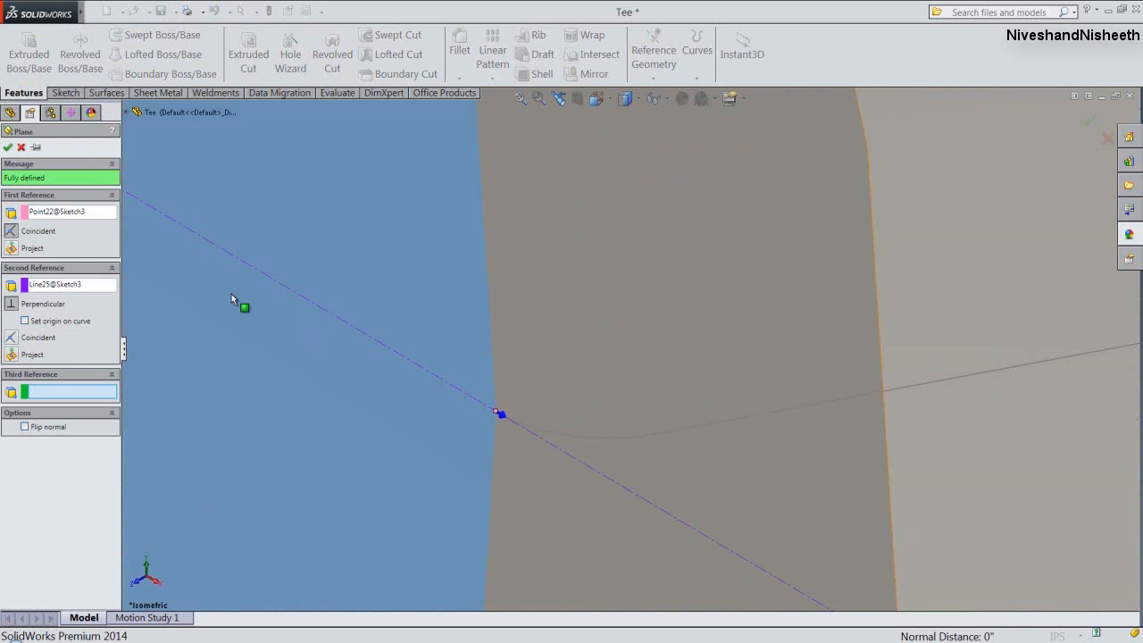
click(8, 147)
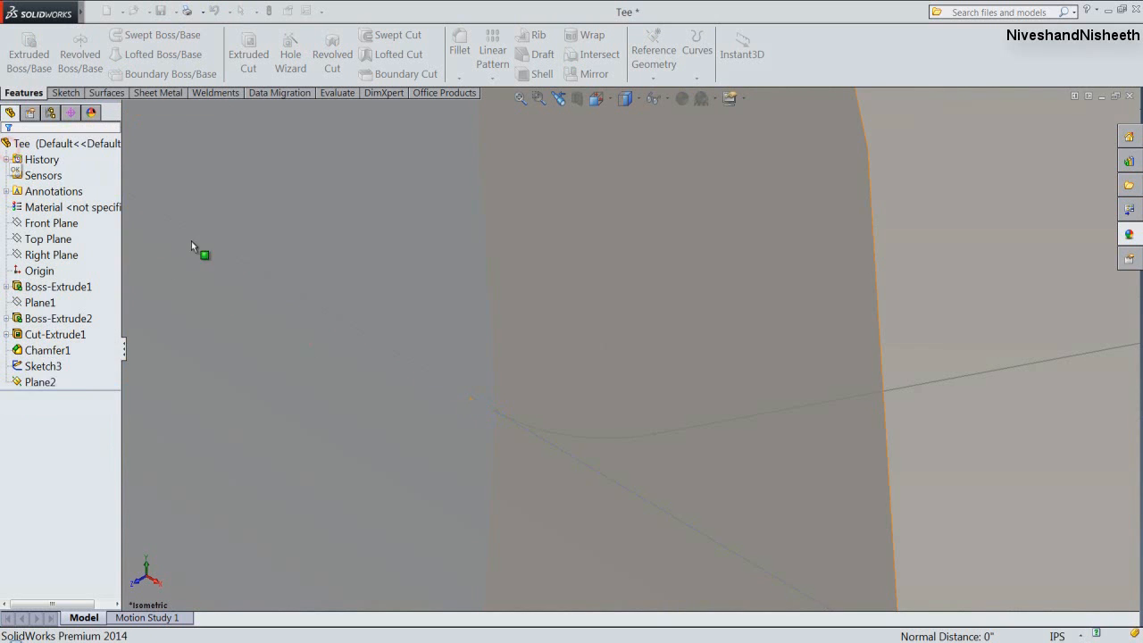
Enlarge the new reference plane's border so it extends beyond the branch opening.
scroll(676, 466, up, 3)
scroll(676, 466, up, 5)
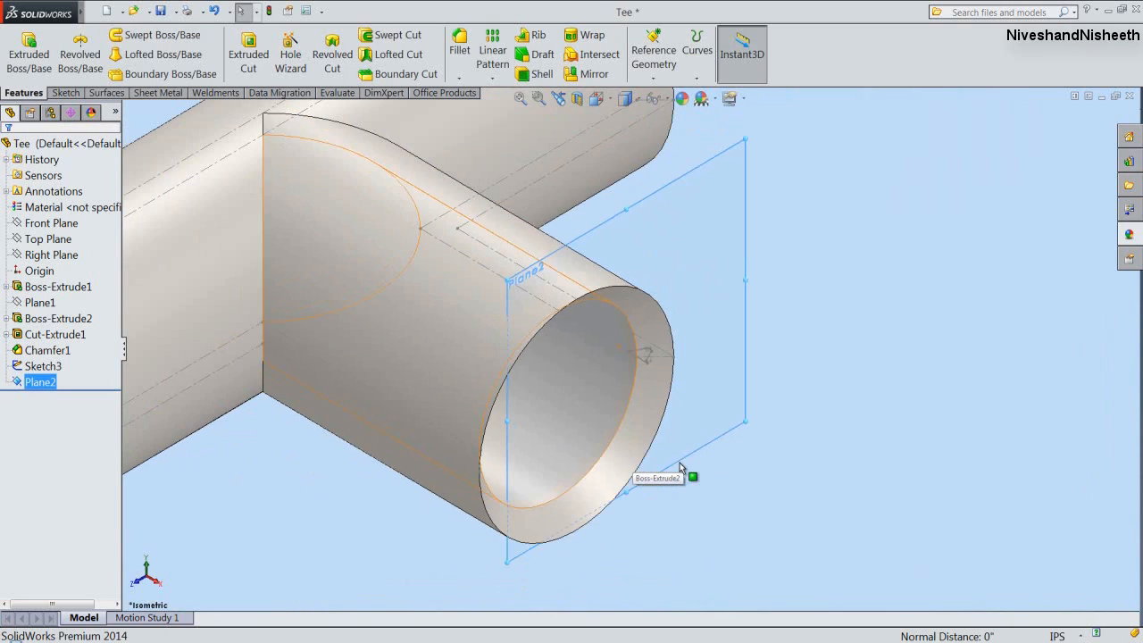
click(759, 533)
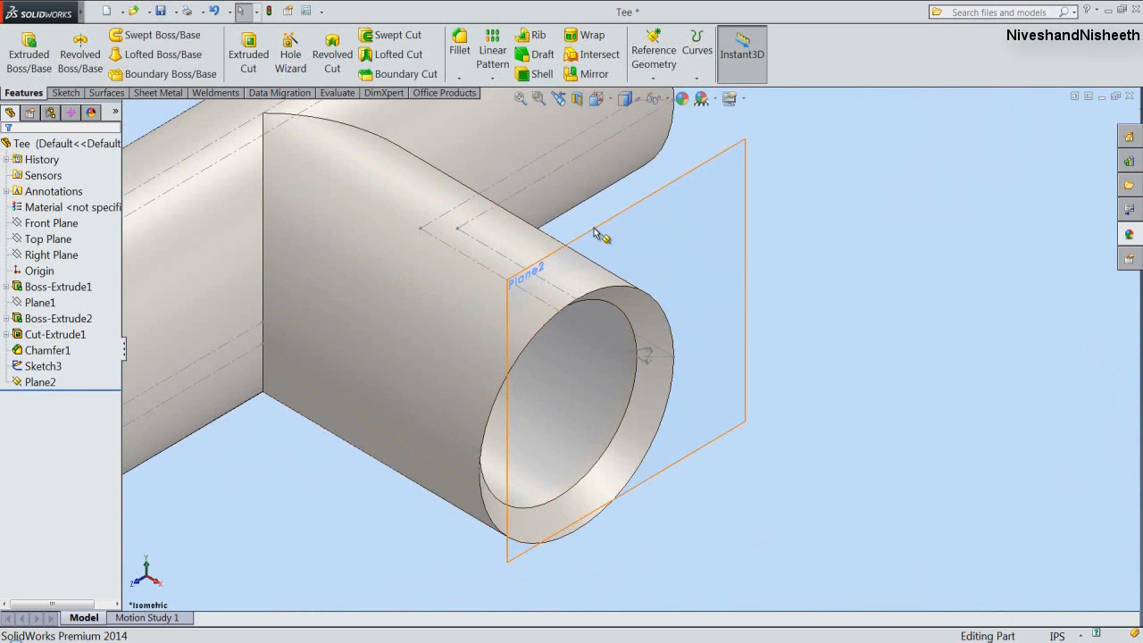
click(592, 225)
drag(505, 417, 406, 474)
click(737, 509)
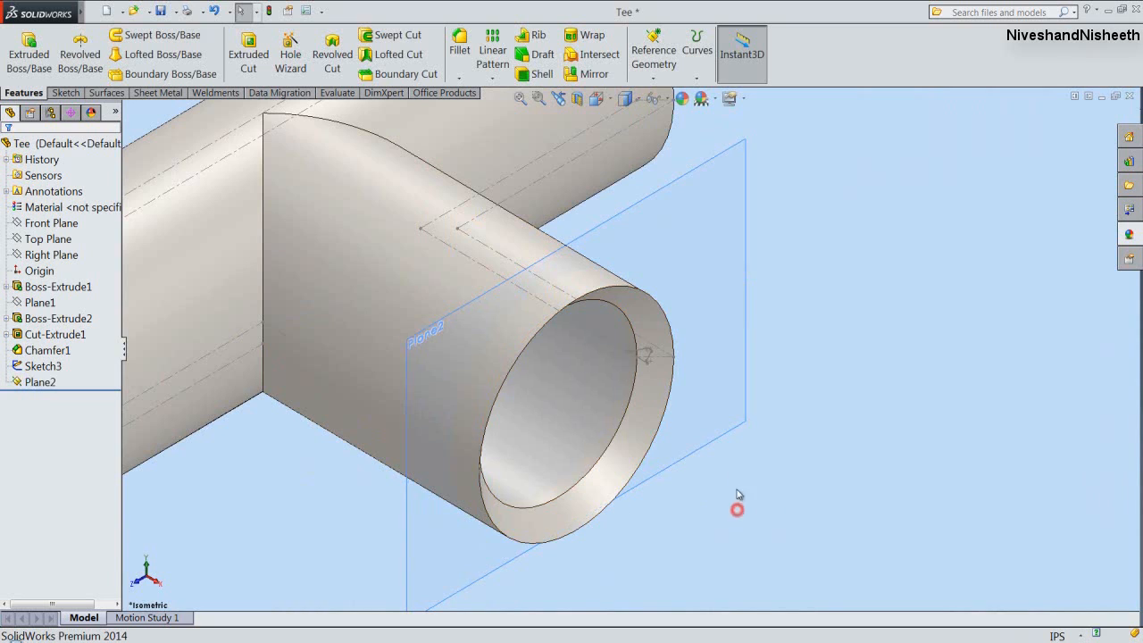
Sketch a circle of about 0.534 in diameter on the new plane, centred on the branch axis and passing through the profile's base endpoint.
click(746, 355)
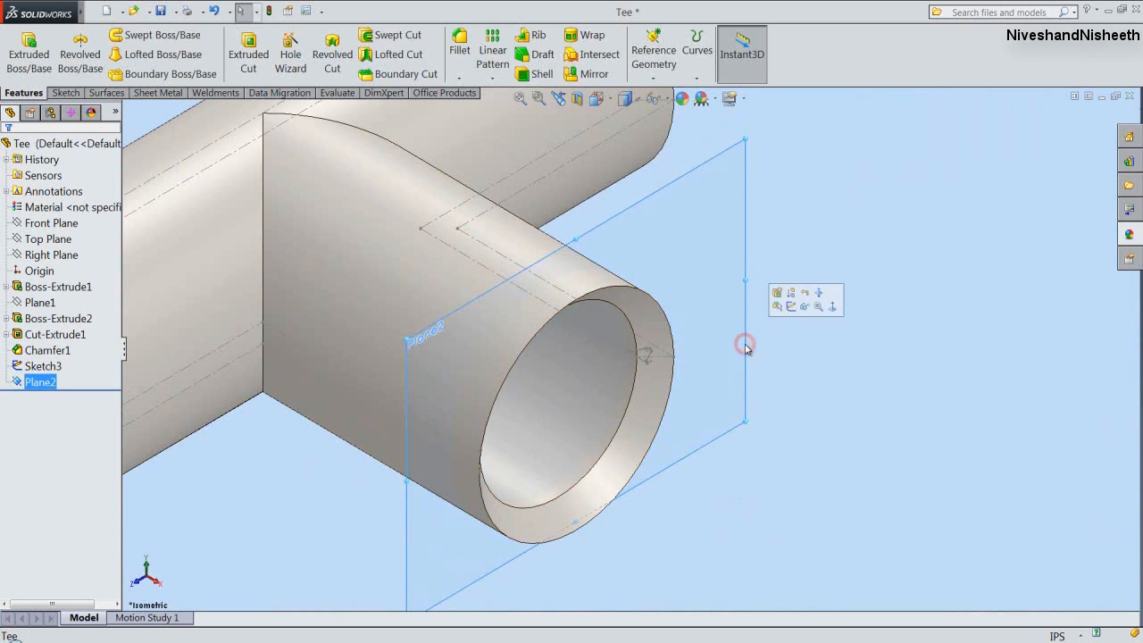
click(792, 308)
right_click(792, 306)
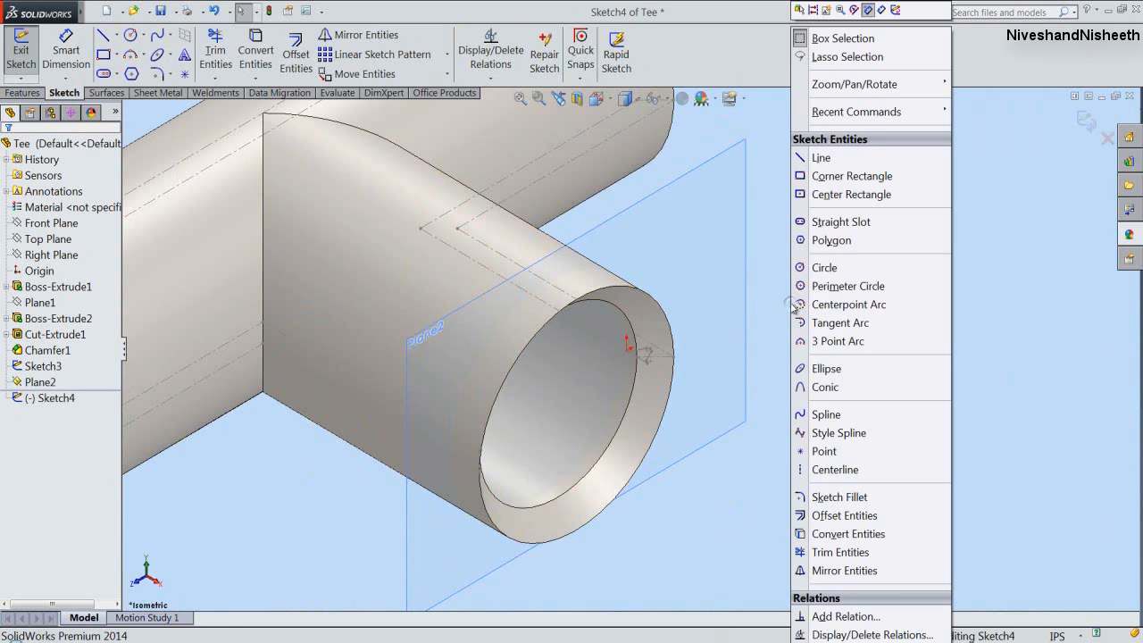
click(830, 267)
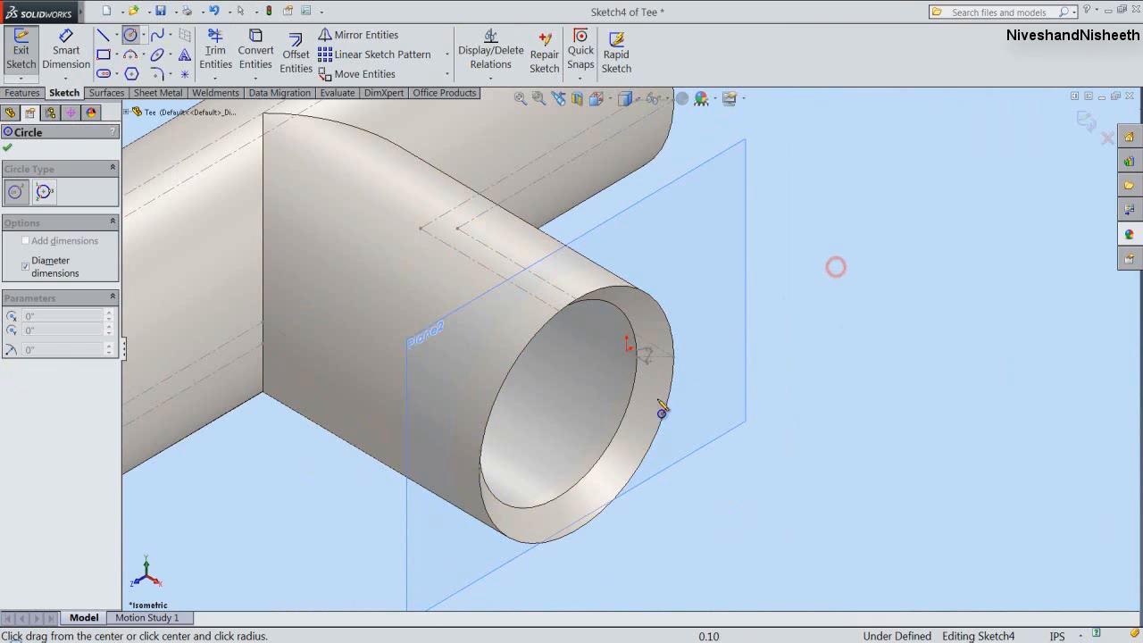
click(547, 397)
scroll(617, 363, down, 10)
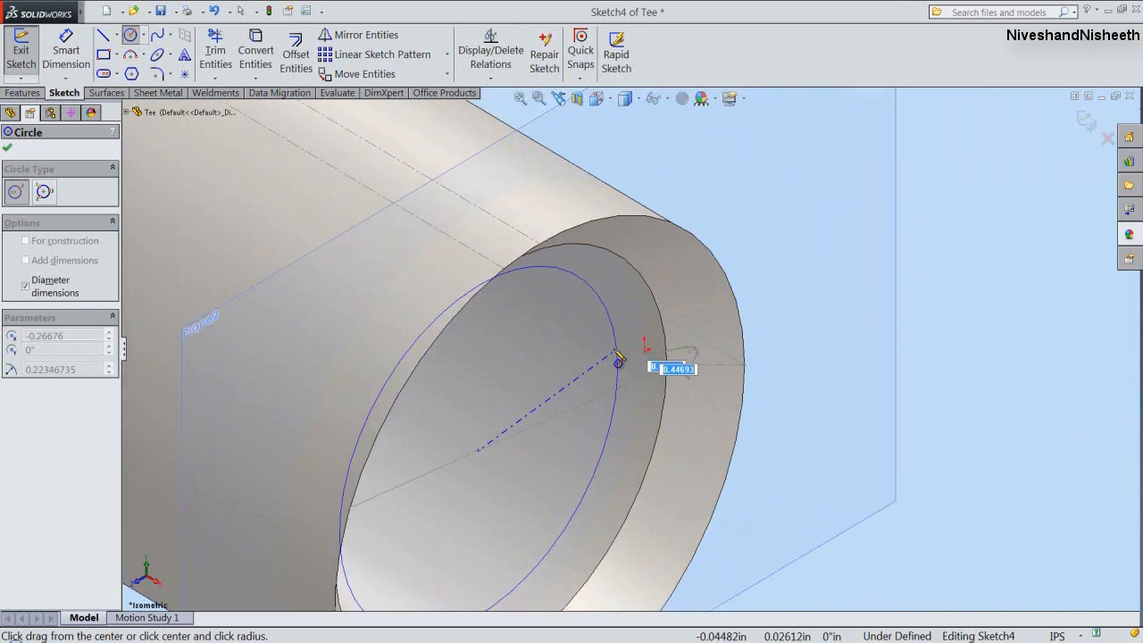
scroll(637, 351, down, 5)
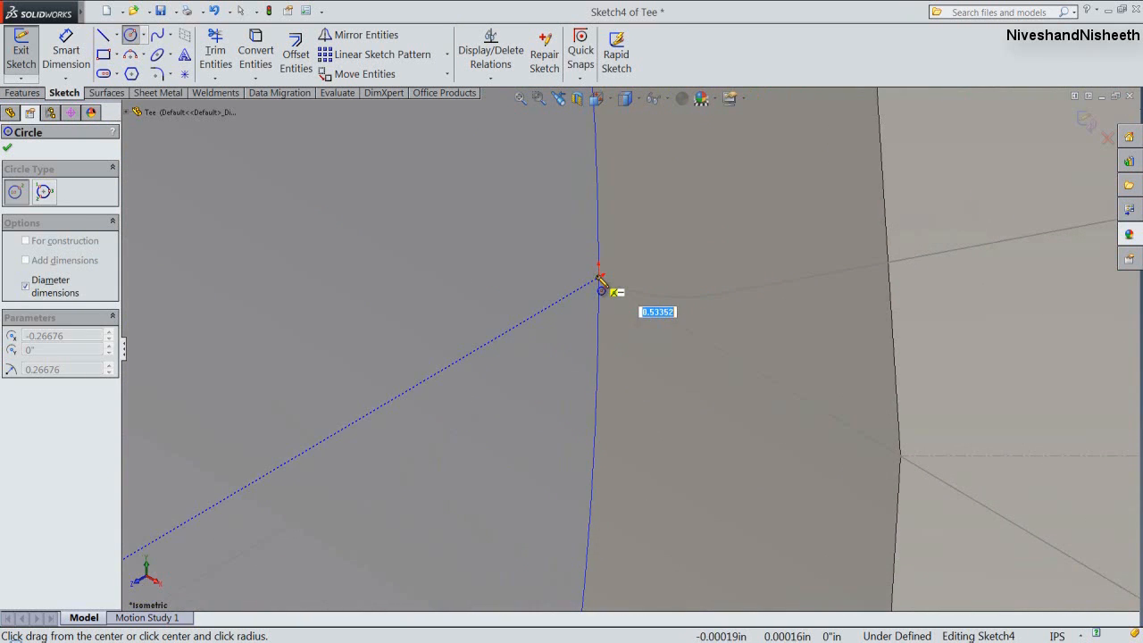
click(599, 280)
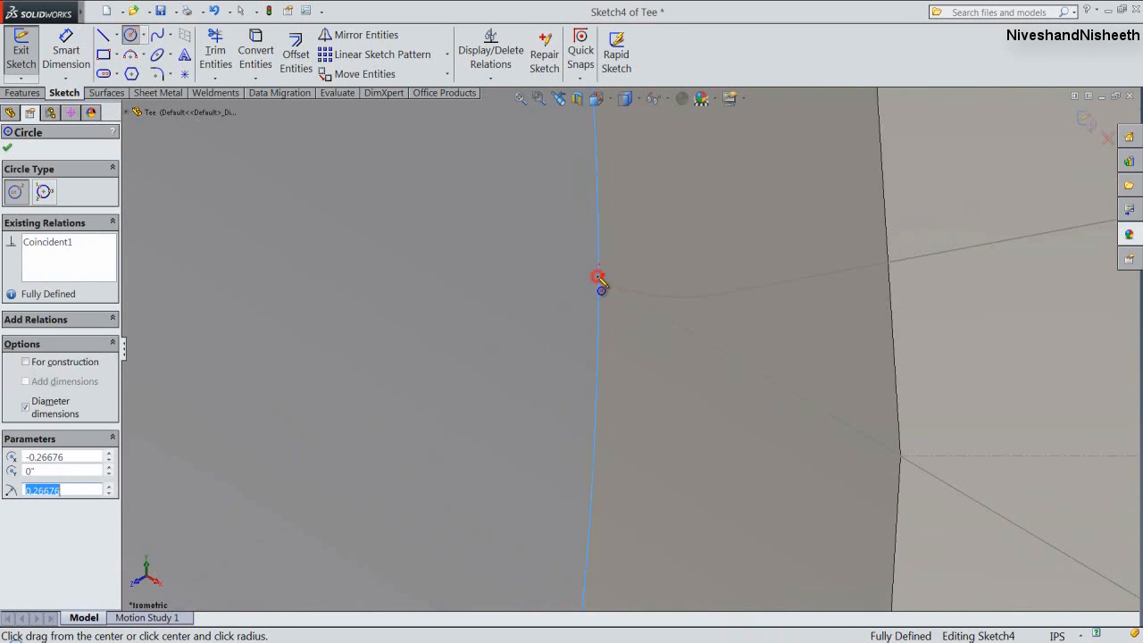
click(1086, 121)
Hide the reference plane that holds the circle sketch.
key(f)
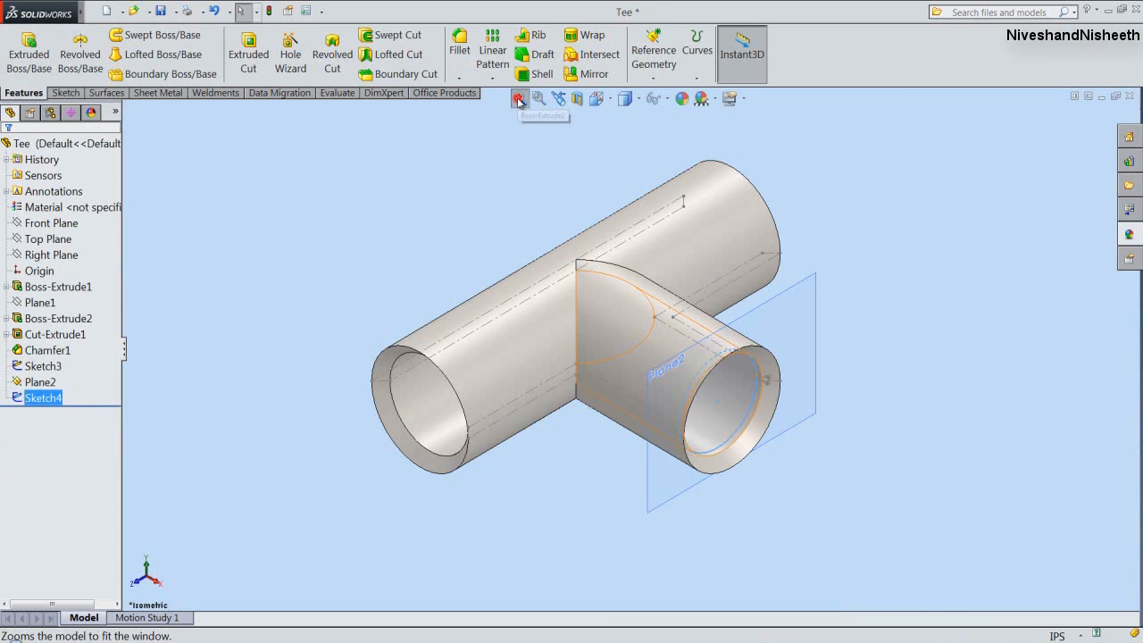
click(445, 213)
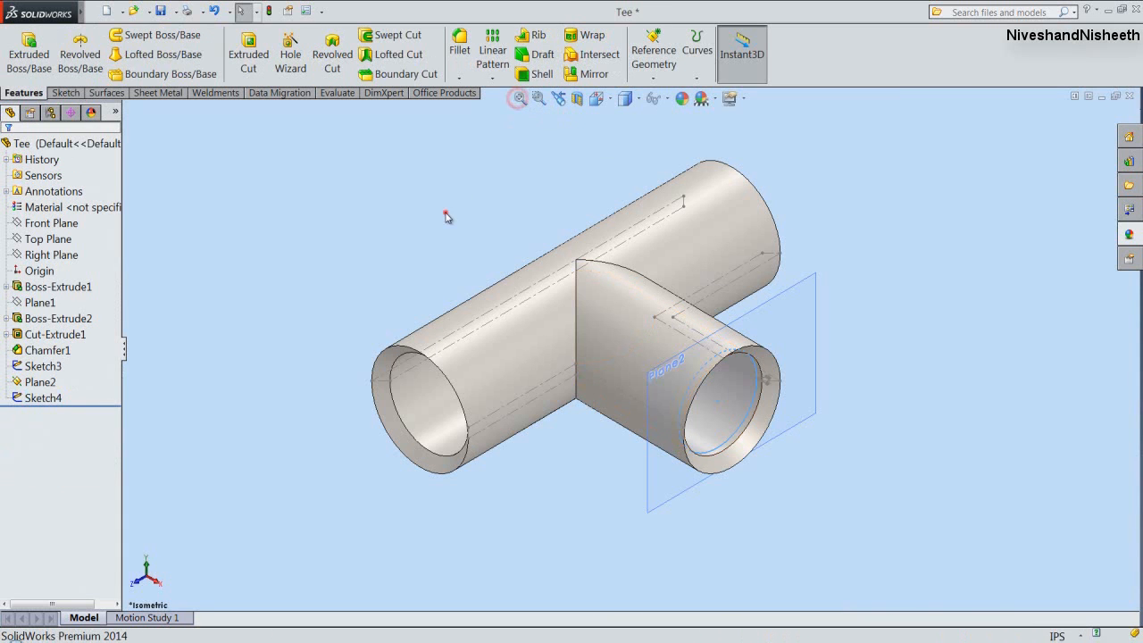
click(814, 272)
click(873, 236)
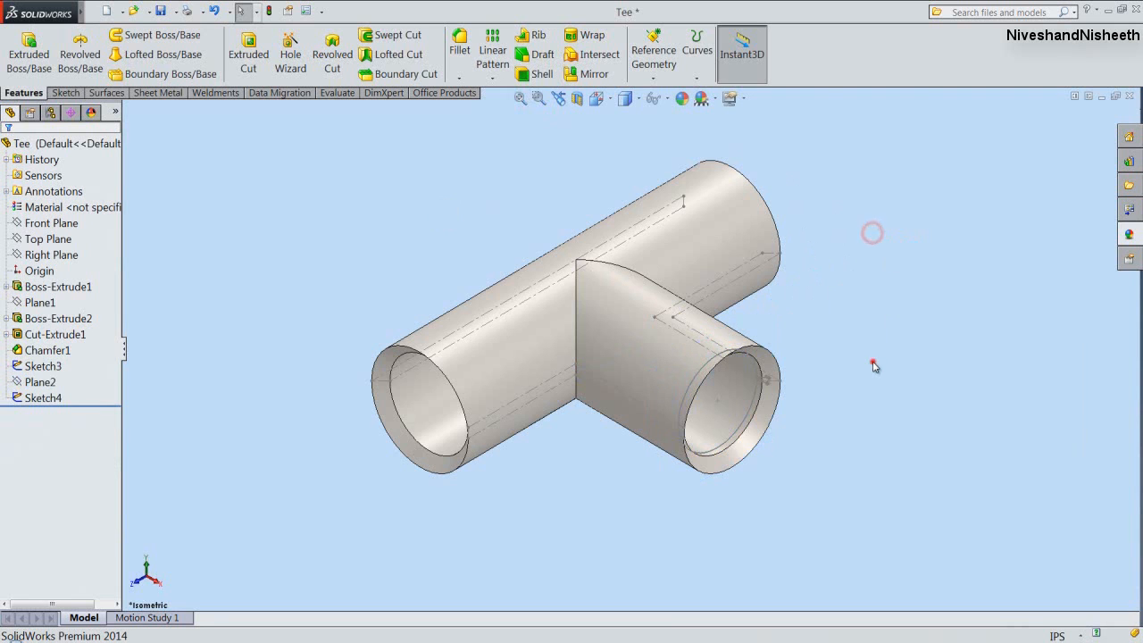
Create a clockwise helix from the circle sketch, 9/16 in high with 0.07242857 in pitch and 0° start angle, reversed to run into the branch.
scroll(731, 393, down, 5)
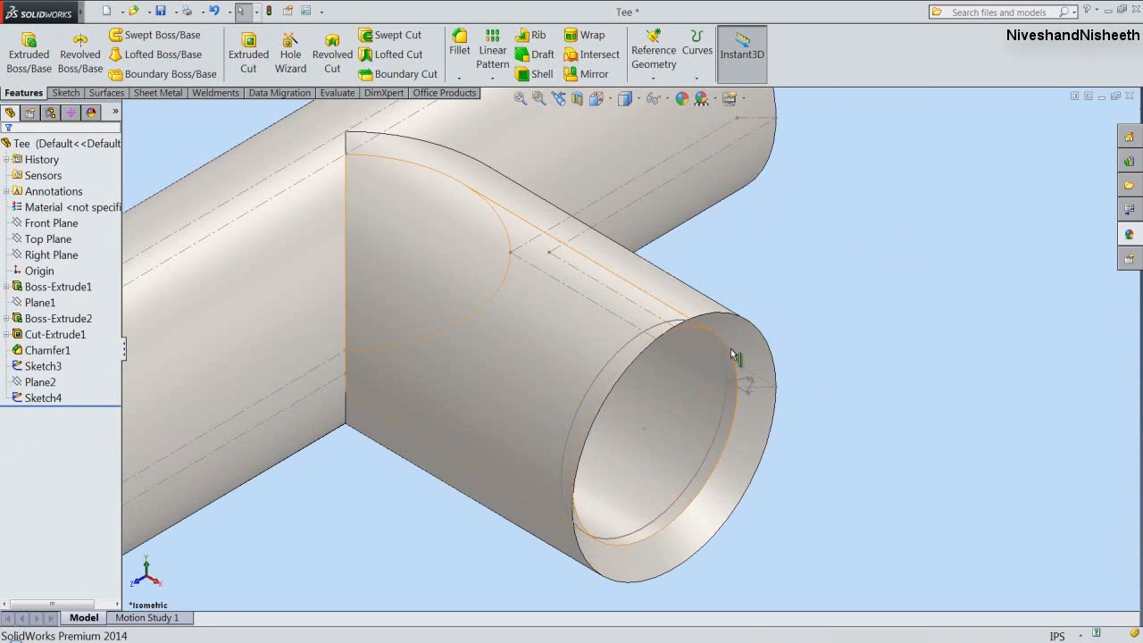
click(697, 77)
click(736, 192)
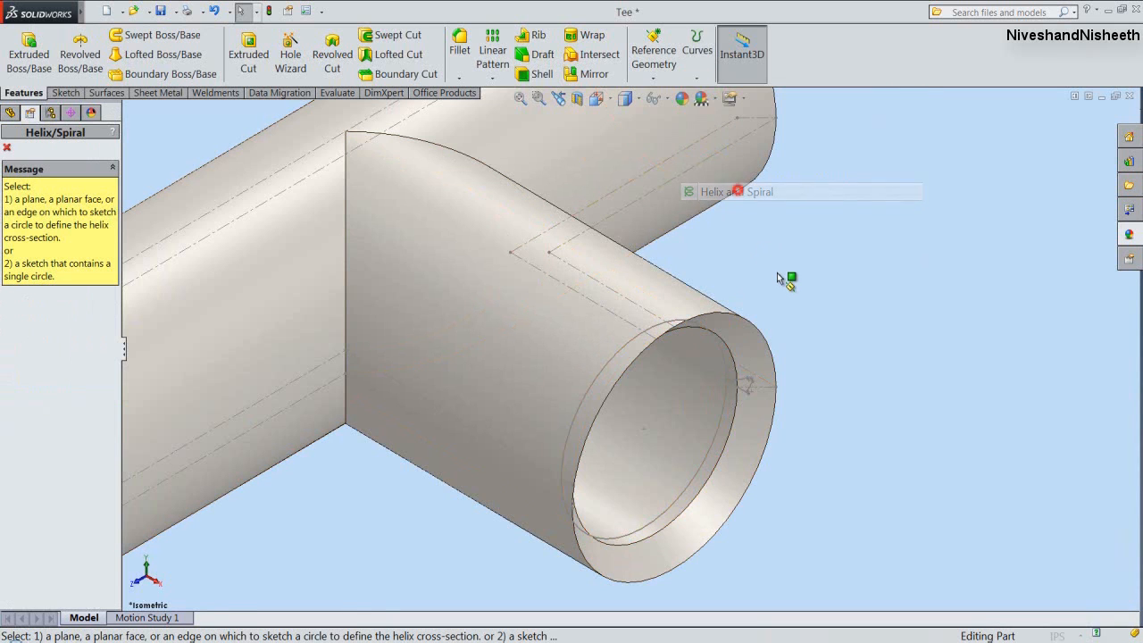
scroll(741, 382, down, 6)
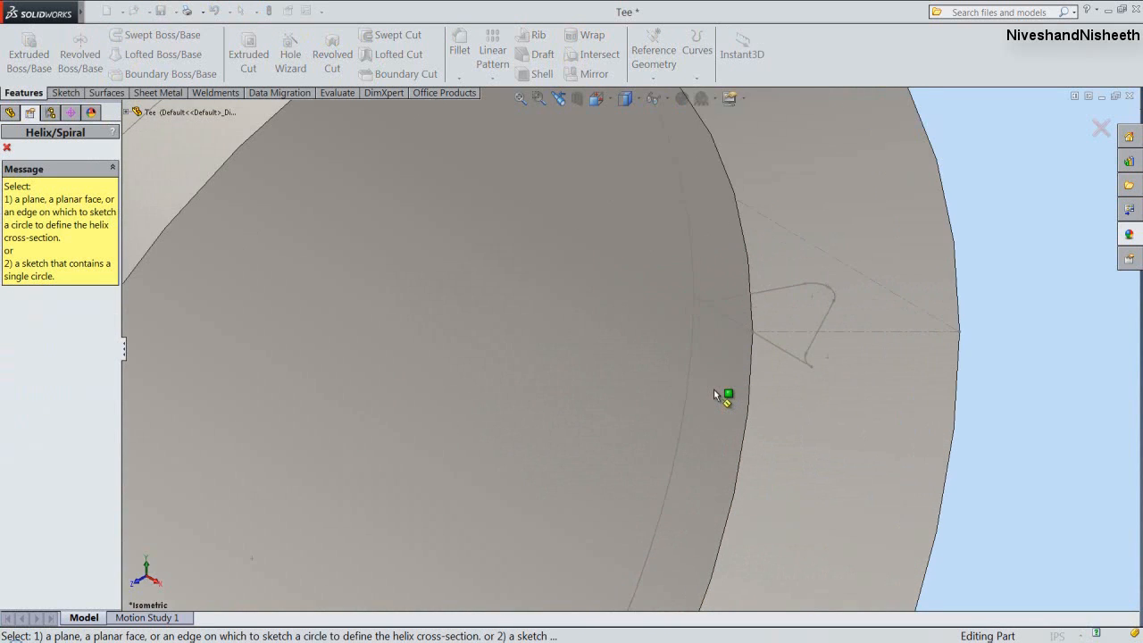
click(692, 360)
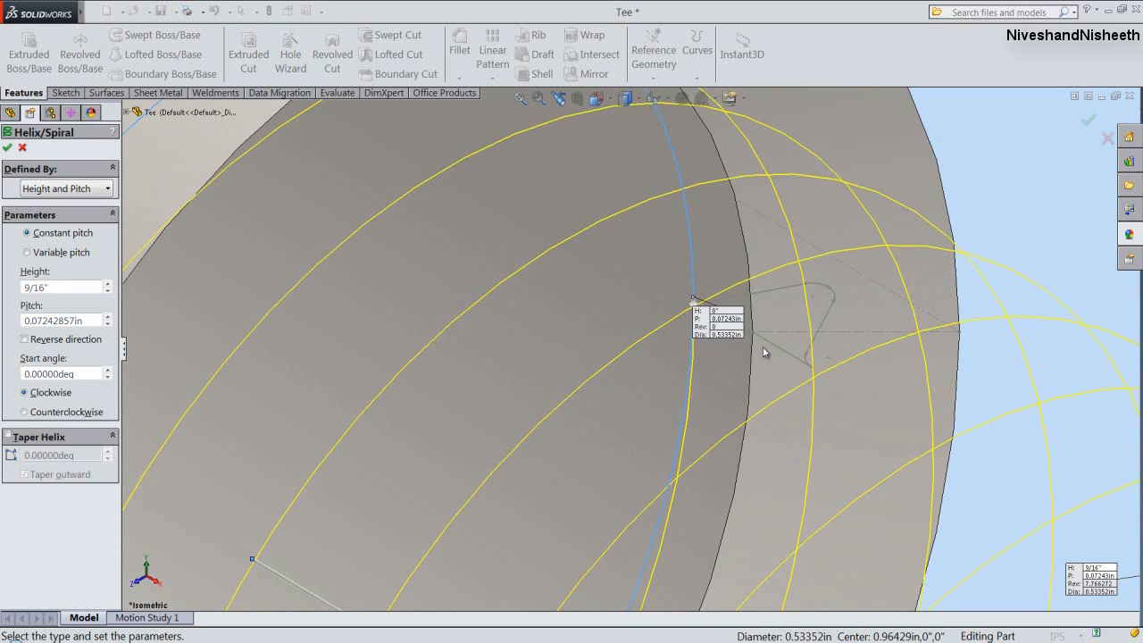
scroll(763, 346, up, 6)
scroll(790, 340, up, 2)
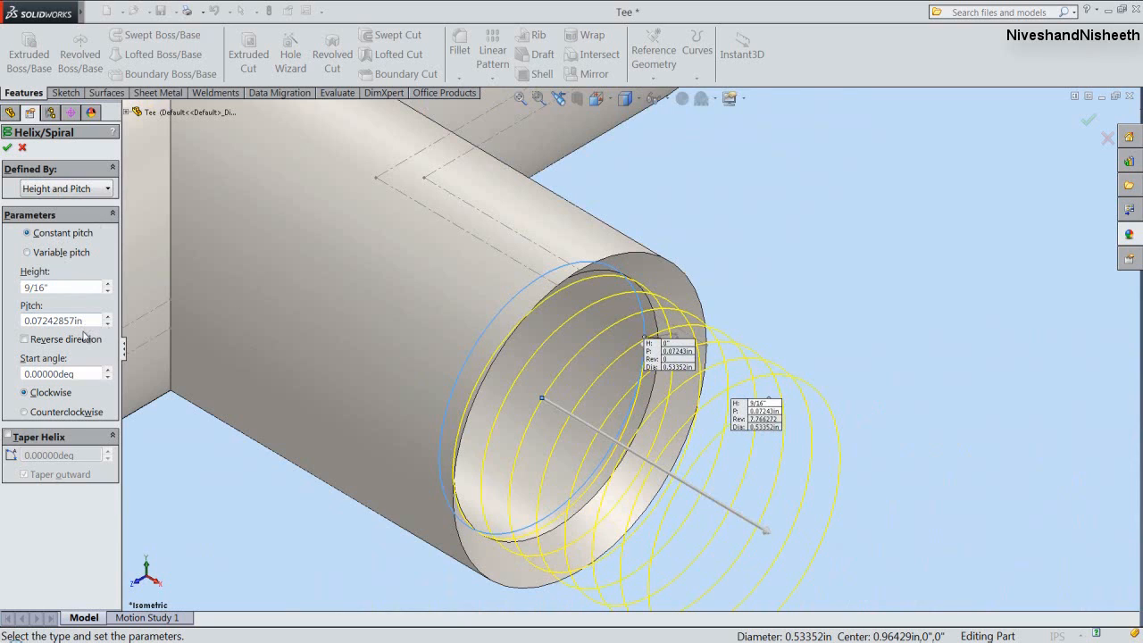
click(24, 340)
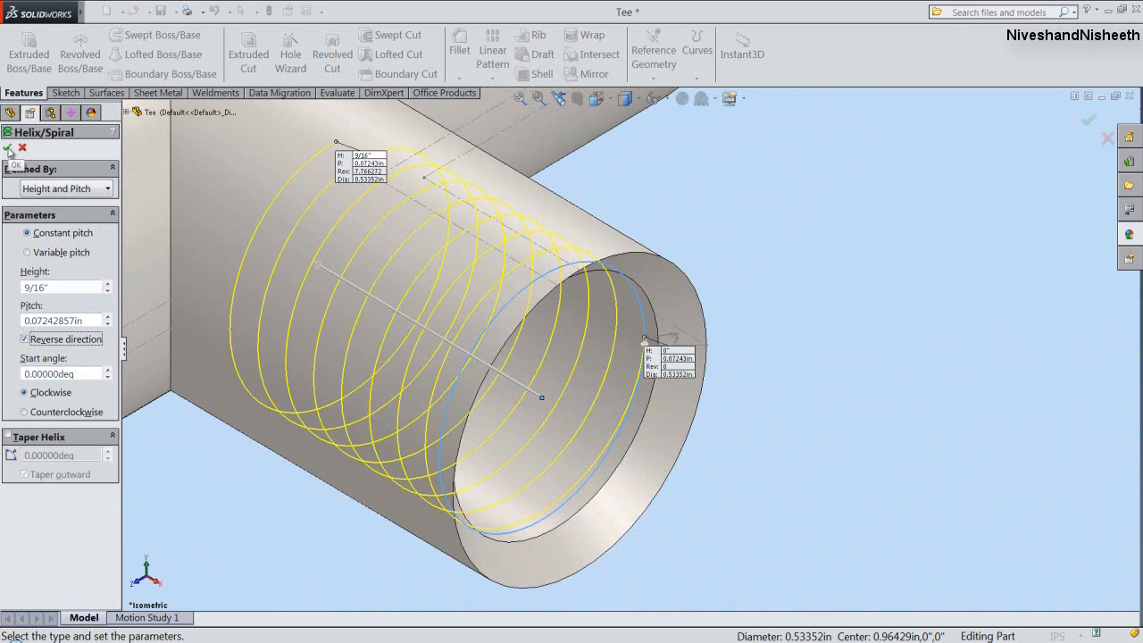
click(8, 150)
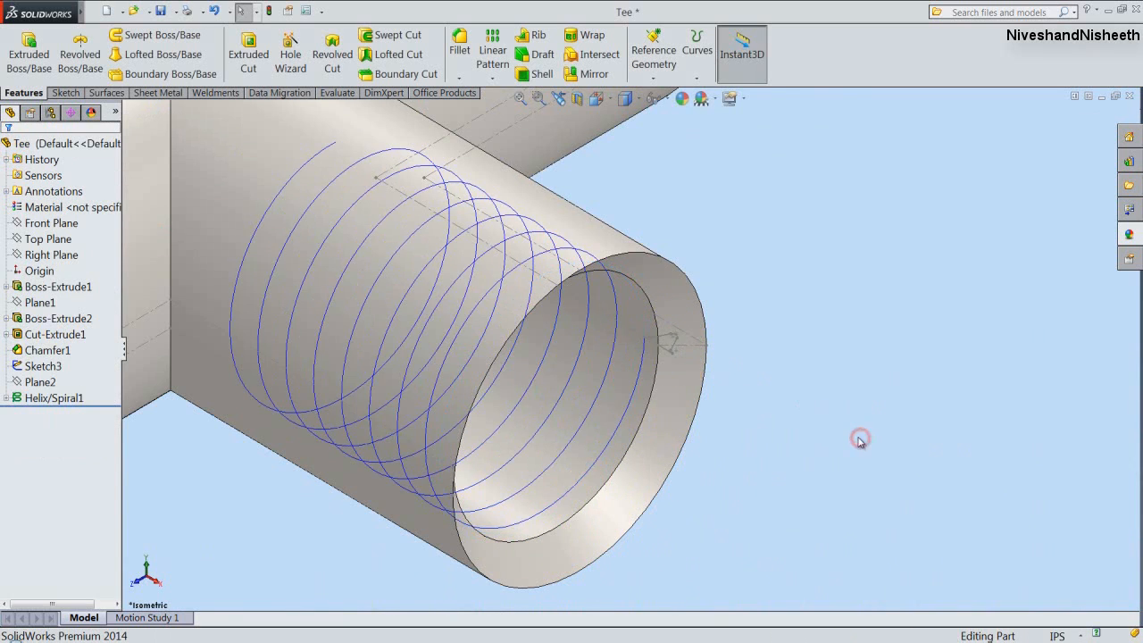
Cut the branch's internal thread with a Swept Cut, using the thread profile sketch as profile and the helix as path.
click(400, 37)
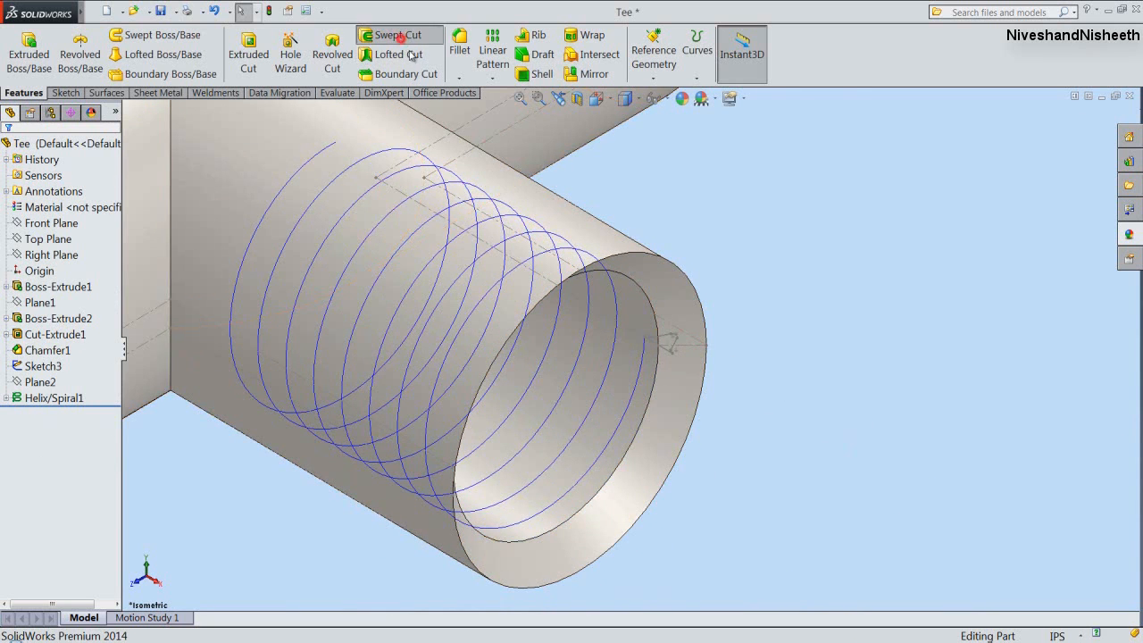
scroll(676, 352, down, 5)
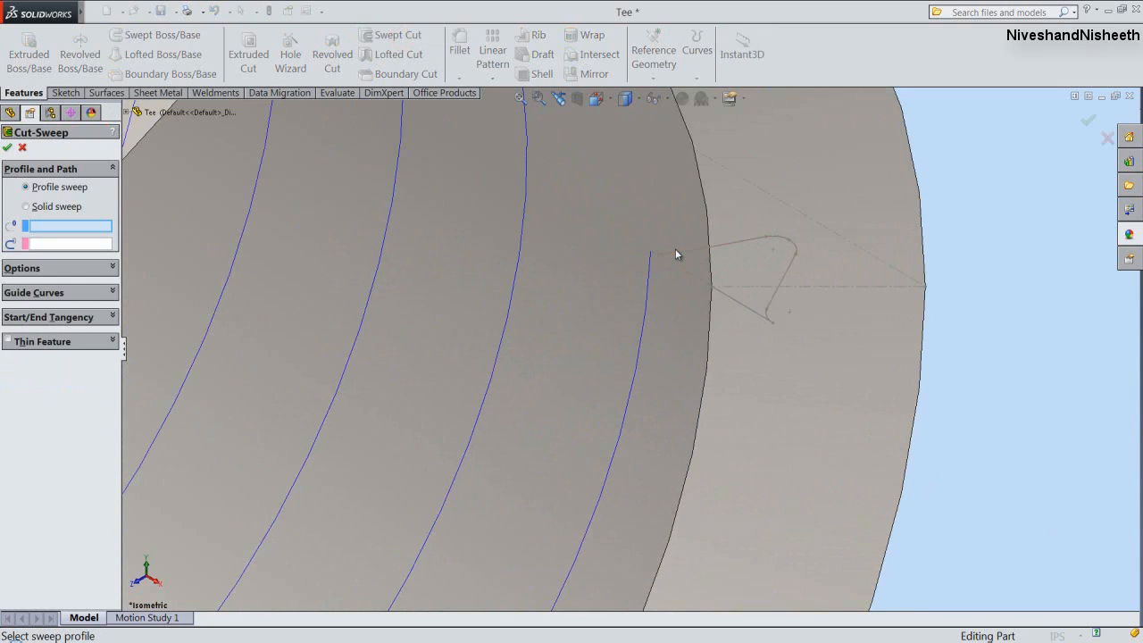
click(680, 258)
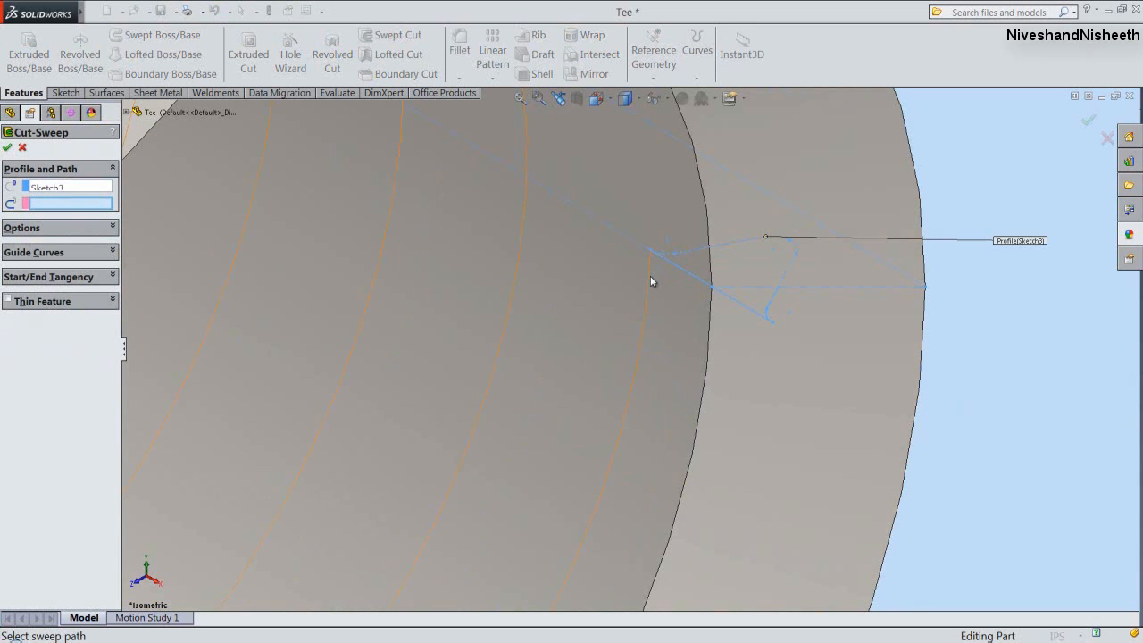
click(650, 275)
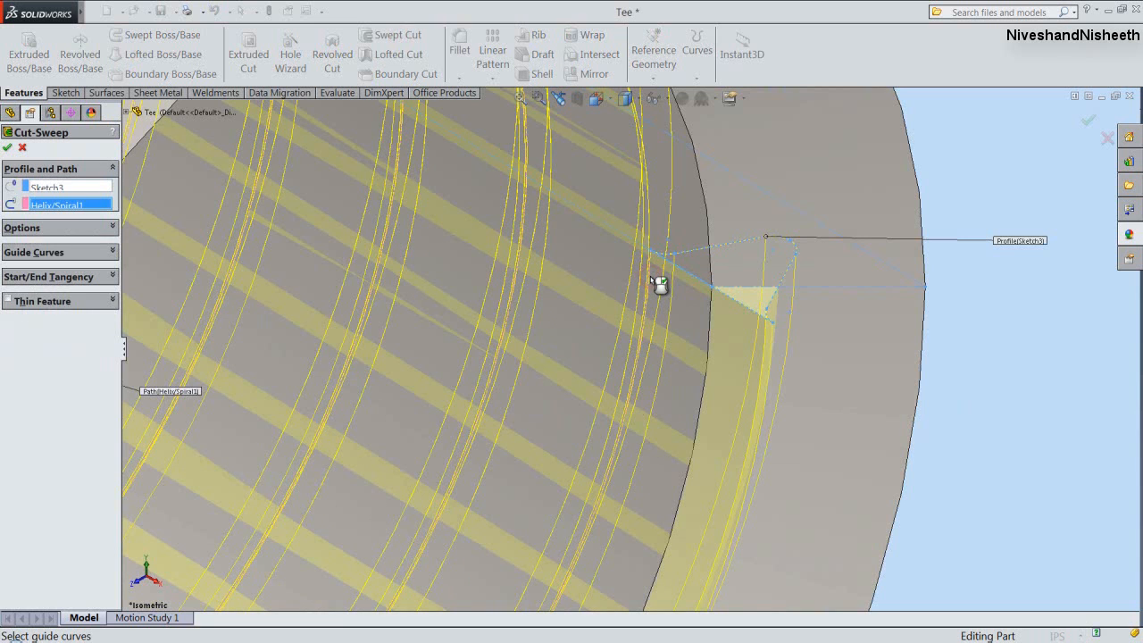
right_click(962, 340)
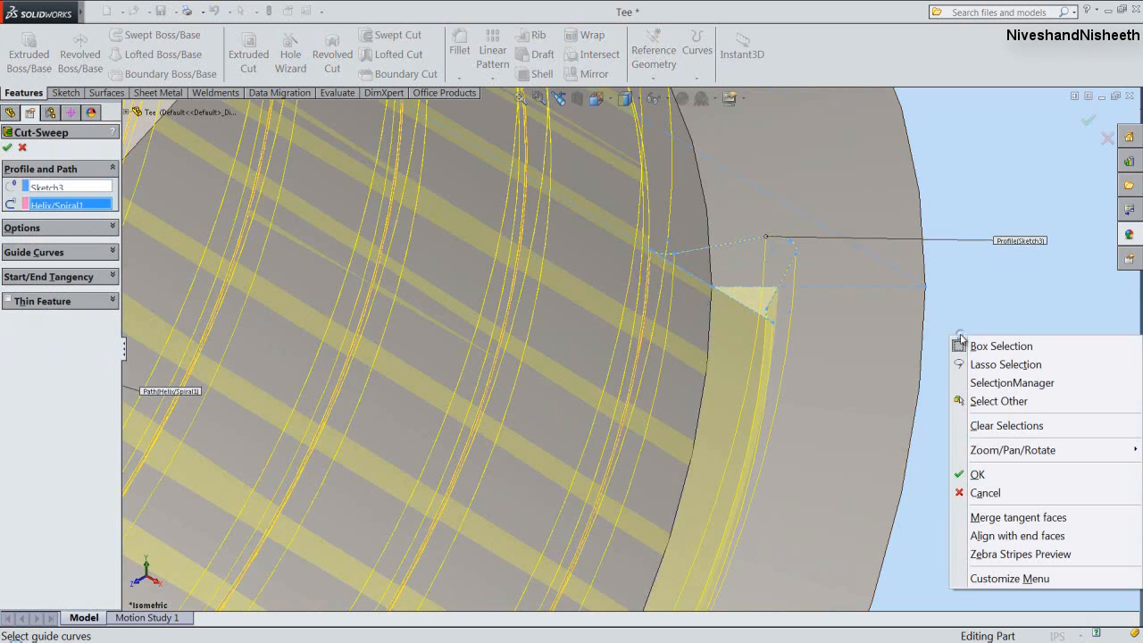
click(965, 472)
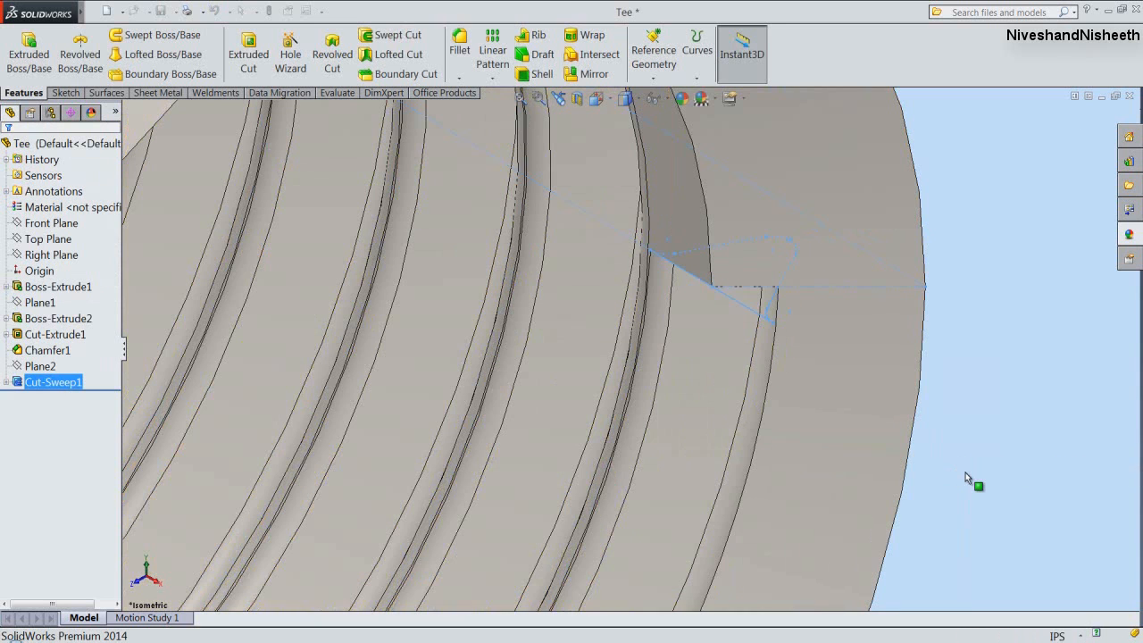
click(965, 473)
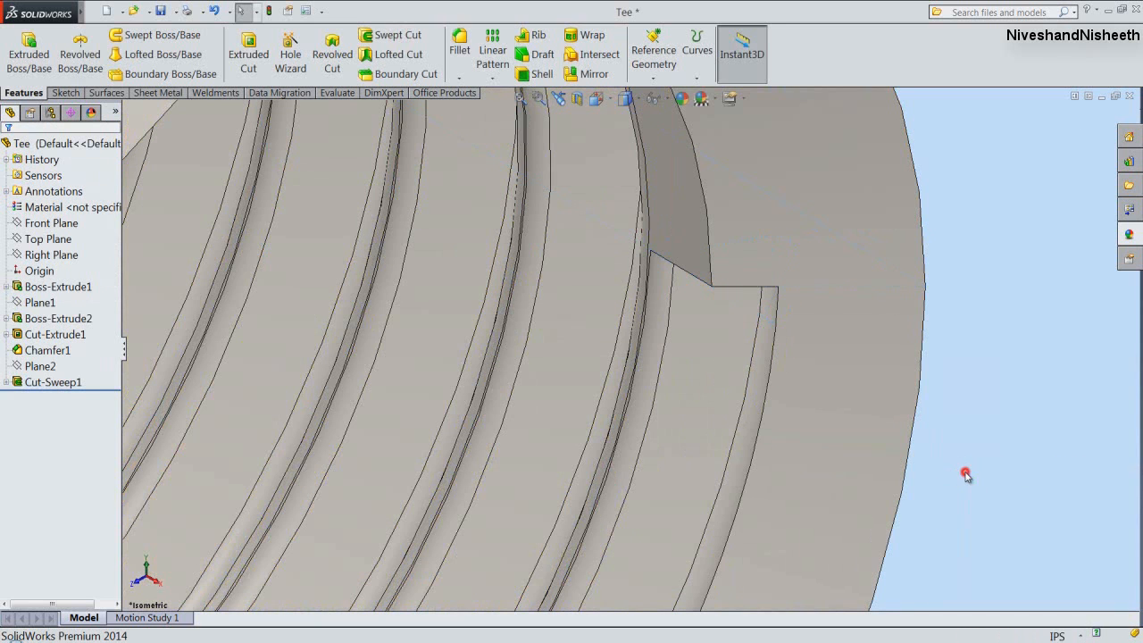
Create a reference axis through the origin, perpendicular to the Top Plane.
scroll(962, 476, up, 6)
scroll(961, 483, up, 8)
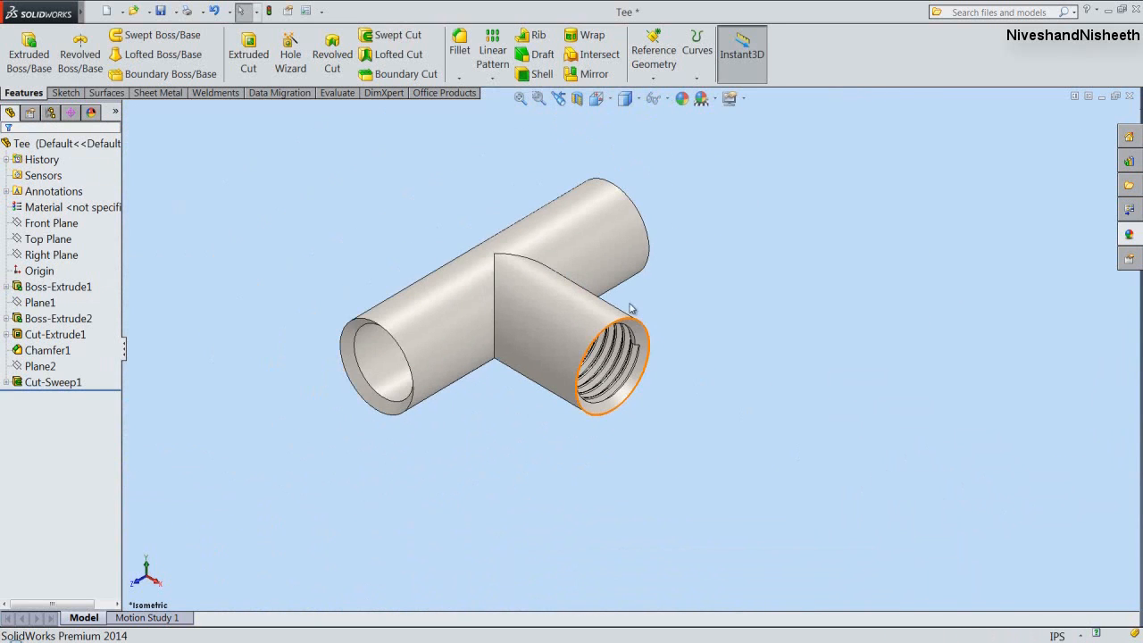
click(518, 98)
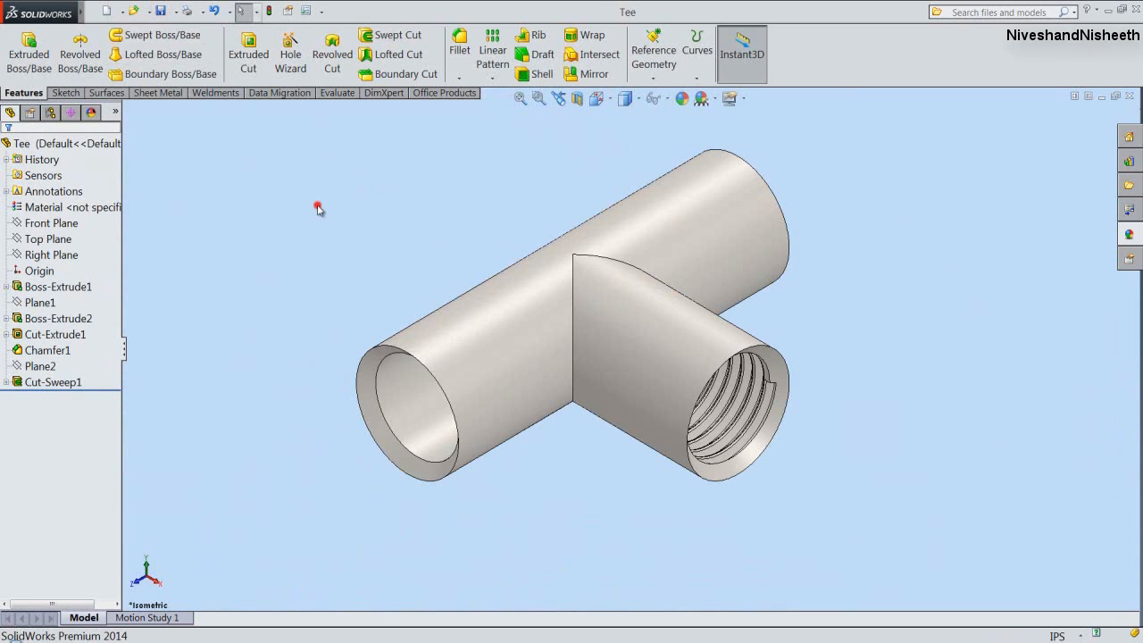
click(652, 79)
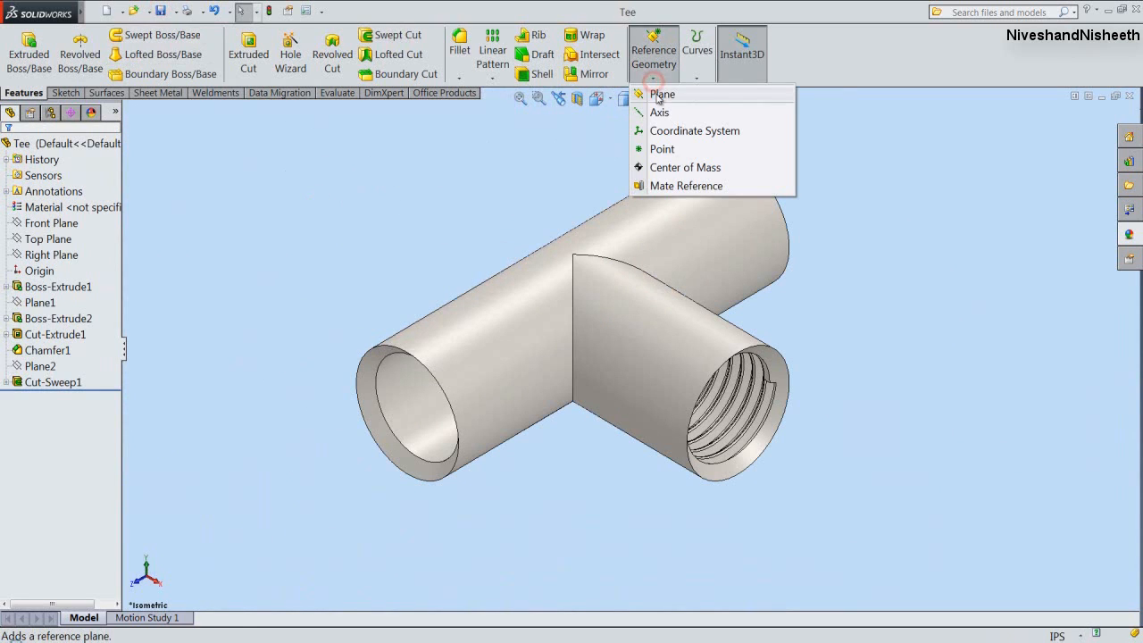
click(659, 113)
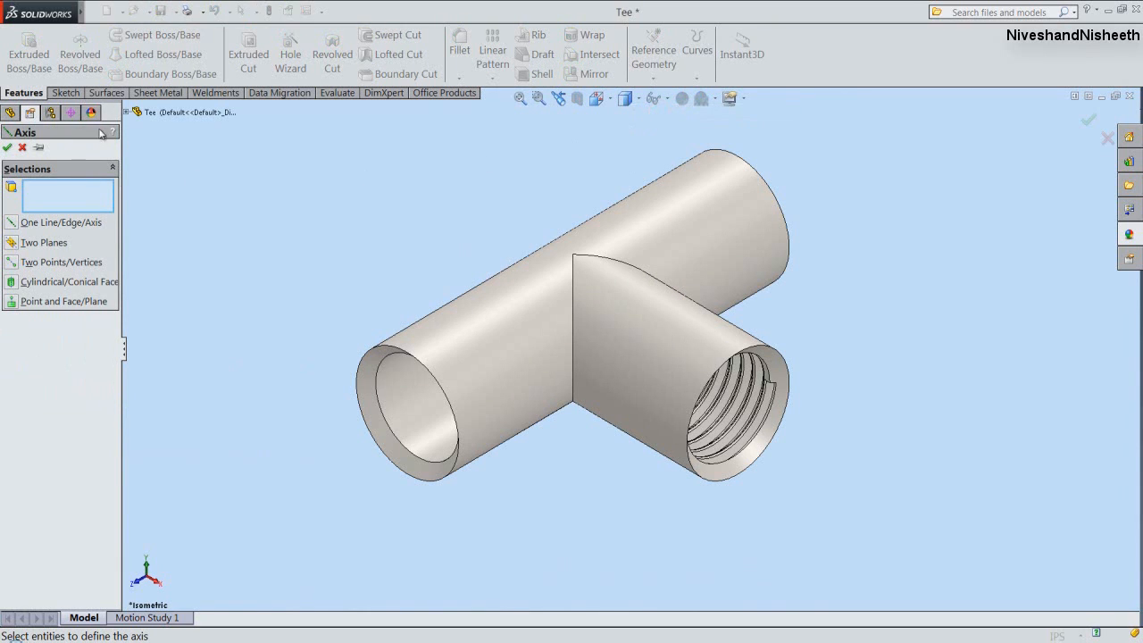
click(126, 112)
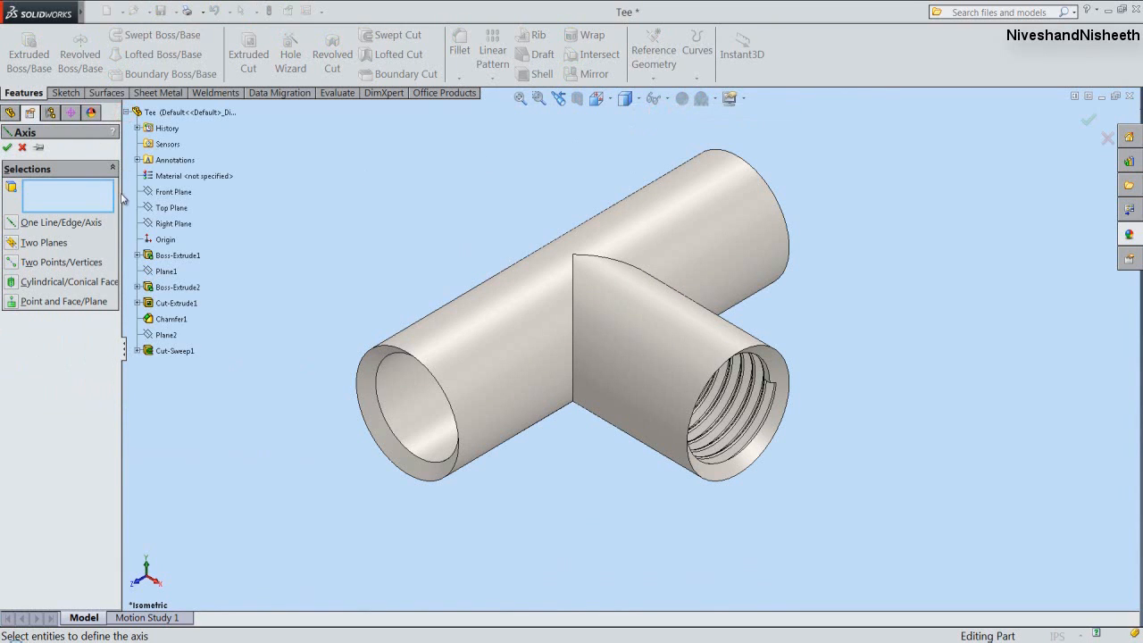
click(170, 209)
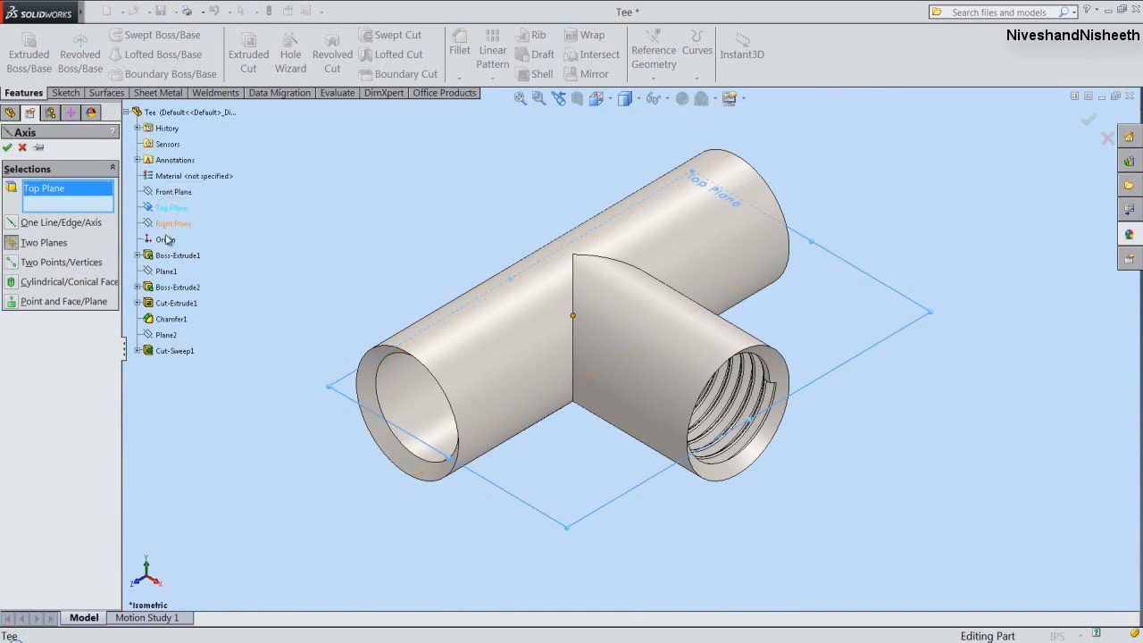
click(165, 239)
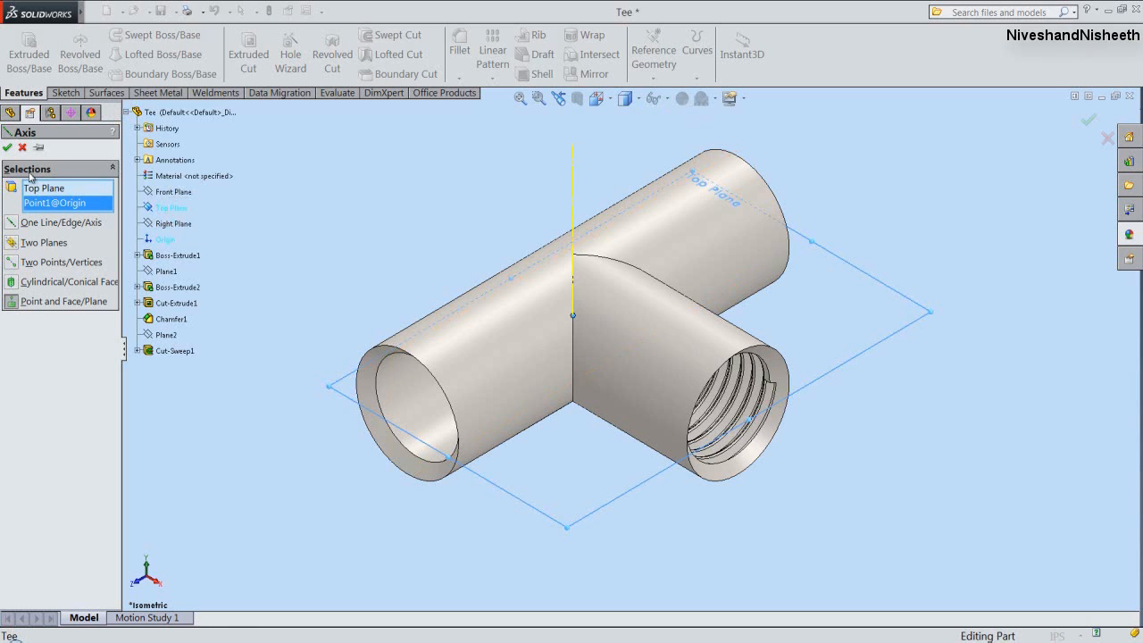
click(8, 148)
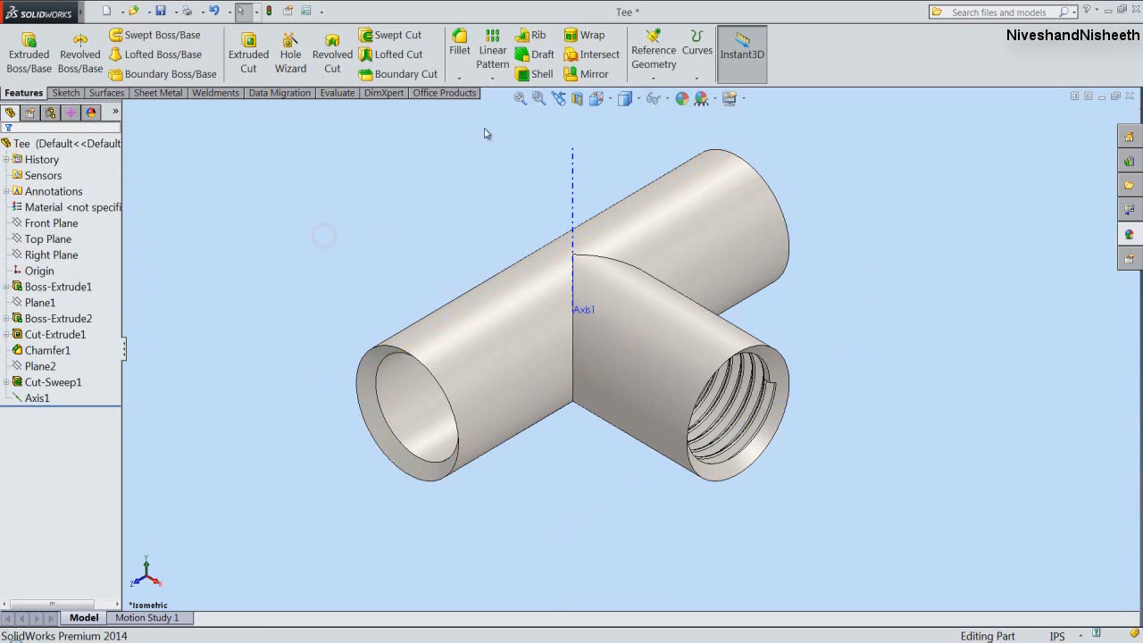
Circular-pattern the swept thread cut about the new axis with 2 instances at 270°, and hide the axis.
click(492, 78)
click(504, 110)
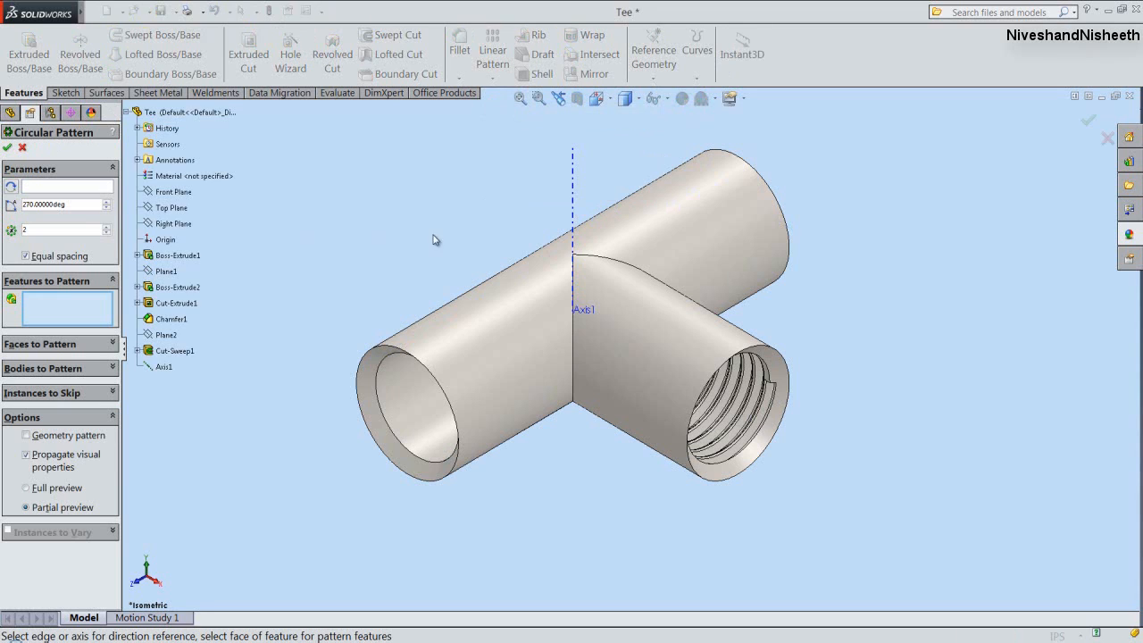
click(166, 352)
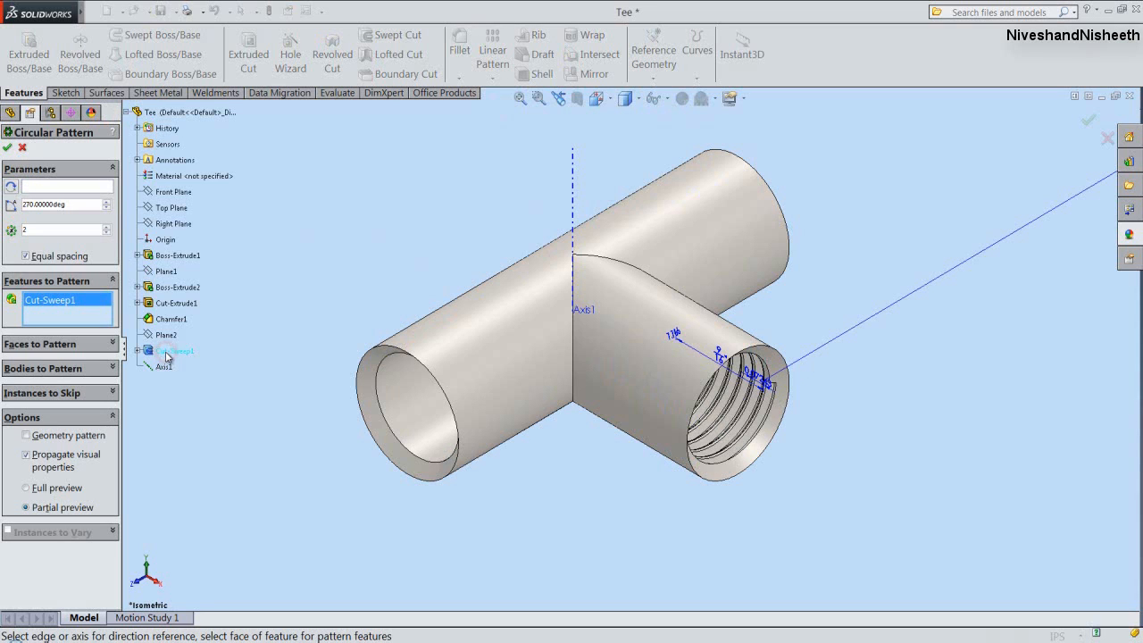
click(57, 186)
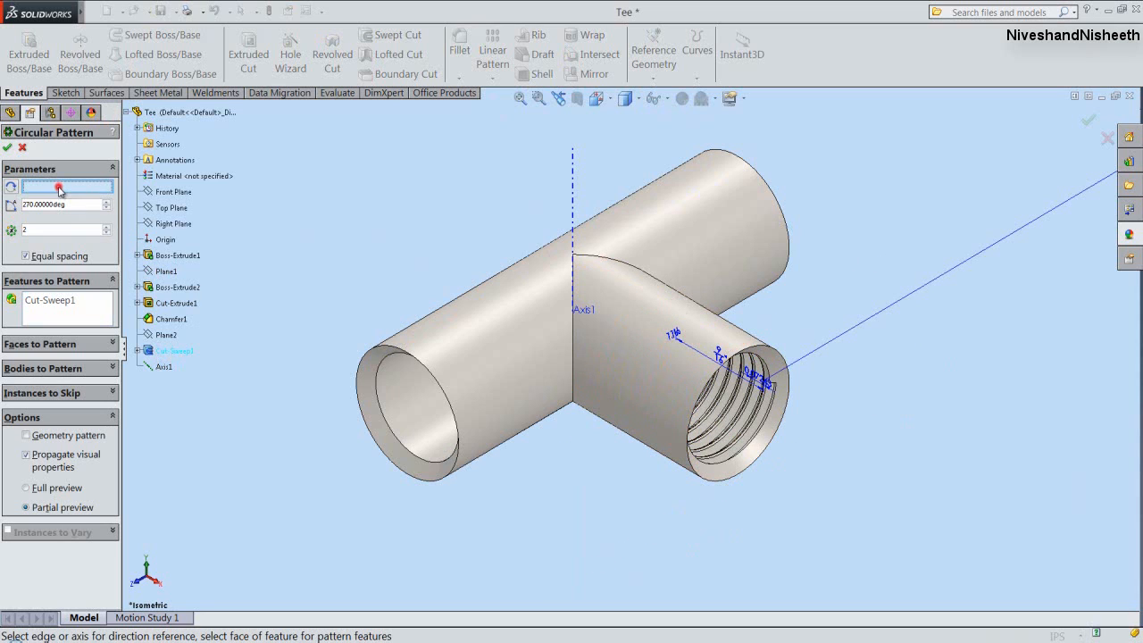
click(572, 226)
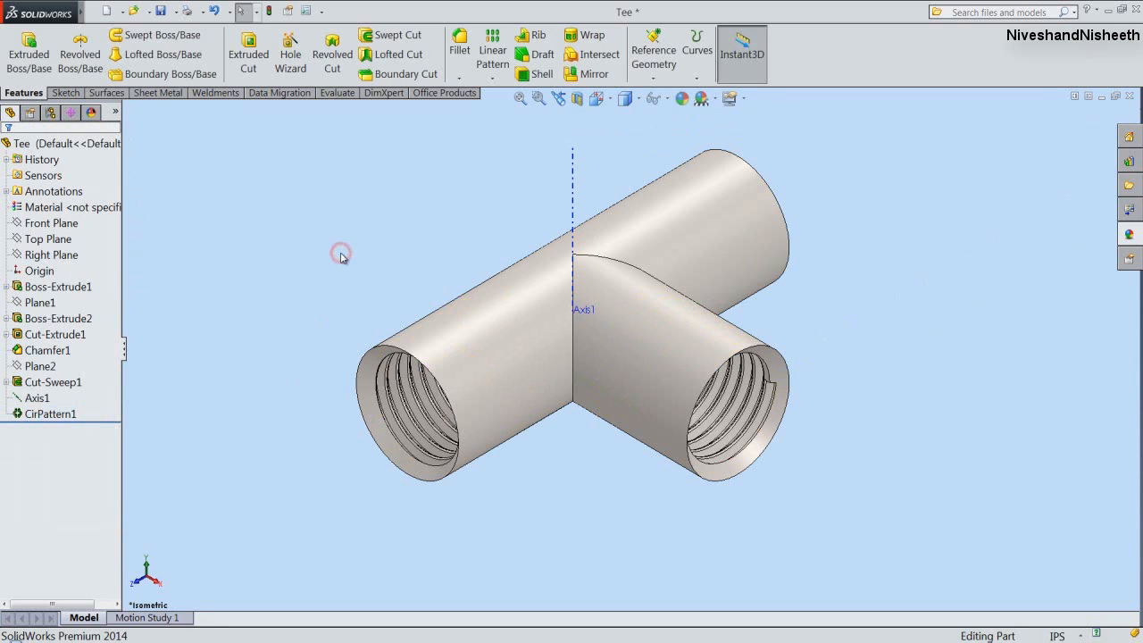
click(45, 399)
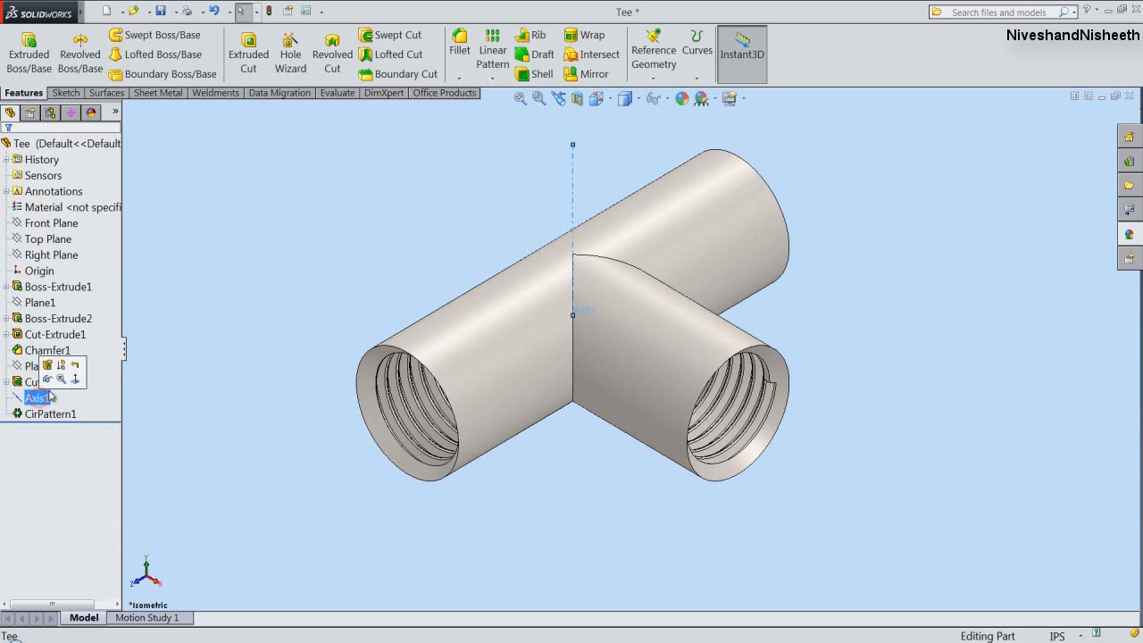
click(50, 381)
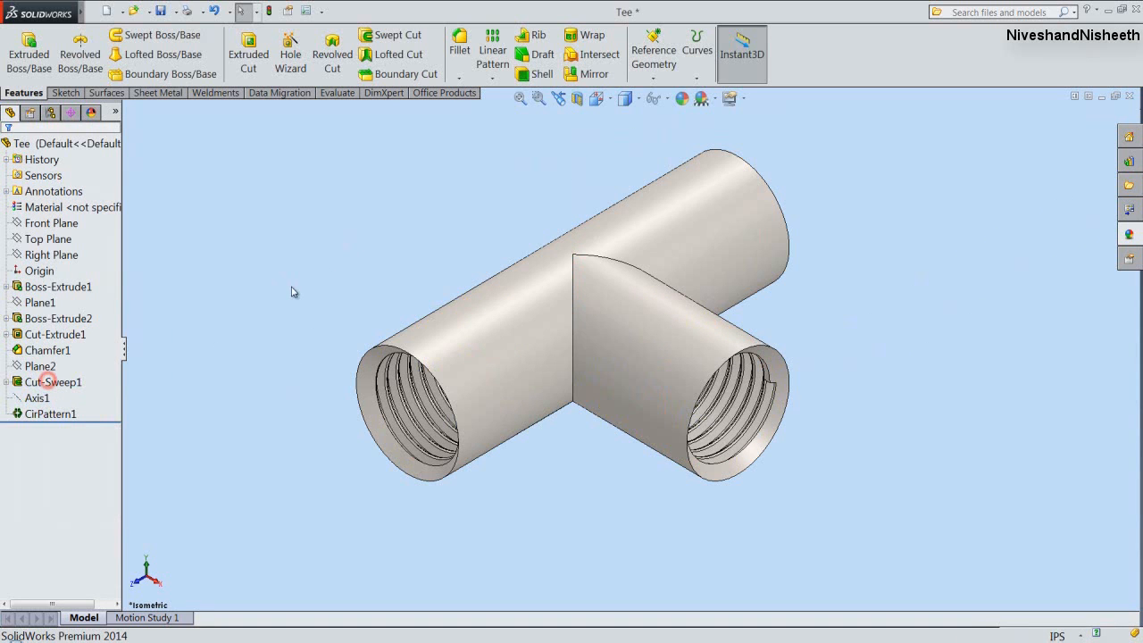
Section the tee along the Top Plane and view its internal threads from above.
click(576, 98)
click(10, 149)
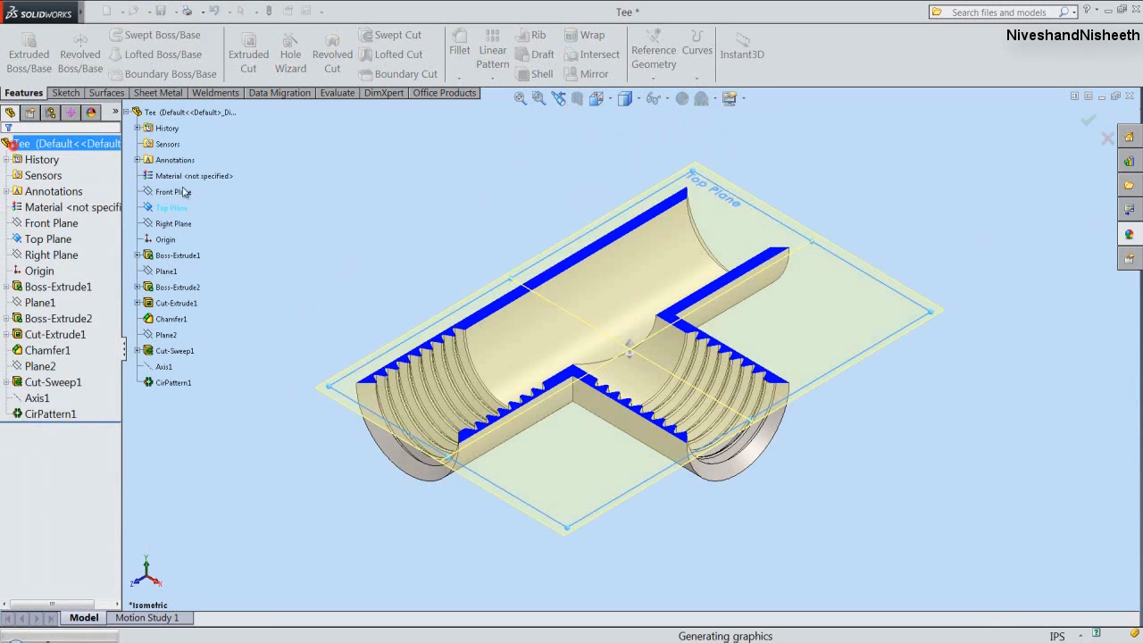
click(395, 184)
click(610, 100)
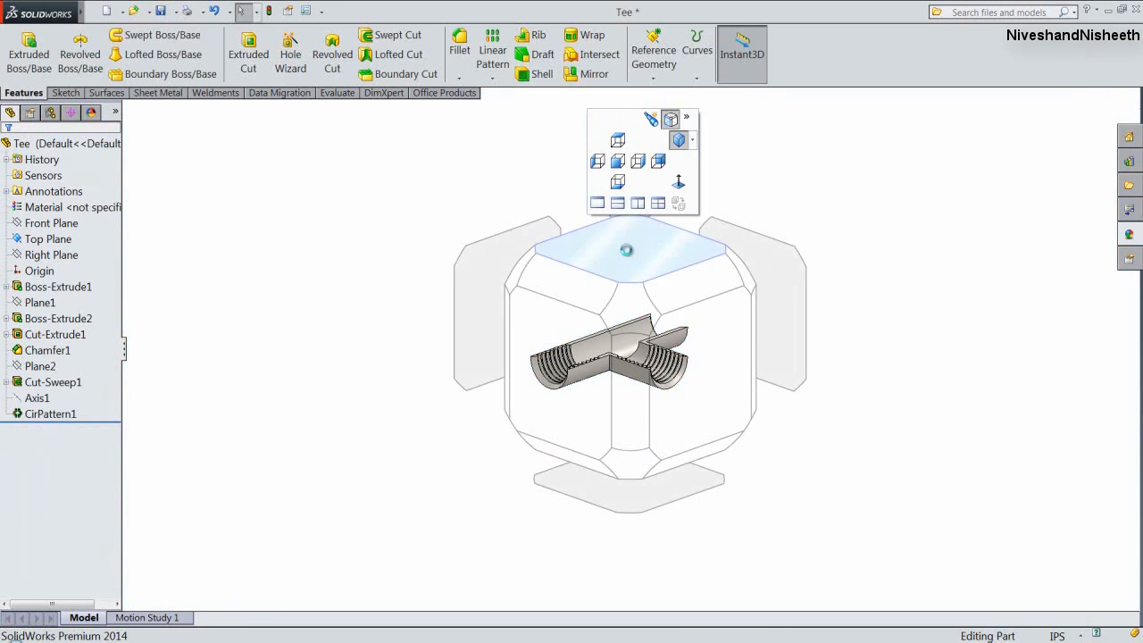
click(626, 250)
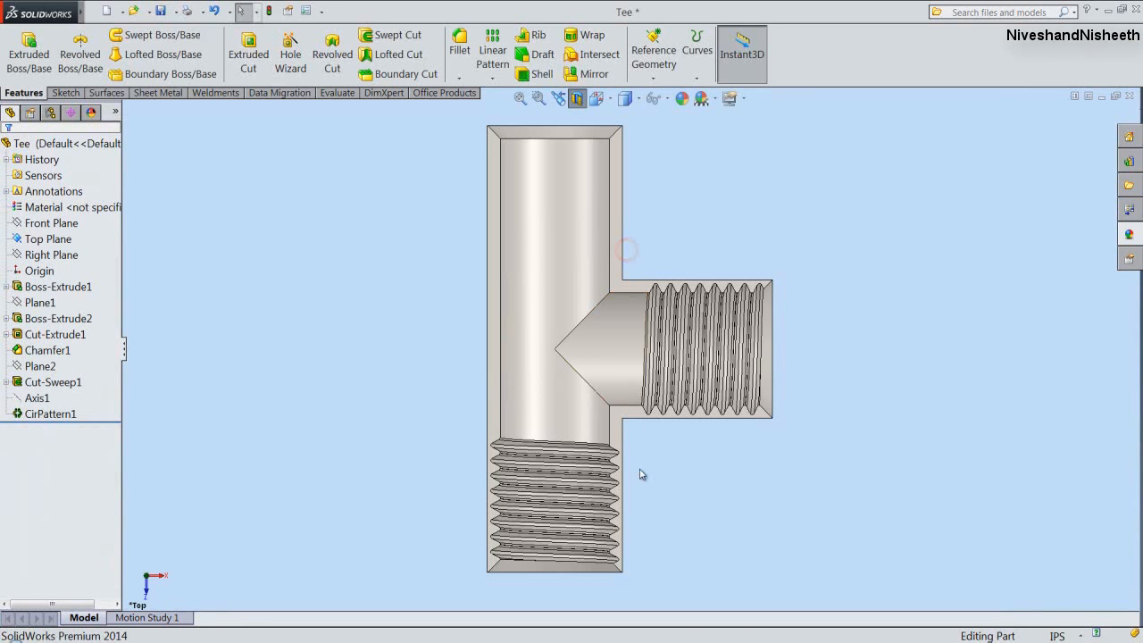
Start a new sketch on the Top Plane of the sectioned tee and view it from above.
click(597, 99)
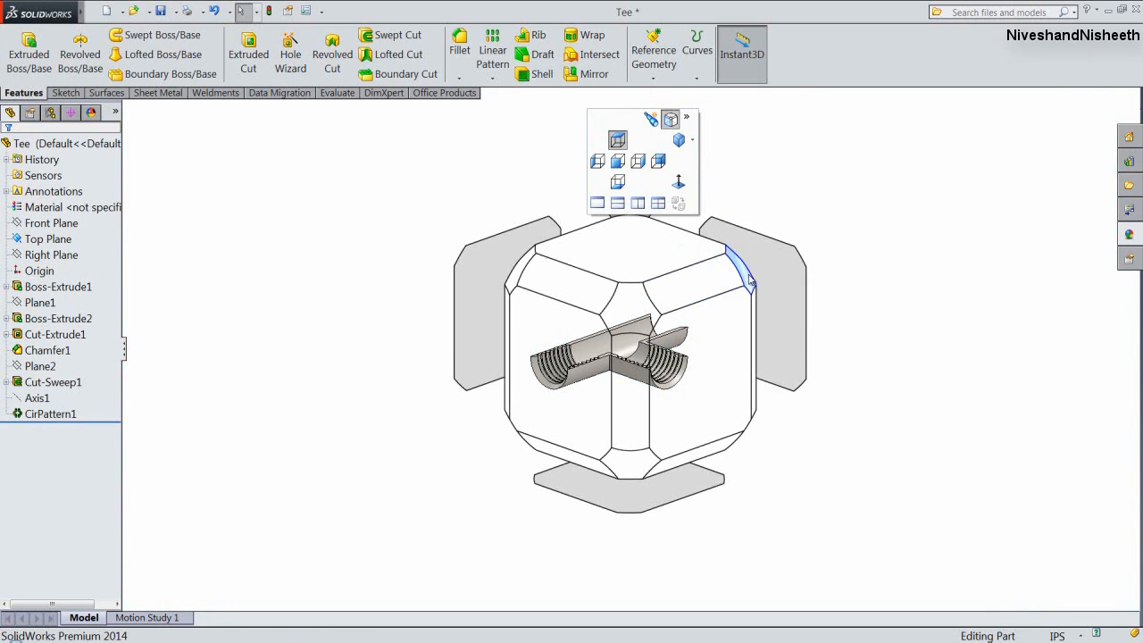
click(747, 278)
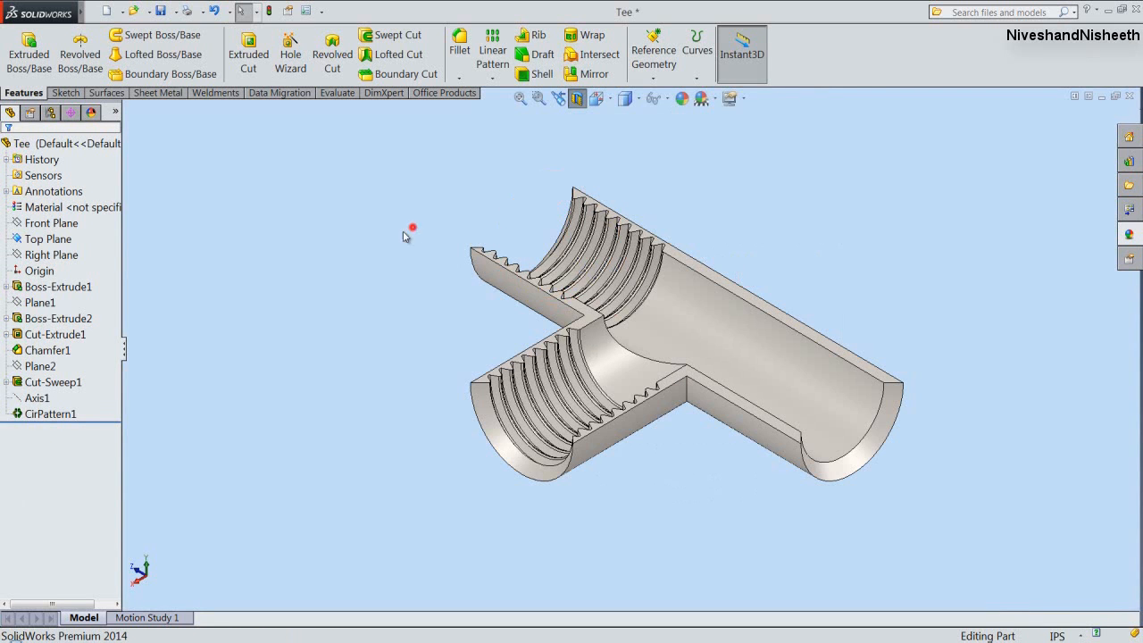
click(54, 238)
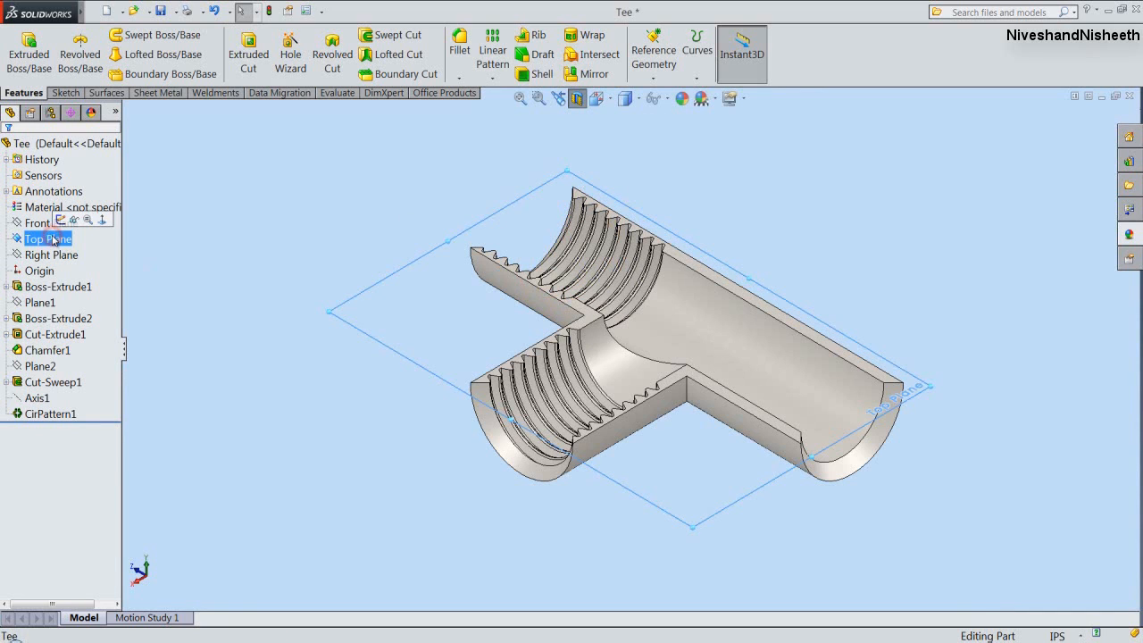
click(58, 217)
click(445, 142)
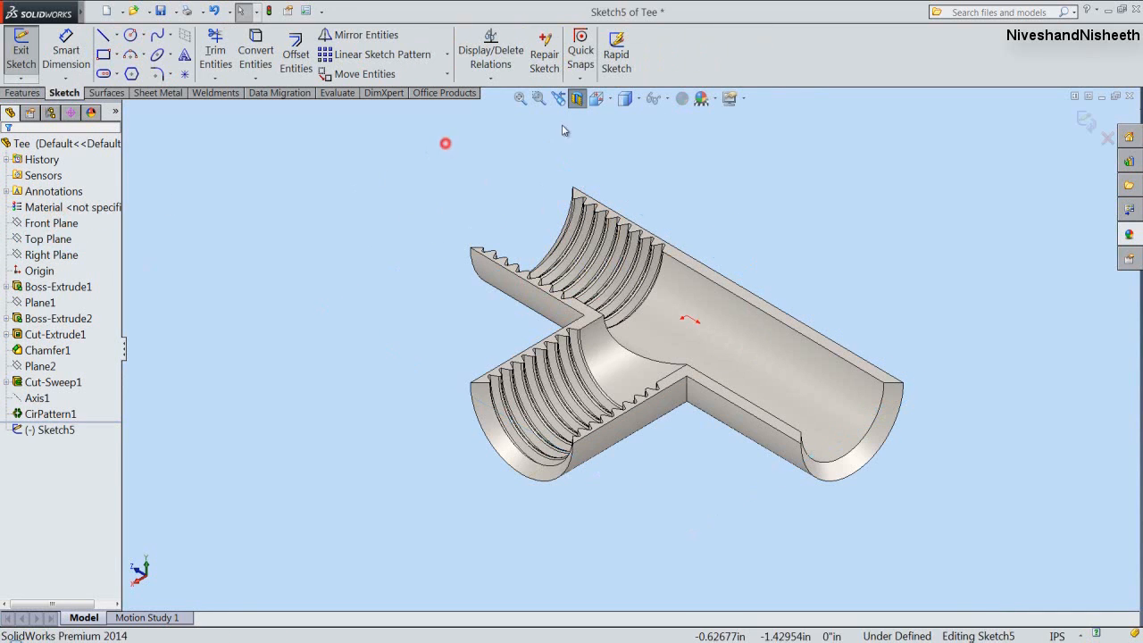
click(601, 102)
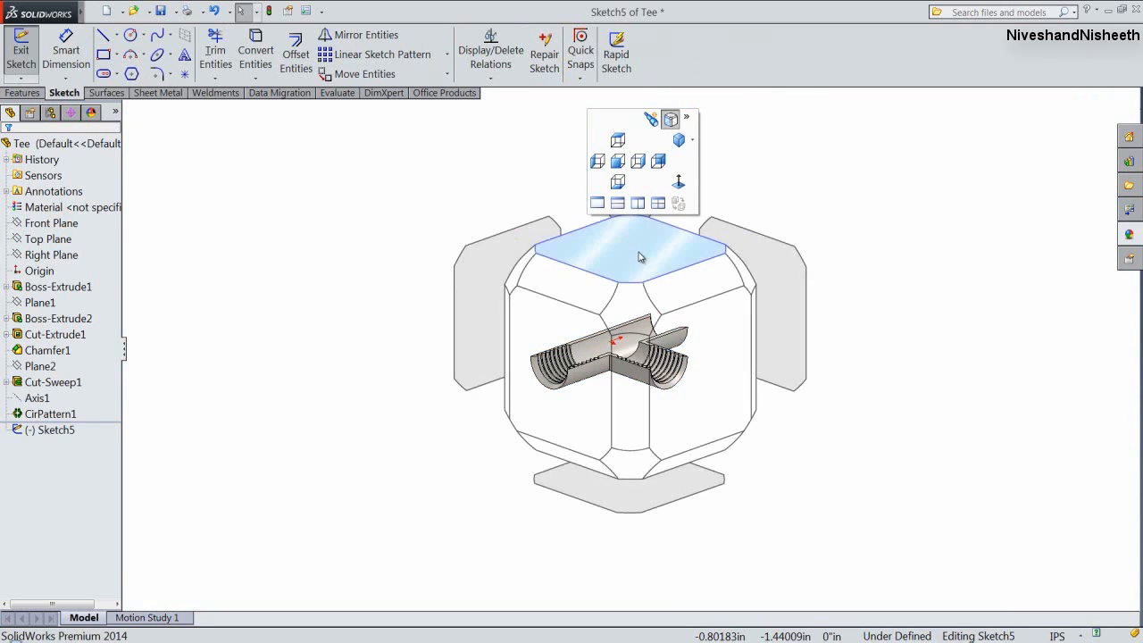
click(638, 256)
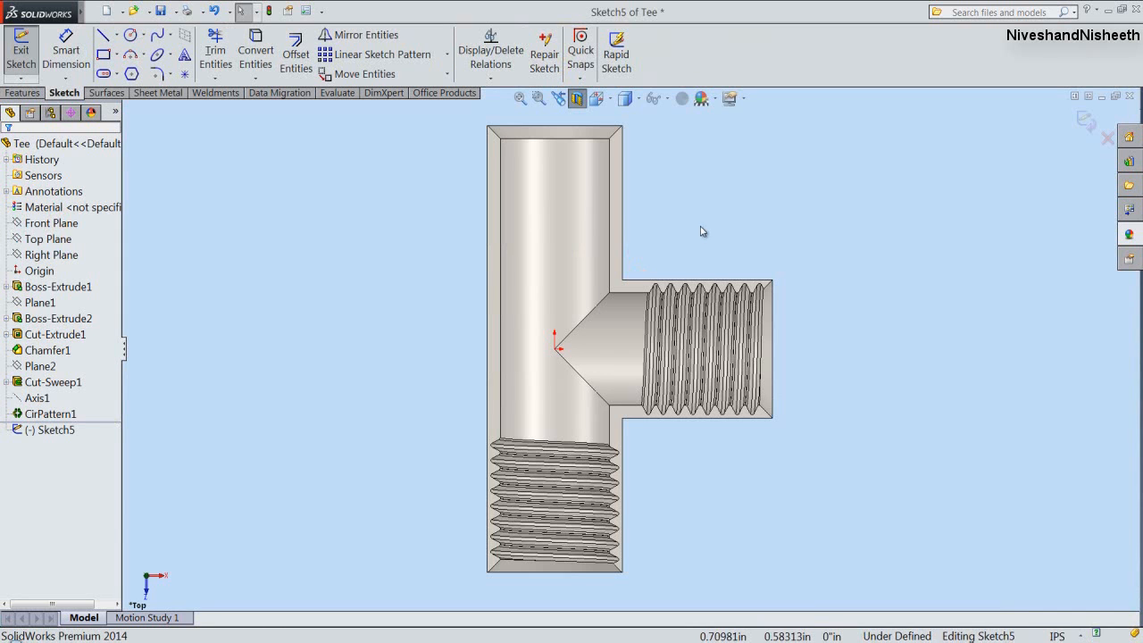
Create intersection curves of the whole tee with the sketch plane and convert them to construction geometry.
key(alt+Right)
key(alt+Right)
key(alt+Right)
key(alt+Right)
key(alt+Right)
key(alt+Right)
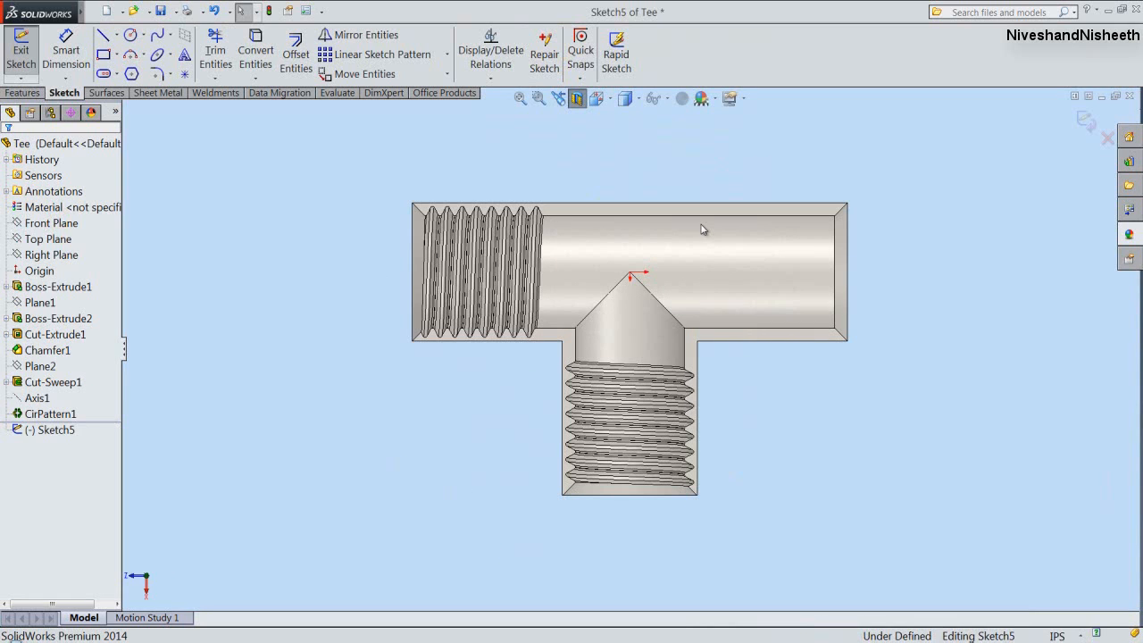
click(258, 79)
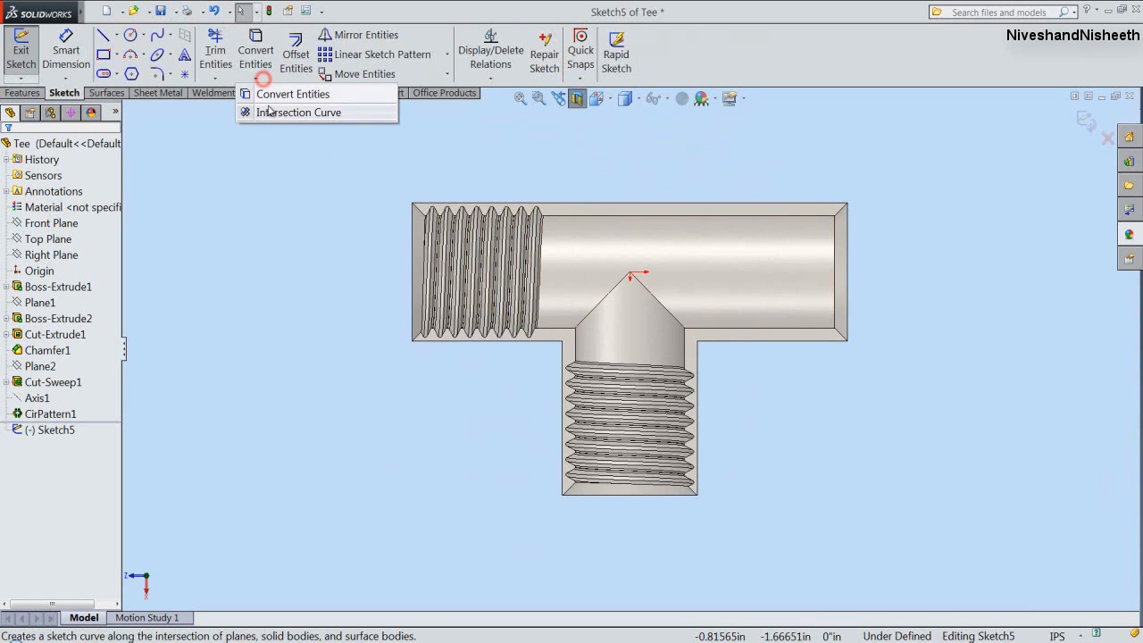
click(269, 112)
click(178, 115)
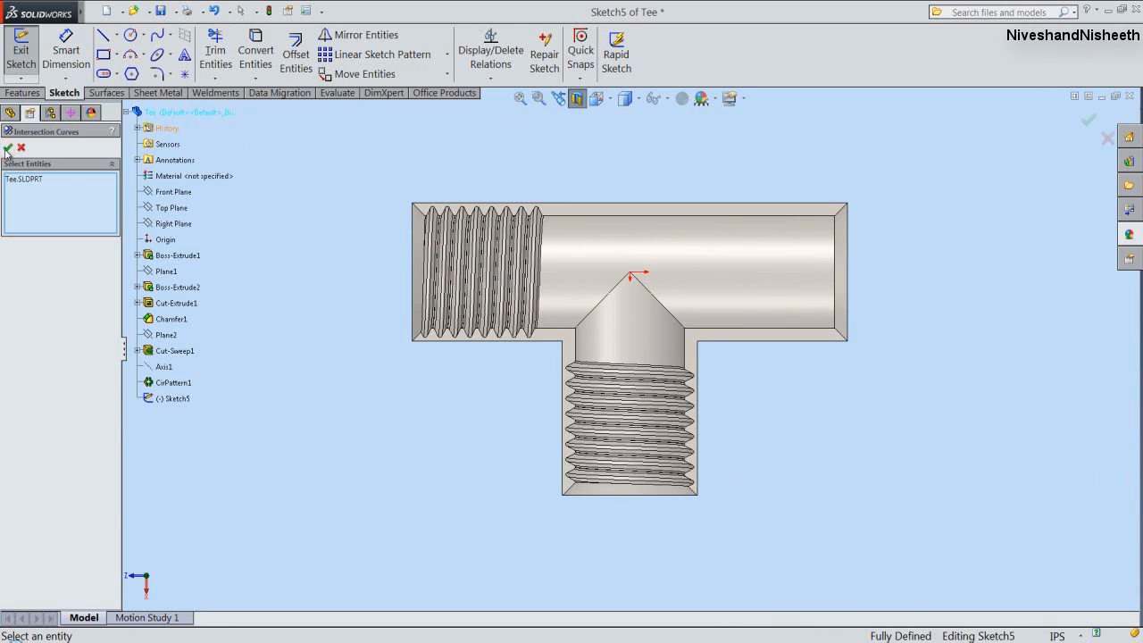
click(7, 149)
drag(345, 165, 981, 520)
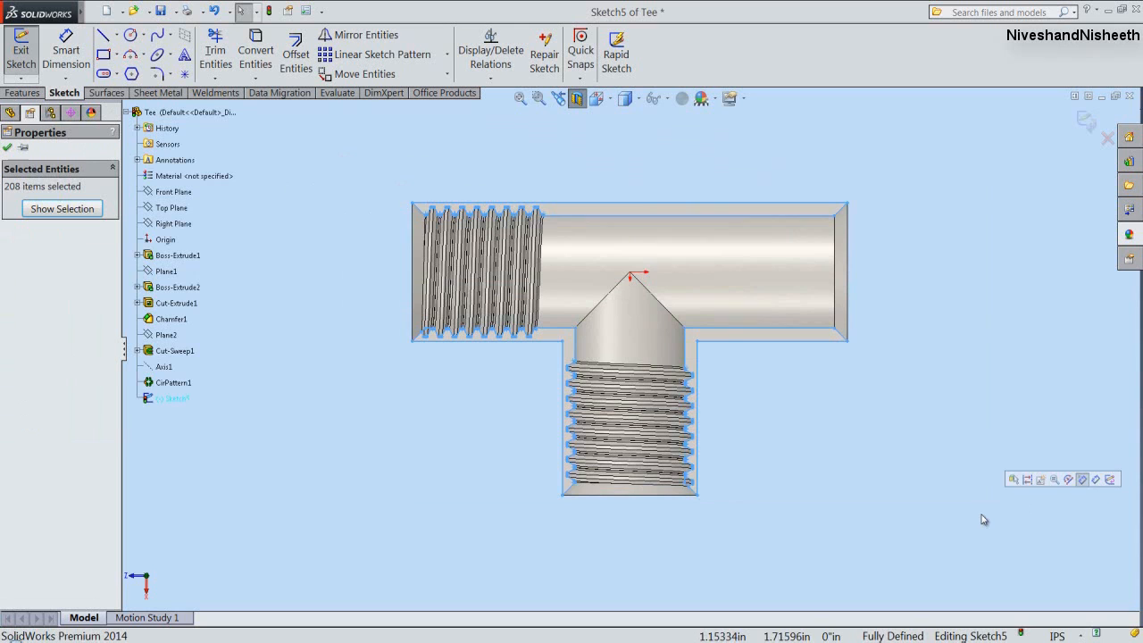
click(1025, 477)
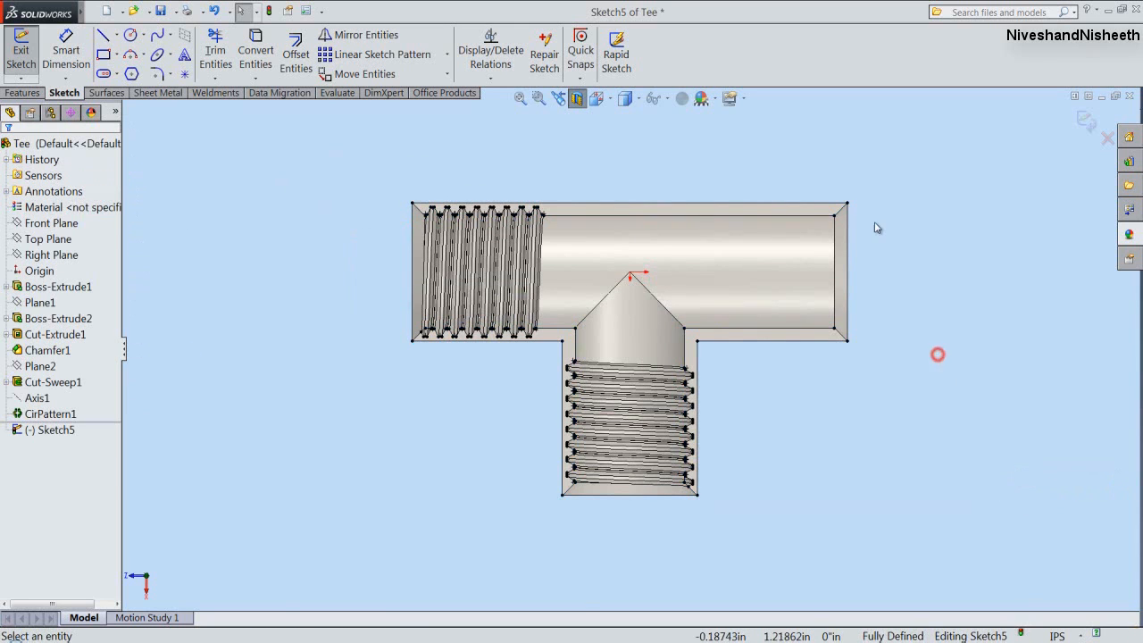
Copy the selected thread profile from the BSP Thread Profile sketch and paste it beside the tee's unthreaded end.
scroll(857, 232, down, 6)
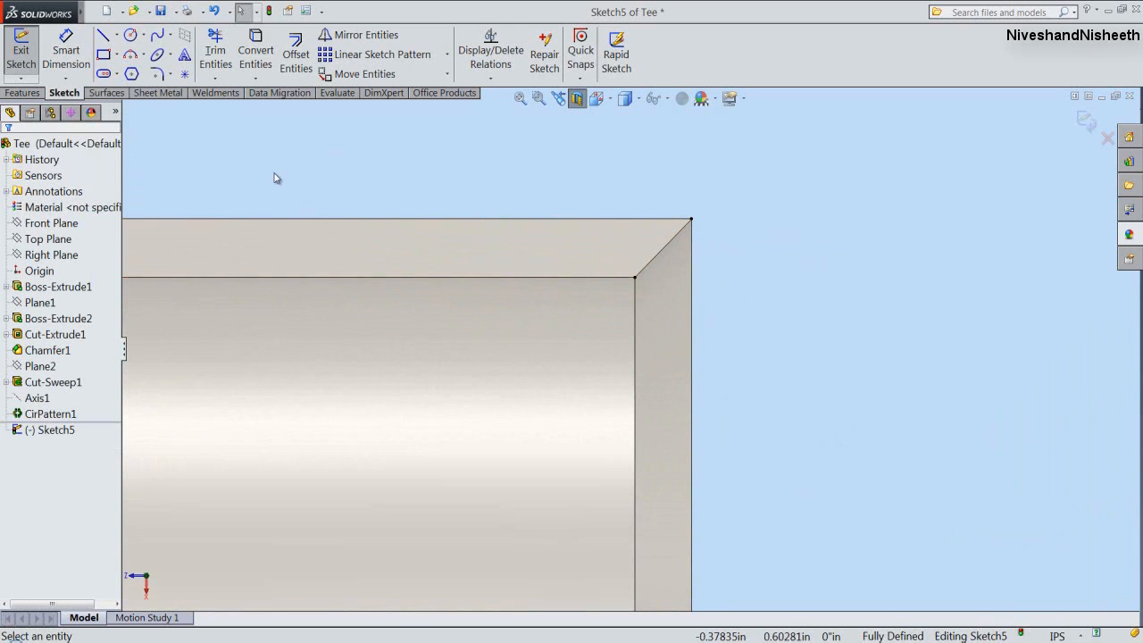
mouse_move(85, 12)
click(295, 11)
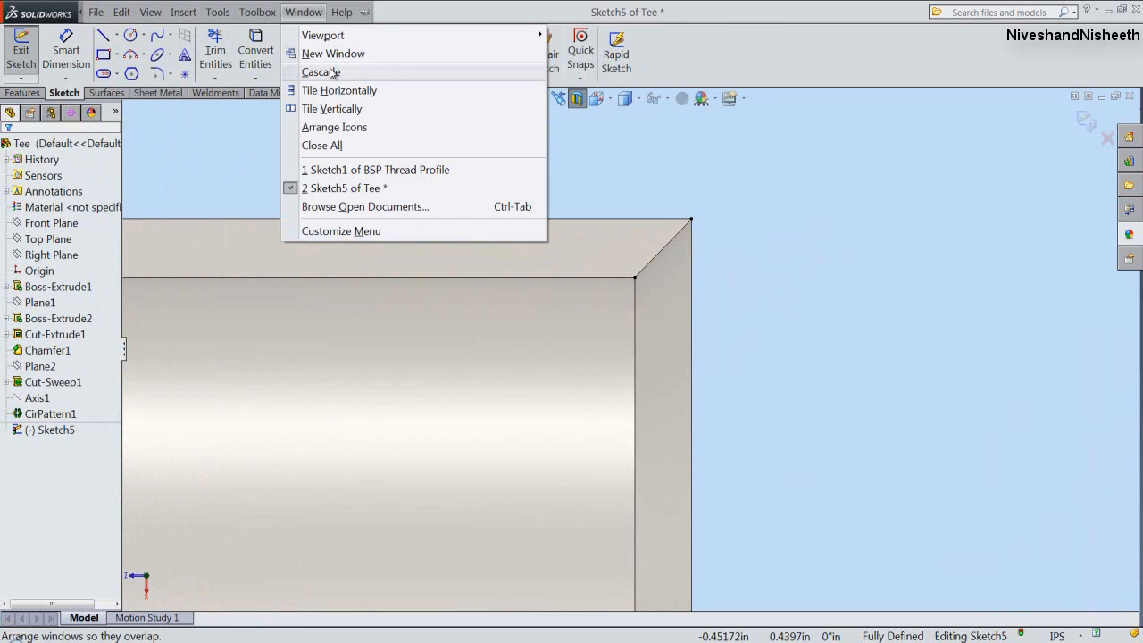
click(366, 170)
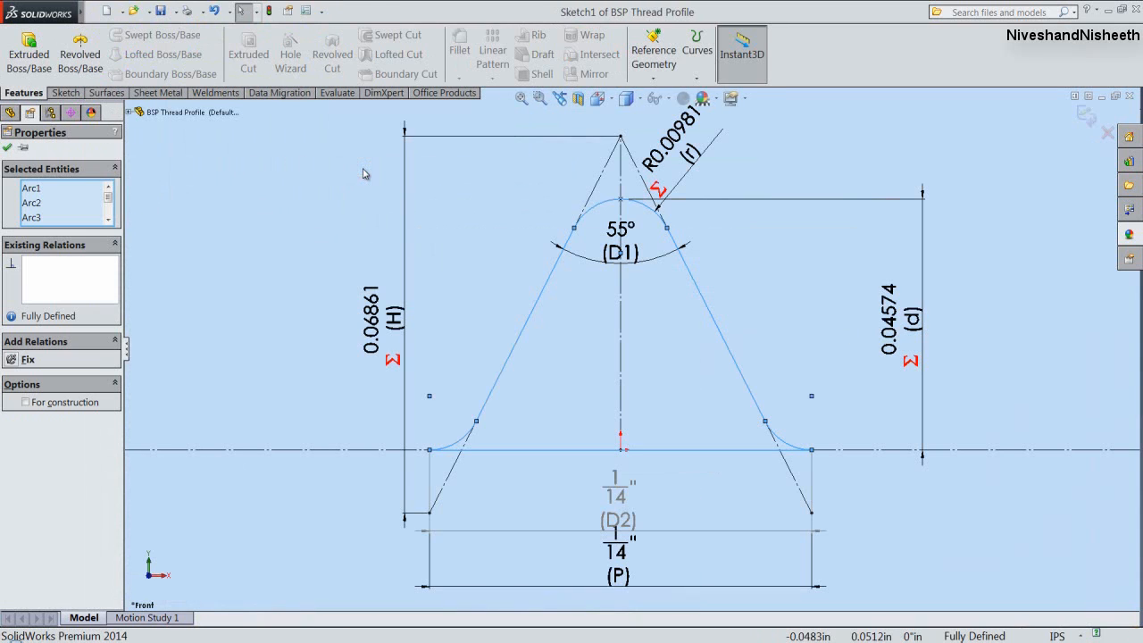
mouse_move(85, 12)
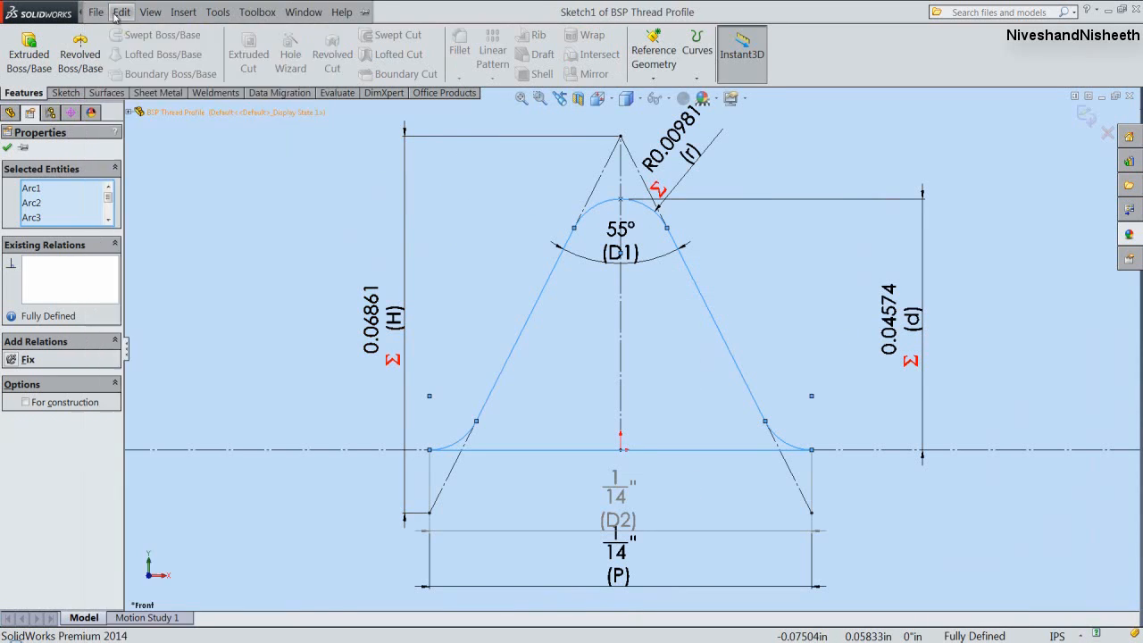
click(122, 12)
click(153, 134)
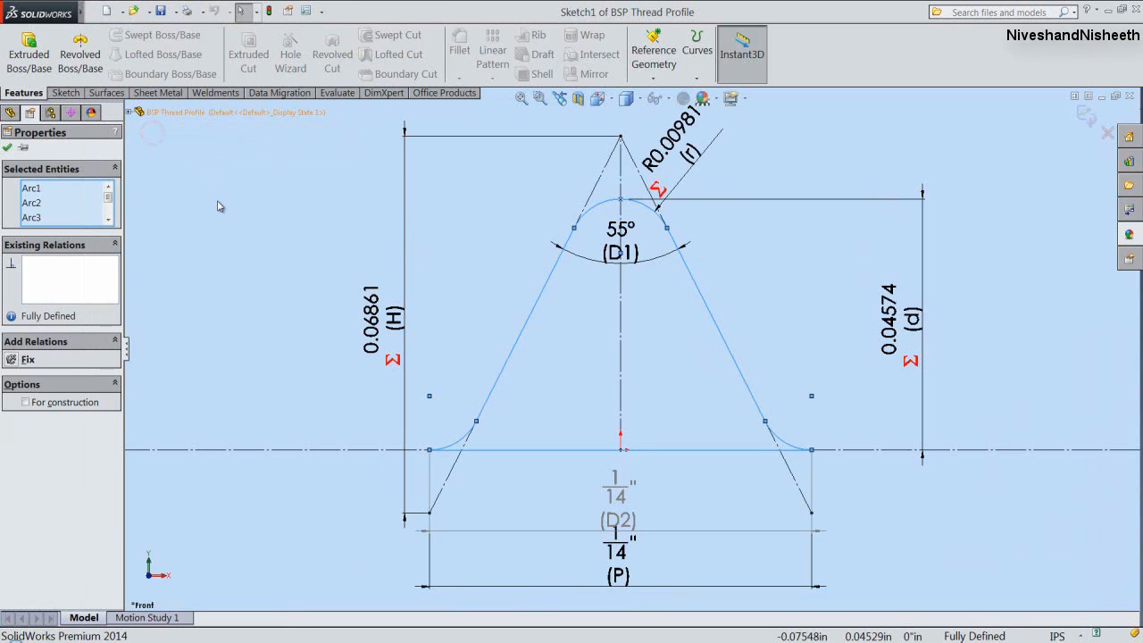
click(303, 11)
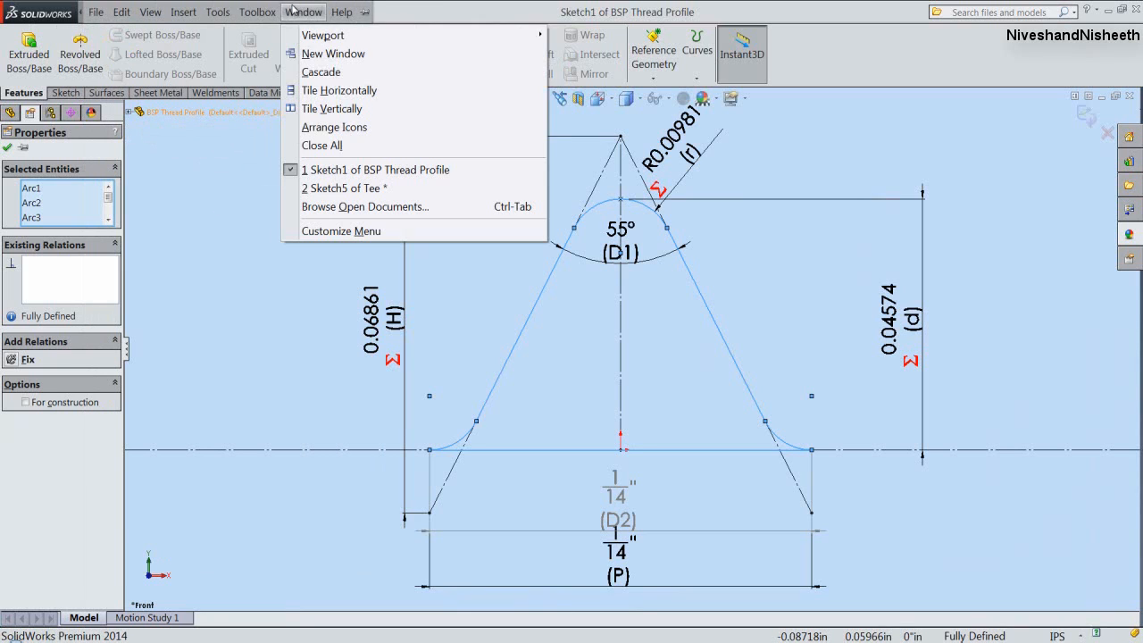
click(340, 187)
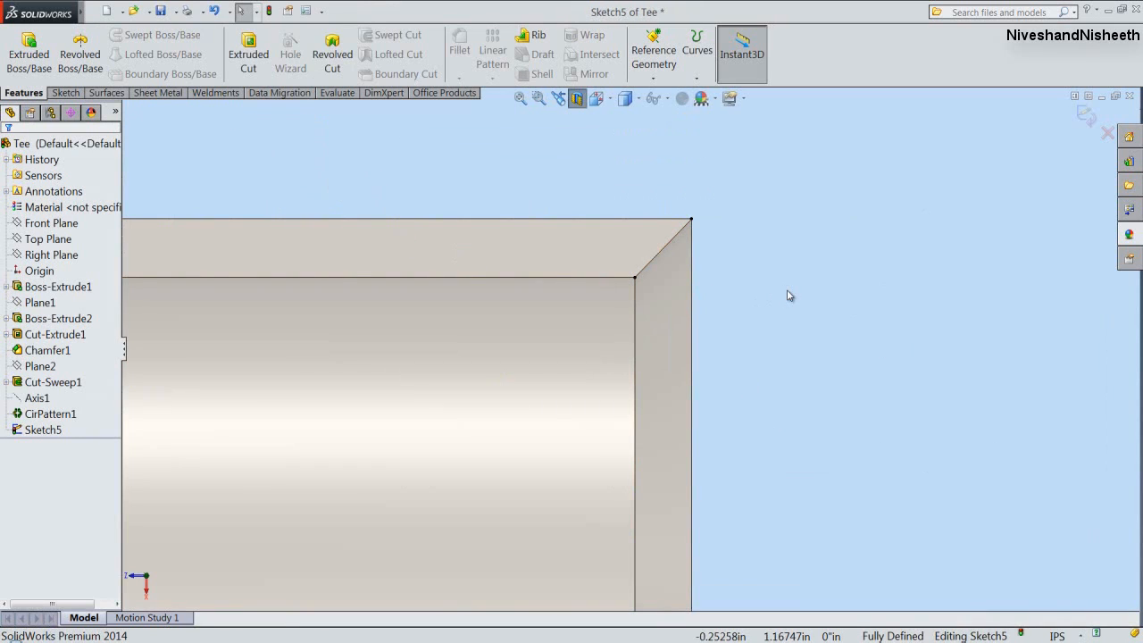
click(786, 240)
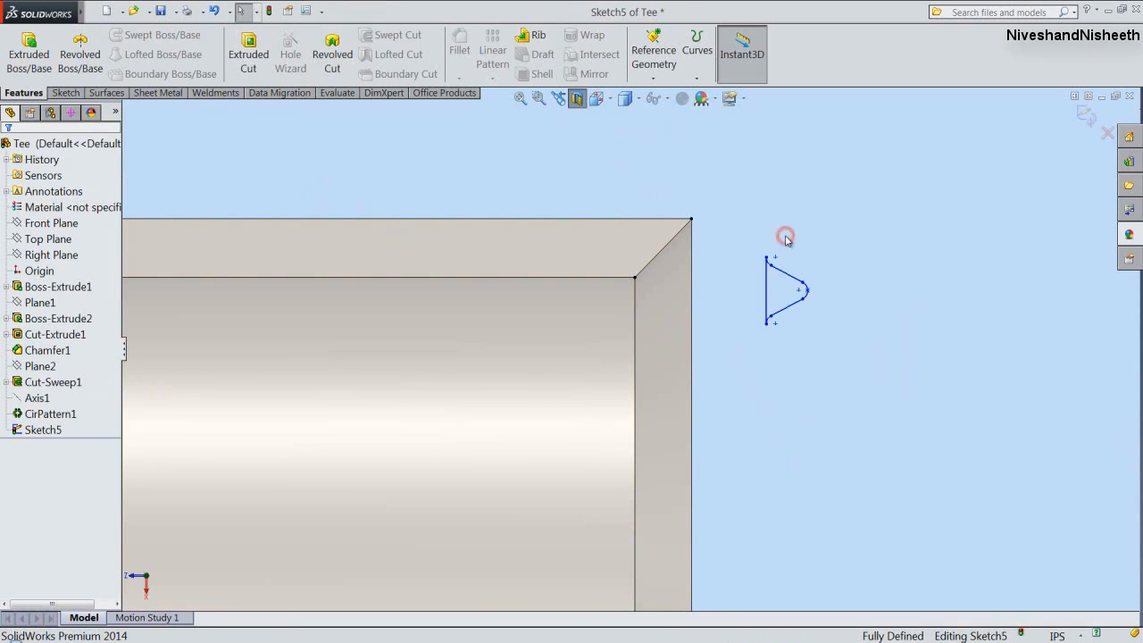
Rotate the pasted thread profile 90° about the lower endpoint of its base line.
click(72, 93)
click(446, 76)
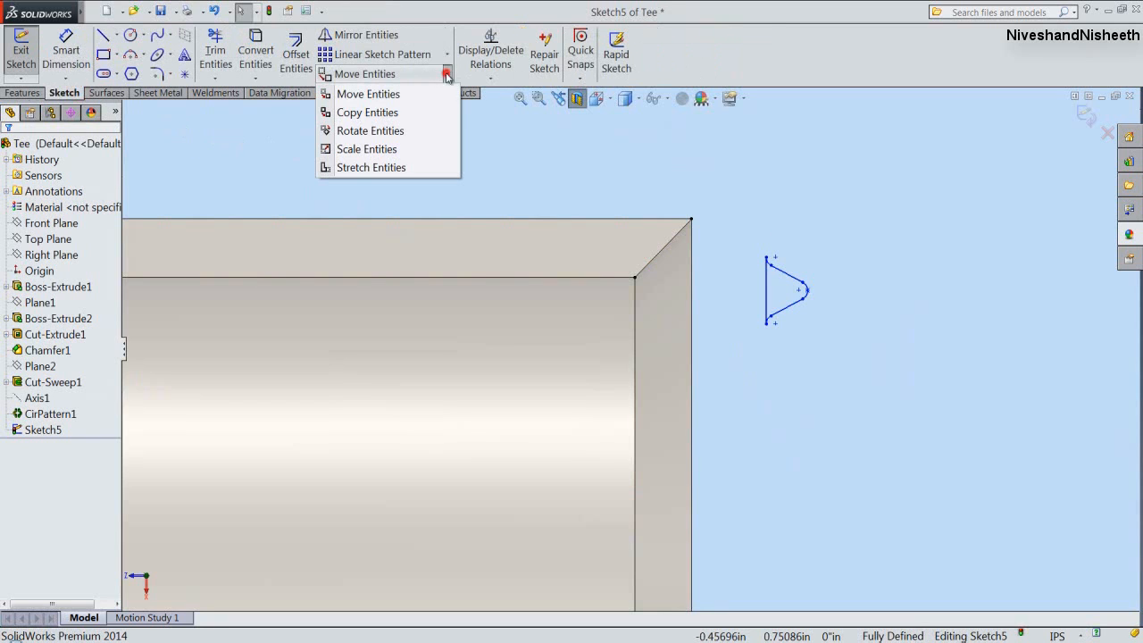
click(398, 132)
drag(732, 224, 834, 312)
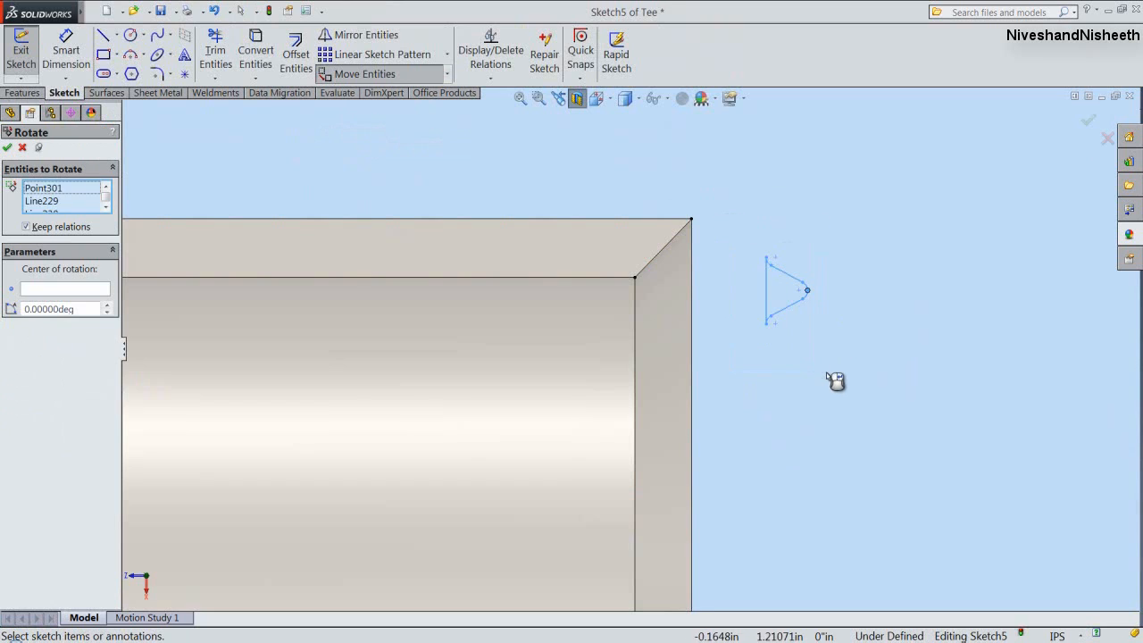
click(766, 323)
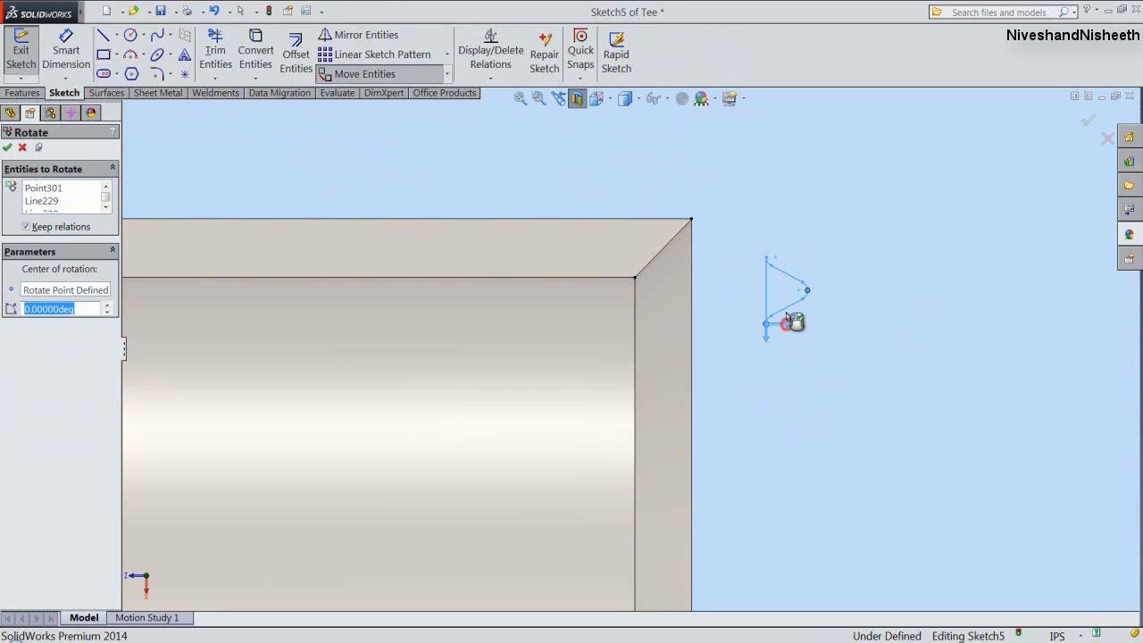
click(783, 237)
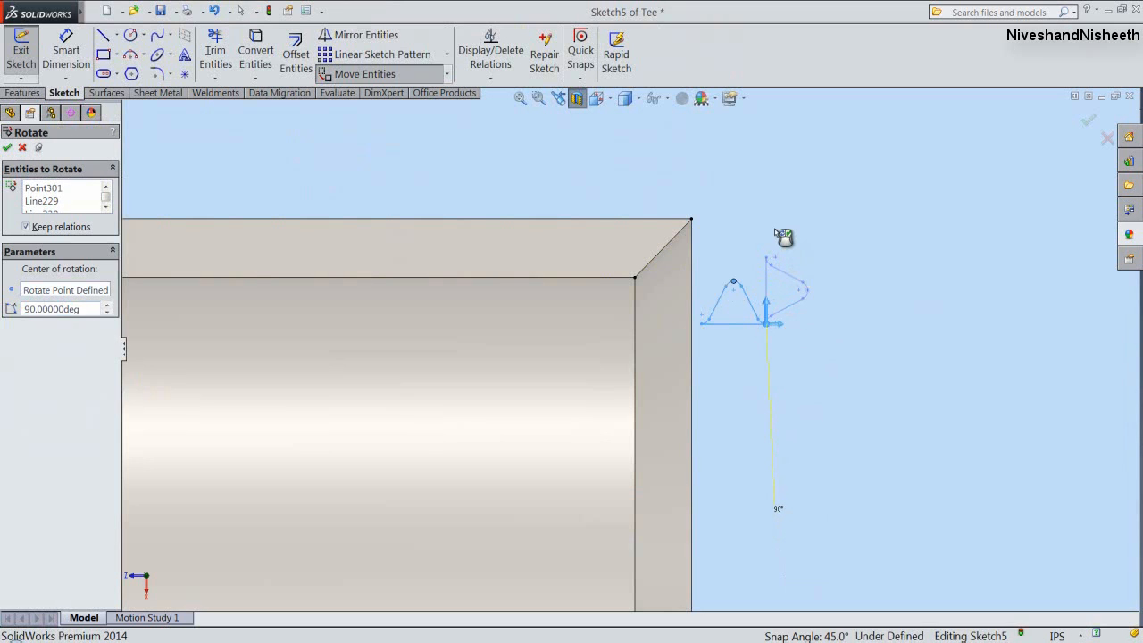
right_click(774, 232)
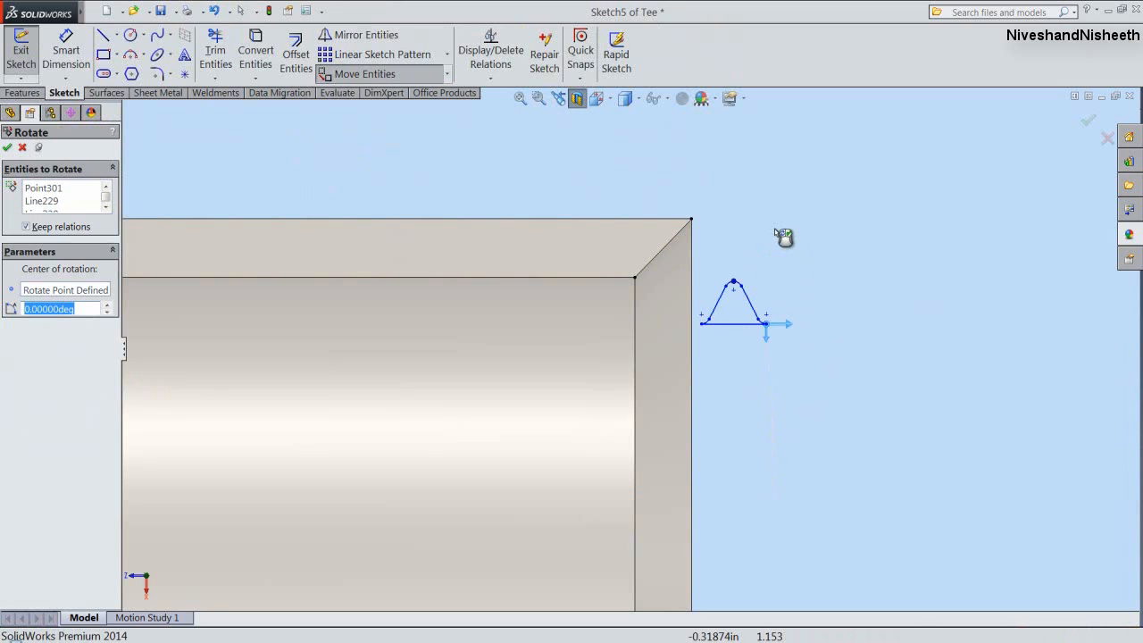
Move the thread profile from its base midpoint onto the inner corner of the unthreaded end's chamfer.
click(380, 72)
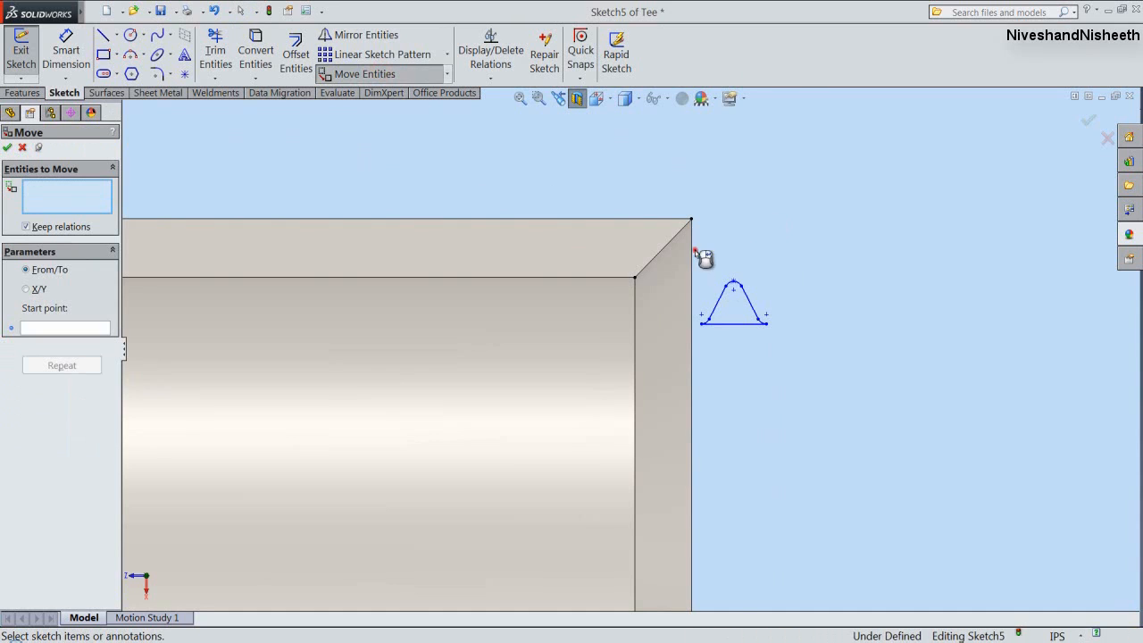
drag(695, 251, 780, 374)
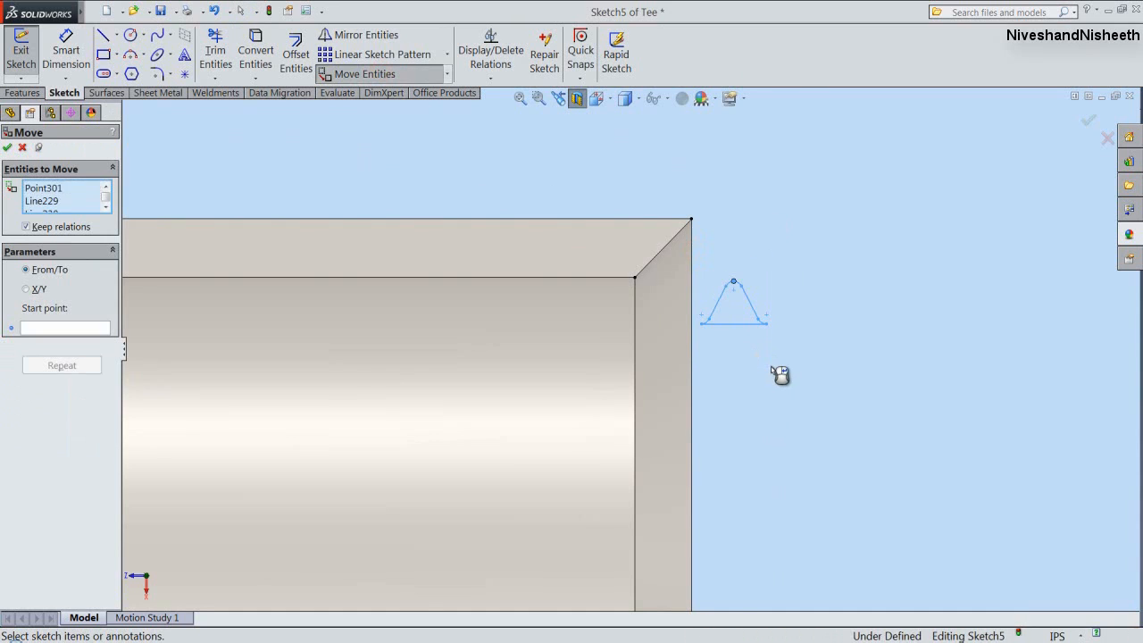
click(733, 324)
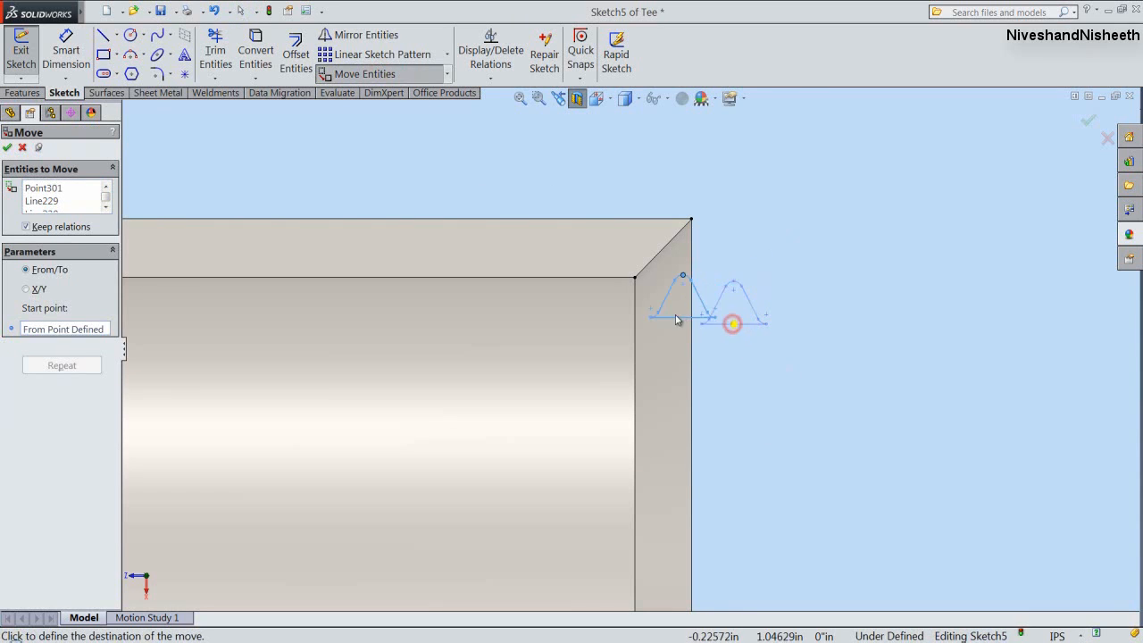
click(635, 277)
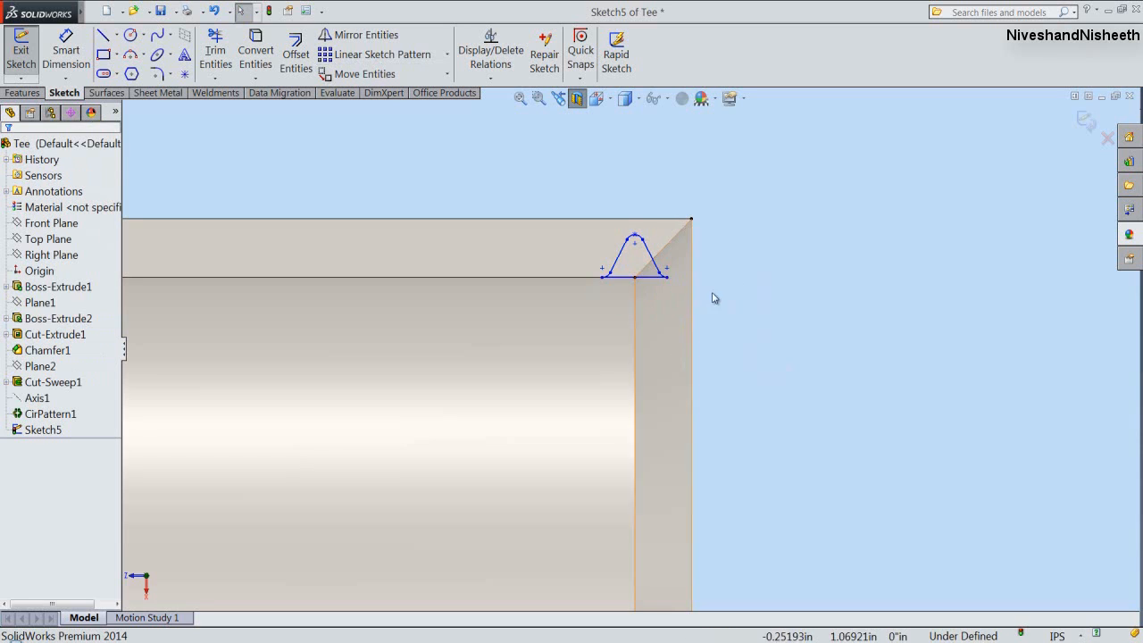
Fix all entities of the placed thread profile and finish the sketch.
drag(546, 169, 732, 346)
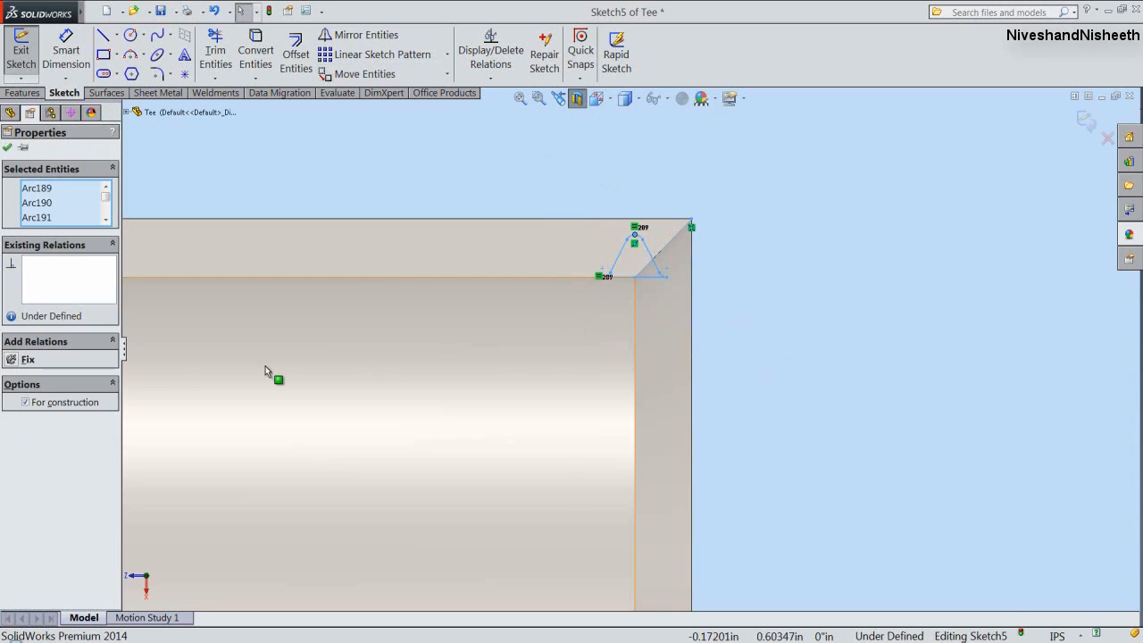
click(22, 361)
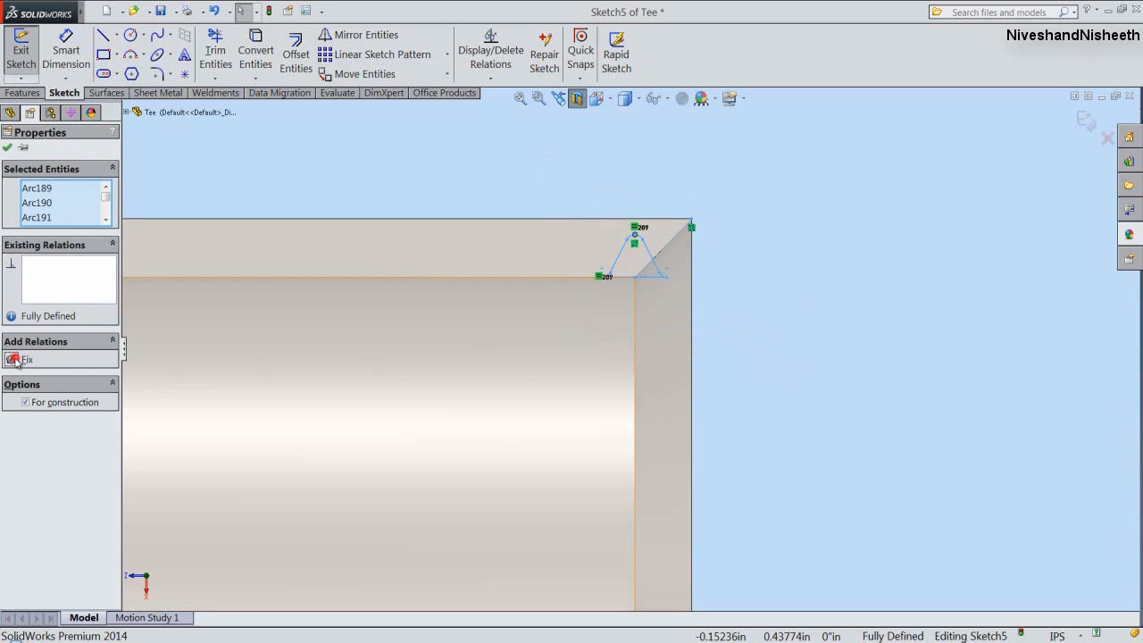
click(8, 148)
click(1085, 121)
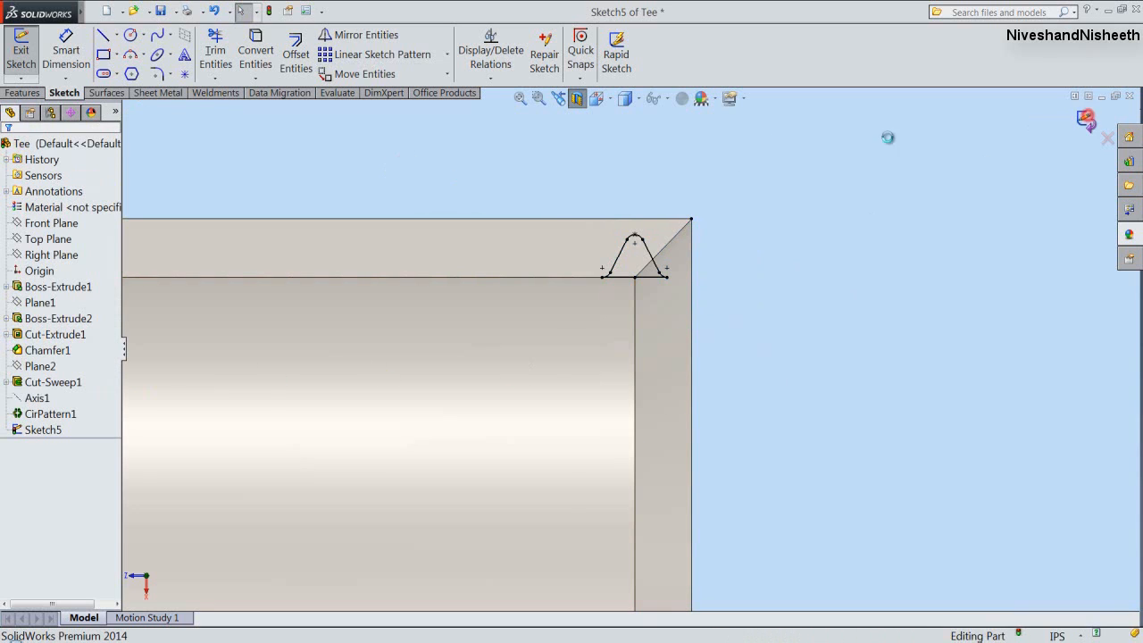
Turn off the section view and show the unthreaded end with its thread profile in isometric view.
click(601, 103)
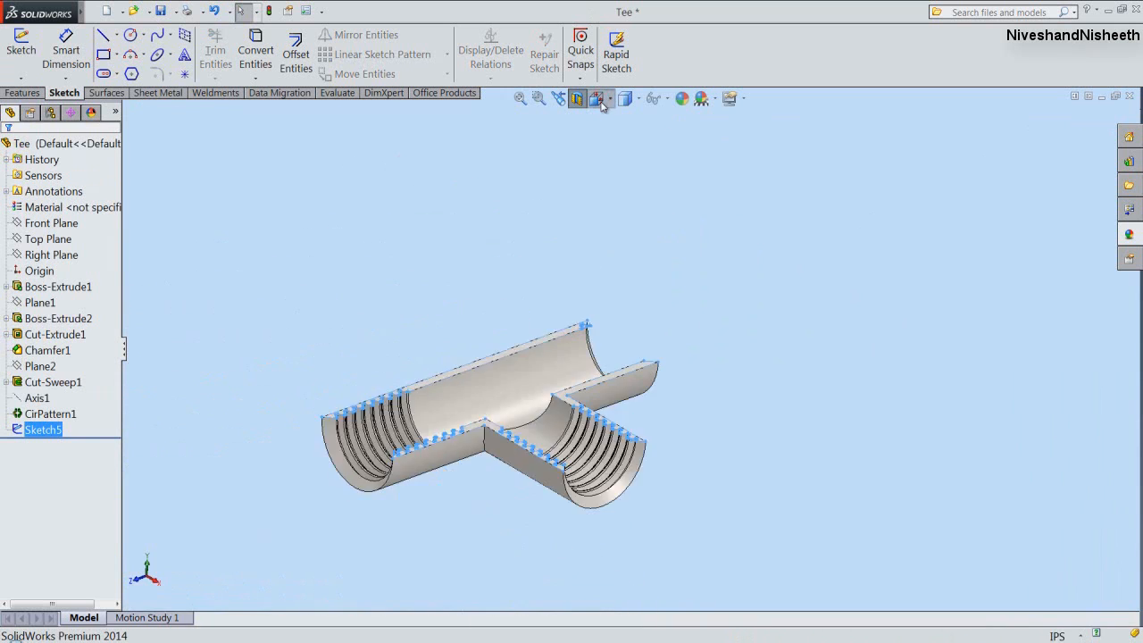
click(601, 103)
click(744, 283)
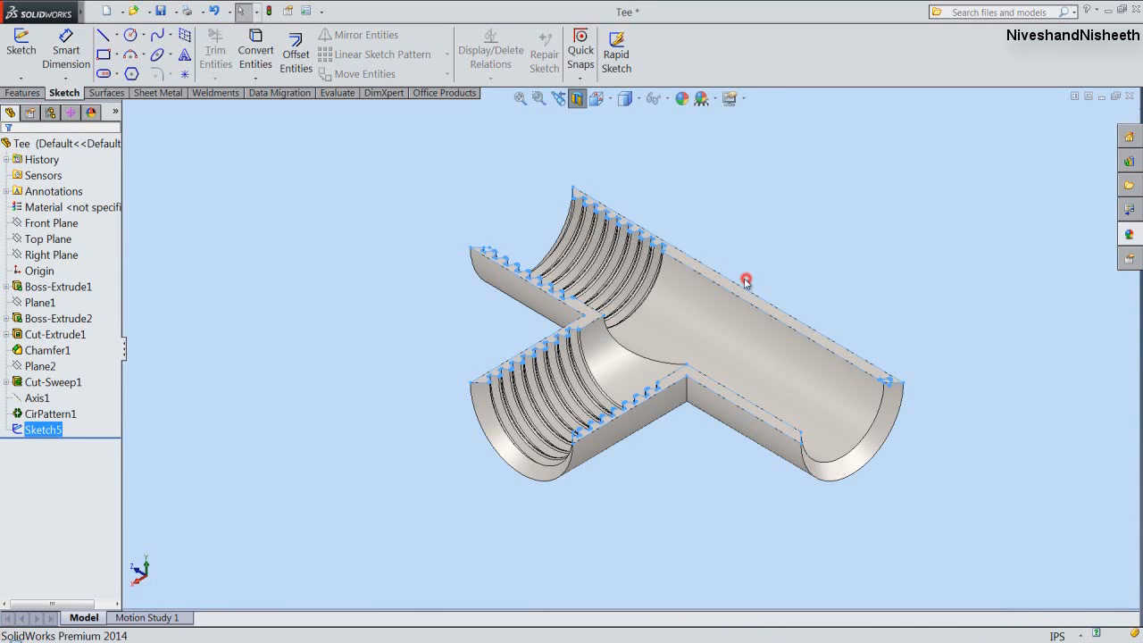
click(577, 99)
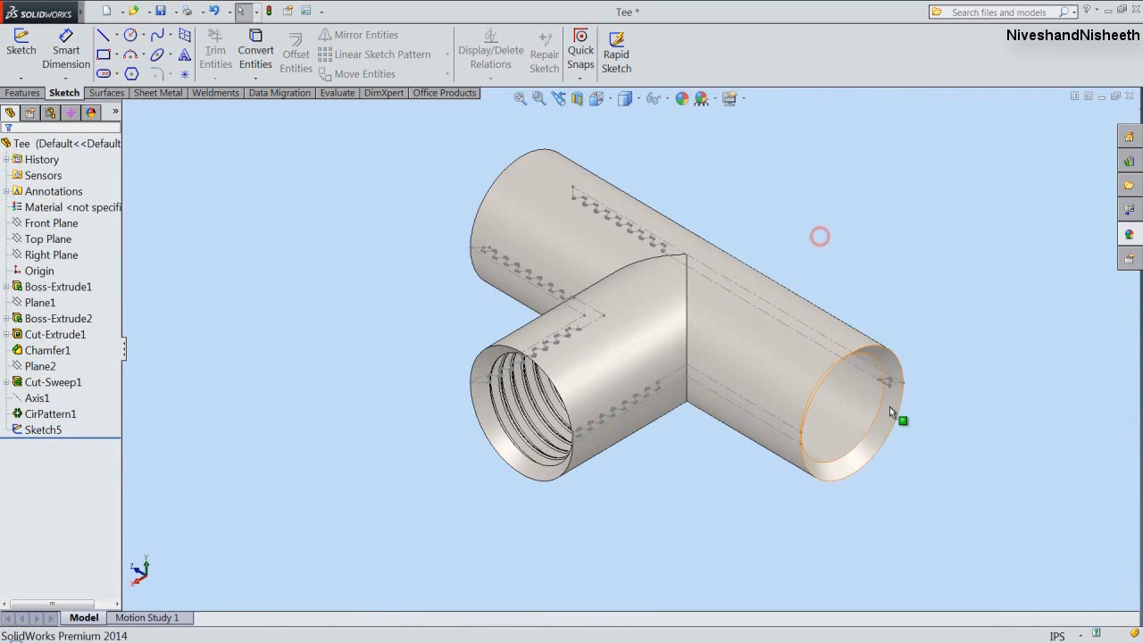
scroll(890, 409, down, 8)
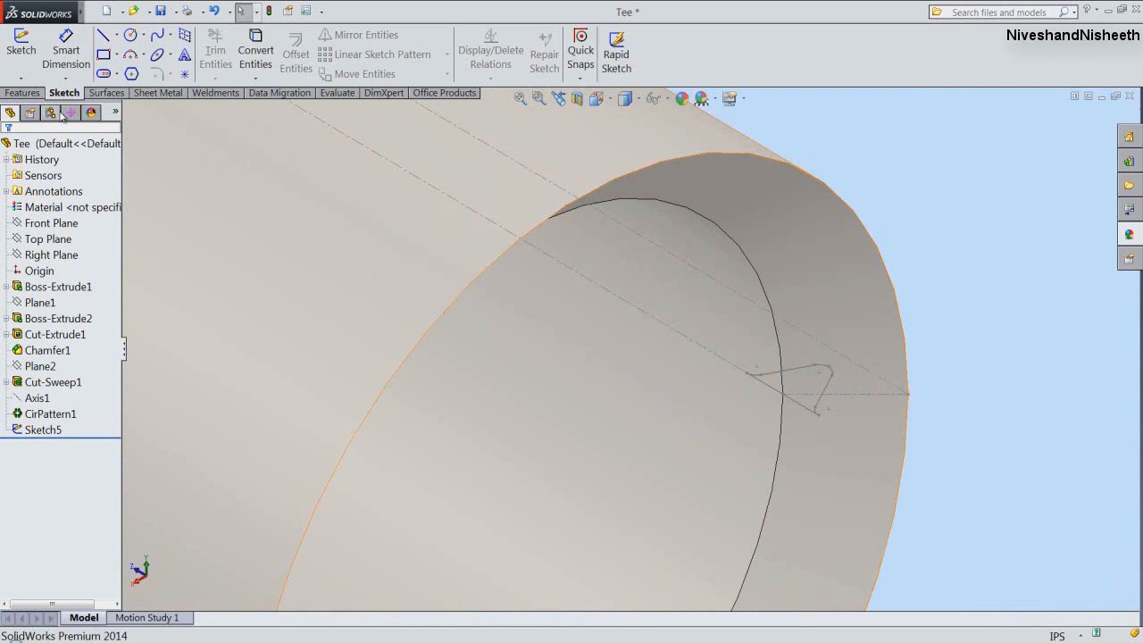
Create a reference plane through the thread profile's inner endpoint, perpendicular to the construction line along the bore.
click(22, 93)
click(646, 75)
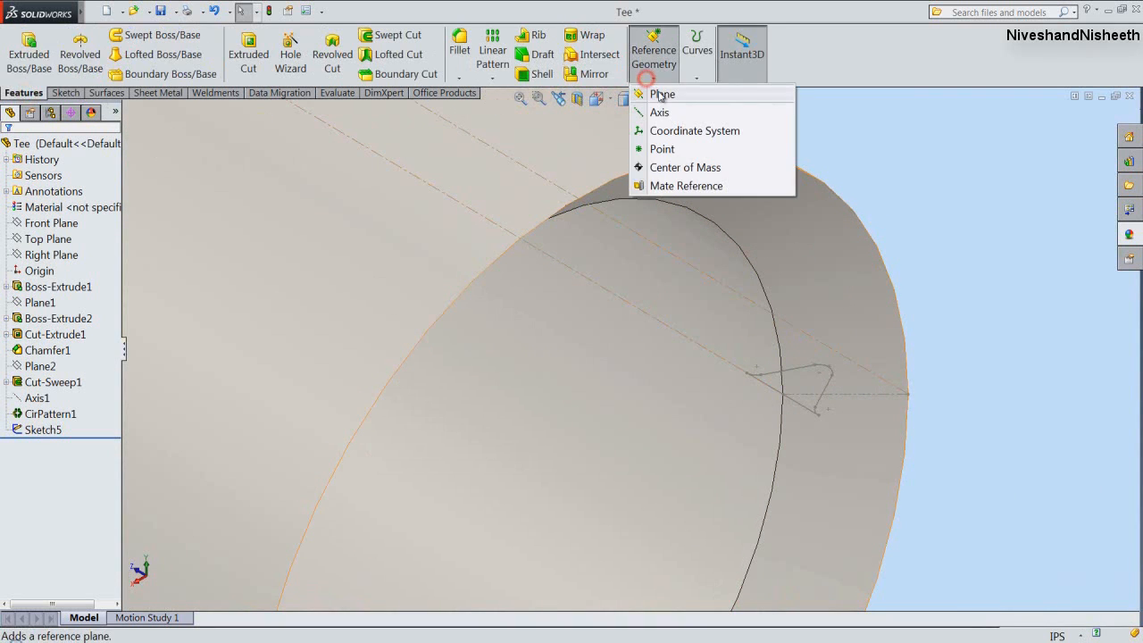
click(659, 94)
scroll(737, 386, down, 3)
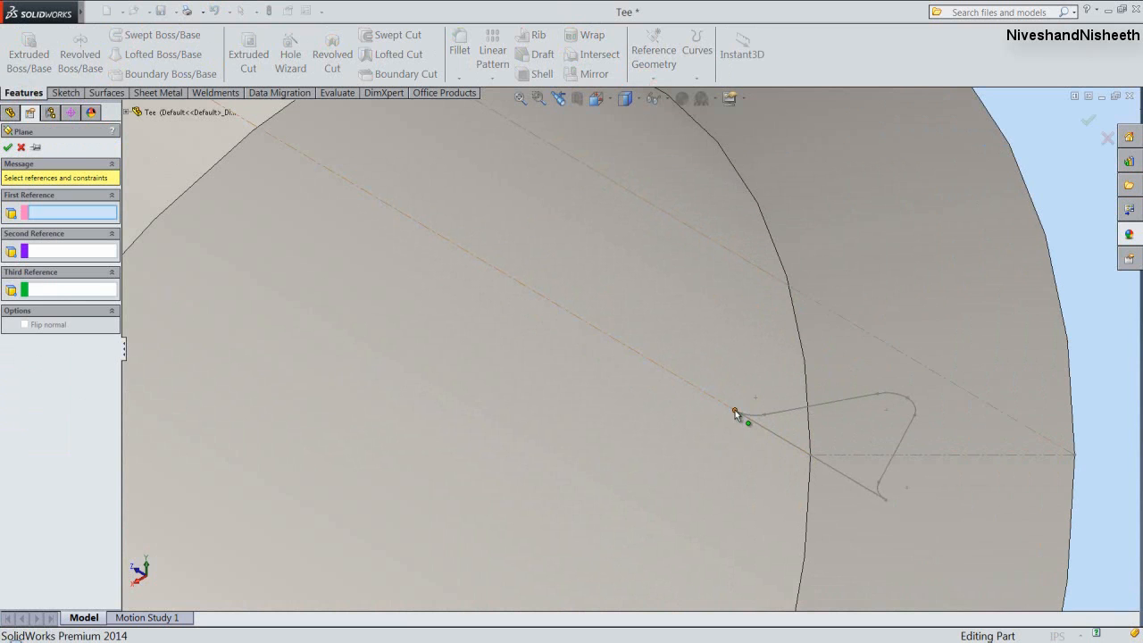
click(735, 410)
click(705, 394)
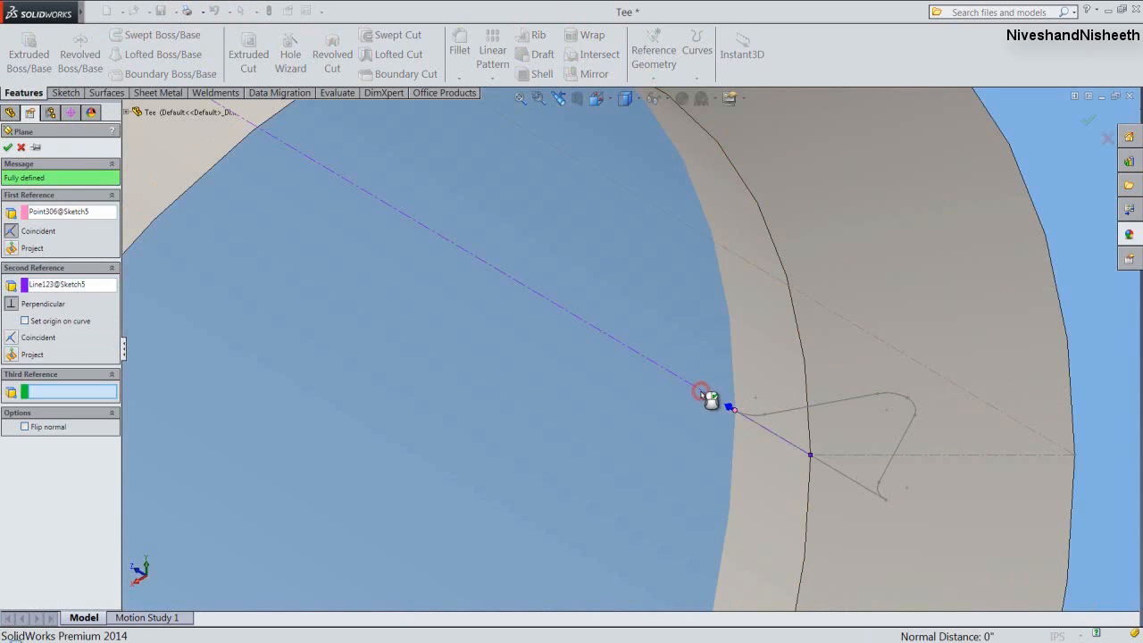
right_click(701, 393)
scroll(775, 382, up, 6)
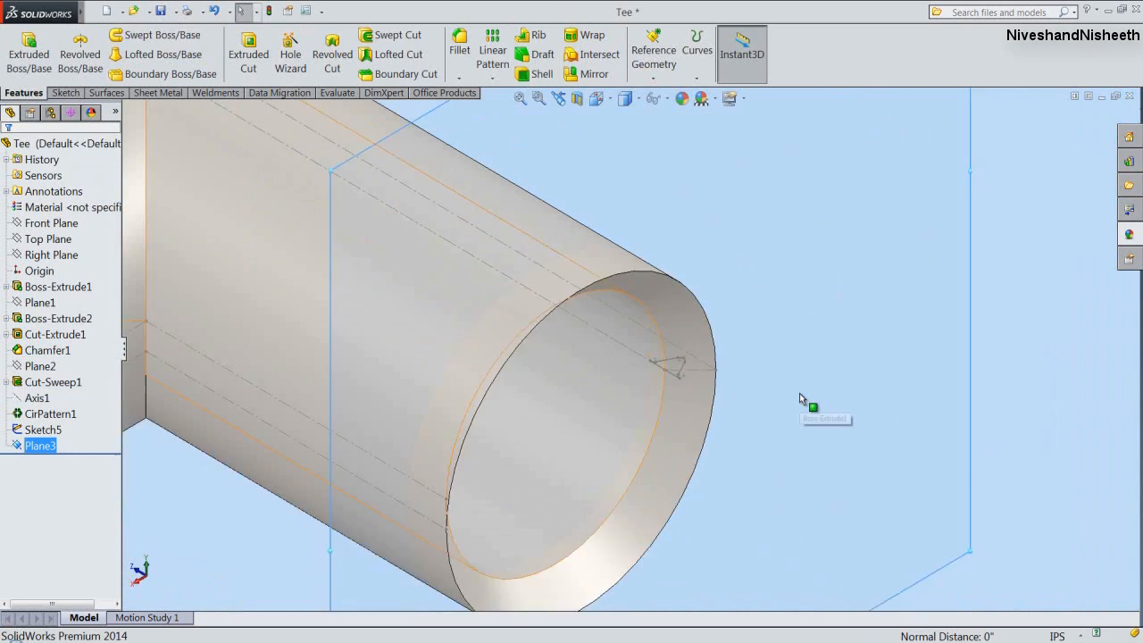
scroll(799, 393, up, 5)
click(907, 368)
Sketch a circle on the new plane, centred on the bore axis and passing through the thread profile's inner endpoint.
click(763, 310)
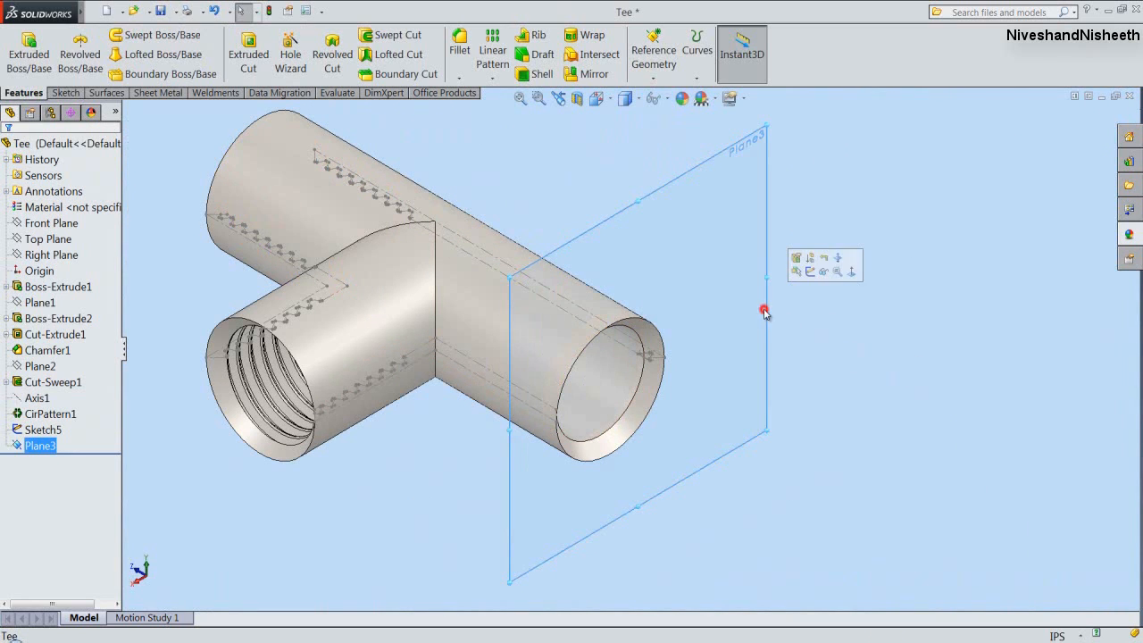
click(810, 271)
click(805, 353)
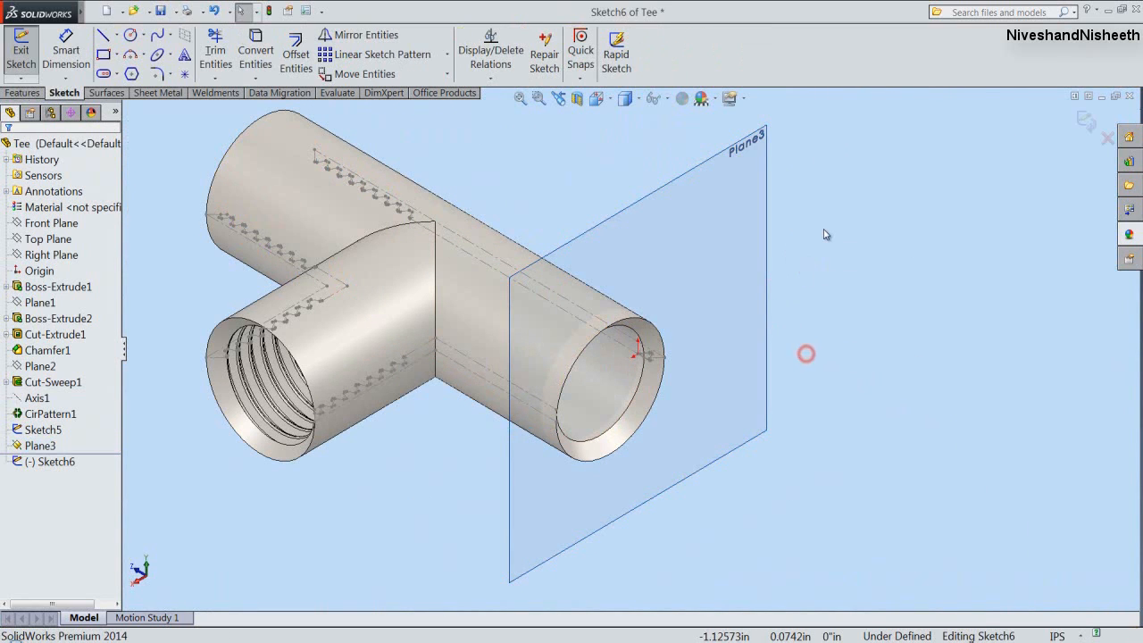
right_click(826, 234)
click(862, 271)
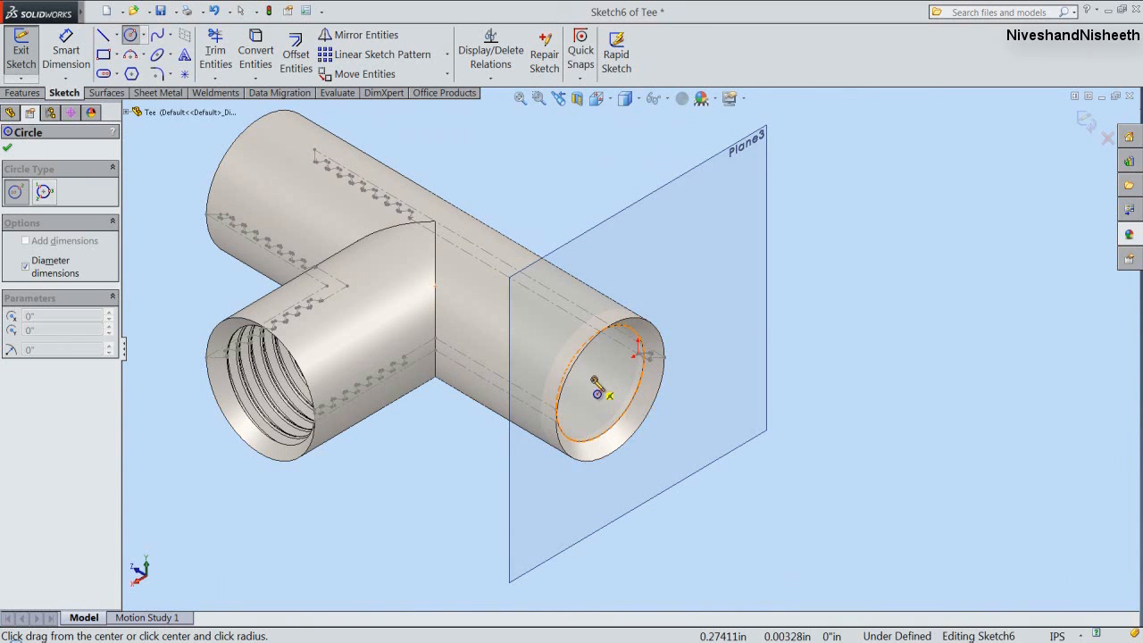
click(597, 386)
scroll(625, 321, down, 6)
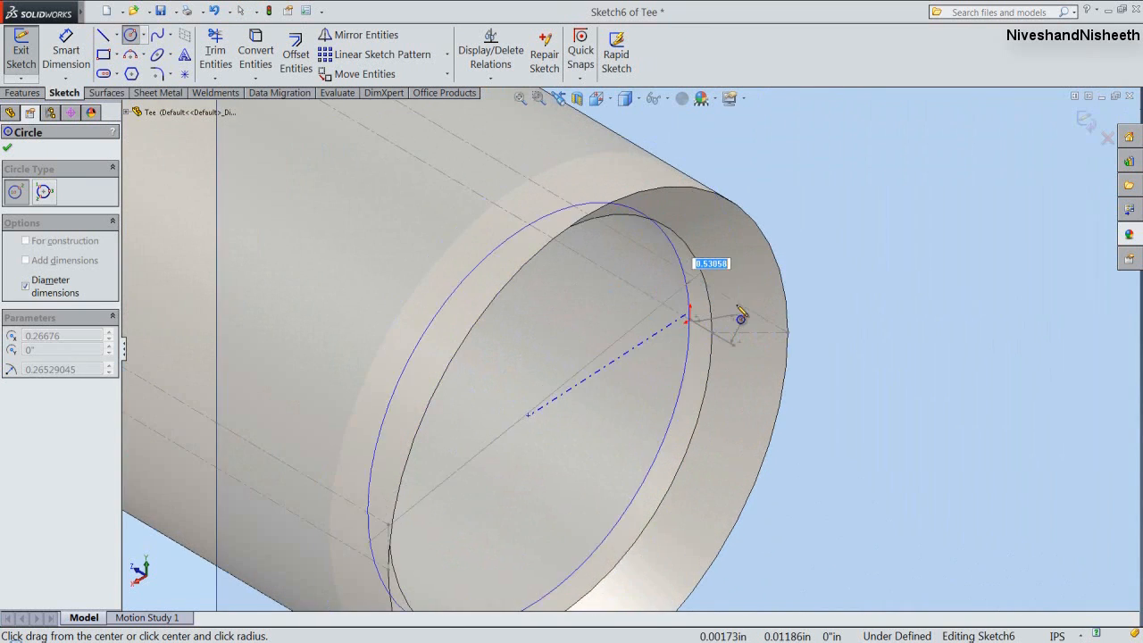
scroll(741, 317, down, 8)
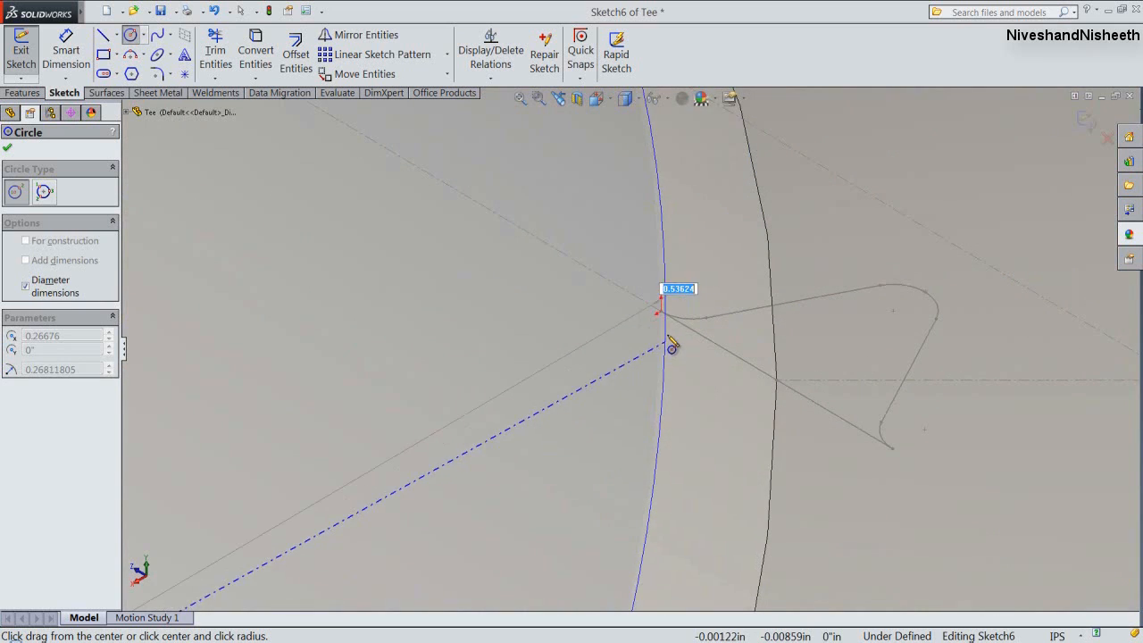
click(665, 323)
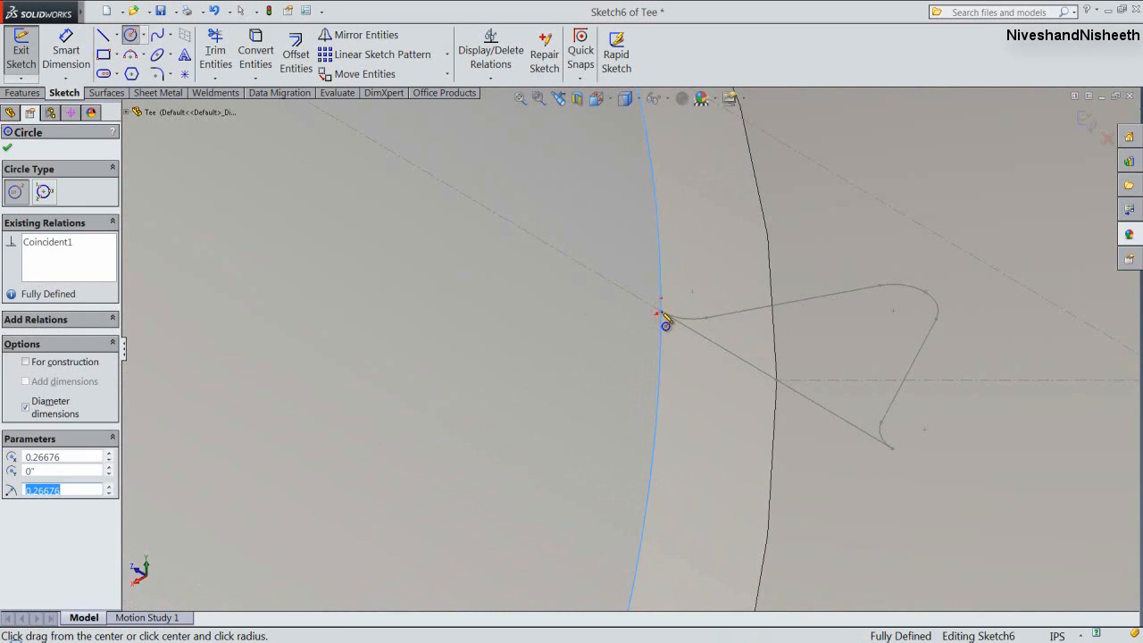
click(1093, 124)
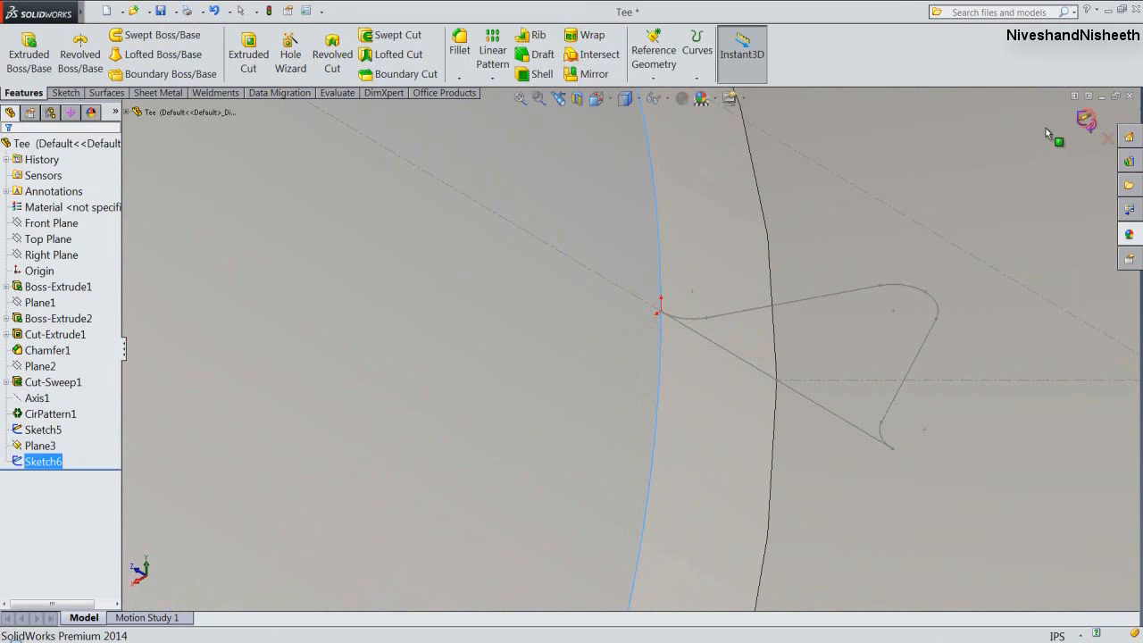
Fit the whole tee in view and hide the new reference plane.
click(521, 100)
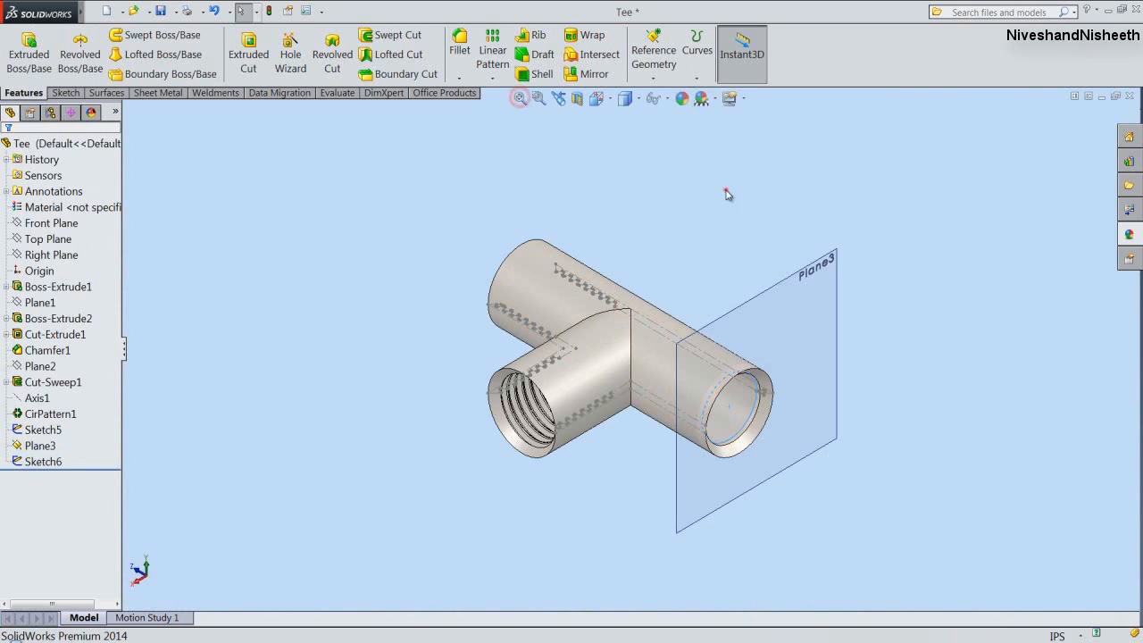
click(790, 270)
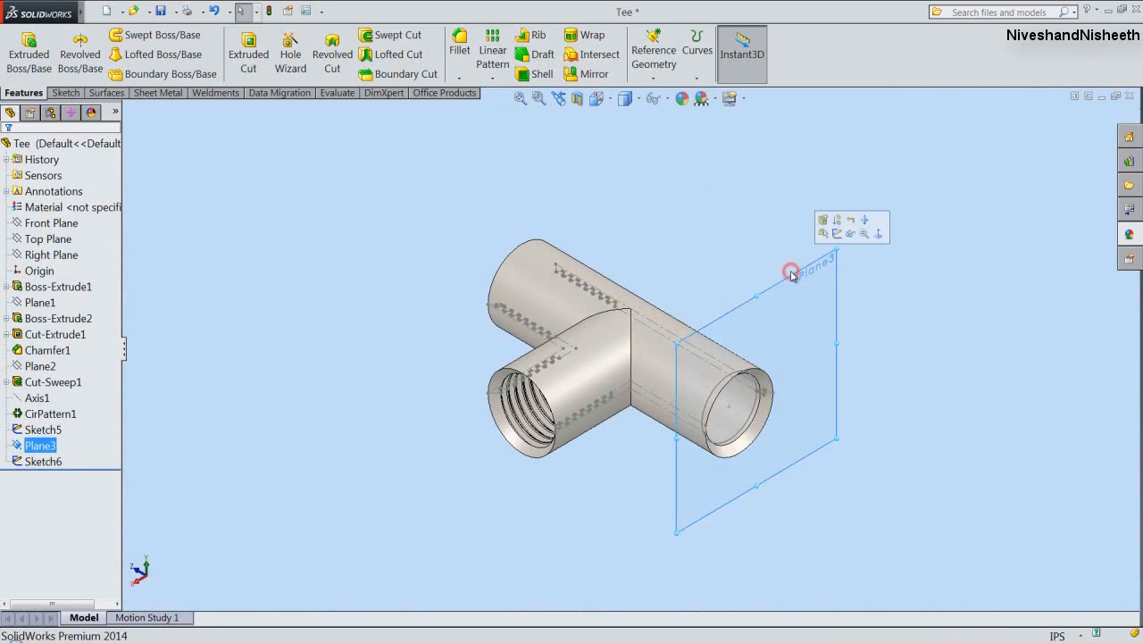
click(850, 235)
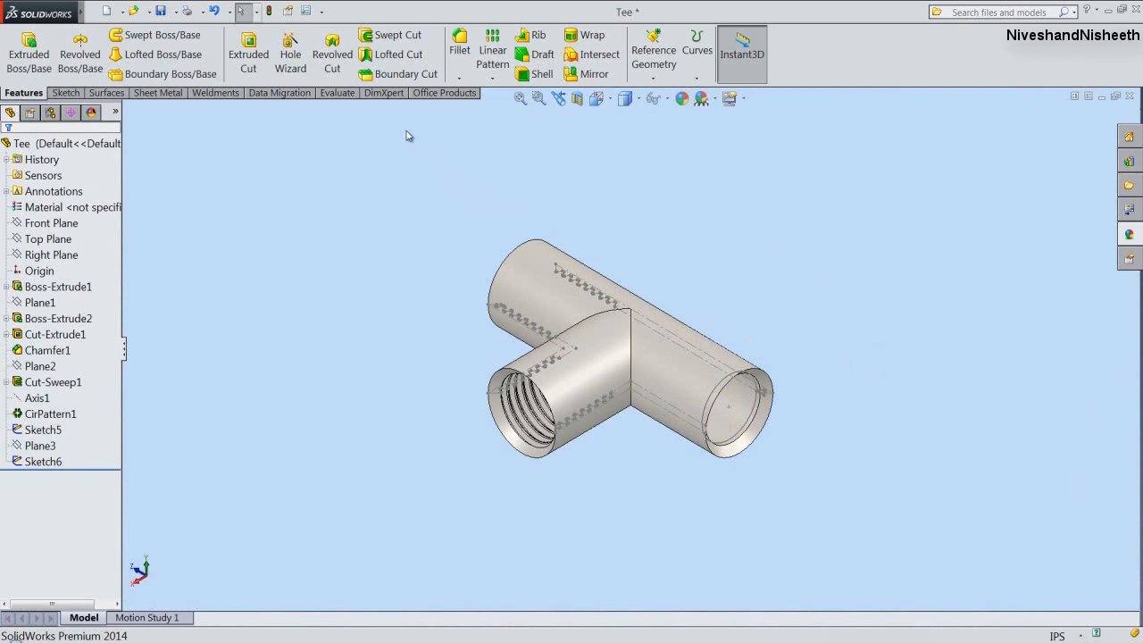
Create a clockwise helix from the circle, running into the bore with height 9/16", pitch 0.07242857 in and start angle 180°.
click(697, 75)
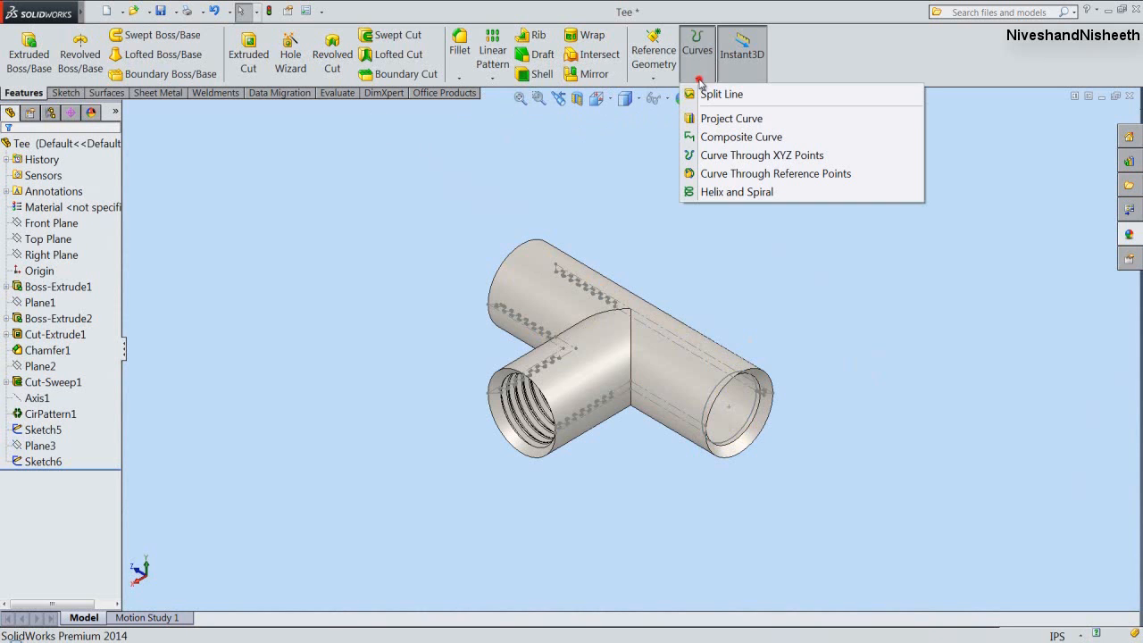
click(748, 191)
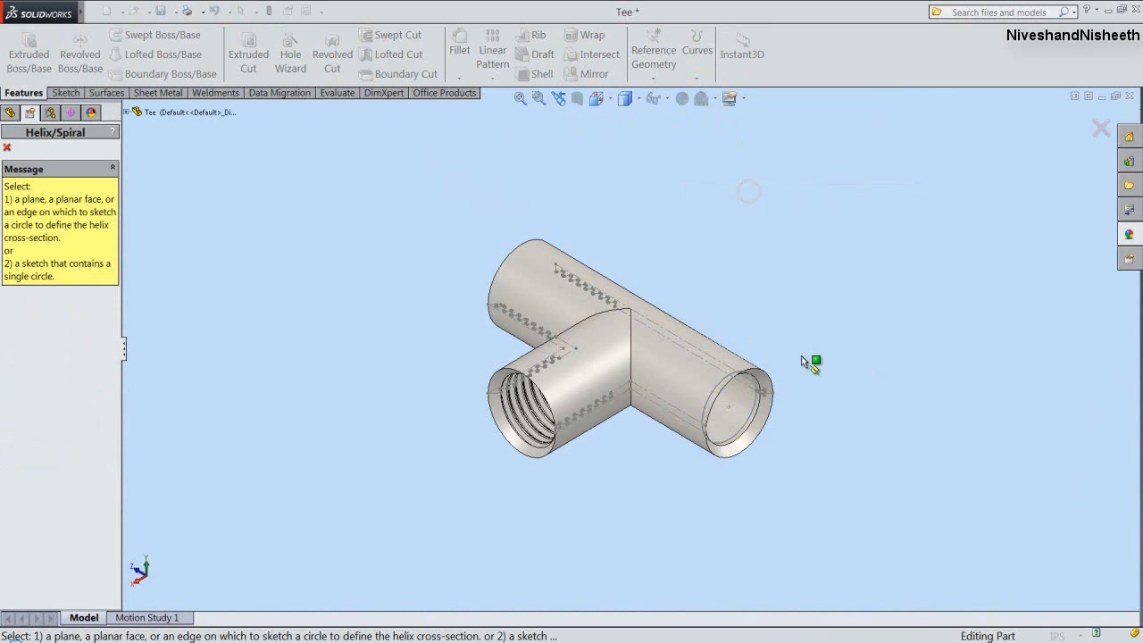
scroll(803, 357, down, 5)
click(618, 453)
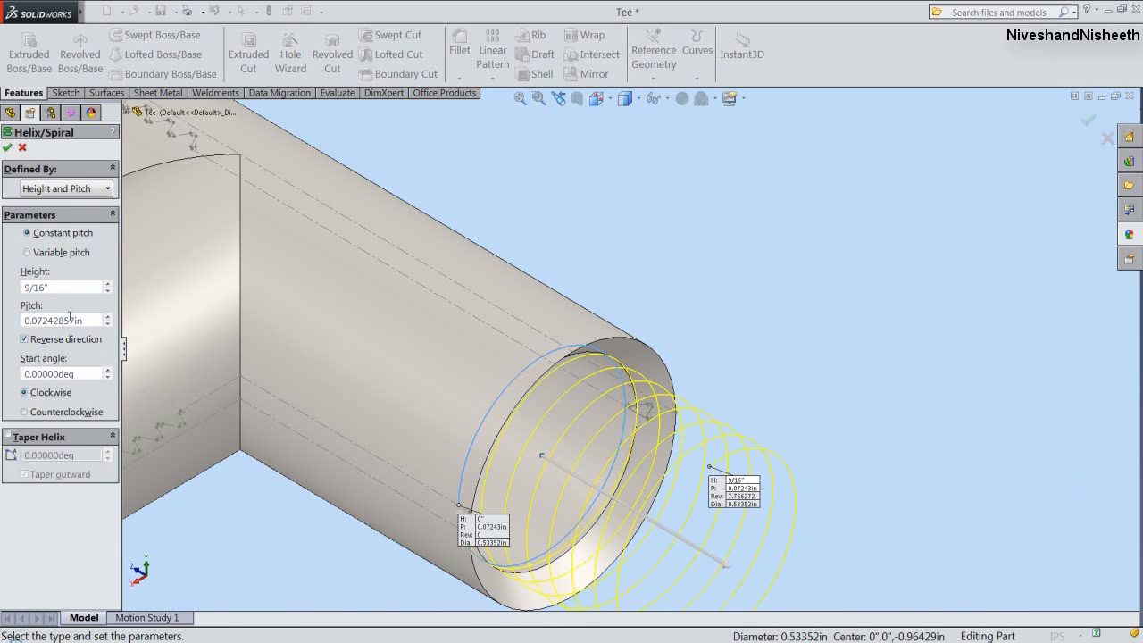
click(26, 339)
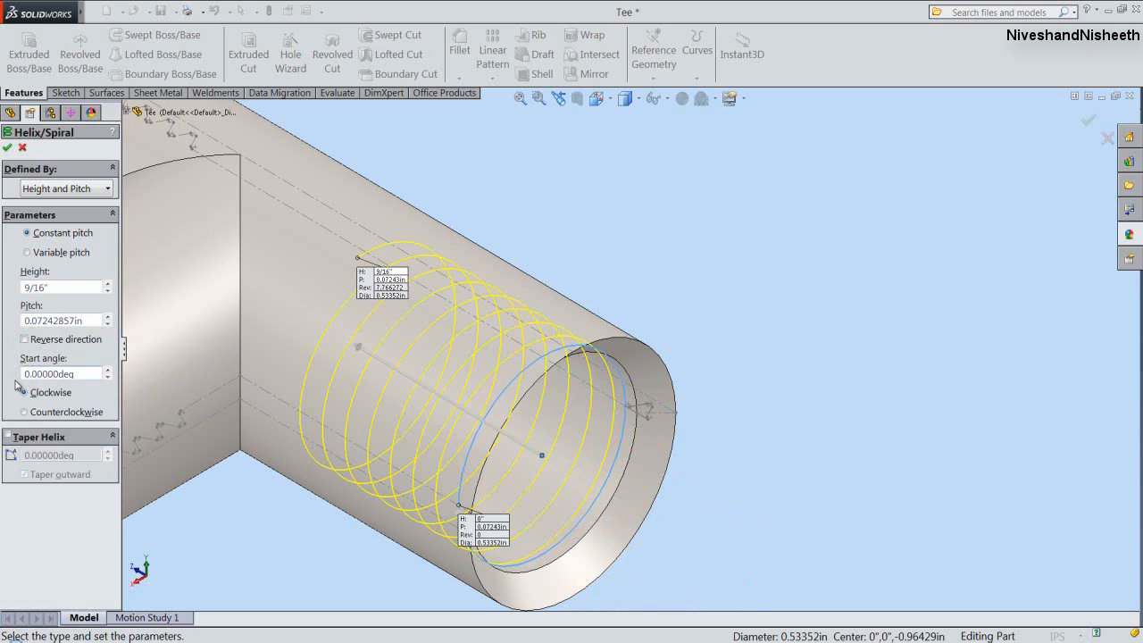
text(18)
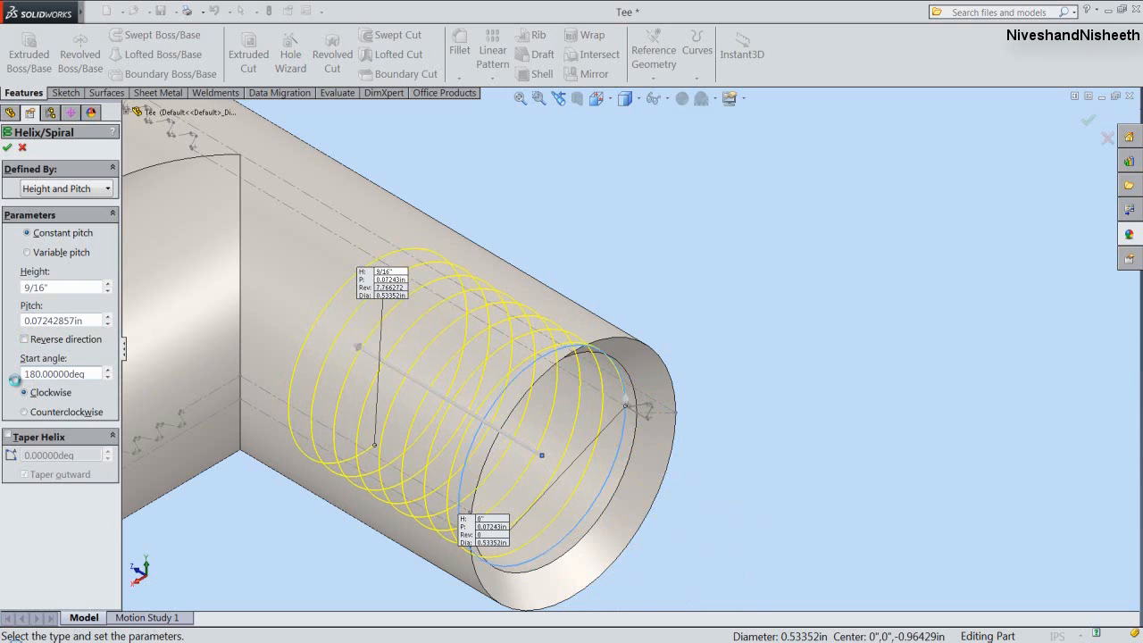
click(6, 146)
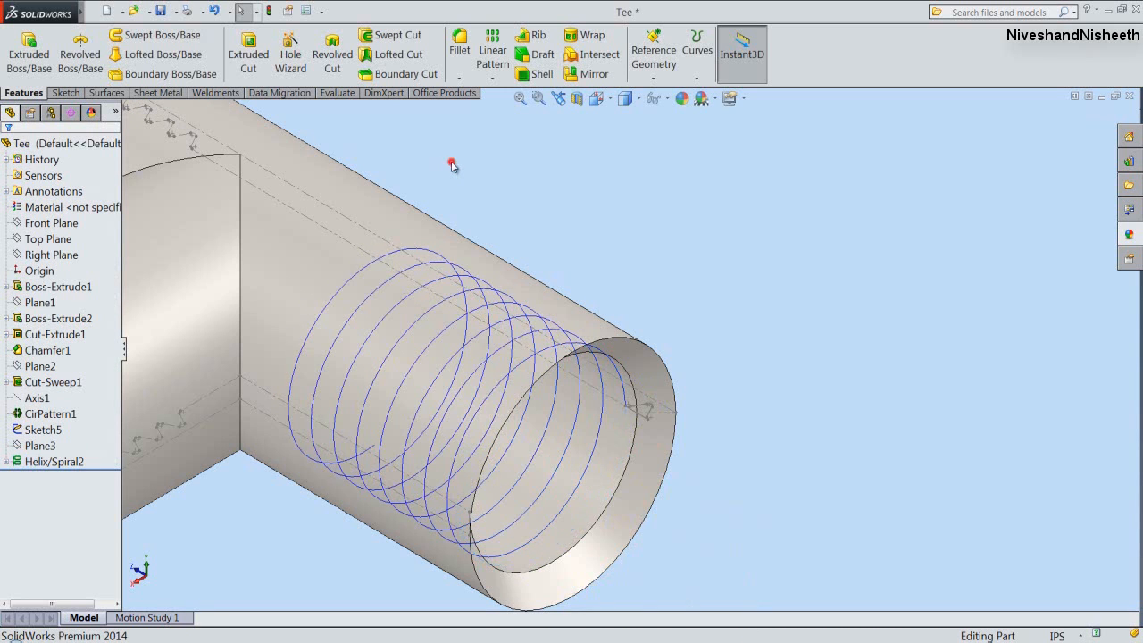
Cut the thread into the remaining end by sweeping the thread profile along the helix.
click(391, 34)
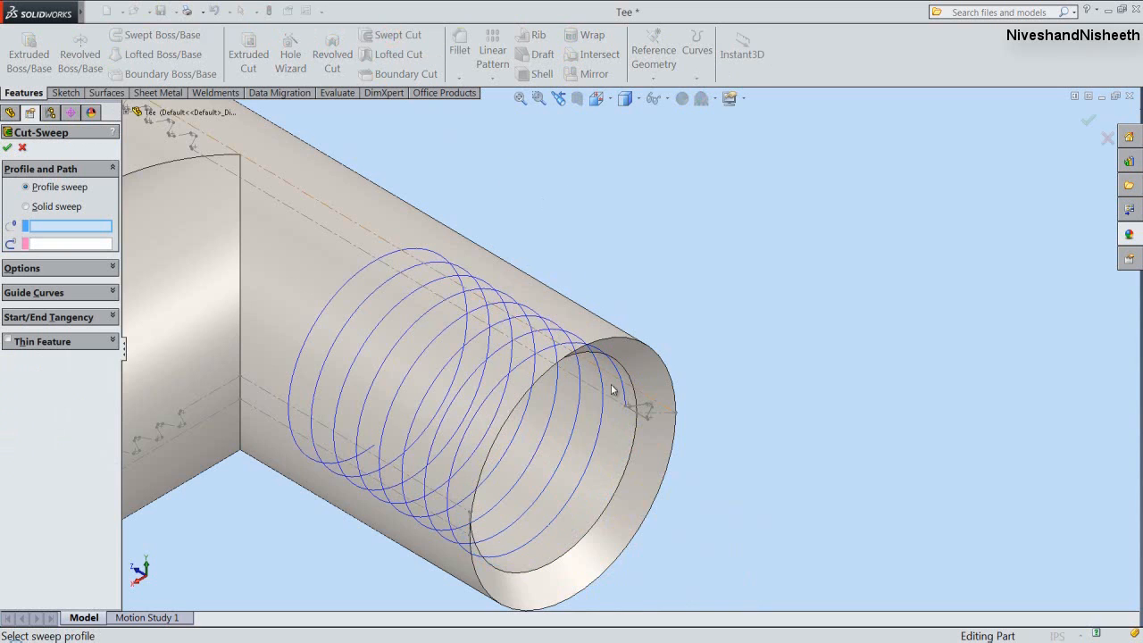
scroll(613, 389, down, 4)
click(693, 433)
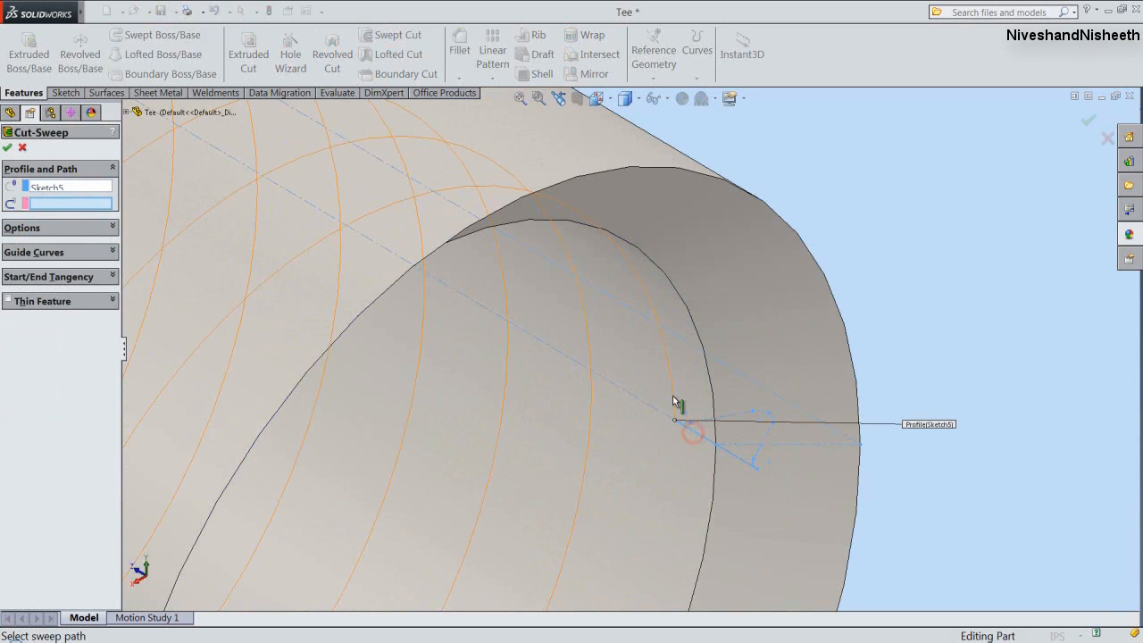
click(670, 396)
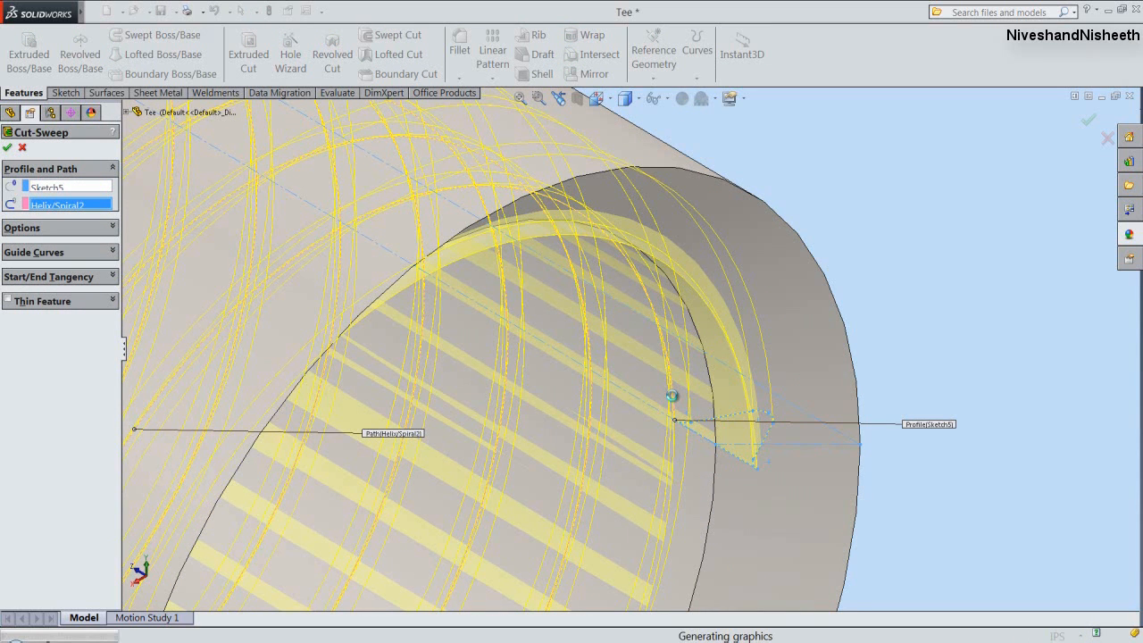
click(519, 100)
click(736, 205)
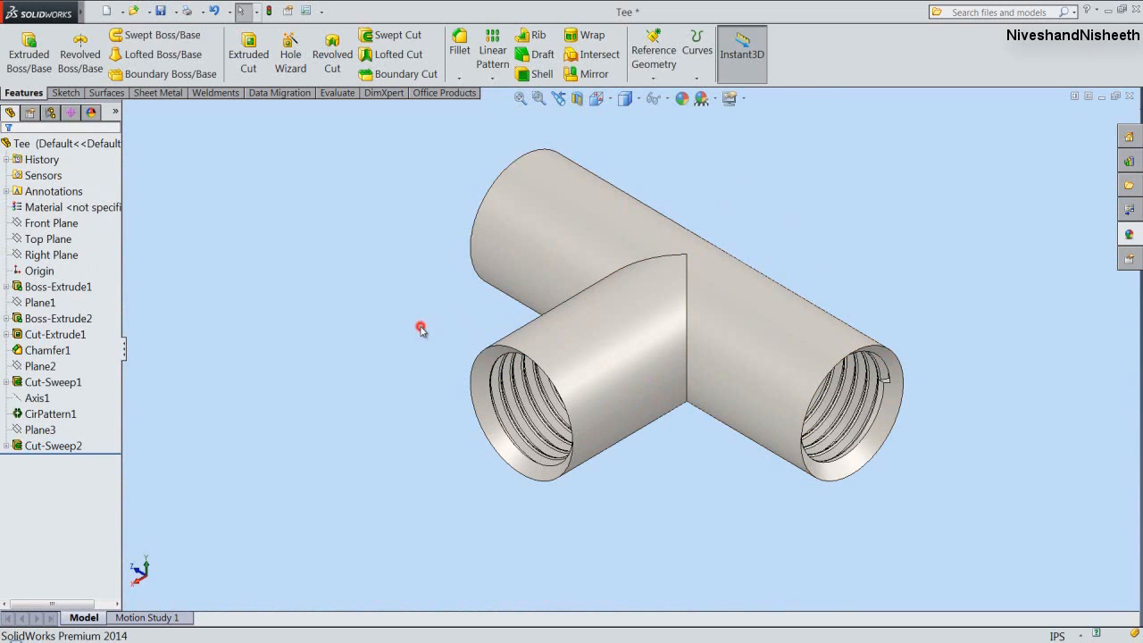
Examine the internal threads of all three ends in a section view on the Top Plane, and turn the section off.
click(577, 98)
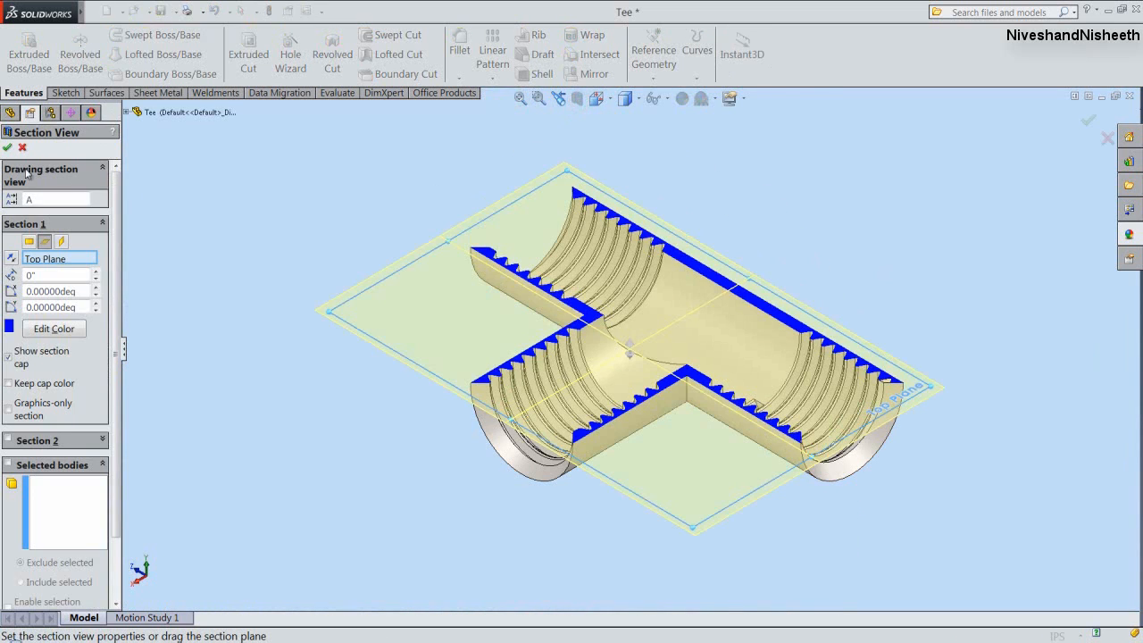
click(8, 148)
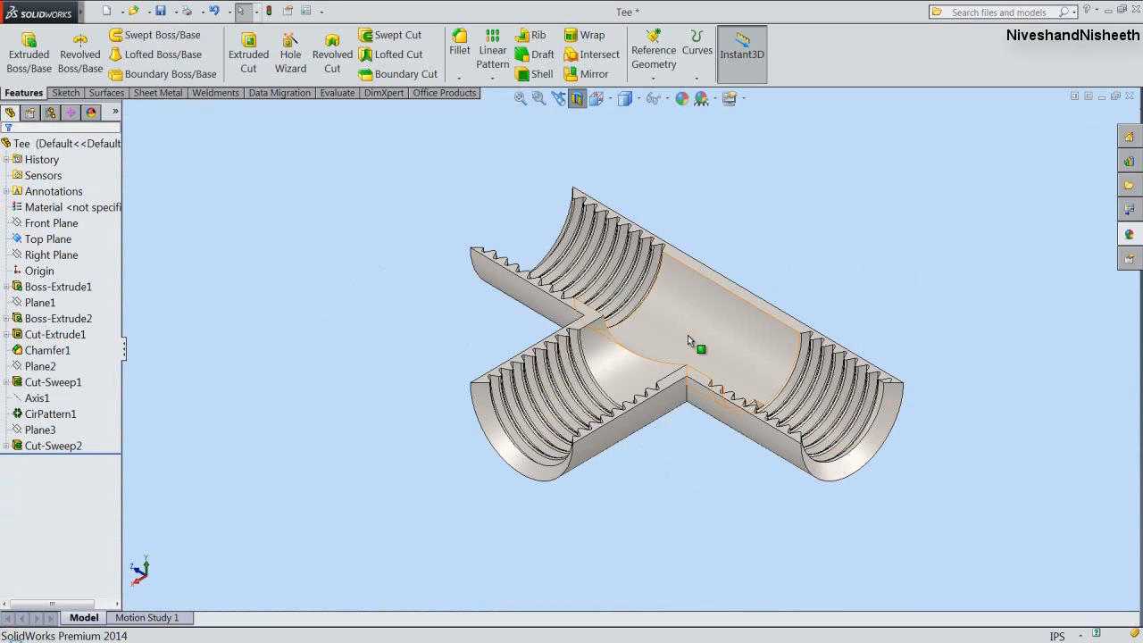
click(577, 98)
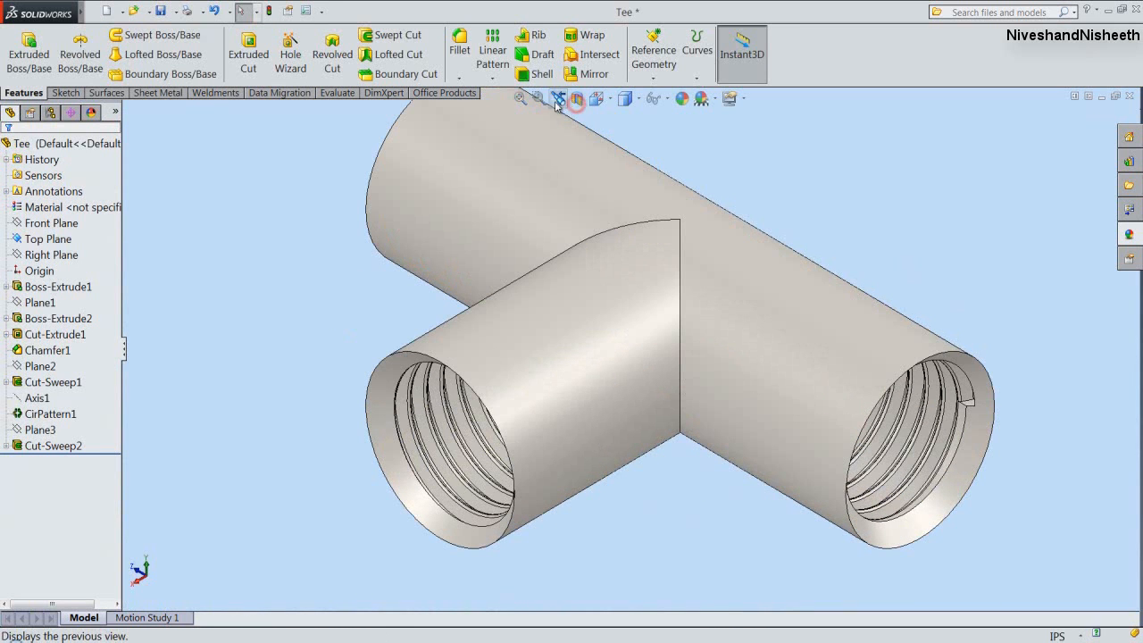
Orient the finished tee to the standard isometric view, save the part and close it.
click(596, 98)
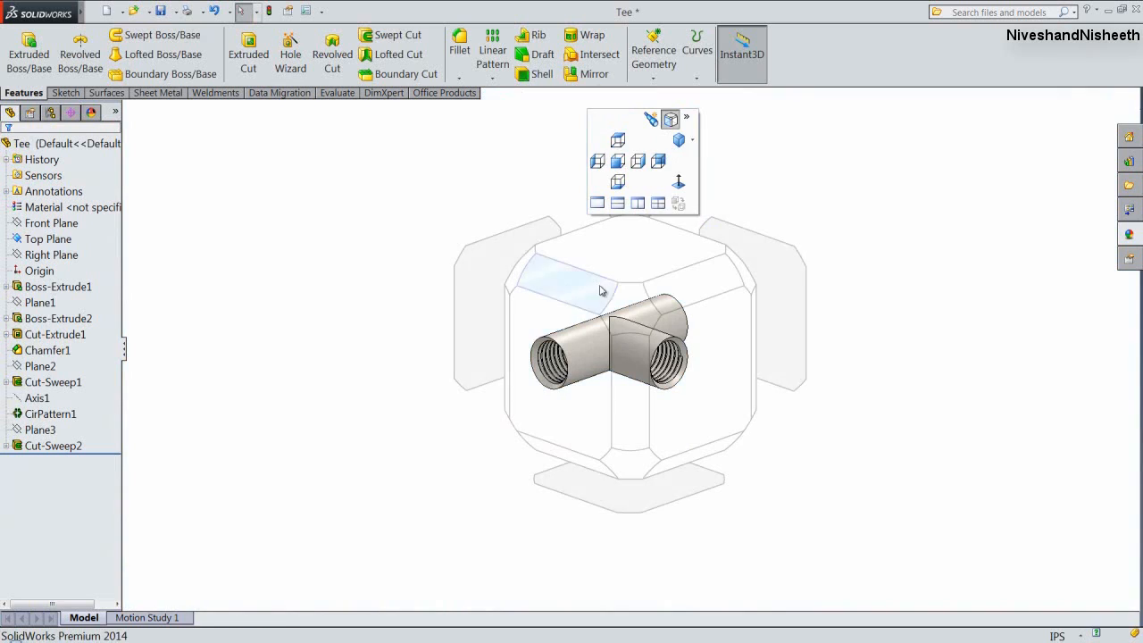
click(620, 305)
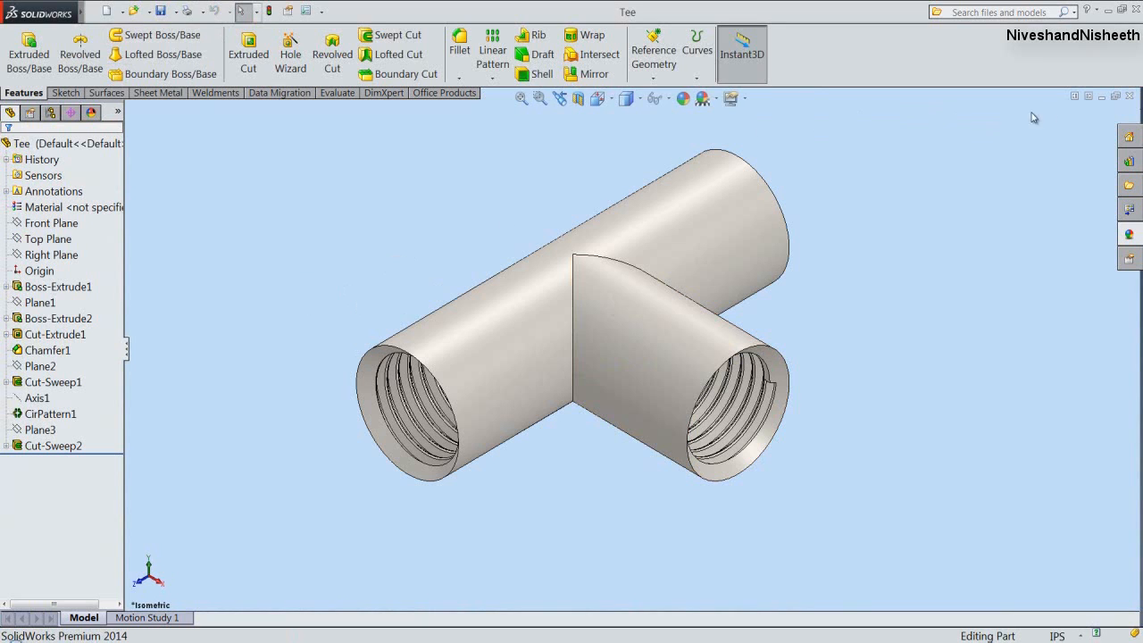
click(1129, 96)
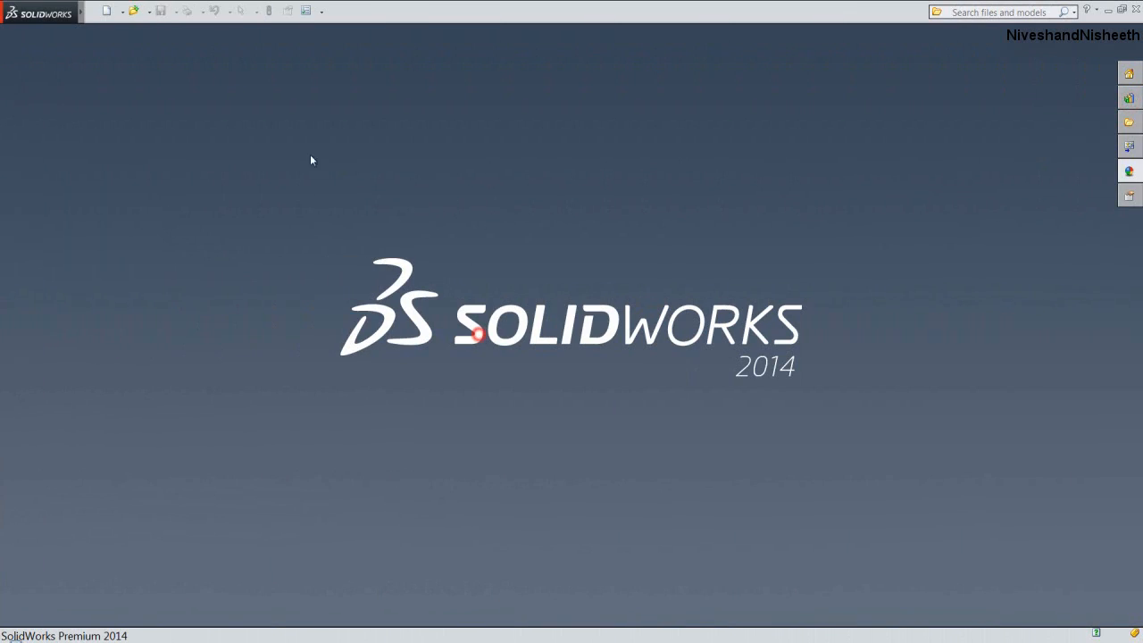
Create a new part from the custom part template and open a sketch on the Top Plane.
click(110, 12)
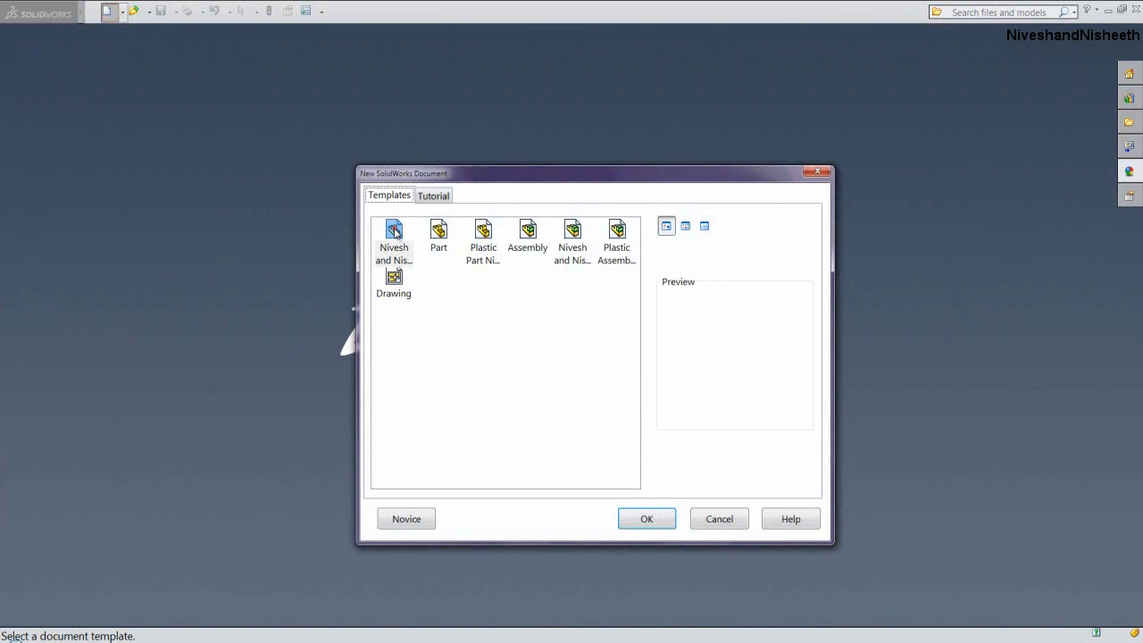
double_click(394, 231)
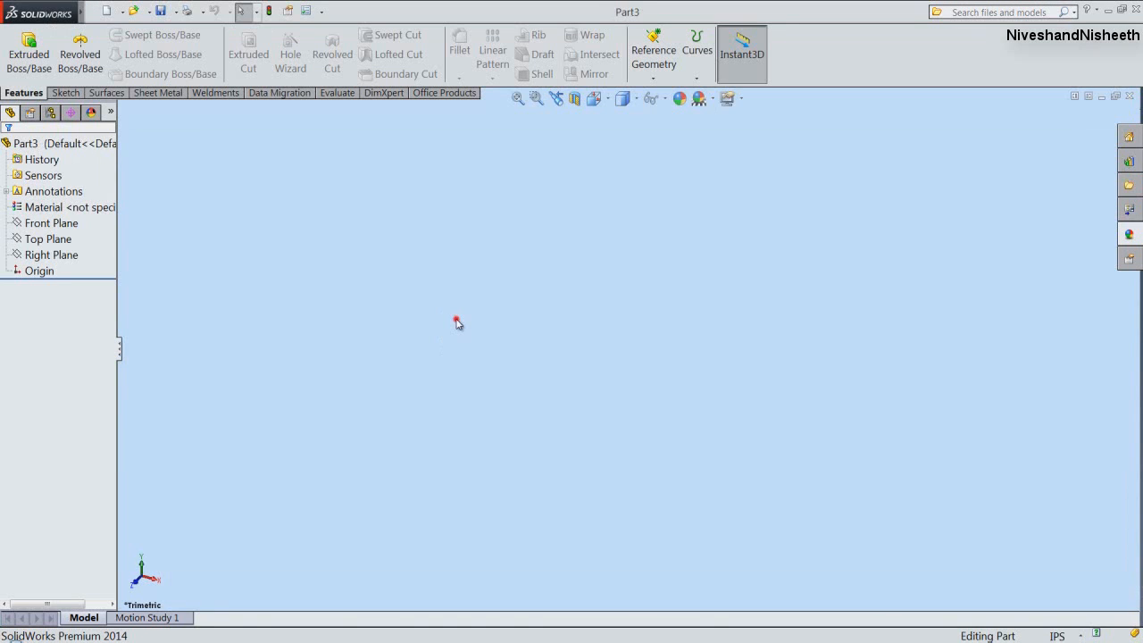
click(65, 239)
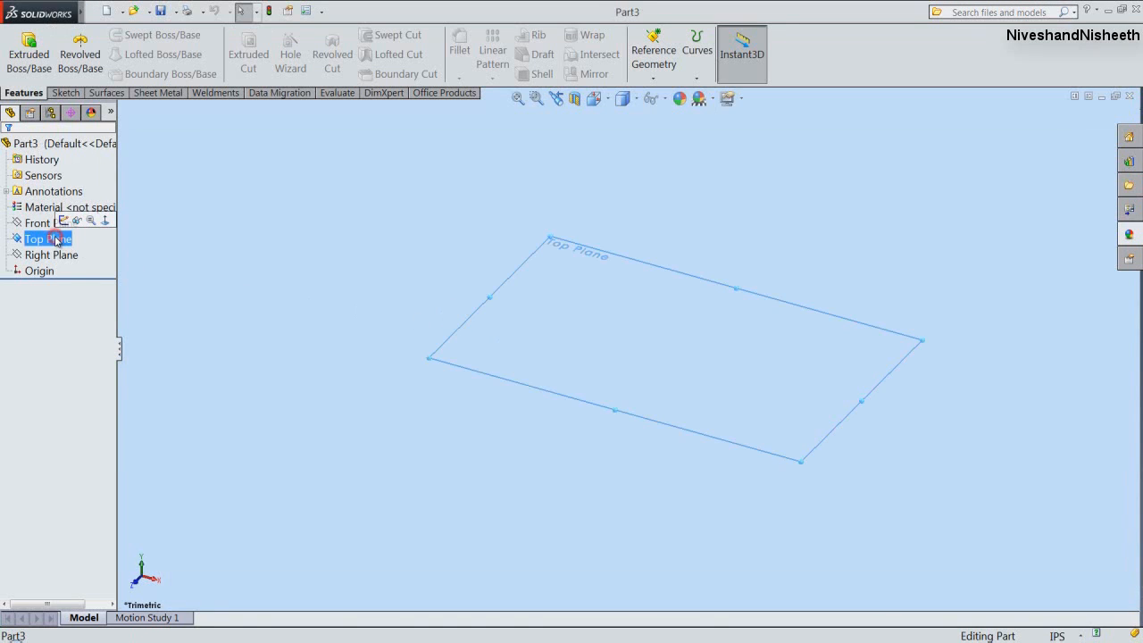
click(67, 223)
Draw a 1 in vertical line downward from the origin and end the line chain.
right_click(348, 208)
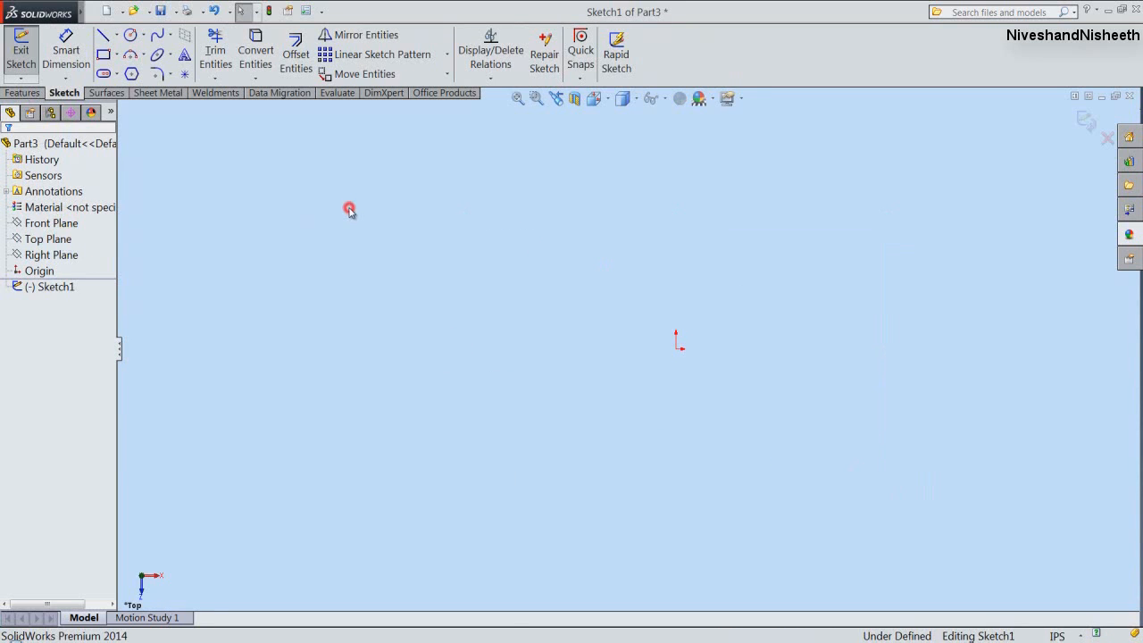
click(380, 157)
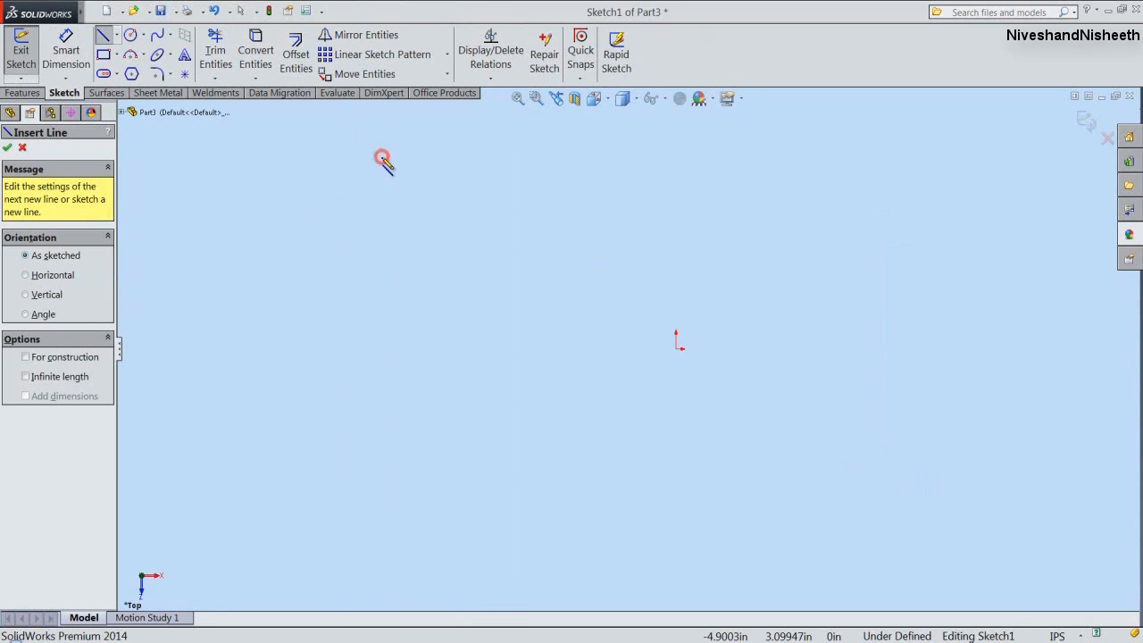
click(677, 349)
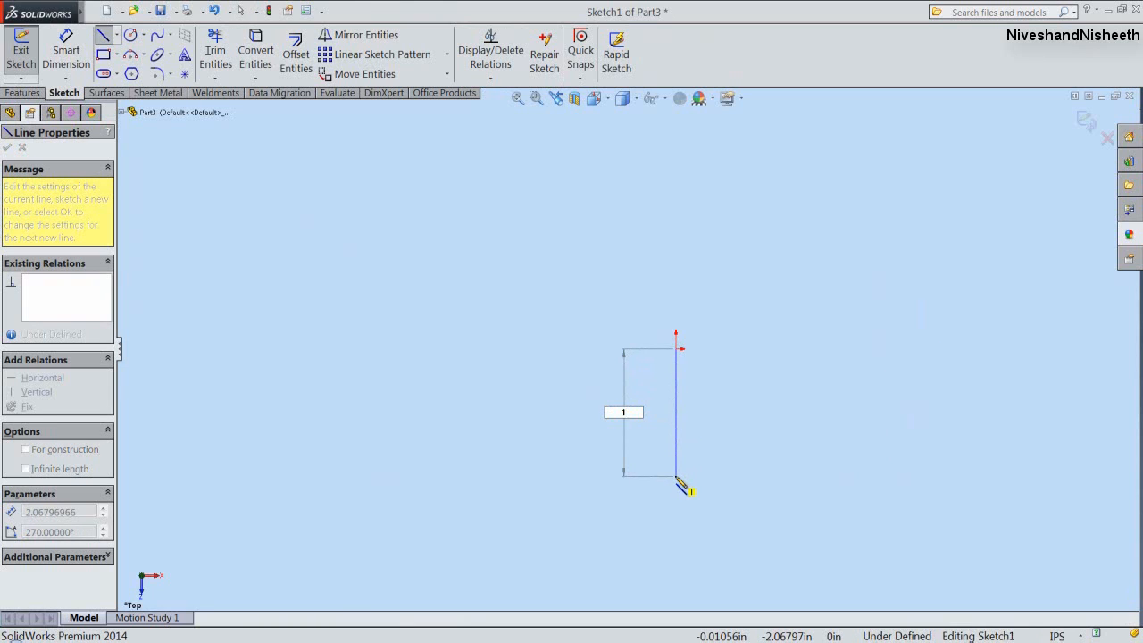
text(1)
key(Return)
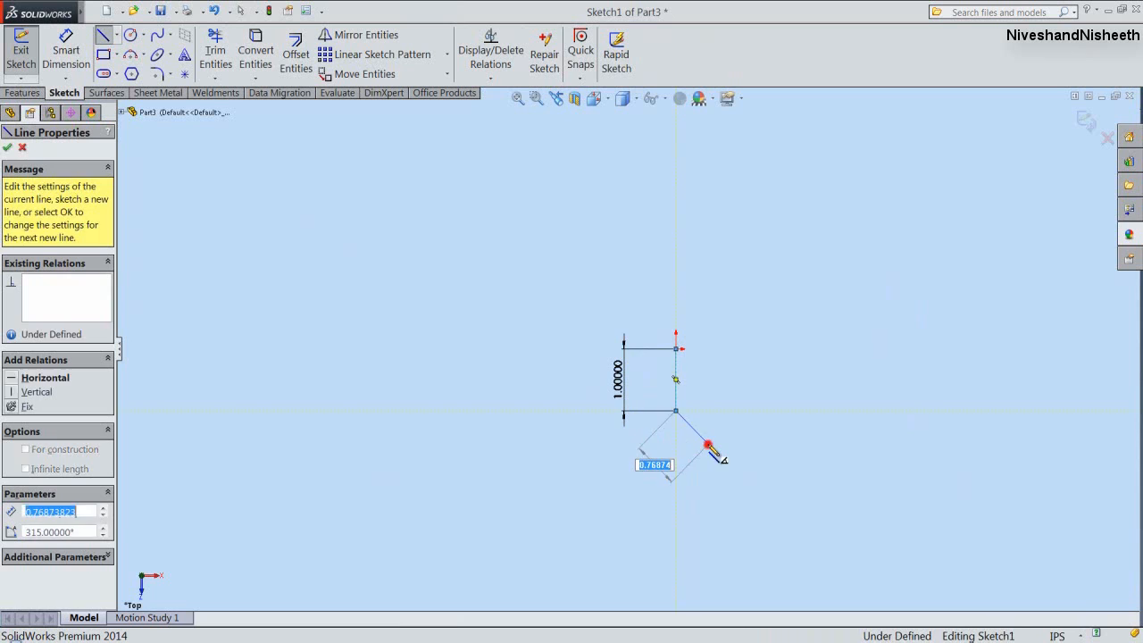
double_click(708, 445)
Draw a horizontal line rightward from the origin and dimension its length with an equation linking it to the vertical line's dimension, ="D1@Sketch1".
click(676, 348)
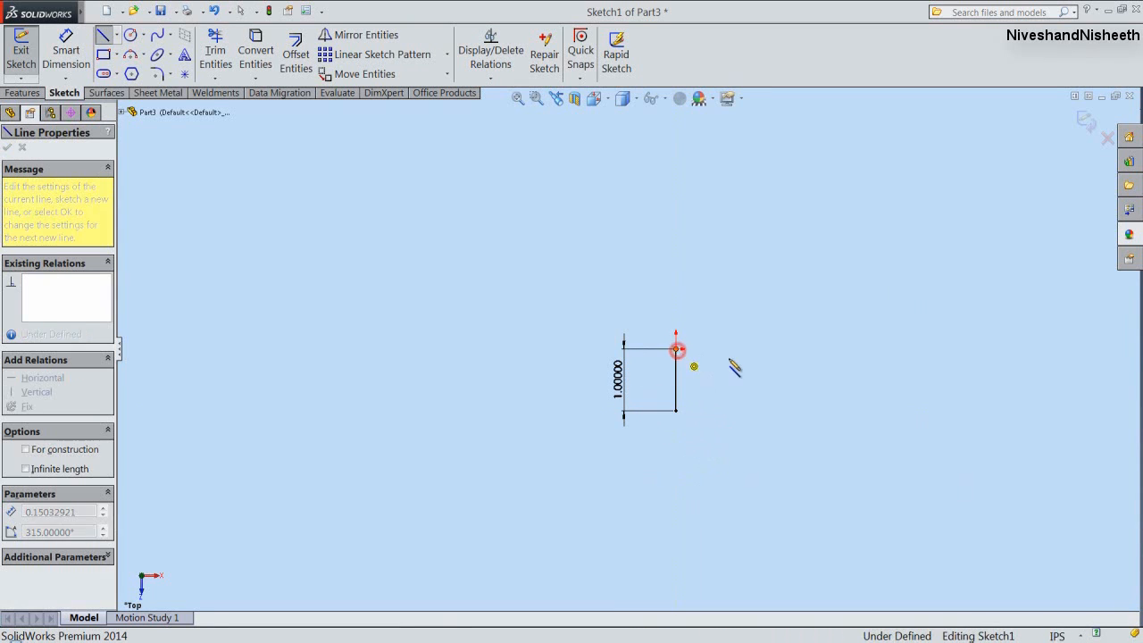
click(750, 349)
right_click(750, 349)
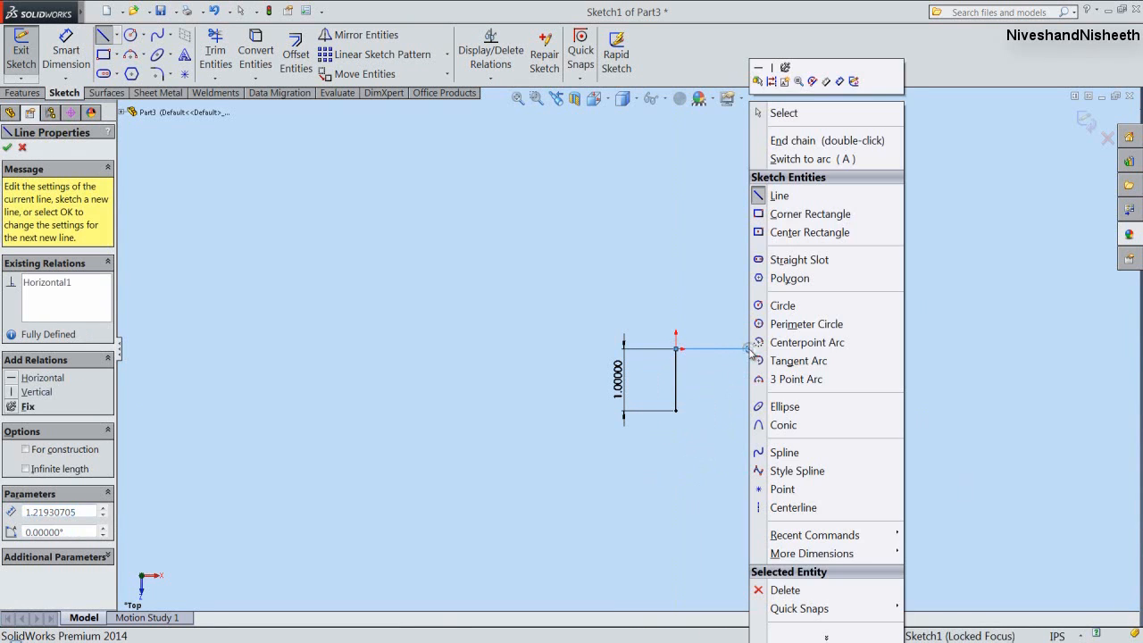
click(839, 78)
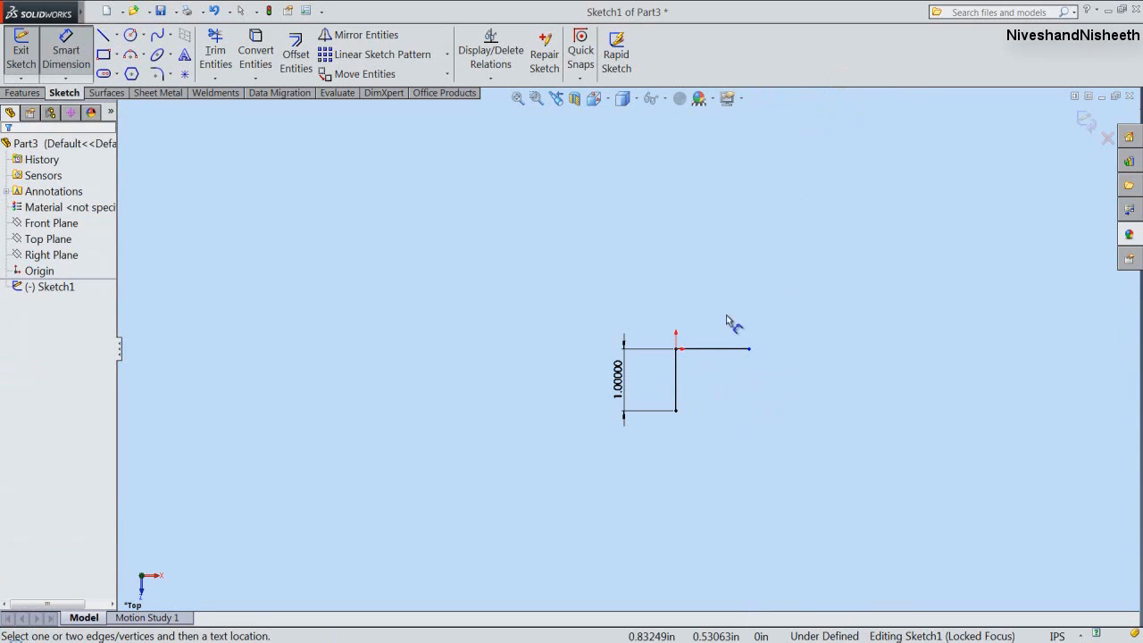
click(714, 349)
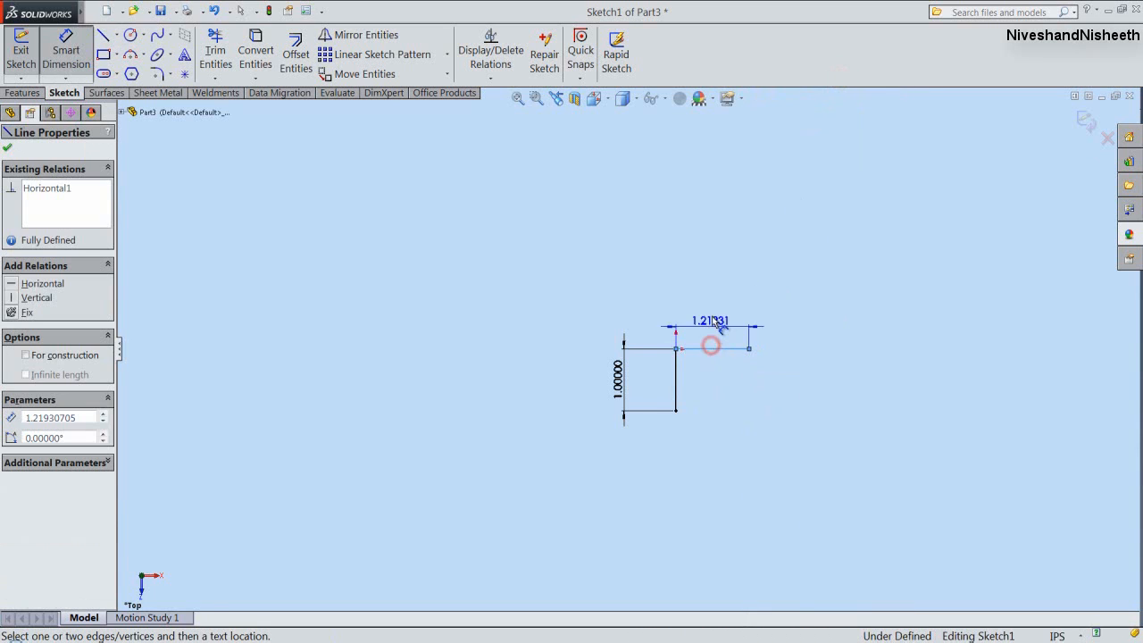
click(713, 319)
text(=)
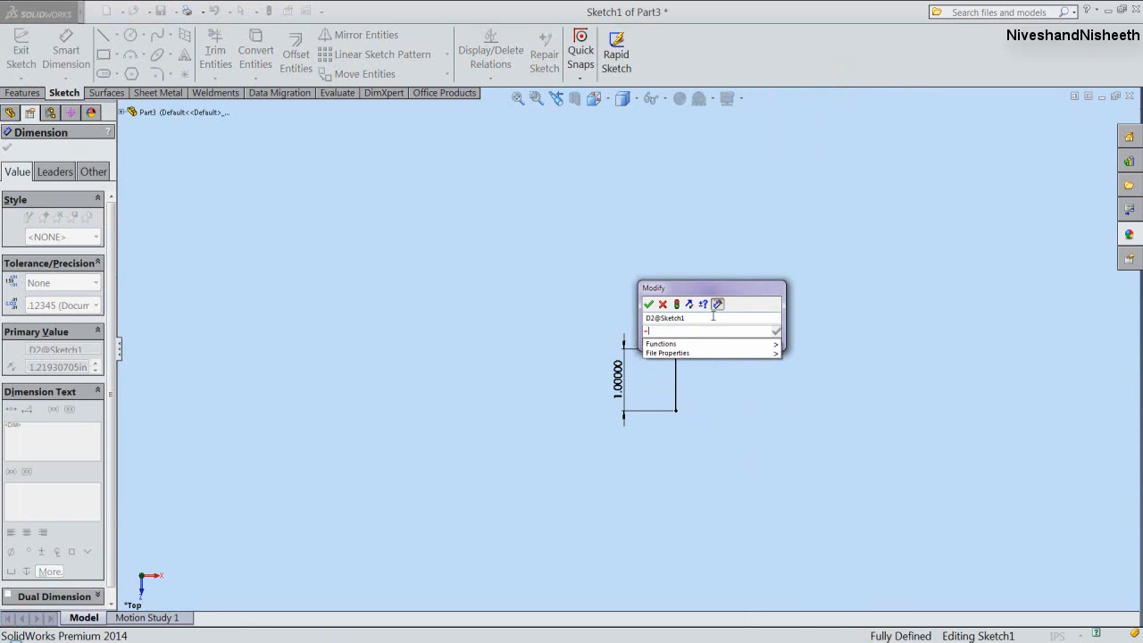
click(623, 371)
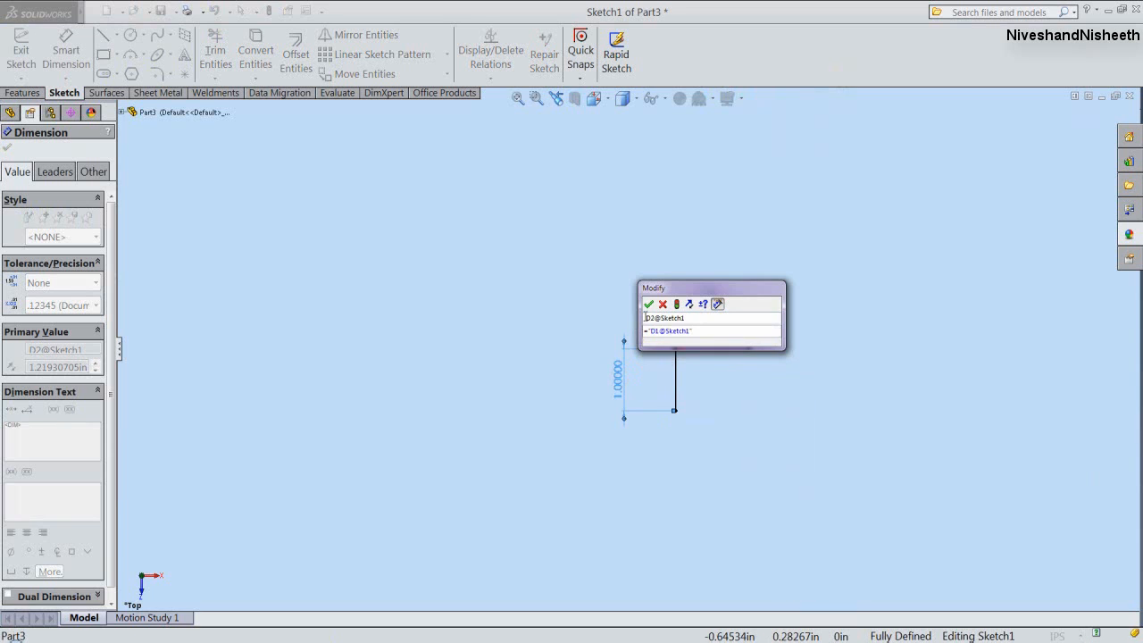
click(649, 305)
click(628, 278)
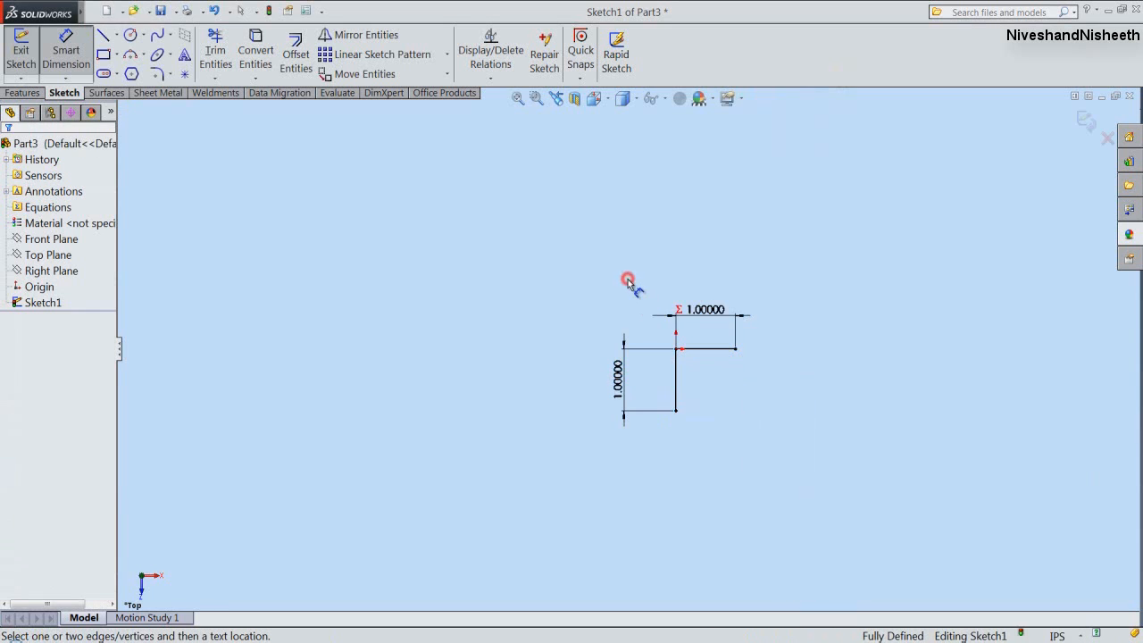
Set the document's inch length units to fractions with denominator 32 and no decimals, and exit the sketch.
click(1070, 637)
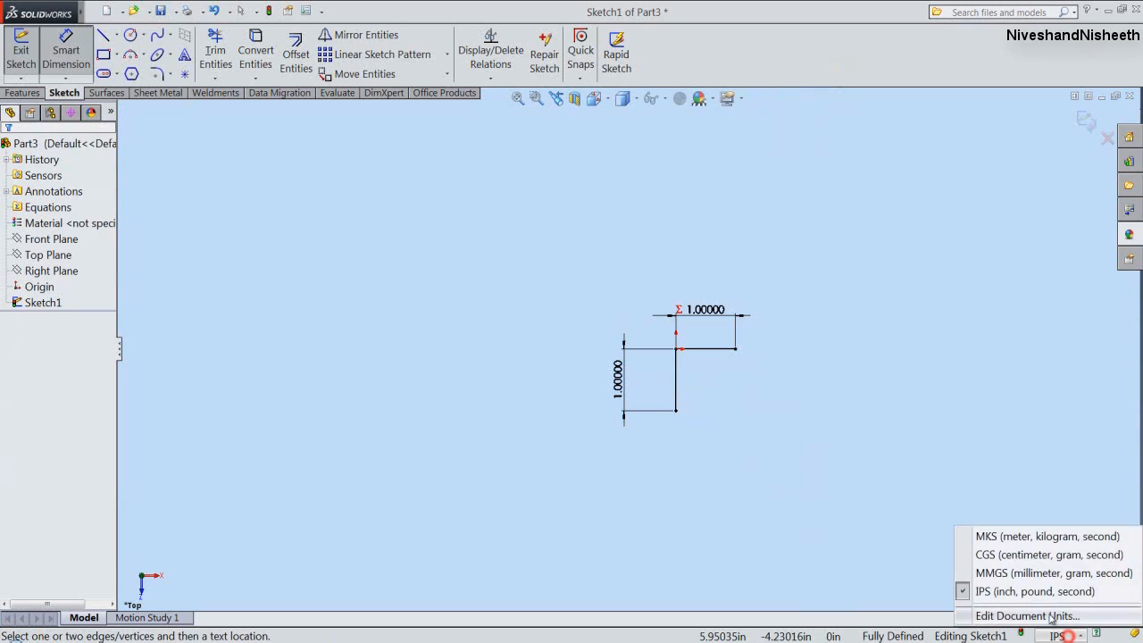
click(1050, 616)
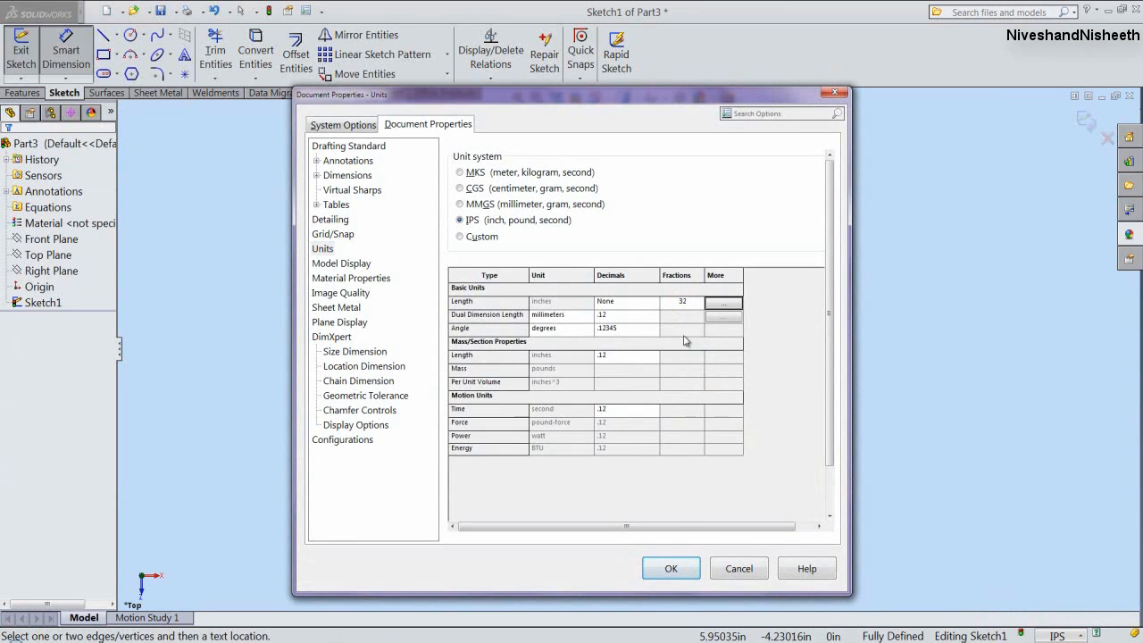
click(672, 569)
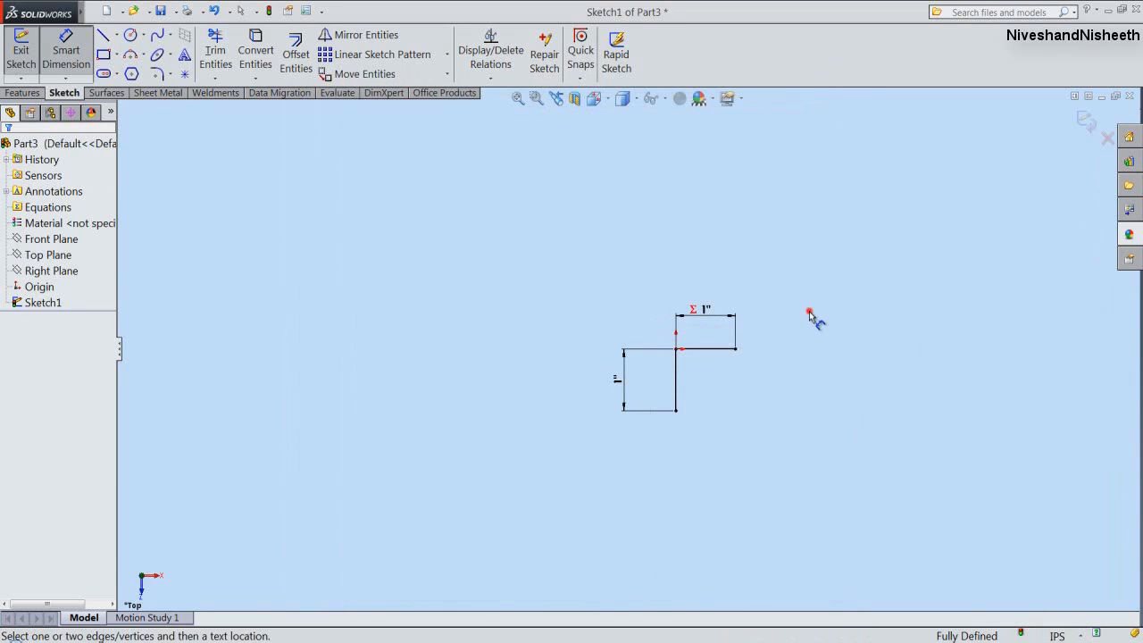
click(1086, 120)
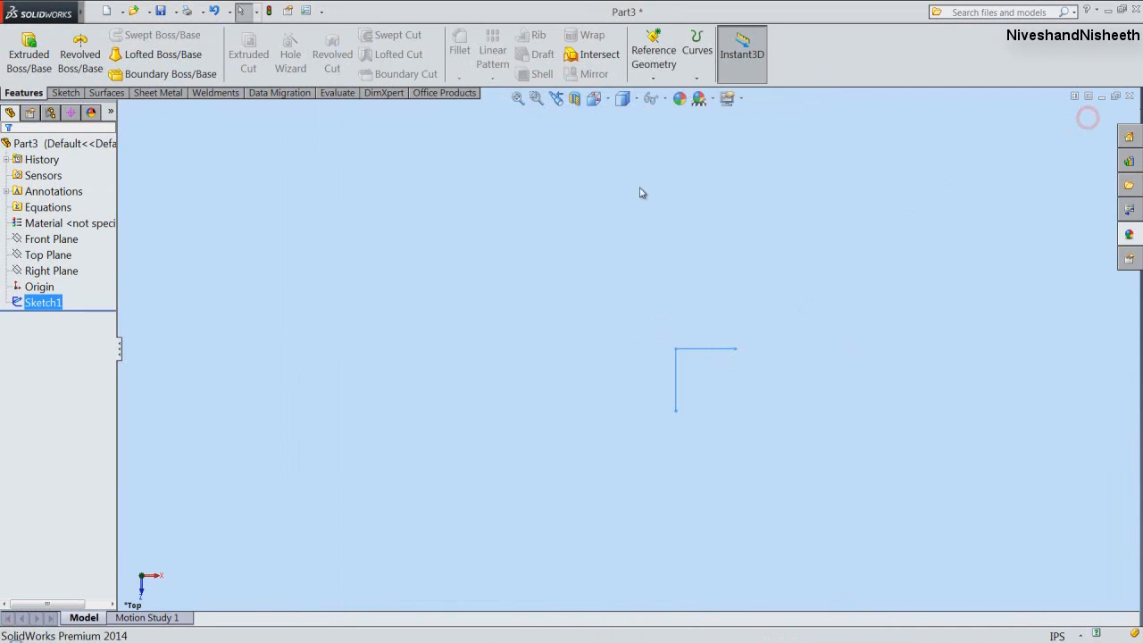
Orient the sketch to the isometric view and save the part as Three Way Elbow in the Pipe Fittings folder.
click(596, 99)
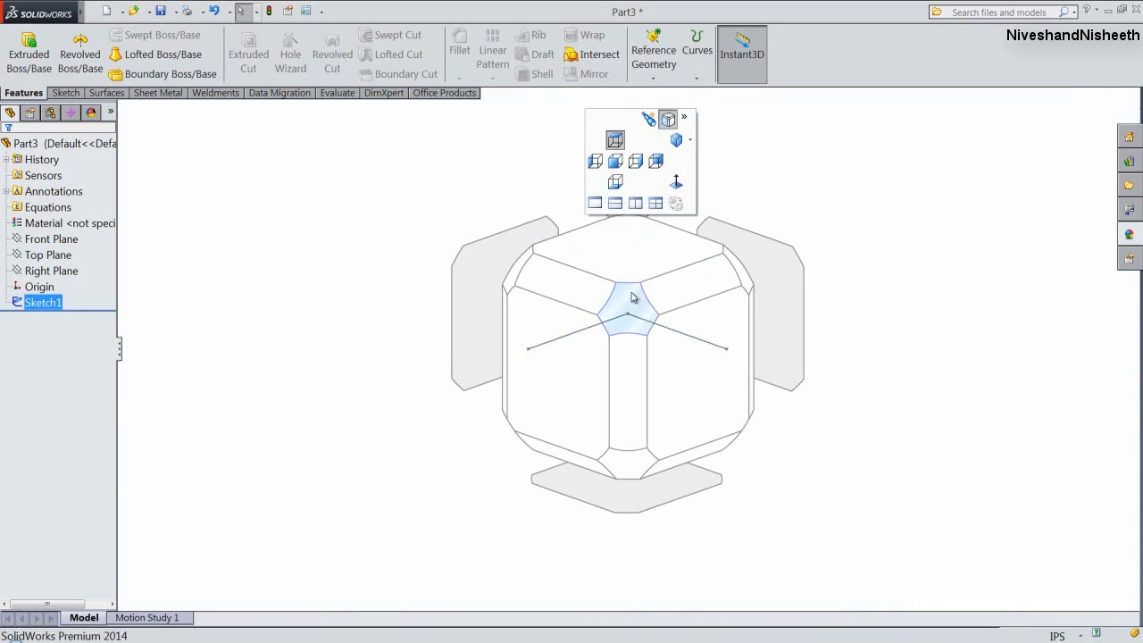
click(635, 305)
click(435, 149)
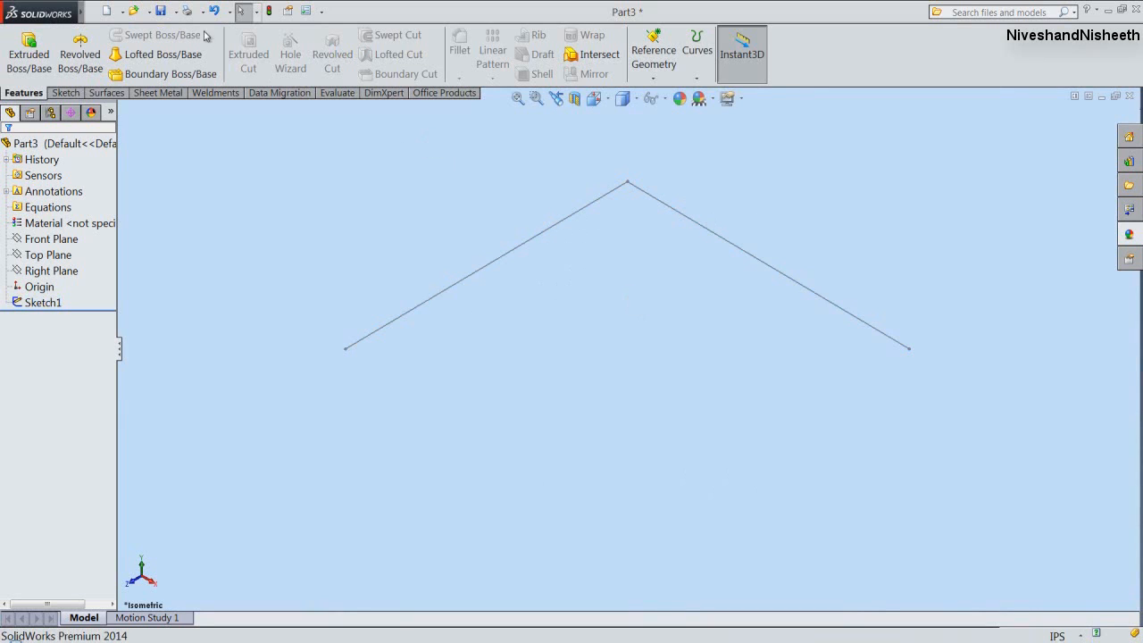
click(163, 12)
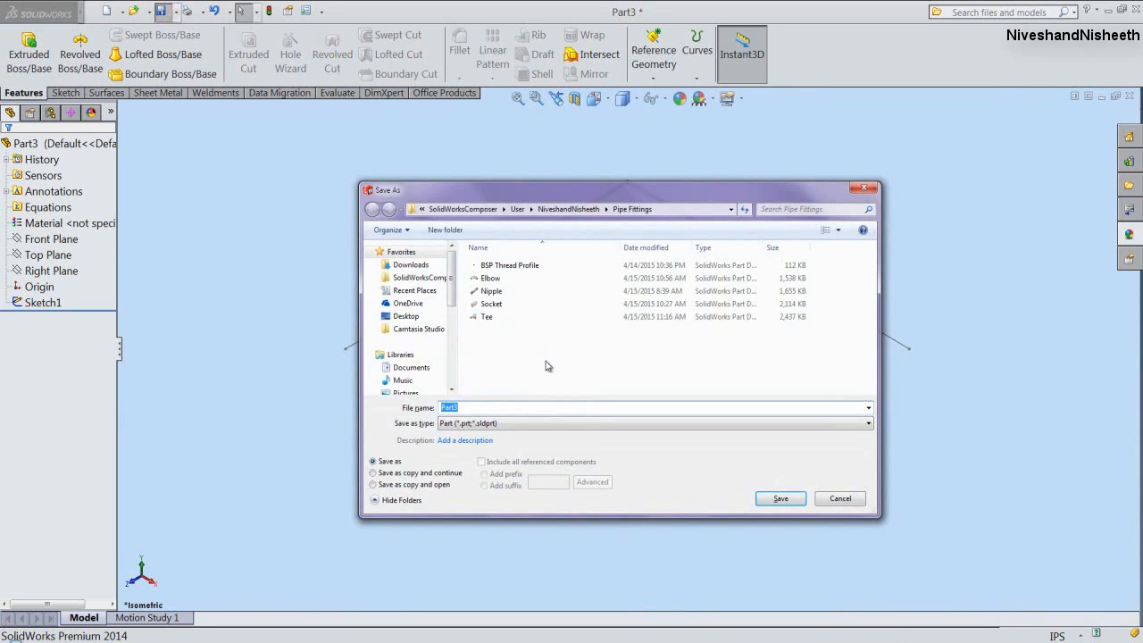
text(T)
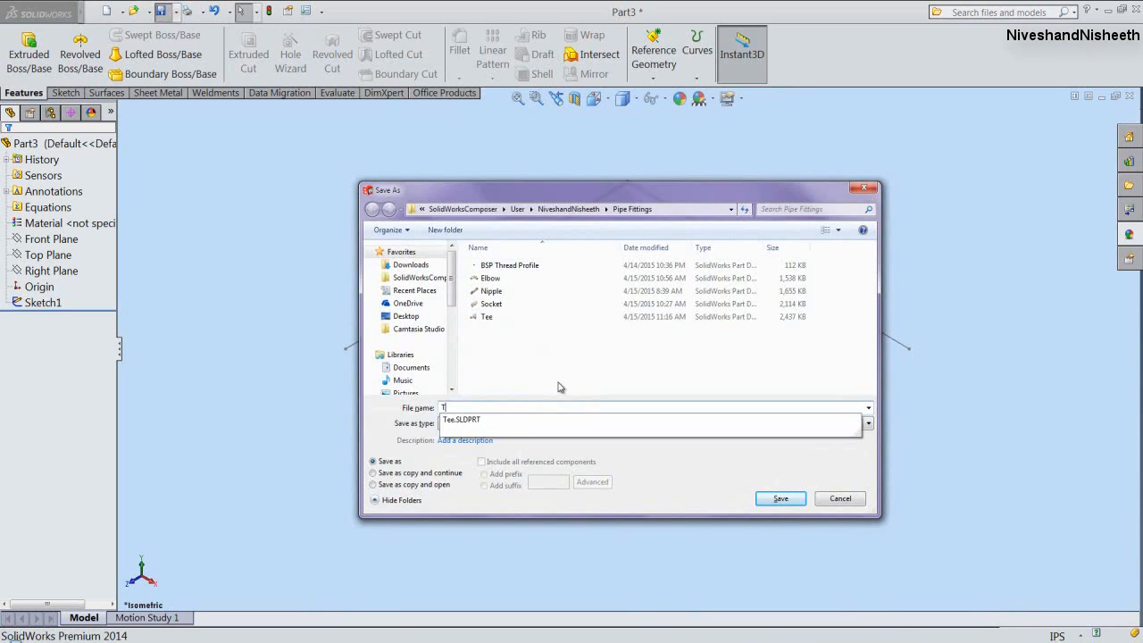
text(hree Way Elbow)
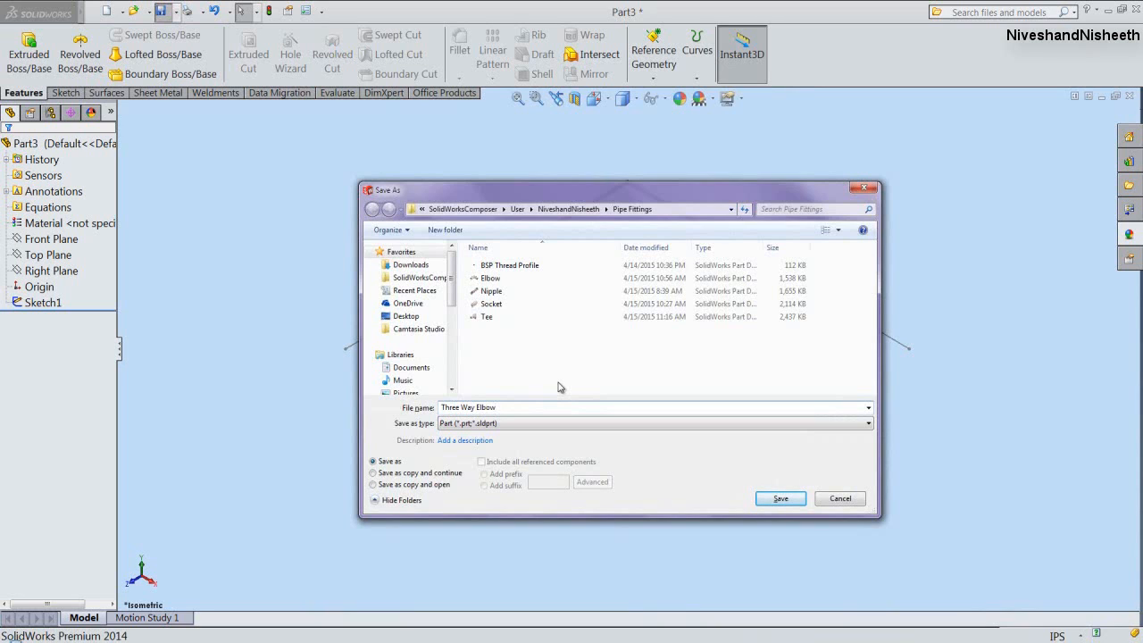
click(774, 498)
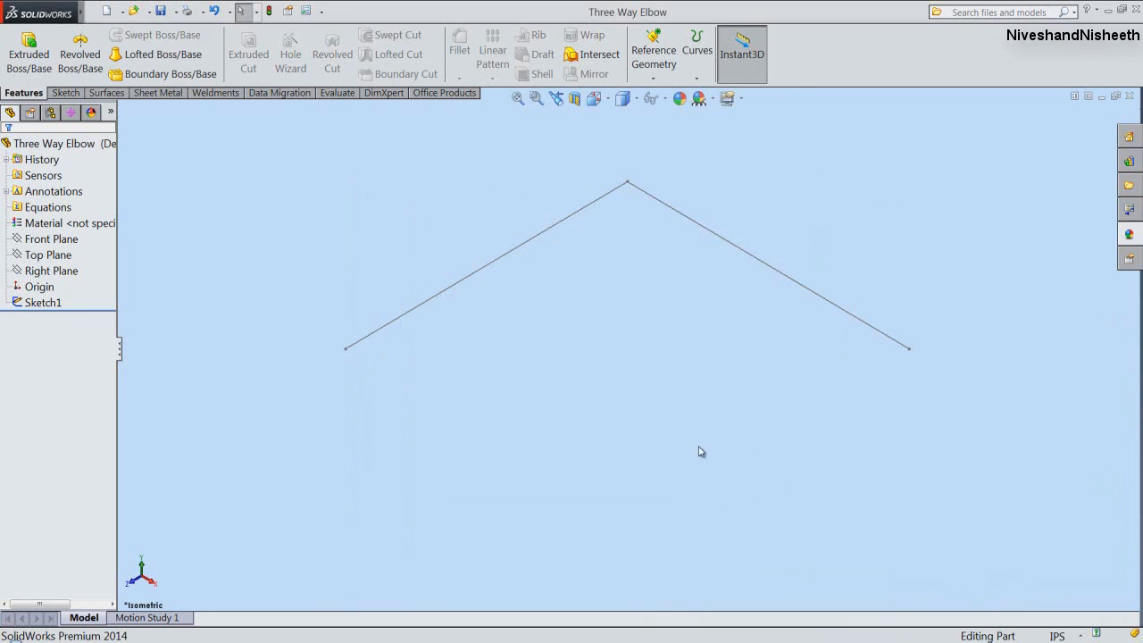
Create a reference plane through the free endpoint of the line along the Z axis, perpendicular to that line.
click(656, 76)
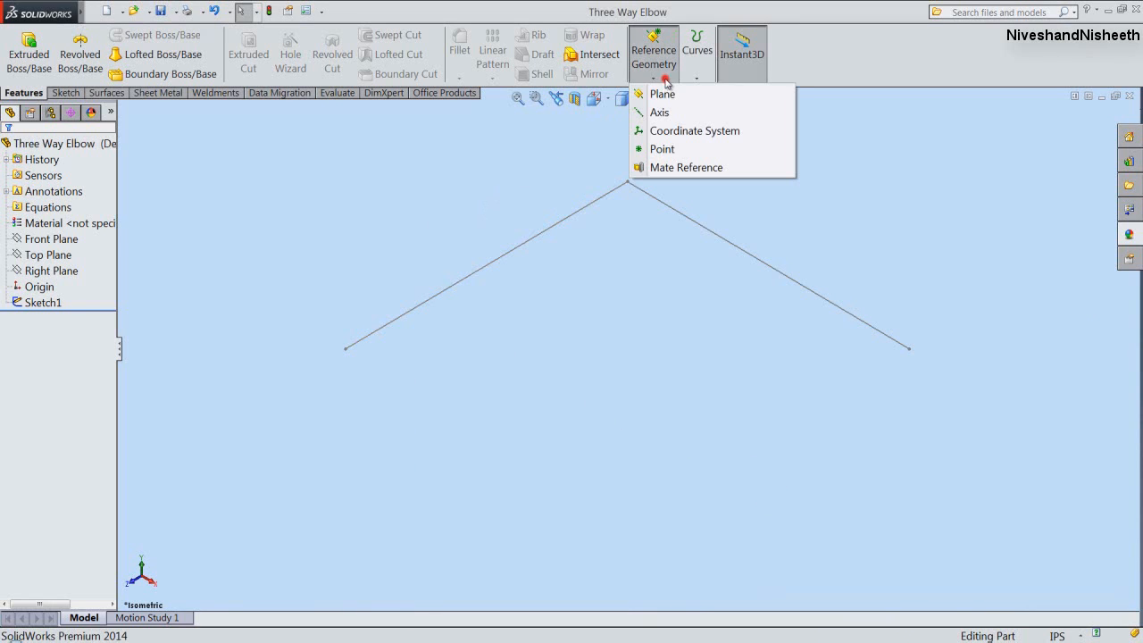
click(662, 95)
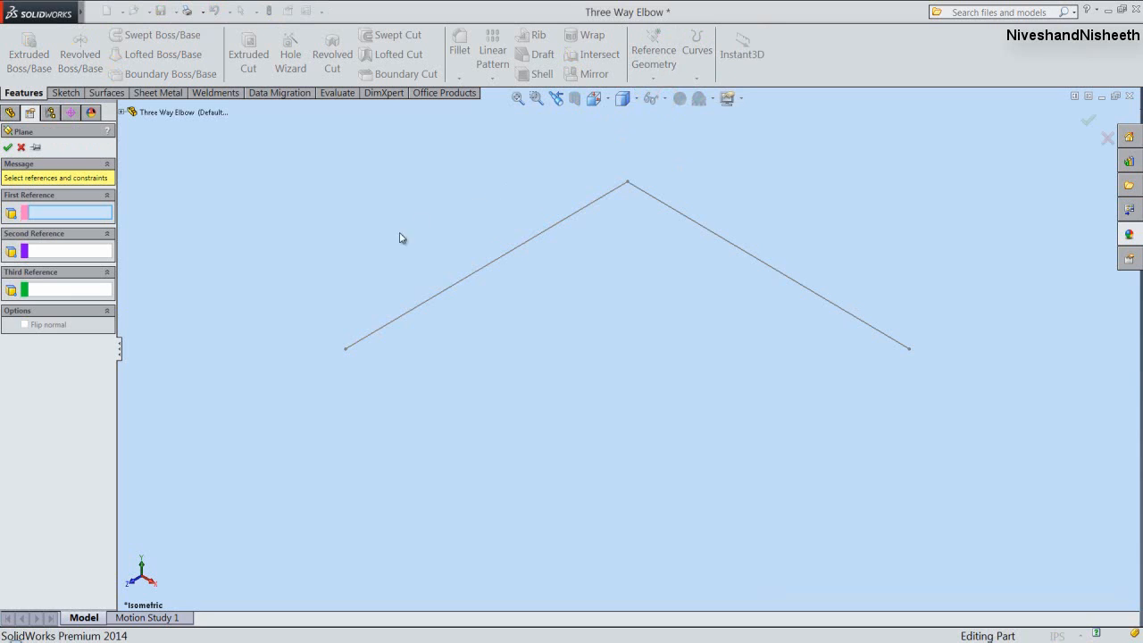
click(347, 350)
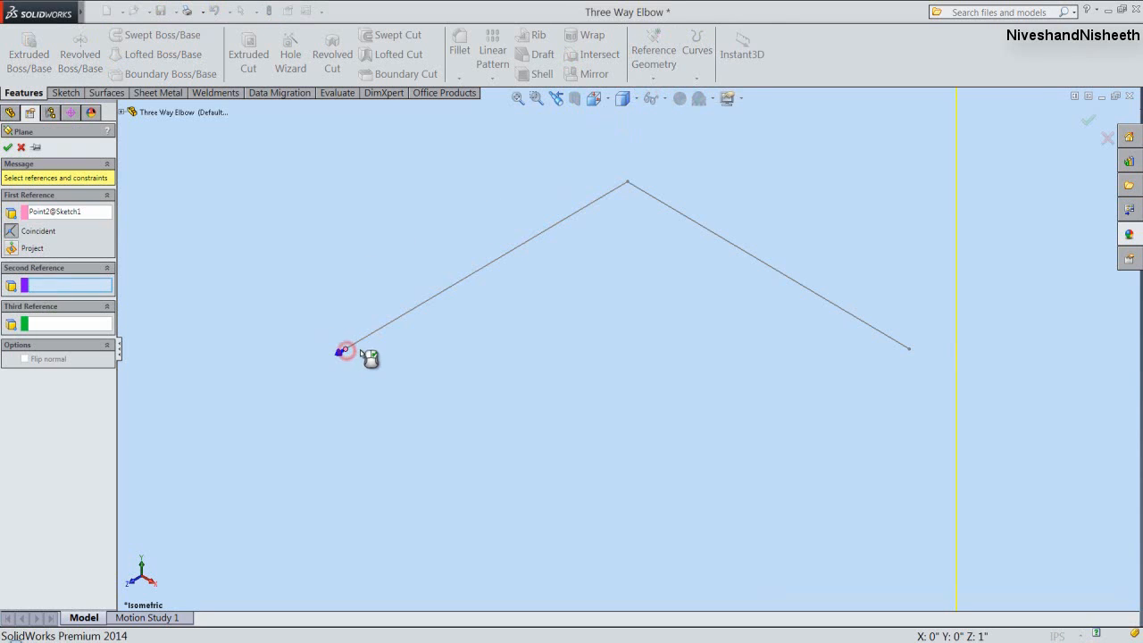
click(362, 339)
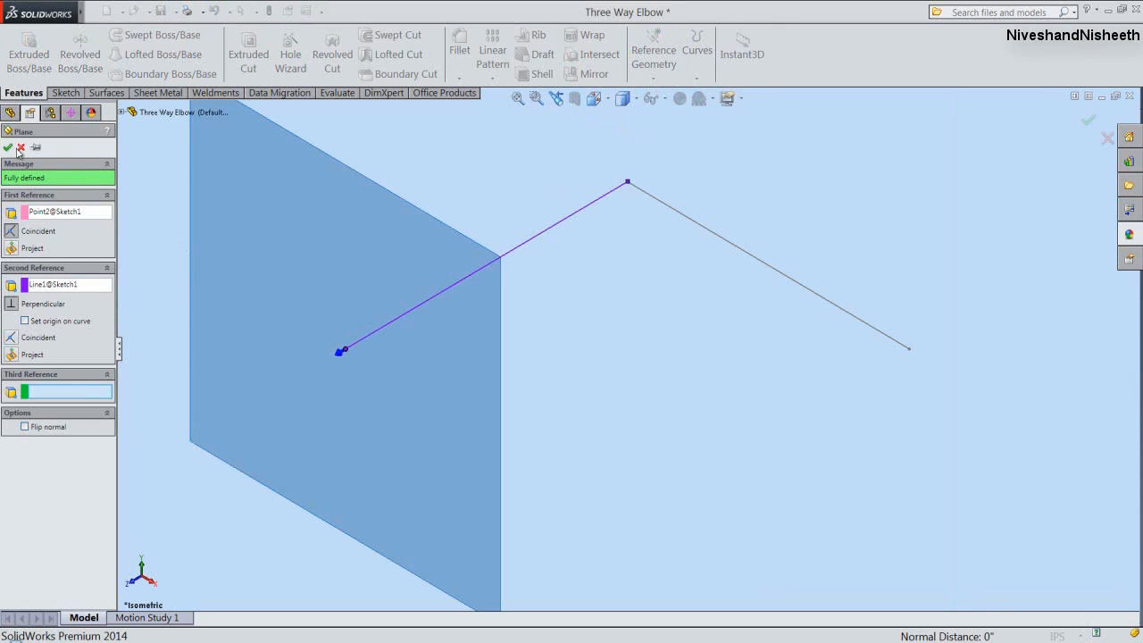
click(10, 148)
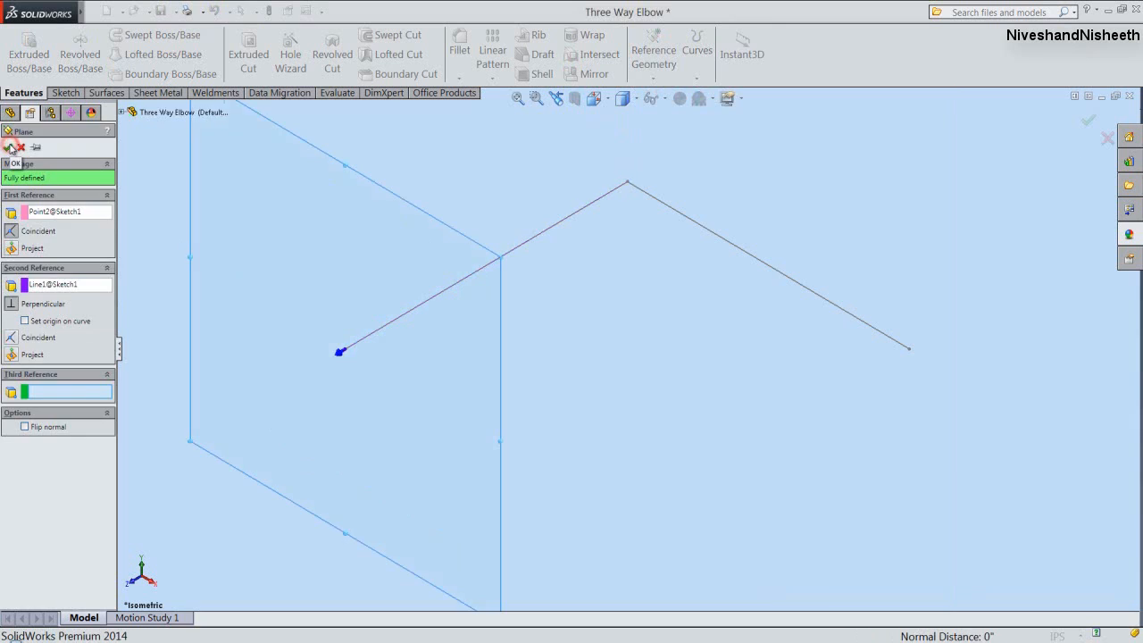
click(611, 452)
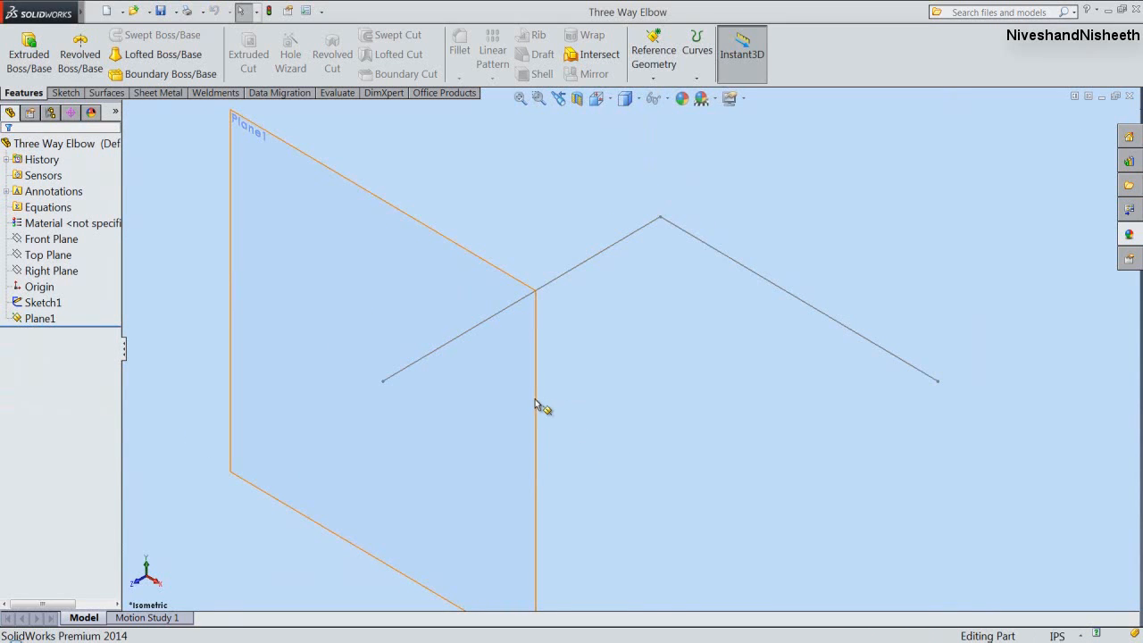
On the new reference plane, sketch a circle centred on the line's free endpoint with a diameter of 0.65852 in.
click(533, 399)
click(582, 360)
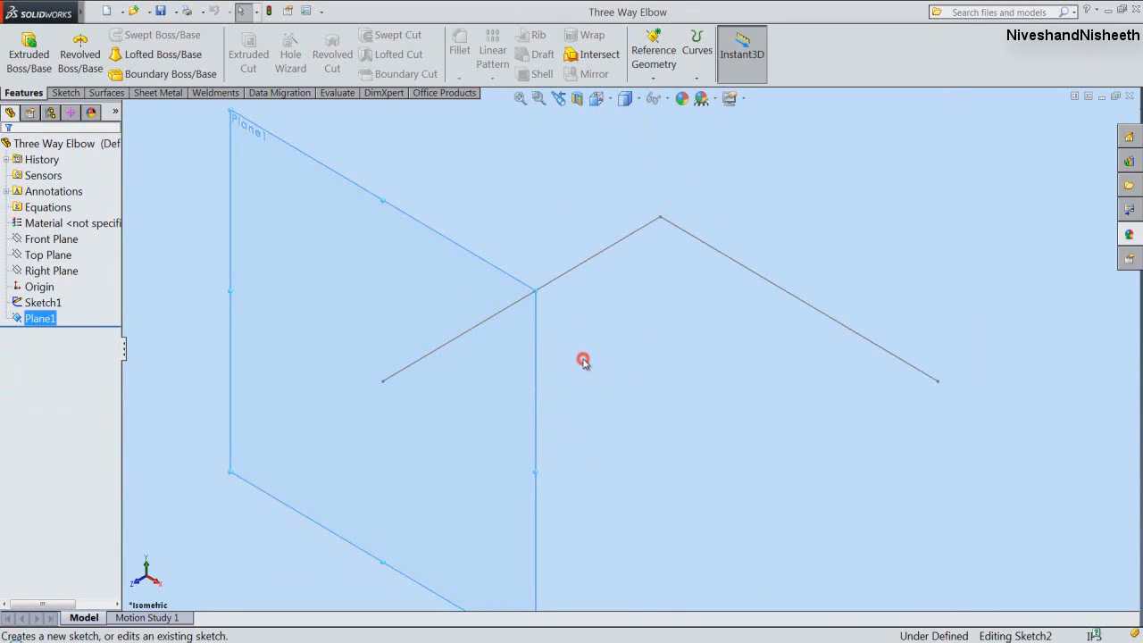
click(582, 361)
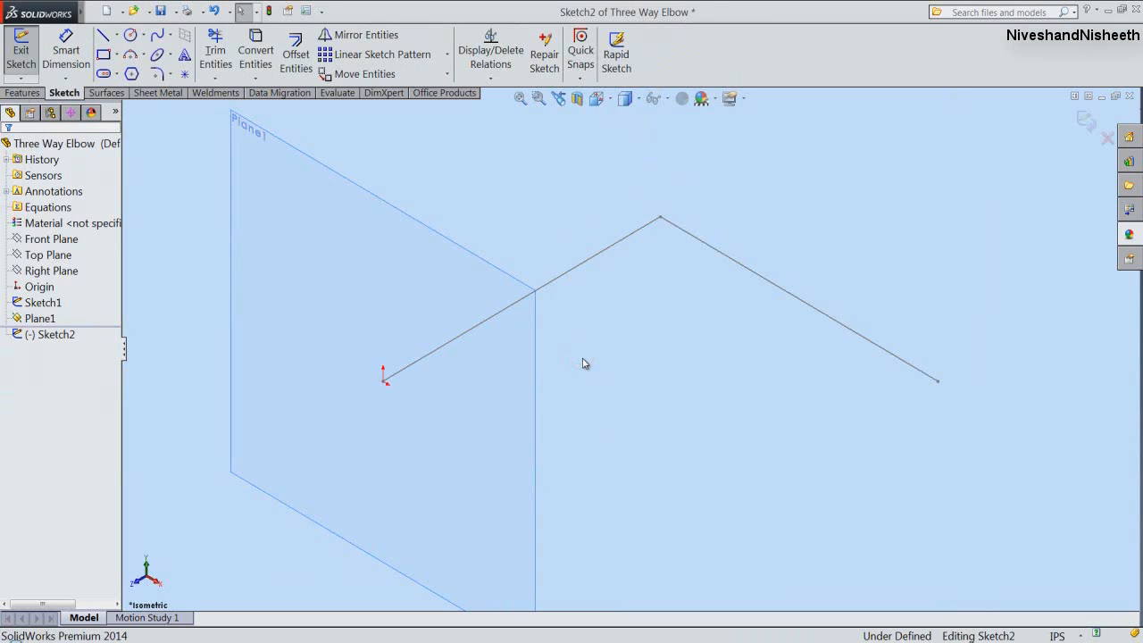
click(566, 352)
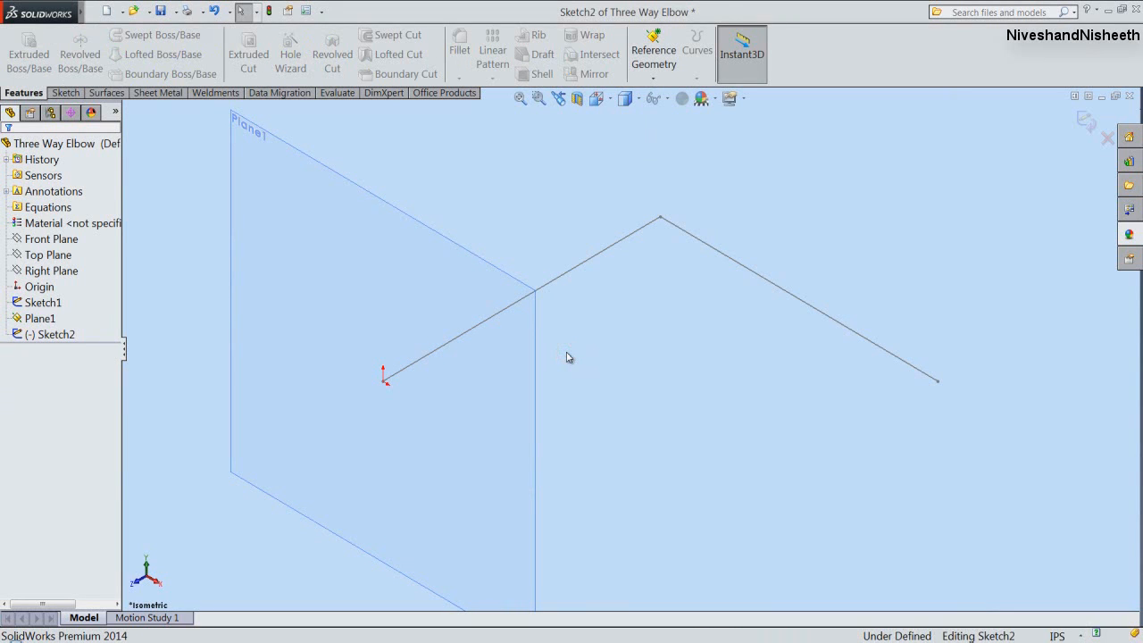
right_click(566, 352)
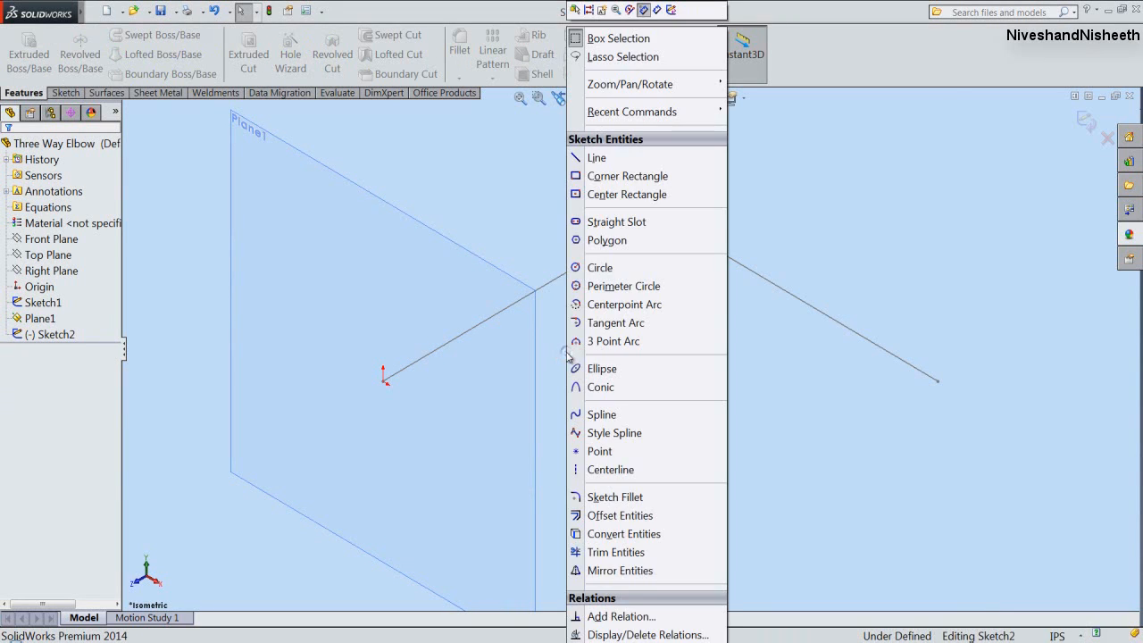
click(593, 266)
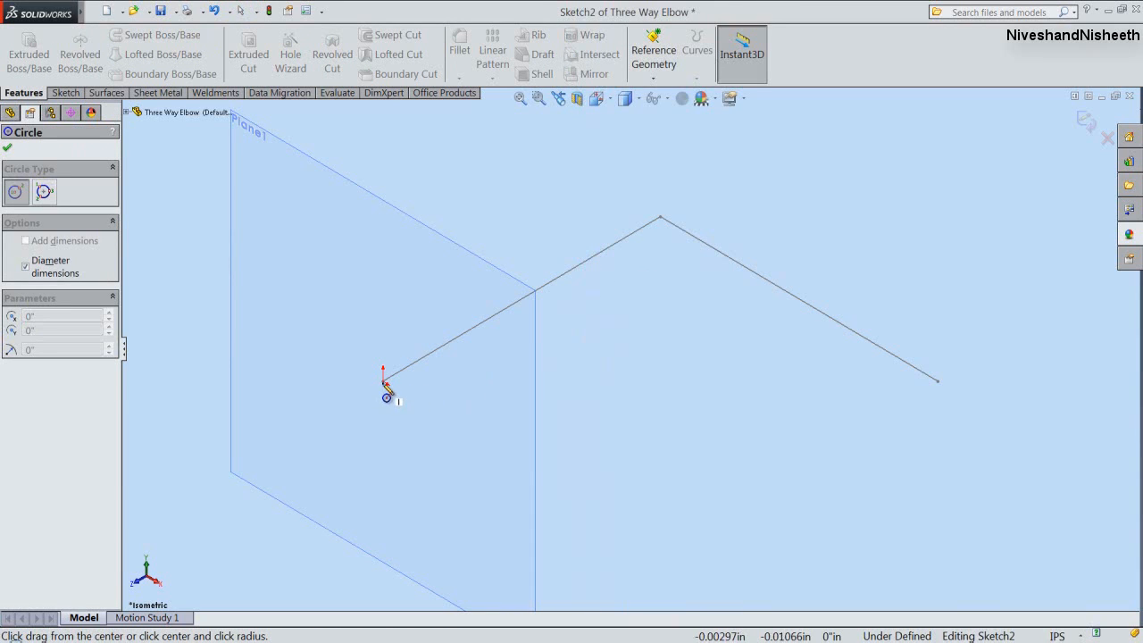
click(384, 383)
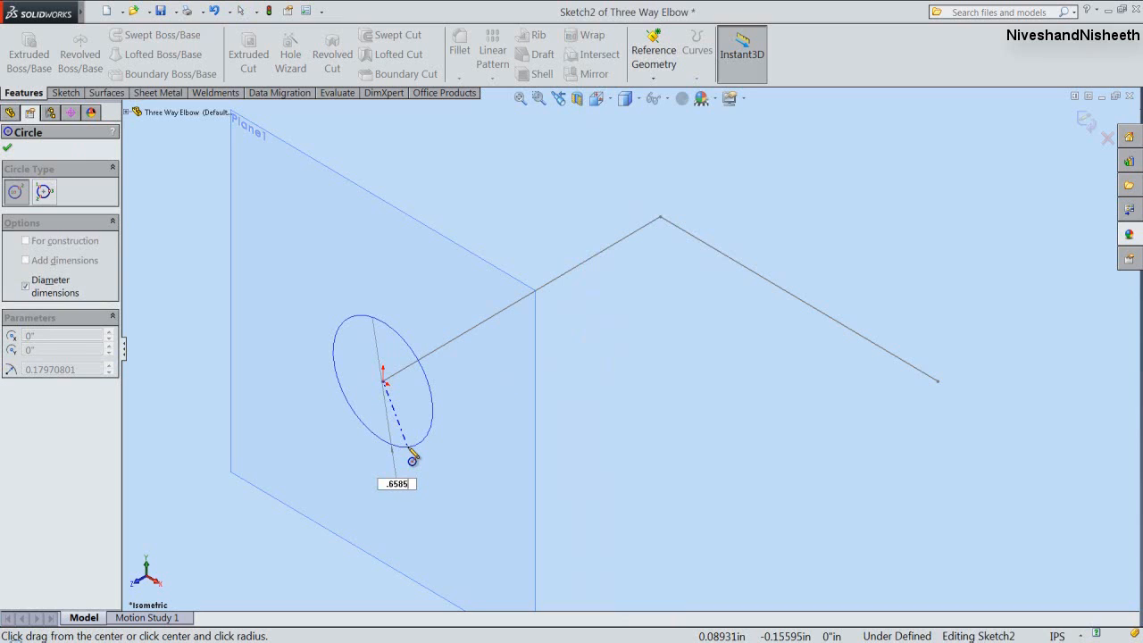
click(413, 460)
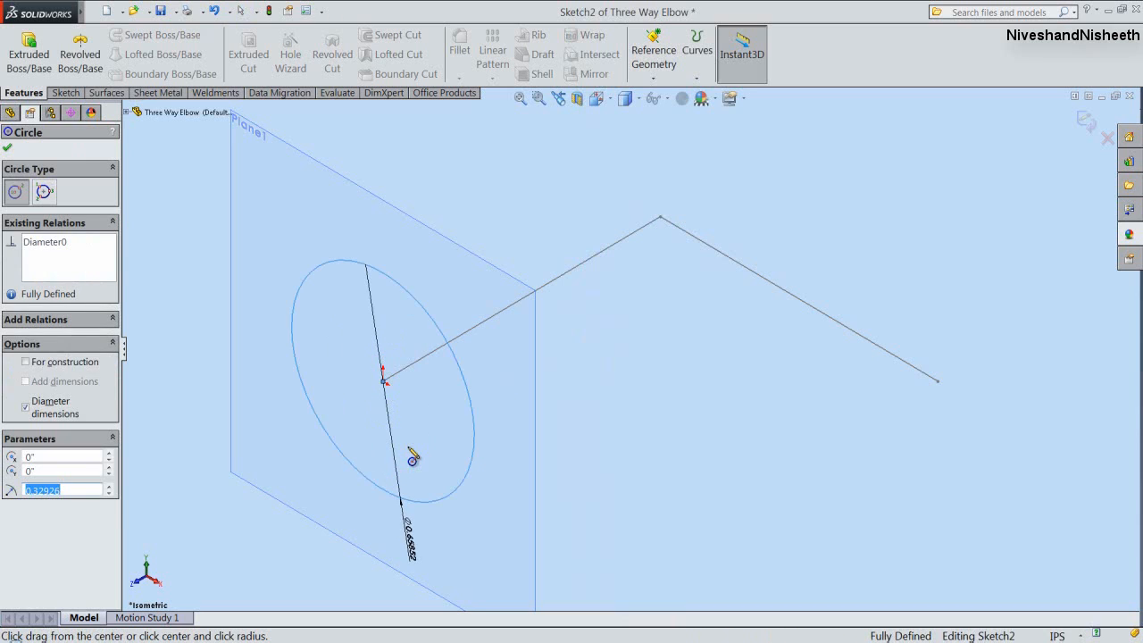
right_click(582, 345)
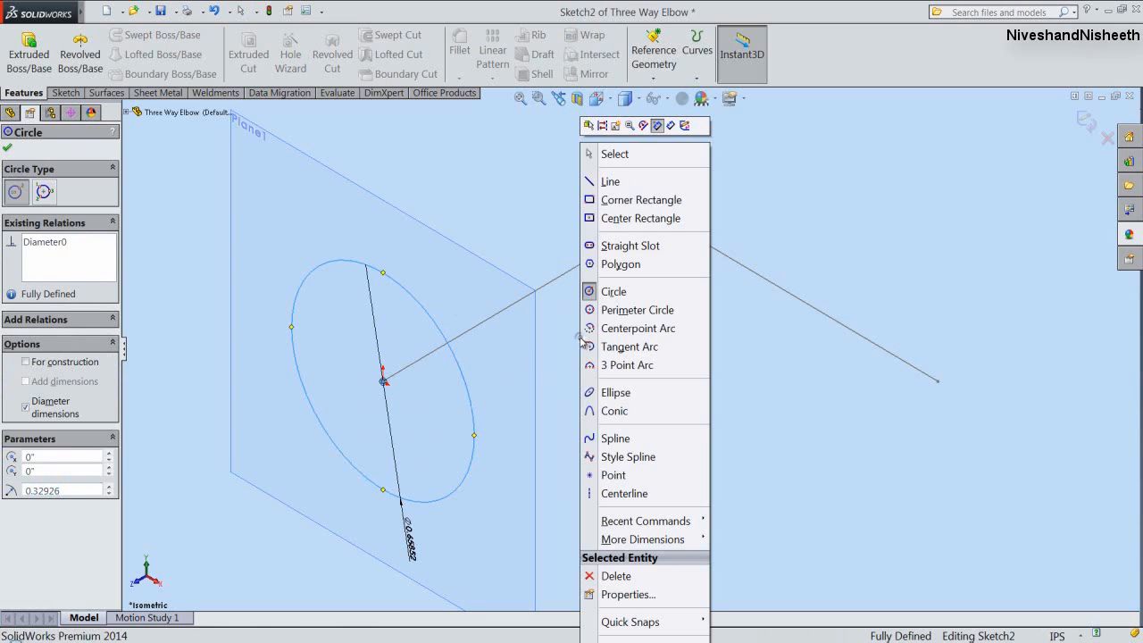
click(614, 155)
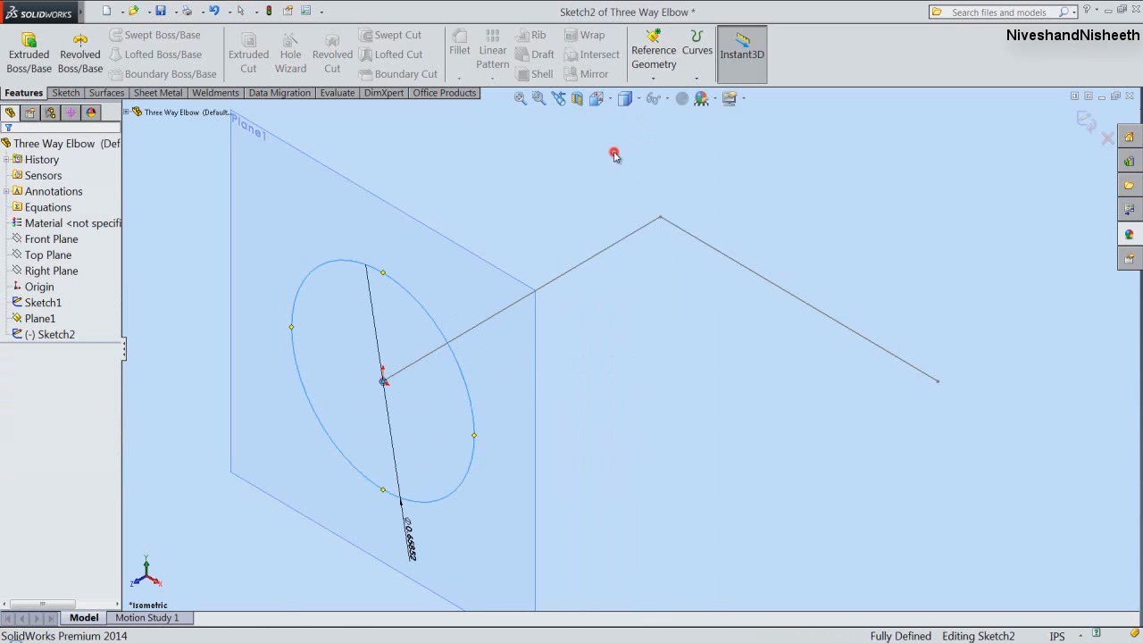
Exit the circle sketch and hide the reference plane.
click(1087, 123)
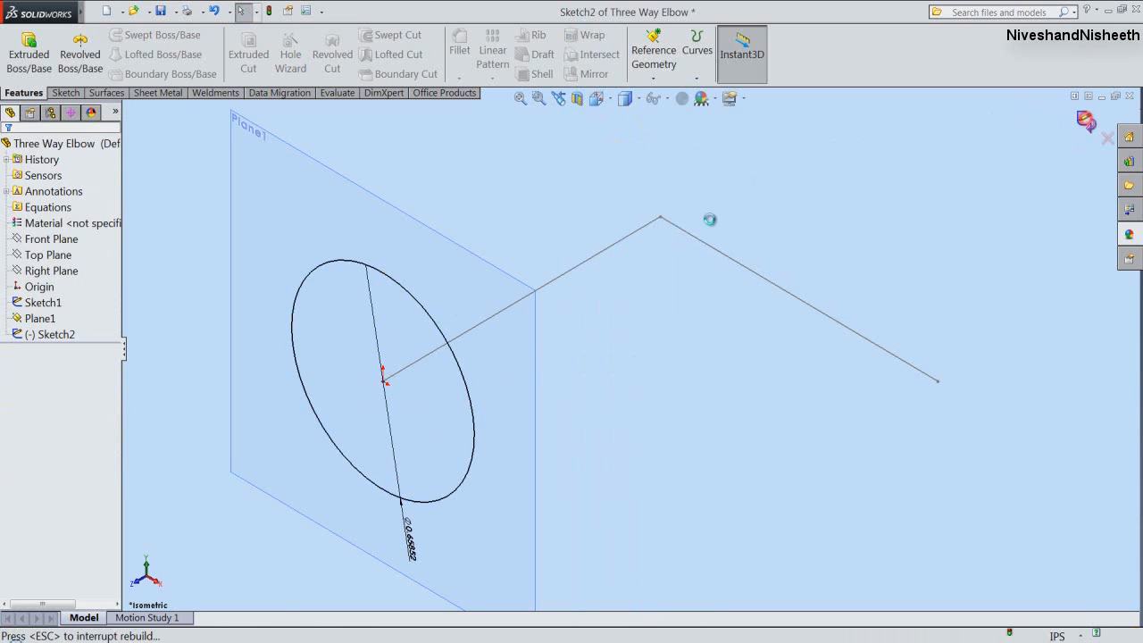
click(475, 250)
click(526, 212)
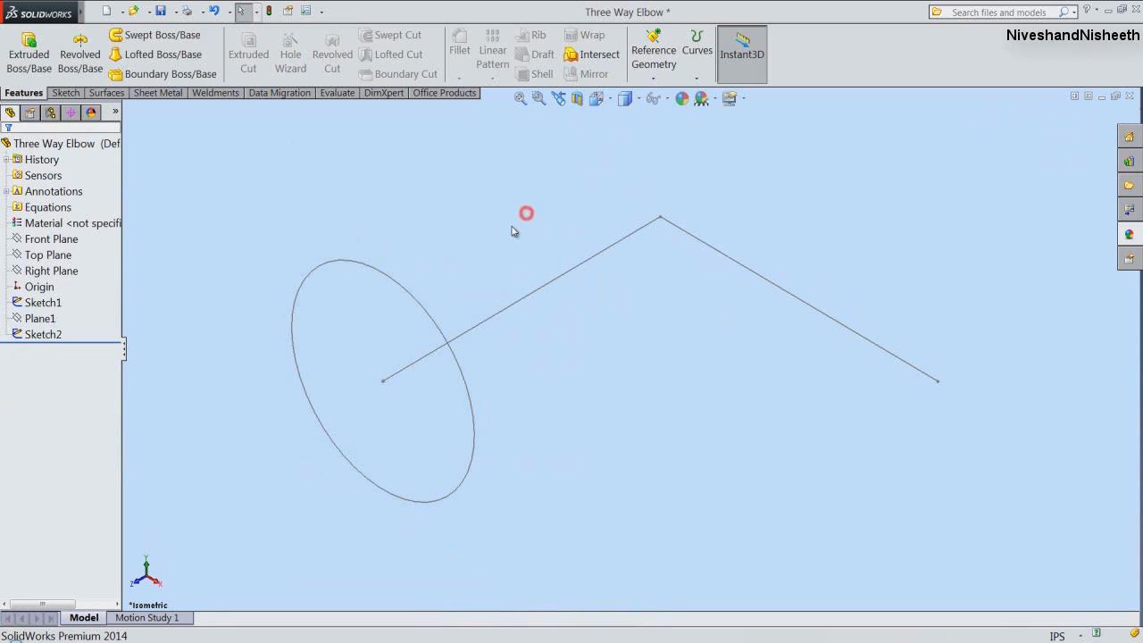
Sketch on the Top Plane, convert the L-sketch line that runs along the Z axis into it, and exit the sketch.
click(63, 256)
click(61, 238)
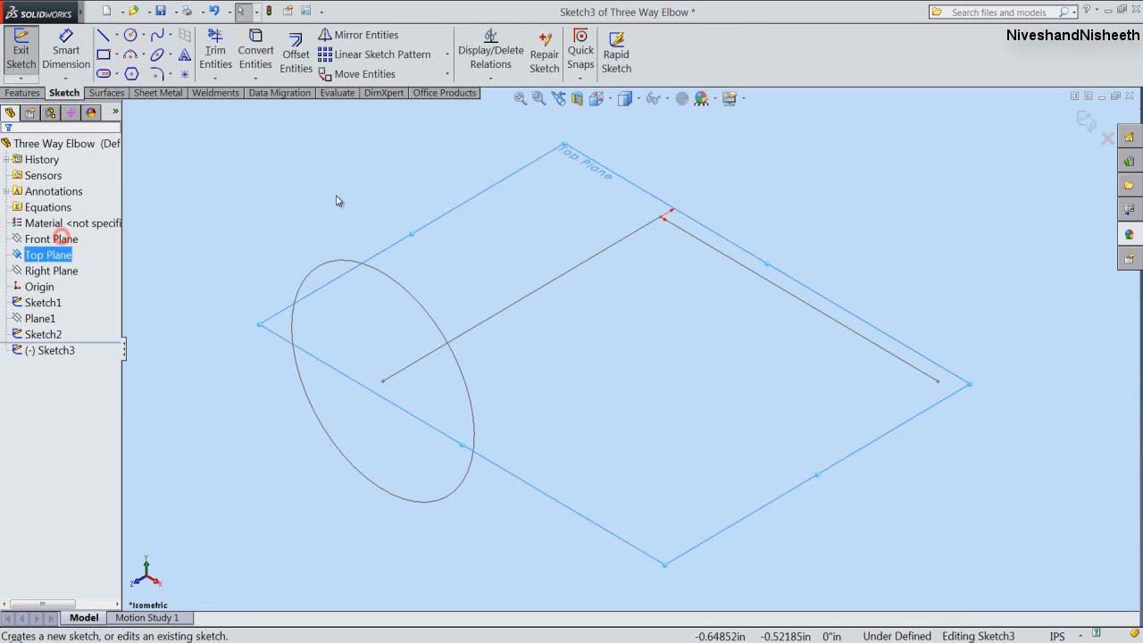
click(335, 196)
click(540, 293)
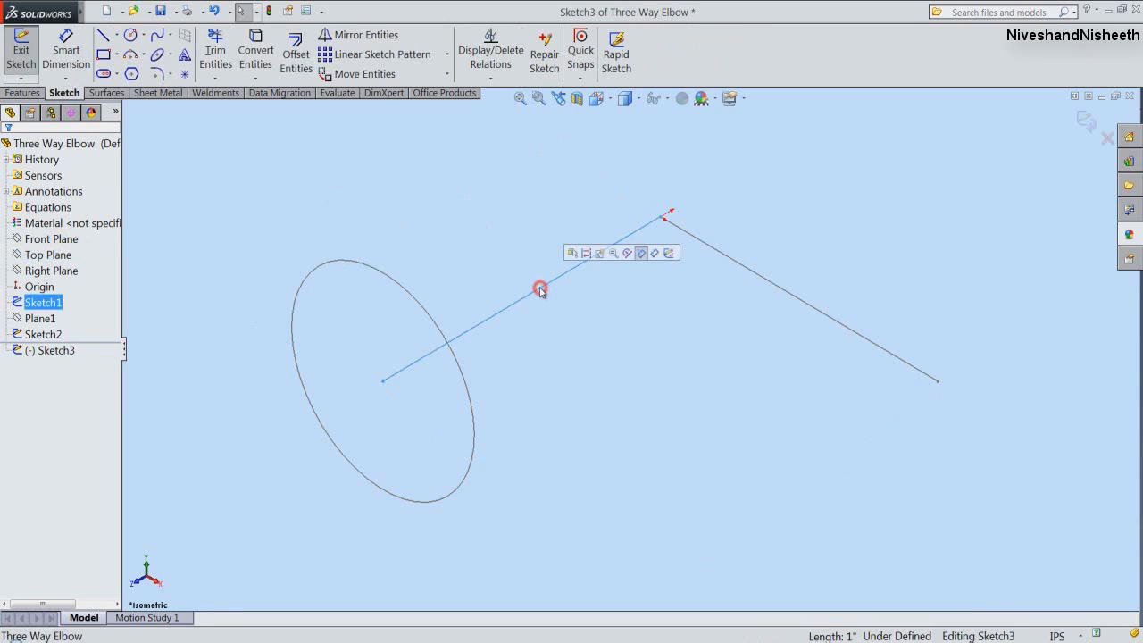
click(255, 52)
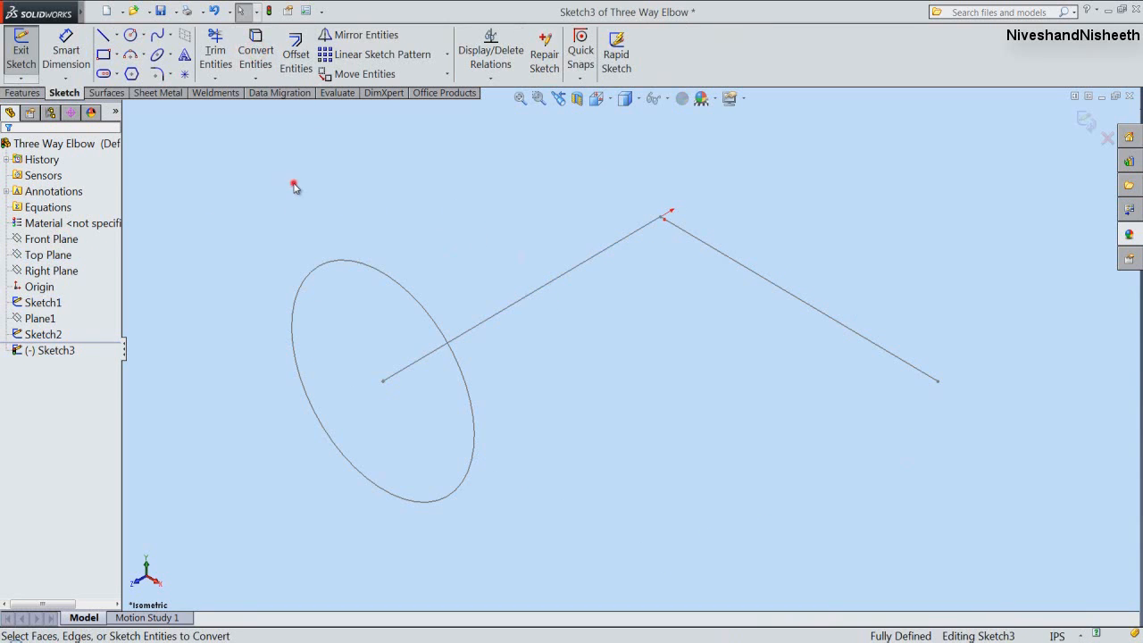
click(1085, 121)
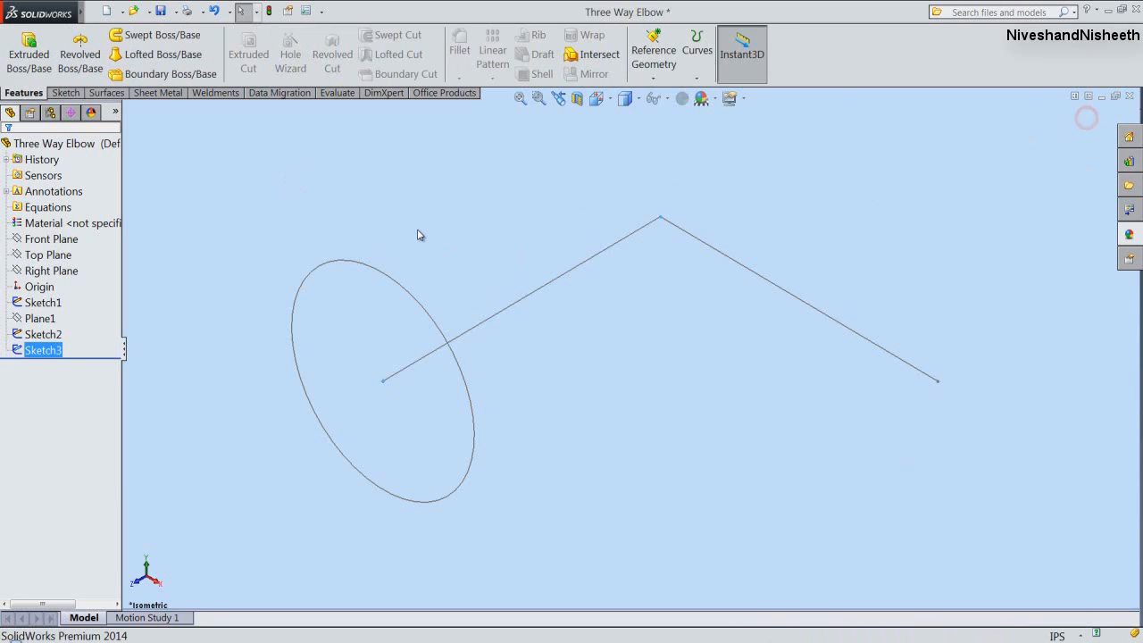
Hide the original L-shaped sketch, leaving the circle and the converted line displayed.
click(43, 301)
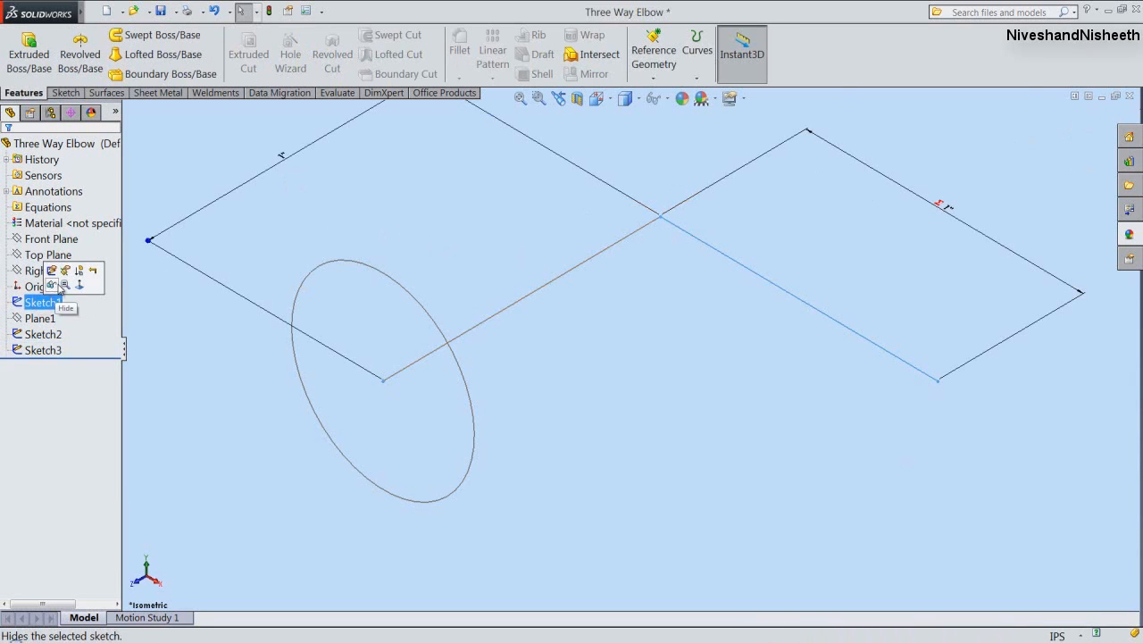
click(52, 285)
click(166, 193)
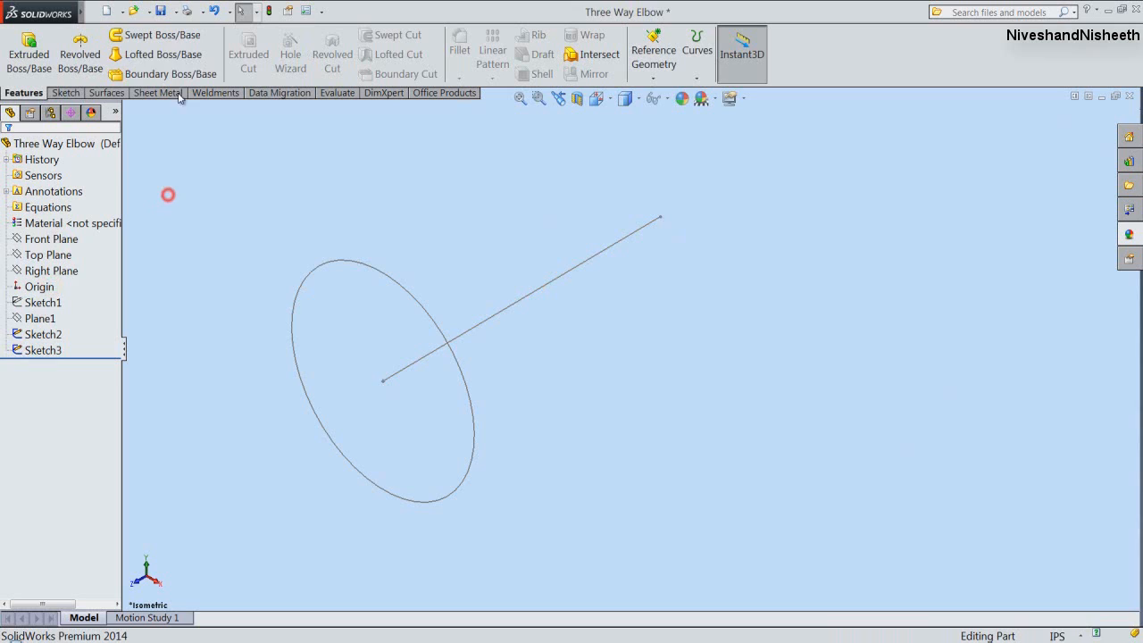
Begin a swept boss with the circle sketch as its profile.
click(176, 35)
click(309, 275)
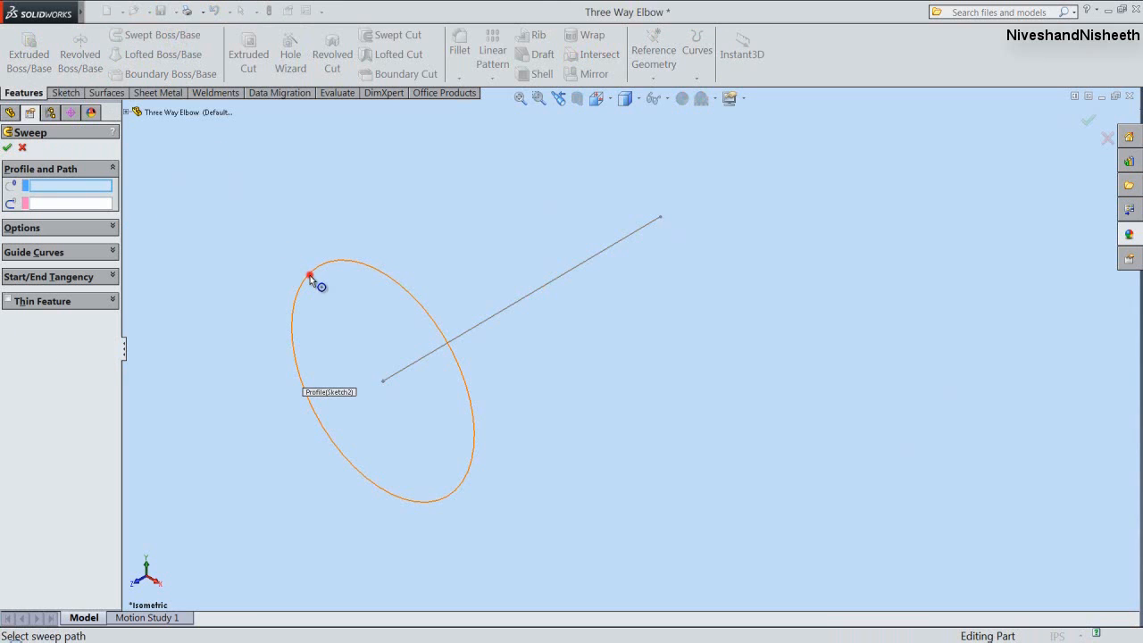
Sweep the circle profile along the straight path sketch to form a solid cylinder.
click(485, 324)
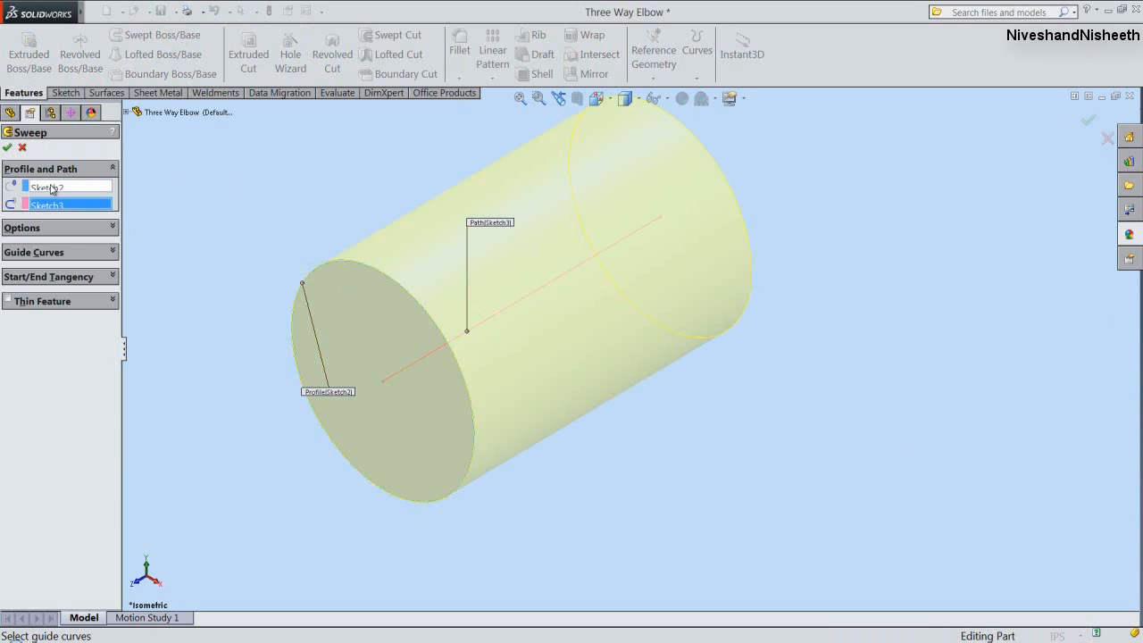
click(8, 148)
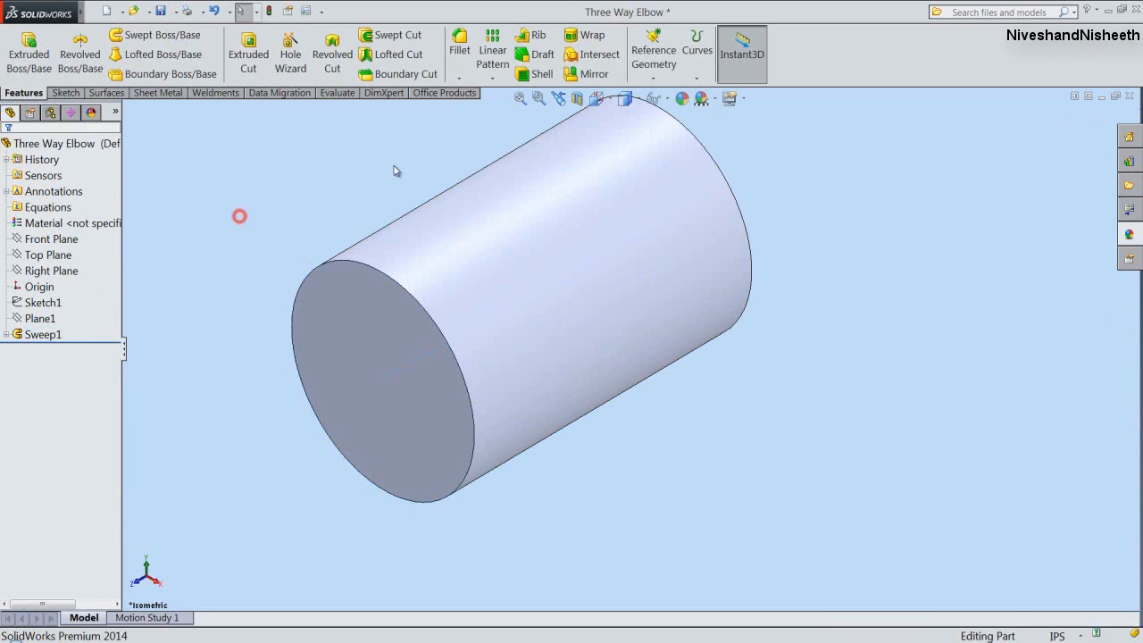
click(521, 100)
Show Sketch1, the L-shaped centreline sketch, in the model.
click(46, 303)
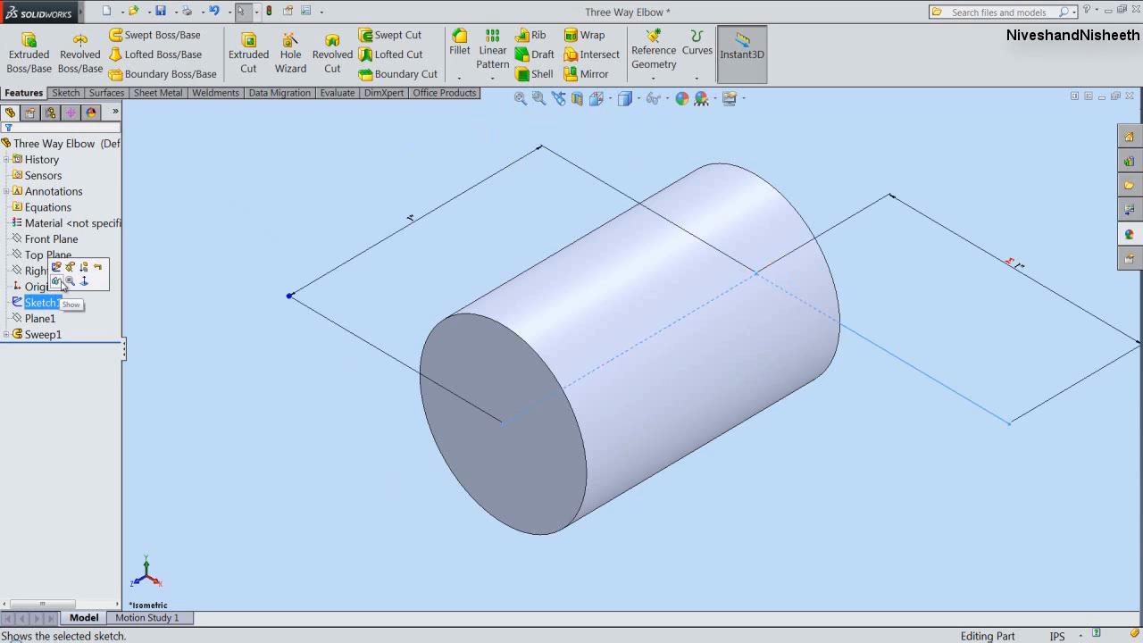
click(56, 282)
click(364, 163)
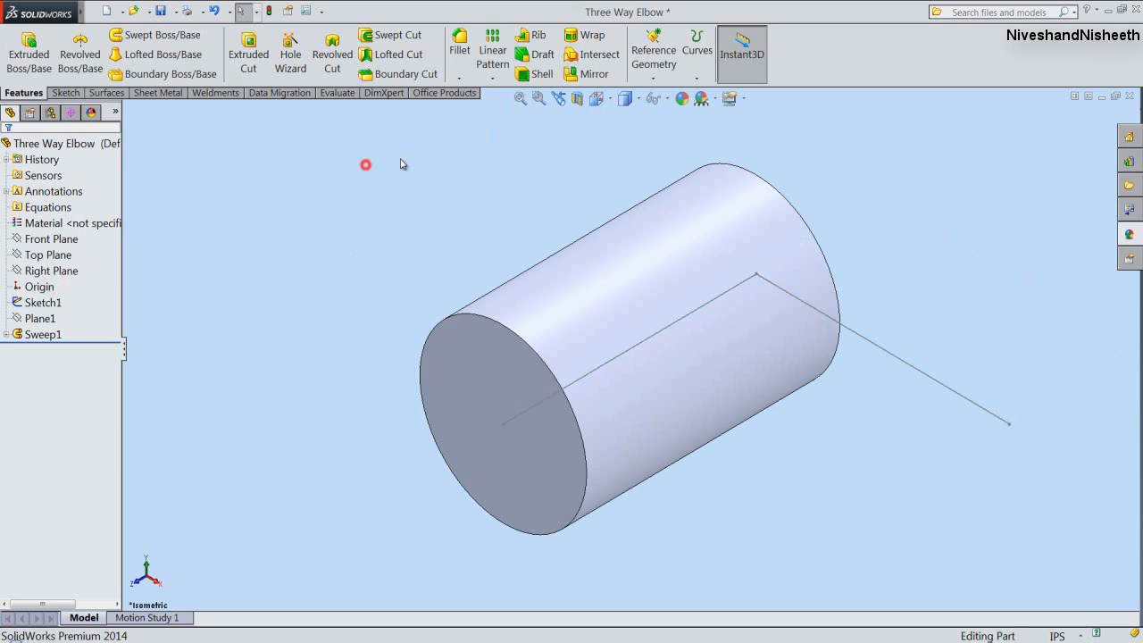
Create a reference plane through the free endpoint of Sketch1's second leg, perpendicular to that line.
click(653, 69)
click(662, 94)
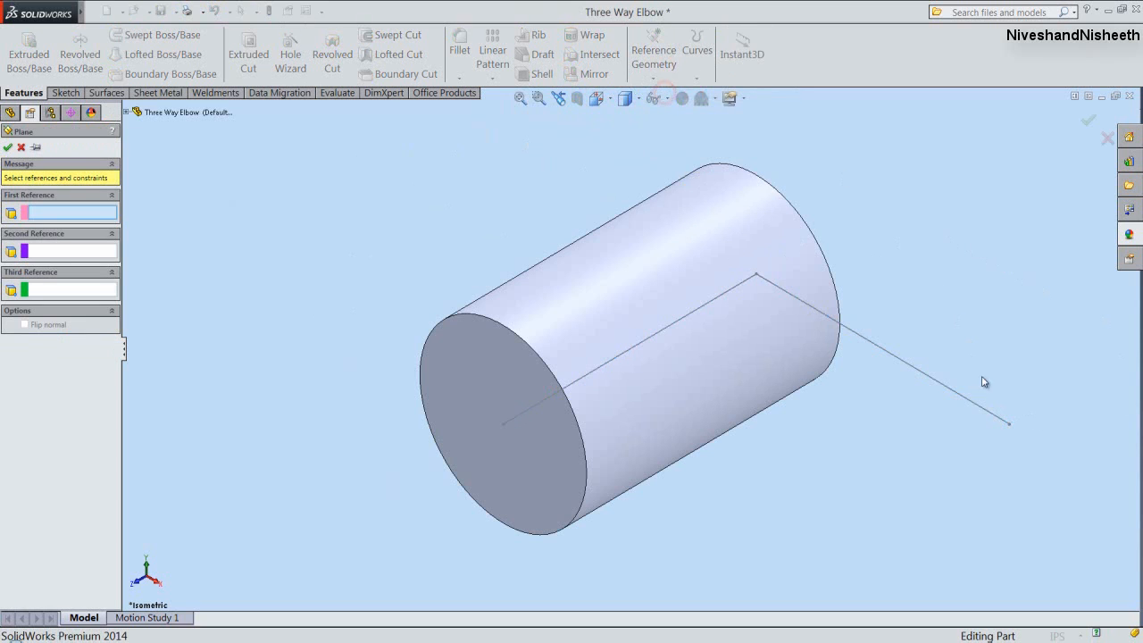
click(1010, 426)
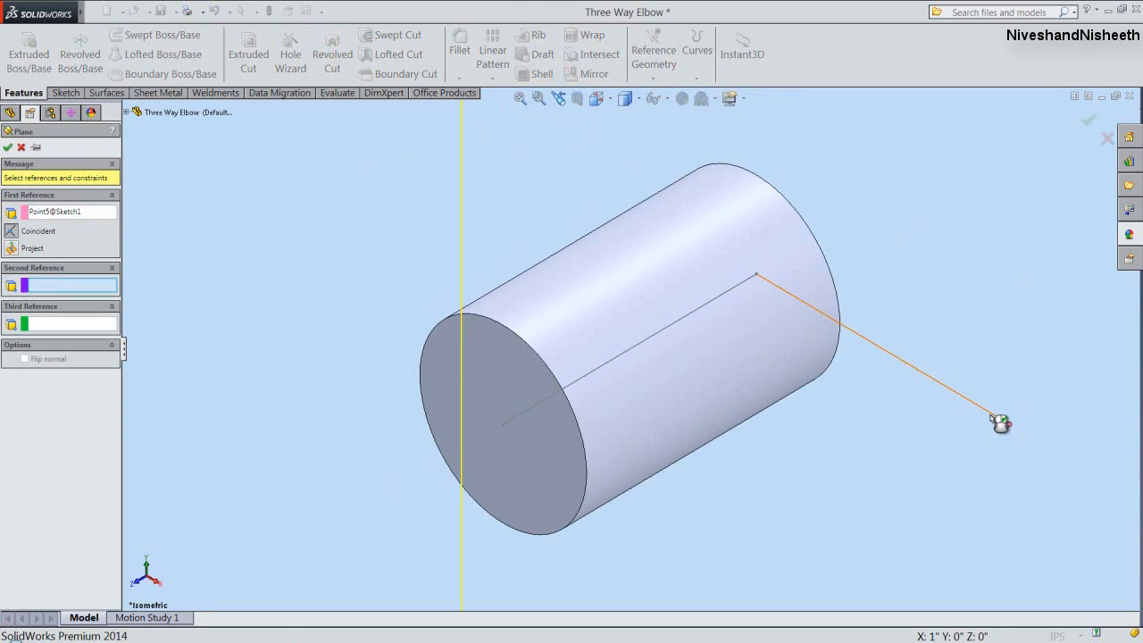
click(1000, 423)
key(Return)
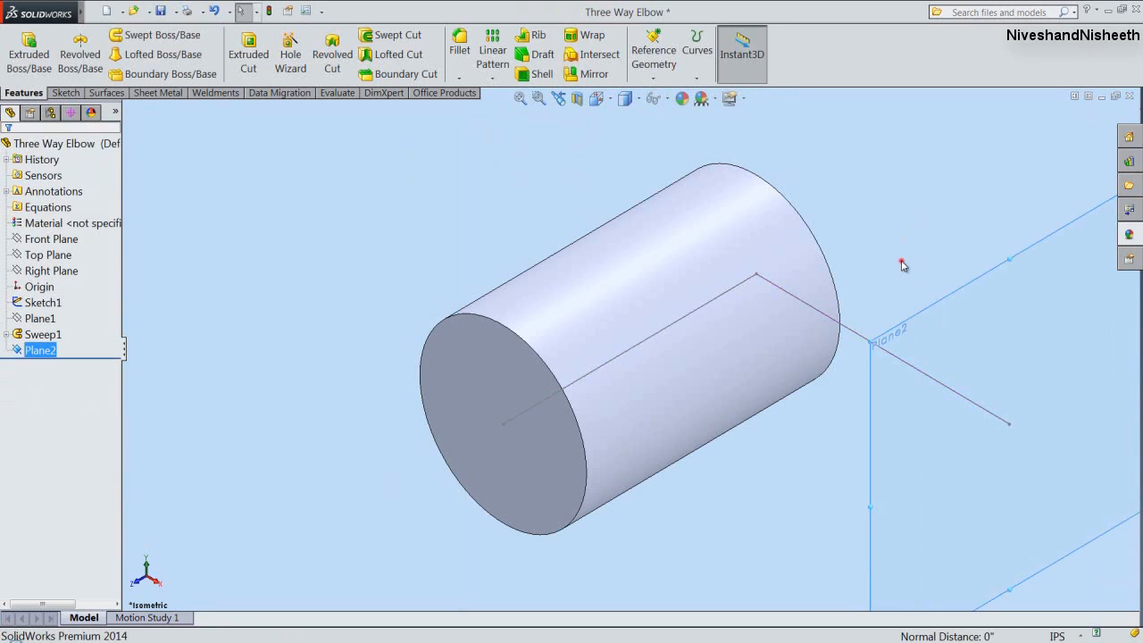
click(902, 262)
Sketch a circle of about 0.34 in radius on Plane2, centred on the free endpoint of the second leg.
scroll(897, 266, up, 2)
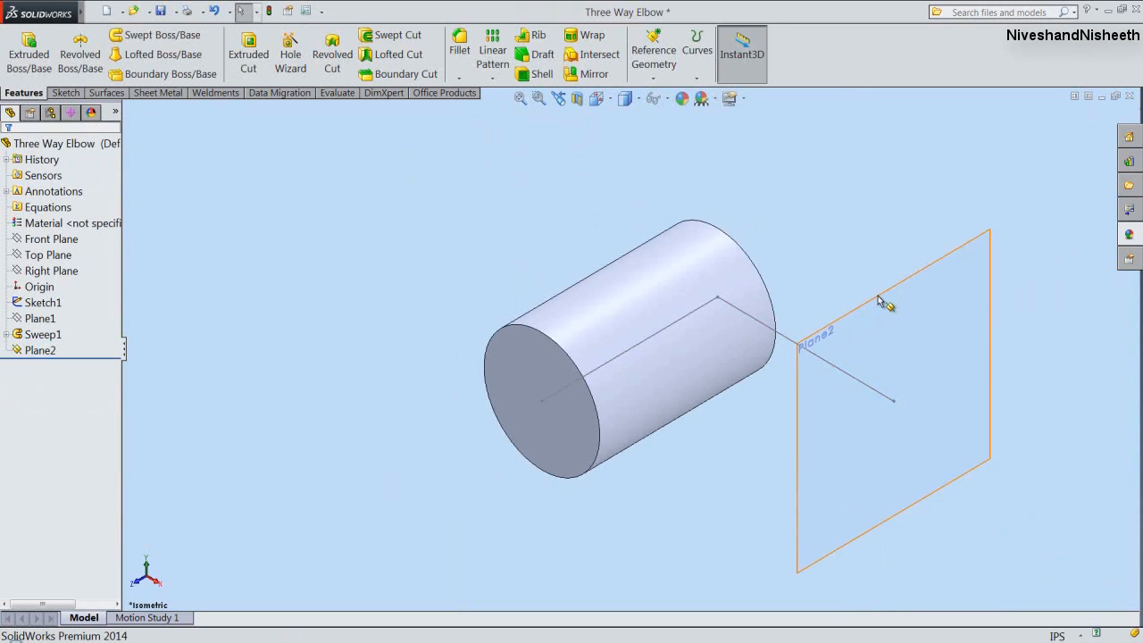
click(879, 297)
click(925, 257)
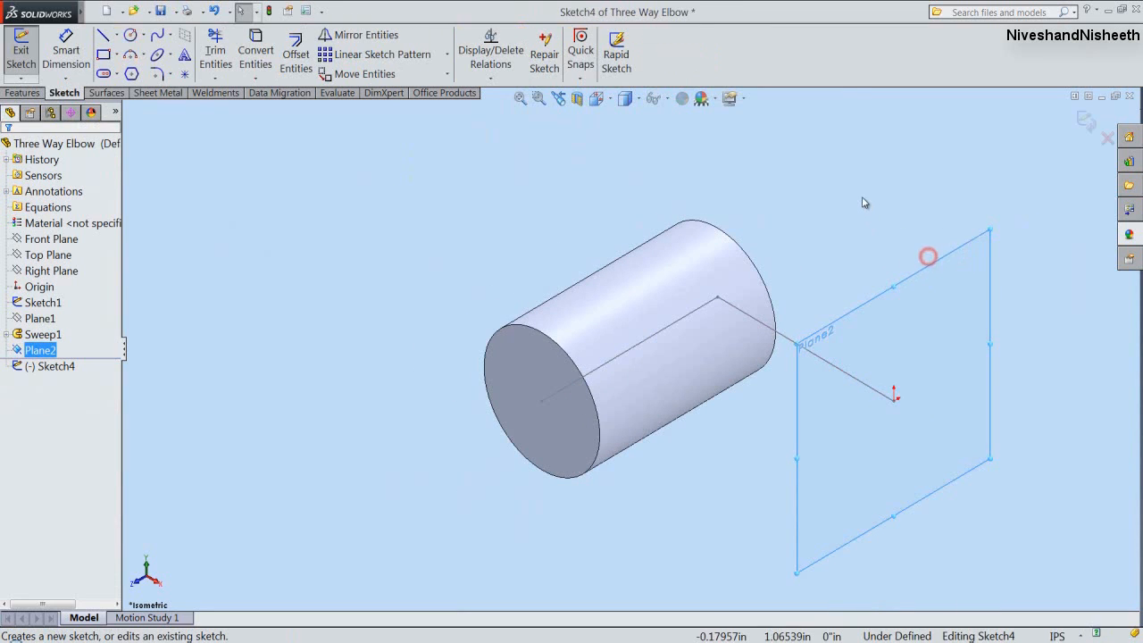
right_click(863, 200)
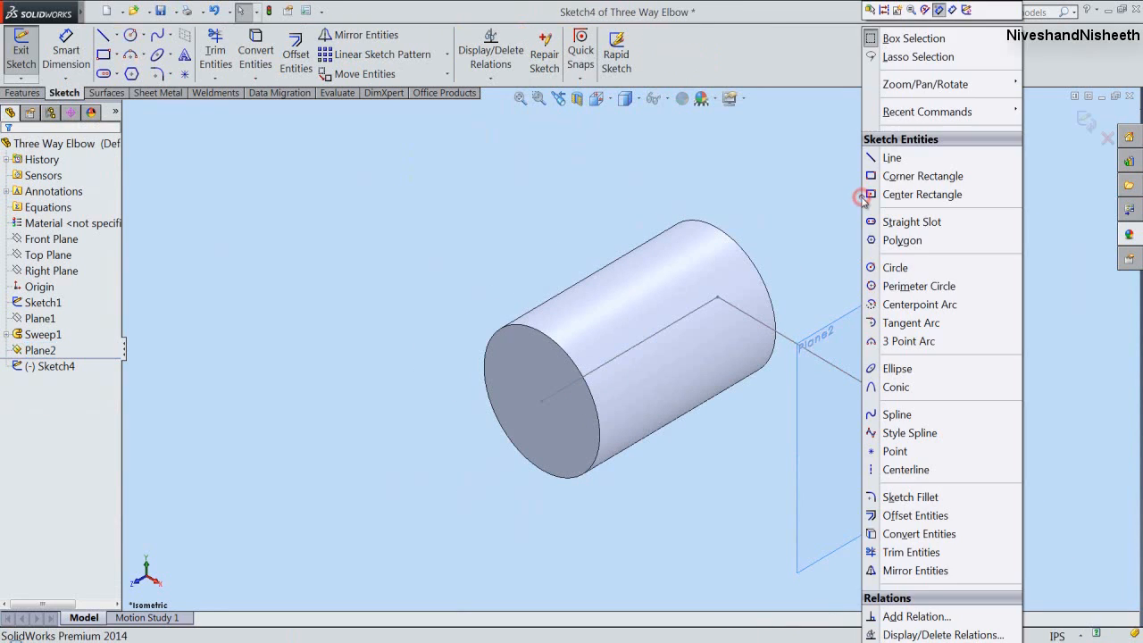
click(893, 271)
scroll(902, 366, down, 3)
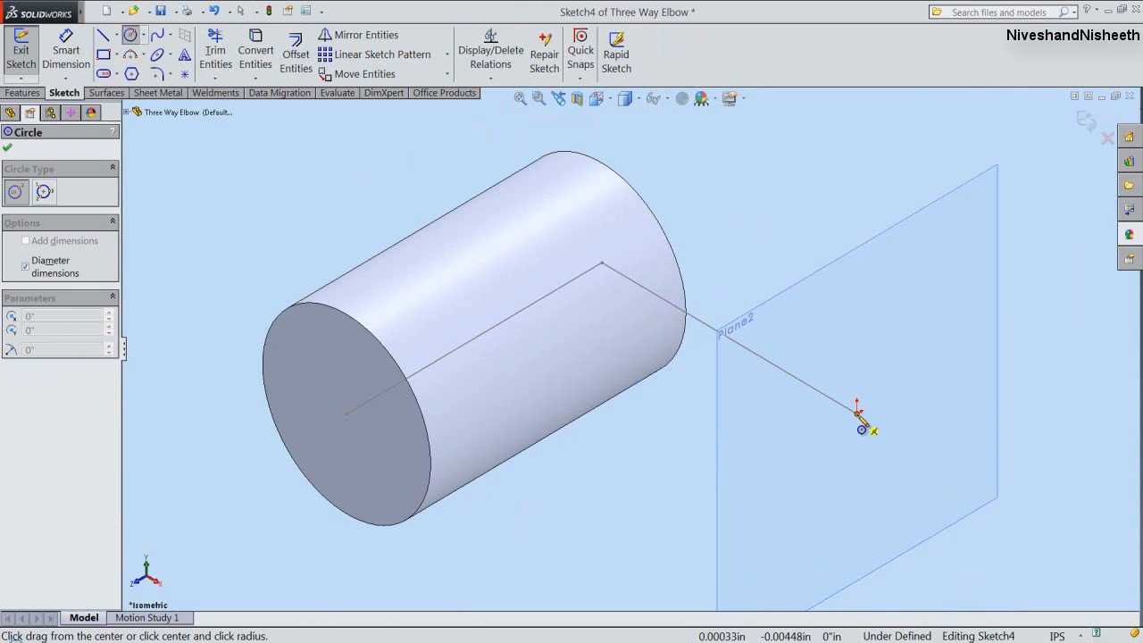
mouse_move(858, 412)
mouse_down()
mouse_move(882, 505)
mouse_move(892, 487)
mouse_up()
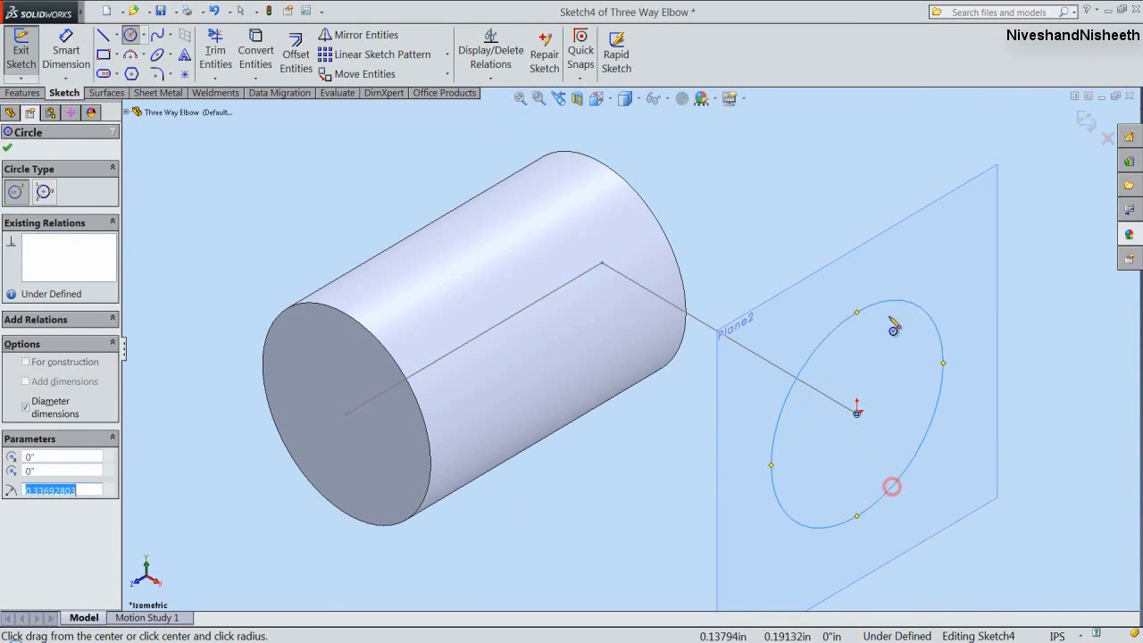
right_click(855, 235)
click(887, 158)
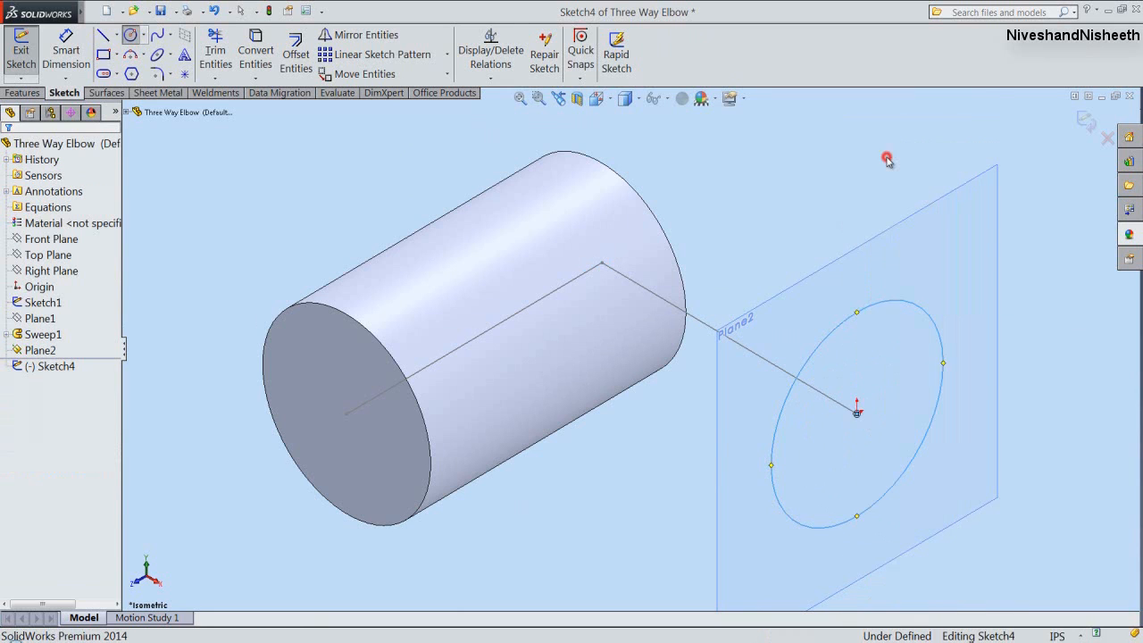
Dimension the new circle's diameter and set it to 0.65852 in.
right_click(888, 190)
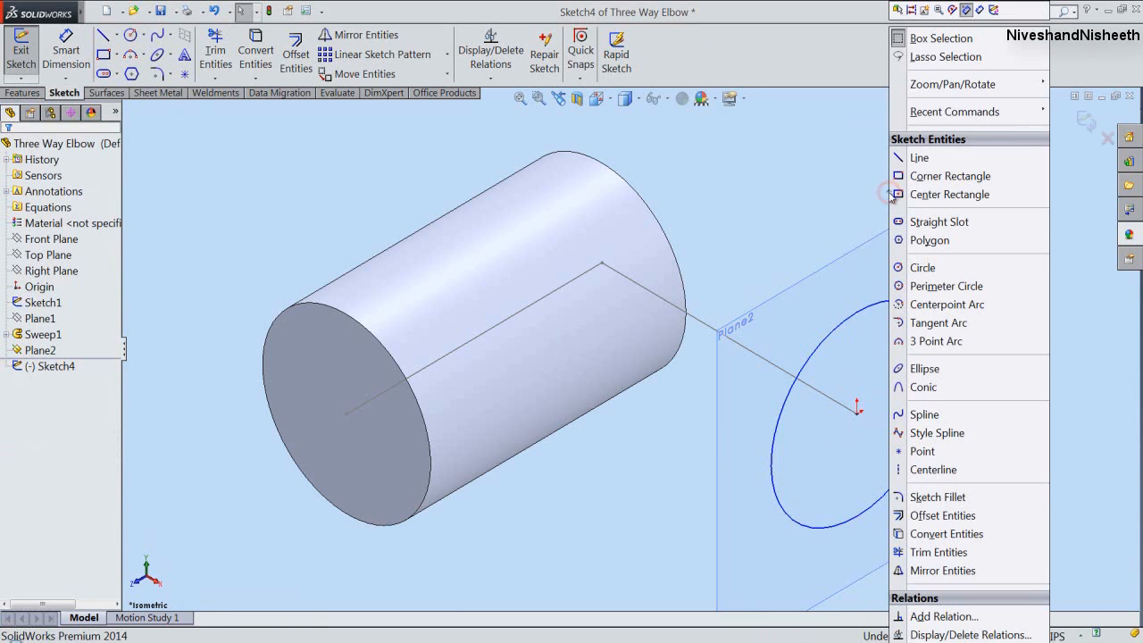
click(979, 11)
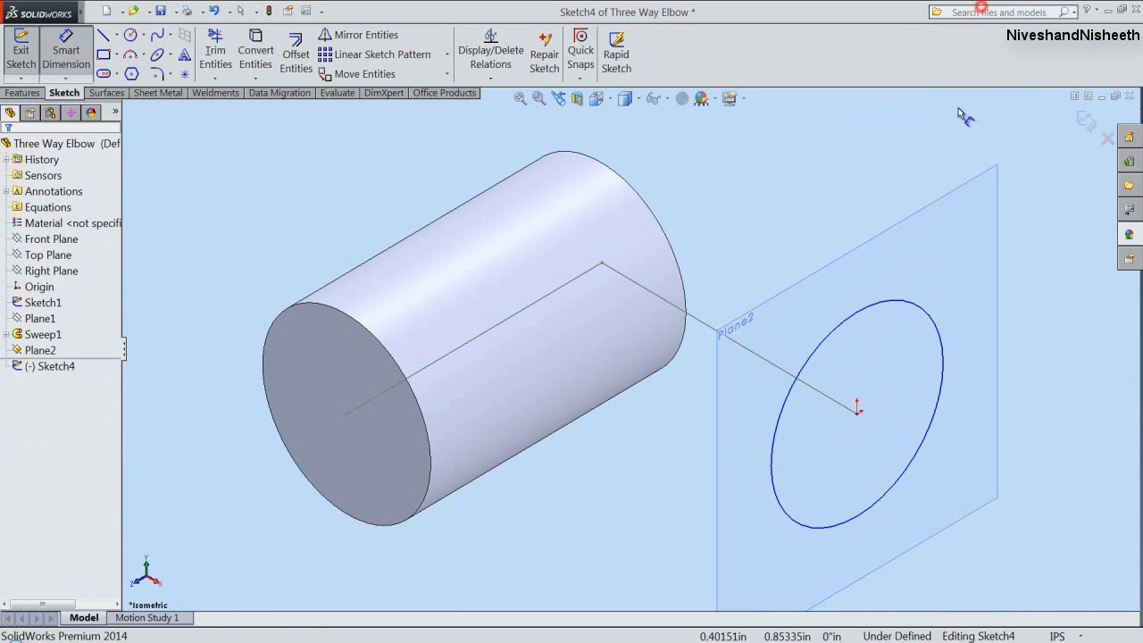
click(917, 302)
click(907, 341)
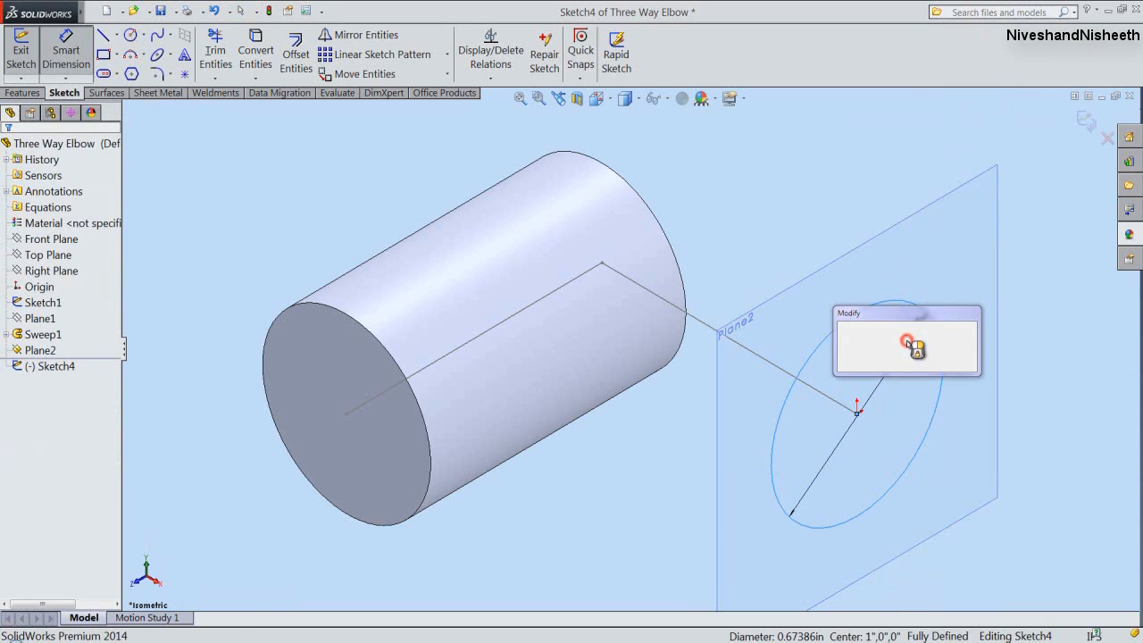
text(.65852)
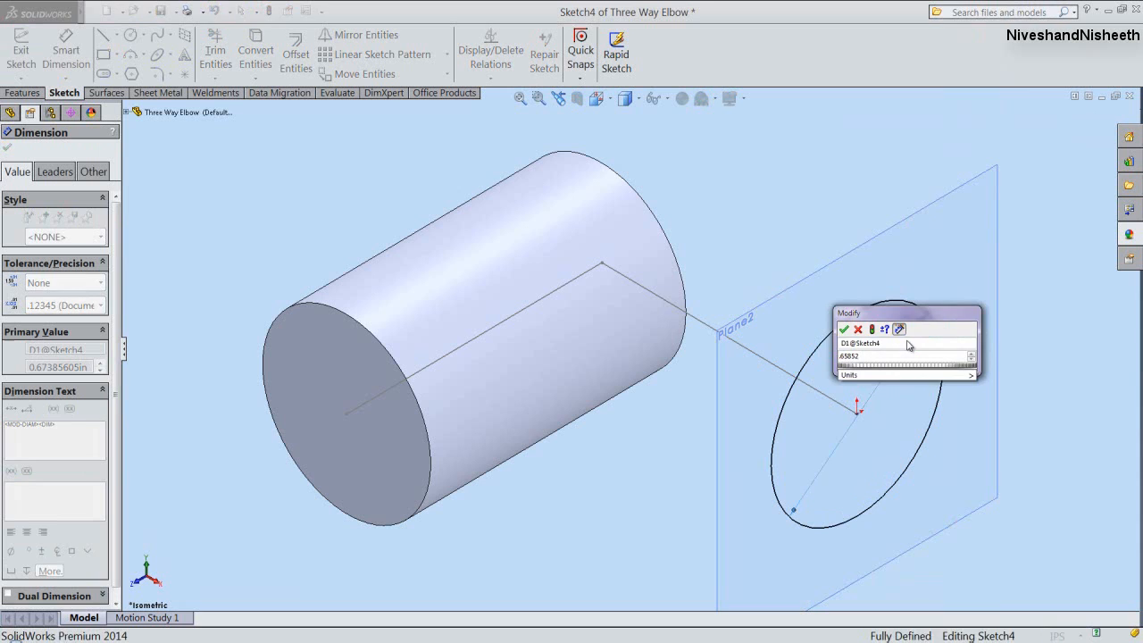
key(Return)
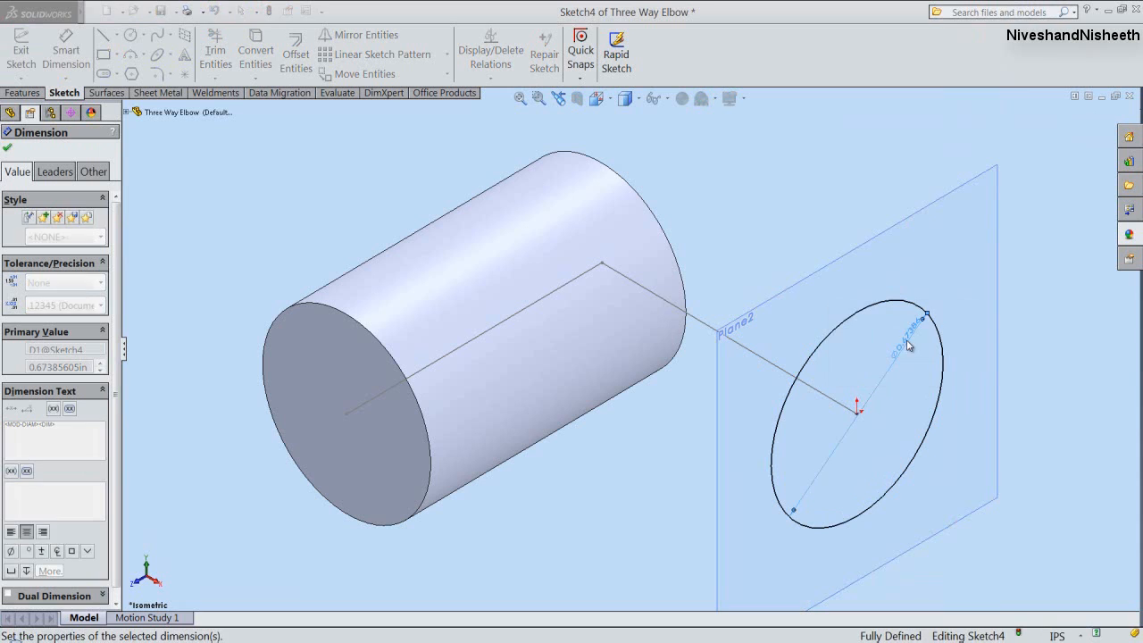
right_click(823, 212)
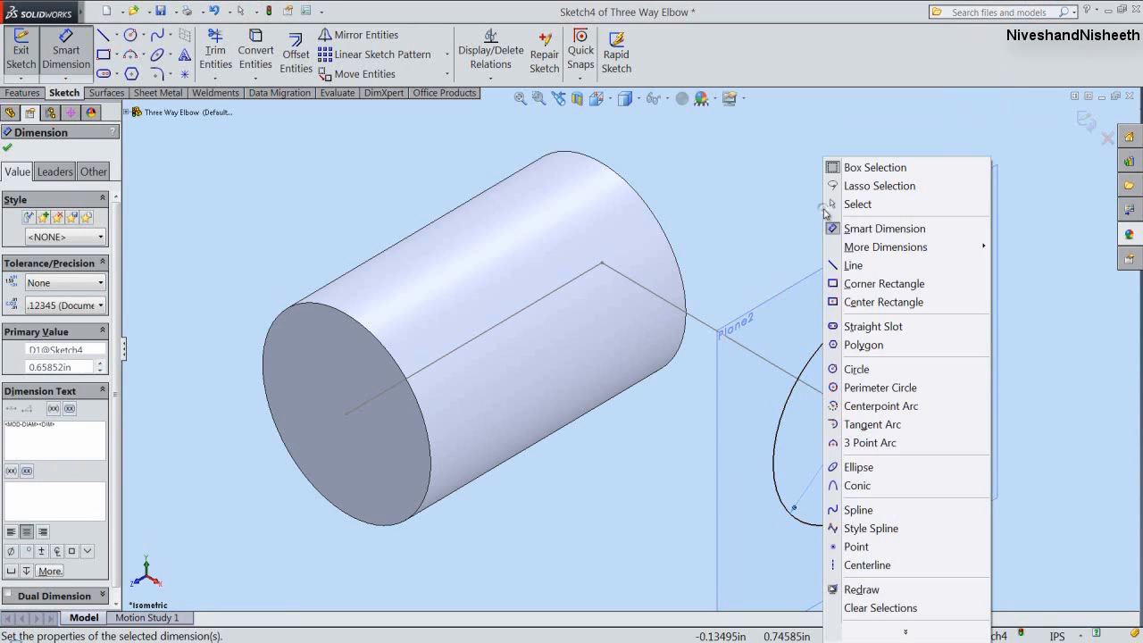
click(840, 204)
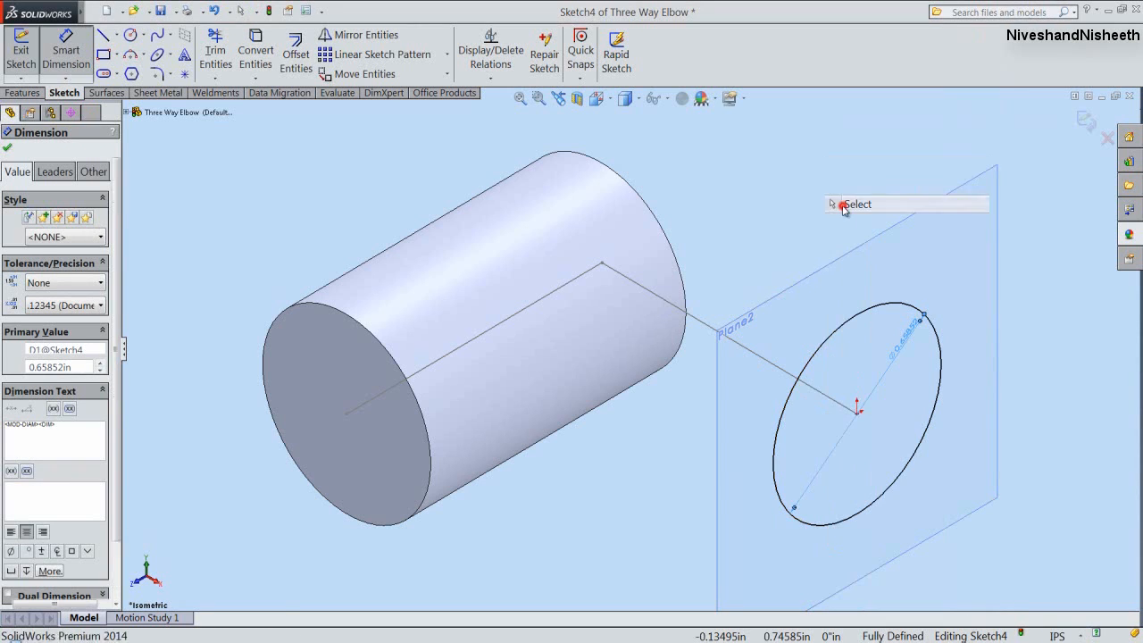
Exit the circle sketch and hide Plane2.
click(1086, 121)
click(1000, 185)
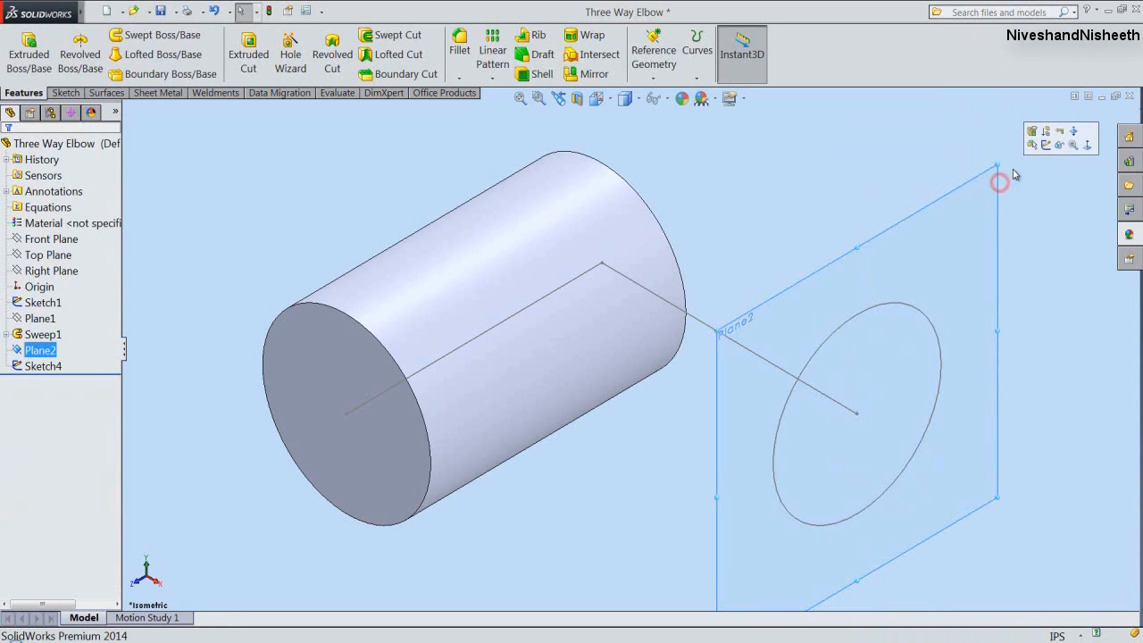
click(1057, 146)
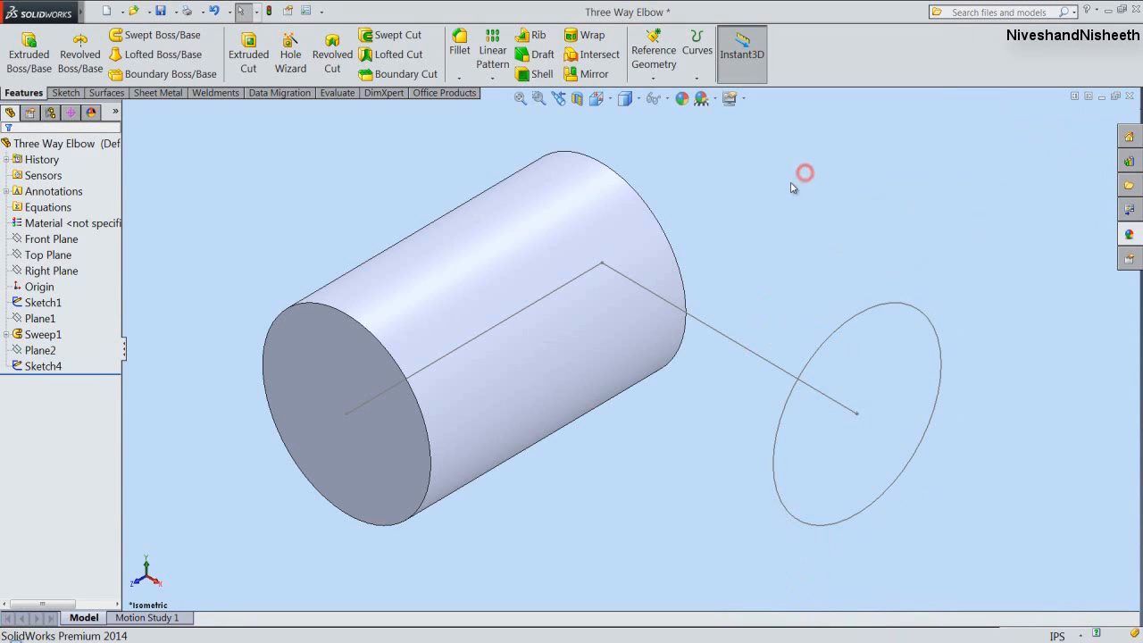
Create a sketch on the Top Plane containing the second leg of Sketch1 as a converted entity, and exit the sketch.
click(38, 257)
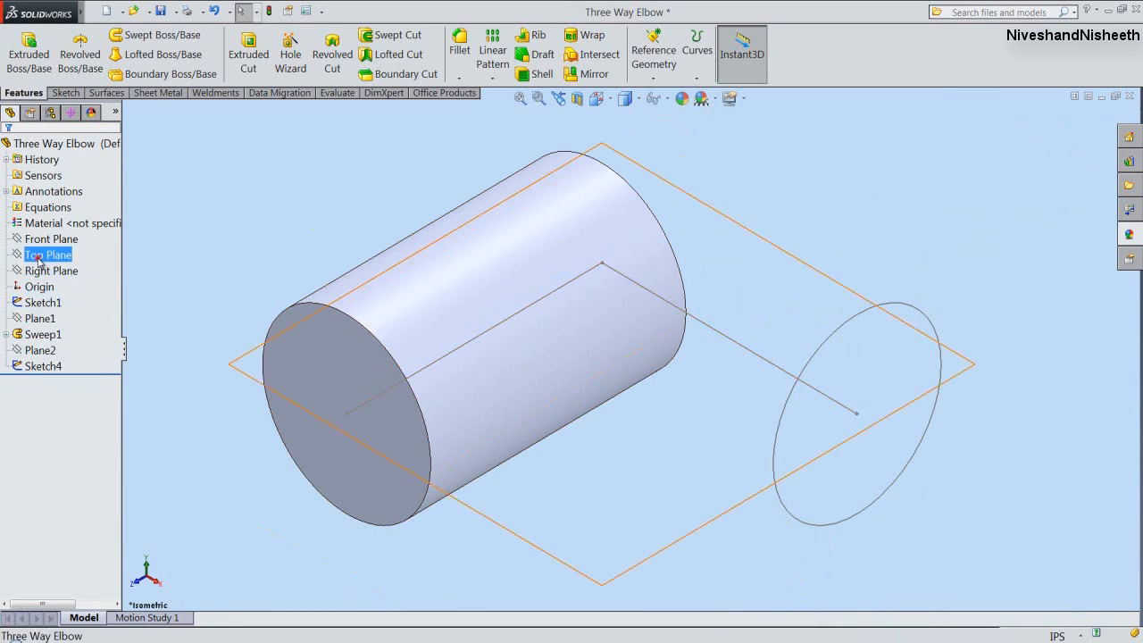
click(51, 239)
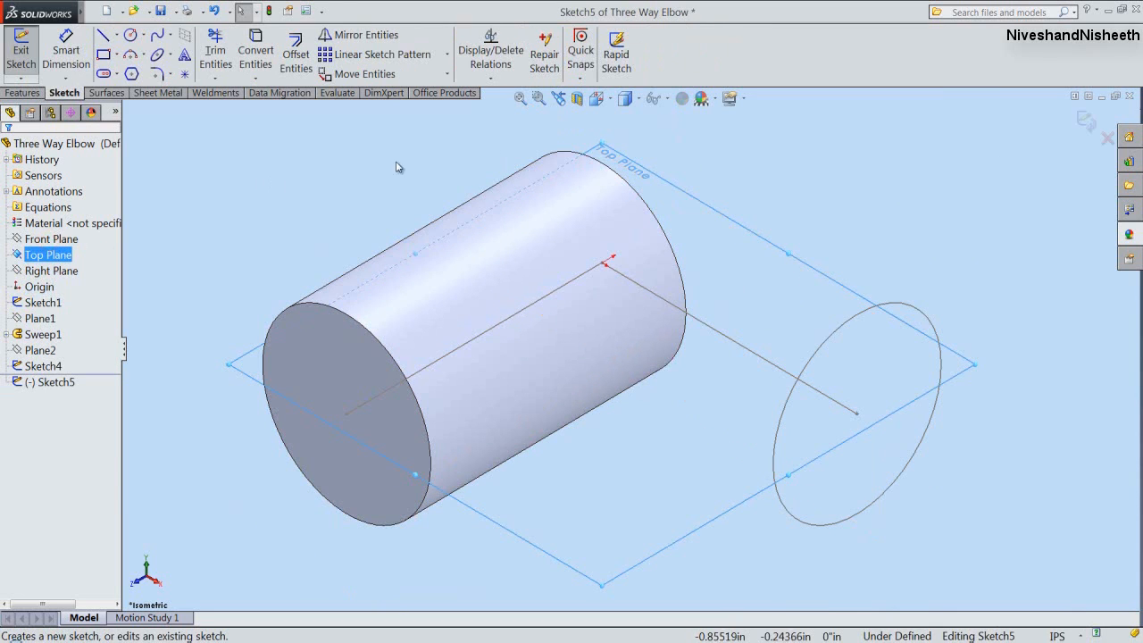
click(708, 153)
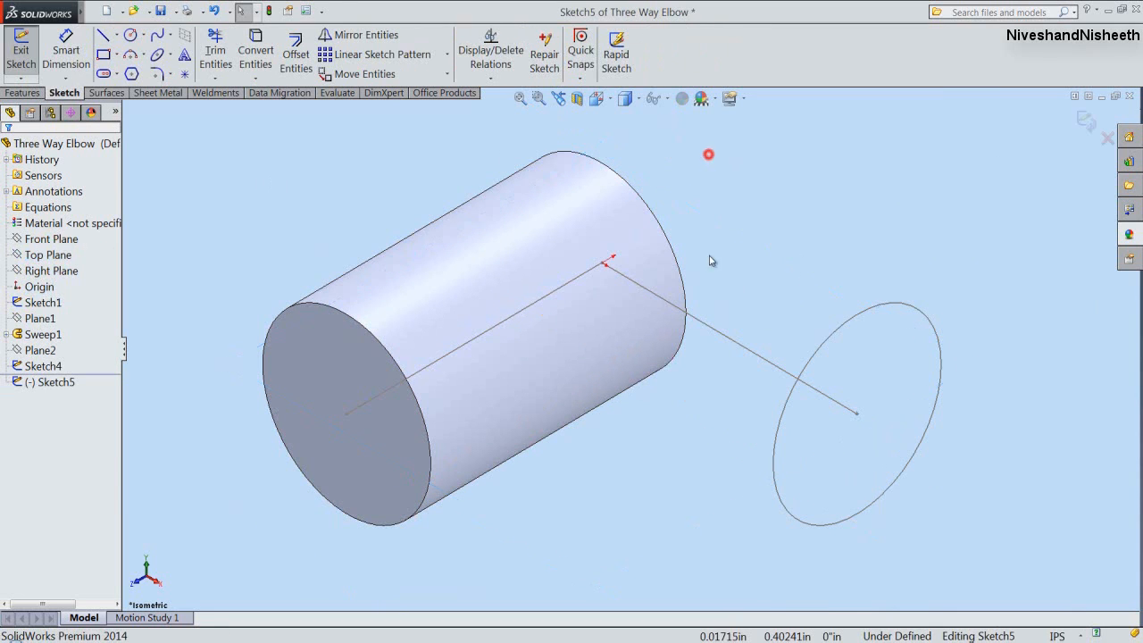
click(709, 327)
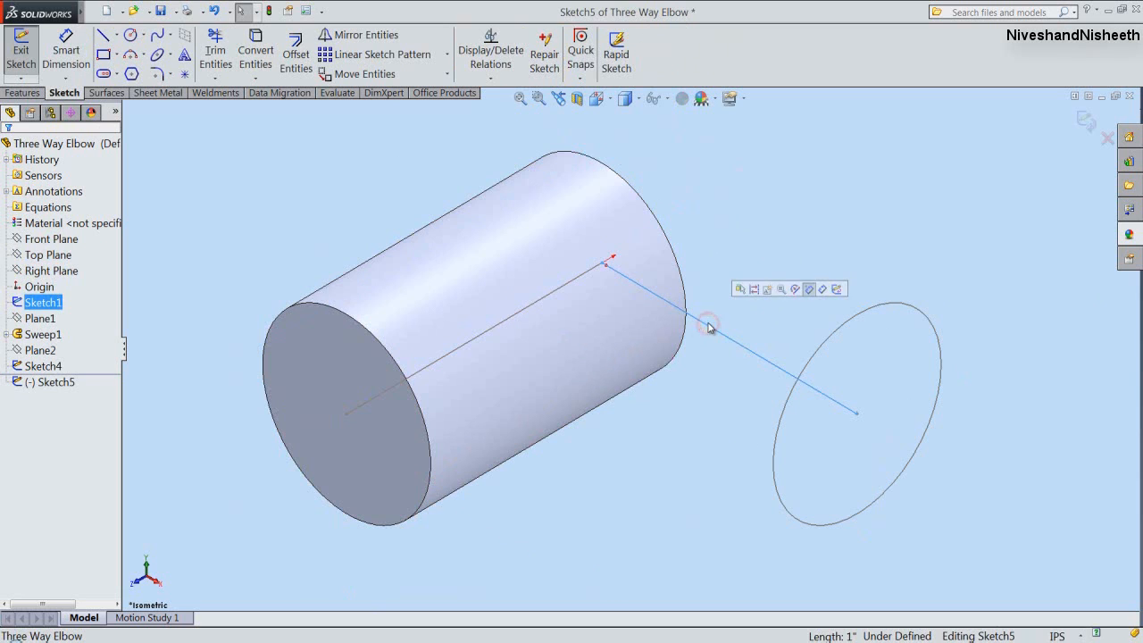
click(248, 55)
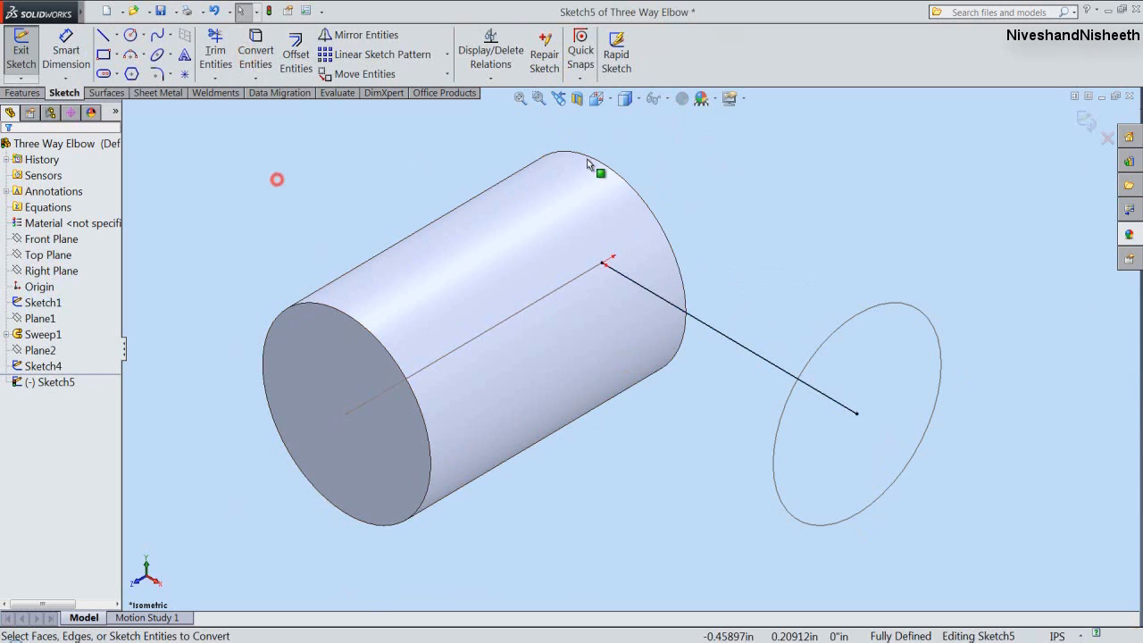
click(1087, 119)
Hide Sketch1 so that only the converted path line and the circle remain shown.
click(227, 213)
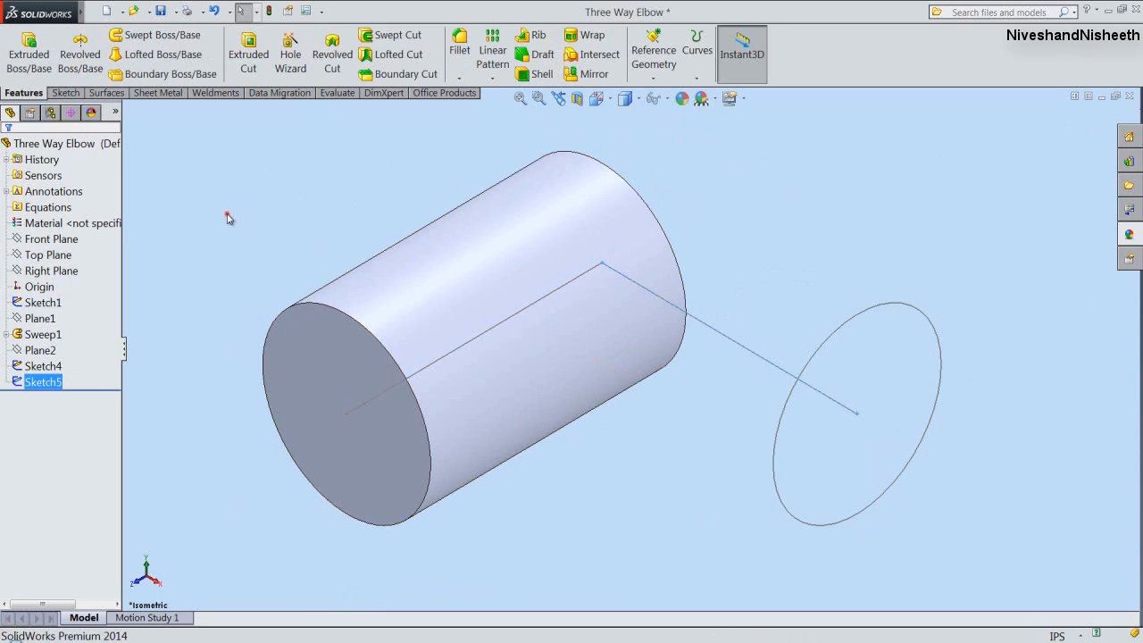
click(43, 303)
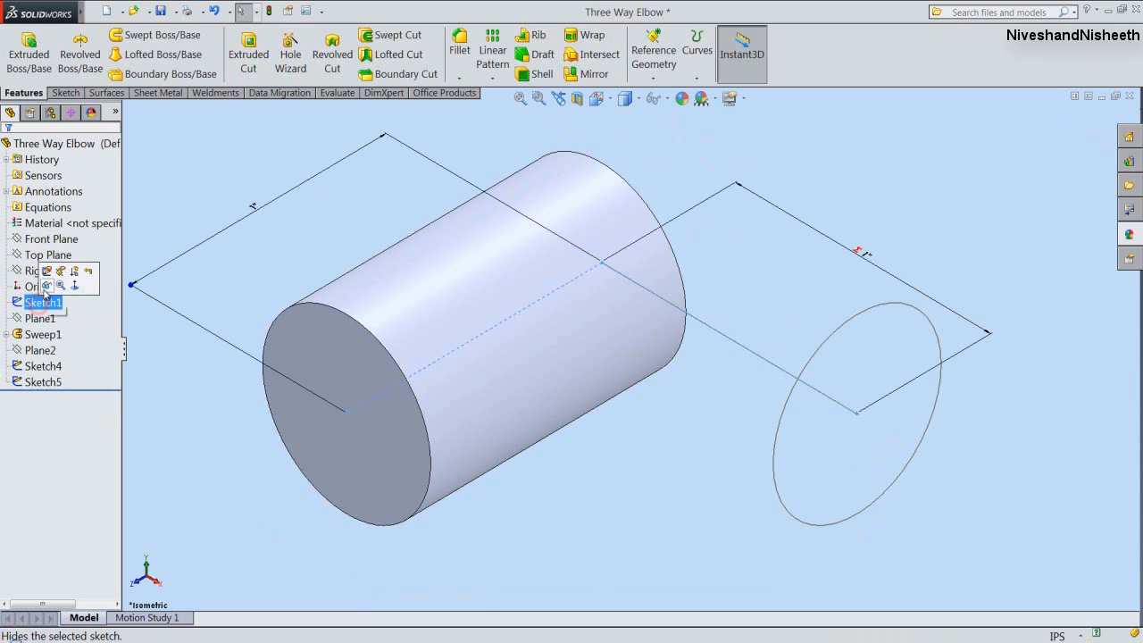
click(45, 286)
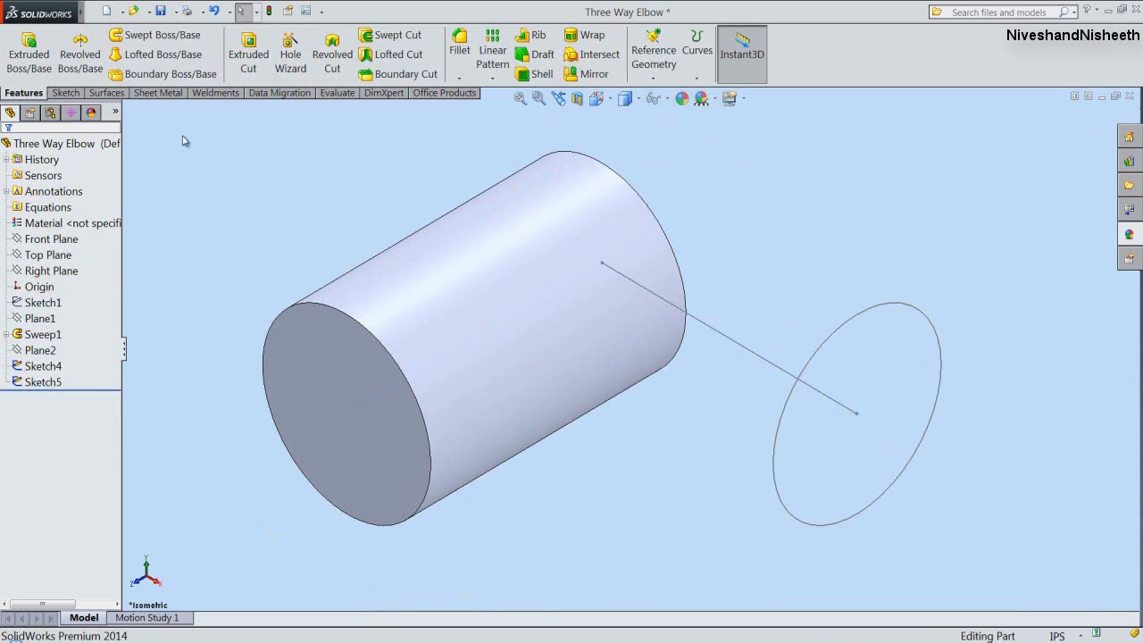
Sweep the 0.65852 in circle along the converted line to form the elbow's second cylindrical branch.
click(159, 35)
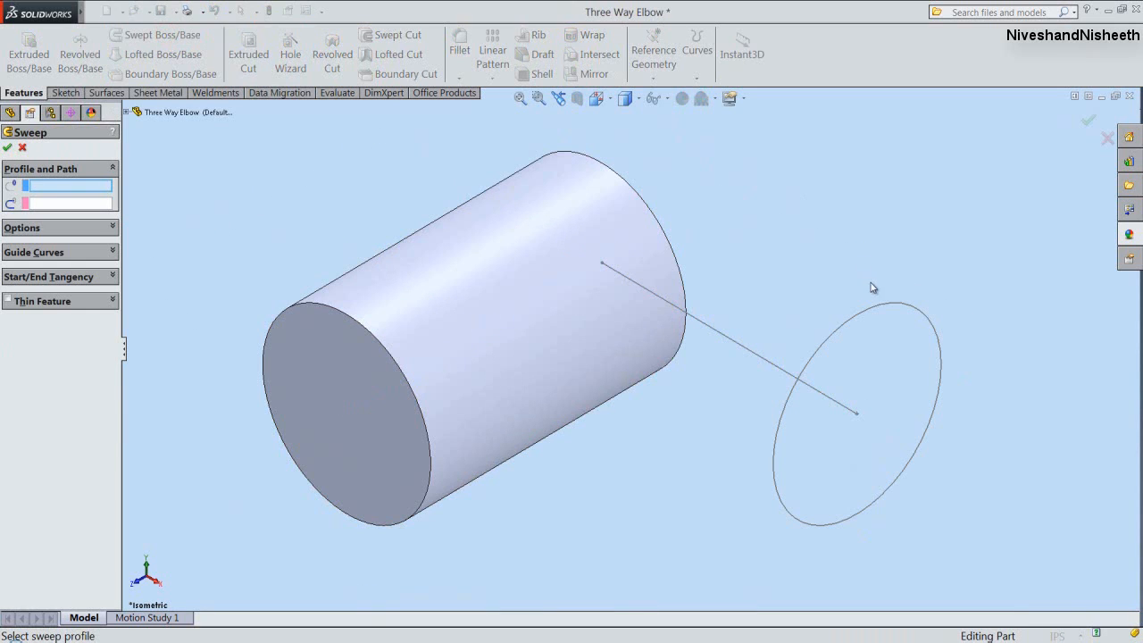
click(880, 307)
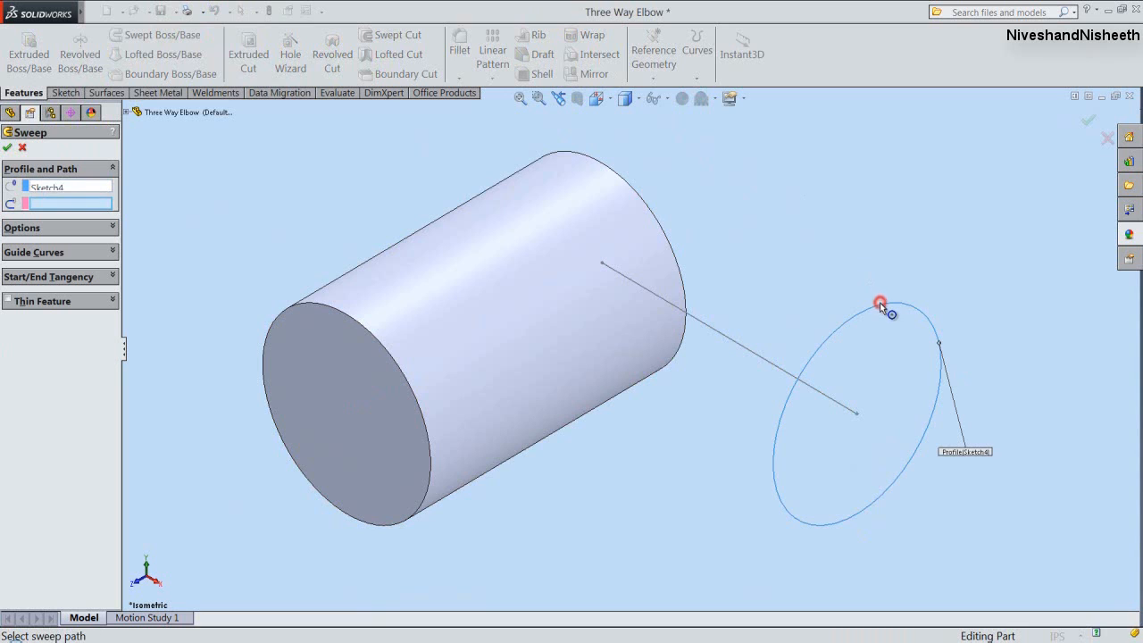
click(774, 365)
right_click(775, 366)
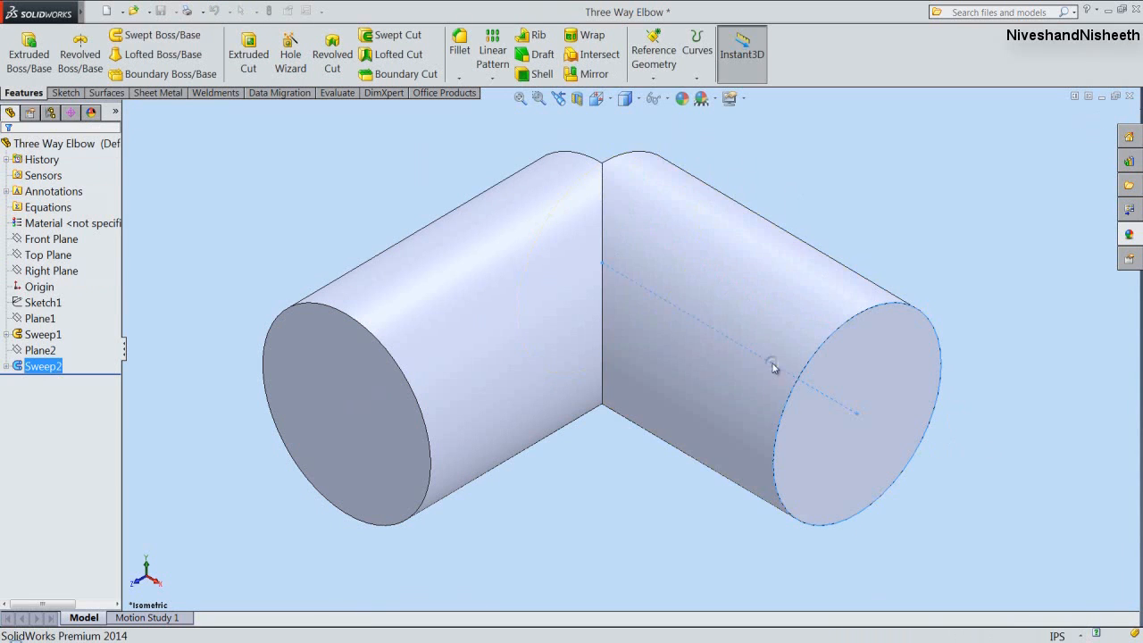
Show the elbow in the isometric view of its rear corner and save the part.
click(612, 100)
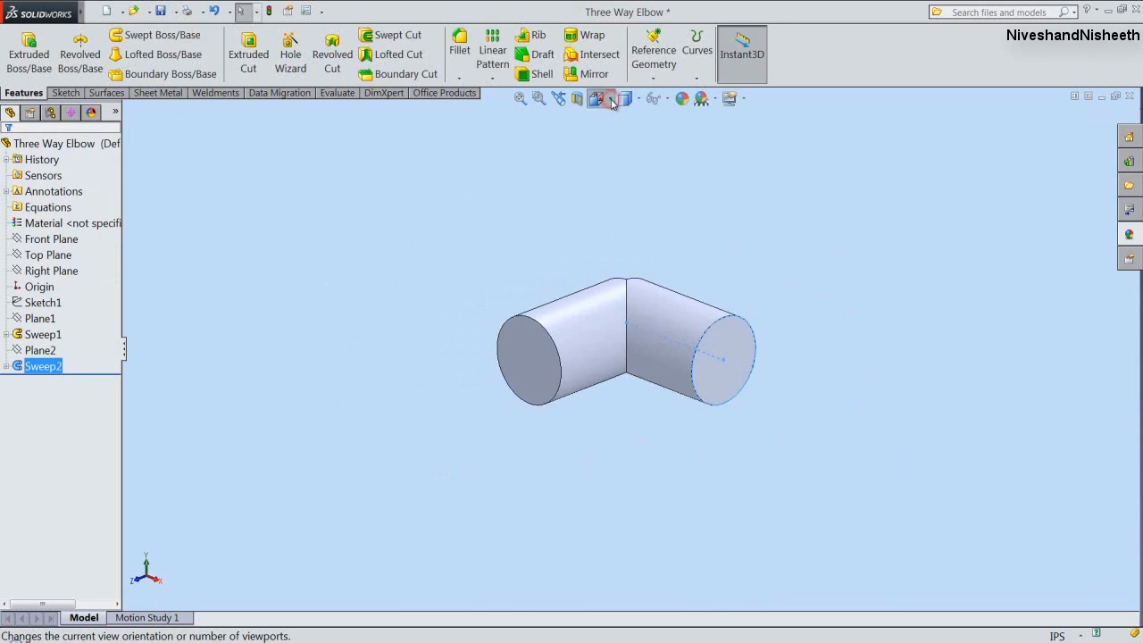
click(686, 122)
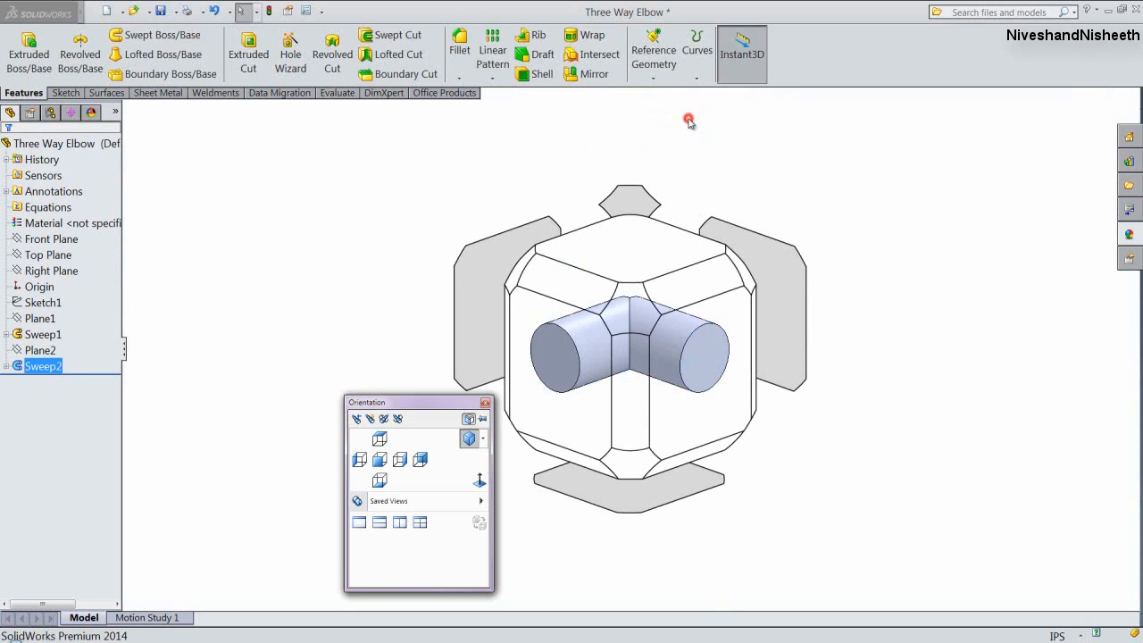
click(632, 201)
click(588, 193)
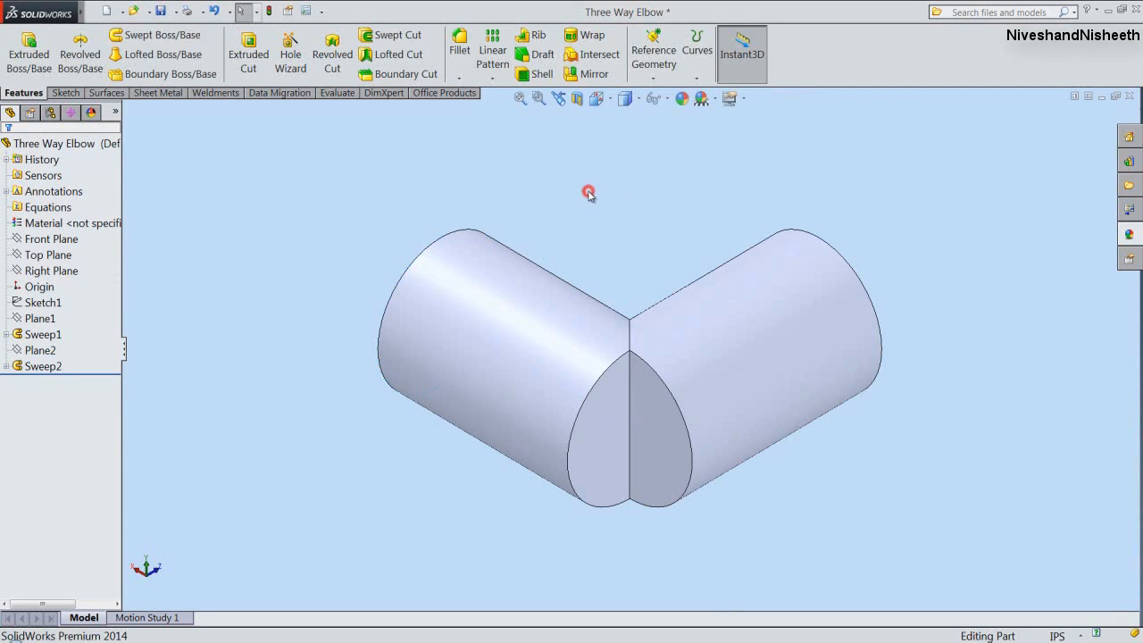
key(ctrl+s)
Start a new sketch on the Right Plane.
middle_drag(684, 421, 589, 411)
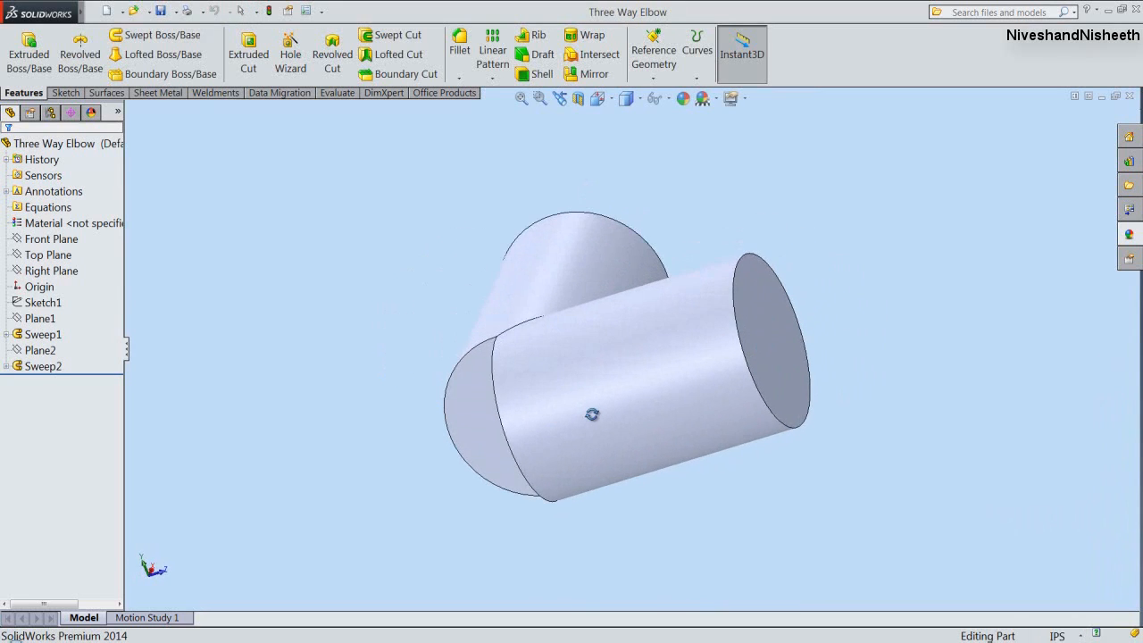
click(53, 239)
click(54, 256)
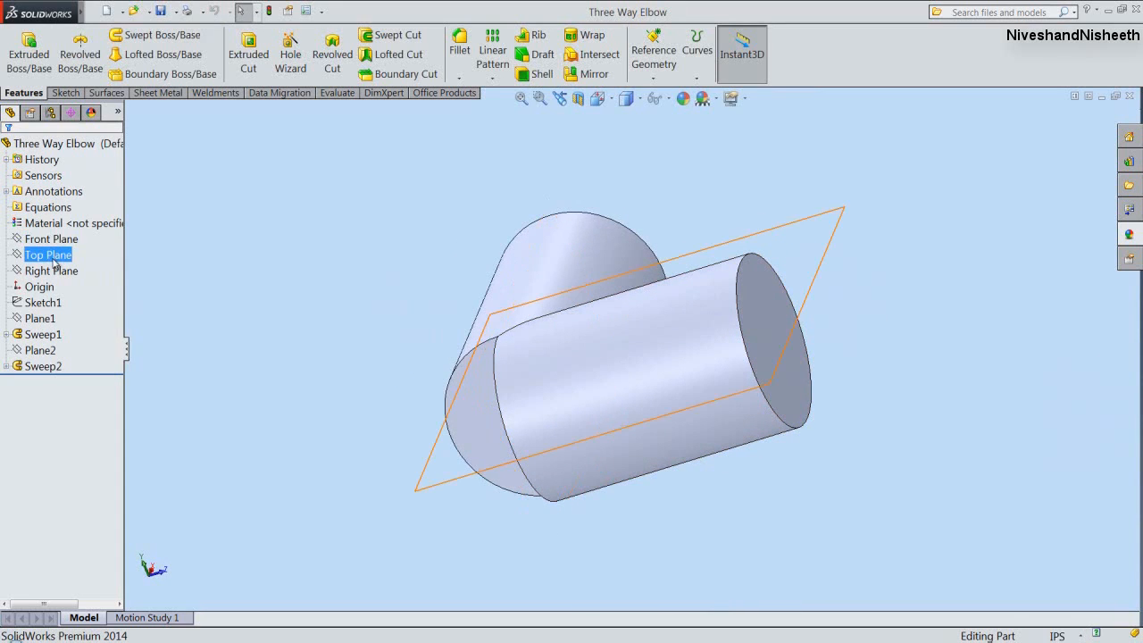
click(52, 273)
click(50, 272)
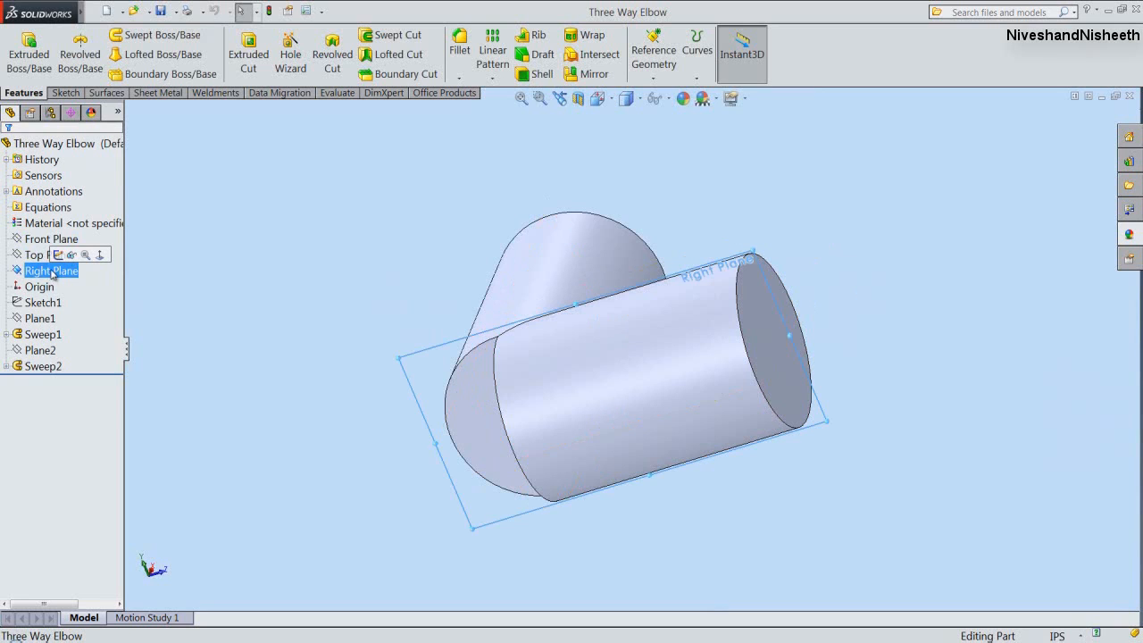
click(58, 256)
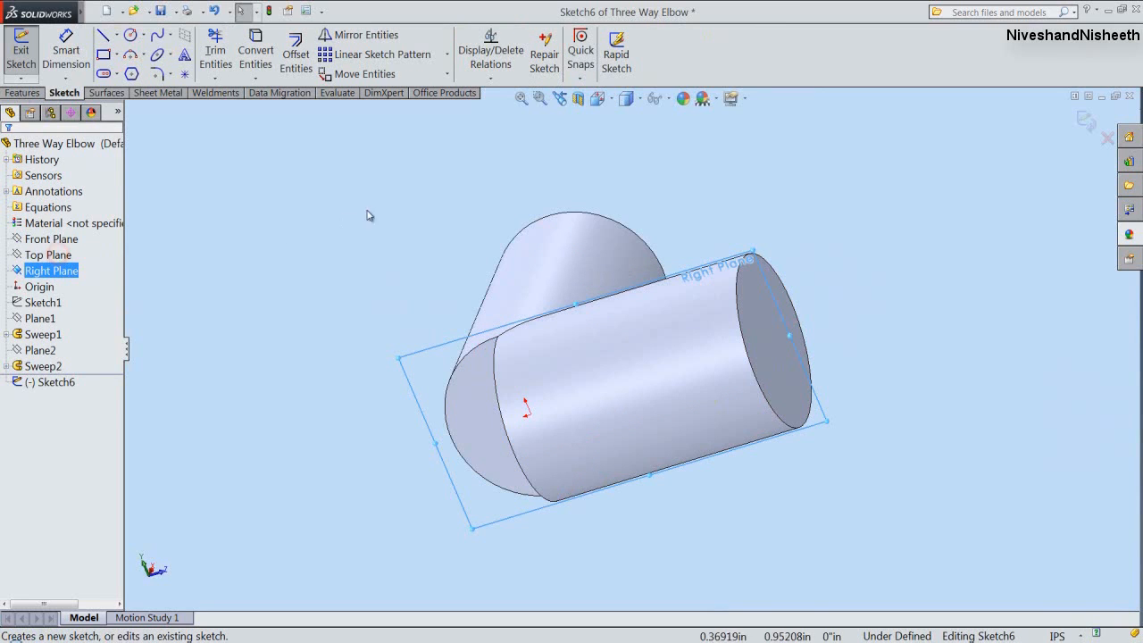
Sketch a 1 in vertical line upward from the origin and exit the sketch.
click(565, 99)
click(320, 229)
right_click(320, 229)
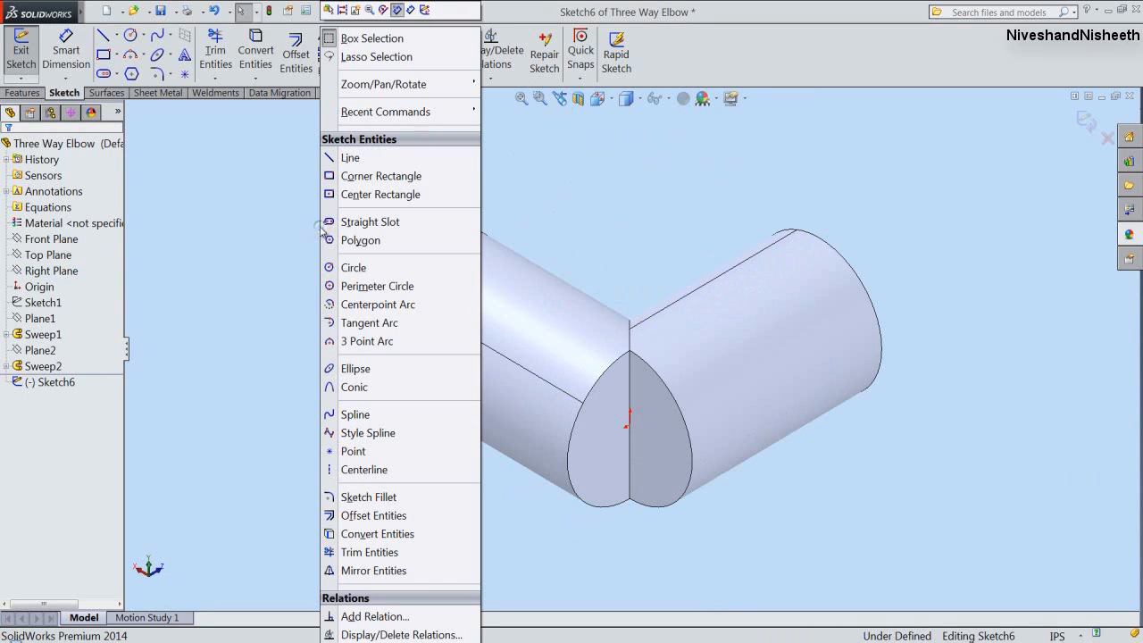
click(347, 157)
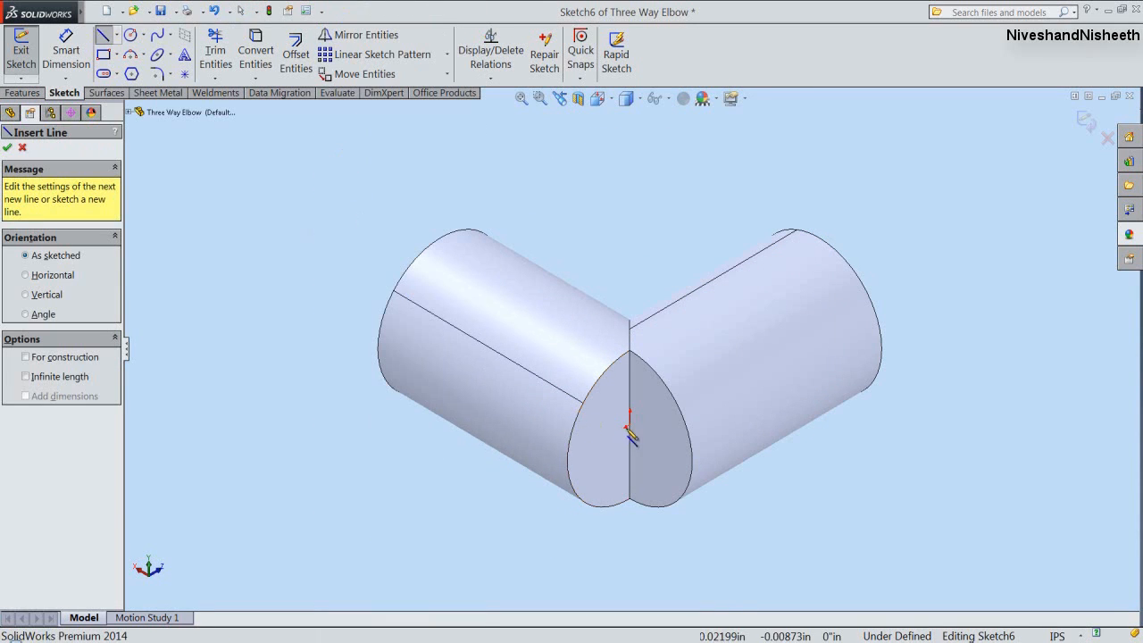
click(629, 419)
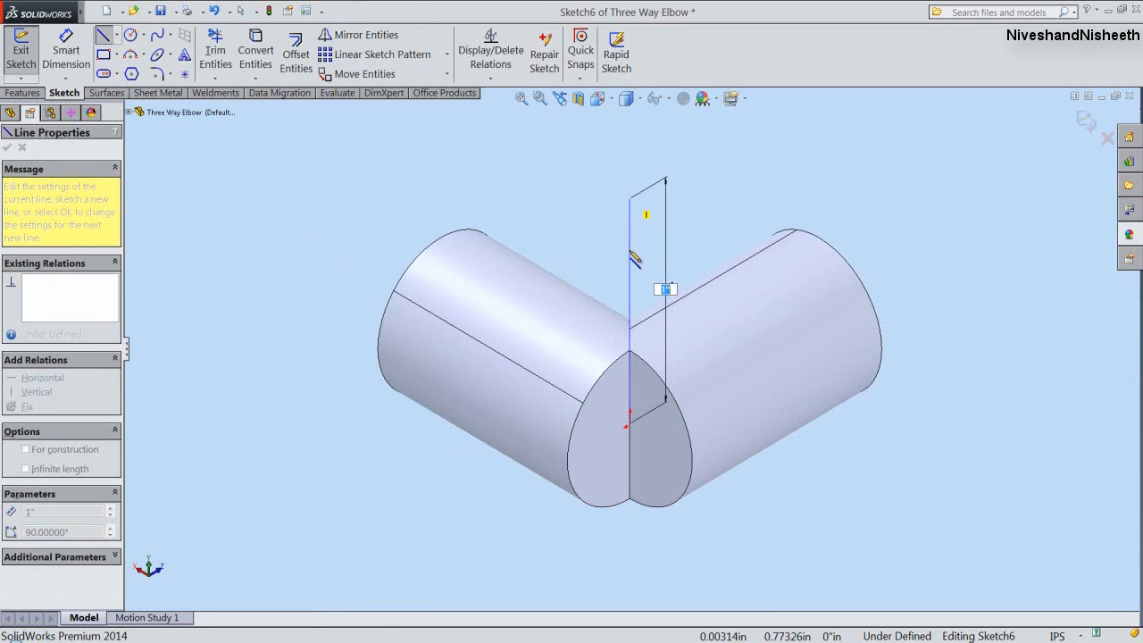
click(630, 199)
key(Escape)
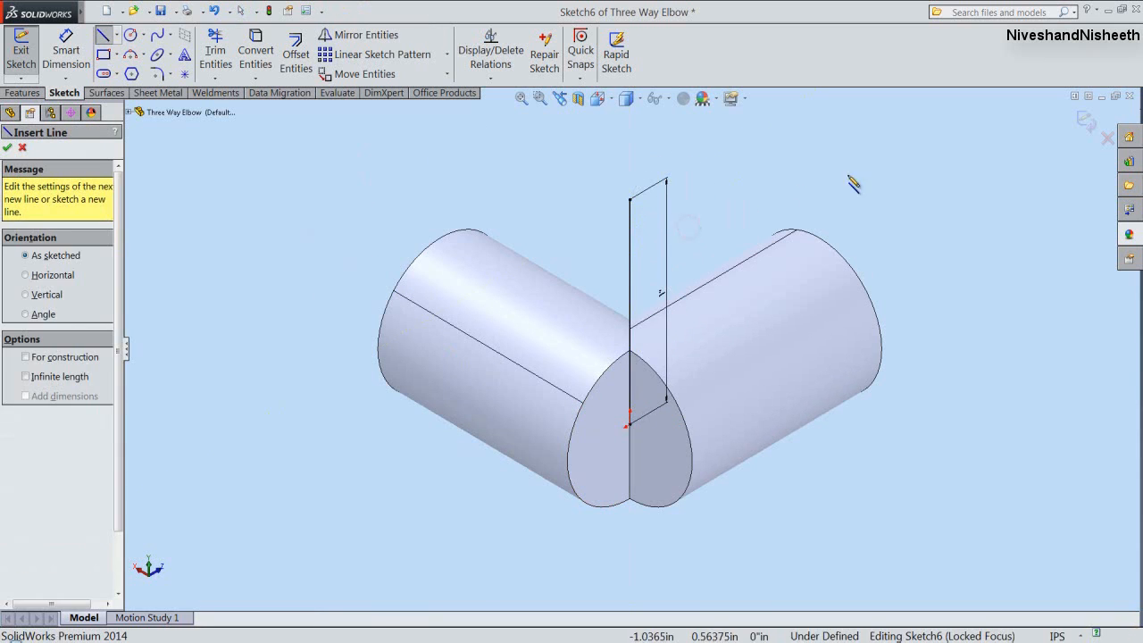
key(Escape)
click(20, 52)
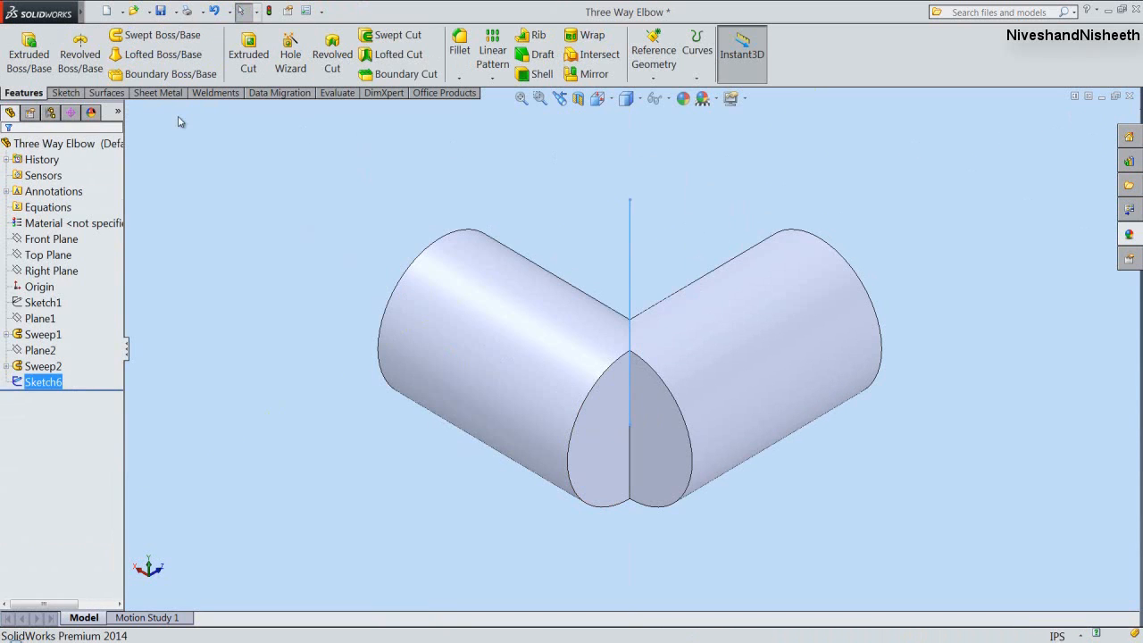
Create a reference plane through the upper endpoint of the vertical line, perpendicular to that line.
click(652, 77)
click(662, 94)
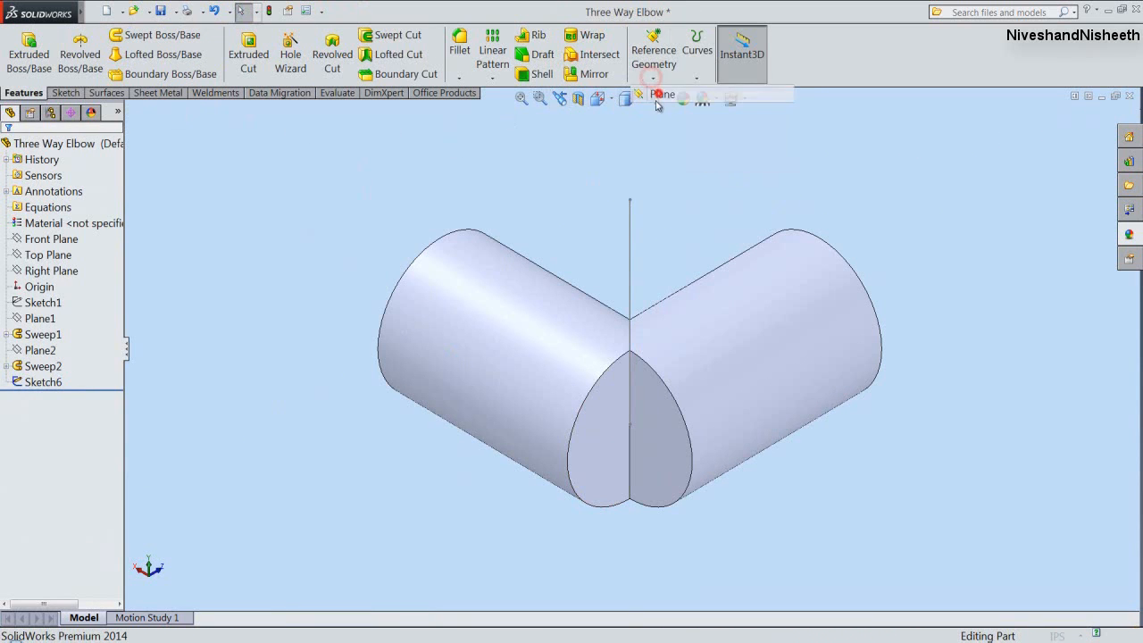
click(630, 199)
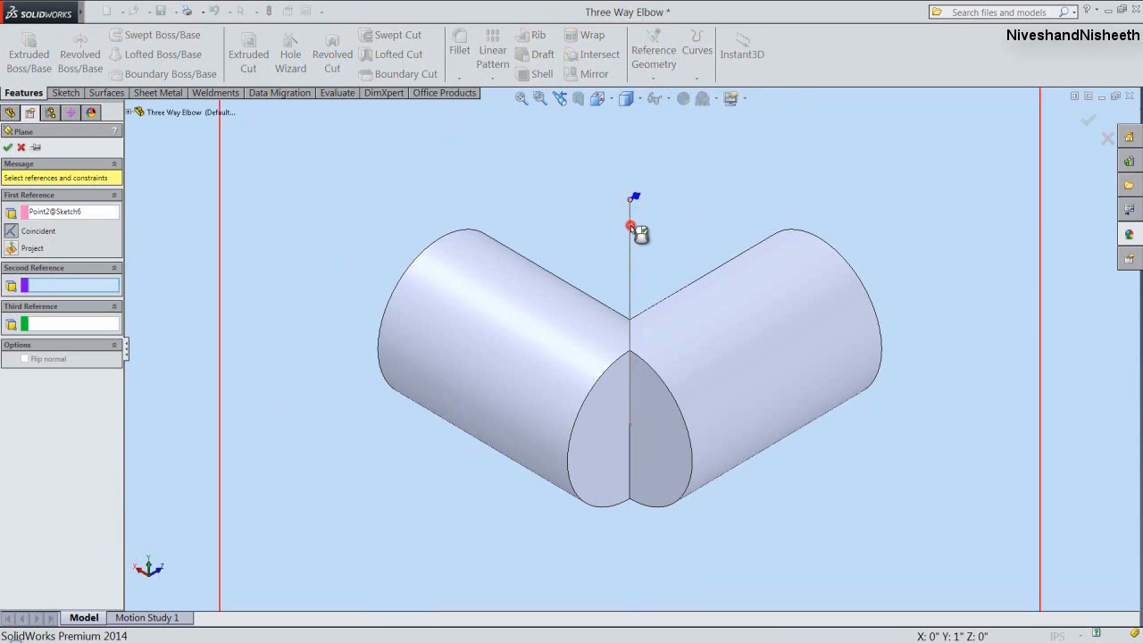
click(630, 225)
key(Return)
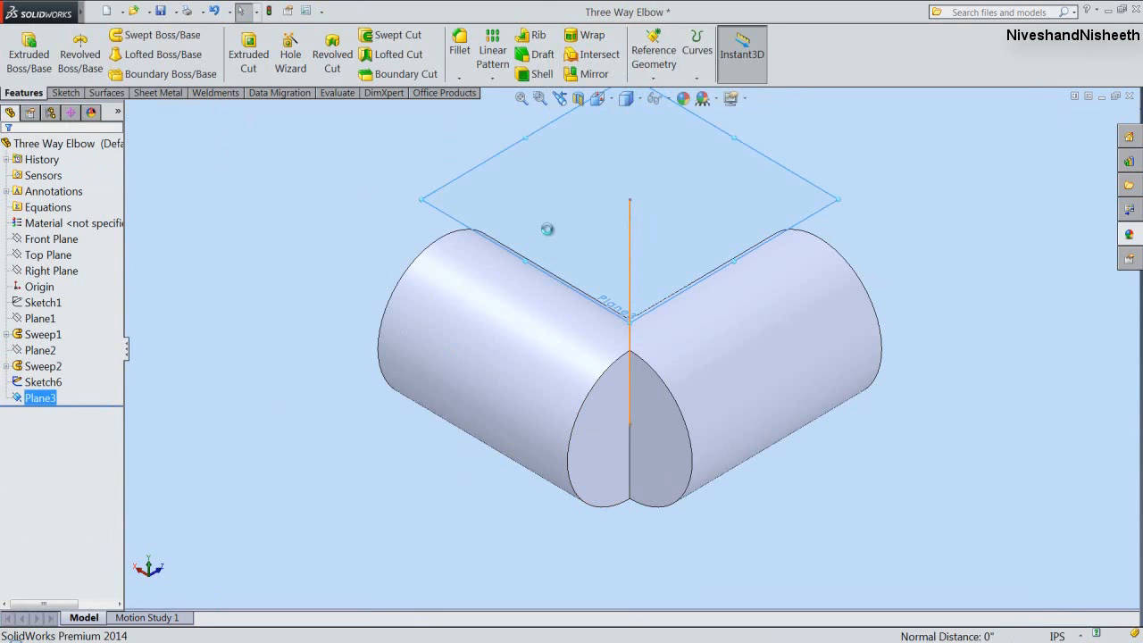
Sketch a 0.65852 in diameter circle on the new plane, centred on the vertical line's upper endpoint, and exit the sketch.
click(456, 181)
click(503, 141)
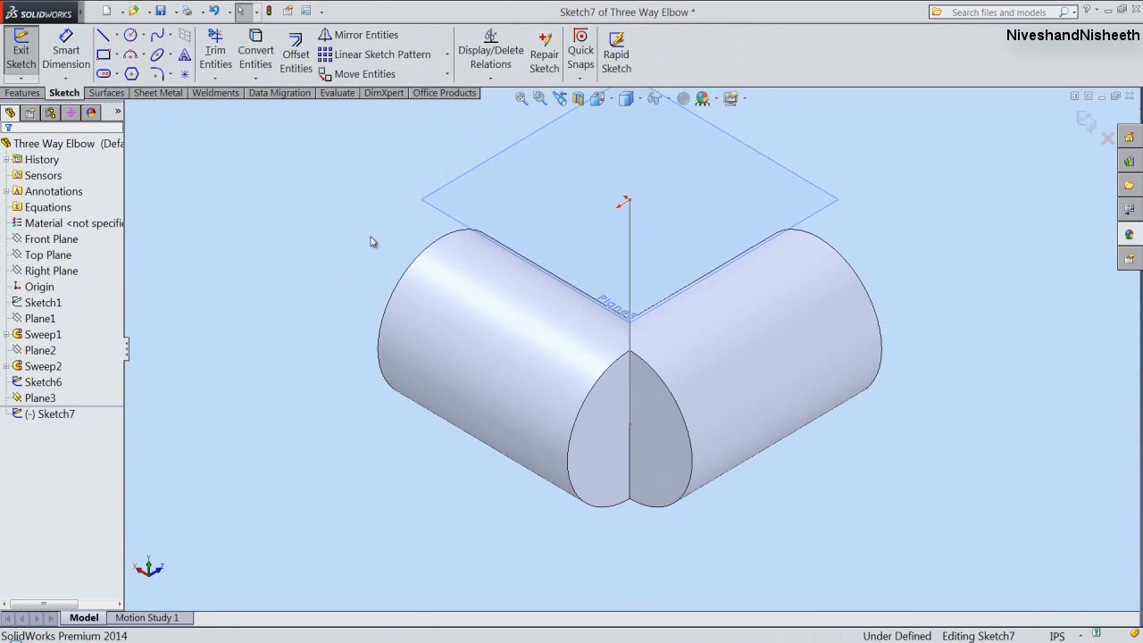
click(130, 36)
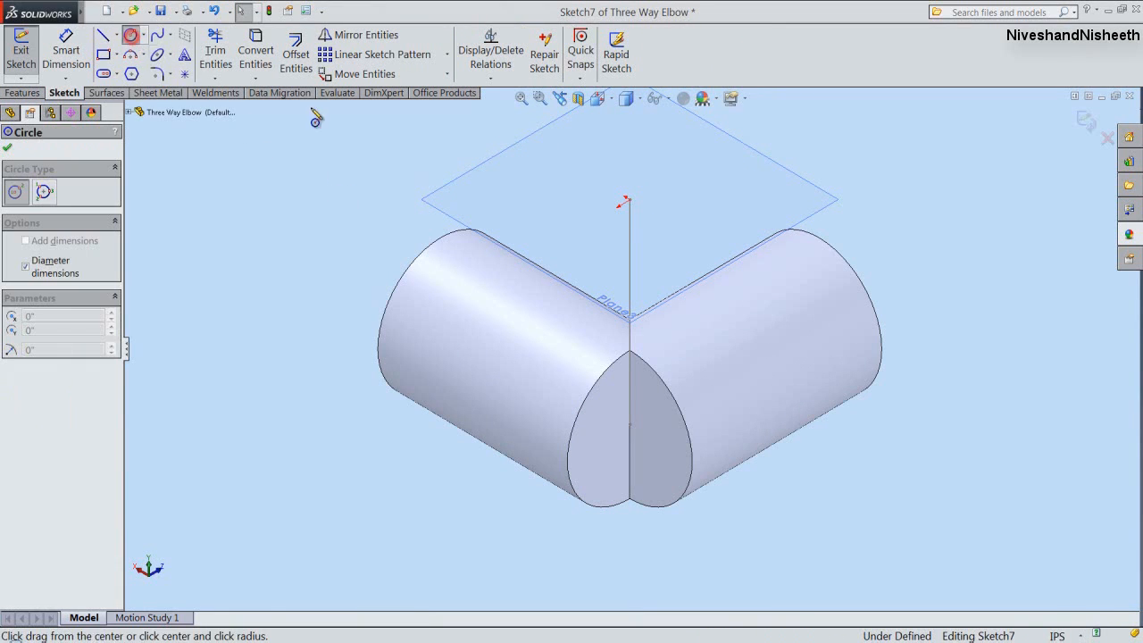
click(630, 205)
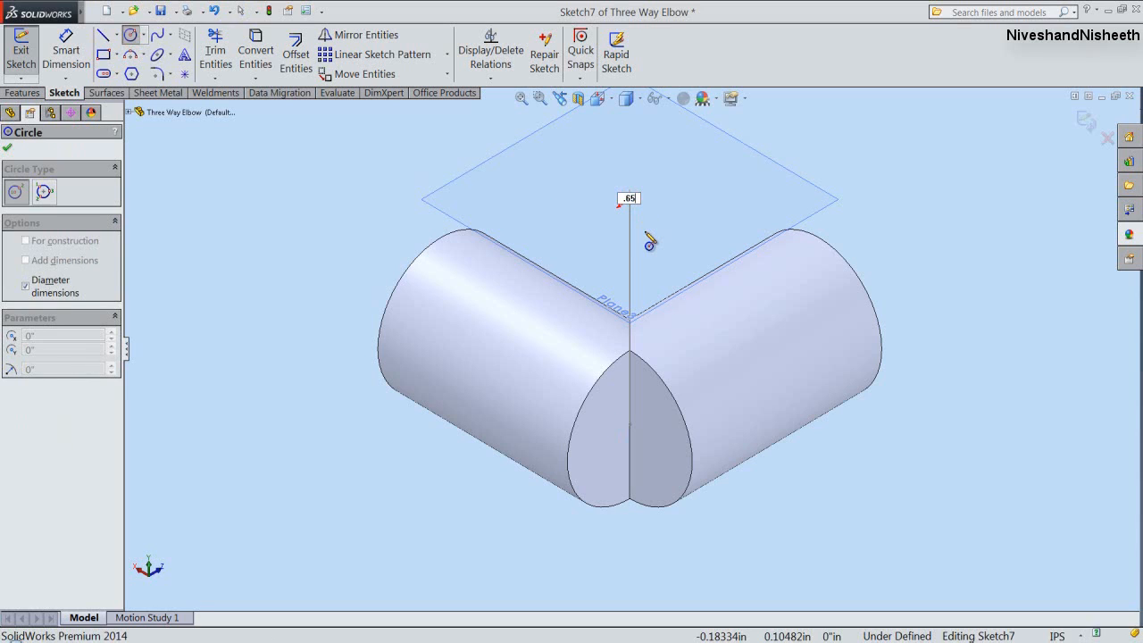
click(649, 242)
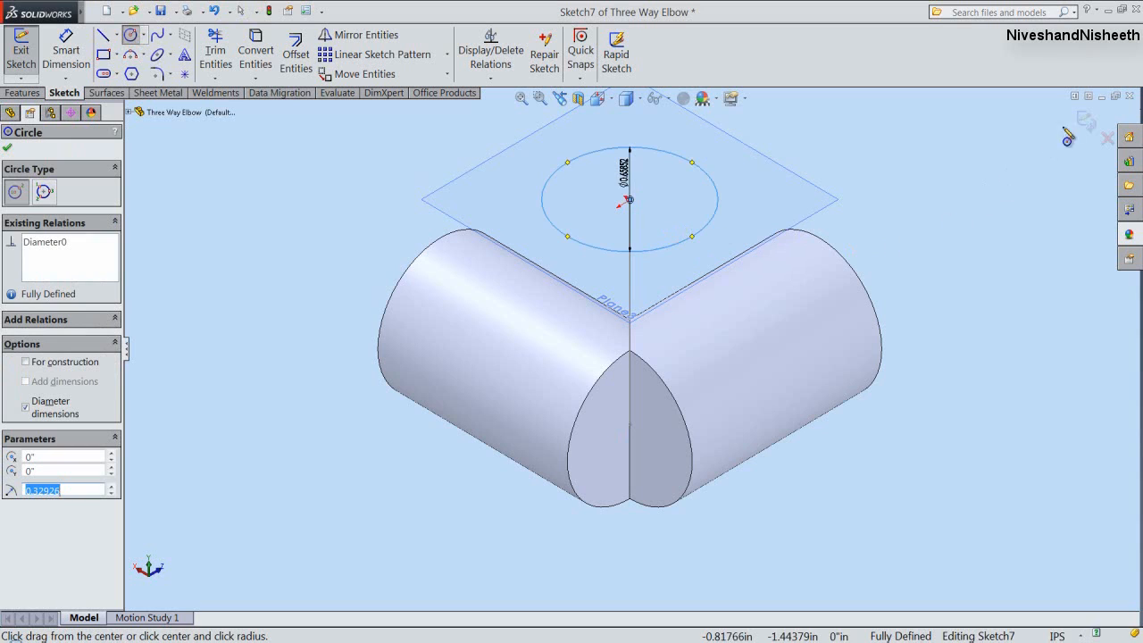
click(1088, 120)
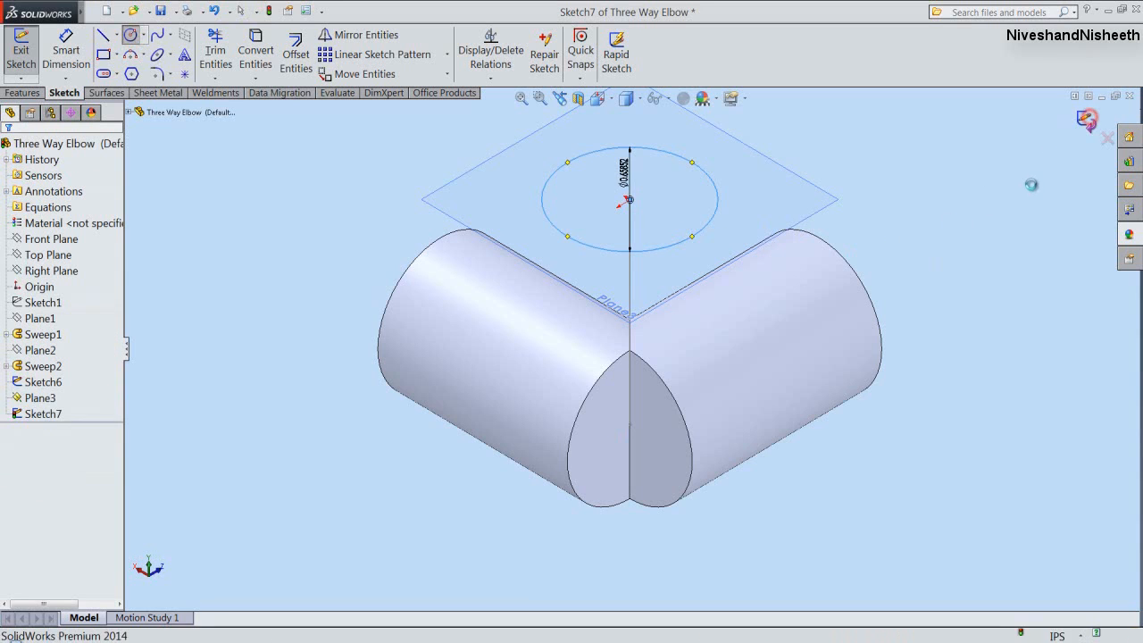
Hide Plane3 and sweep the circle along the vertical line to form the elbow's third cylindrical branch.
click(830, 200)
click(887, 162)
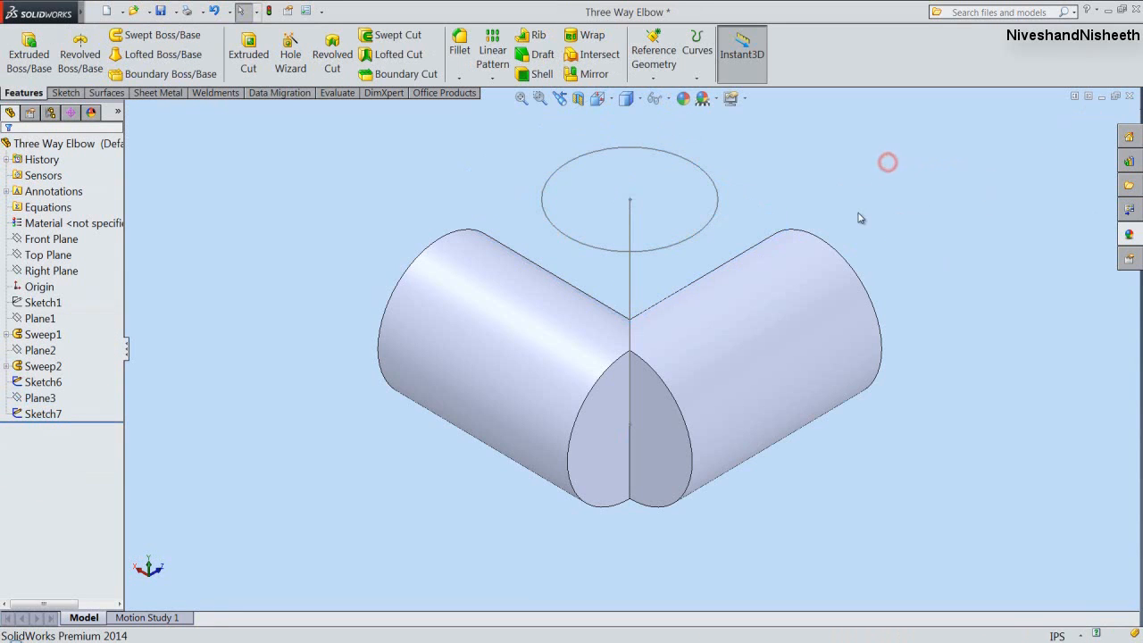
click(190, 35)
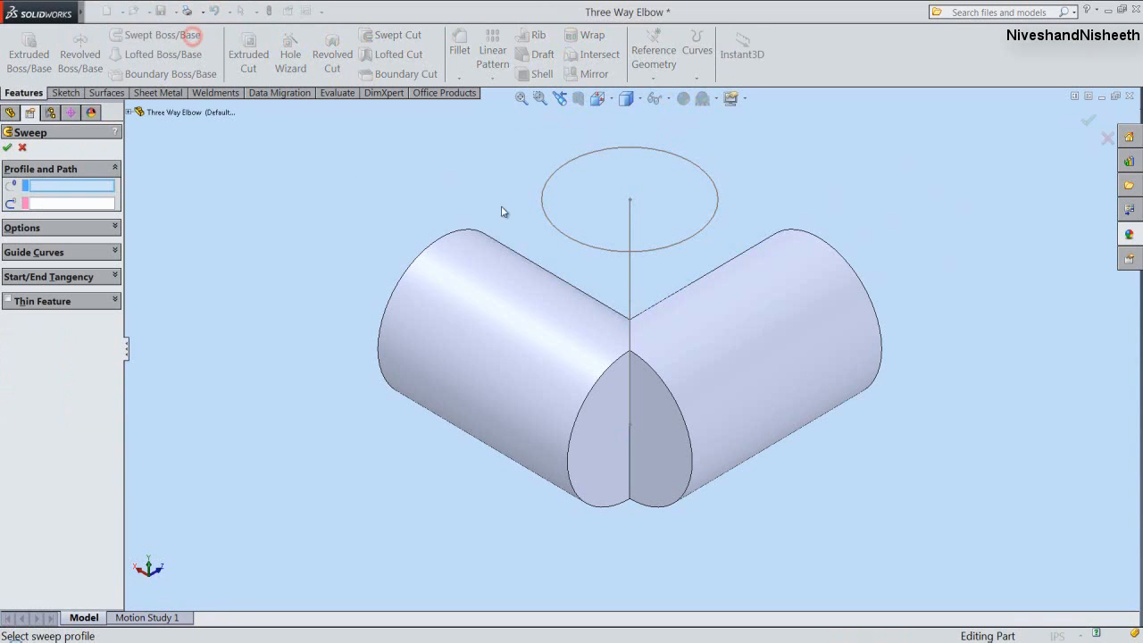
click(551, 229)
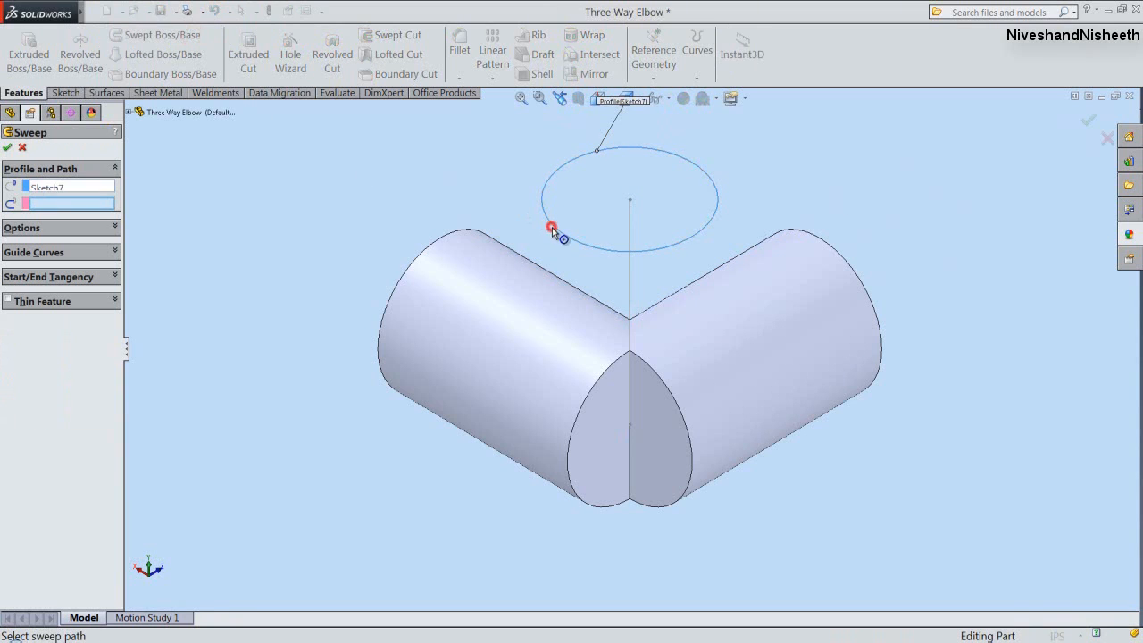
click(630, 276)
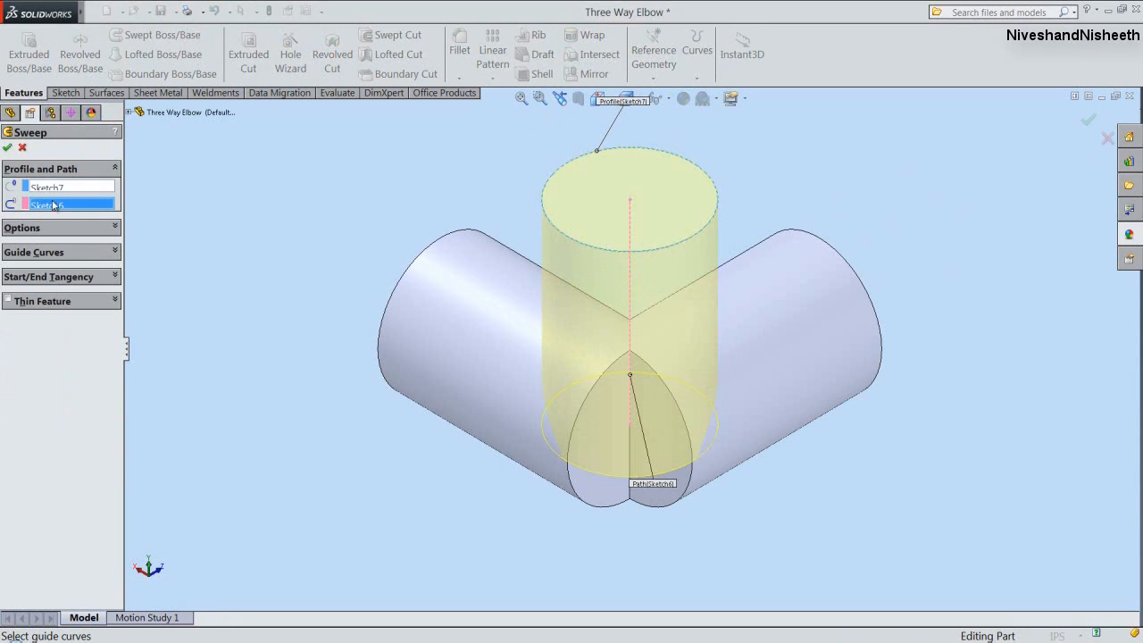
click(8, 149)
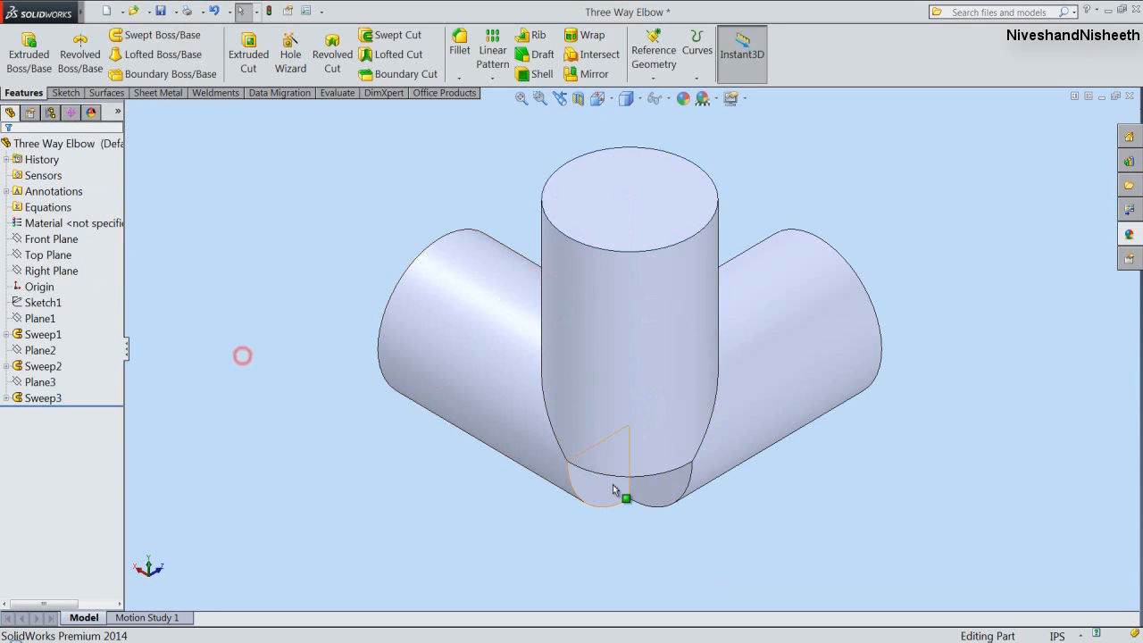
Sketch on the second branch's flat sector face at the corner notch, convert the face's edges into sketch entities, and exit the sketch.
middle_drag(242, 354, 610, 259)
scroll(633, 484, down, 3)
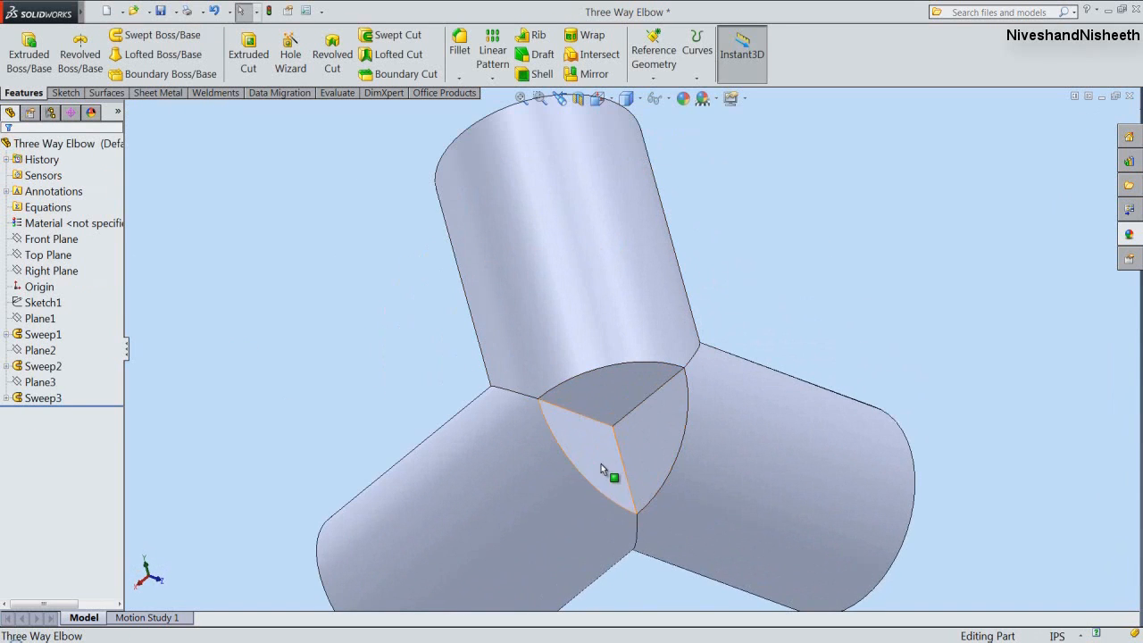
click(601, 463)
click(647, 426)
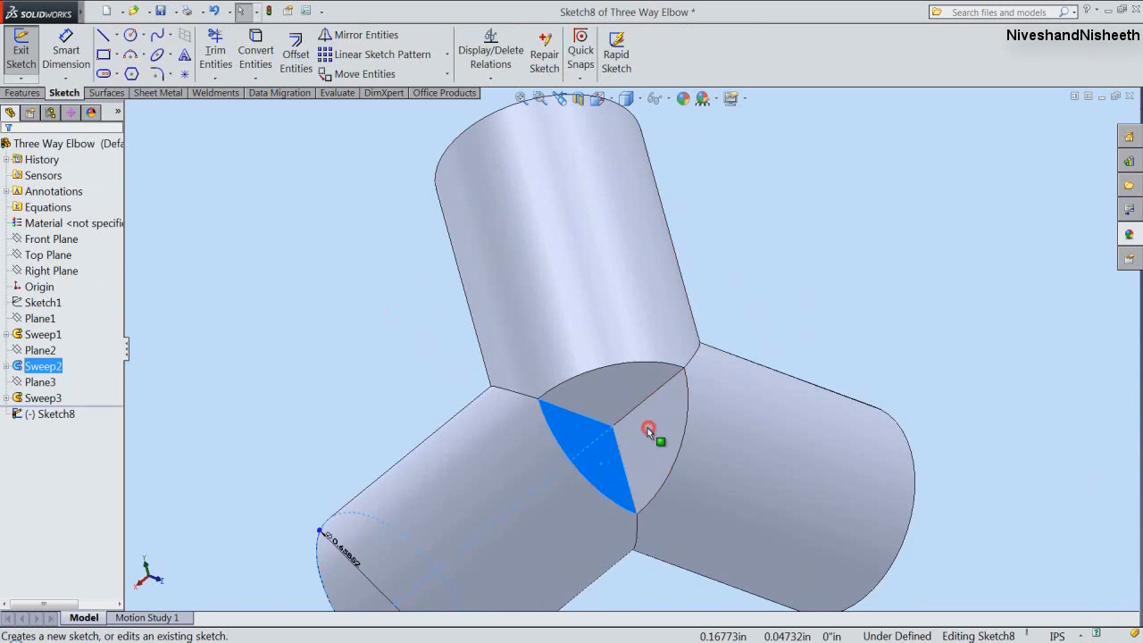
click(259, 56)
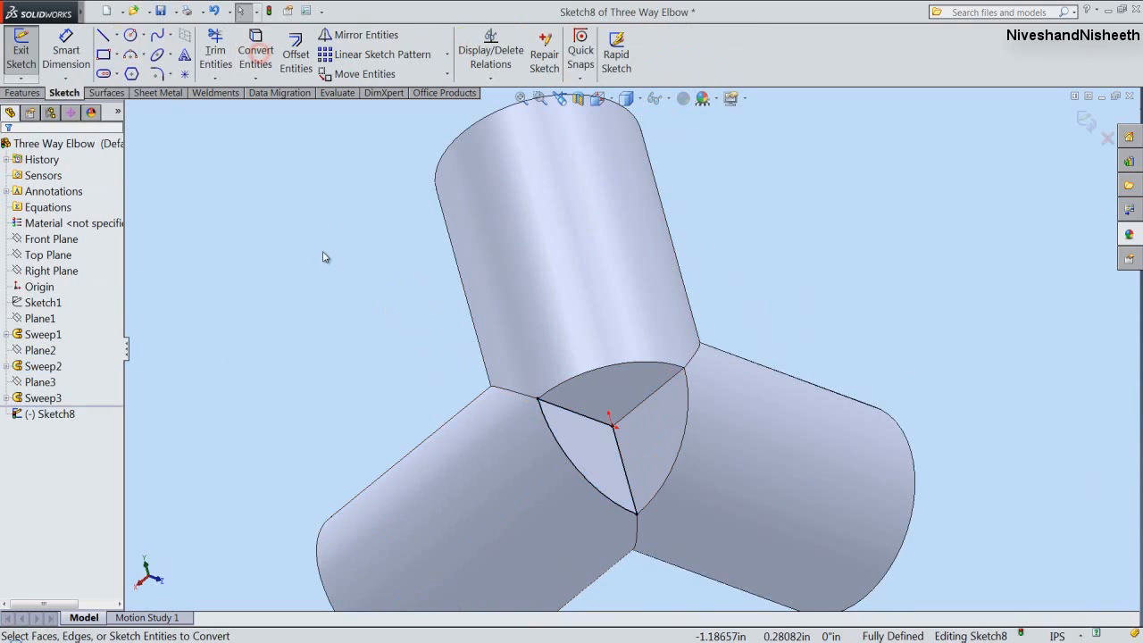
click(1085, 123)
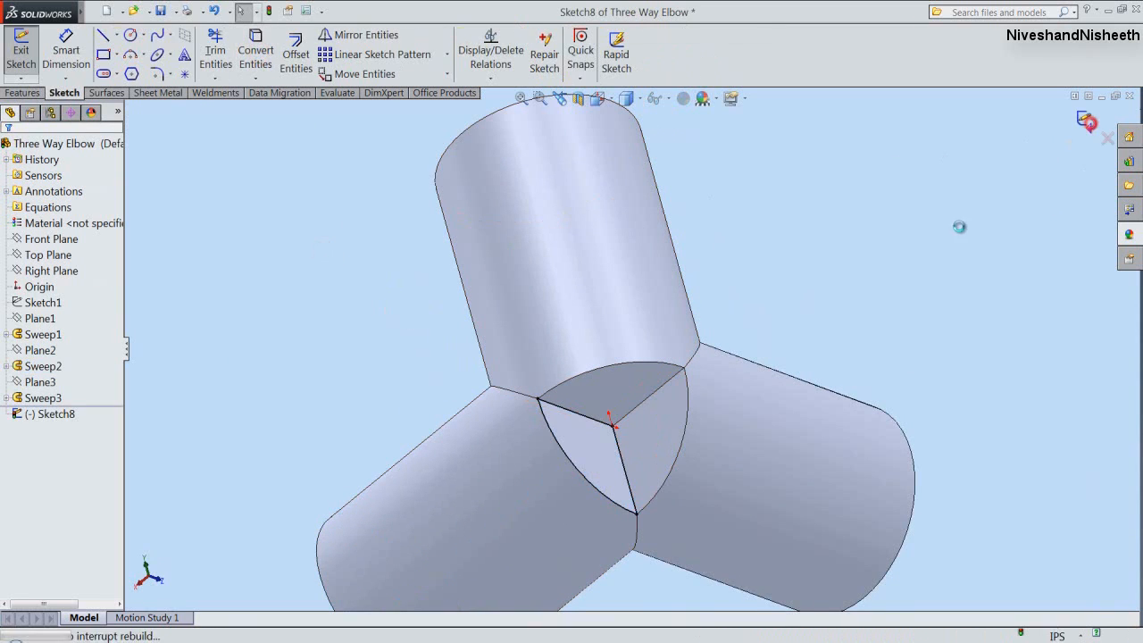
Sketch on the vertical branch's flat sector face at the notch, convert its arc edge into a sketch entity, and exit the sketch.
click(597, 385)
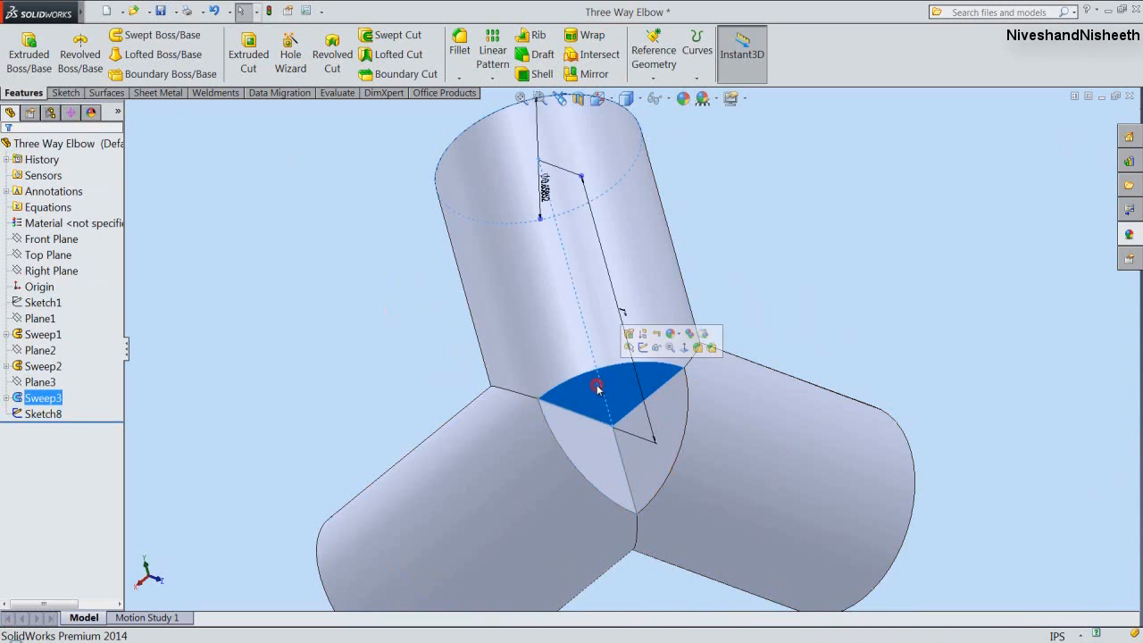
click(642, 347)
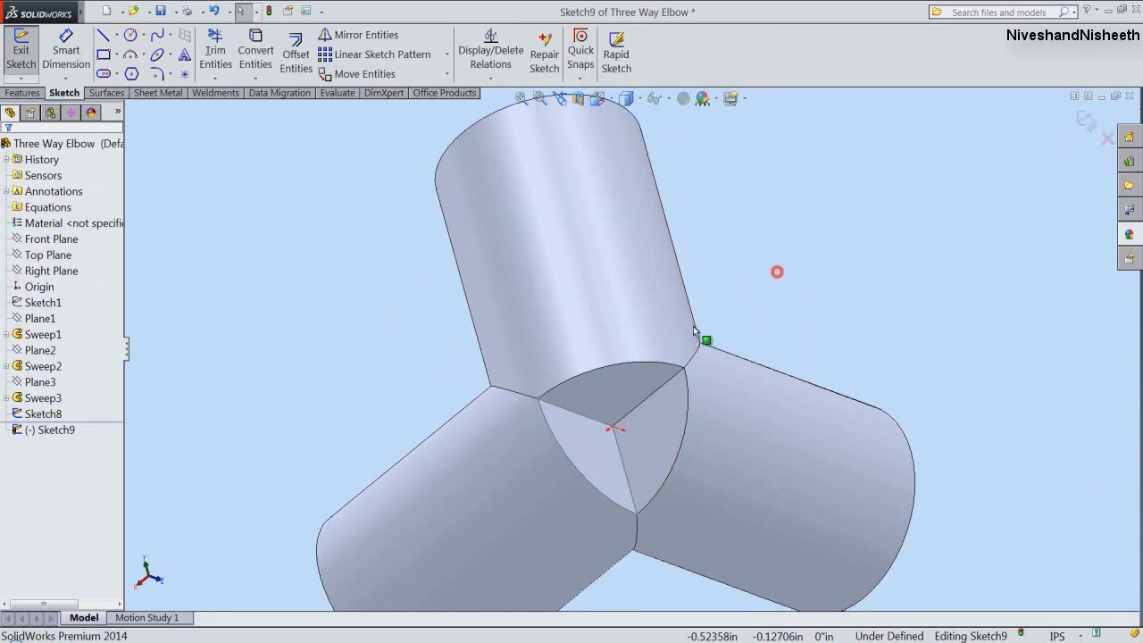
click(640, 360)
click(256, 45)
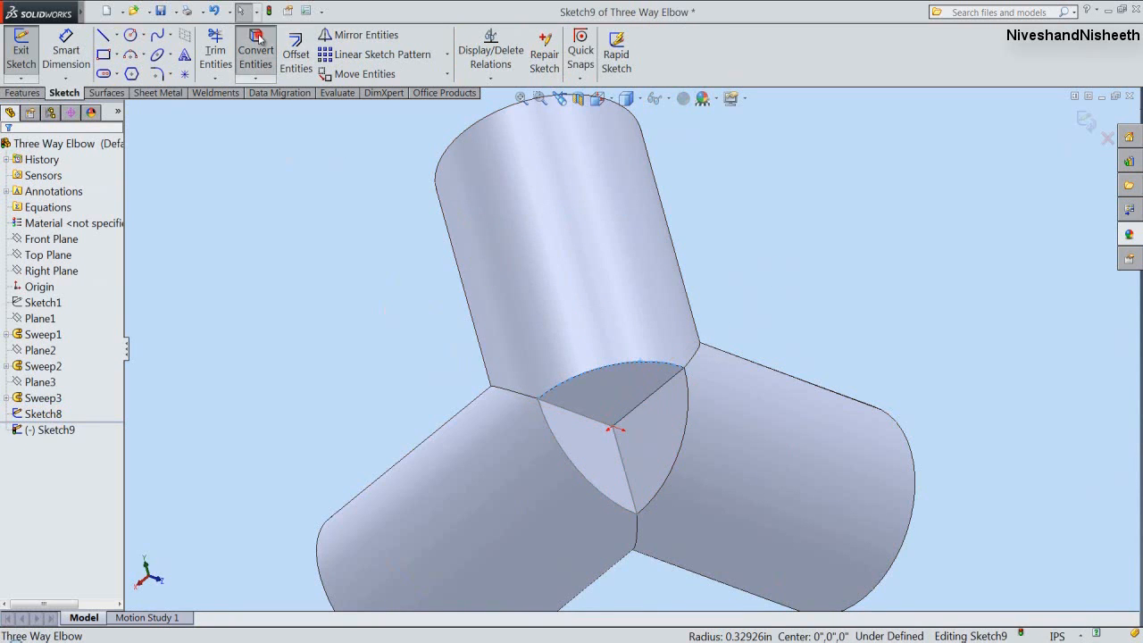
click(1085, 119)
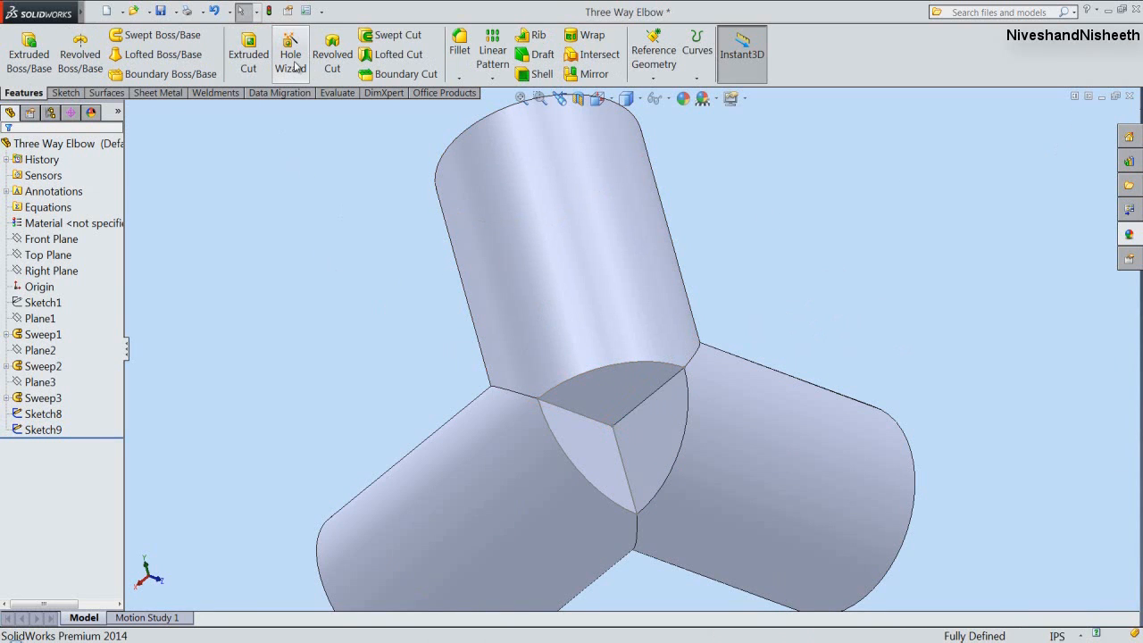
Sweep the sector profile sketch along the converted arc to fill the corner notch between the three branches.
click(189, 36)
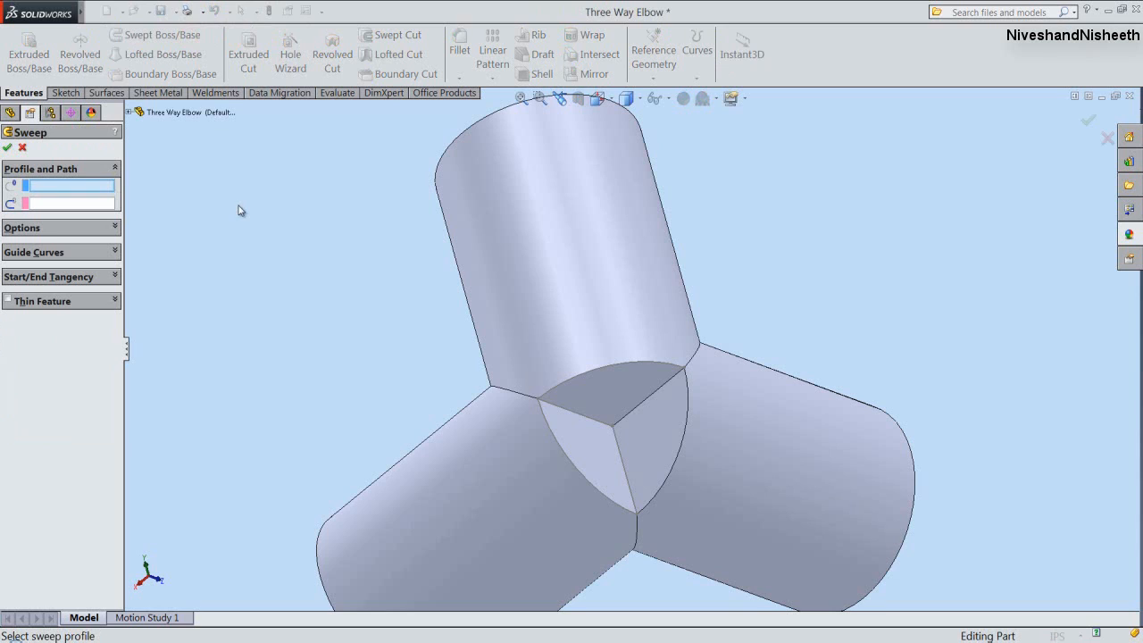
click(576, 465)
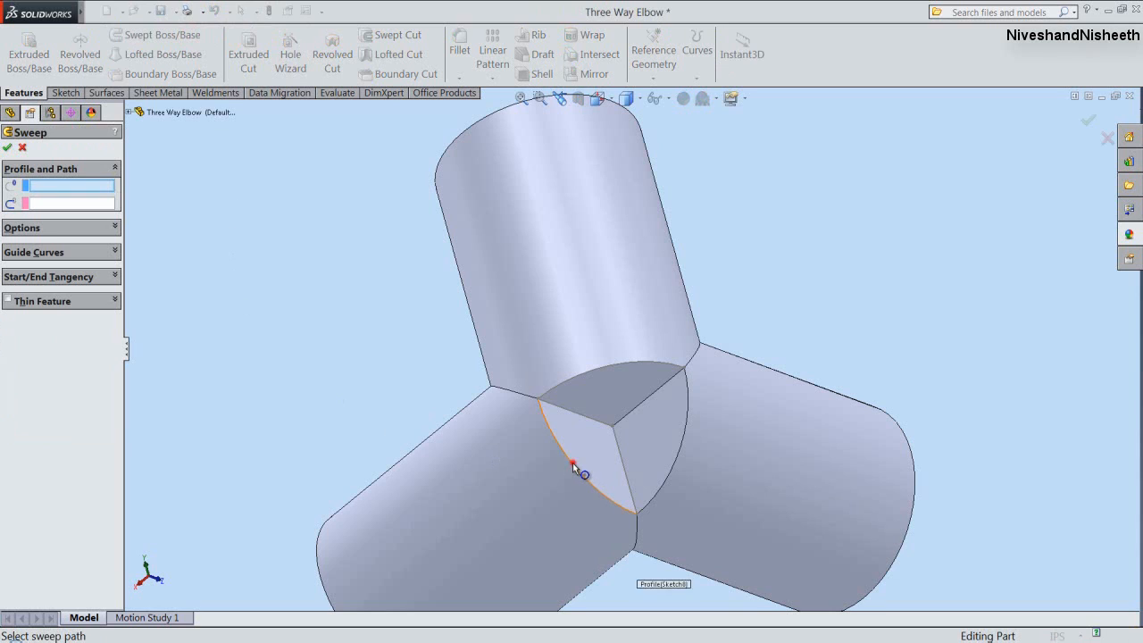
click(574, 381)
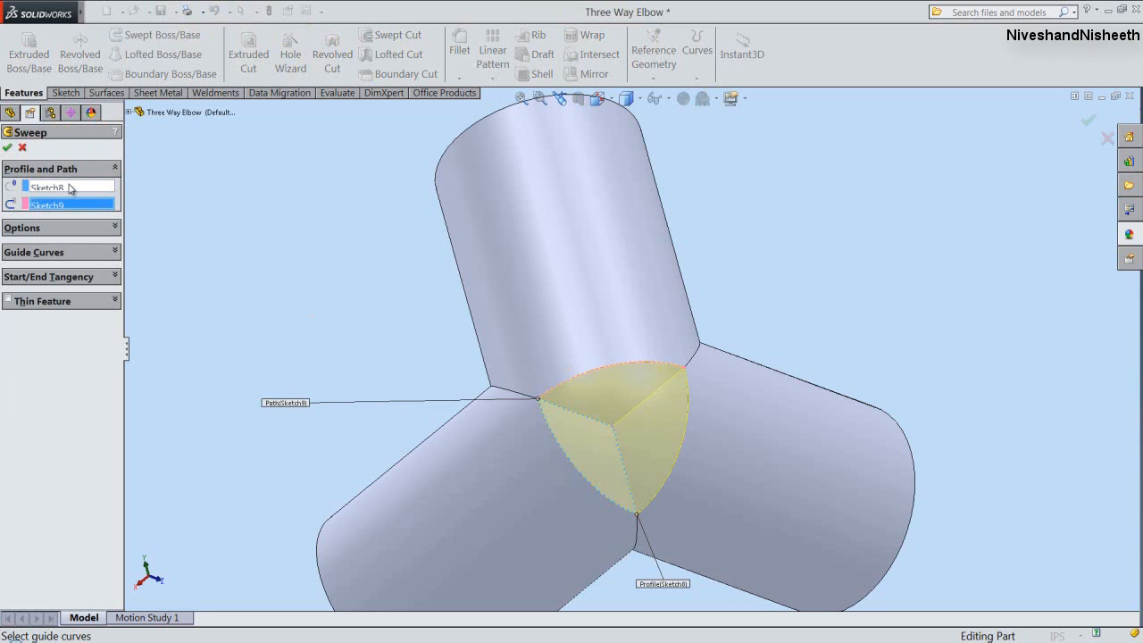
click(7, 148)
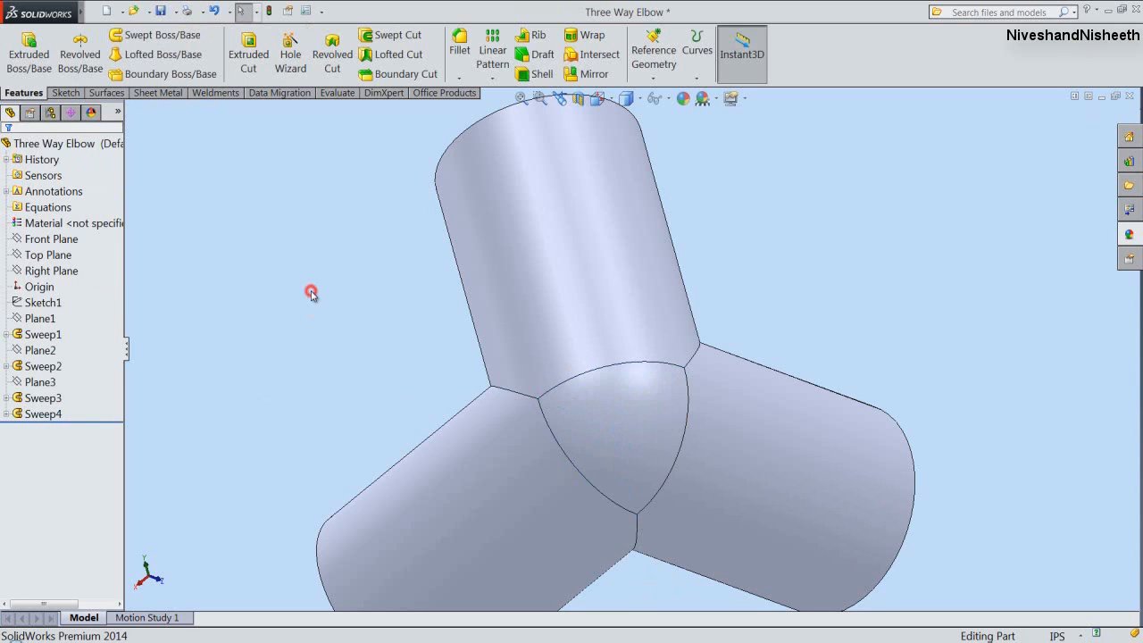
Shell the elbow to a 1/16 in wall thickness, removing the flat end faces of all three branches.
click(625, 98)
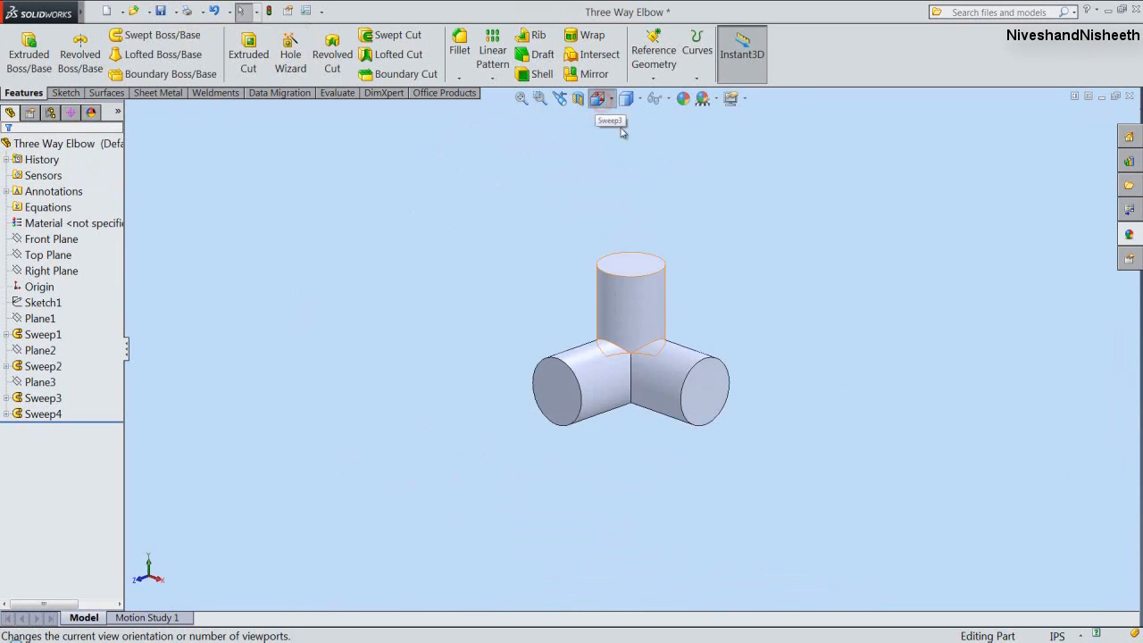
click(637, 312)
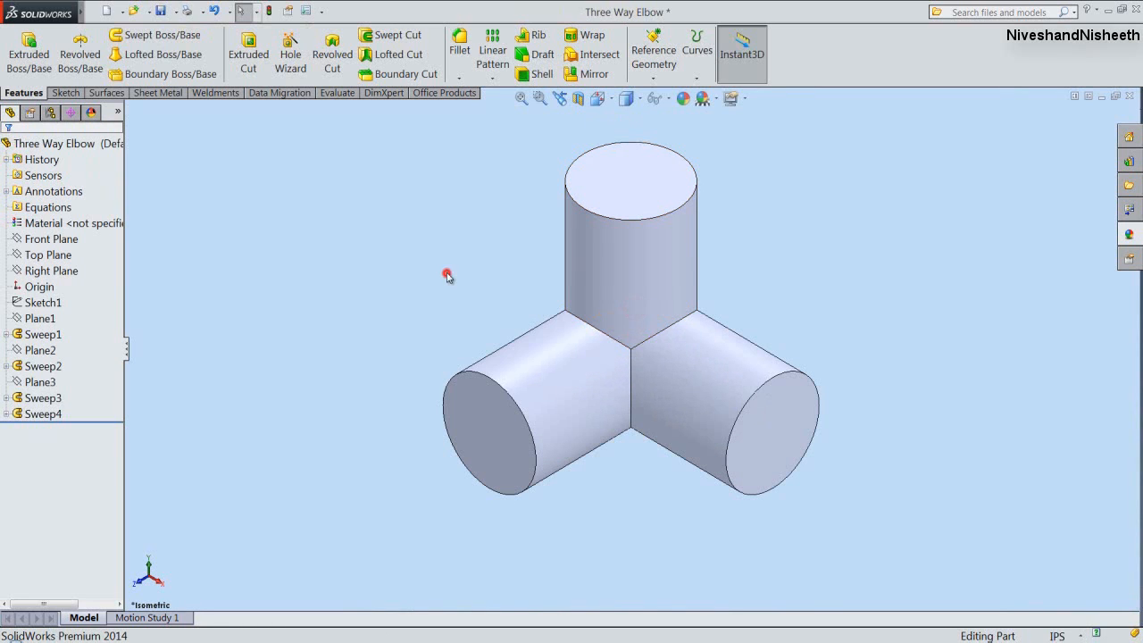
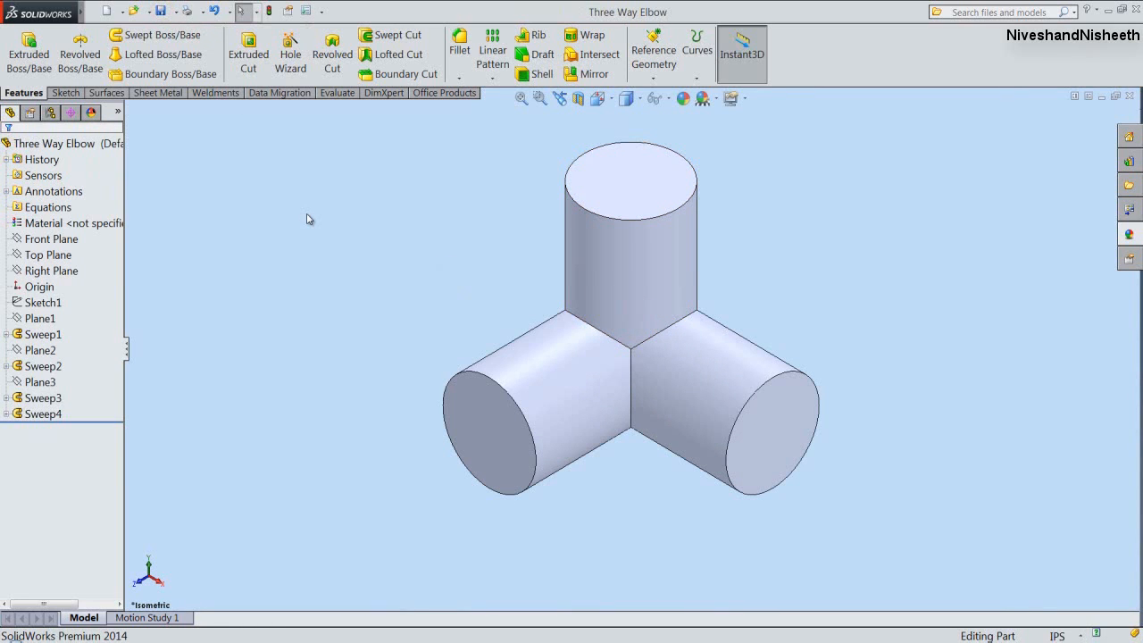
click(543, 73)
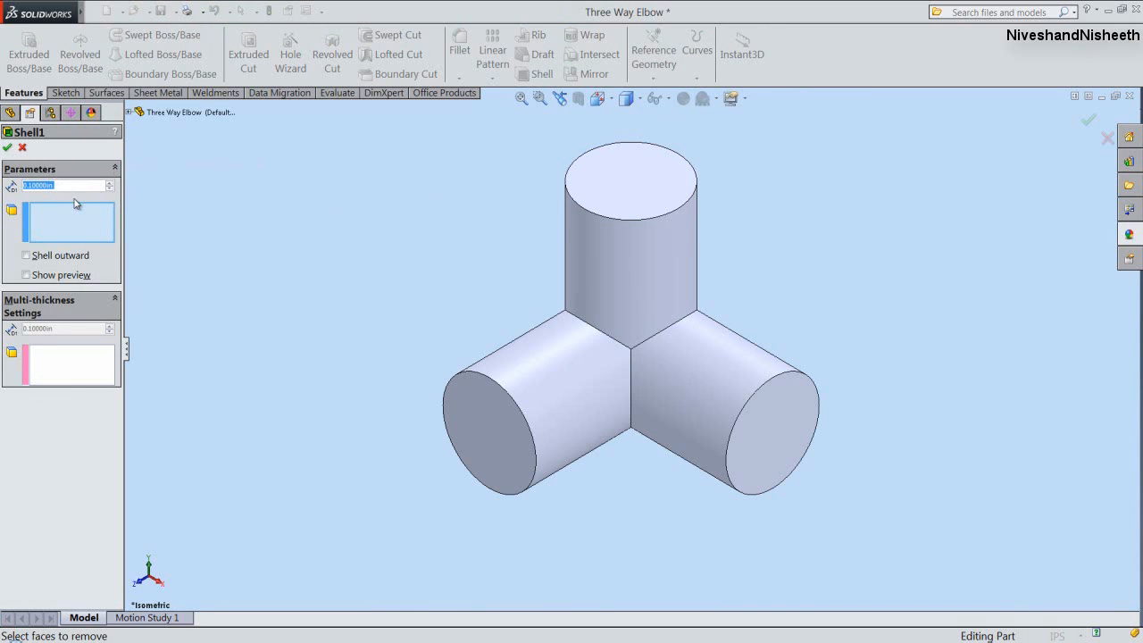
text(1/16)
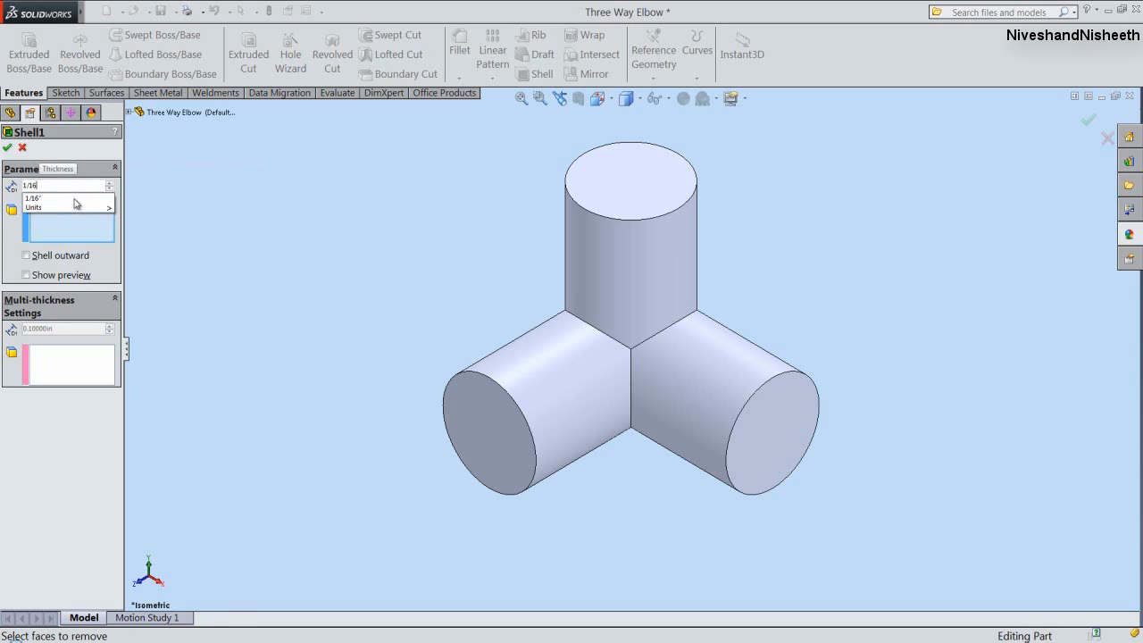
key(Return)
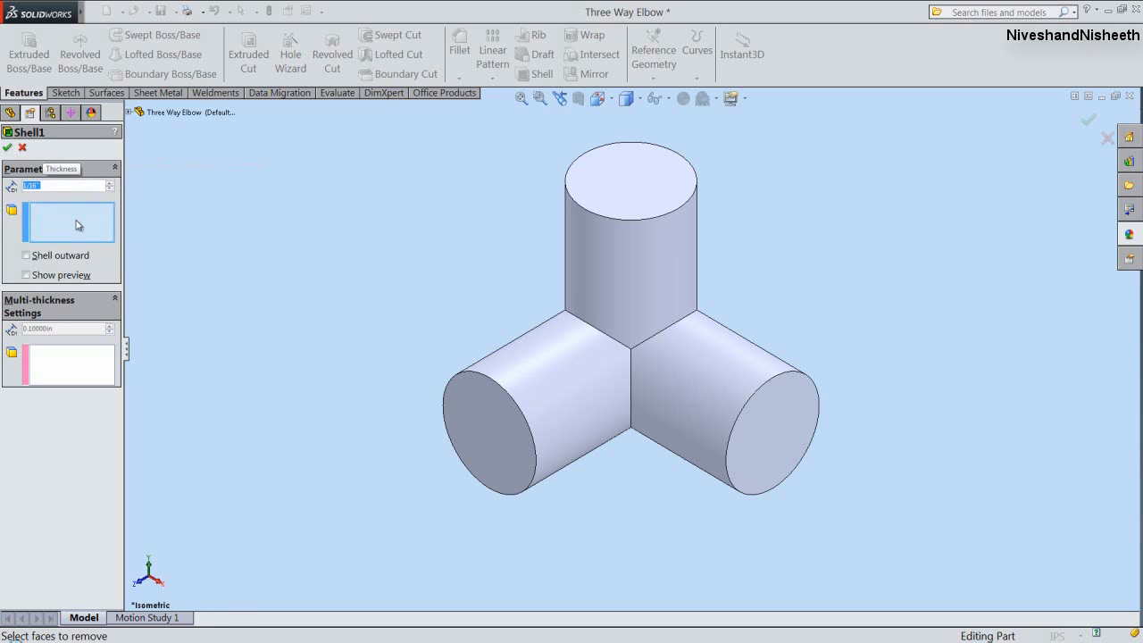
click(485, 438)
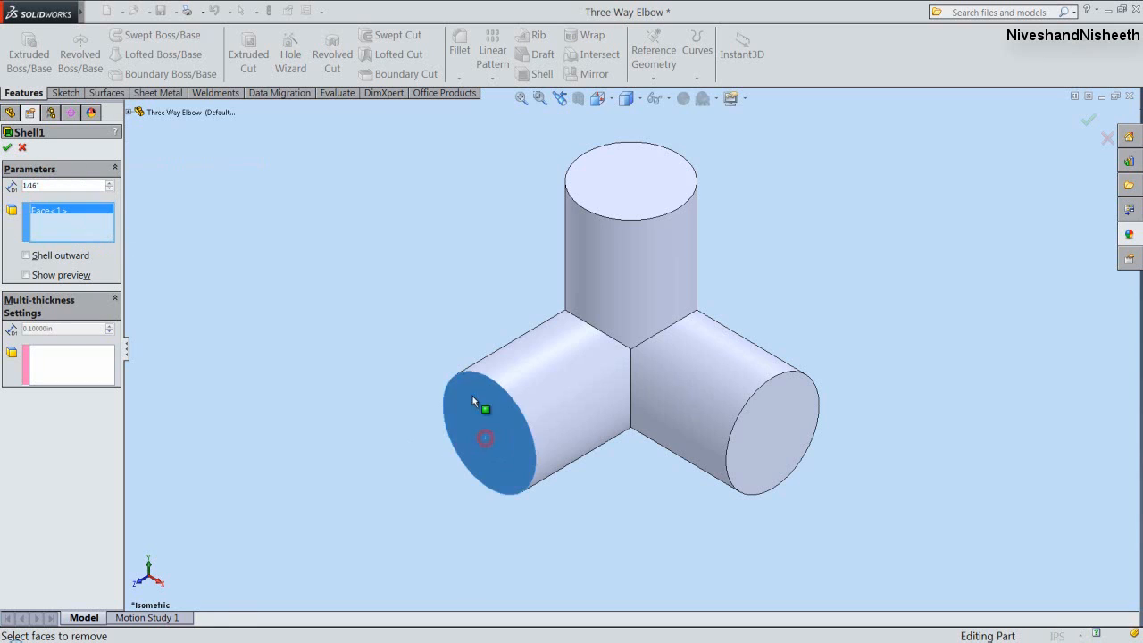
click(632, 173)
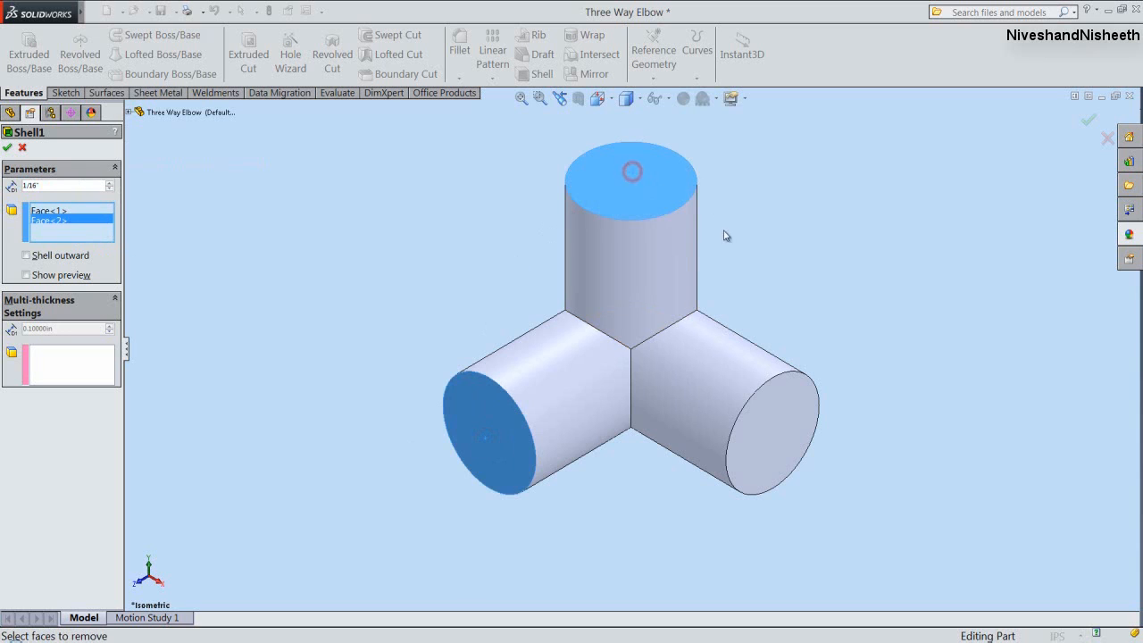
click(792, 402)
right_click(323, 273)
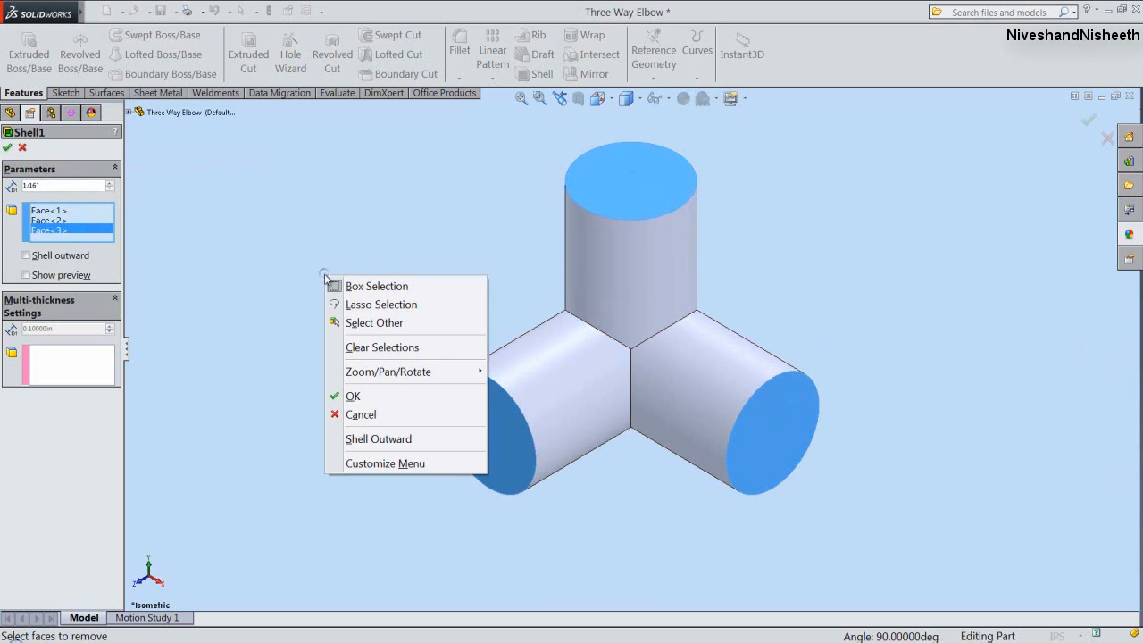
click(352, 397)
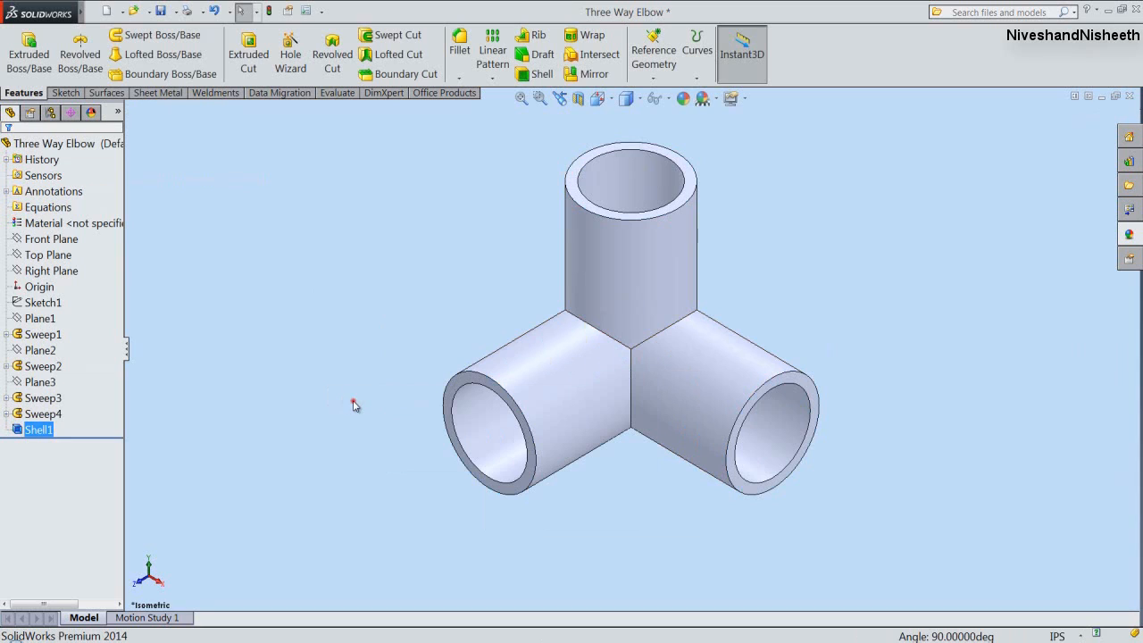
click(353, 404)
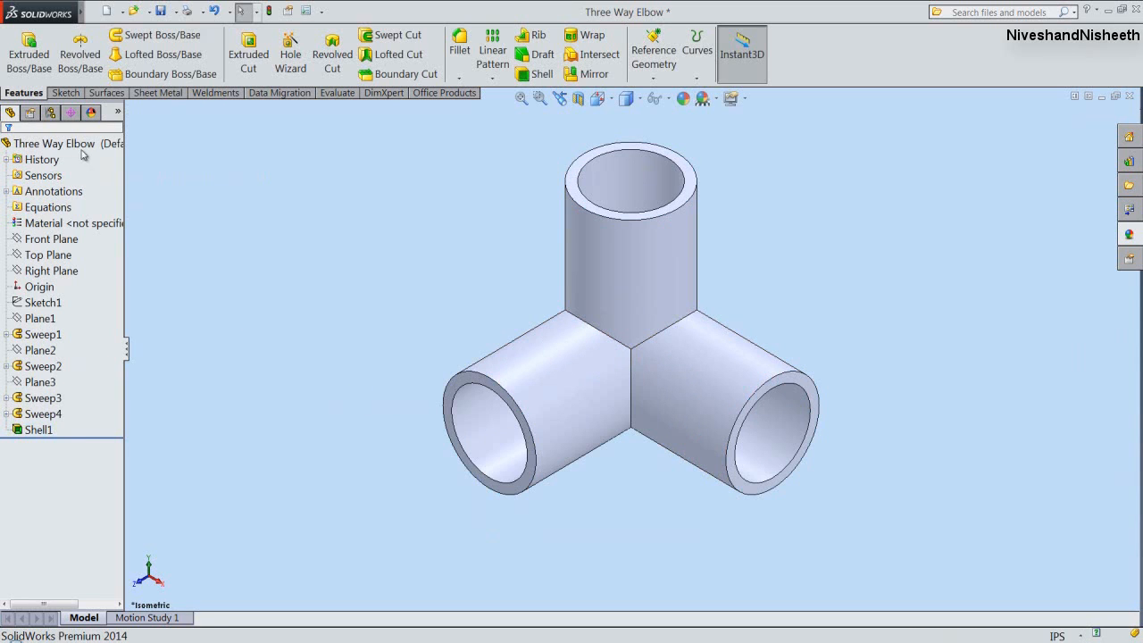
Apply the polished steel appearance to the whole part.
click(55, 143)
click(683, 98)
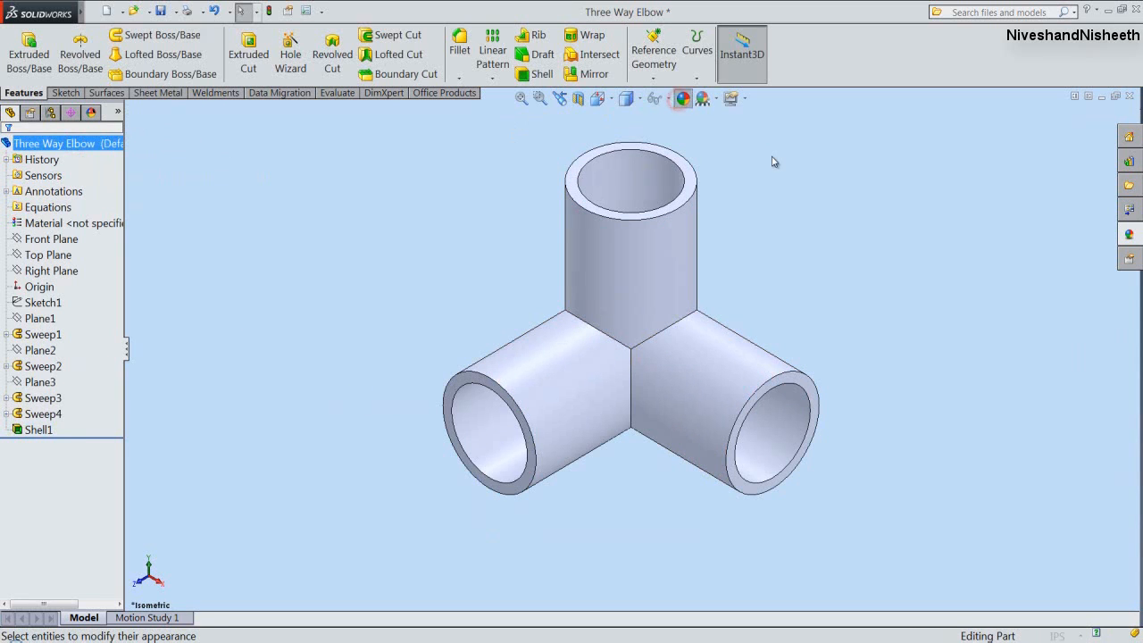
click(1008, 189)
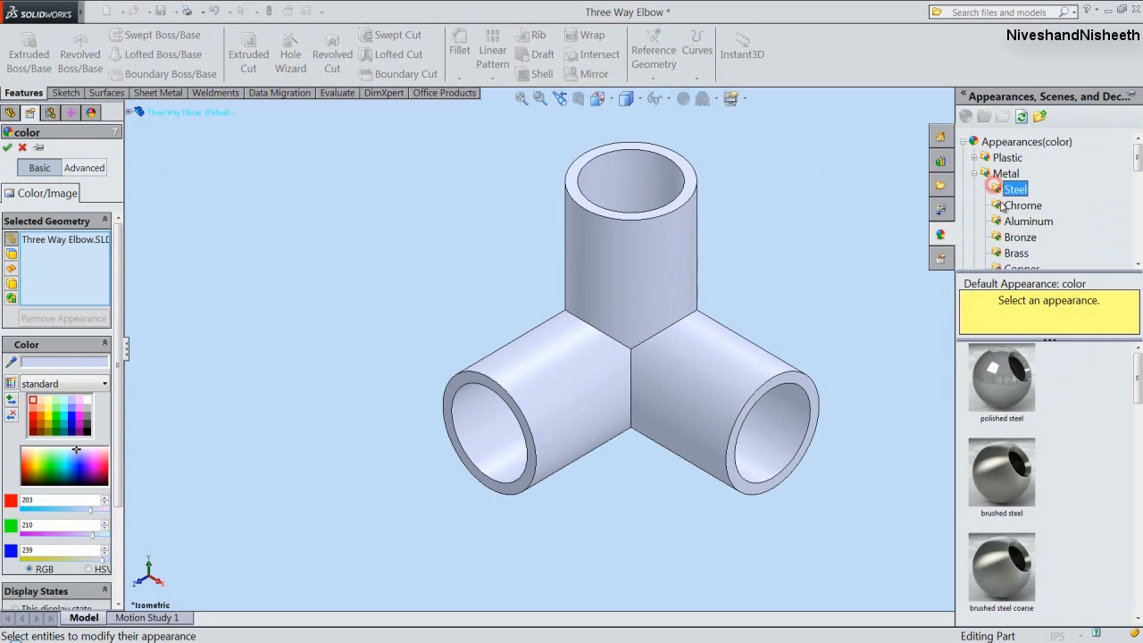
click(1007, 380)
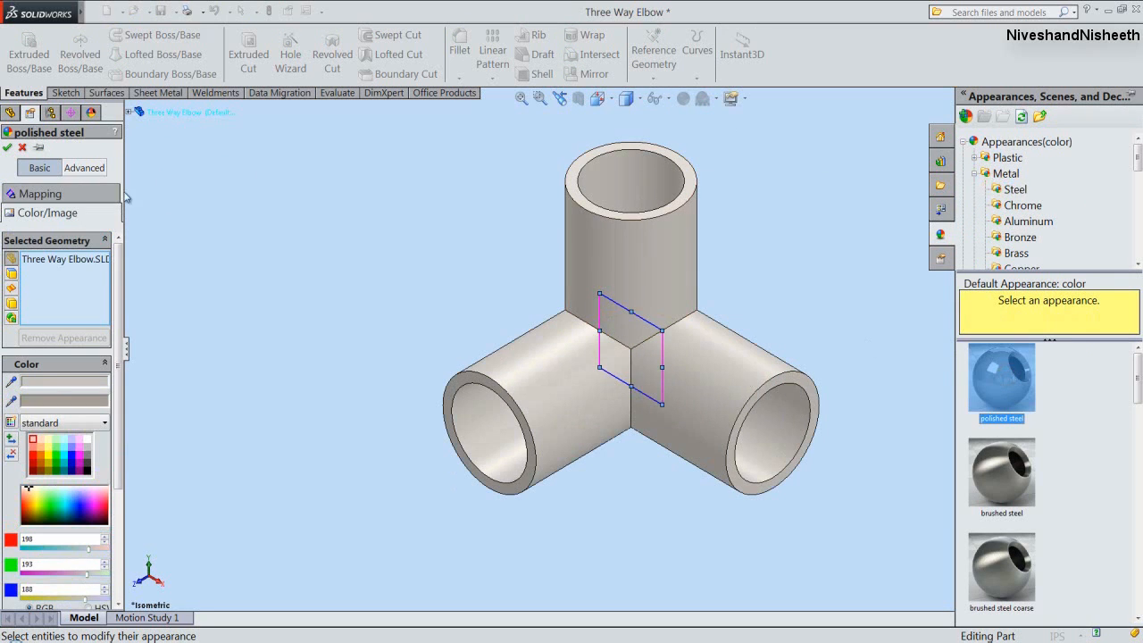
click(8, 148)
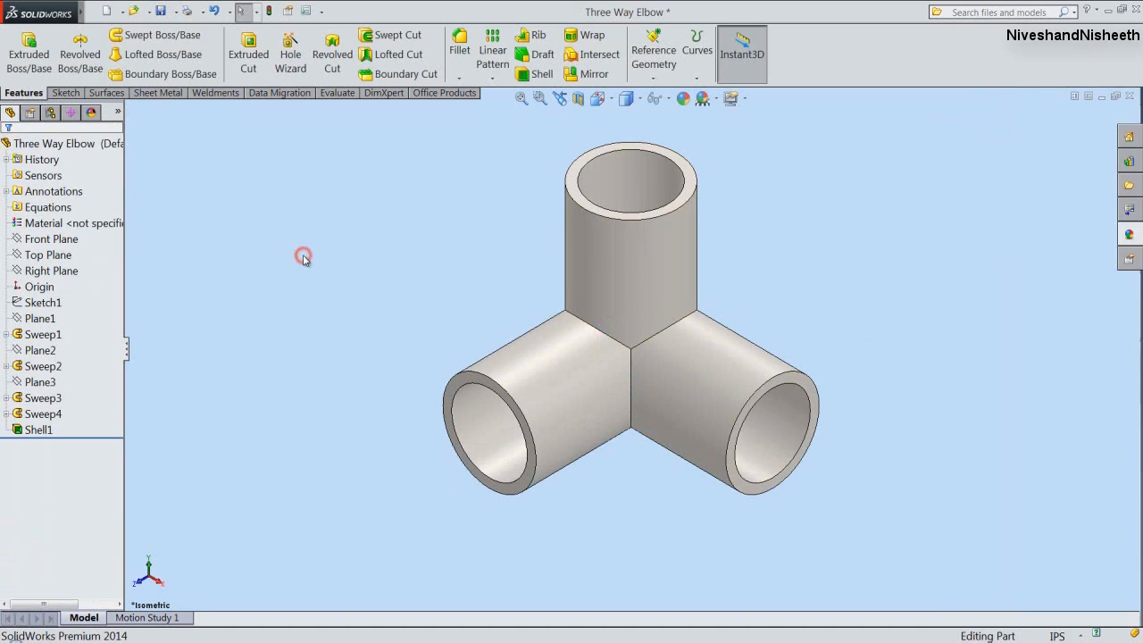
click(406, 244)
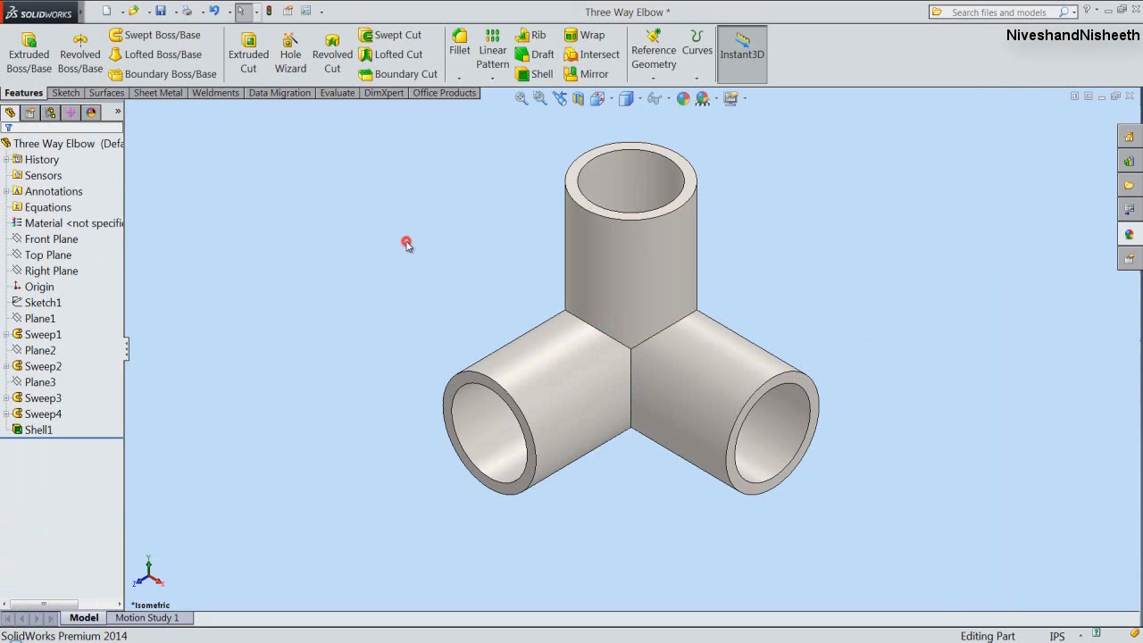
Chamfer the inner rim edges of all three branch openings with a 1/16 in distance and a 45-degree angle.
click(459, 78)
click(469, 111)
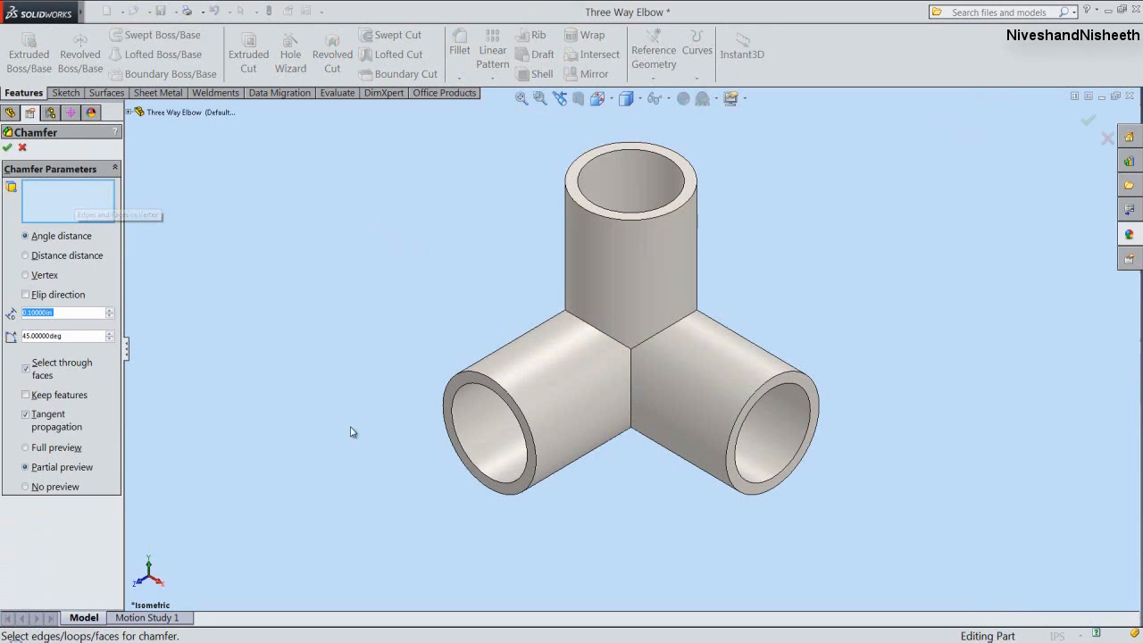
click(455, 391)
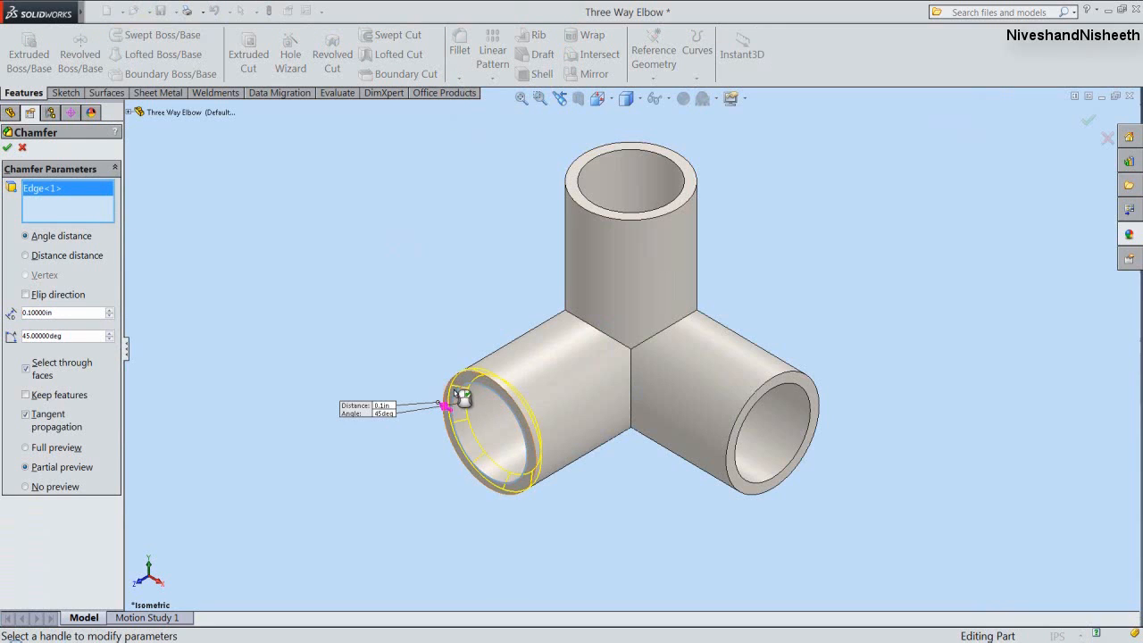
click(593, 159)
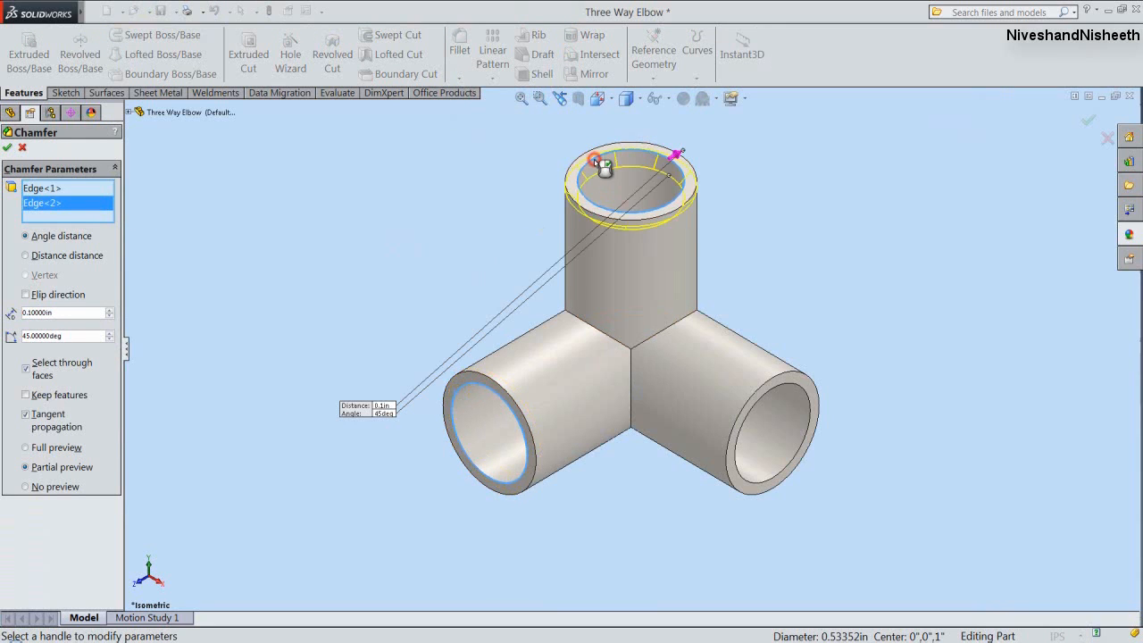
click(803, 390)
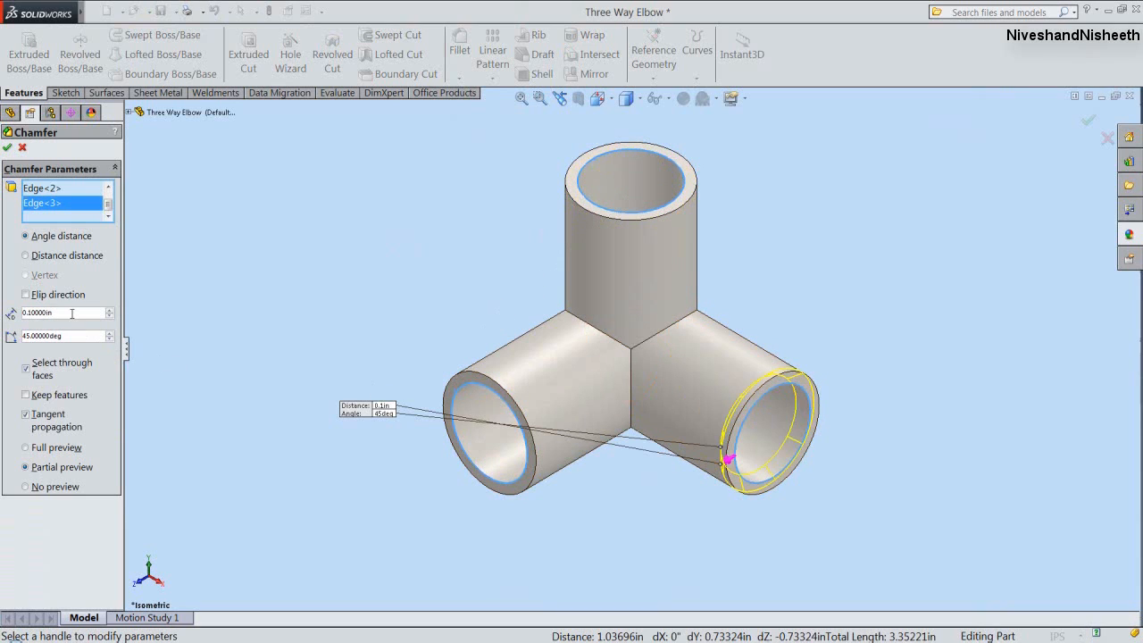
double_click(61, 312)
text(1/16)
key(Return)
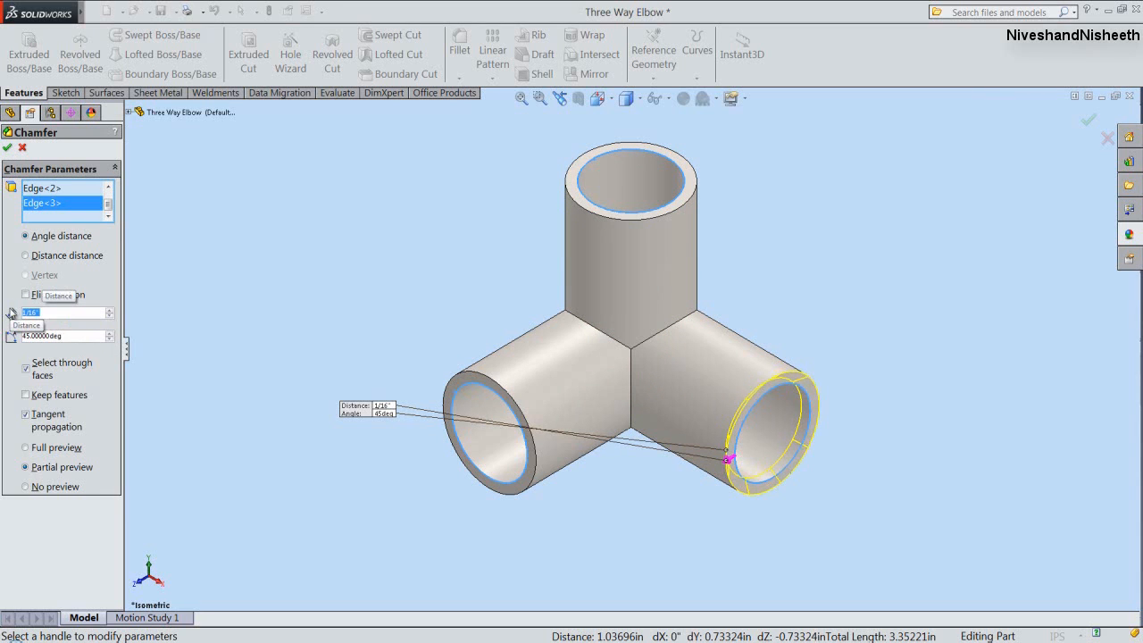
click(7, 148)
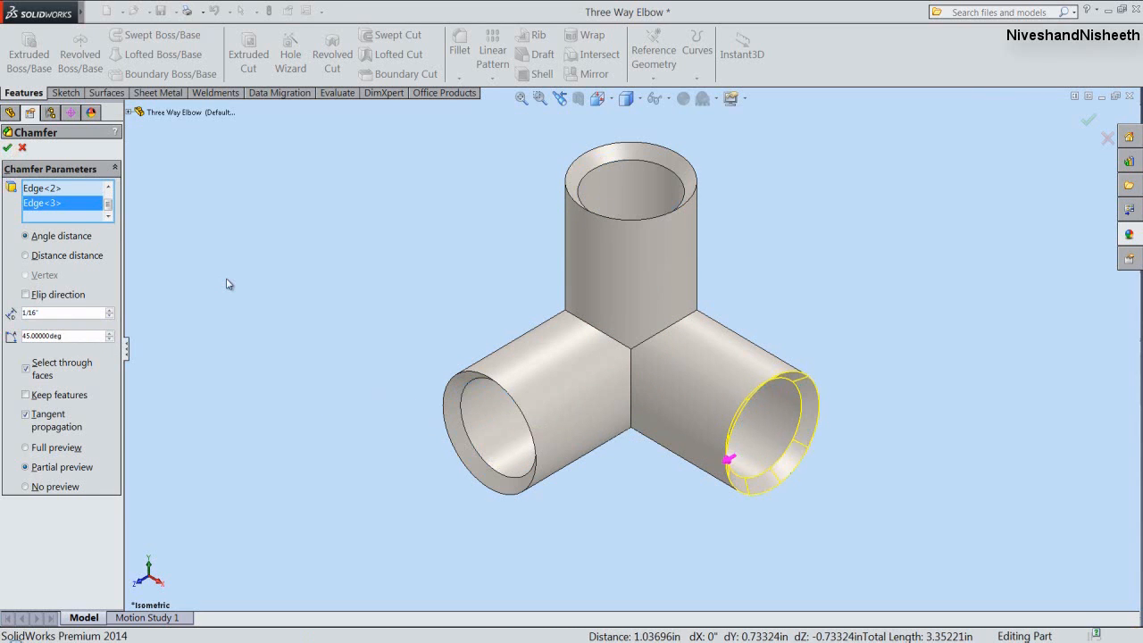
click(226, 279)
Apply a section view through the Front Plane and orient the model to the front view.
click(578, 98)
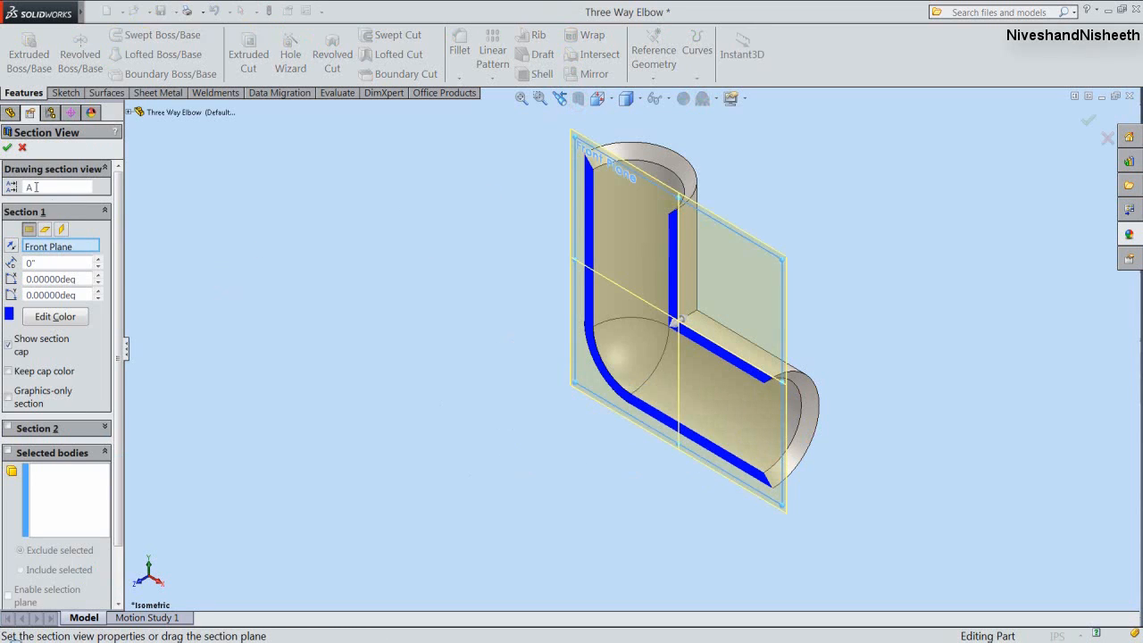
click(6, 148)
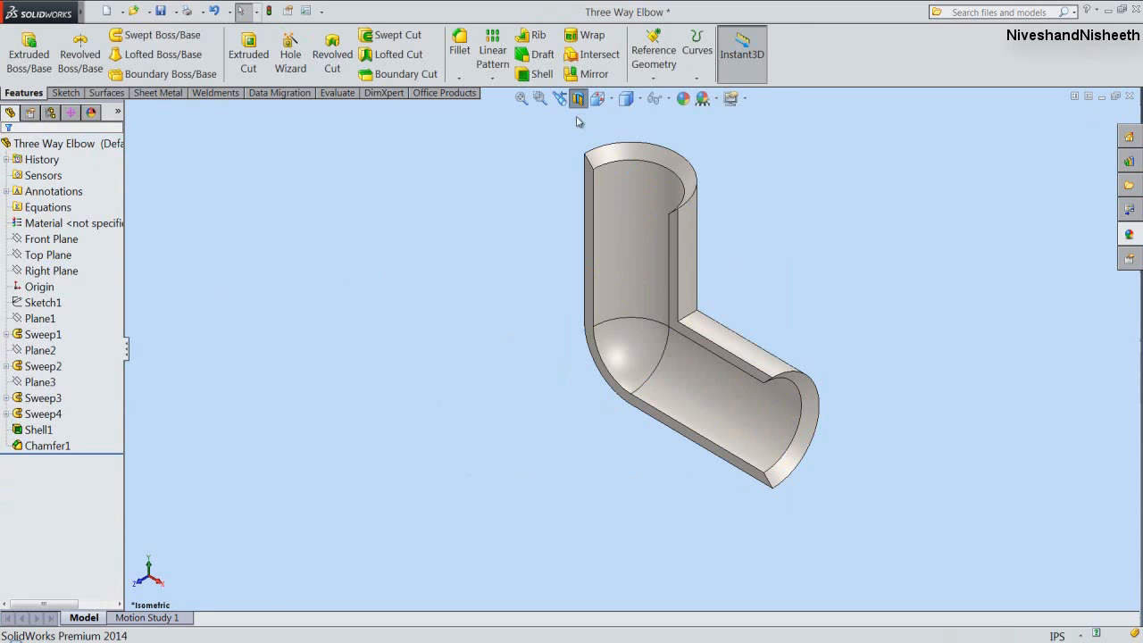
click(597, 98)
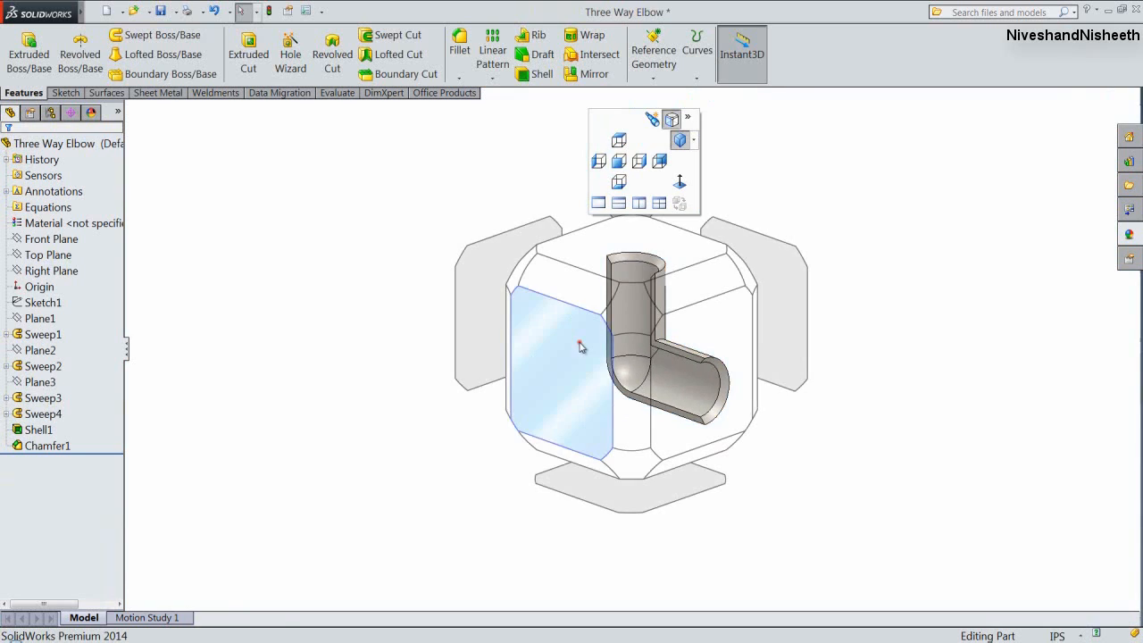
click(581, 347)
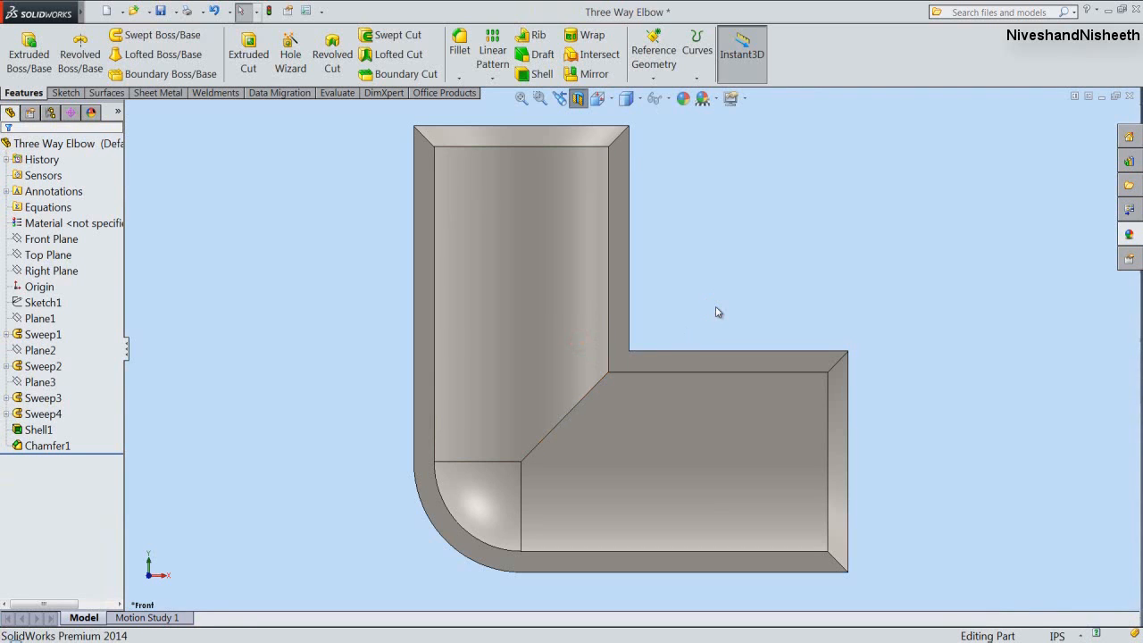
Start a sketch on the Front Plane and create intersection curves between the whole elbow part and that plane.
click(60, 273)
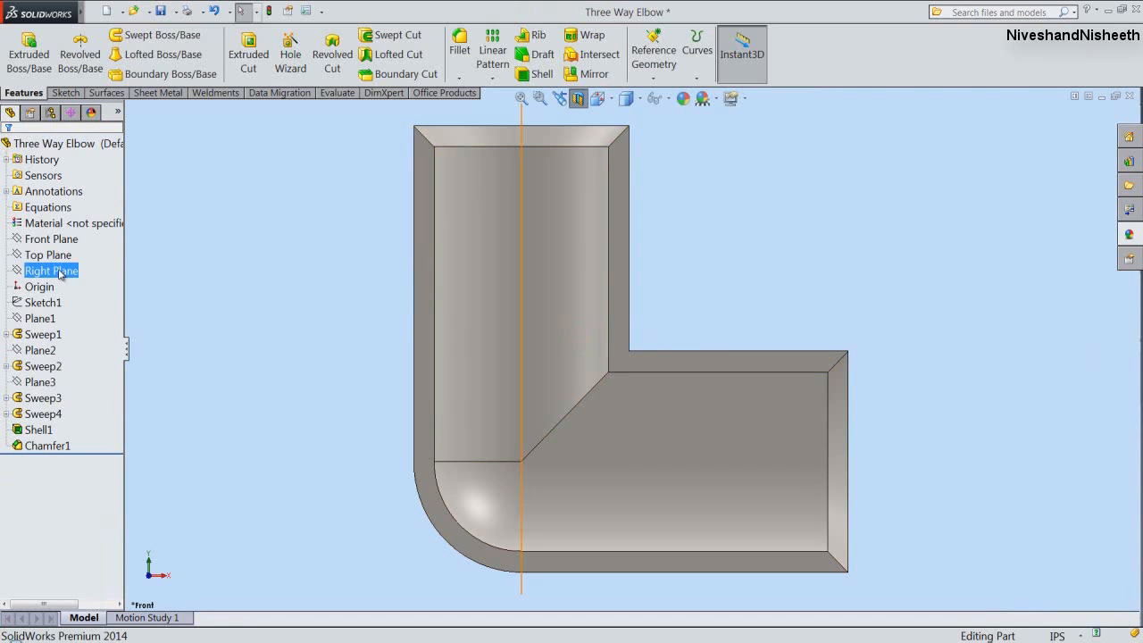
click(49, 257)
click(49, 239)
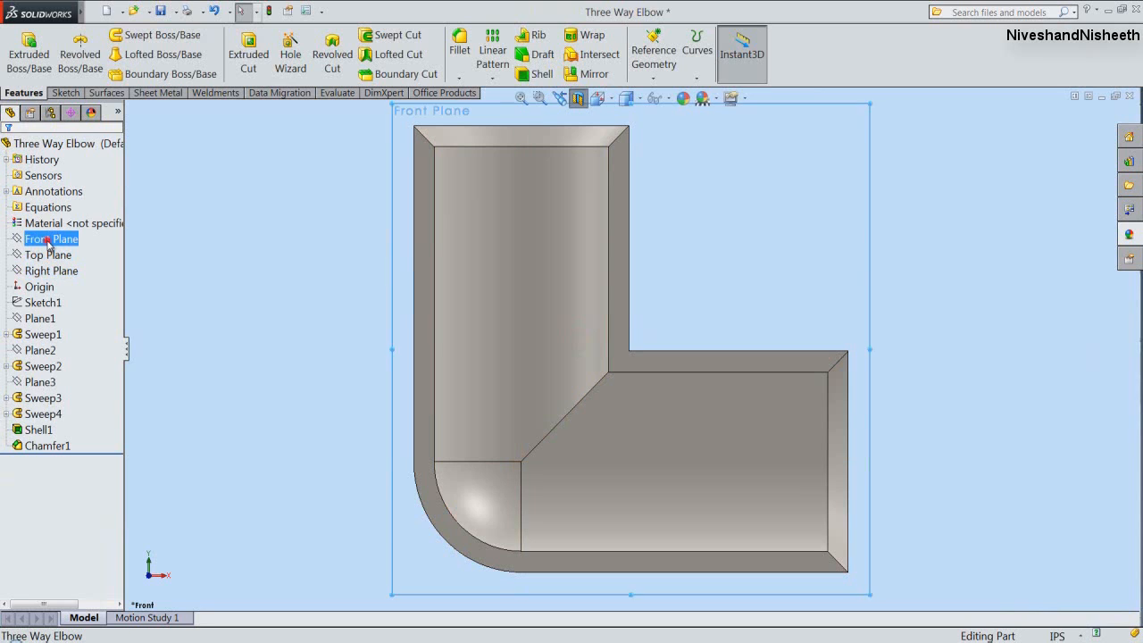
click(57, 224)
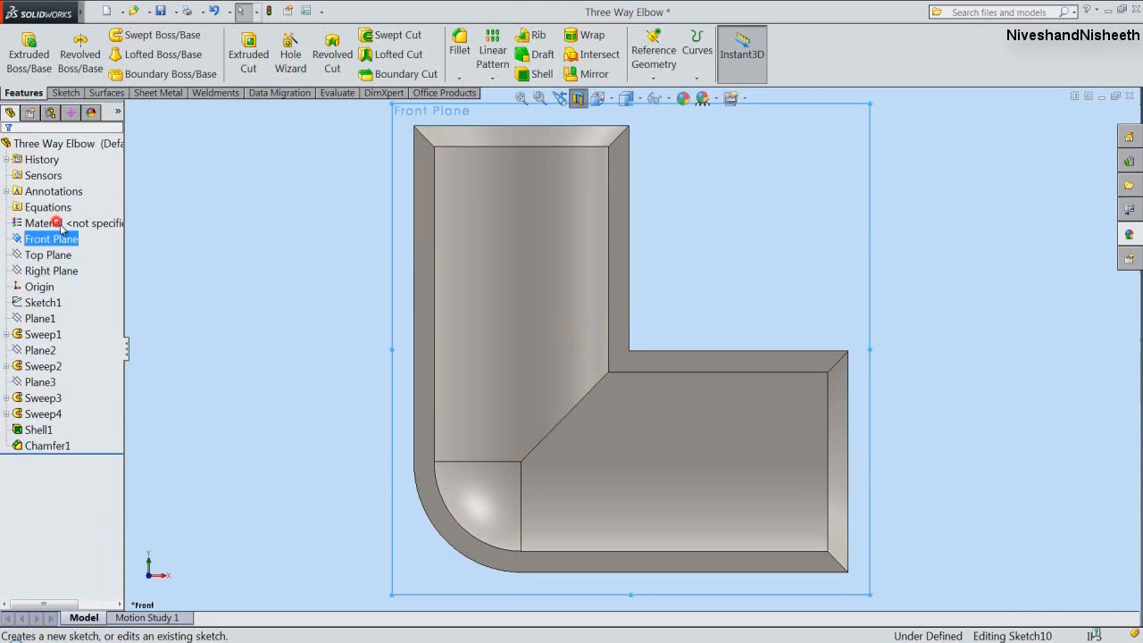
click(350, 260)
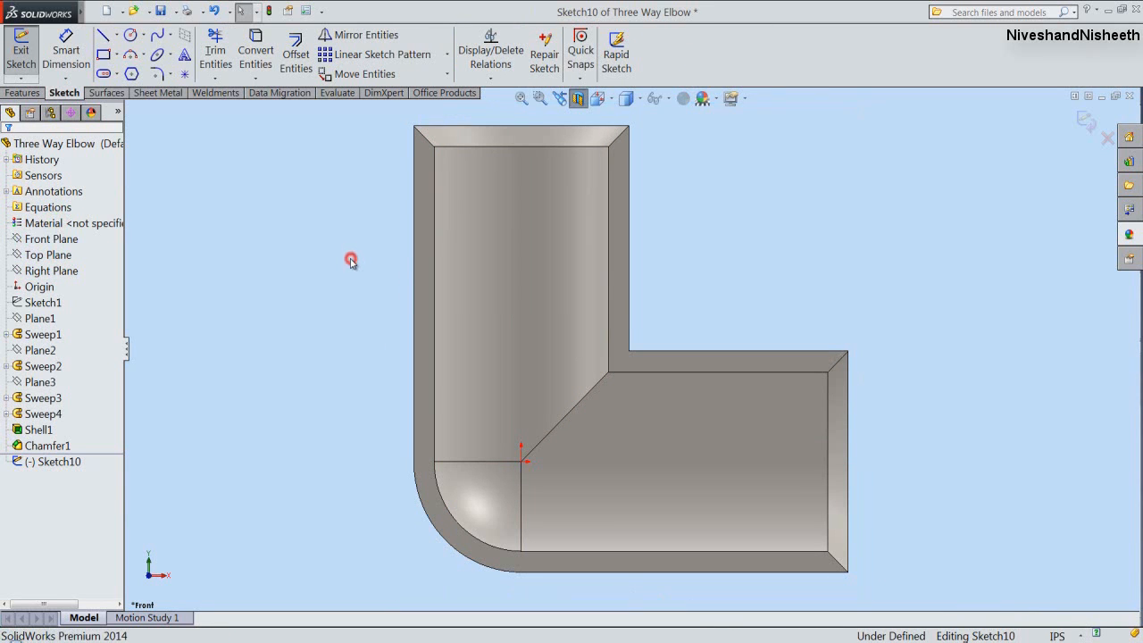
click(102, 144)
click(263, 78)
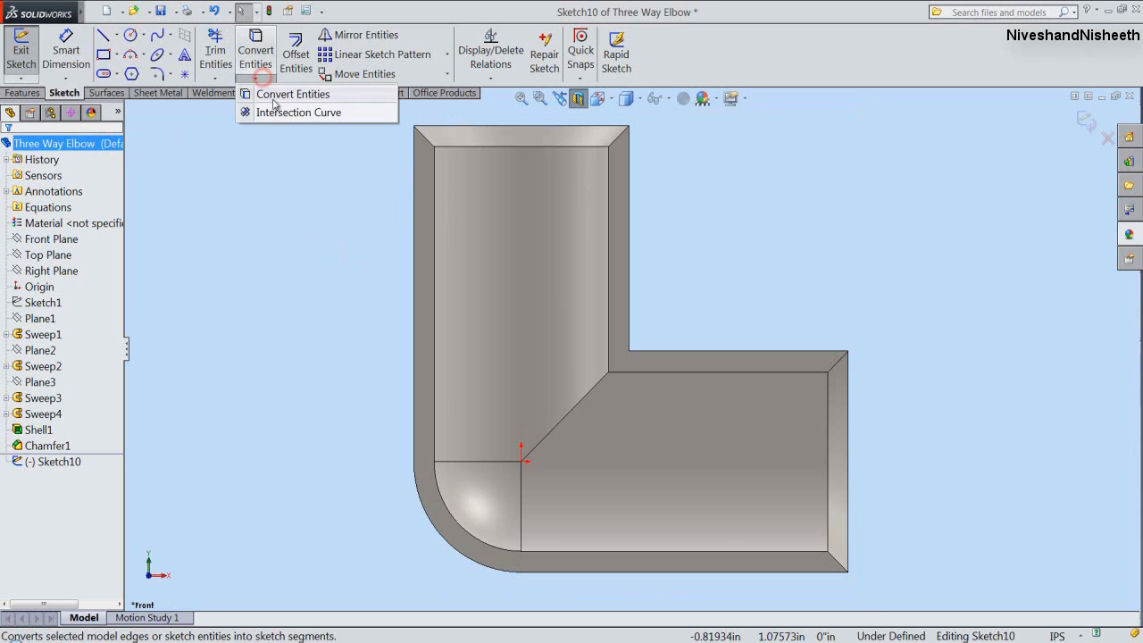
click(275, 113)
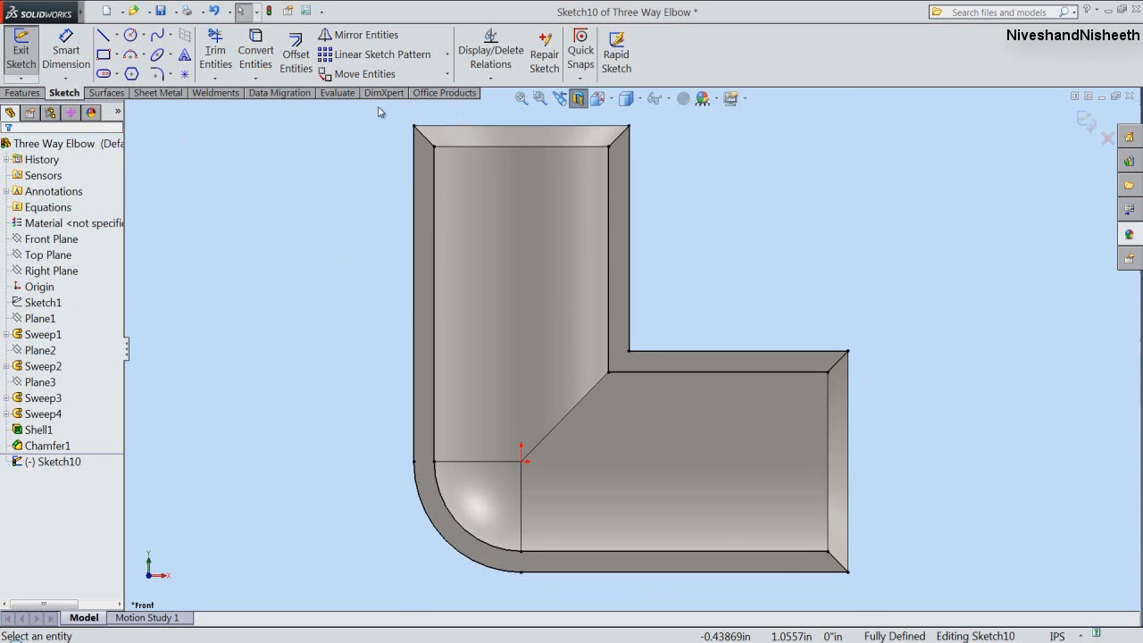
Convert all the intersection curve segments in the sketch to construction geometry.
mouse_move(377, 106)
mouse_down()
mouse_move(819, 342)
mouse_move(910, 604)
mouse_up()
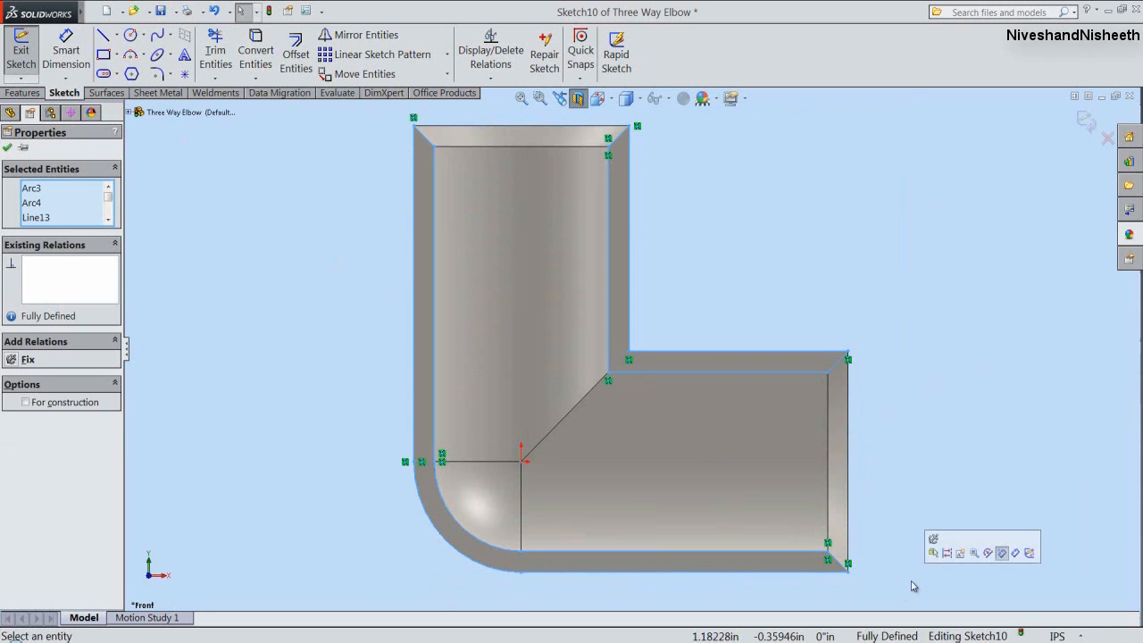
click(951, 553)
scroll(857, 321, down, 5)
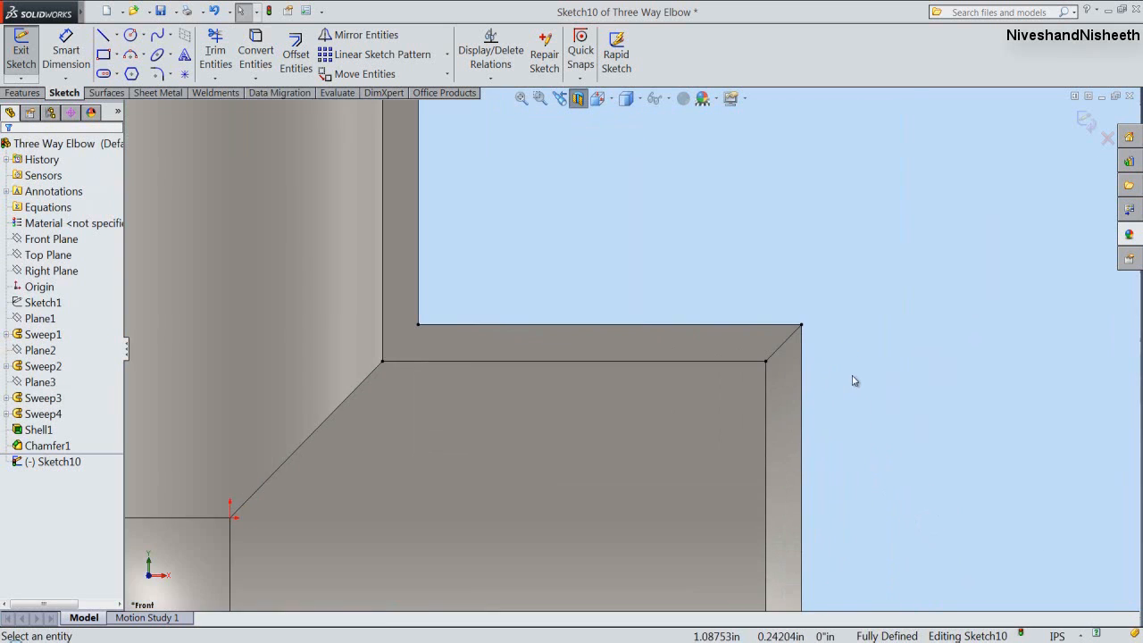
click(796, 374)
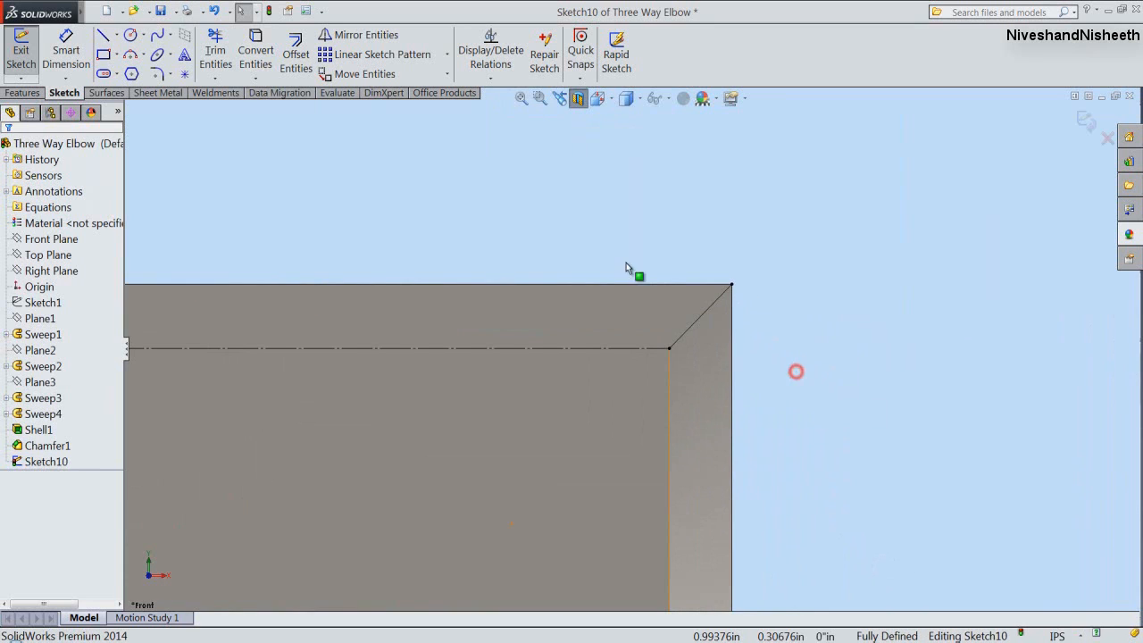
Switch to the BSP Thread Profile sketch and copy the closed thread outline: base line, two flanks and three arcs.
mouse_move(70, 17)
click(150, 12)
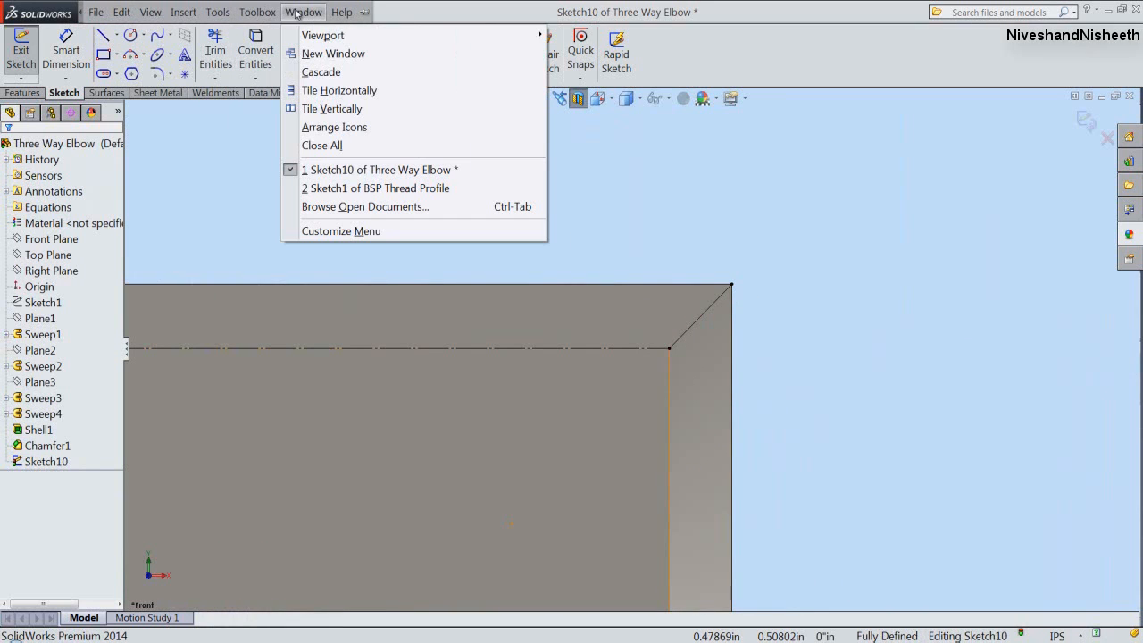
click(345, 189)
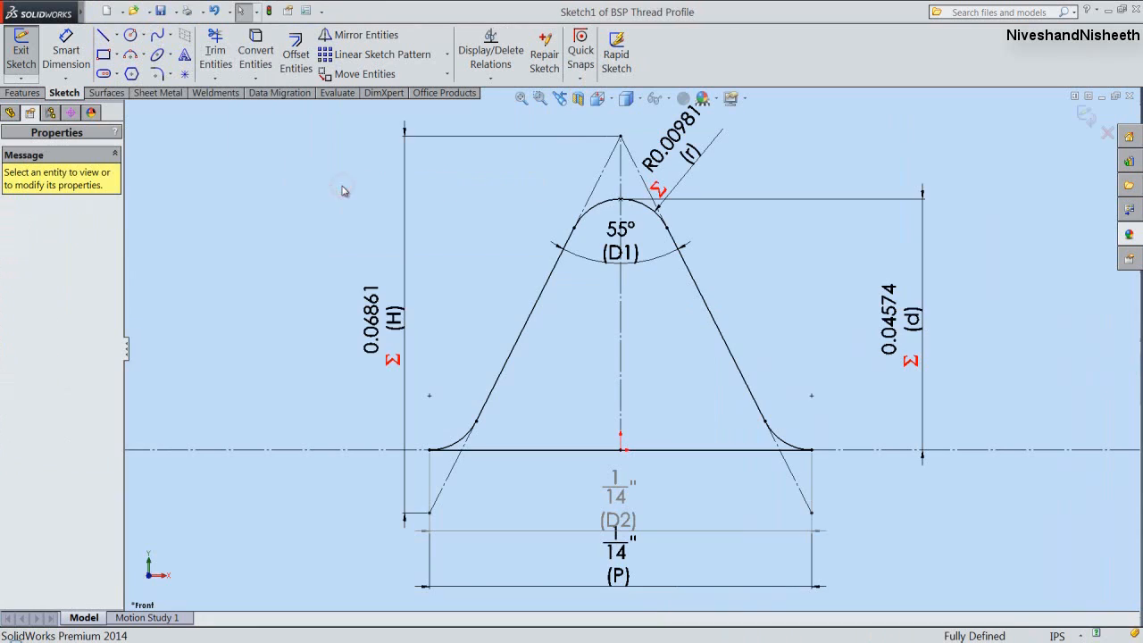
click(457, 440)
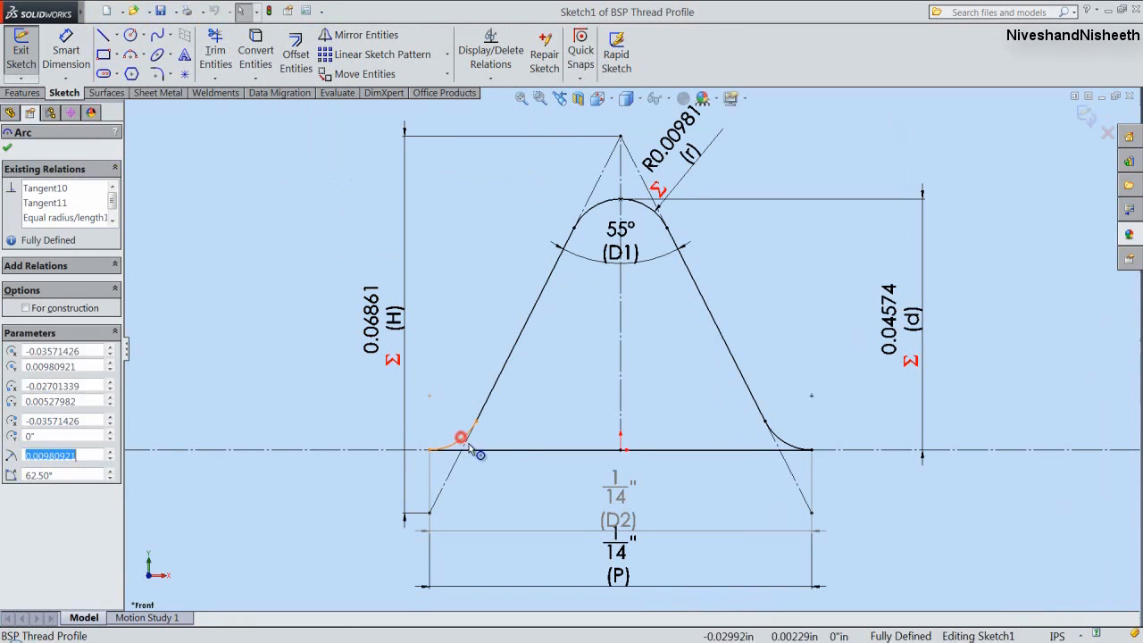
ctrl+click(490, 448)
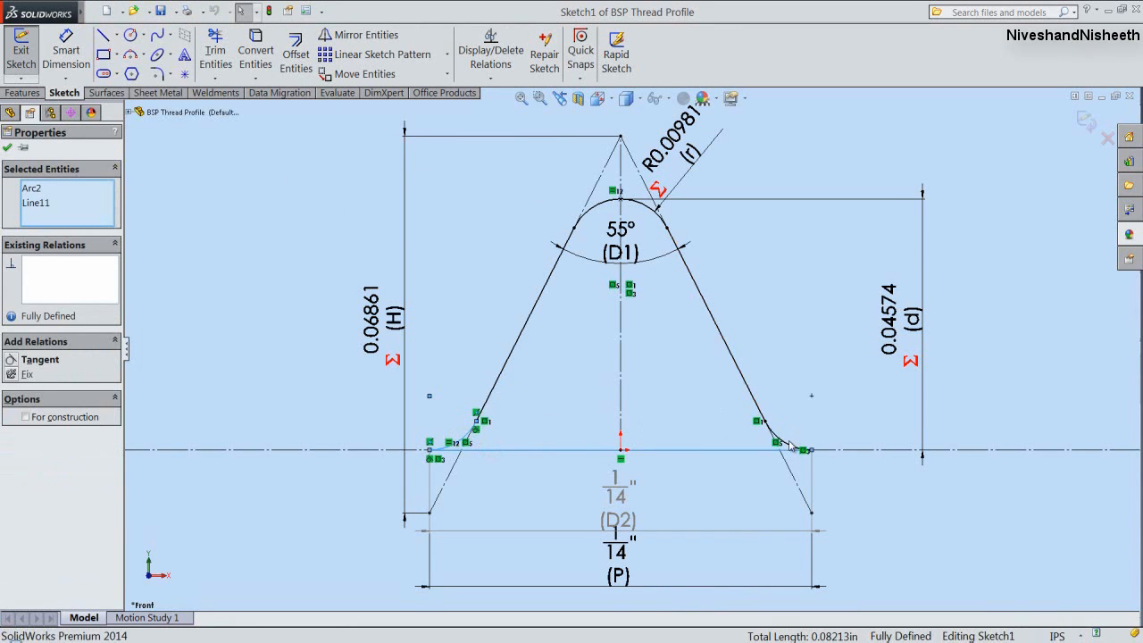
ctrl+click(799, 449)
ctrl+click(742, 376)
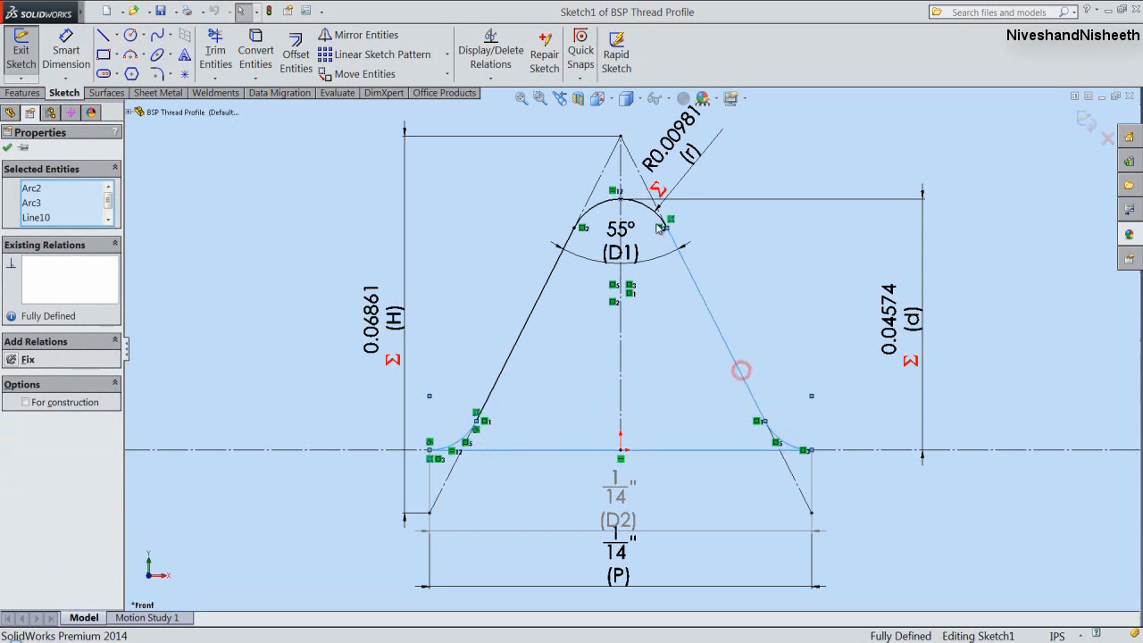
ctrl+click(646, 204)
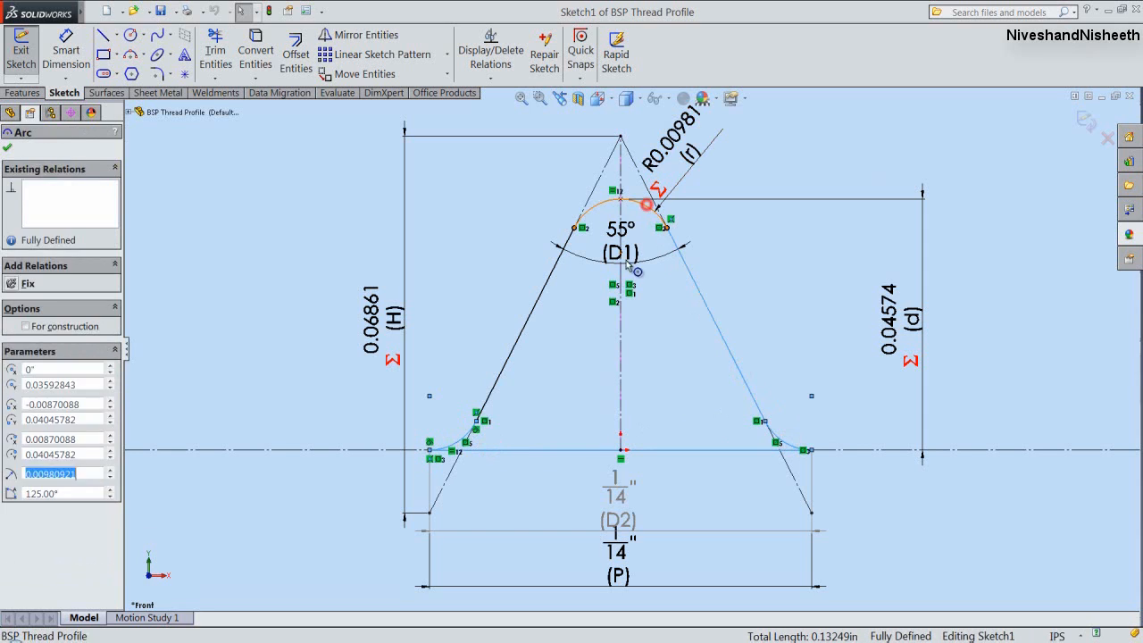
ctrl+click(546, 290)
mouse_move(40, 13)
click(120, 12)
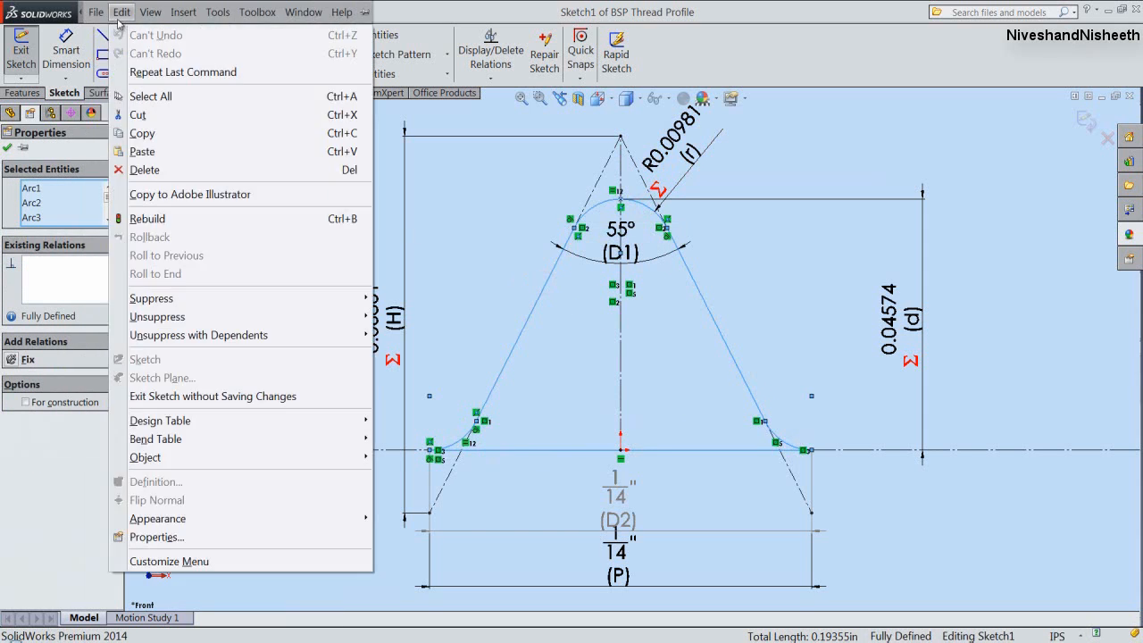
click(141, 134)
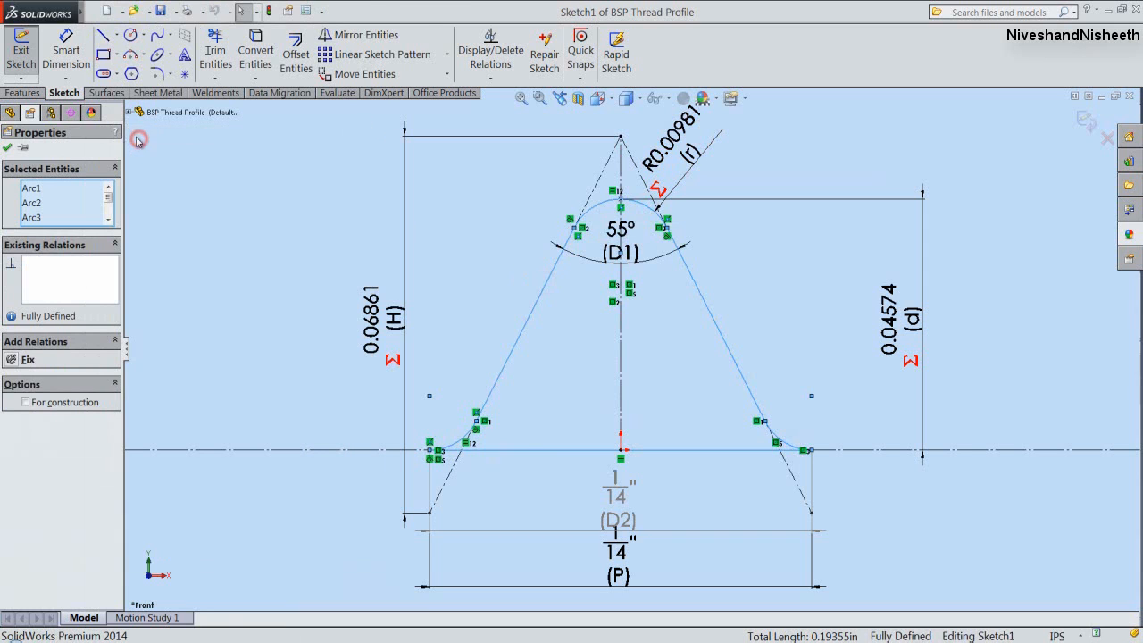
Return to the Three Way Elbow sketch and paste the thread outline in the empty area above the horizontal branch.
mouse_move(78, 25)
click(342, 12)
mouse_move(303, 12)
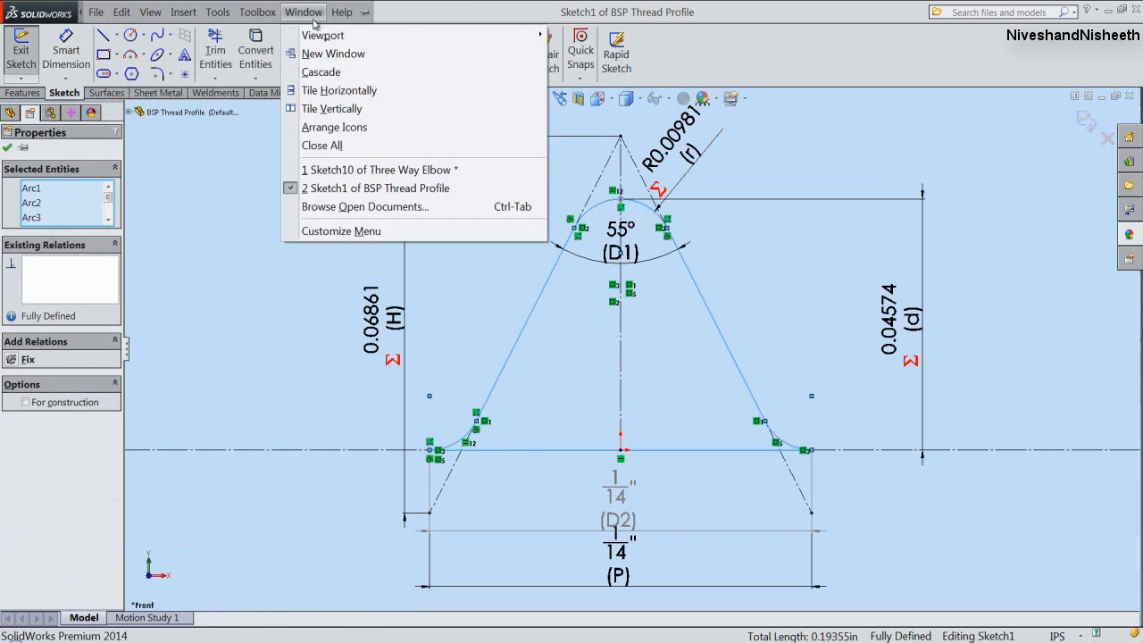
click(348, 170)
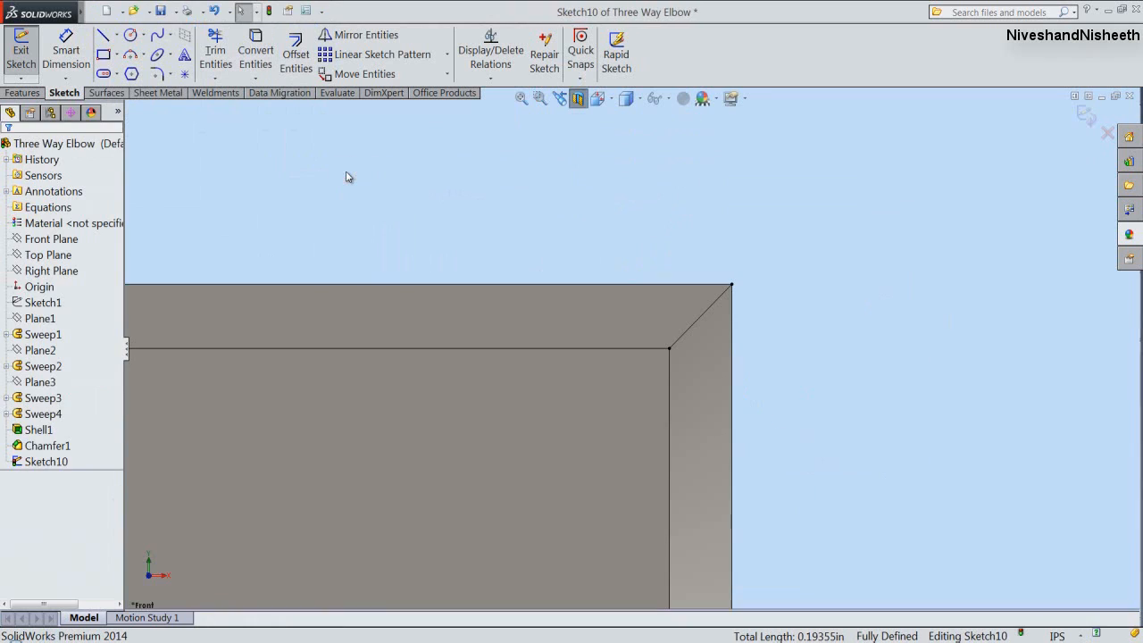
click(439, 166)
Move the pasted thread outline from its base line midpoint onto the inner chamfer corner of the horizontal branch.
click(364, 74)
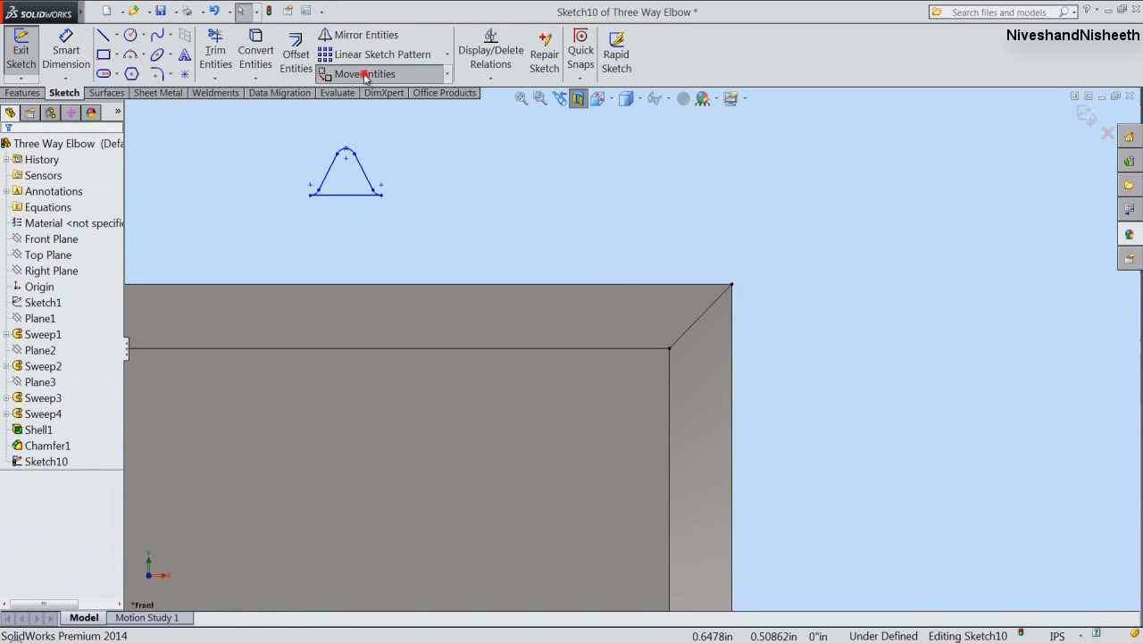
drag(276, 127, 412, 230)
right_click(409, 230)
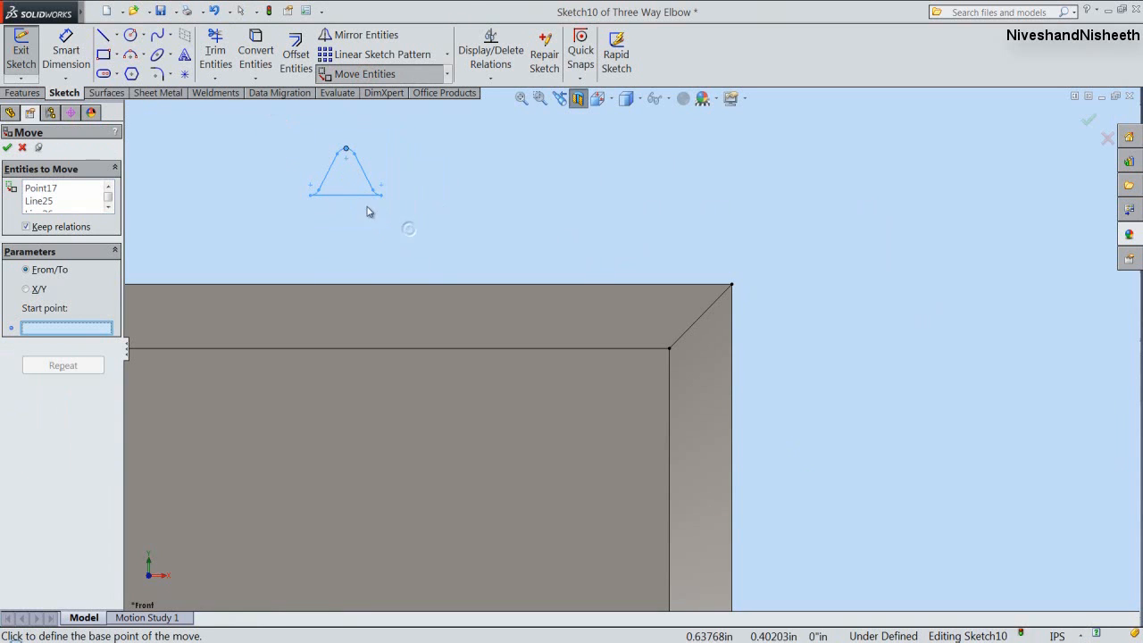
click(346, 195)
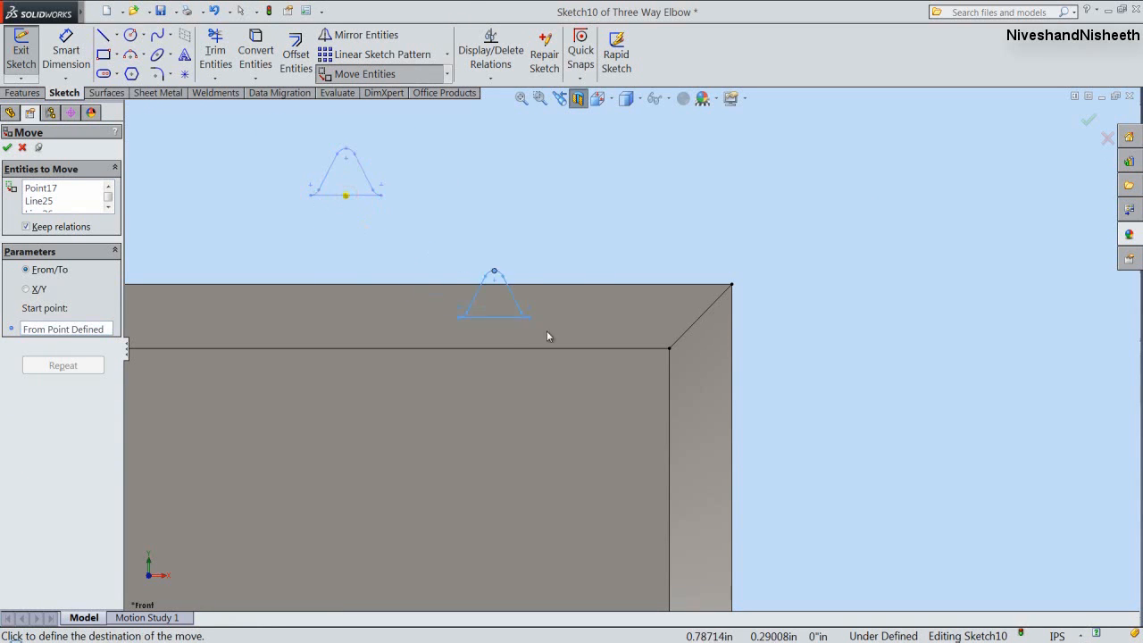
click(671, 351)
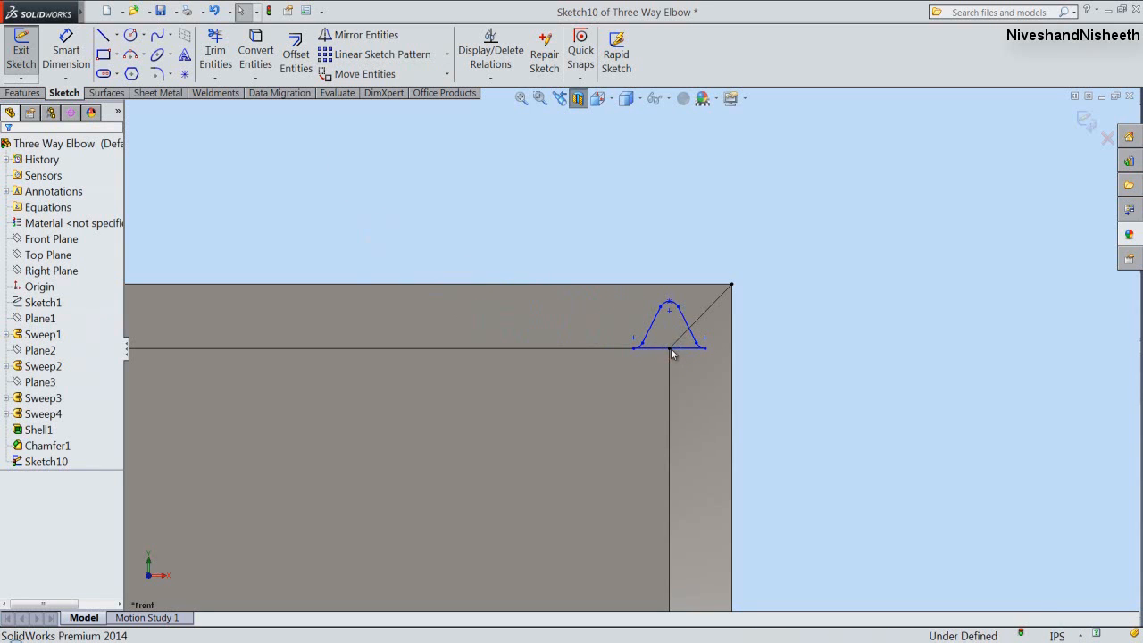
Apply a Fix relation to the entities of the repositioned thread outline.
drag(572, 191, 768, 432)
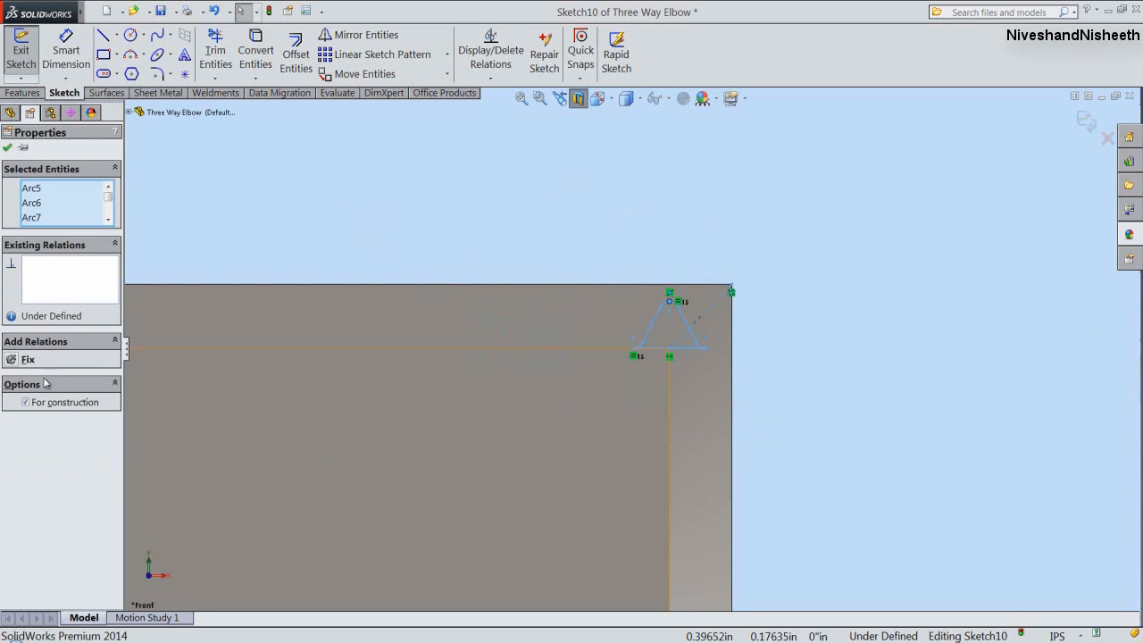
click(14, 360)
click(6, 148)
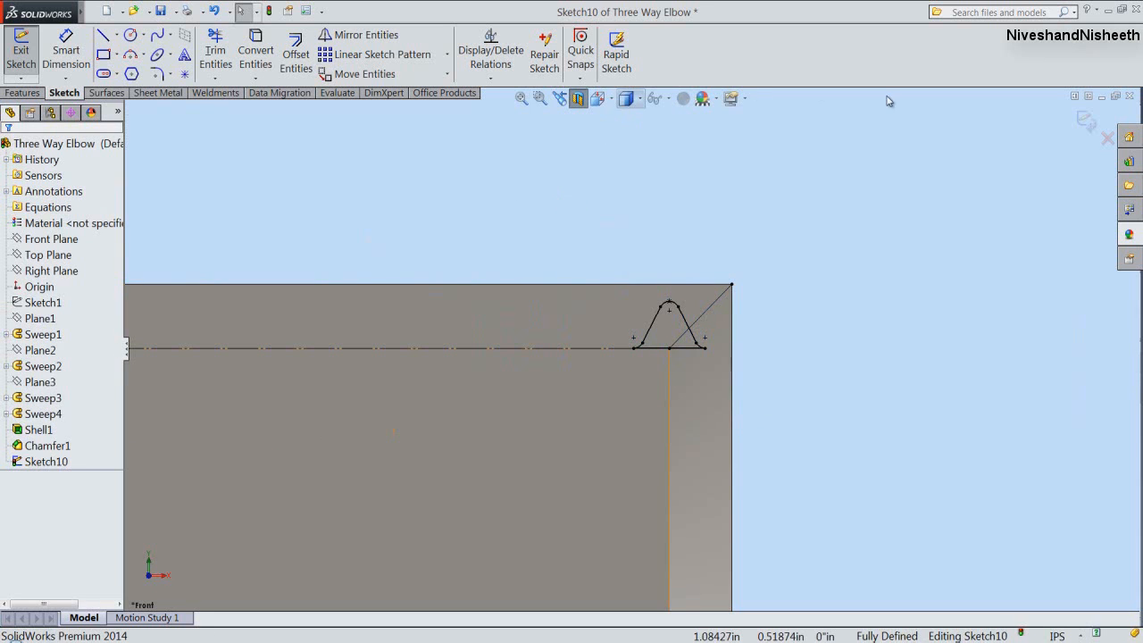
Exit the sketch, orient the model to the isometric view and turn off the section view.
click(1086, 120)
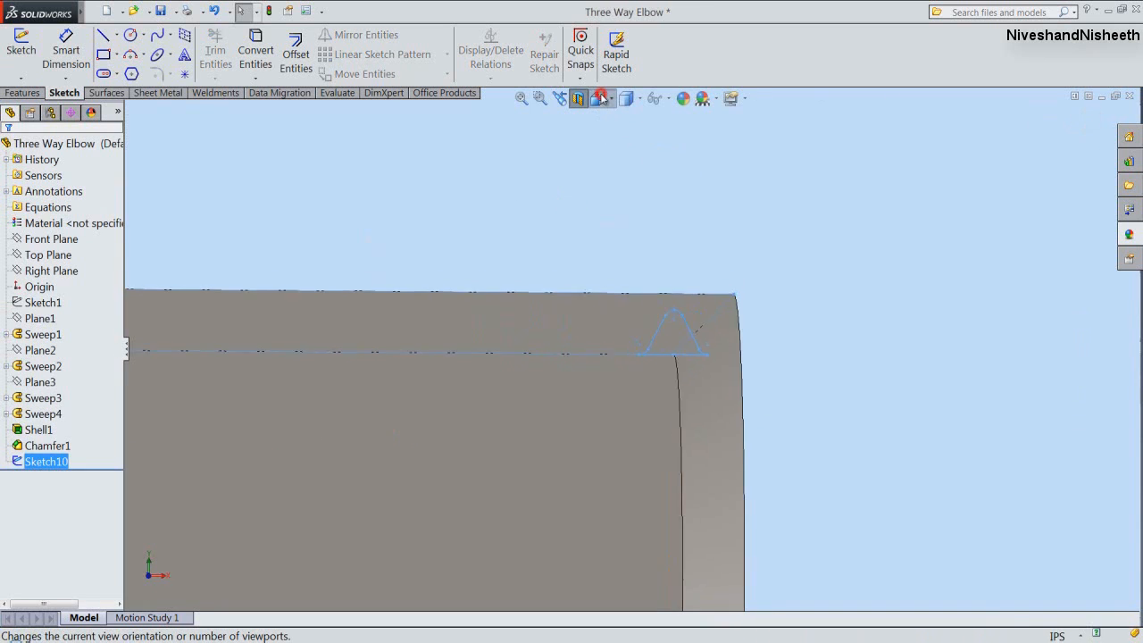
click(597, 98)
click(637, 310)
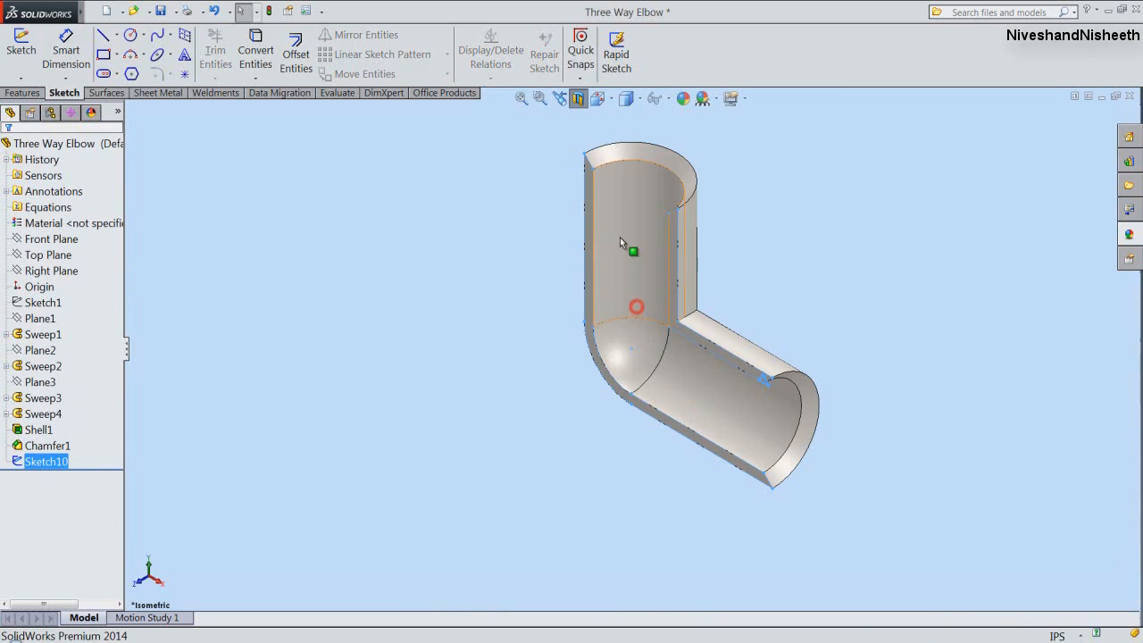
click(578, 99)
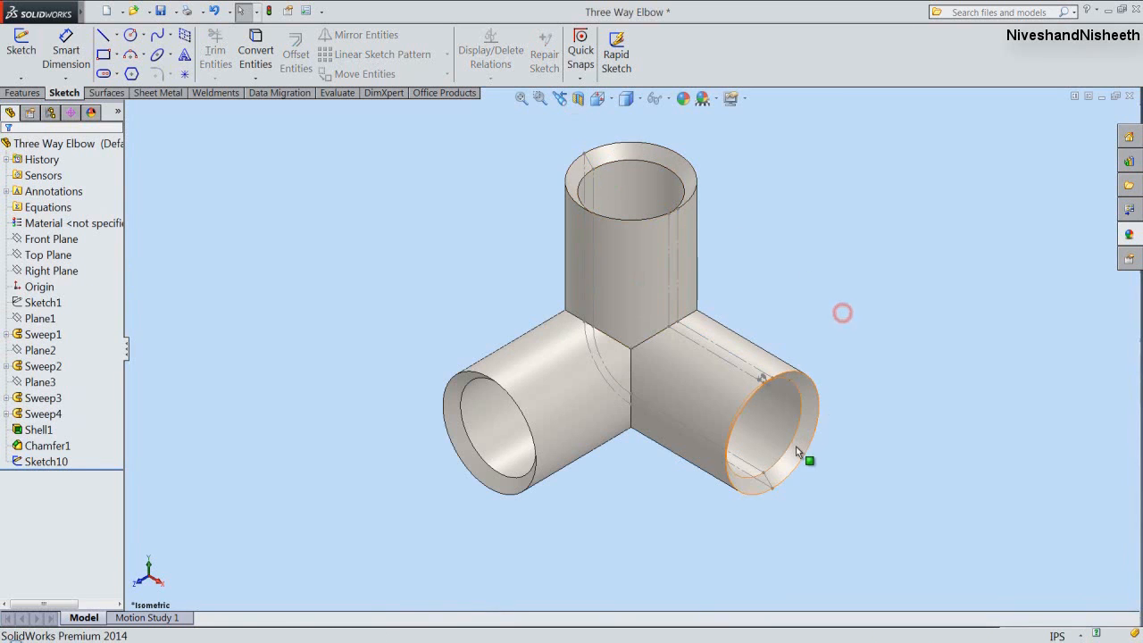
scroll(751, 390, down, 3)
scroll(752, 387, down, 2)
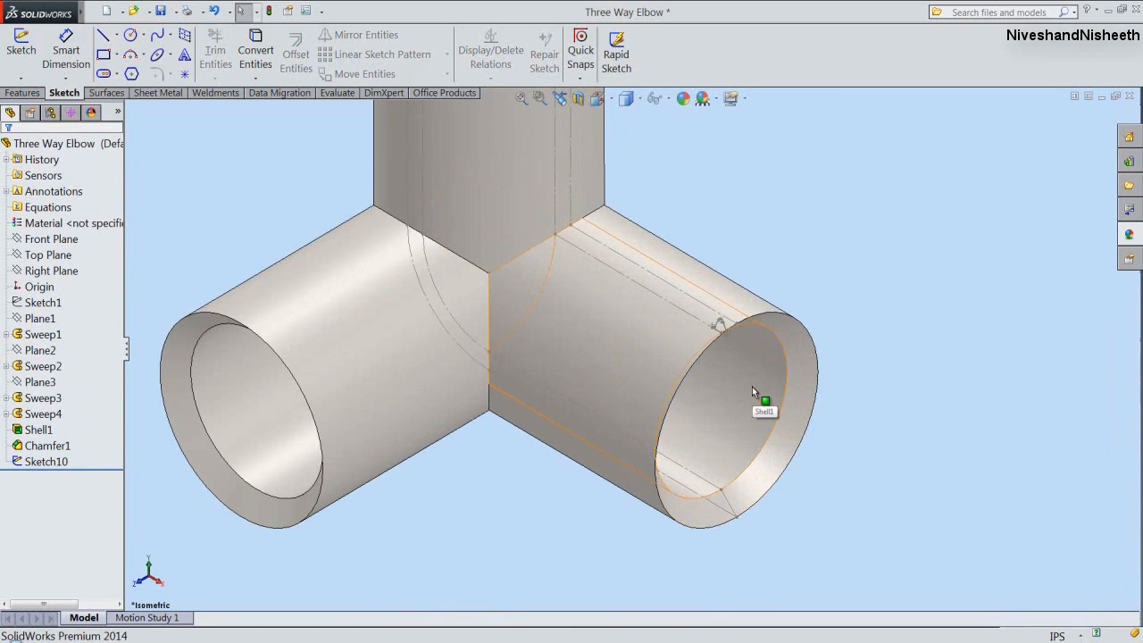
Create a reference plane through the thread outline's inward base endpoint, perpendicular to the branch's inner construction line, and select it.
click(27, 94)
click(653, 78)
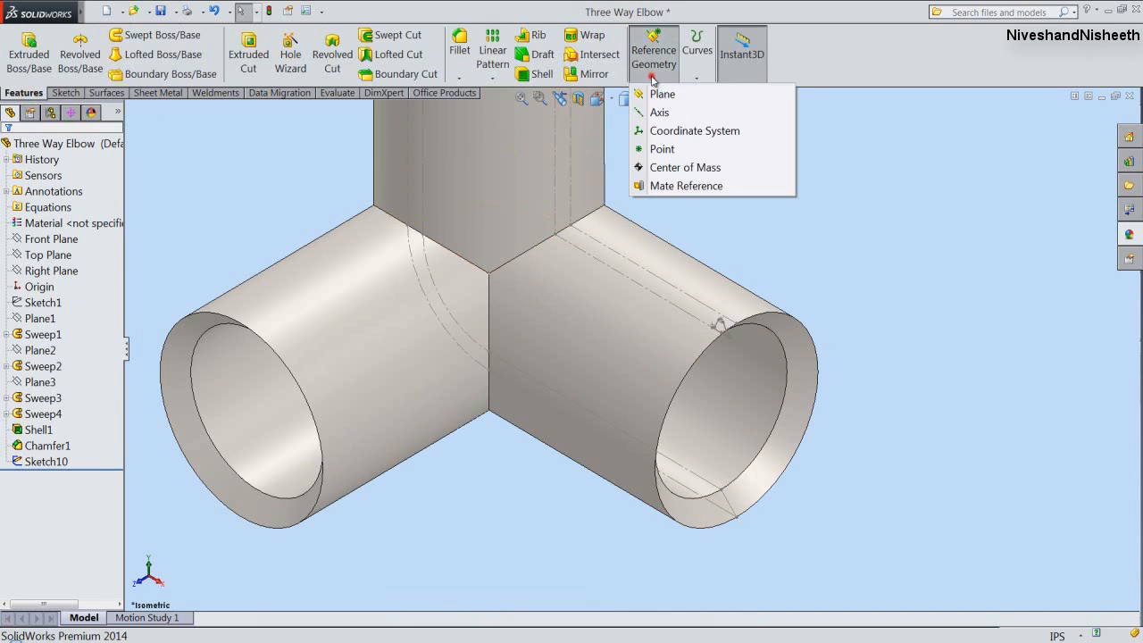
click(662, 94)
scroll(725, 322, down, 5)
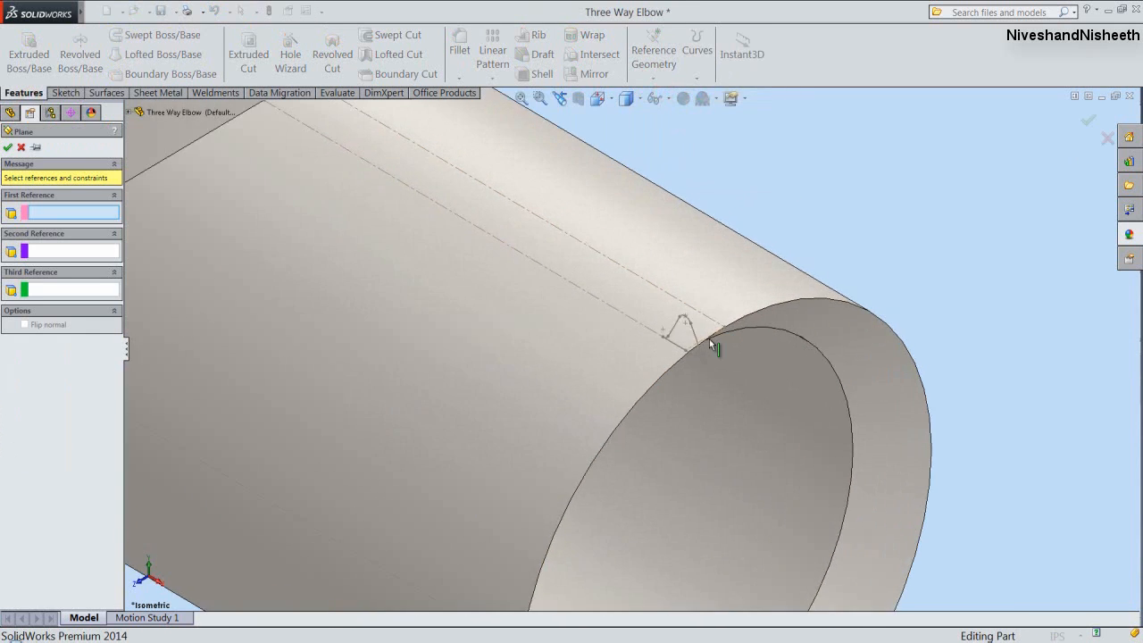
scroll(659, 348, down, 4)
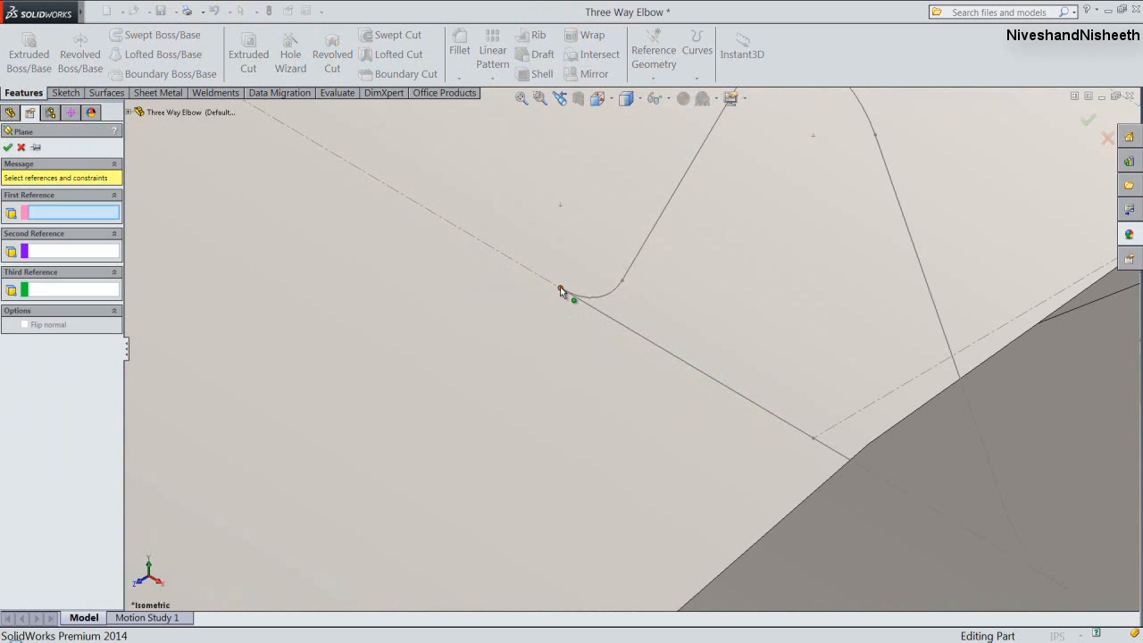
click(560, 290)
click(550, 282)
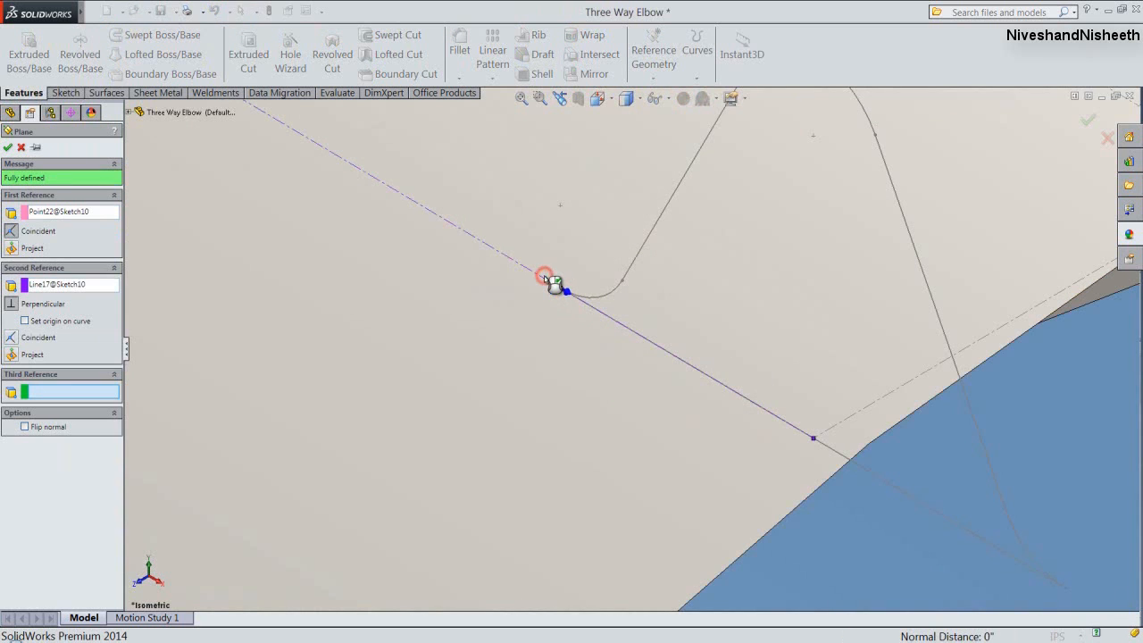
key(Return)
scroll(735, 329, up, 8)
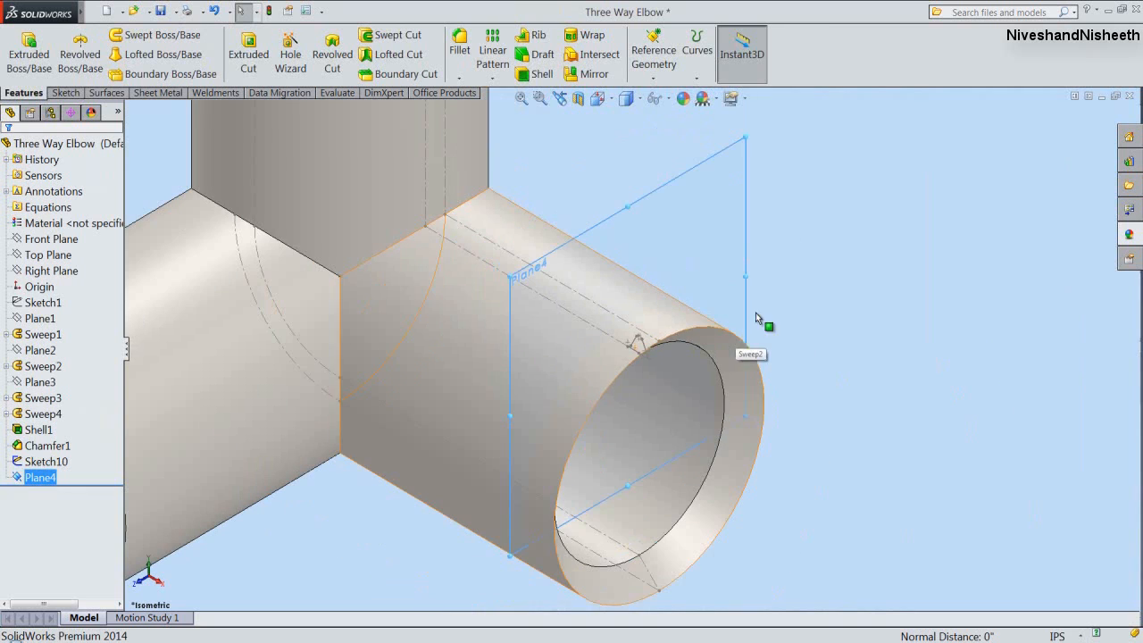
click(746, 249)
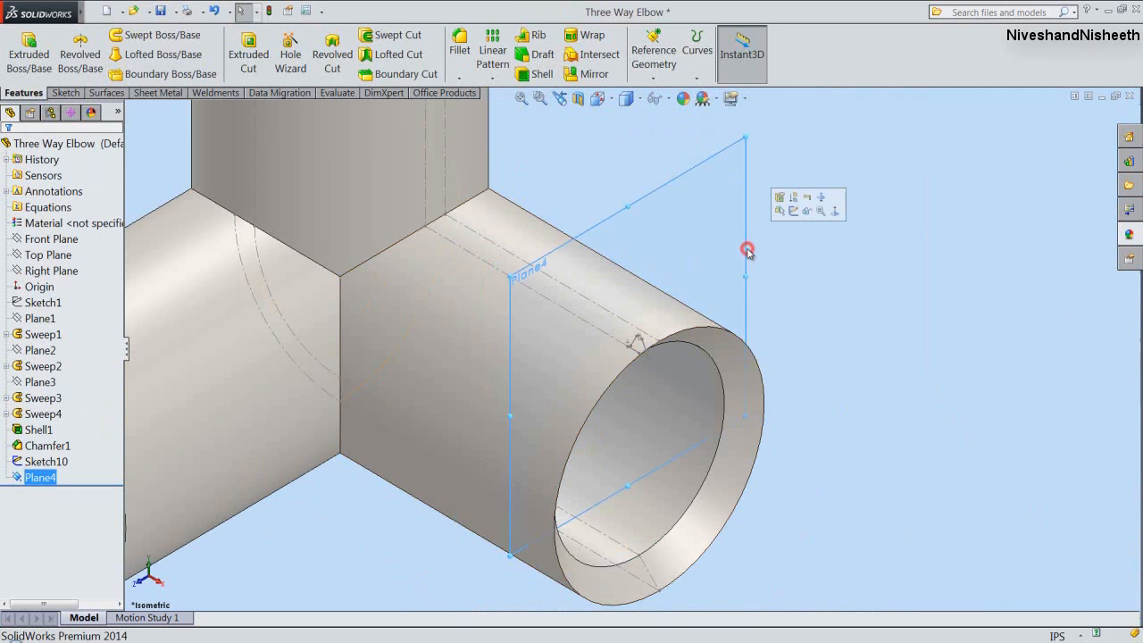
Sketch a circle on the new reference plane, centred on the branch axis and passing through the thread outline's inward base endpoint, and exit the sketch.
click(790, 209)
right_click(783, 253)
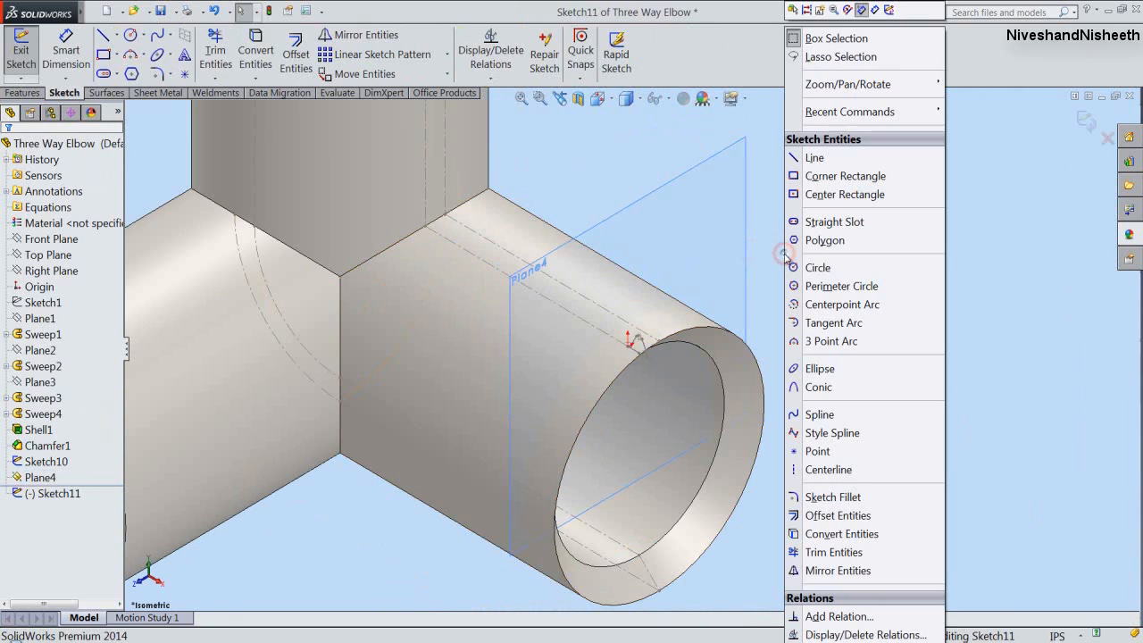
click(816, 265)
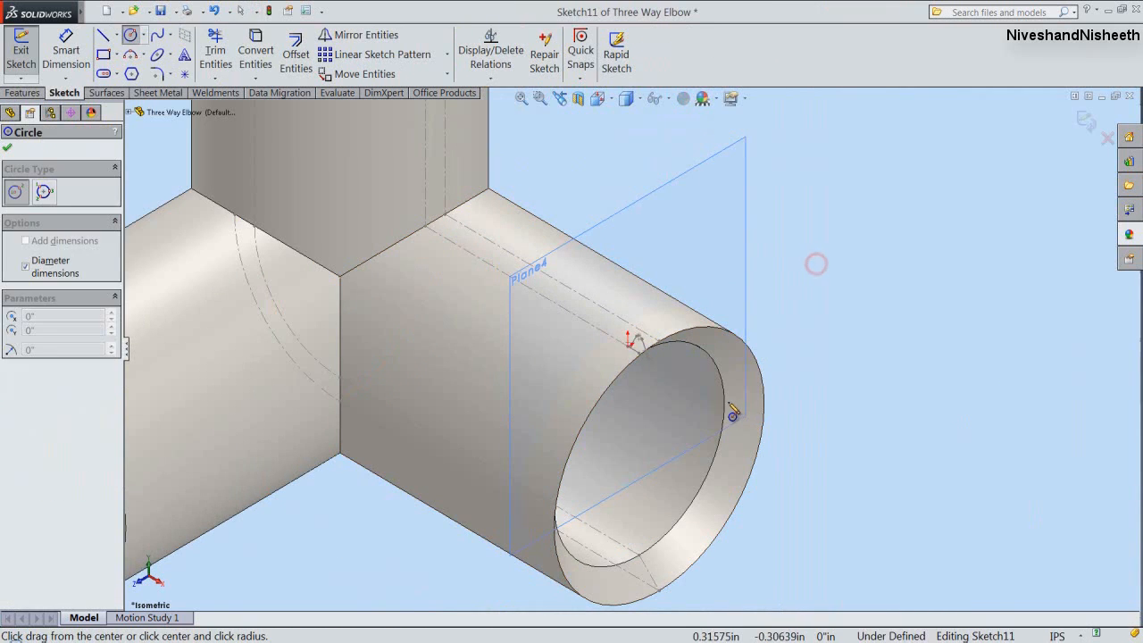
click(627, 448)
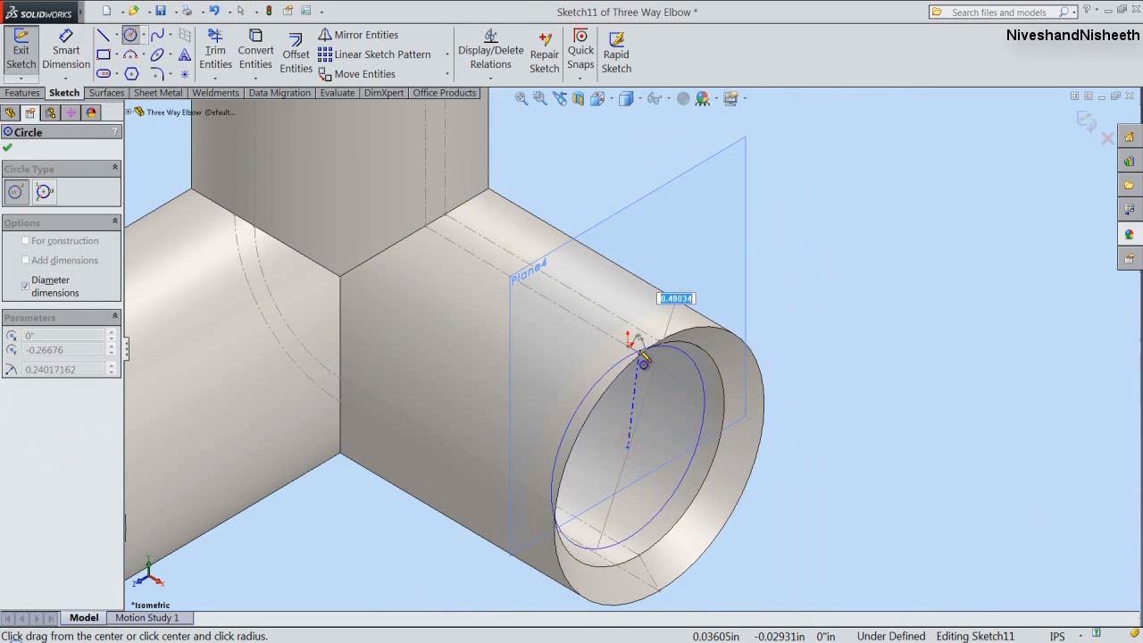
scroll(637, 360, down, 5)
scroll(637, 360, down, 5)
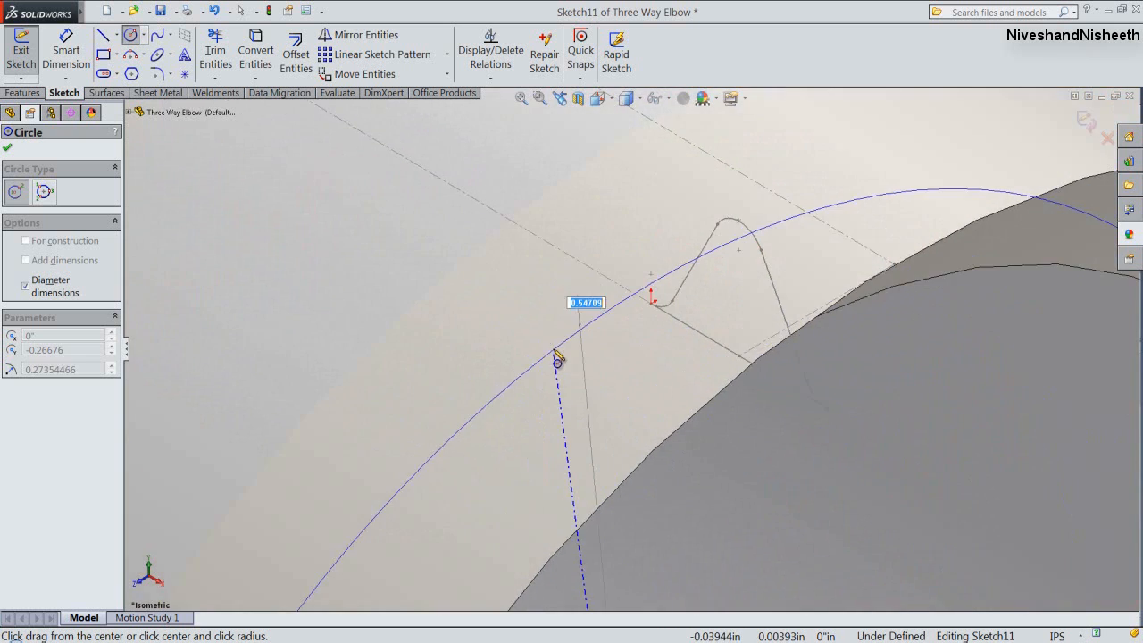
scroll(746, 277, down, 3)
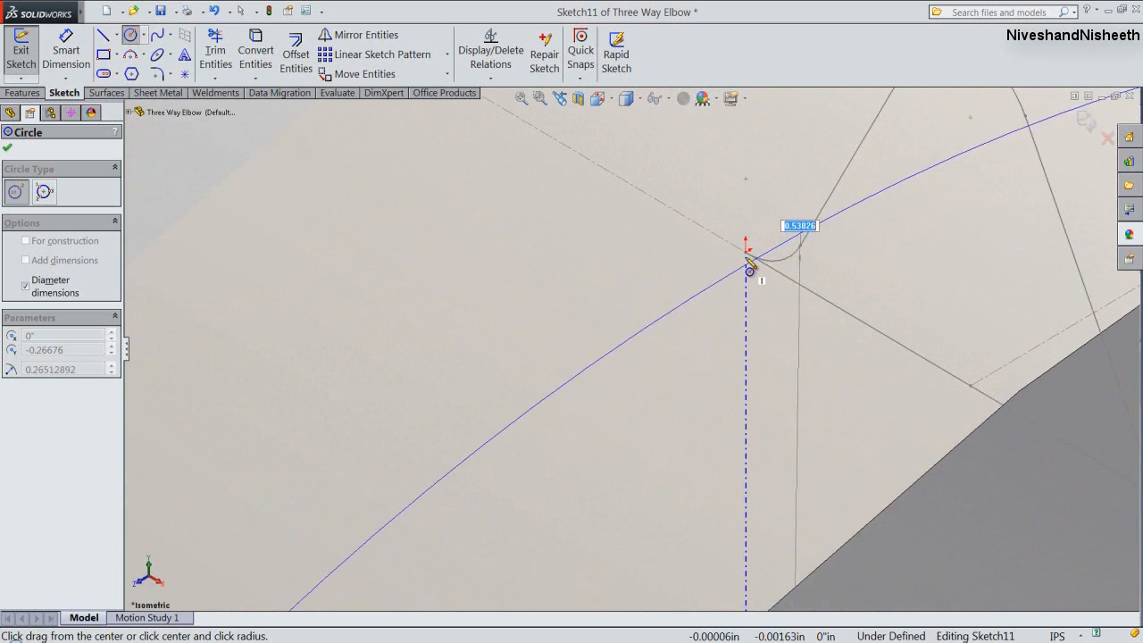
click(748, 254)
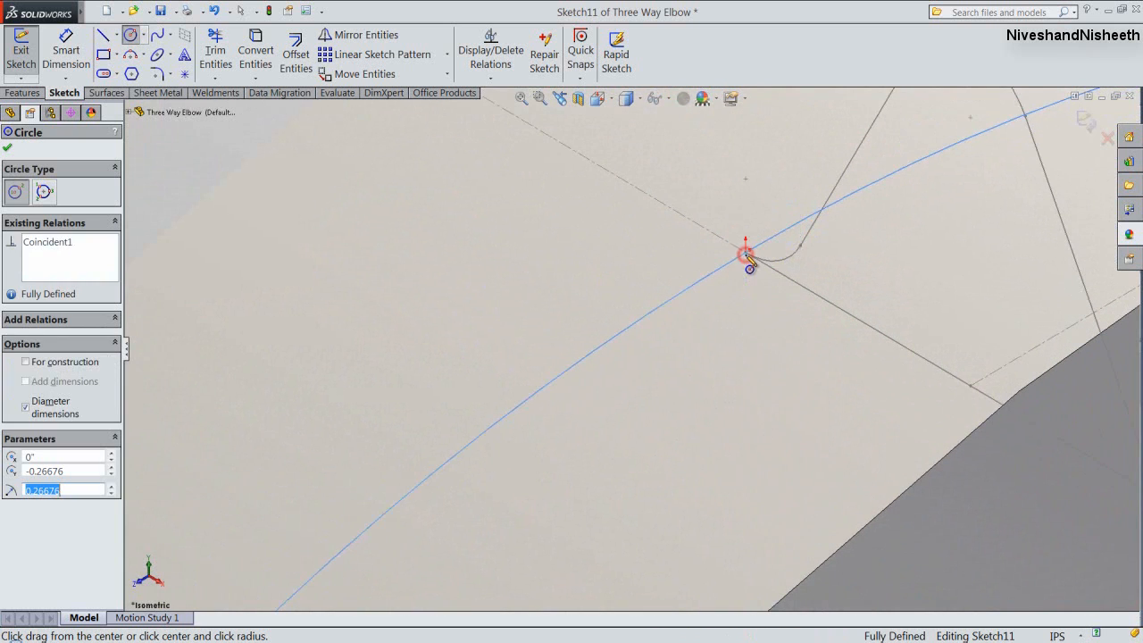
click(1088, 125)
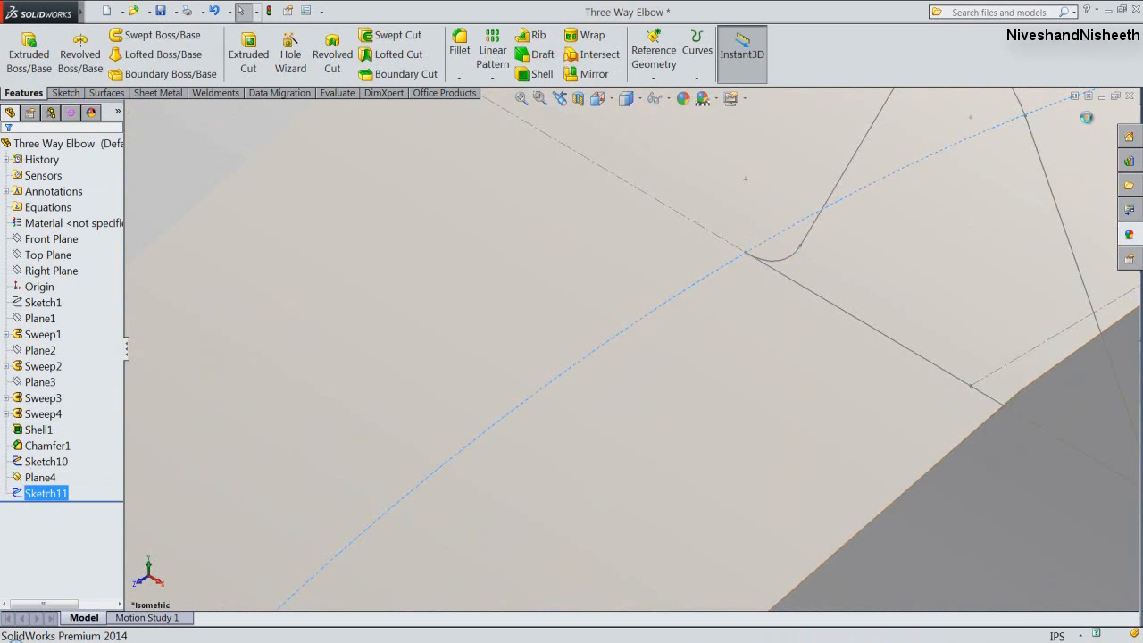
Hide the reference plane at the threaded branch's open end.
click(526, 99)
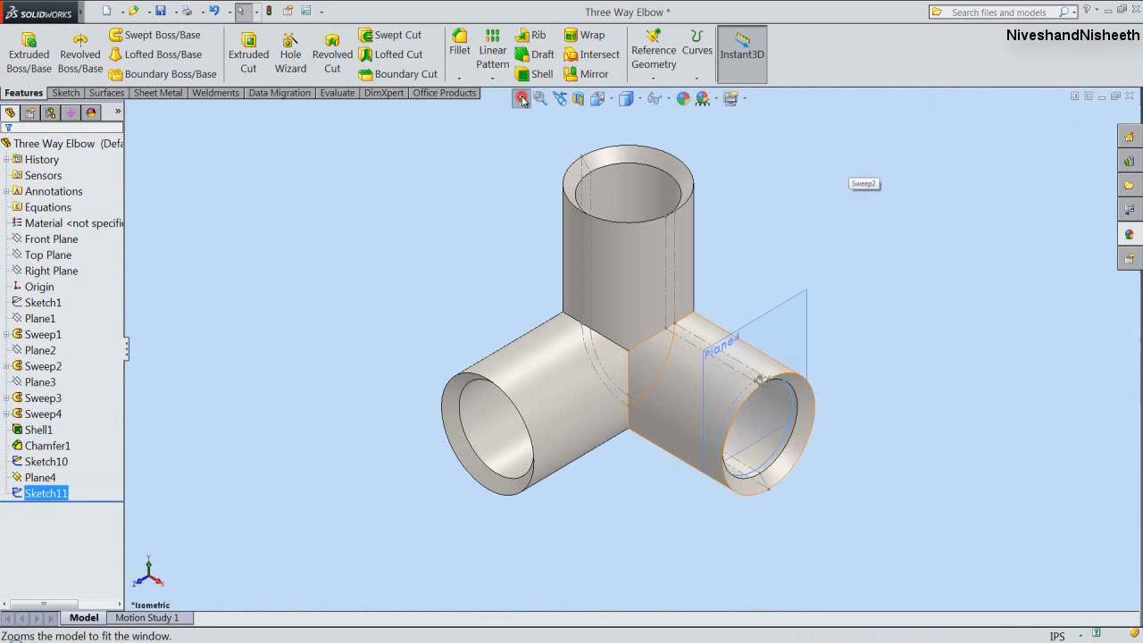
click(820, 250)
click(803, 292)
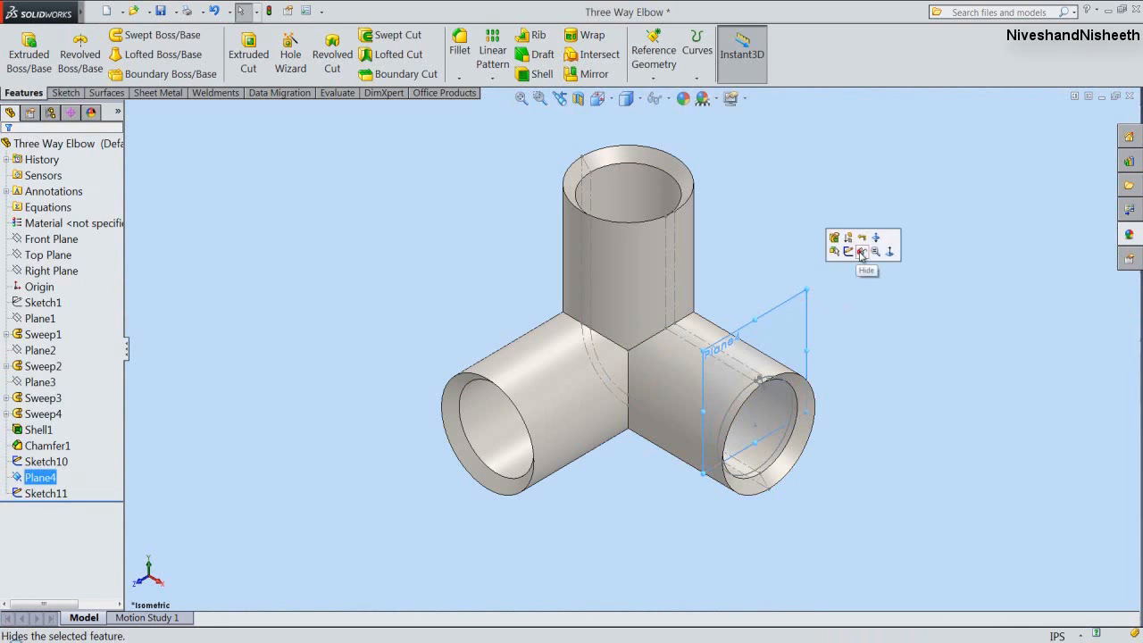
click(860, 250)
click(846, 360)
scroll(770, 456, down, 3)
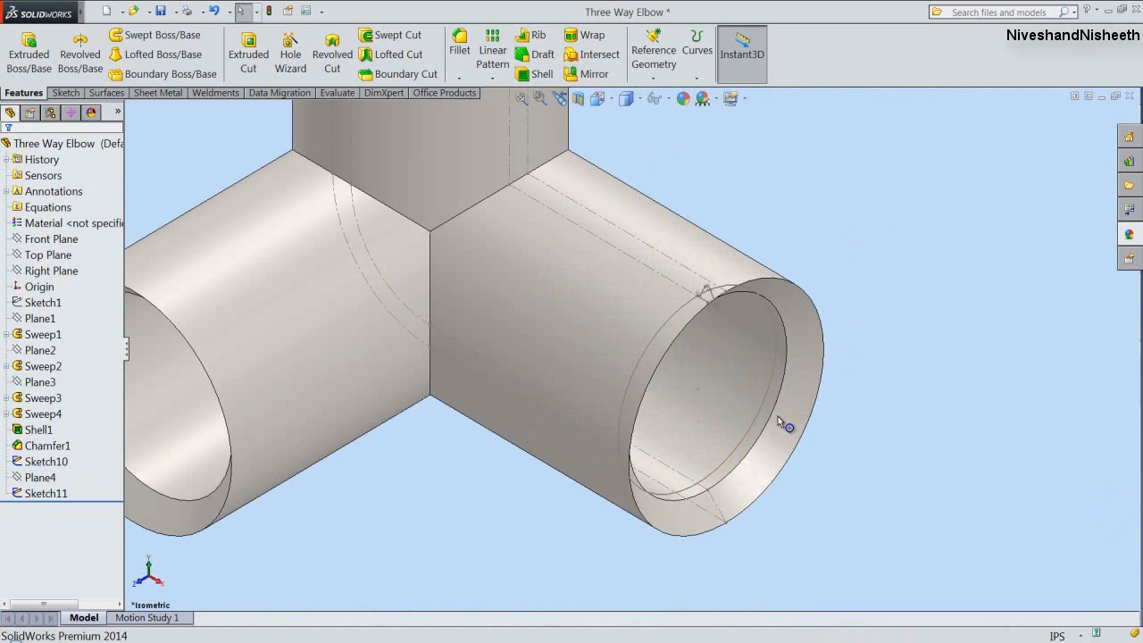
Create a clockwise constant-pitch helix from the circle, 9/16 in high with 0.07242857 in pitch, reversed into the branch, with a 0° start angle.
click(690, 83)
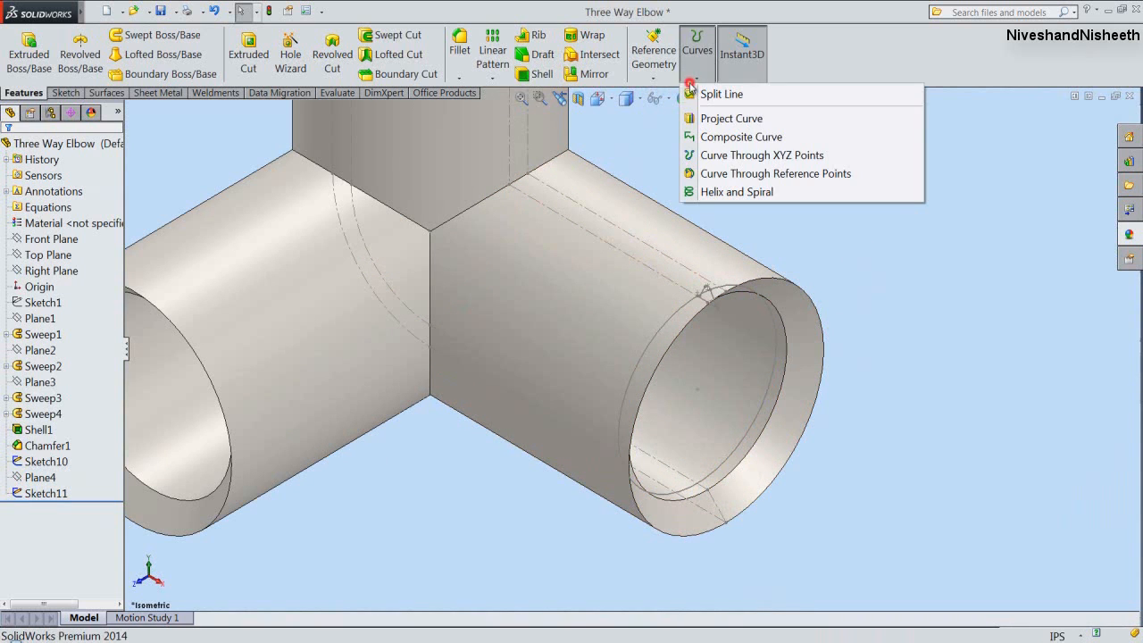
click(719, 191)
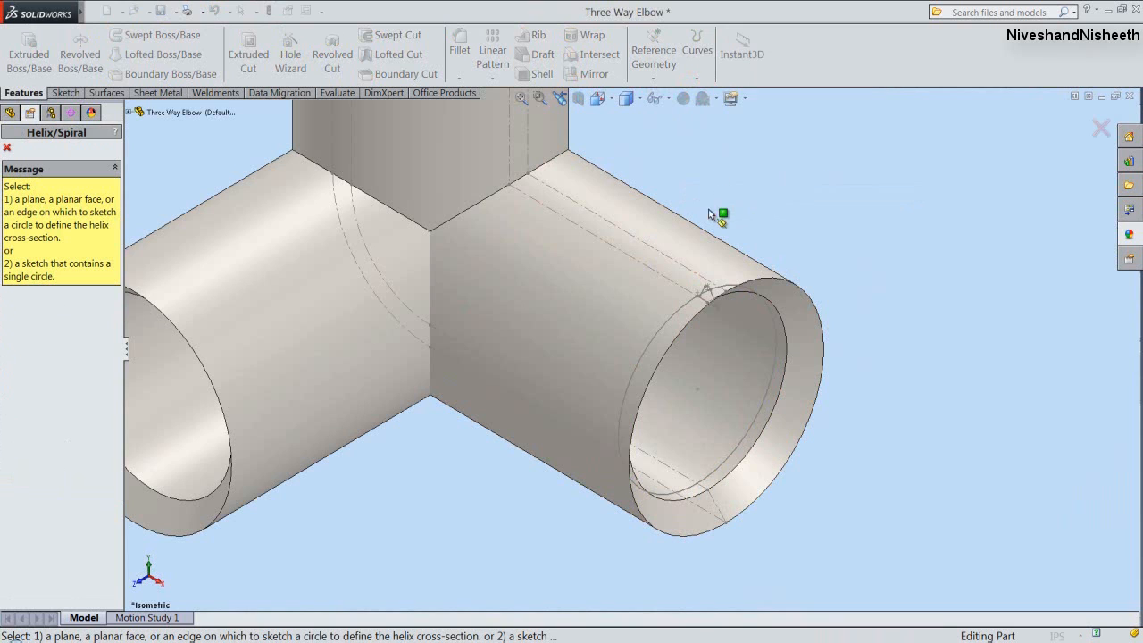
click(685, 306)
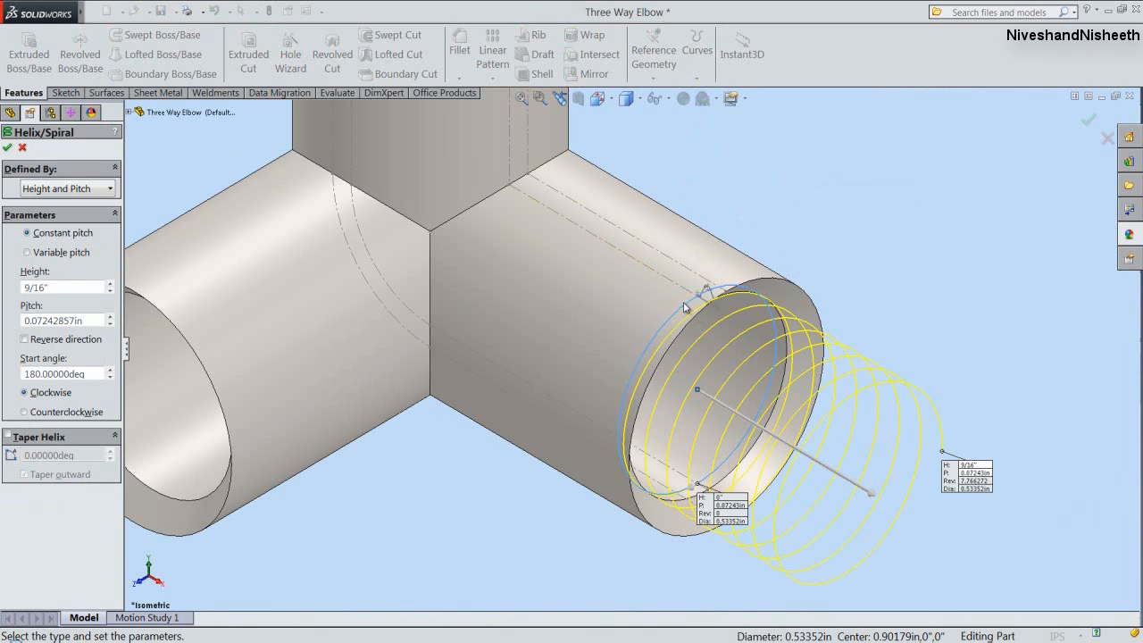
click(24, 340)
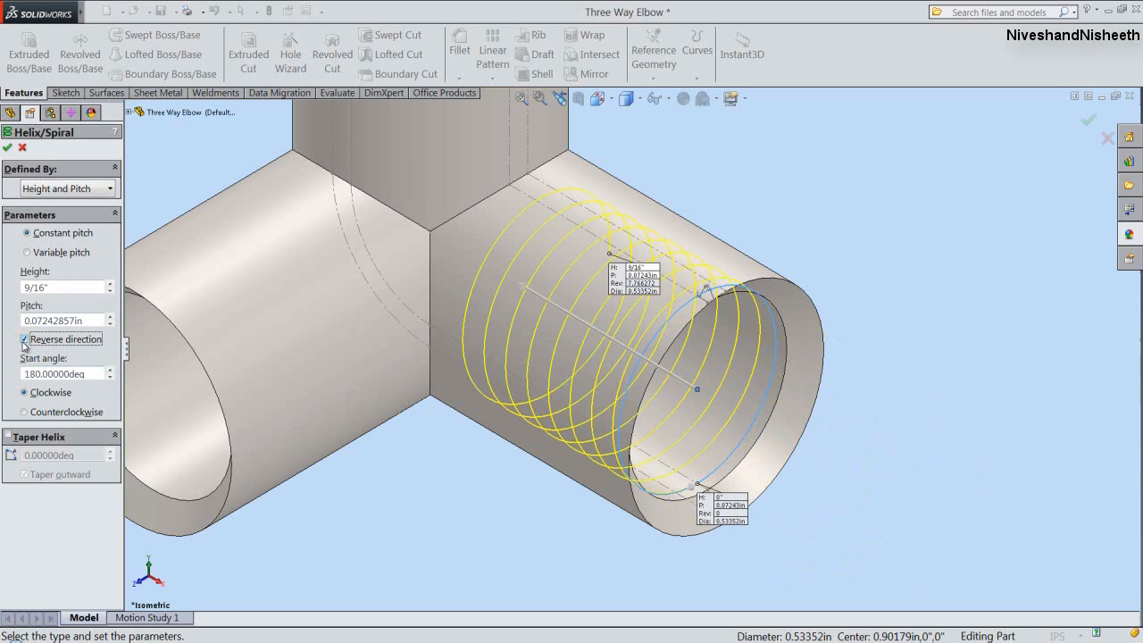
click(25, 373)
text(9)
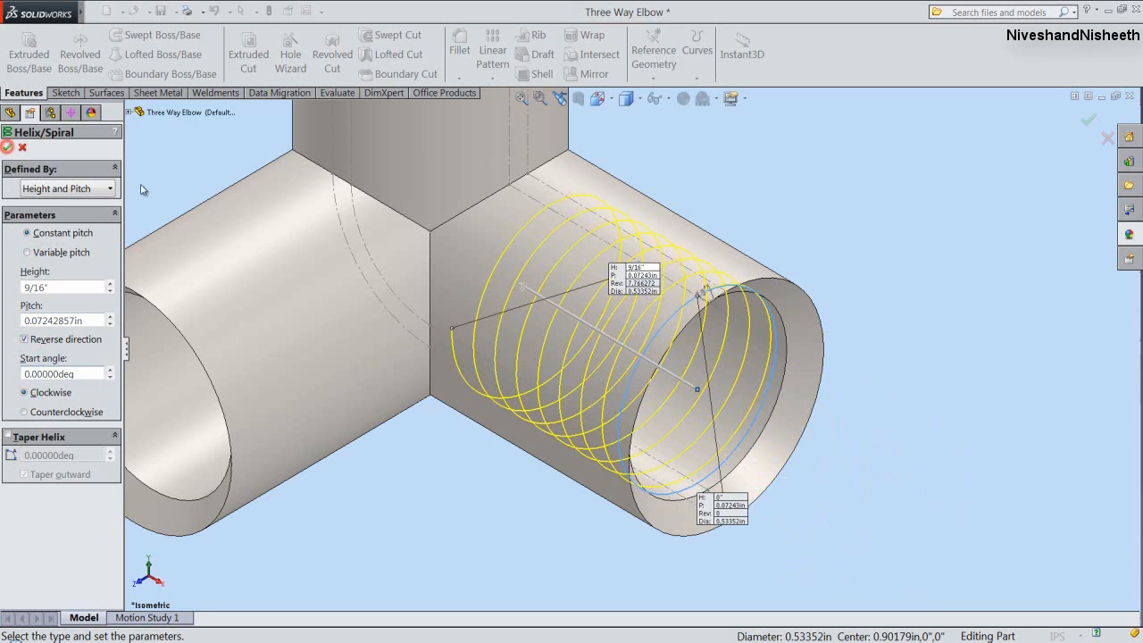
click(786, 196)
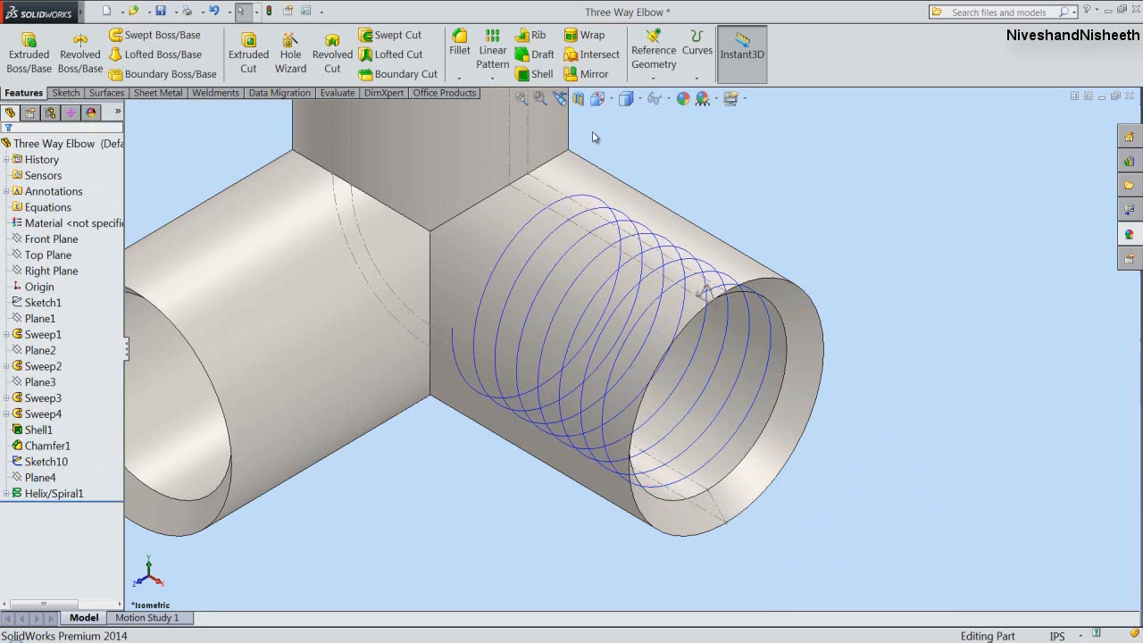
Cut the internal thread with a Swept Cut, using the thread outline as profile and the helix as path.
click(393, 34)
scroll(692, 317, down, 5)
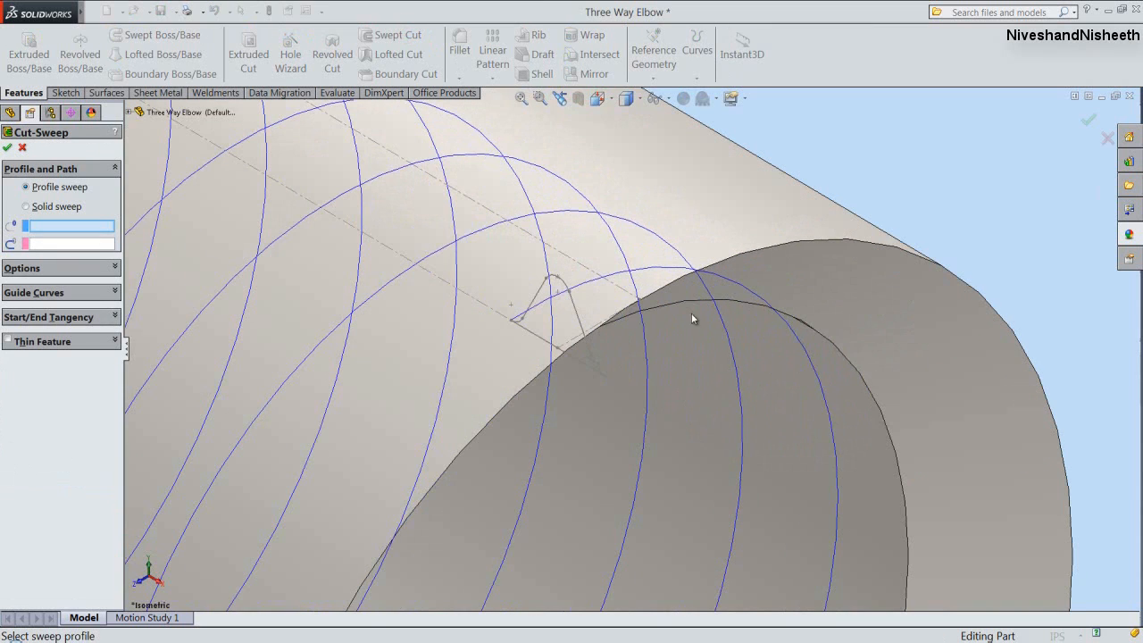
click(536, 340)
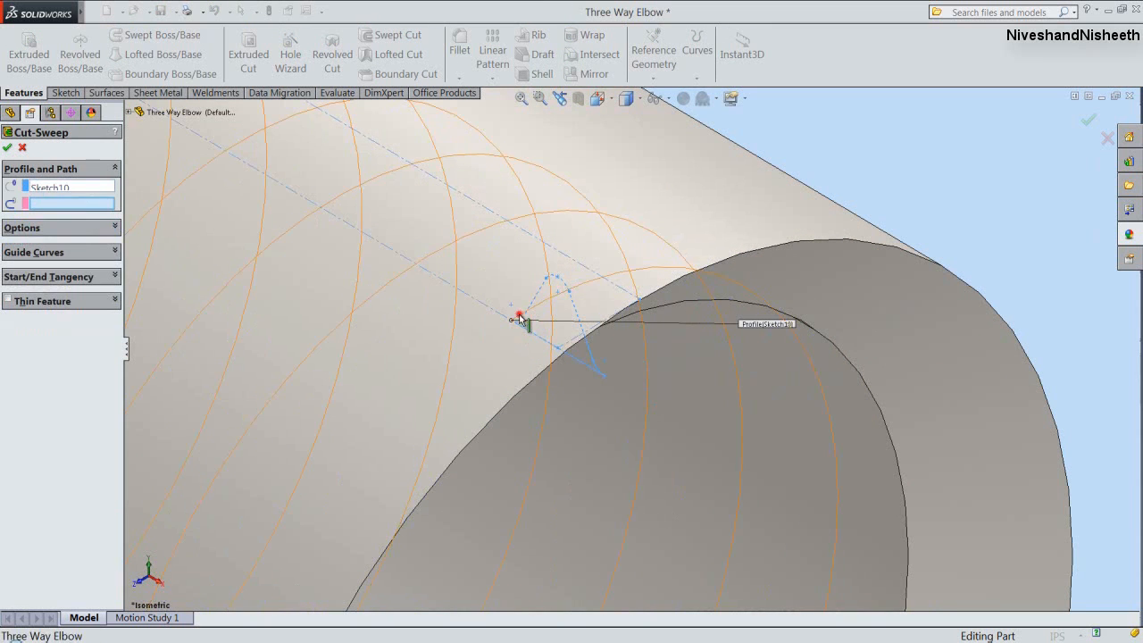
click(518, 316)
key(Return)
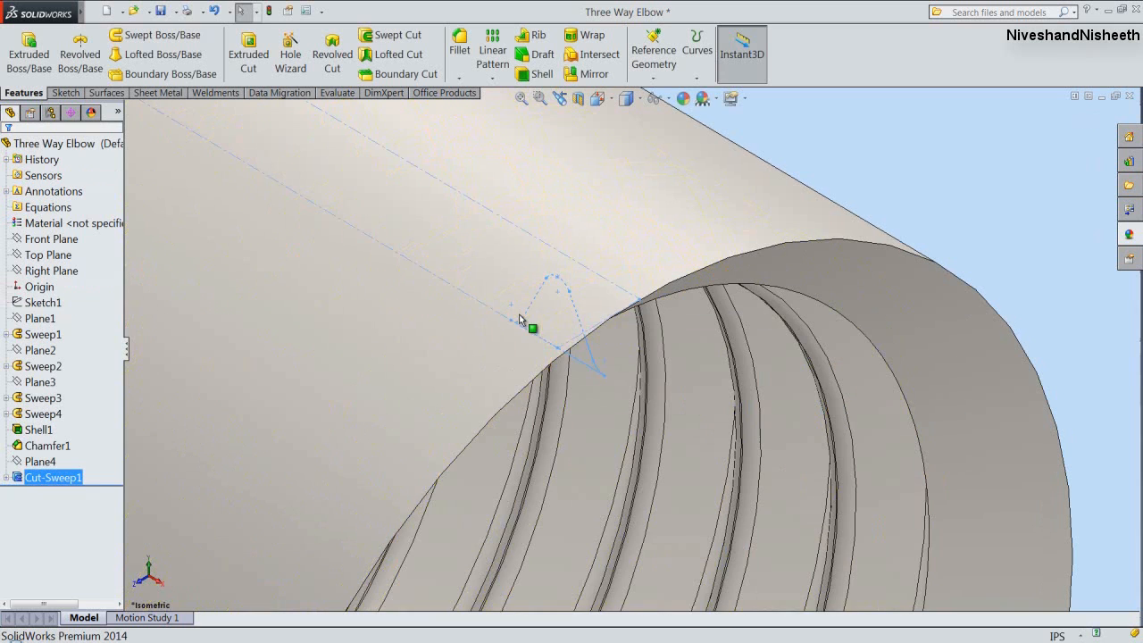
click(521, 98)
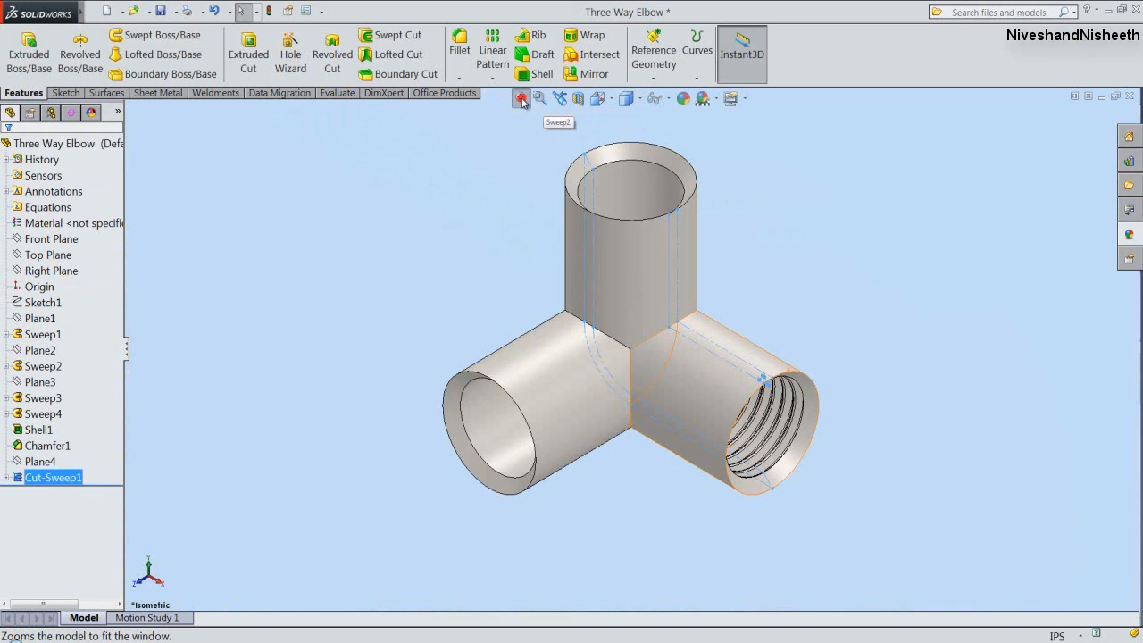
click(828, 284)
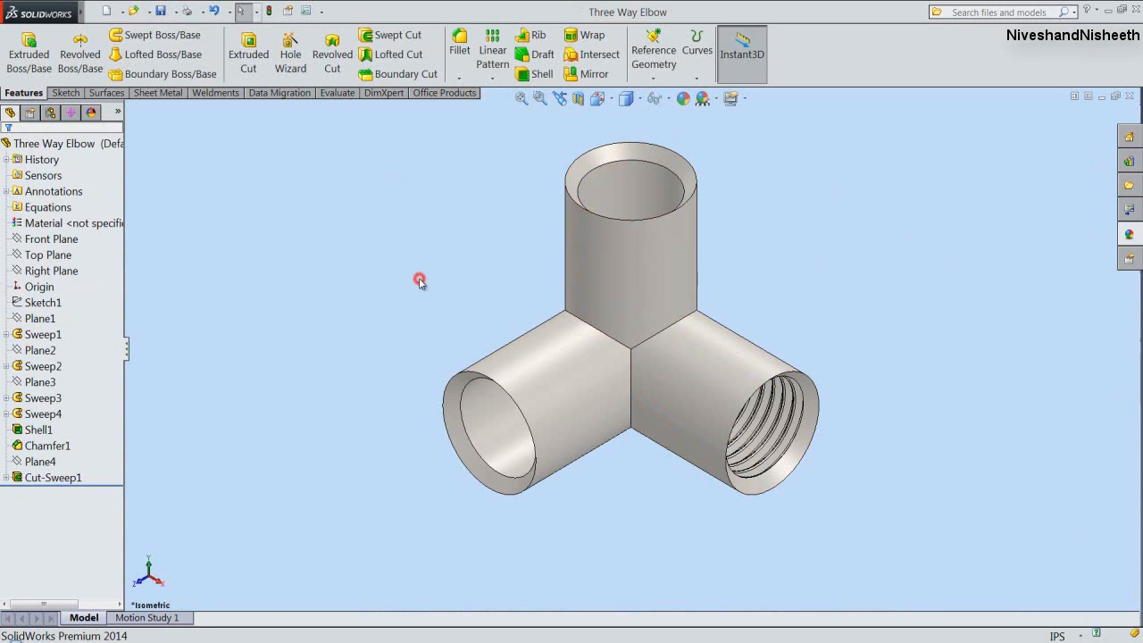
Create a reference axis through the Origin, perpendicular to the Top Plane.
click(652, 77)
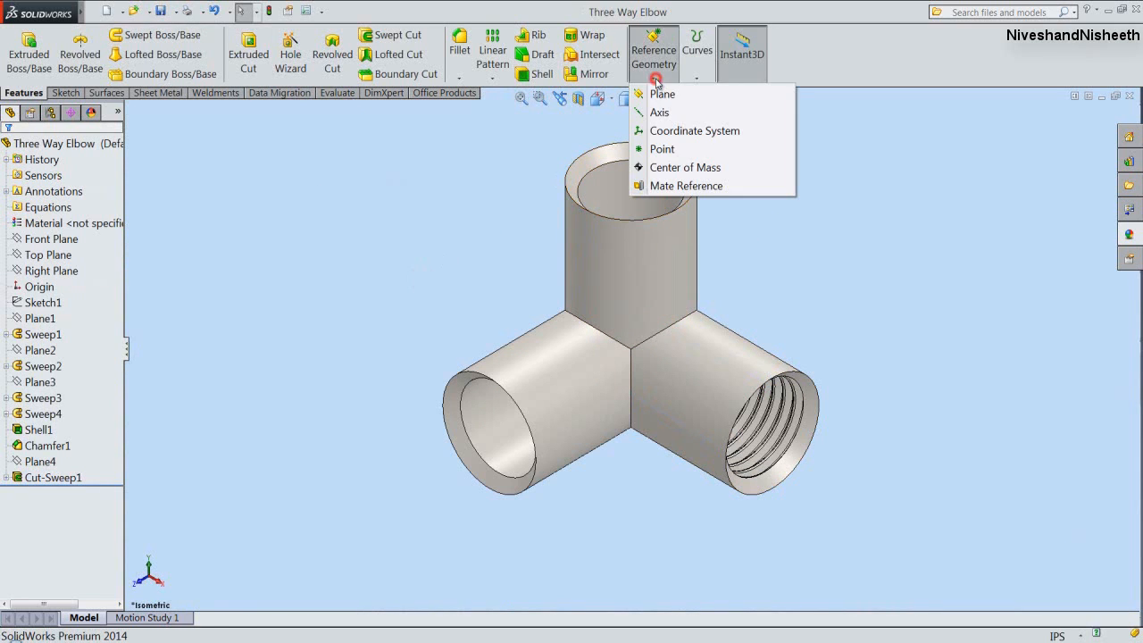
click(671, 112)
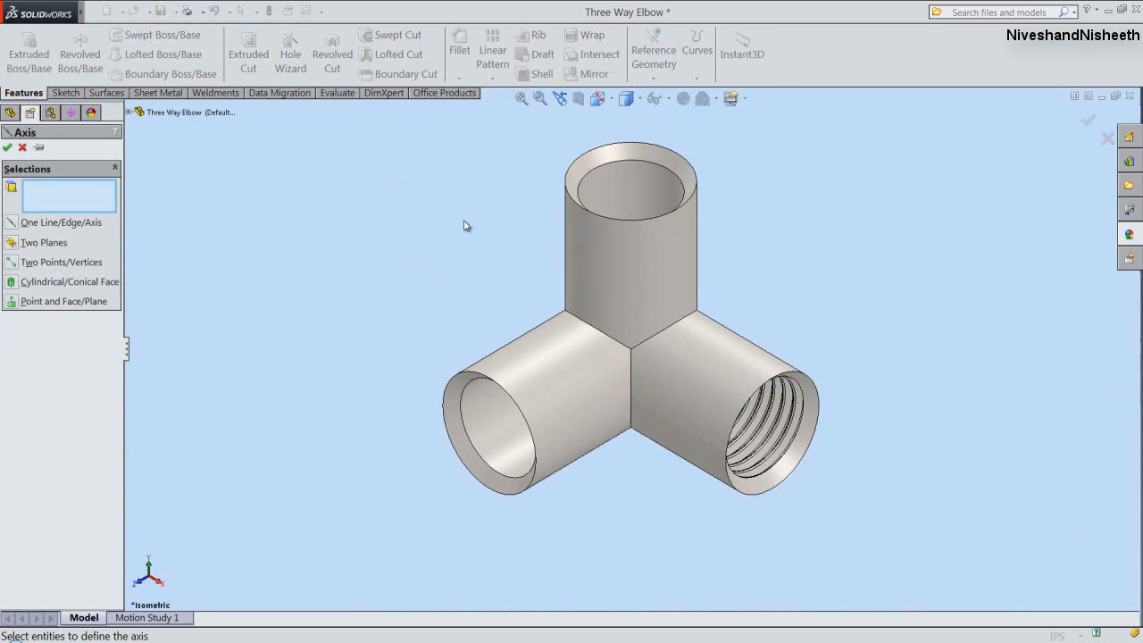
click(129, 113)
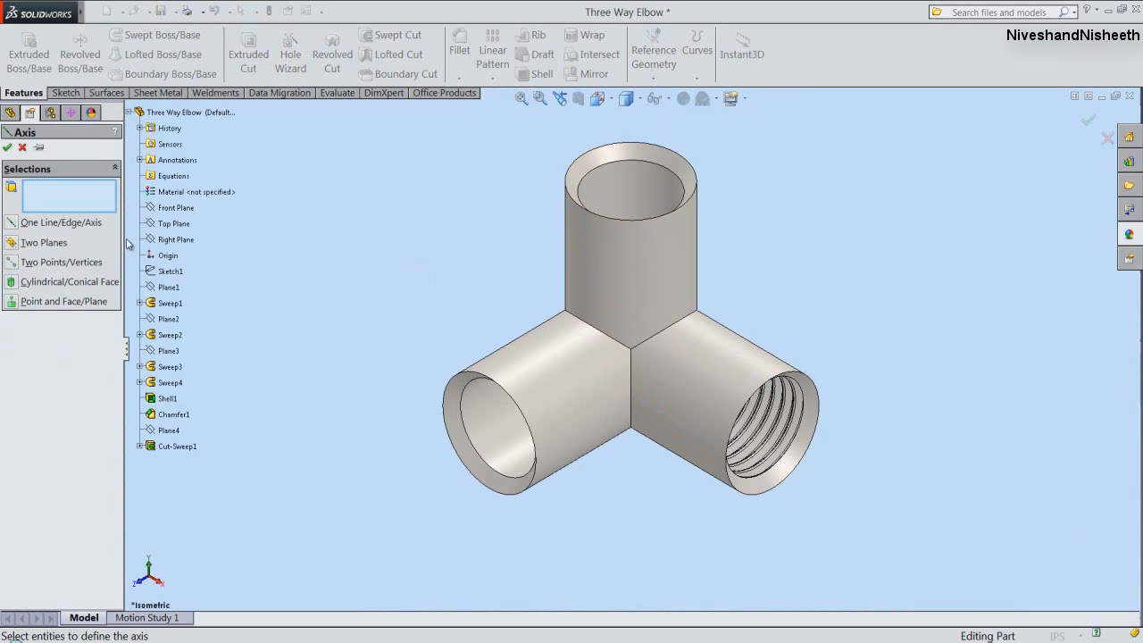
click(162, 224)
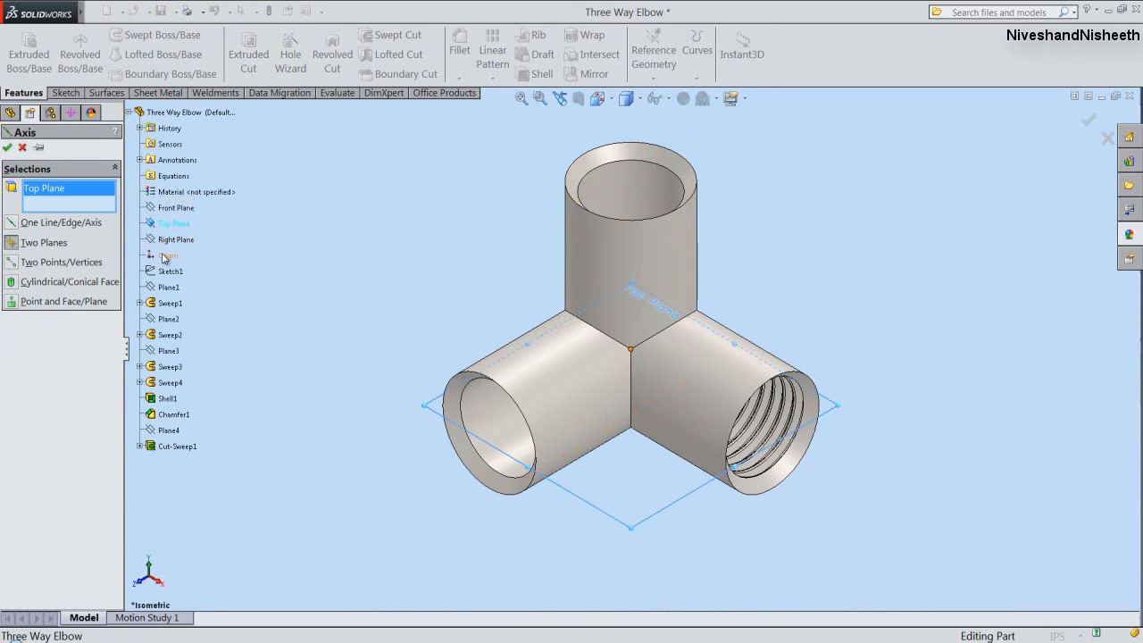
click(163, 257)
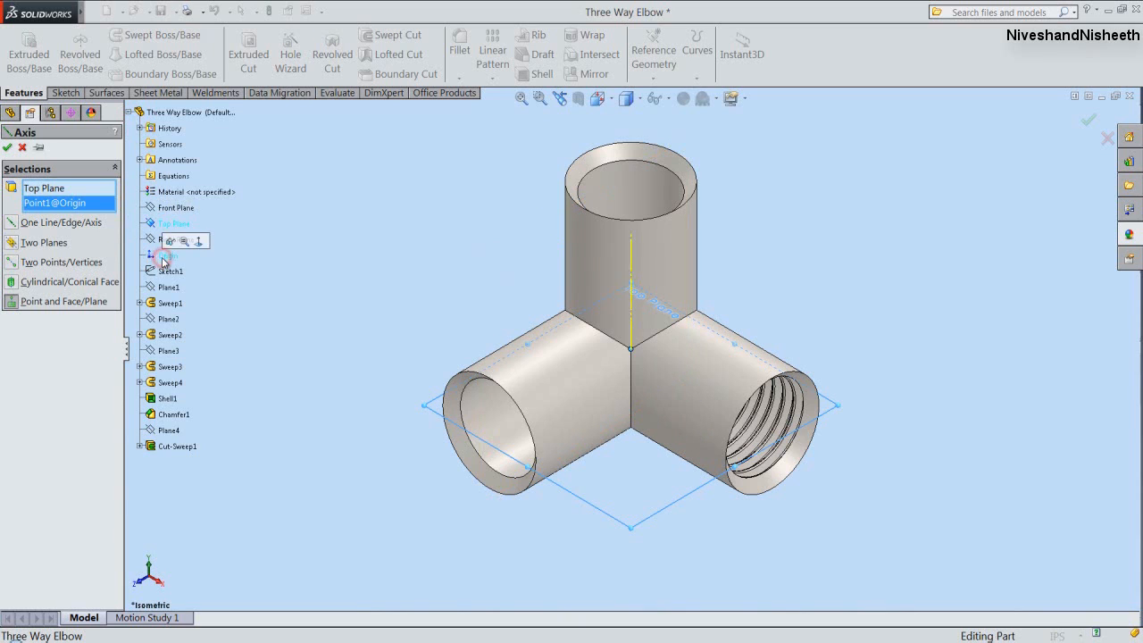
click(8, 148)
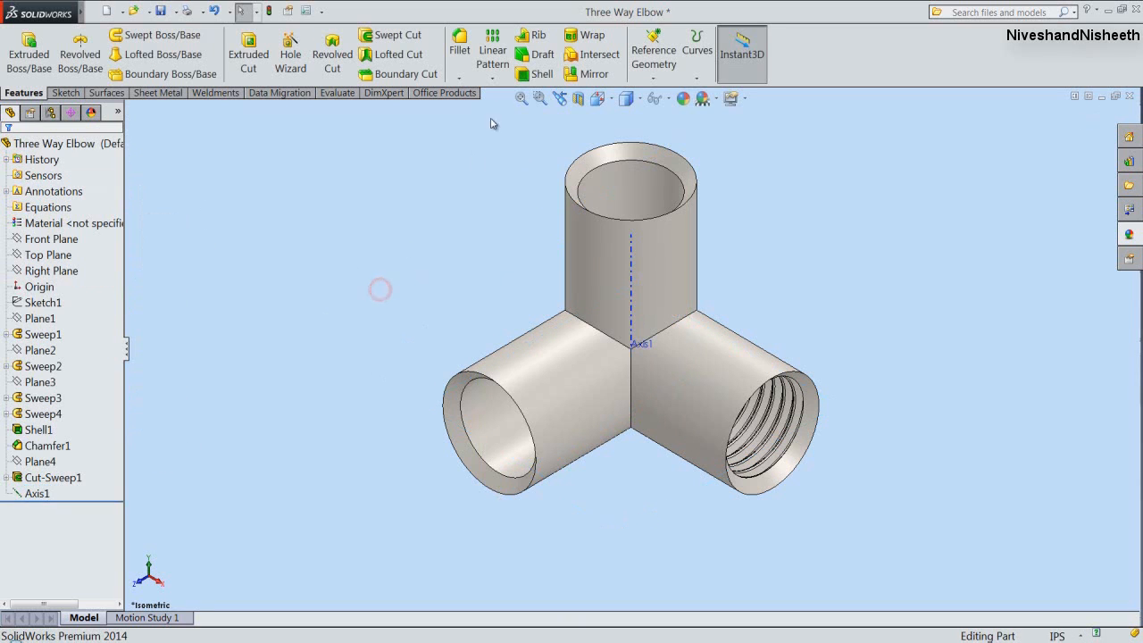
Circular-pattern the thread cut about the vertical reference axis with 2 instances, 270° and equal spacing, and hide the axis.
click(492, 79)
click(511, 111)
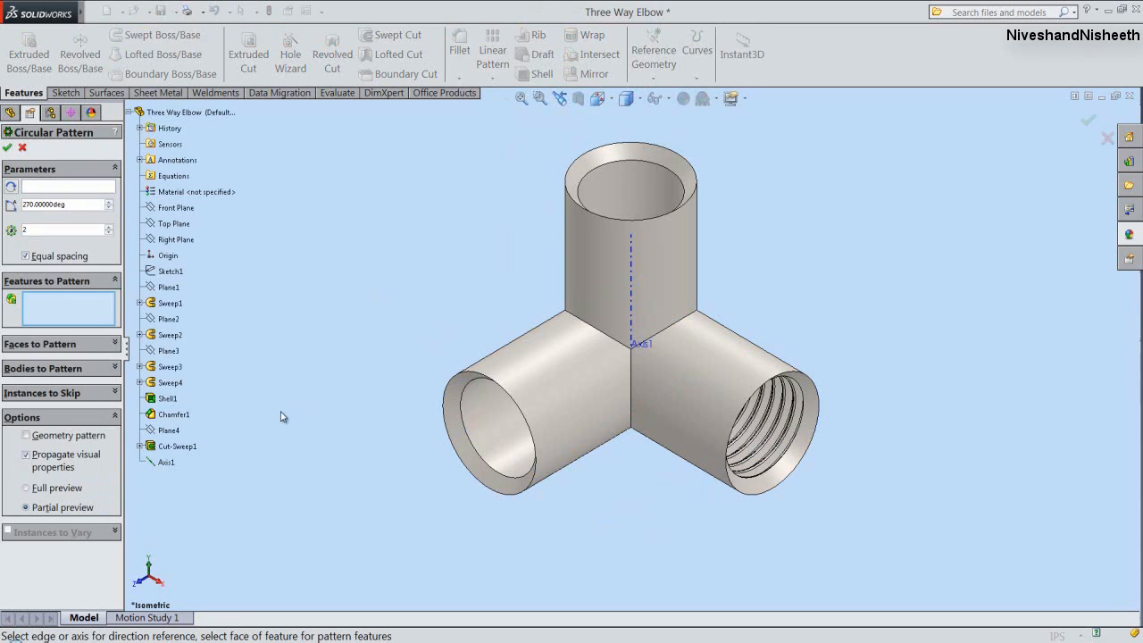
click(184, 446)
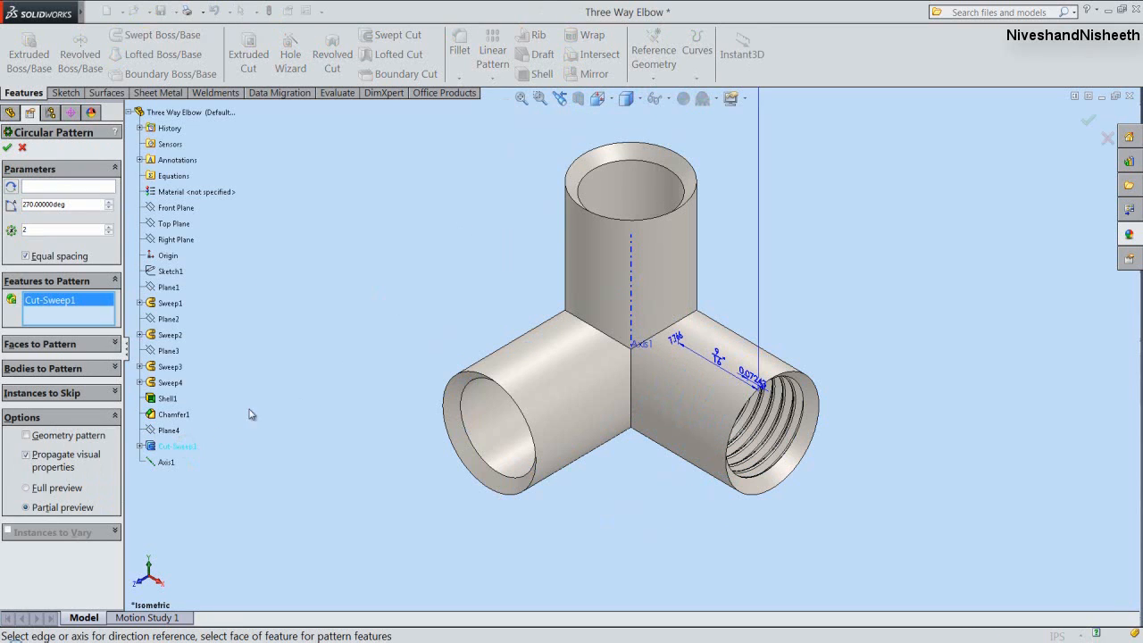
click(632, 287)
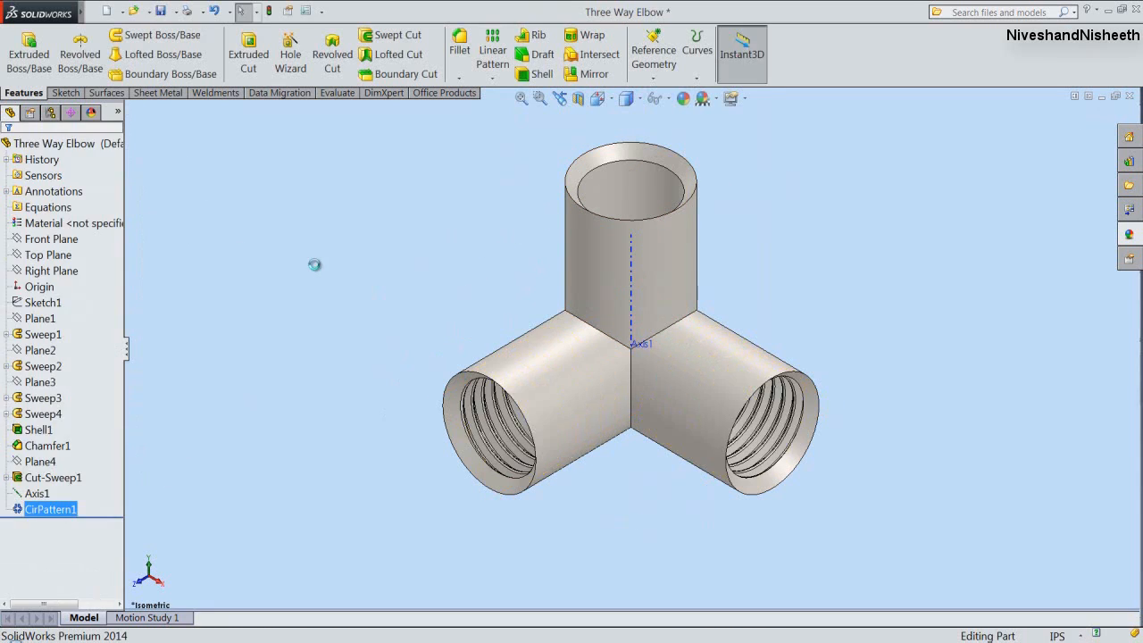
click(314, 265)
click(52, 477)
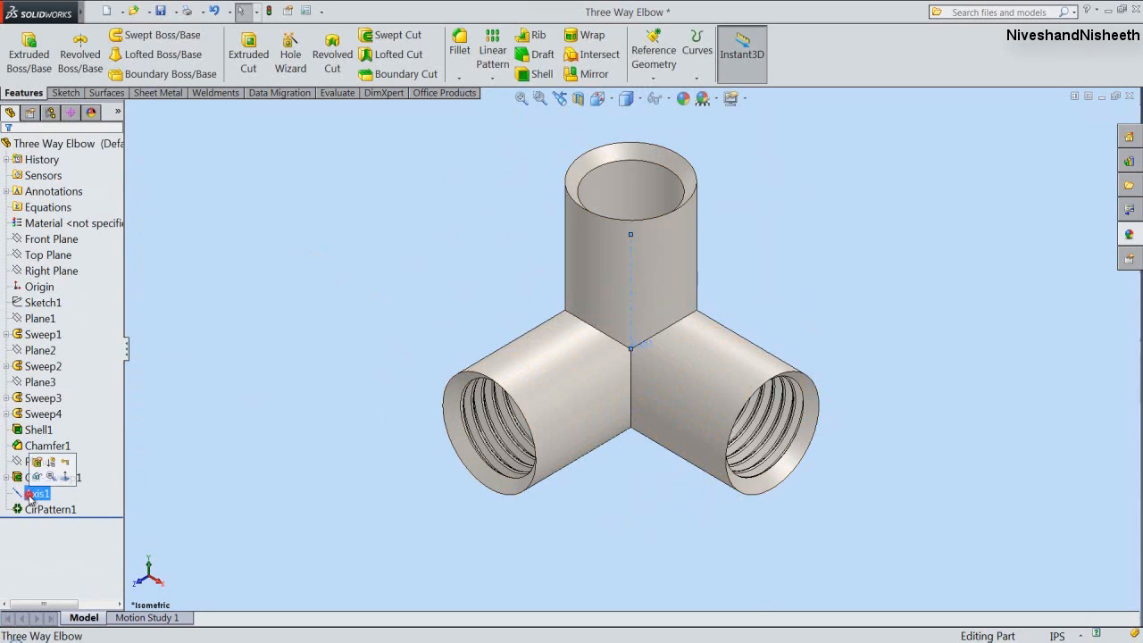
click(39, 476)
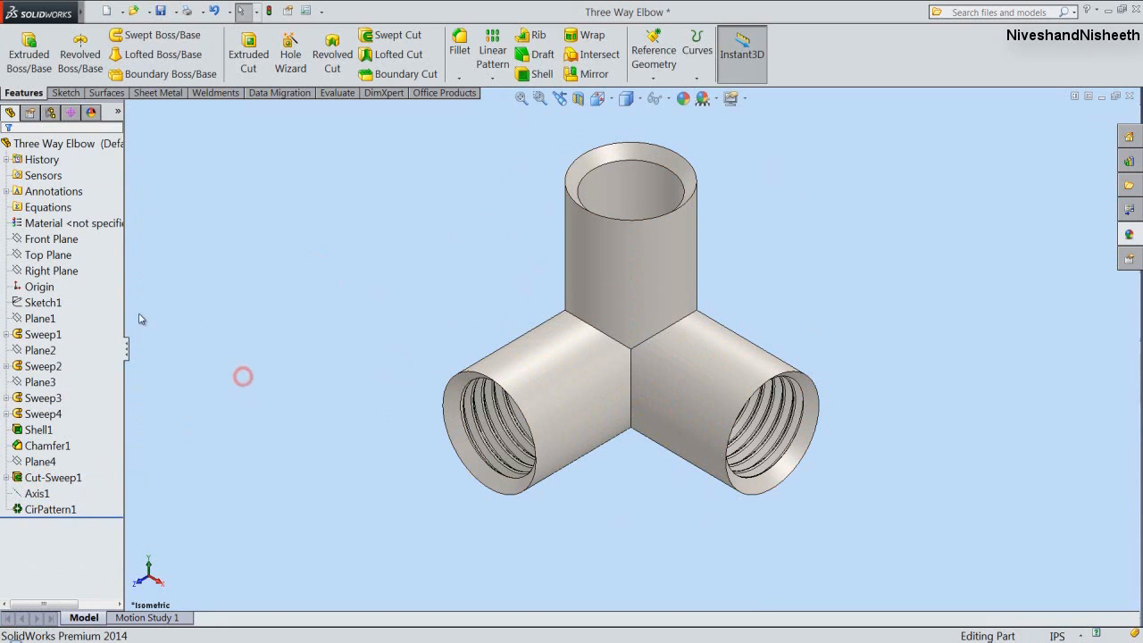
Start a sketch on the Front Plane, section the elbow at that plane, and rotate the front view so the unthreaded branch lies horizontally.
click(61, 242)
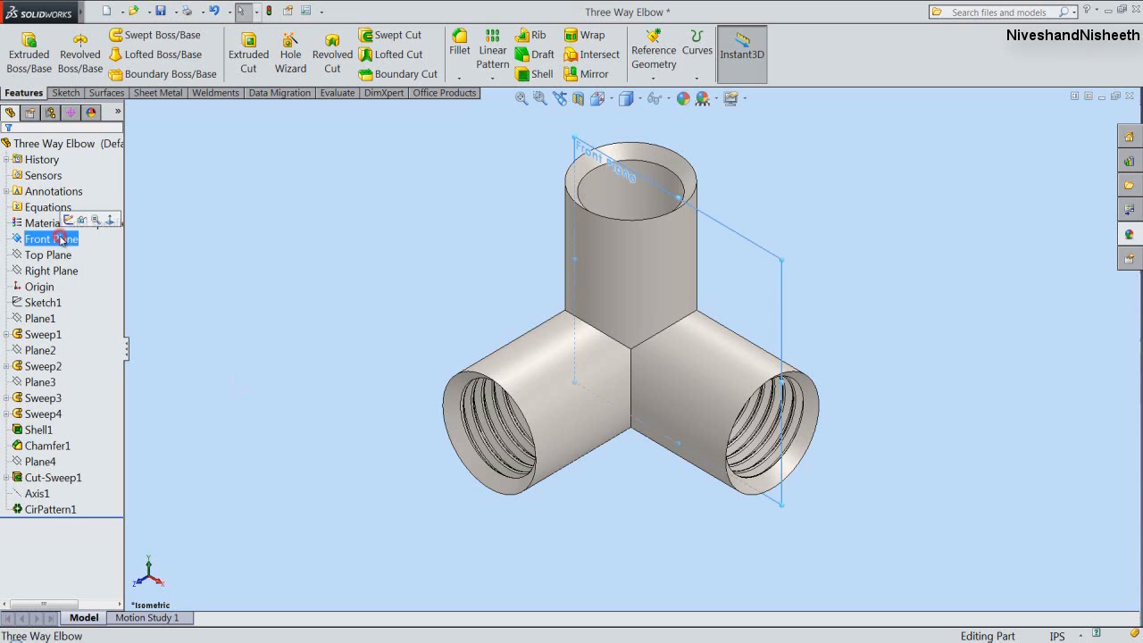
click(68, 223)
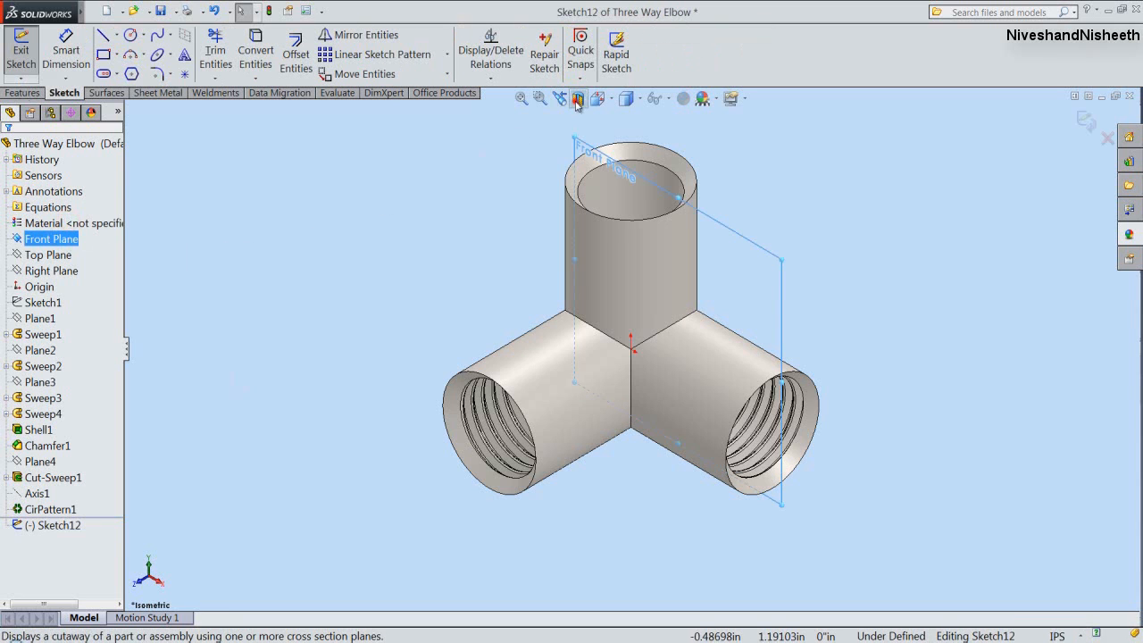
click(575, 98)
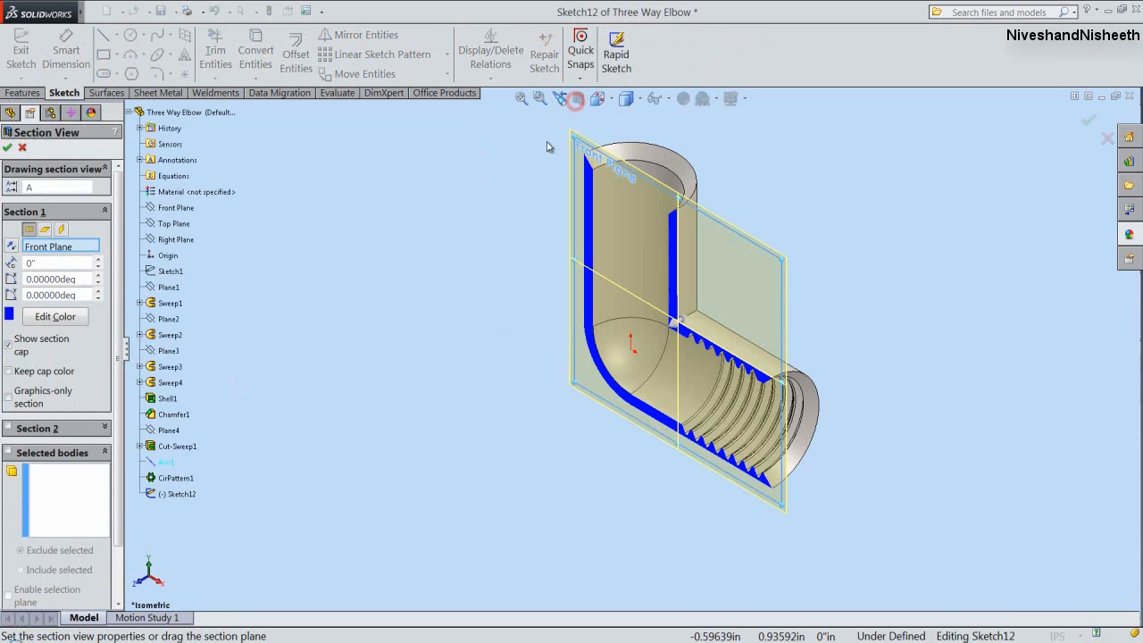
click(6, 148)
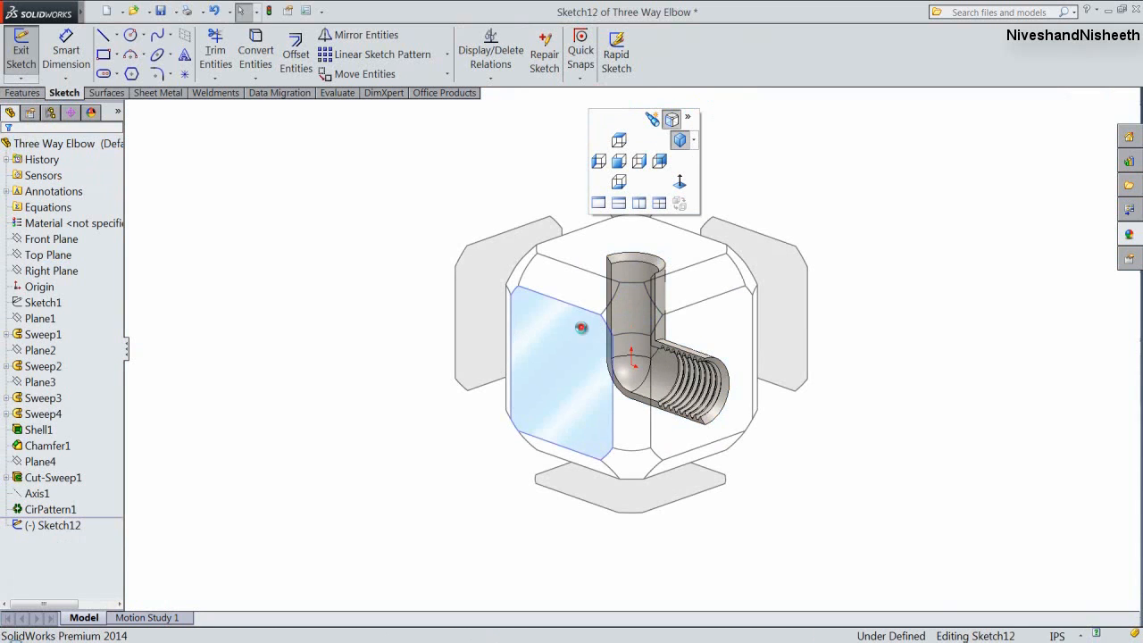
click(581, 326)
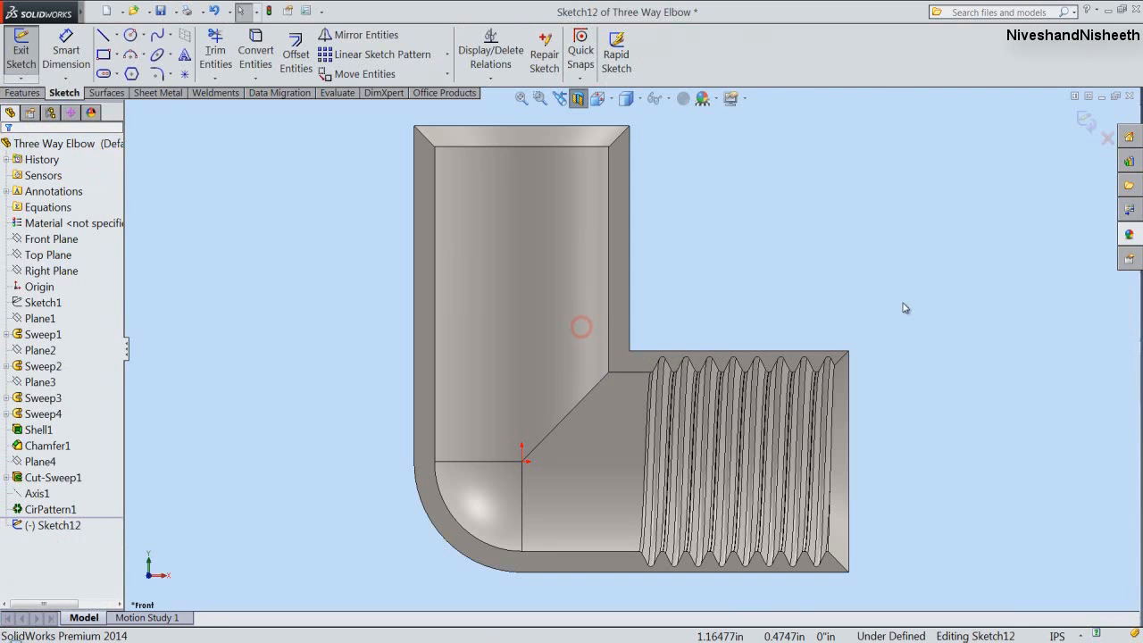
key(alt+Right)
key(alt+Right)
key(alt+Right)
key(alt+Right)
key(alt+Right)
key(alt+Right)
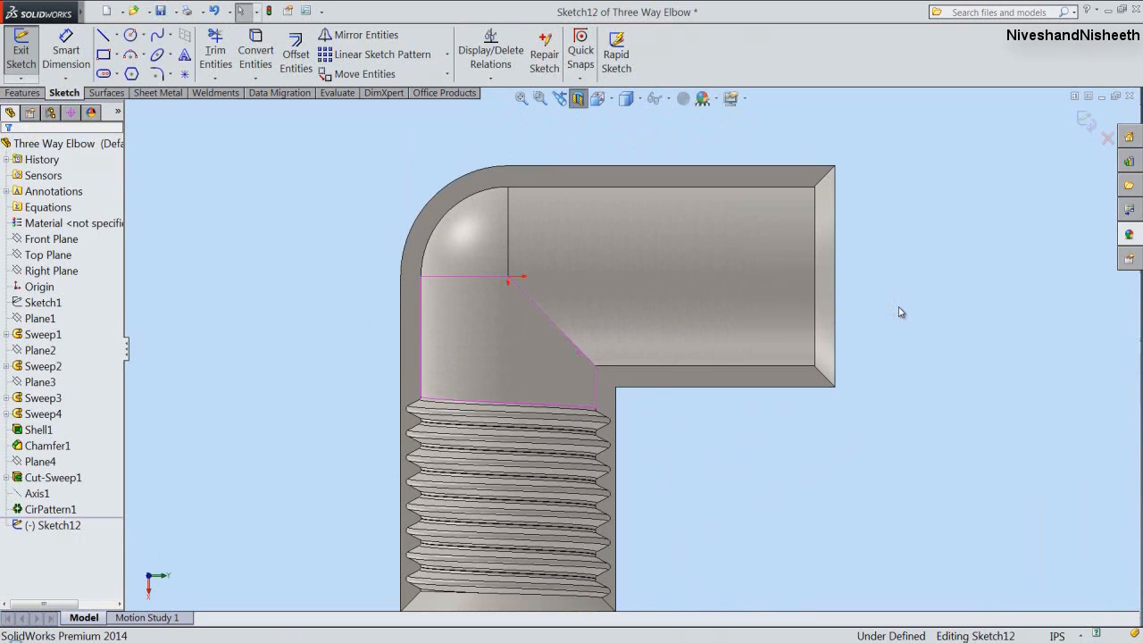
Create intersection curves of the whole part with the sketch plane and convert them all to construction geometry.
click(102, 144)
click(255, 79)
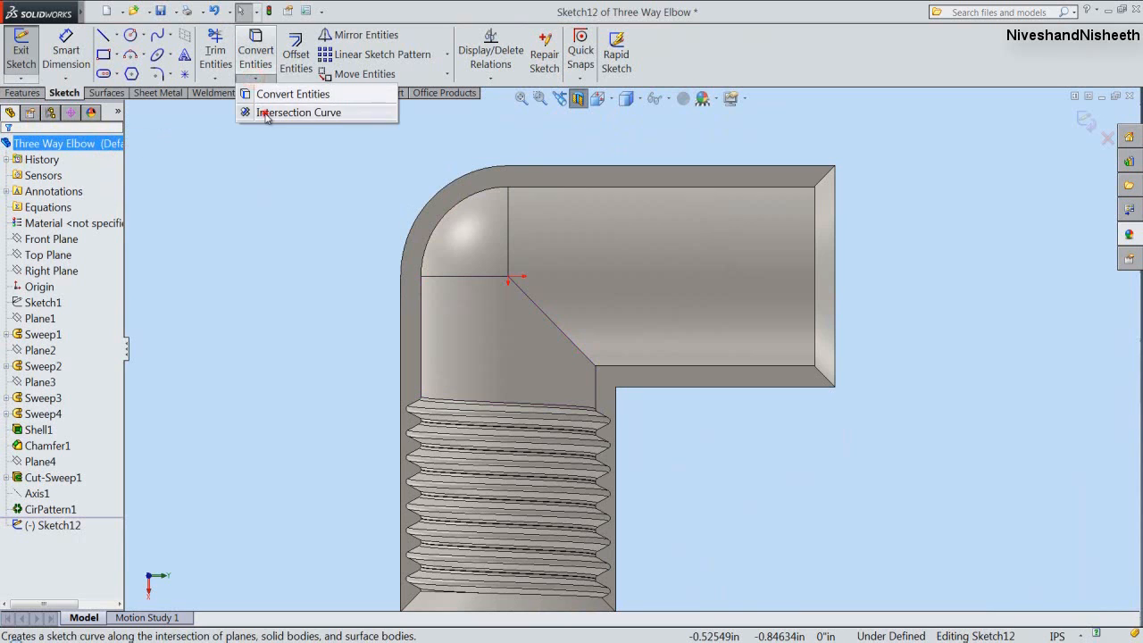
click(261, 111)
key(f)
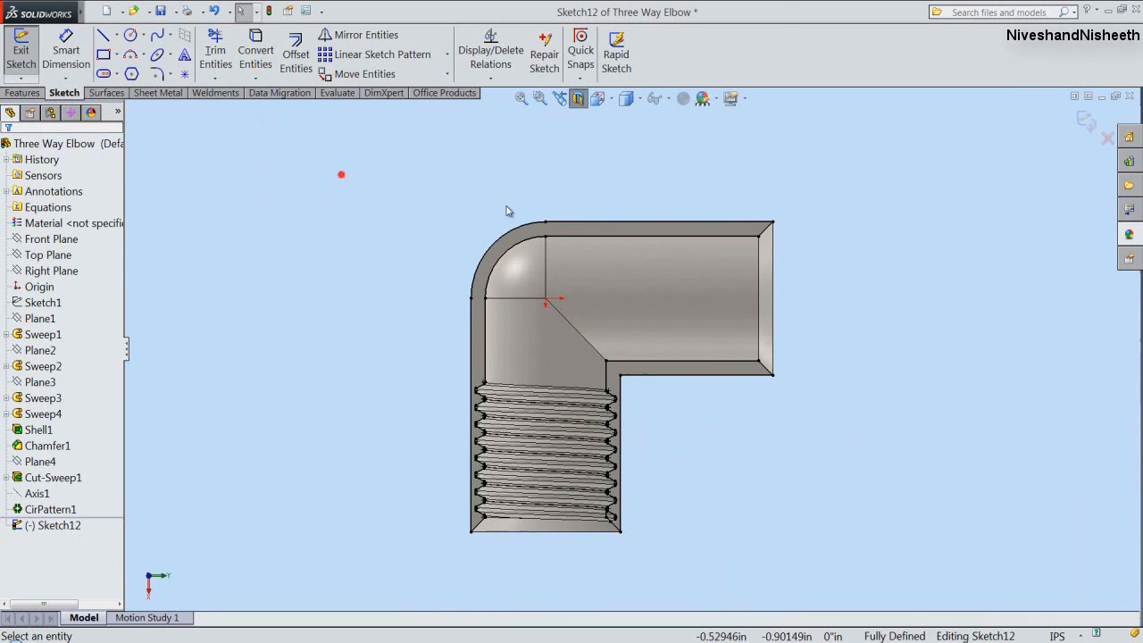
mouse_move(340, 174)
mouse_down()
mouse_move(830, 439)
mouse_move(867, 545)
mouse_up()
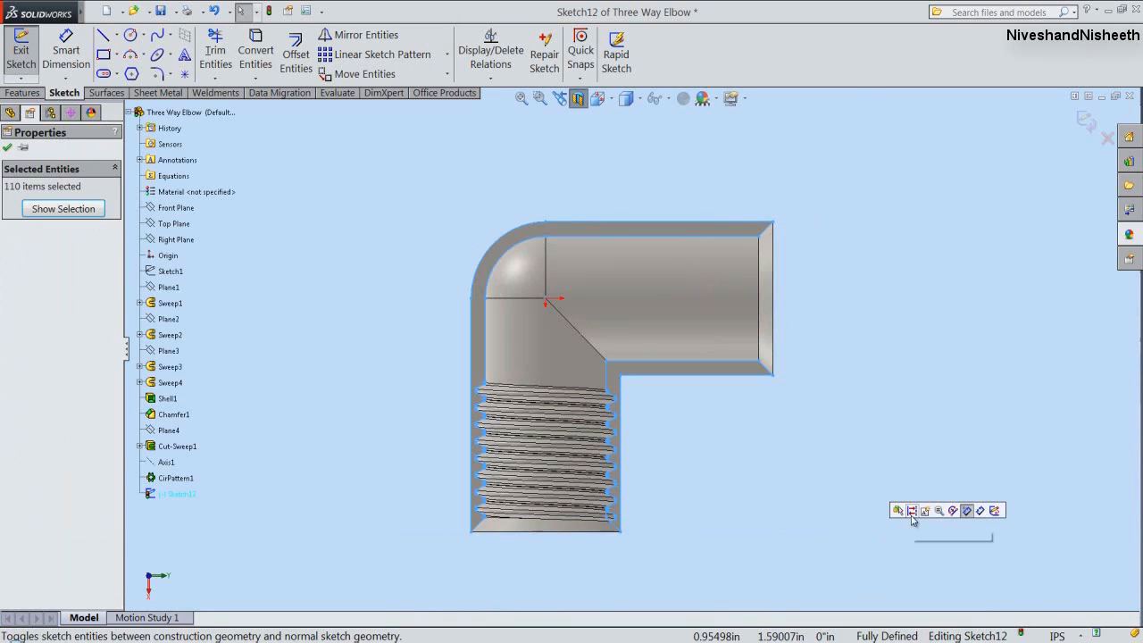
click(912, 513)
Paste the copied thread outline into the sketch beside the unthreaded branch.
scroll(789, 235, down, 5)
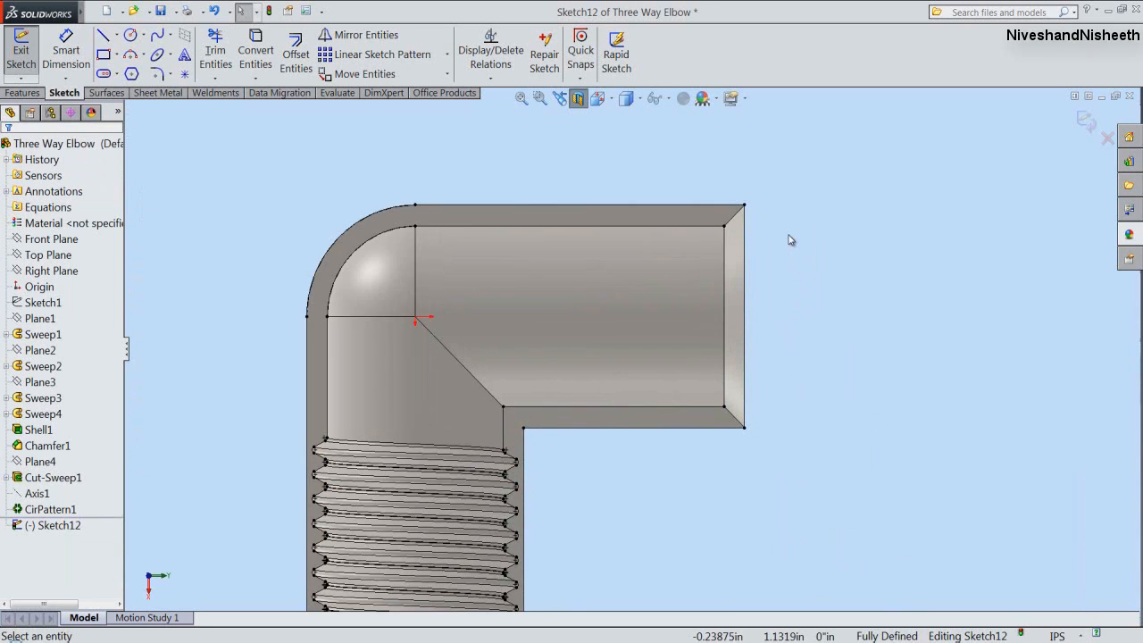
scroll(789, 239, down, 3)
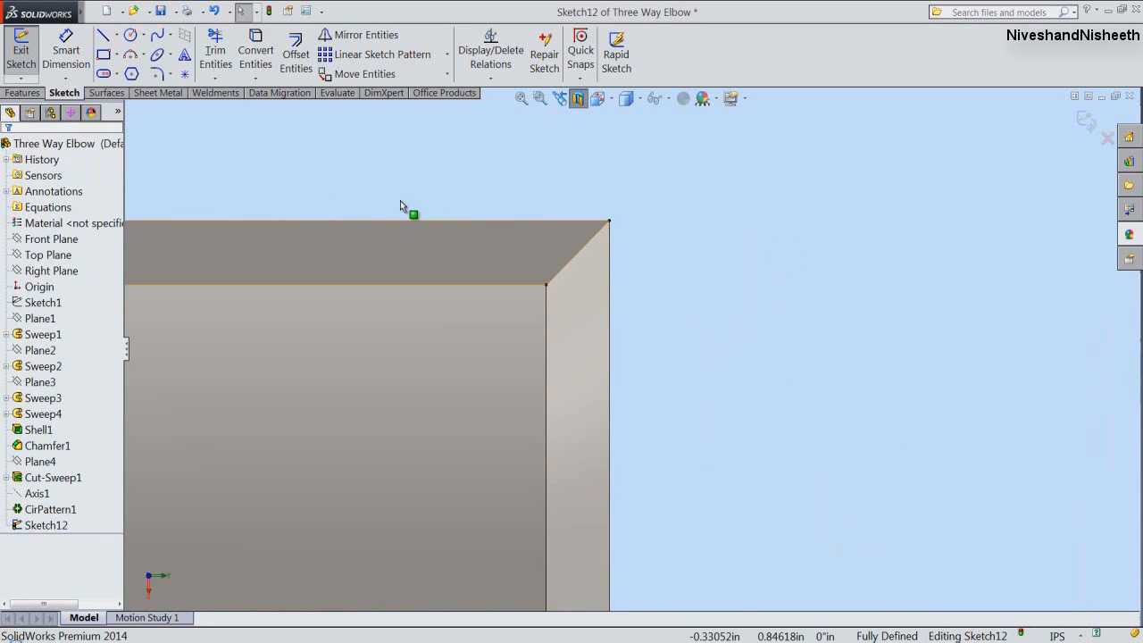
click(117, 12)
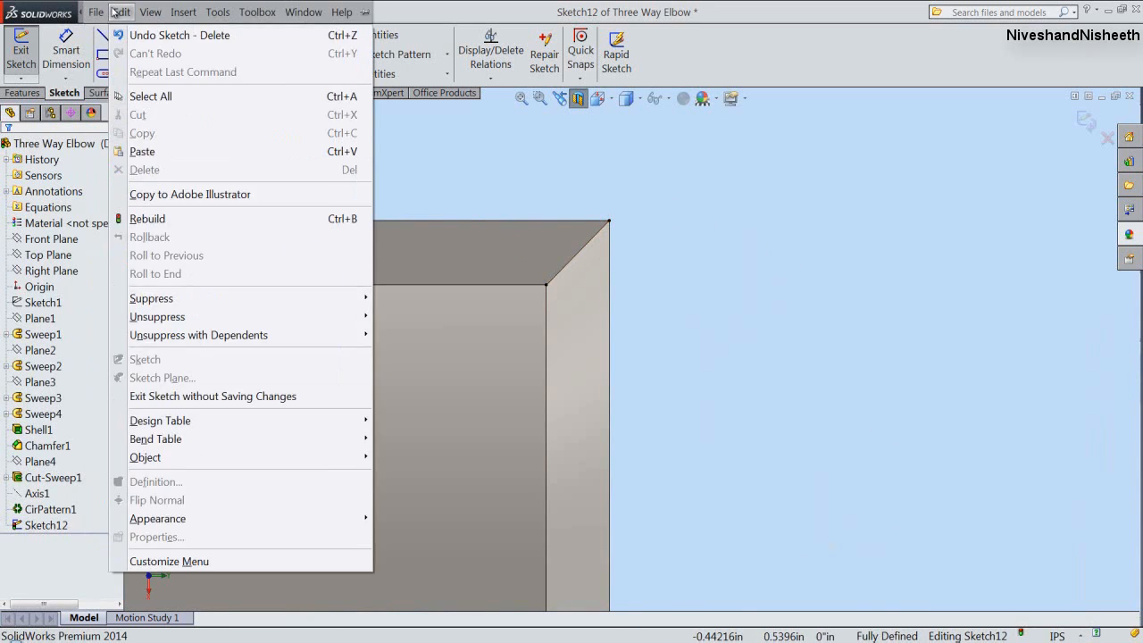
click(143, 152)
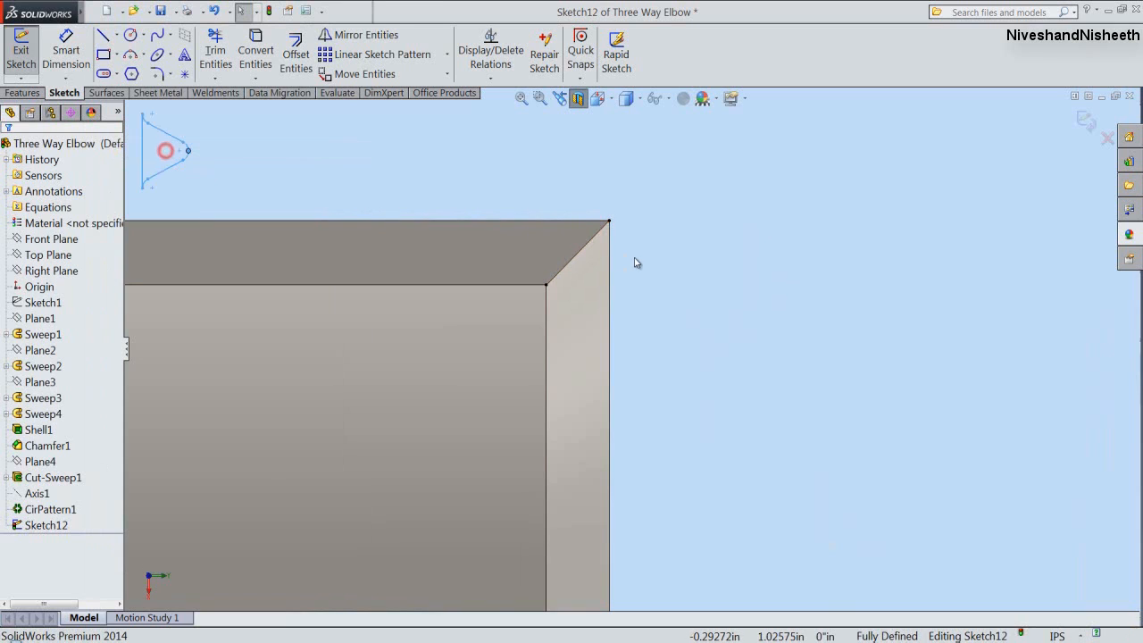
click(364, 195)
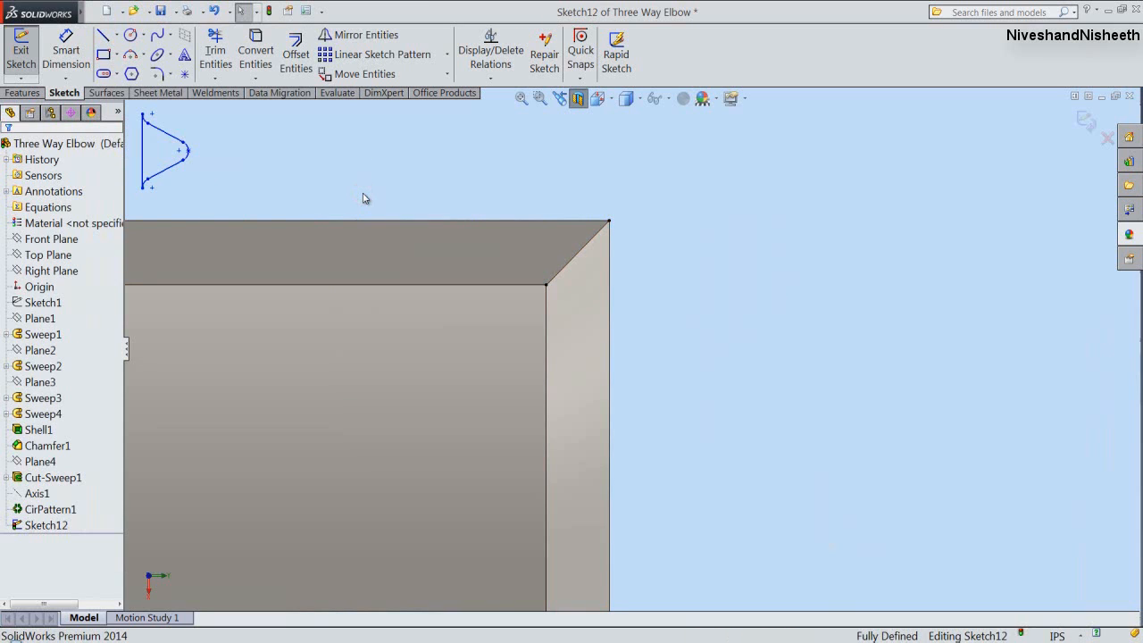
Rotate the pasted thread outline about 90° counterclockwise around the midpoint of its straight base.
scroll(363, 193, up, 1)
scroll(189, 182, down, 2)
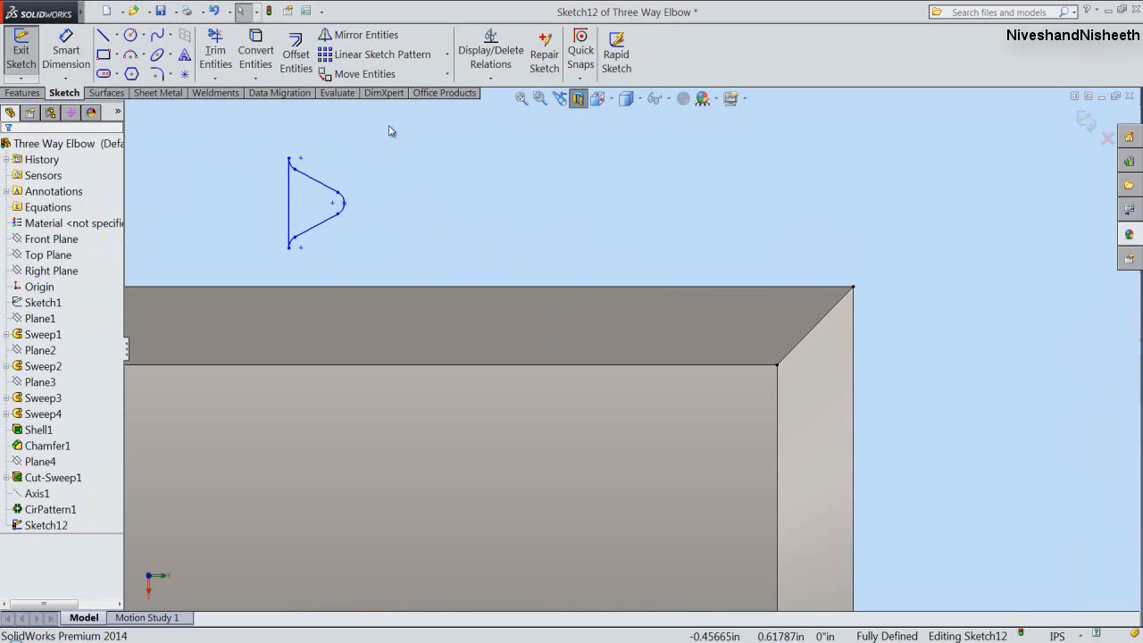
click(446, 75)
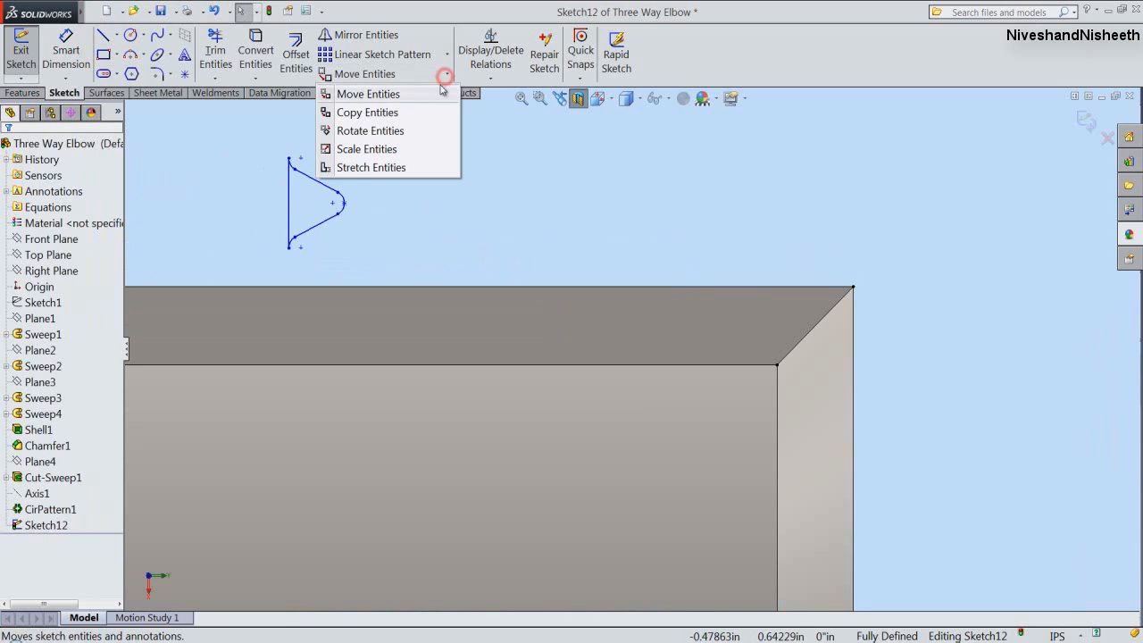
click(391, 129)
drag(238, 133, 373, 266)
right_click(364, 258)
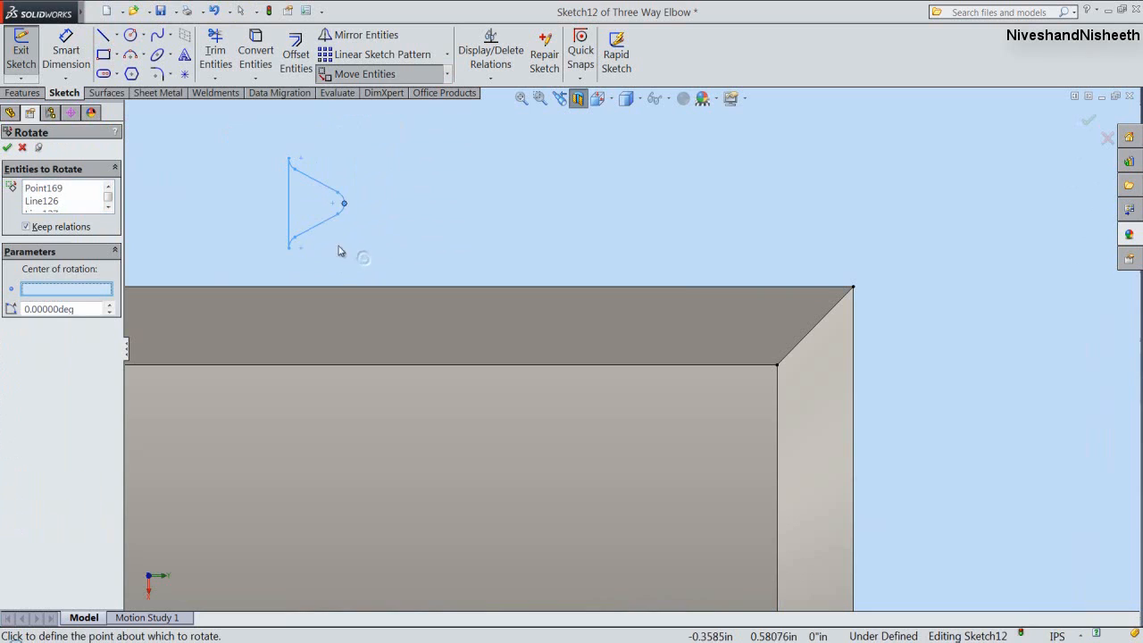
click(289, 204)
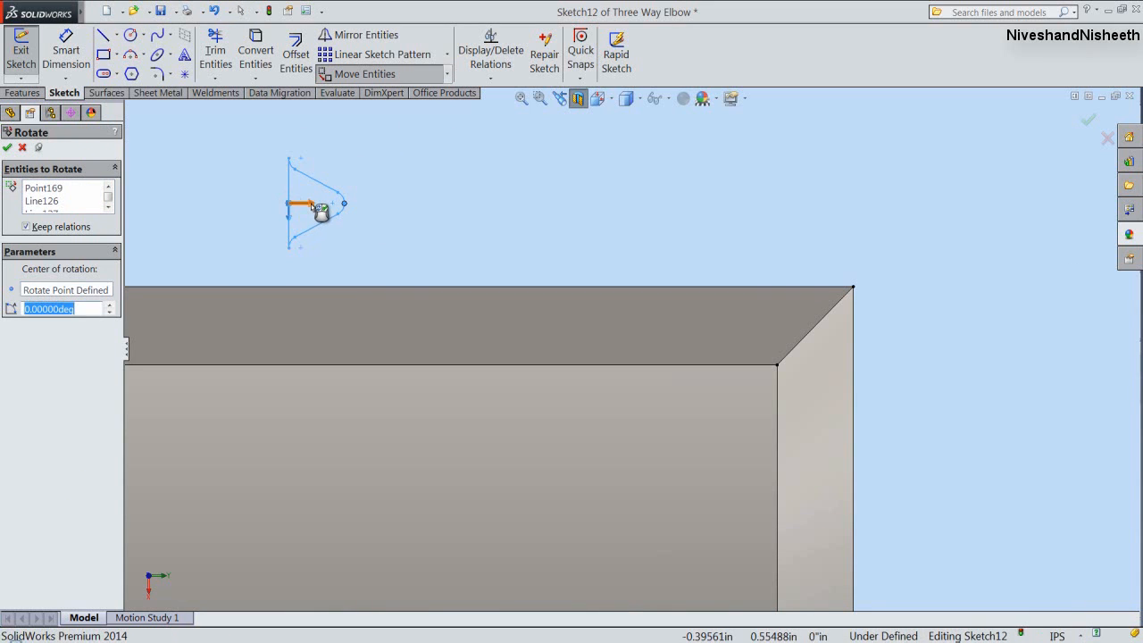
drag(312, 205, 298, 159)
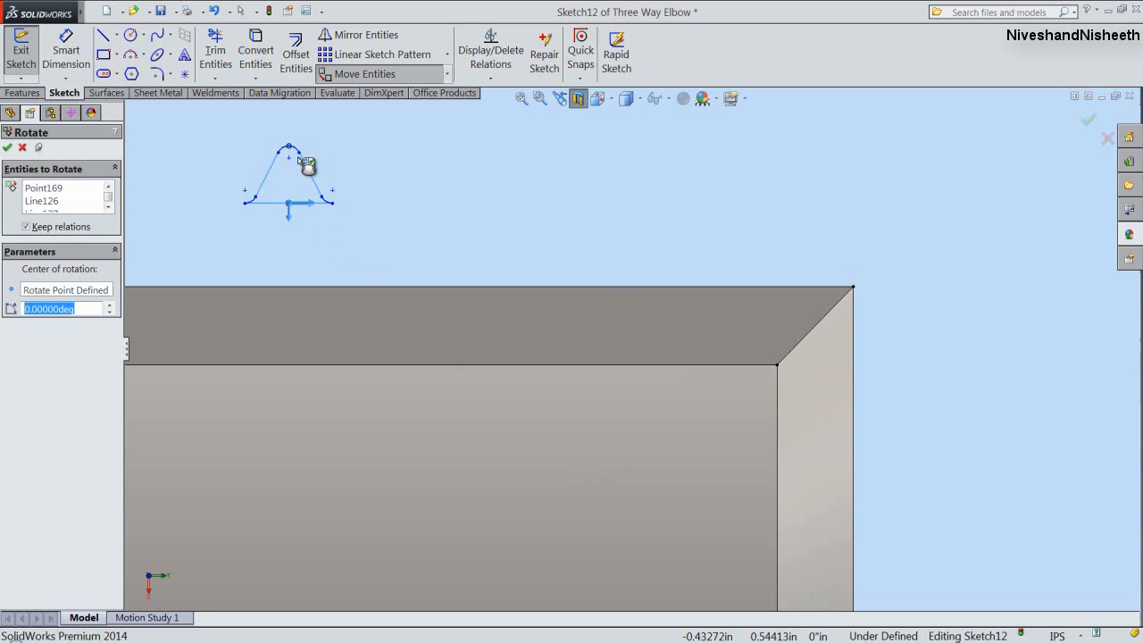
key(Escape)
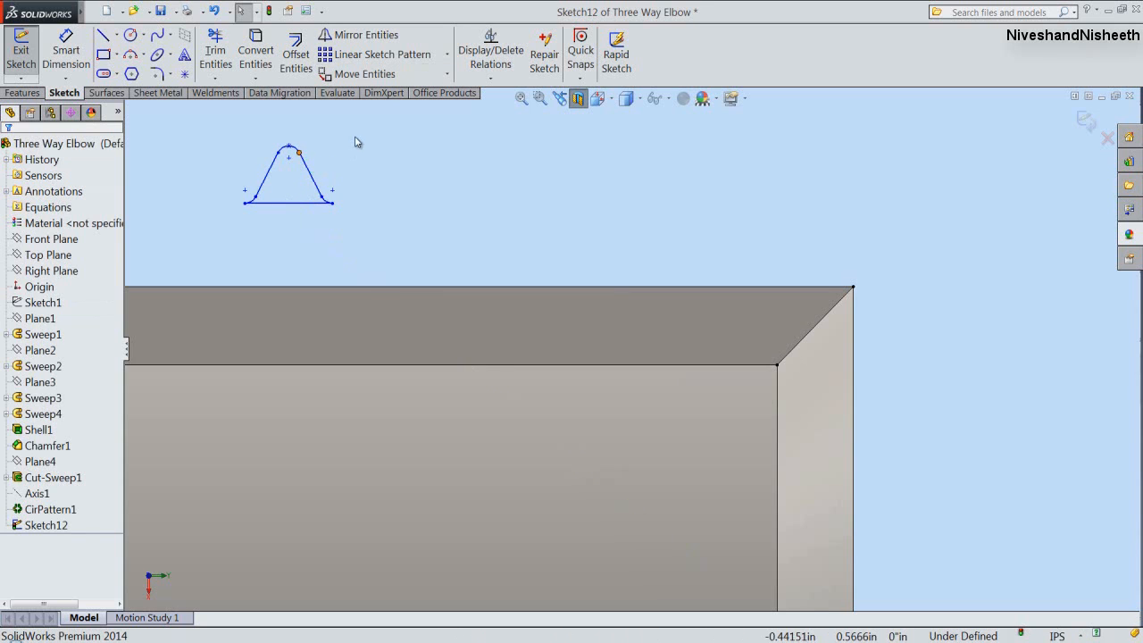
Move the thread outline from its base midpoint onto the inner corner of the unthreaded branch's chamfer.
click(366, 74)
drag(220, 133, 351, 233)
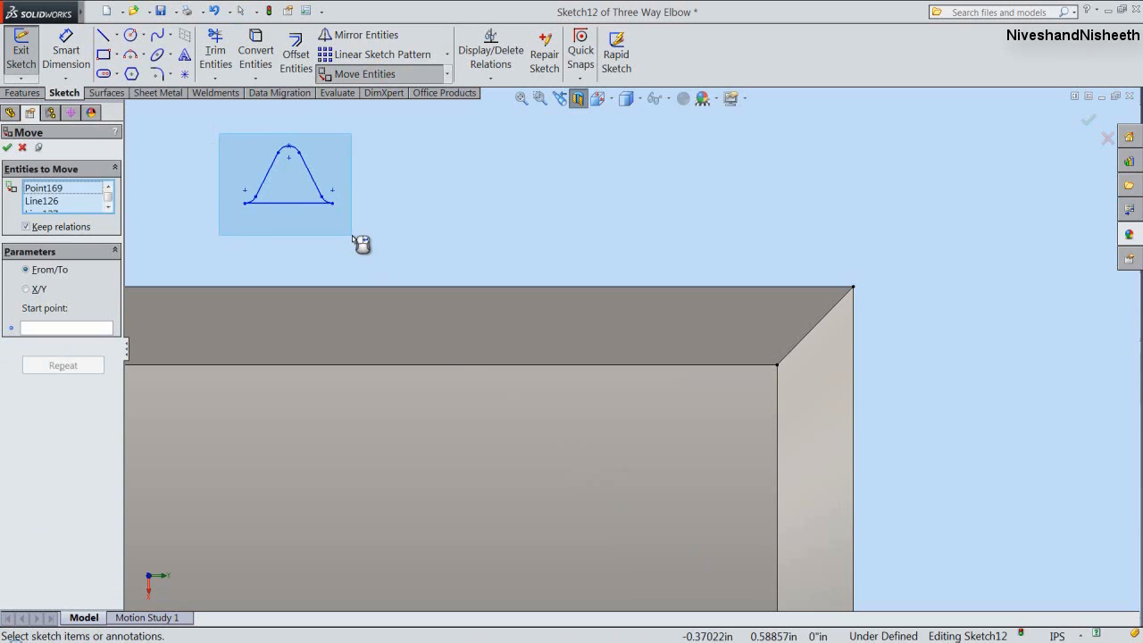
click(289, 204)
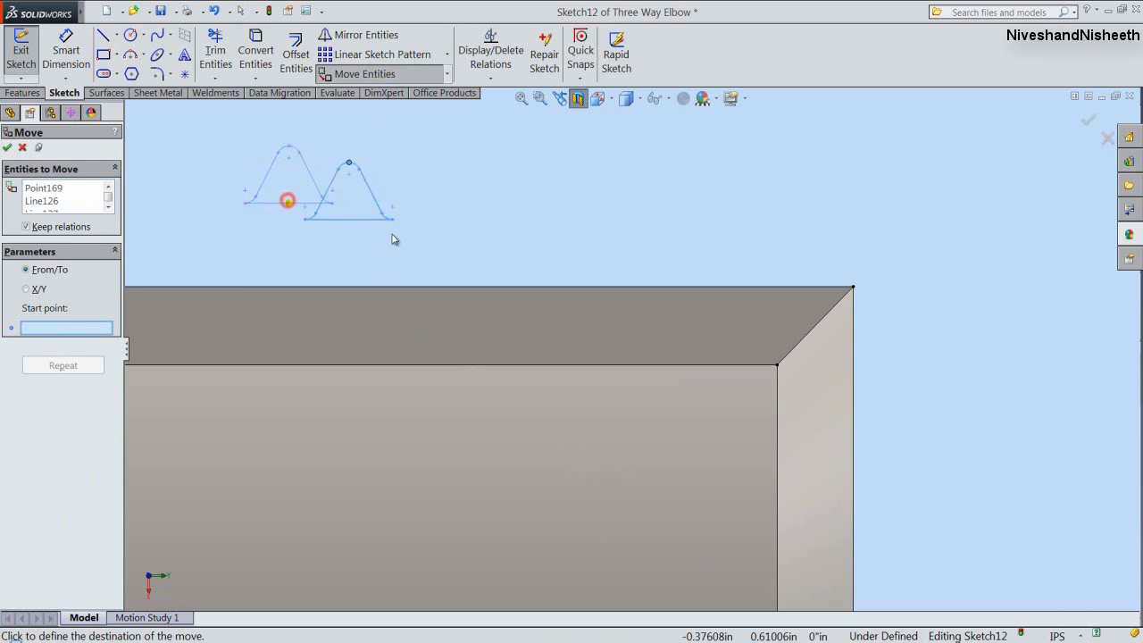
click(777, 366)
key(Escape)
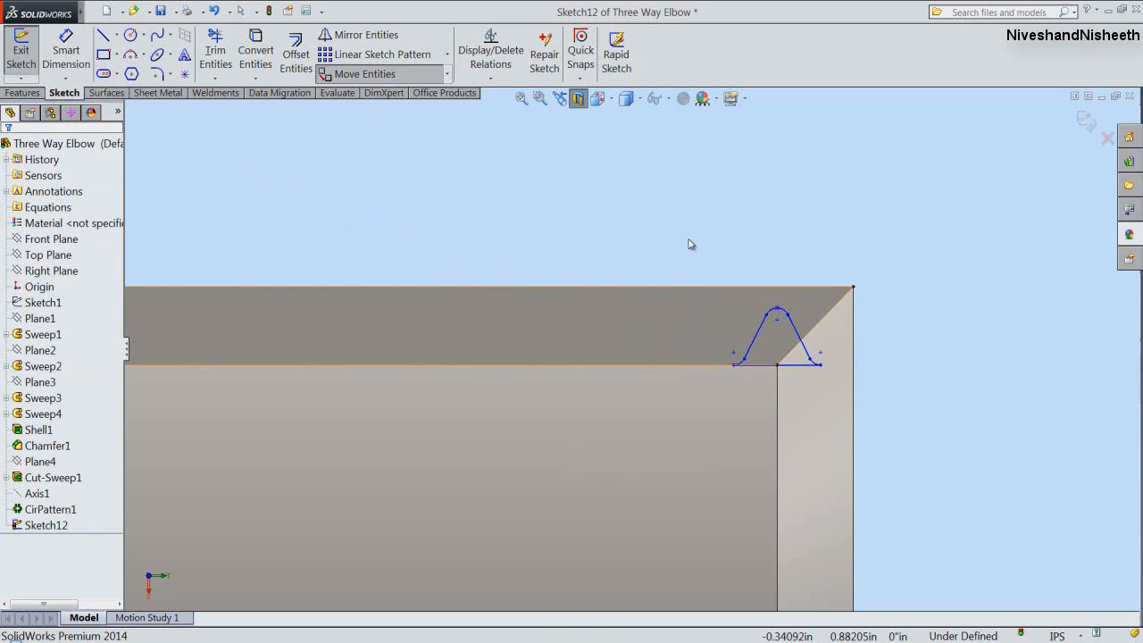
Add a Fix relation to the whole thread outline and exit the sketch.
drag(684, 236, 898, 457)
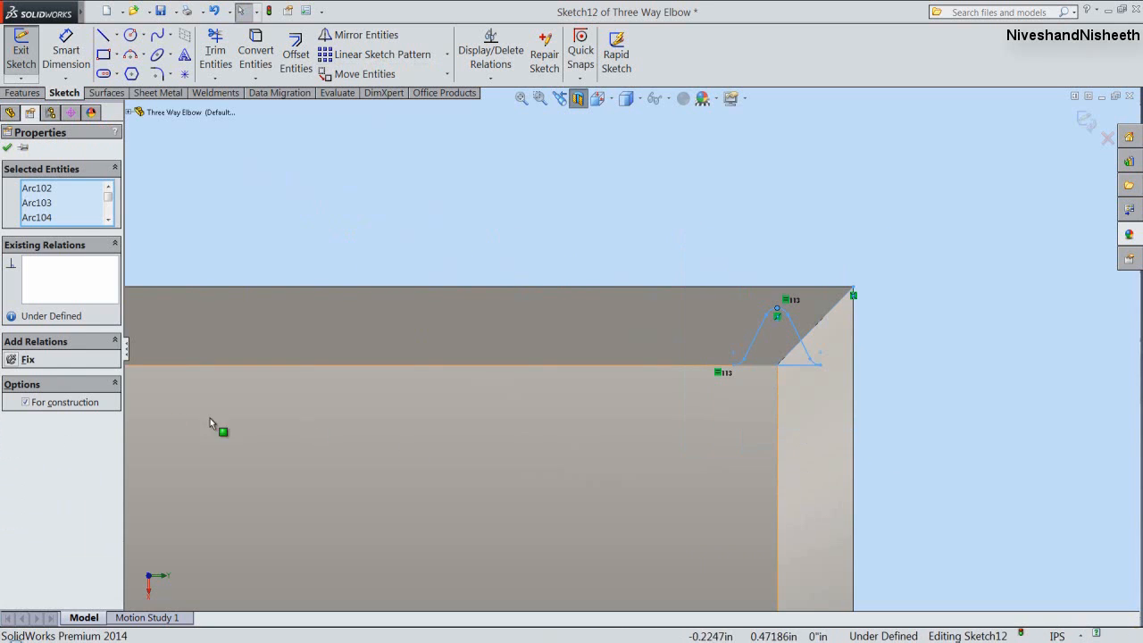
click(11, 359)
click(7, 147)
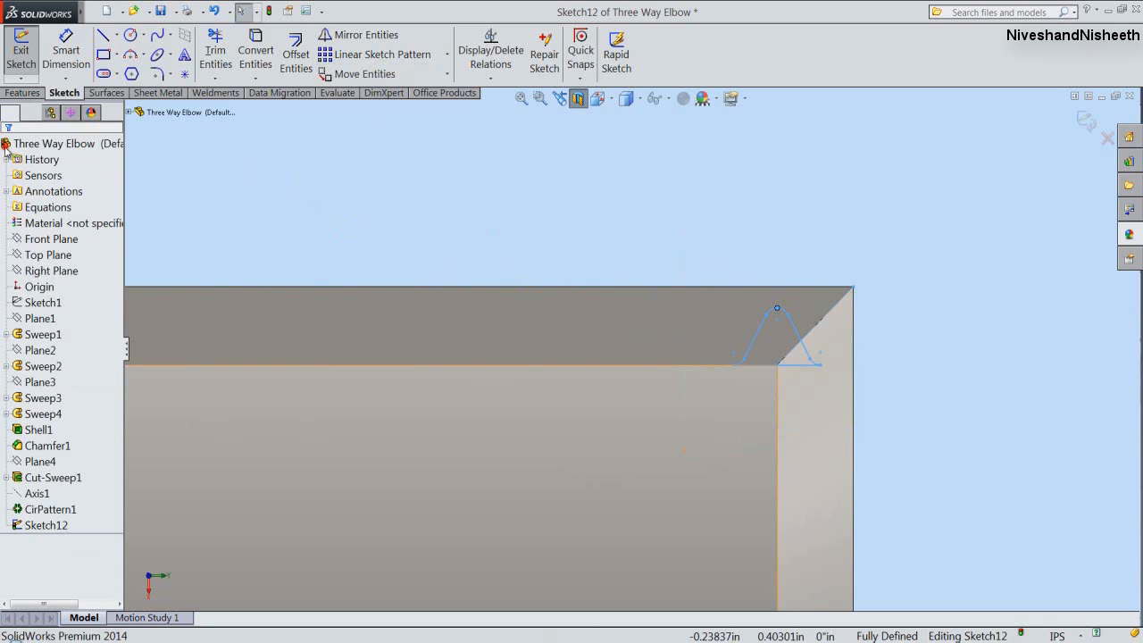
click(498, 230)
click(1086, 122)
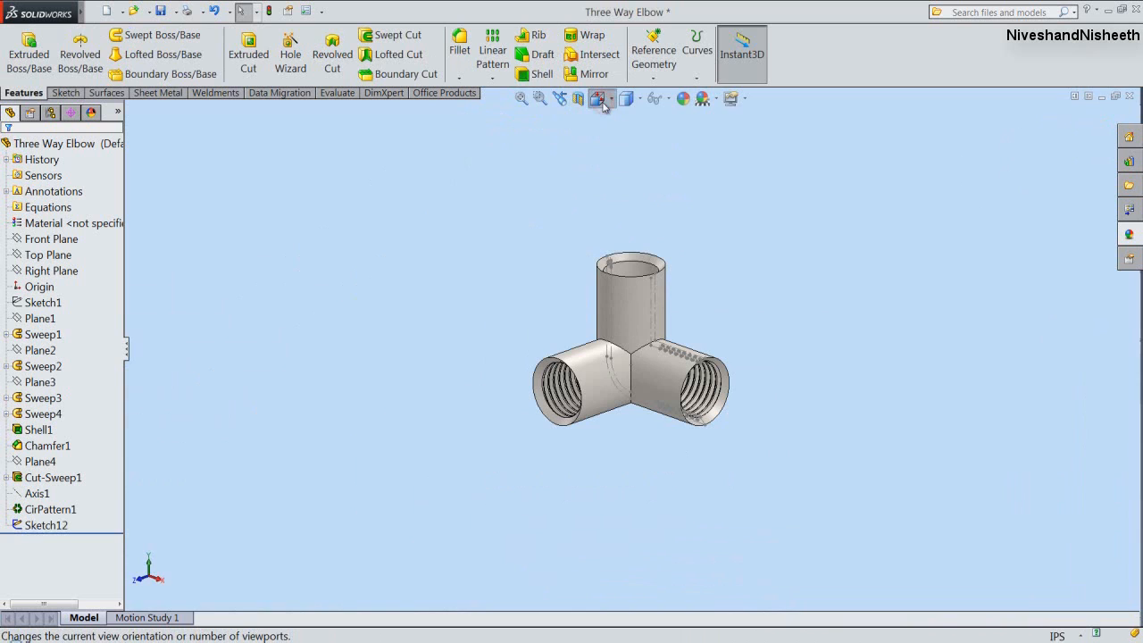
Create a reference plane through the thread outline's lower base endpoint, perpendicular to the vertical construction line along the bore wall.
click(596, 99)
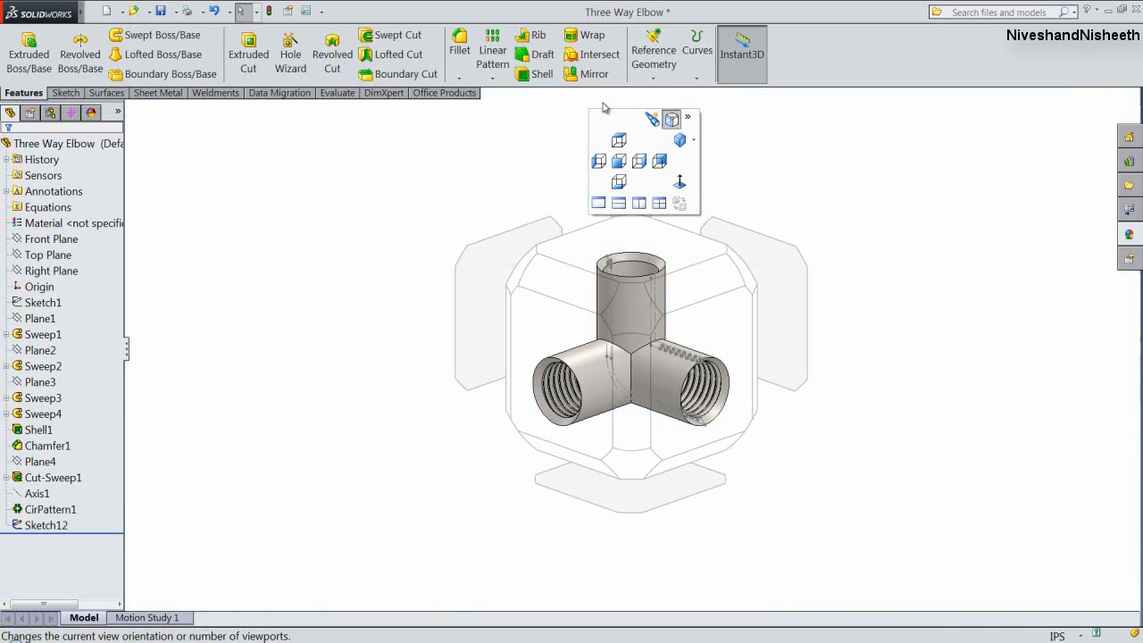
click(612, 261)
scroll(608, 171, down, 6)
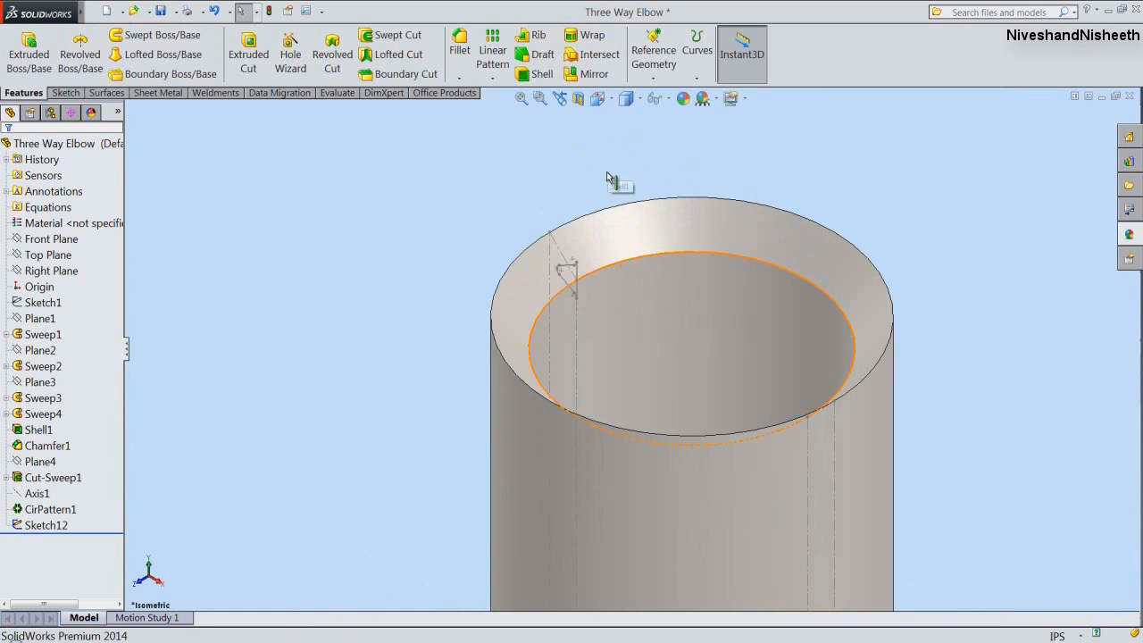
scroll(598, 285, down, 3)
click(494, 154)
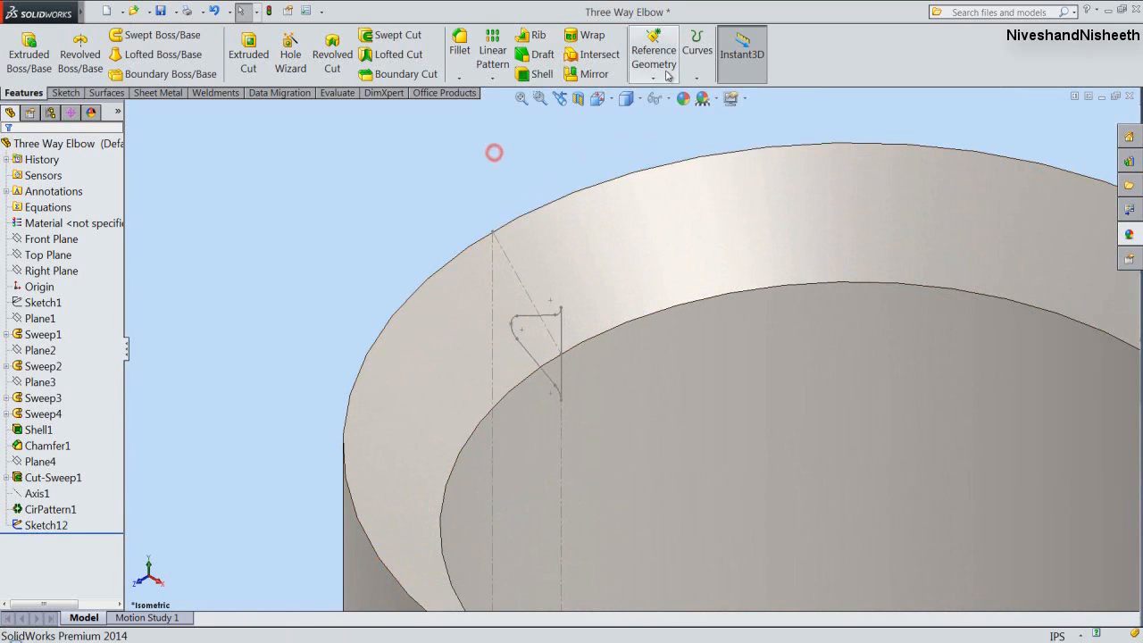
click(667, 70)
click(663, 95)
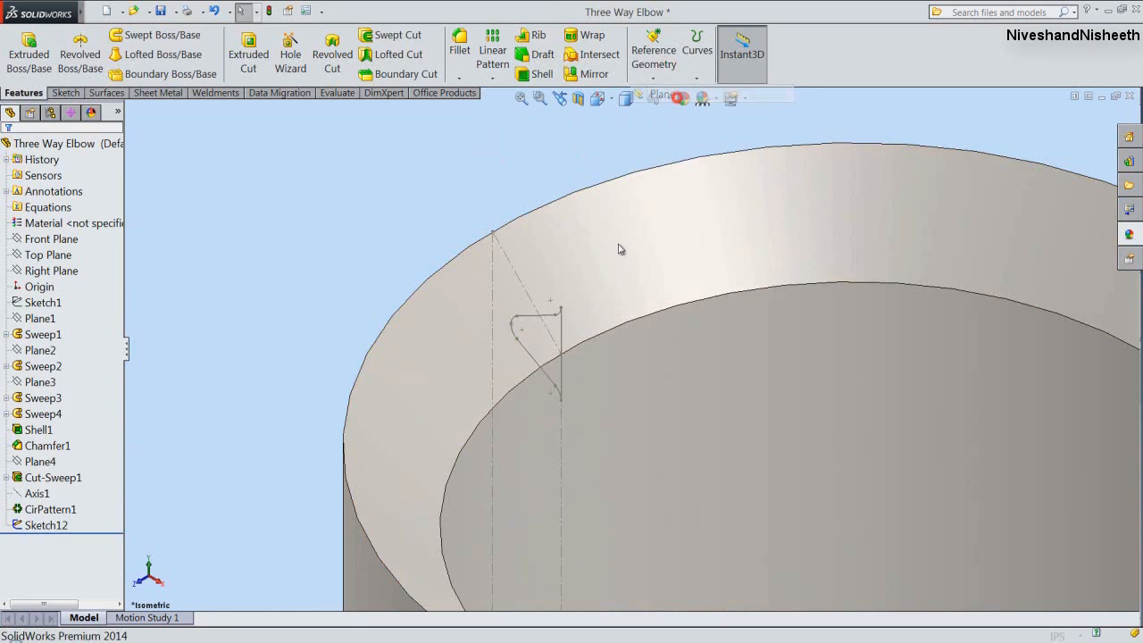
click(559, 400)
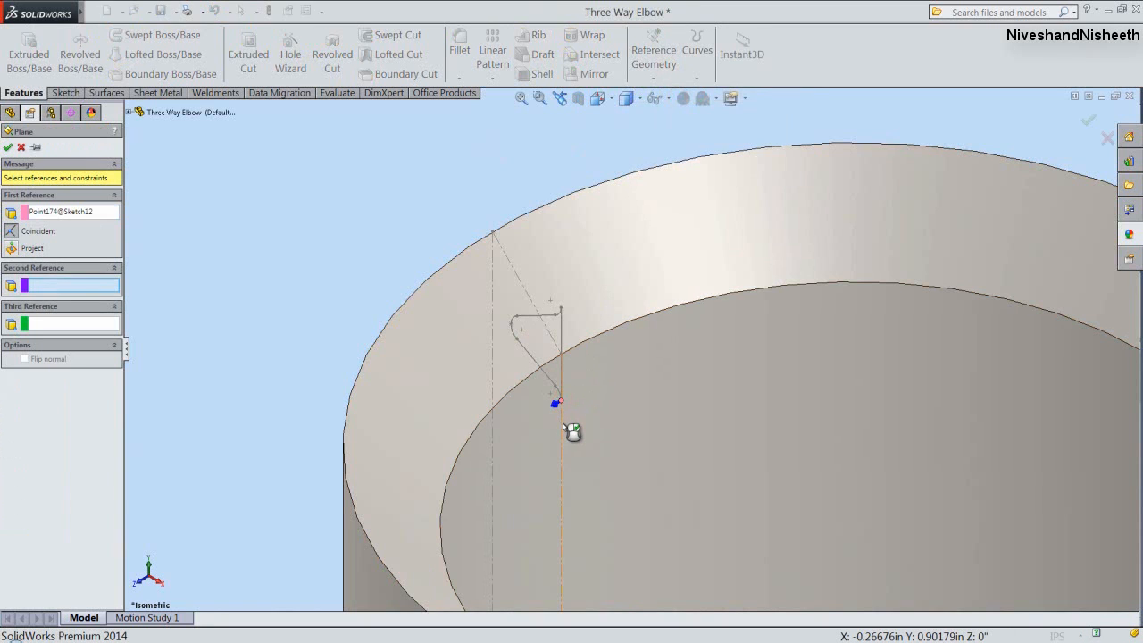
click(562, 426)
key(Return)
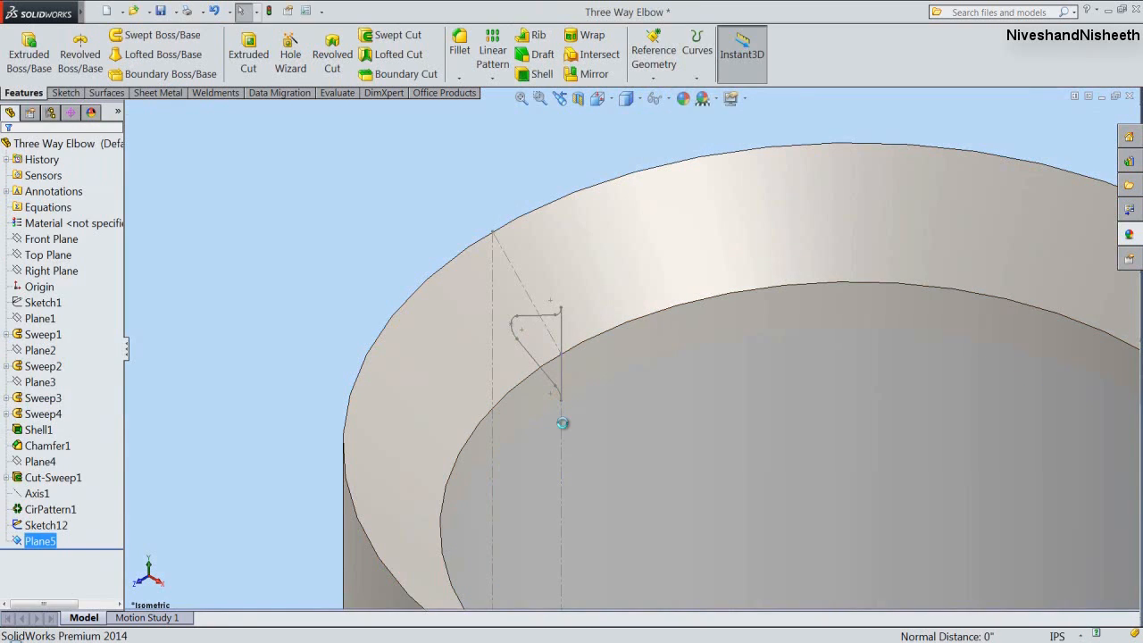
Sketch a circle on the new reference plane, centred on the bore axis and passing through the thread outline's lower endpoint, and exit the sketch.
scroll(564, 429, up, 3)
scroll(631, 353, up, 2)
click(895, 343)
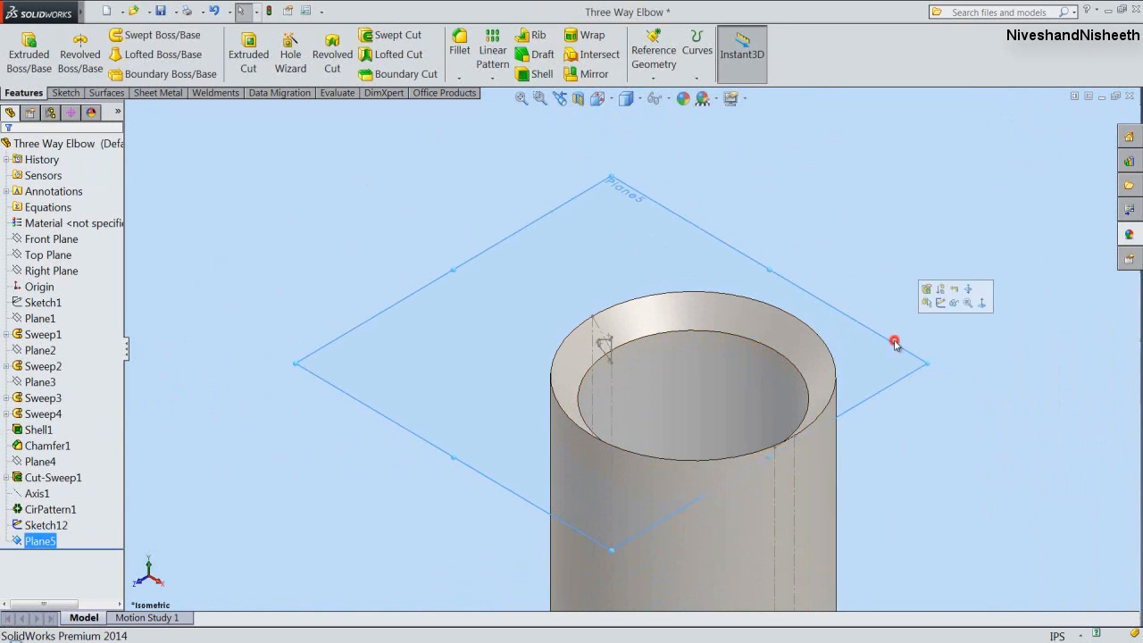
click(940, 301)
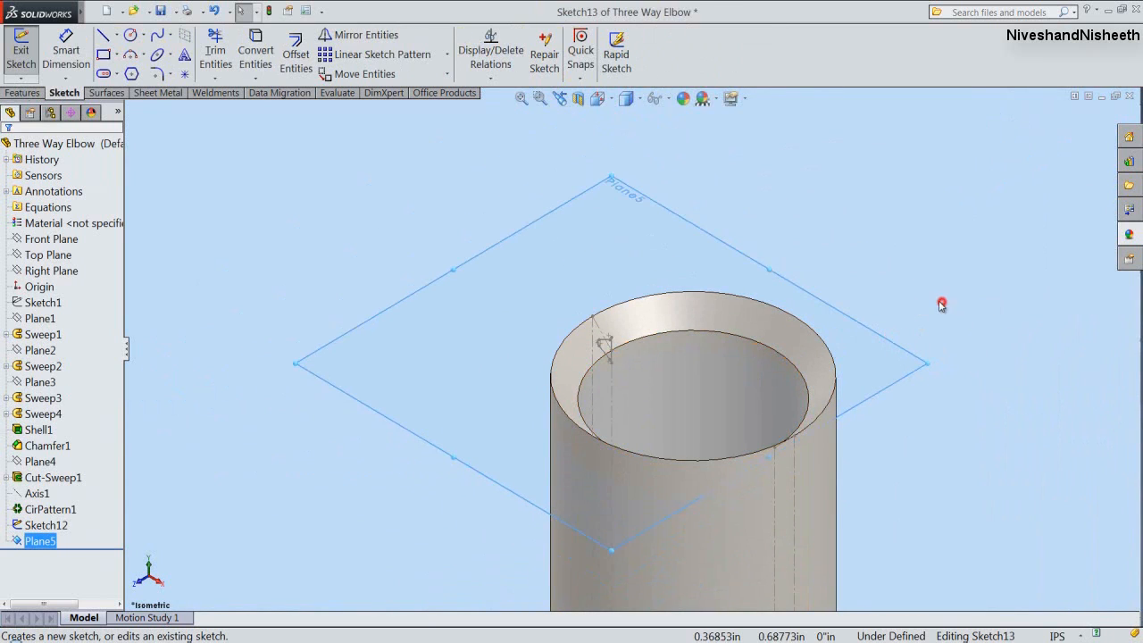
click(451, 159)
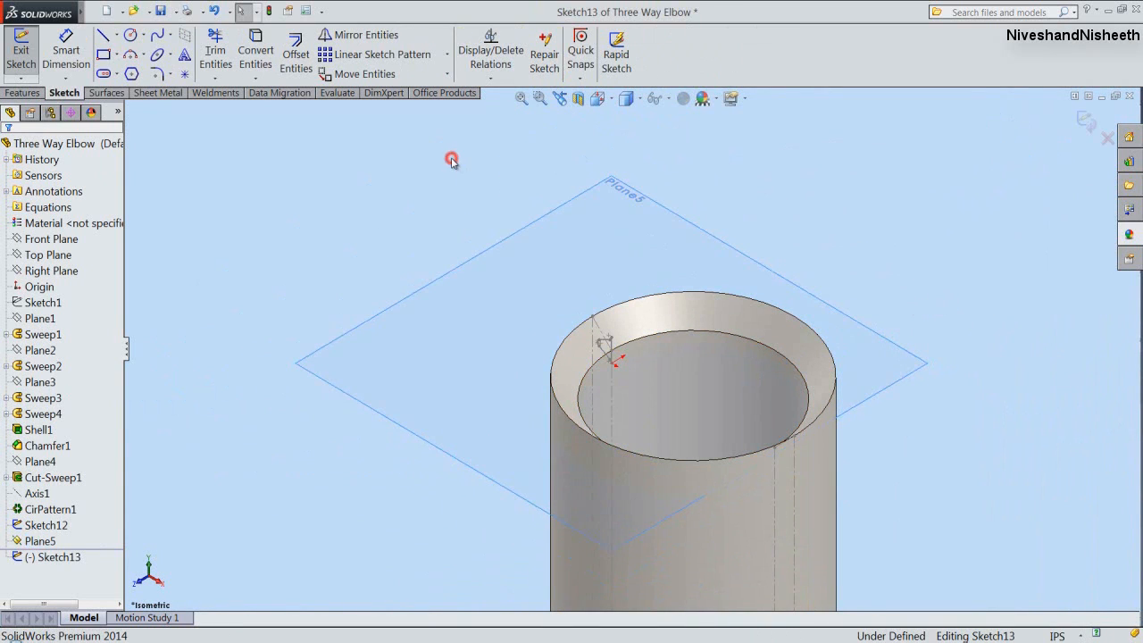
click(131, 35)
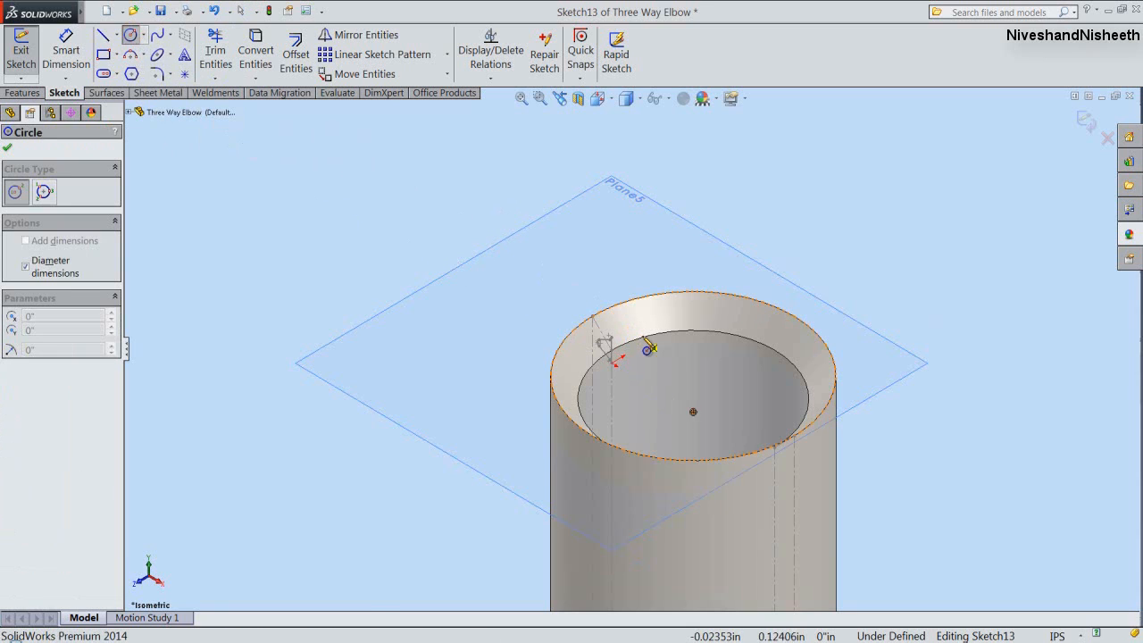
click(694, 415)
scroll(625, 384, down, 8)
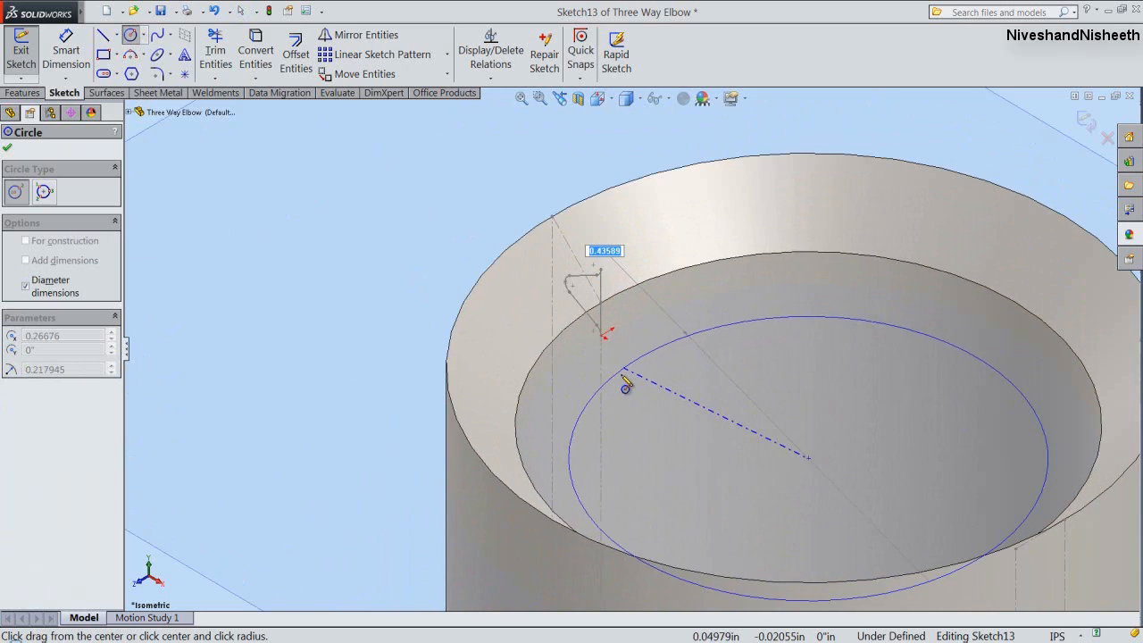
scroll(625, 384, down, 10)
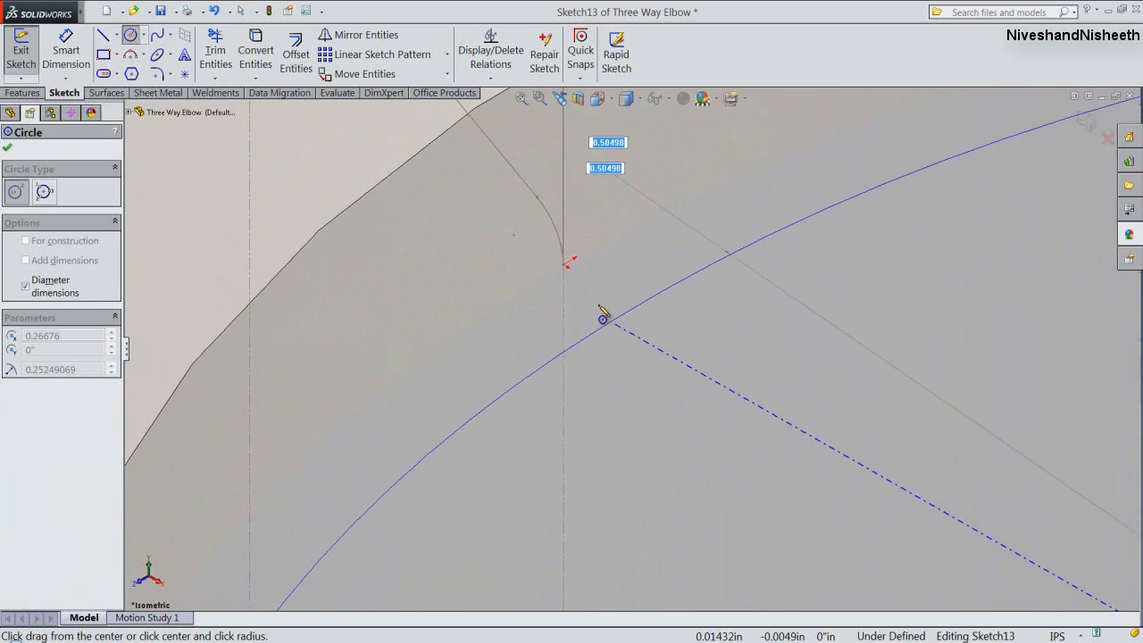
scroll(559, 243, down, 3)
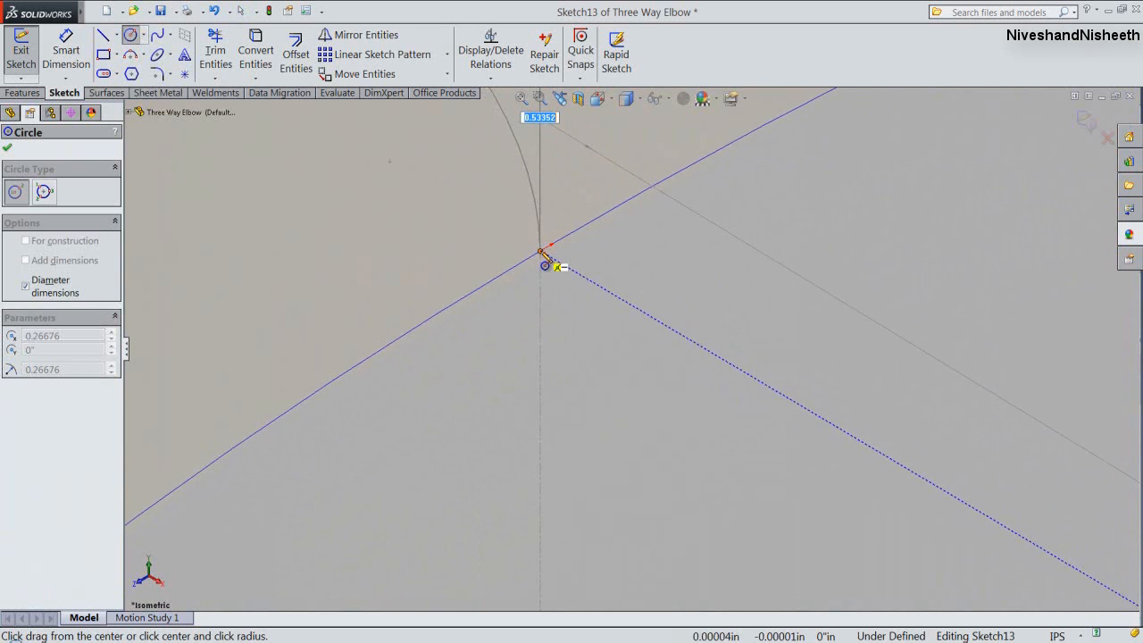
click(540, 252)
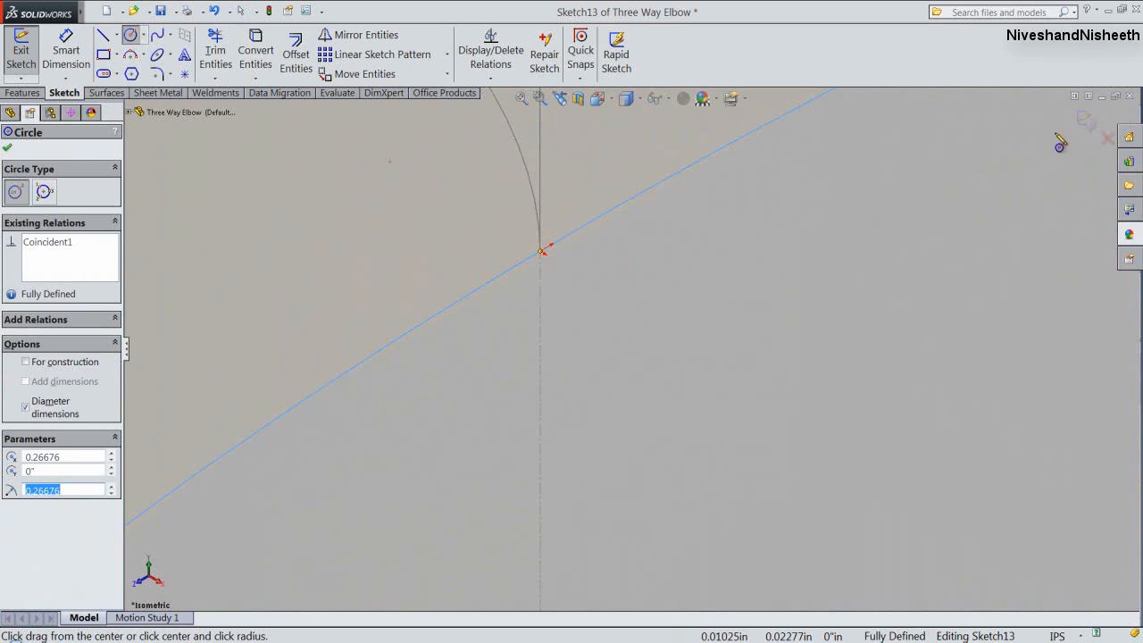
click(1083, 119)
Hide the new reference plane and collapse all items in the feature tree.
click(522, 97)
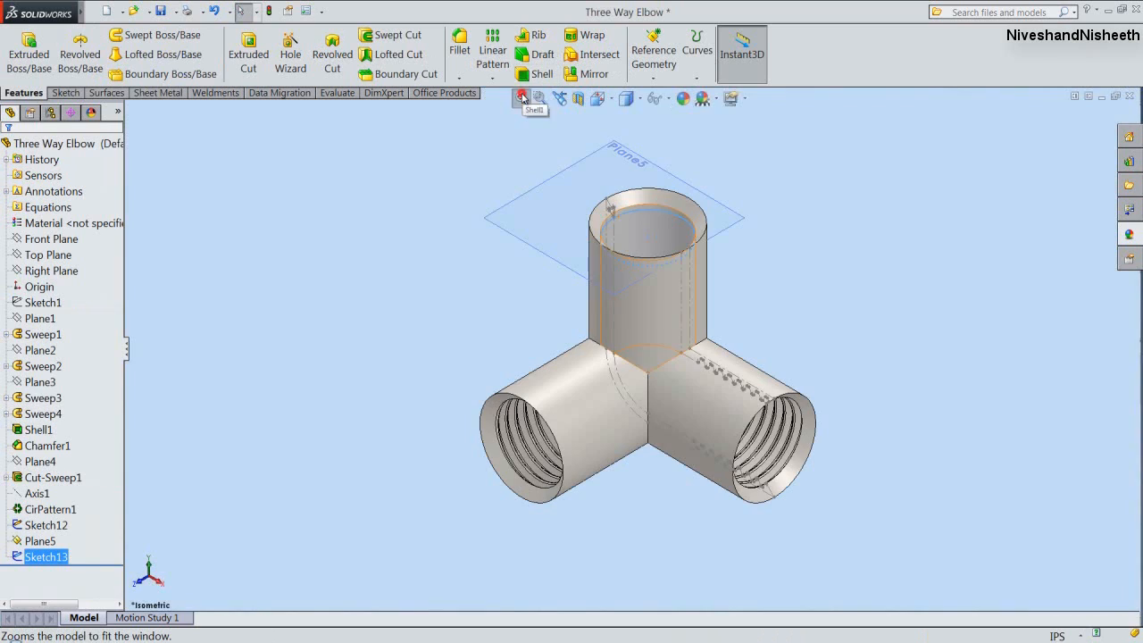
click(437, 153)
click(520, 194)
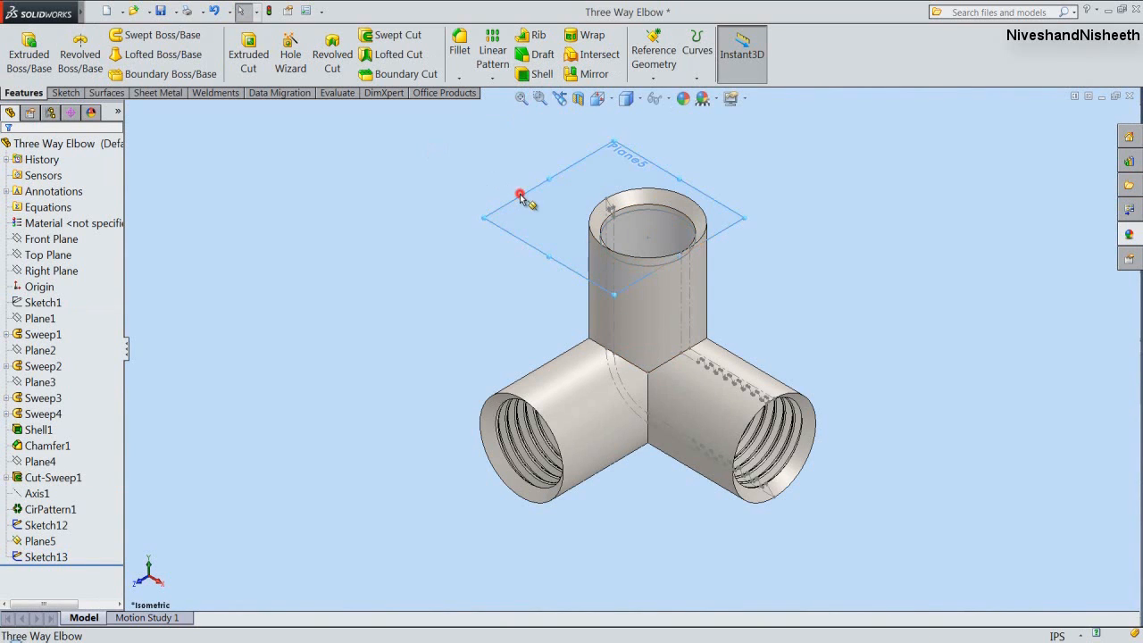
click(579, 161)
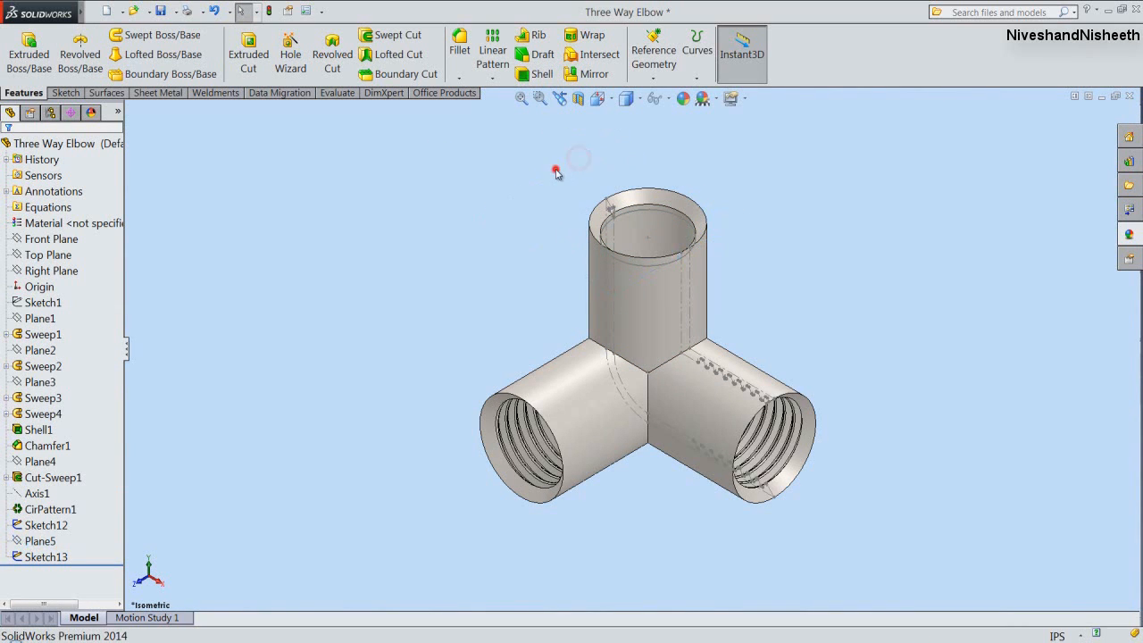
right_click(107, 176)
click(169, 233)
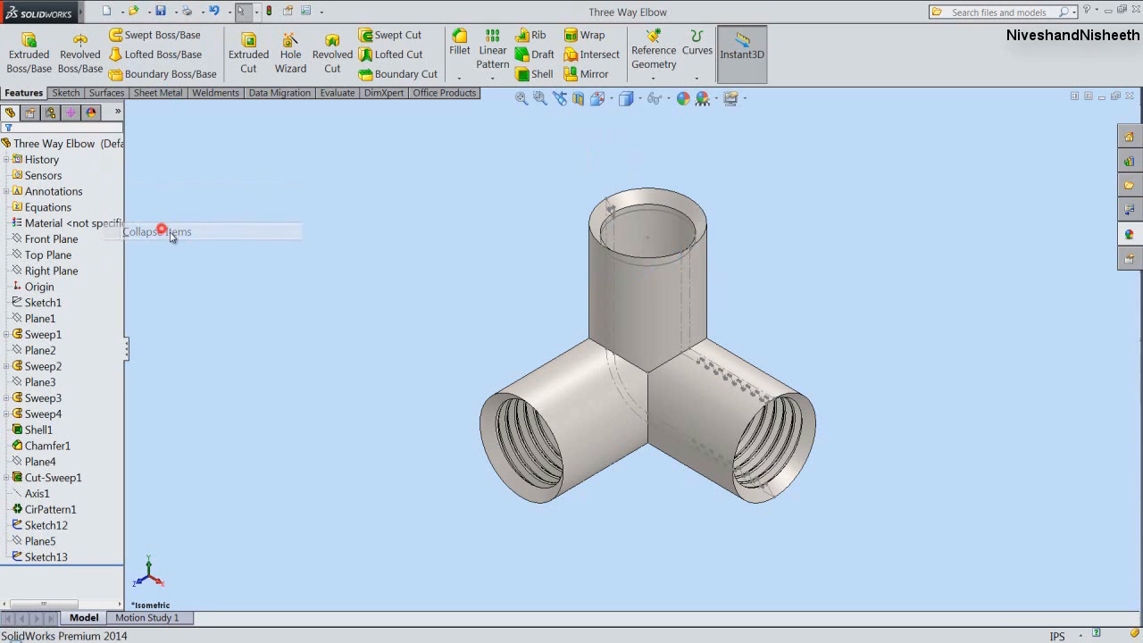
Create a clockwise constant-pitch helix from the circle with 9/16" height, 0.07242857 in pitch, reversed direction and 0° start angle.
scroll(618, 250, down, 5)
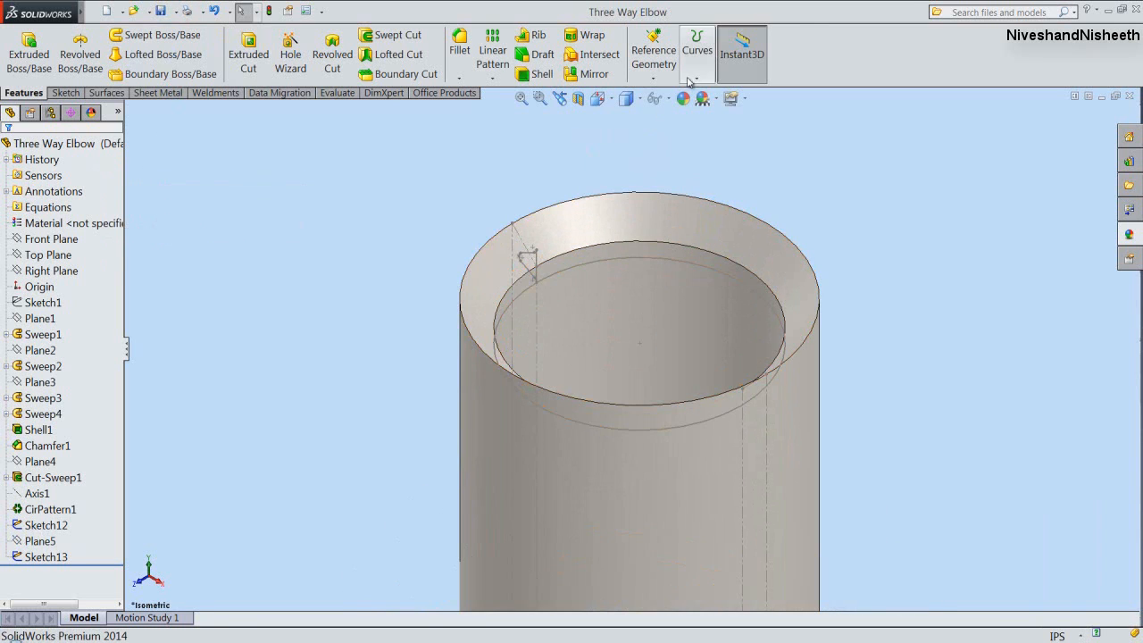
click(689, 81)
click(757, 189)
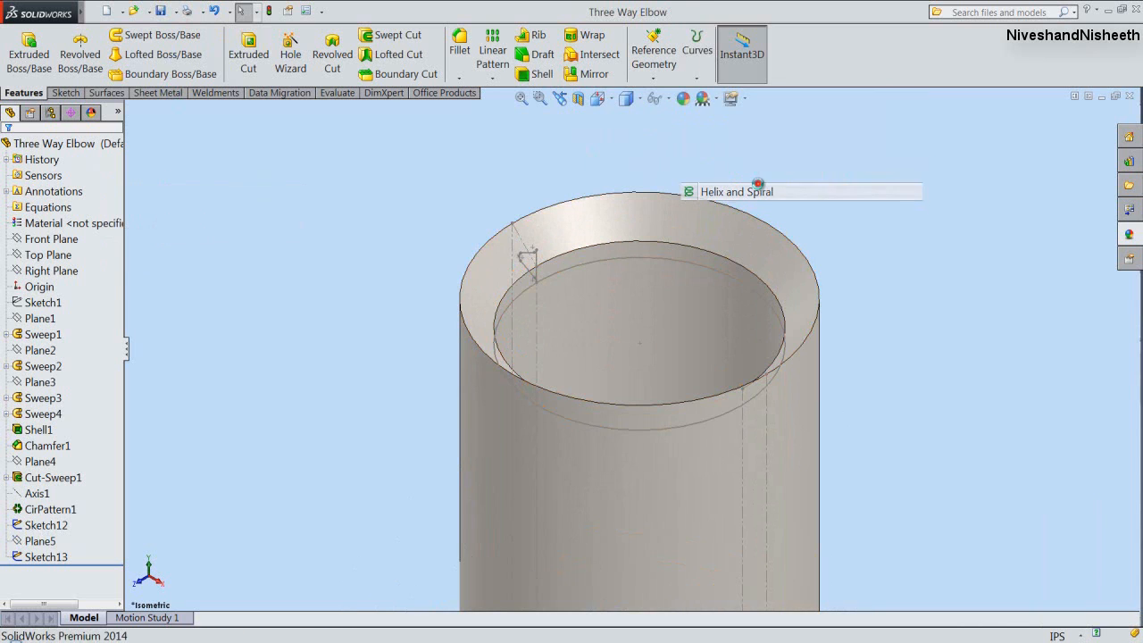
click(619, 257)
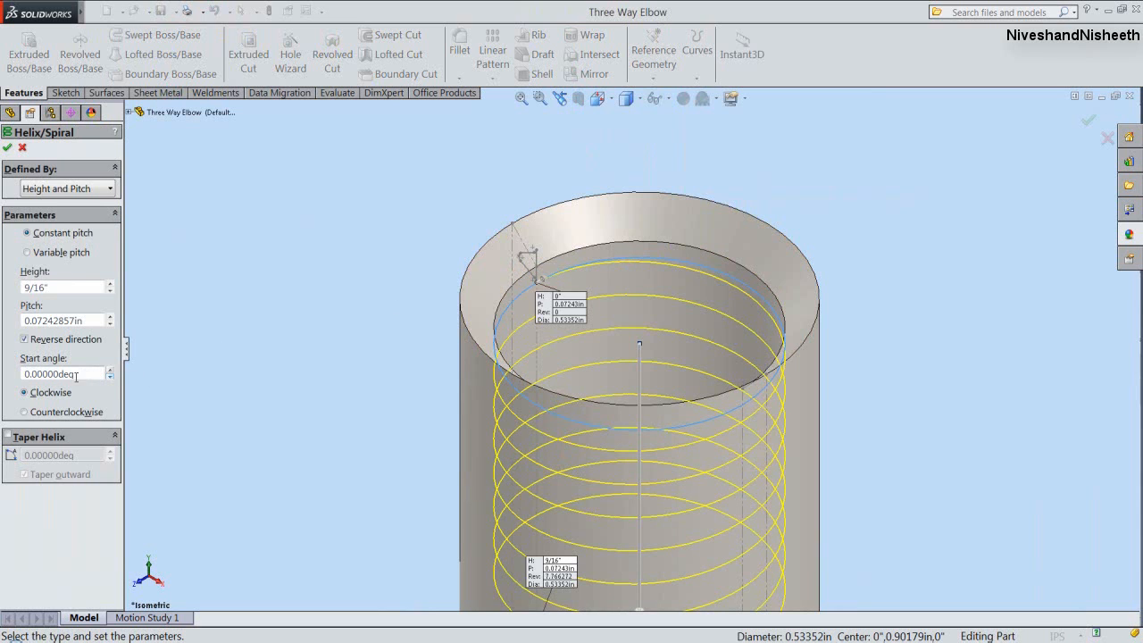
click(8, 146)
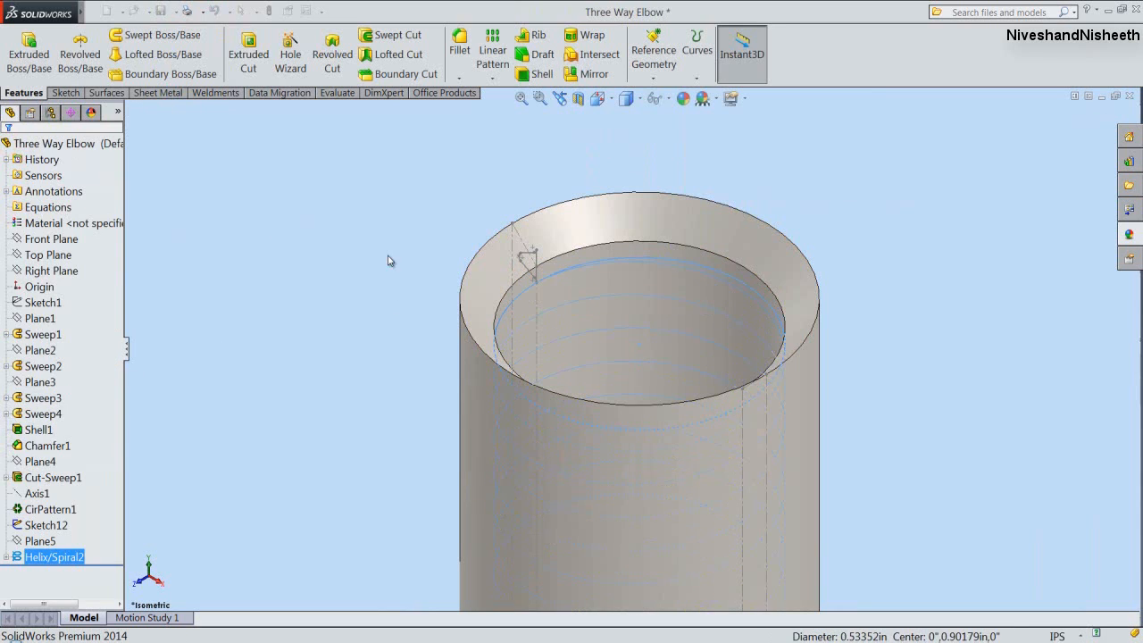
Cut the thread in the upright branch with a swept cut, using the thread outline as profile and the helix as path.
click(411, 36)
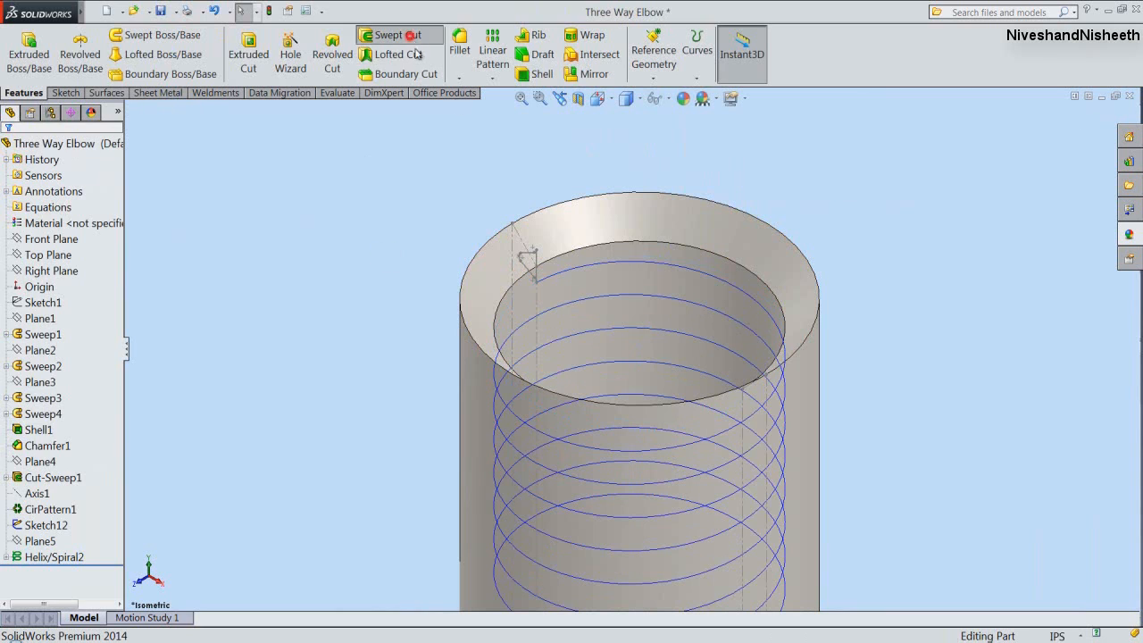
click(535, 265)
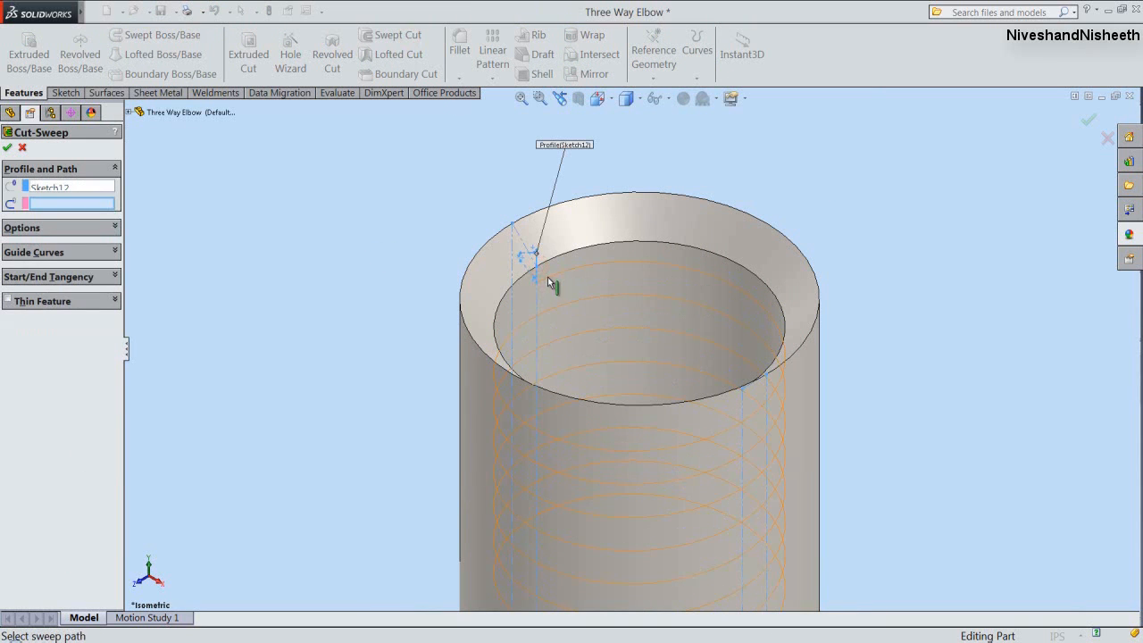
click(547, 277)
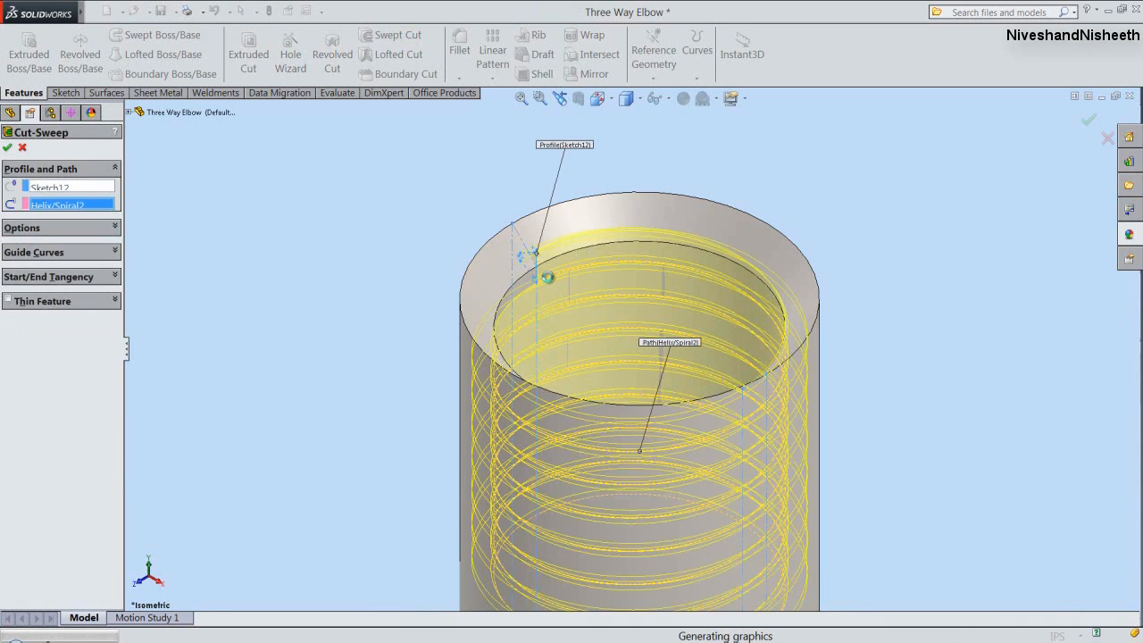
key(Return)
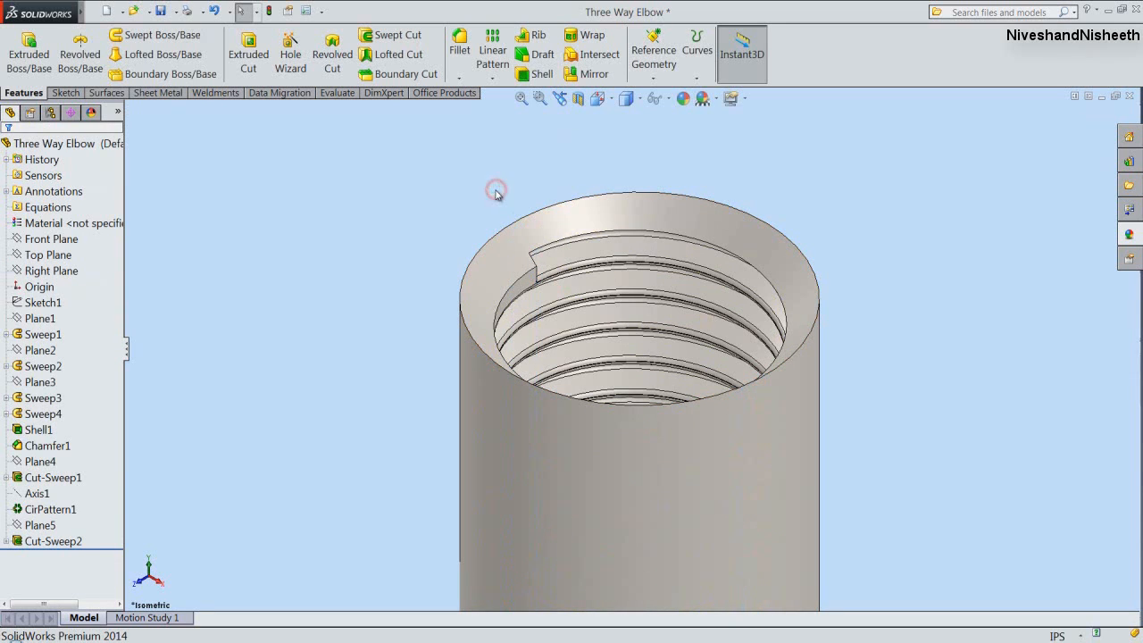
Inspect the internal threads in a section view along the Front Plane and restore the full model view.
click(522, 98)
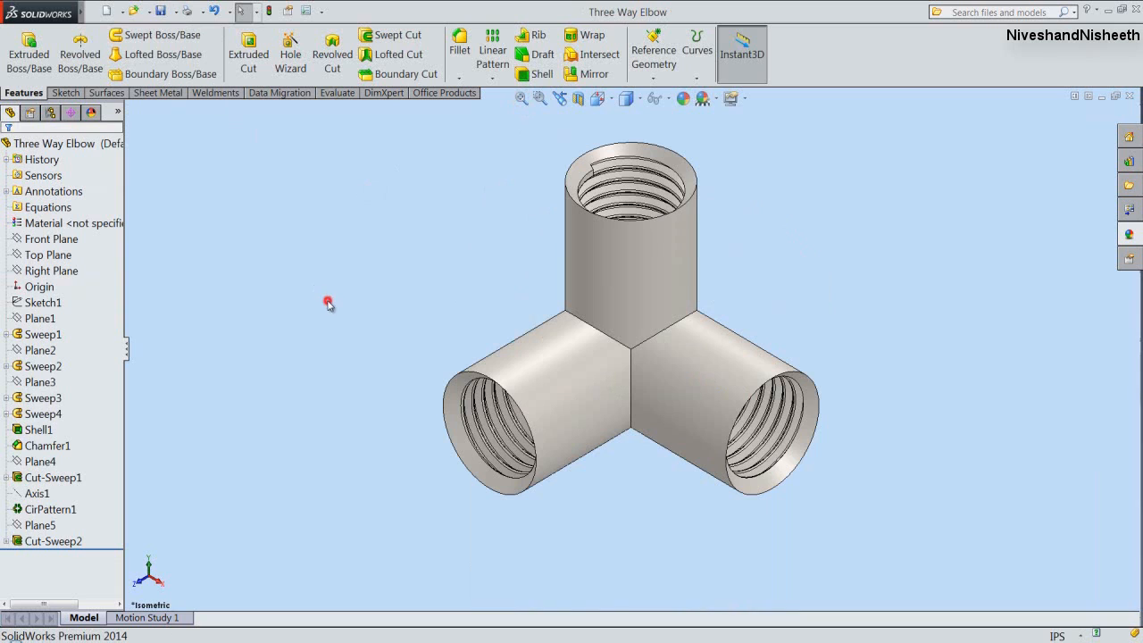
click(334, 264)
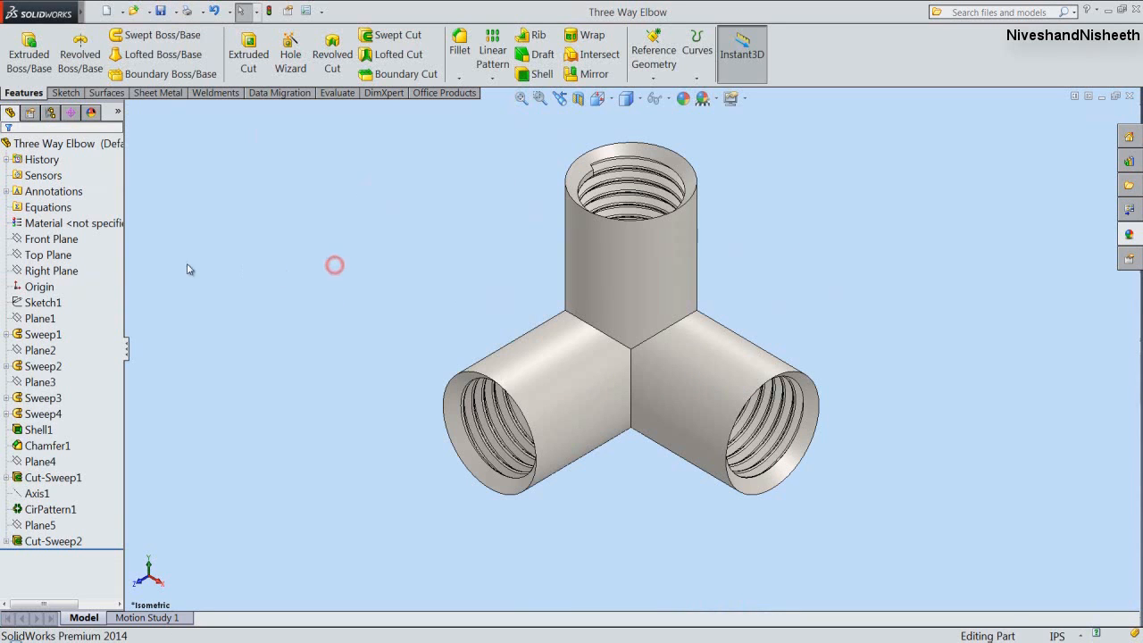
click(55, 241)
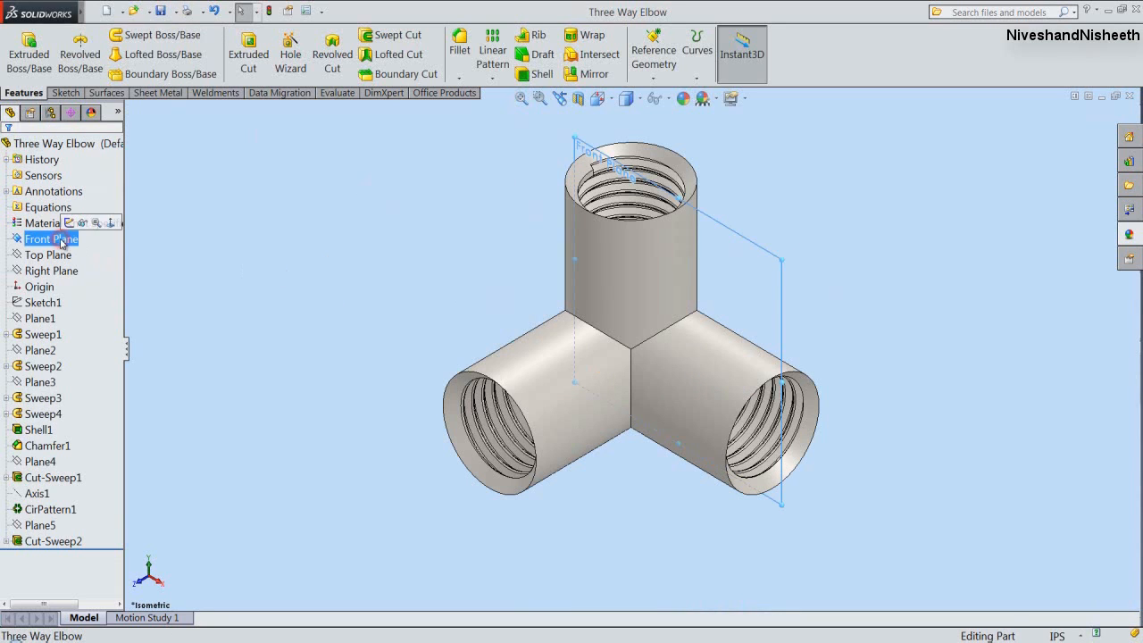
click(578, 98)
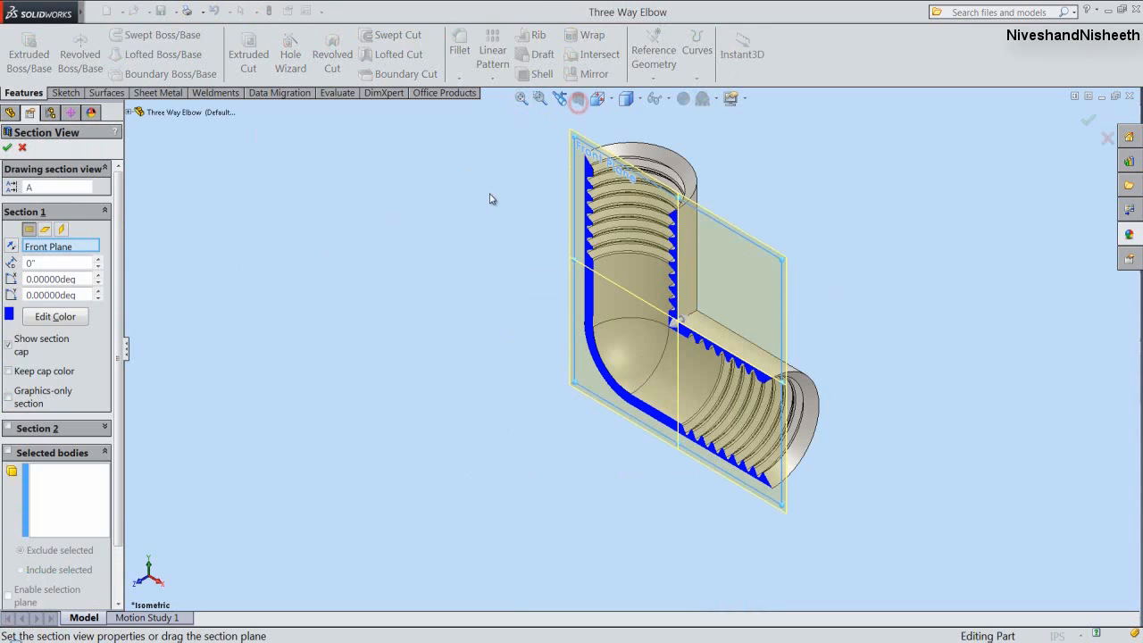
click(13, 150)
scroll(689, 316, down, 2)
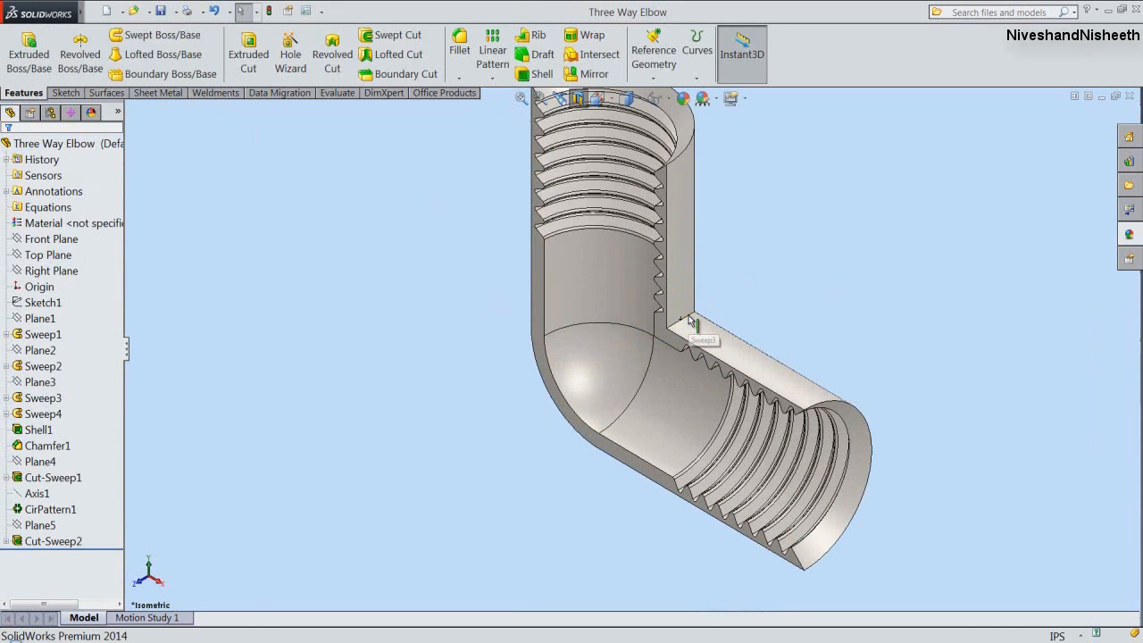
scroll(689, 318, up, 1)
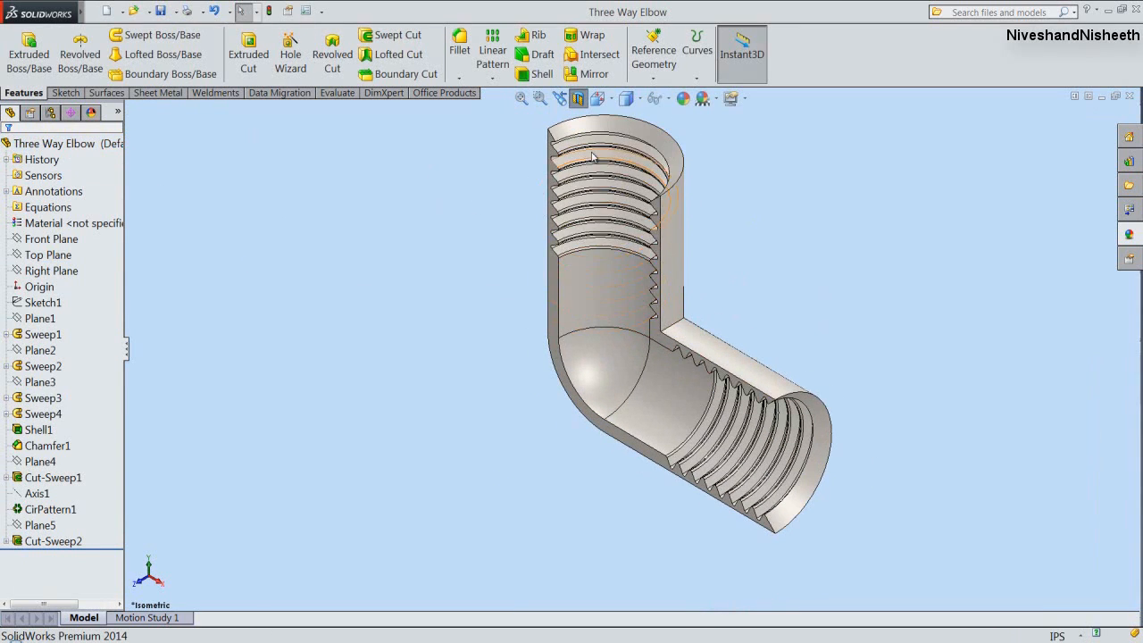
click(578, 98)
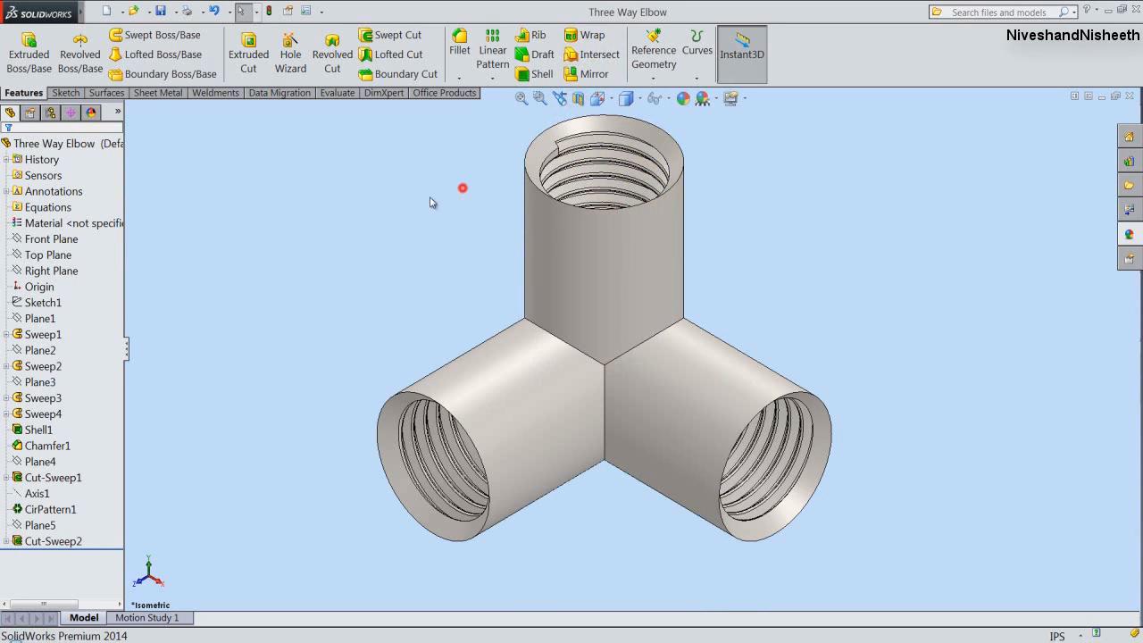
Examine the two horizontal branches in a section view along the Top Plane and switch the section off.
click(55, 256)
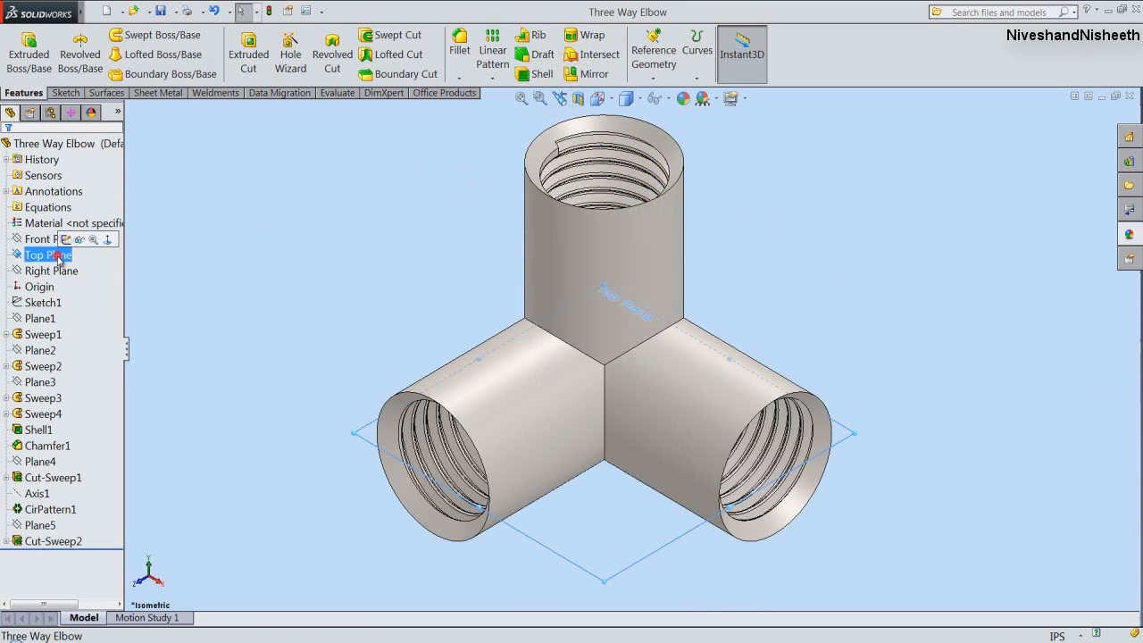
click(578, 99)
click(388, 213)
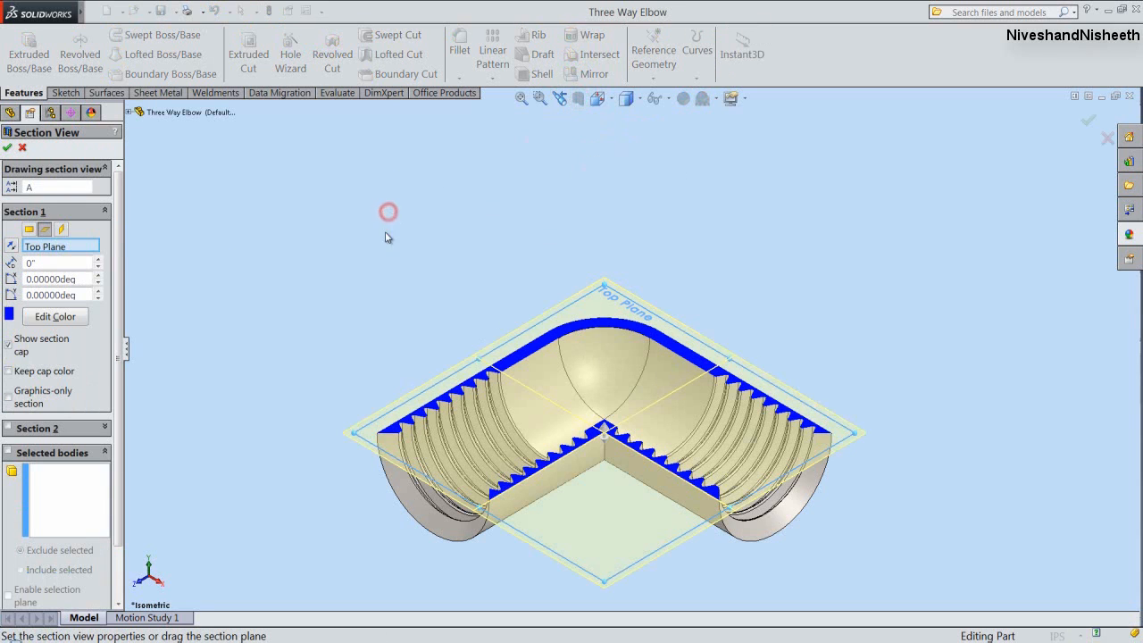
click(8, 149)
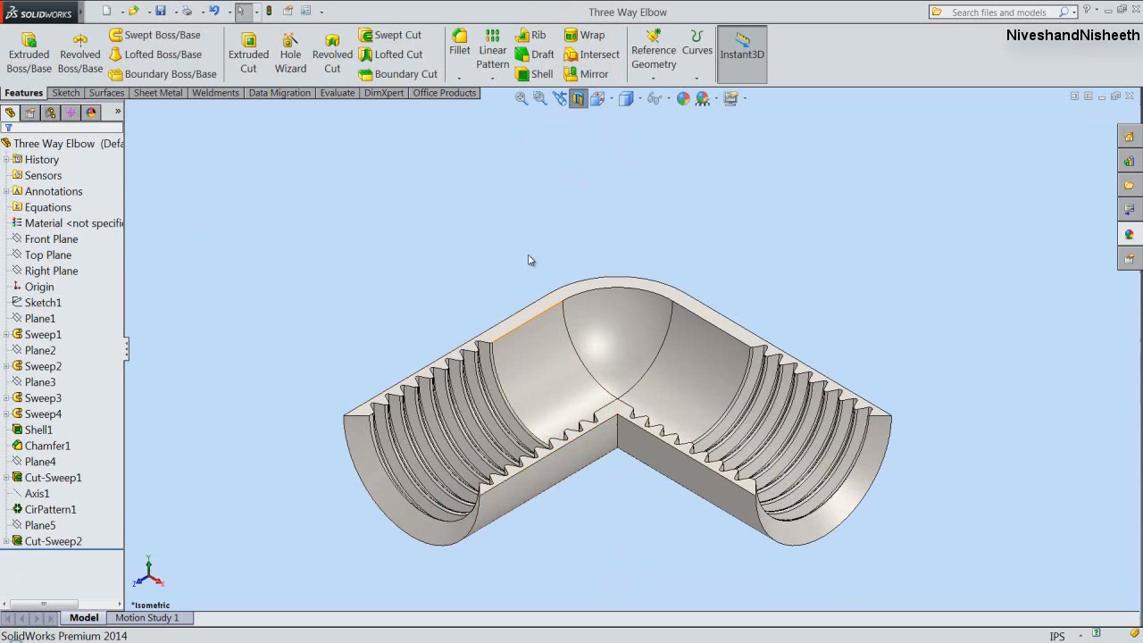
click(579, 98)
click(521, 96)
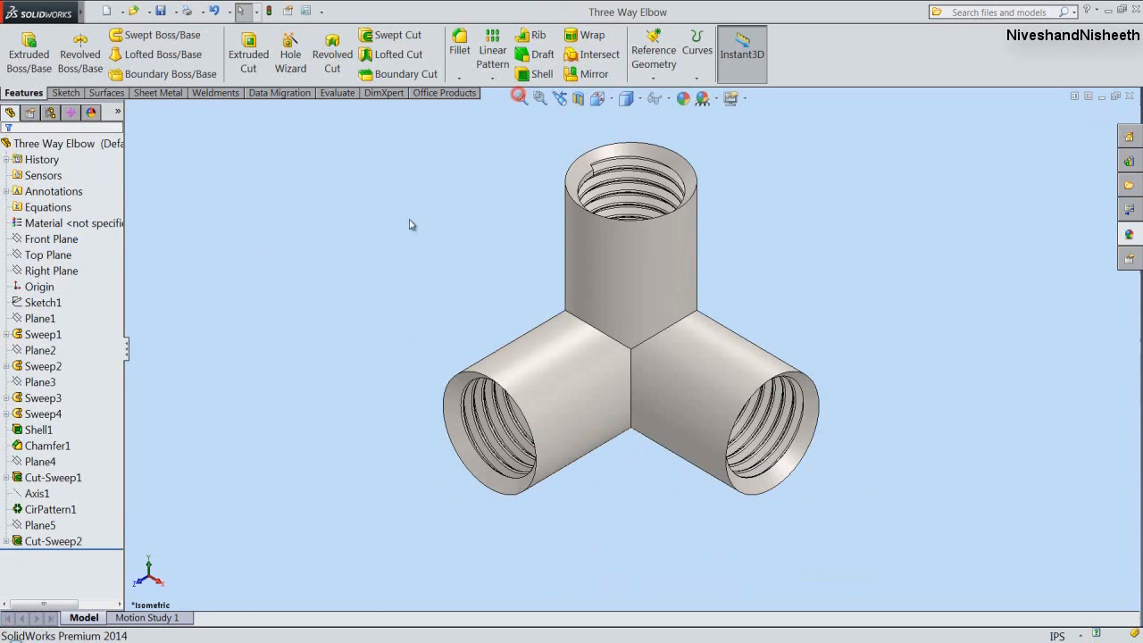
Save the finished Three Way Elbow part and close it.
click(408, 219)
key(ctrl+s)
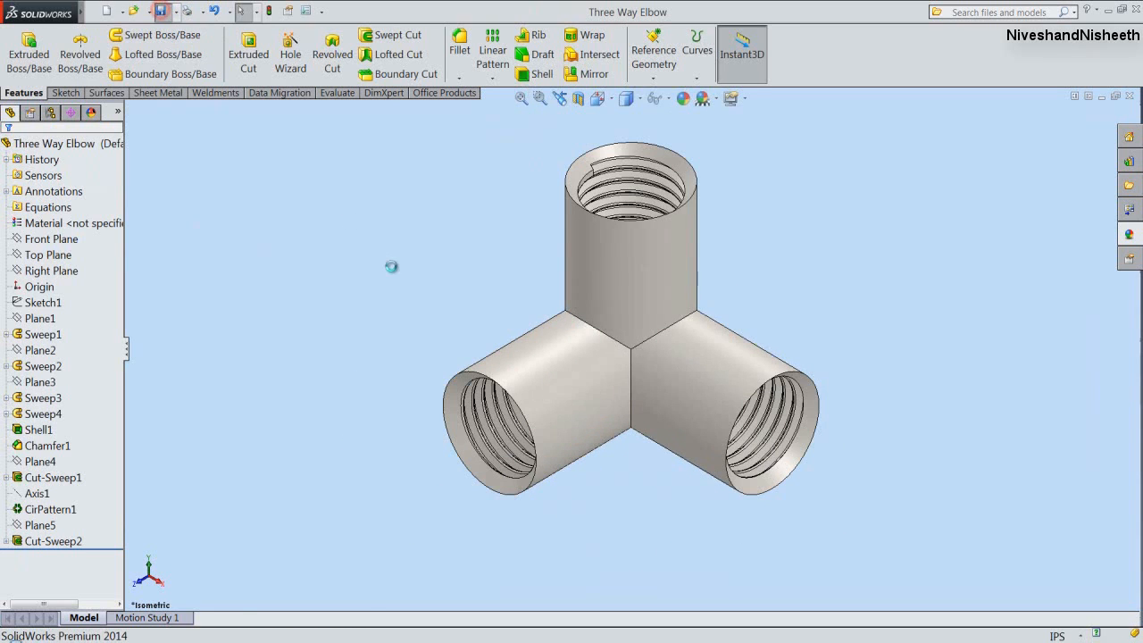
click(429, 240)
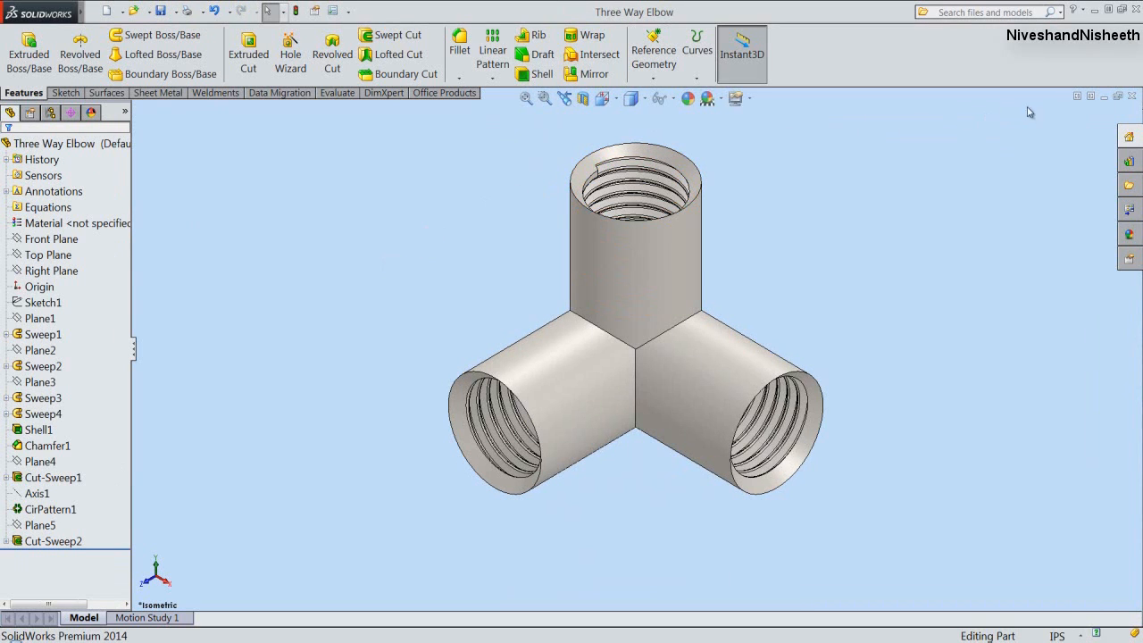
click(1131, 95)
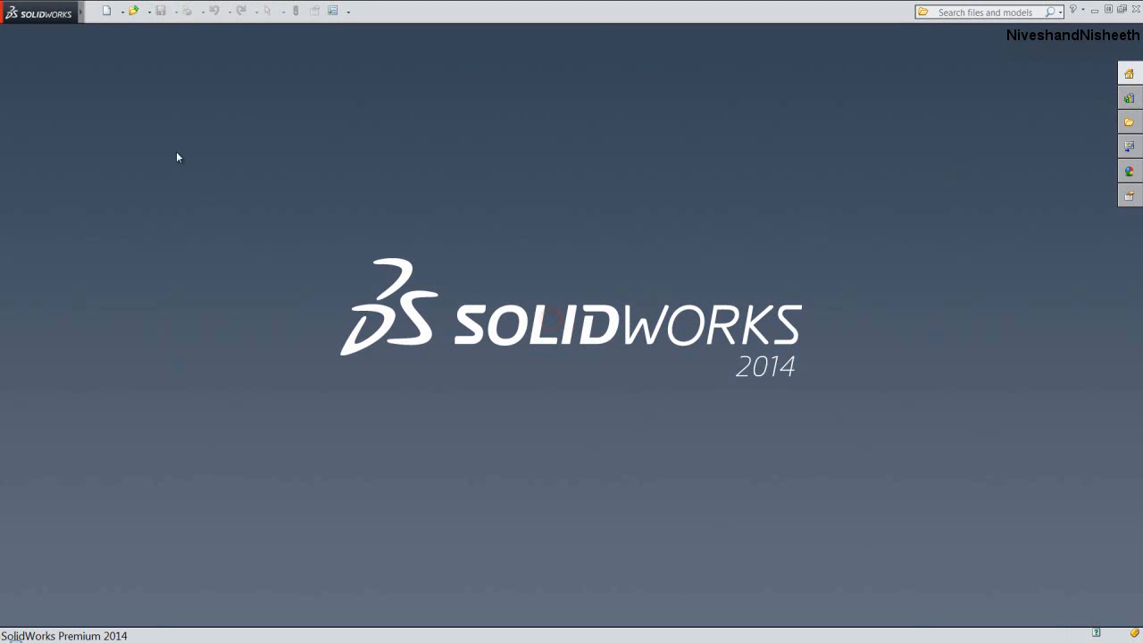
Create a new assembly document from the custom IPS assembly template.
click(106, 12)
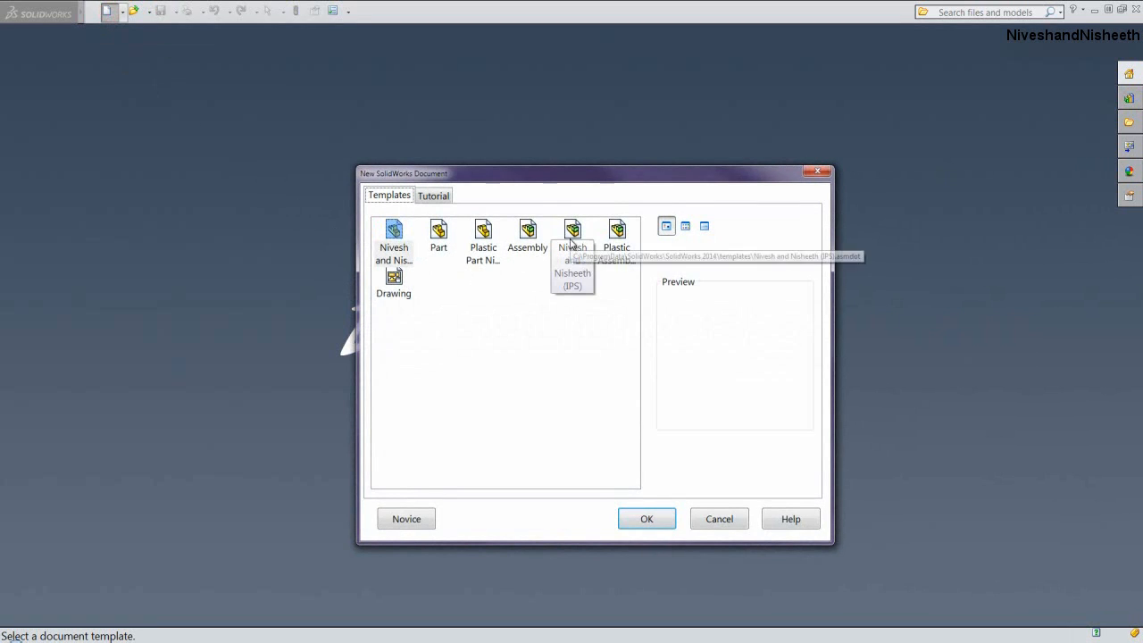
click(571, 239)
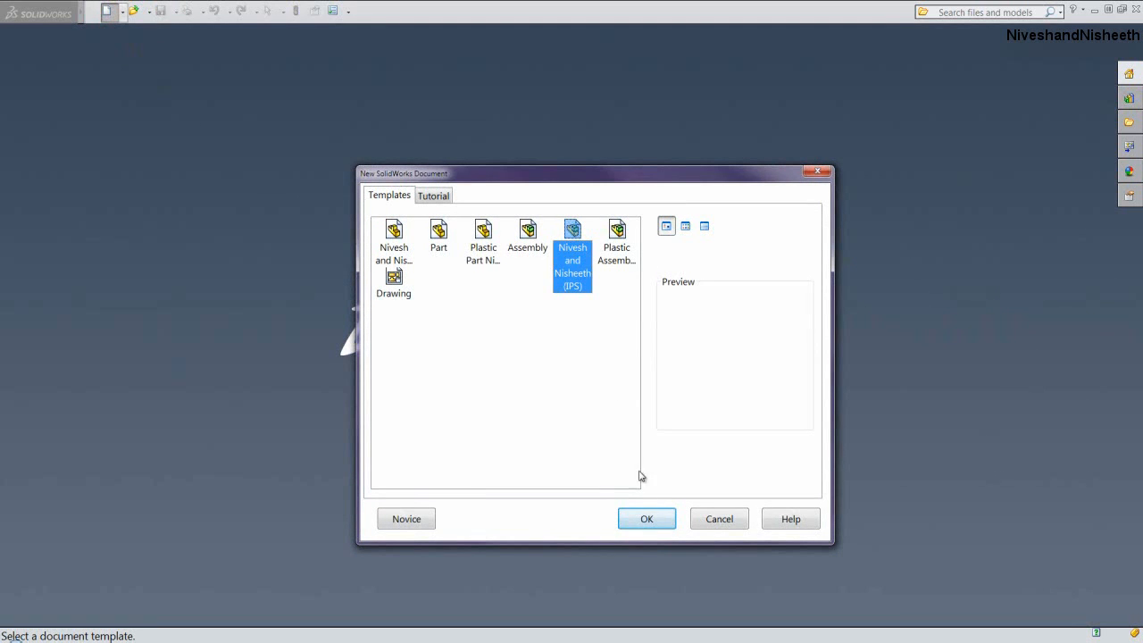
click(658, 521)
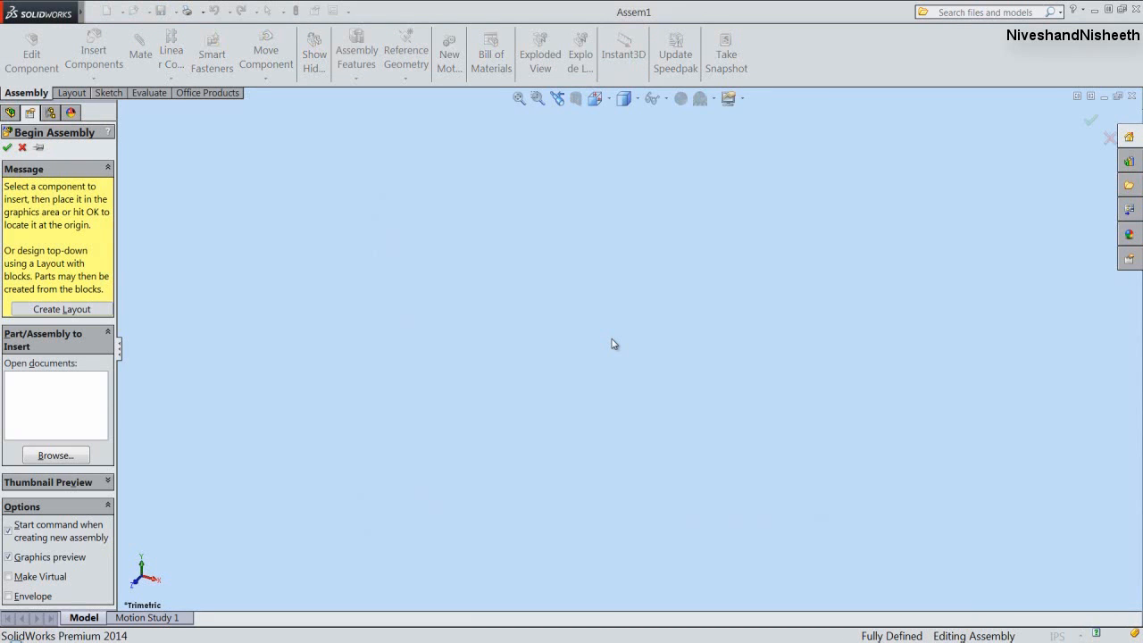
Show the origins and place the Nipple part from the Pipe Fittings folder at the assembly origin.
click(666, 98)
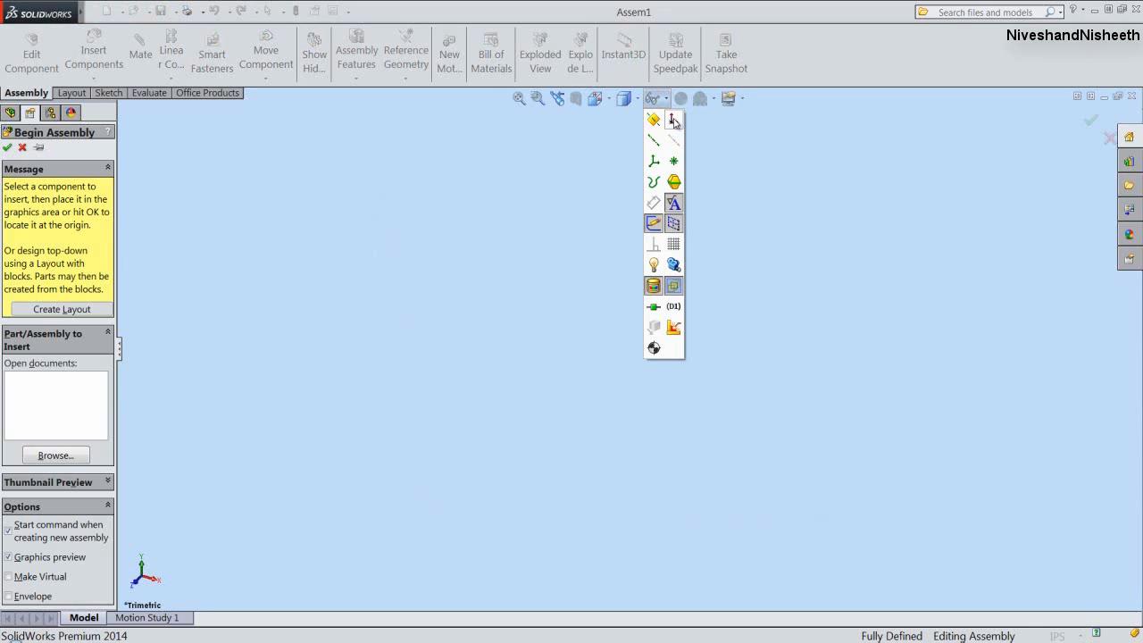
click(673, 120)
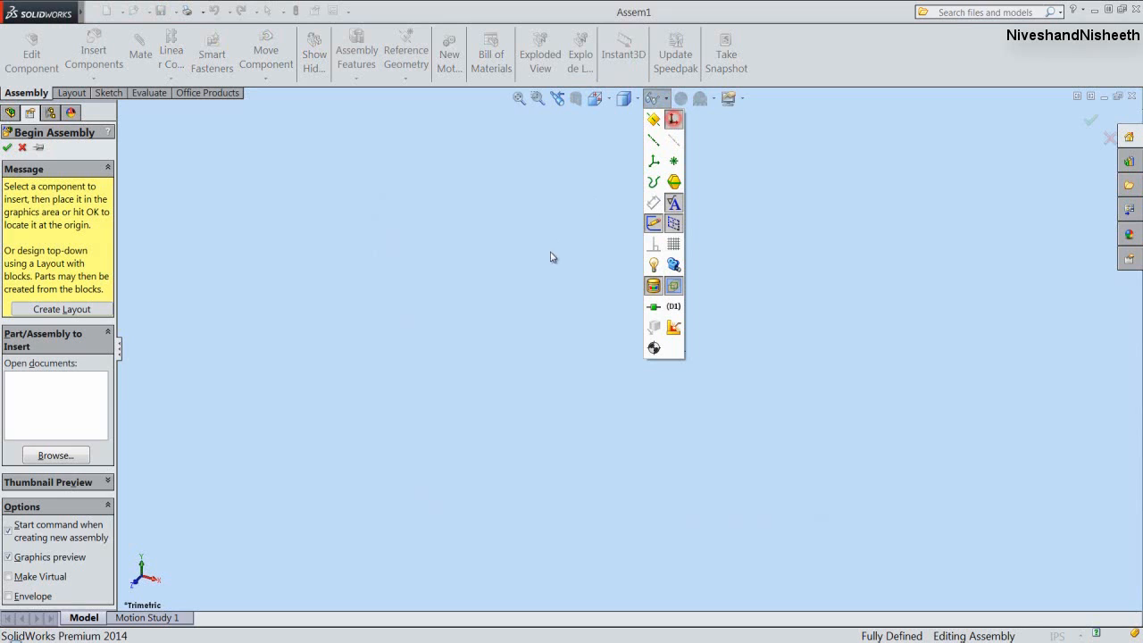
click(72, 454)
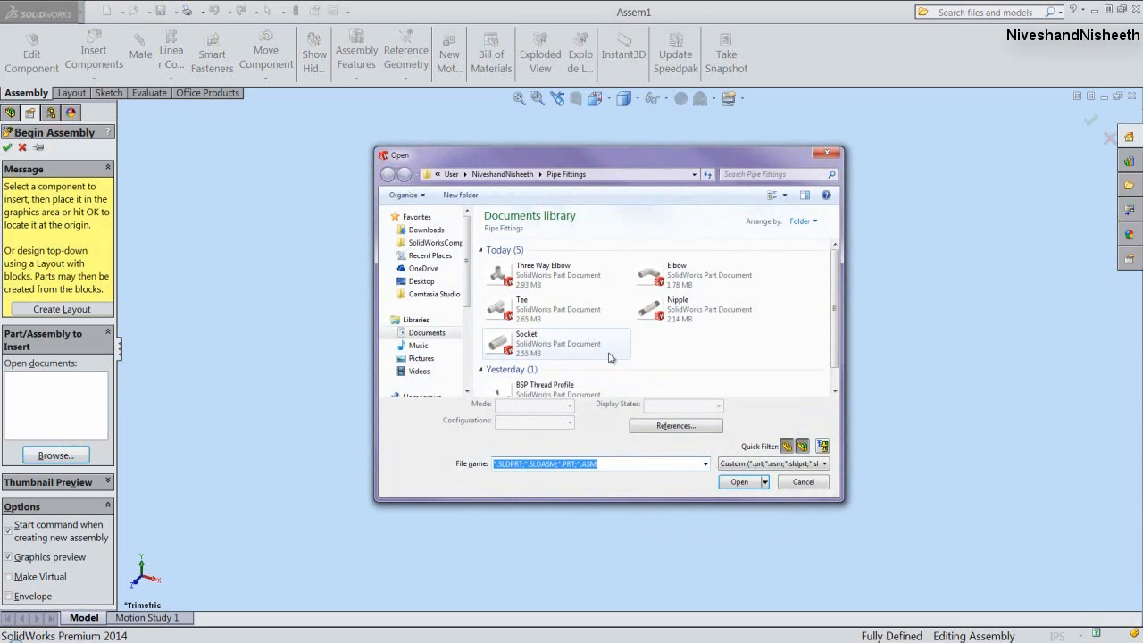
double_click(687, 314)
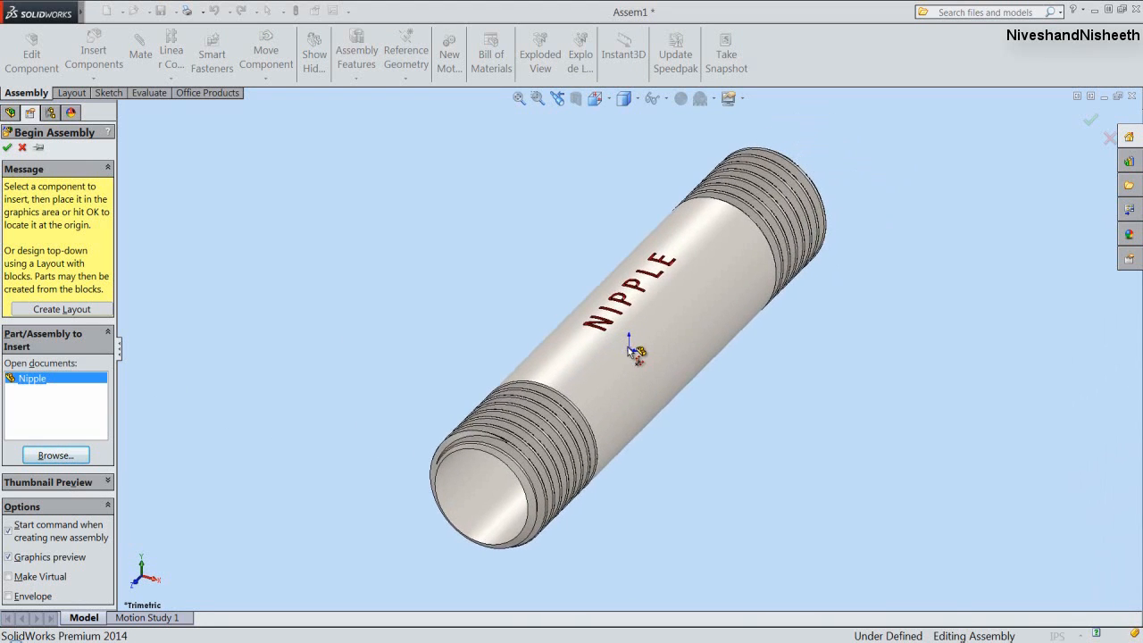
click(634, 350)
click(634, 351)
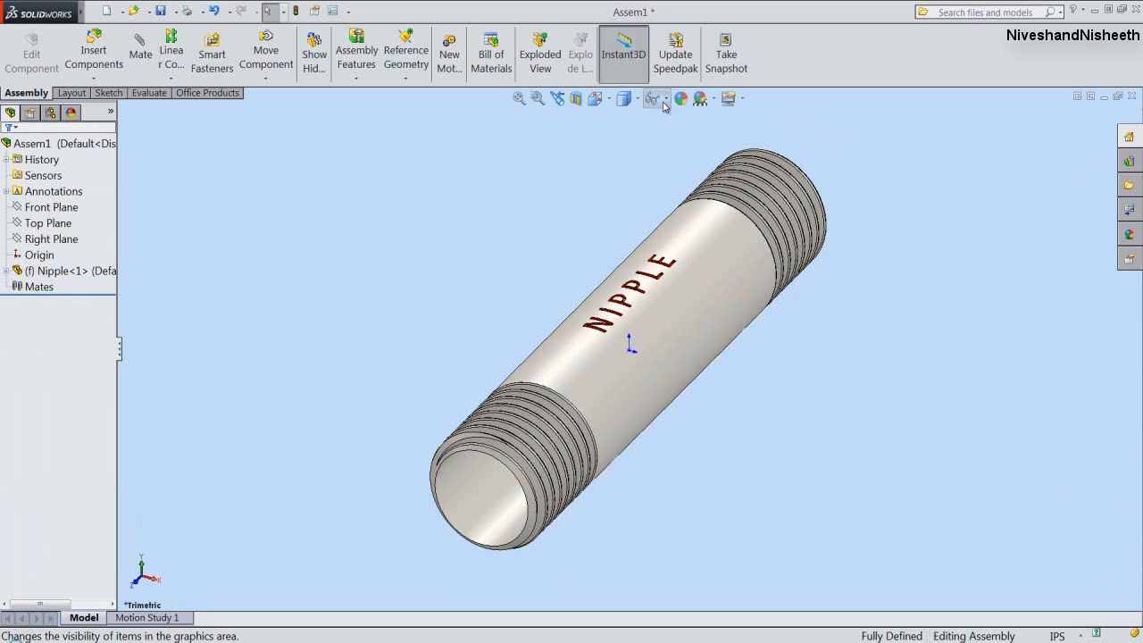
Hide the origins and set the assembly to the isometric view.
click(663, 103)
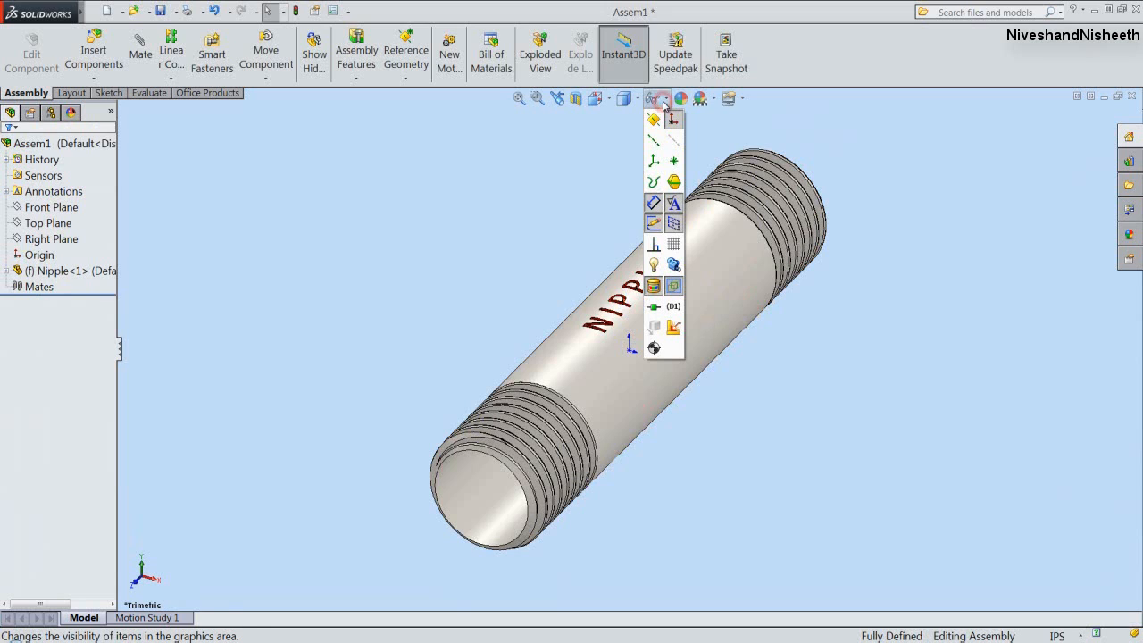
click(675, 121)
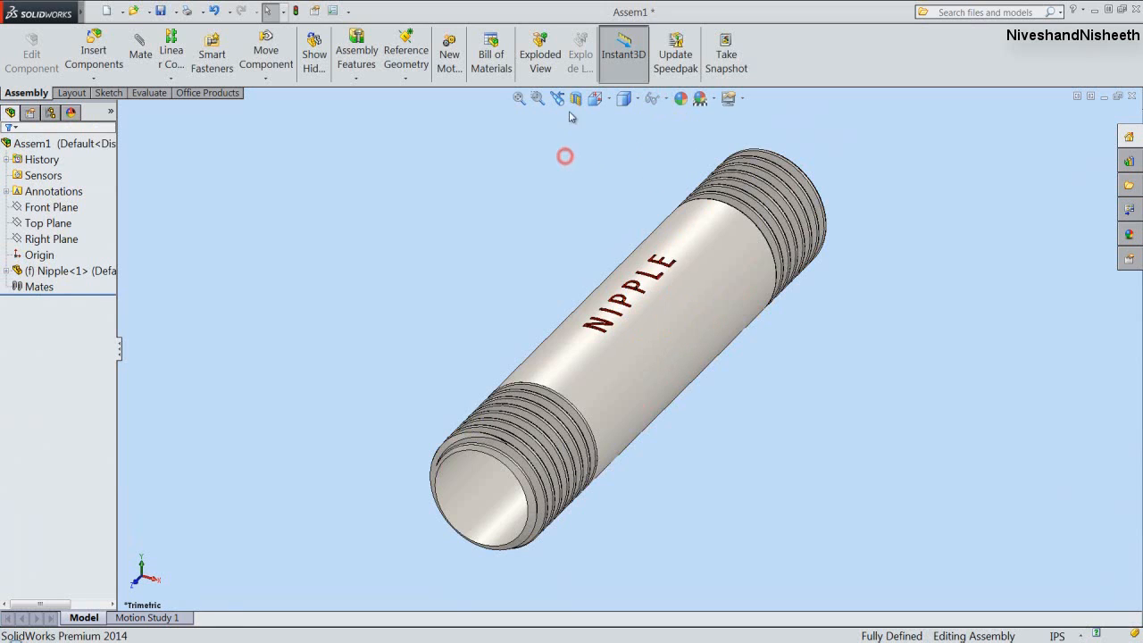
click(595, 99)
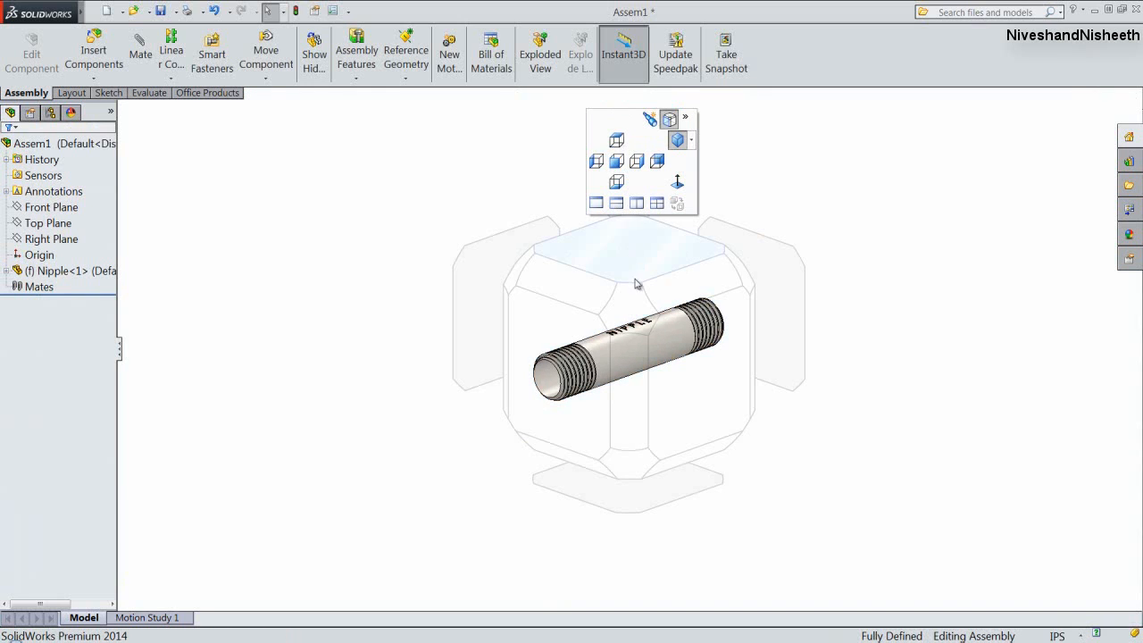
click(630, 255)
click(527, 280)
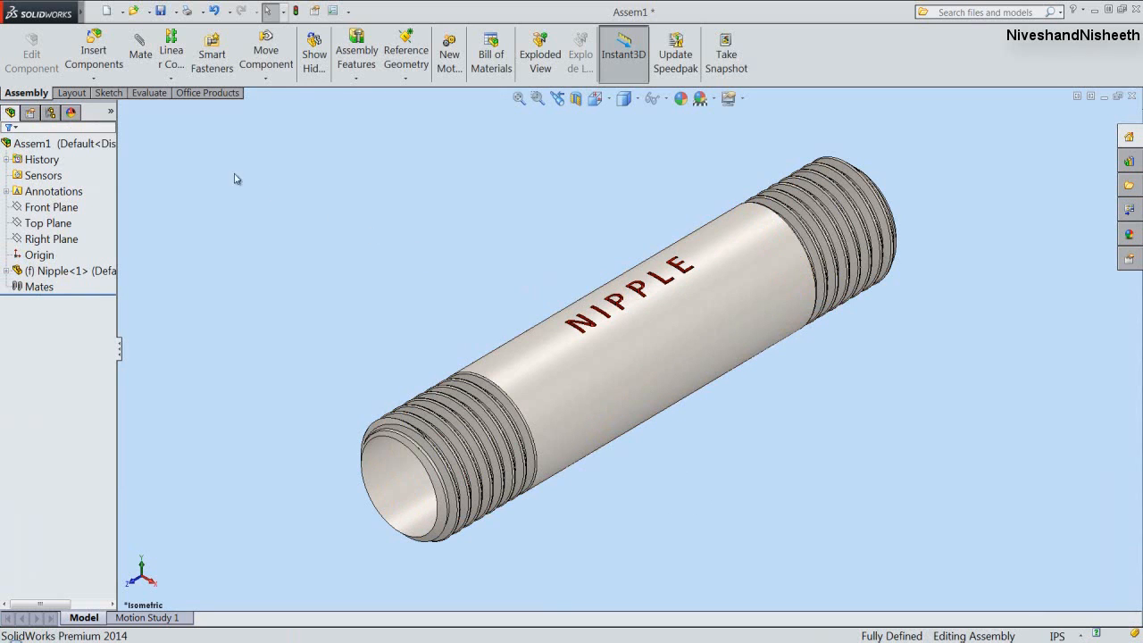
Insert the Socket part from the Pipe Fittings folder and place it beside the Nipple.
click(85, 56)
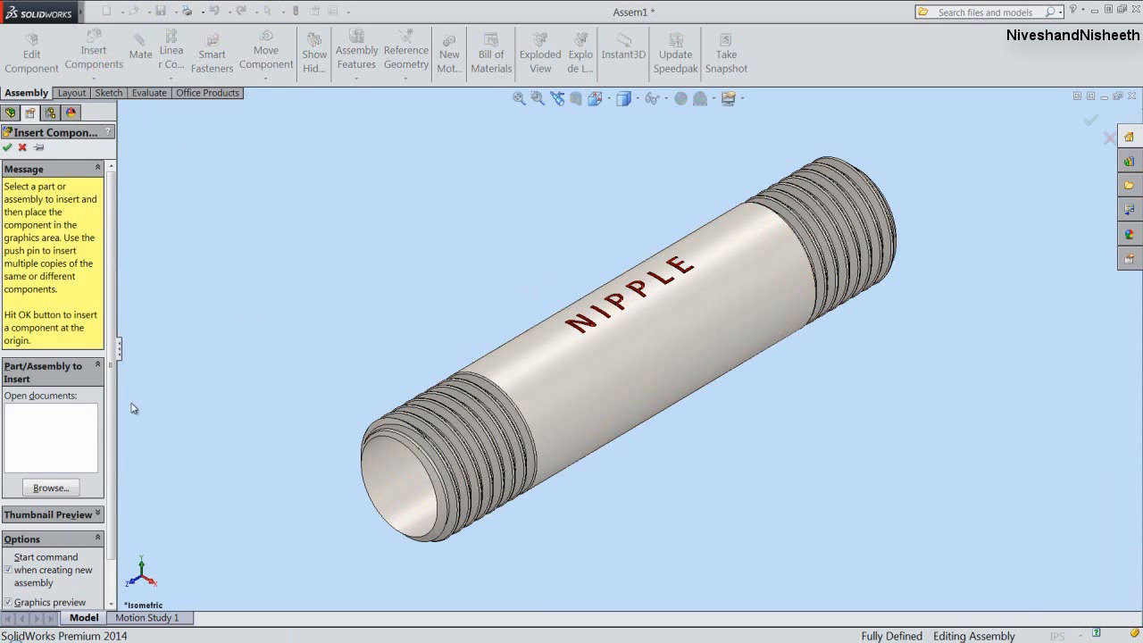
click(57, 490)
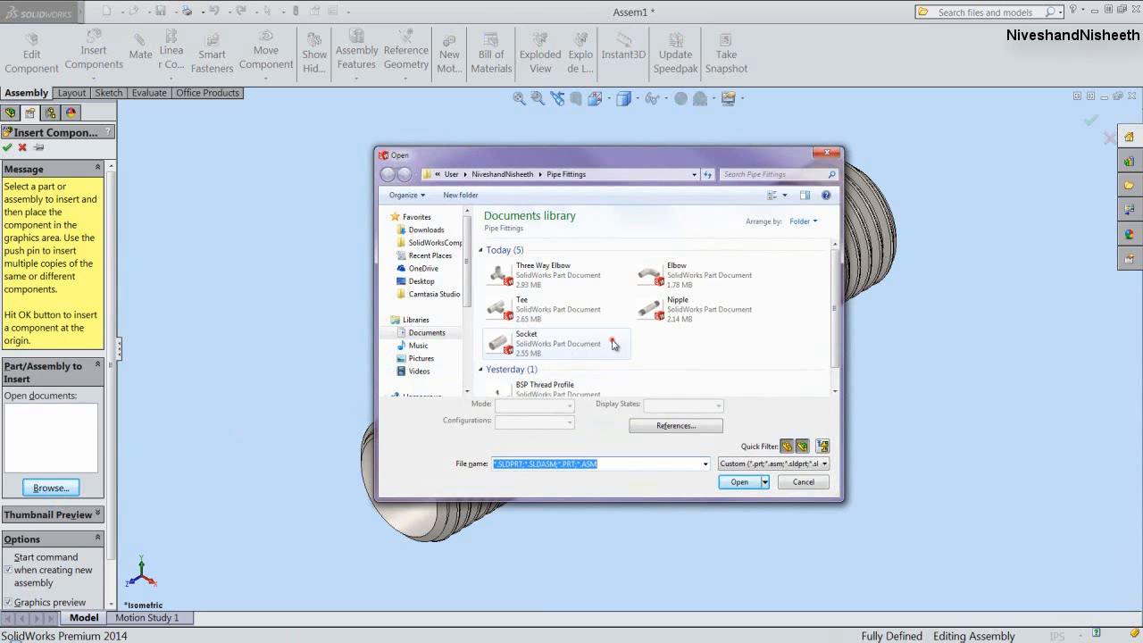
click(571, 343)
click(739, 481)
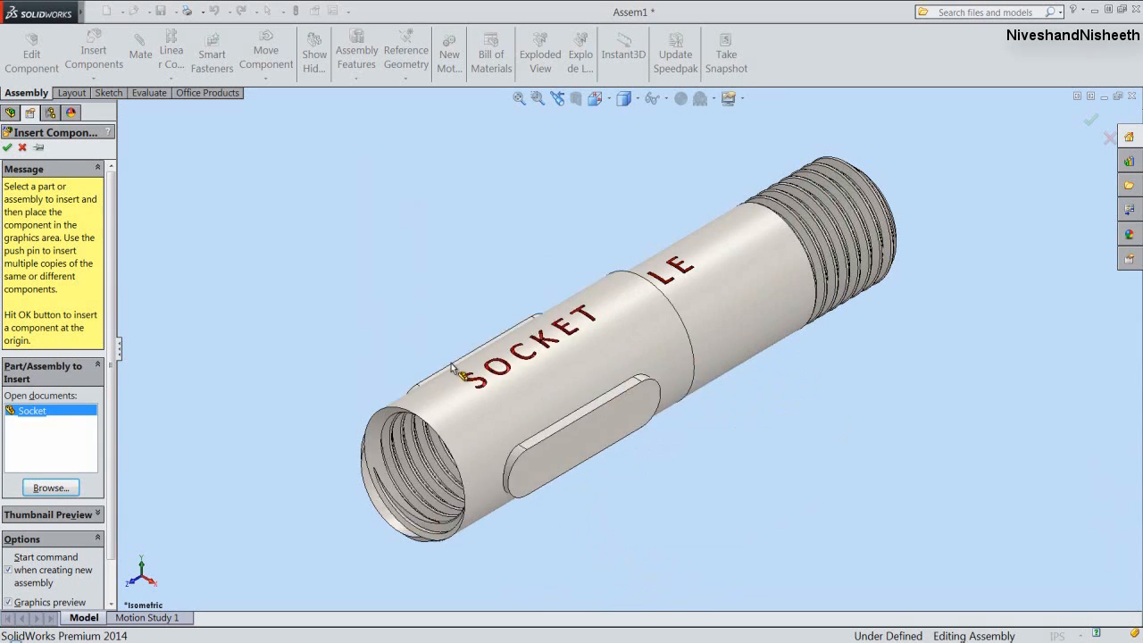
click(354, 306)
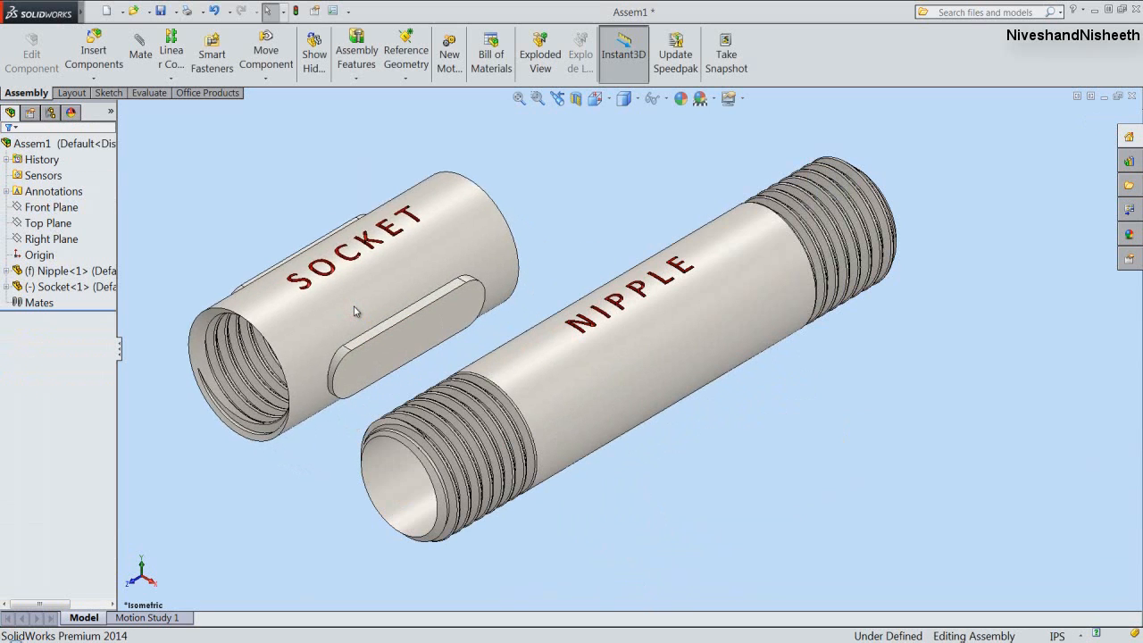
Switch to the right view and move the Socket above and beyond the Nipple's threaded end.
click(594, 98)
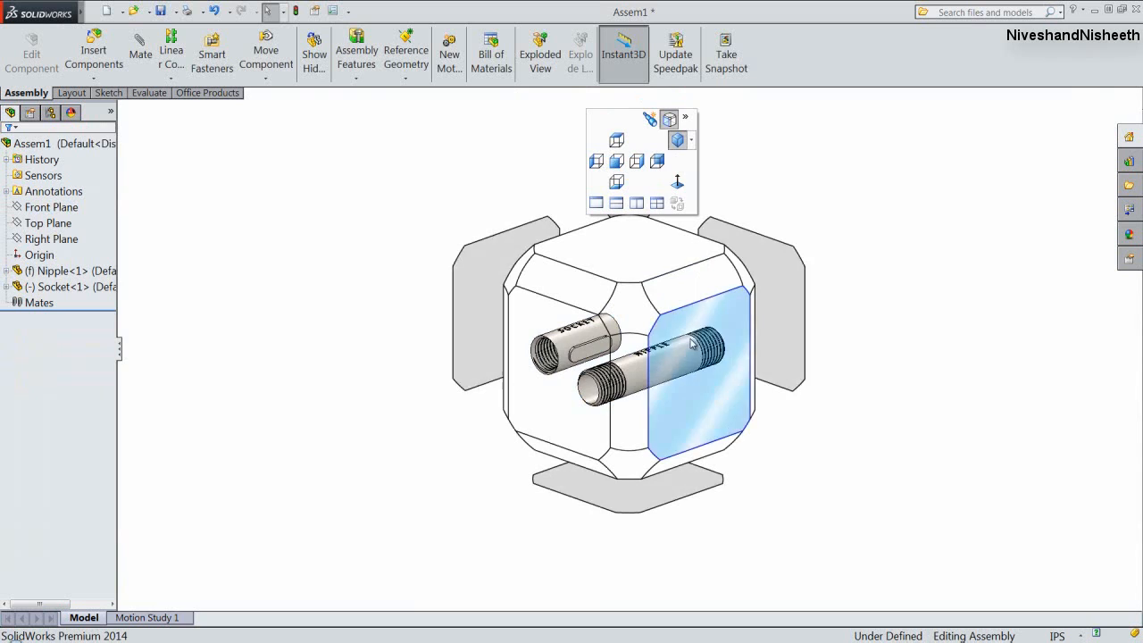
click(692, 345)
drag(563, 283, 421, 247)
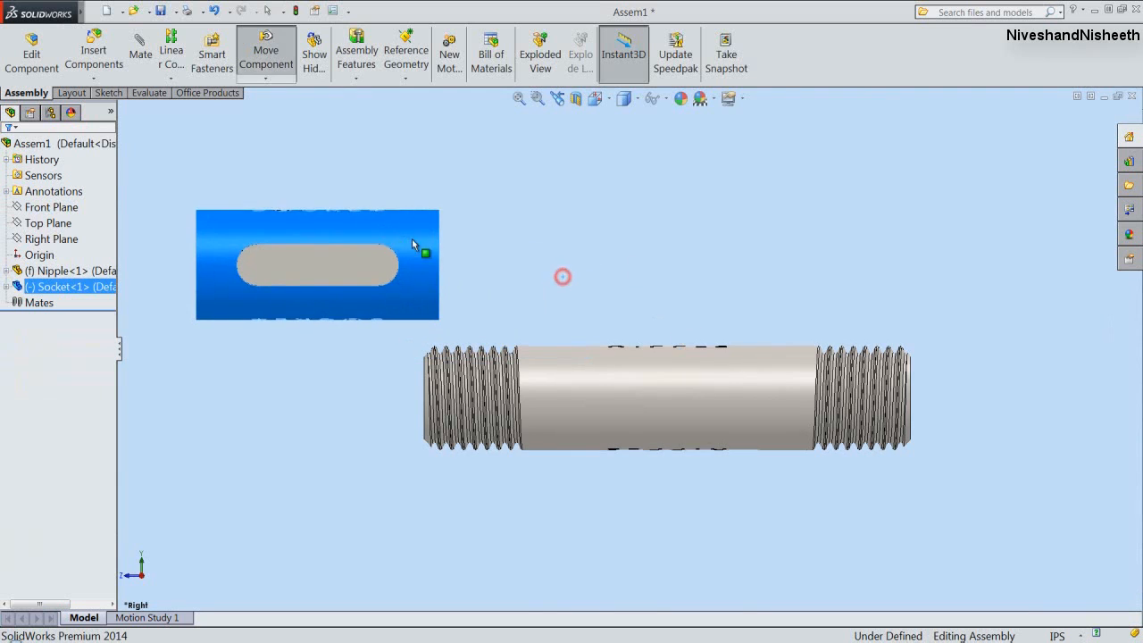
click(342, 345)
Add a coincident mate between the Top Plane of the Nipple and the Top Plane of the Socket.
click(6, 270)
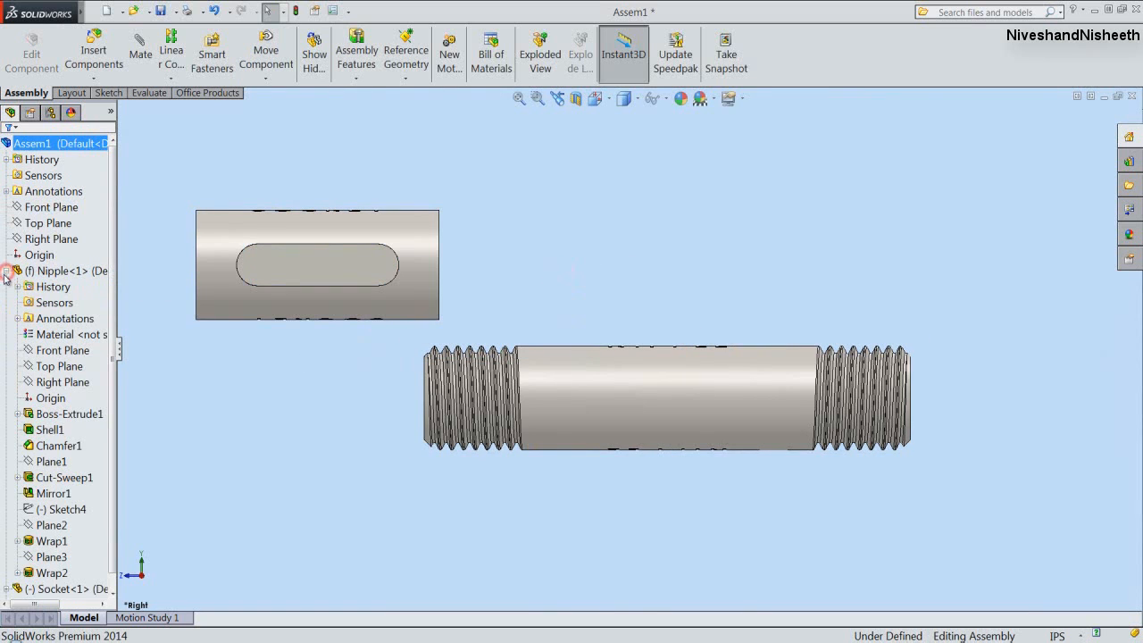
click(37, 351)
click(47, 366)
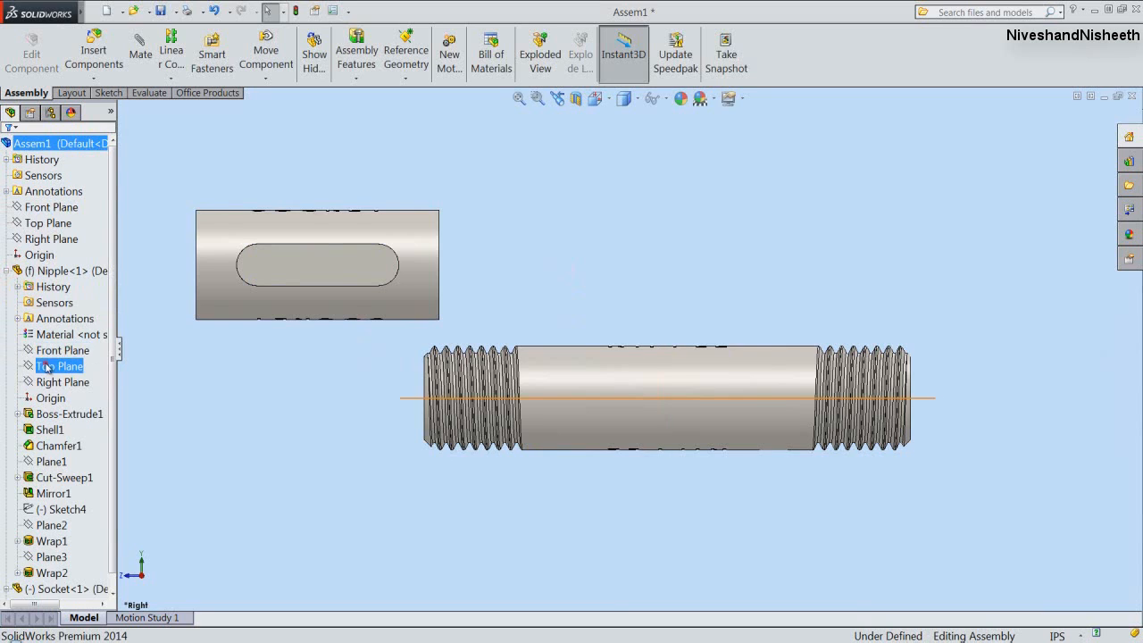
scroll(112, 397, down, 1)
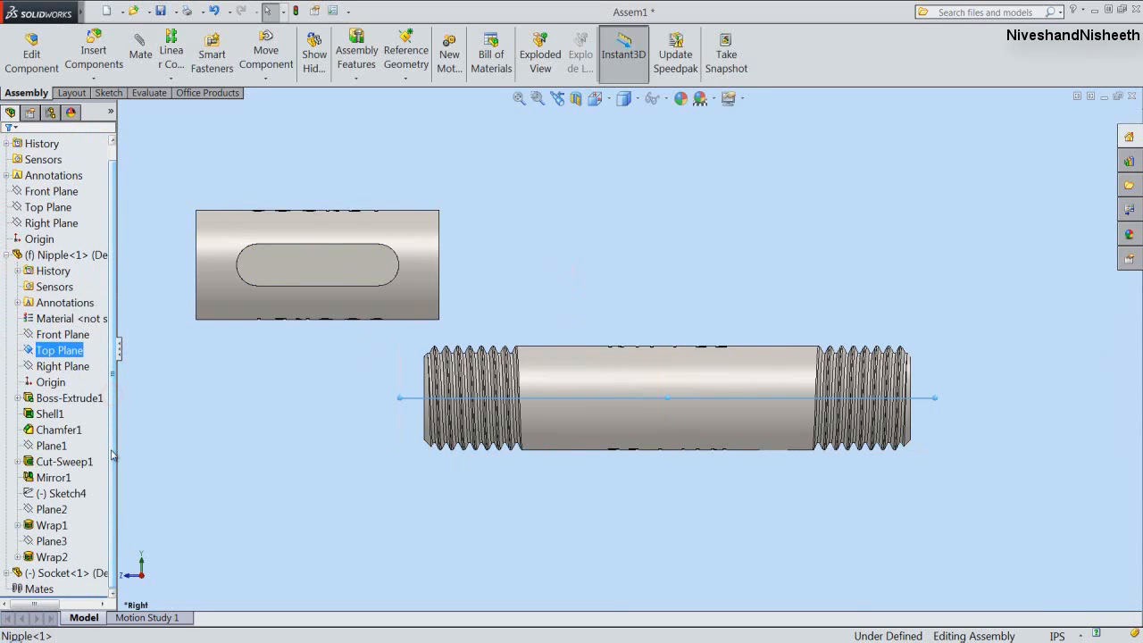
click(8, 575)
click(49, 463)
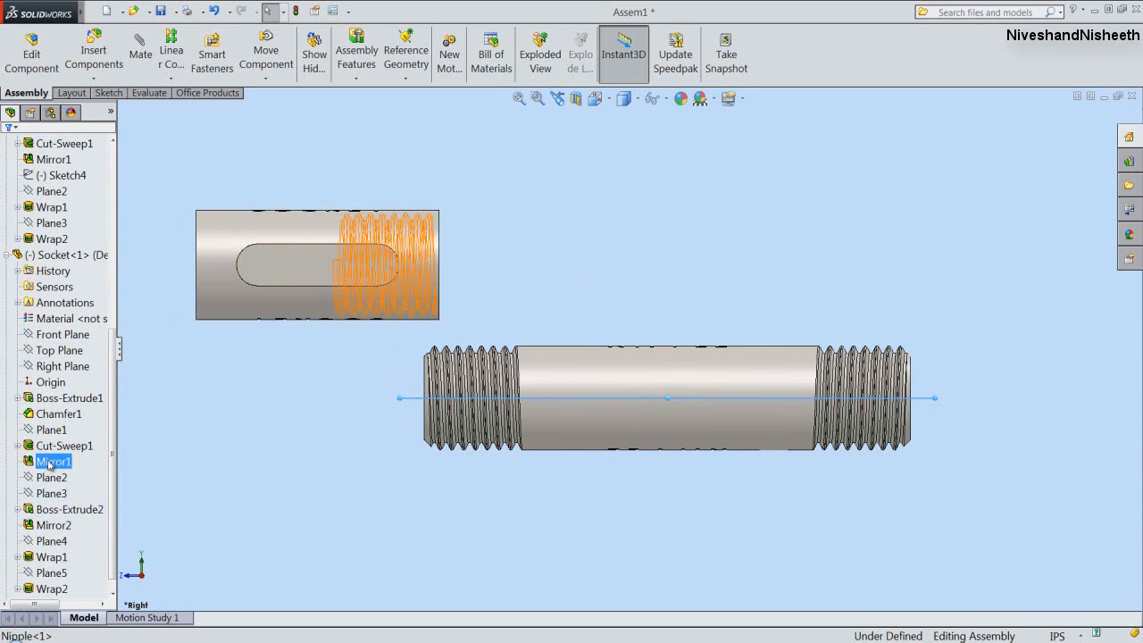
click(61, 366)
click(54, 351)
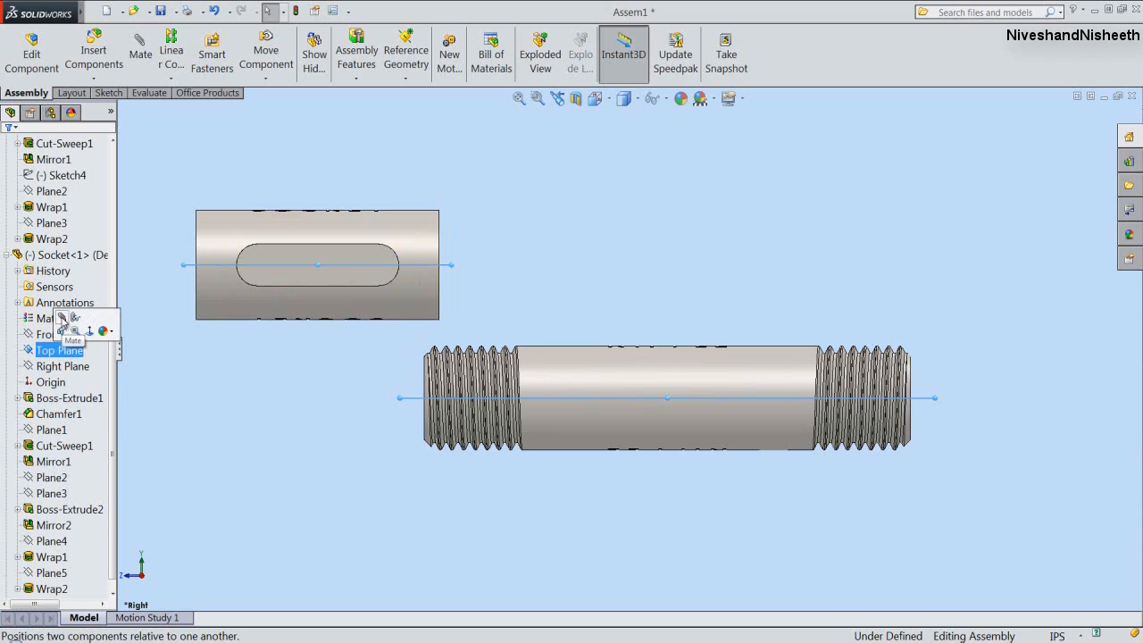
click(62, 318)
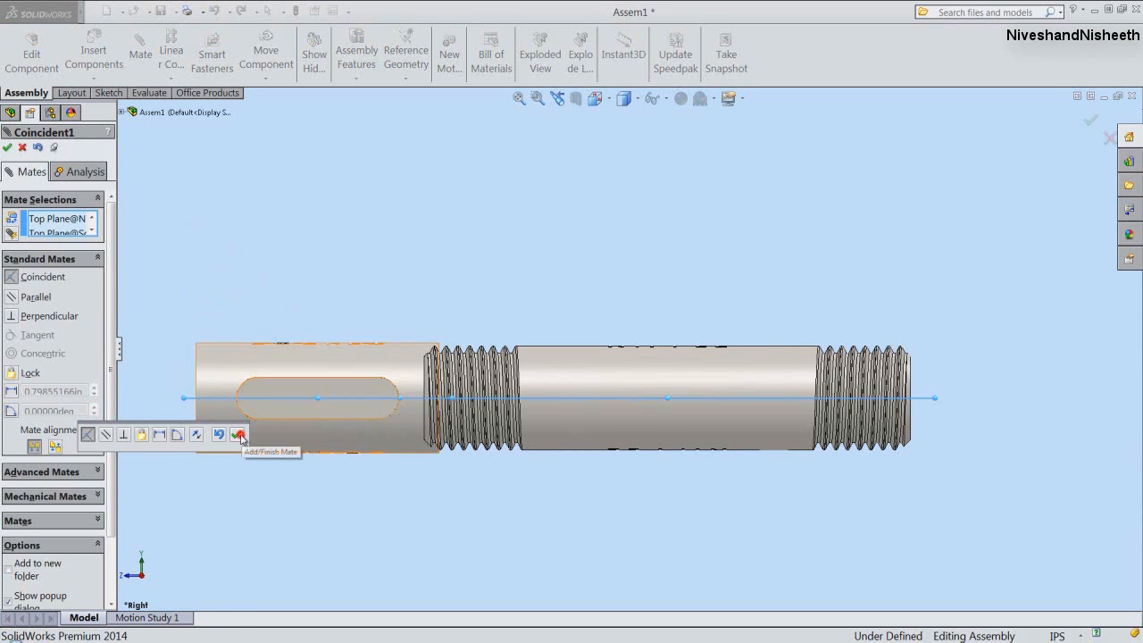
click(238, 435)
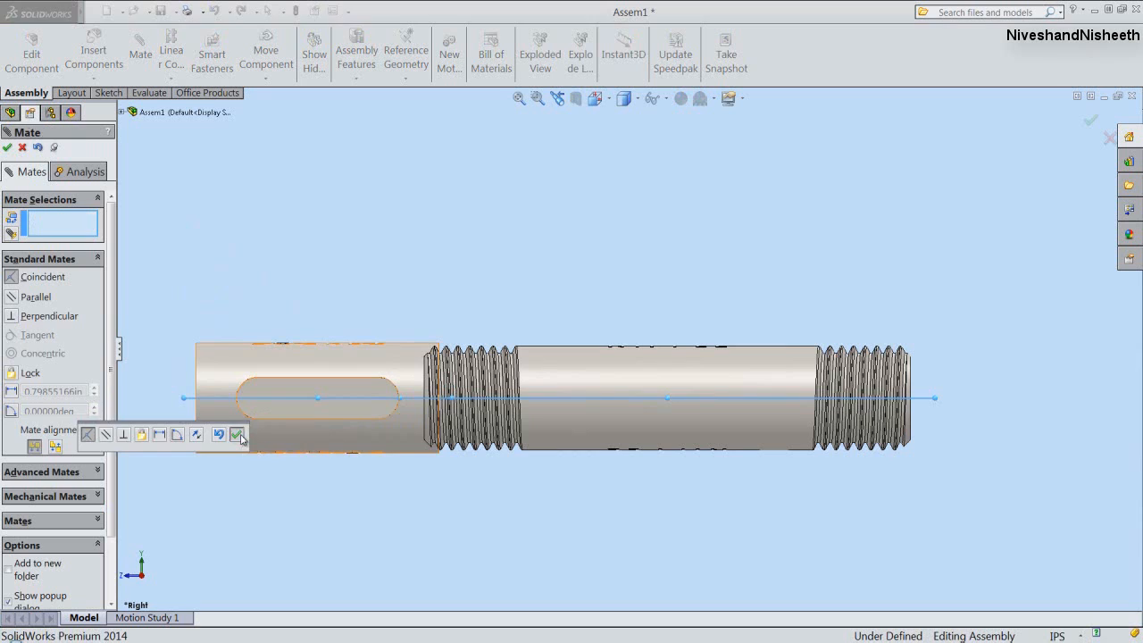
right_click(254, 215)
click(282, 305)
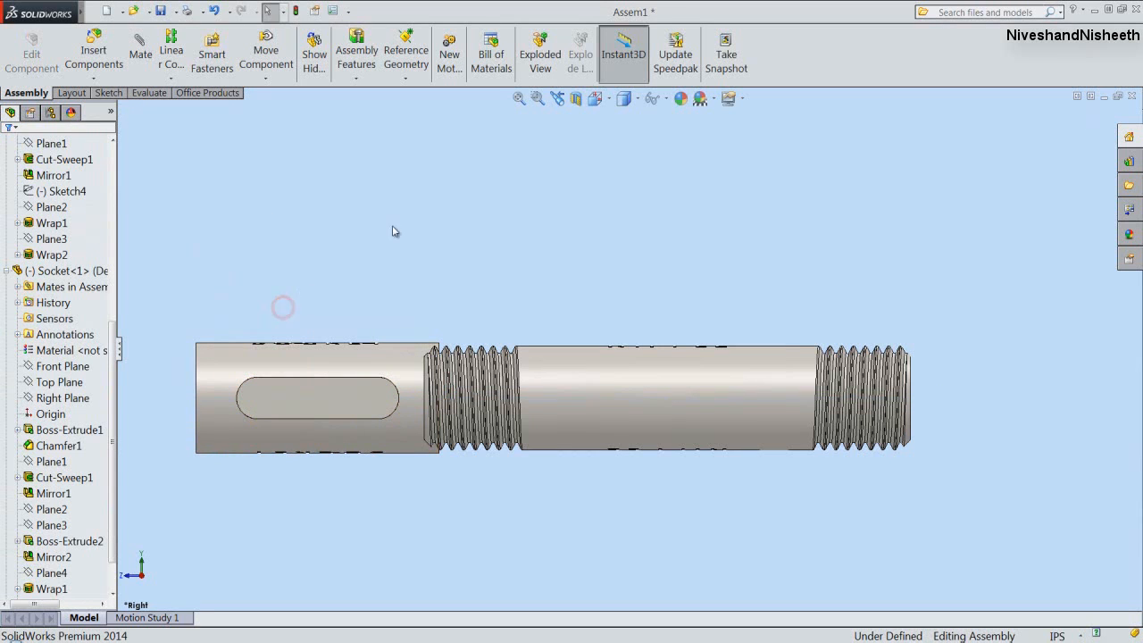
Move the Socket sideways from the Nipple in the isometric view and collapse all items in the feature tree.
click(603, 105)
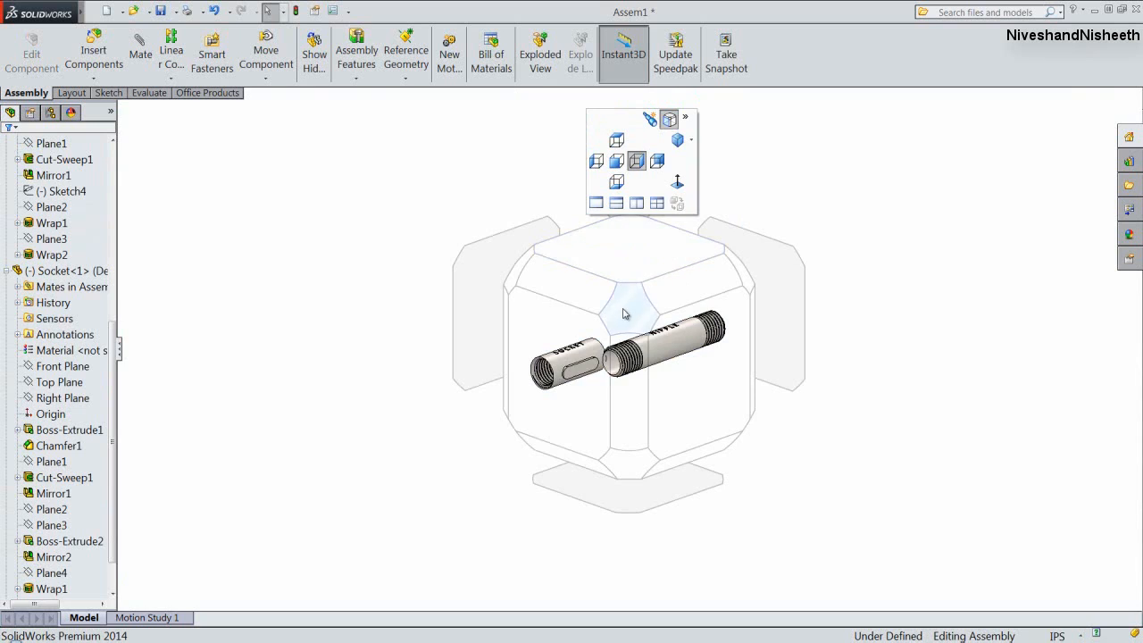
click(624, 310)
drag(530, 378, 546, 268)
click(322, 257)
right_click(91, 227)
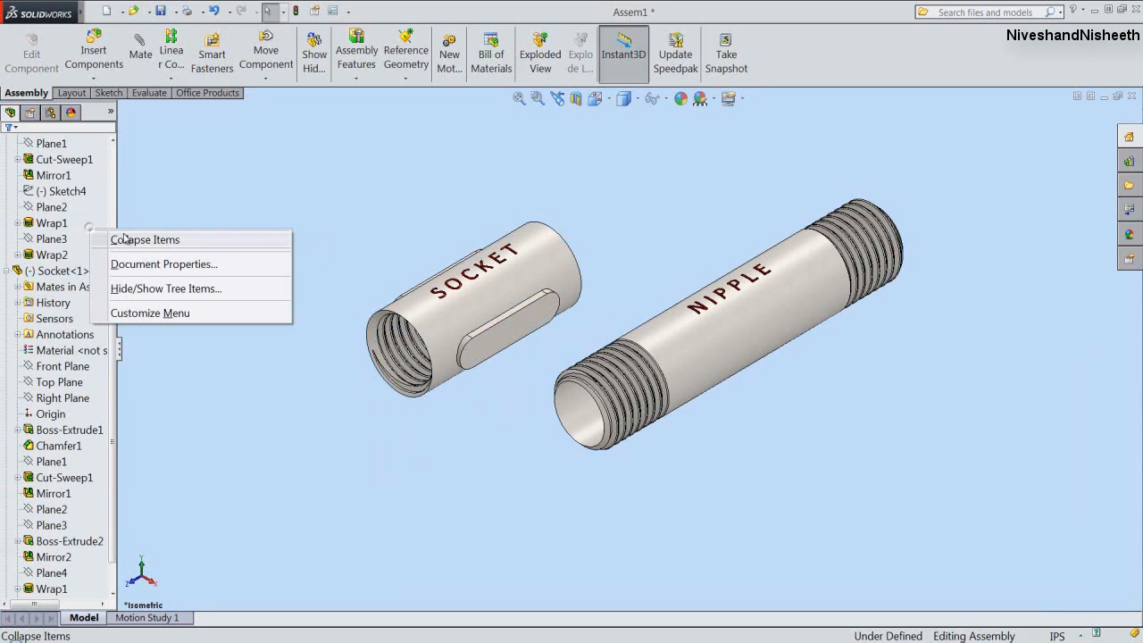
click(120, 235)
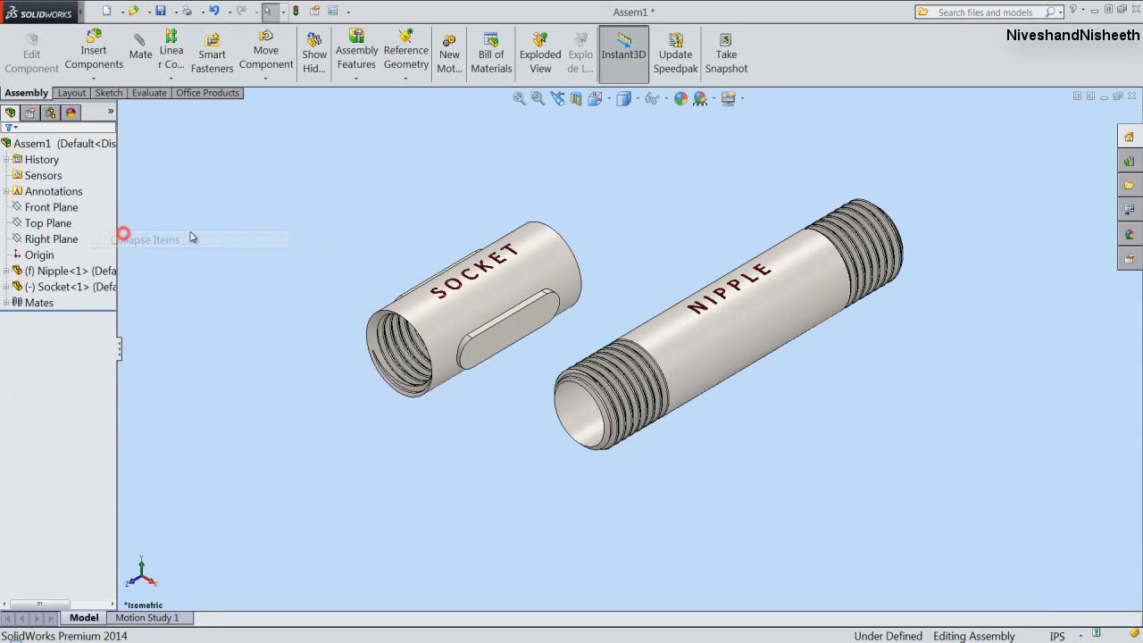
Insert the Elbow part from the Pipe Fittings folder and place it behind the Socket and Nipple.
click(99, 58)
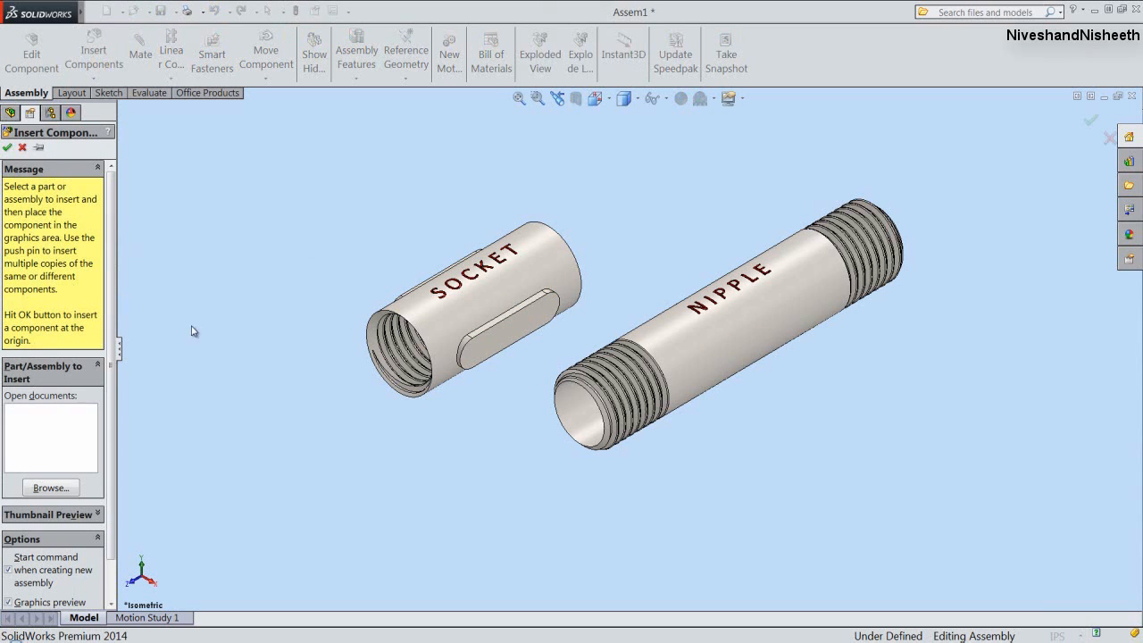
click(70, 489)
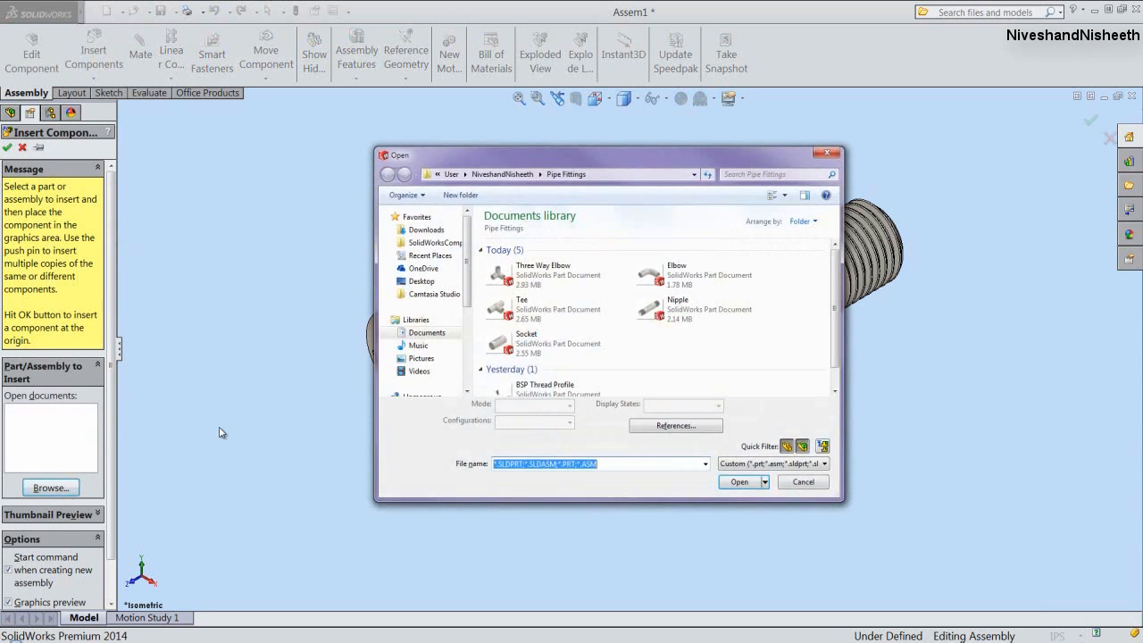
double_click(672, 276)
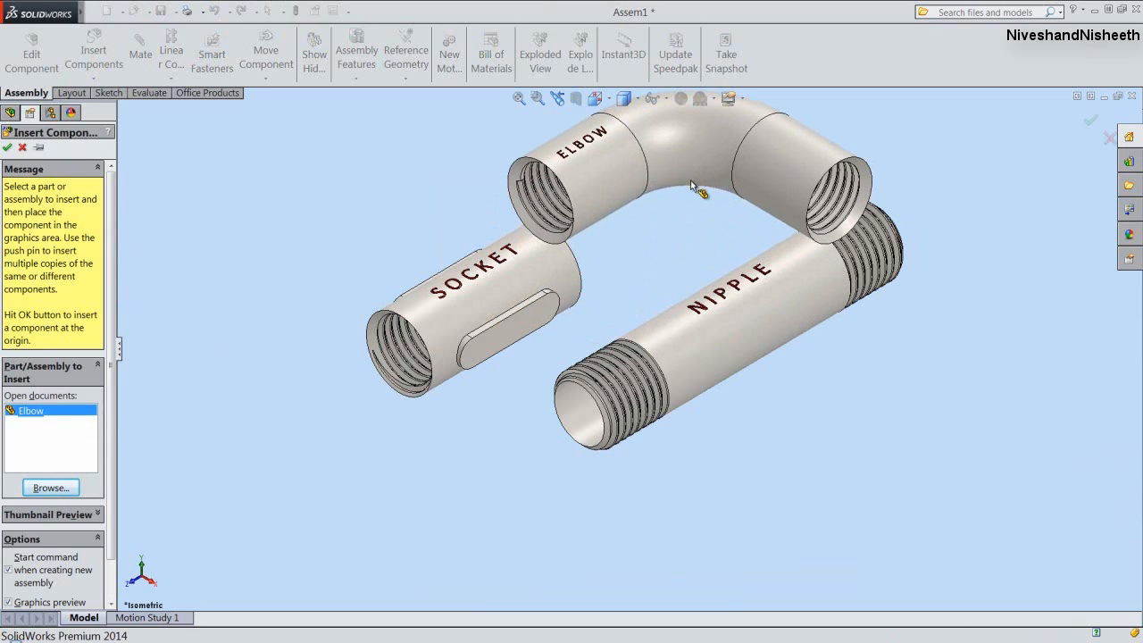
click(689, 180)
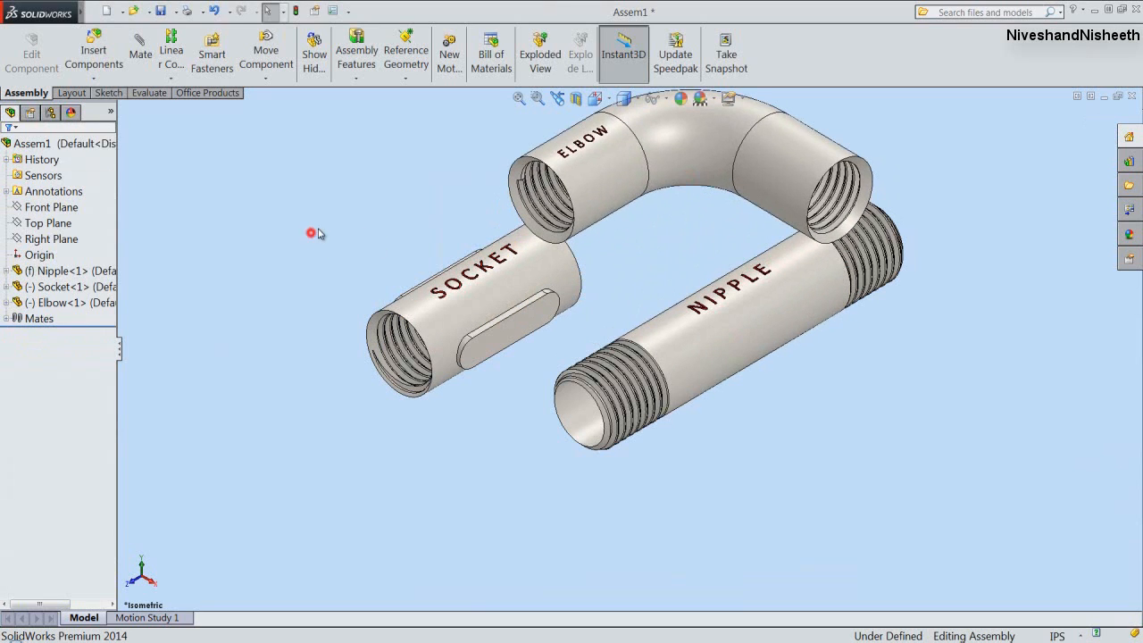
Move the Elbow up and clear of the Socket and Nipple and switch to the right view.
click(519, 98)
drag(649, 234, 640, 173)
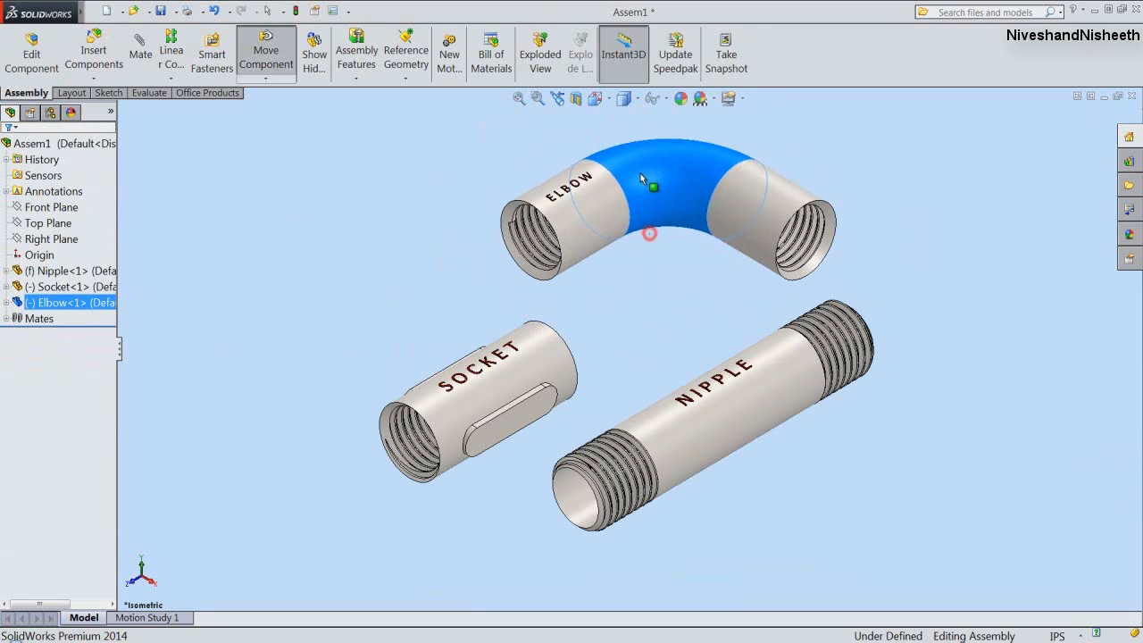
click(437, 173)
click(595, 98)
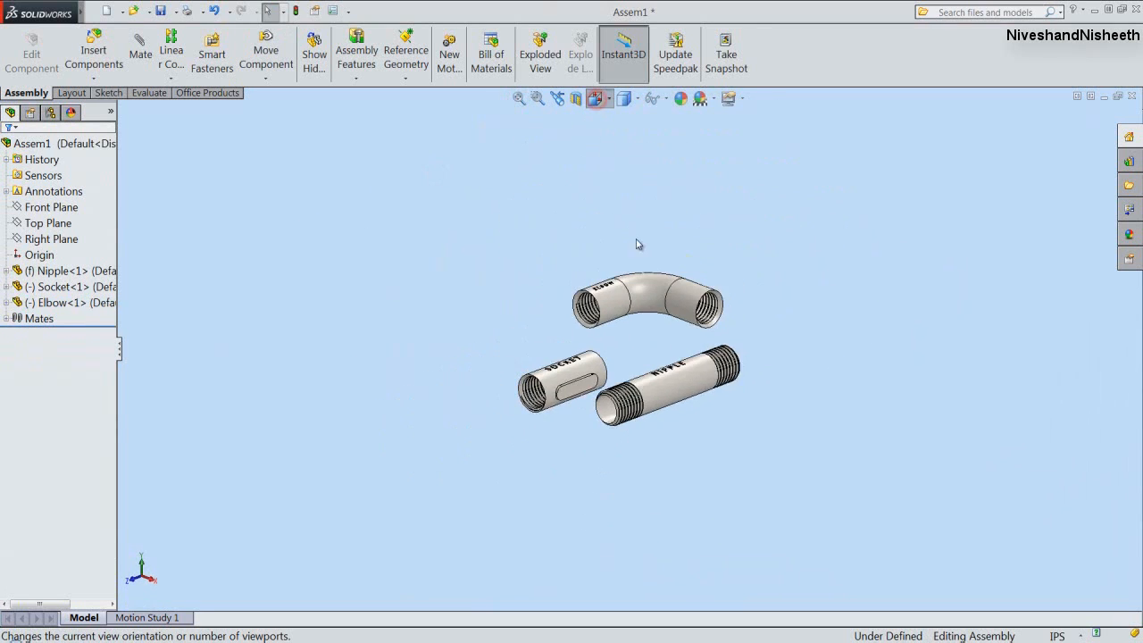
click(684, 332)
click(477, 271)
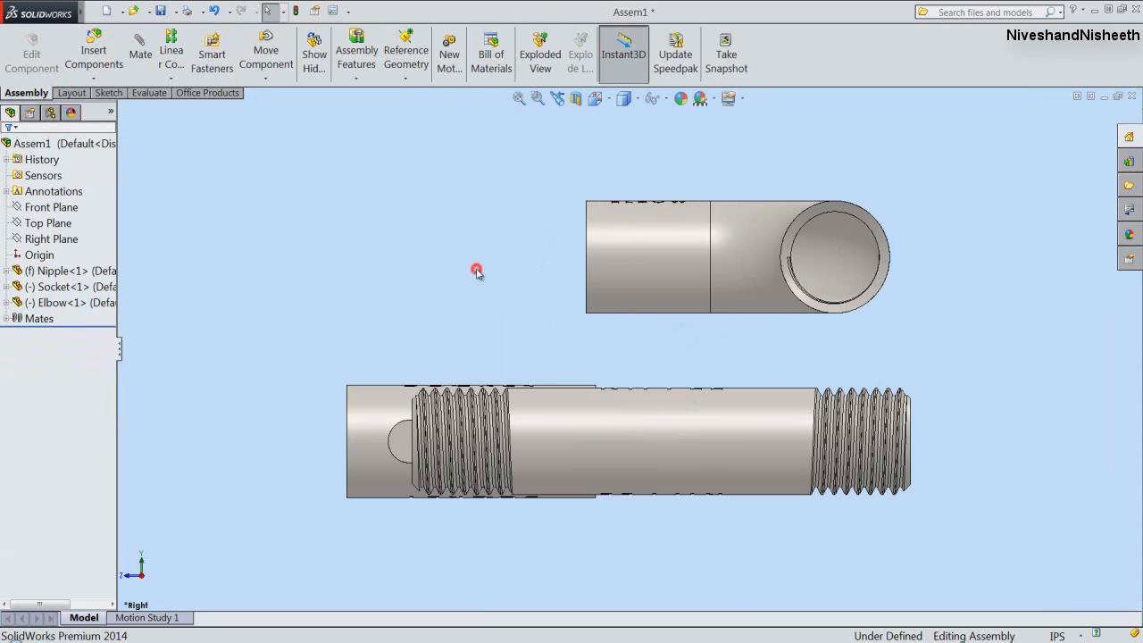
Add a coincident mate between the Top Plane of the Elbow and the Top Plane of the assembly.
click(6, 302)
click(56, 414)
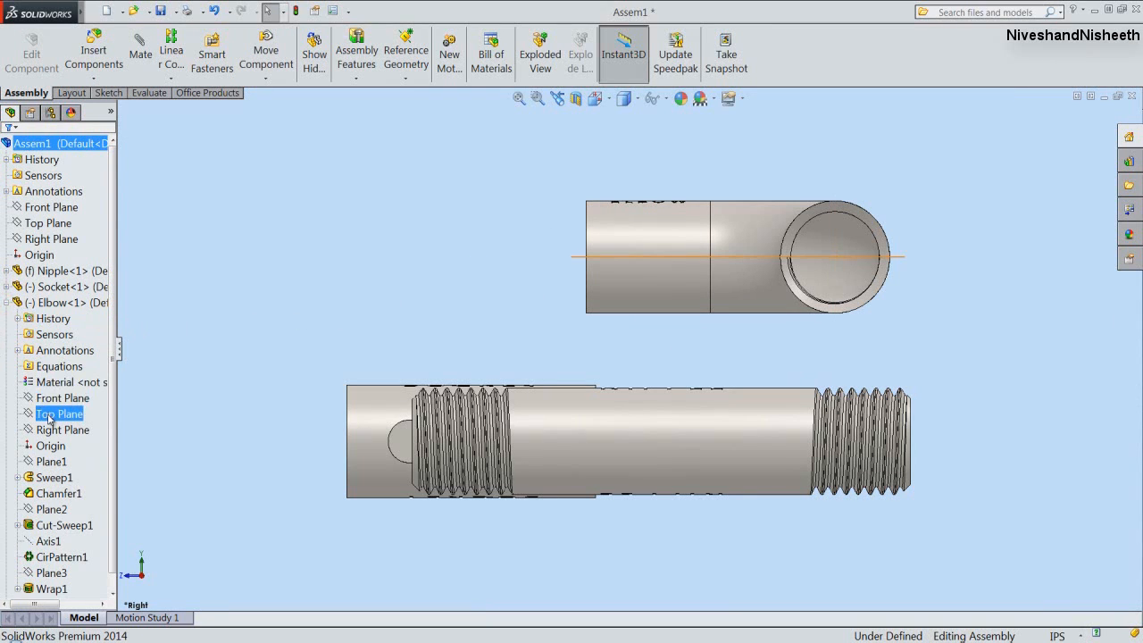
ctrl+click(54, 223)
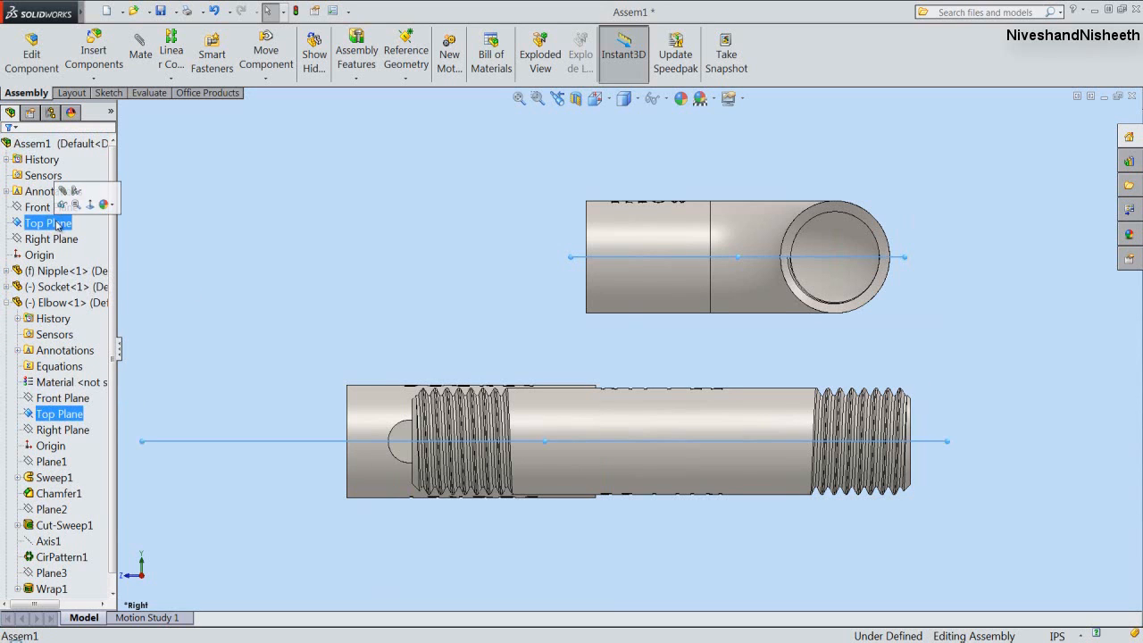
click(65, 189)
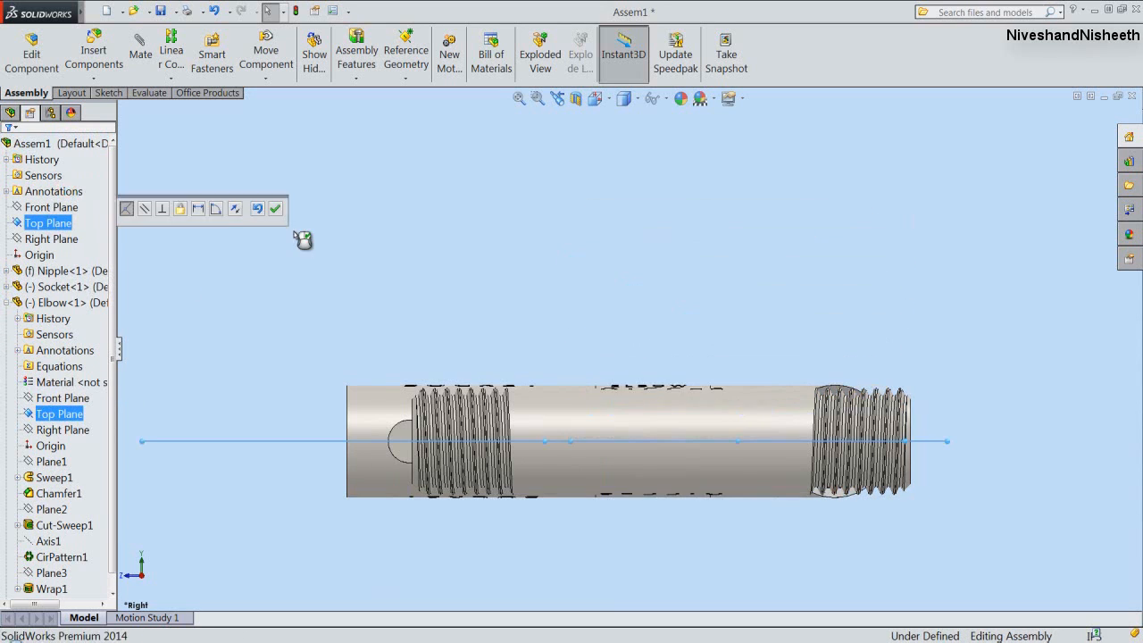
click(276, 210)
right_click(276, 209)
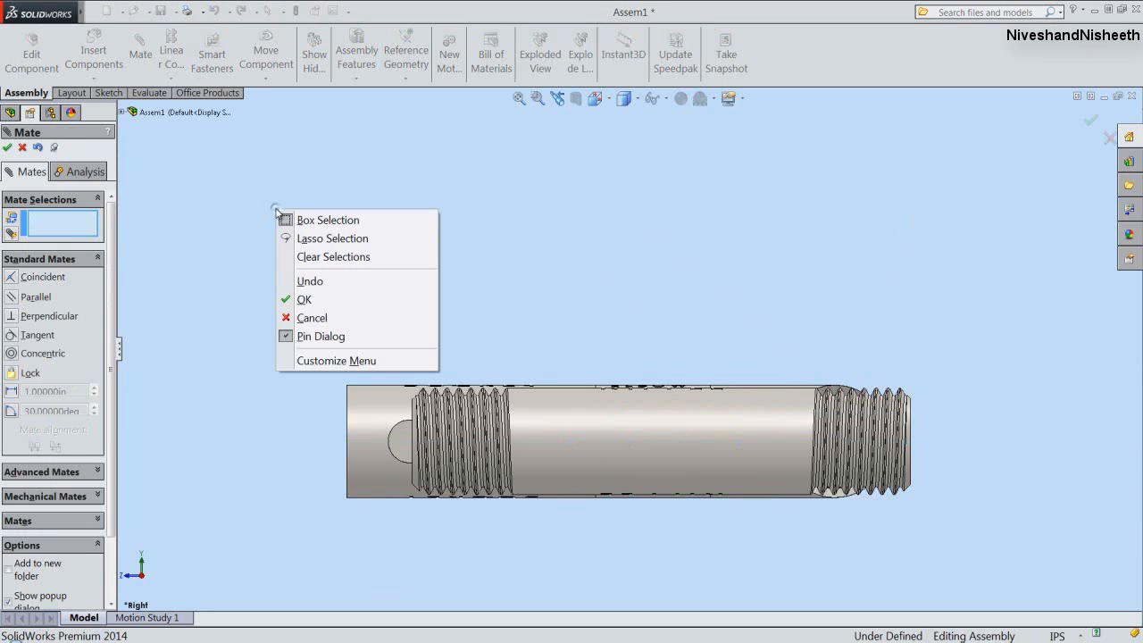
click(303, 299)
Move the Elbow back from the Socket and Nipple in the isometric view and collapse all items in the feature tree.
click(606, 101)
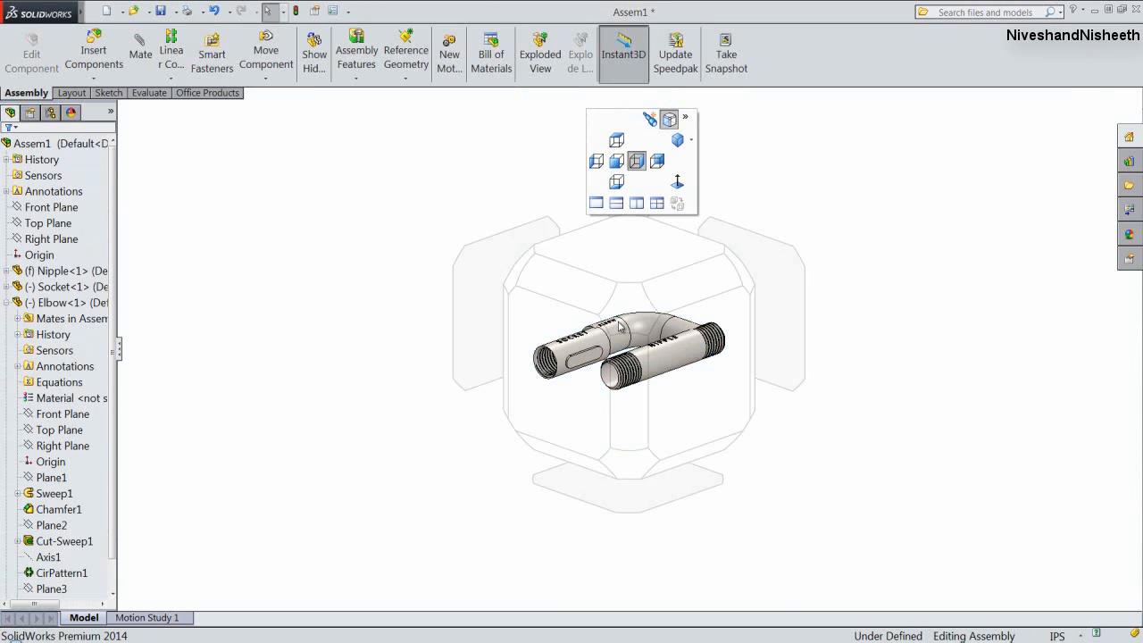
click(619, 326)
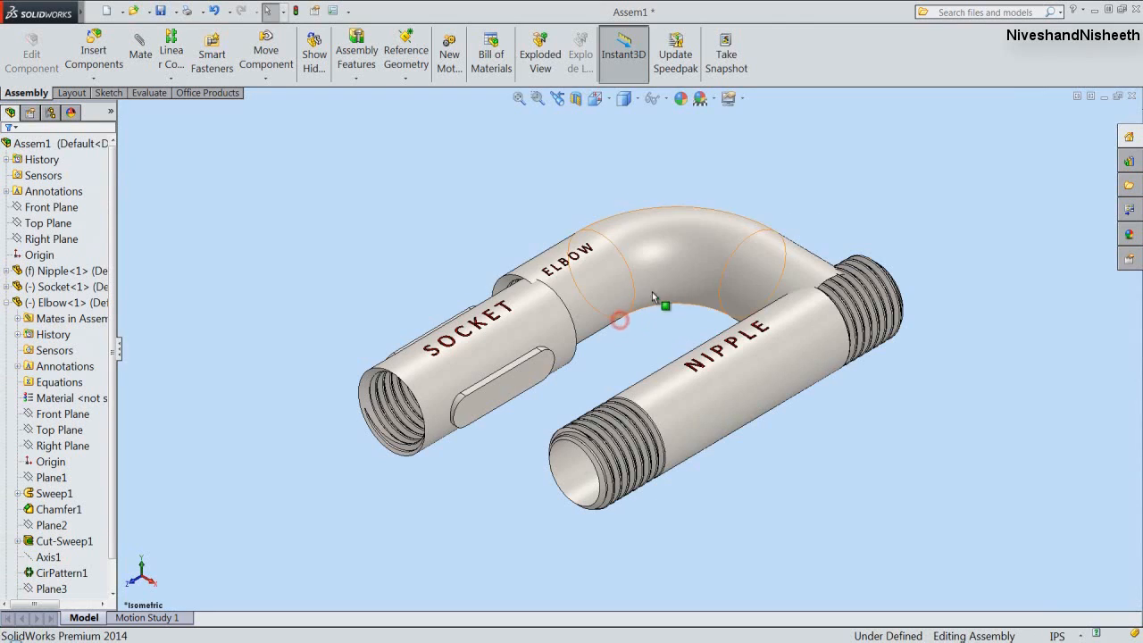
drag(651, 291, 618, 169)
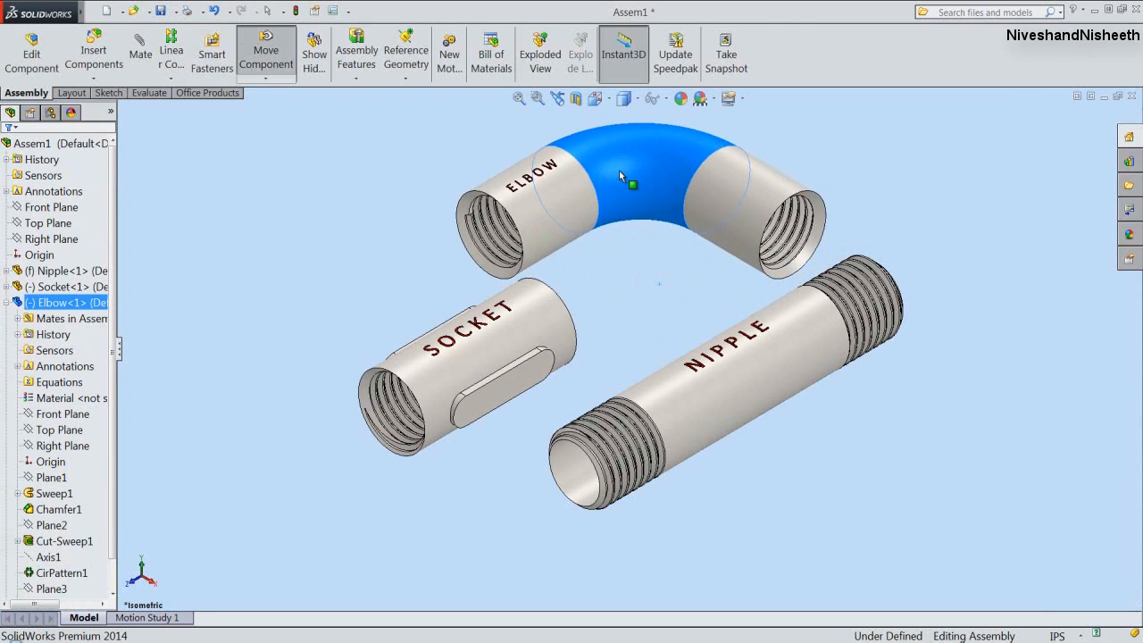
click(584, 298)
right_click(98, 224)
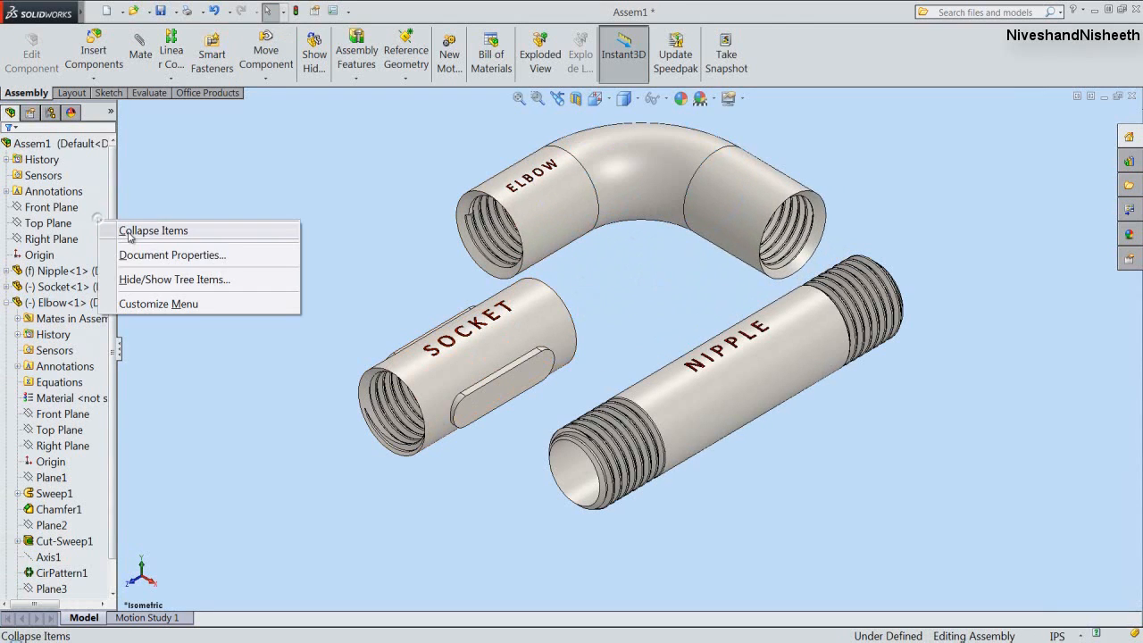
click(125, 231)
Rebuild the assembly and save it as Pipe Fittings in the Pipe Fittings folder.
click(164, 12)
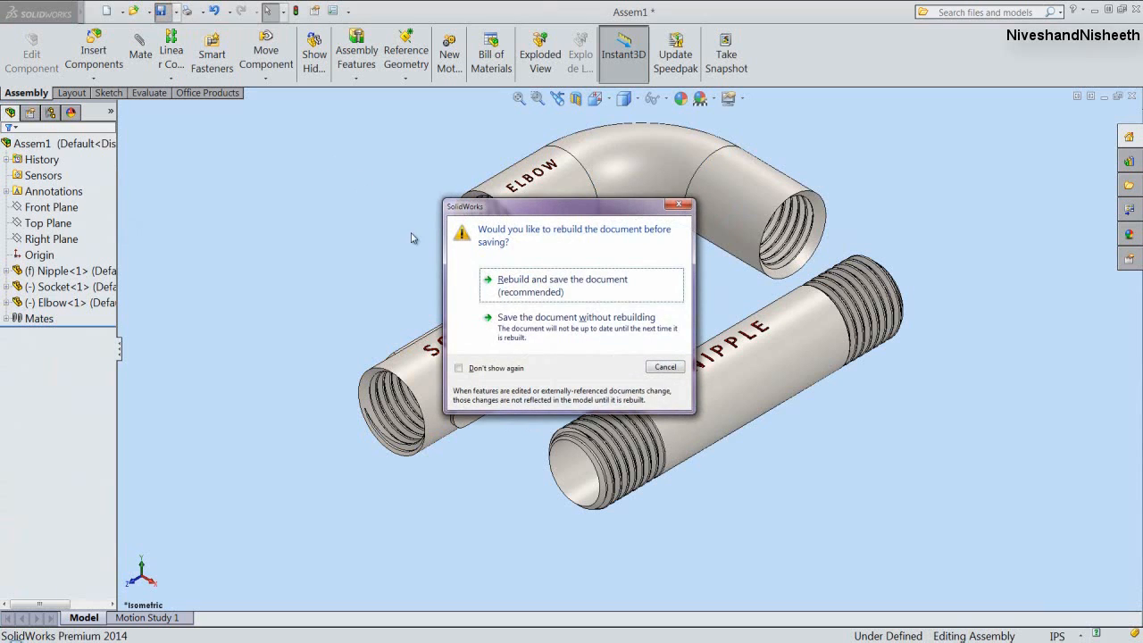
click(578, 292)
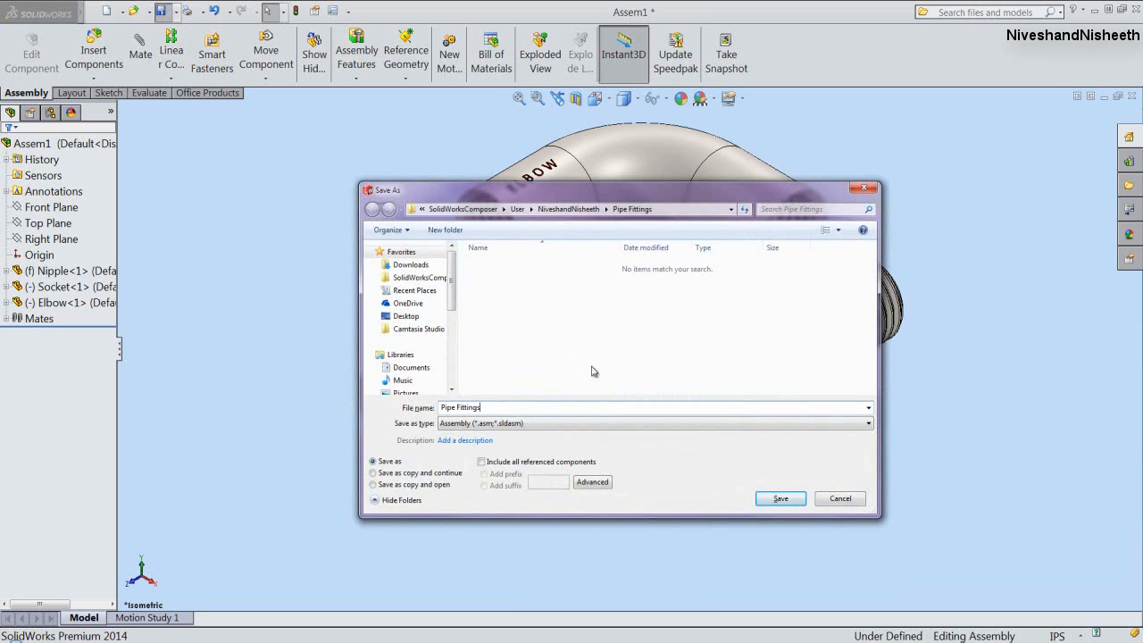
click(773, 499)
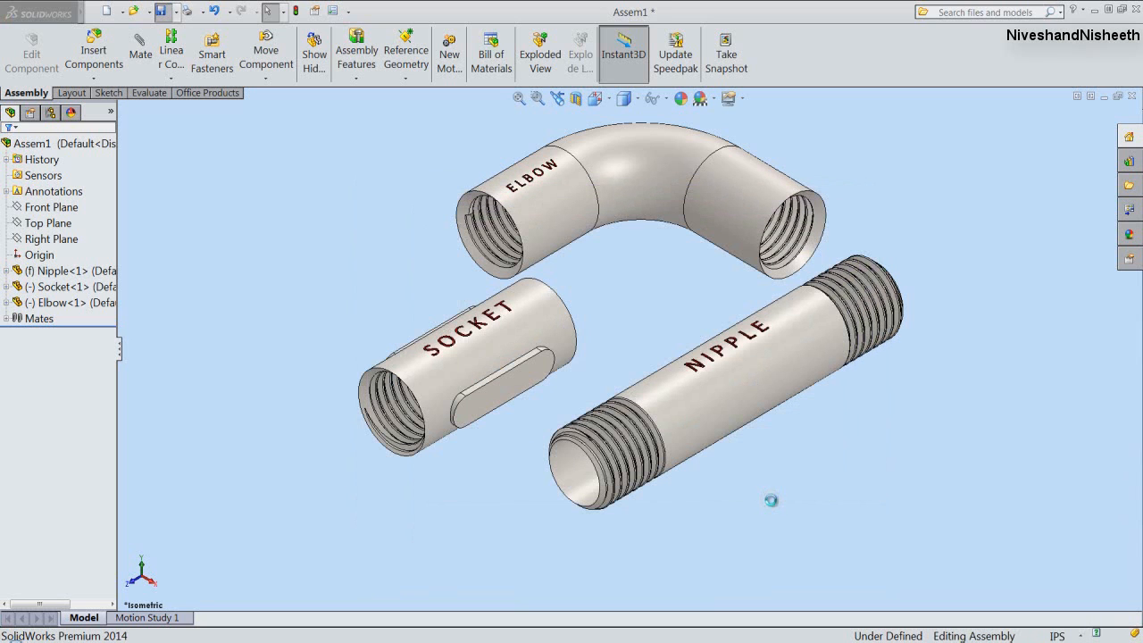
click(772, 503)
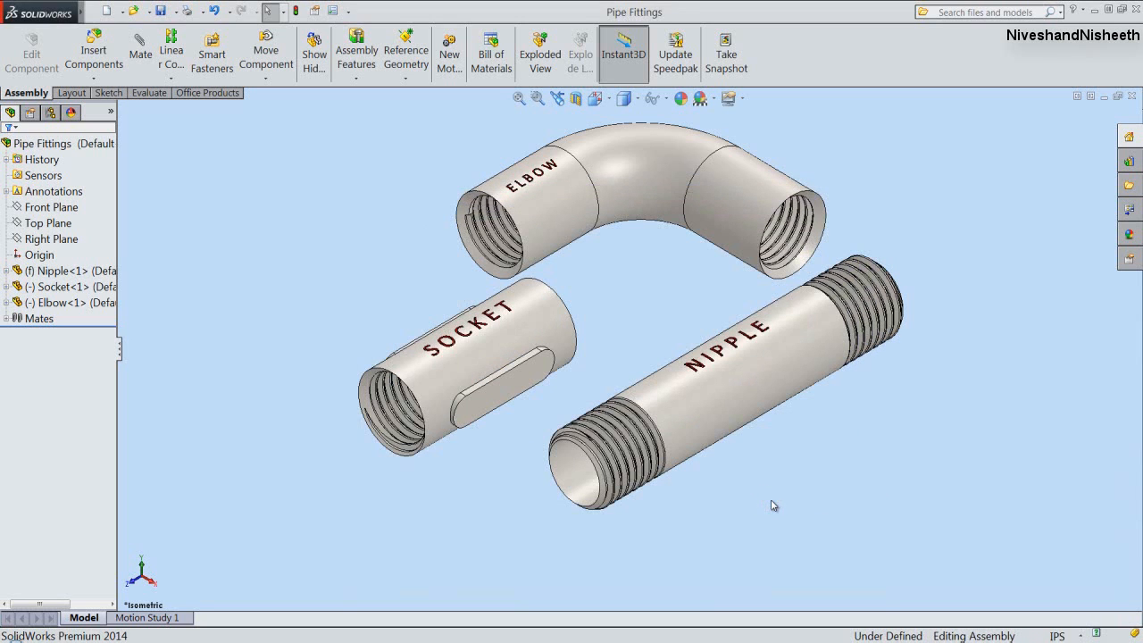
Insert the Tee part from the Pipe Fittings folder and place it beside the Nipple, opposite the Socket.
click(94, 56)
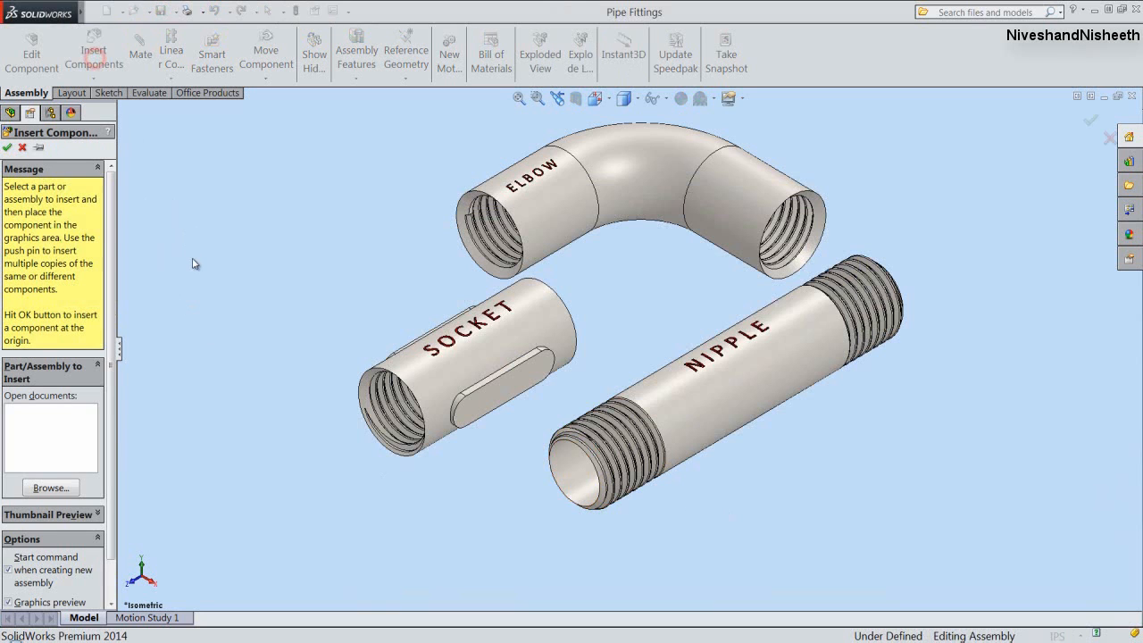
click(67, 489)
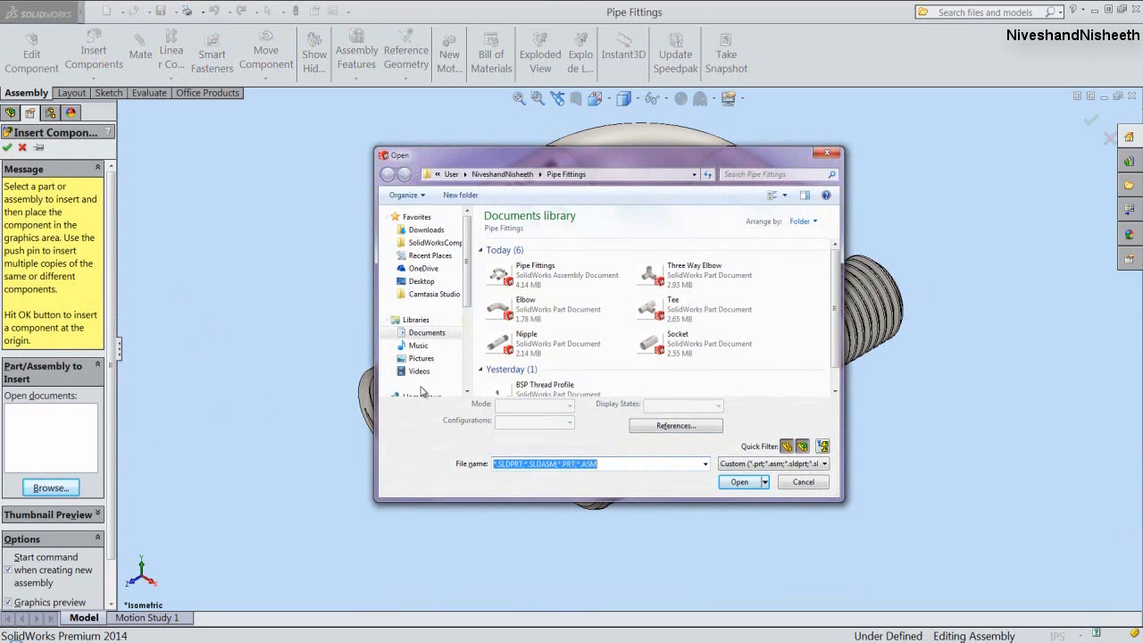
double_click(648, 306)
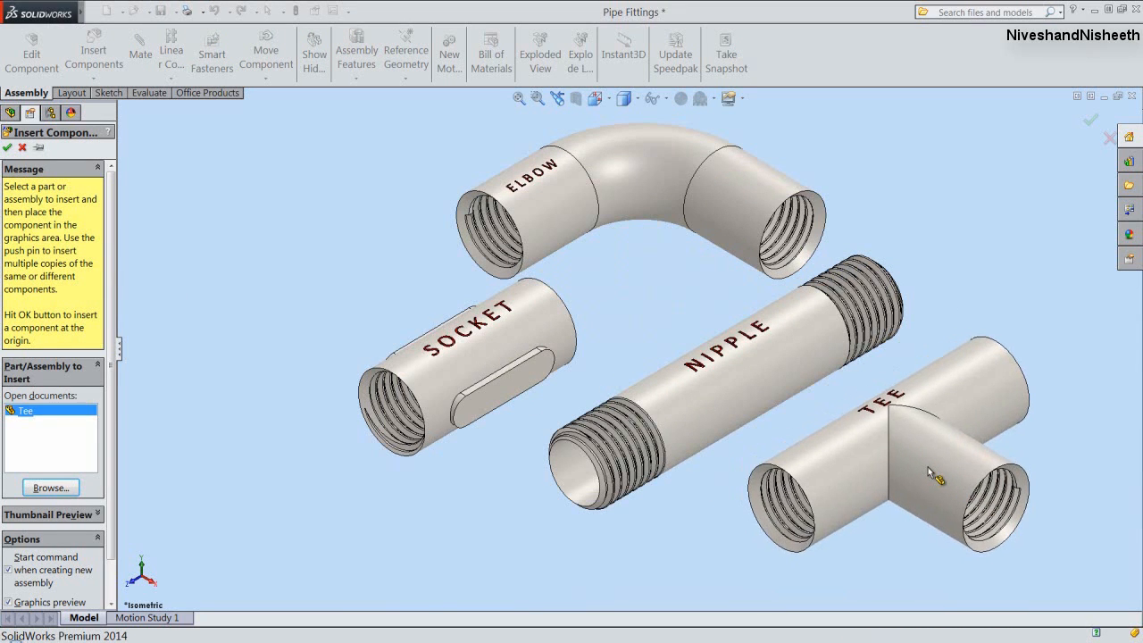
click(928, 467)
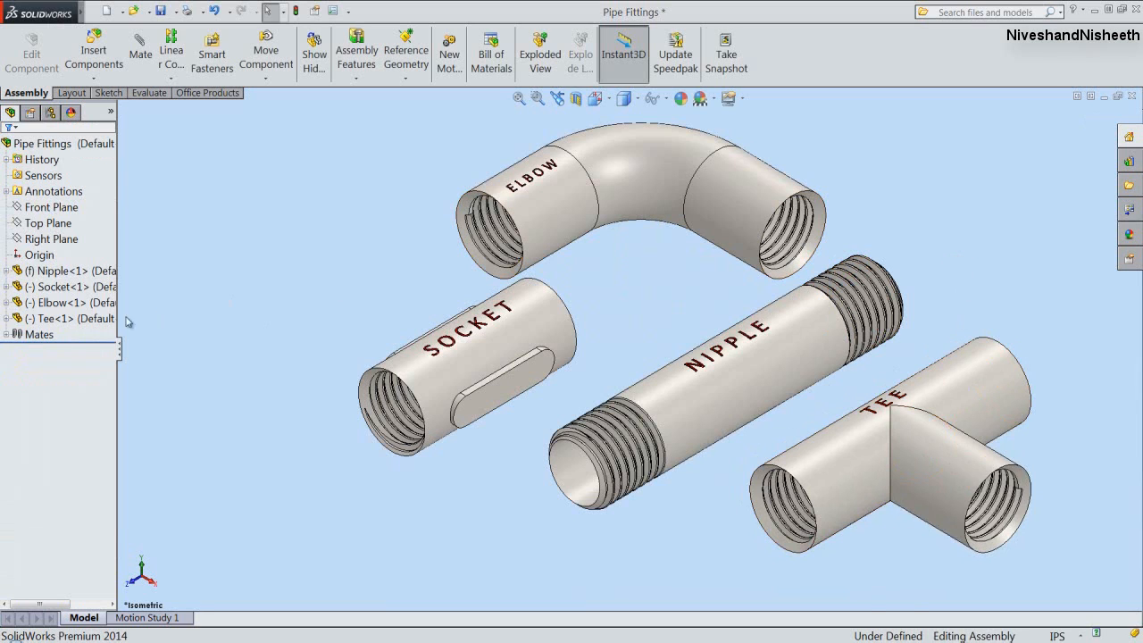
Add a coincident mate between the Top Planes of the Tee and the assembly, and collapse all items in the feature tree.
click(6, 319)
click(53, 318)
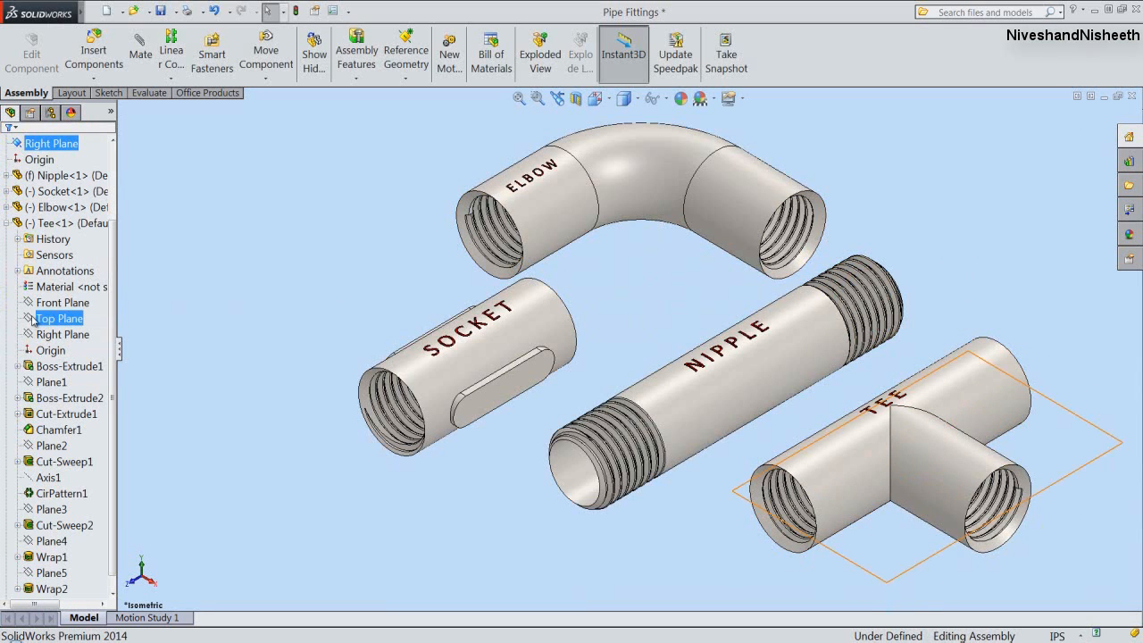
click(32, 319)
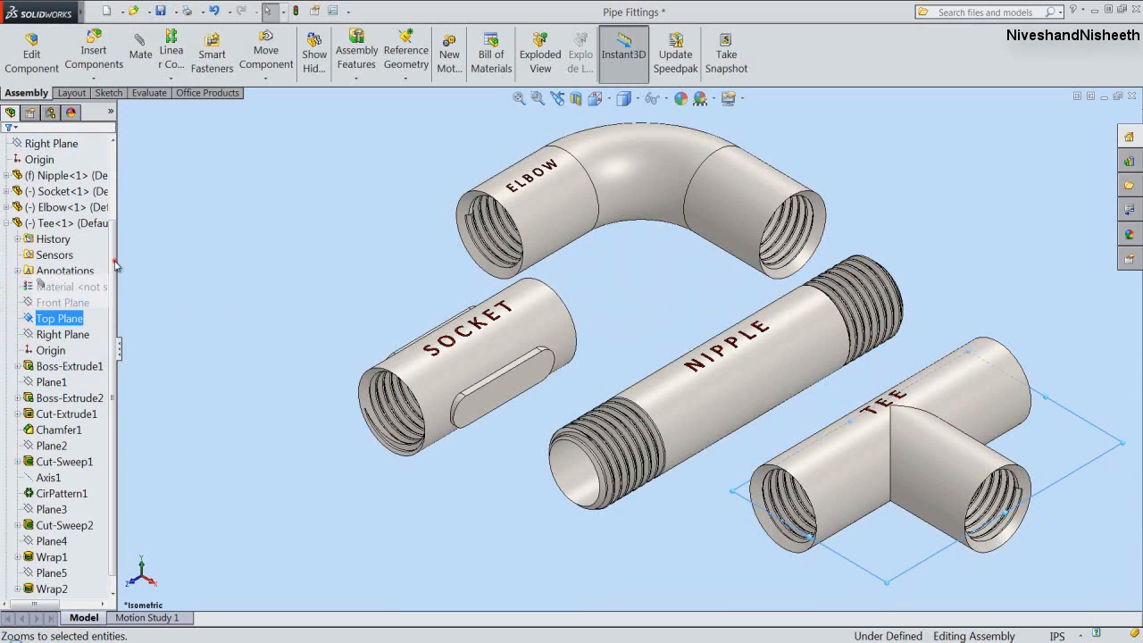
scroll(113, 247, up, 2)
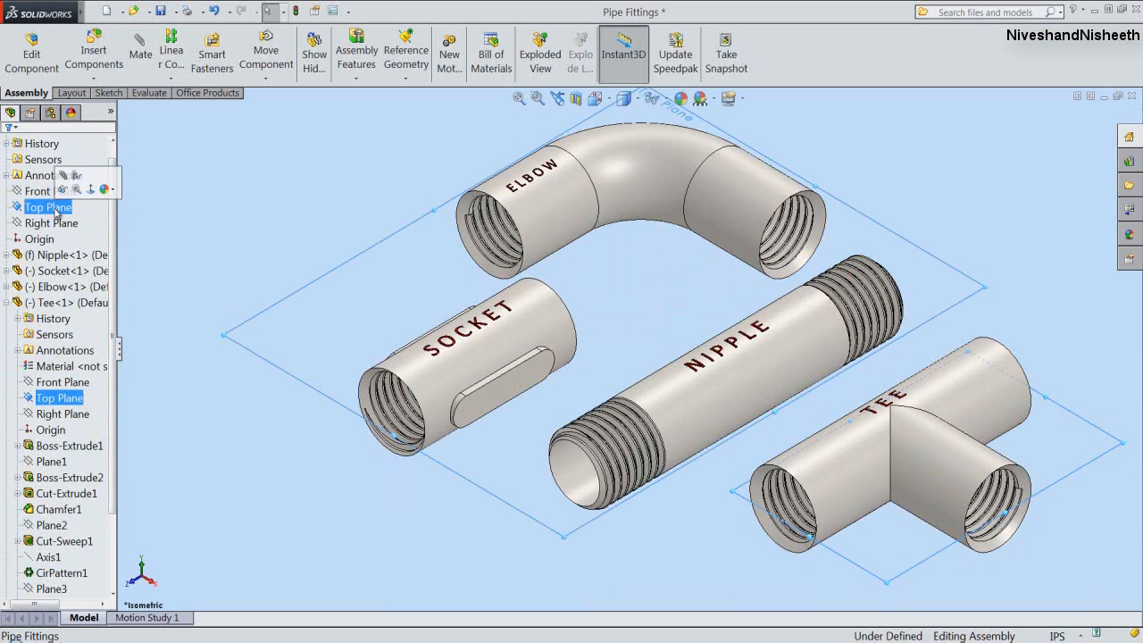
click(62, 175)
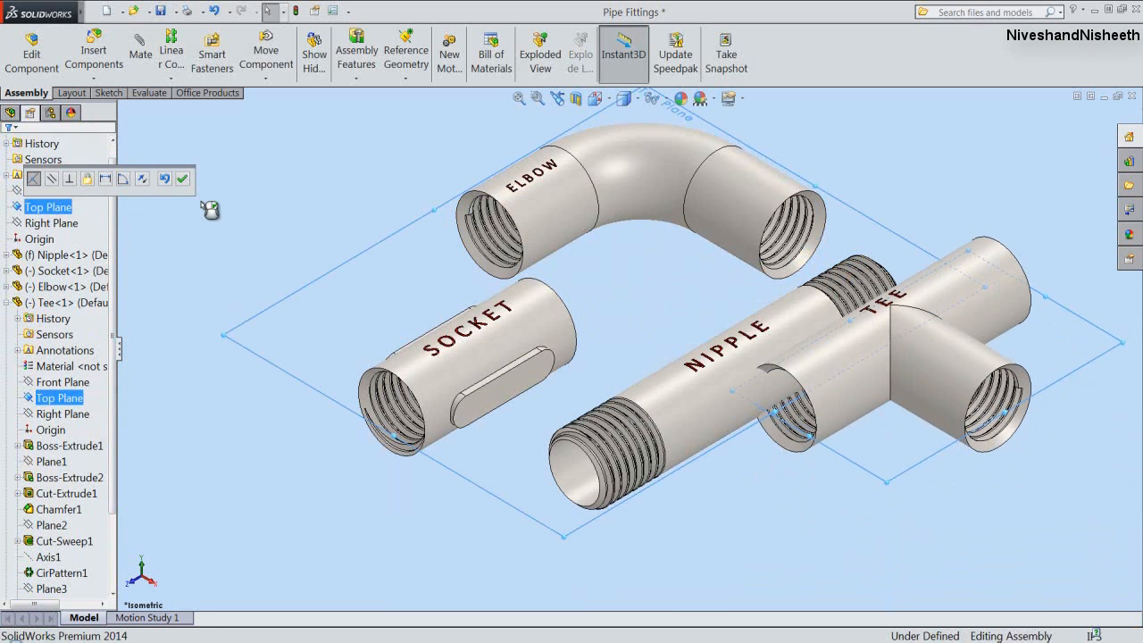
click(182, 180)
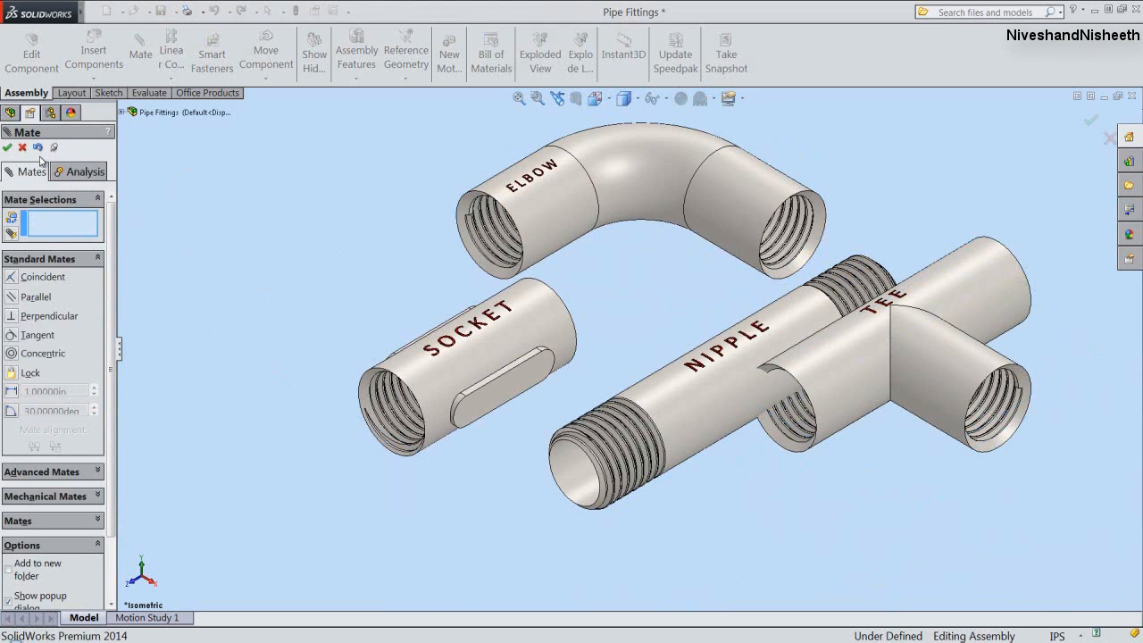
click(8, 147)
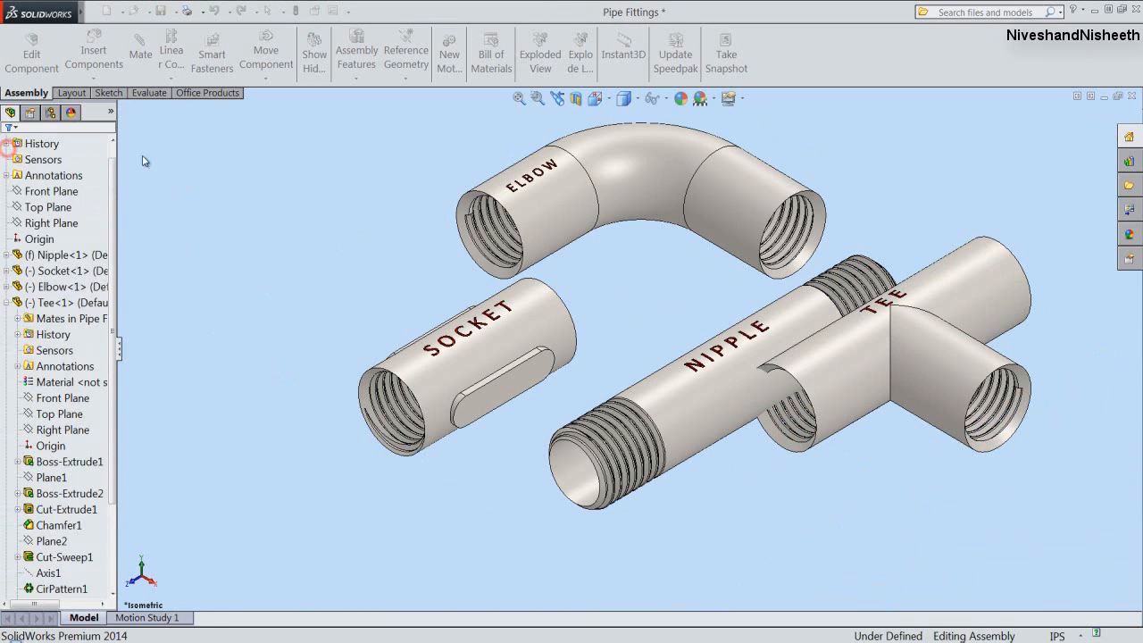
right_click(85, 177)
click(100, 182)
Move the Tee clear of the Nipple, and rebuild and save the assembly.
click(517, 99)
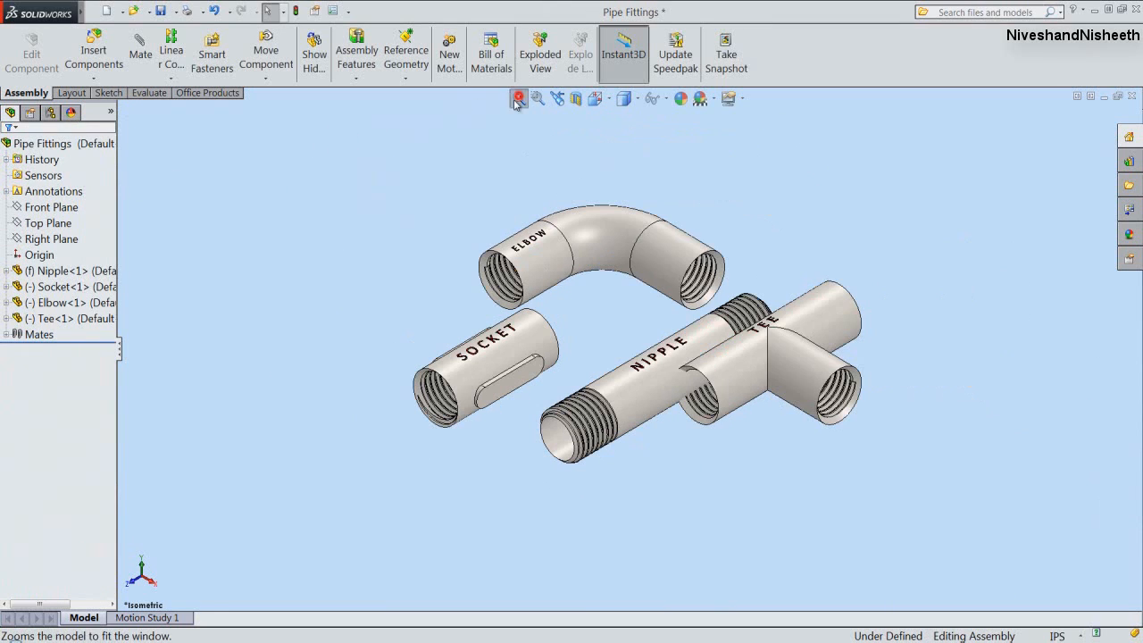
drag(791, 384, 835, 408)
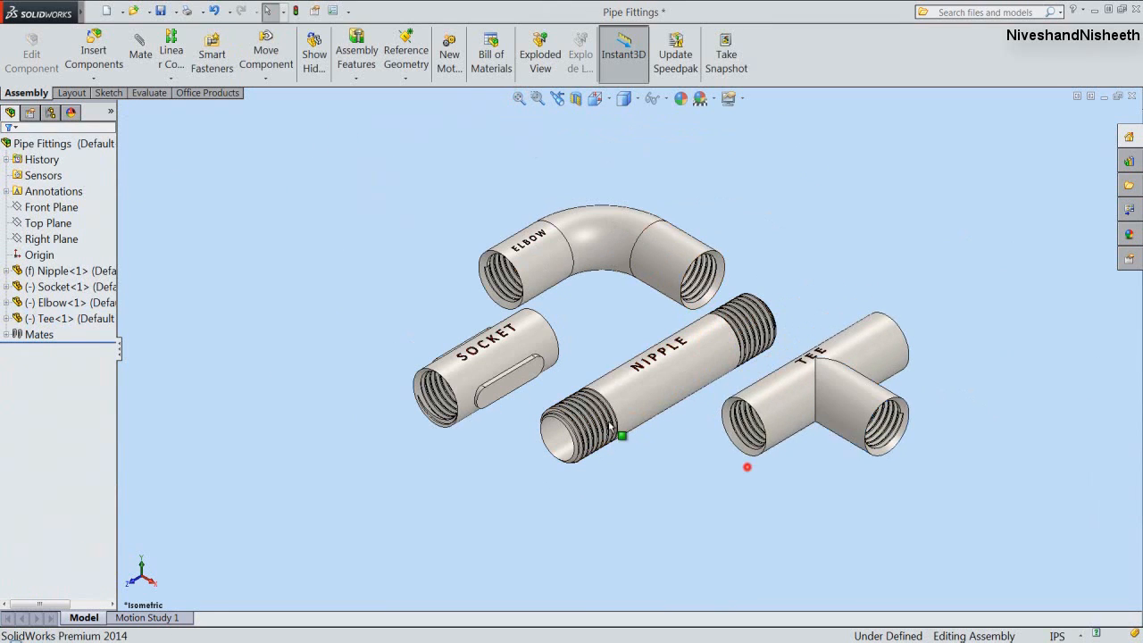
click(162, 12)
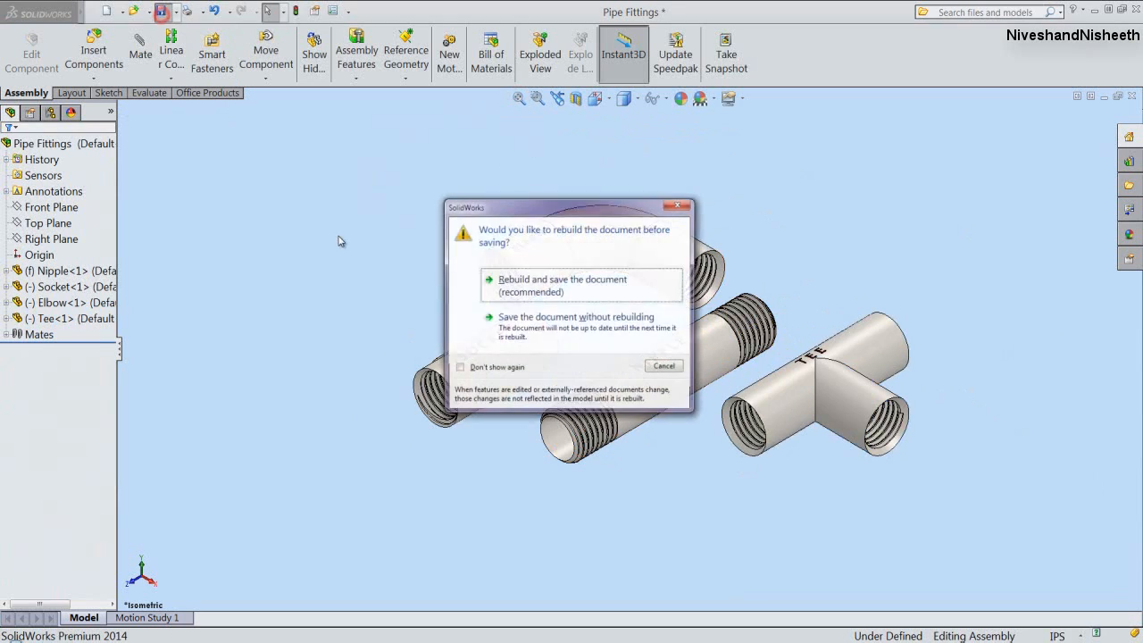
click(490, 284)
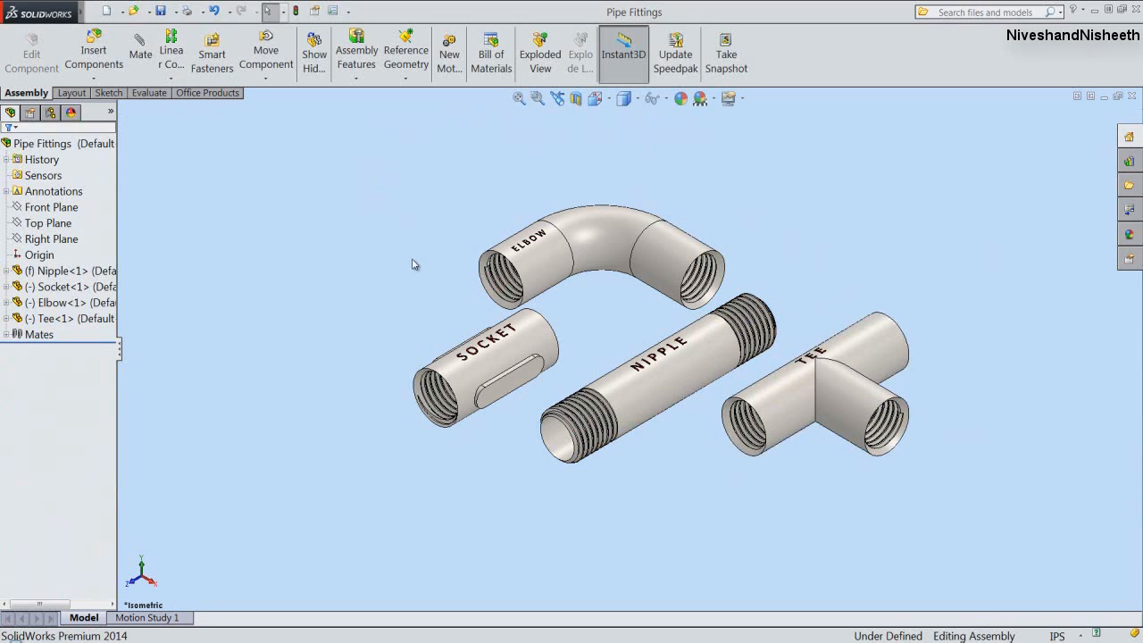
Insert the Three Way Elbow part from the Pipe Fittings folder and place it behind the Tee.
click(89, 56)
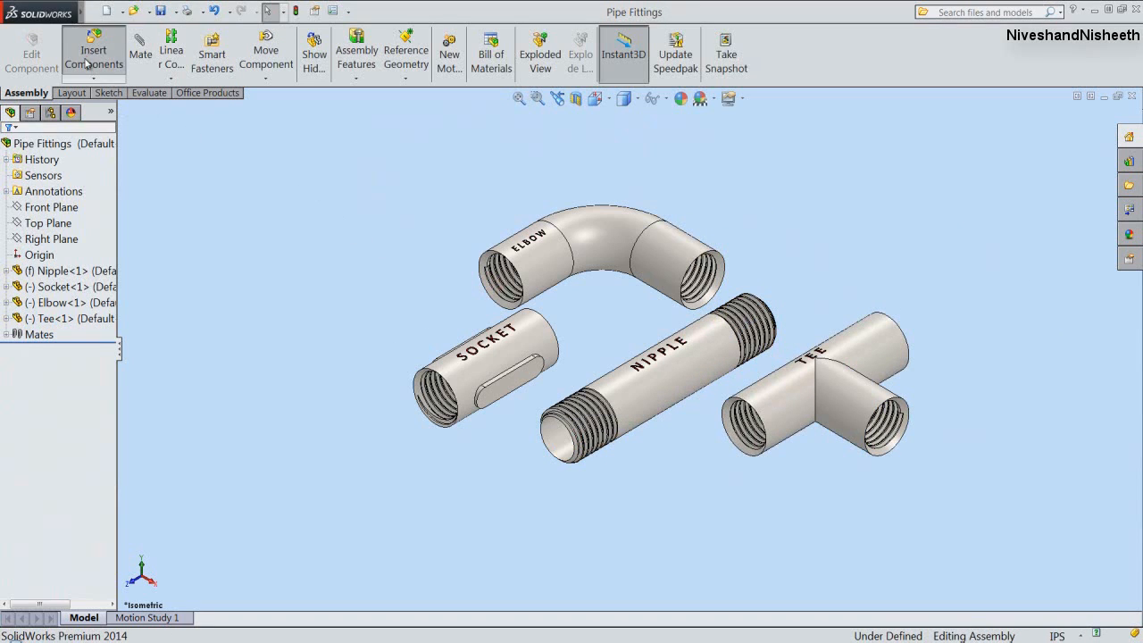
click(50, 488)
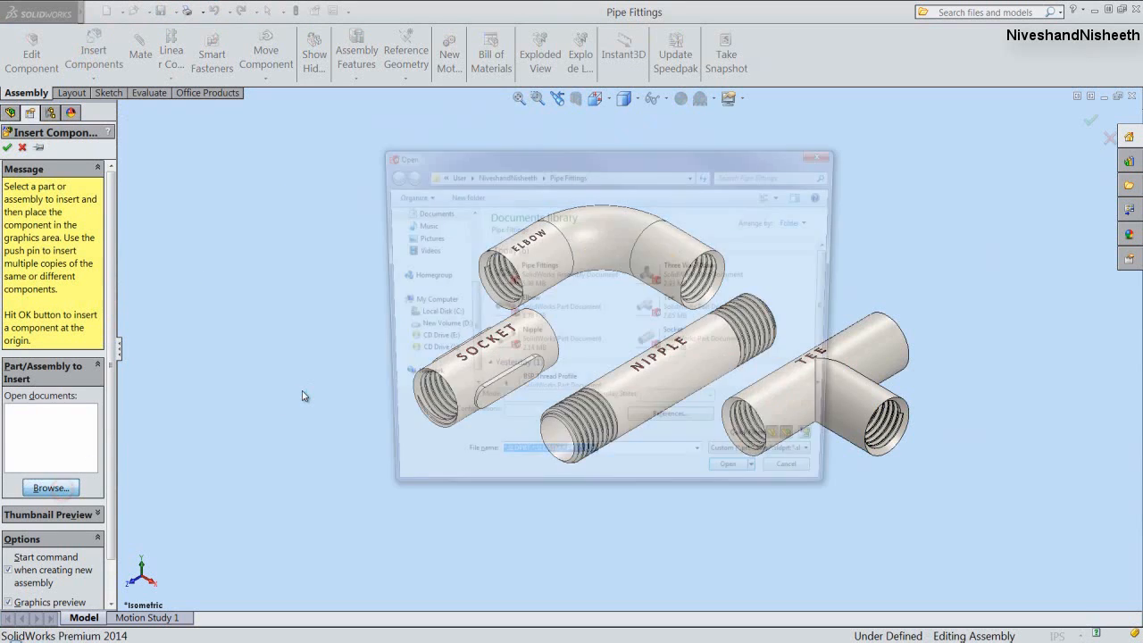
double_click(683, 275)
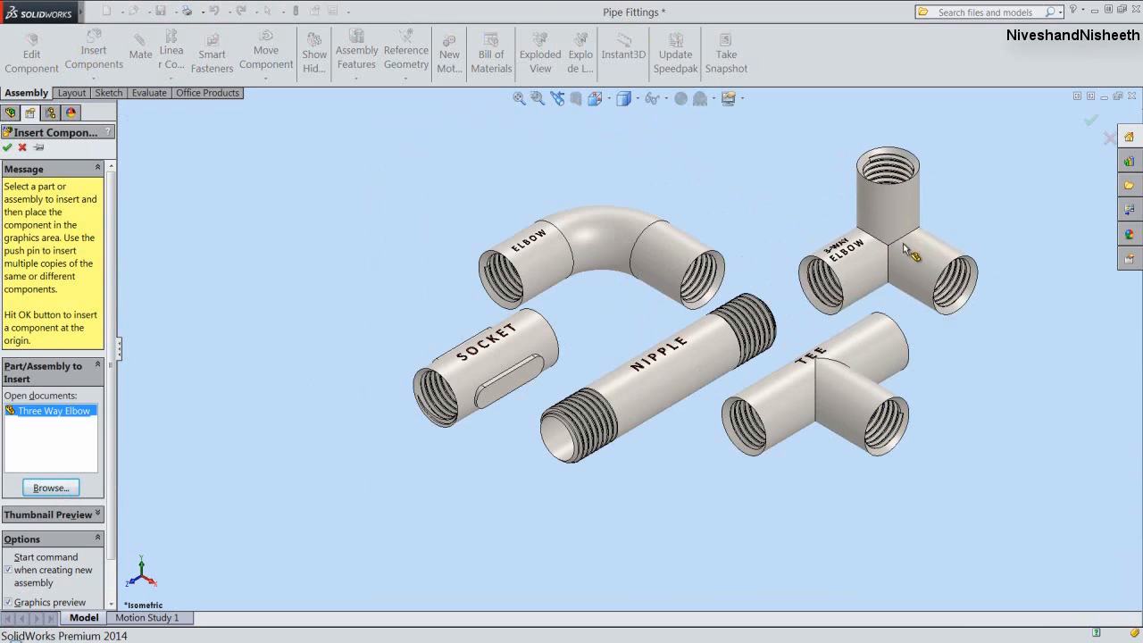
click(911, 242)
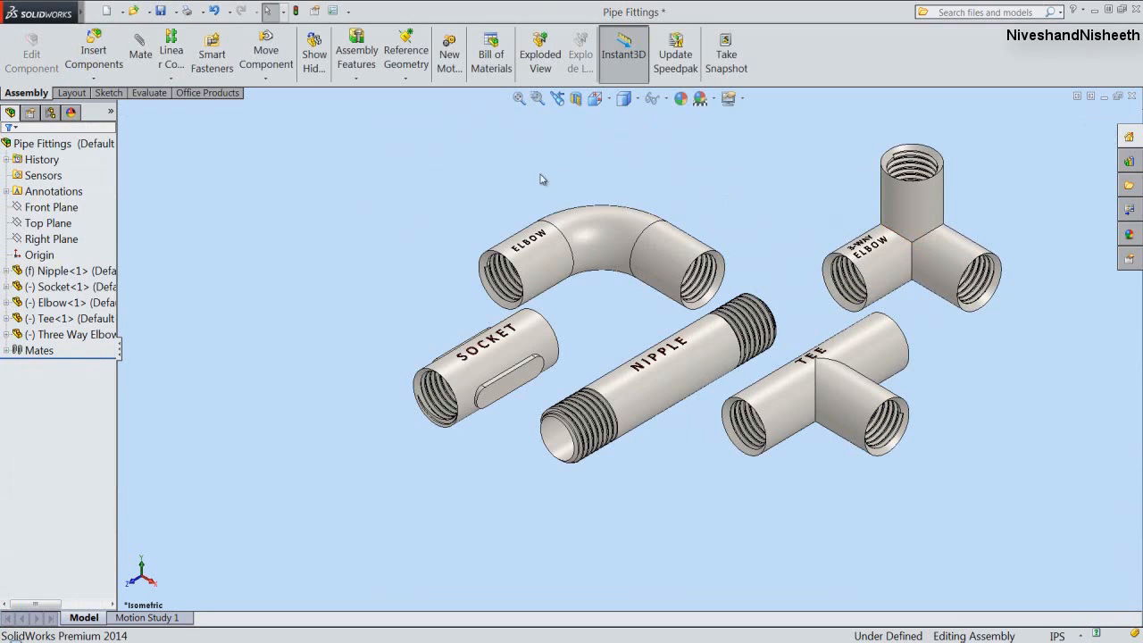
Add a coincident mate between the Top Planes of the Three Way Elbow and the assembly, and collapse and widen the feature tree.
click(5, 334)
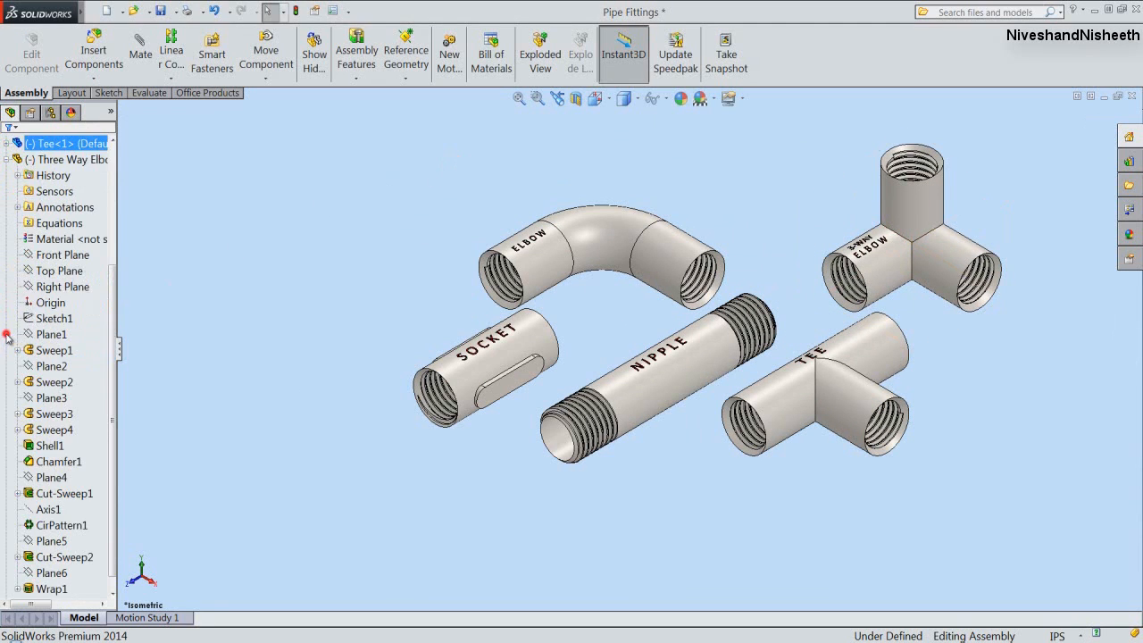
click(55, 273)
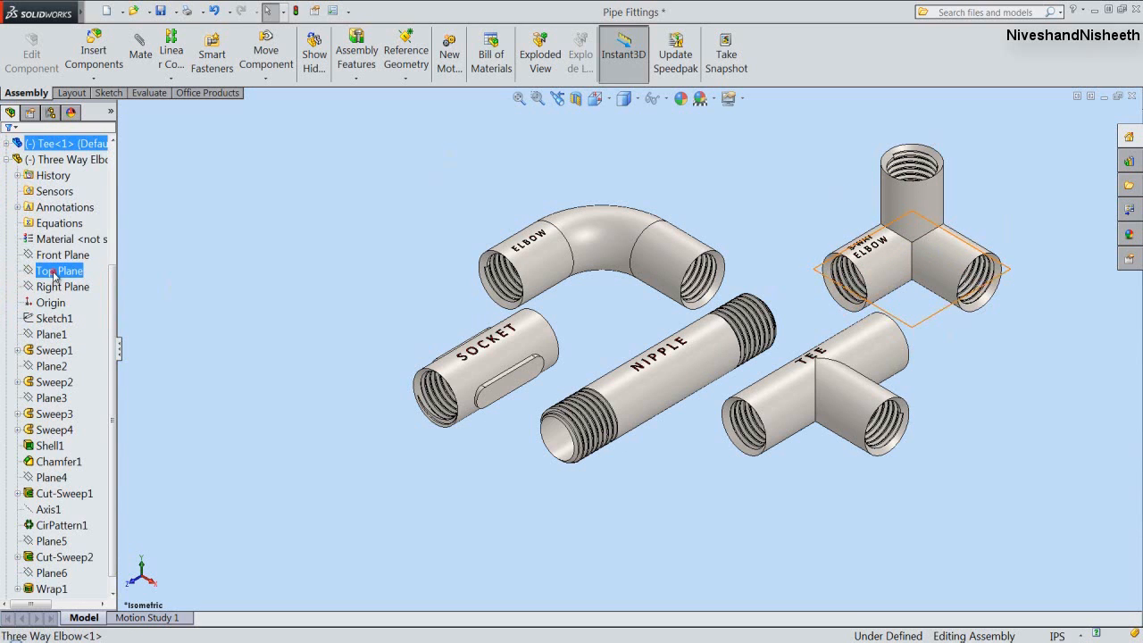
drag(113, 328, 114, 221)
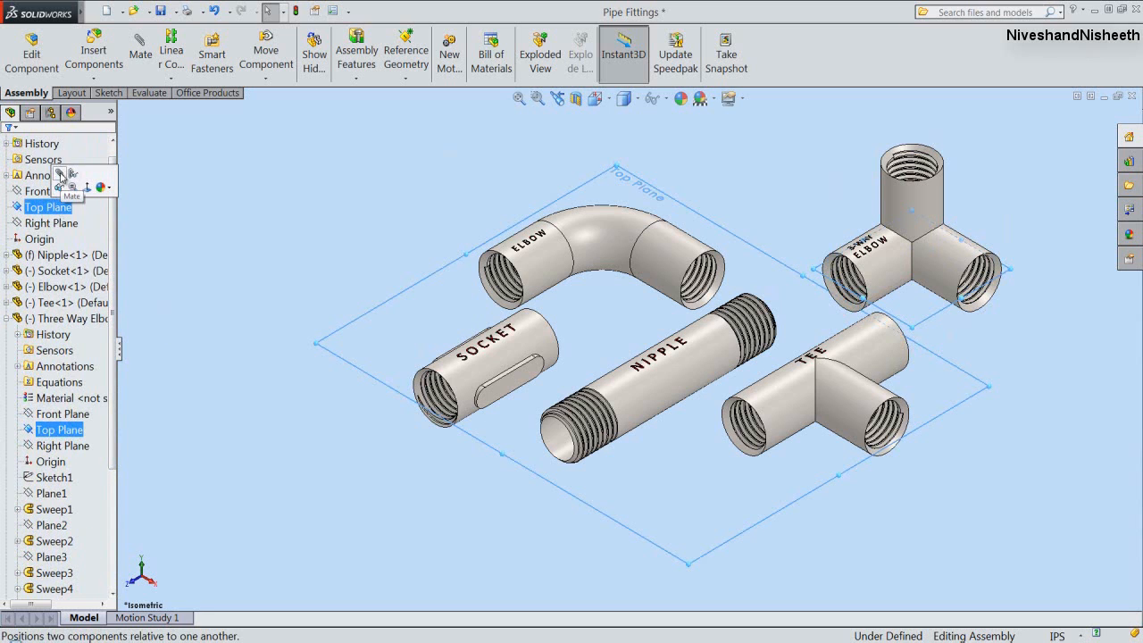
click(59, 174)
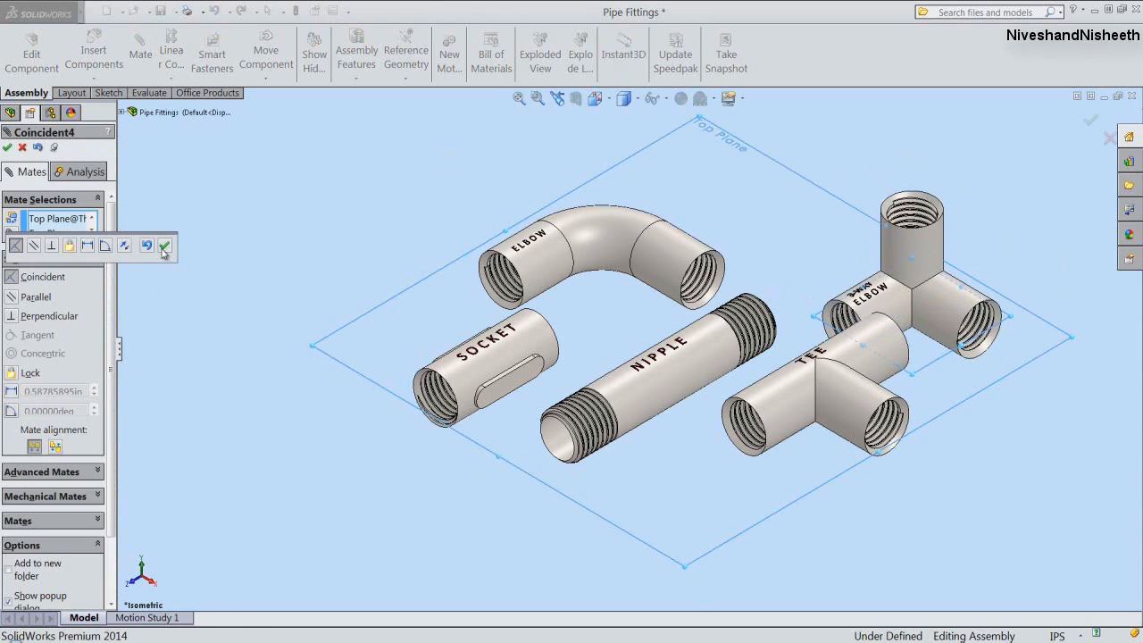
click(164, 246)
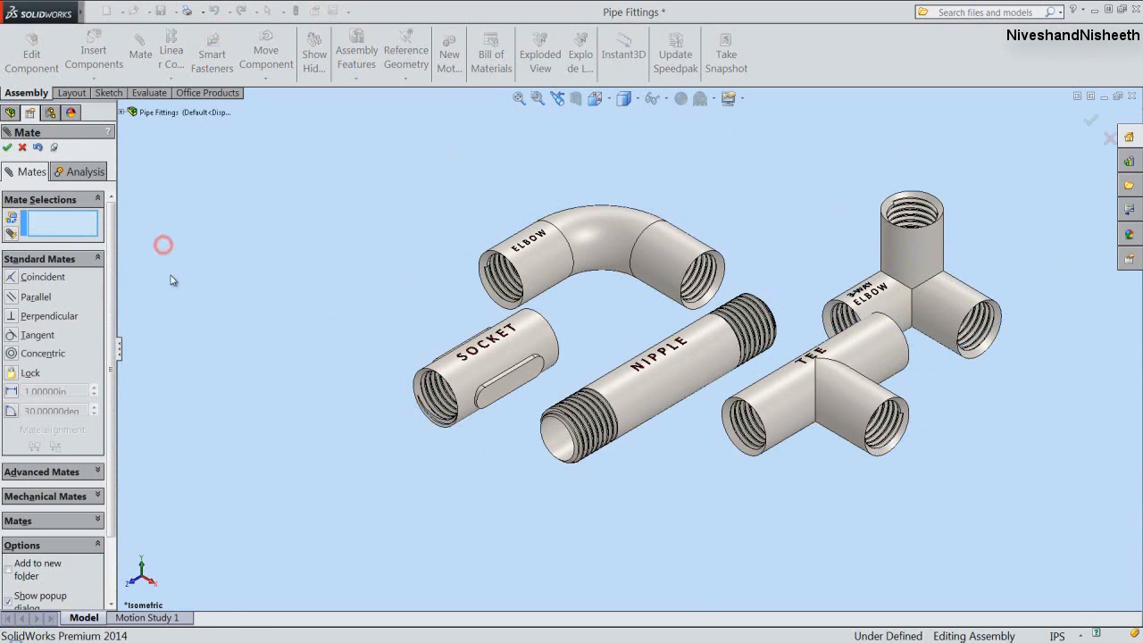
click(8, 149)
right_click(99, 194)
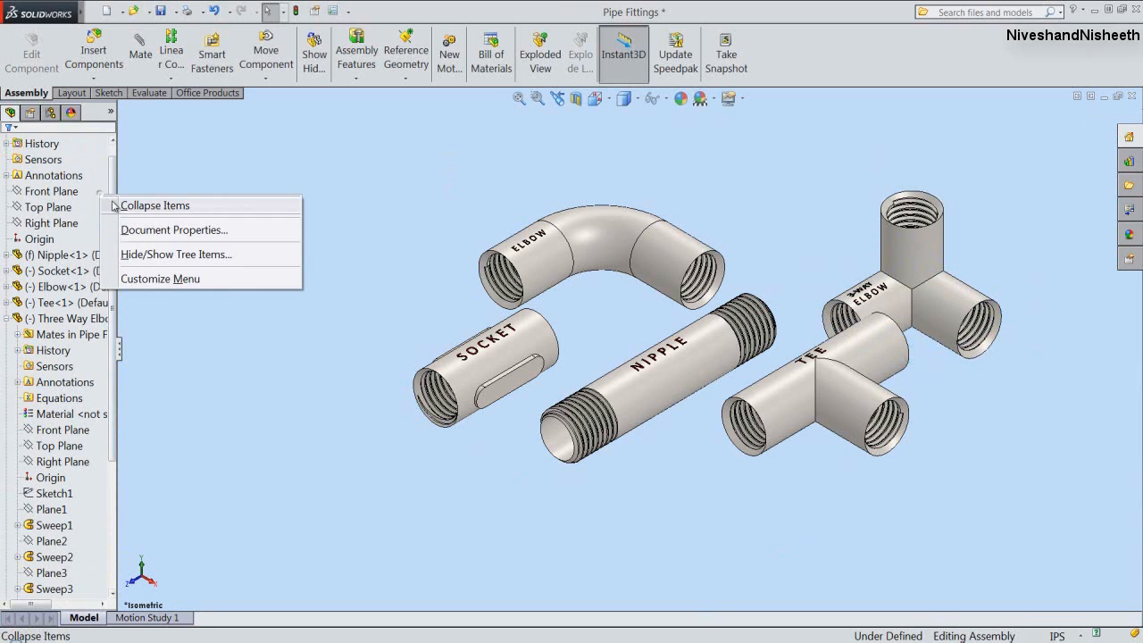
click(121, 208)
drag(118, 382, 153, 382)
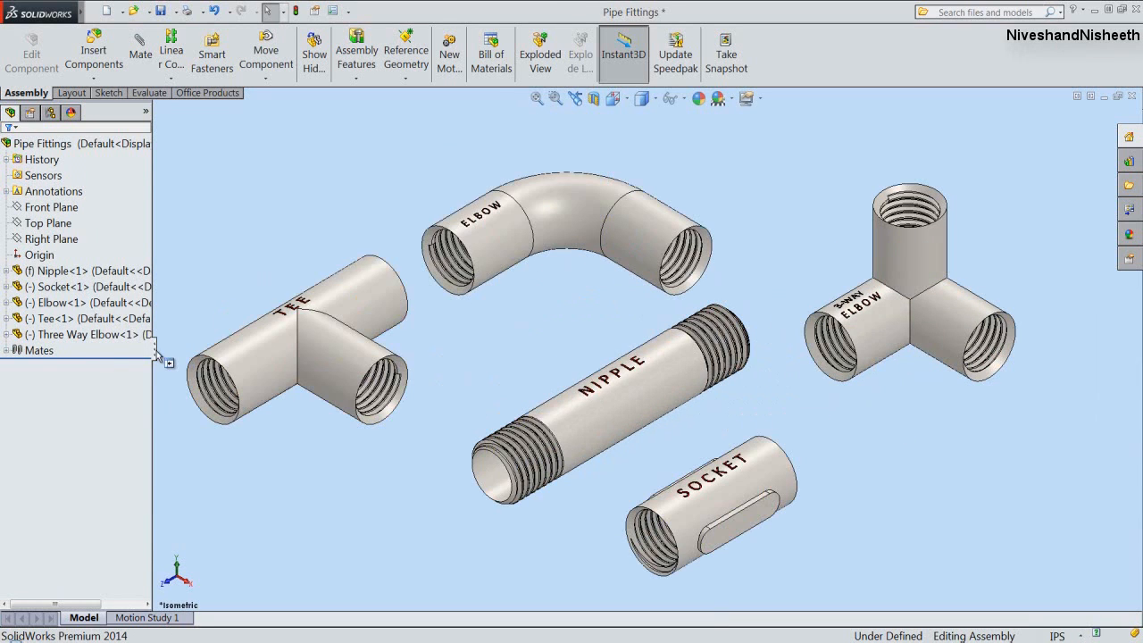
Hide the feature tree and switch the toolbar to small buttons to view all five fittings, and restore the large buttons and tree.
click(154, 351)
right_click(818, 61)
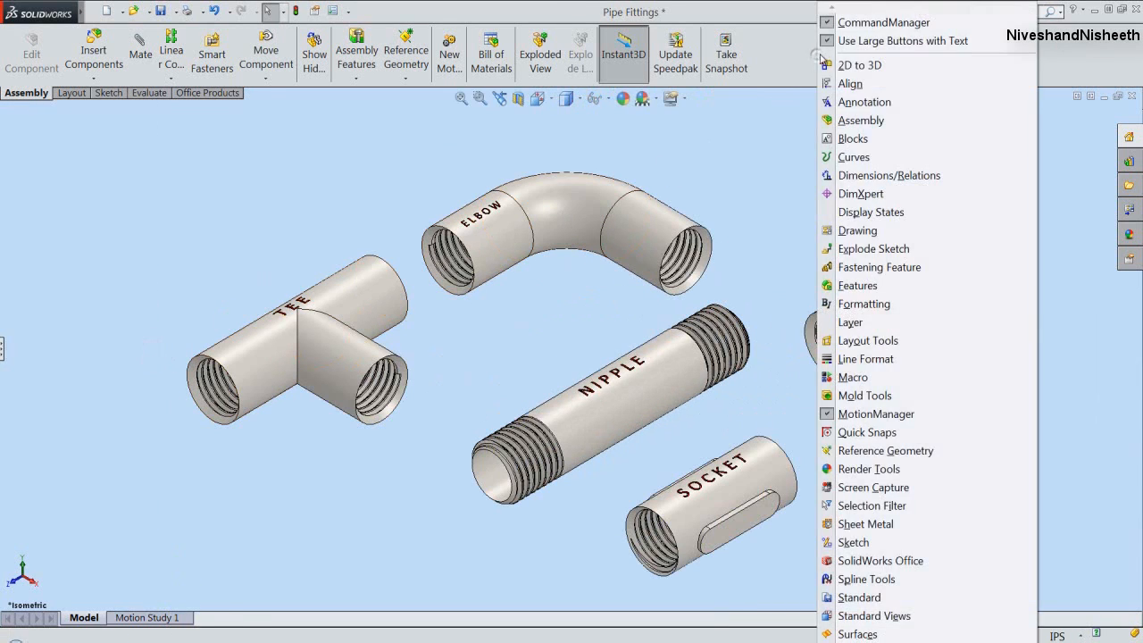
click(871, 18)
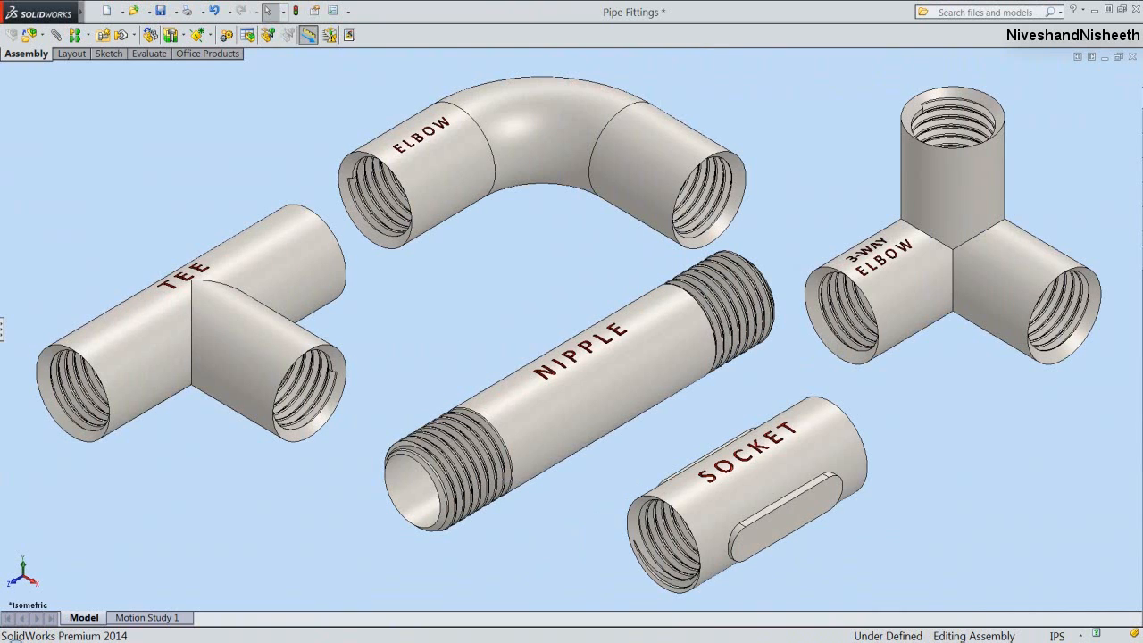
right_click(862, 38)
click(871, 41)
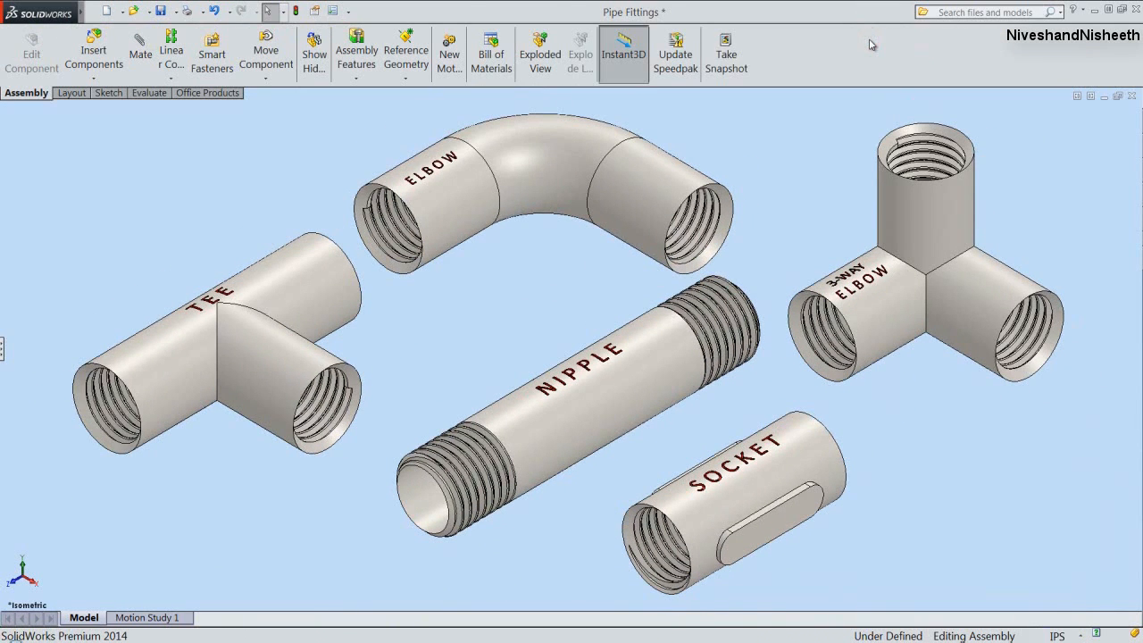
right_click(866, 43)
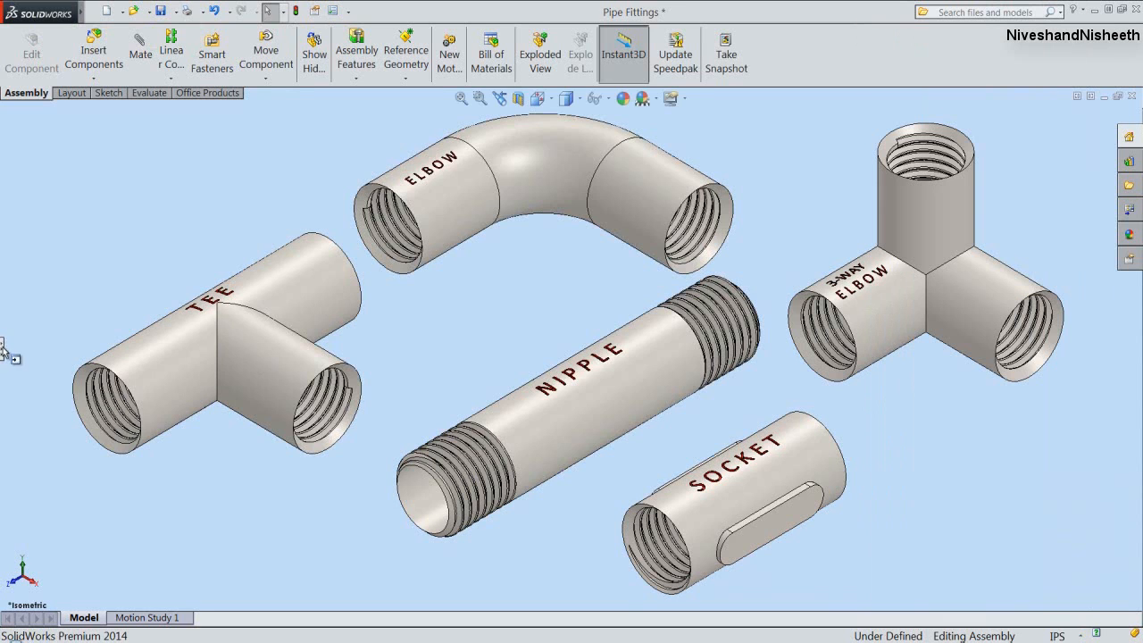
click(3, 350)
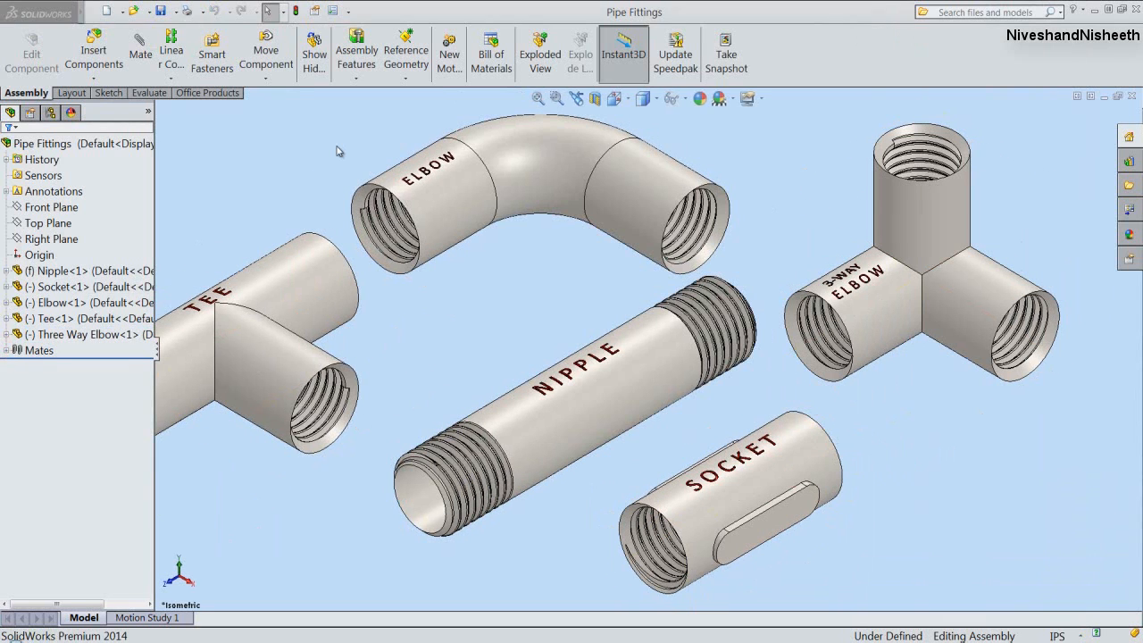
Zoom the isometric view out until all five fittings fit beside the feature tree, and leave the zoom tool.
click(336, 147)
right_click(756, 198)
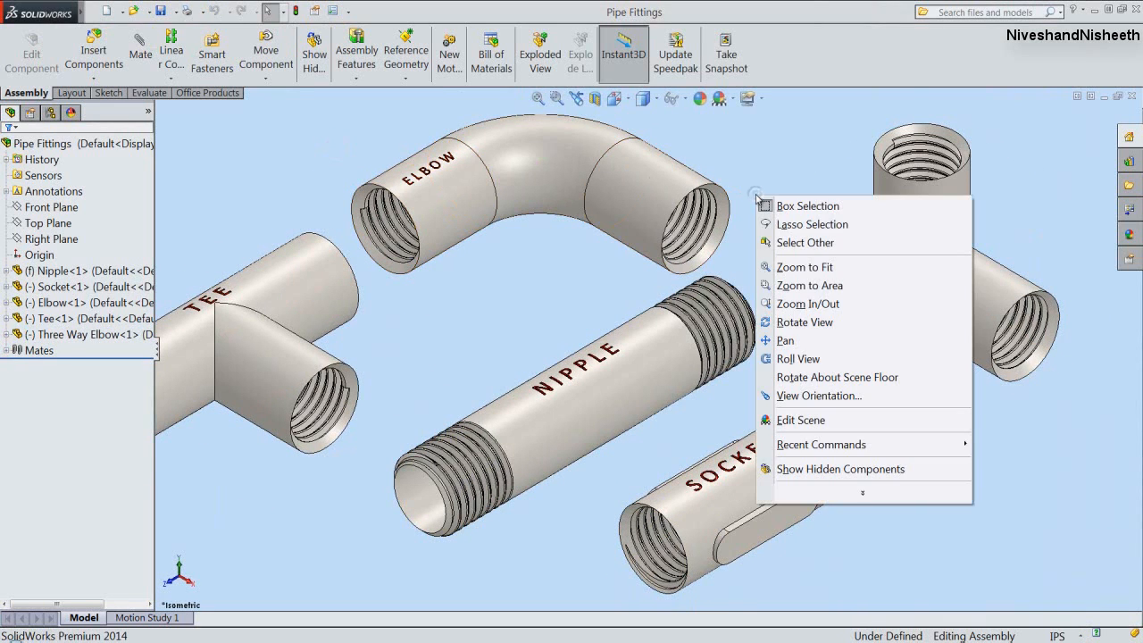
click(786, 301)
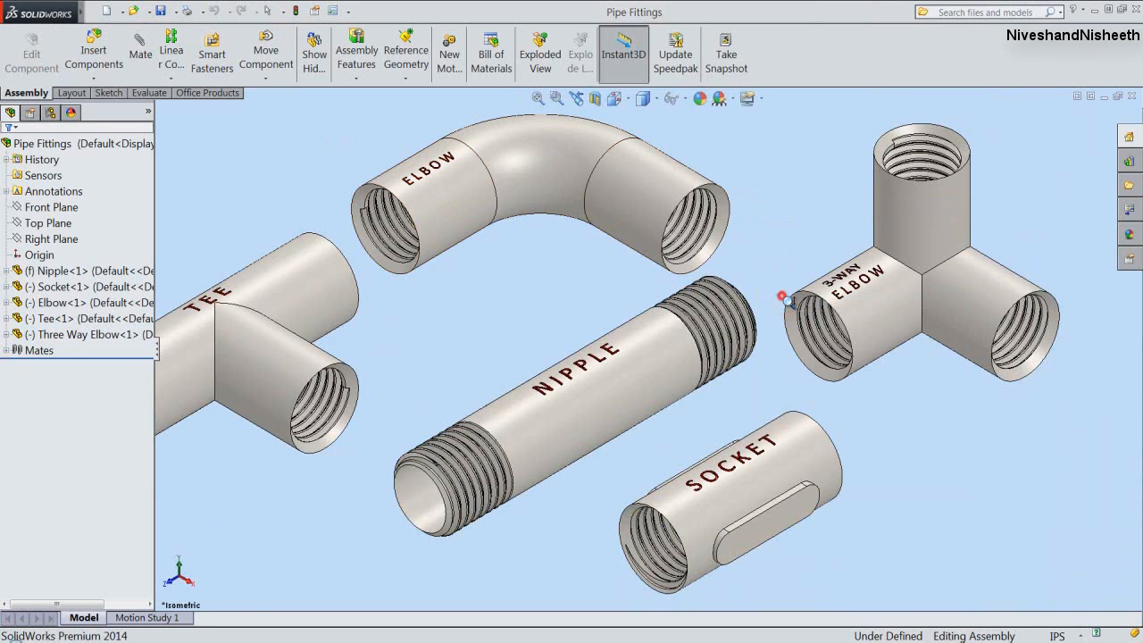
drag(786, 302, 801, 349)
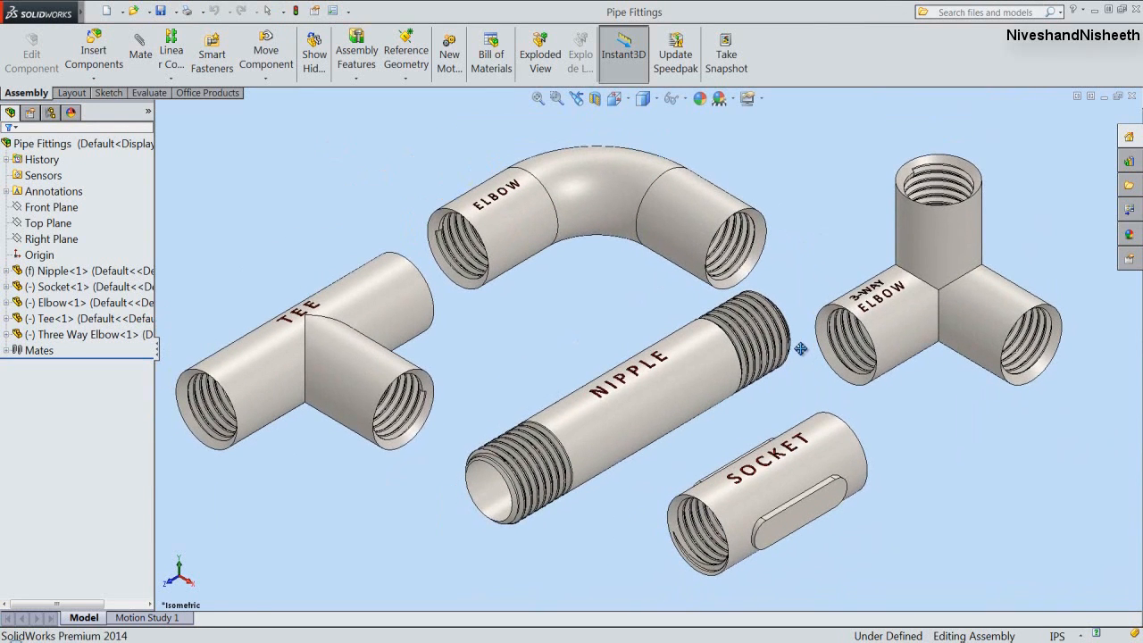
right_click(812, 252)
click(823, 257)
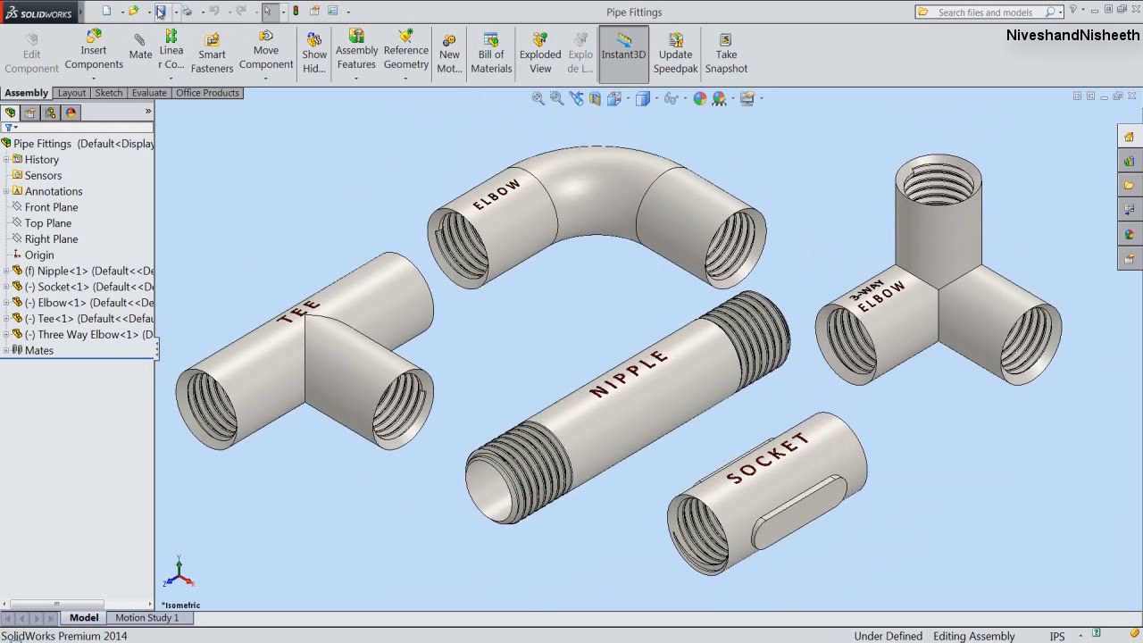